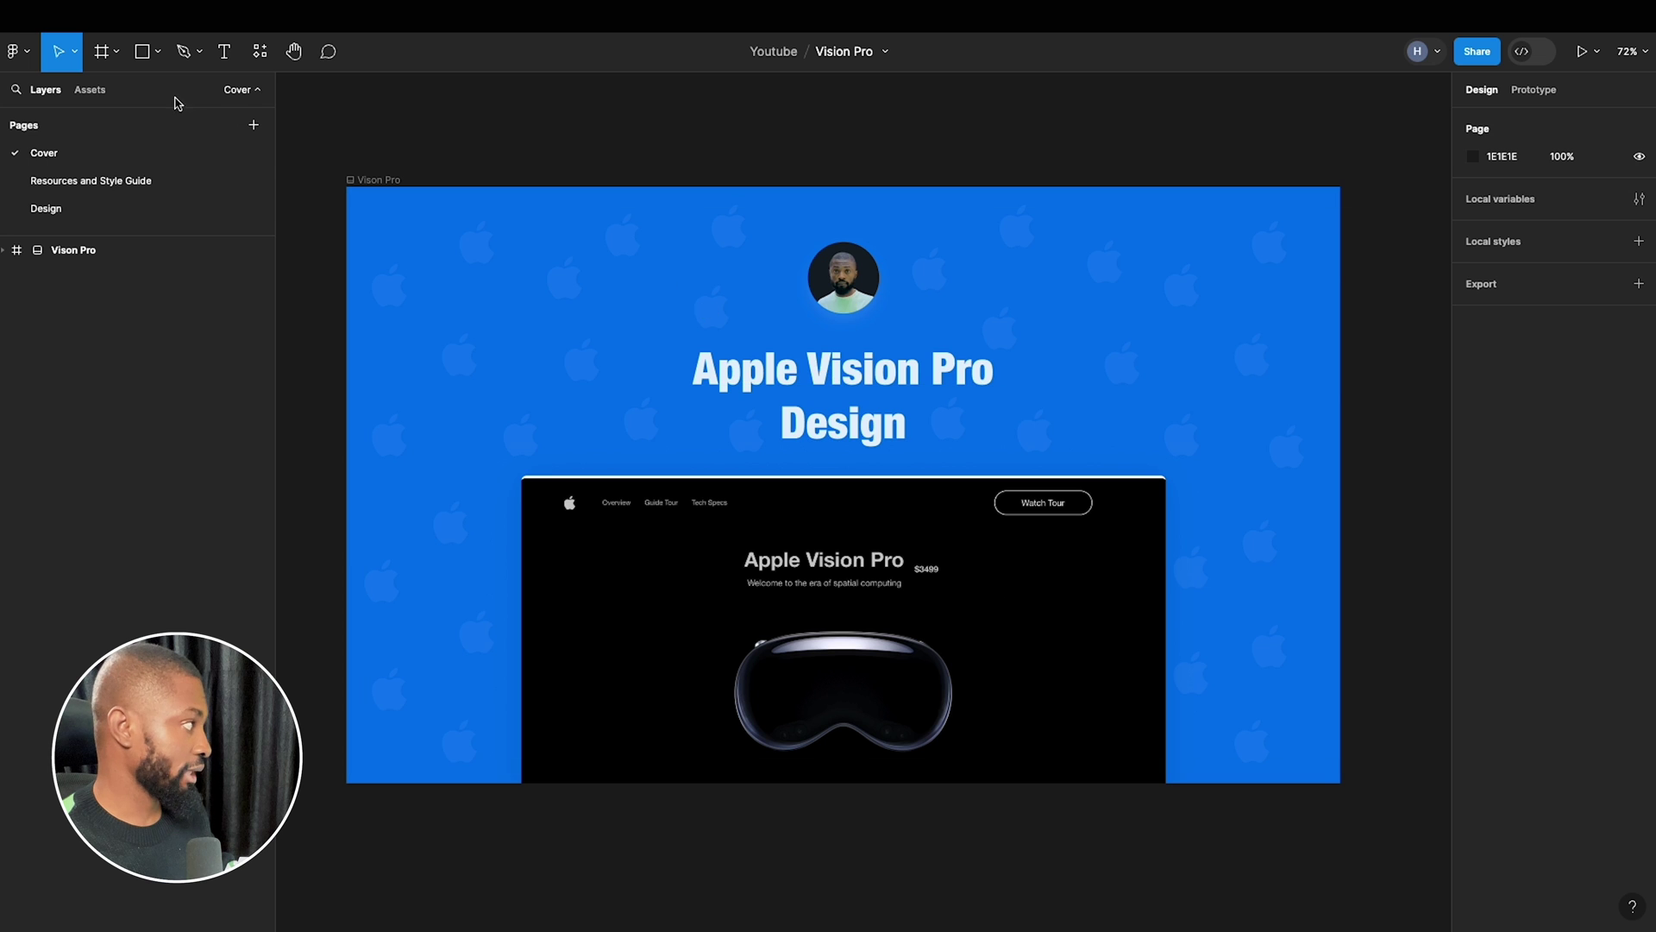
Open the Resources and Style Guide page, inspect the headset preview image and play the hero 2 video fill.
{"action": "left_click", "coordinate": [93, 179]}
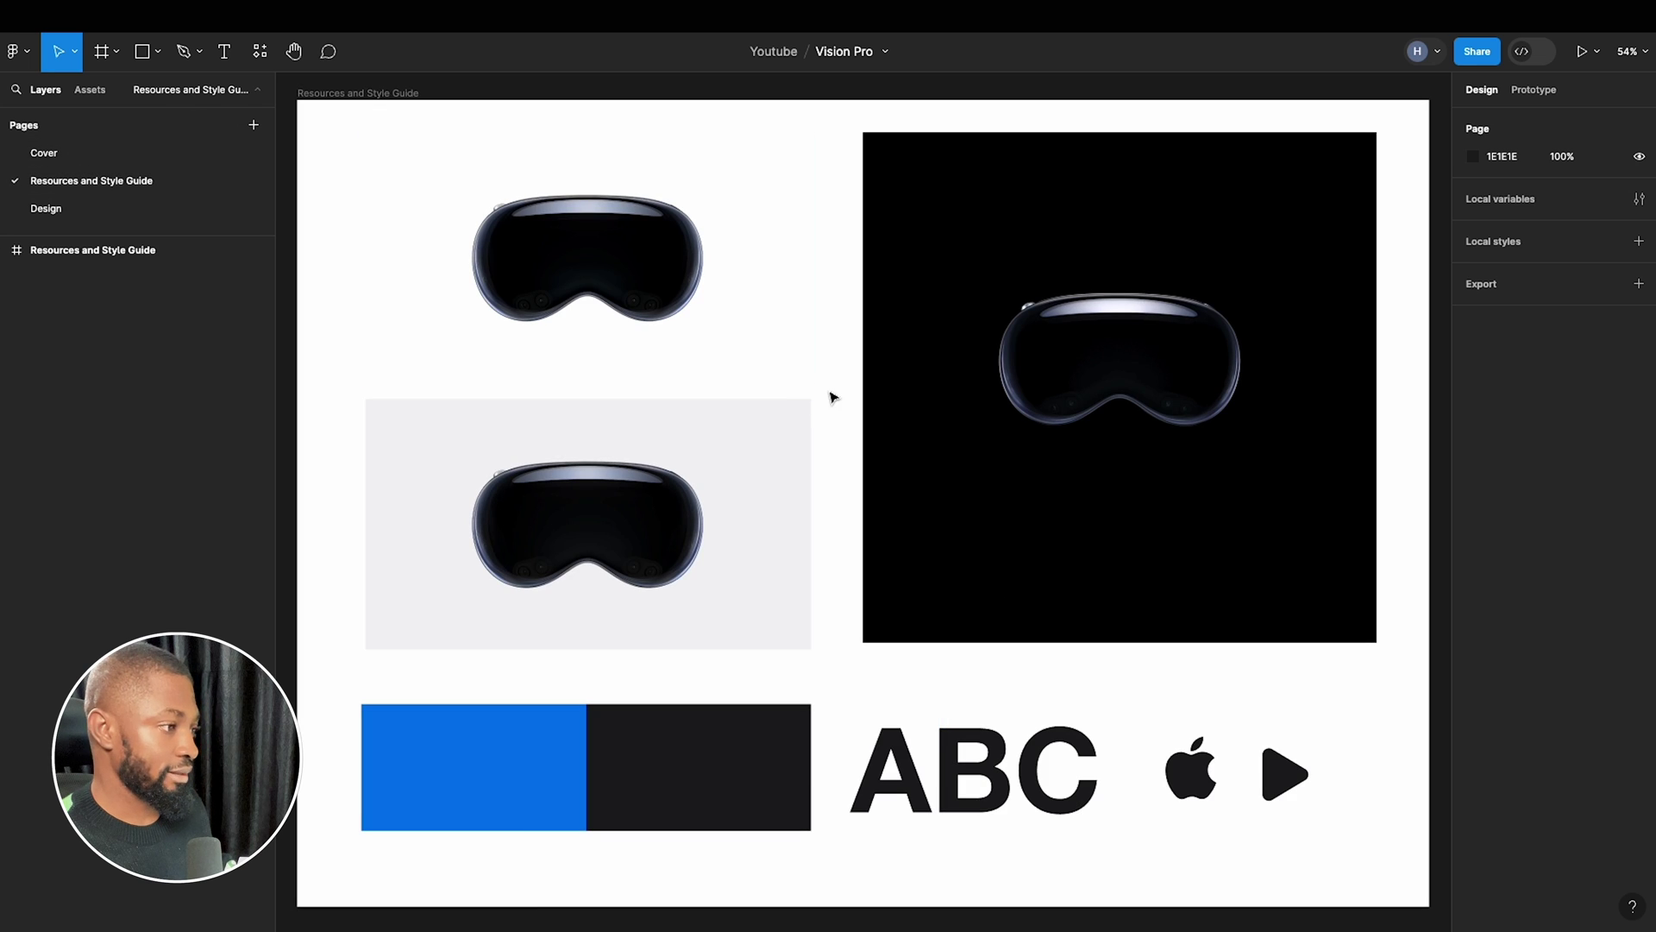
{"action": "scroll", "coordinate": [828, 397], "scroll_direction": "down", "scroll_amount": 5}
{"action": "scroll", "coordinate": [879, 428], "scroll_direction": "up", "scroll_amount": 2}
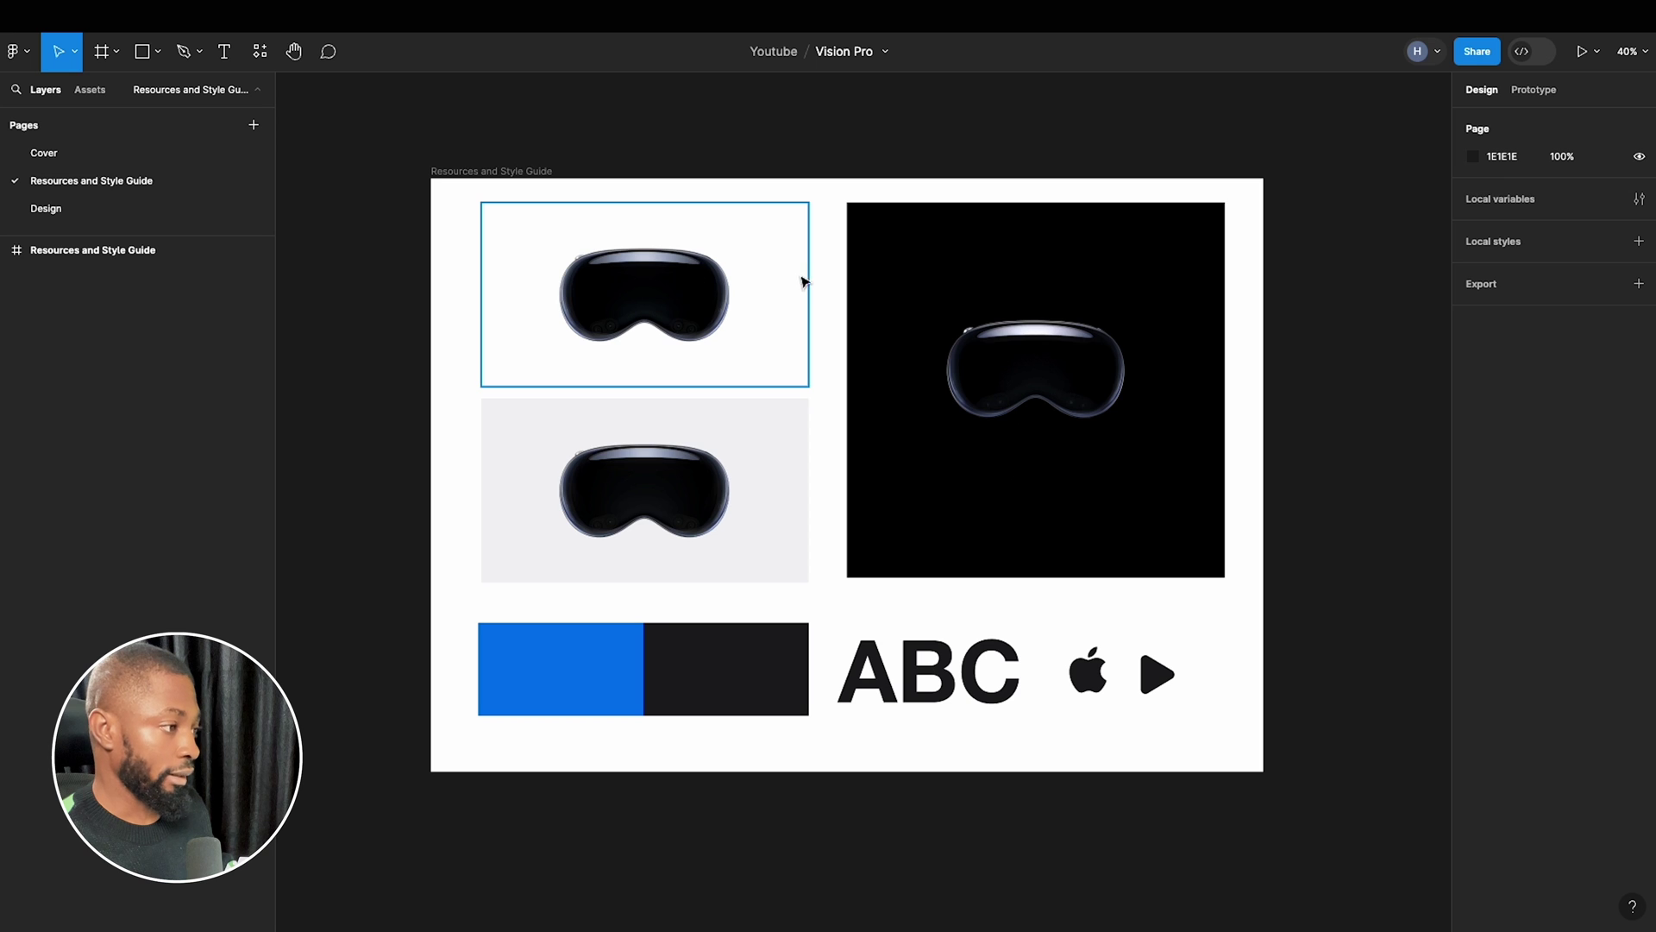
{"action": "left_click", "coordinate": [536, 248]}
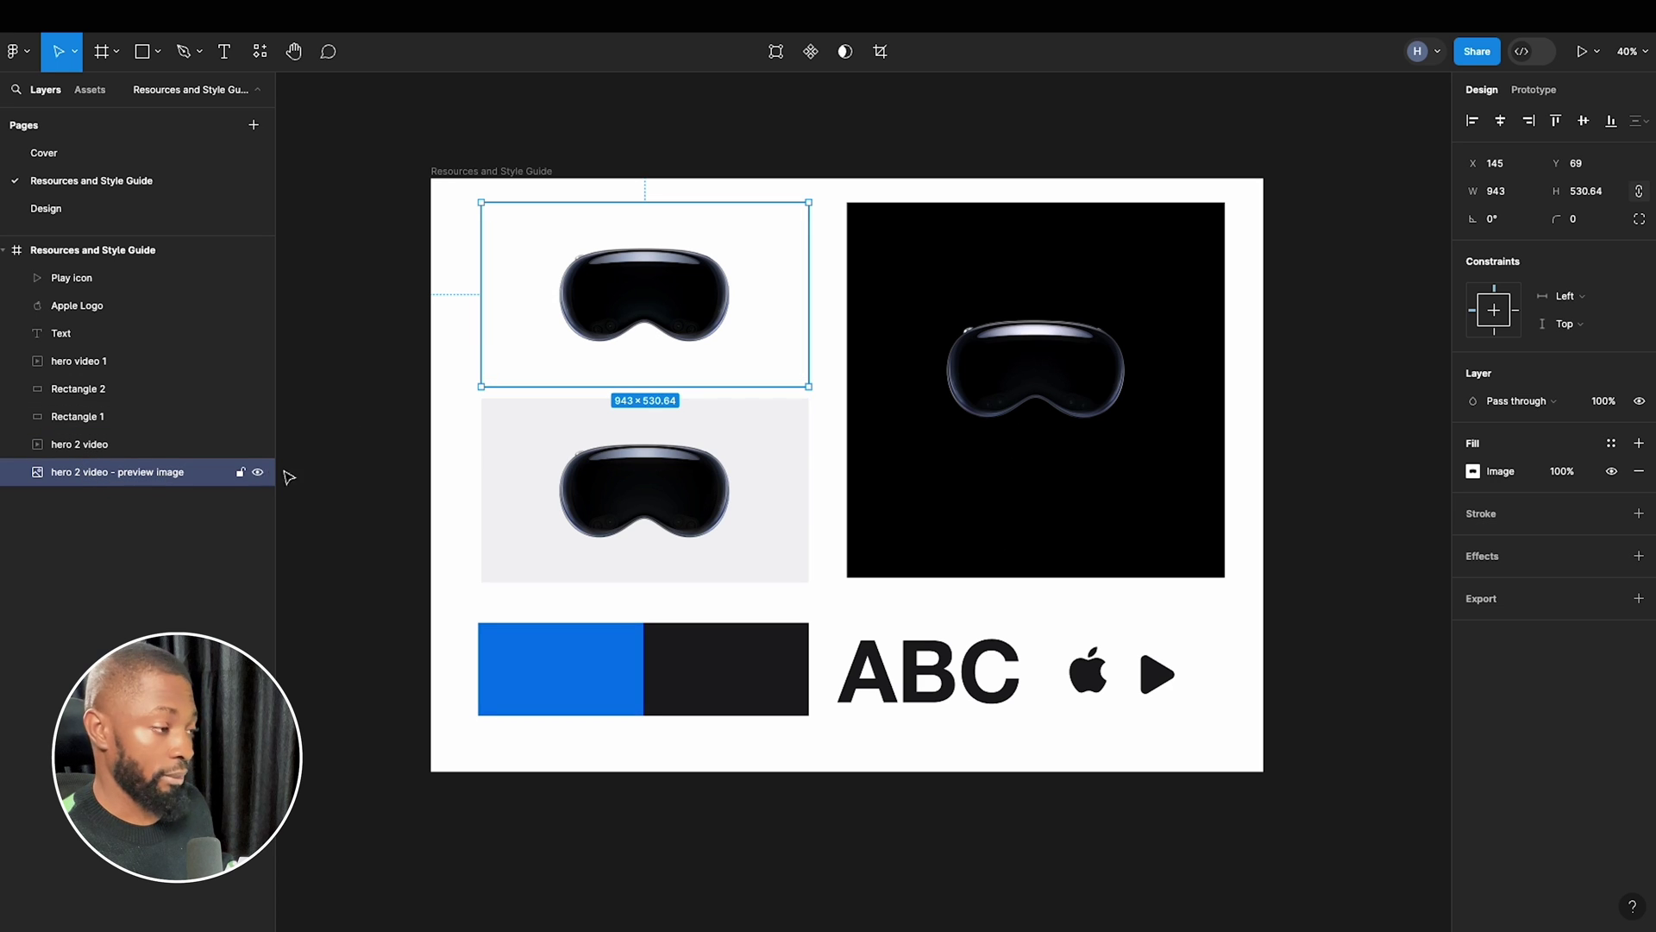
{"action": "left_click", "coordinate": [690, 490]}
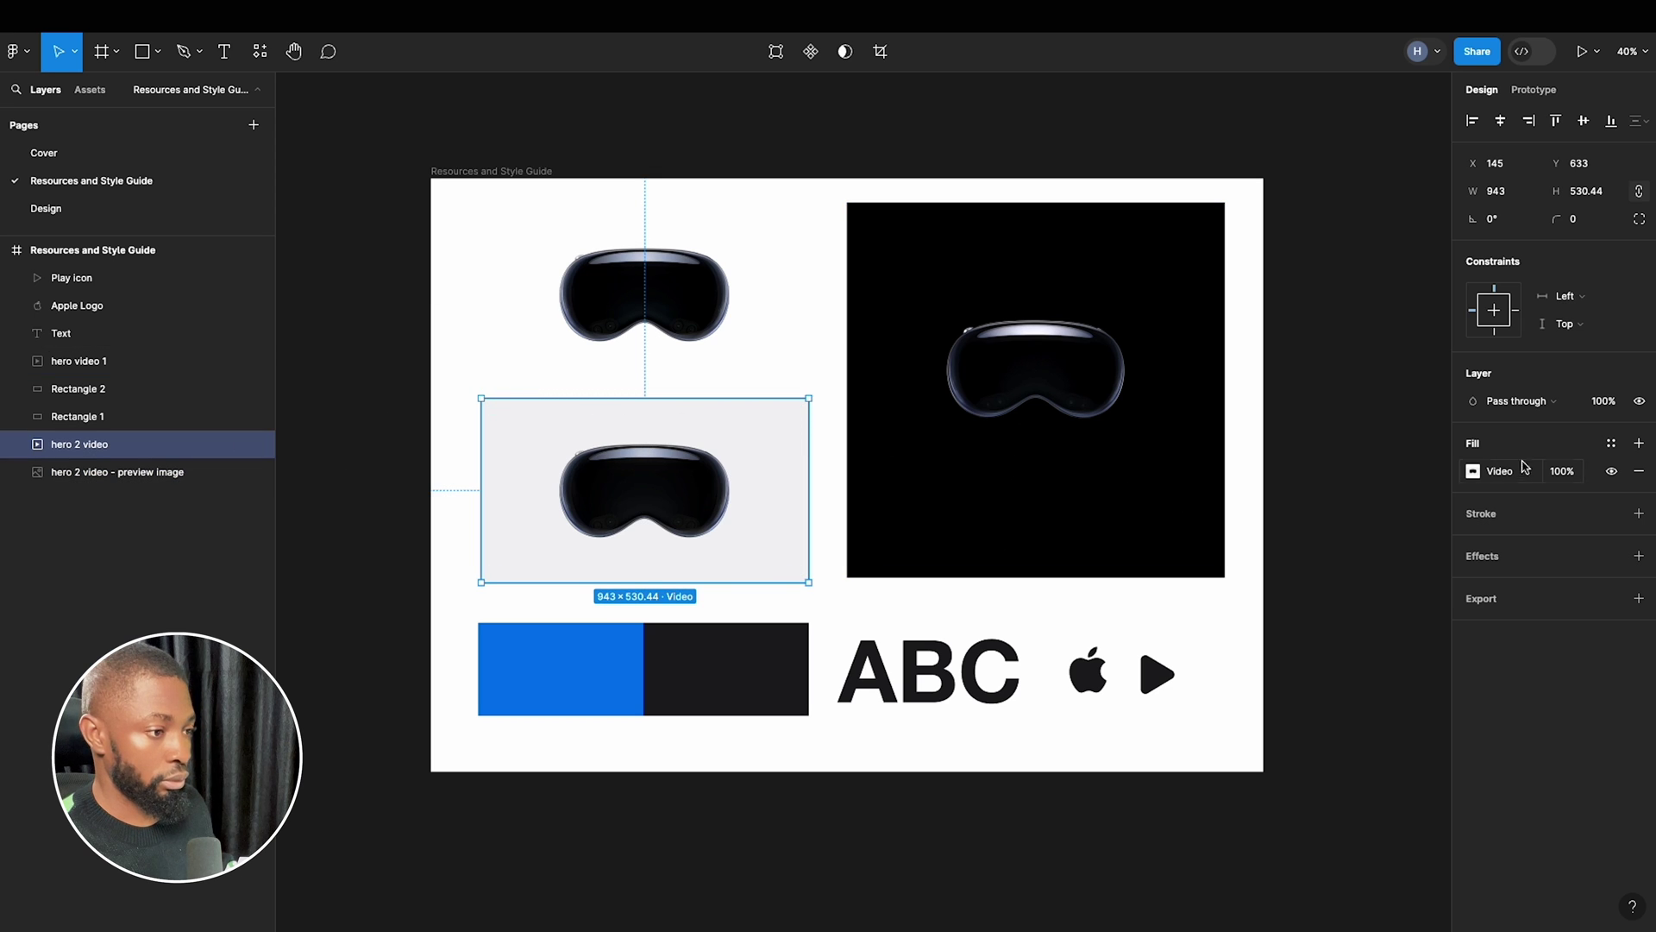
{"action": "left_click", "coordinate": [1474, 472]}
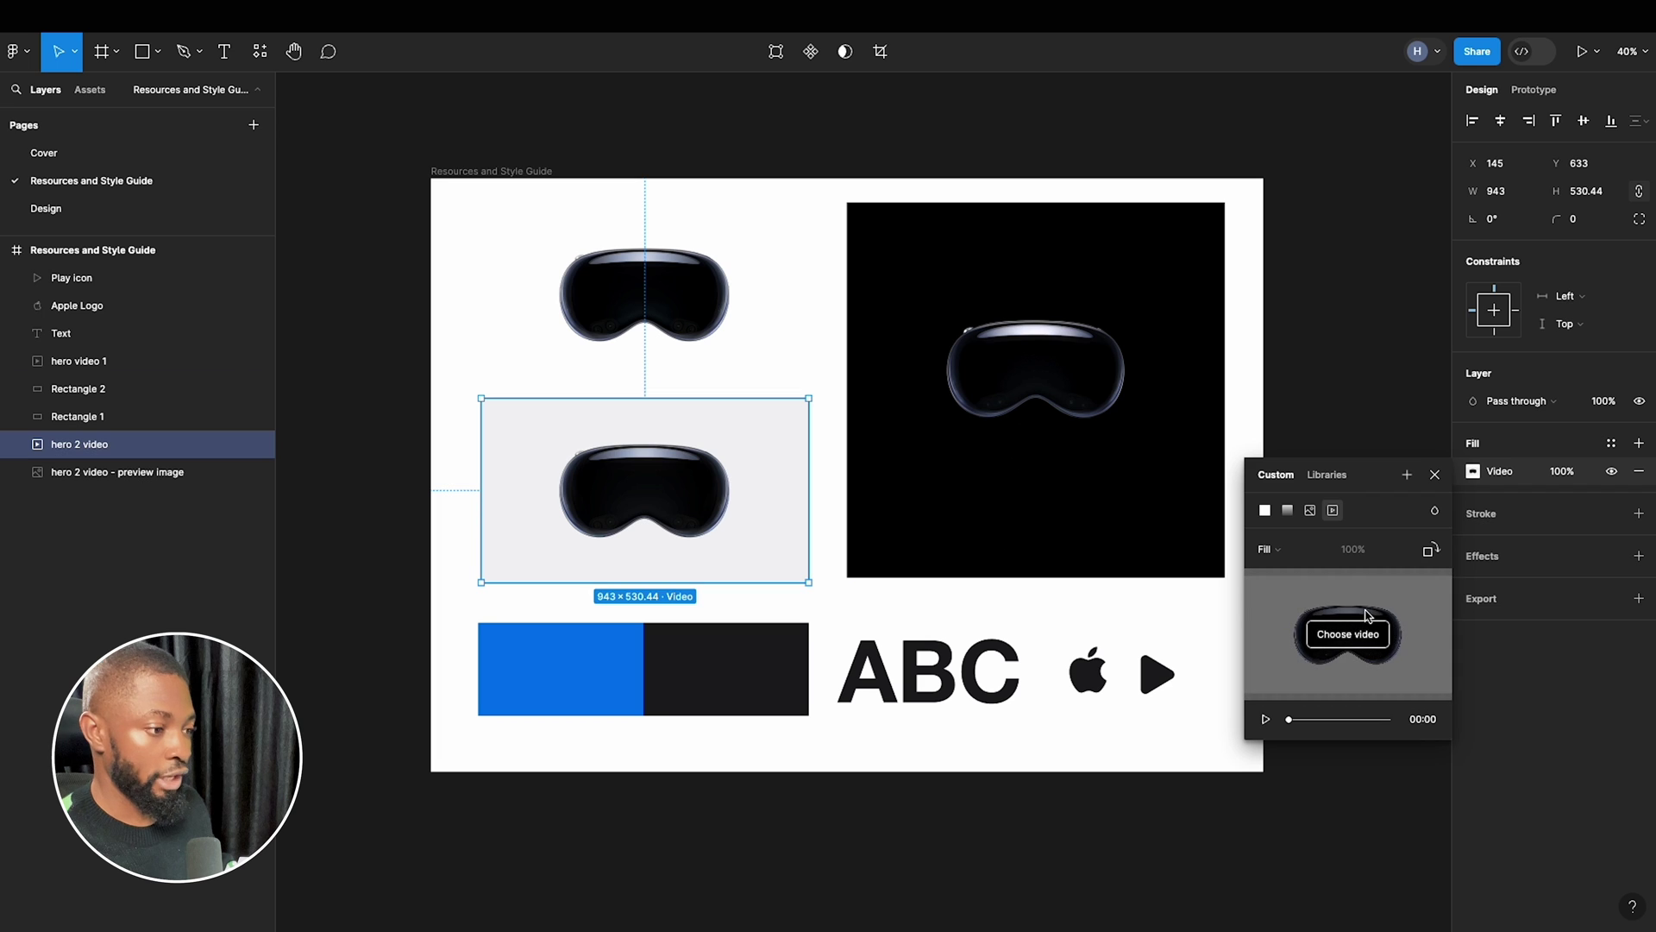
{"action": "left_click", "coordinate": [1268, 719]}
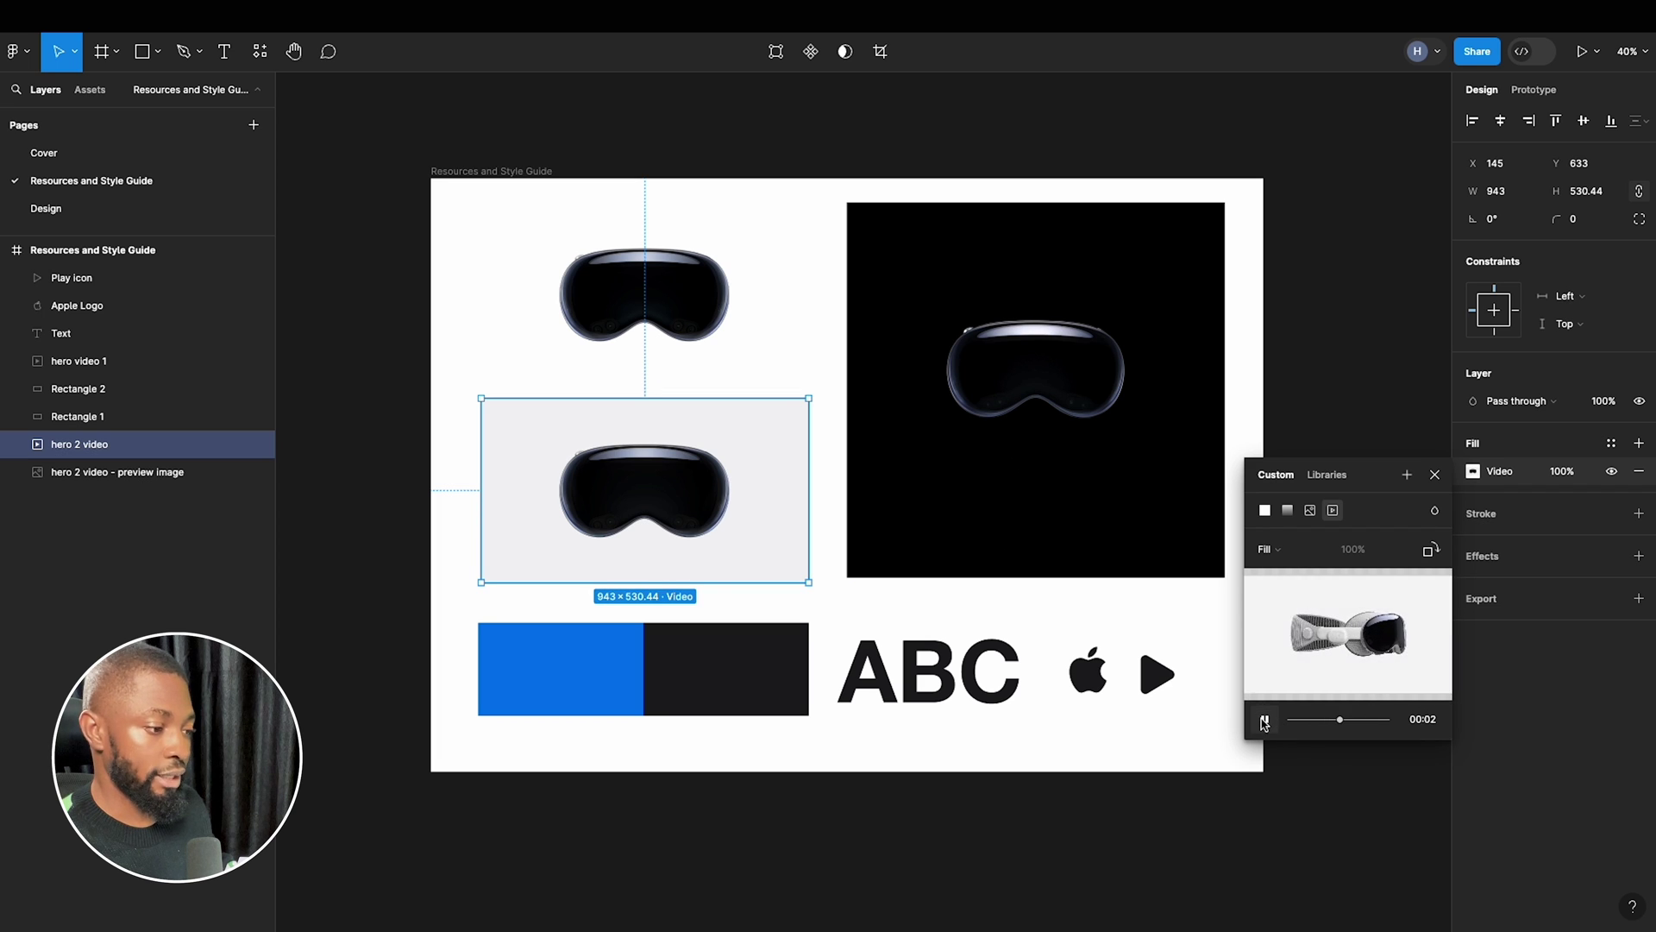
Preview the hero video 1 fill of the black rectangle and pause its playback.
{"action": "left_click", "coordinate": [997, 453]}
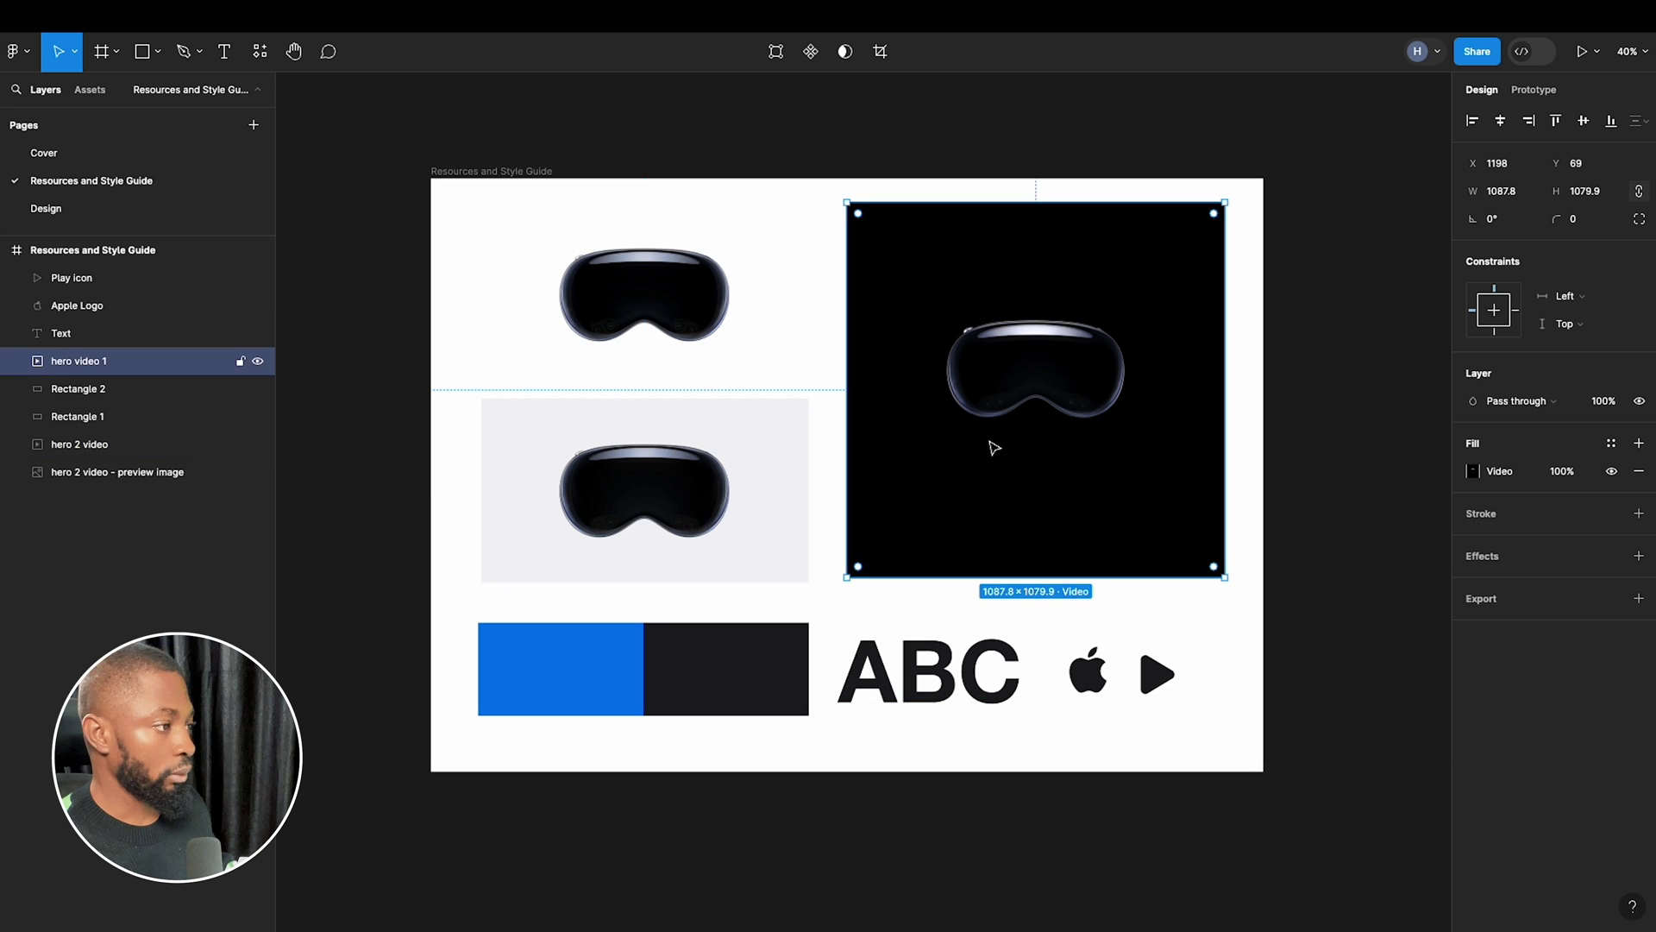
{"action": "left_click", "coordinate": [1473, 472]}
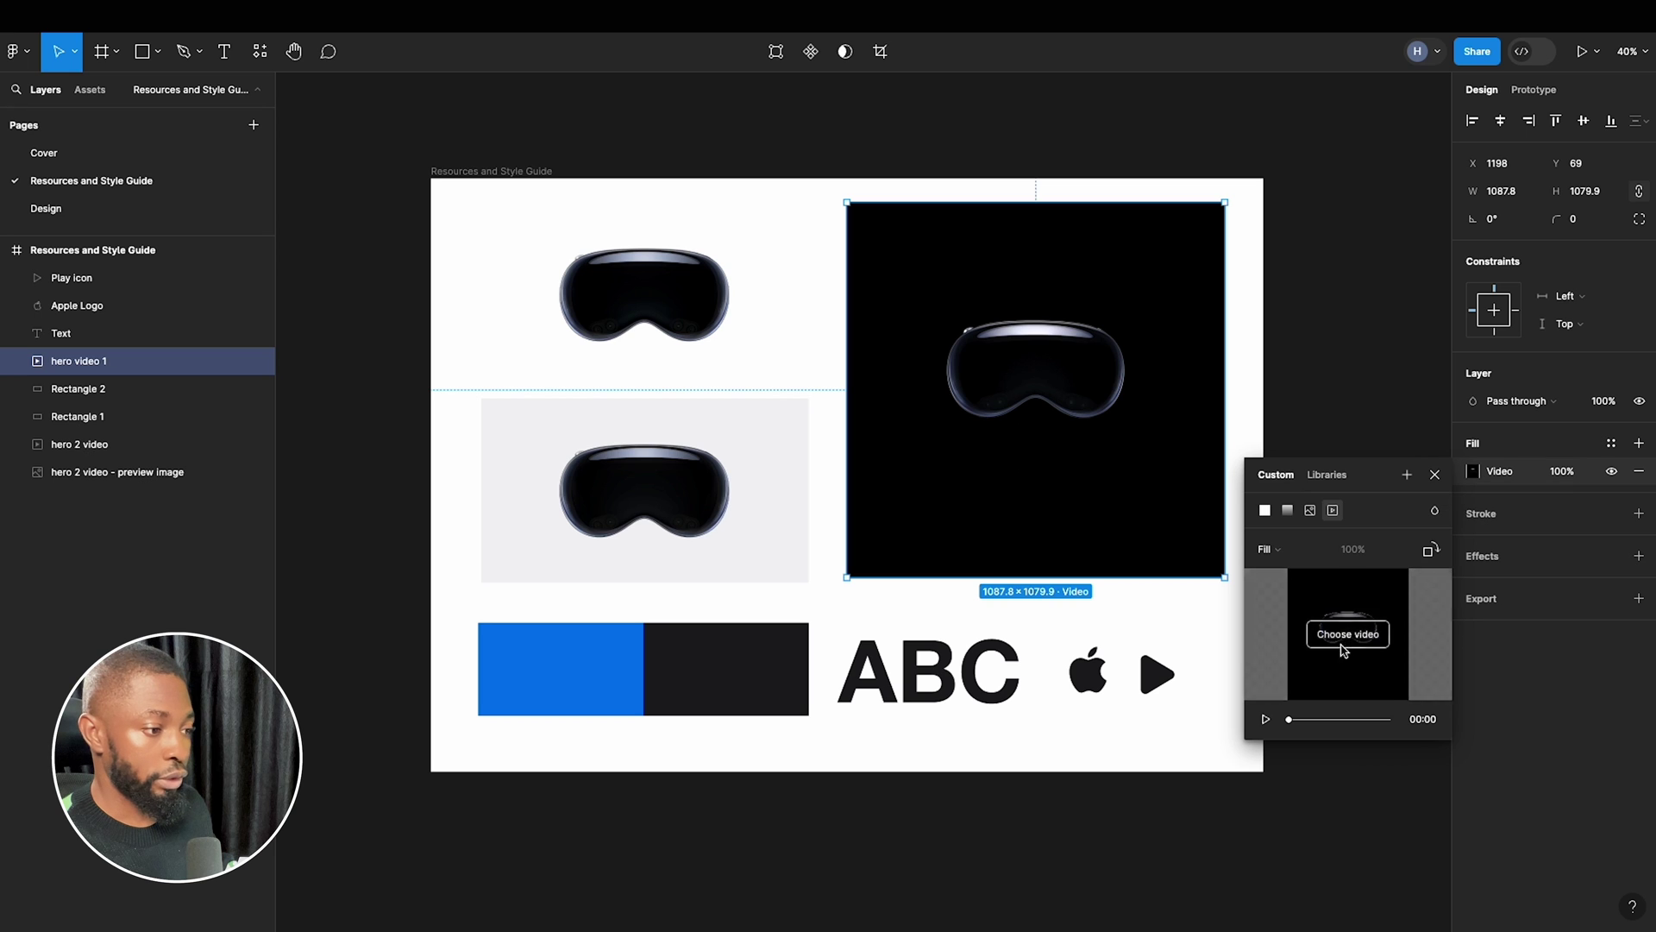
{"action": "left_click", "coordinate": [1263, 724]}
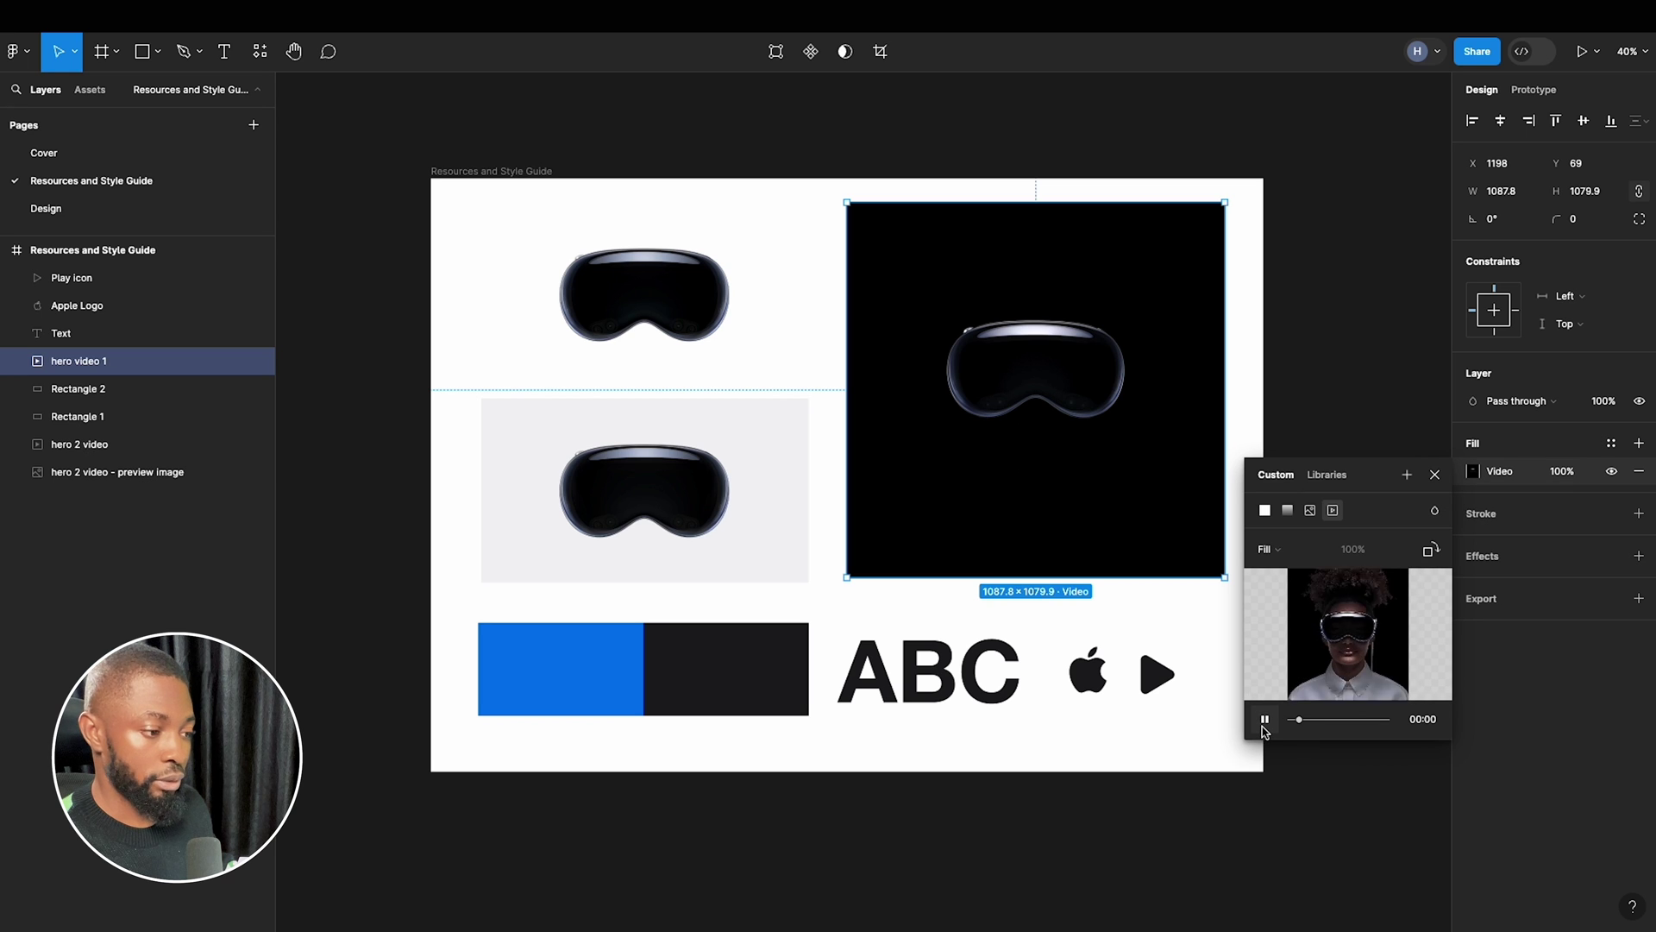
{"action": "left_click", "coordinate": [1265, 721]}
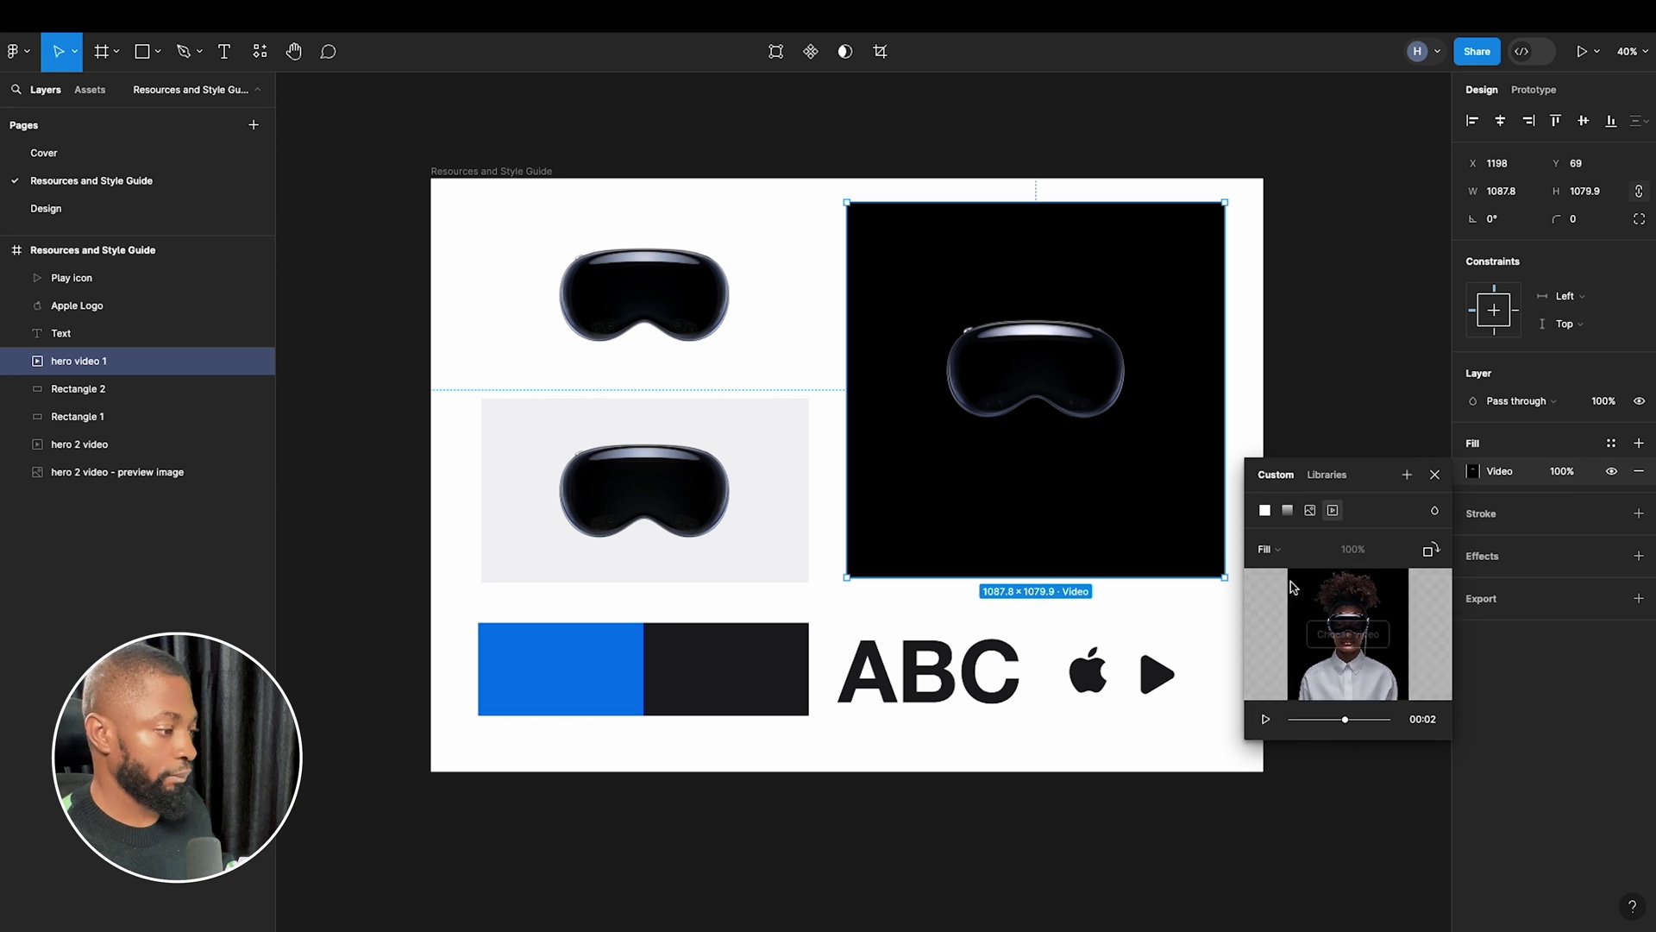
Inspect the properties of the ABC text sample, Apple logo, play icon, and the dark and blue colour swatches.
{"action": "left_click", "coordinate": [1011, 684]}
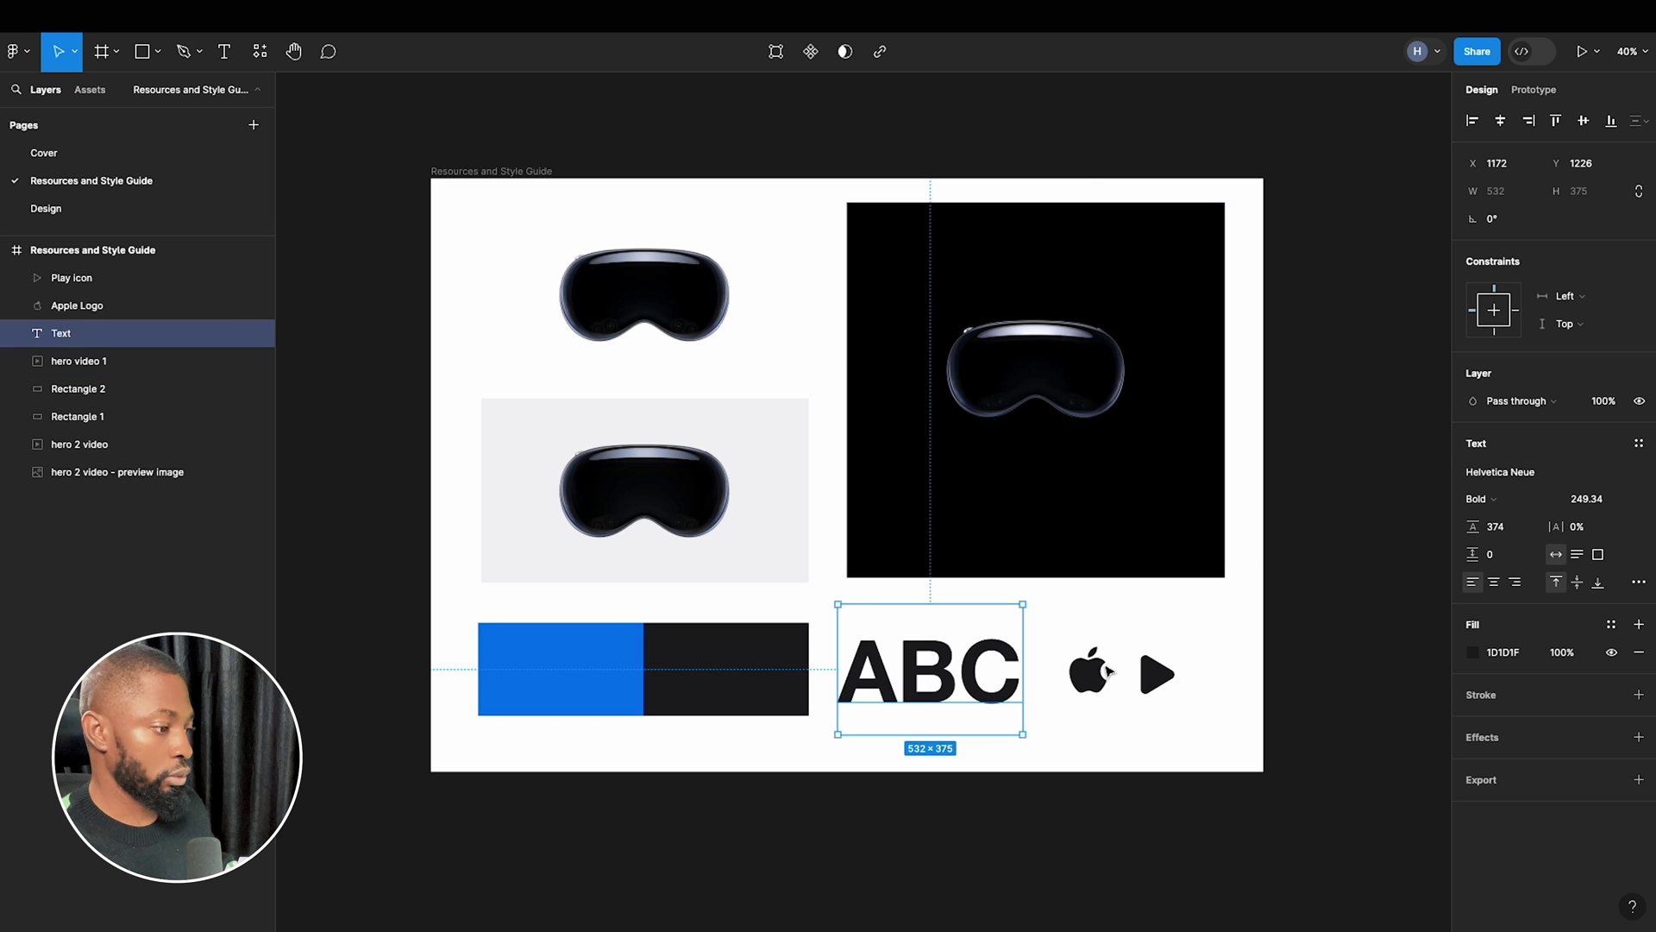
{"action": "left_click", "coordinate": [1088, 670]}
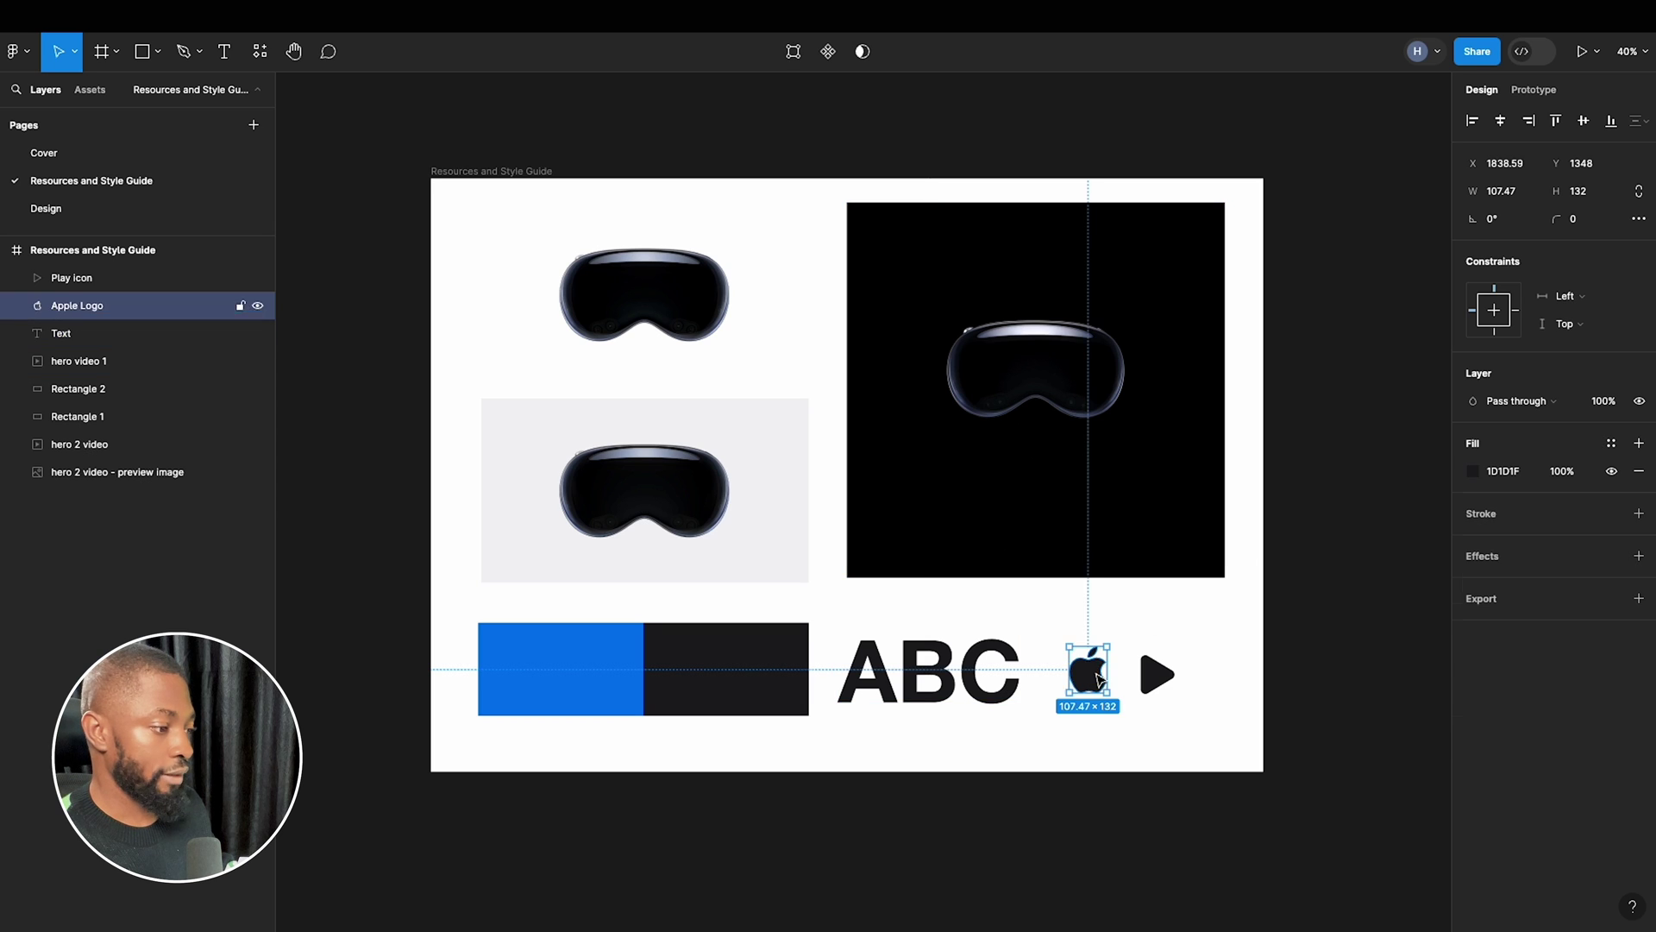
{"action": "left_click", "coordinate": [1179, 674]}
{"action": "left_click", "coordinate": [742, 663]}
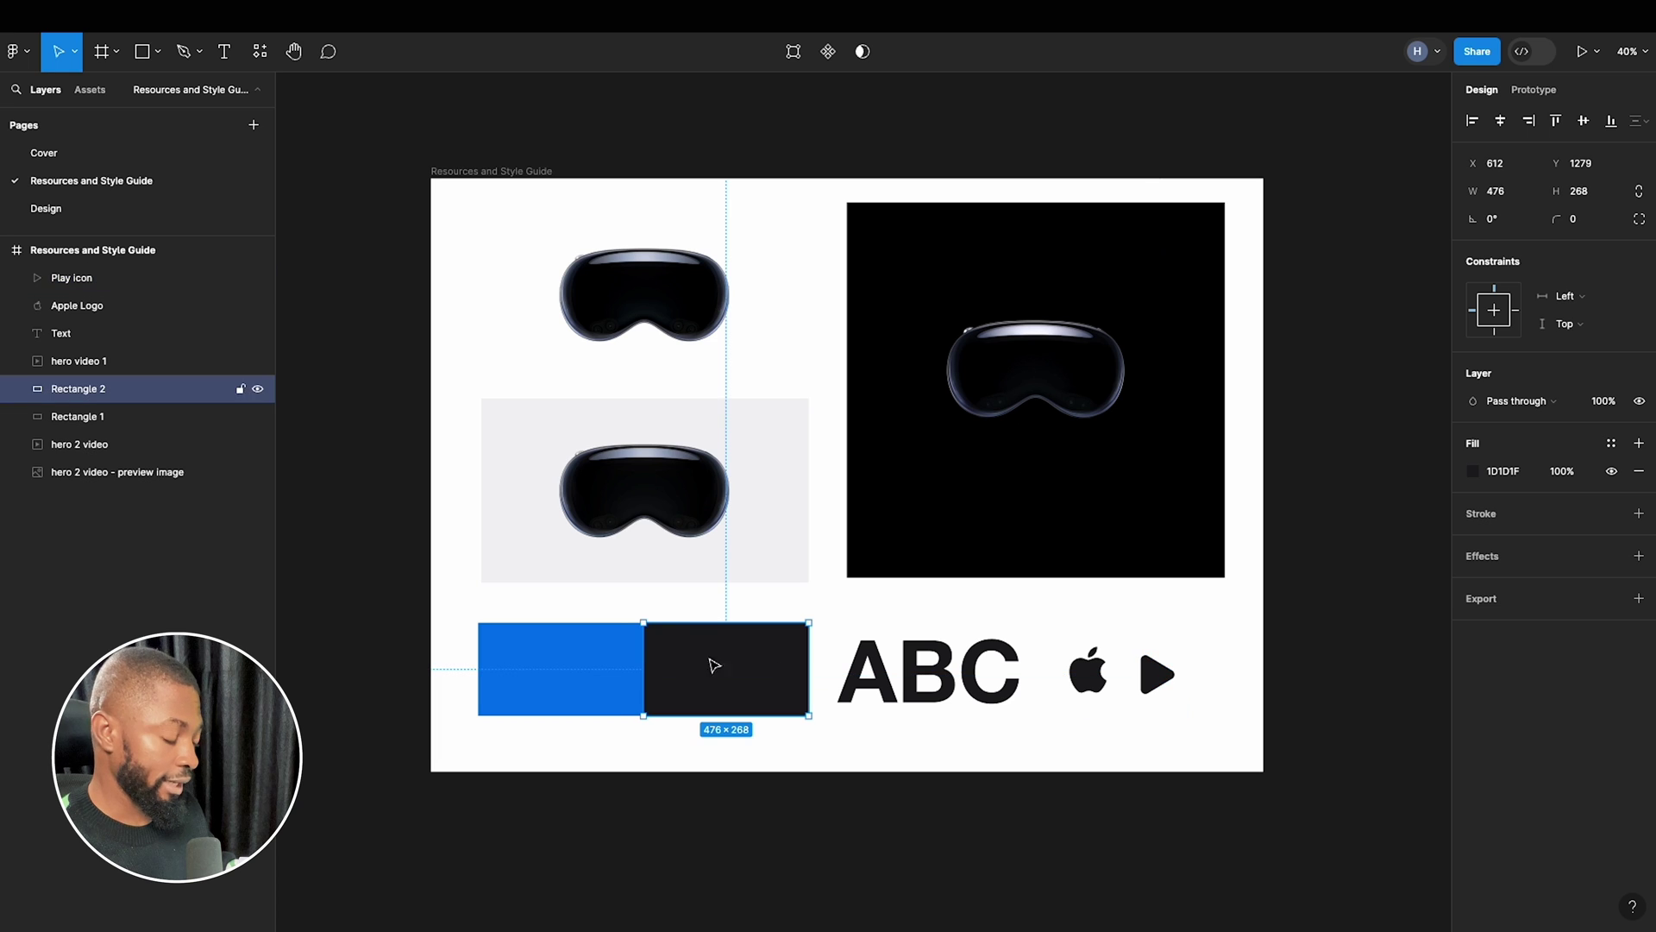
{"action": "left_click", "coordinate": [637, 657]}
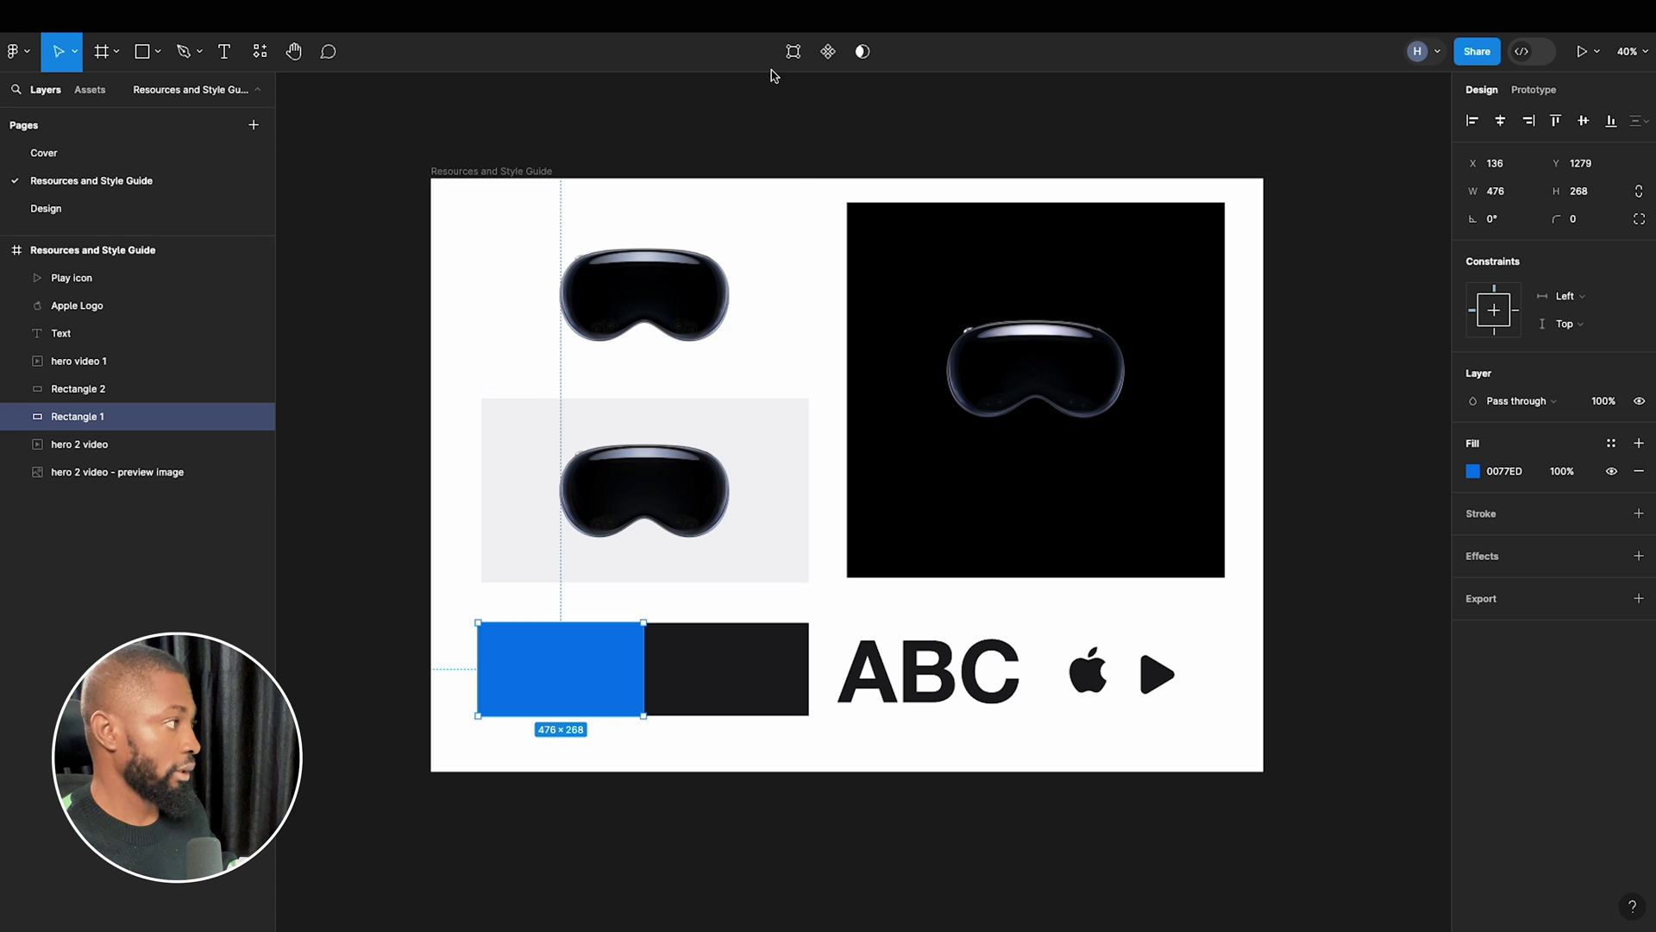
Open the Design page and examine the Apple Vision Pro 1 and Apple Vision Pro 2 frames.
{"action": "left_click", "coordinate": [65, 208]}
{"action": "scroll", "coordinate": [976, 365], "scroll_direction": "down", "scroll_amount": 2}
{"action": "scroll", "coordinate": [1017, 380], "scroll_direction": "left", "scroll_amount": 2}
{"action": "scroll", "coordinate": [990, 418], "scroll_direction": "down", "scroll_amount": 5}
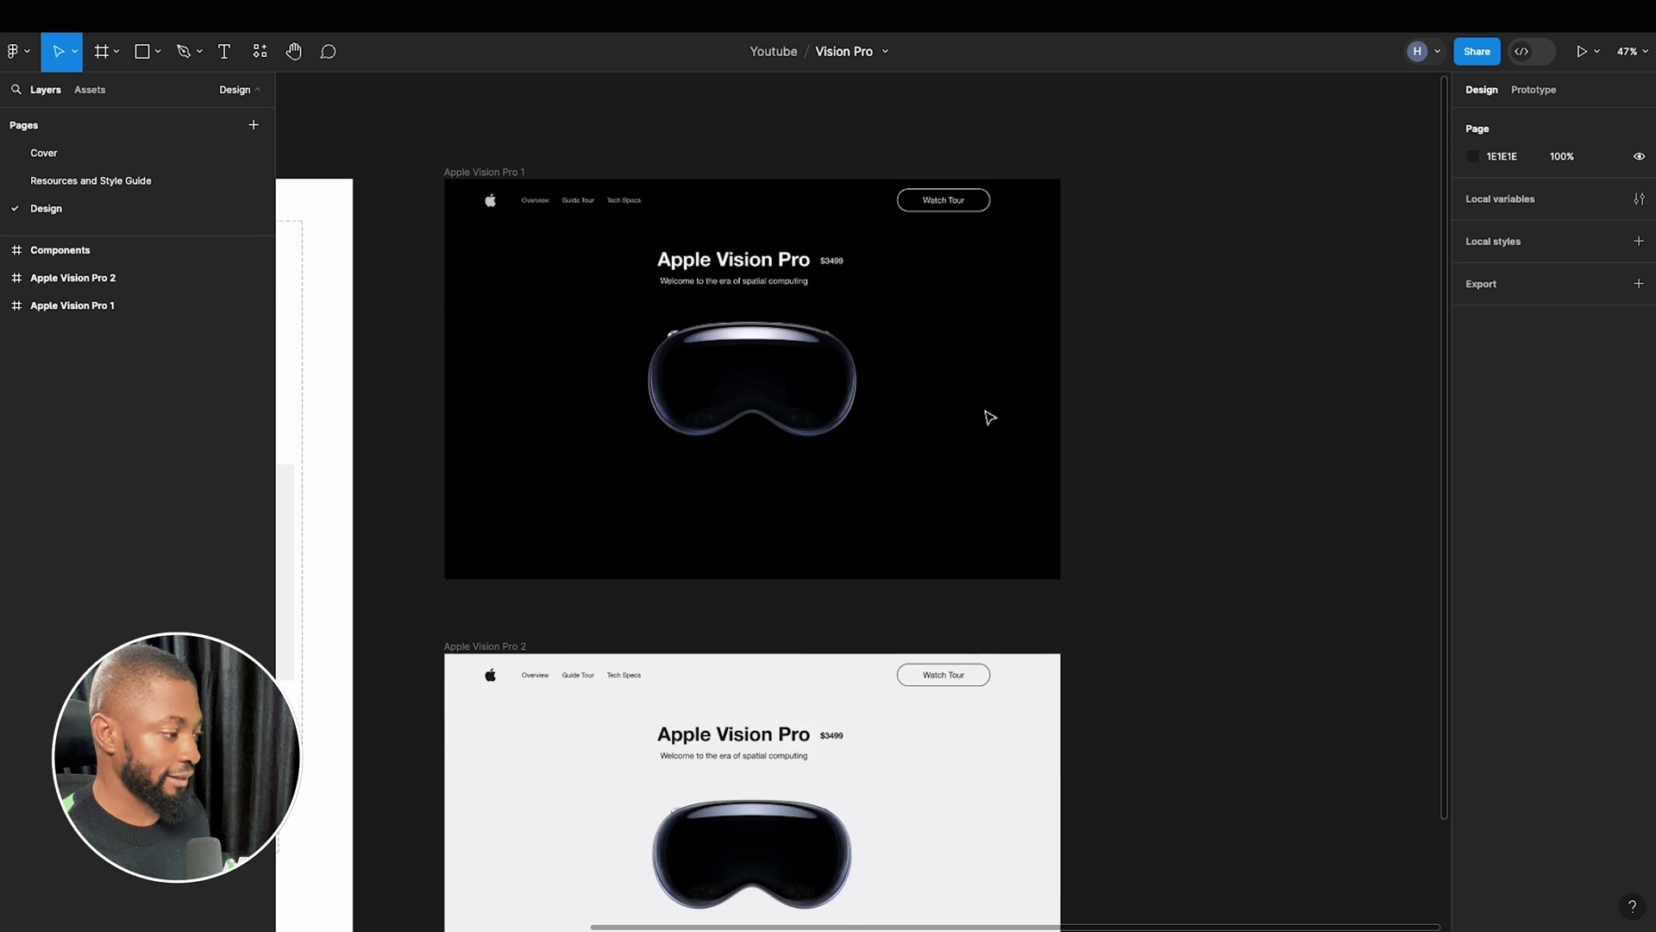
{"action": "scroll", "coordinate": [990, 417], "scroll_direction": "up", "scroll_amount": 2}
{"action": "scroll", "coordinate": [990, 418], "scroll_direction": "up", "scroll_amount": 1}
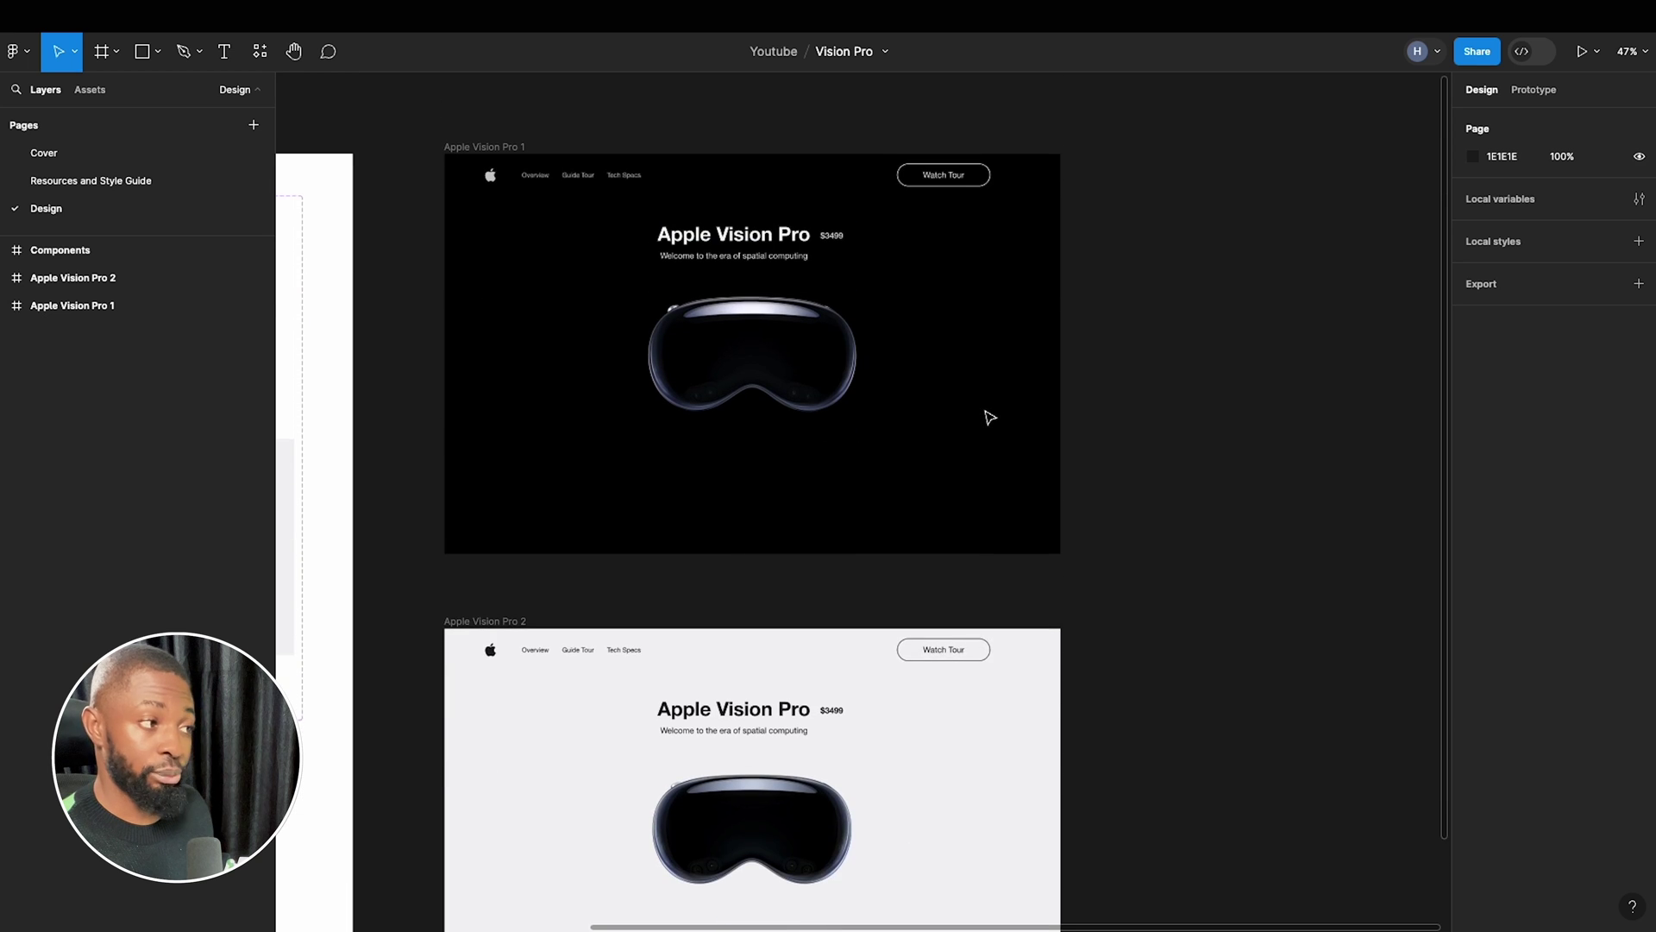
{"action": "scroll", "coordinate": [964, 395], "scroll_direction": "down", "scroll_amount": 2}
{"action": "scroll", "coordinate": [941, 423], "scroll_direction": "down", "scroll_amount": 2}
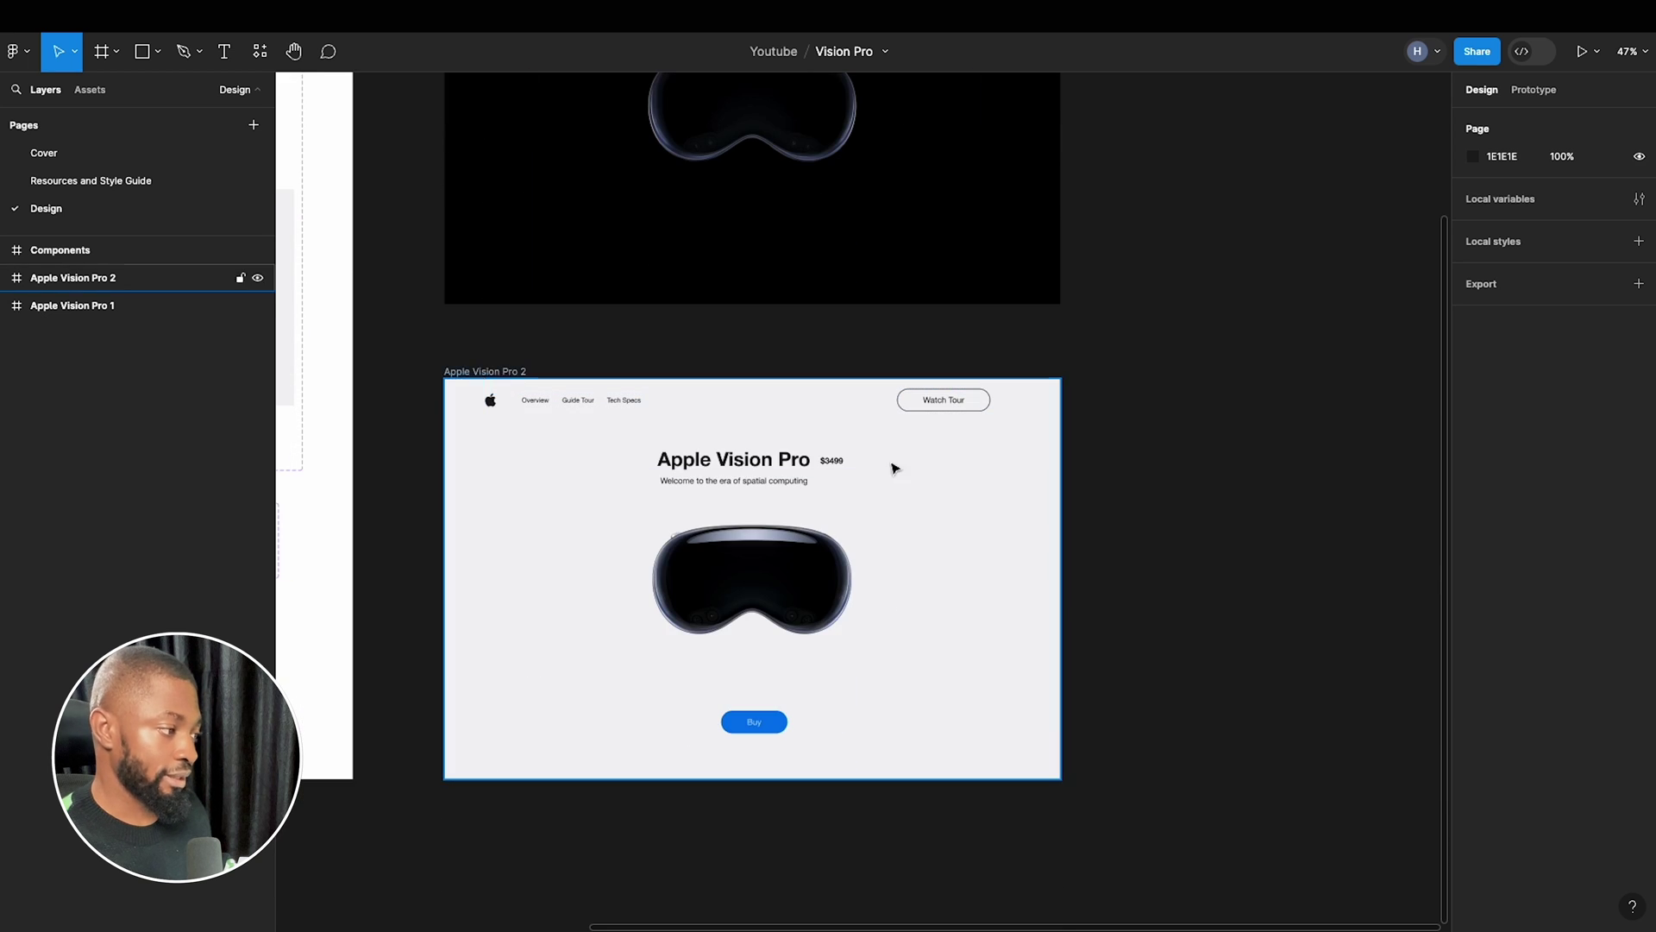
{"action": "scroll", "coordinate": [811, 546], "scroll_direction": "up", "scroll_amount": 1}
{"action": "scroll", "coordinate": [815, 546], "scroll_direction": "down", "scroll_amount": 4}
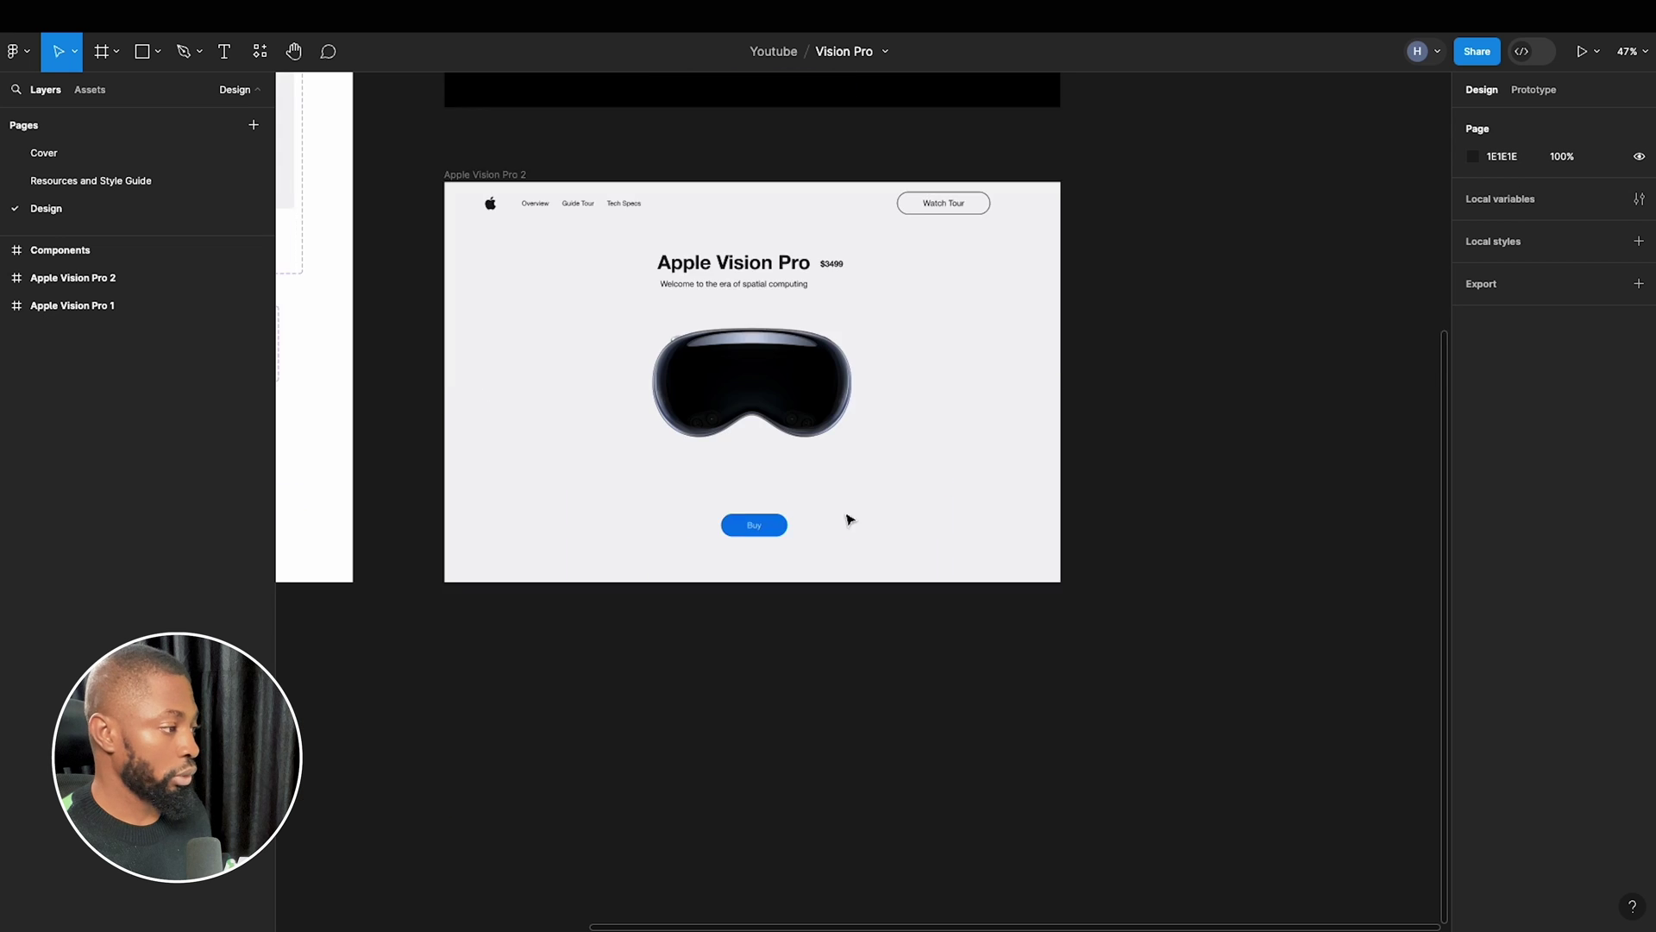
{"action": "scroll", "coordinate": [709, 417], "scroll_direction": "up", "scroll_amount": 5, "text": "ctrl"}
{"action": "scroll", "coordinate": [954, 451], "scroll_direction": "down", "scroll_amount": 5, "text": "ctrl"}
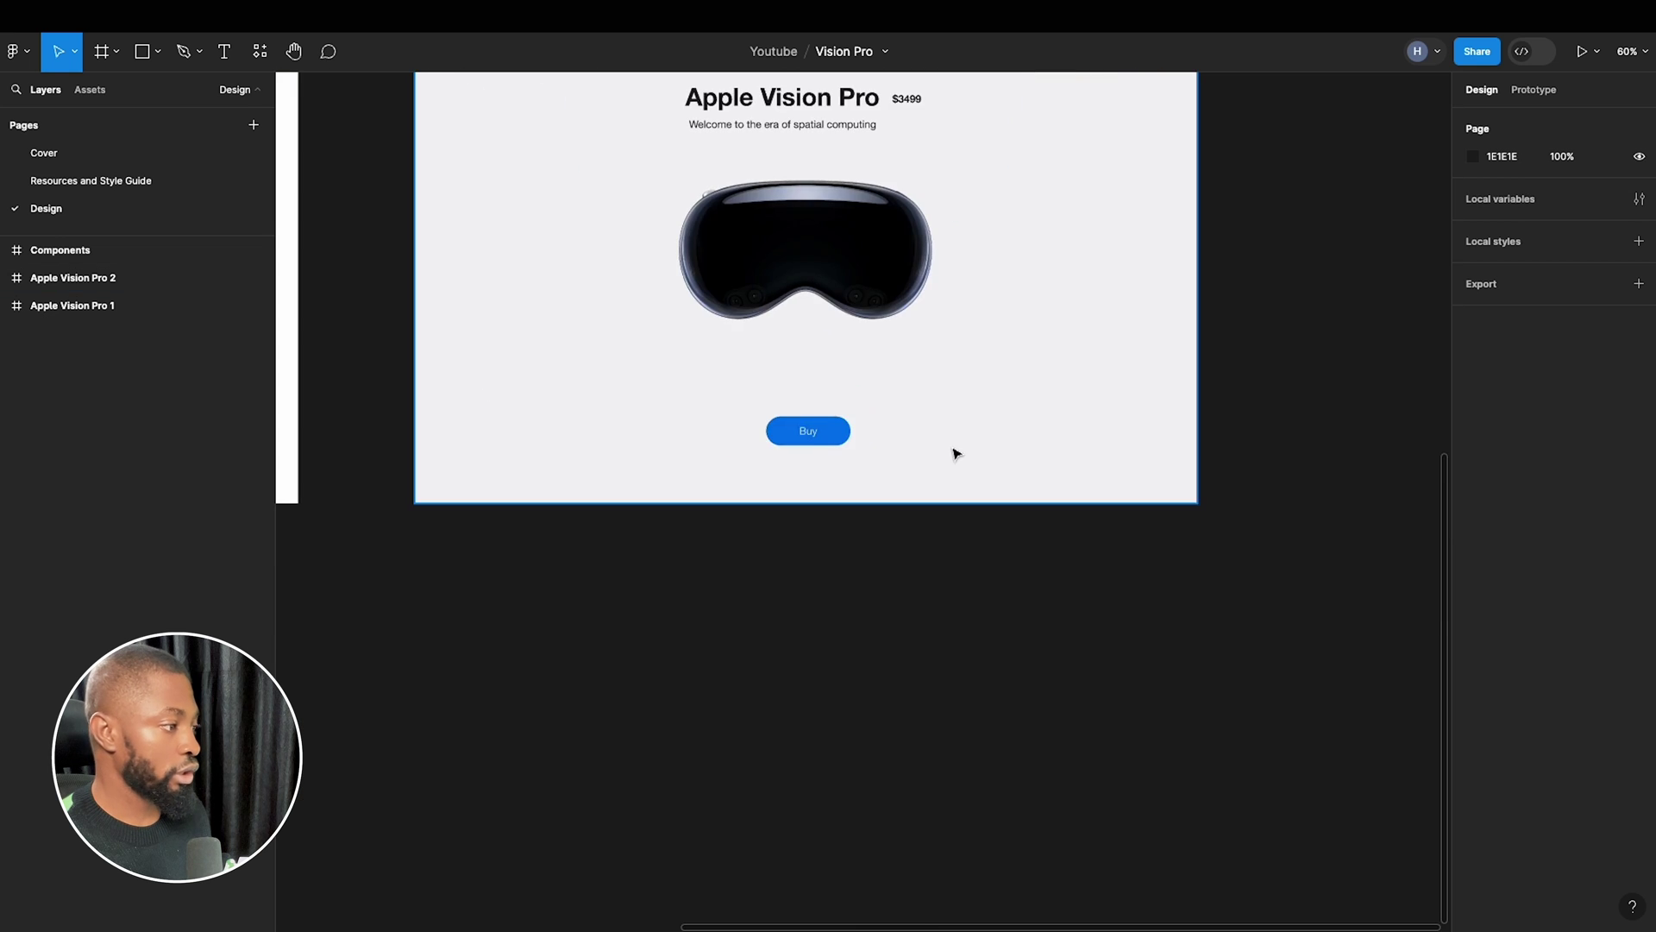
Examine the headset and button variants in the Components frame and start presenting the prototype.
{"action": "scroll", "coordinate": [695, 388], "scroll_direction": "left", "scroll_amount": 3}
{"action": "scroll", "coordinate": [745, 326], "scroll_direction": "up", "scroll_amount": 8}
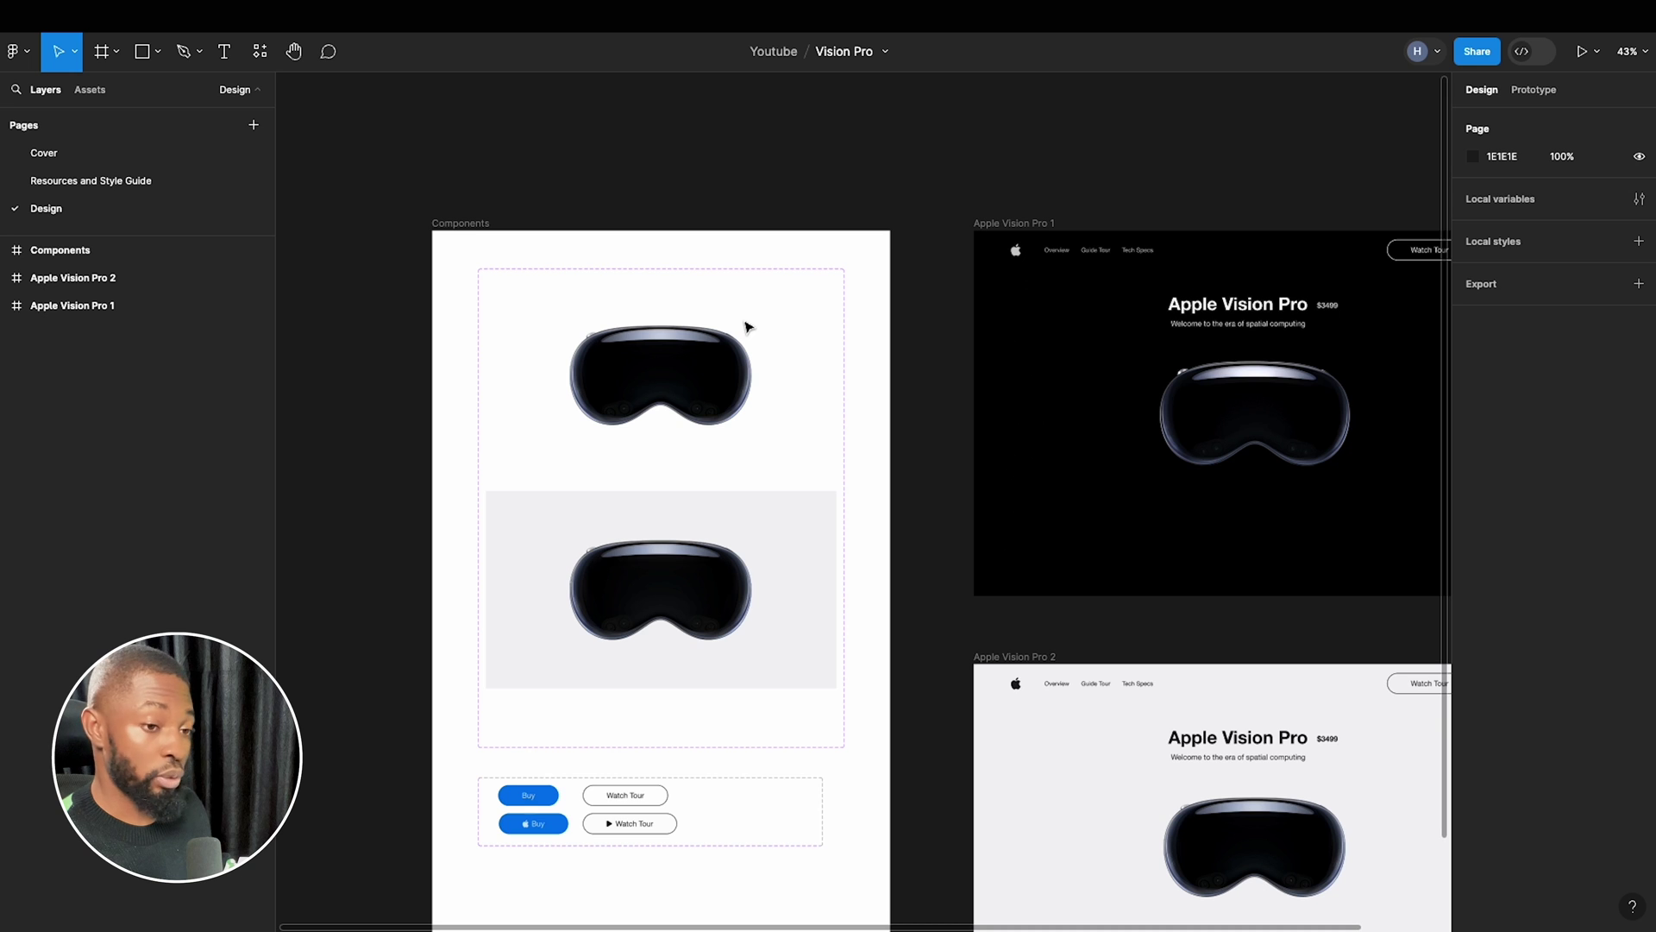
{"action": "scroll", "coordinate": [747, 326], "scroll_direction": "down", "scroll_amount": 3}
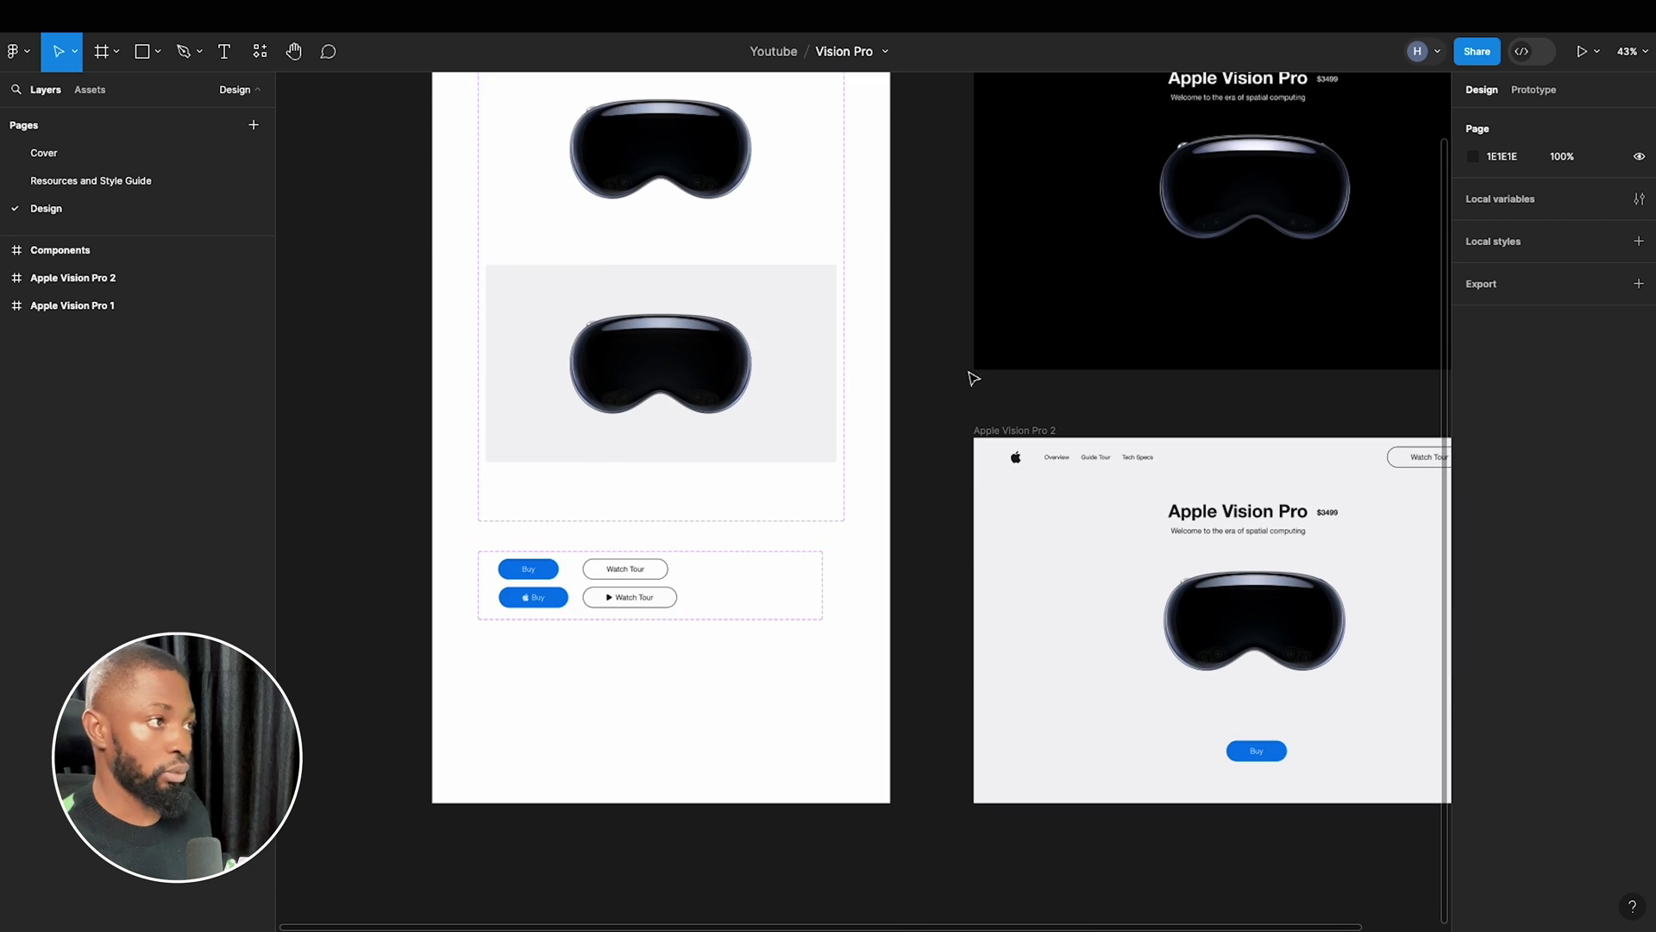
{"action": "scroll", "coordinate": [821, 503], "scroll_direction": "up", "scroll_amount": 6}
{"action": "scroll", "coordinate": [831, 550], "scroll_direction": "down", "scroll_amount": 4}
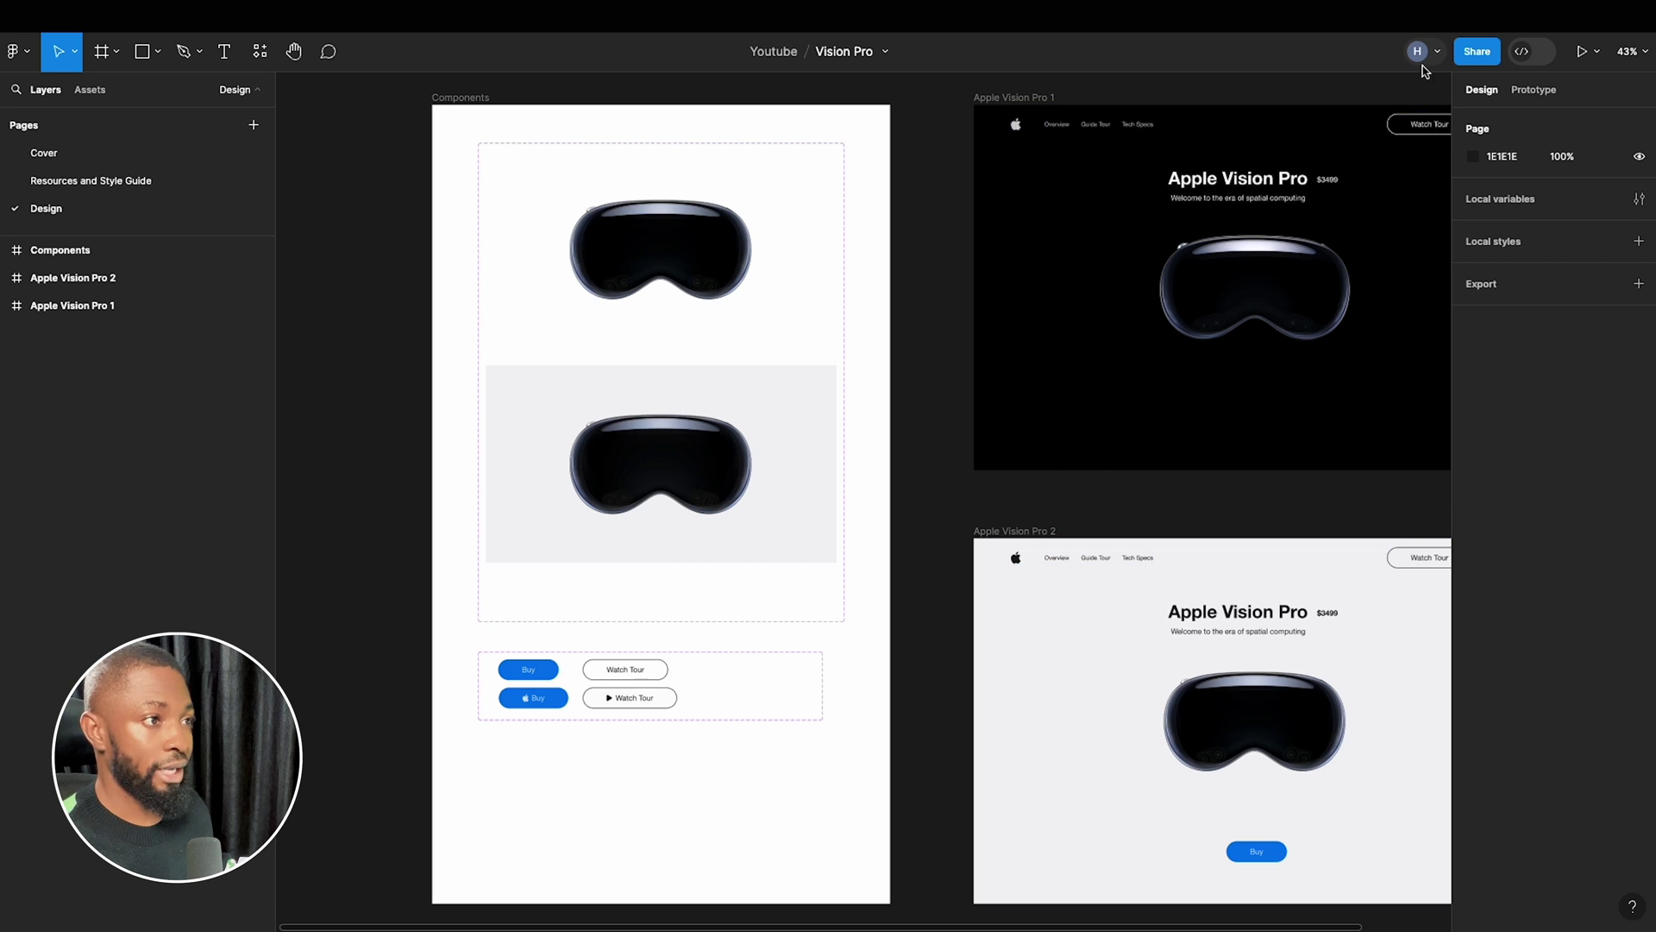
{"action": "left_click", "coordinate": [1581, 50]}
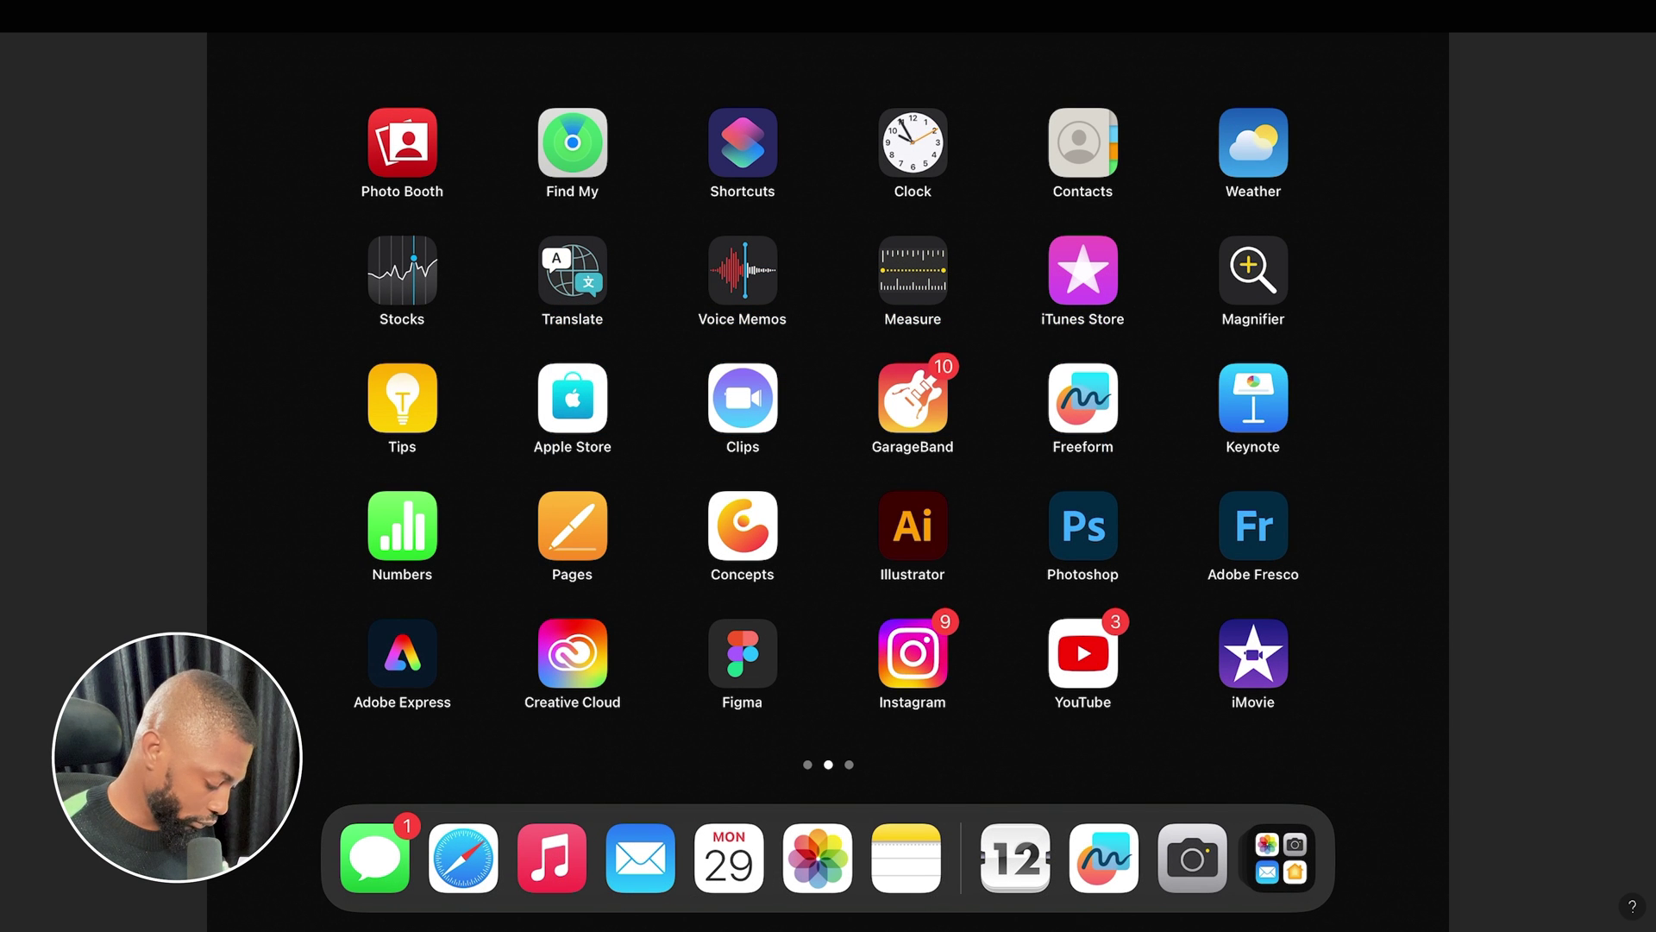
Switch to Freeform, browse the existing boards and create a new blank board.
{"action": "left_click", "coordinate": [1083, 398]}
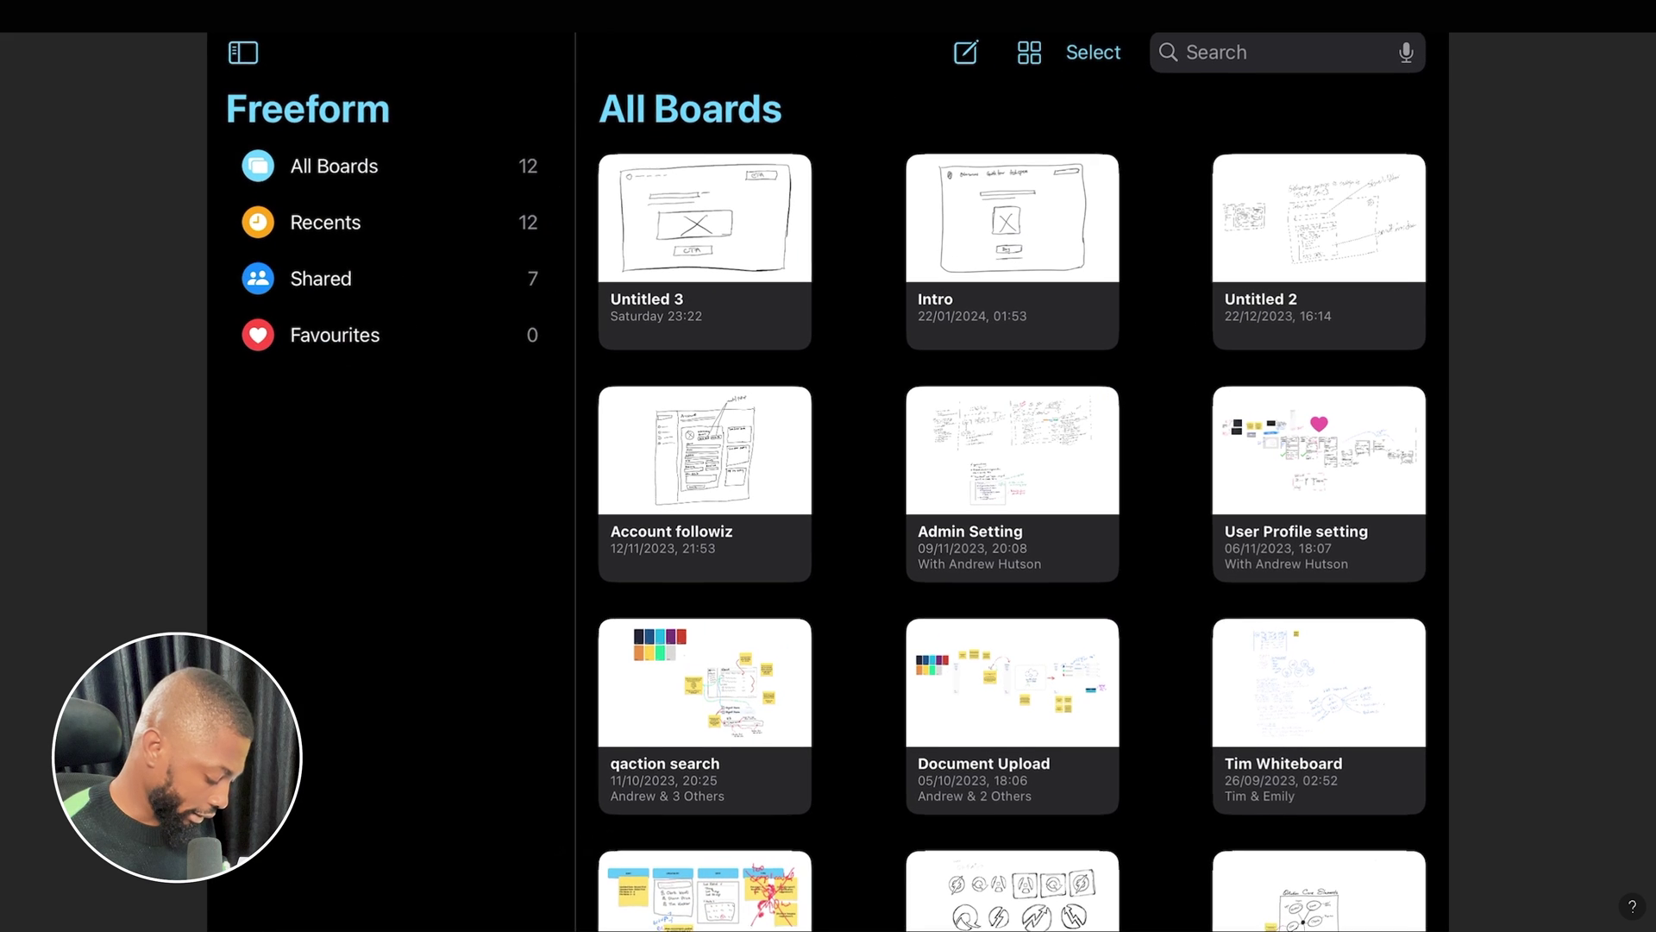
{"action": "scroll", "coordinate": [1013, 483], "scroll_direction": "down", "scroll_amount": 5}
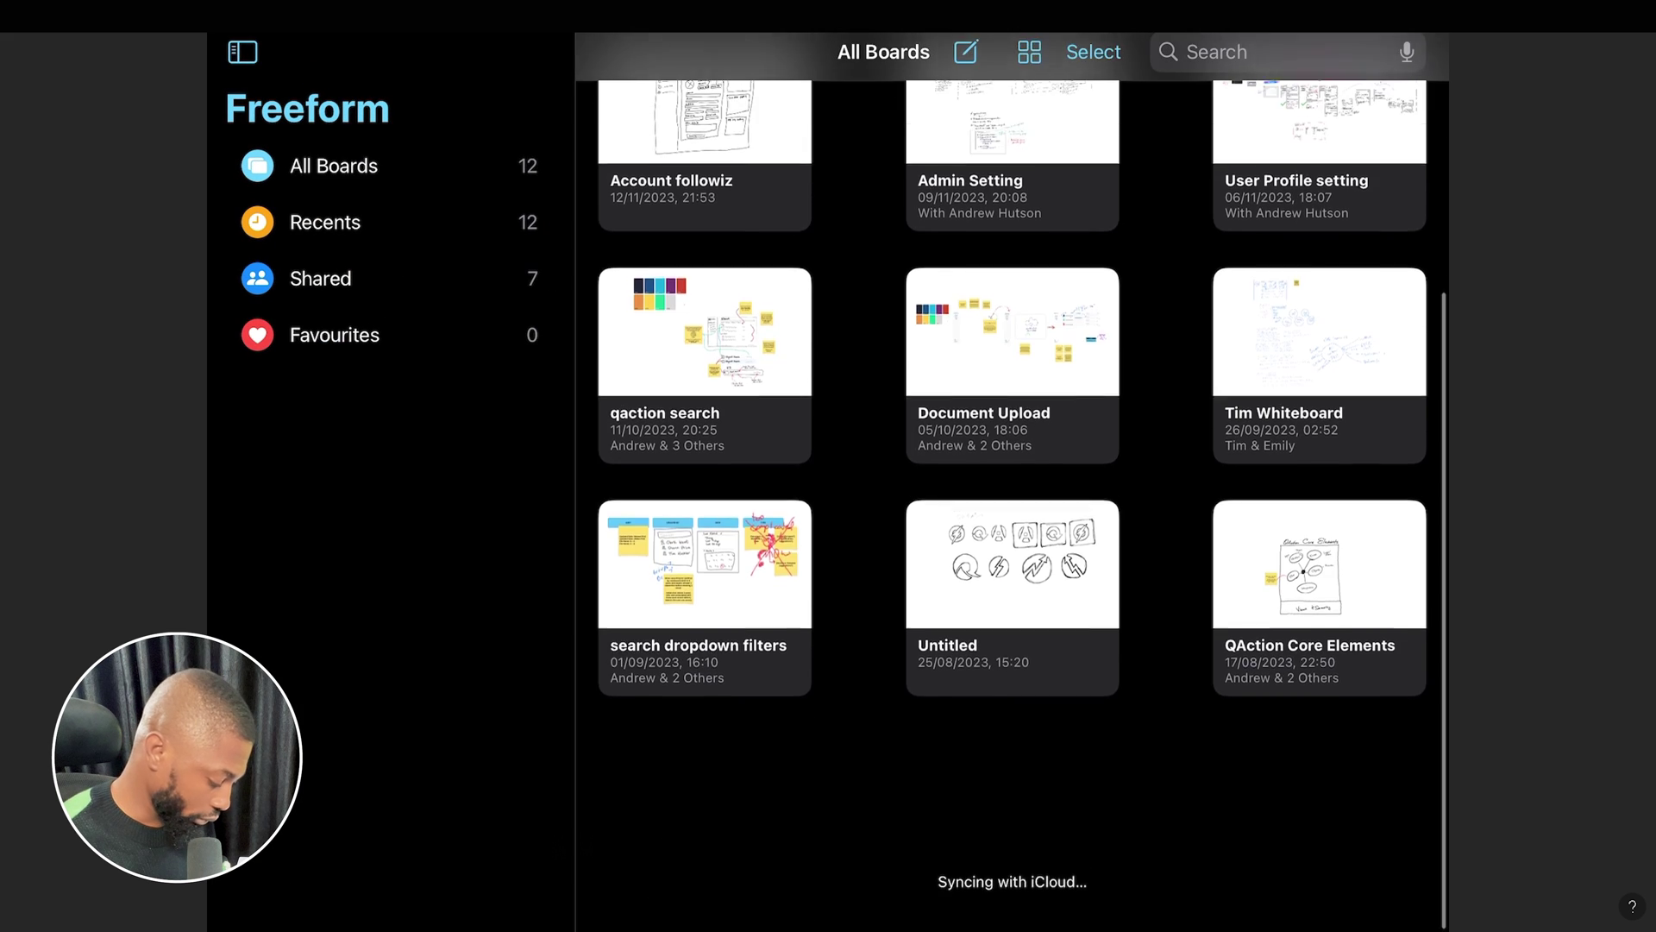
{"action": "scroll", "coordinate": [1013, 483], "scroll_direction": "up", "scroll_amount": 5}
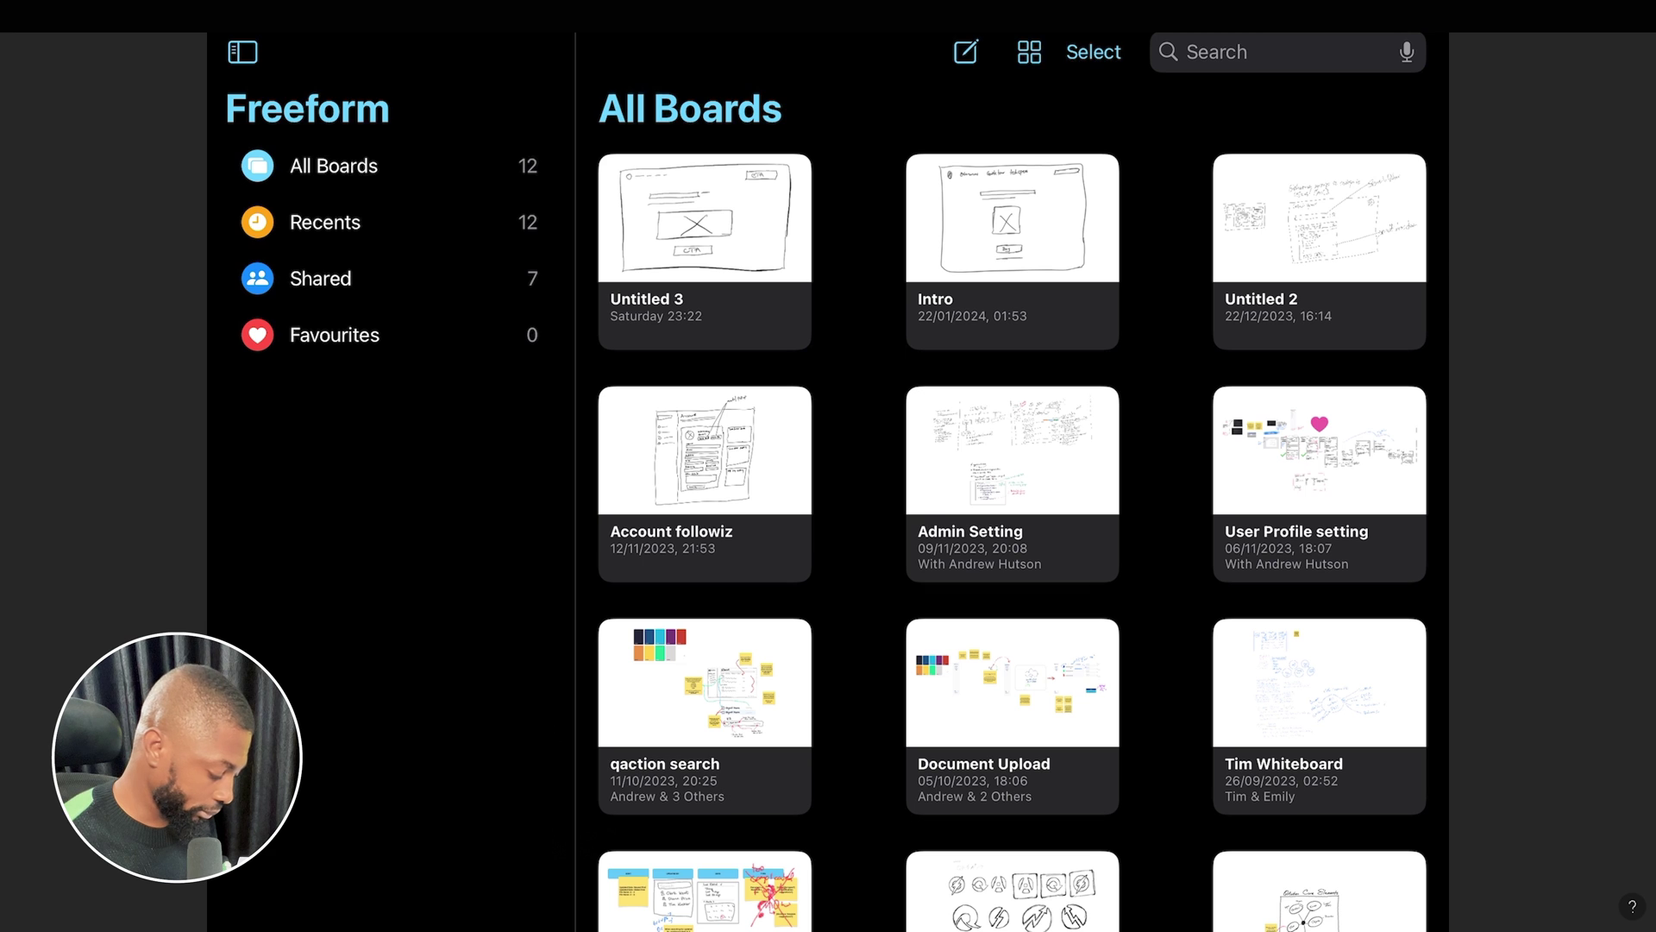
{"action": "left_click", "coordinate": [966, 52]}
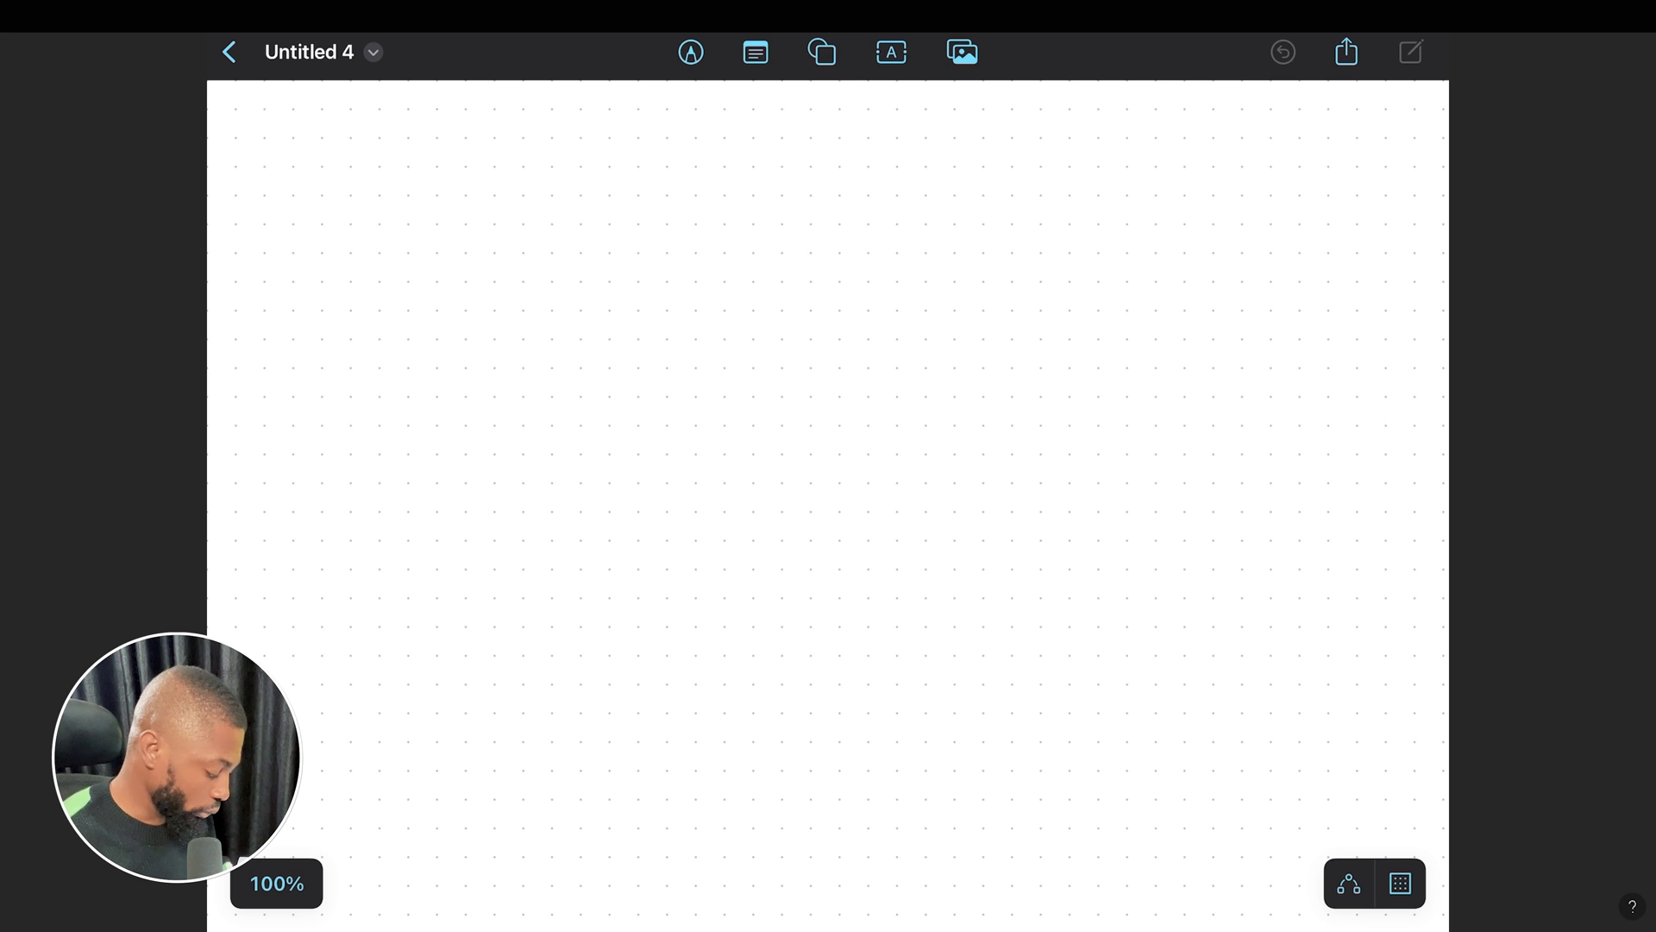
Sketch a large black rectangular page outline across the board with the pen.
{"action": "mouse_move", "coordinate": [356, 147]}
{"action": "left_mouse_down"}
{"action": "mouse_move", "coordinate": [1038, 150]}
{"action": "mouse_move", "coordinate": [1258, 194]}
{"action": "mouse_move", "coordinate": [1261, 730]}
{"action": "left_mouse_up"}
{"action": "mouse_move", "coordinate": [352, 138]}
{"action": "left_mouse_down"}
{"action": "mouse_move", "coordinate": [334, 500]}
{"action": "mouse_move", "coordinate": [377, 764]}
{"action": "mouse_move", "coordinate": [1261, 773]}
{"action": "left_mouse_up"}
{"action": "mouse_move", "coordinate": [1270, 701]}
{"action": "left_mouse_down"}
{"action": "mouse_move", "coordinate": [1263, 773]}
{"action": "mouse_move", "coordinate": [1261, 733]}
{"action": "left_mouse_up"}
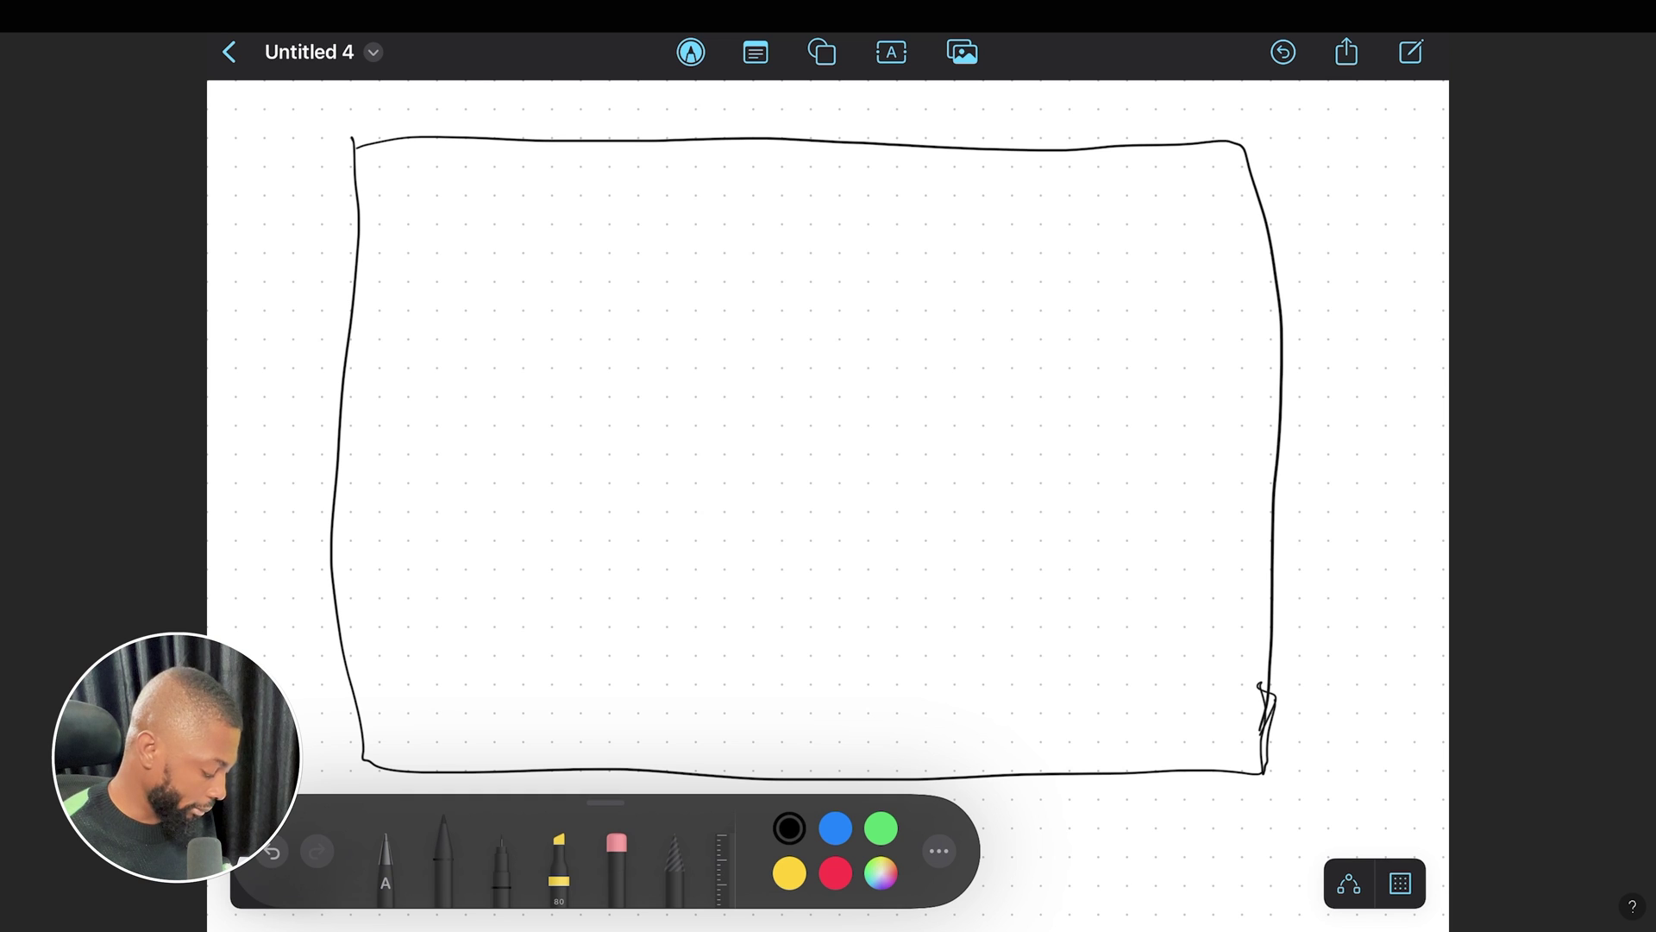
Sketch a navigation row inside the outline's upper edge with a logo box, four link dashes and a button labelled CTA.
{"action": "left_click_drag", "start_coordinate": [395, 173], "coordinate": [643, 173]}
{"action": "mouse_move", "coordinate": [1048, 179]}
{"action": "left_mouse_down"}
{"action": "mouse_move", "coordinate": [1198, 179]}
{"action": "mouse_move", "coordinate": [1216, 208]}
{"action": "mouse_move", "coordinate": [1046, 218]}
{"action": "mouse_move", "coordinate": [1054, 180]}
{"action": "mouse_move", "coordinate": [1137, 189]}
{"action": "left_mouse_up"}
{"action": "mouse_move", "coordinate": [1121, 191]}
{"action": "left_mouse_down"}
{"action": "mouse_move", "coordinate": [1122, 205]}
{"action": "mouse_move", "coordinate": [1162, 195]}
{"action": "left_mouse_up"}
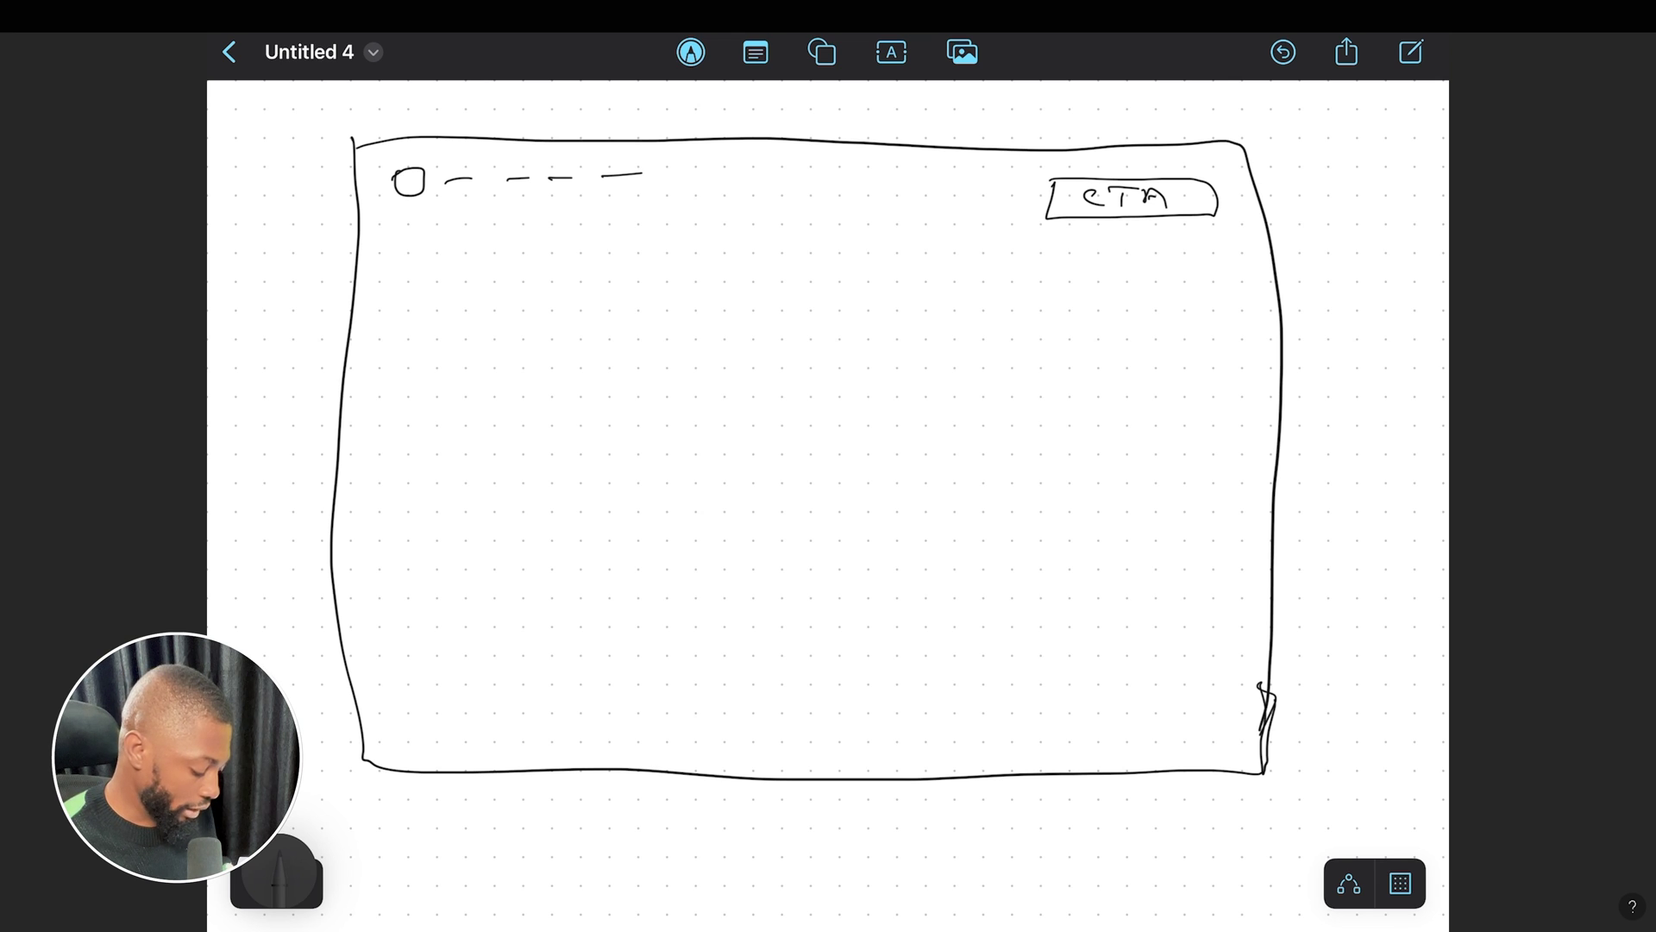
Sketch a long heading bar below the navigation, a subtitle line under it and a dollar price mark beside it.
{"action": "left_click_drag", "start_coordinate": [548, 275], "coordinate": [884, 272]}
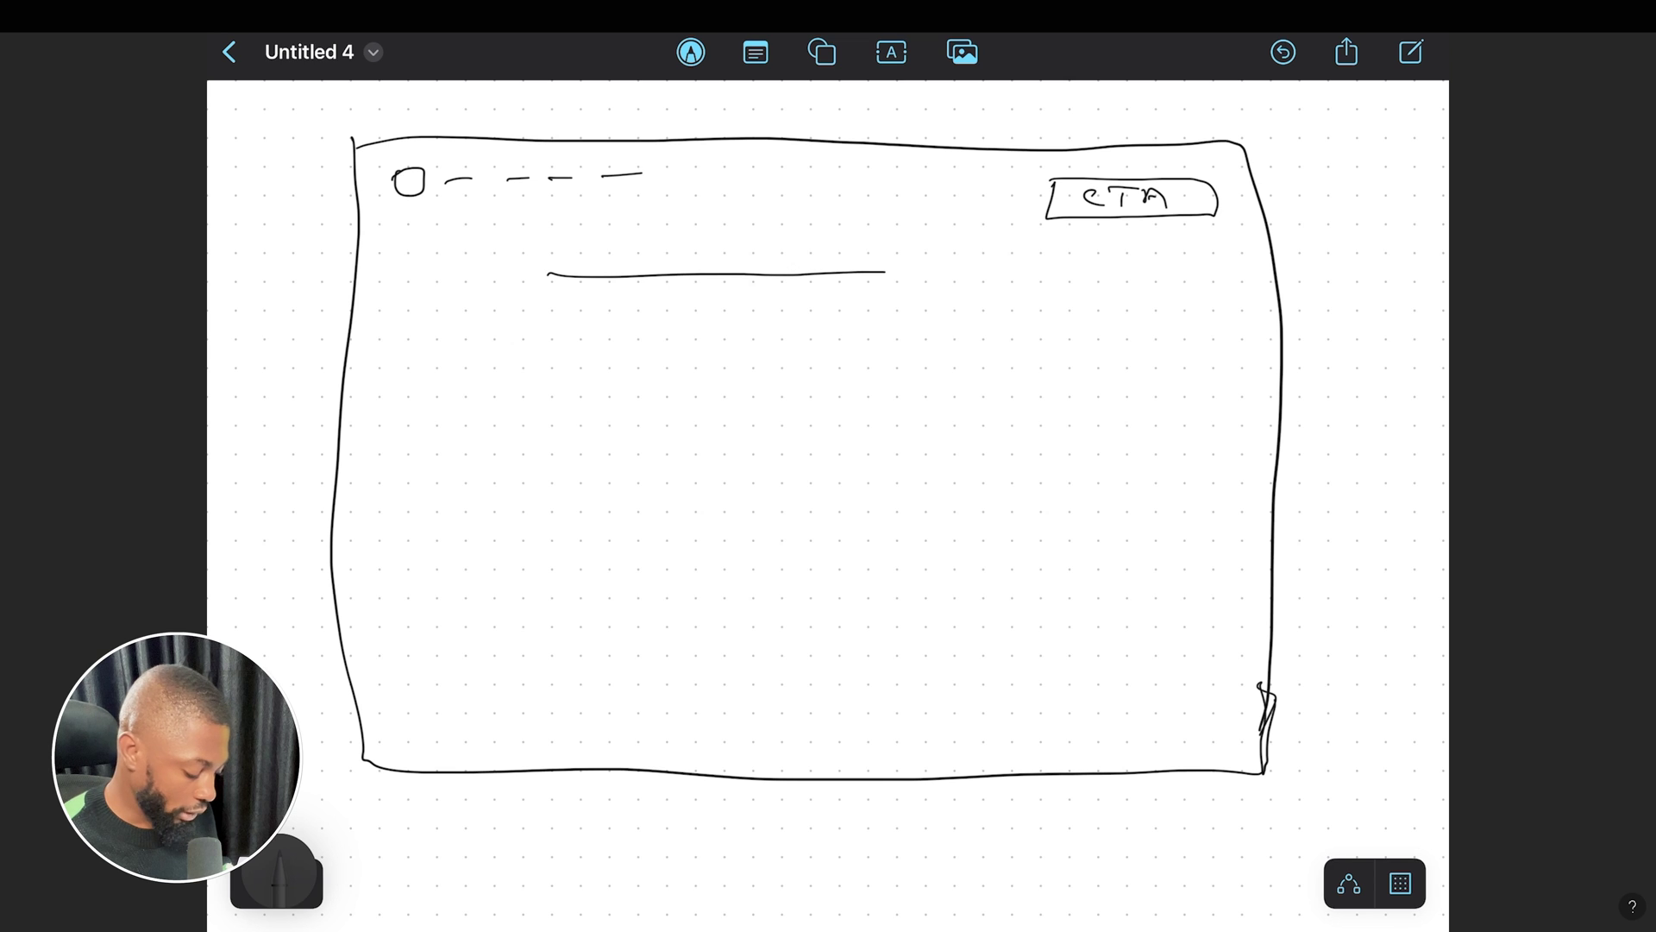
{"action": "mouse_move", "coordinate": [550, 289]}
{"action": "left_mouse_down"}
{"action": "mouse_move", "coordinate": [828, 292]}
{"action": "mouse_move", "coordinate": [886, 269]}
{"action": "mouse_move", "coordinate": [807, 288]}
{"action": "left_mouse_up"}
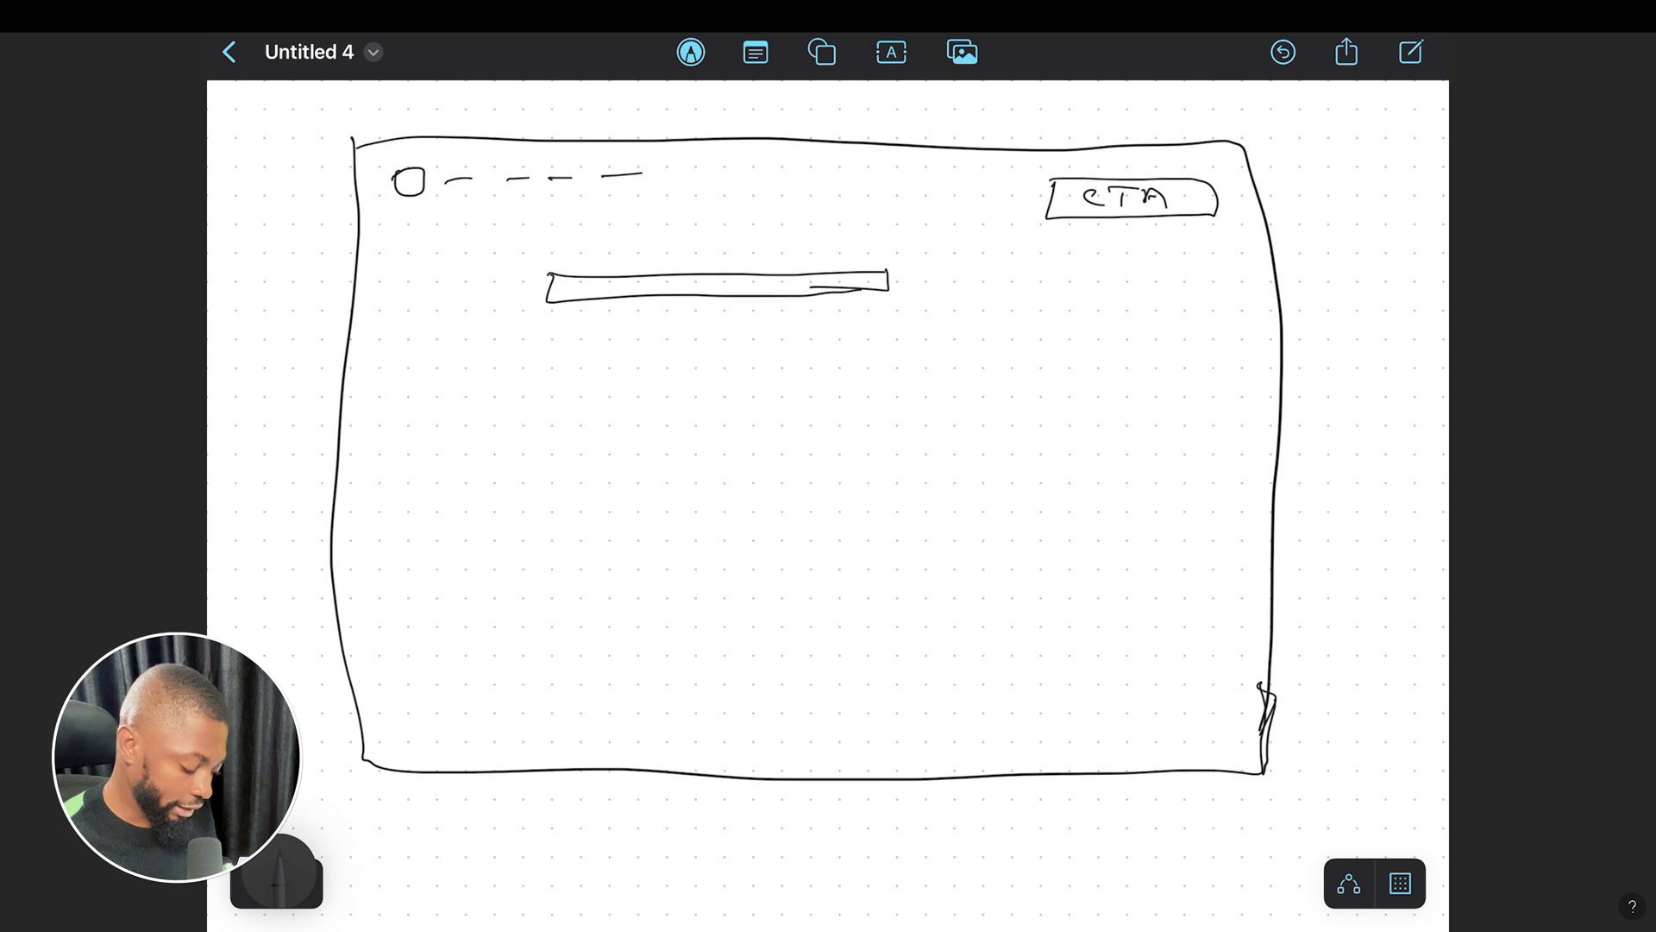
{"action": "left_click_drag", "start_coordinate": [550, 333], "coordinate": [811, 325]}
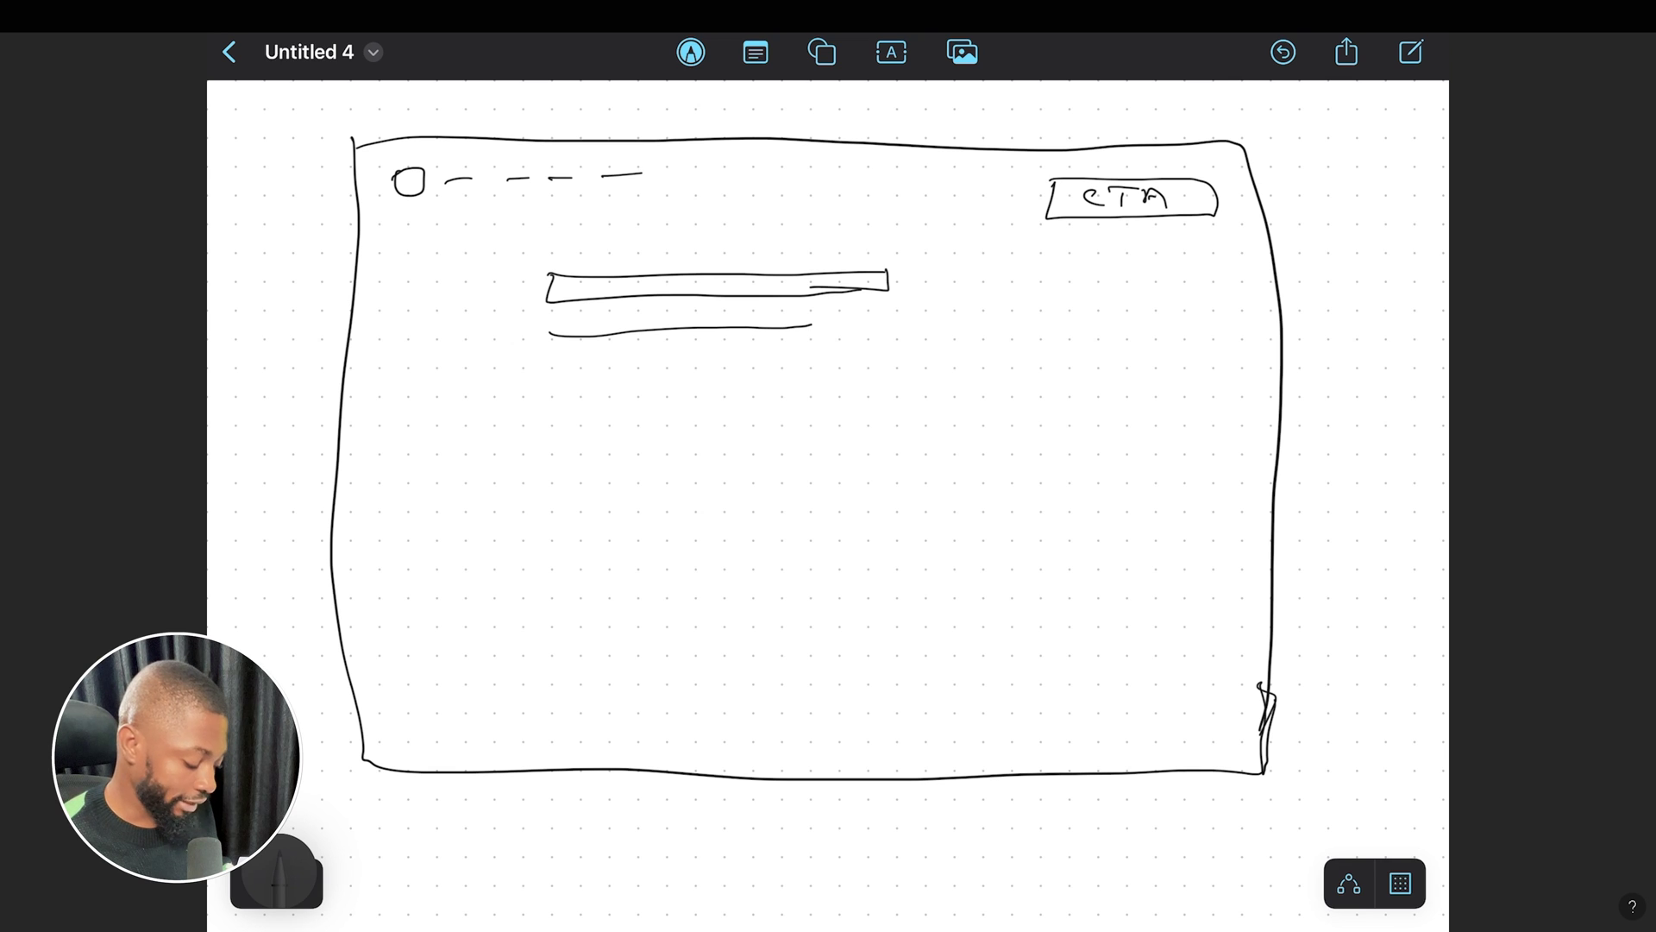
{"action": "mouse_move", "coordinate": [935, 264]}
{"action": "left_mouse_down"}
{"action": "mouse_move", "coordinate": [924, 293]}
{"action": "mouse_move", "coordinate": [997, 277]}
{"action": "left_mouse_up"}
Sketch a large media placeholder with a cross and small play triangle below the subtitle, plus a small button beneath it.
{"action": "mouse_move", "coordinate": [536, 393]}
{"action": "left_mouse_down"}
{"action": "mouse_move", "coordinate": [1016, 423]}
{"action": "mouse_move", "coordinate": [1006, 492]}
{"action": "mouse_move", "coordinate": [528, 616]}
{"action": "mouse_move", "coordinate": [982, 609]}
{"action": "left_mouse_up"}
{"action": "mouse_move", "coordinate": [1018, 476]}
{"action": "left_mouse_down"}
{"action": "mouse_move", "coordinate": [997, 614]}
{"action": "mouse_move", "coordinate": [933, 620]}
{"action": "left_mouse_up"}
{"action": "left_click_drag", "start_coordinate": [819, 438], "coordinate": [678, 552]}
{"action": "left_click_drag", "start_coordinate": [701, 450], "coordinate": [781, 602]}
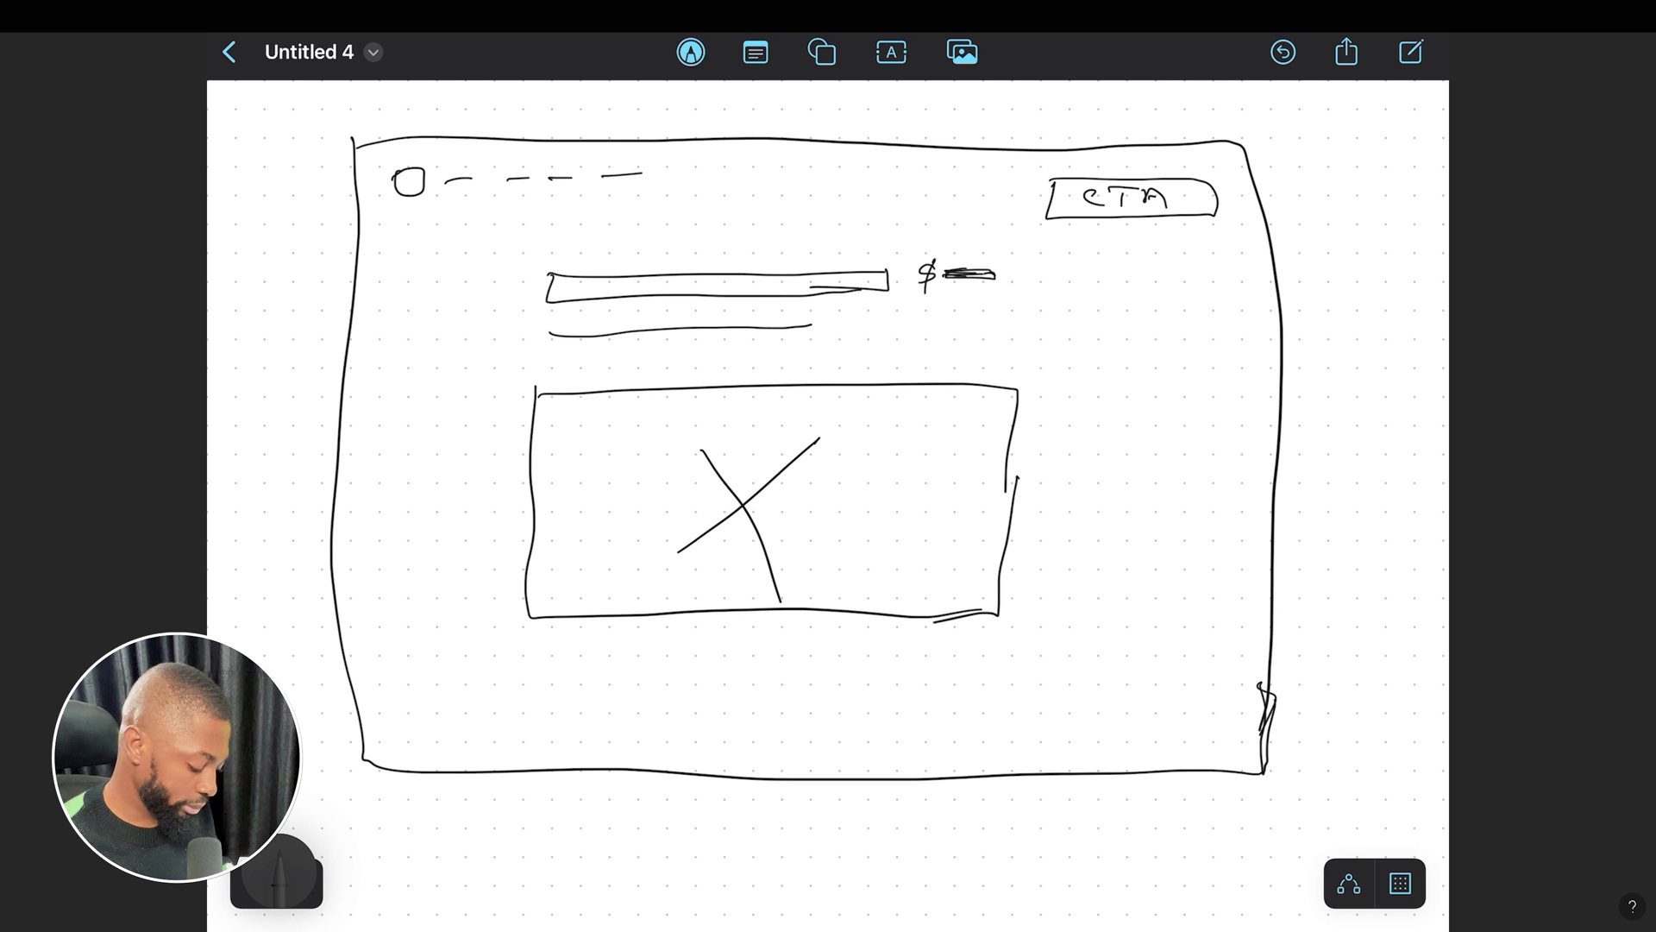
{"action": "left_click_drag", "start_coordinate": [742, 464], "coordinate": [744, 443]}
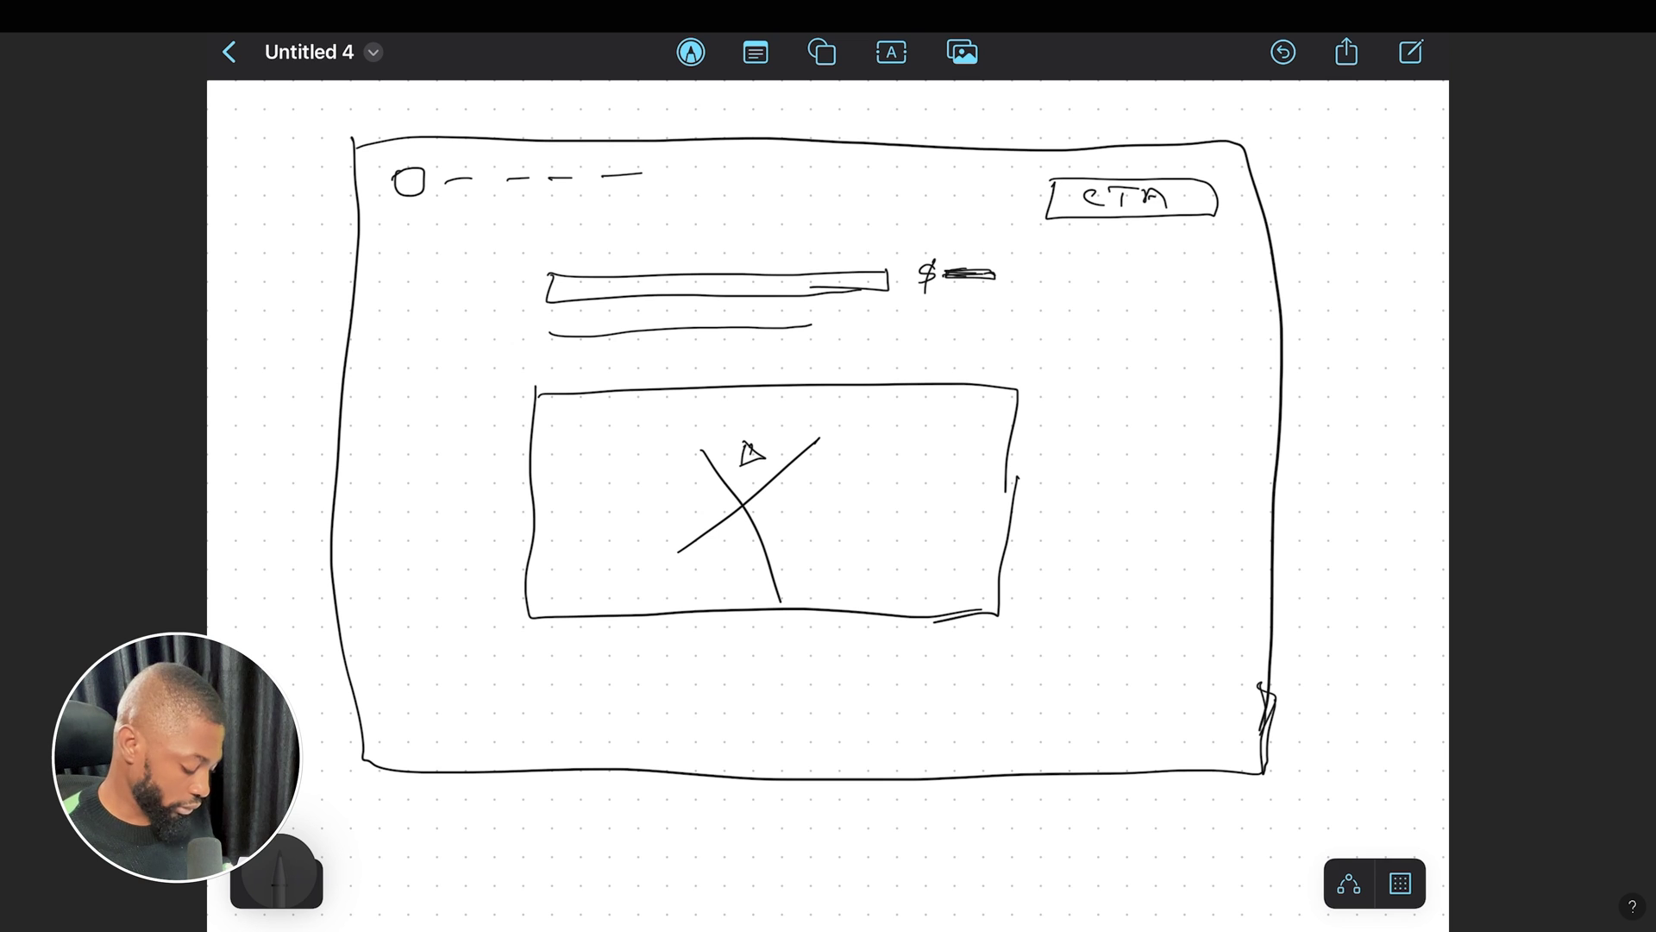
{"action": "mouse_move", "coordinate": [672, 656]}
{"action": "left_mouse_down"}
{"action": "mouse_move", "coordinate": [841, 653]}
{"action": "mouse_move", "coordinate": [759, 712]}
{"action": "mouse_move", "coordinate": [662, 660]}
{"action": "mouse_move", "coordinate": [705, 650]}
{"action": "mouse_move", "coordinate": [734, 696]}
{"action": "mouse_move", "coordinate": [786, 694]}
{"action": "left_mouse_up"}
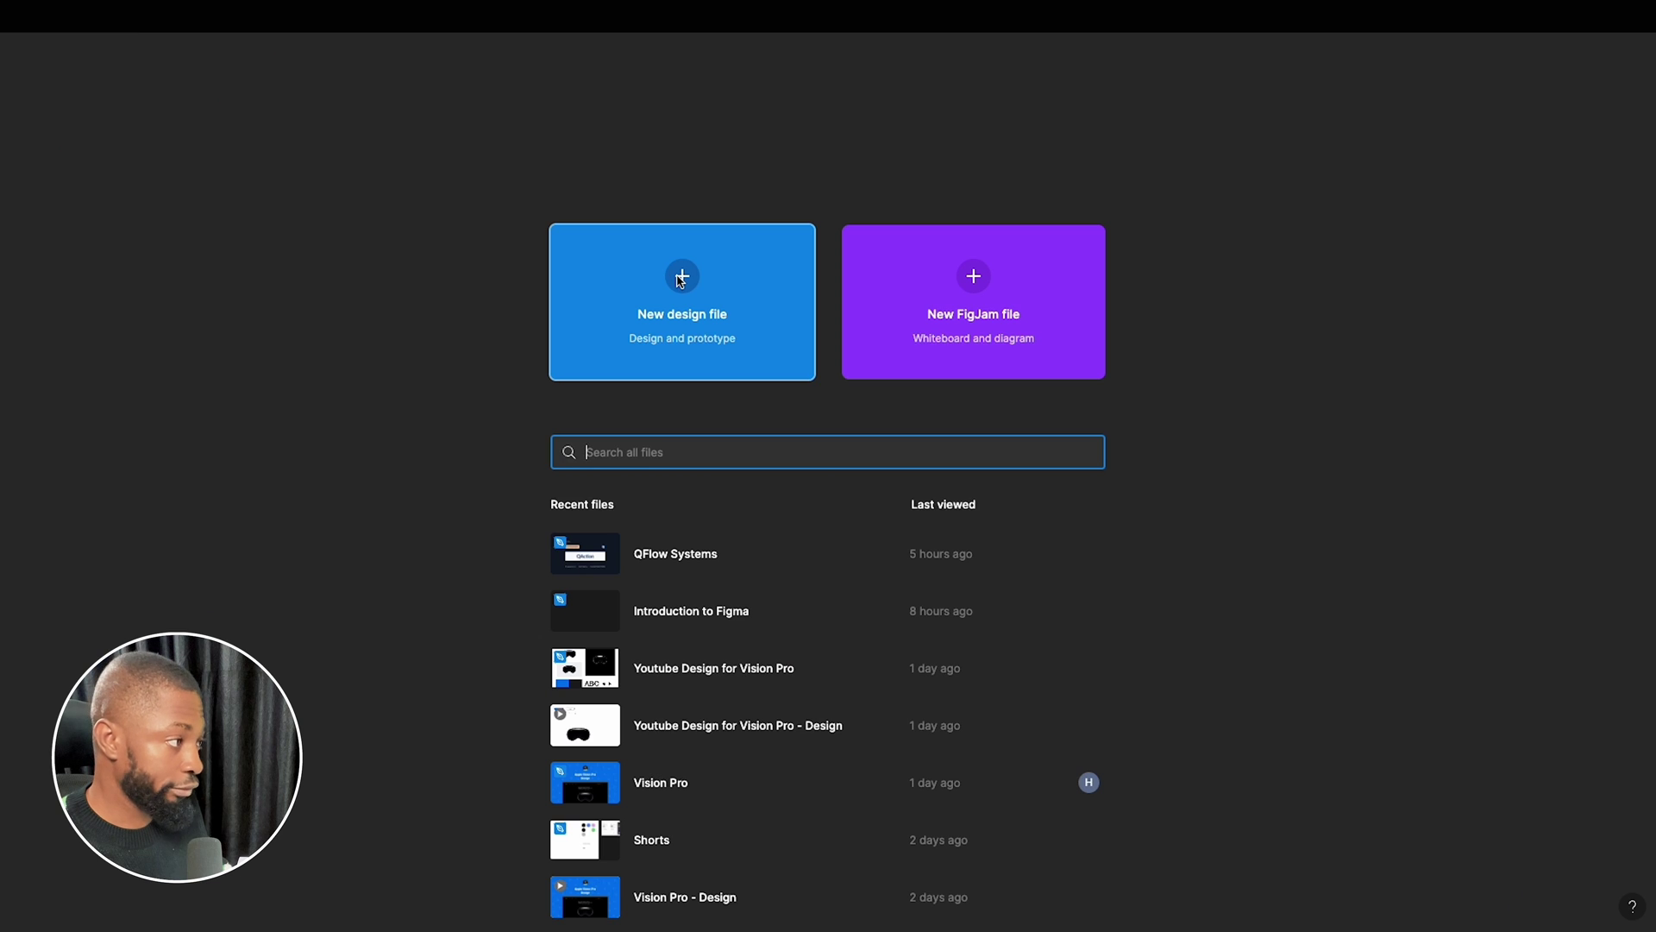
Create a new design file and rename its first page Resource.
{"action": "left_click", "coordinate": [681, 280]}
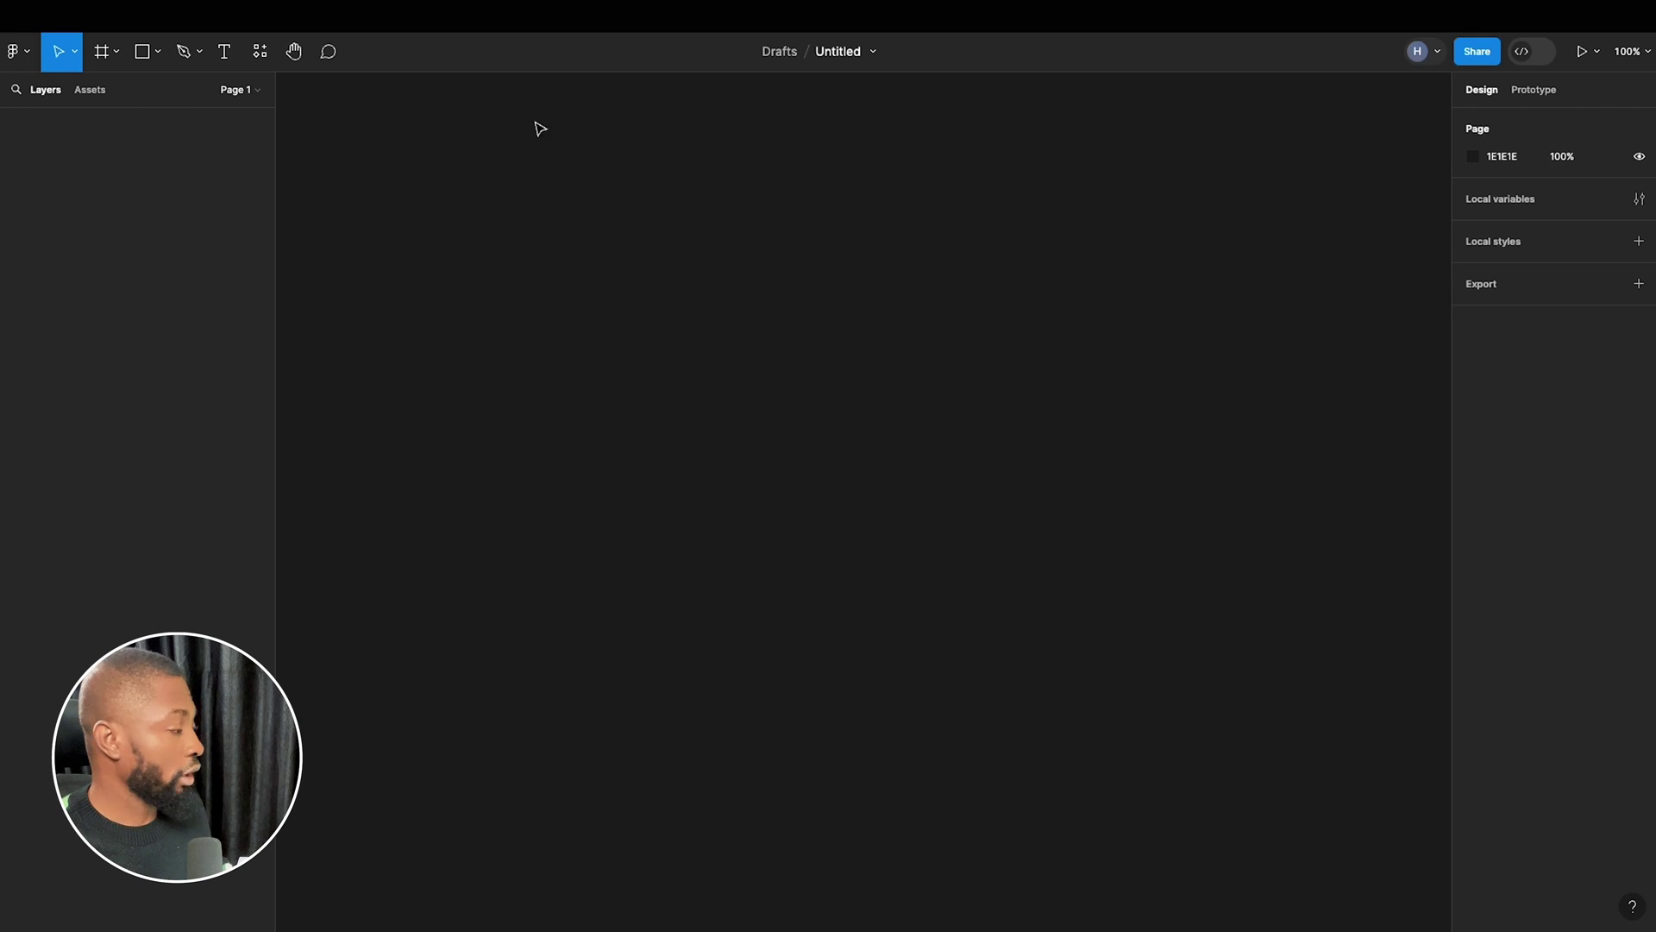
{"action": "left_click", "coordinate": [245, 93]}
{"action": "double_click", "coordinate": [81, 155]}
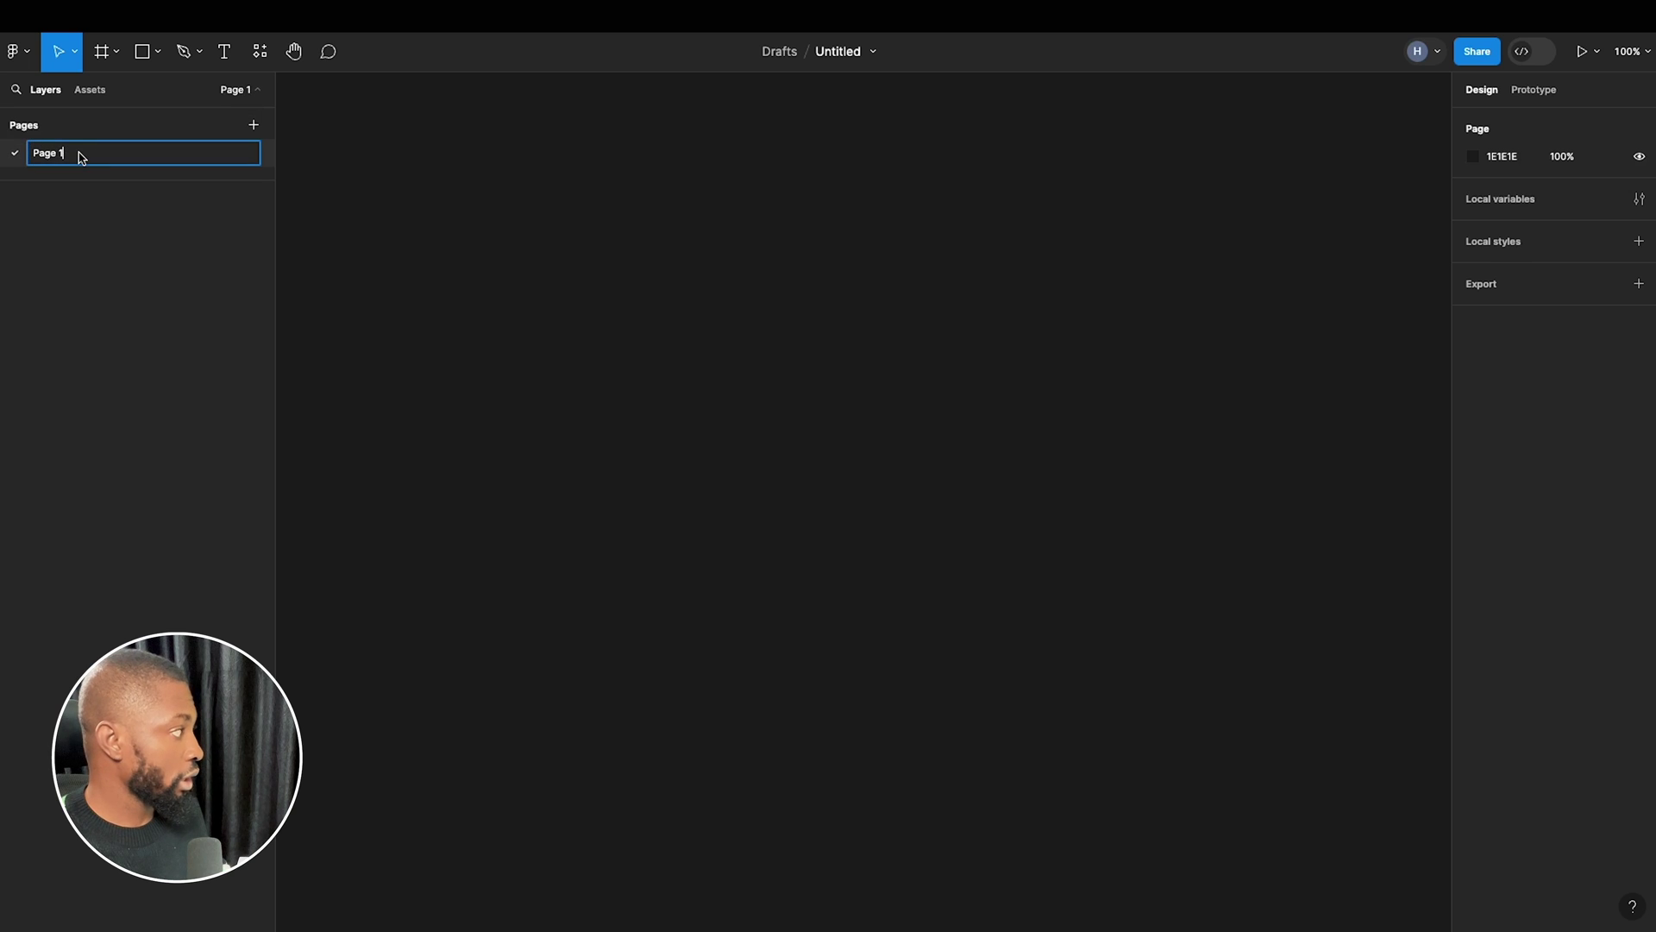
{"action": "key", "text": "super+a"}
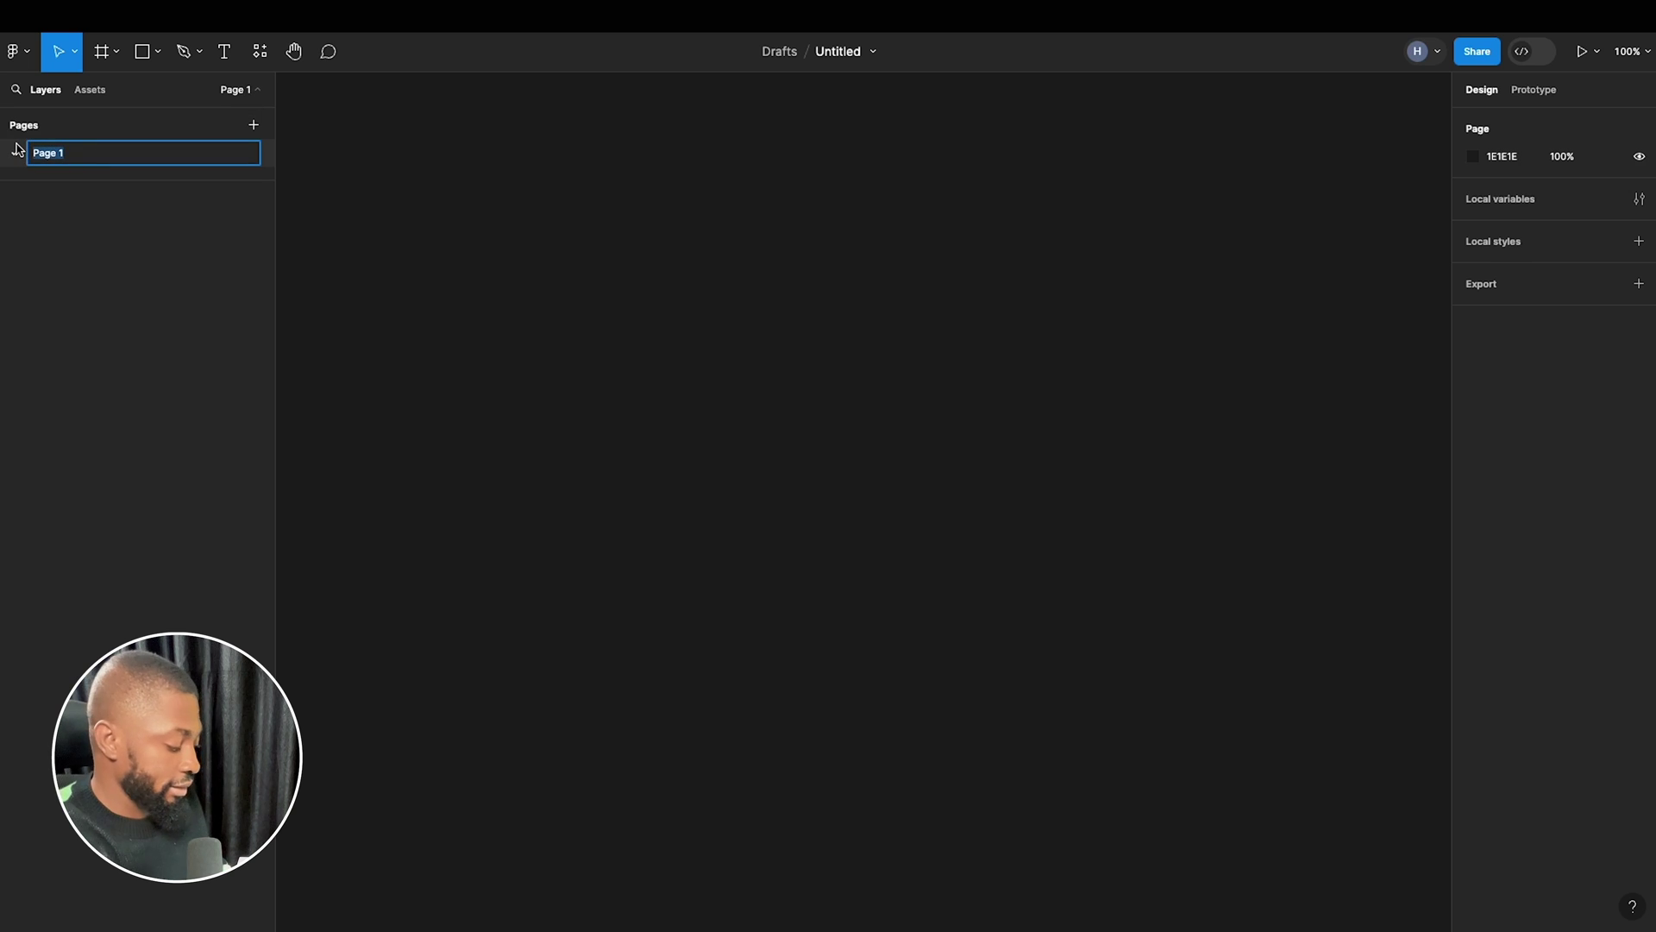
{"action": "type", "text": "Resource"}
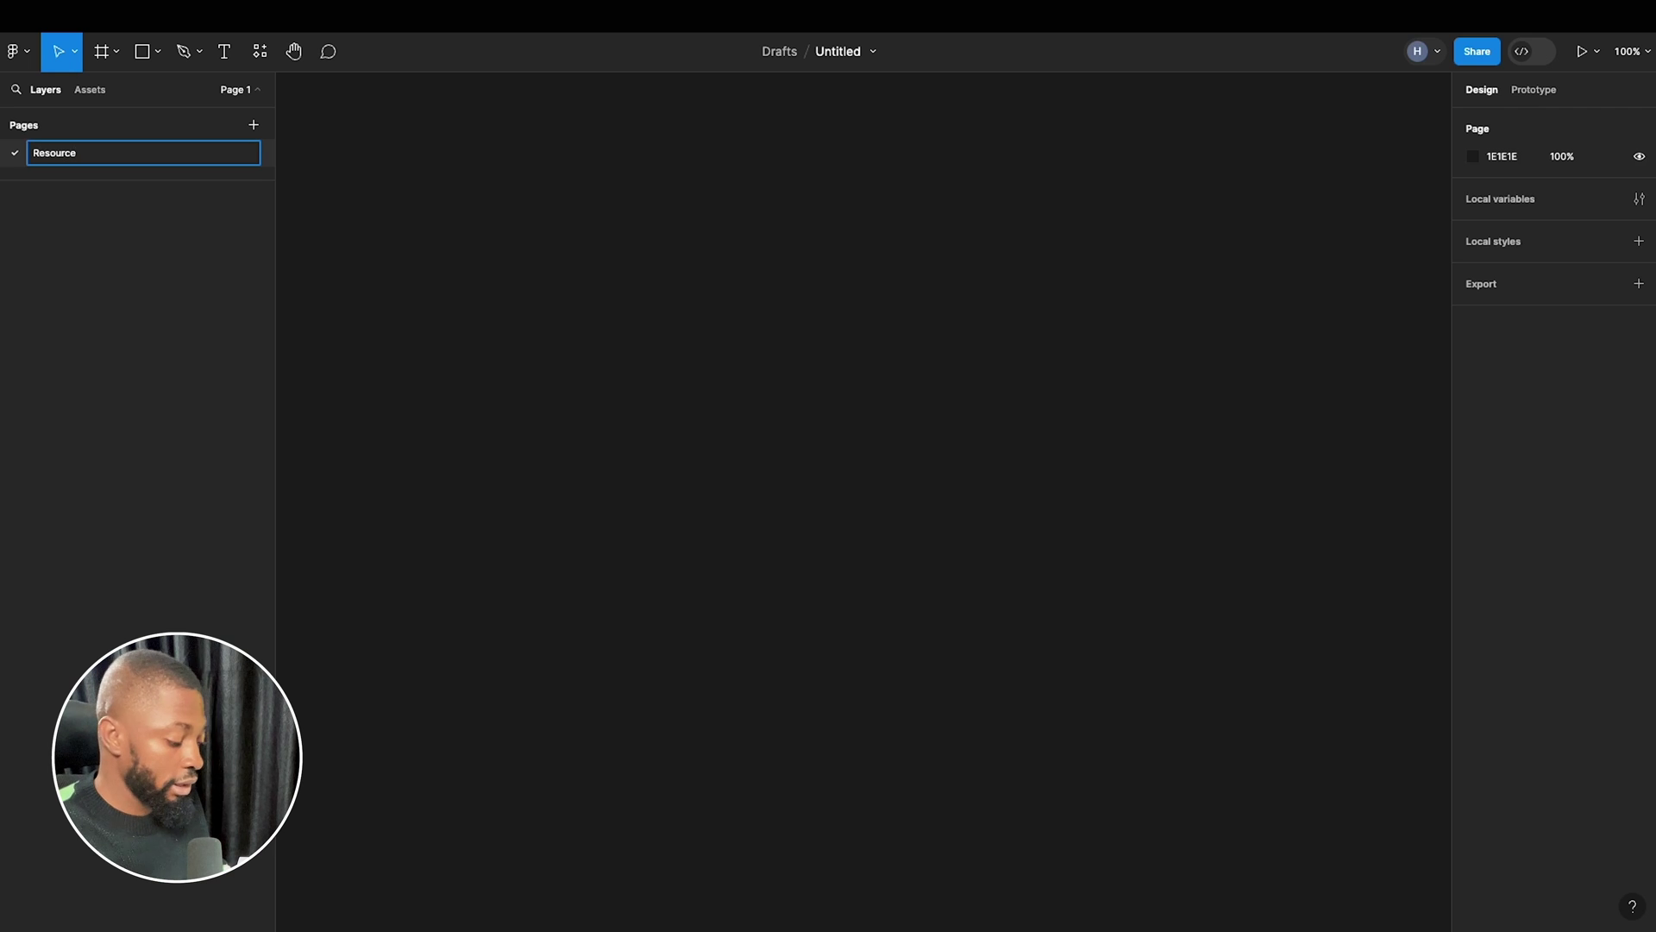
{"action": "key", "text": "Return"}
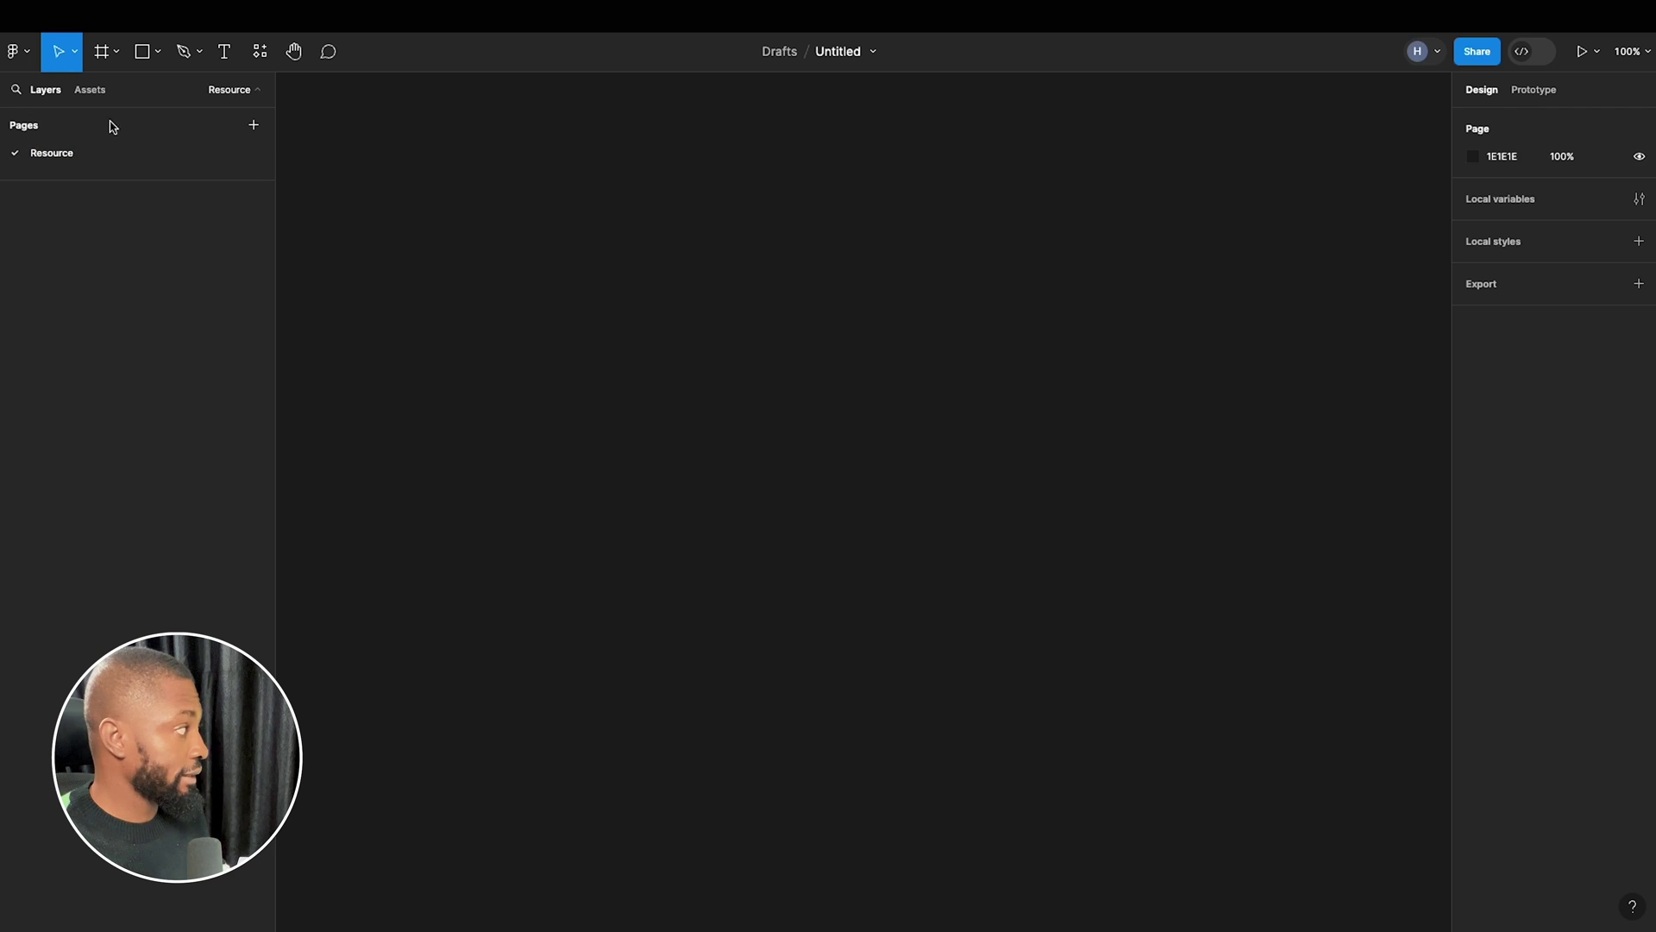
Add a second page named Design to the file.
{"action": "left_click", "coordinate": [253, 128]}
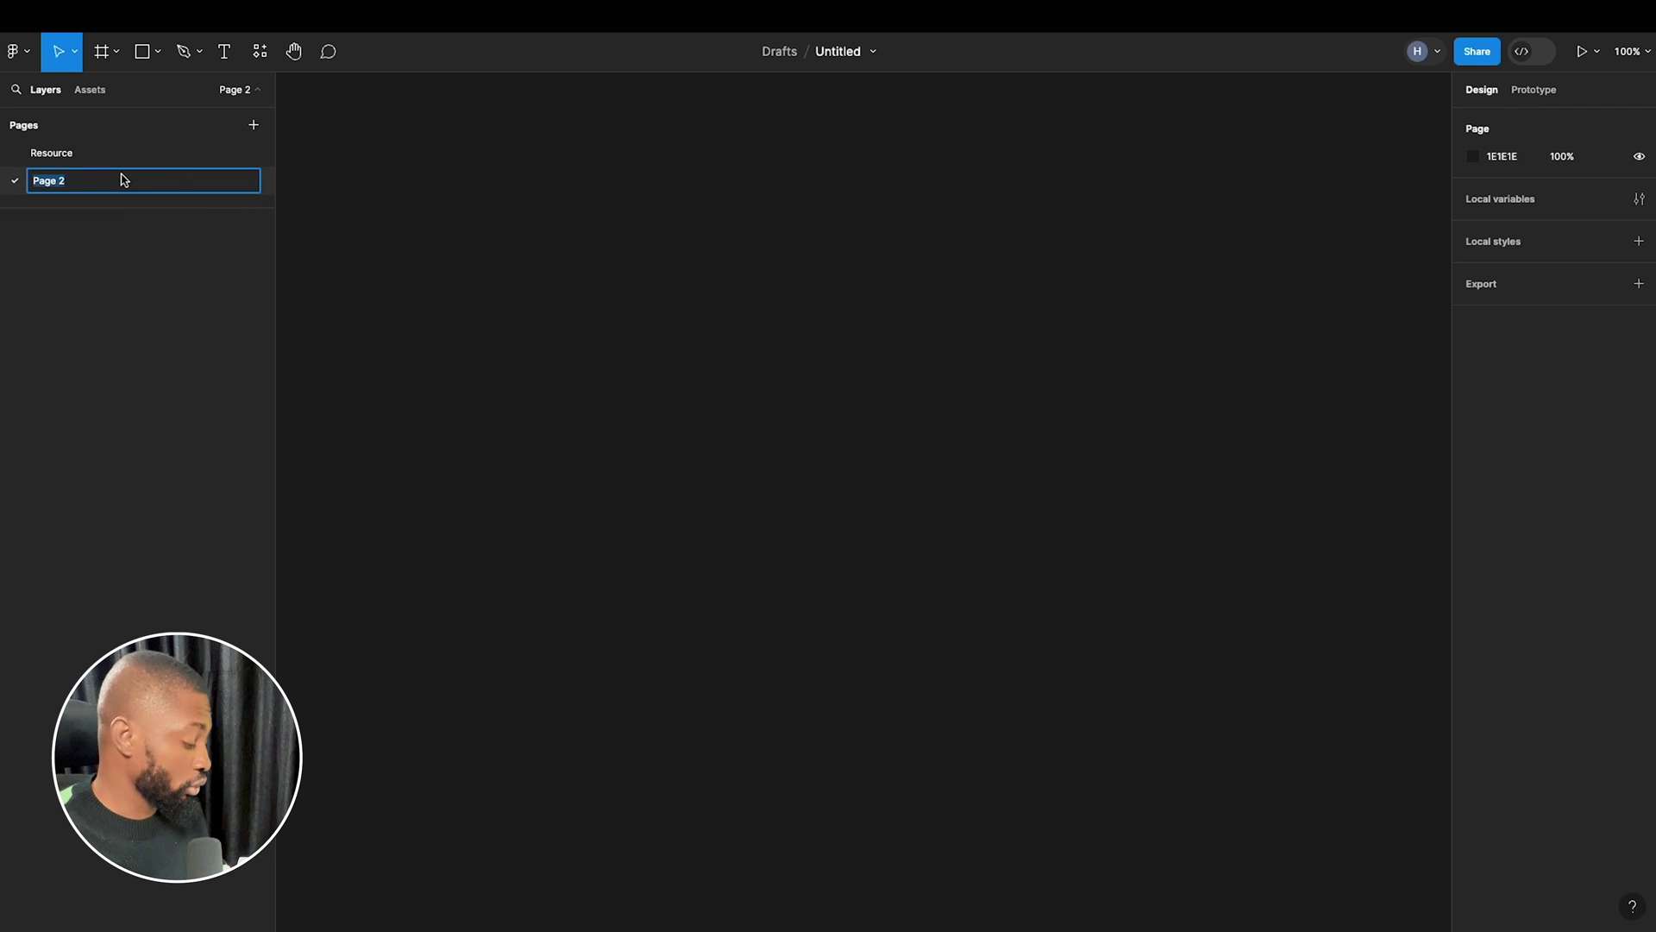
{"action": "type", "text": "Design"}
{"action": "key", "text": "Return"}
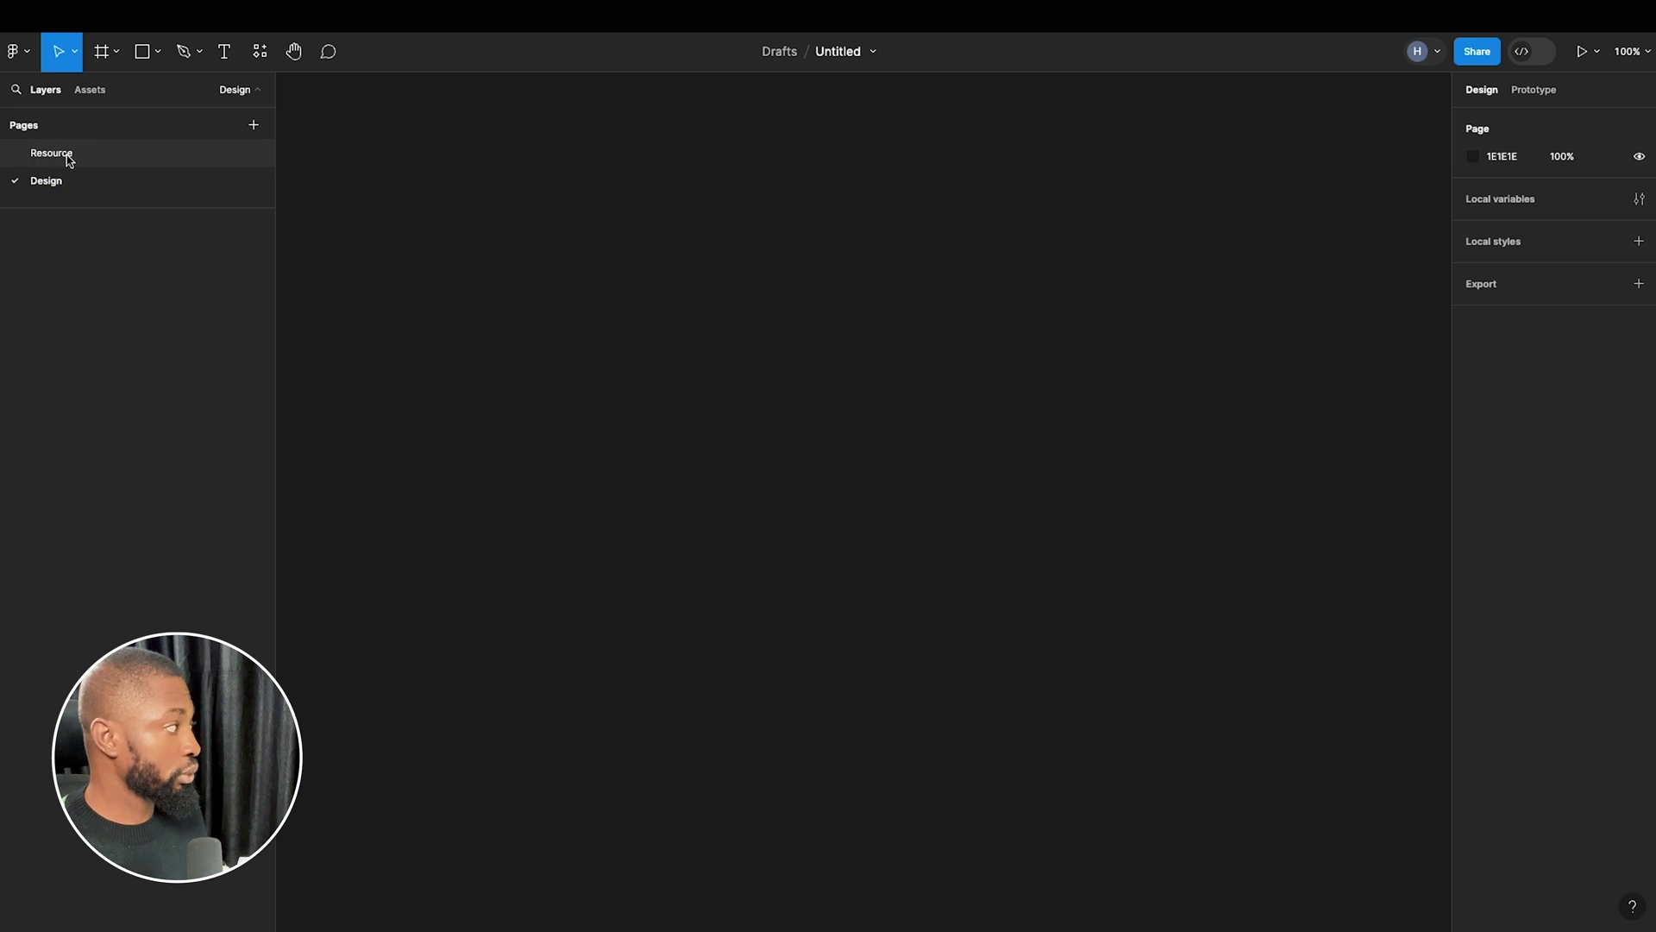
Copy the Resources and Style Guide frame from the Vision Pro file and paste it onto the new file's Resource page.
{"action": "left_click", "coordinate": [96, 159]}
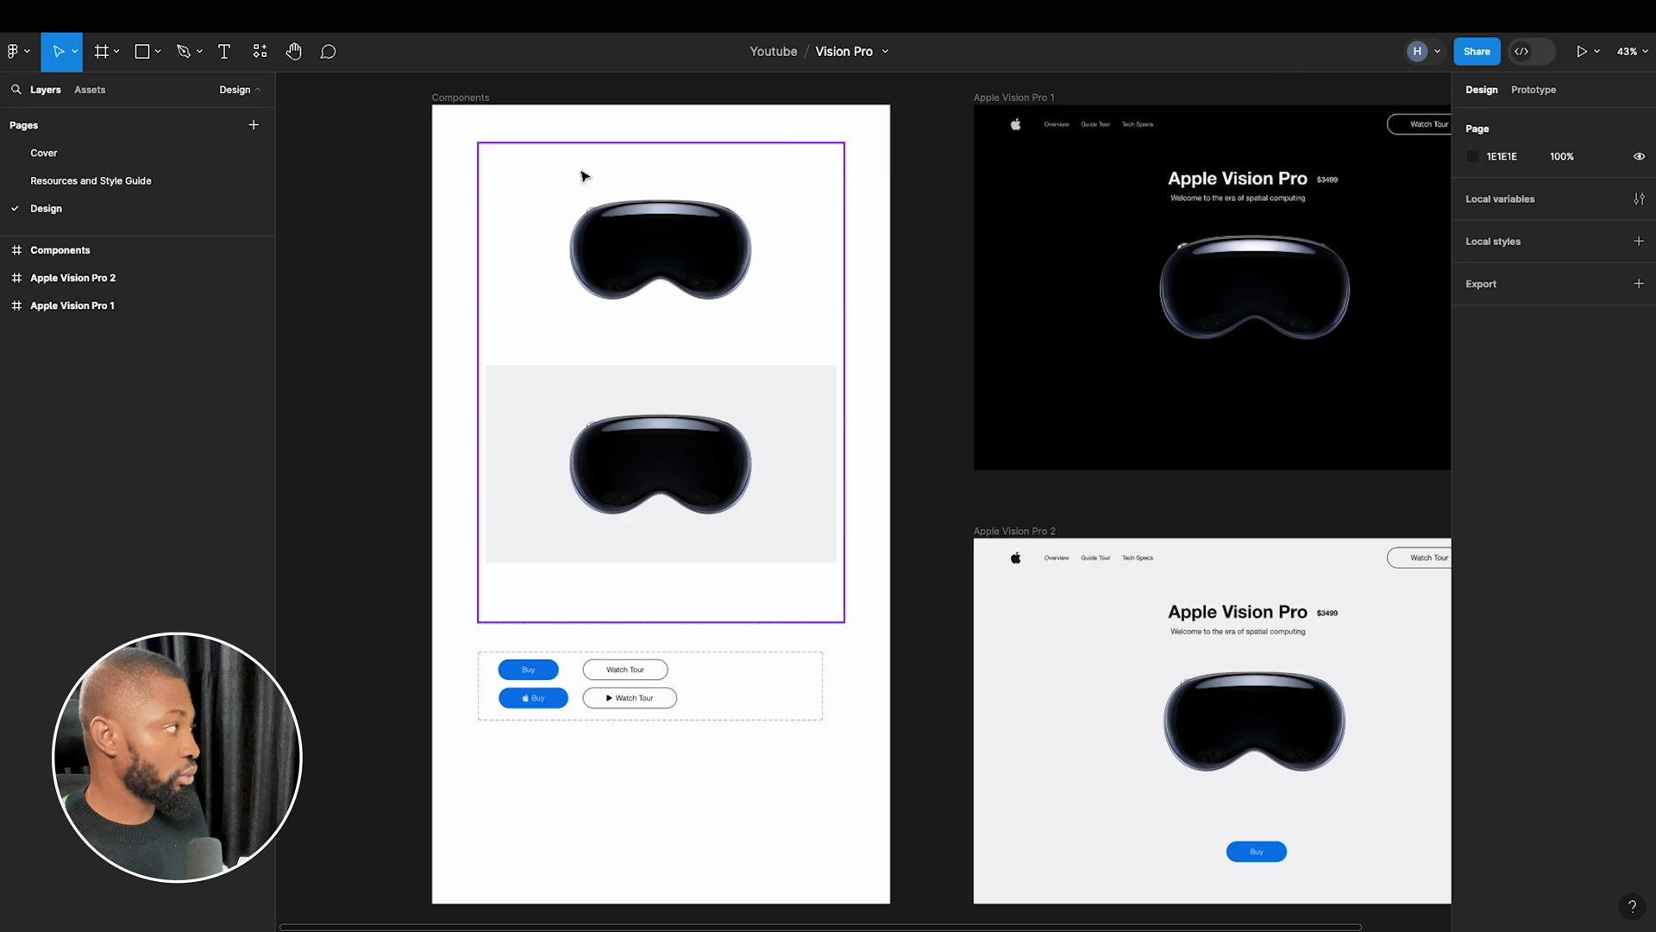
{"action": "left_click", "coordinate": [133, 181]}
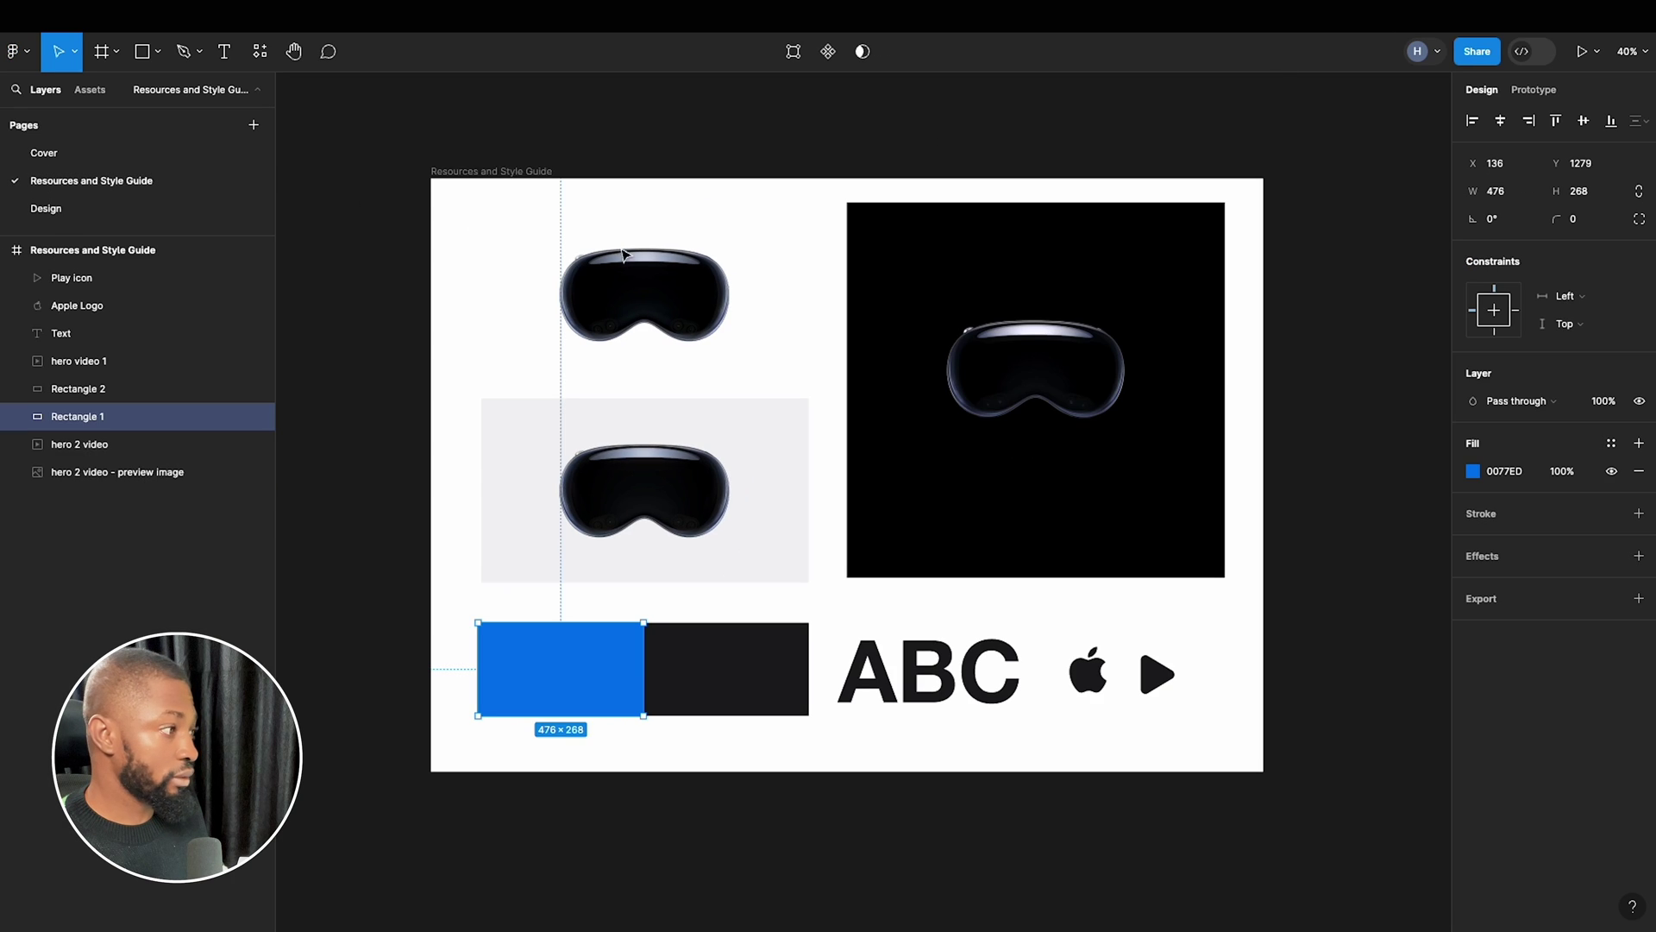
{"action": "left_click", "coordinate": [471, 173]}
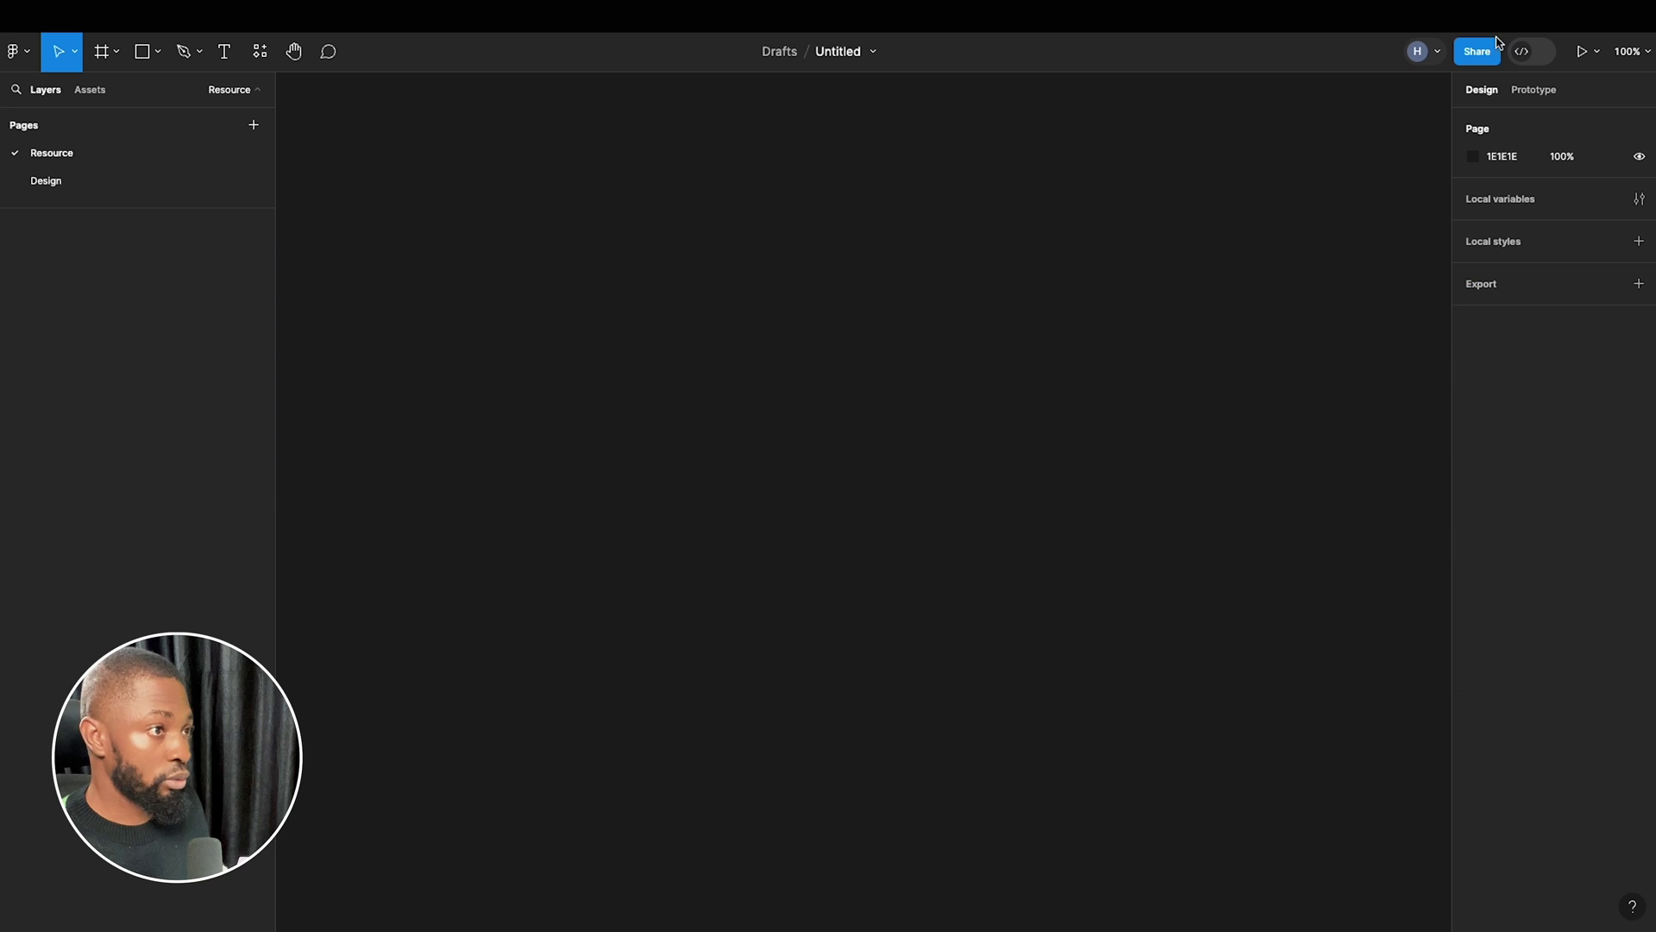
{"action": "key", "text": "ctrl+v"}
{"action": "scroll", "coordinate": [802, 285], "scroll_direction": "down", "scroll_amount": 2}
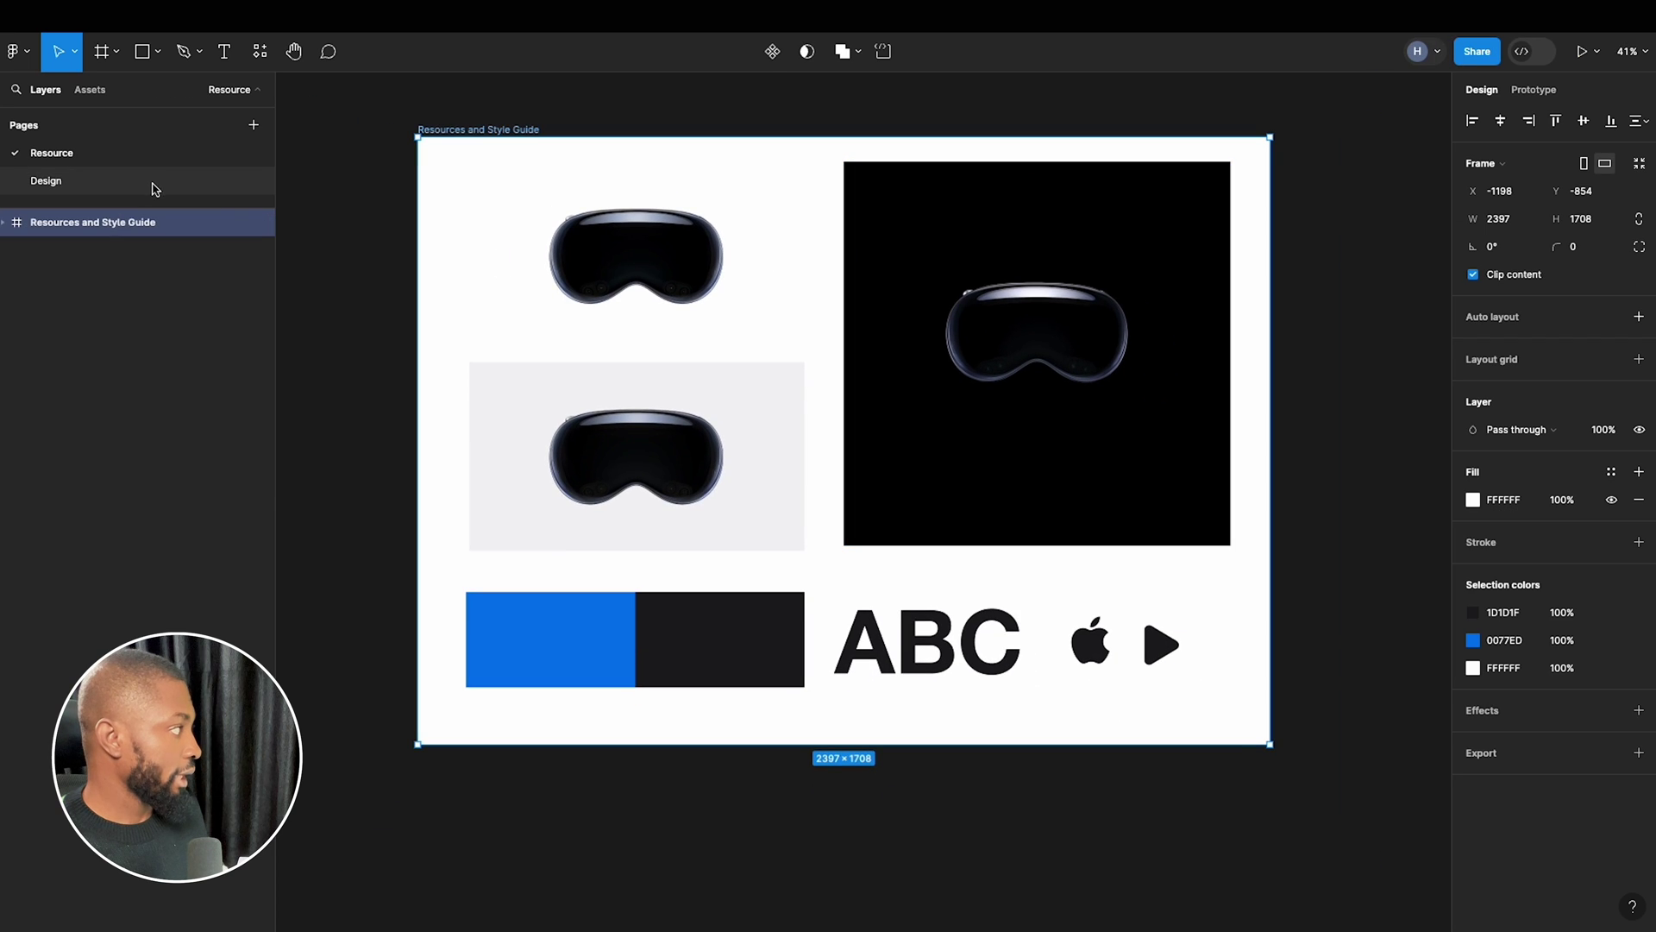
Create a frame on the Design page and set it to the MacBook Pro 14" preset, 1512 × 982.
{"action": "left_click", "coordinate": [150, 183]}
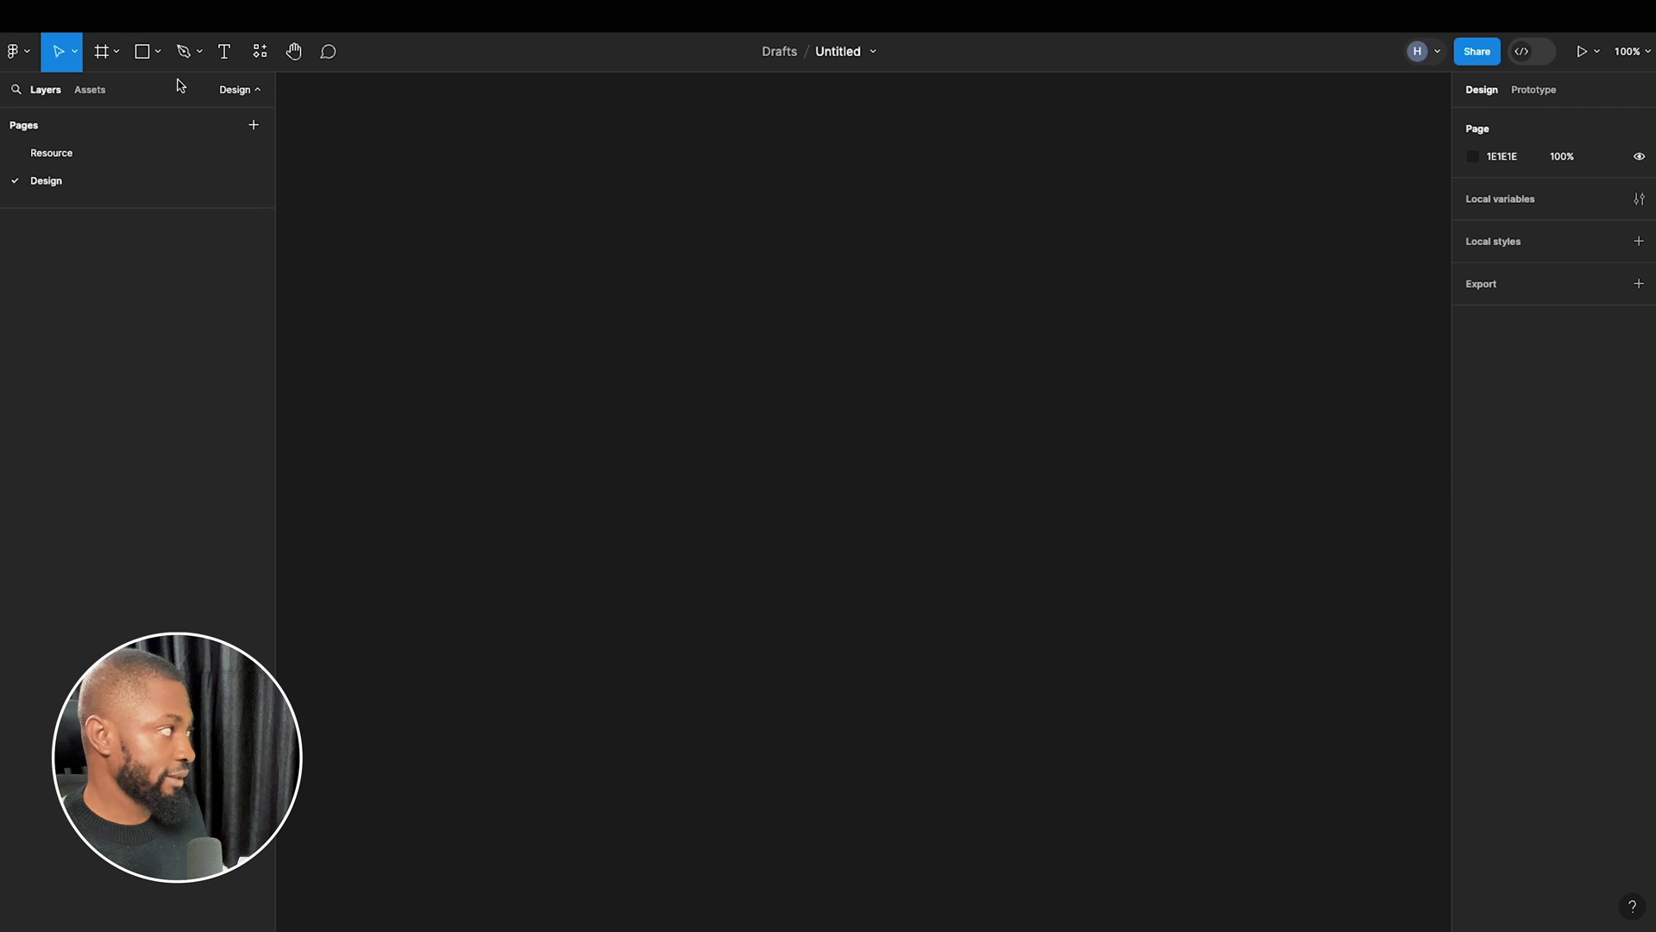
{"action": "left_click", "coordinate": [104, 52]}
{"action": "left_click", "coordinate": [641, 209]}
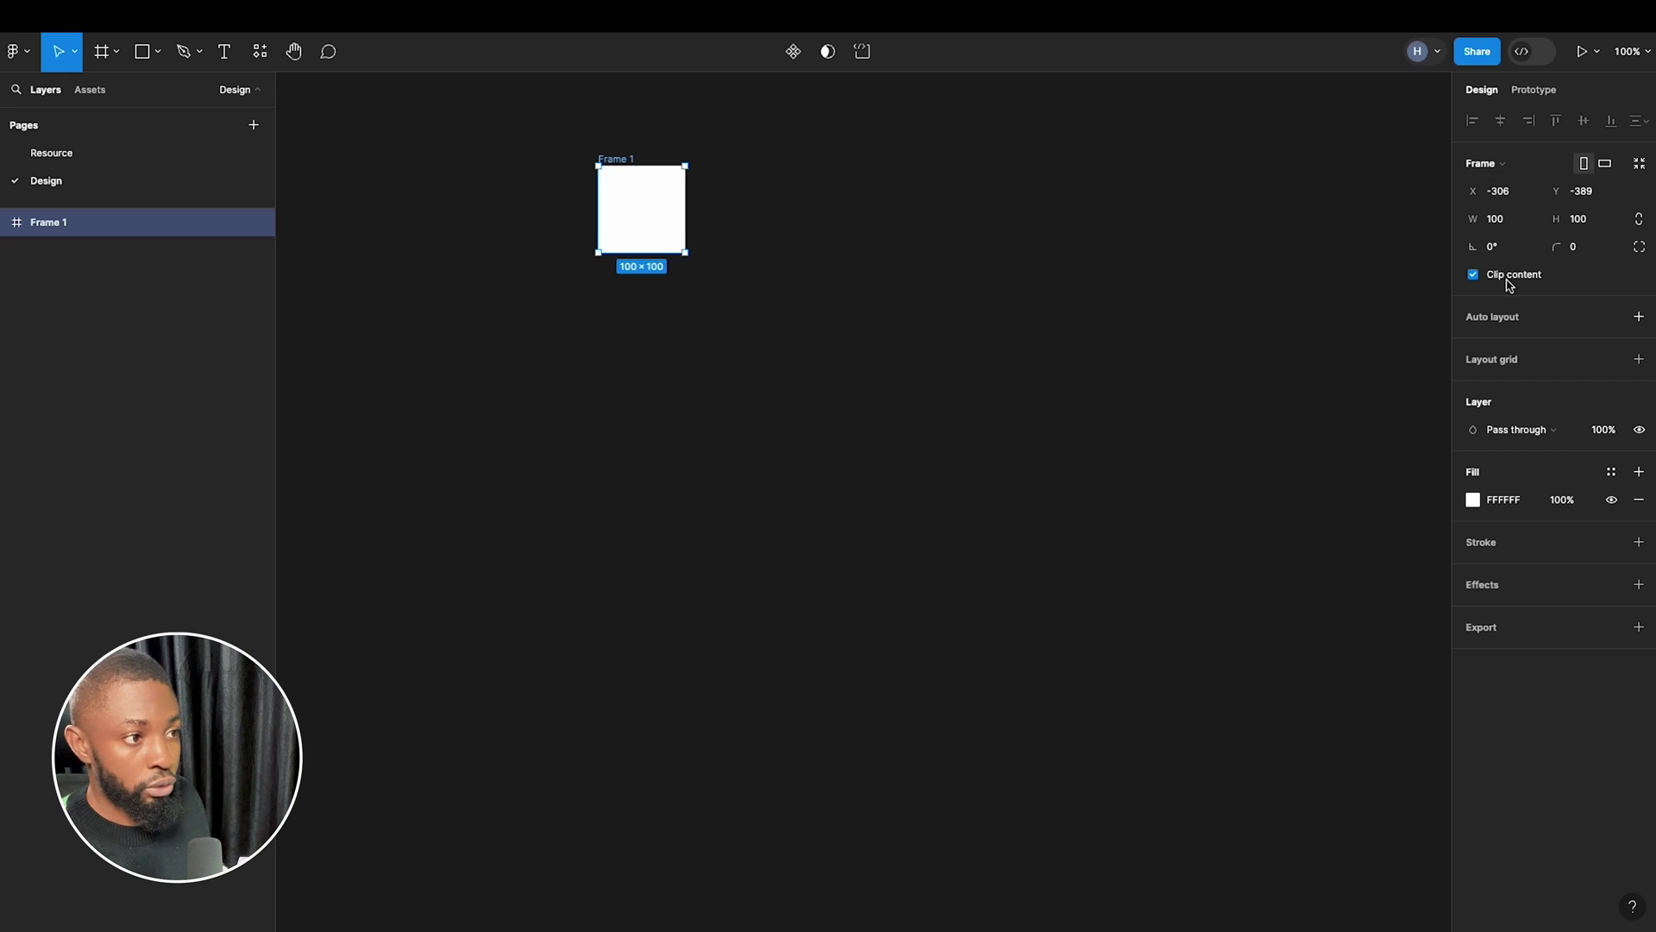
{"action": "left_click", "coordinate": [1500, 164]}
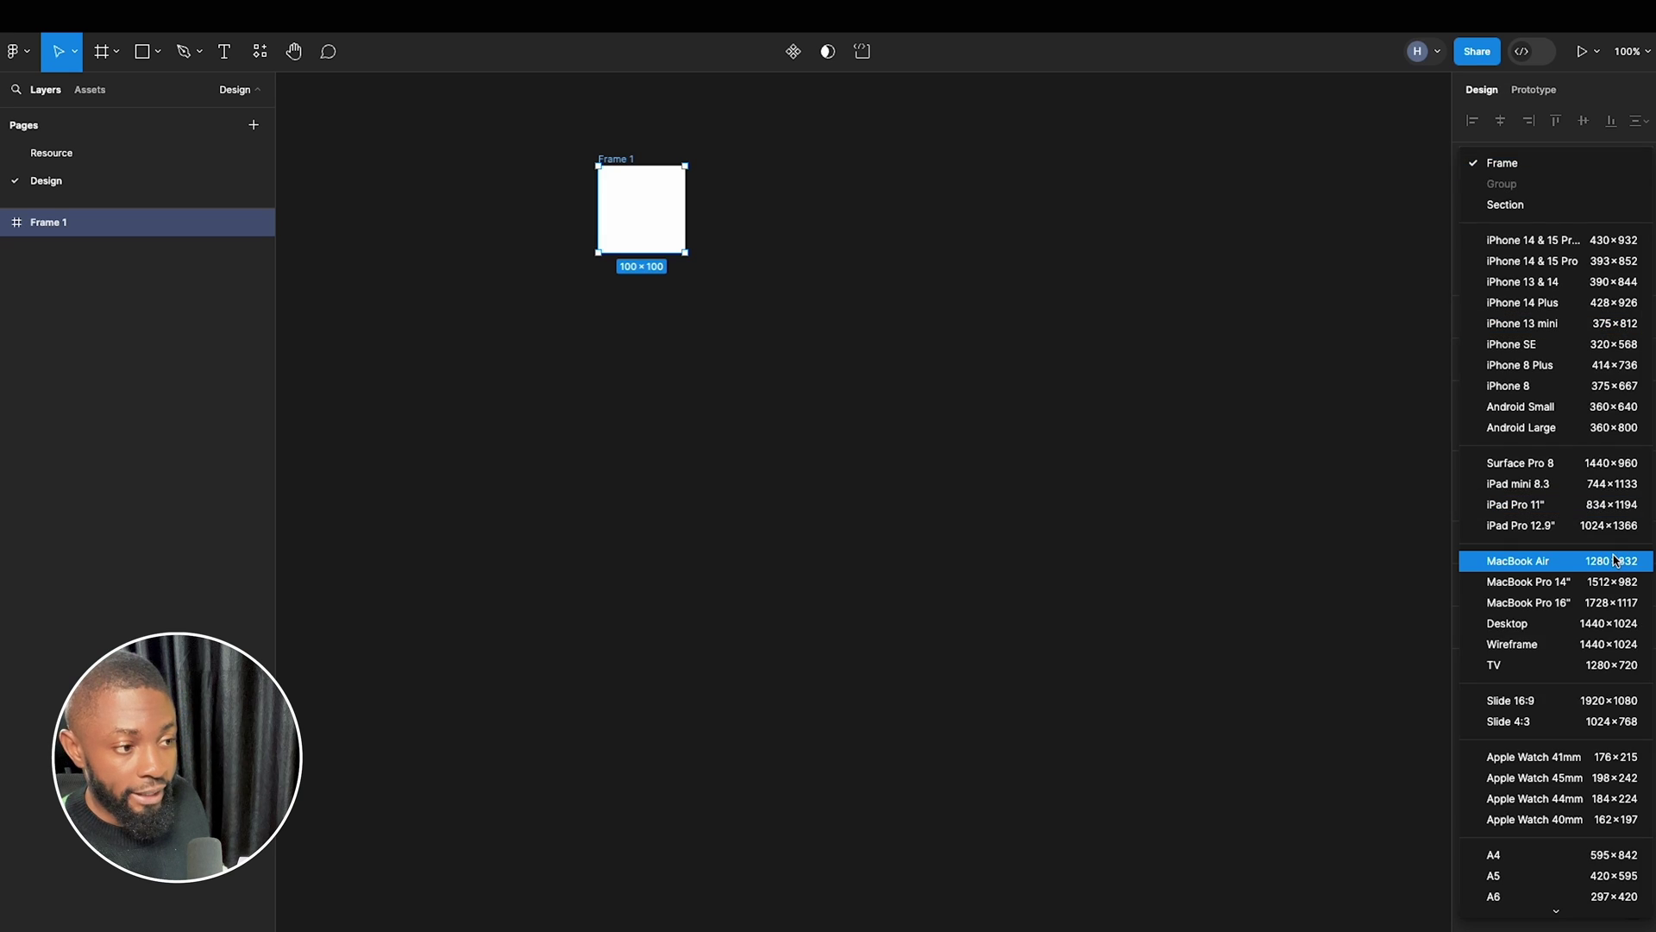
{"action": "scroll", "coordinate": [1553, 561], "scroll_direction": "down", "scroll_amount": 3}
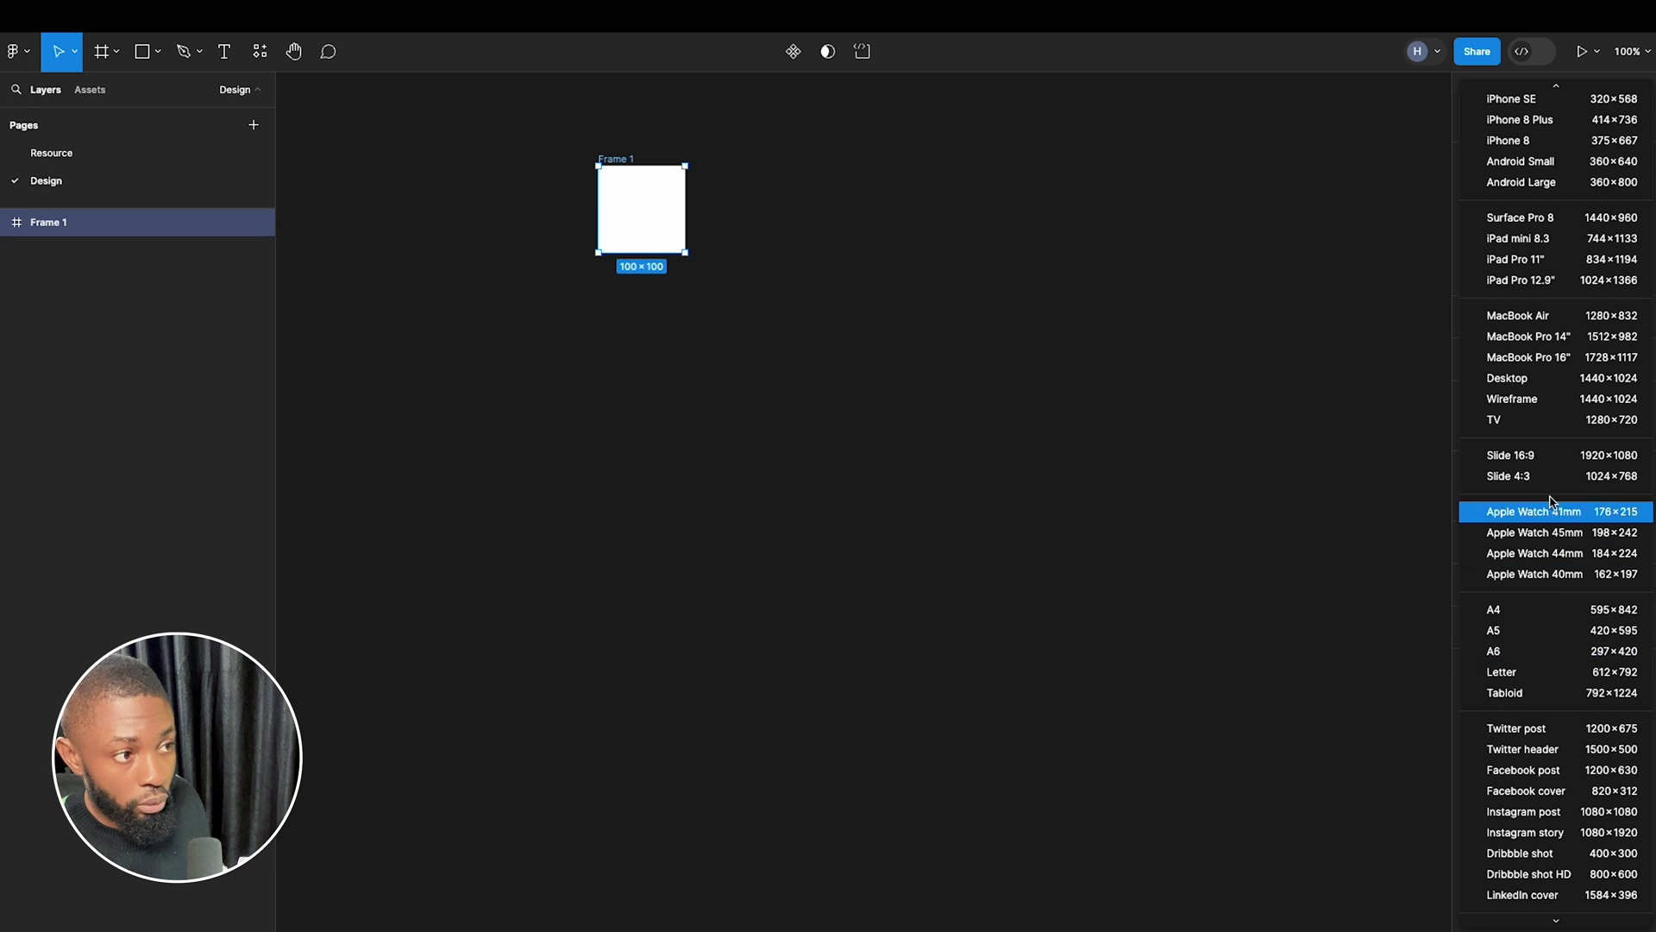
{"action": "left_click", "coordinate": [1584, 345]}
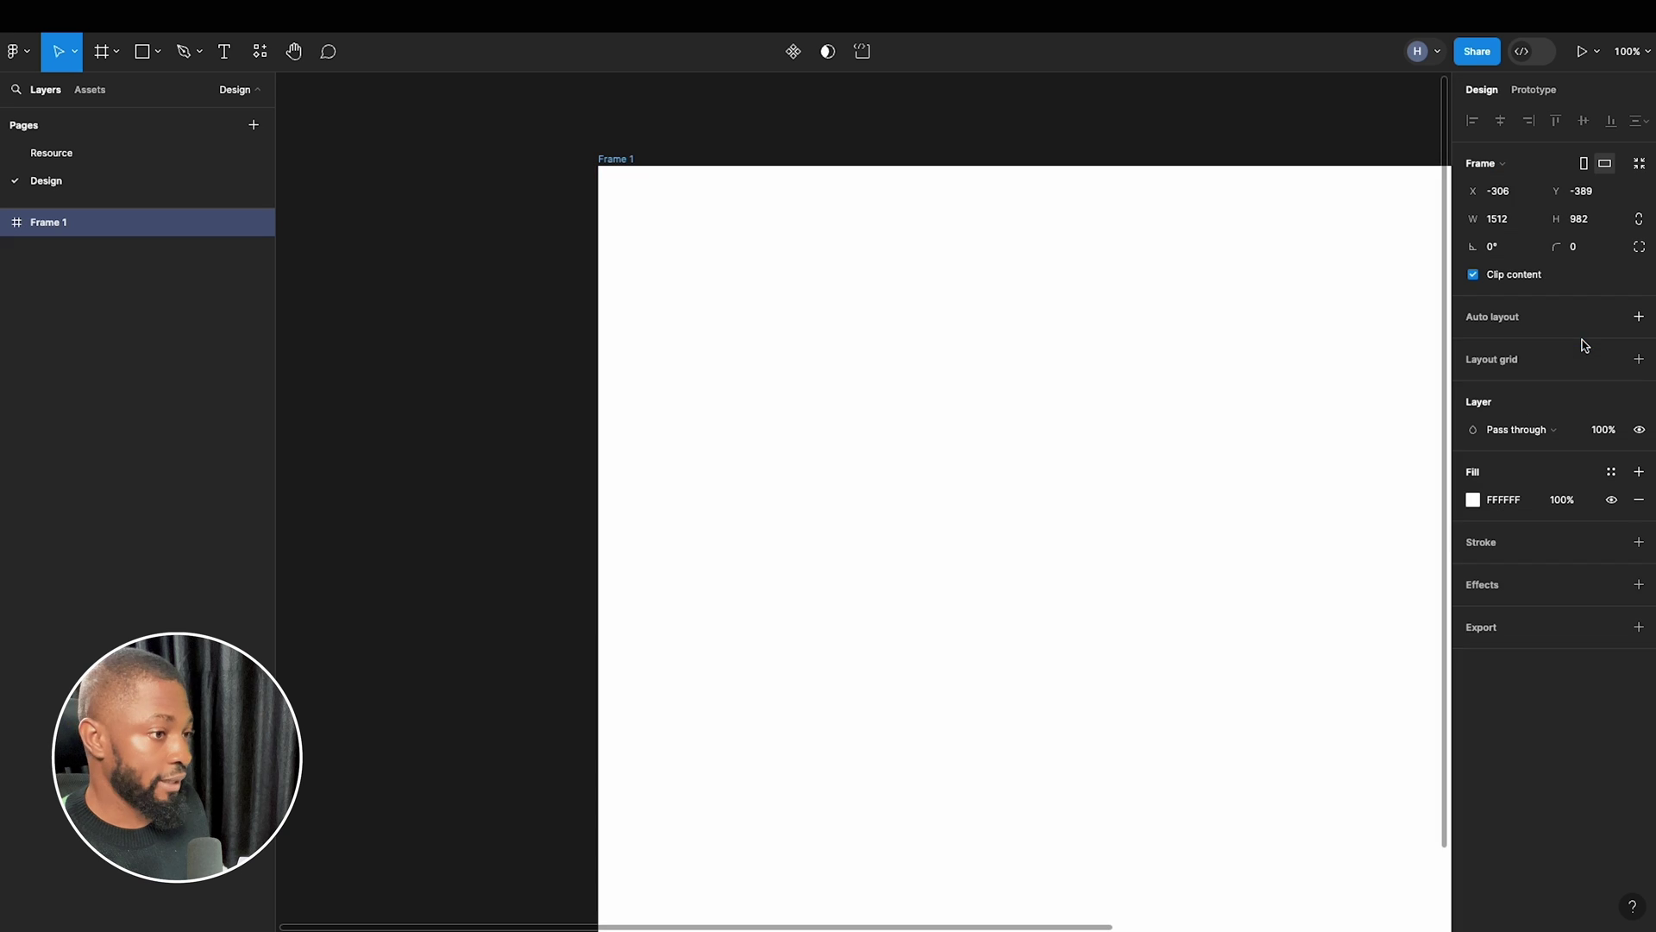
{"action": "scroll", "coordinate": [682, 337], "scroll_direction": "down", "scroll_amount": 2}
{"action": "scroll", "coordinate": [684, 336], "scroll_direction": "down", "scroll_amount": 3}
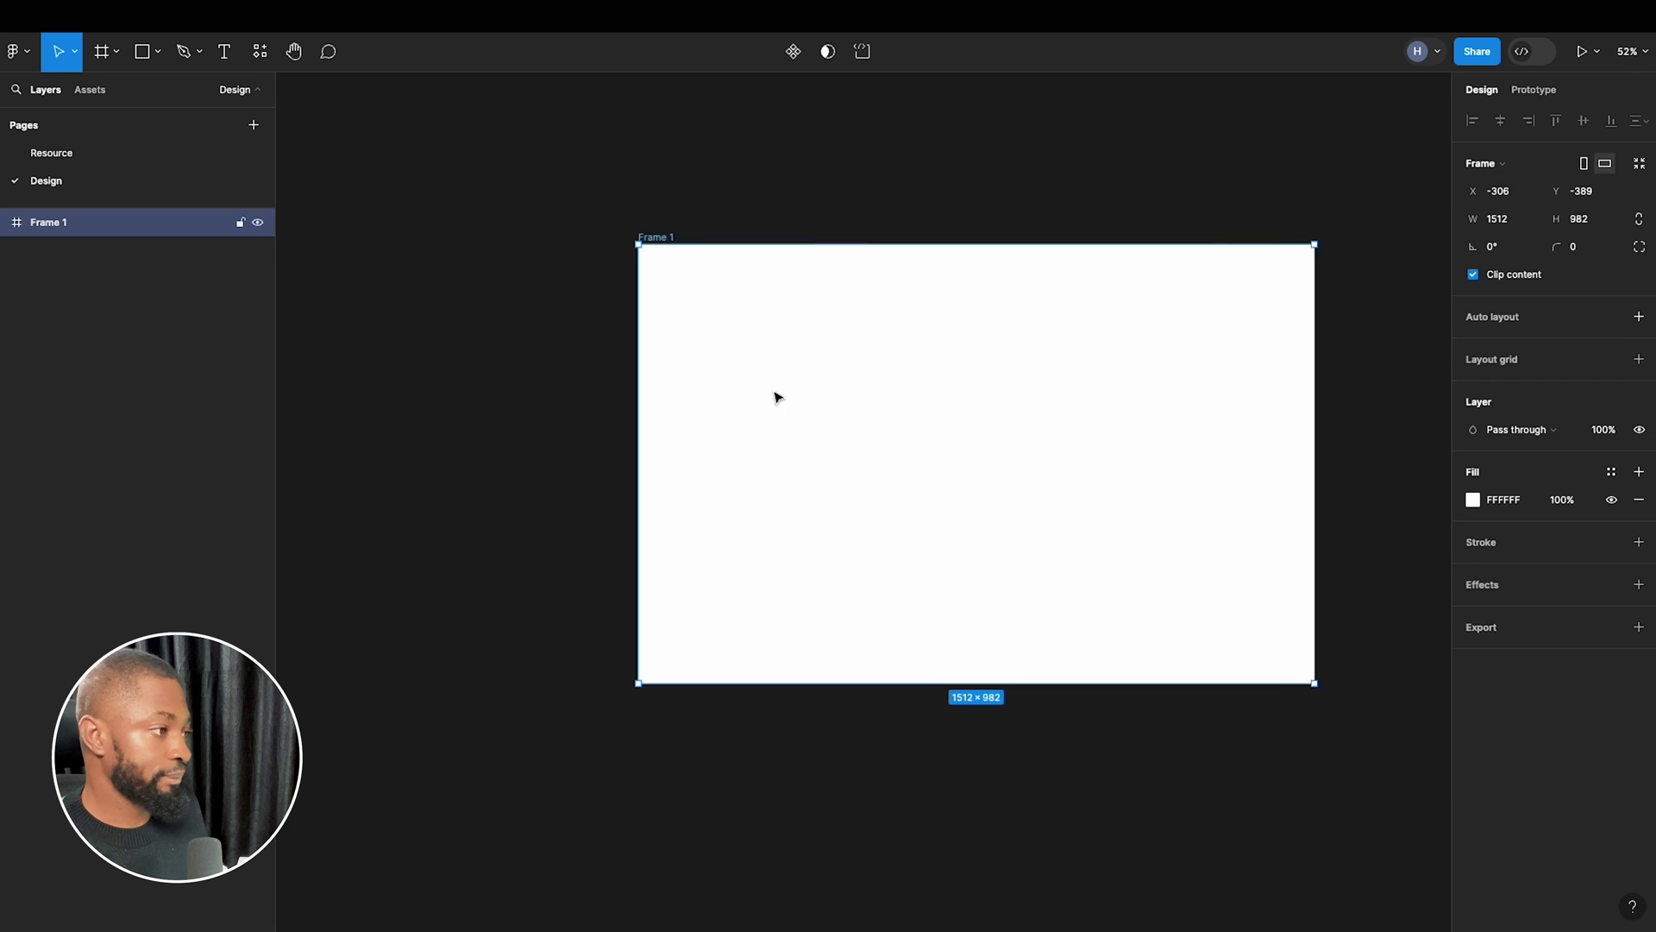
{"action": "scroll", "coordinate": [798, 405], "scroll_direction": "right", "scroll_amount": 1}
{"action": "scroll", "coordinate": [1035, 483], "scroll_direction": "down", "scroll_amount": 1}
{"action": "scroll", "coordinate": [1232, 527], "scroll_direction": "up", "scroll_amount": 2}
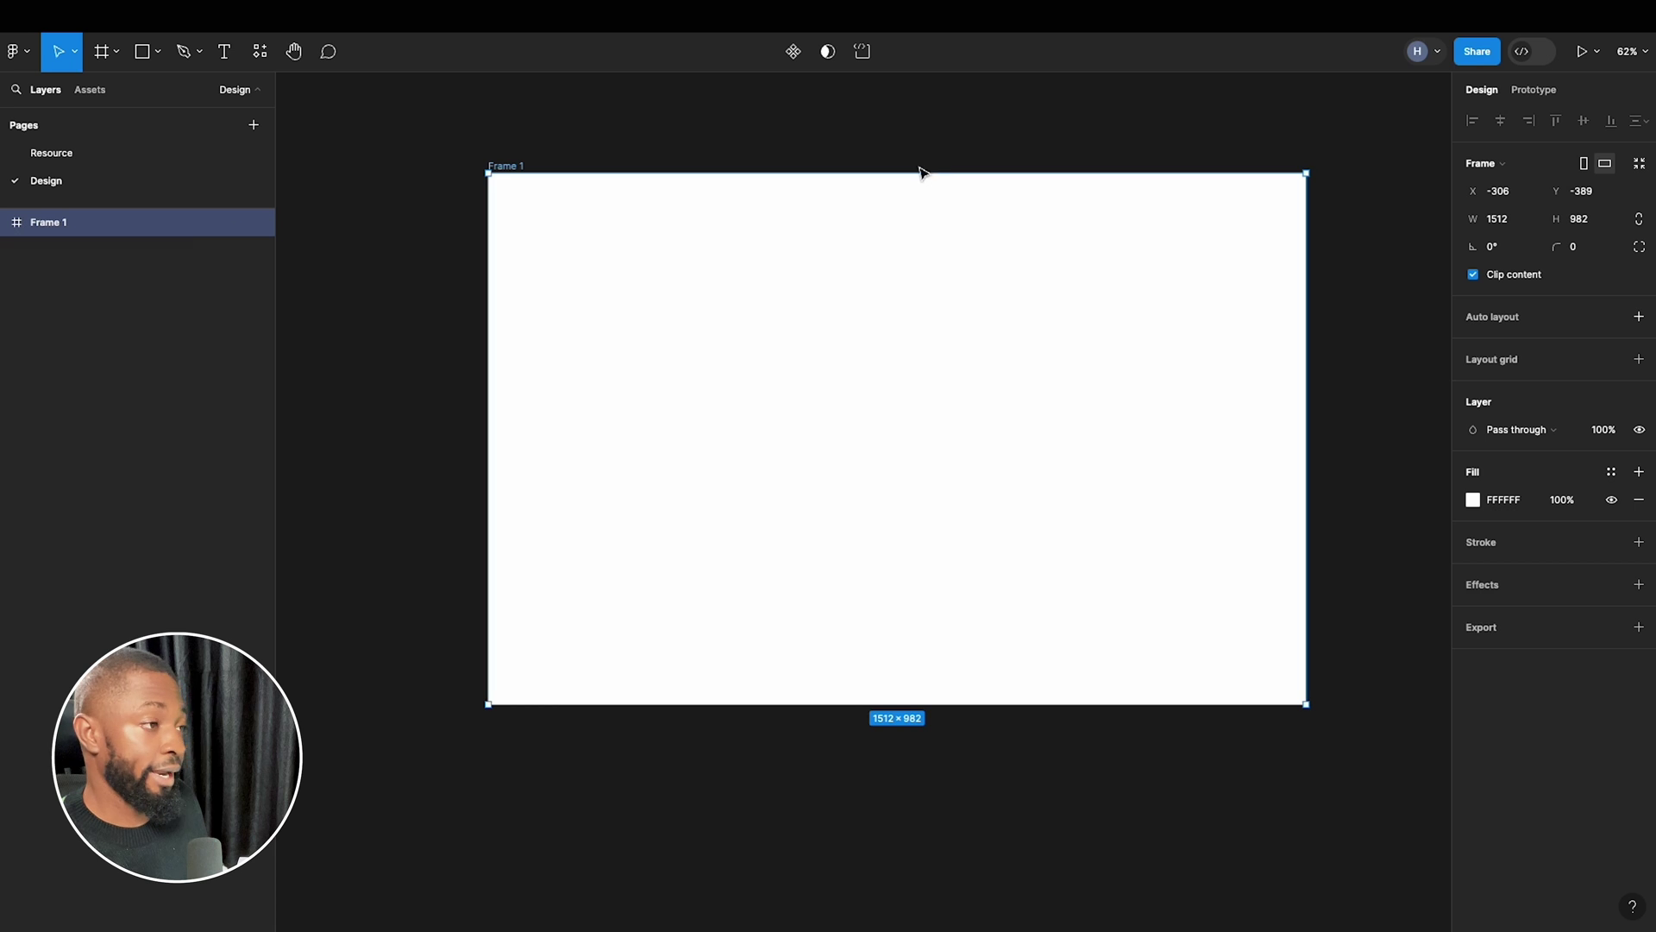
{"action": "scroll", "coordinate": [807, 217], "scroll_direction": "down", "scroll_amount": 1}
Rename the untitled file as Apple vision pro design 2.
{"action": "left_click", "coordinate": [799, 126]}
{"action": "scroll", "coordinate": [815, 224], "scroll_direction": "up", "scroll_amount": 3}
{"action": "scroll", "coordinate": [695, 207], "scroll_direction": "down", "scroll_amount": 1}
{"action": "left_click", "coordinate": [828, 53]}
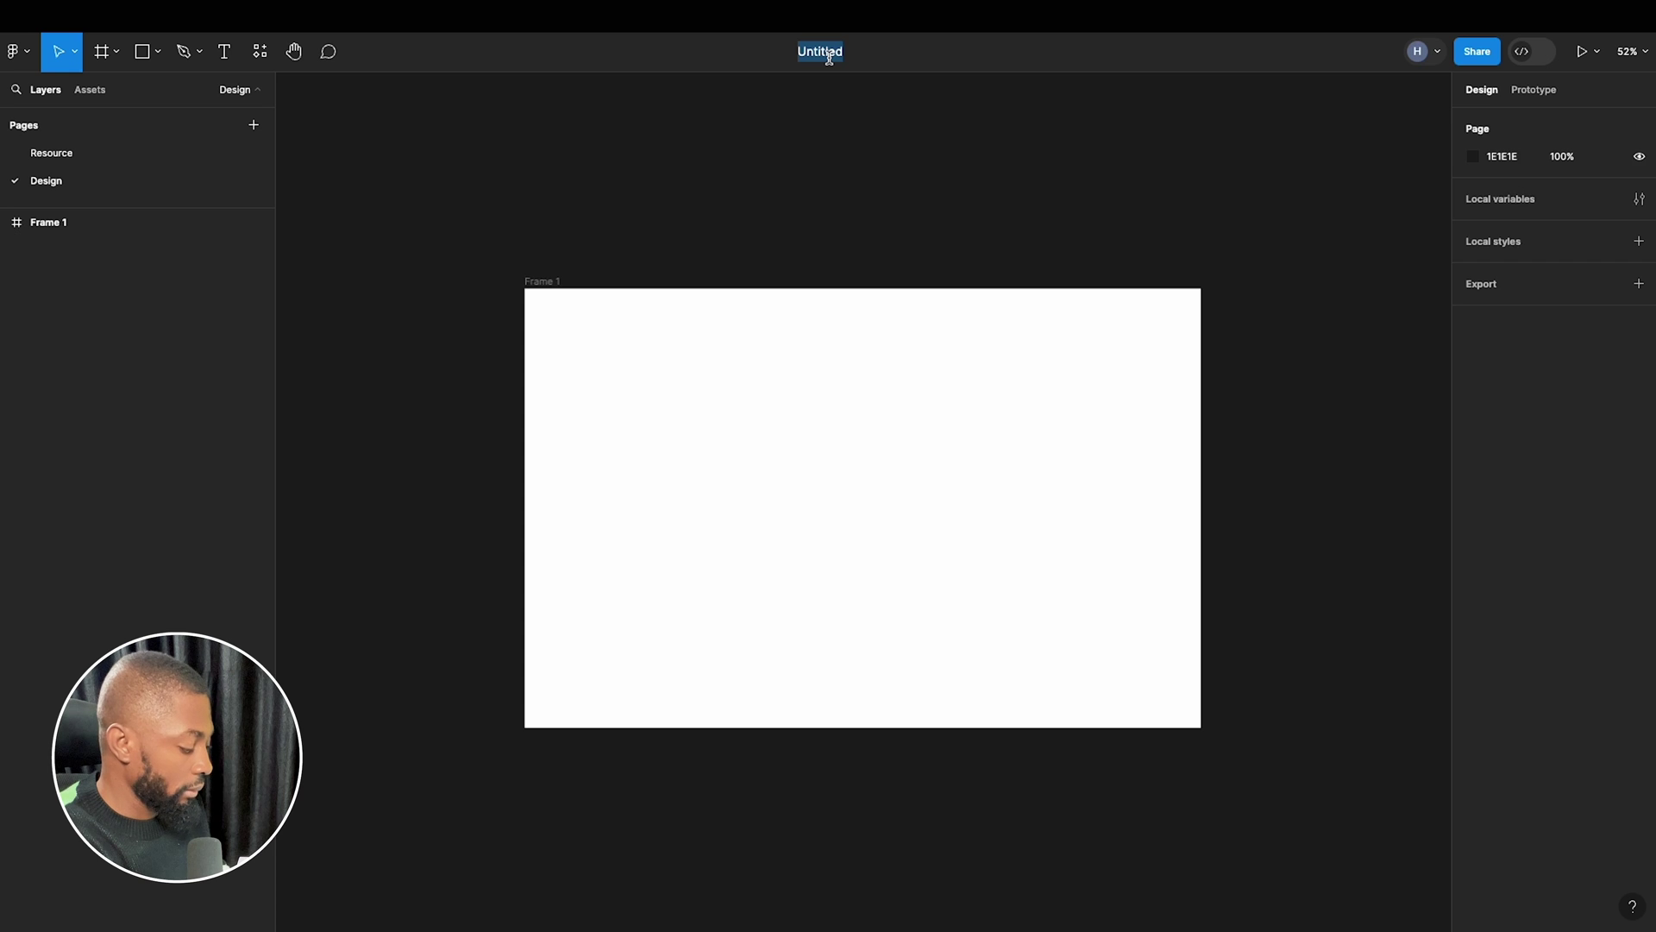
{"action": "type", "text": "APp"}
{"action": "key", "text": "BackSpace"}
{"action": "type", "text": "p"}
{"action": "key", "text": "BackSpace"}
{"action": "key", "text": "BackSpace"}
{"action": "type", "text": "ppl"}
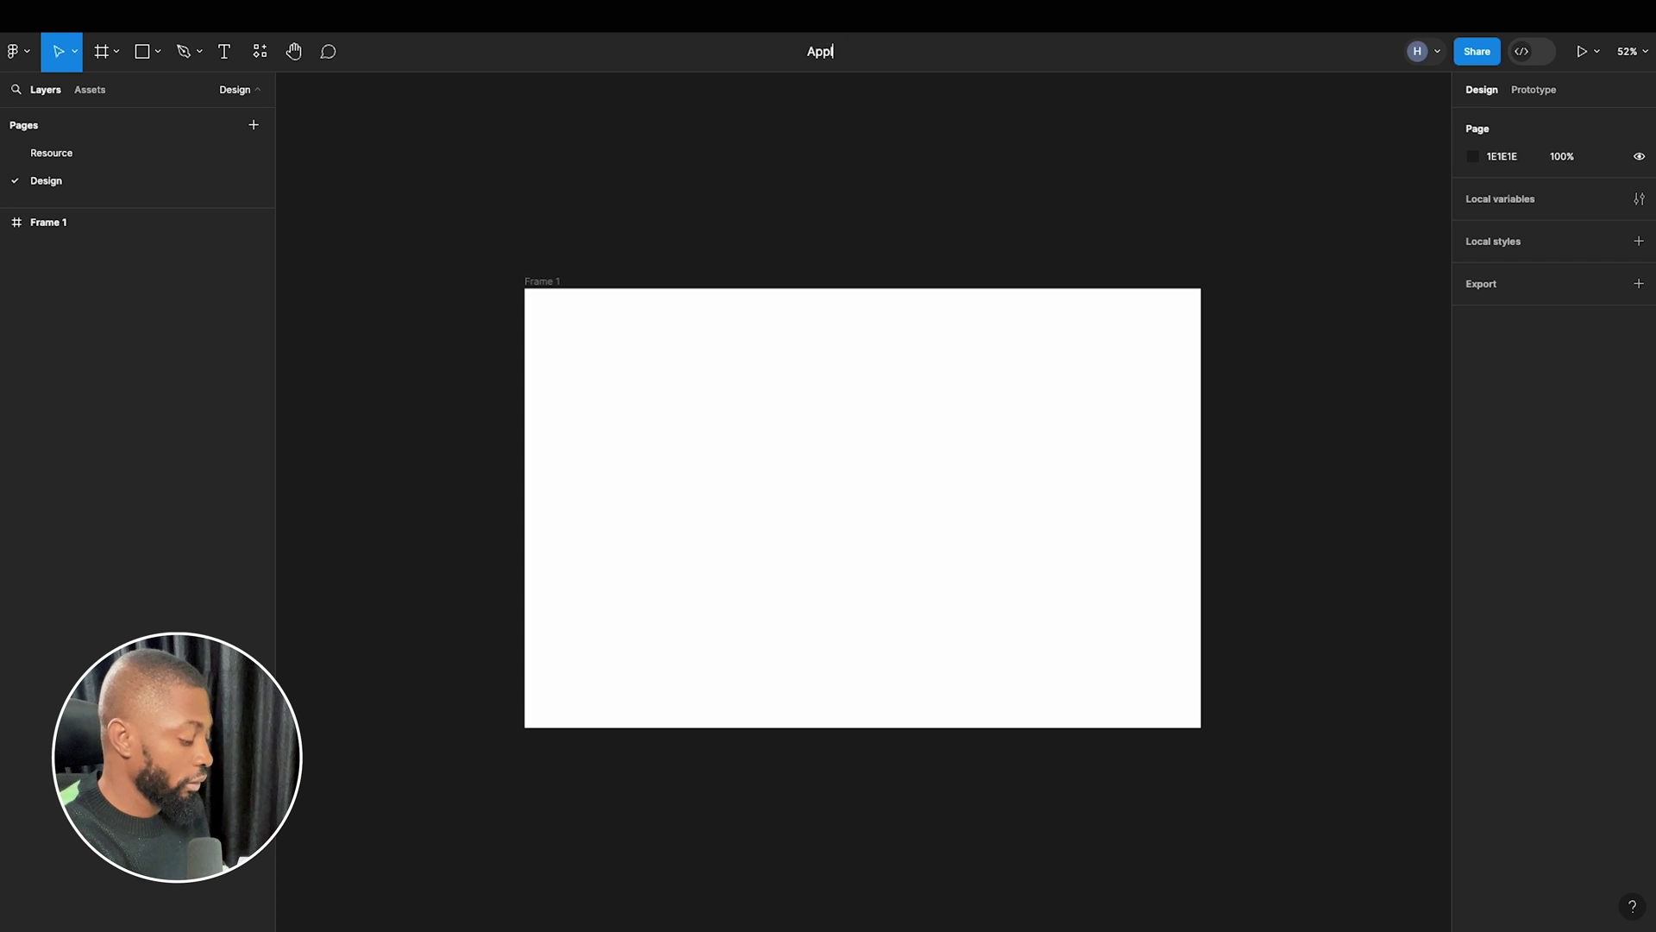
{"action": "type", "text": "e vision pro"}
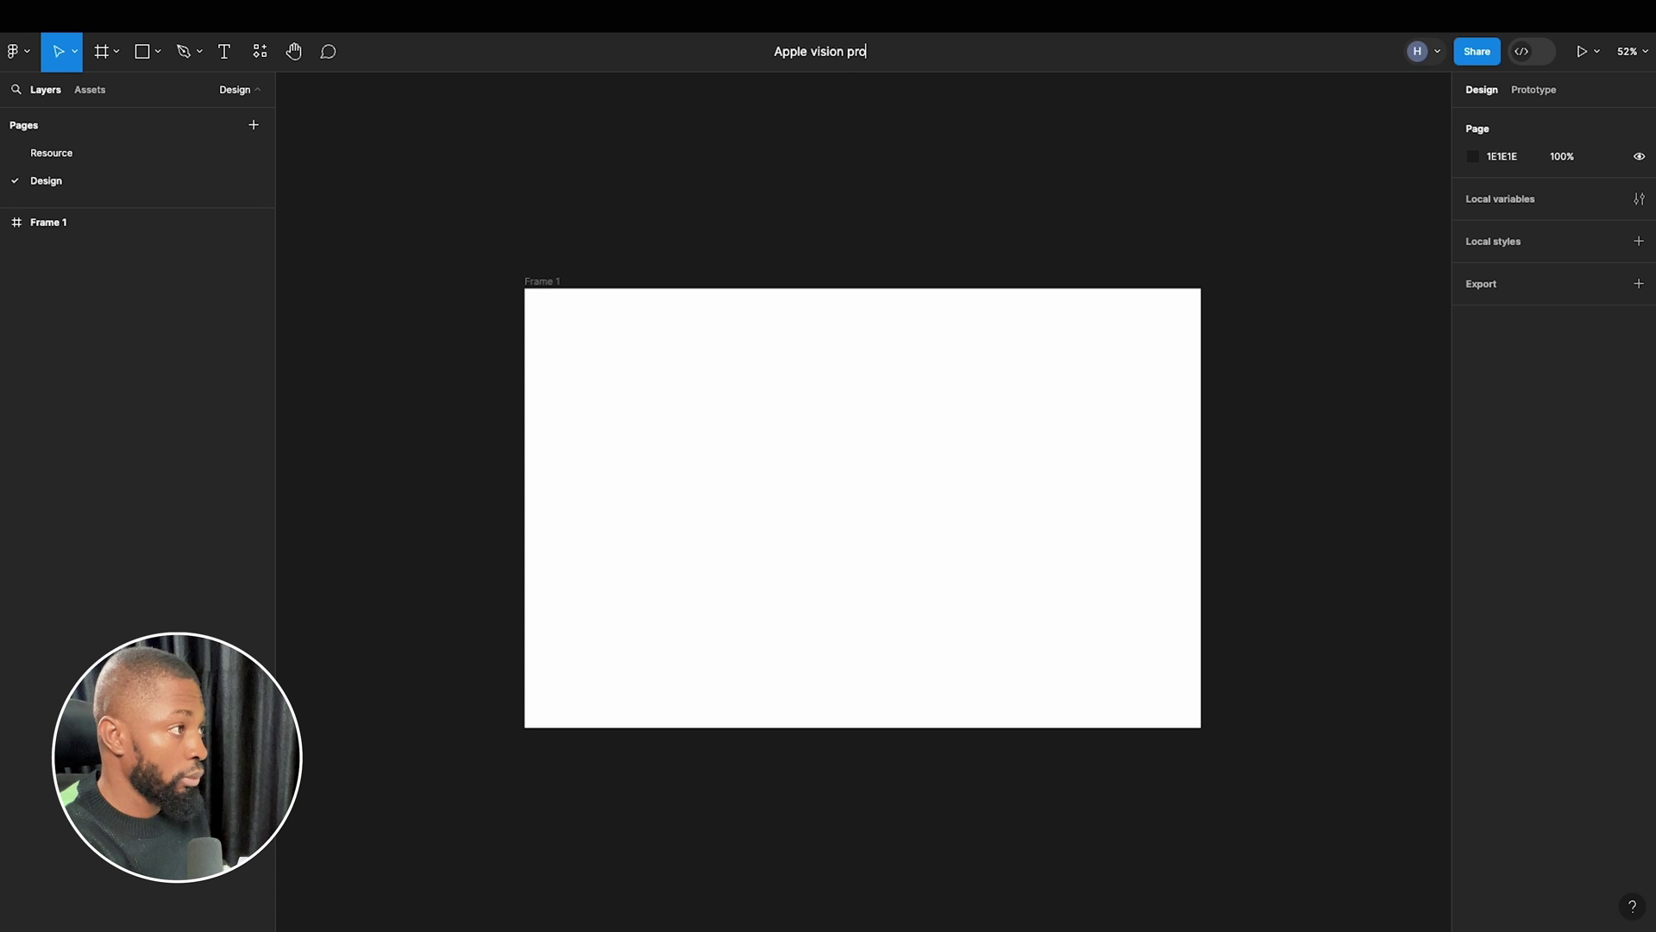
{"action": "type", "text": " design 2"}
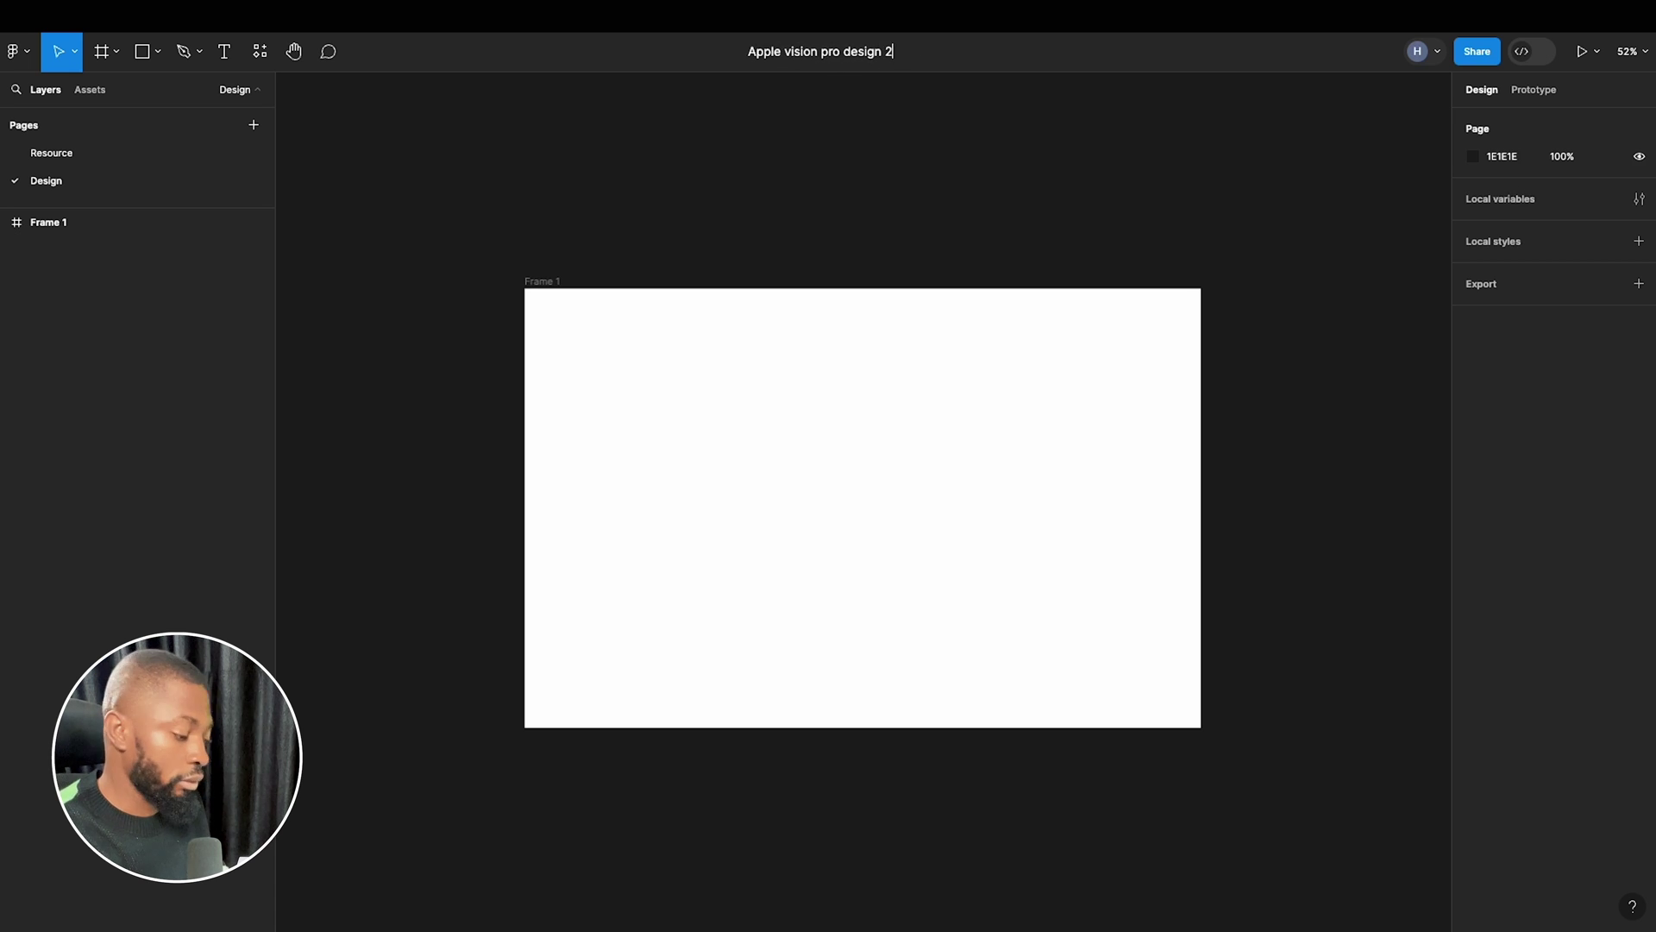
{"action": "key", "text": "Return"}
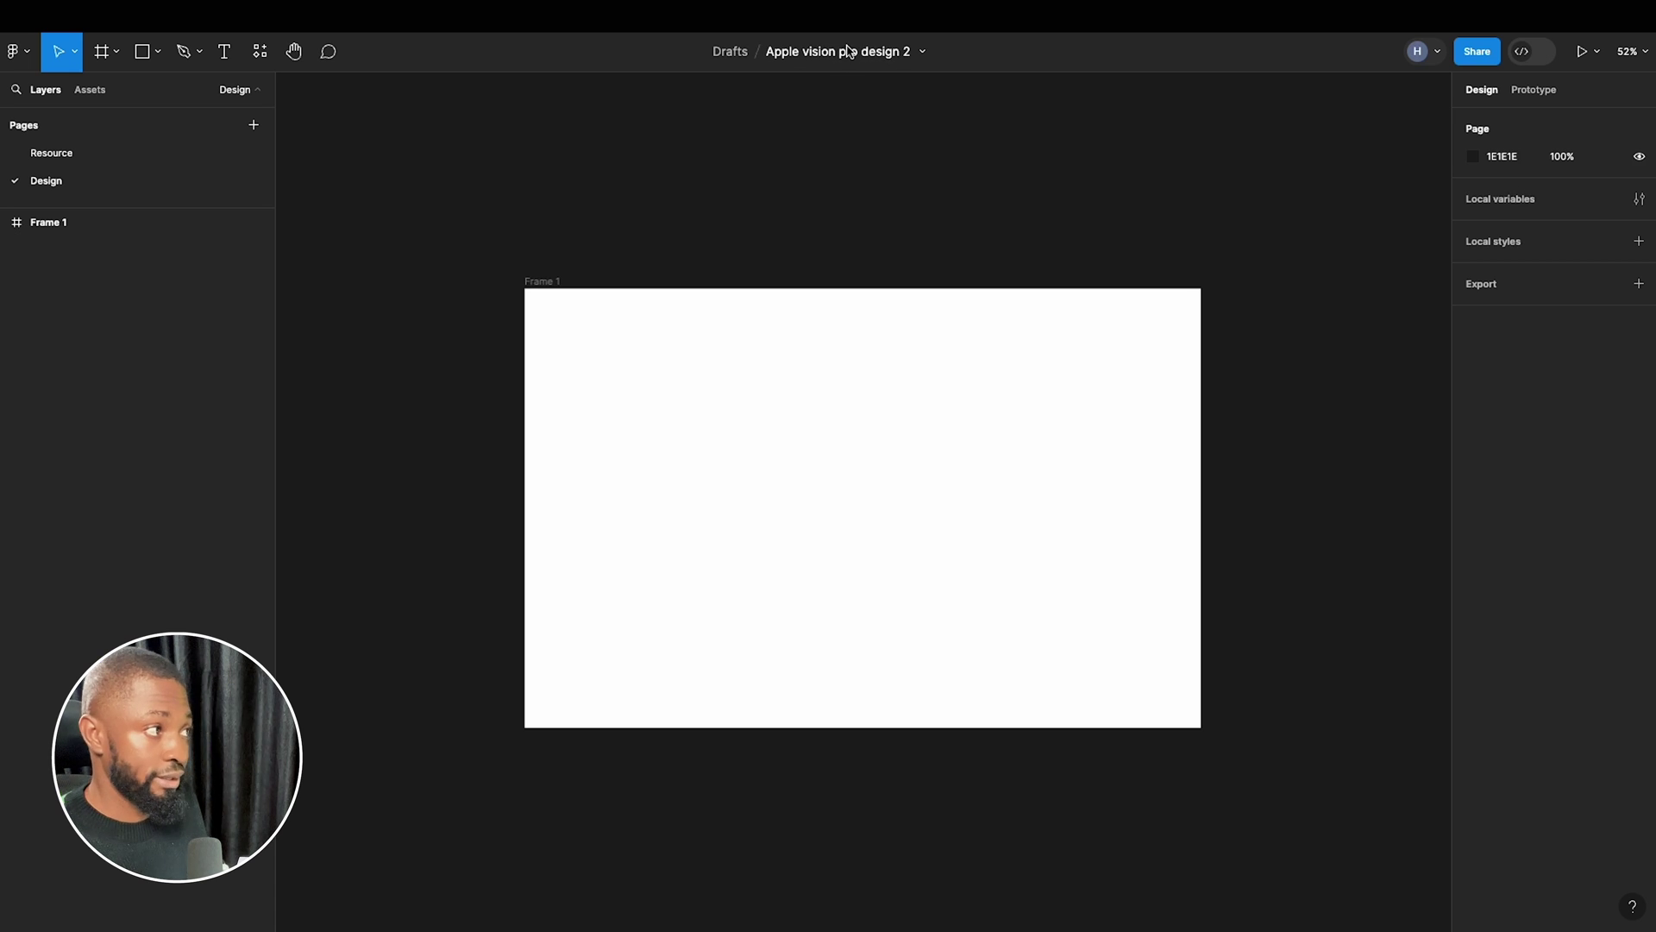
Shift the empty frame slightly on the canvas and rename it Landing Page.
{"action": "left_click_drag", "start_coordinate": [733, 391], "coordinate": [721, 354]}
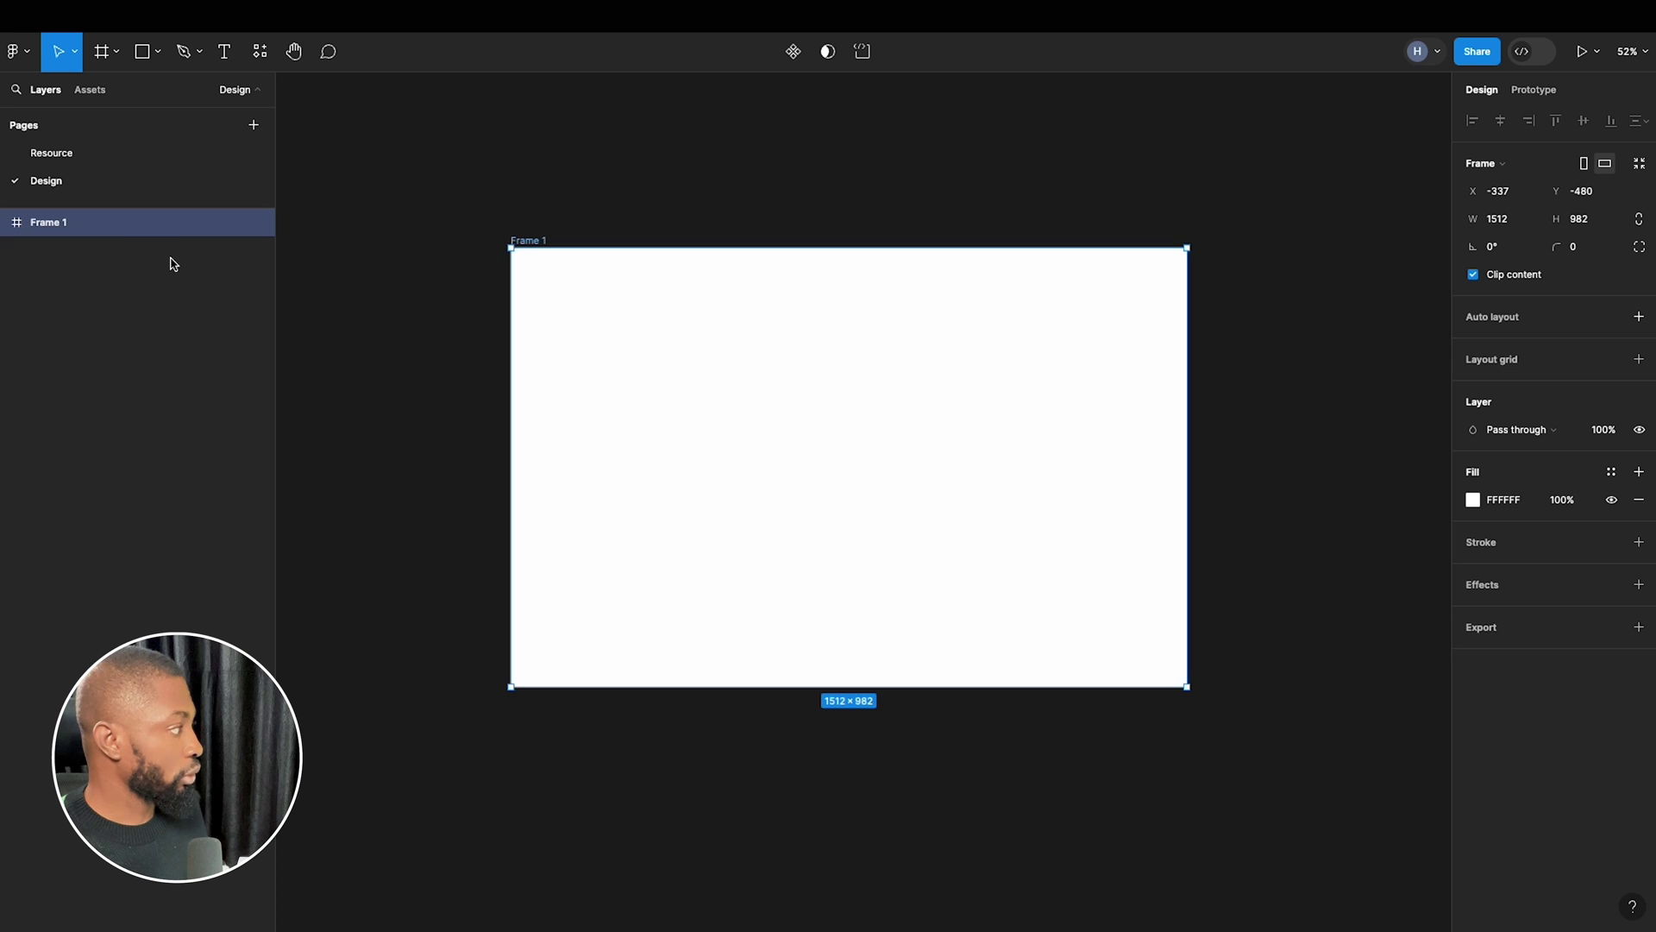
{"action": "double_click", "coordinate": [108, 229]}
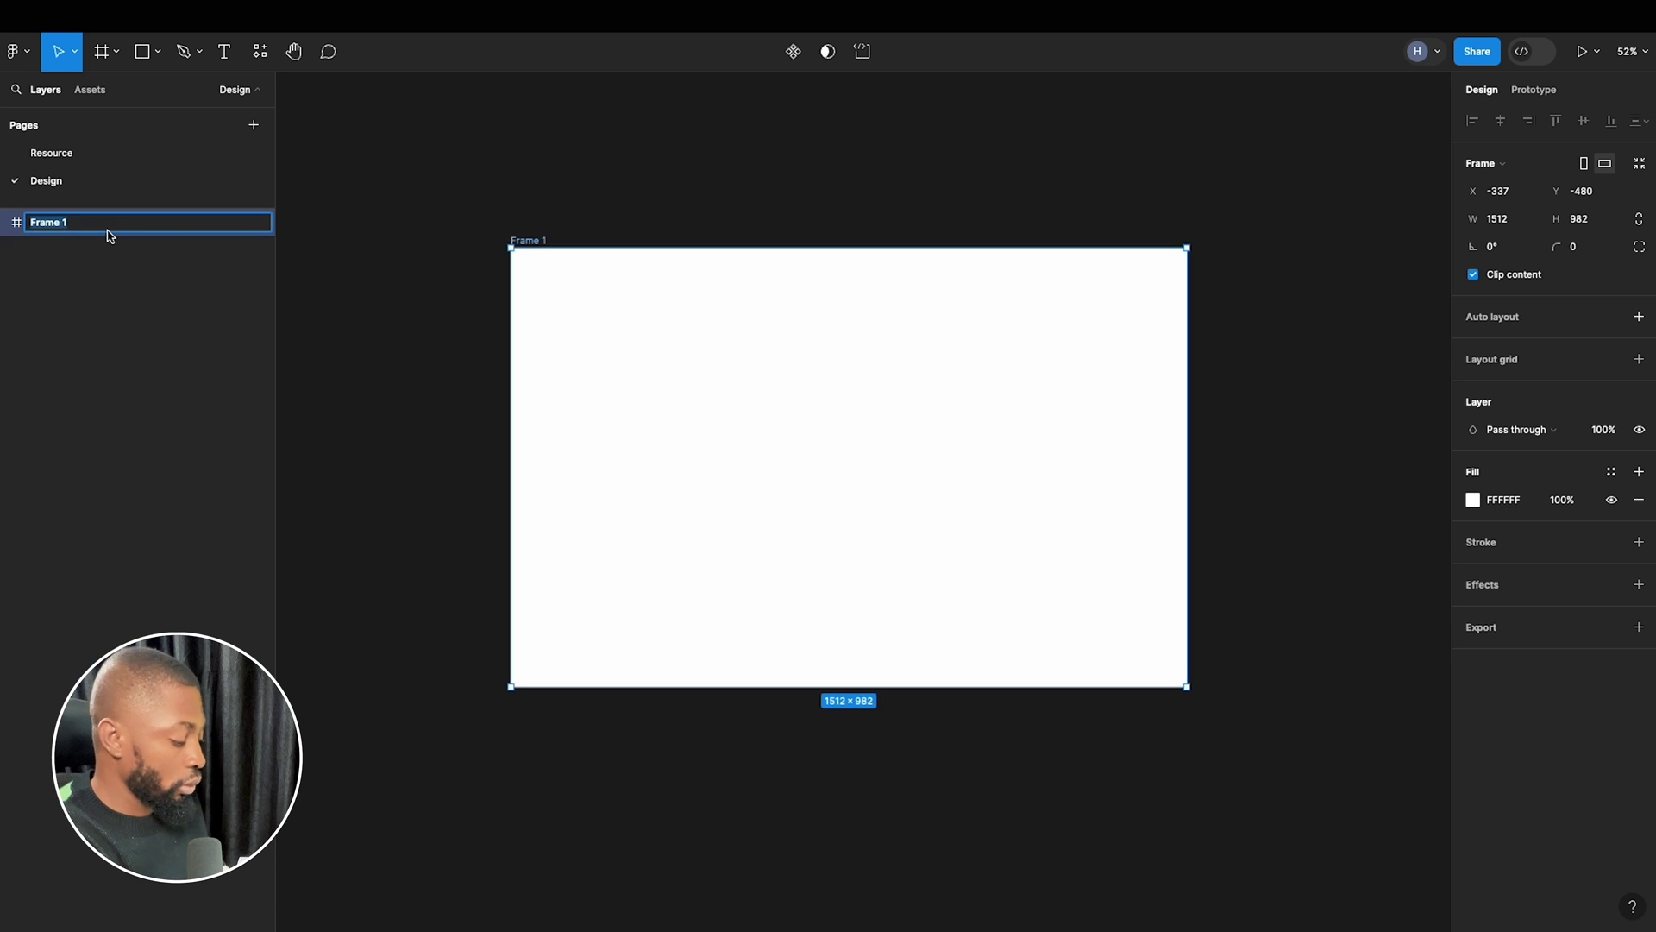
{"action": "type", "text": "Landing Page"}
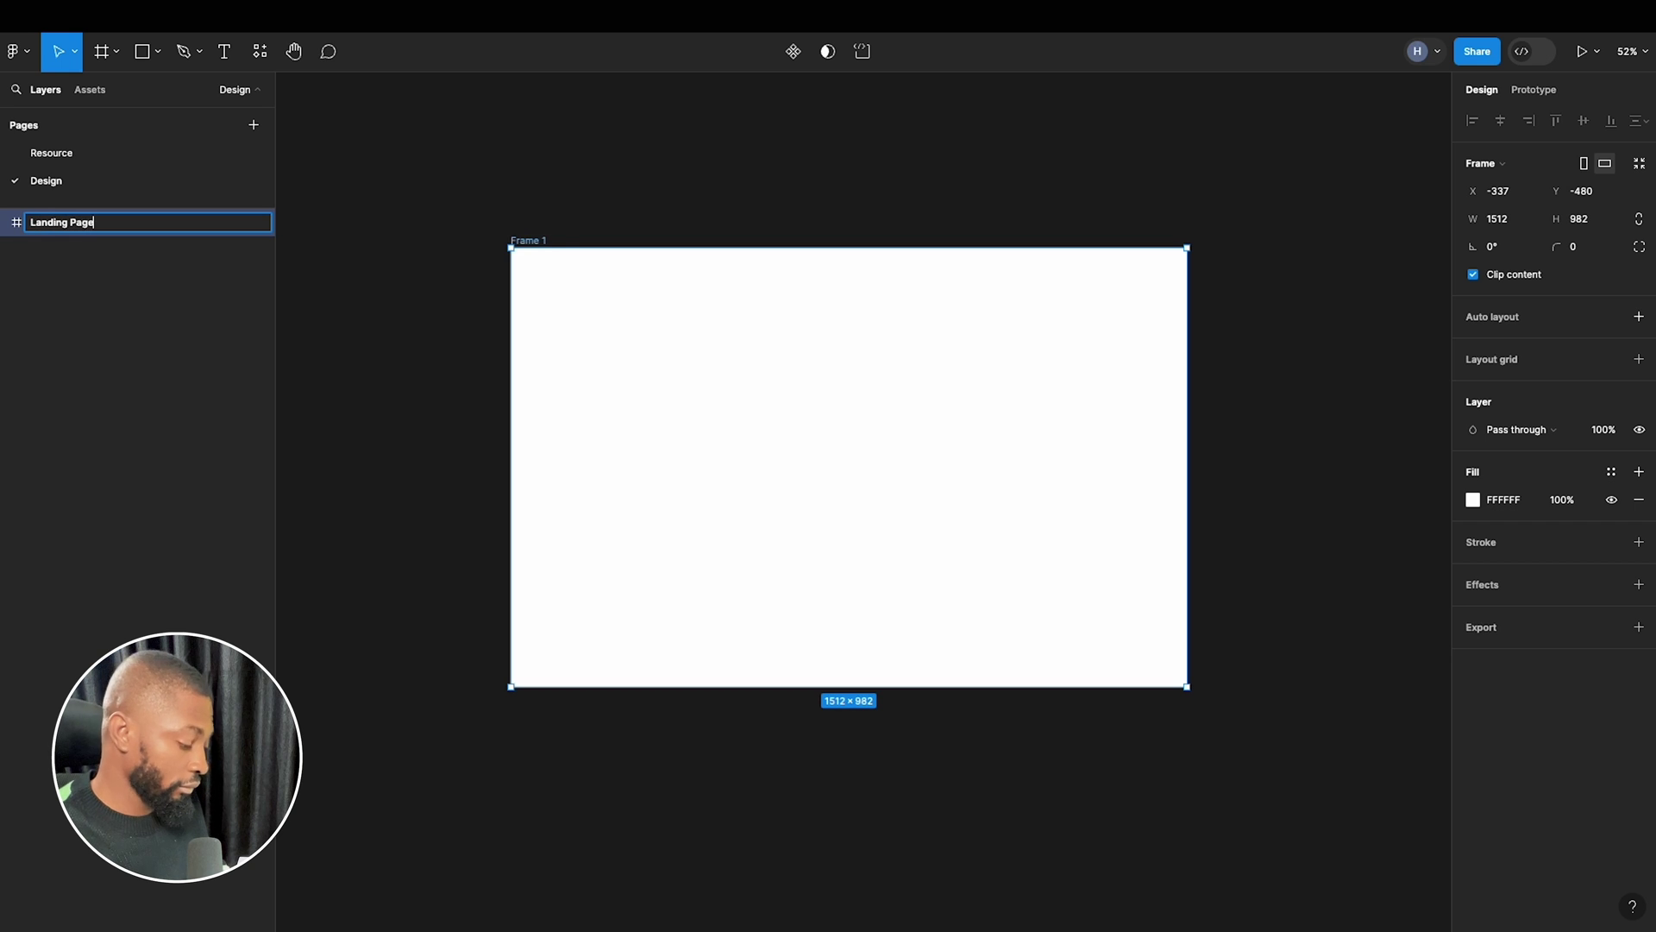
{"action": "key", "text": "Return"}
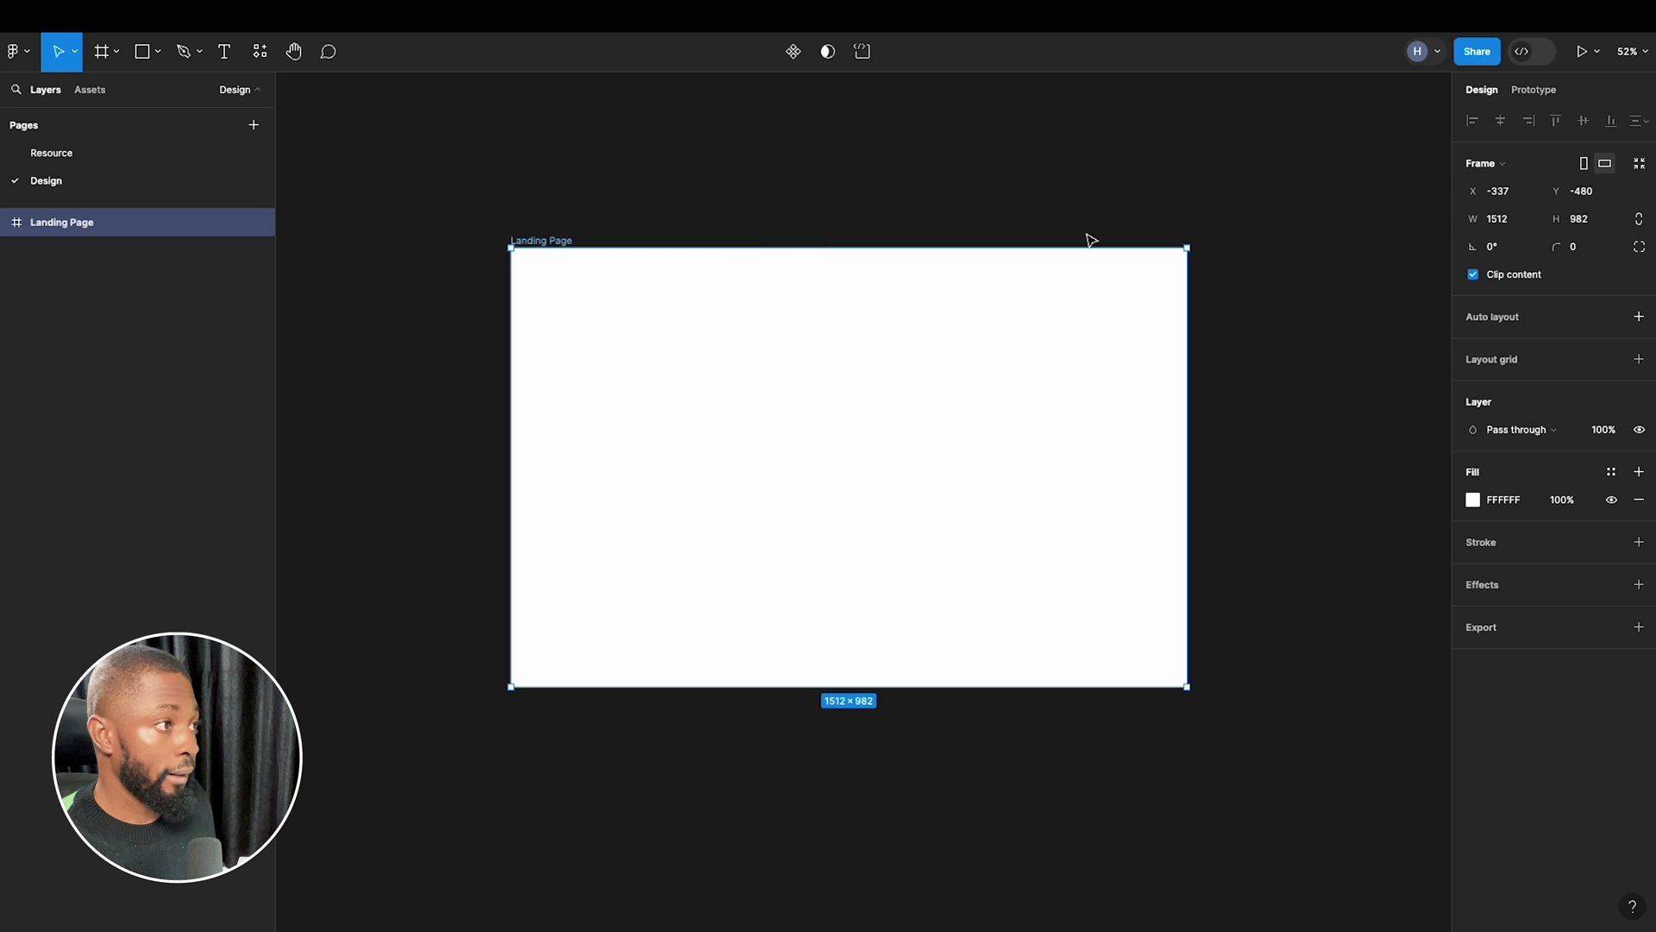
{"action": "left_click", "coordinate": [1046, 163]}
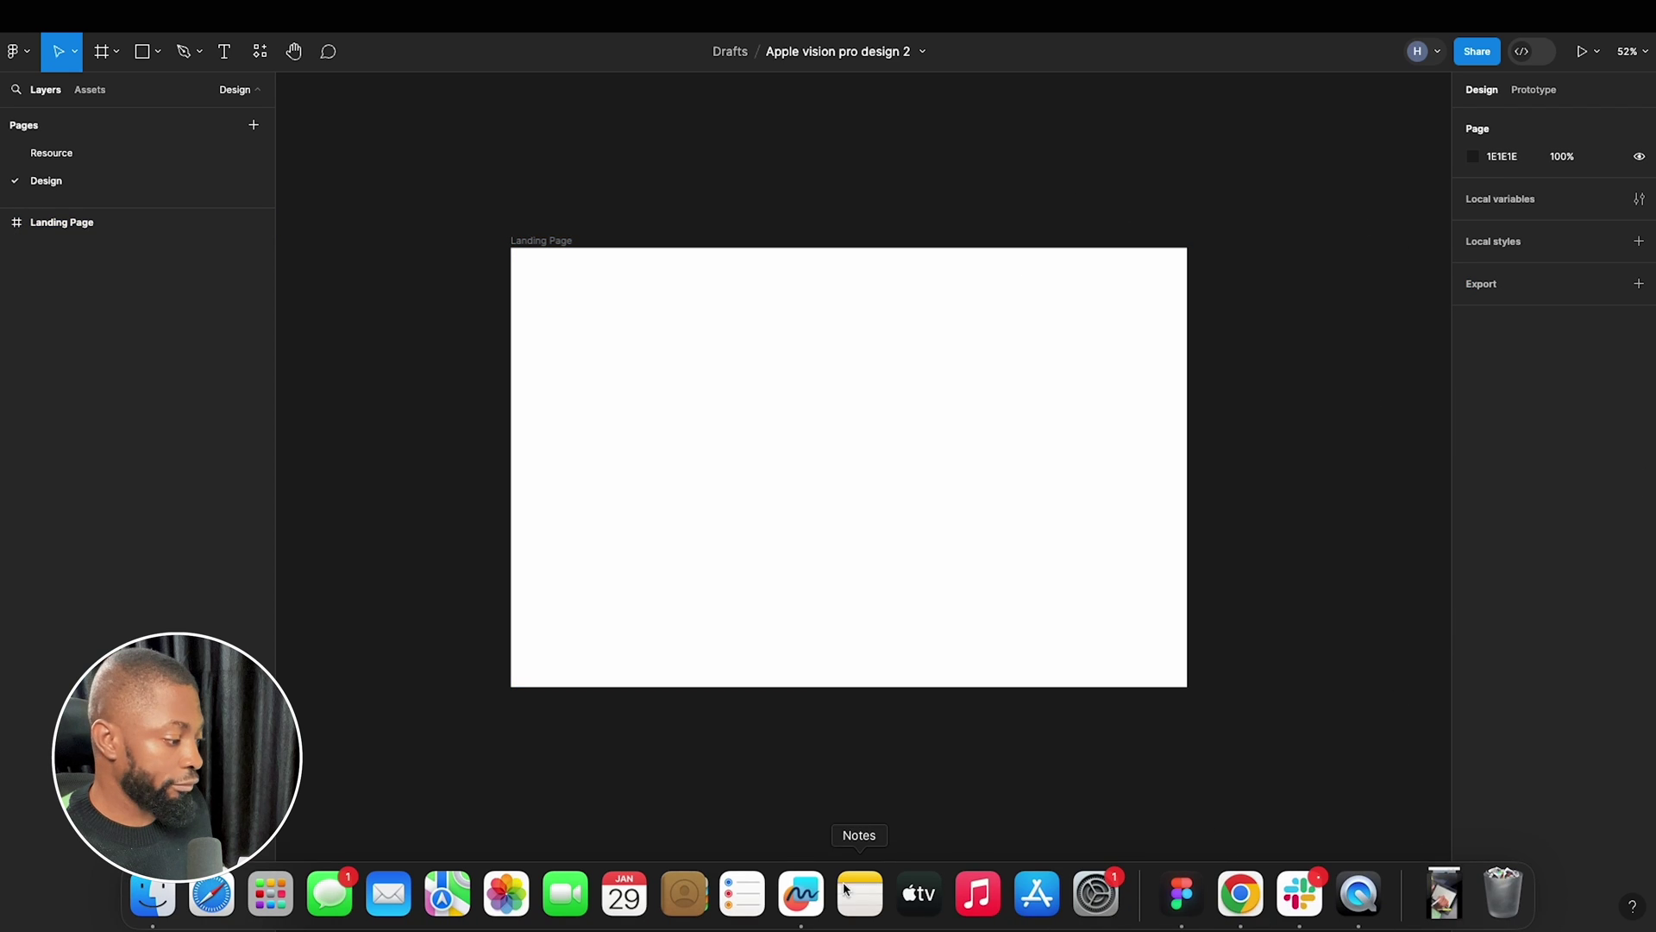
Switch to Freeform and open the Untitled 3 board with the wireframe sketch at 25% zoom.
{"action": "left_click", "coordinate": [806, 886]}
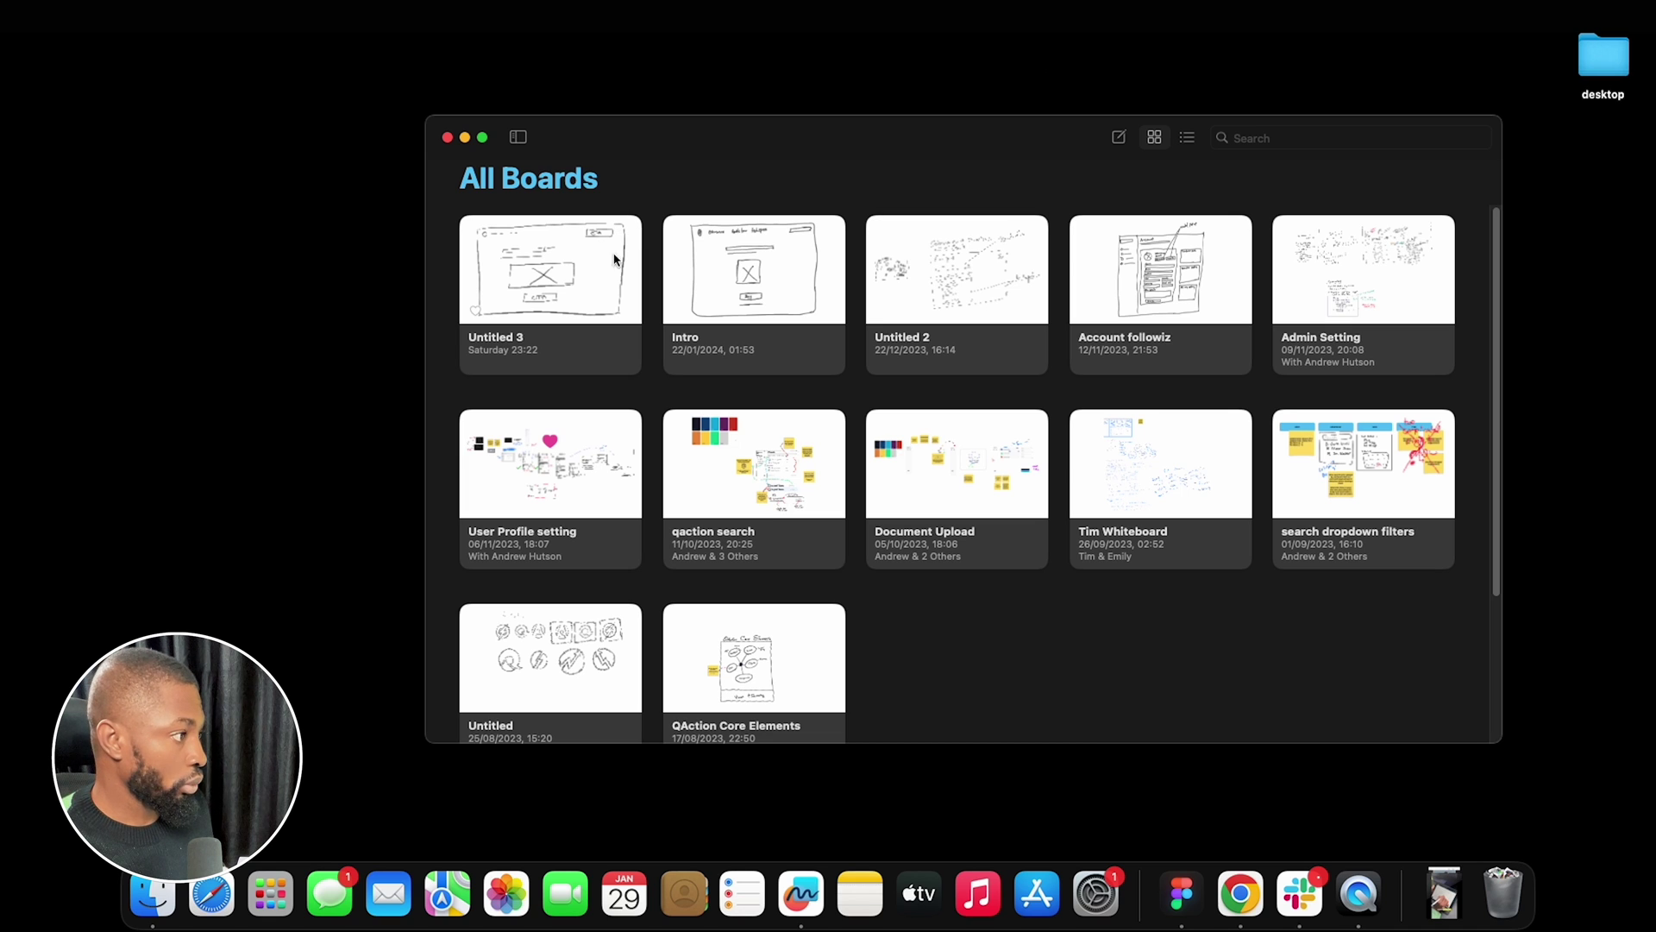
{"action": "double_click", "coordinate": [541, 243]}
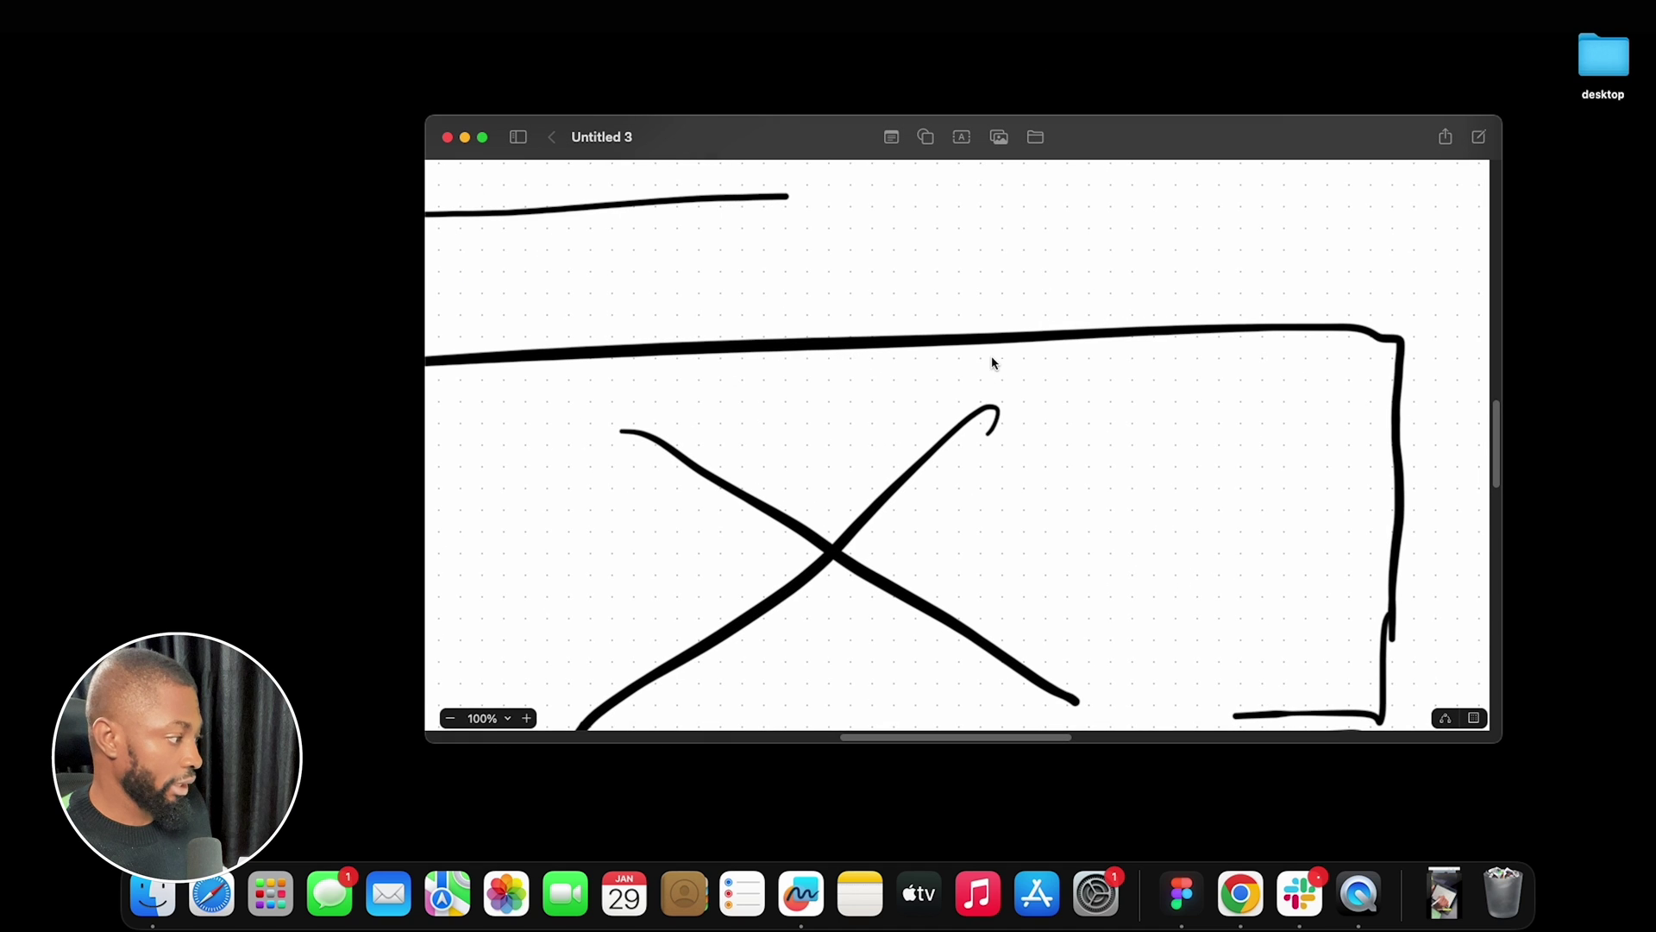
{"action": "left_click", "coordinate": [507, 719]}
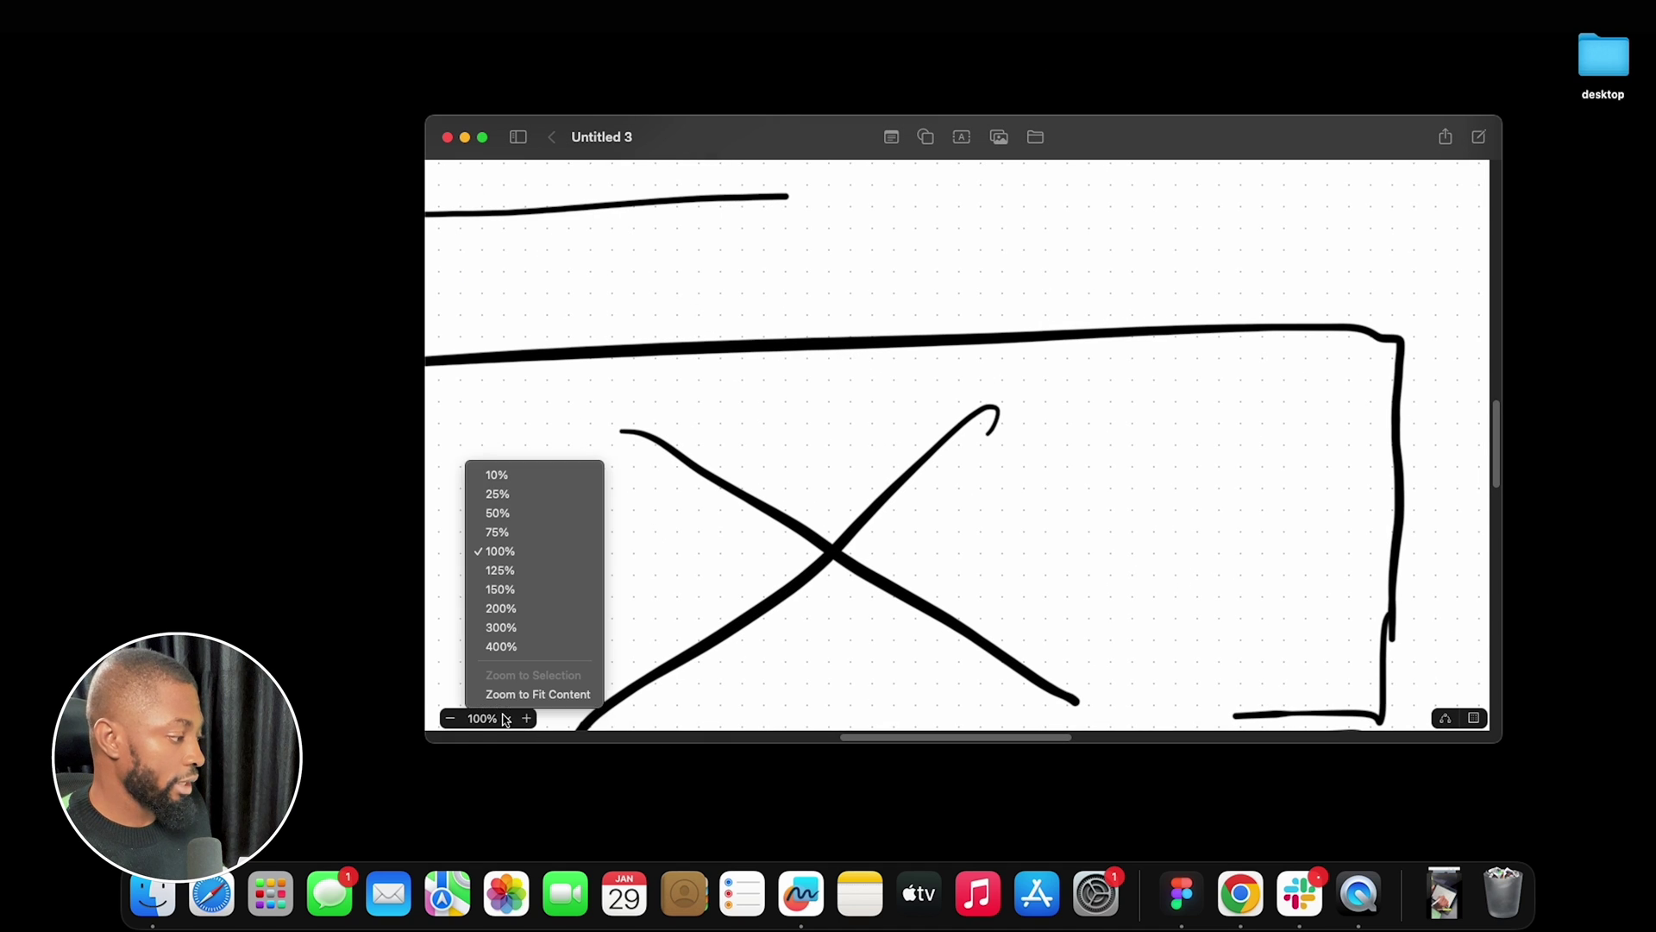
{"action": "left_click", "coordinate": [505, 494]}
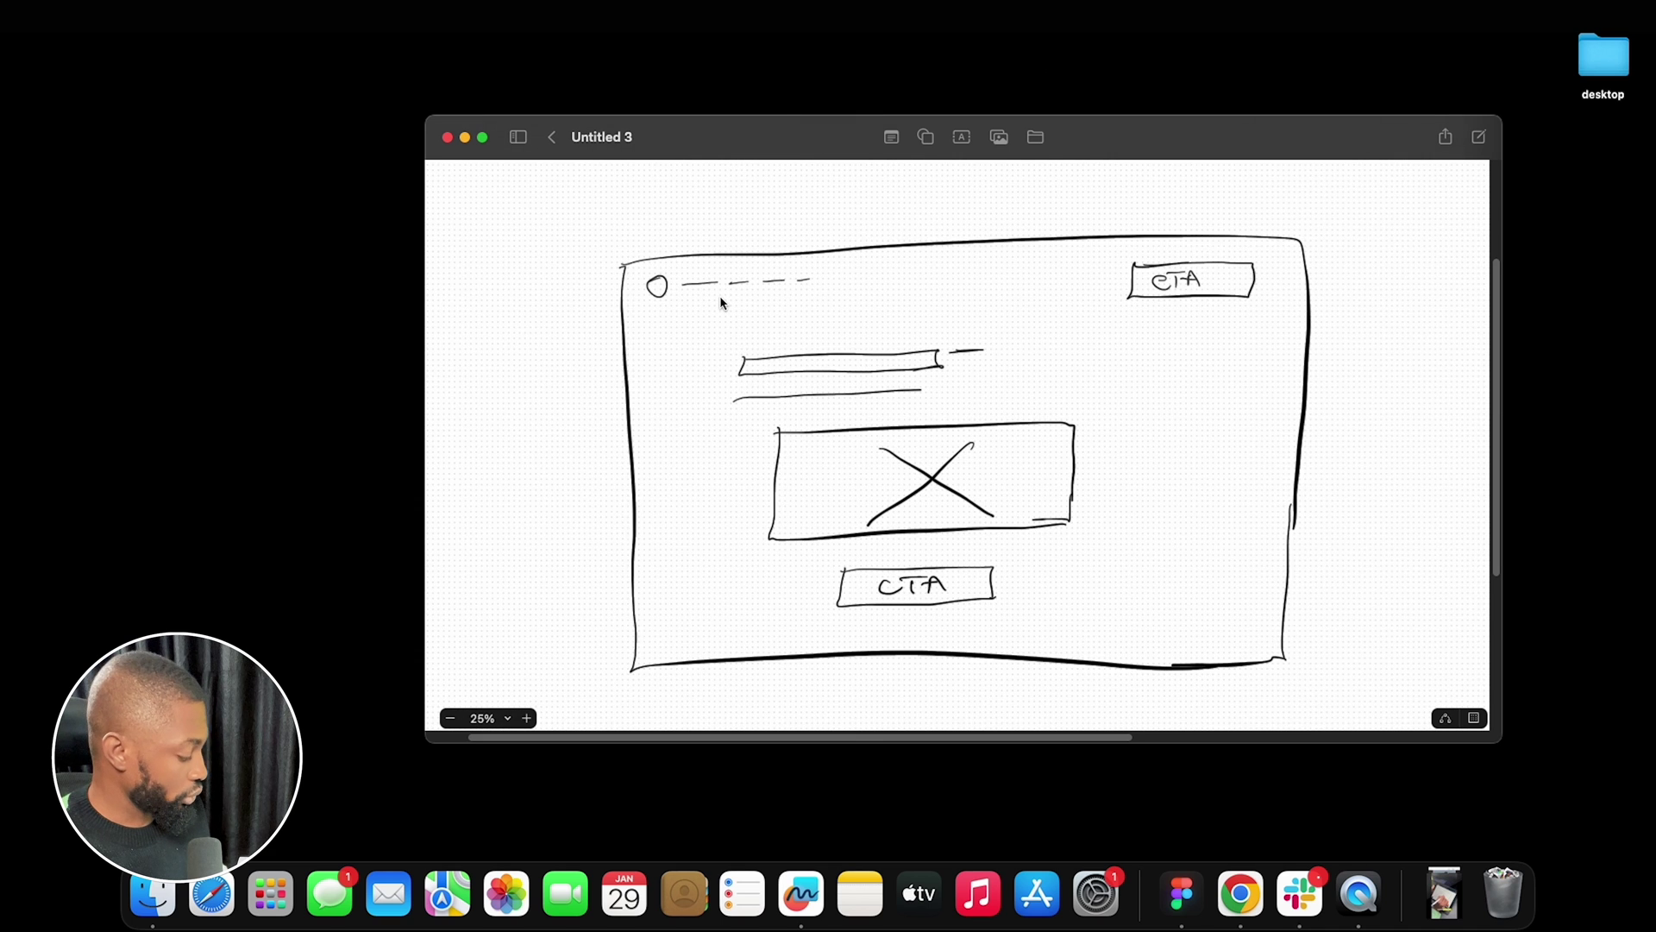
Capture a screenshot of the whole wireframe sketch and place it on the Design page canvas in Figma, beside the Landing Page frame.
{"action": "key", "text": "cmd+shift+4"}
{"action": "left_click_drag", "start_coordinate": [557, 181], "coordinate": [1345, 696]}
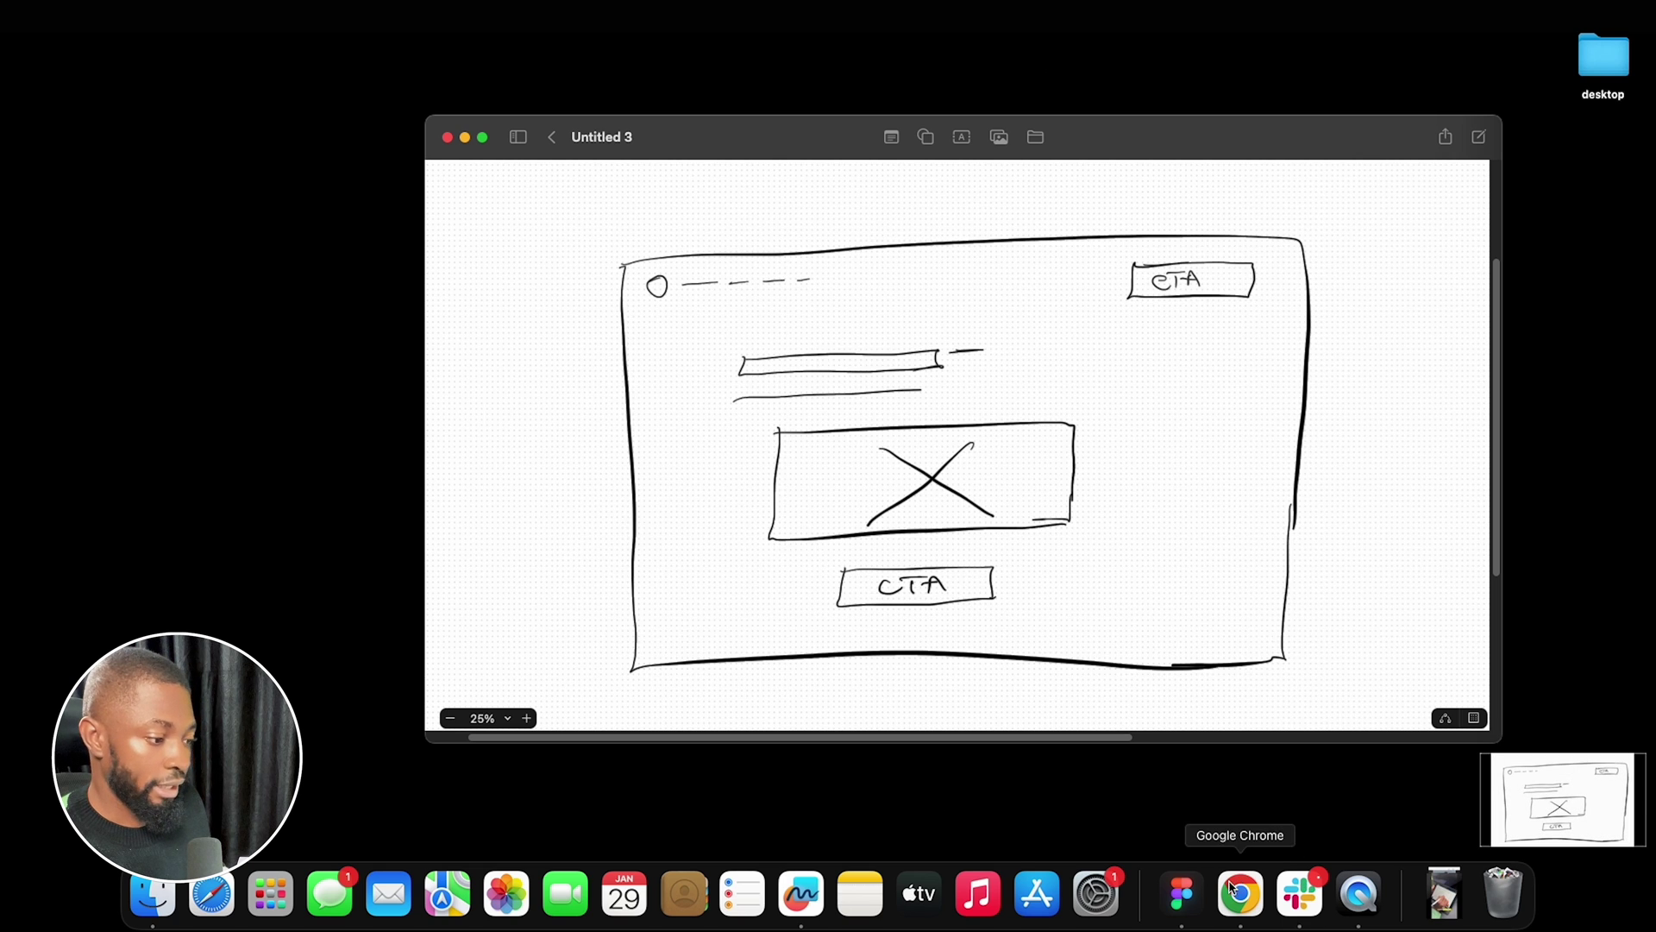
{"action": "left_click", "coordinate": [1194, 895]}
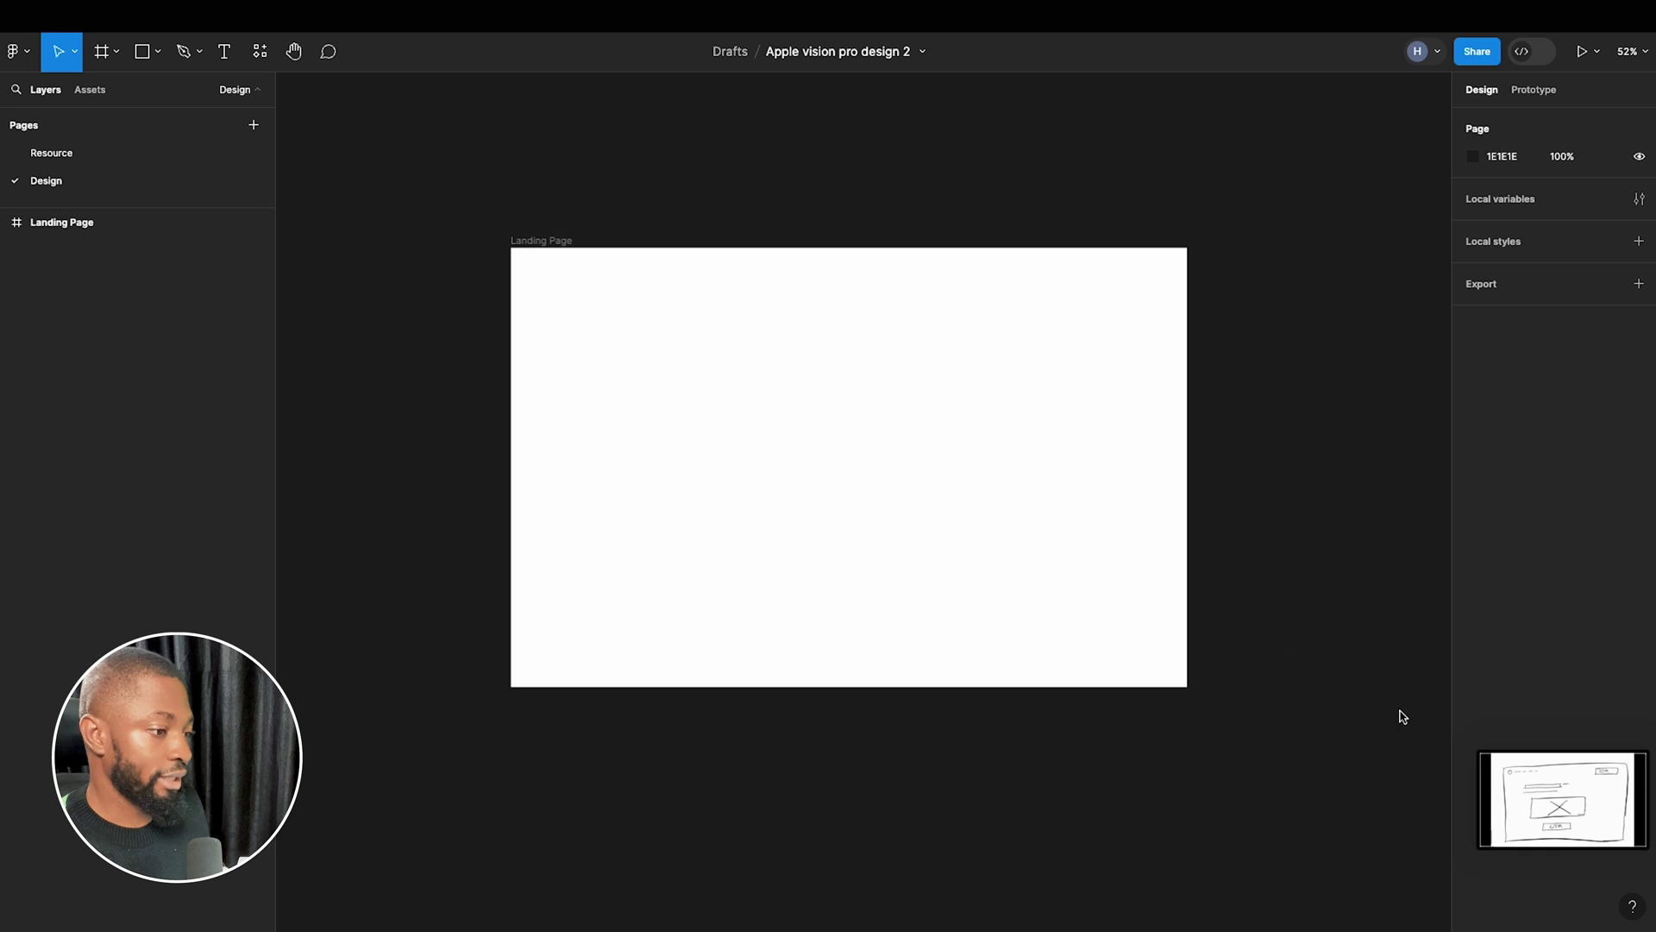
{"action": "left_click_drag", "start_coordinate": [1555, 768], "coordinate": [1286, 650]}
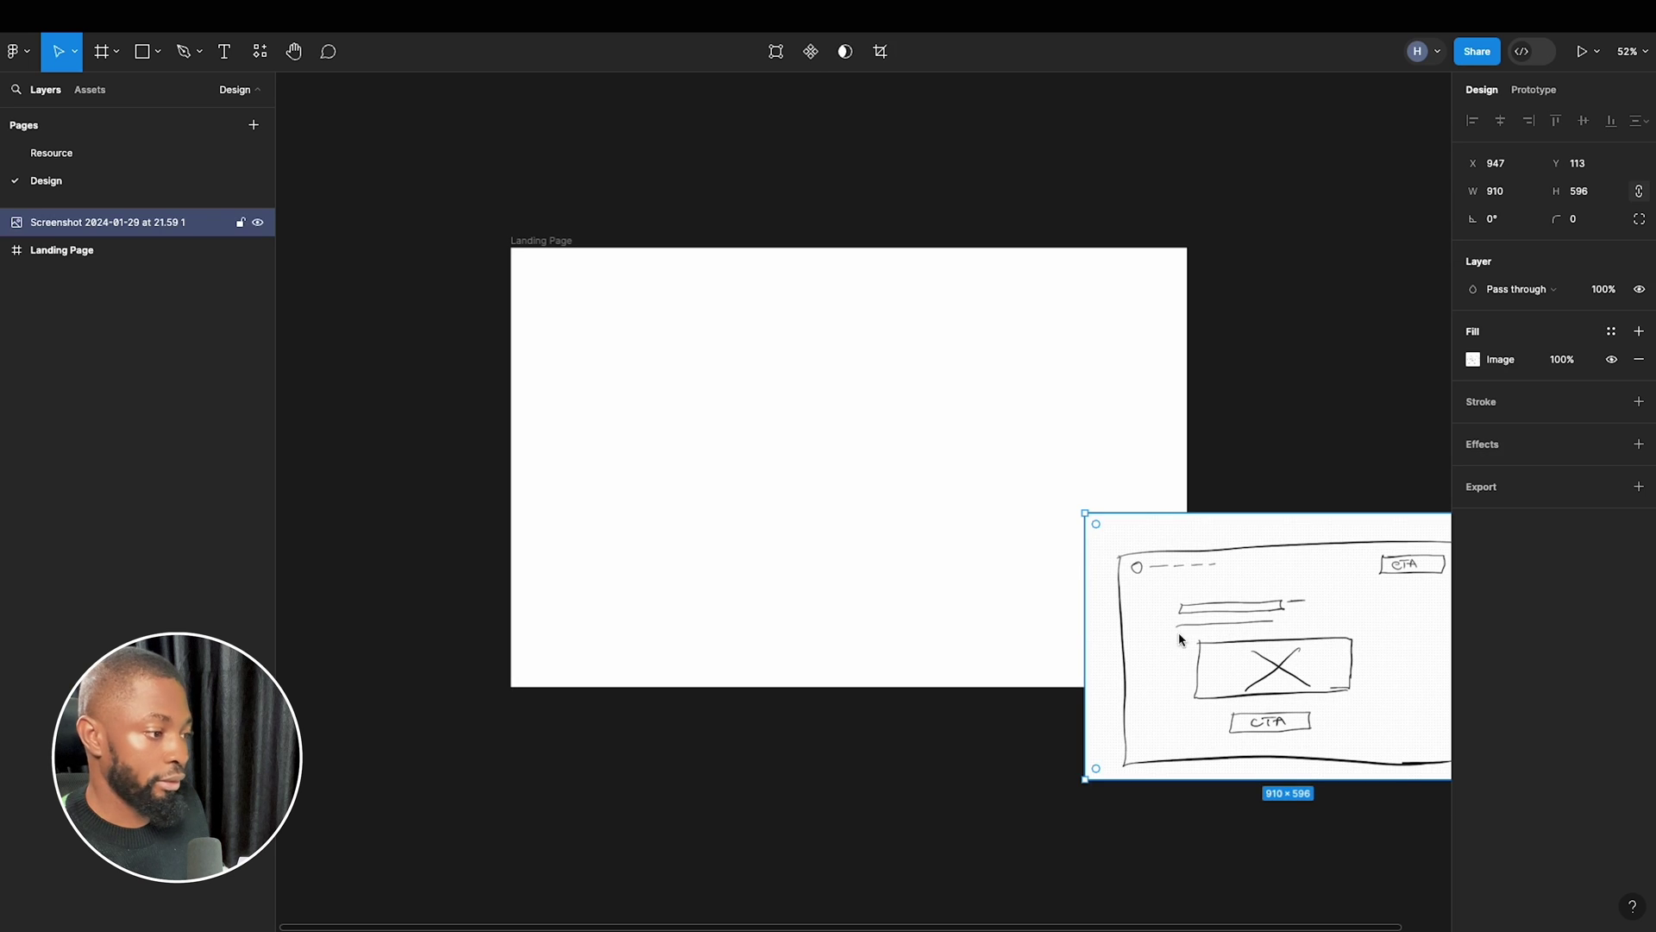
Move the wireframe screenshot just right of the Landing Page frame with their top edges aligned, at about X 1242, Y -480.
{"action": "scroll", "coordinate": [1000, 656], "scroll_direction": "right", "scroll_amount": 3}
{"action": "scroll", "coordinate": [1069, 671], "scroll_direction": "right", "scroll_amount": 5}
{"action": "left_click_drag", "start_coordinate": [1047, 658], "coordinate": [1103, 390]}
{"action": "scroll", "coordinate": [1106, 405], "scroll_direction": "left", "scroll_amount": 2}
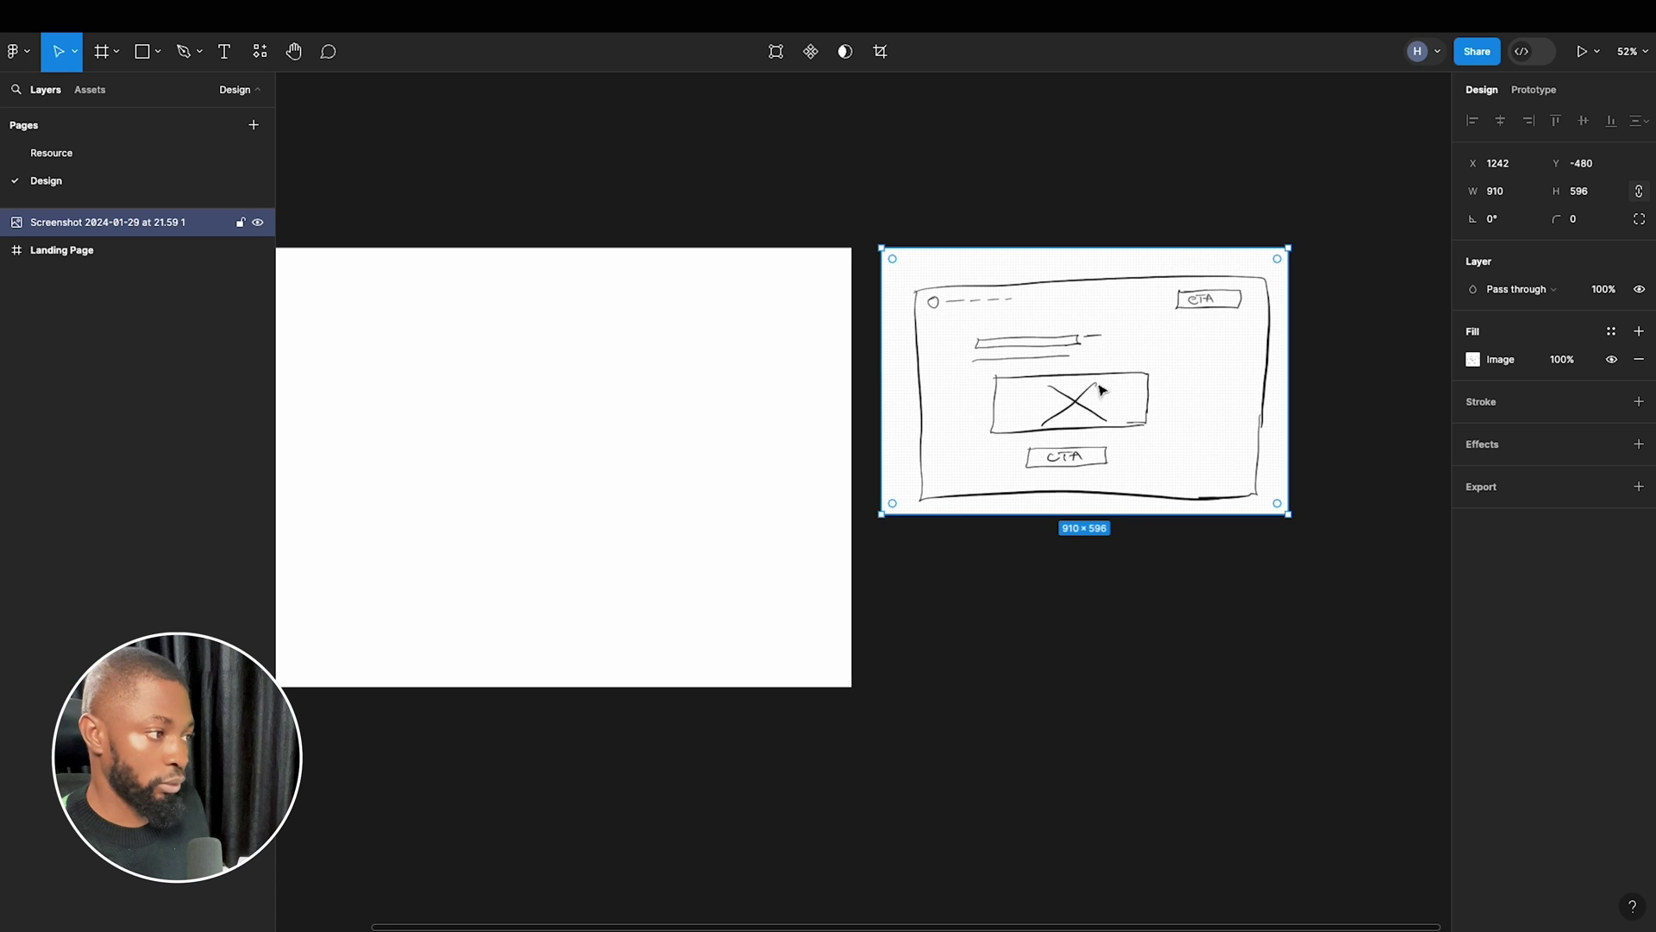
{"action": "scroll", "coordinate": [1112, 431], "scroll_direction": "left", "scroll_amount": 3}
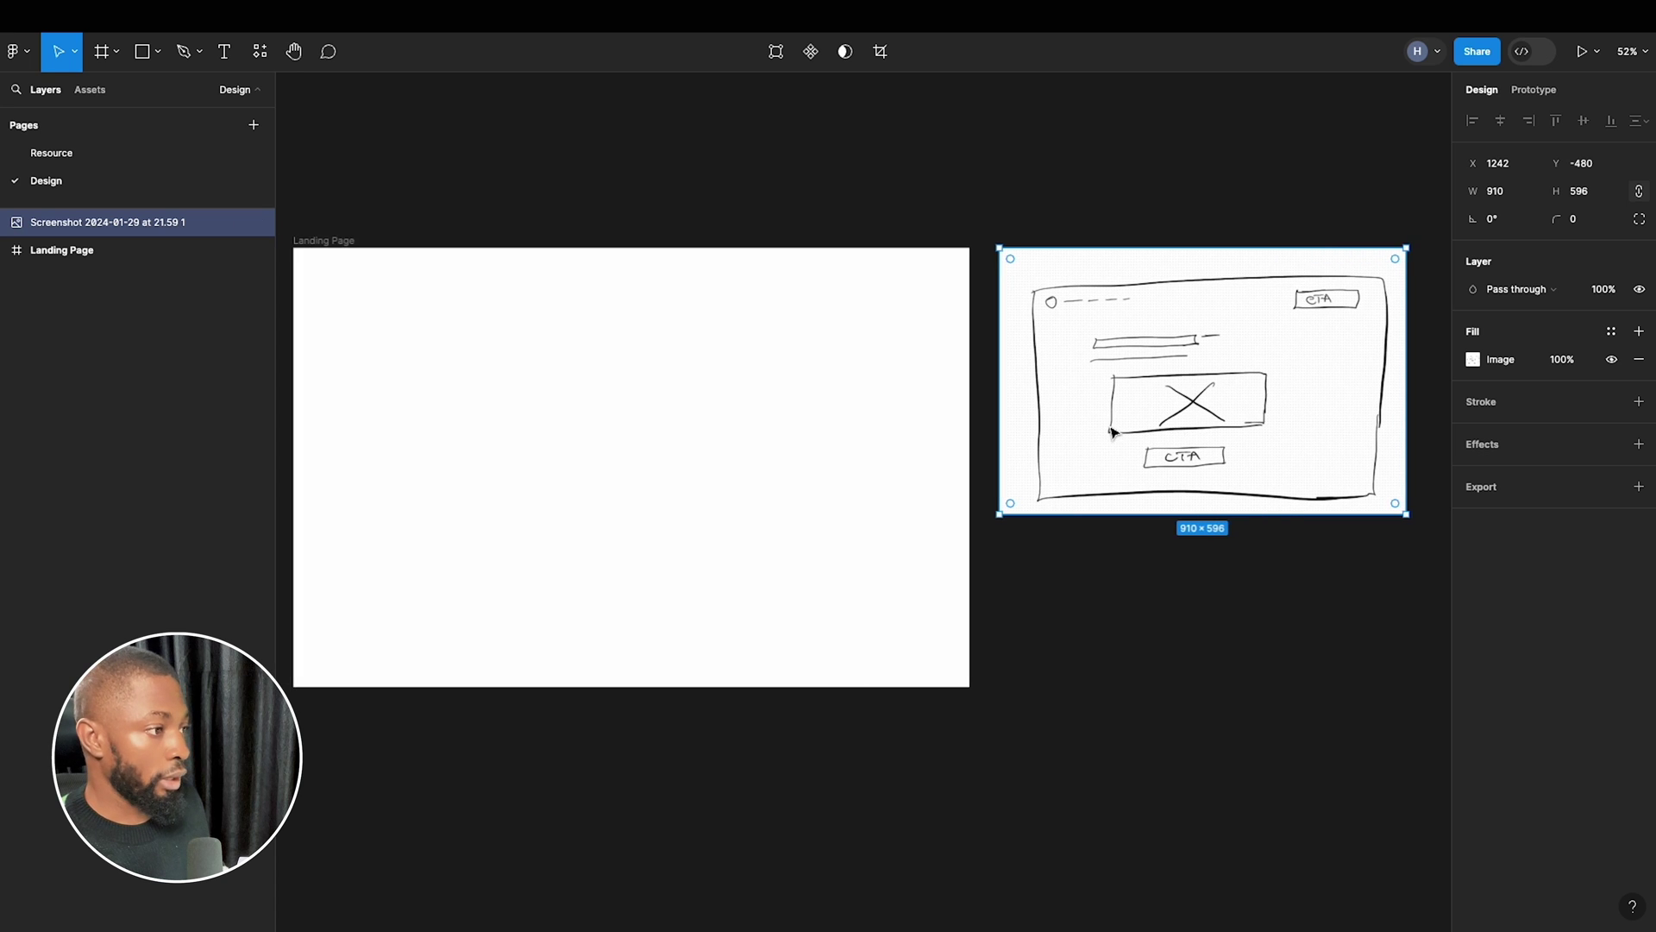
{"action": "scroll", "coordinate": [1035, 423], "scroll_direction": "down", "scroll_amount": 2}
Switch to Chrome and open the Apple Vision Pro page of apple.com in a new tab.
{"action": "mouse_move", "coordinate": [1112, 902]}
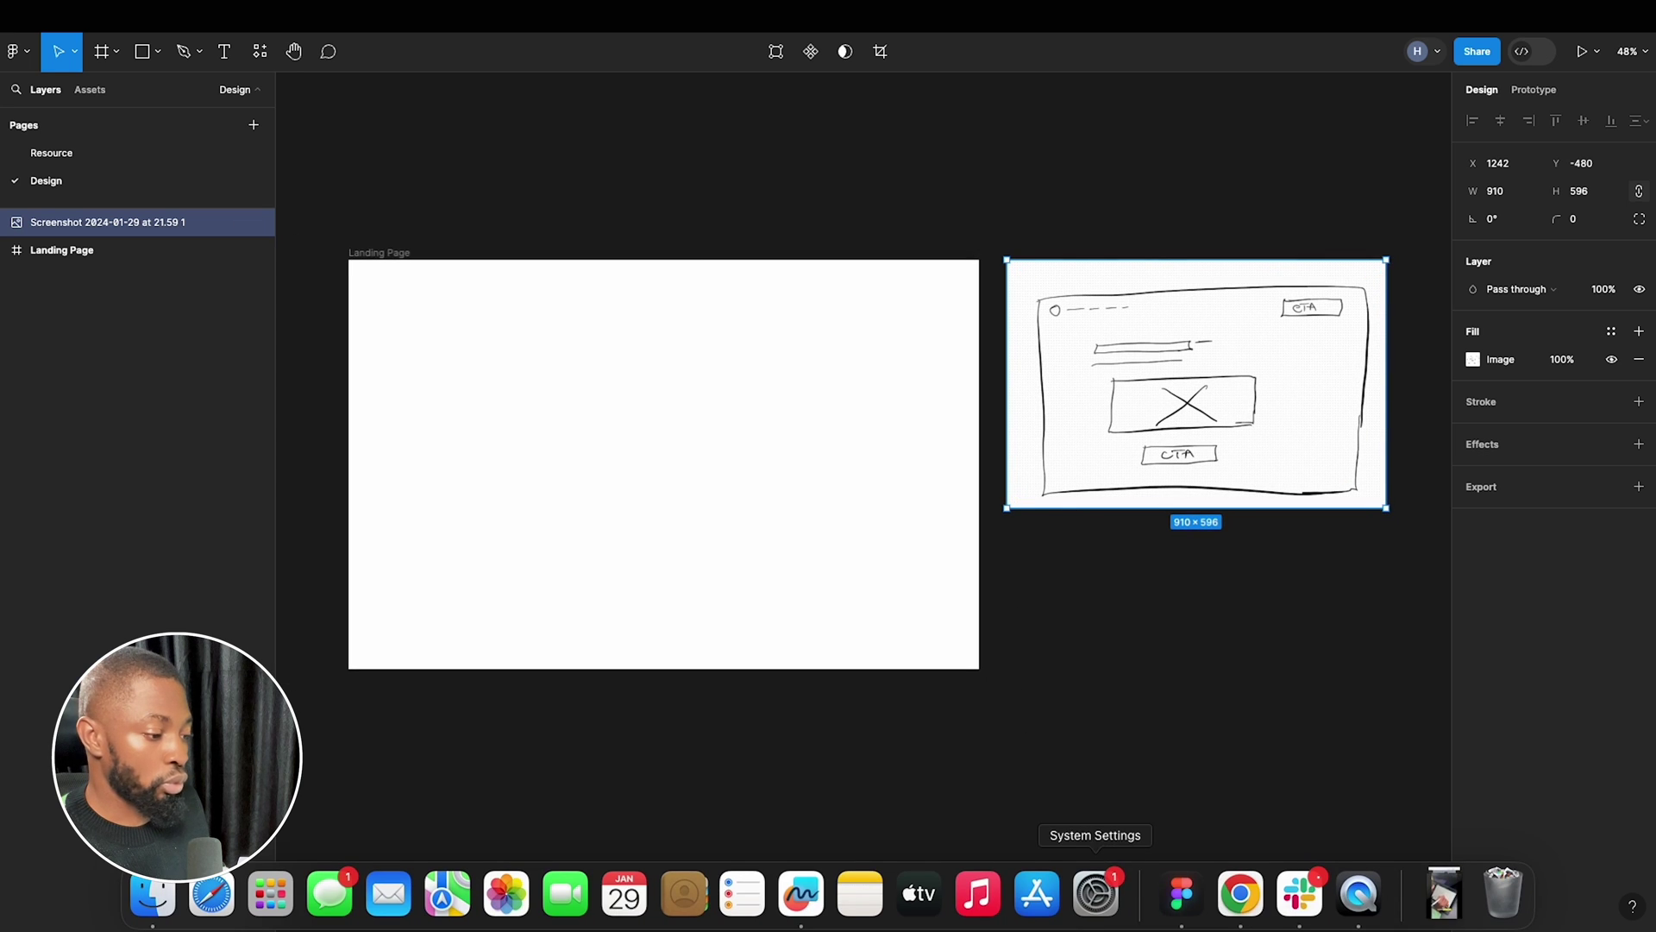
{"action": "right_click", "coordinate": [1265, 898]}
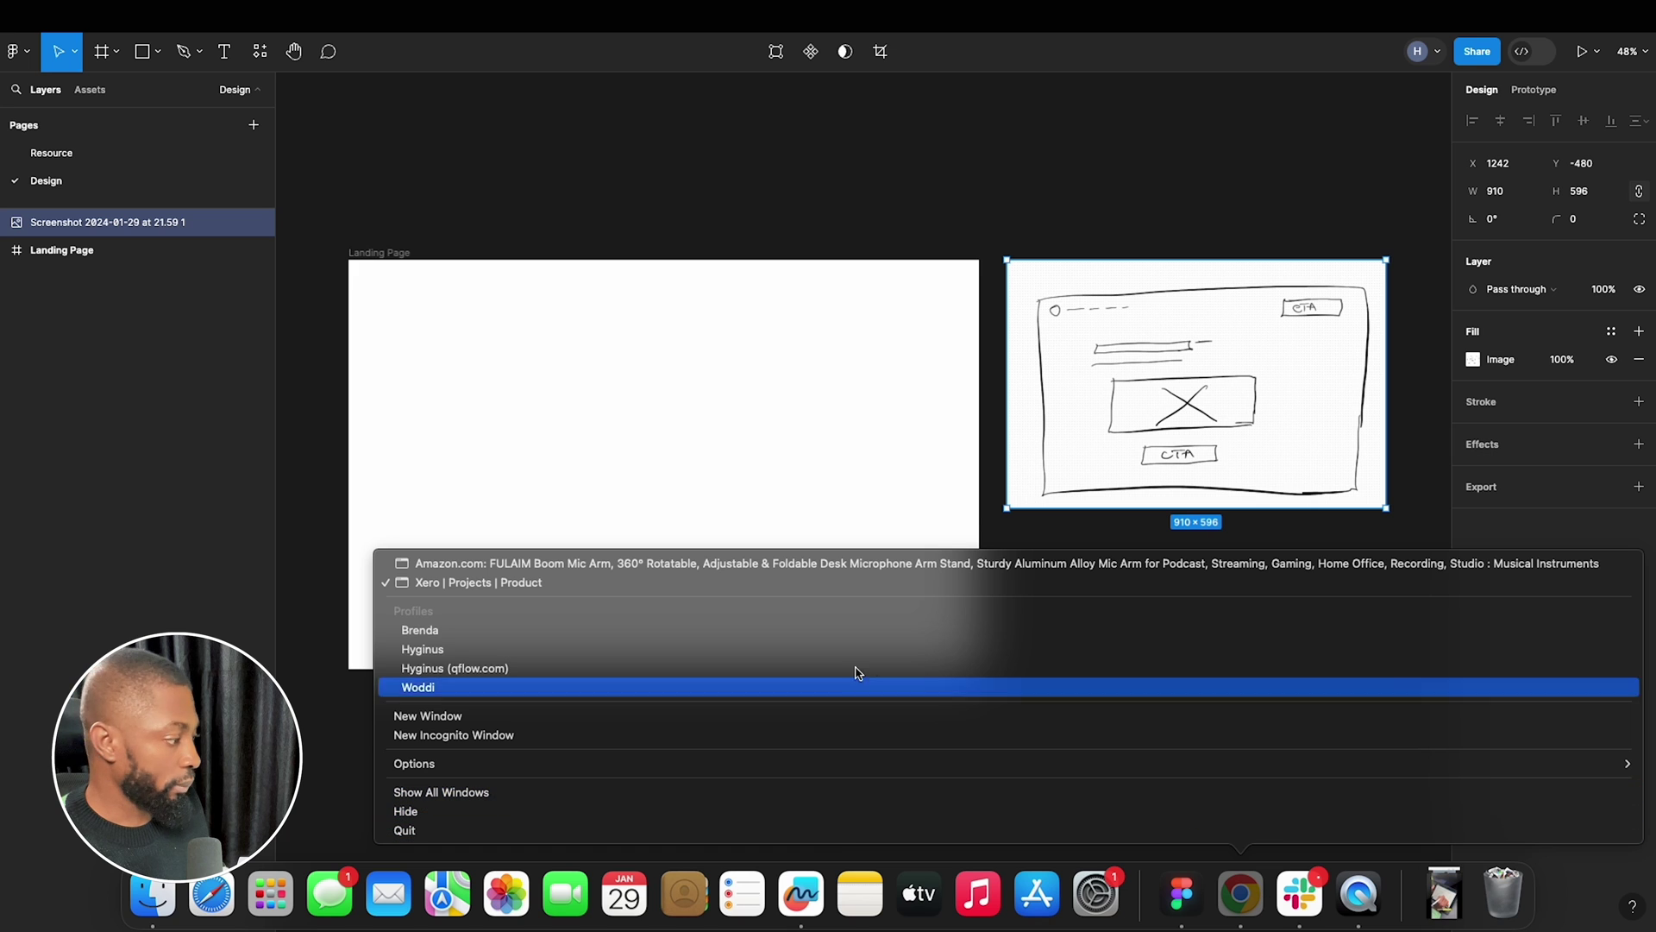
{"action": "left_click", "coordinate": [759, 648]}
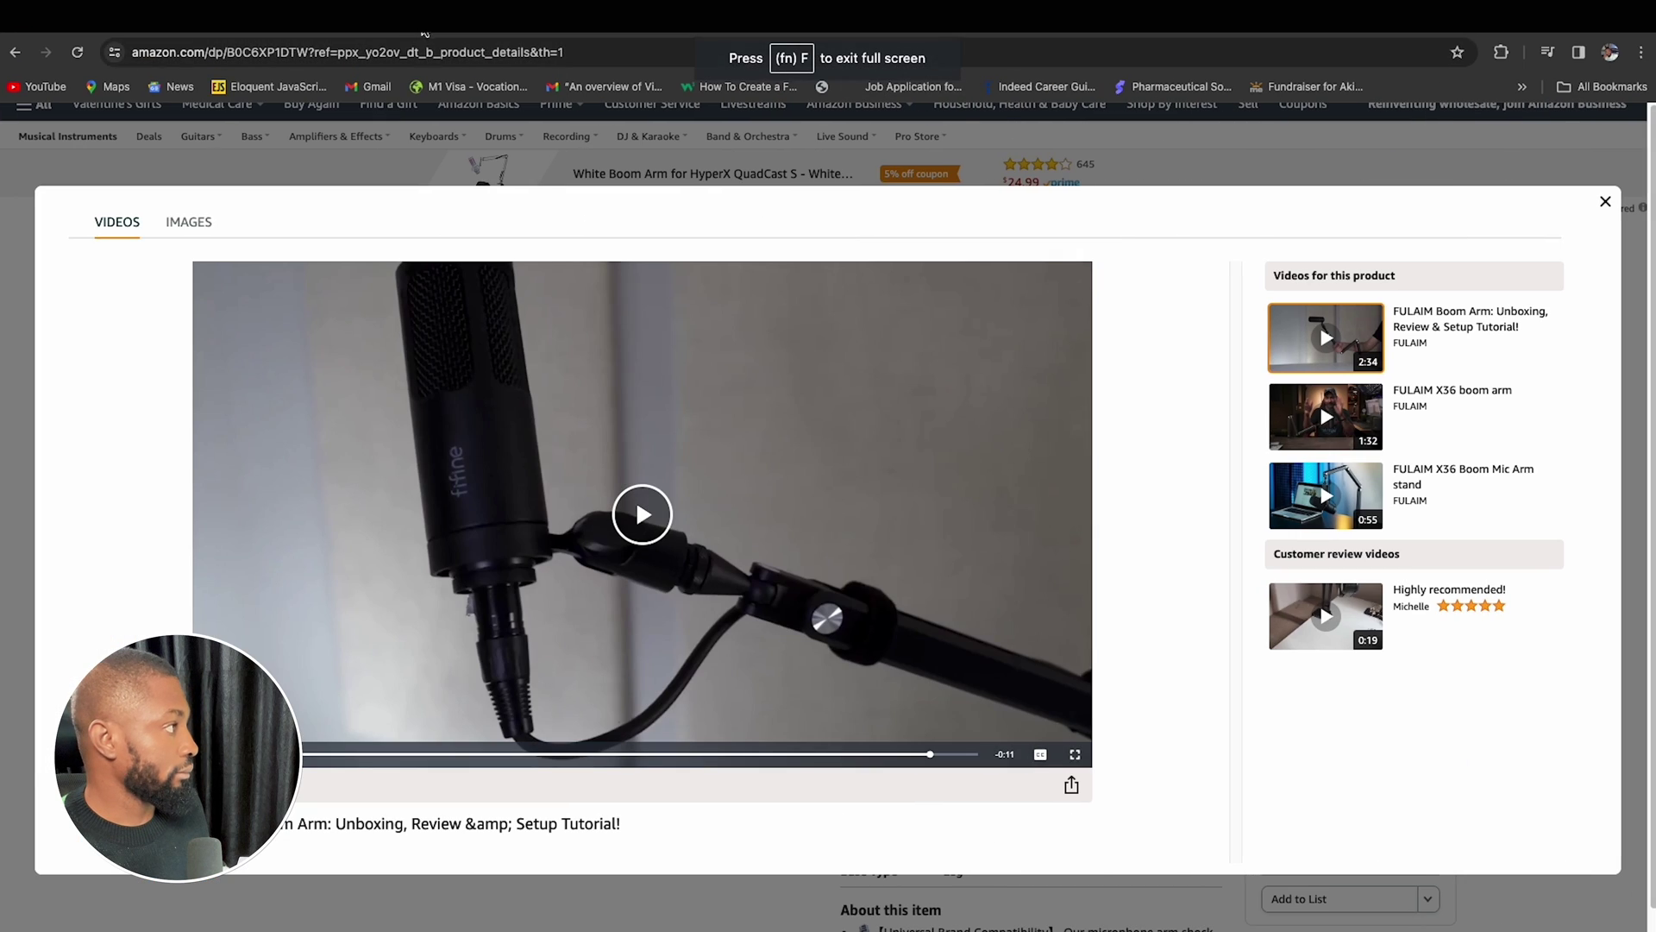
{"action": "key", "text": "super+t"}
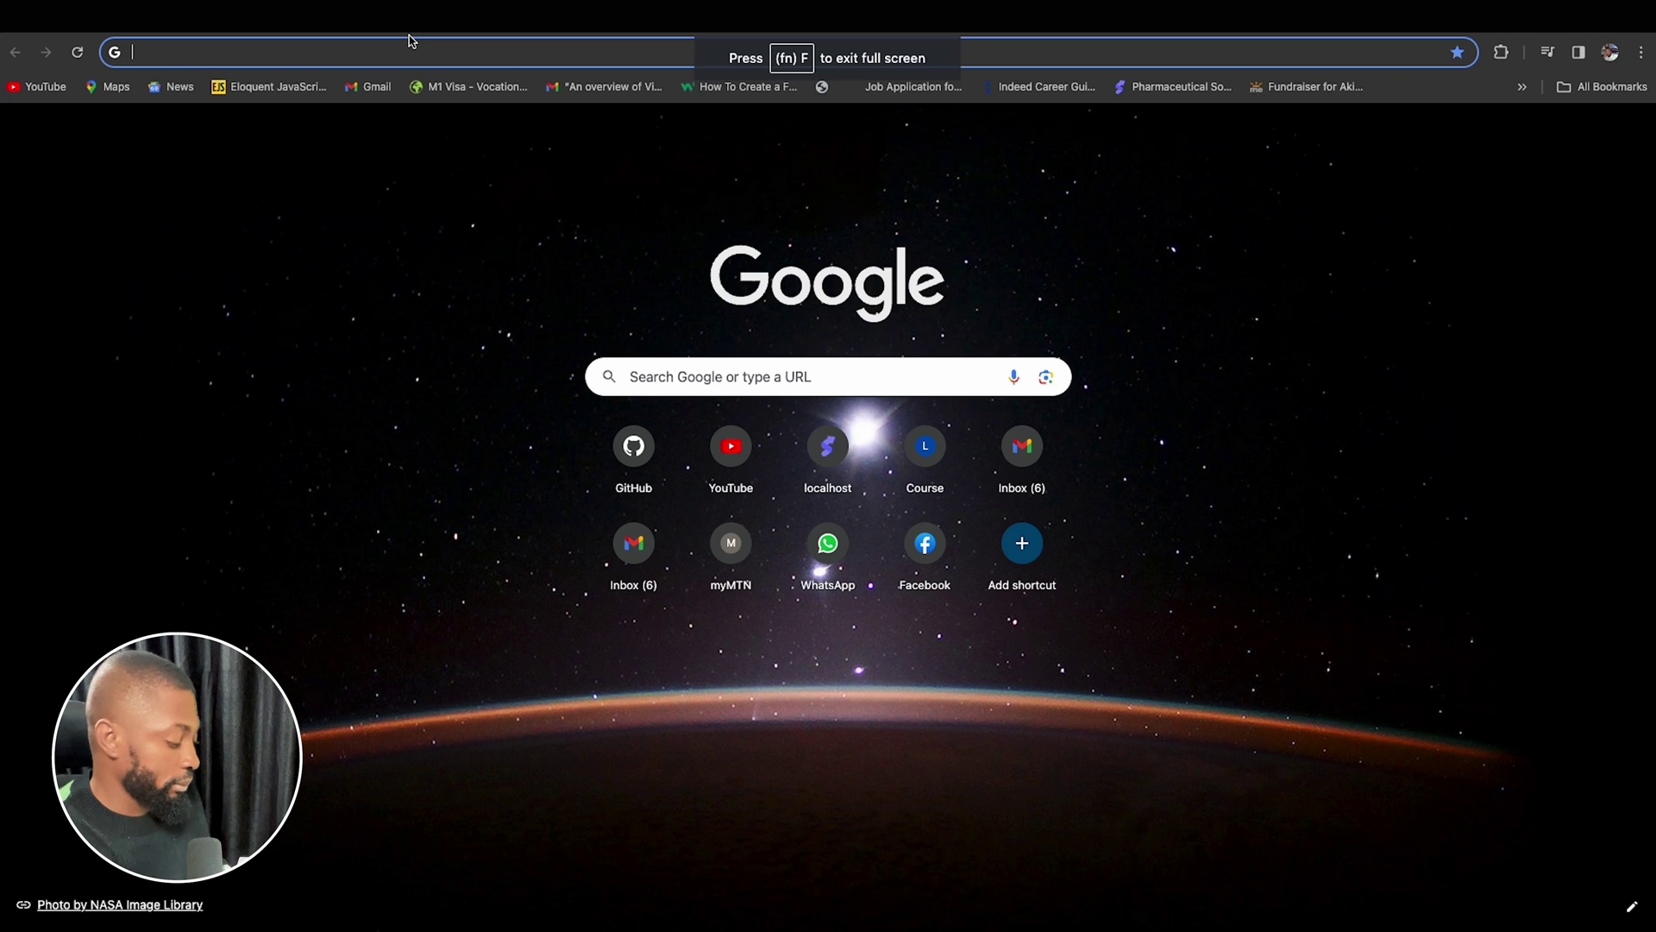
{"action": "type", "text": "app"}
{"action": "key", "text": "Return"}
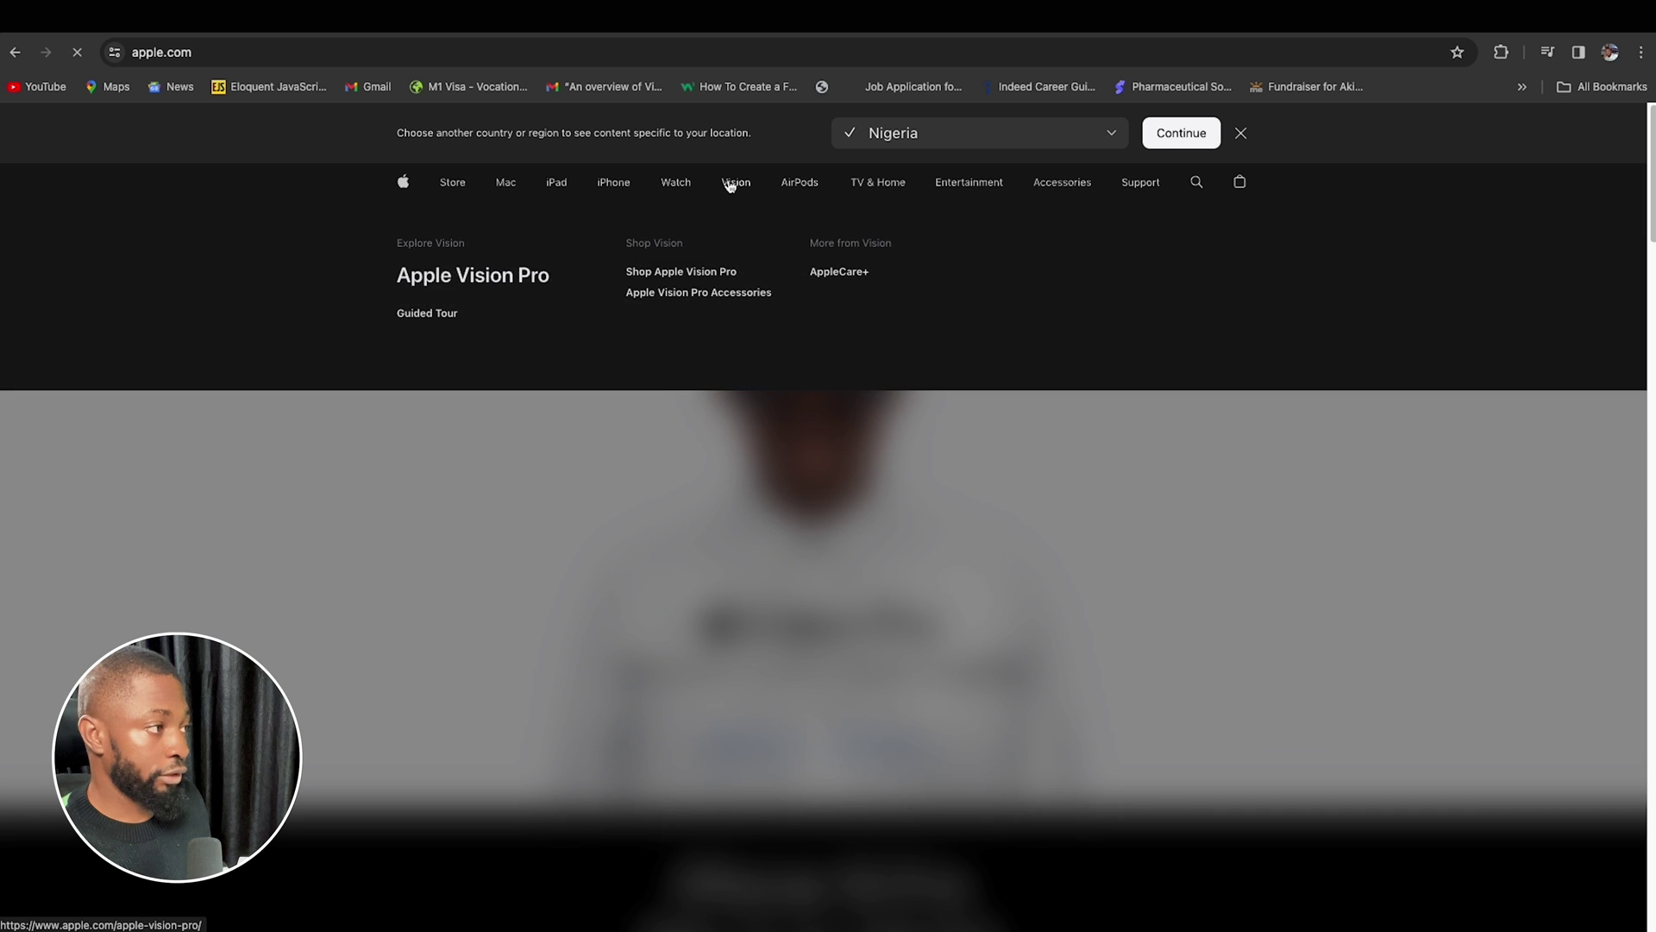
{"action": "left_click", "coordinate": [736, 186]}
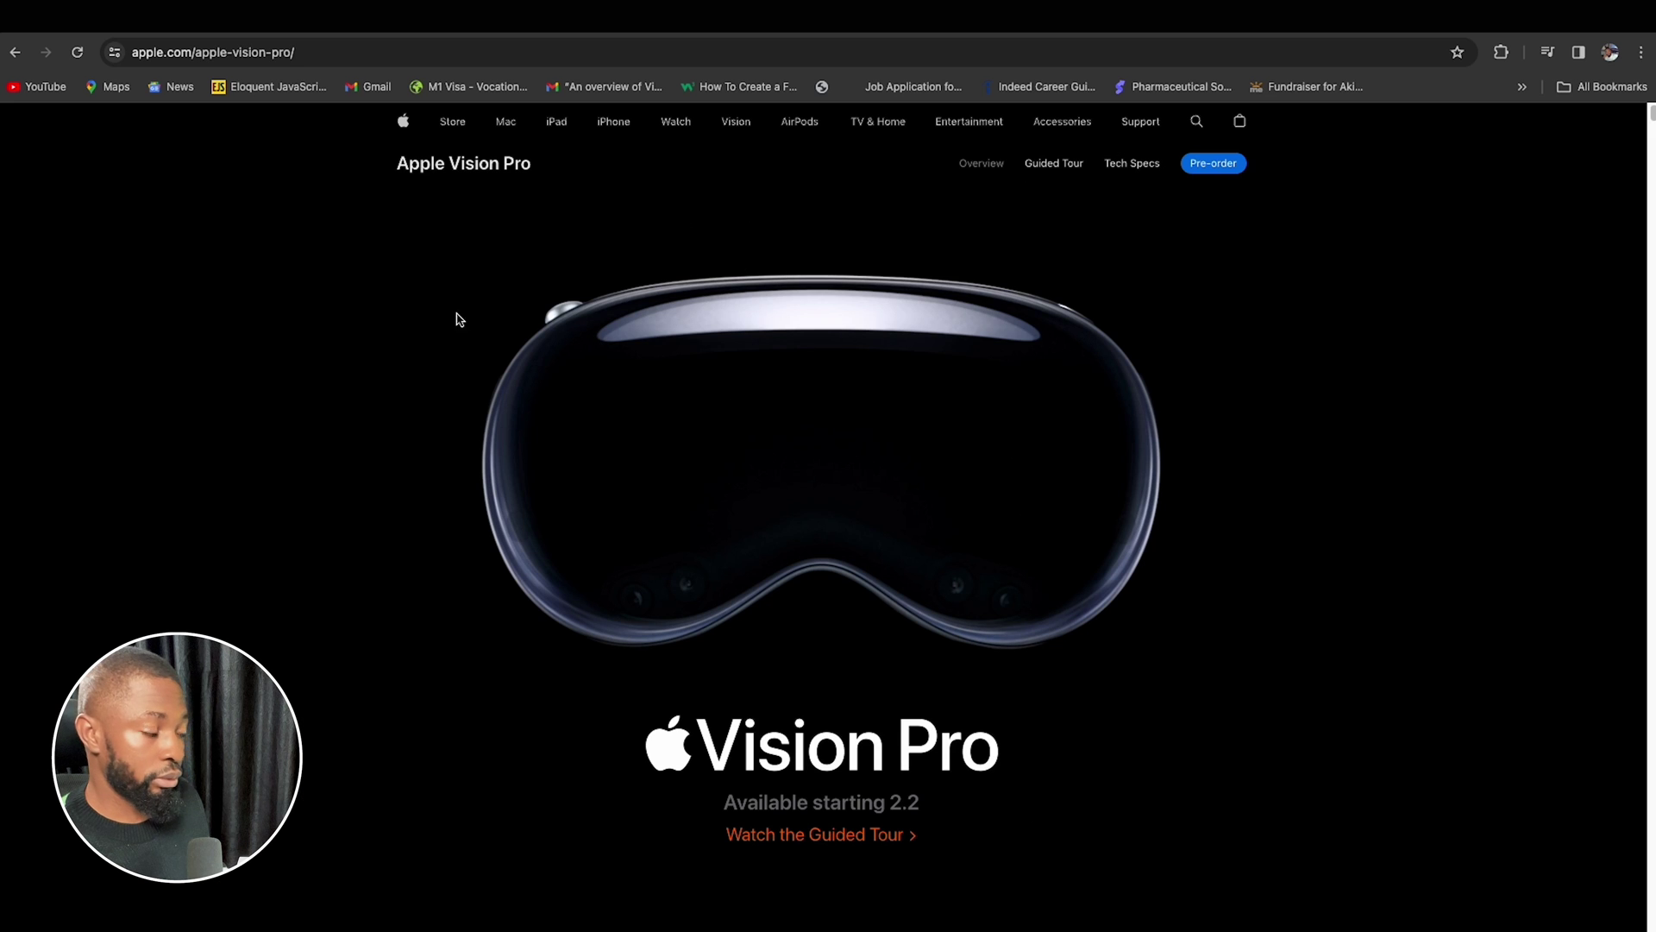
Examine the hero video on the Apple Vision Pro page and the options offered for saving it.
{"action": "scroll", "coordinate": [678, 517], "scroll_direction": "down", "scroll_amount": 3}
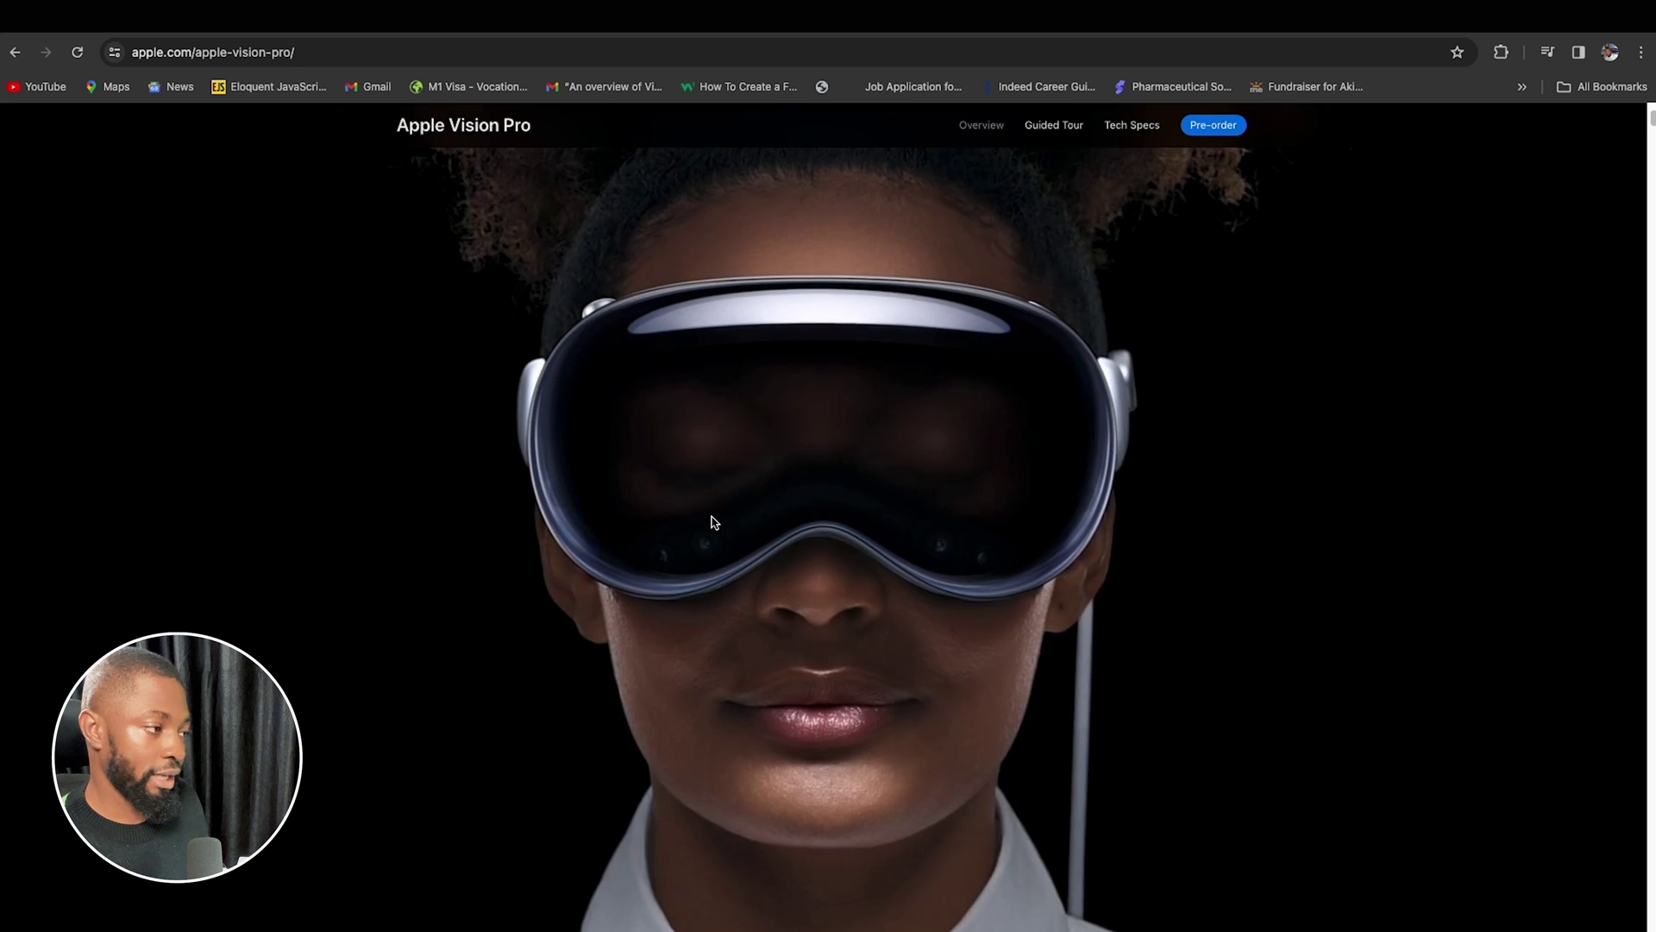
{"action": "scroll", "coordinate": [712, 521], "scroll_direction": "down", "scroll_amount": 3}
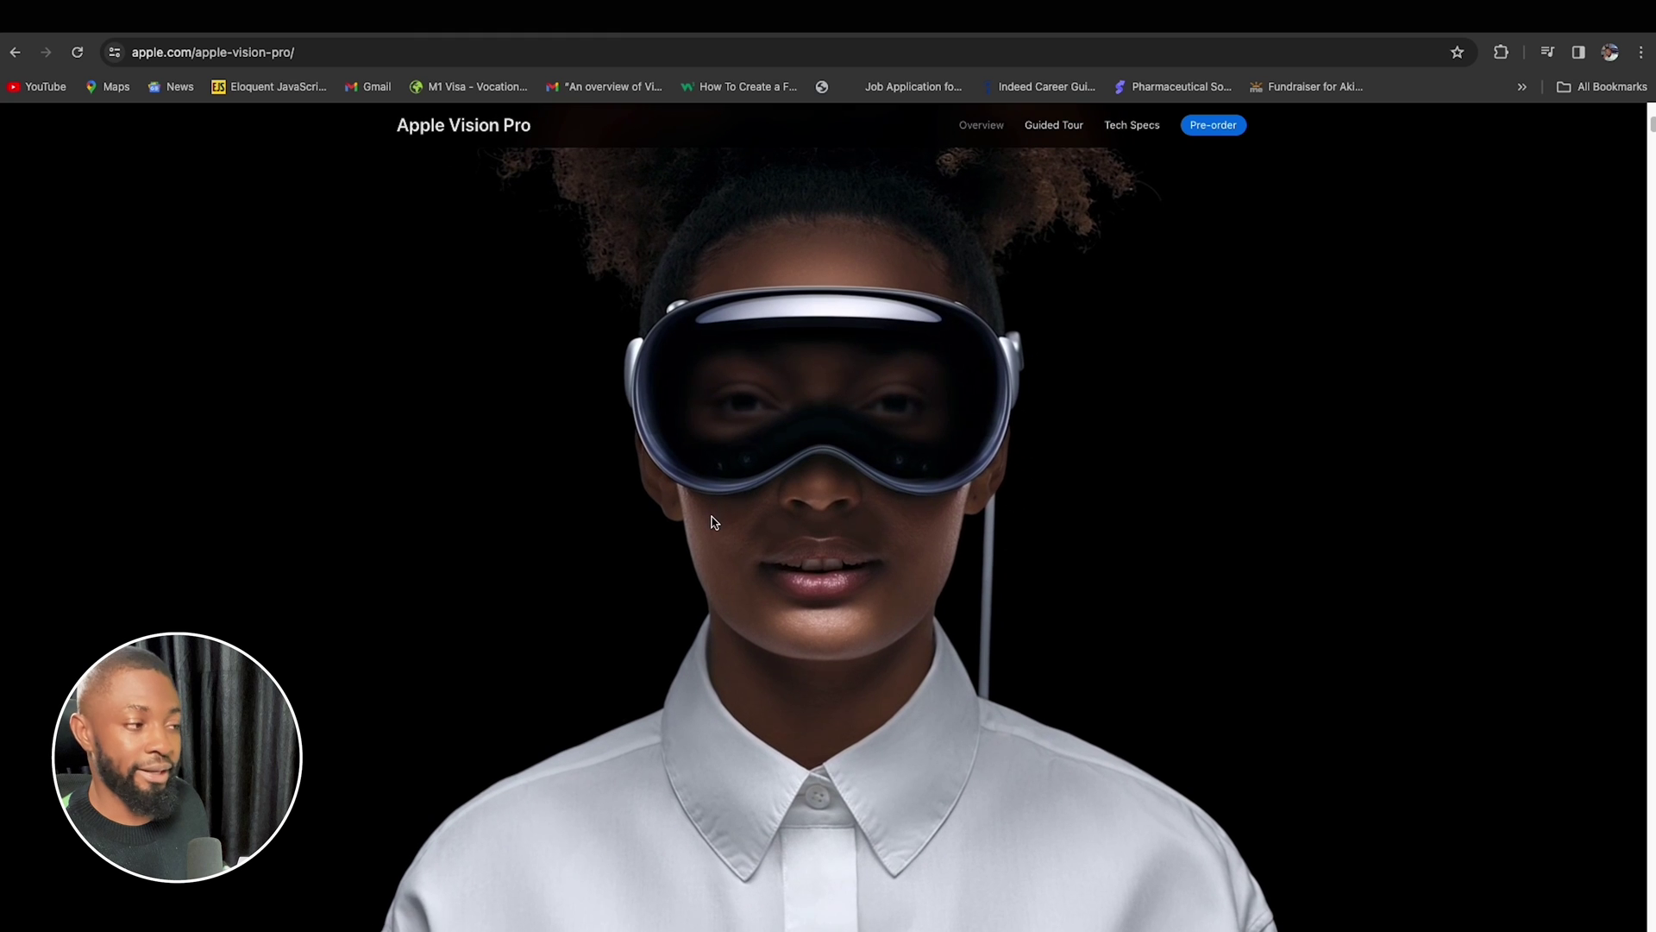
{"action": "scroll", "coordinate": [836, 374], "scroll_direction": "down", "scroll_amount": 2}
{"action": "scroll", "coordinate": [844, 478], "scroll_direction": "down", "scroll_amount": 2}
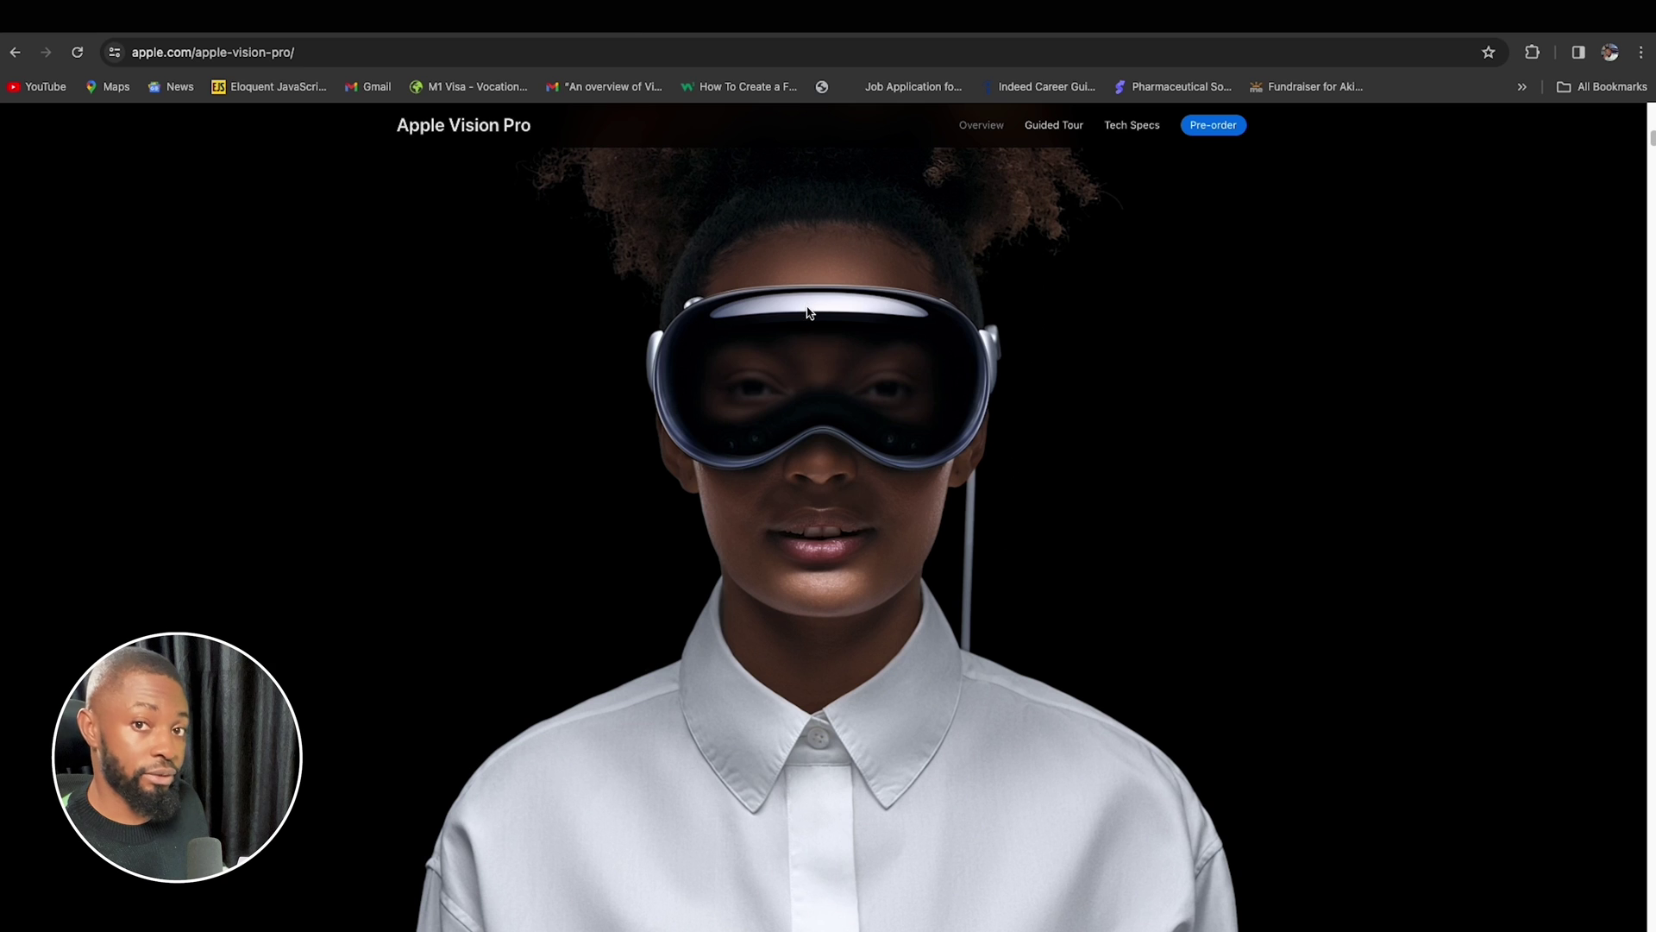
{"action": "right_click", "coordinate": [874, 265]}
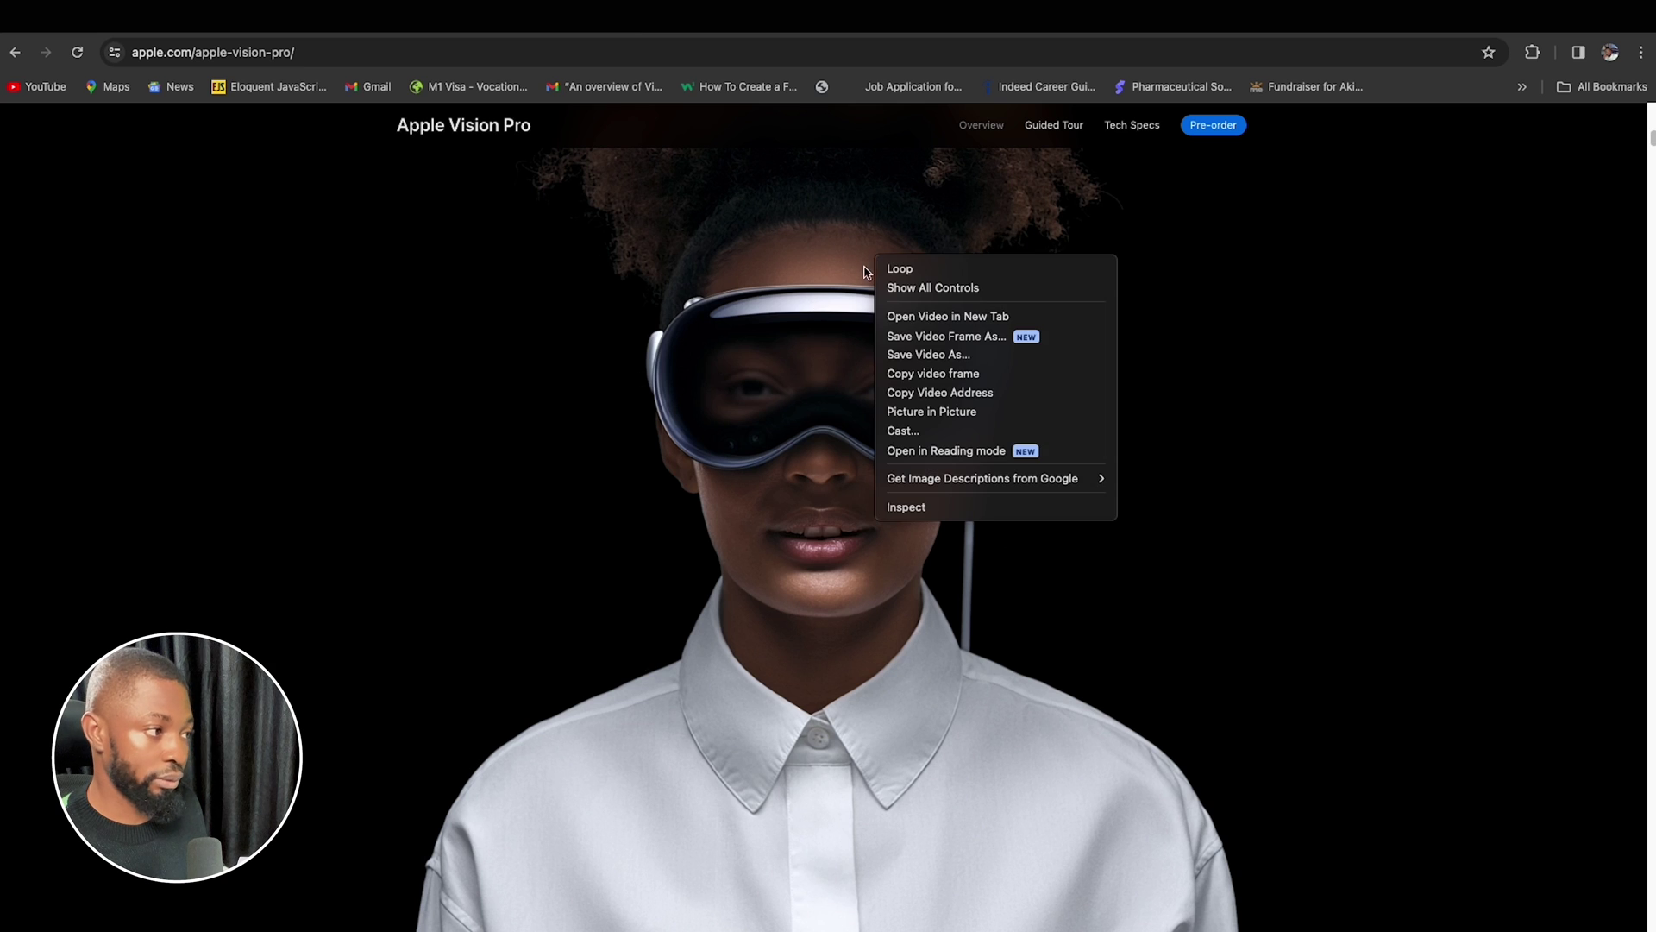
{"action": "right_click", "coordinate": [790, 279]}
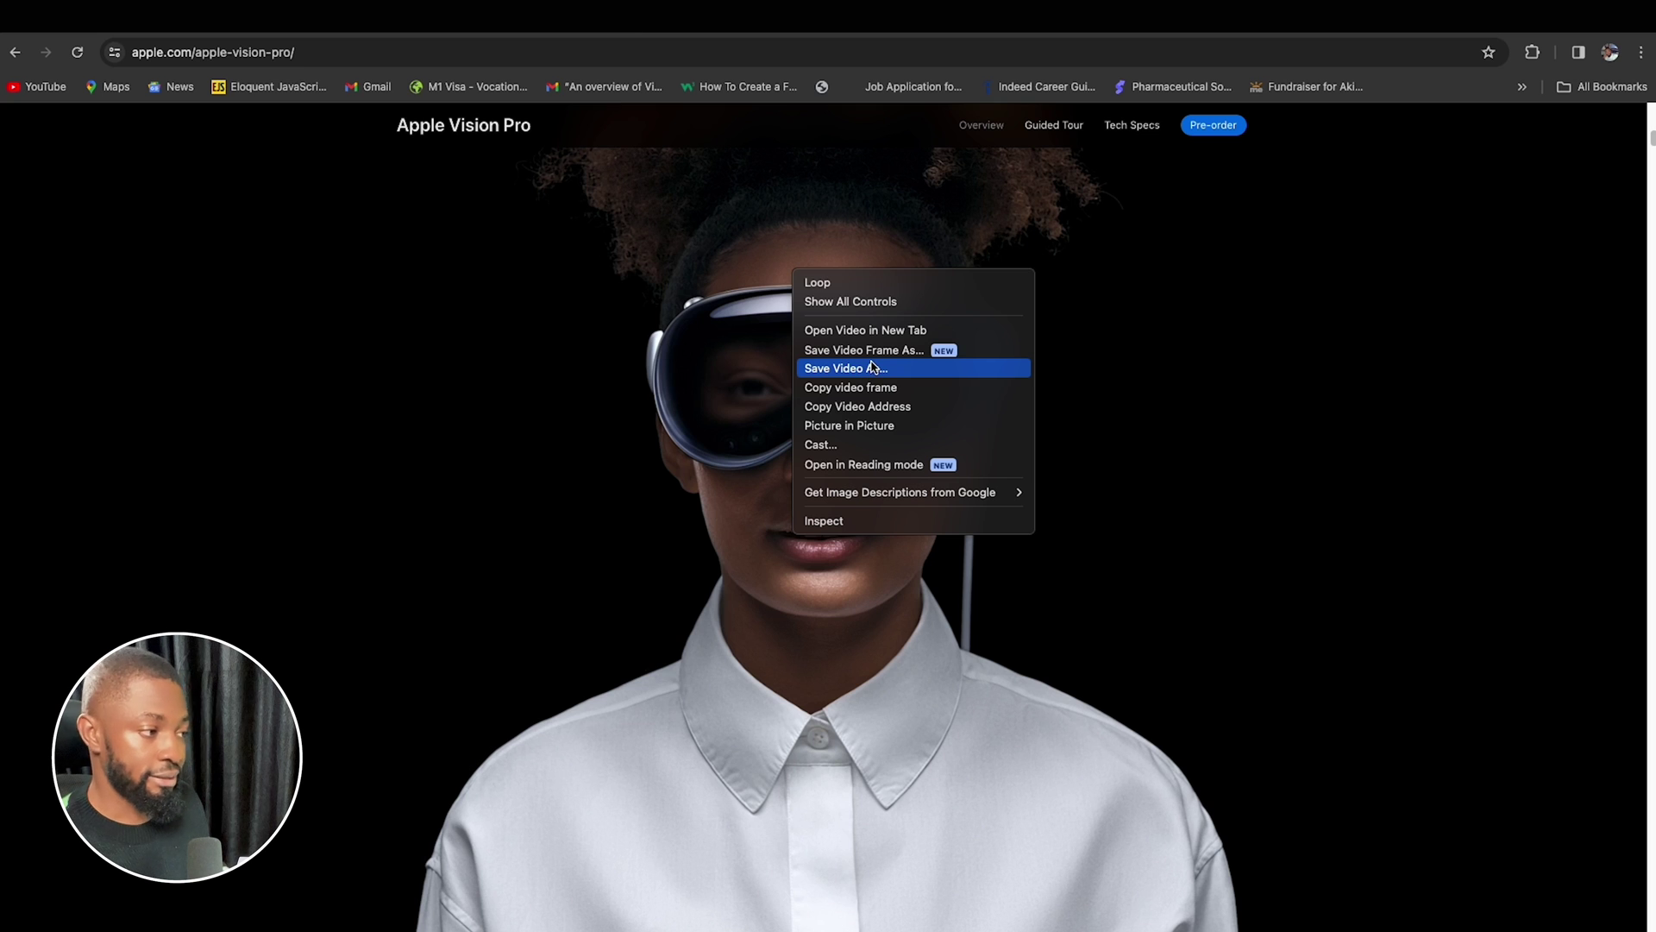
{"action": "left_click", "coordinate": [1234, 295]}
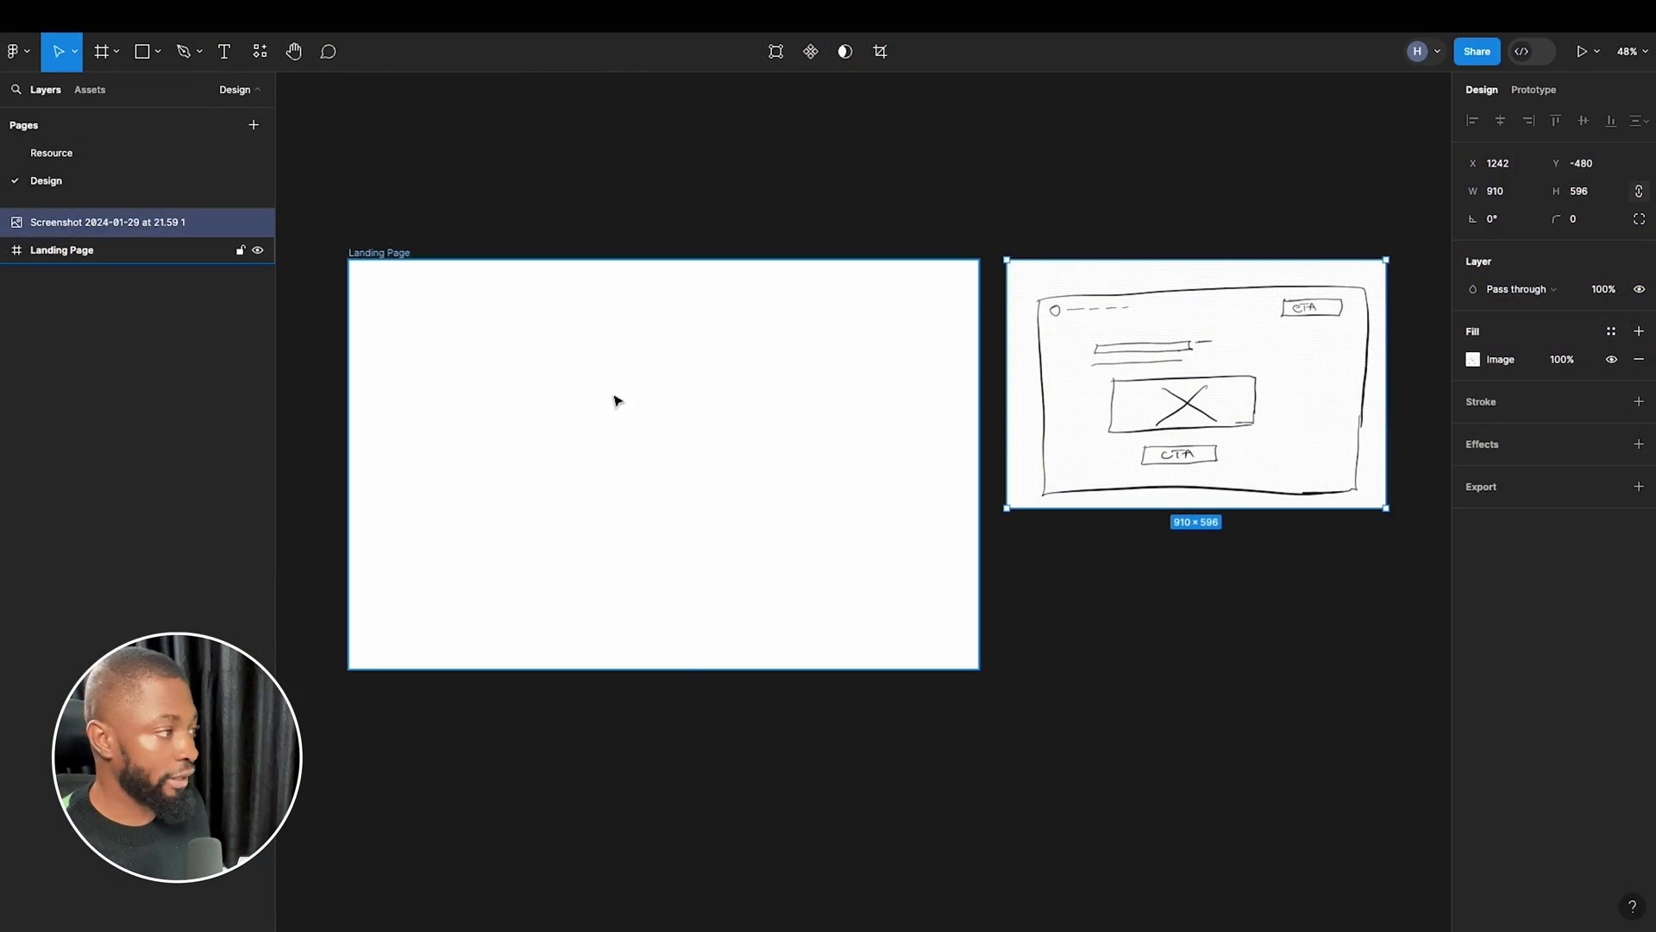
Back in Figma, duplicate the Landing Page frame and place the copy to its left at about X -2004, Y -480.
{"action": "left_click", "coordinate": [613, 399]}
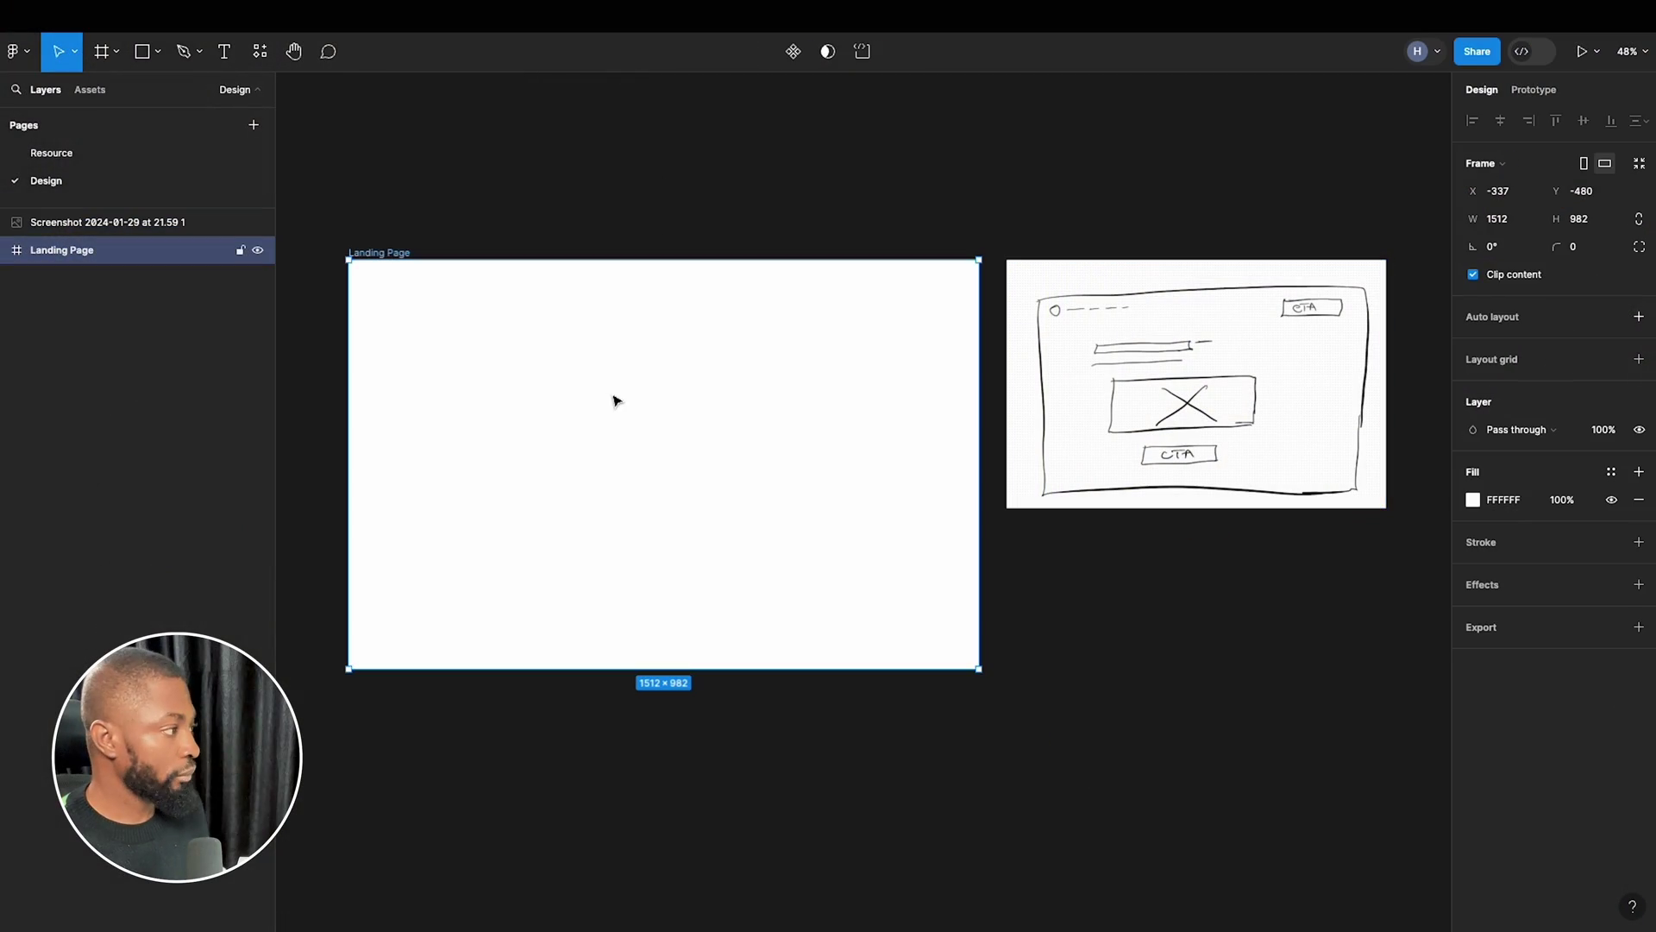
{"action": "scroll", "coordinate": [825, 388], "scroll_direction": "down", "scroll_amount": 3}
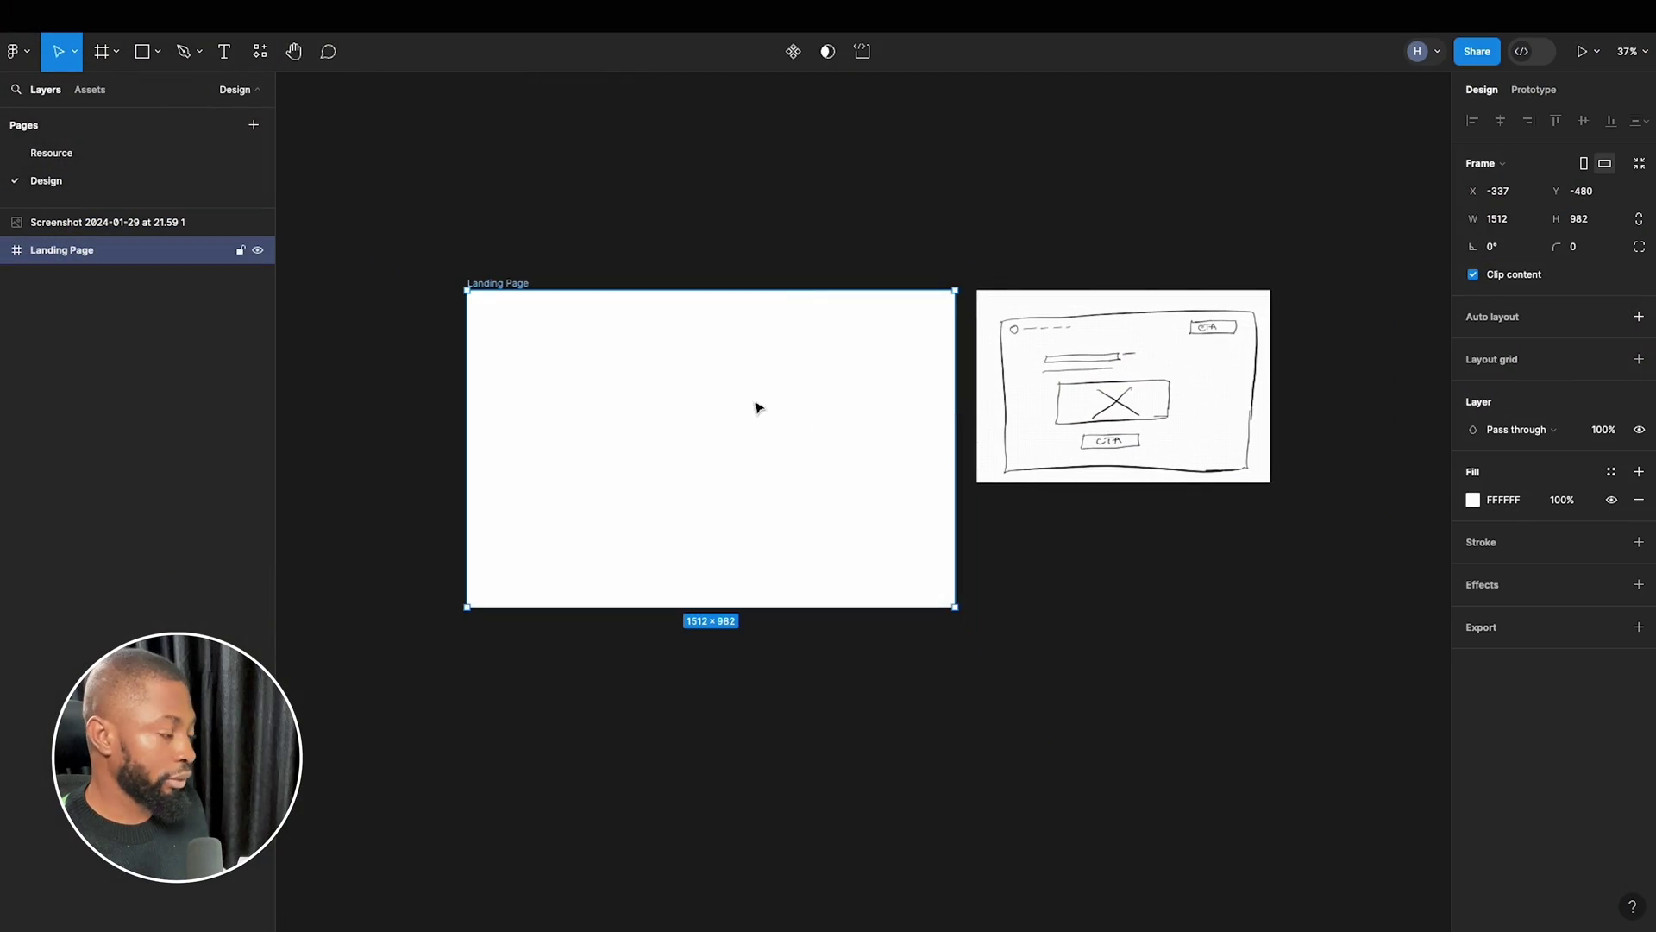
{"action": "scroll", "coordinate": [818, 427], "scroll_direction": "down", "scroll_amount": 3}
{"action": "key", "text": "super+d"}
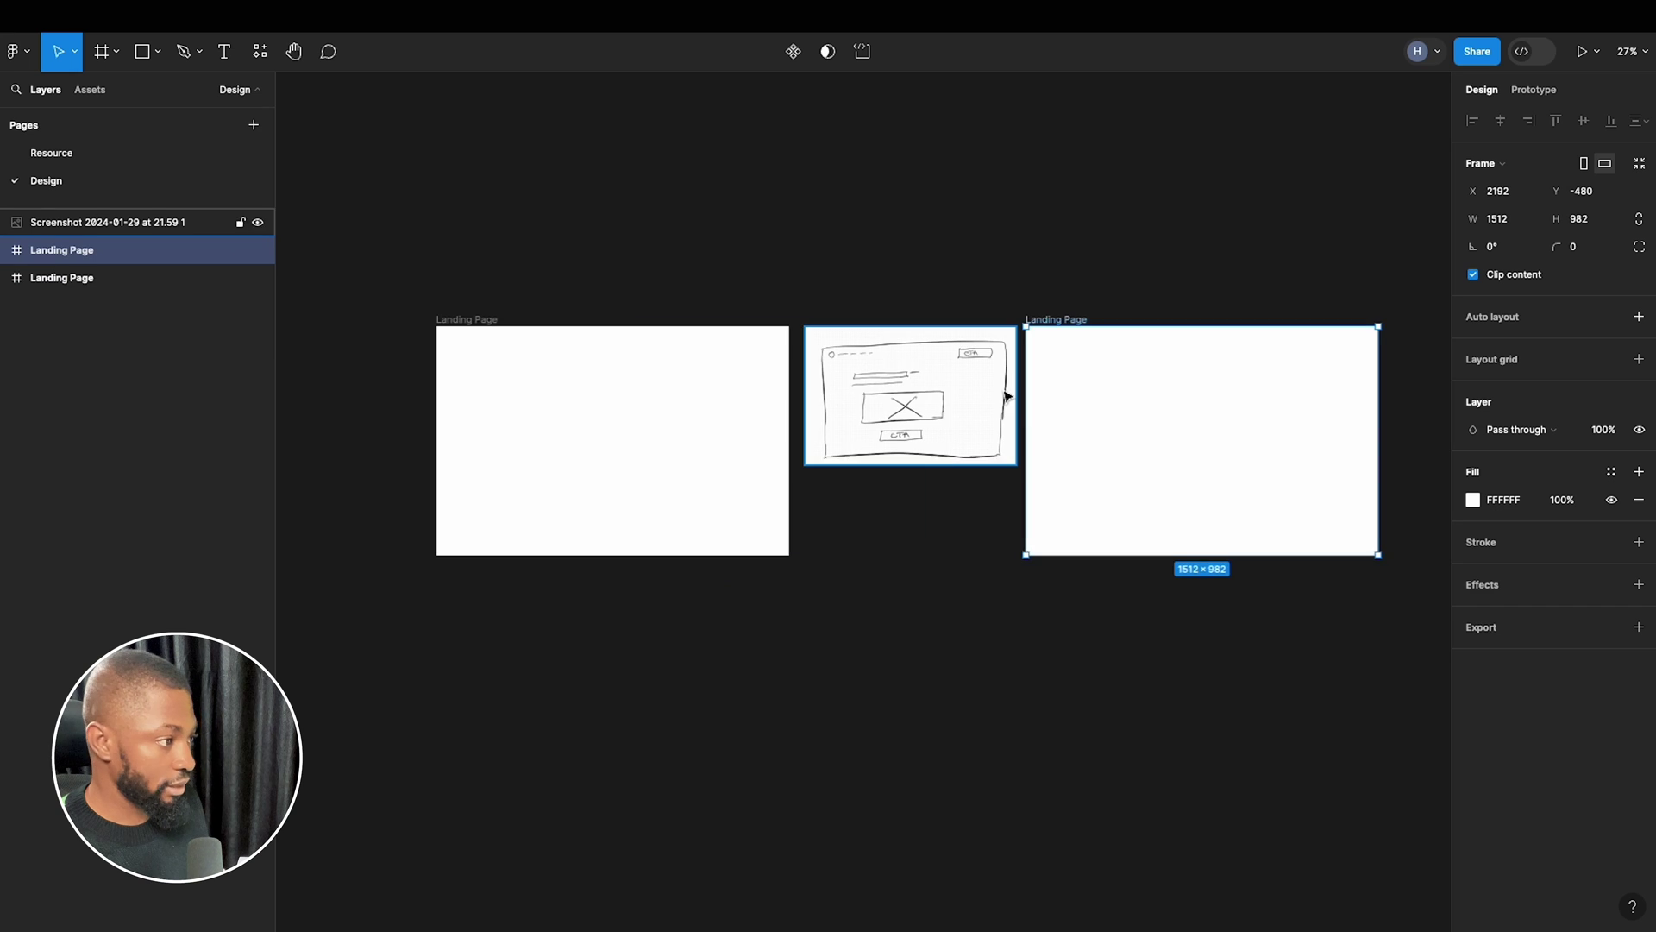
{"action": "mouse_move", "coordinate": [1168, 384]}
{"action": "left_mouse_down"}
{"action": "mouse_move", "coordinate": [392, 547]}
{"action": "mouse_move", "coordinate": [226, 313]}
{"action": "mouse_move", "coordinate": [396, 377]}
{"action": "mouse_move", "coordinate": [380, 384]}
{"action": "left_mouse_up"}
{"action": "scroll", "coordinate": [436, 448], "scroll_direction": "left", "scroll_amount": 5}
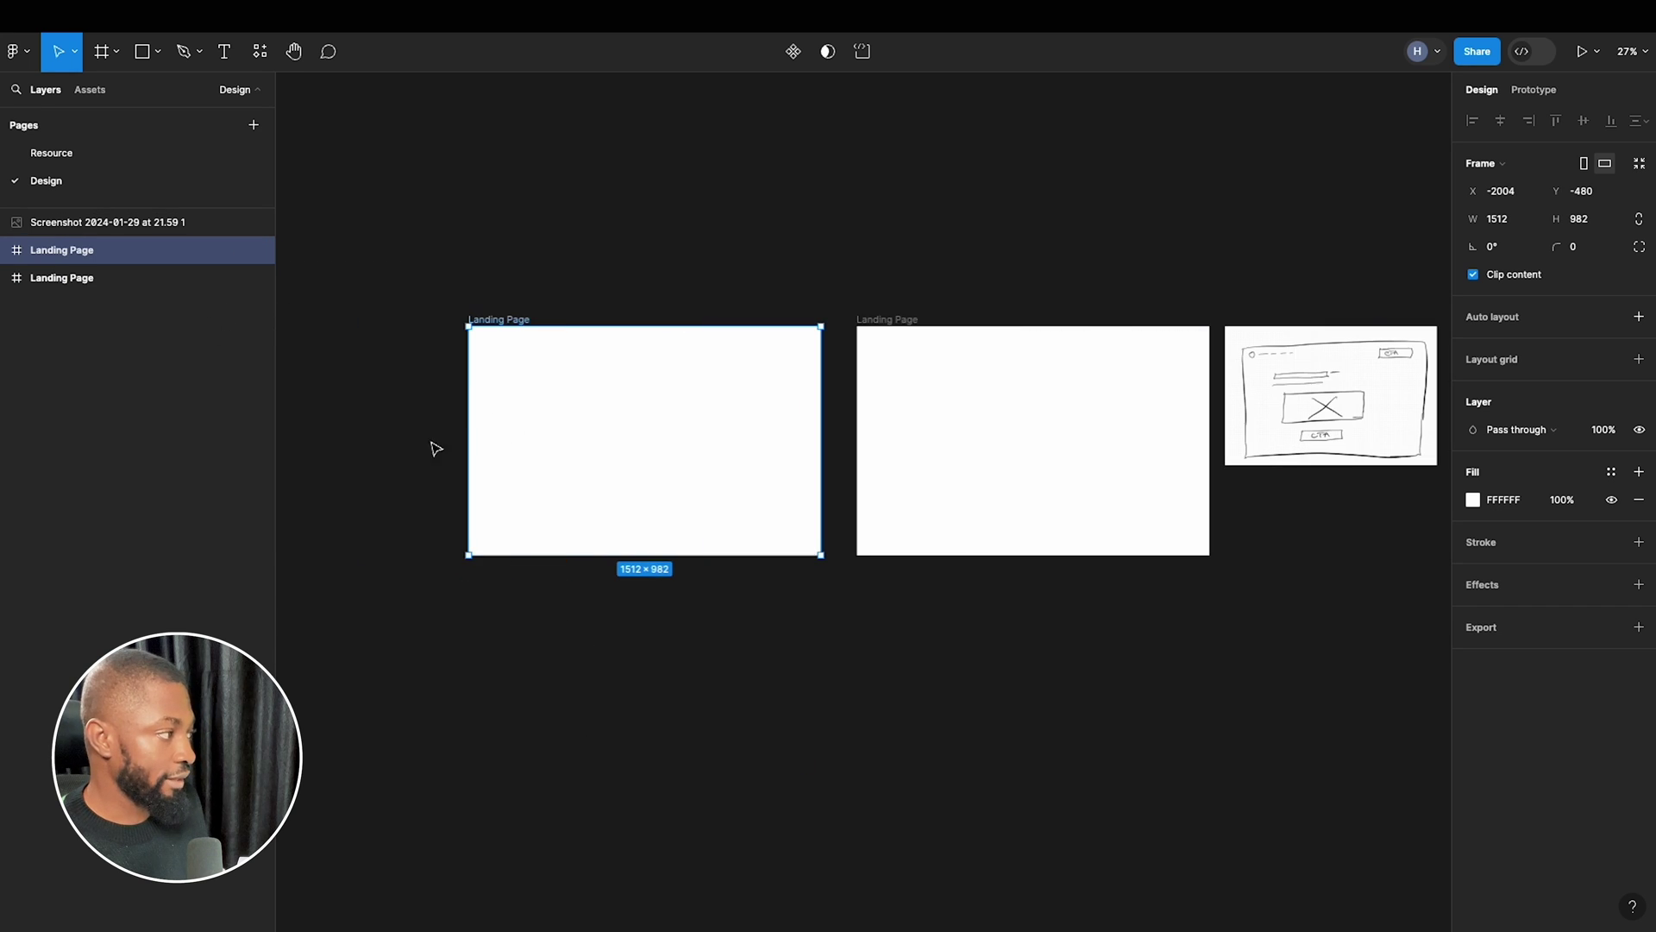
Rename the duplicated frame as Components.
{"action": "double_click", "coordinate": [127, 251]}
{"action": "type", "text": "Component"}
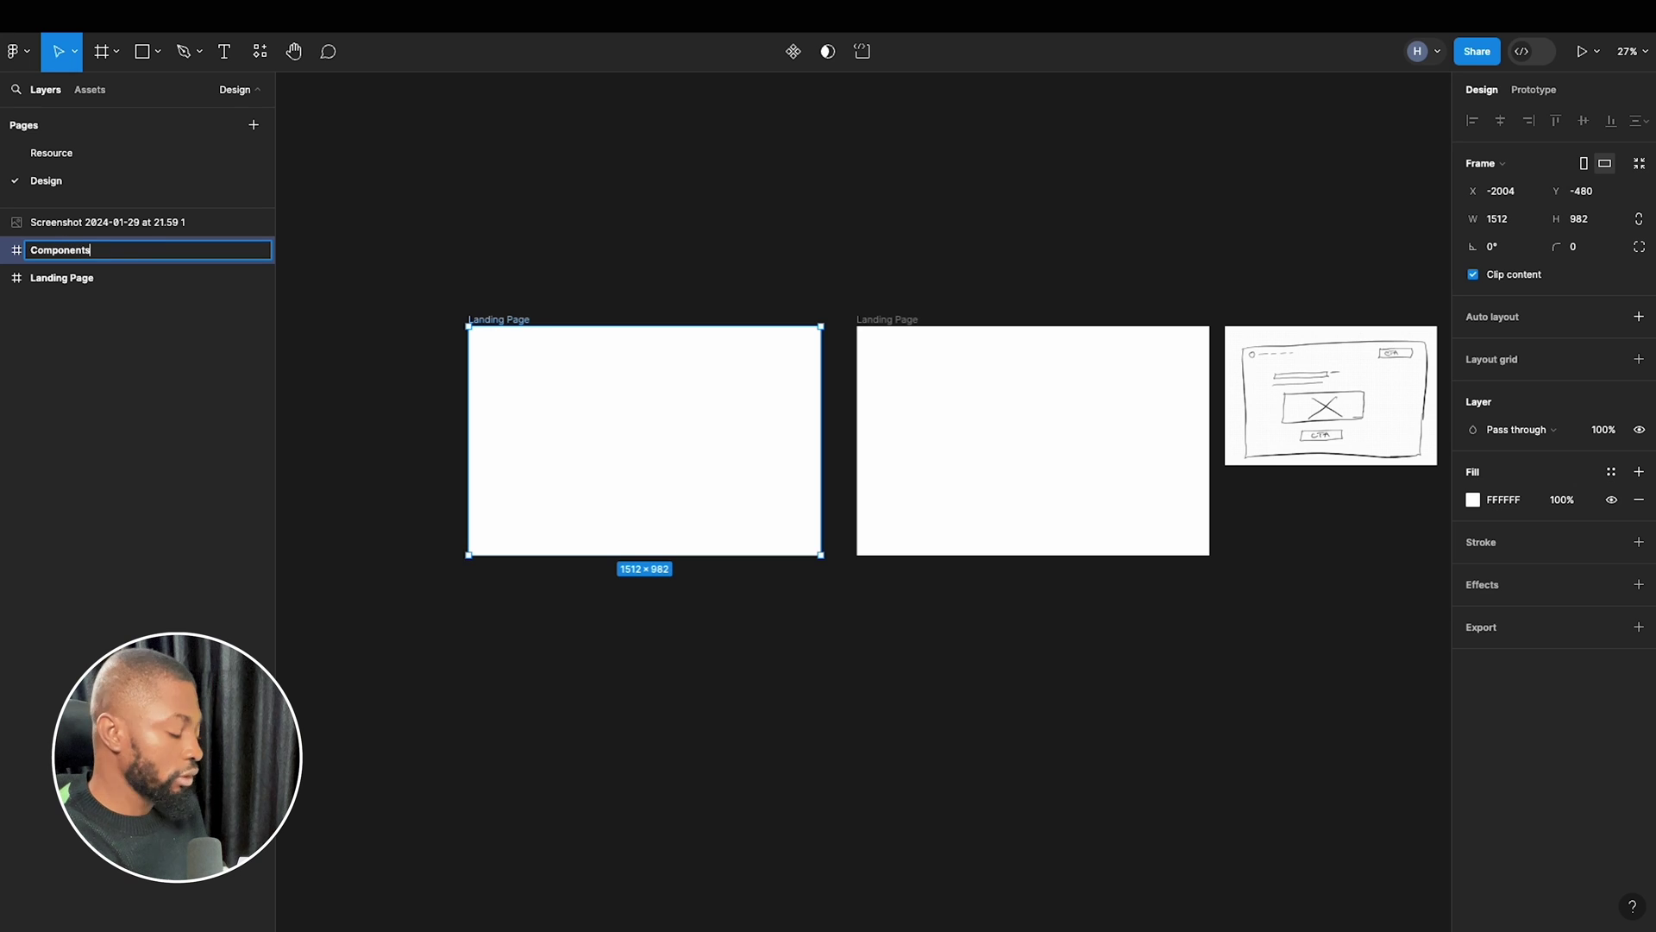
{"action": "type", "text": "s"}
{"action": "key", "text": "Return"}
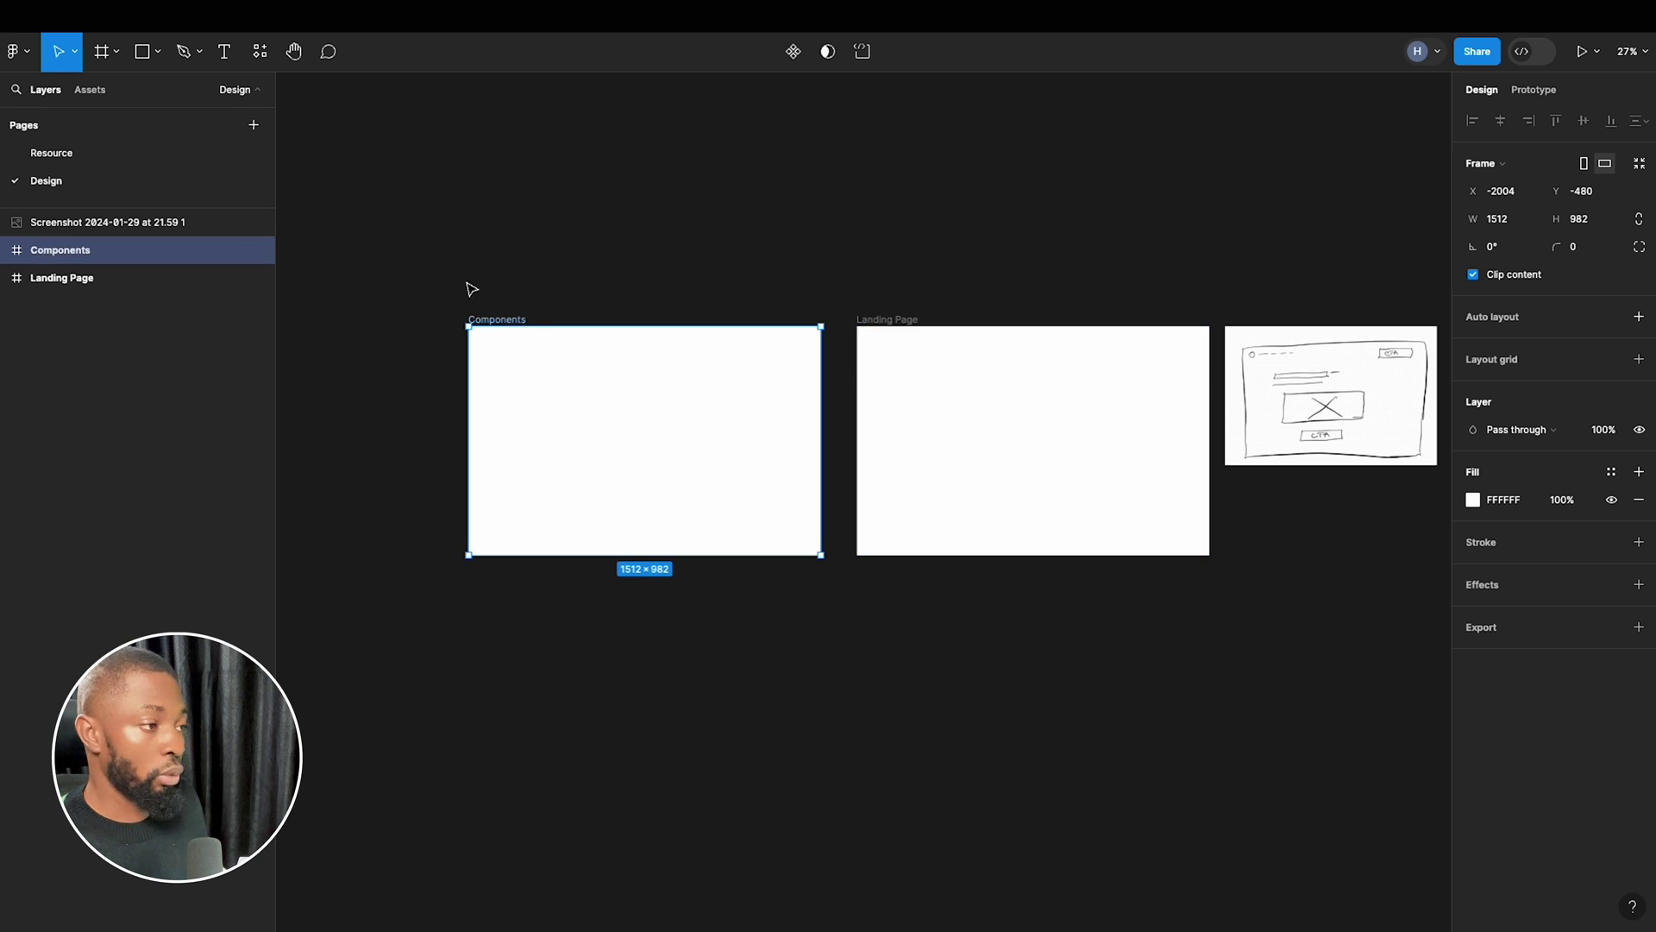
Copy the ABC text from the Resource page into the upper-left area of the Components frame on the Design page.
{"action": "left_click", "coordinate": [1042, 414]}
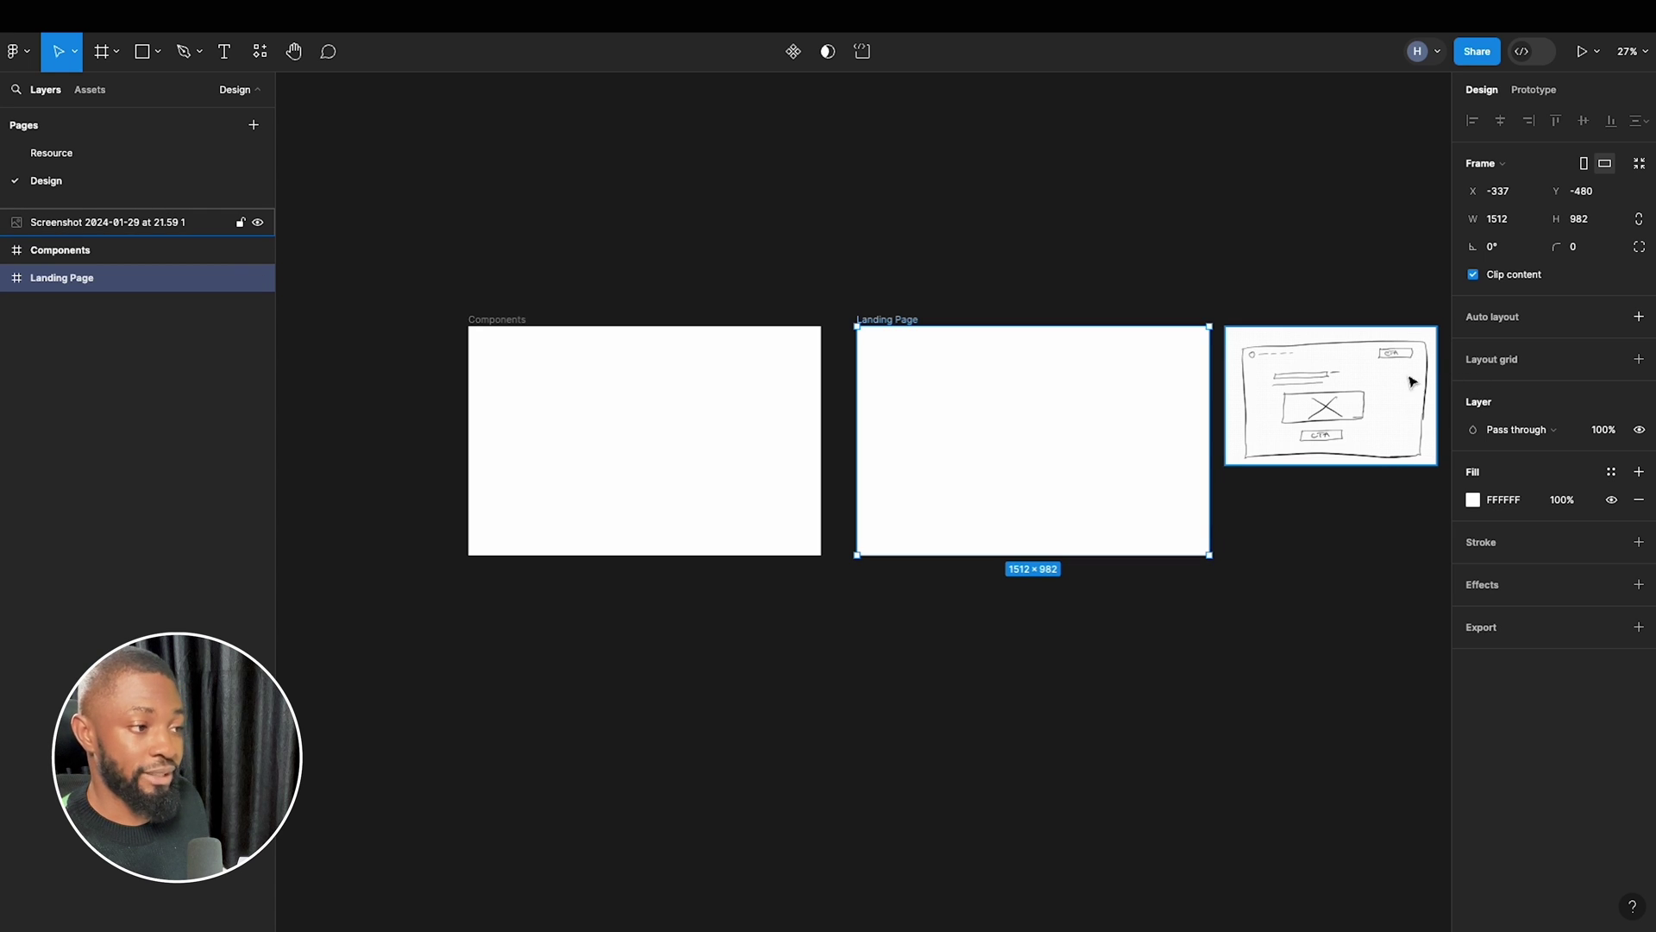
{"action": "scroll", "coordinate": [1263, 444], "scroll_direction": "right", "scroll_amount": 5}
{"action": "scroll", "coordinate": [1256, 375], "scroll_direction": "up", "scroll_amount": 5}
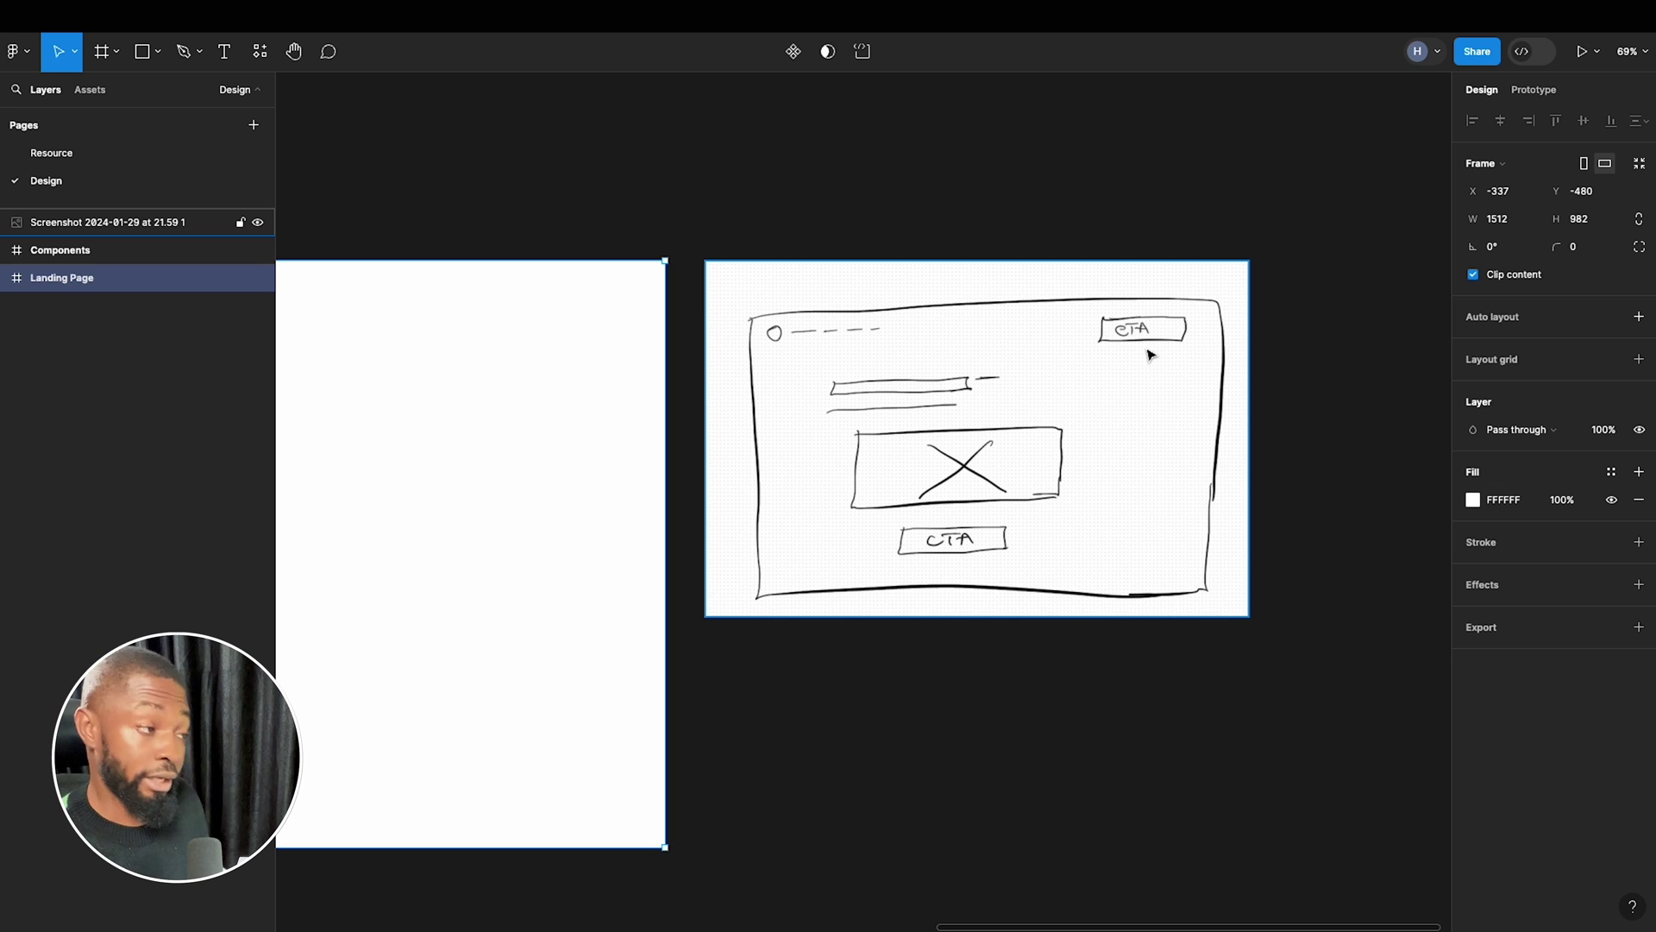
{"action": "scroll", "coordinate": [1150, 355], "scroll_direction": "left", "scroll_amount": 10}
{"action": "scroll", "coordinate": [1147, 352], "scroll_direction": "left", "scroll_amount": 15}
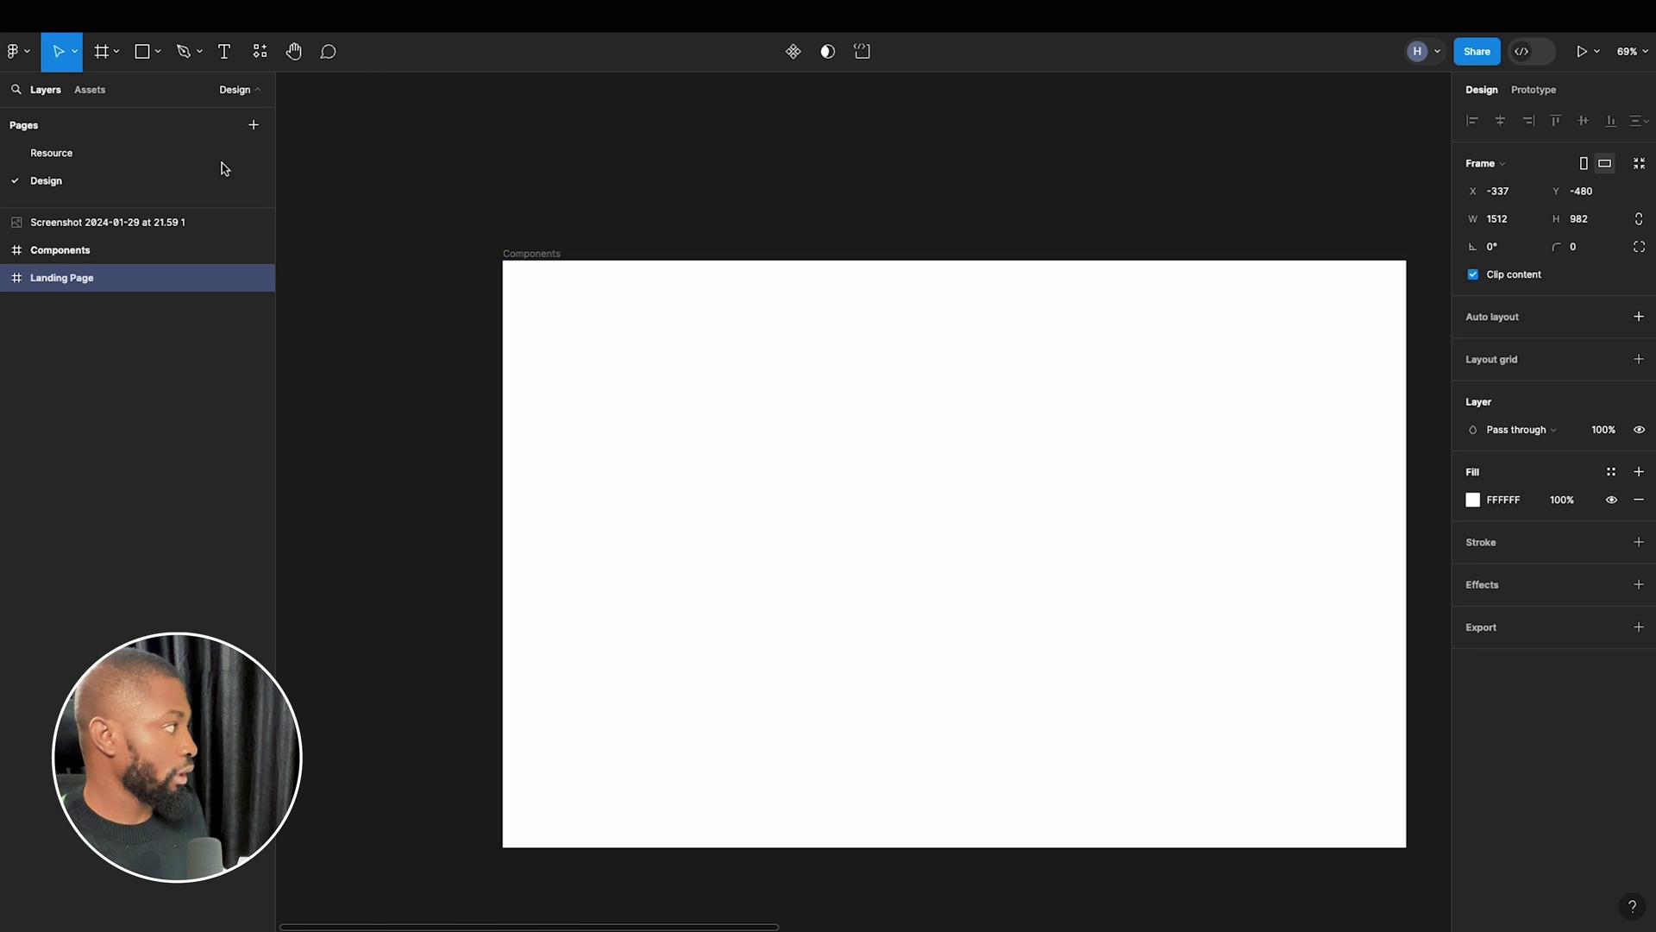
{"action": "left_click", "coordinate": [151, 153]}
{"action": "left_click", "coordinate": [935, 674]}
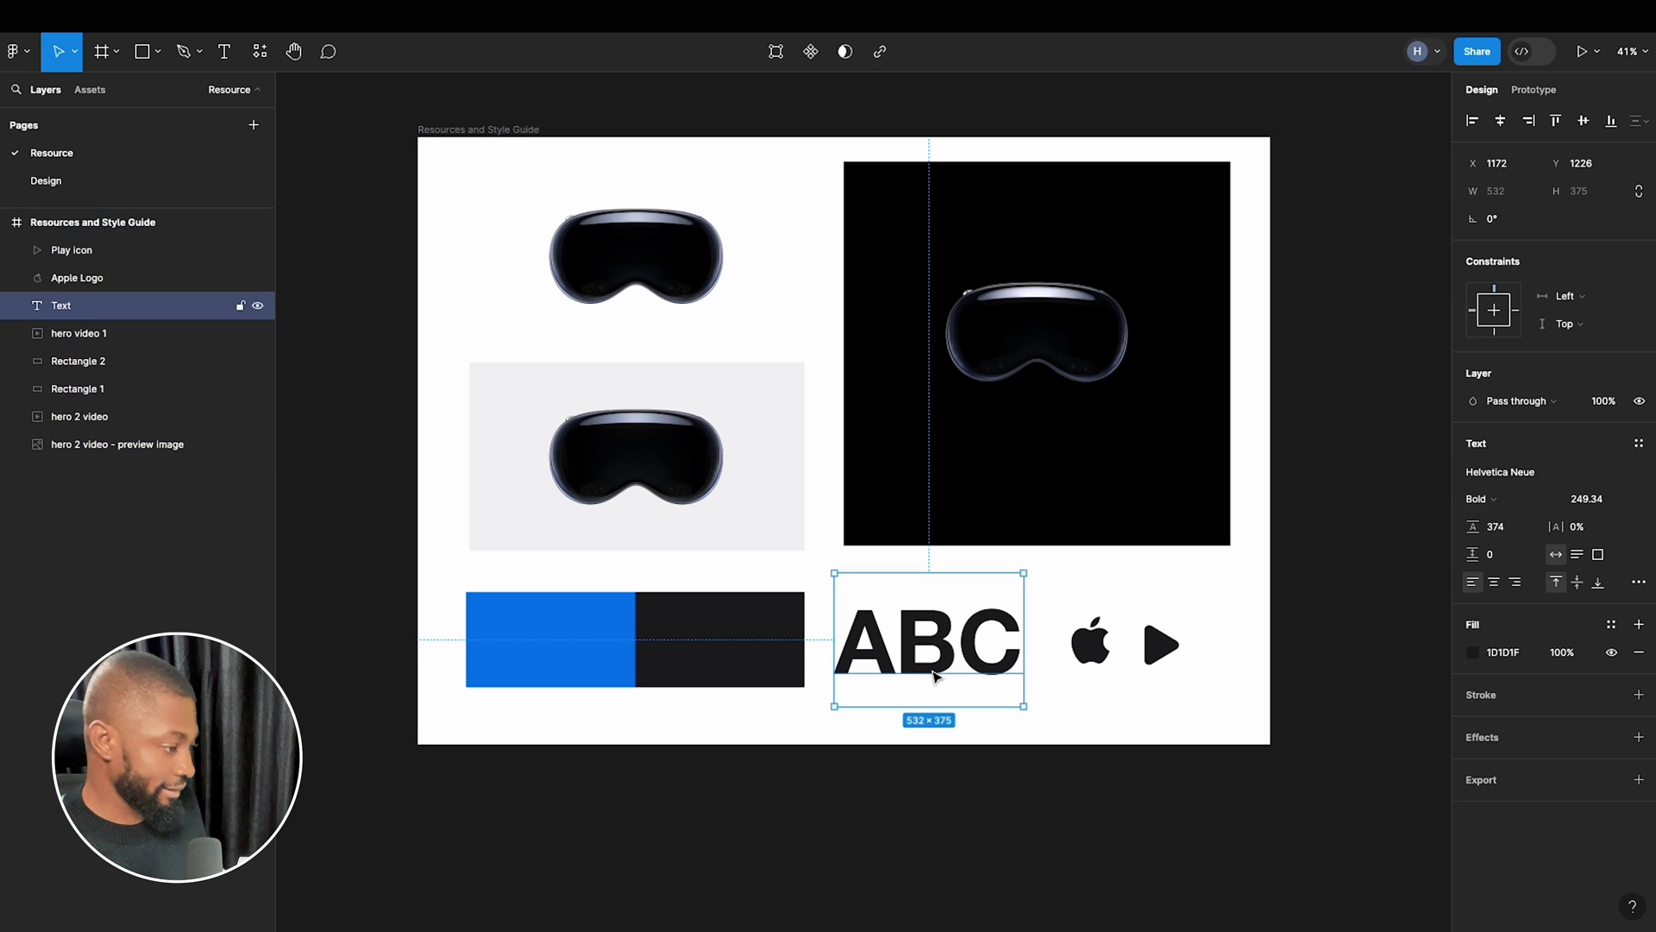
{"action": "left_click", "coordinate": [176, 186]}
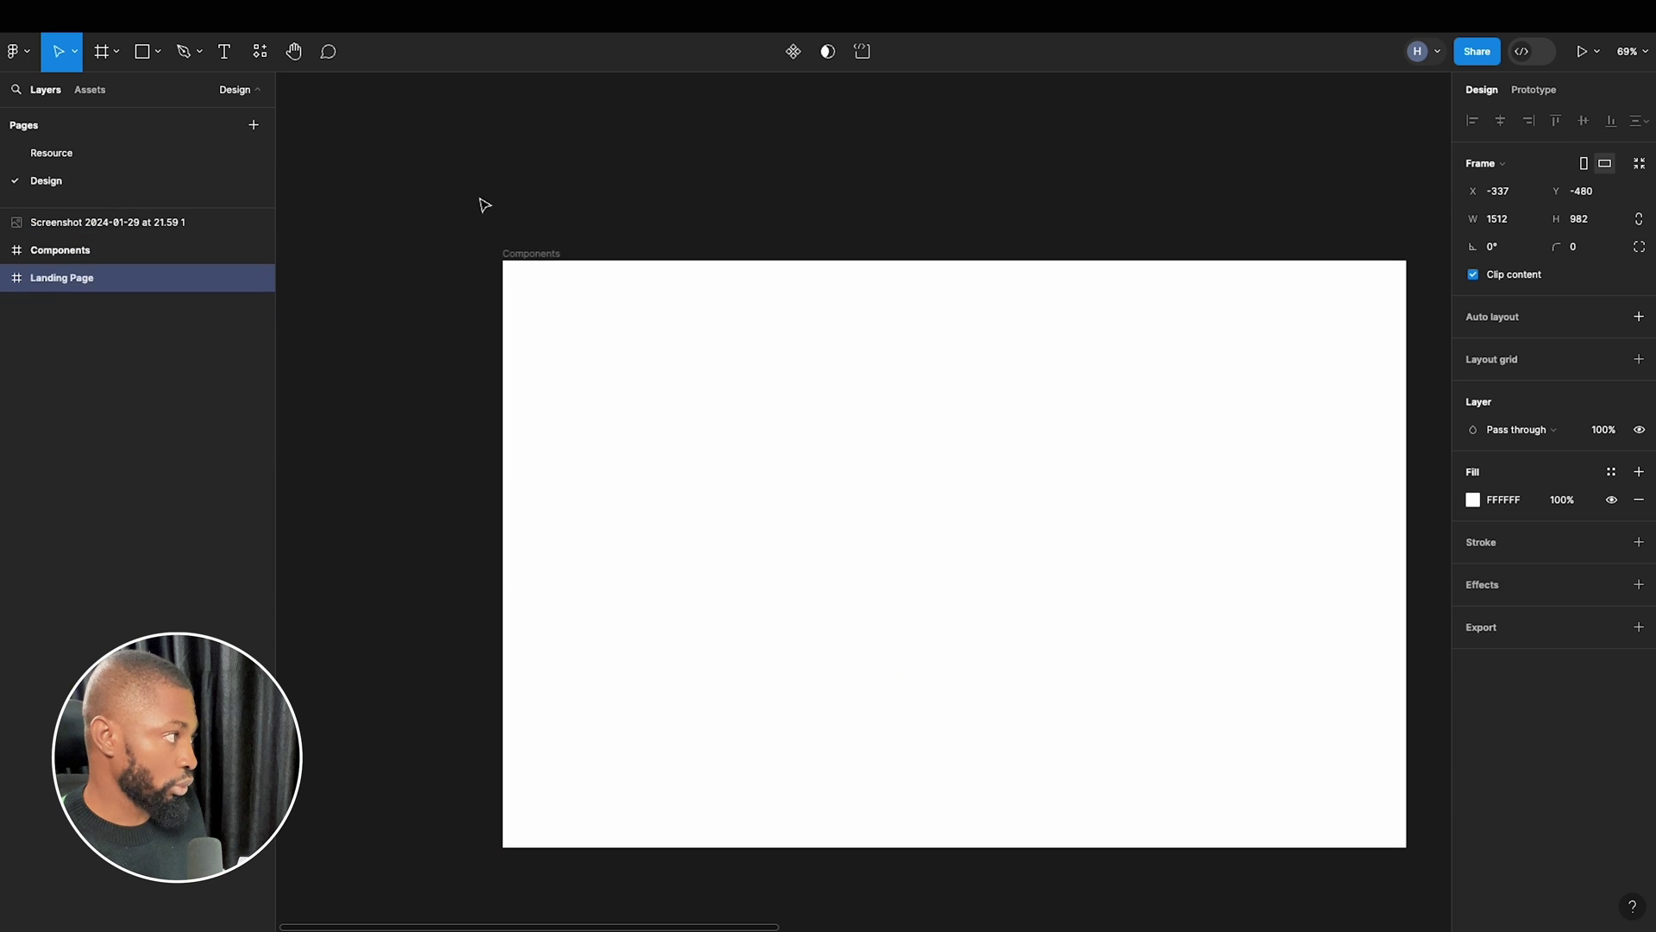
{"action": "left_click", "coordinate": [556, 270]}
{"action": "key", "text": "ctrl+v"}
{"action": "left_click_drag", "start_coordinate": [1274, 539], "coordinate": [687, 446]}
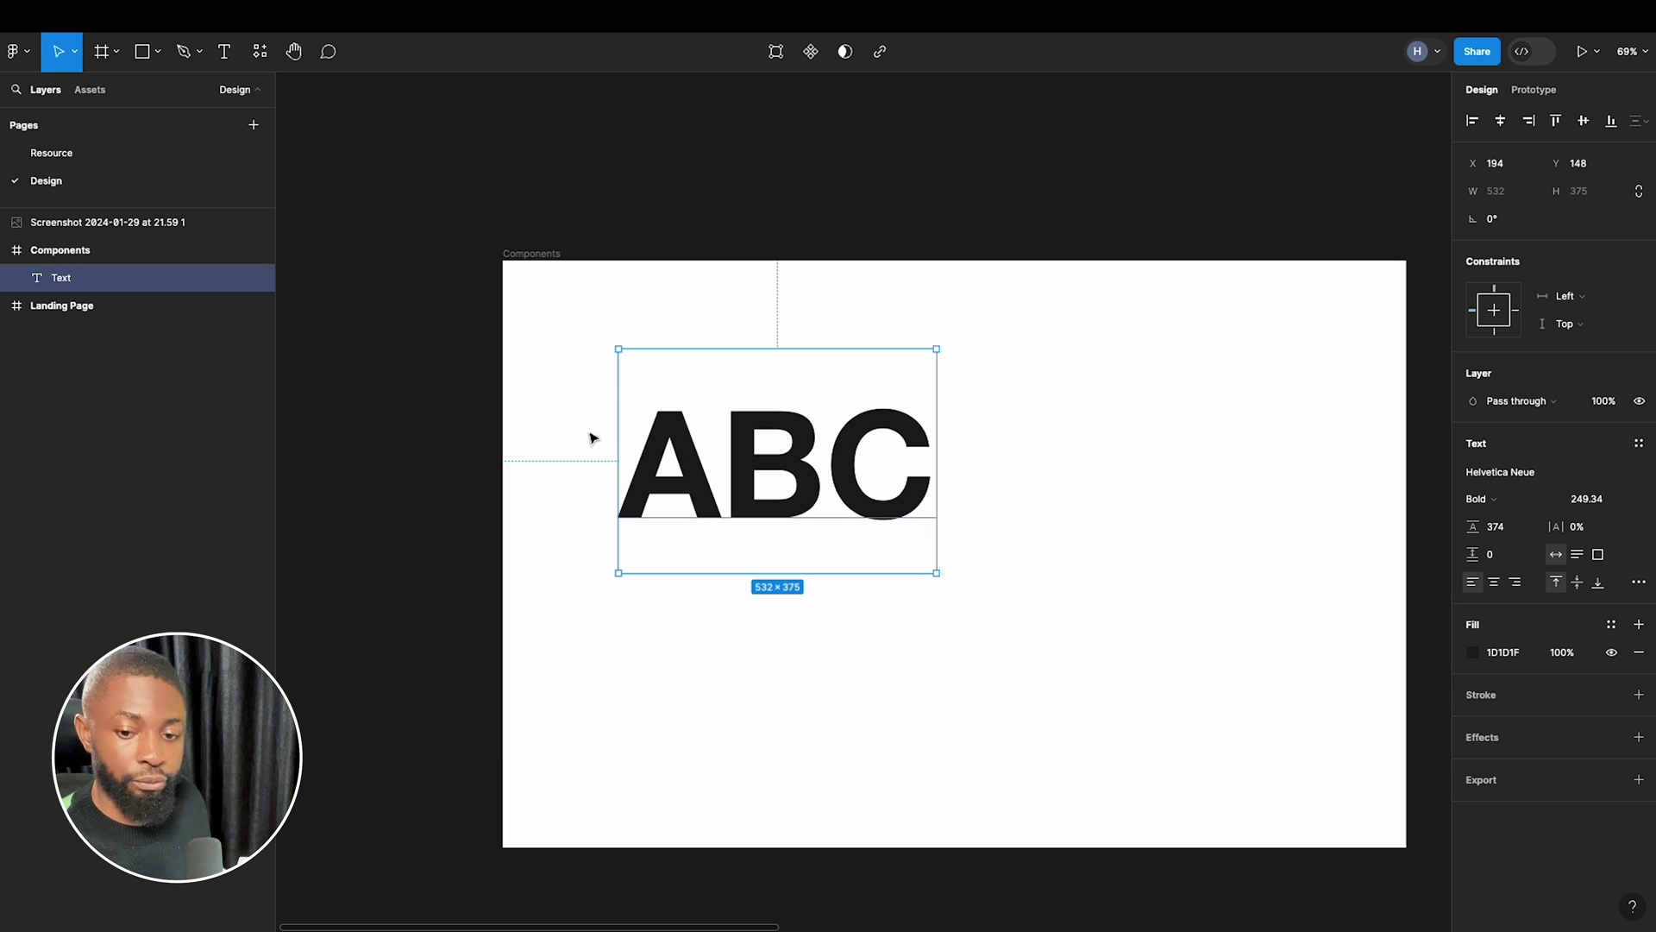
Set the ABC text in the Components frame to font size 20, line height 28 and Regular weight.
{"action": "left_click", "coordinate": [1613, 505]}
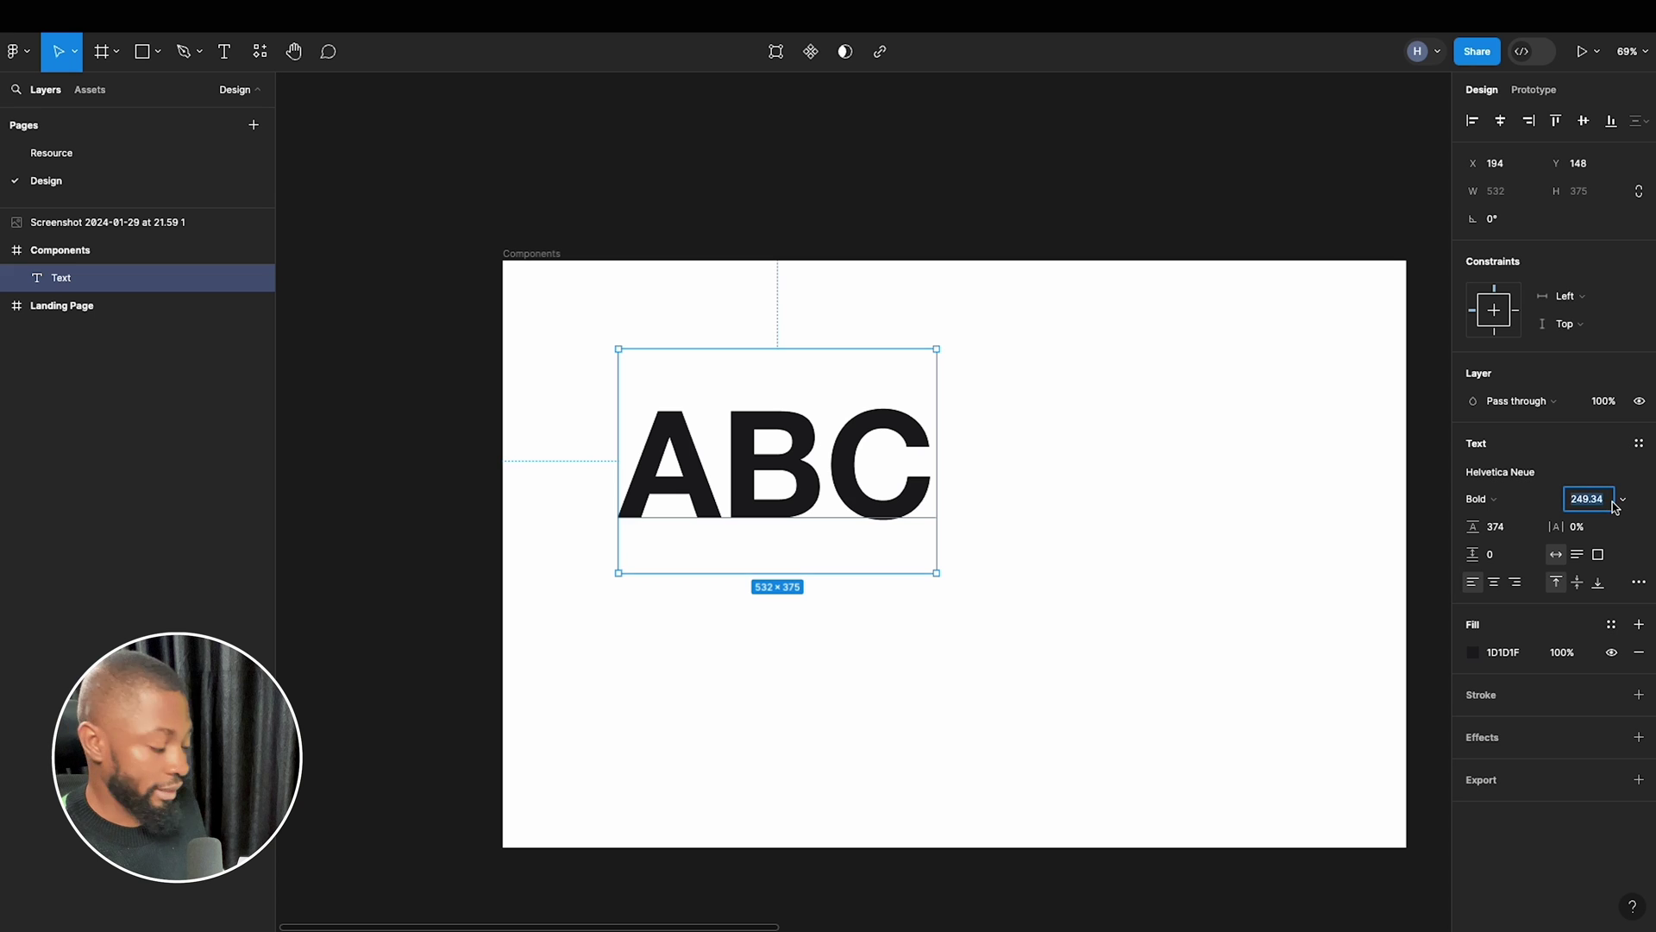
{"action": "type", "text": "20"}
{"action": "key", "text": "Return"}
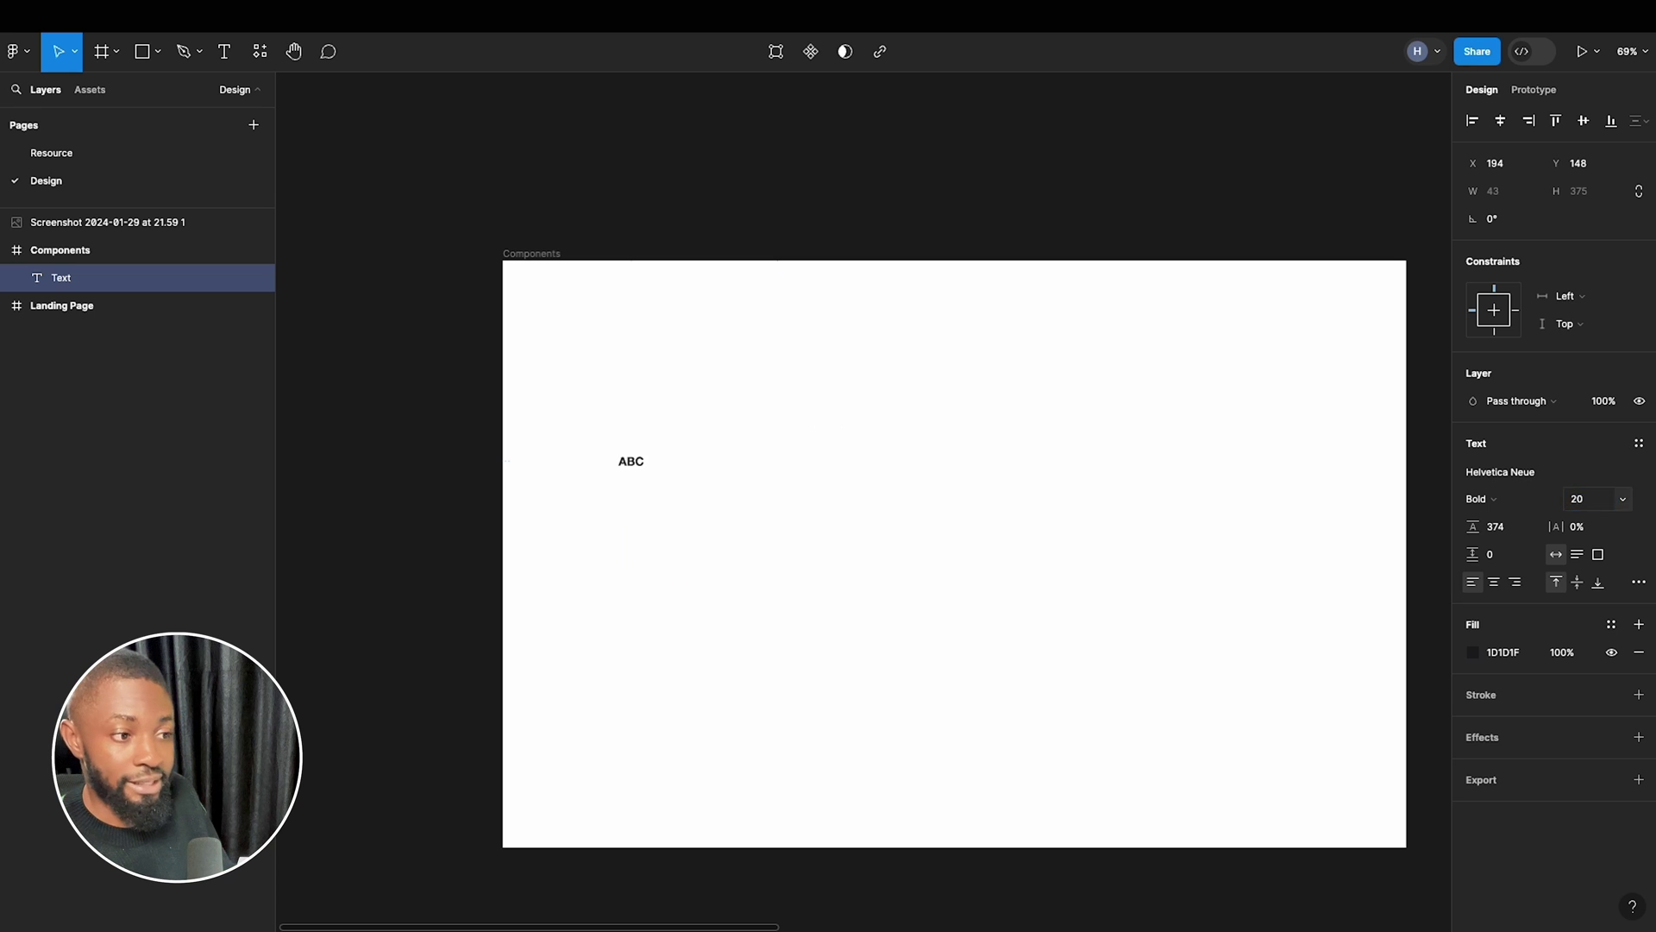
{"action": "left_click", "coordinate": [1518, 528]}
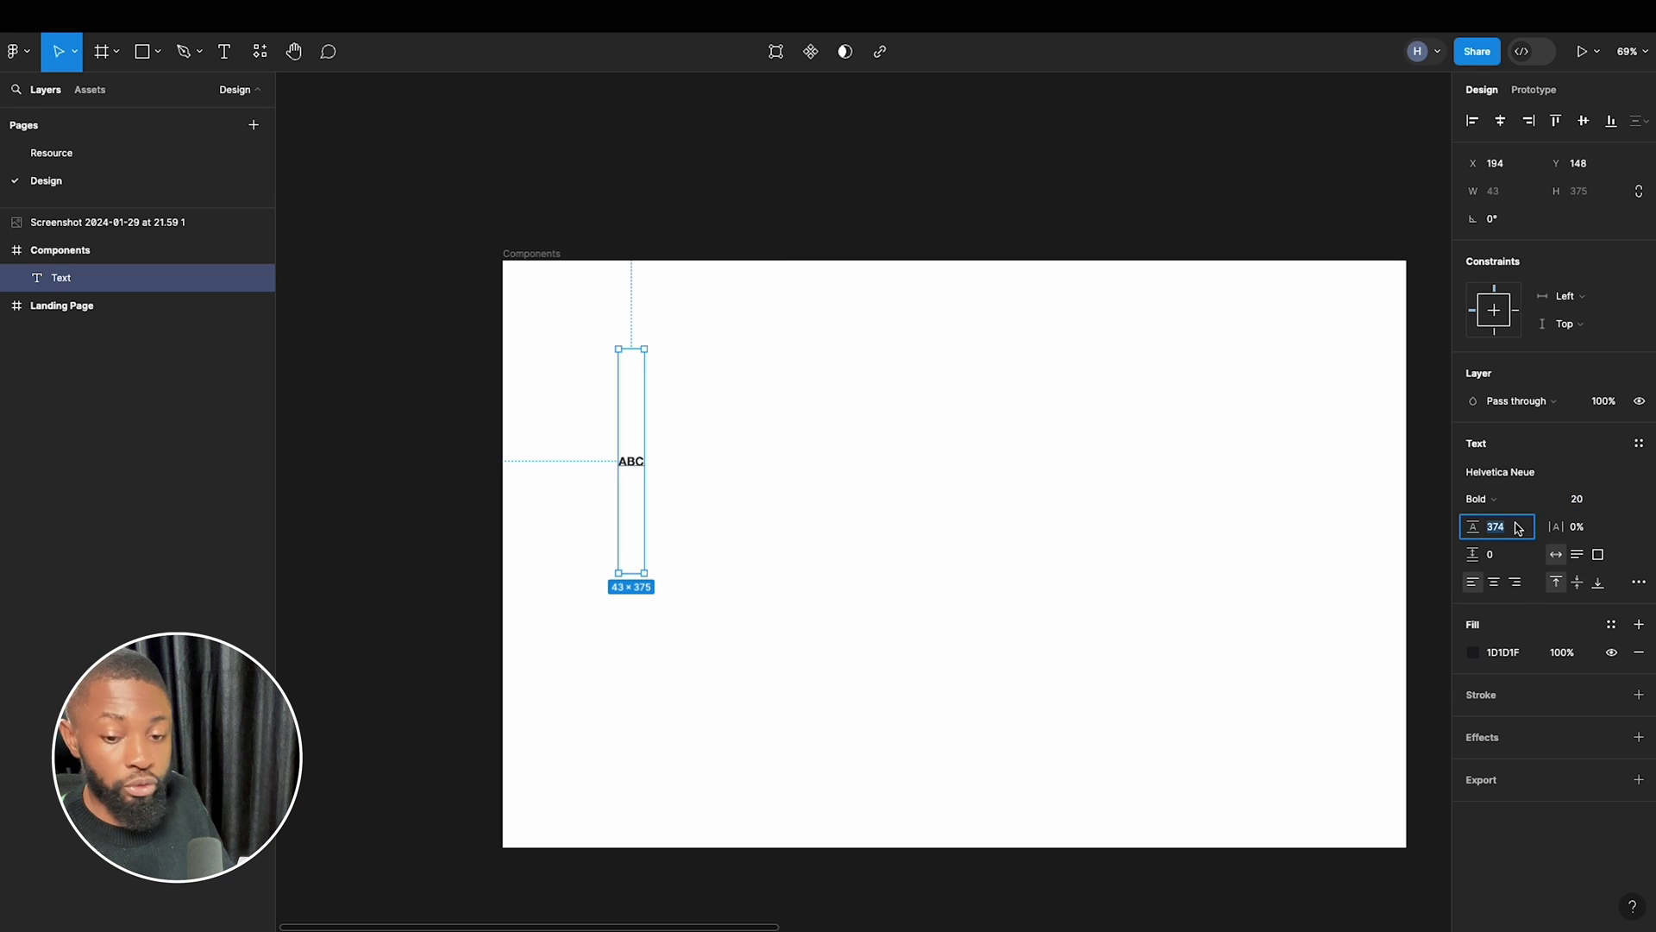
{"action": "type", "text": "2"}
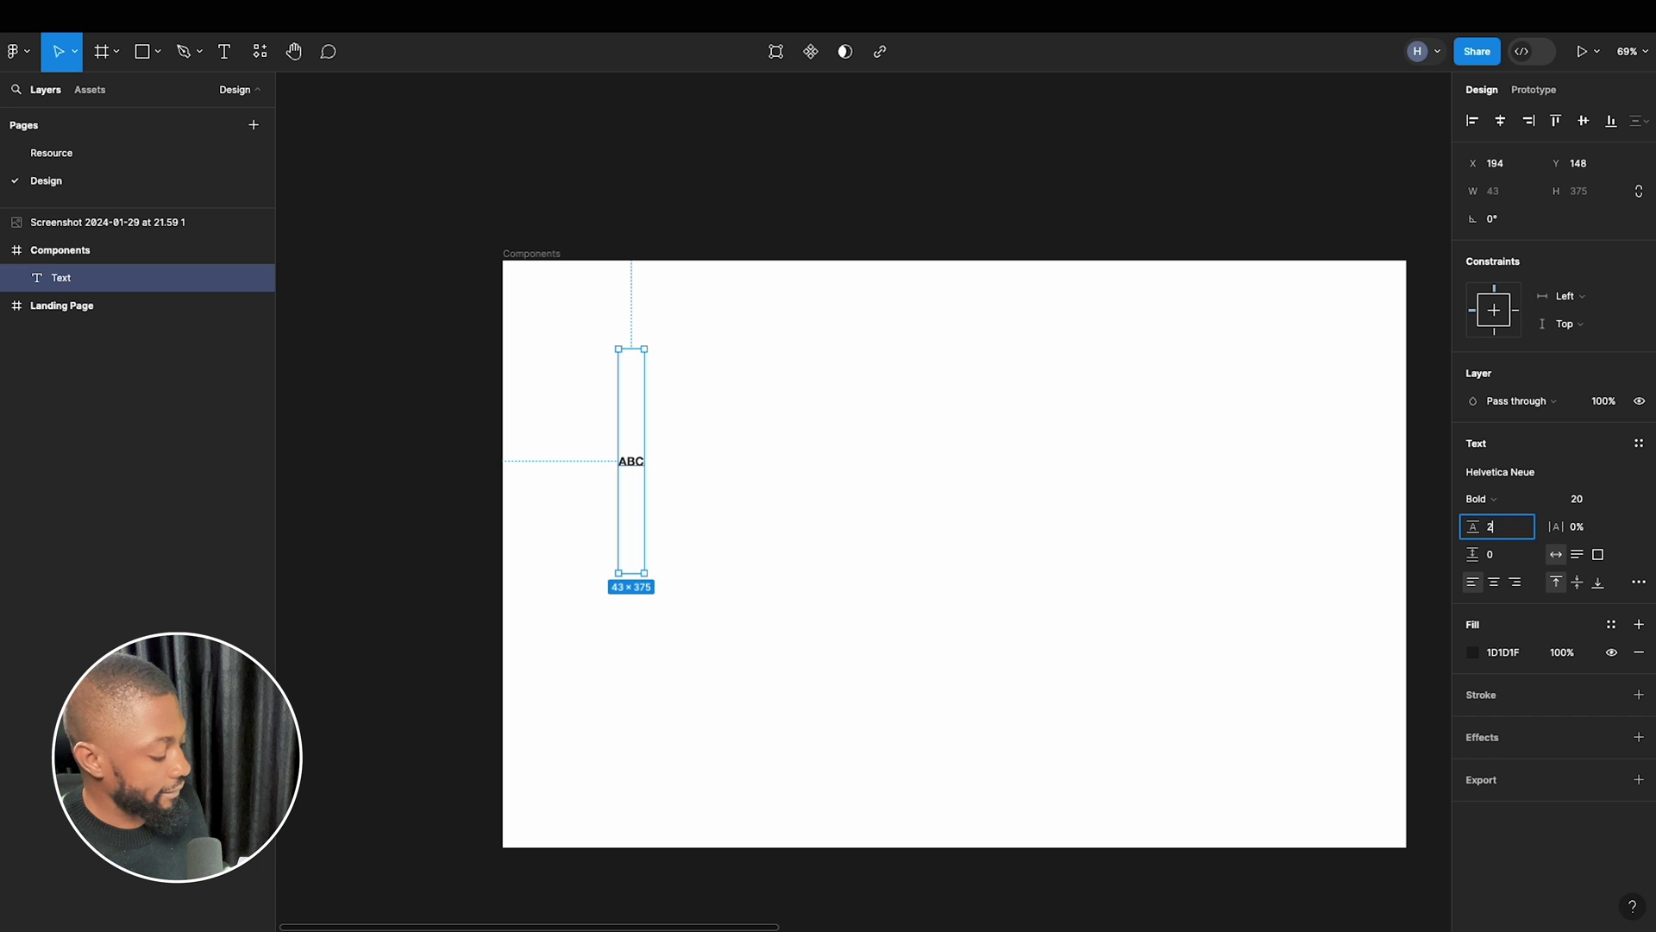
{"action": "type", "text": "8"}
{"action": "key", "text": "Return"}
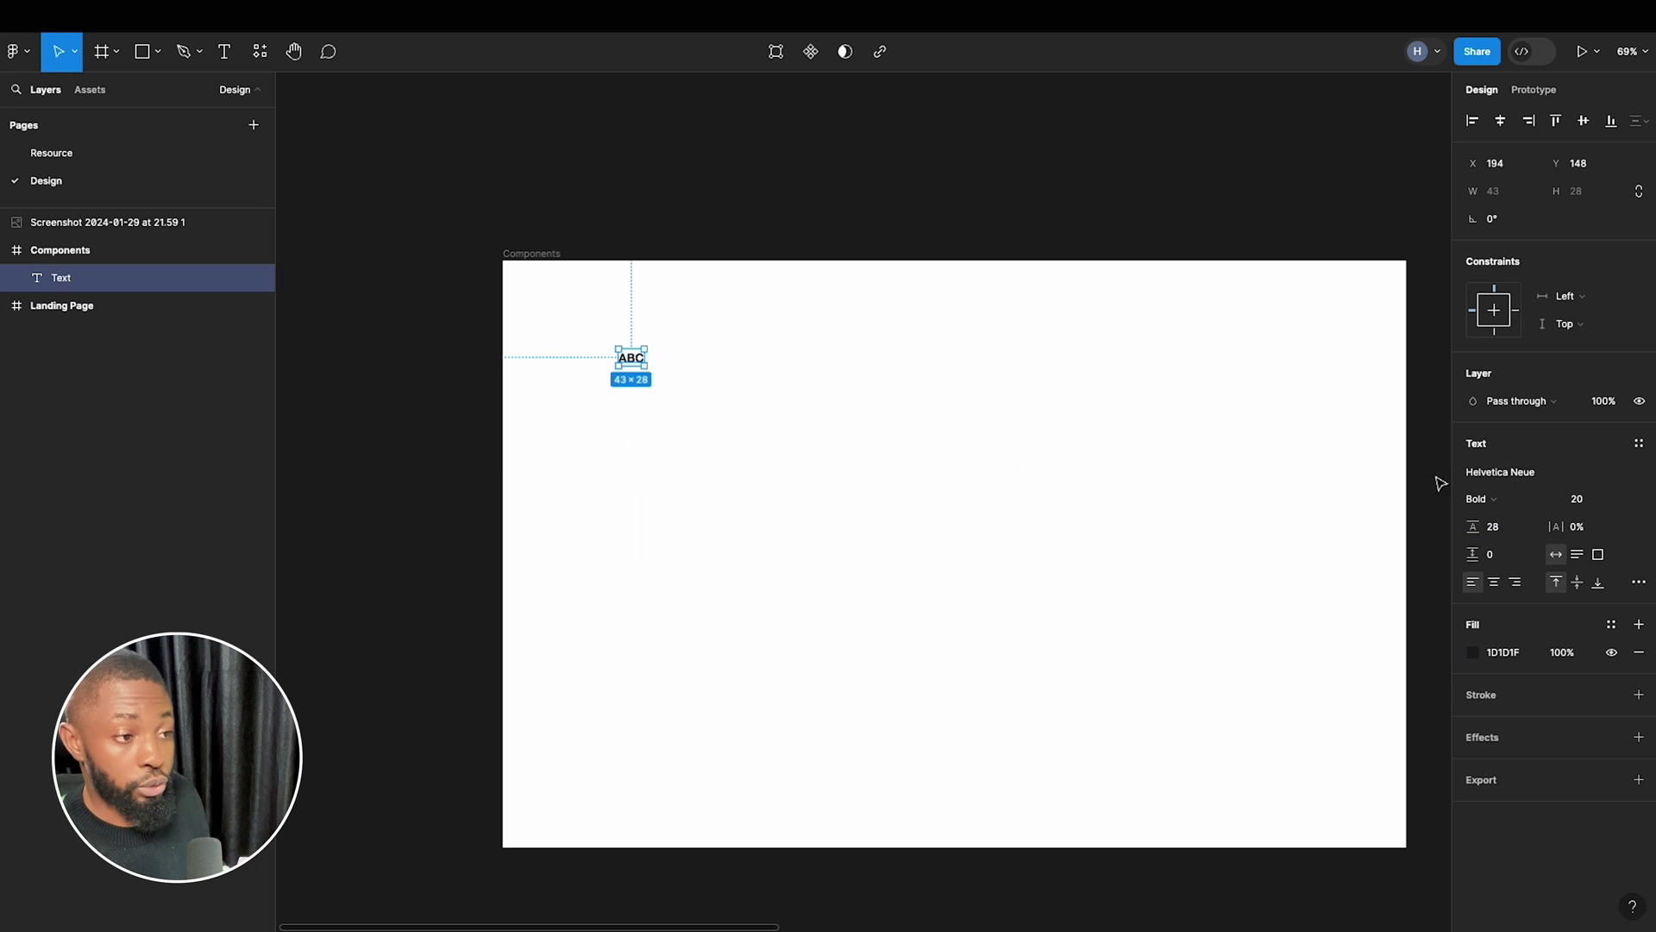
{"action": "left_click", "coordinate": [1510, 504]}
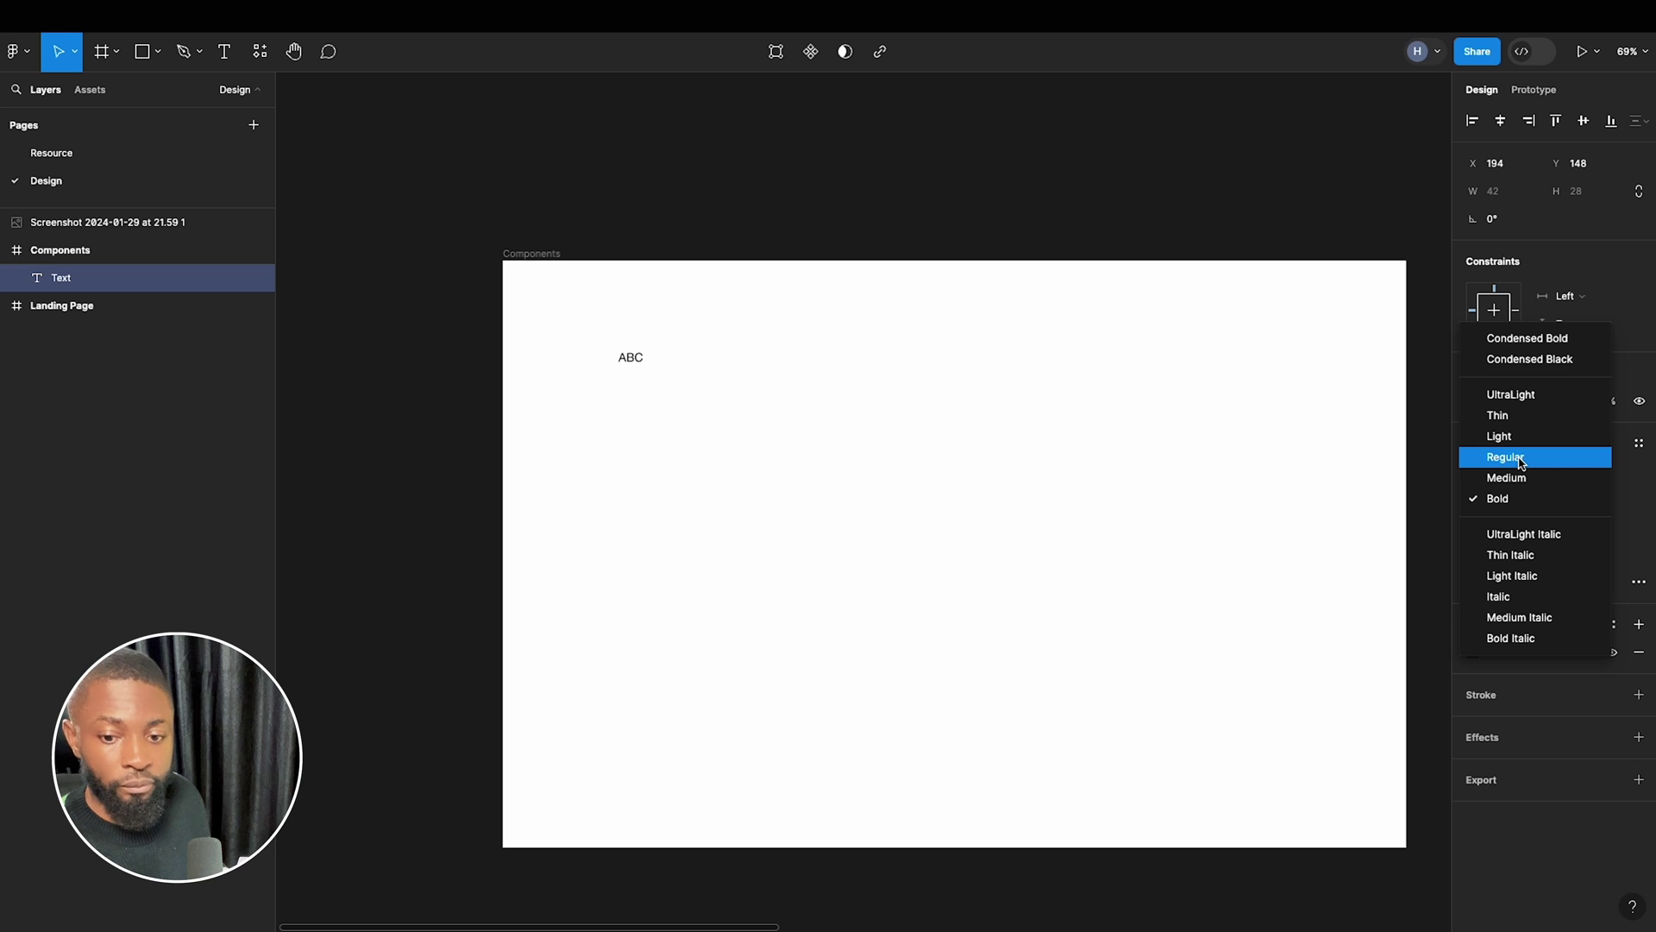
{"action": "left_click", "coordinate": [1522, 464]}
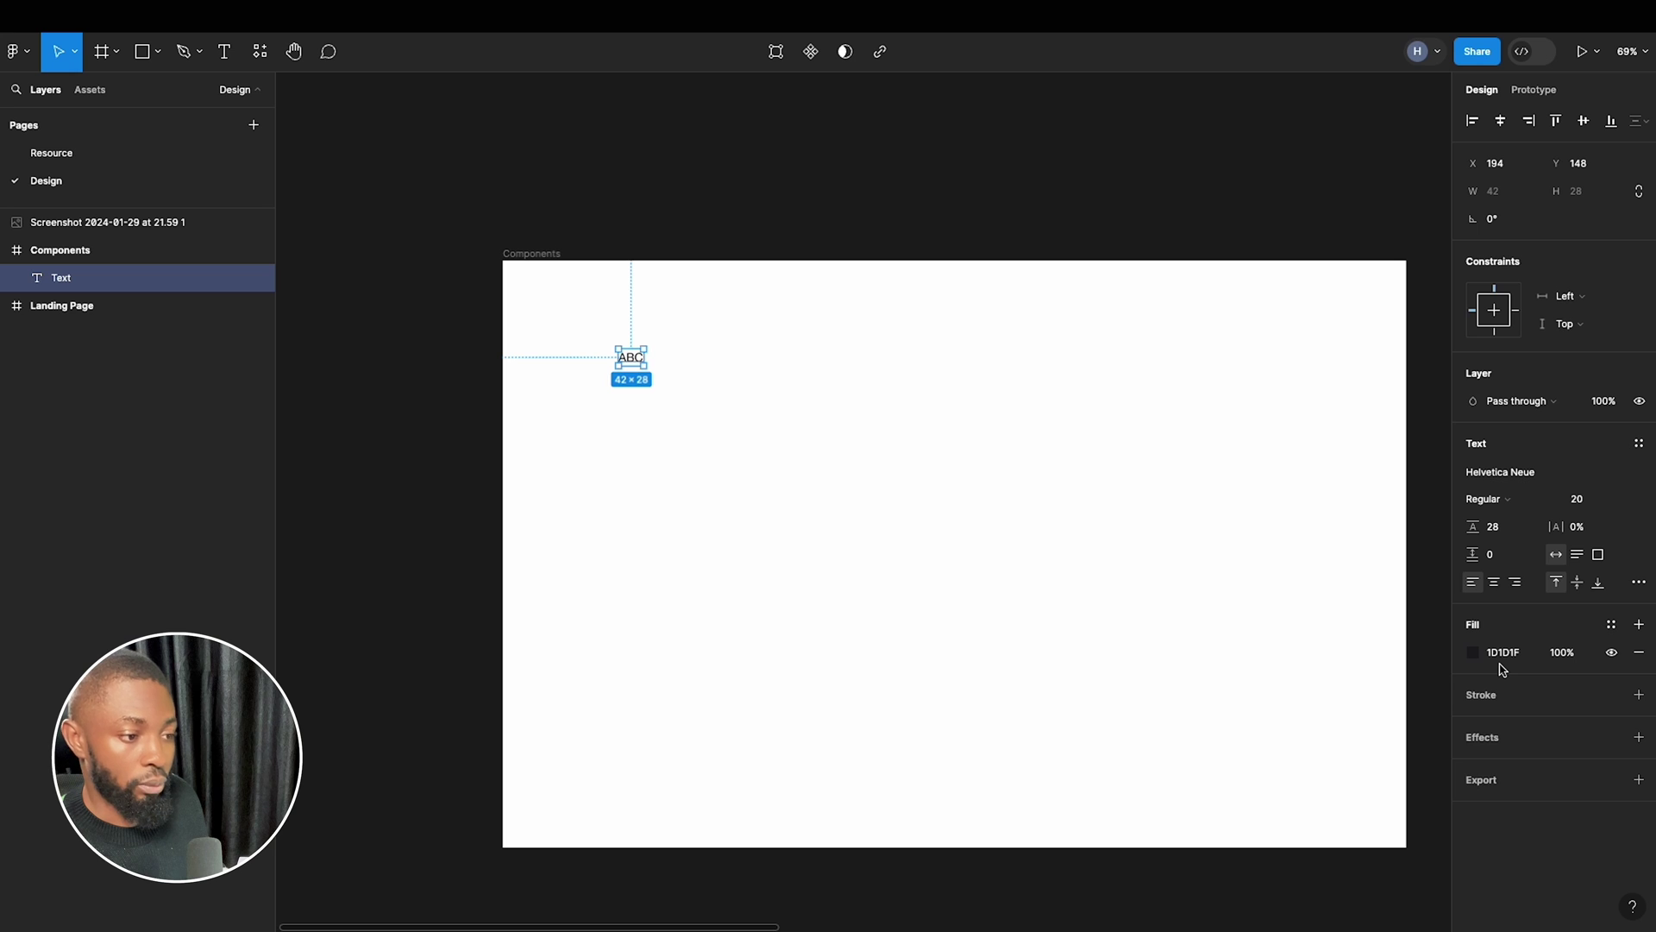
Check the fill colour of the dark swatch on the Resource page, and return to the Design page.
{"action": "left_click", "coordinate": [135, 155]}
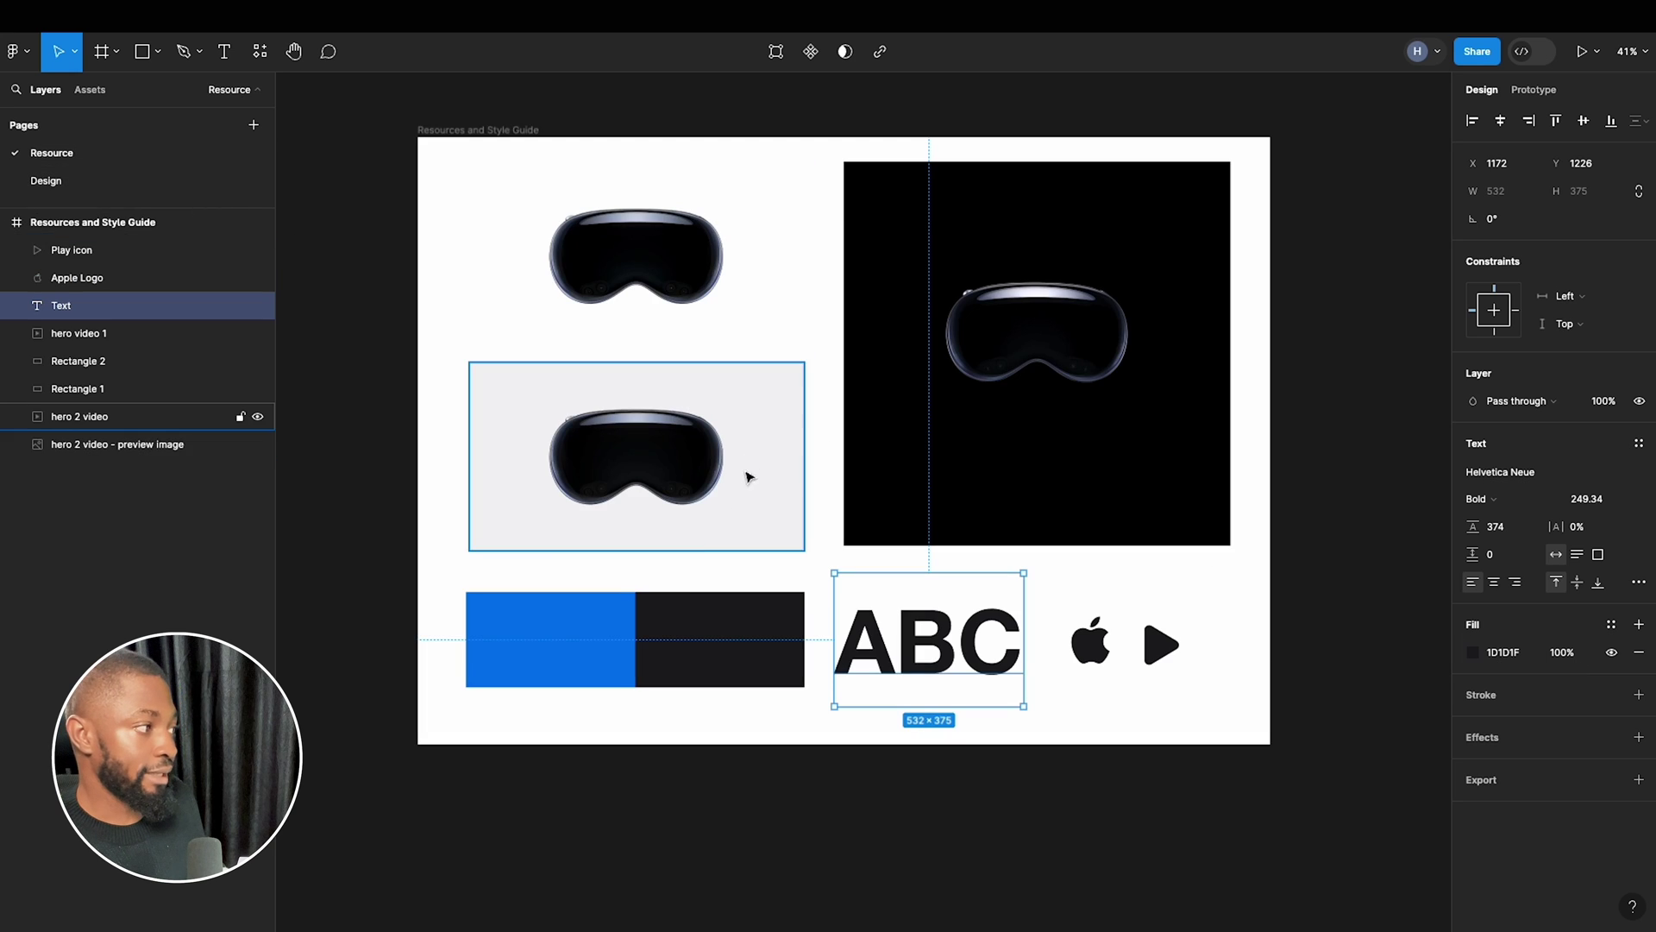
{"action": "left_click", "coordinate": [775, 636]}
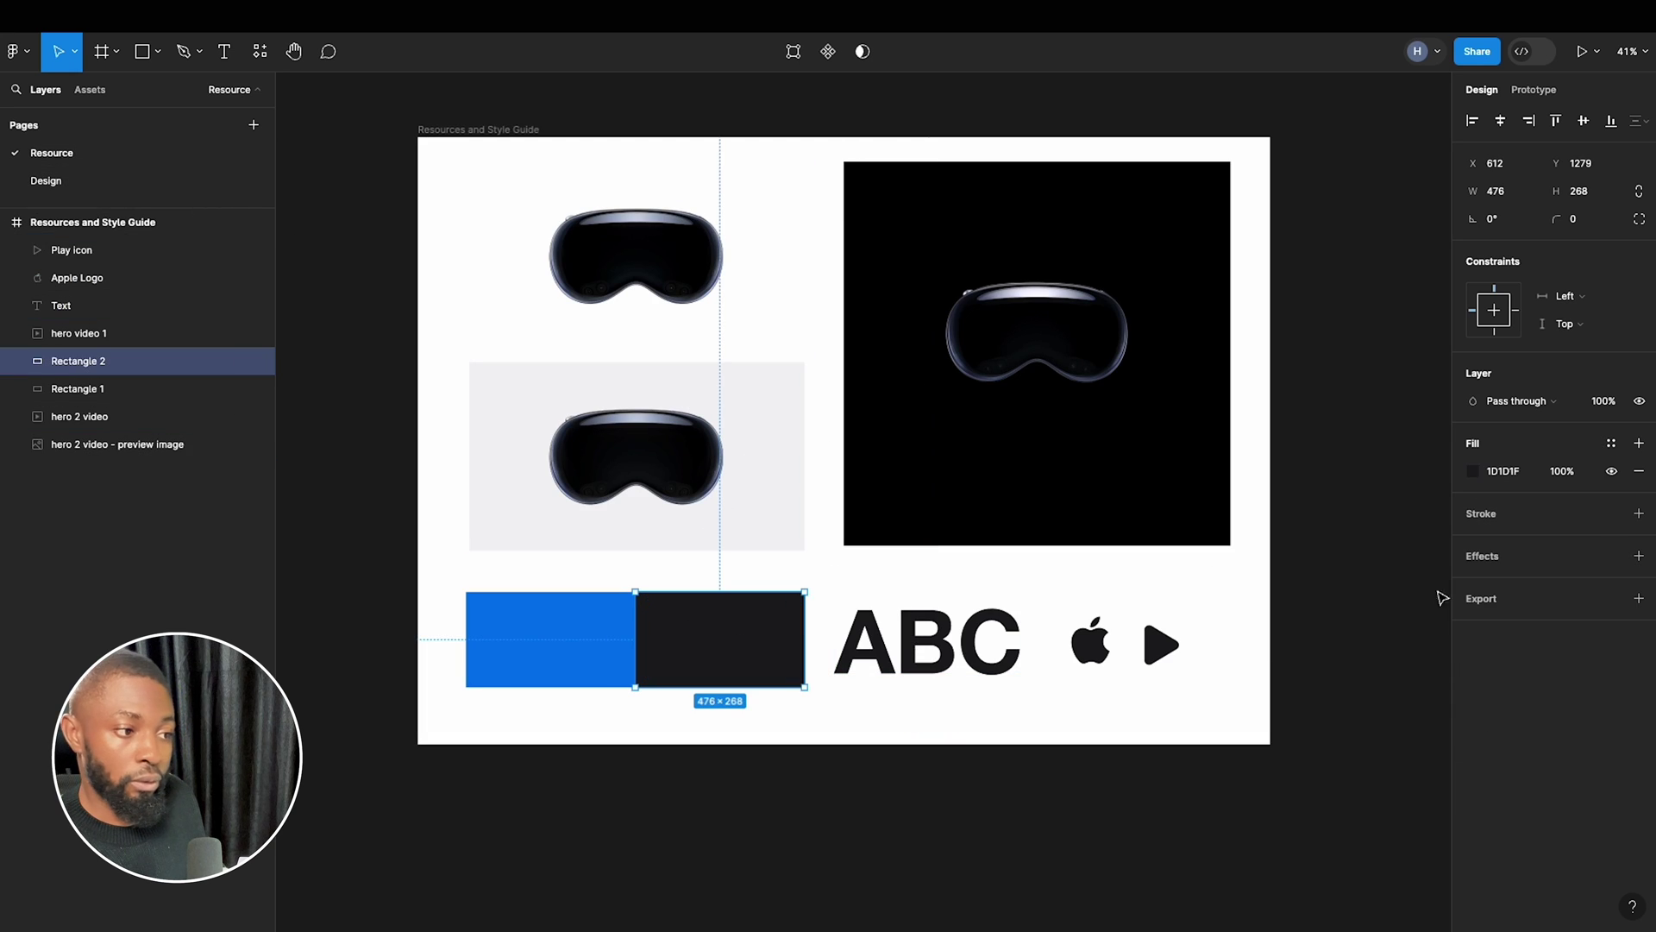
{"action": "left_click", "coordinate": [158, 179]}
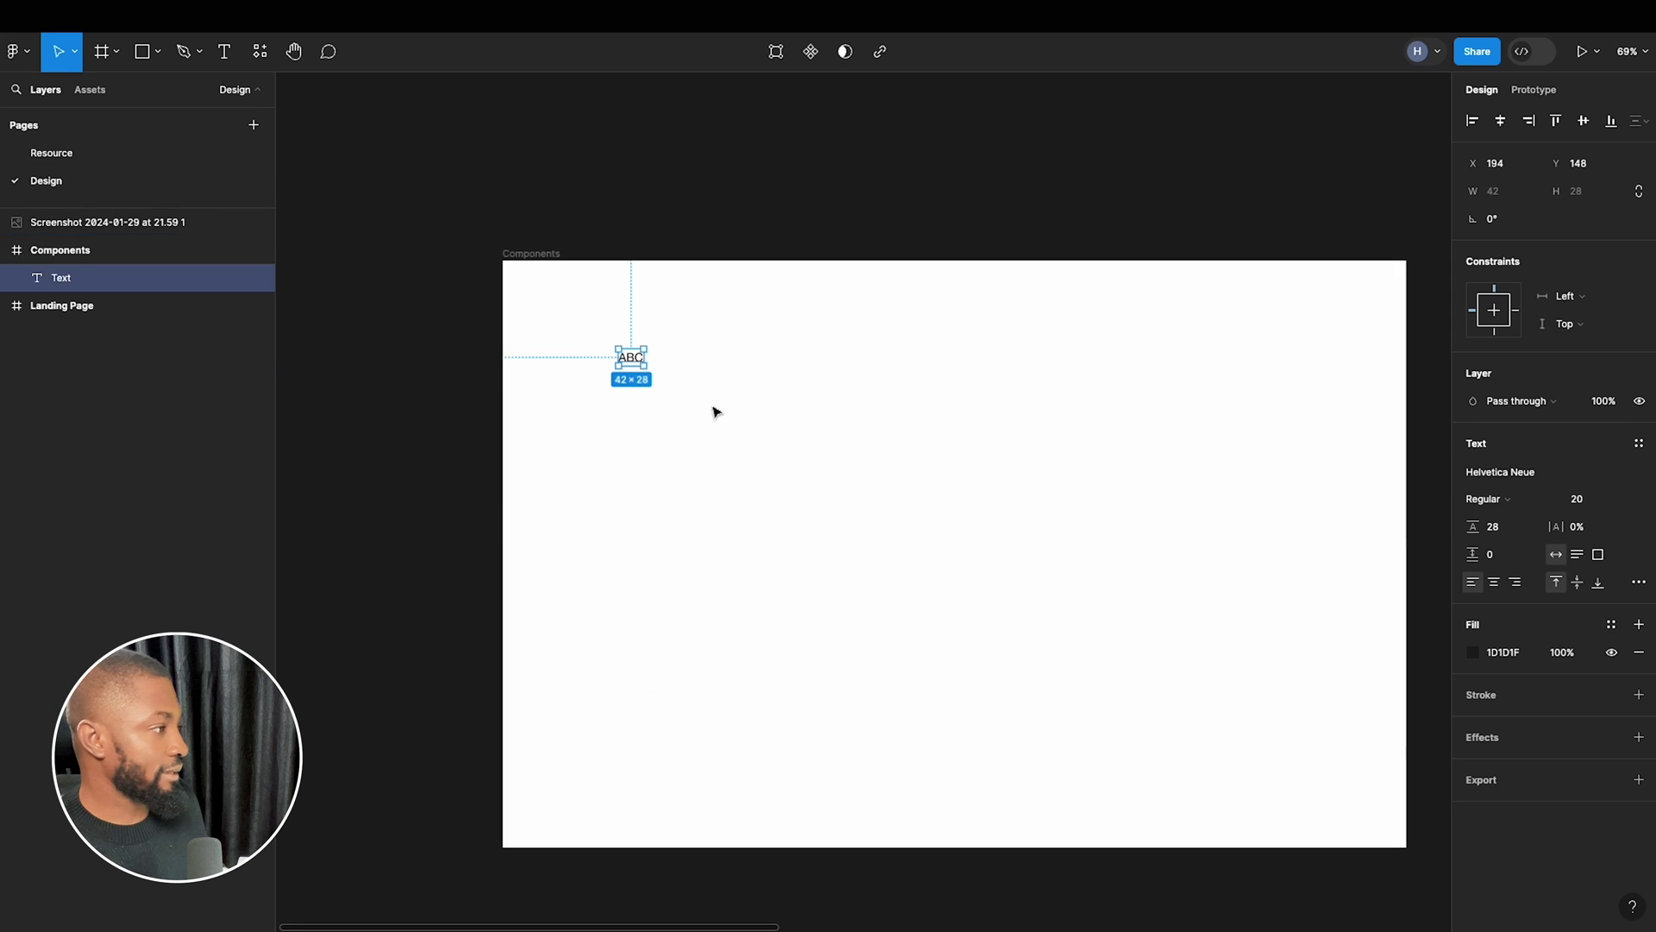
Move the ABC text closer to the upper-left corner of the Components frame, at about X 103, Y 104.
{"action": "scroll", "coordinate": [608, 360], "scroll_direction": "up", "scroll_amount": 3}
{"action": "scroll", "coordinate": [693, 354], "scroll_direction": "up", "scroll_amount": 3}
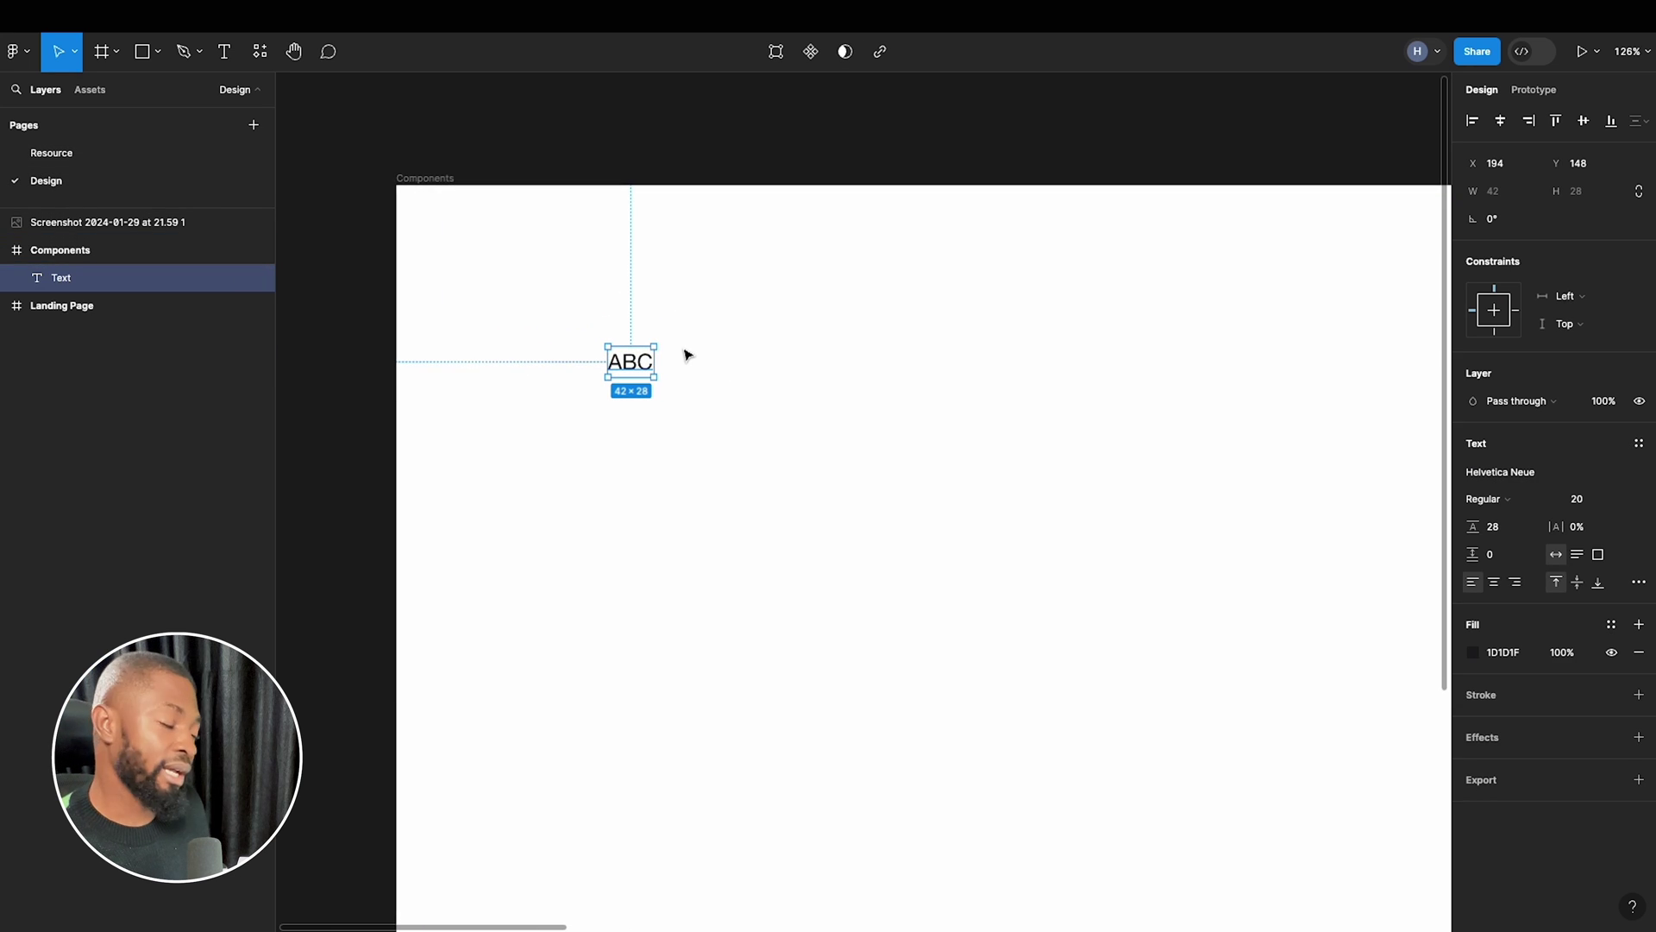
{"action": "left_click_drag", "start_coordinate": [625, 364], "coordinate": [528, 315]}
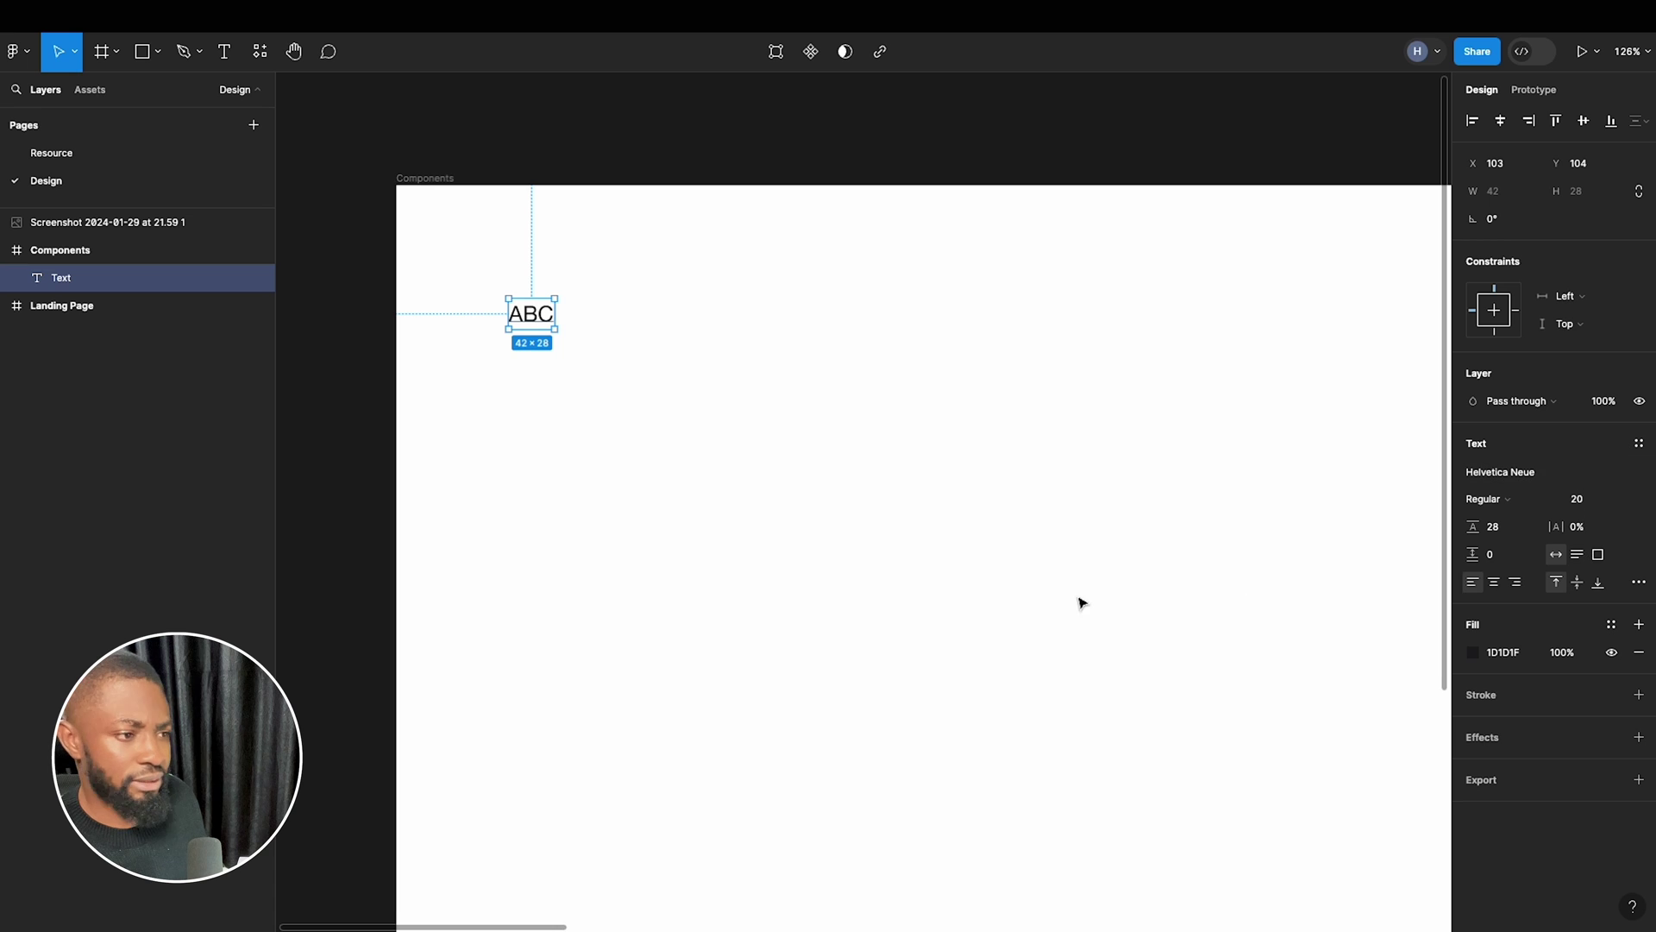
Add auto layout to the ABC text with horizontal padding 64 and vertical padding 14.
{"action": "right_click", "coordinate": [522, 307]}
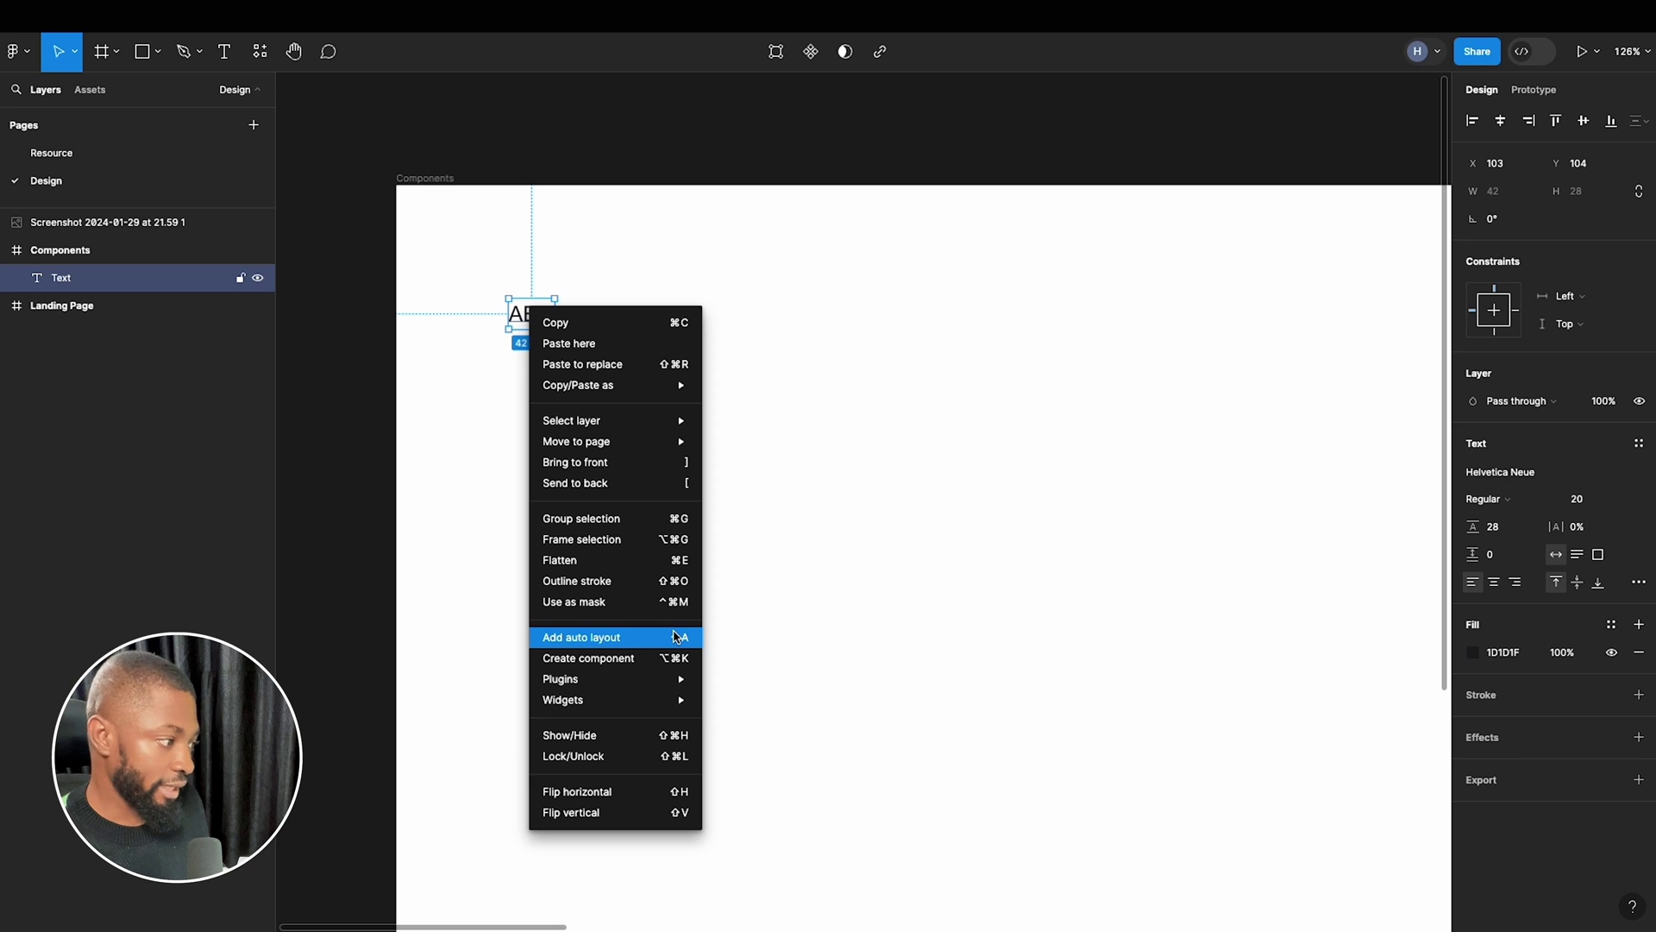
{"action": "left_click", "coordinate": [677, 638]}
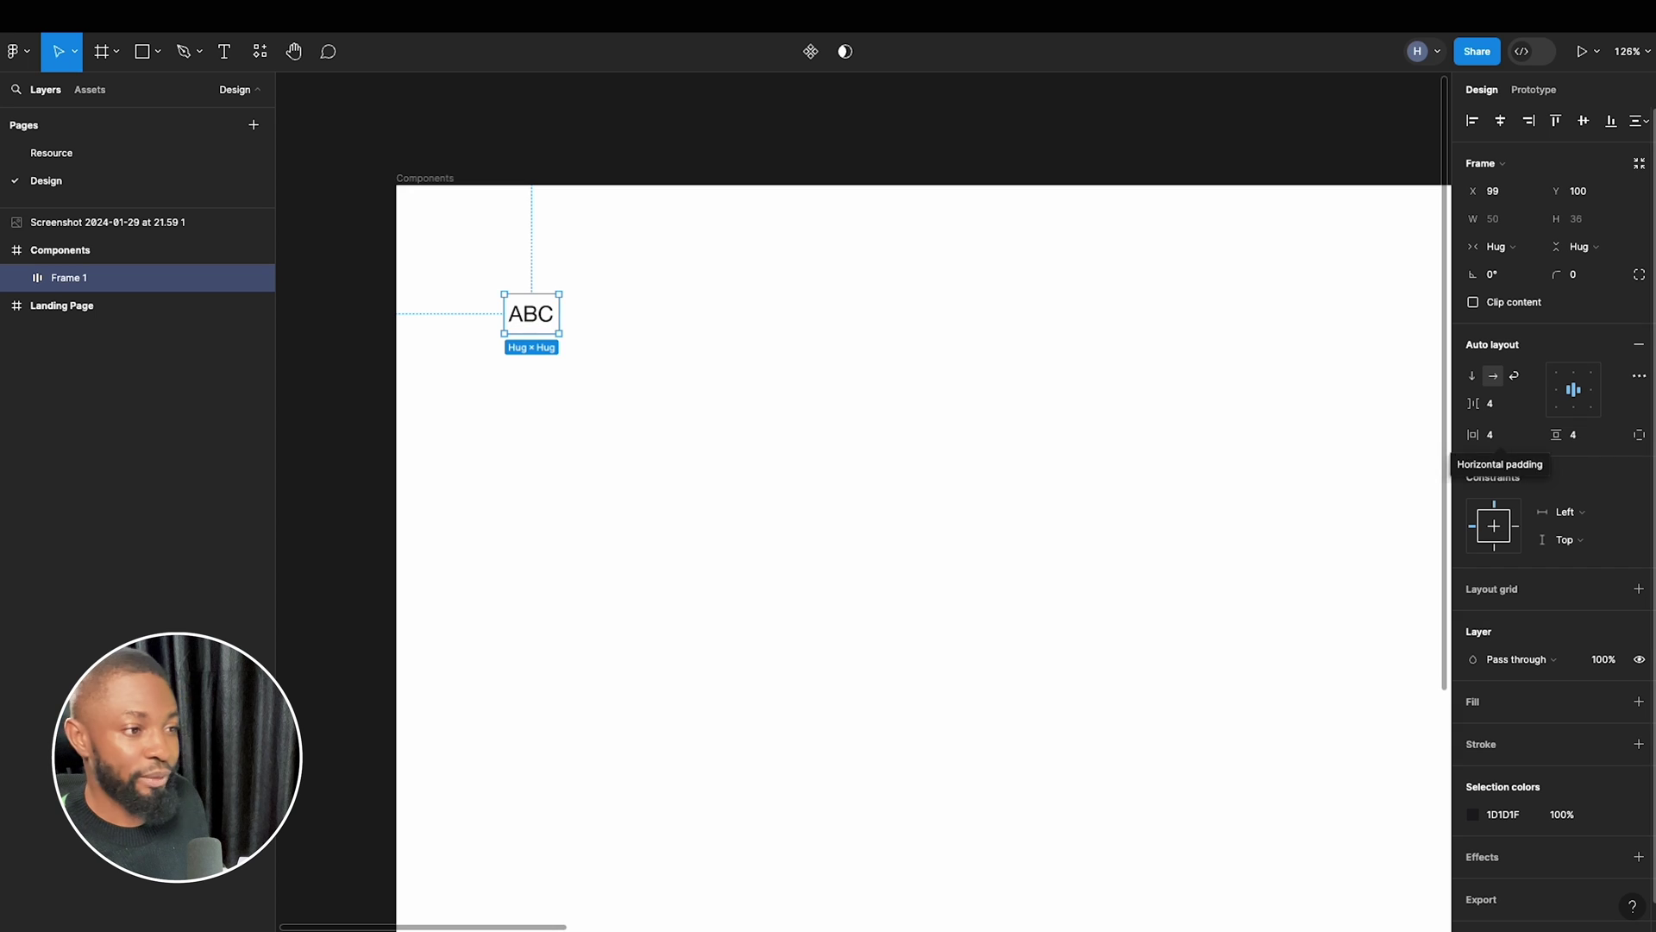
{"action": "left_click", "coordinate": [1526, 437]}
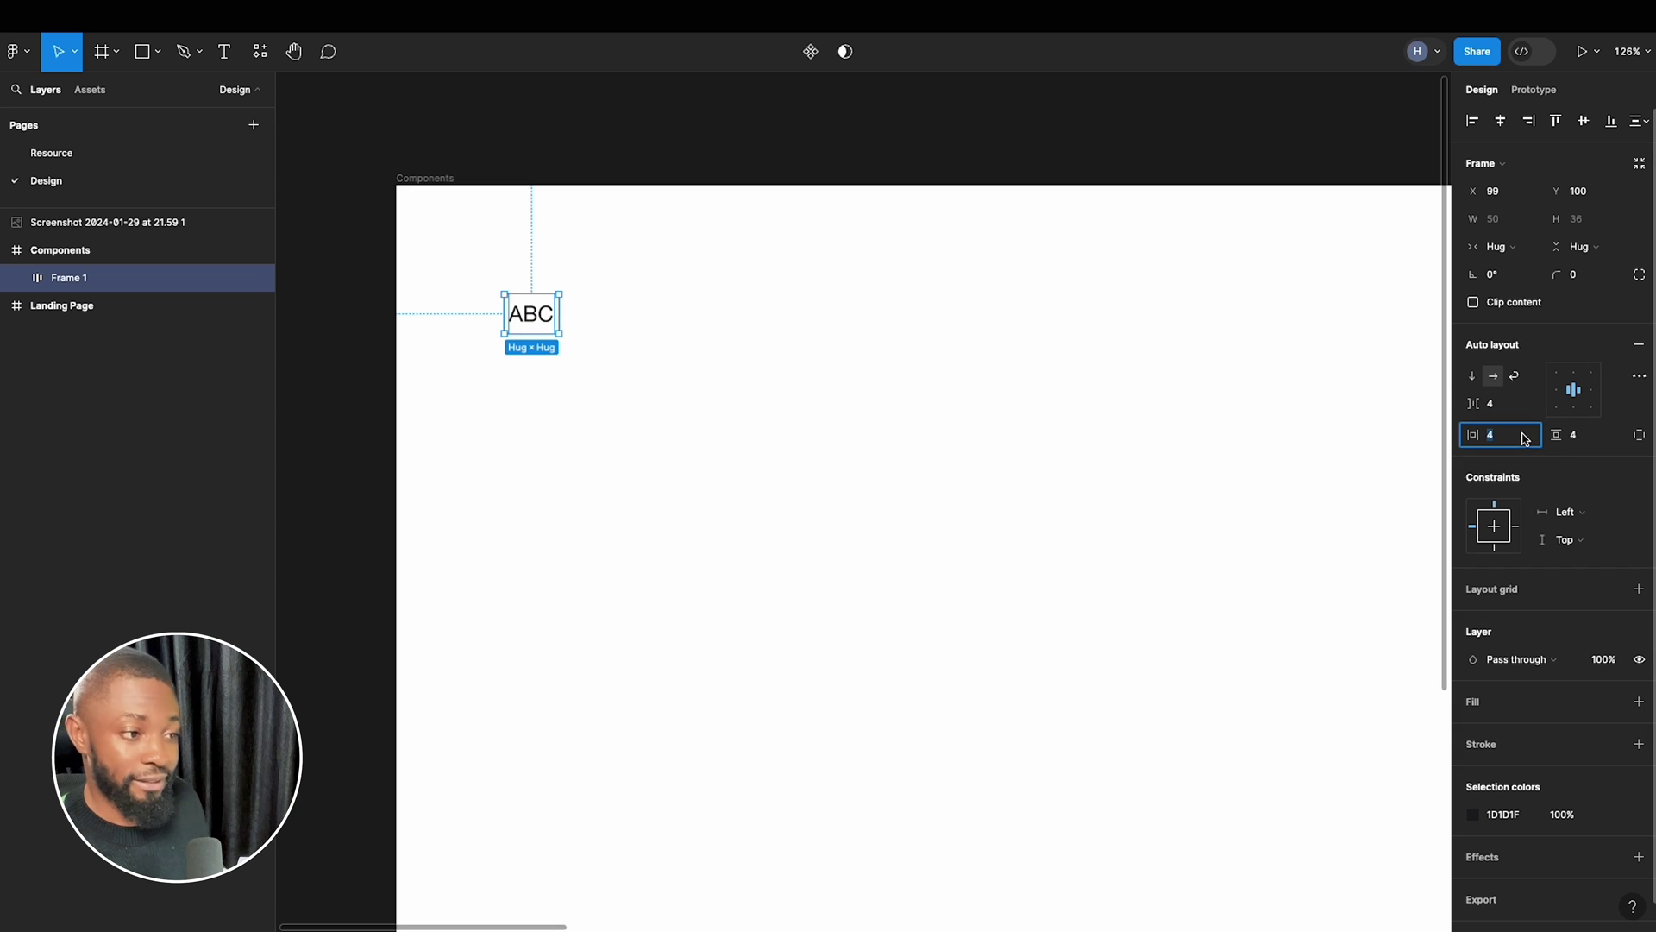
{"action": "type", "text": "64"}
{"action": "key", "text": "Return"}
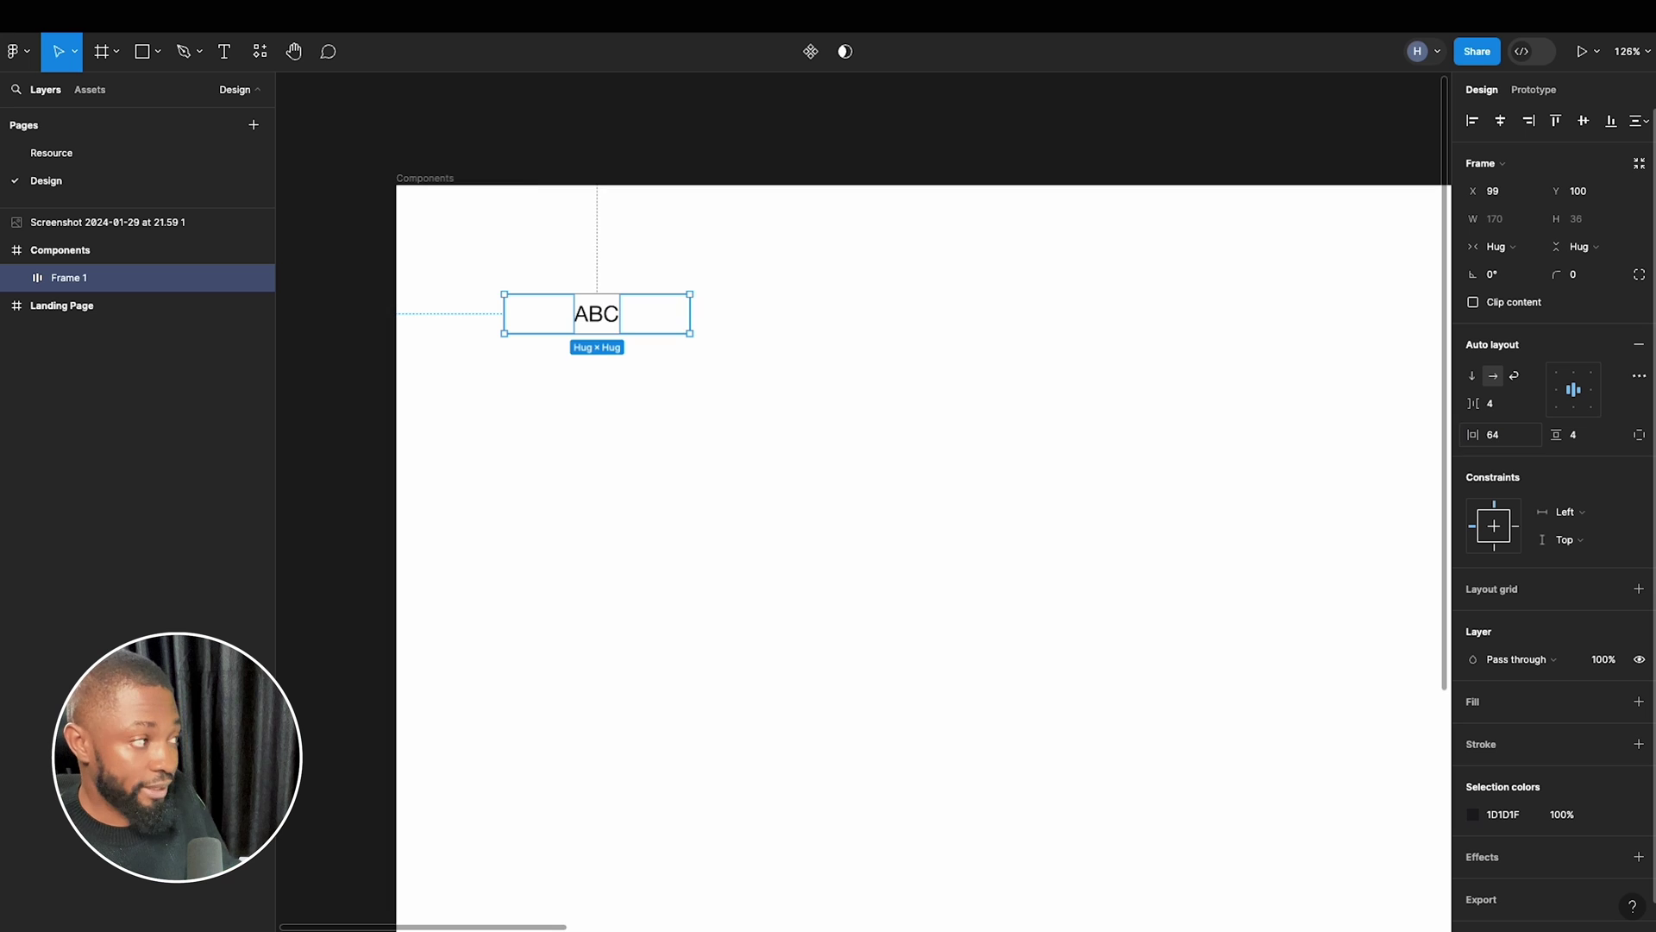
{"action": "left_click", "coordinate": [1575, 437]}
{"action": "type", "text": "14"}
{"action": "key", "text": "Return"}
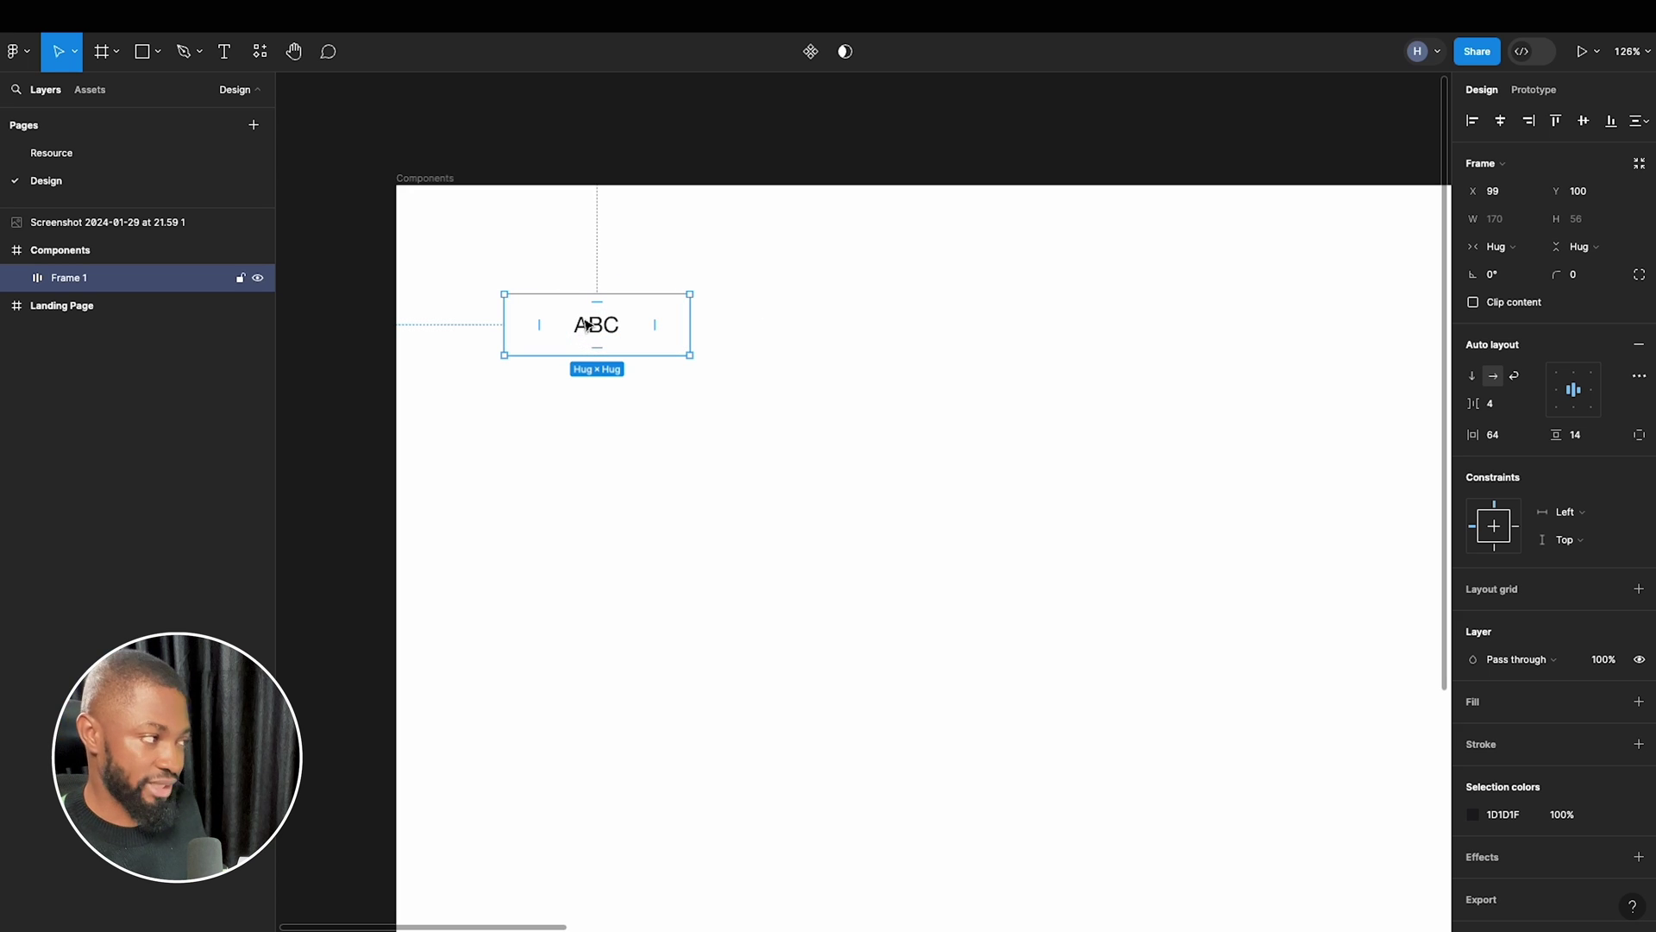
Copy the blue swatch's colour code from the Resource page and give the ABC auto layout frame a 0077ED fill.
{"action": "left_click", "coordinate": [73, 154]}
{"action": "left_click", "coordinate": [608, 618]}
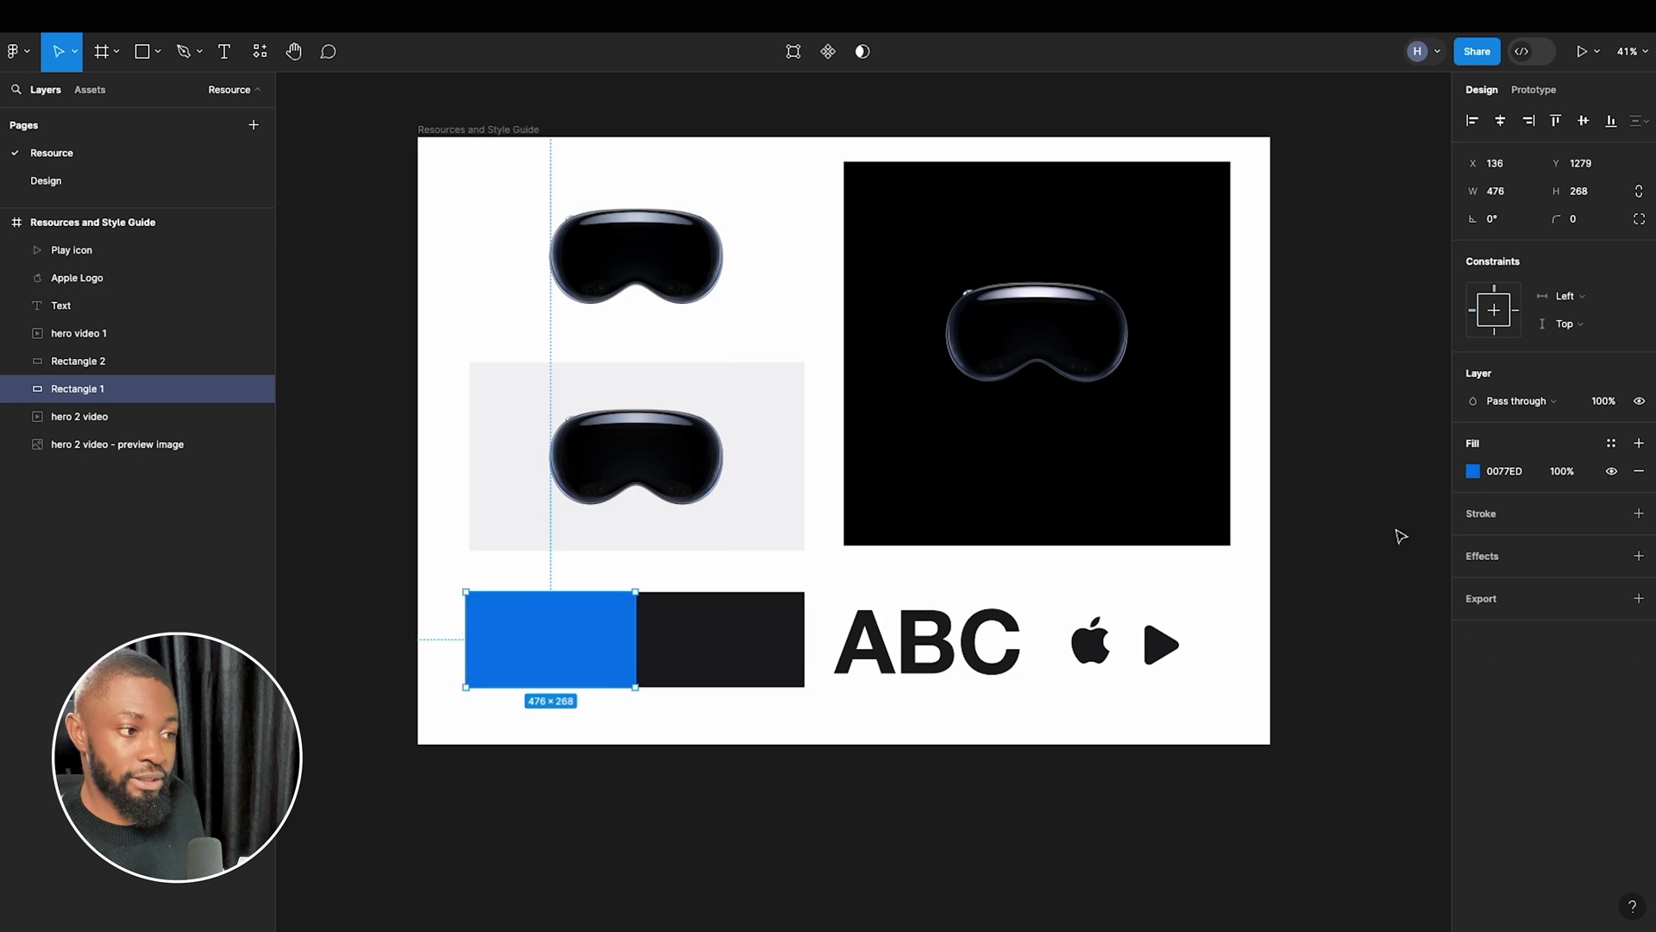
{"action": "left_click", "coordinate": [1508, 474]}
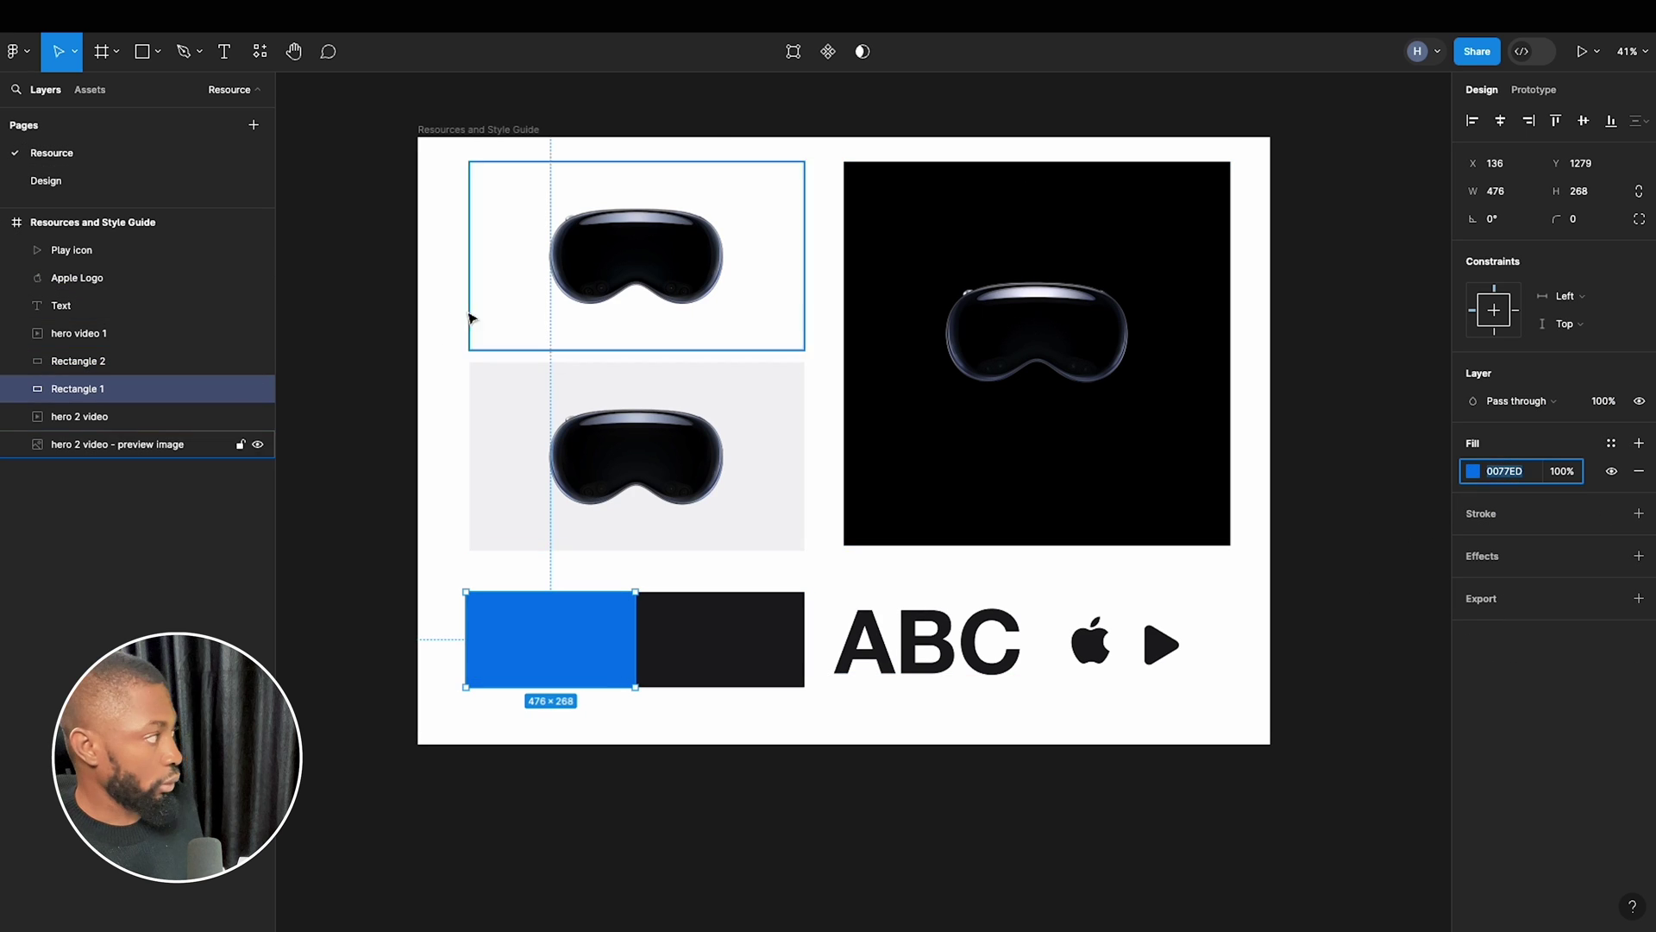
{"action": "left_click", "coordinate": [122, 182]}
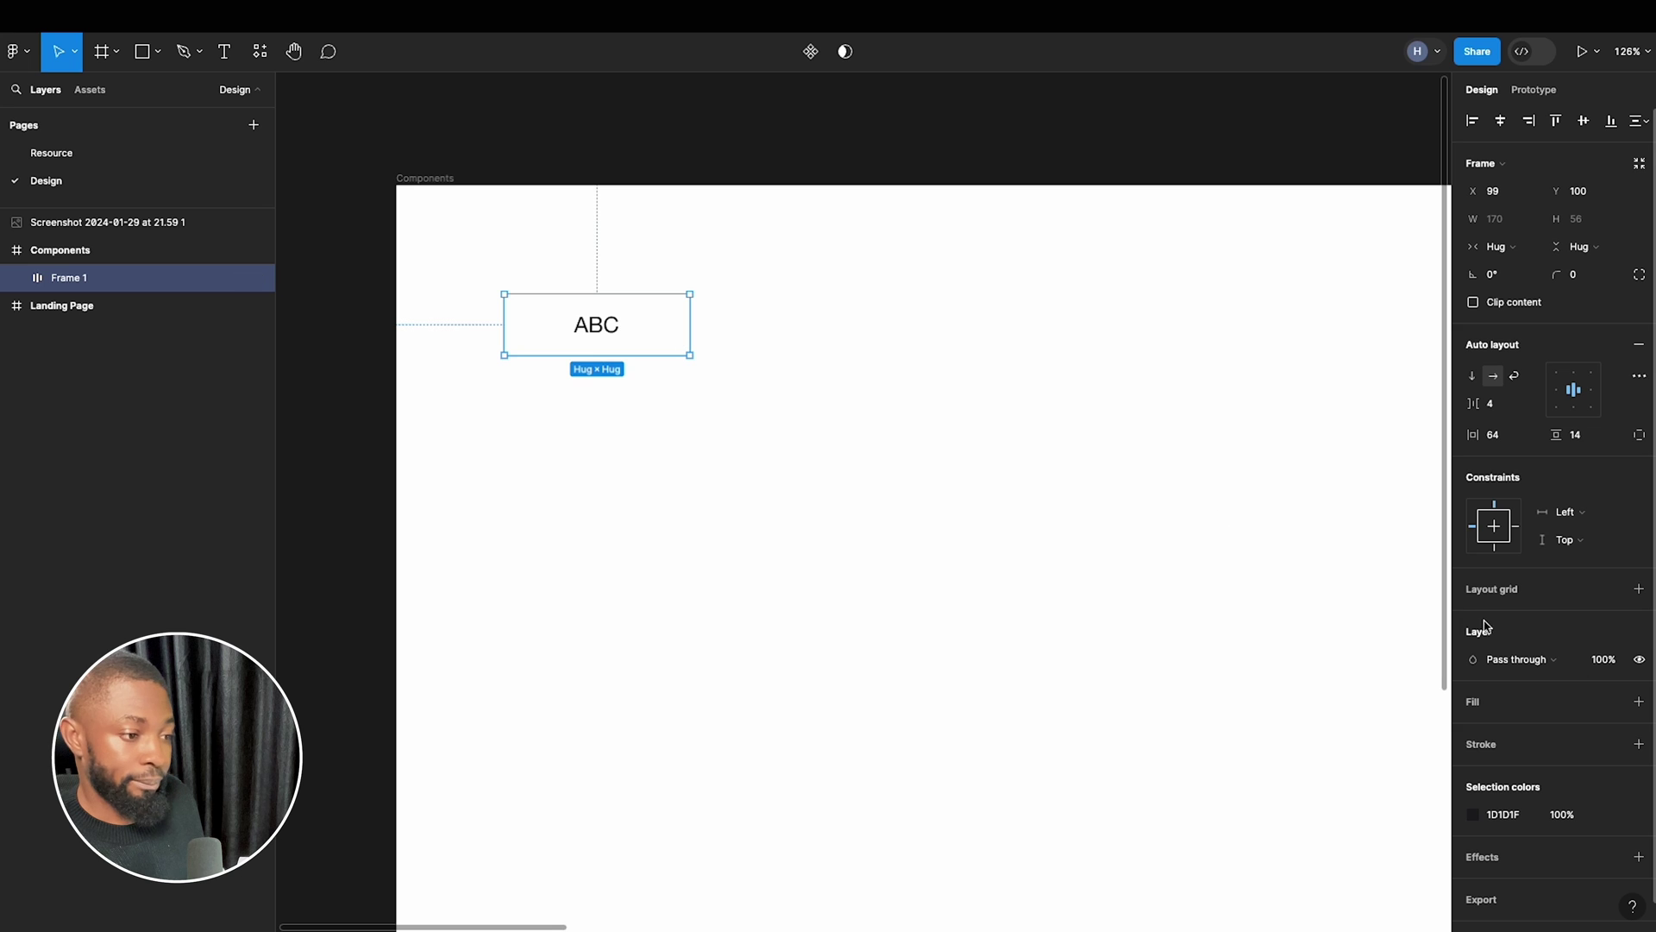
{"action": "left_click", "coordinate": [1638, 703]}
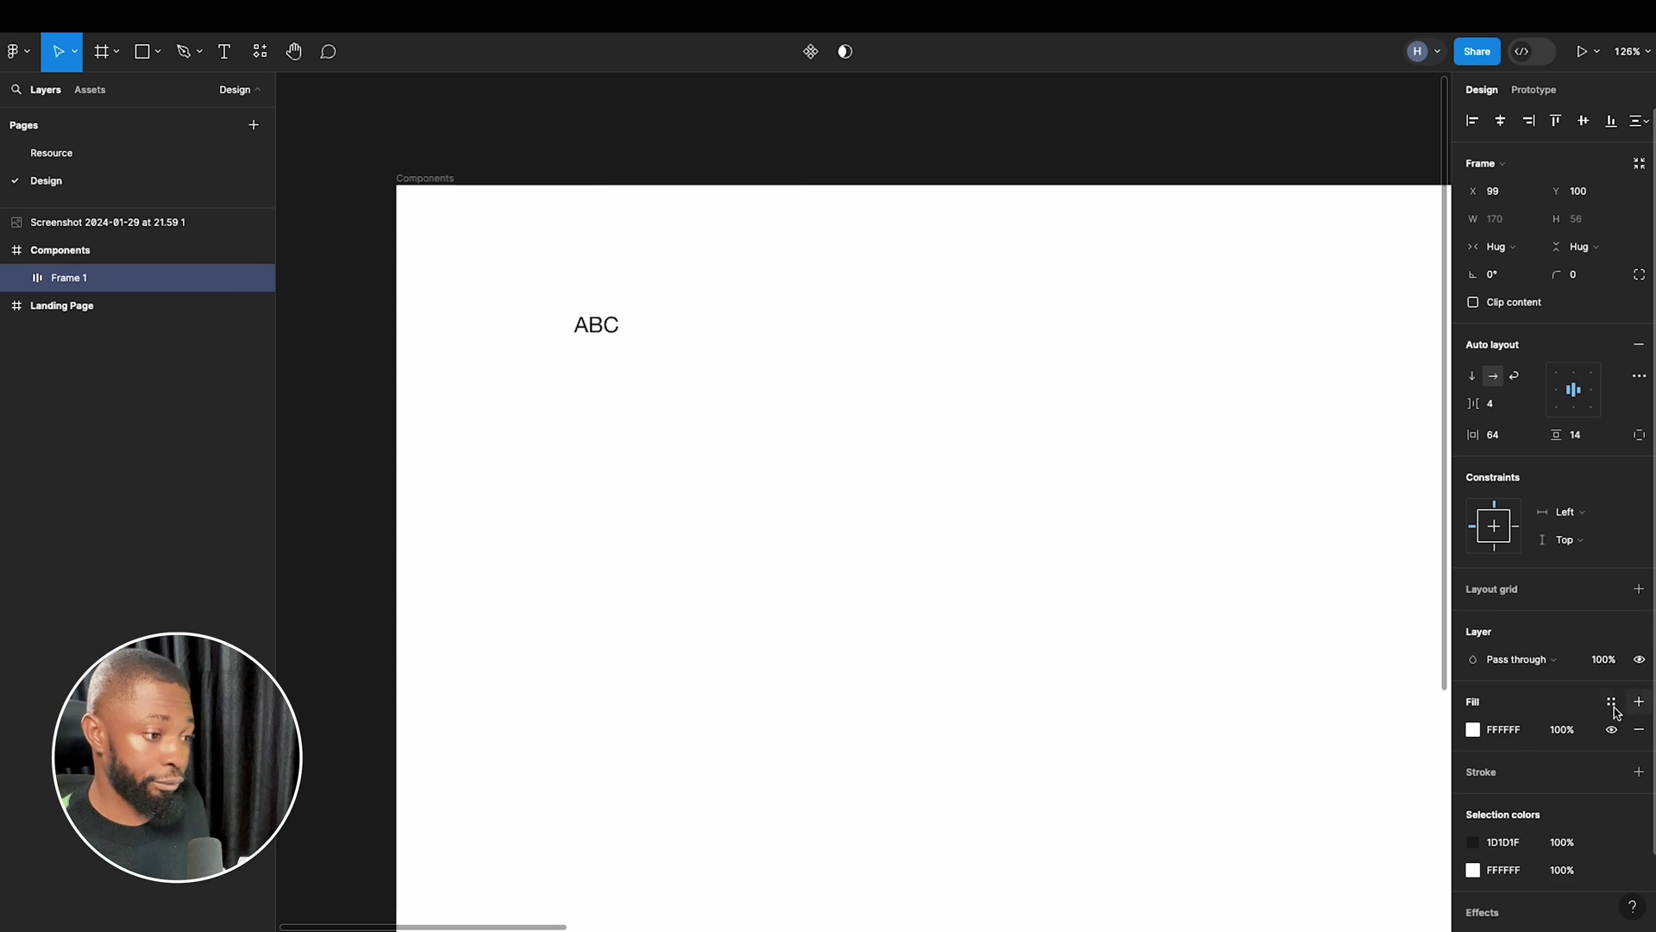
{"action": "left_click", "coordinate": [1524, 734]}
{"action": "type", "text": "0077ED"}
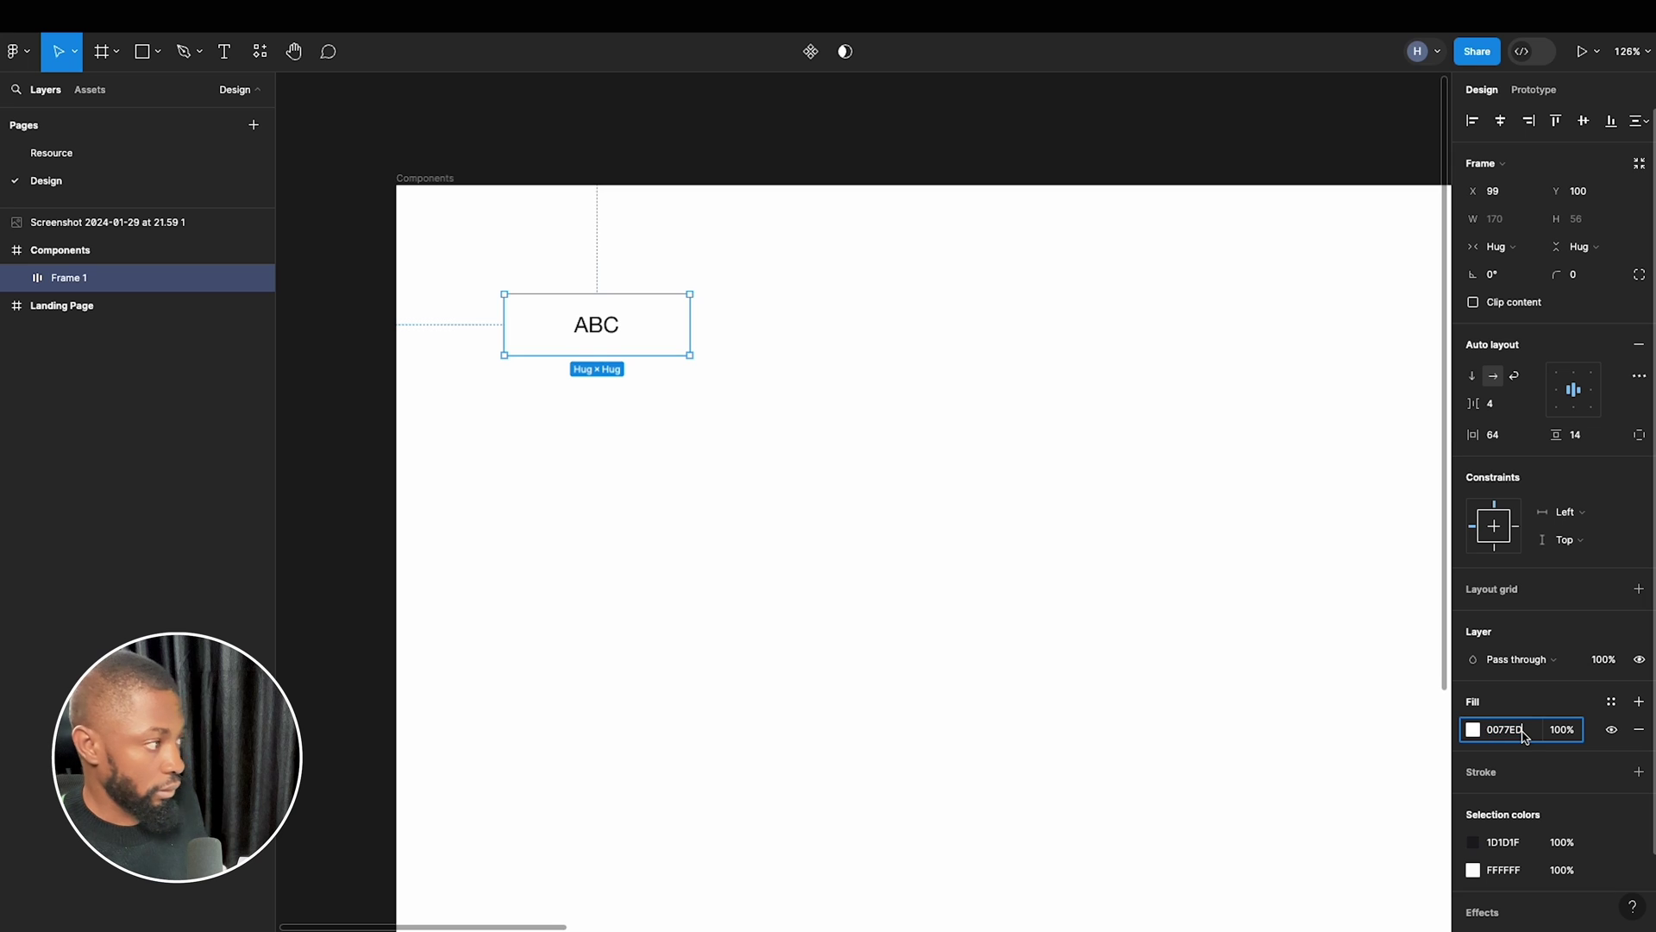
{"action": "key", "text": "Return"}
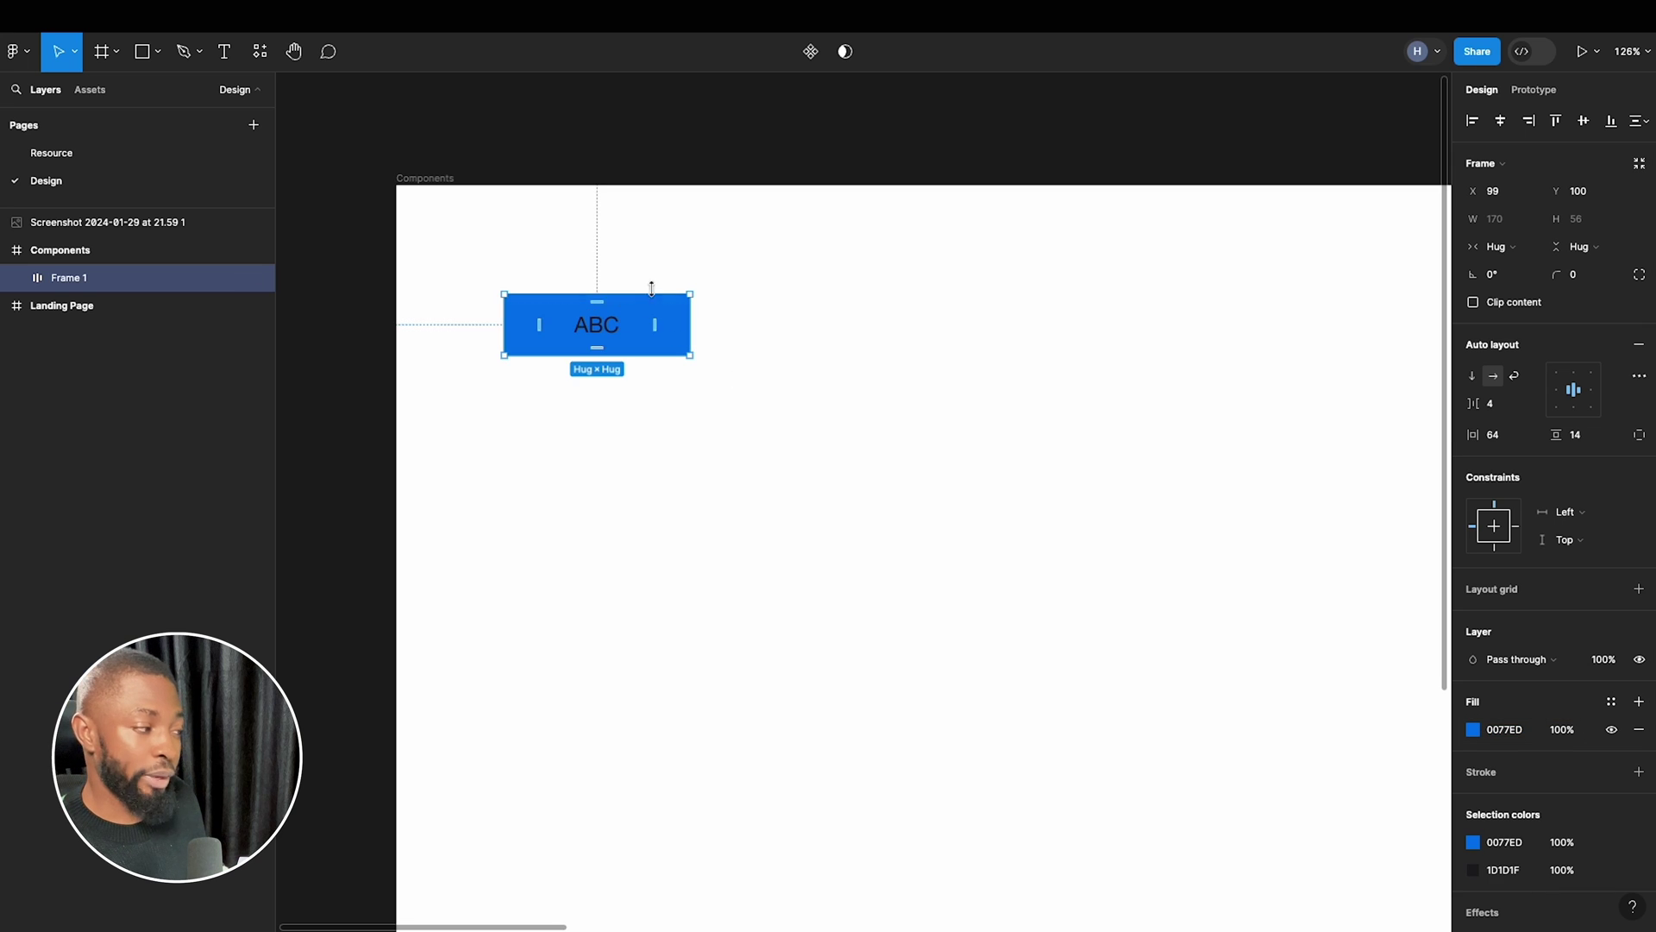
Set the corner radius of the blue ABC frame to 100.
{"action": "left_click", "coordinate": [678, 278]}
{"action": "left_click", "coordinate": [657, 307]}
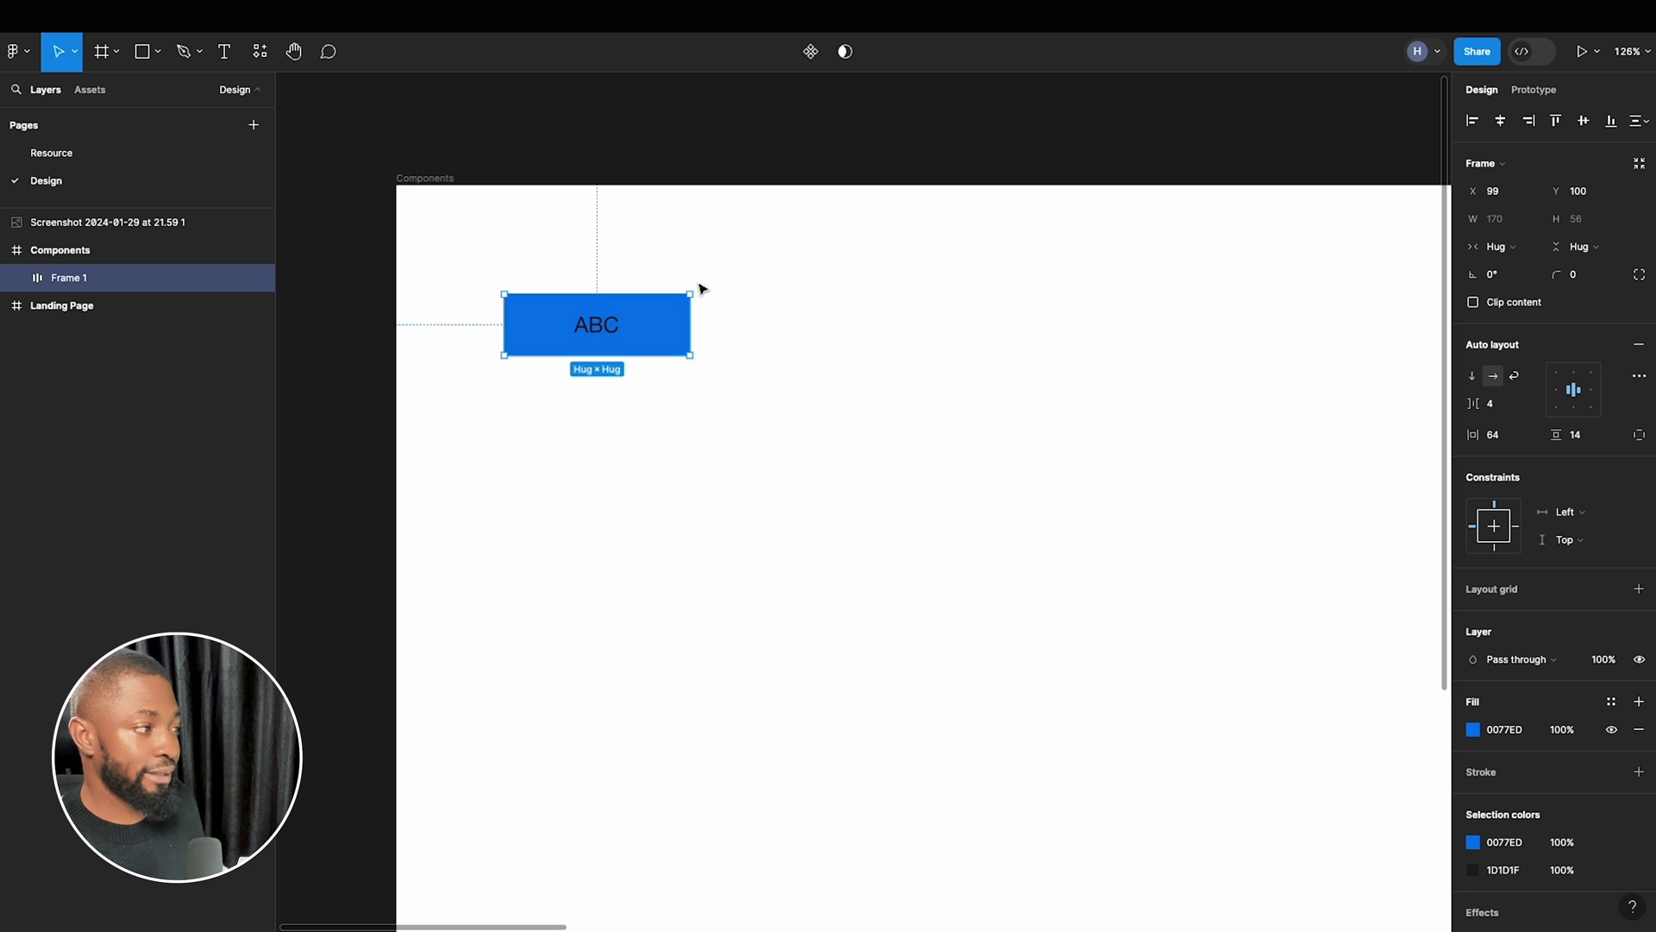
{"action": "left_click", "coordinate": [1577, 281]}
{"action": "type", "text": "100"}
{"action": "key", "text": "Return"}
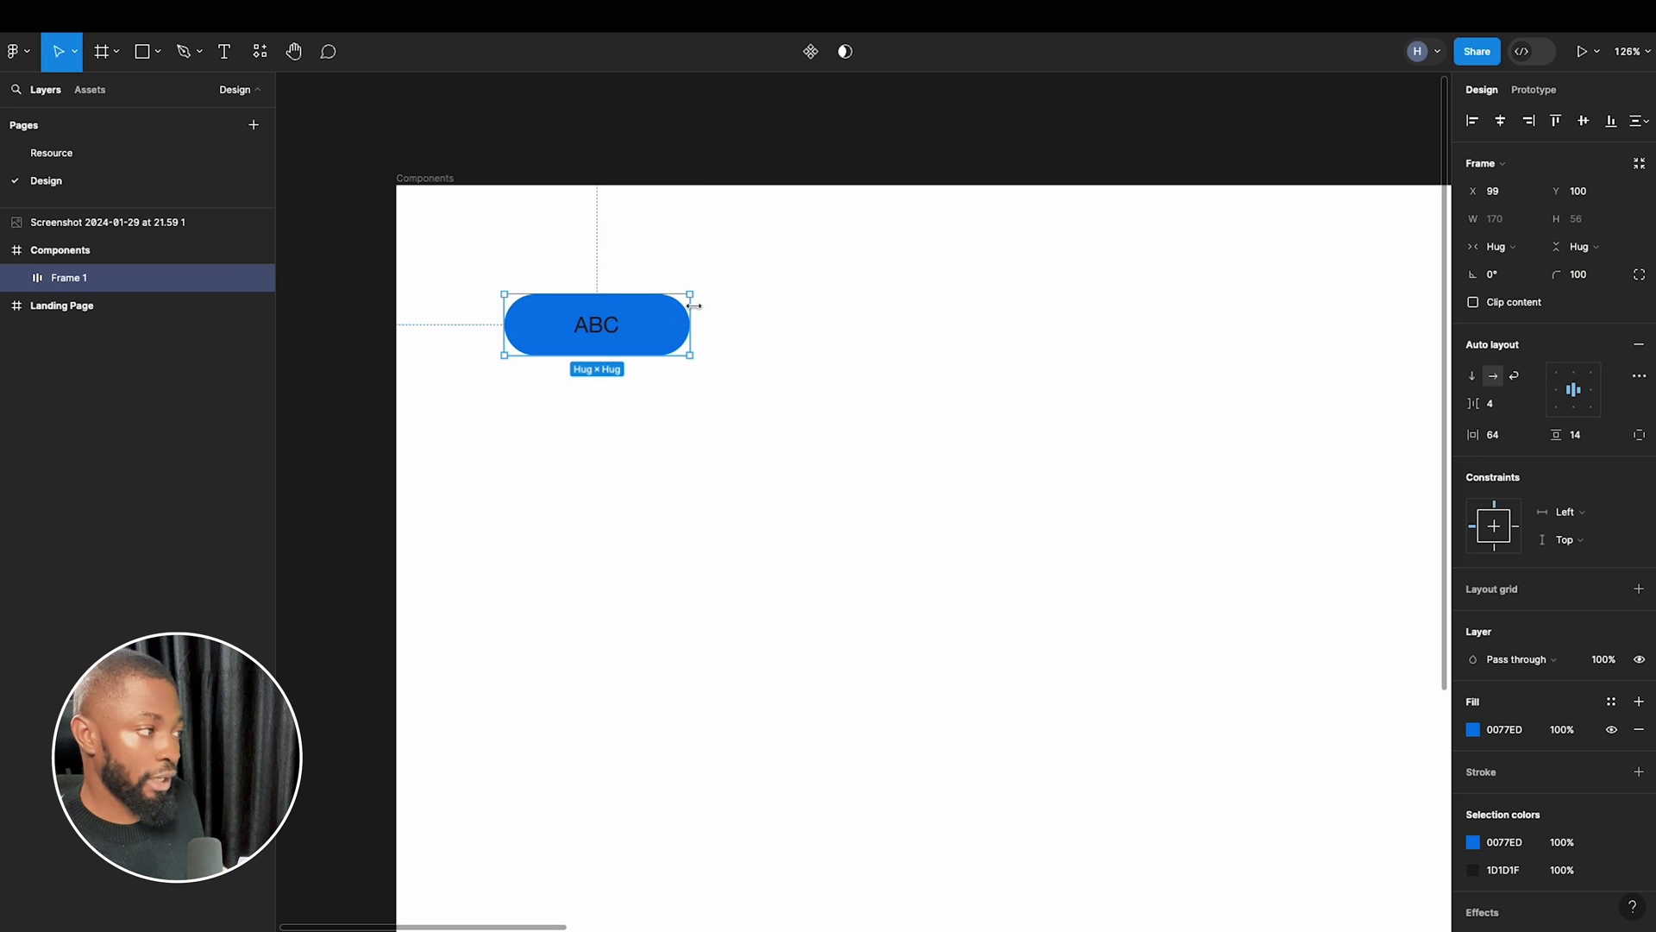
Change the fill of the ABC text inside the blue frame to white, FFFFFF.
{"action": "double_click", "coordinate": [620, 332]}
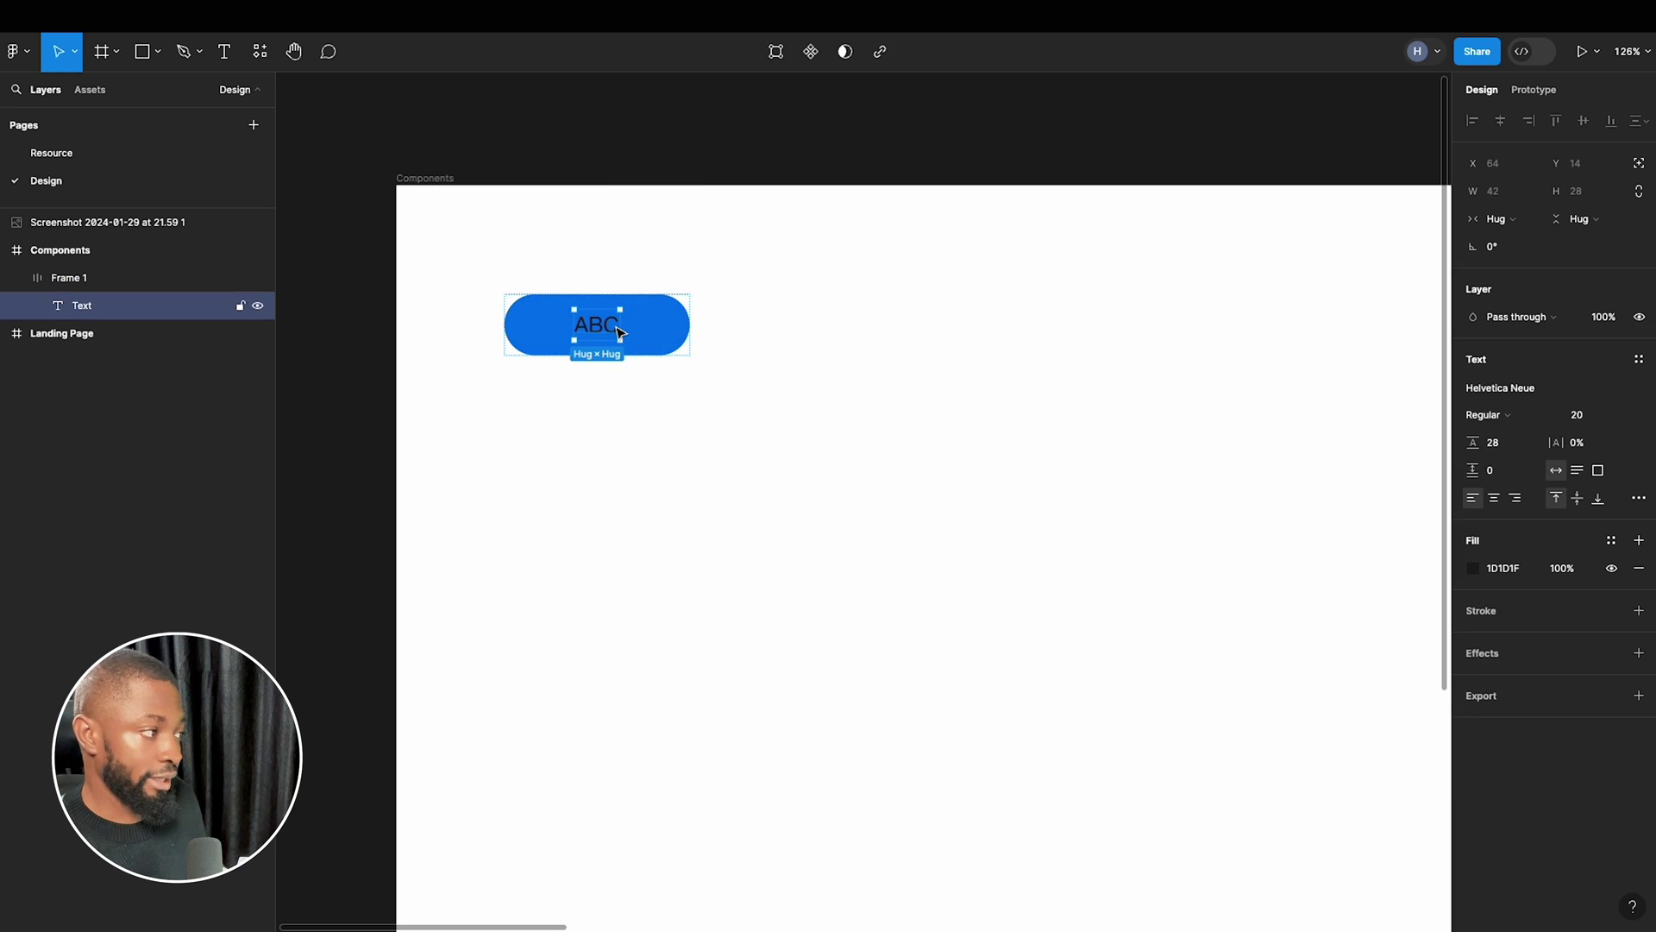
{"action": "left_click", "coordinate": [1504, 569]}
{"action": "key", "text": "BackSpace"}
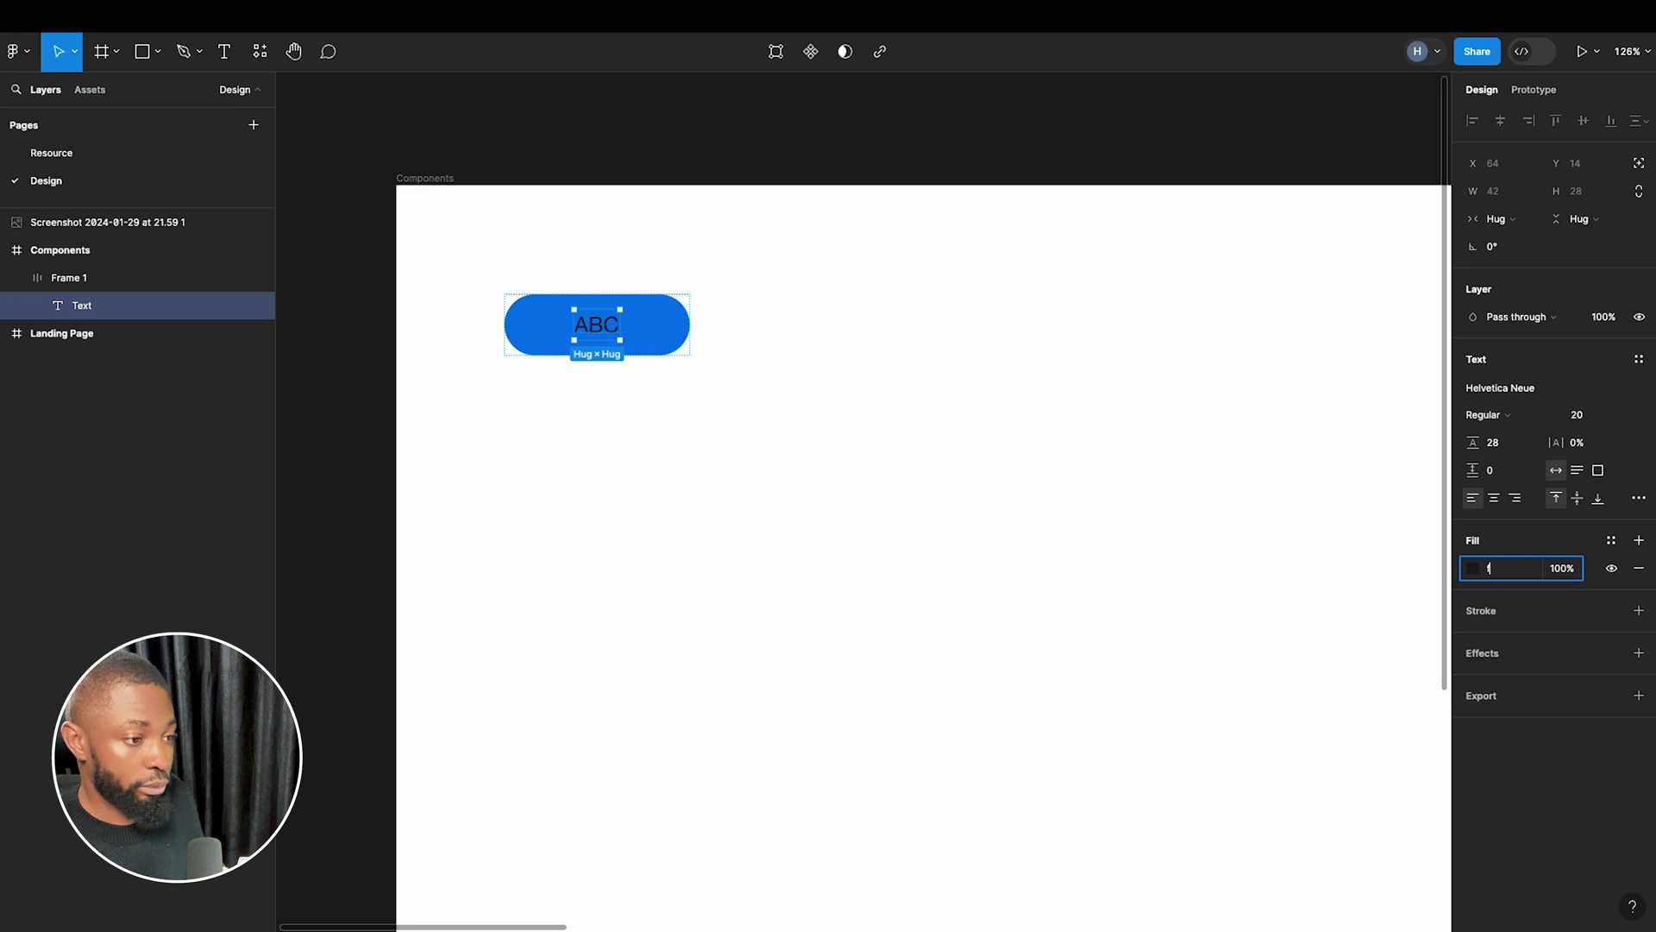
{"action": "type", "text": "fff"}
{"action": "key", "text": "Return"}
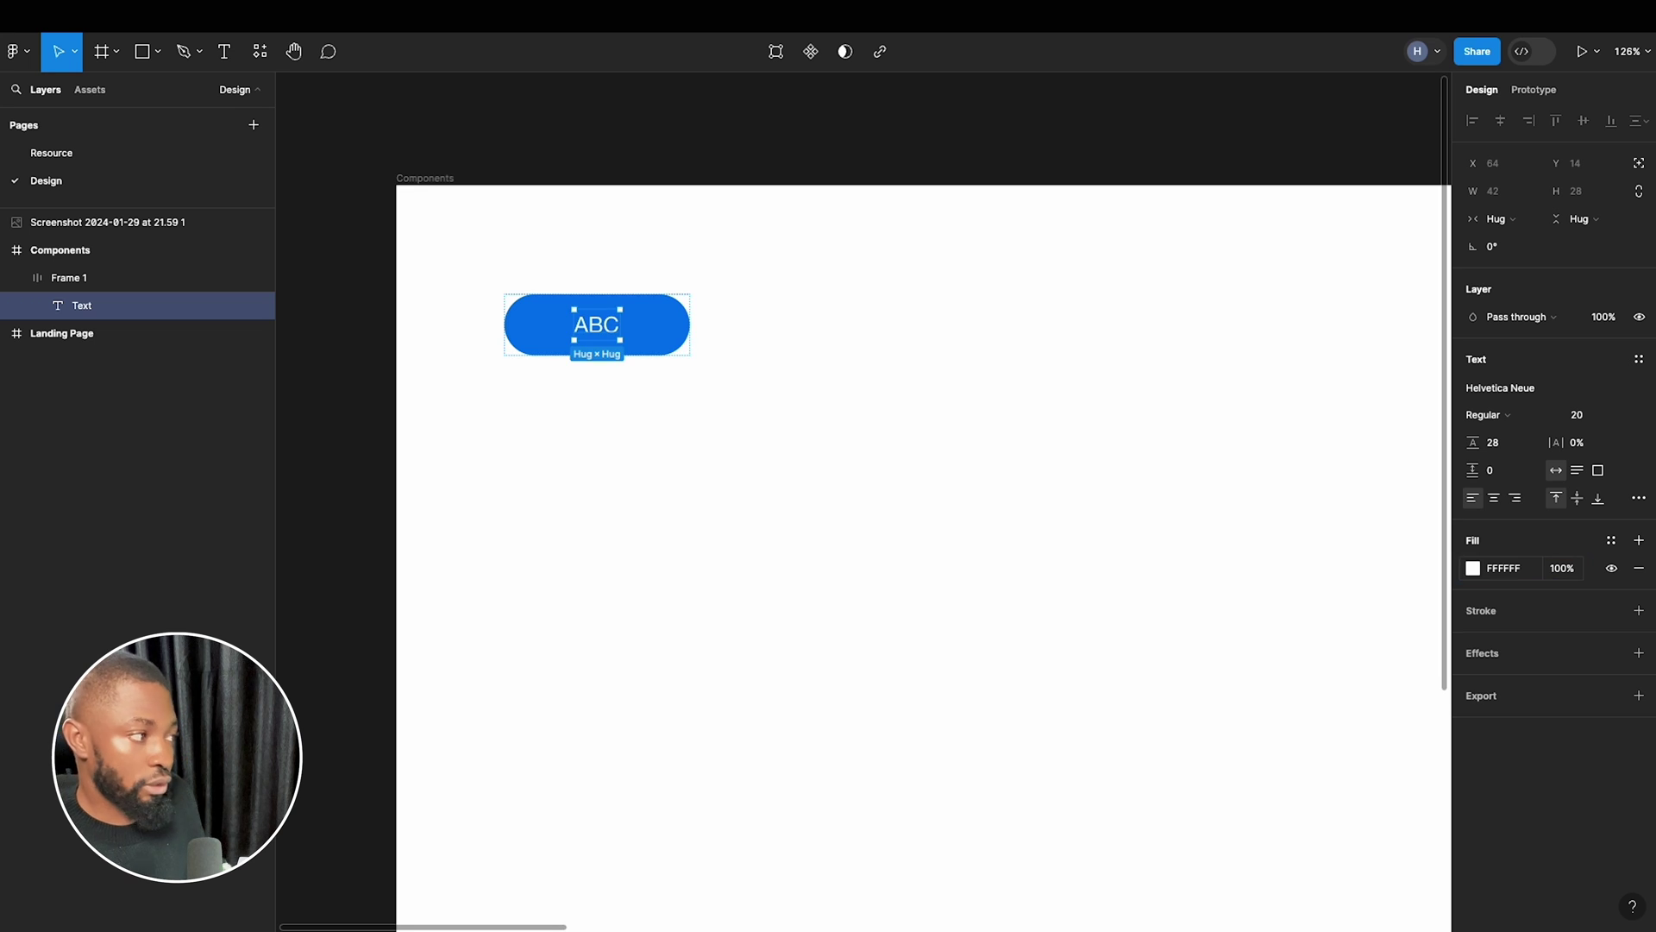
Set the fill opacity of the white ABC text to 80%.
{"action": "left_click", "coordinate": [85, 278]}
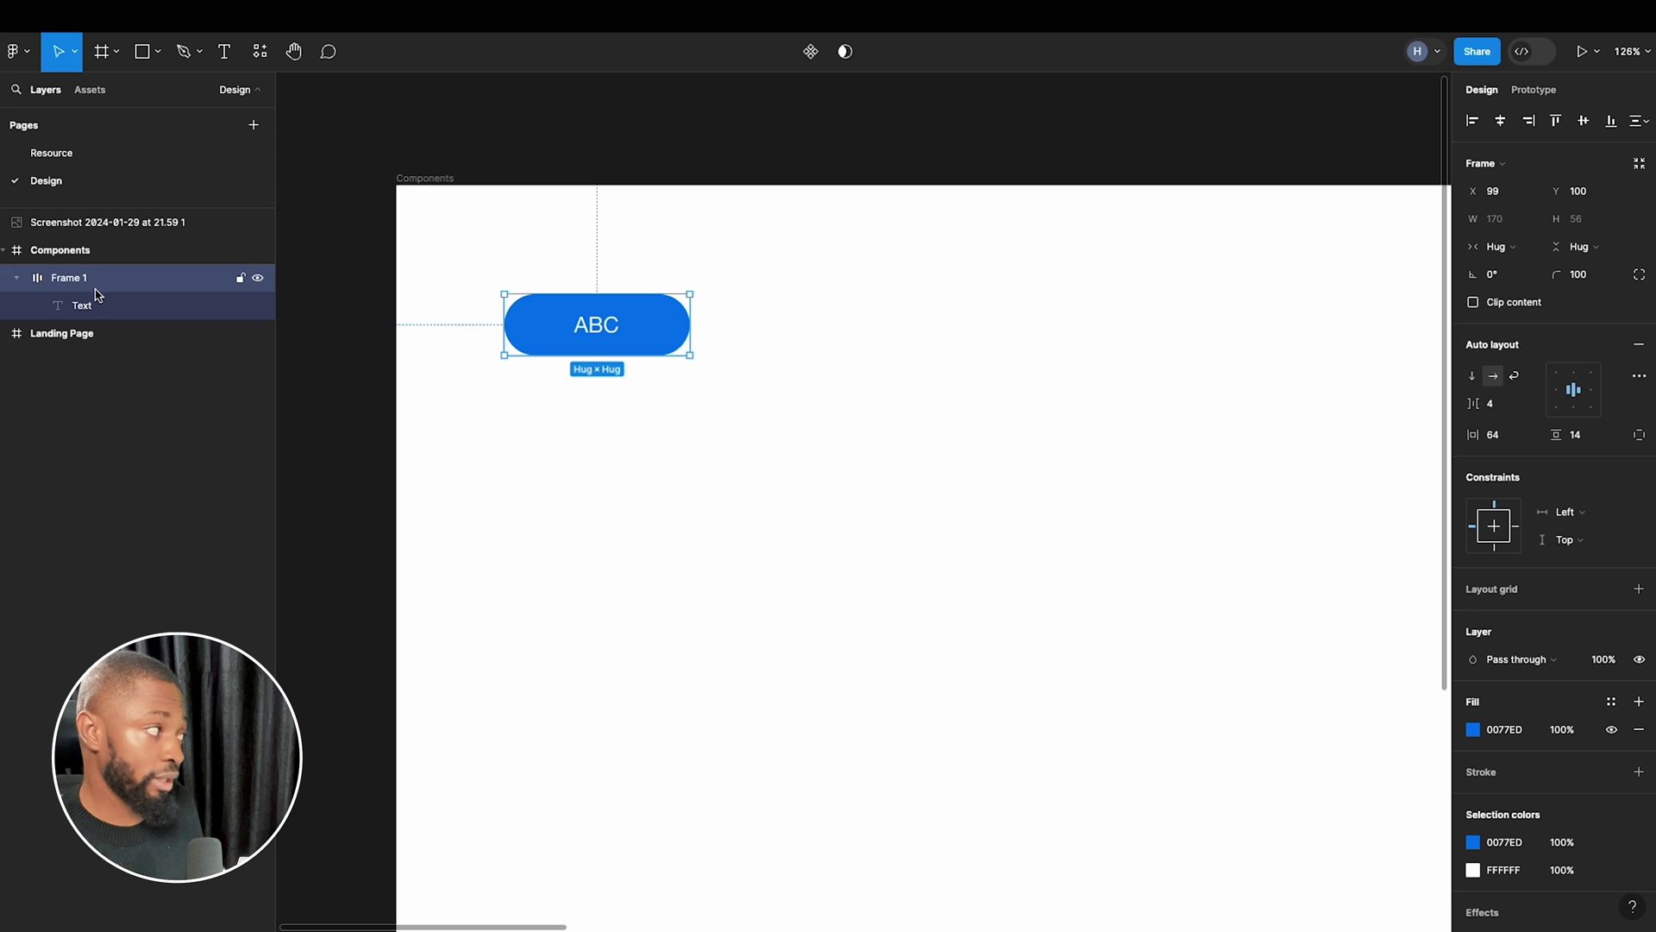
{"action": "left_click", "coordinate": [102, 307]}
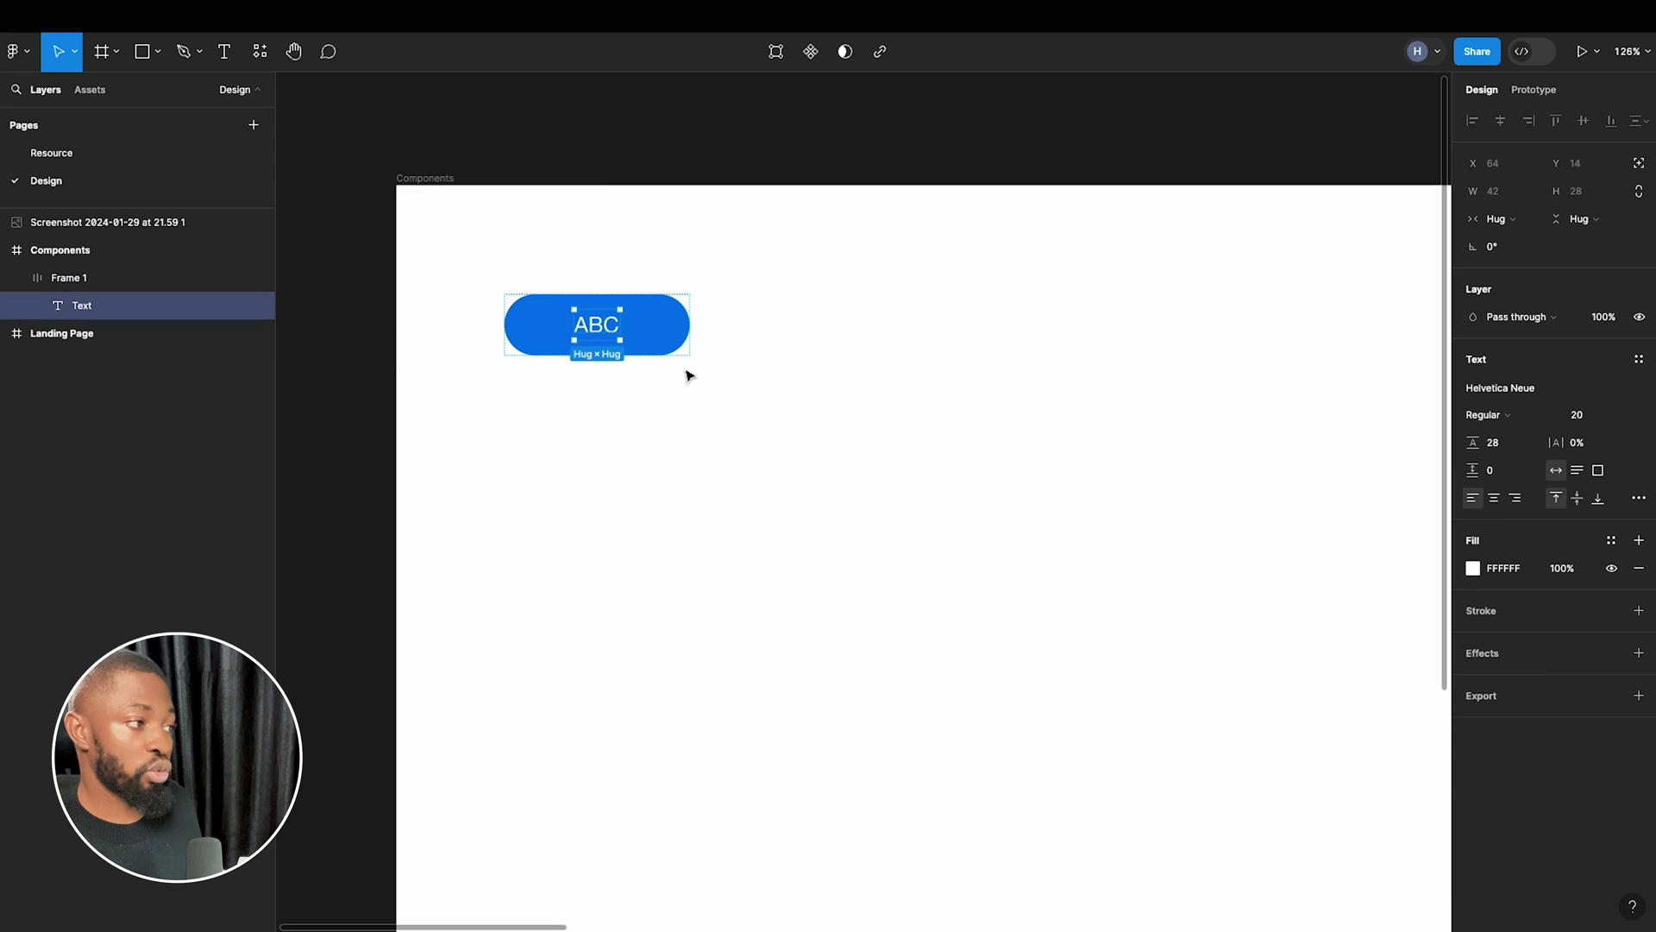
{"action": "left_click", "coordinate": [1563, 571]}
{"action": "type", "text": "80"}
{"action": "key", "text": "Return"}
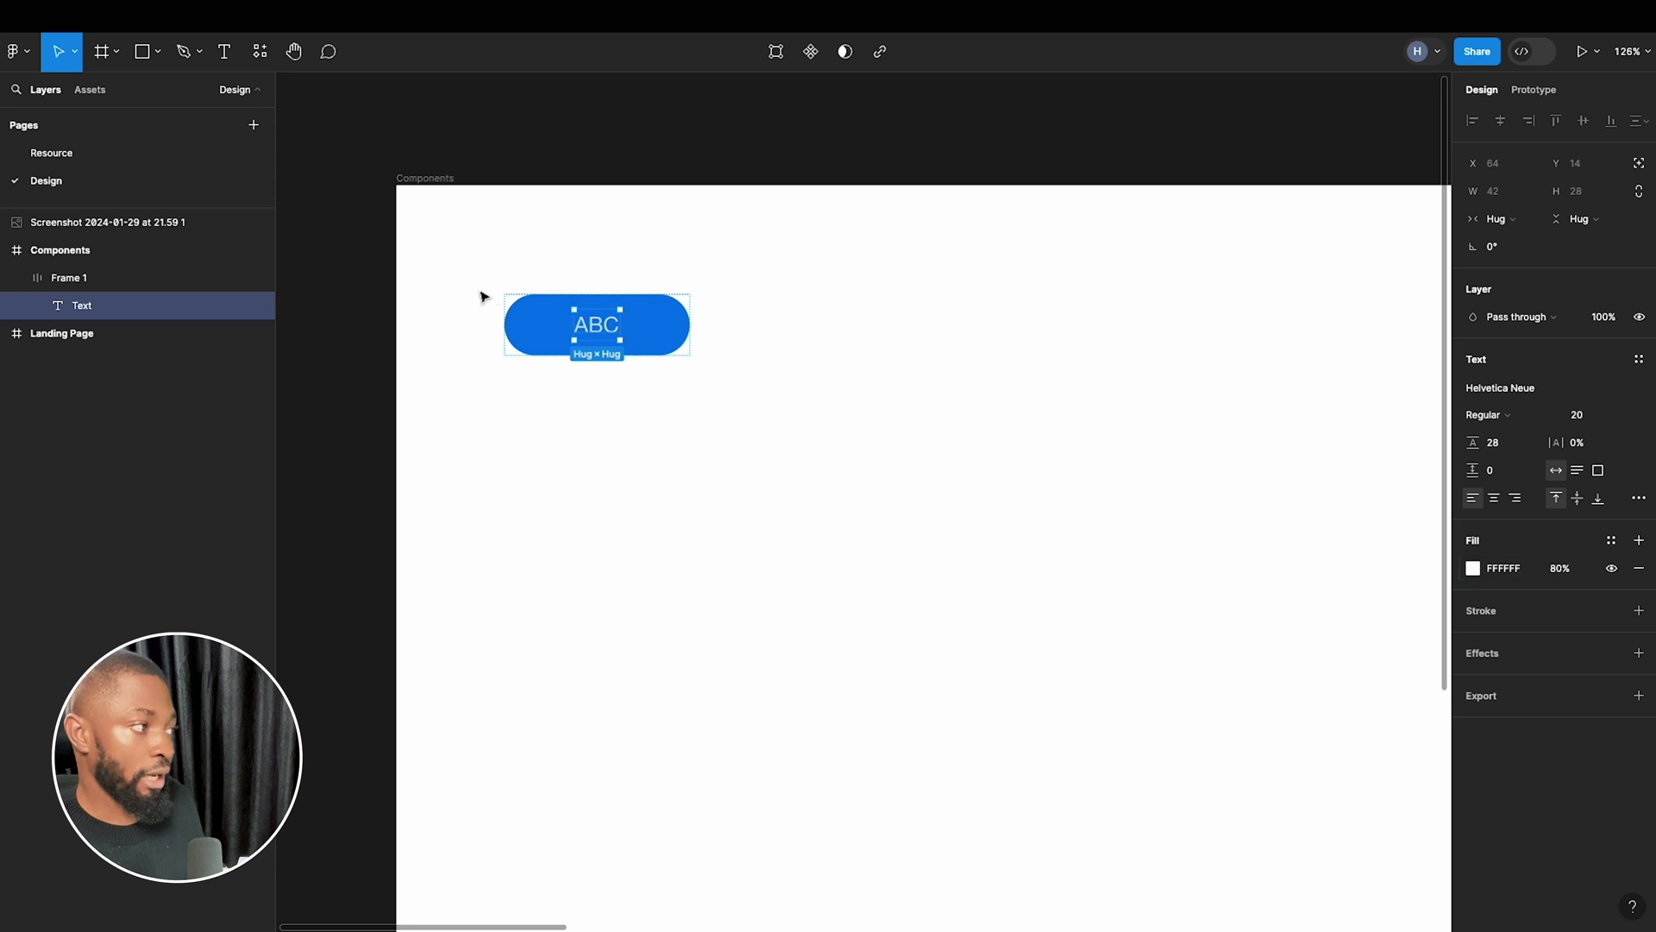
Rename the blue ABC frame, Frame 1, as Button.
{"action": "scroll", "coordinate": [569, 305], "scroll_direction": "up", "scroll_amount": 3}
{"action": "scroll", "coordinate": [610, 267], "scroll_direction": "up", "scroll_amount": 4}
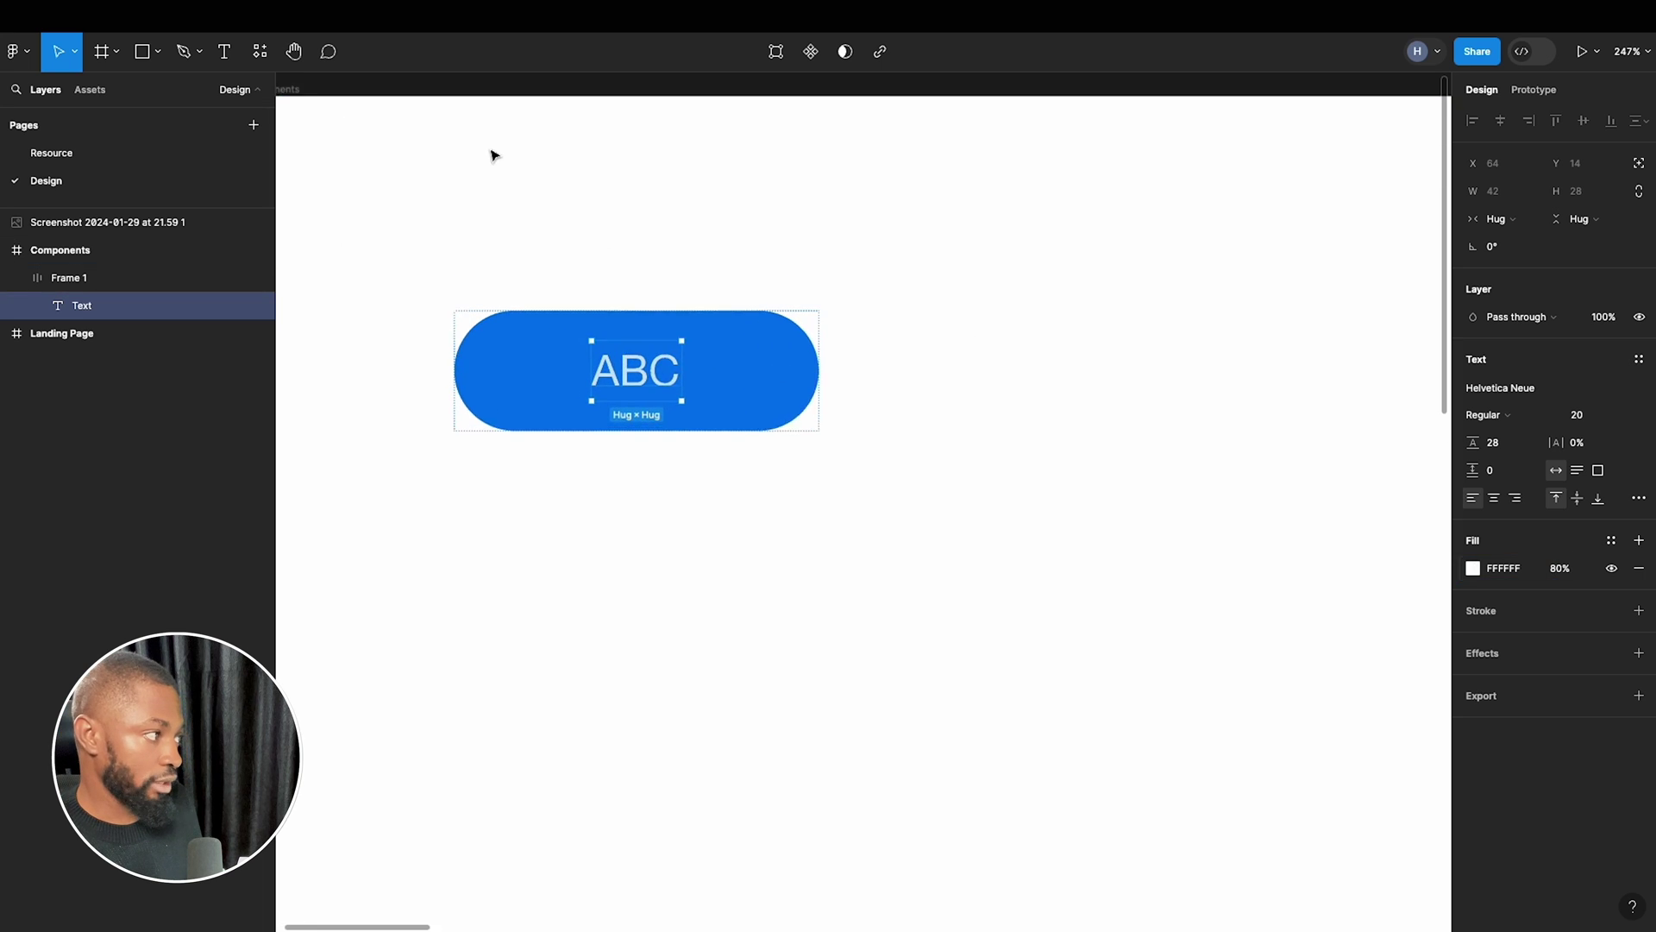
{"action": "left_click", "coordinate": [646, 248]}
{"action": "left_click", "coordinate": [700, 421]}
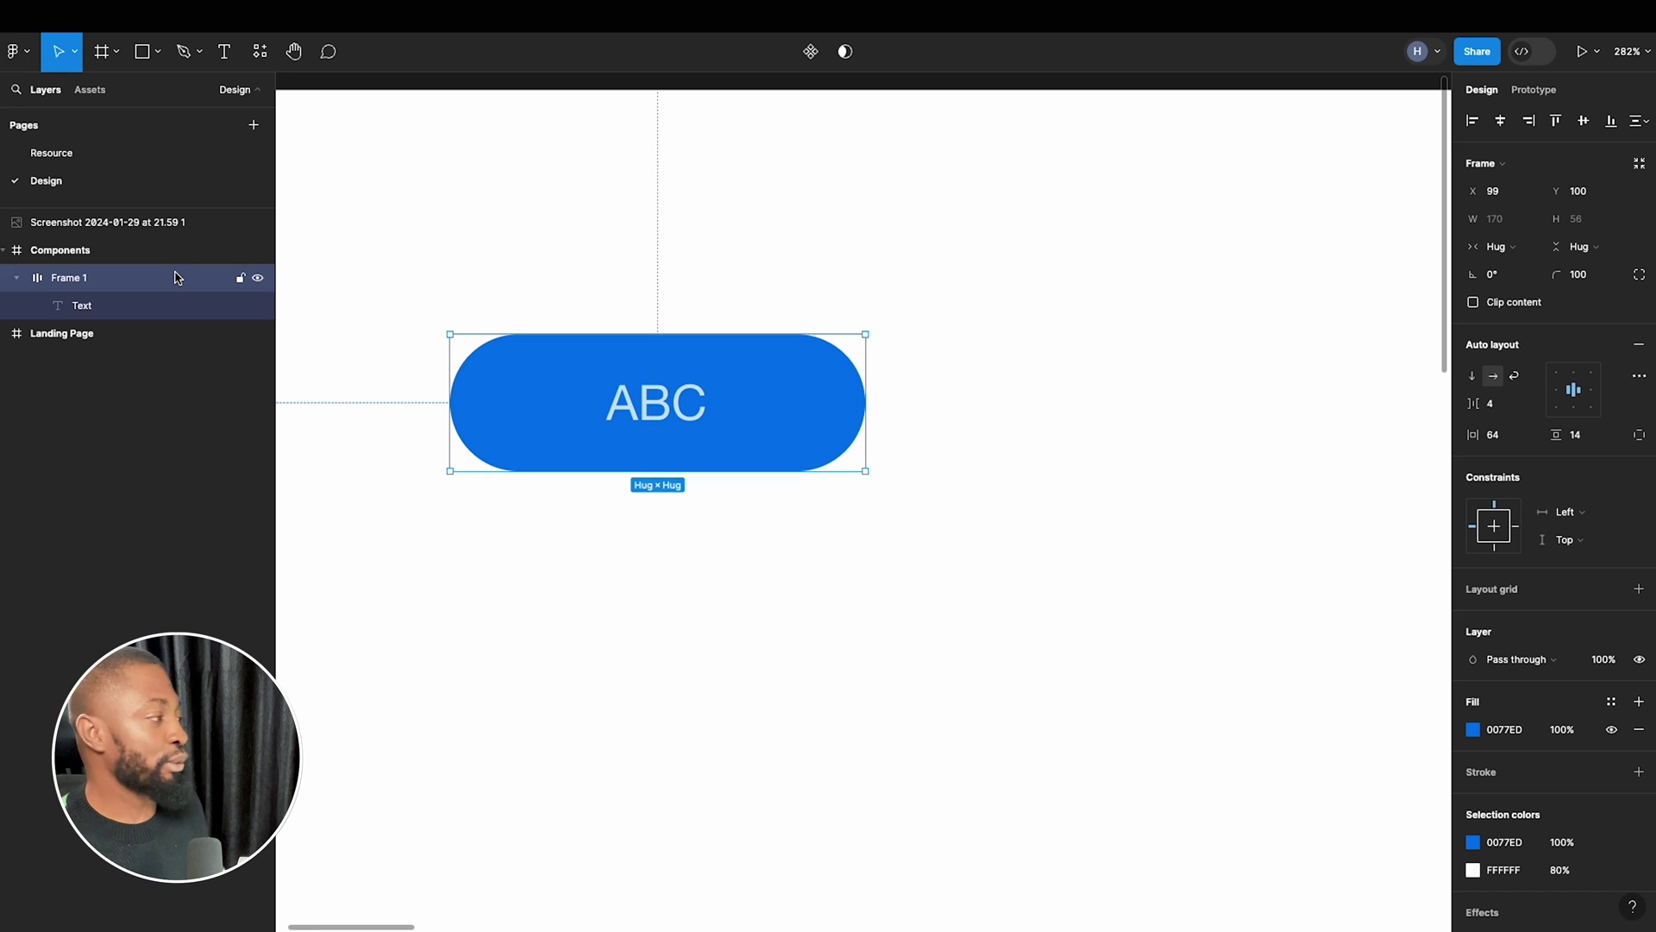
{"action": "double_click", "coordinate": [144, 278]}
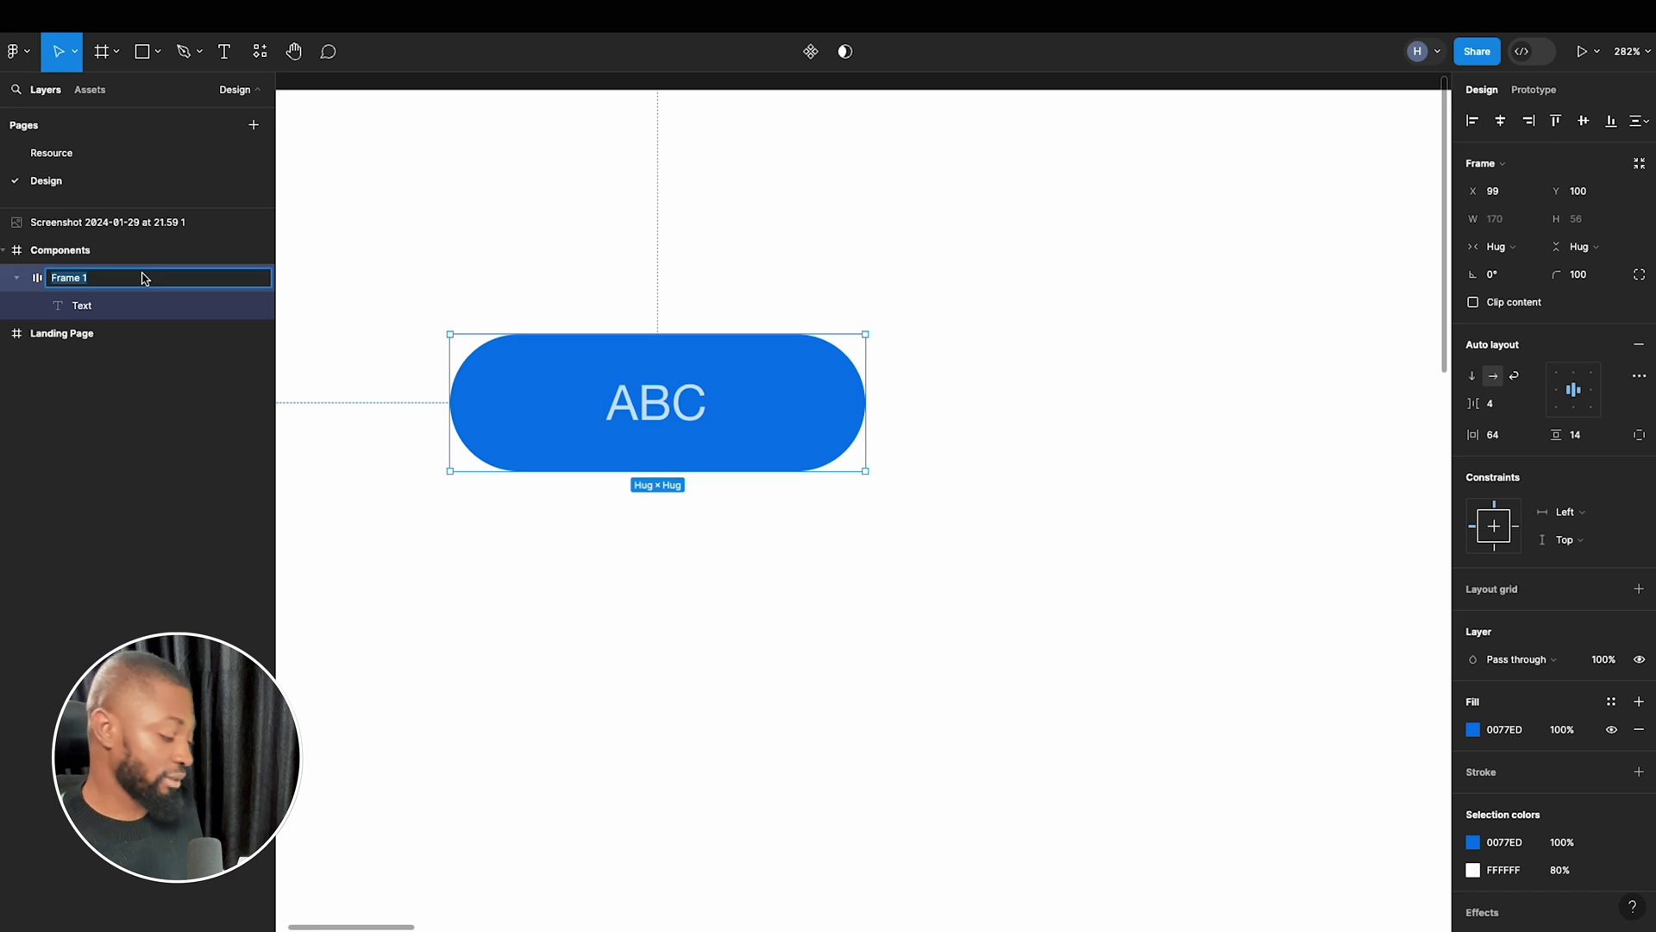
{"action": "type", "text": "Buto"}
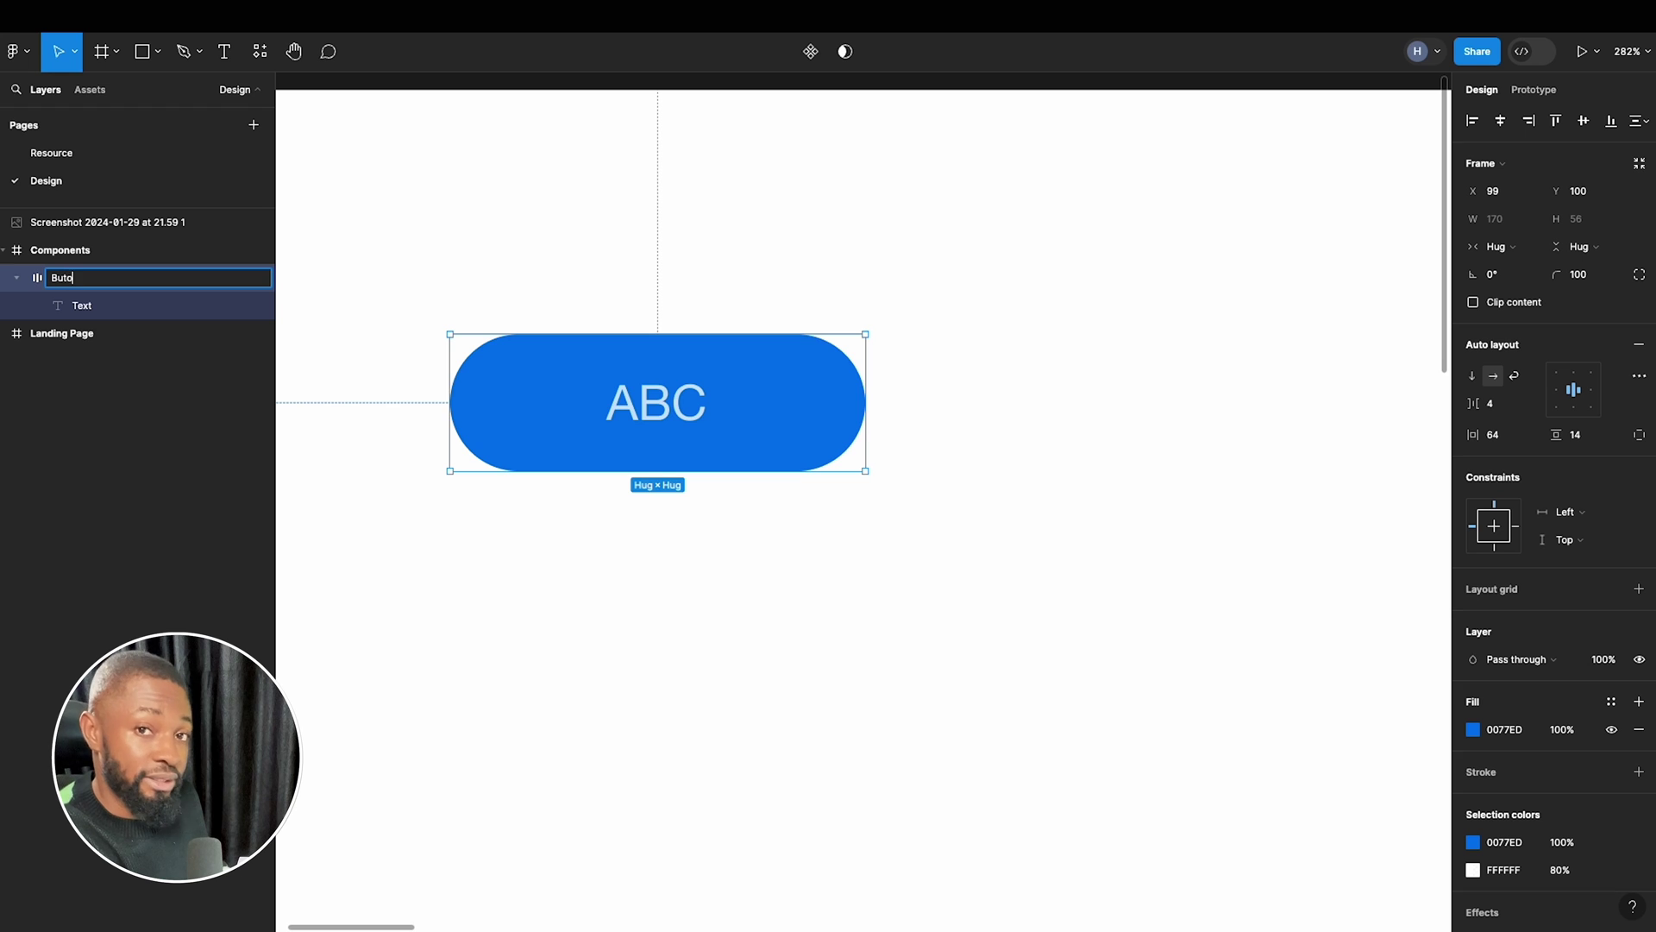
{"action": "key", "text": "BackSpace"}
{"action": "type", "text": "to"}
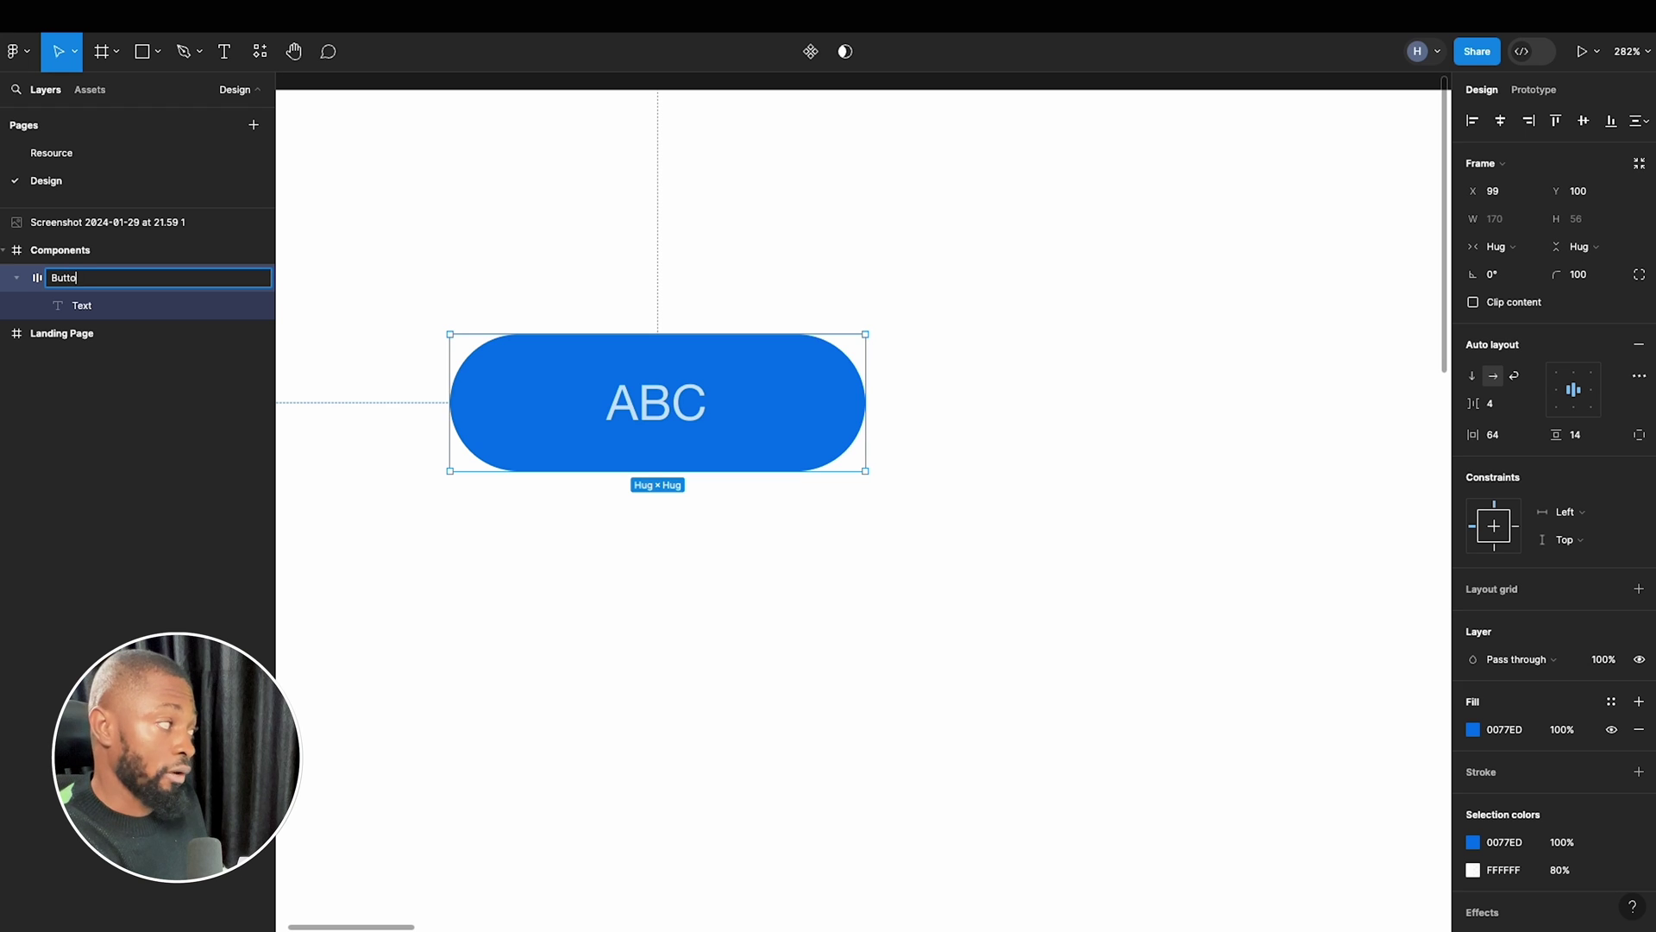
{"action": "key", "text": "Return"}
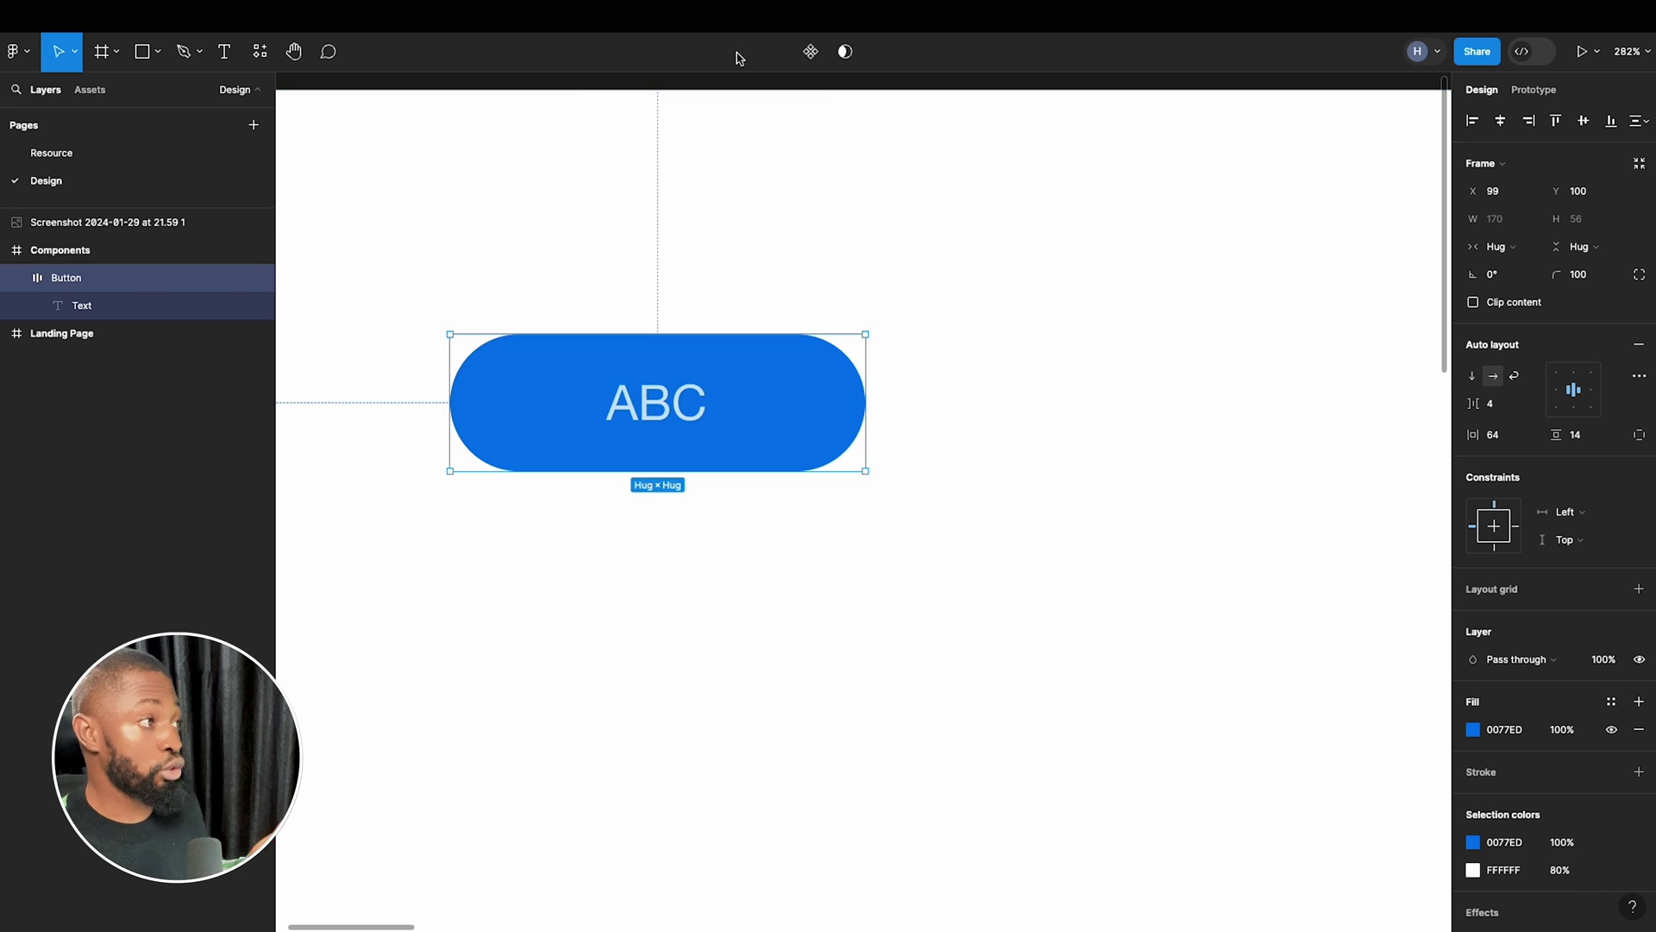
Turn the Button frame into a component, add a second variant to it, and select the whole component set.
{"action": "left_click", "coordinate": [811, 55]}
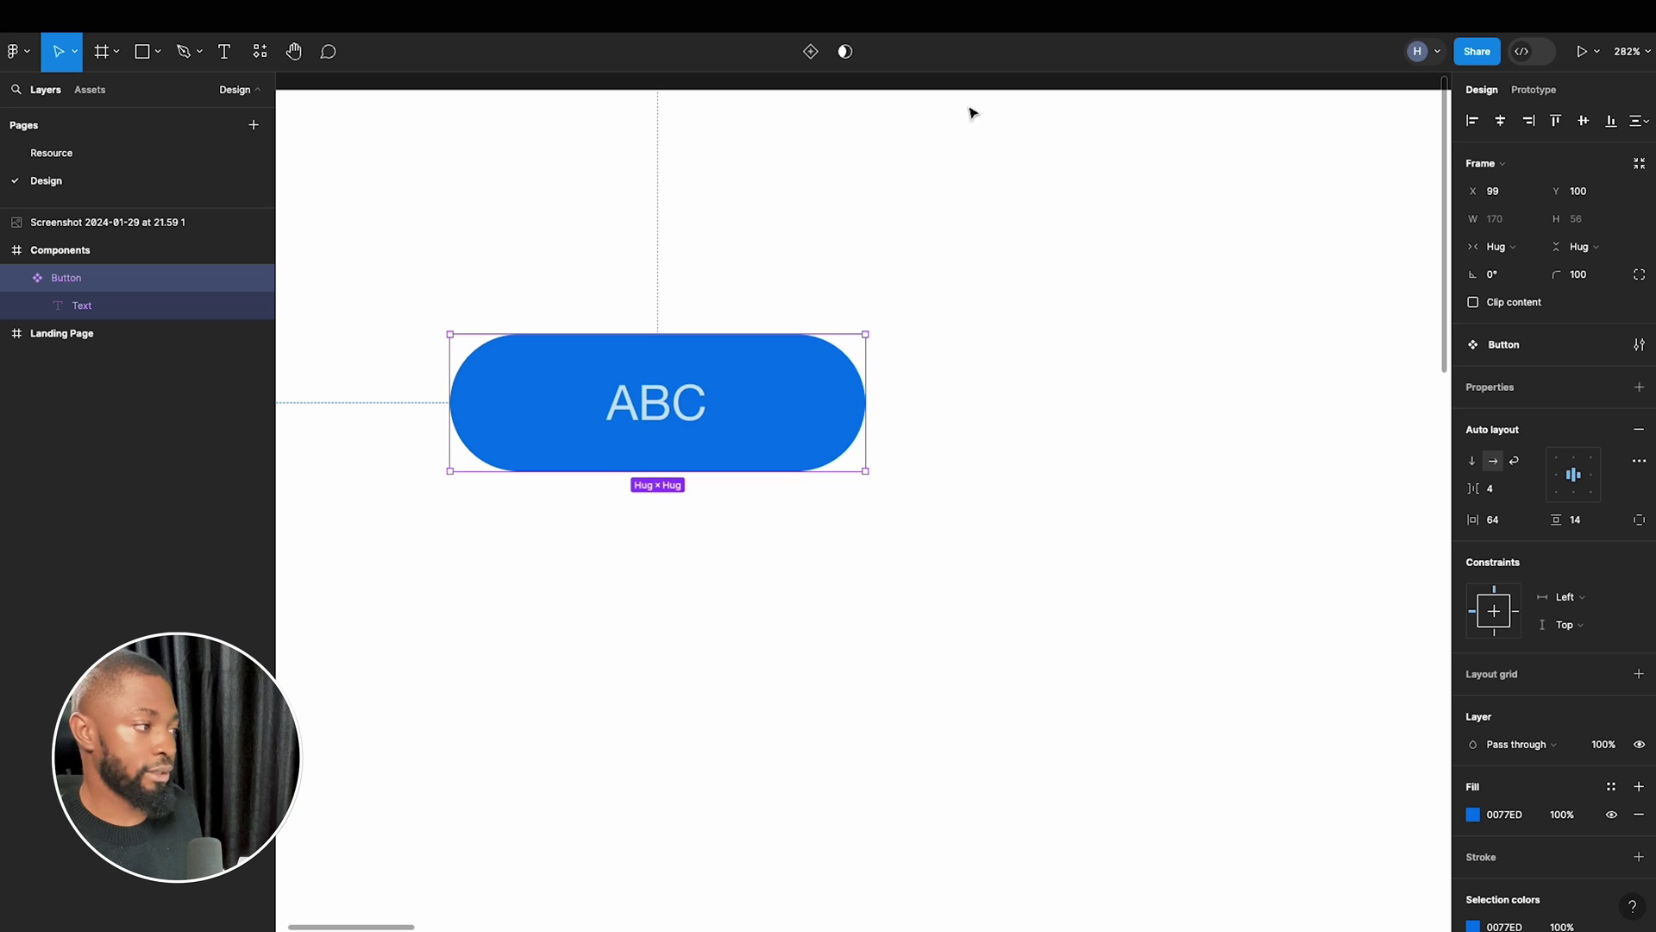
{"action": "left_click", "coordinate": [810, 57]}
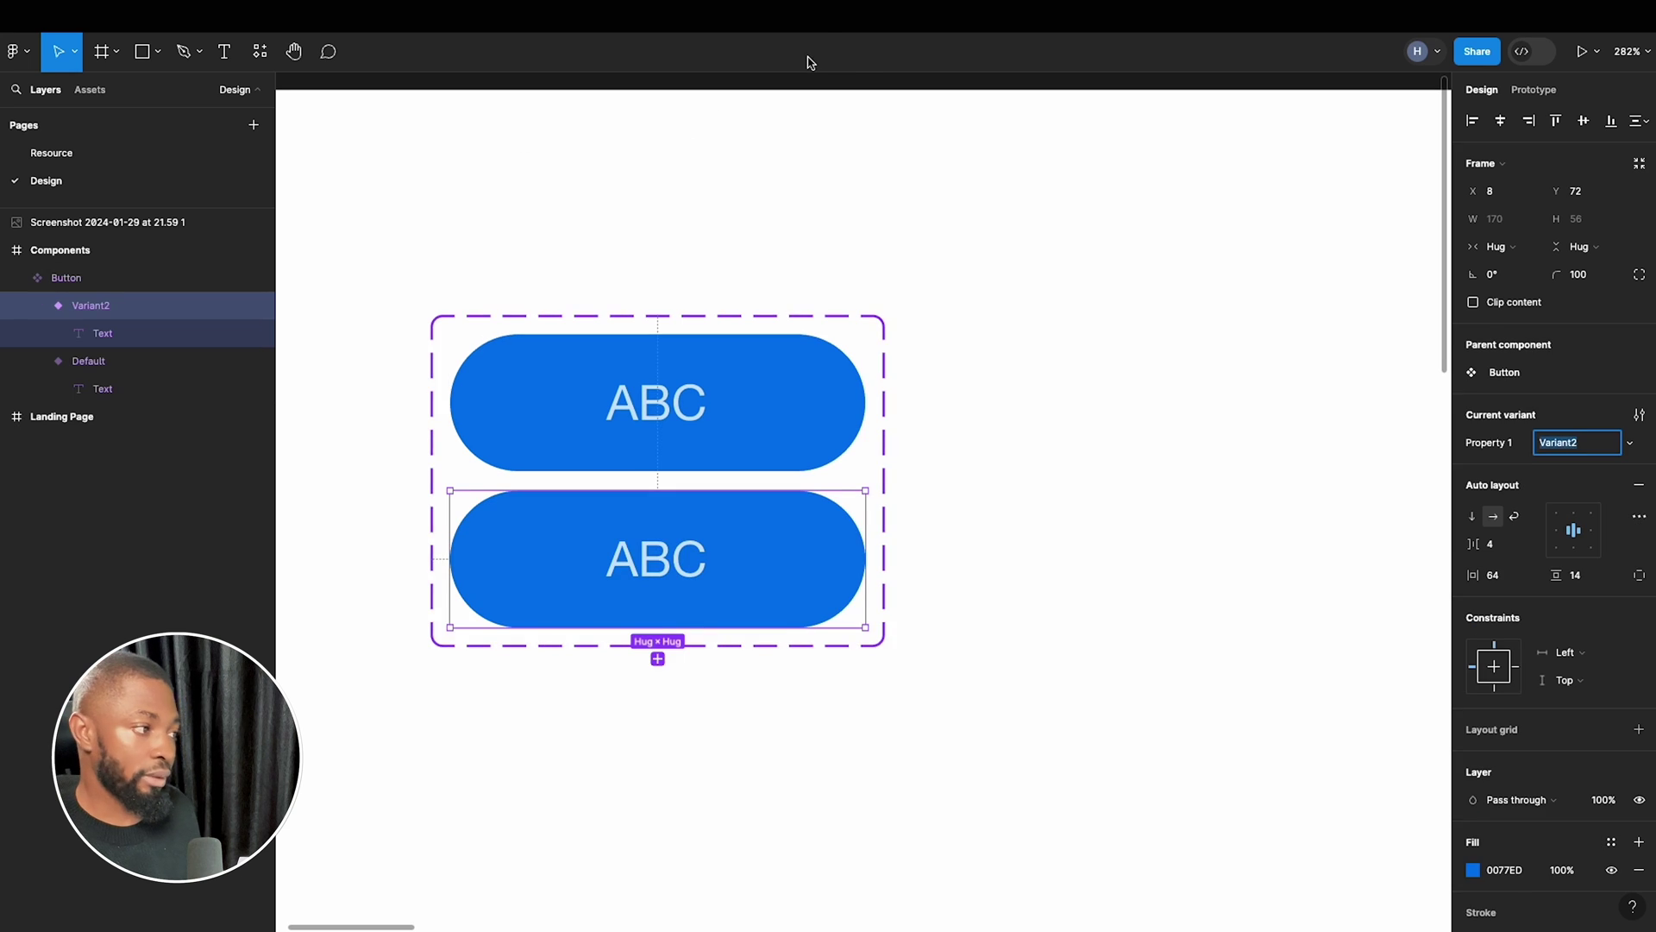
{"action": "left_click", "coordinate": [883, 333]}
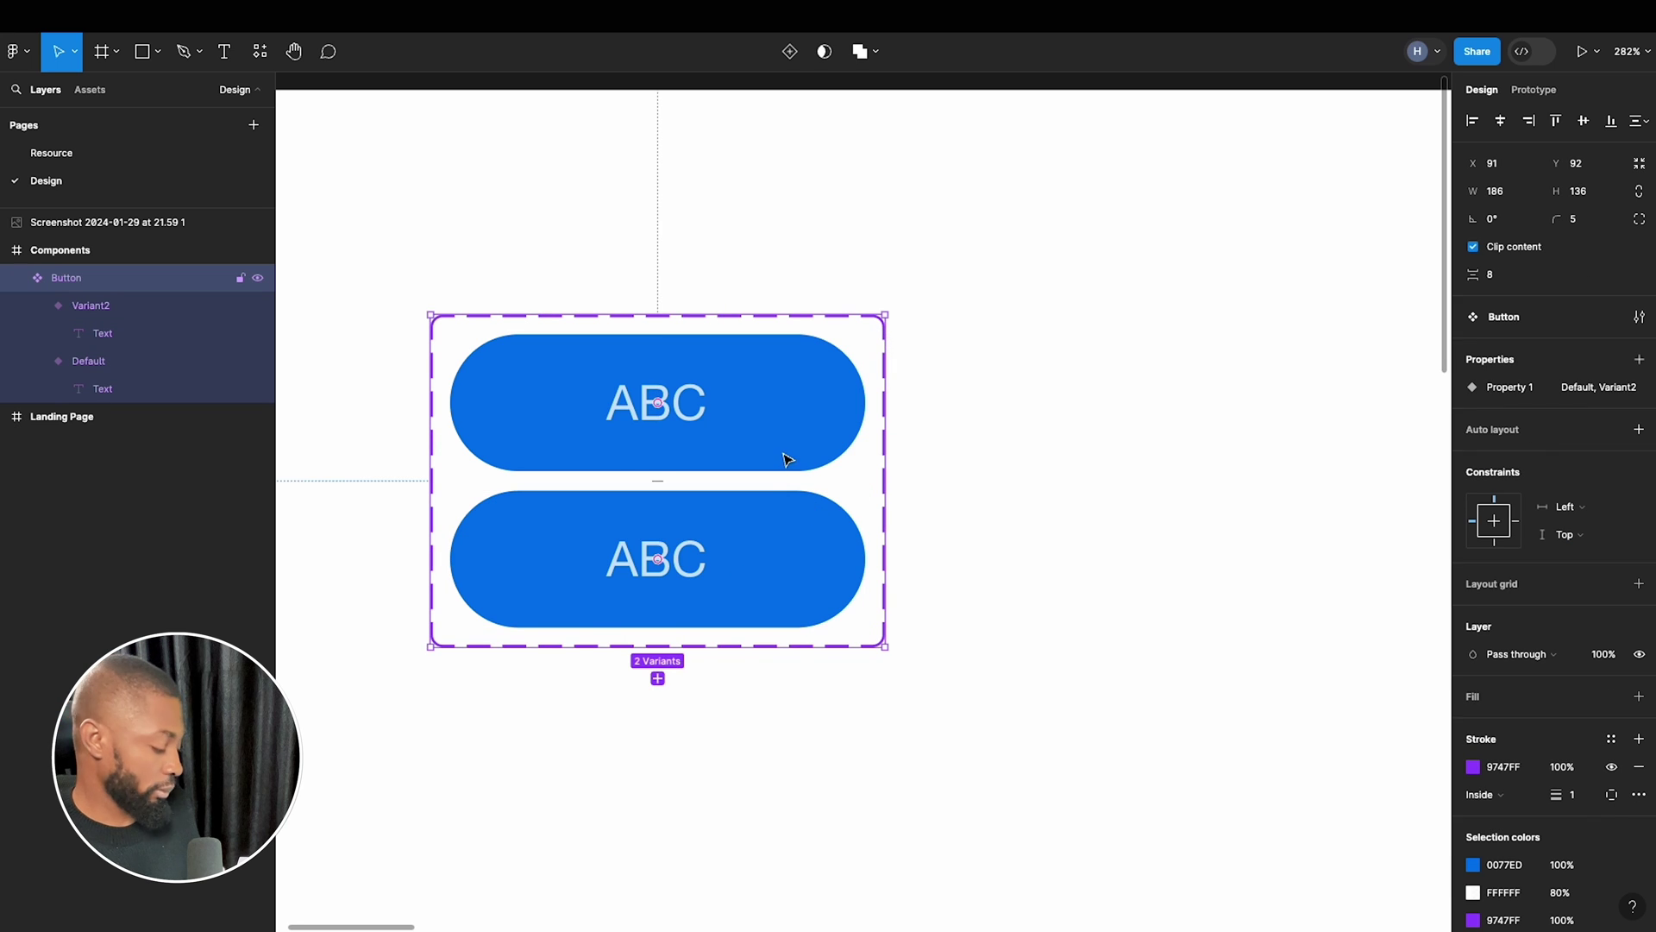
{"action": "scroll", "coordinate": [781, 464], "scroll_direction": "down", "scroll_amount": 2, "text": "ctrl"}
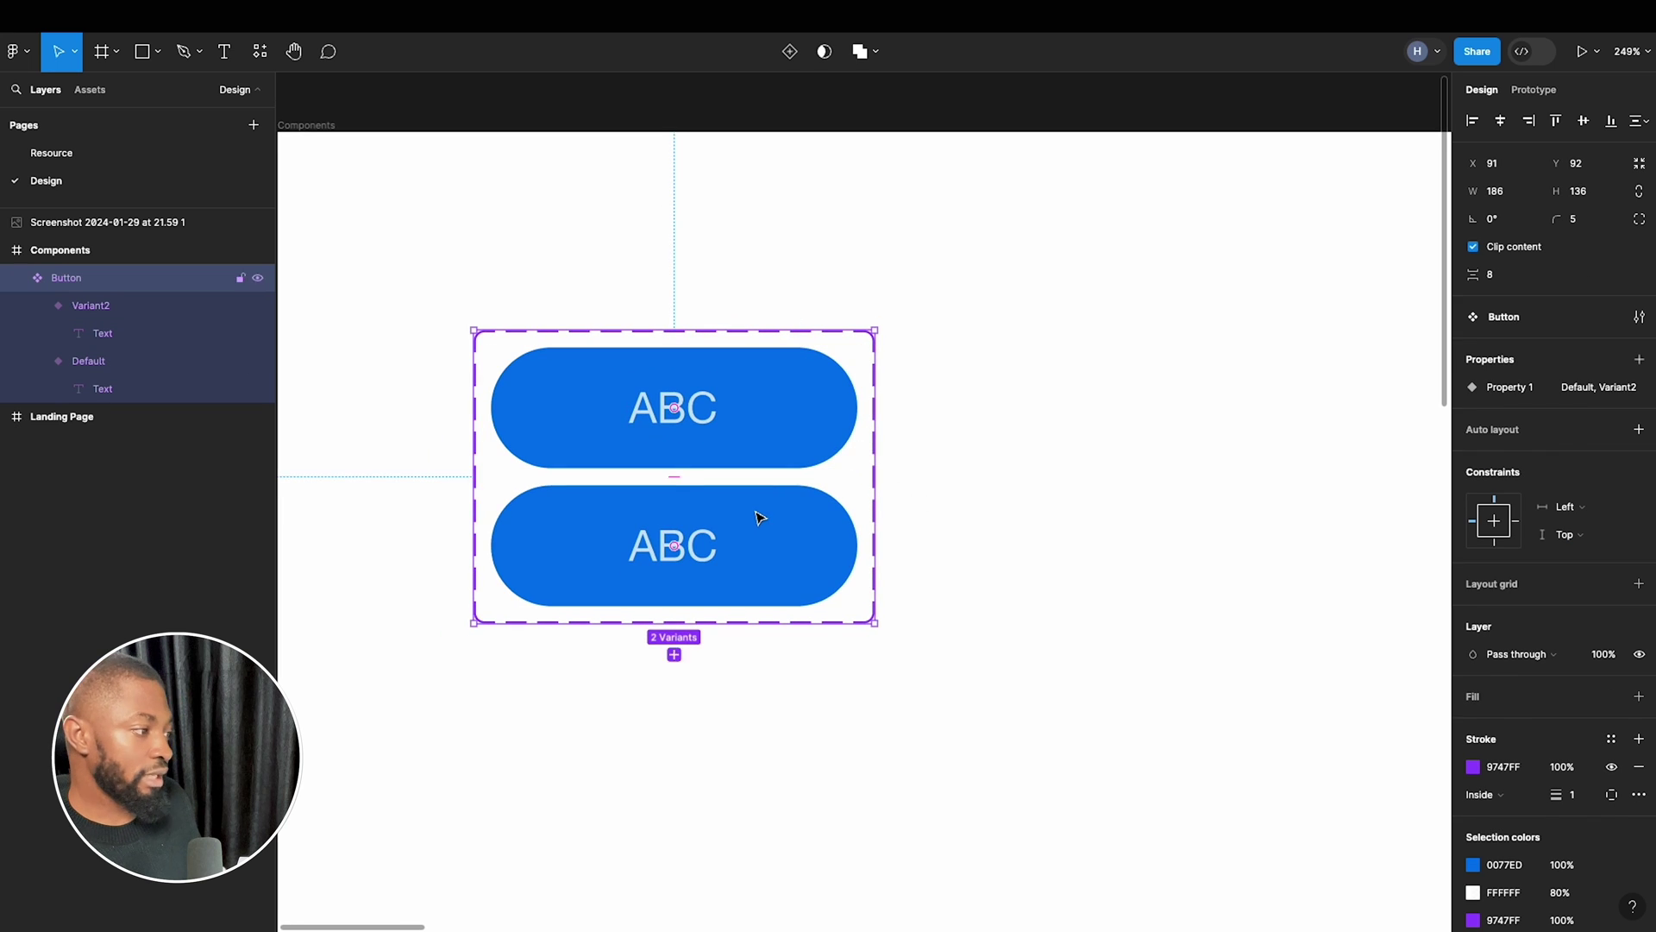
{"action": "left_click", "coordinate": [776, 410]}
{"action": "left_click", "coordinate": [852, 342]}
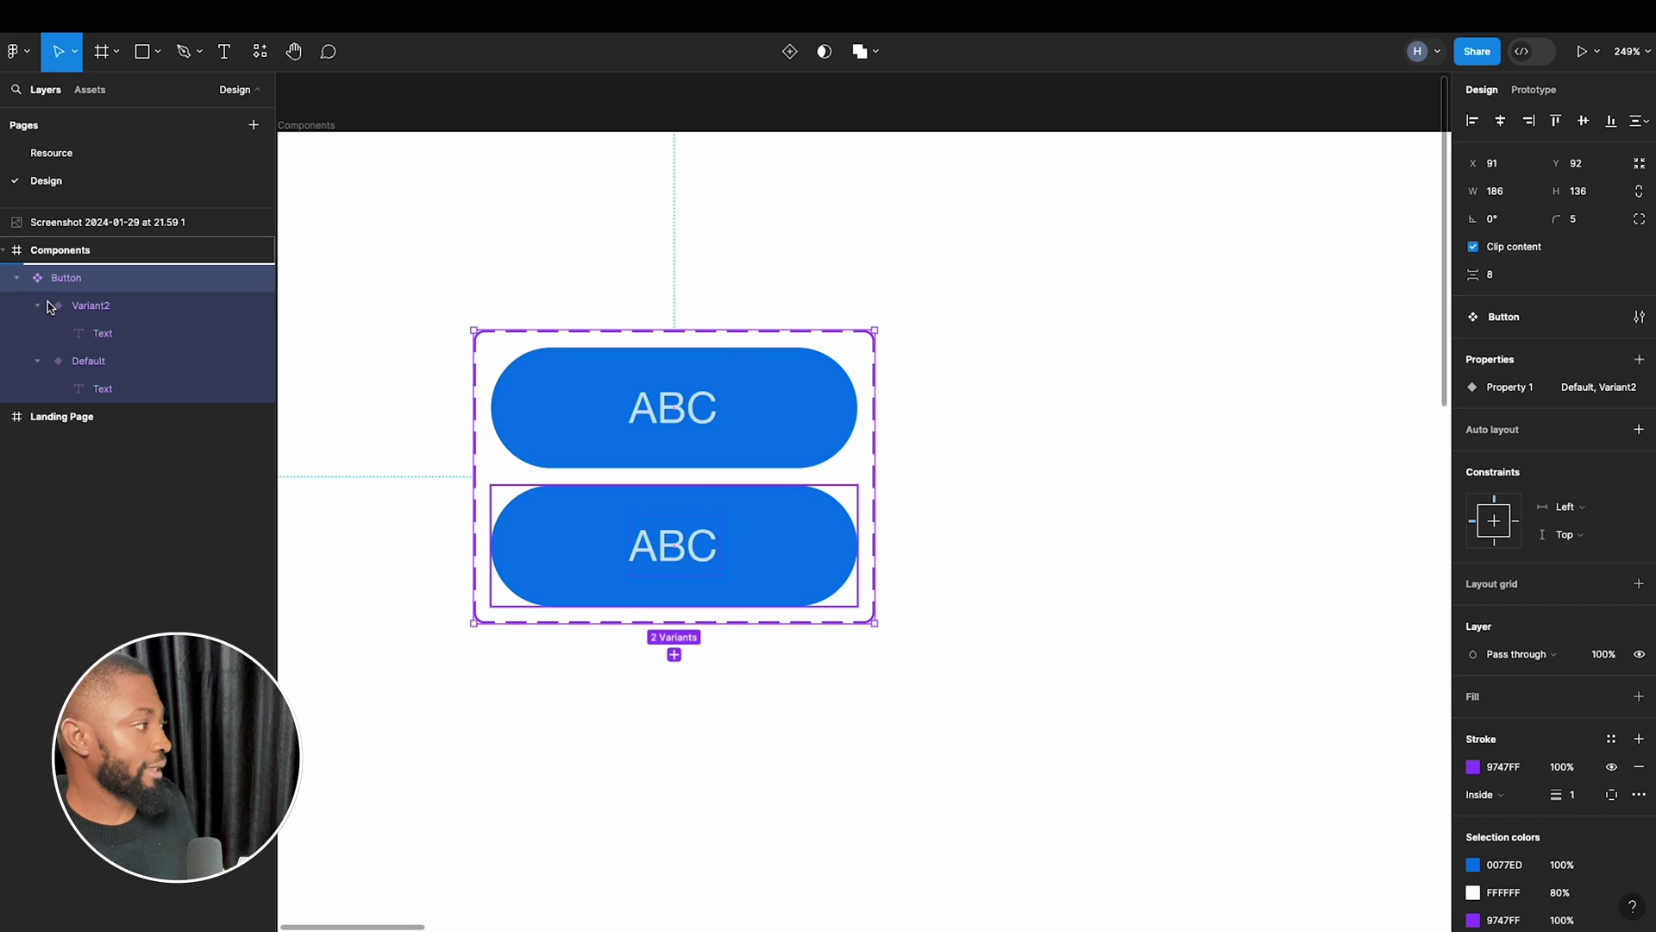
Rename the Button component set's variant property, Property 1, as Type.
{"action": "left_click", "coordinate": [93, 306]}
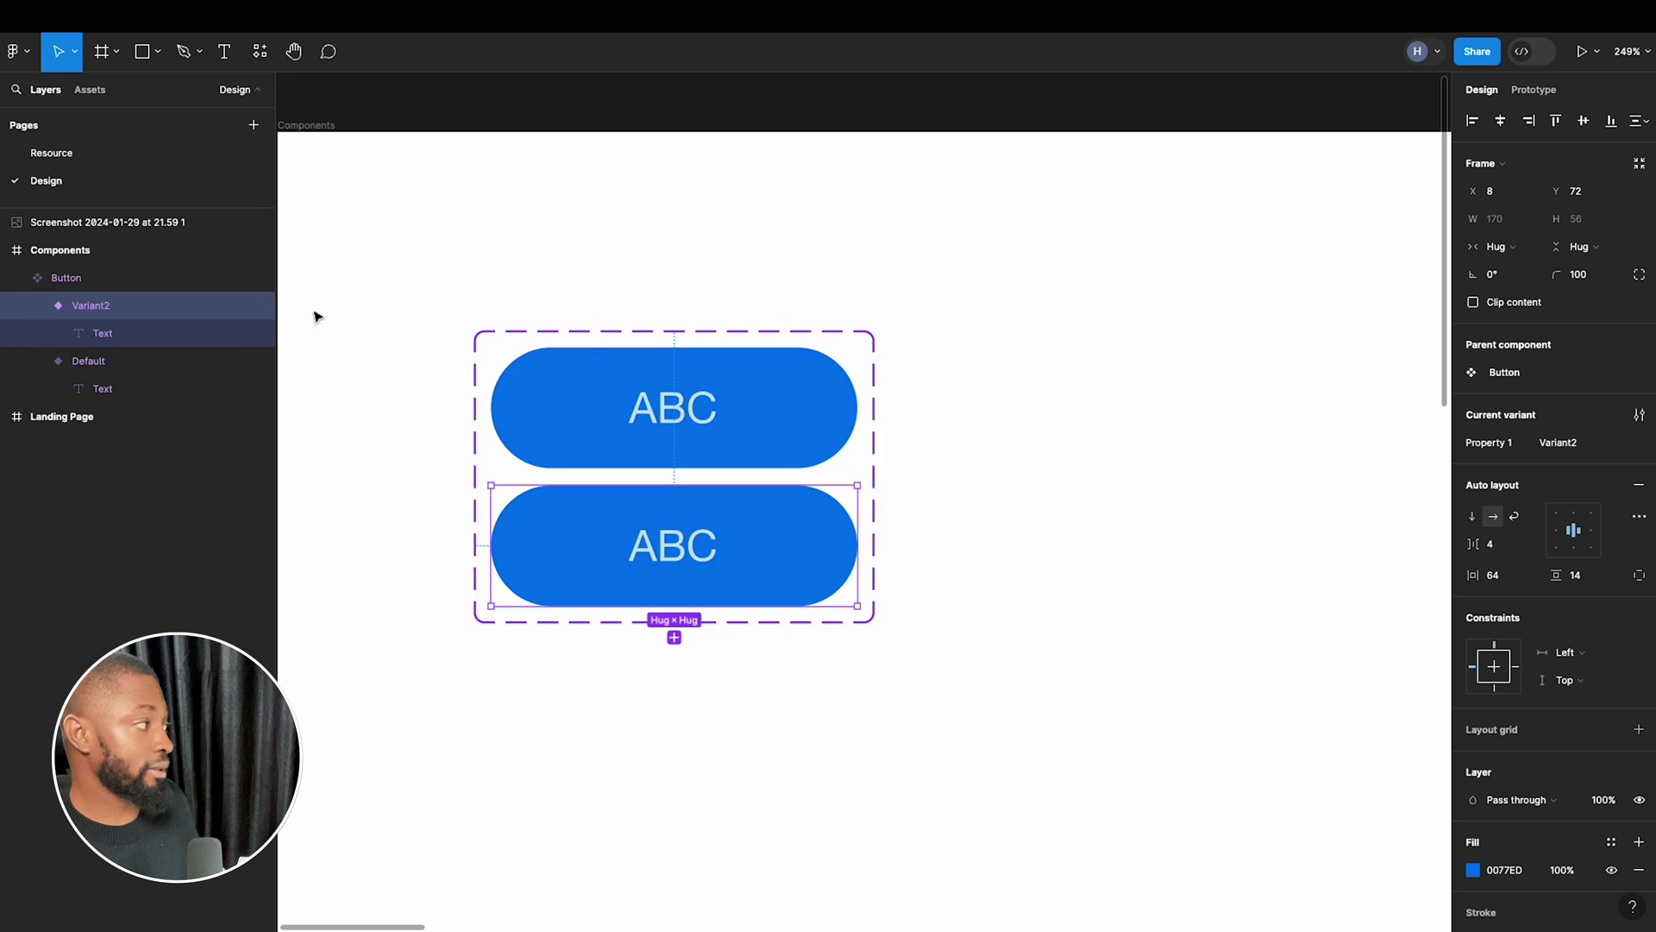
{"action": "left_click", "coordinate": [105, 285]}
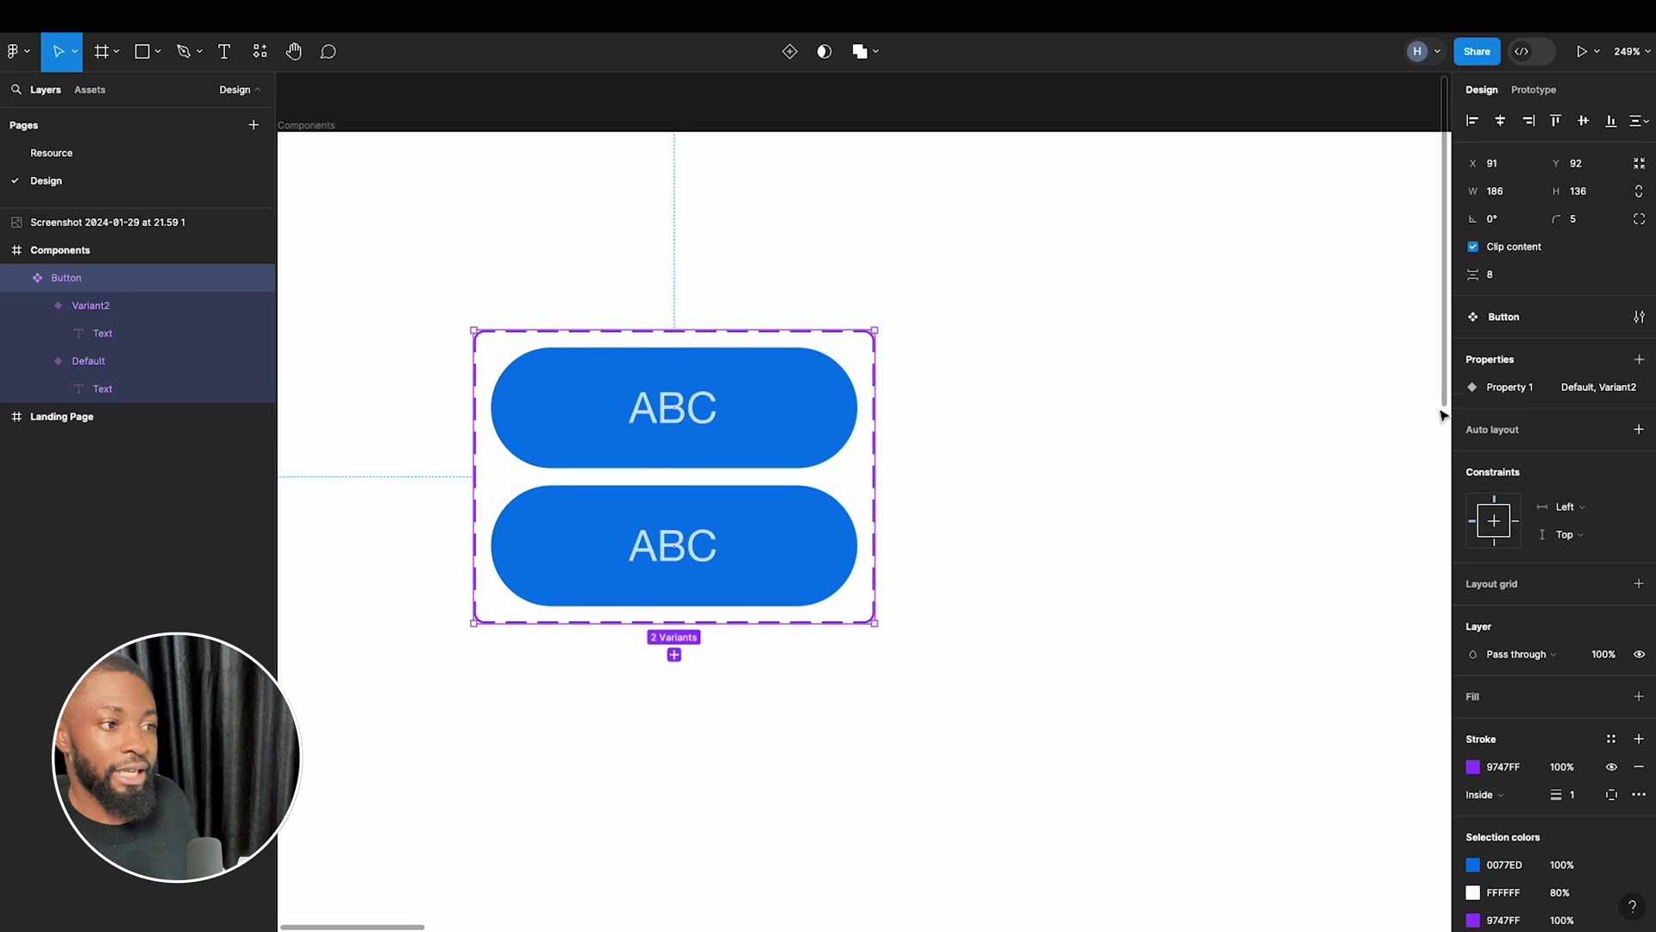
{"action": "double_click", "coordinate": [1511, 388]}
{"action": "type", "text": "TYpe"}
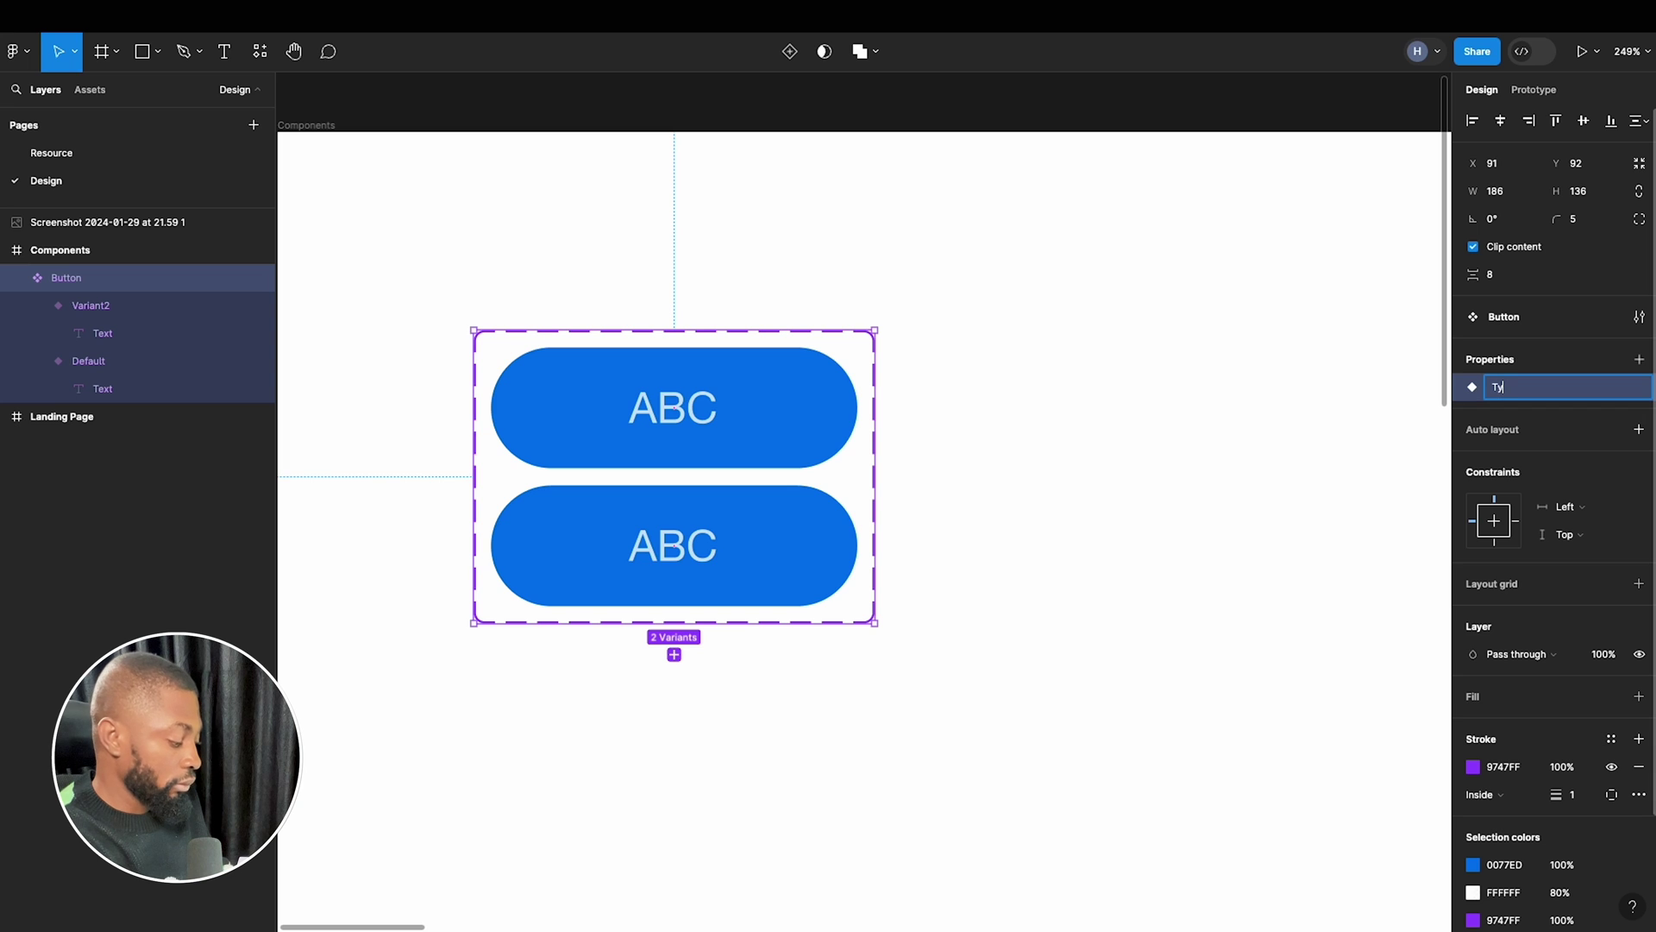
{"action": "key", "text": "BackSpace"}
{"action": "key", "text": "BackSpace"}
{"action": "type", "text": "Colo"}
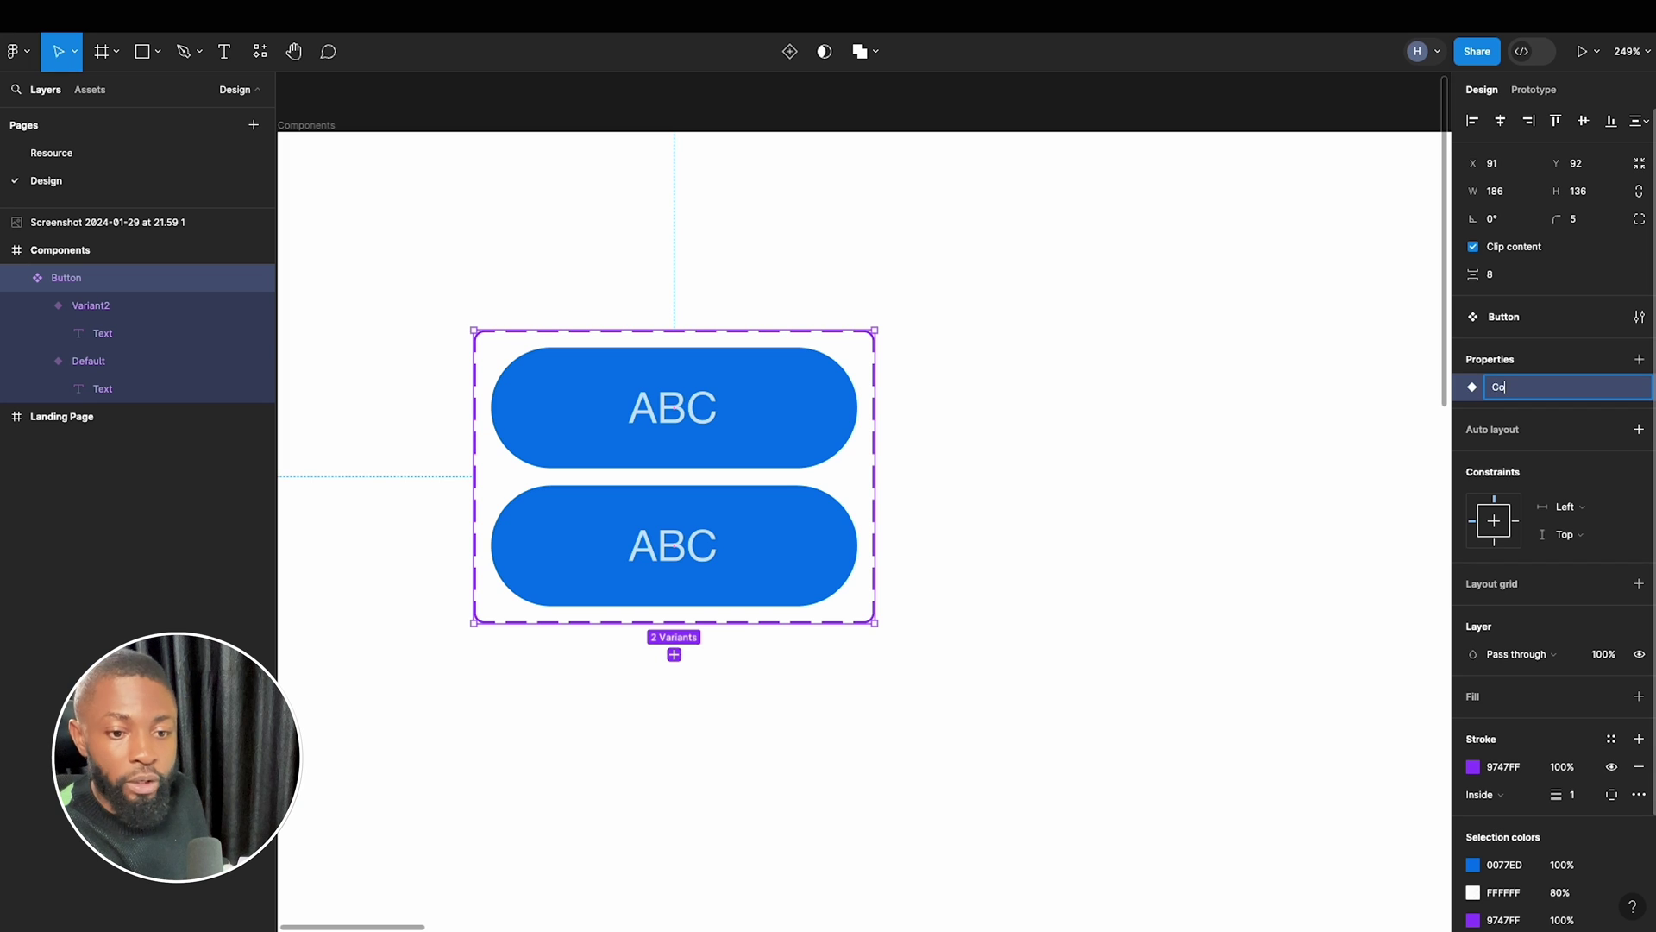
{"action": "key", "text": "BackSpace"}
{"action": "key", "text": "BackSpace"}
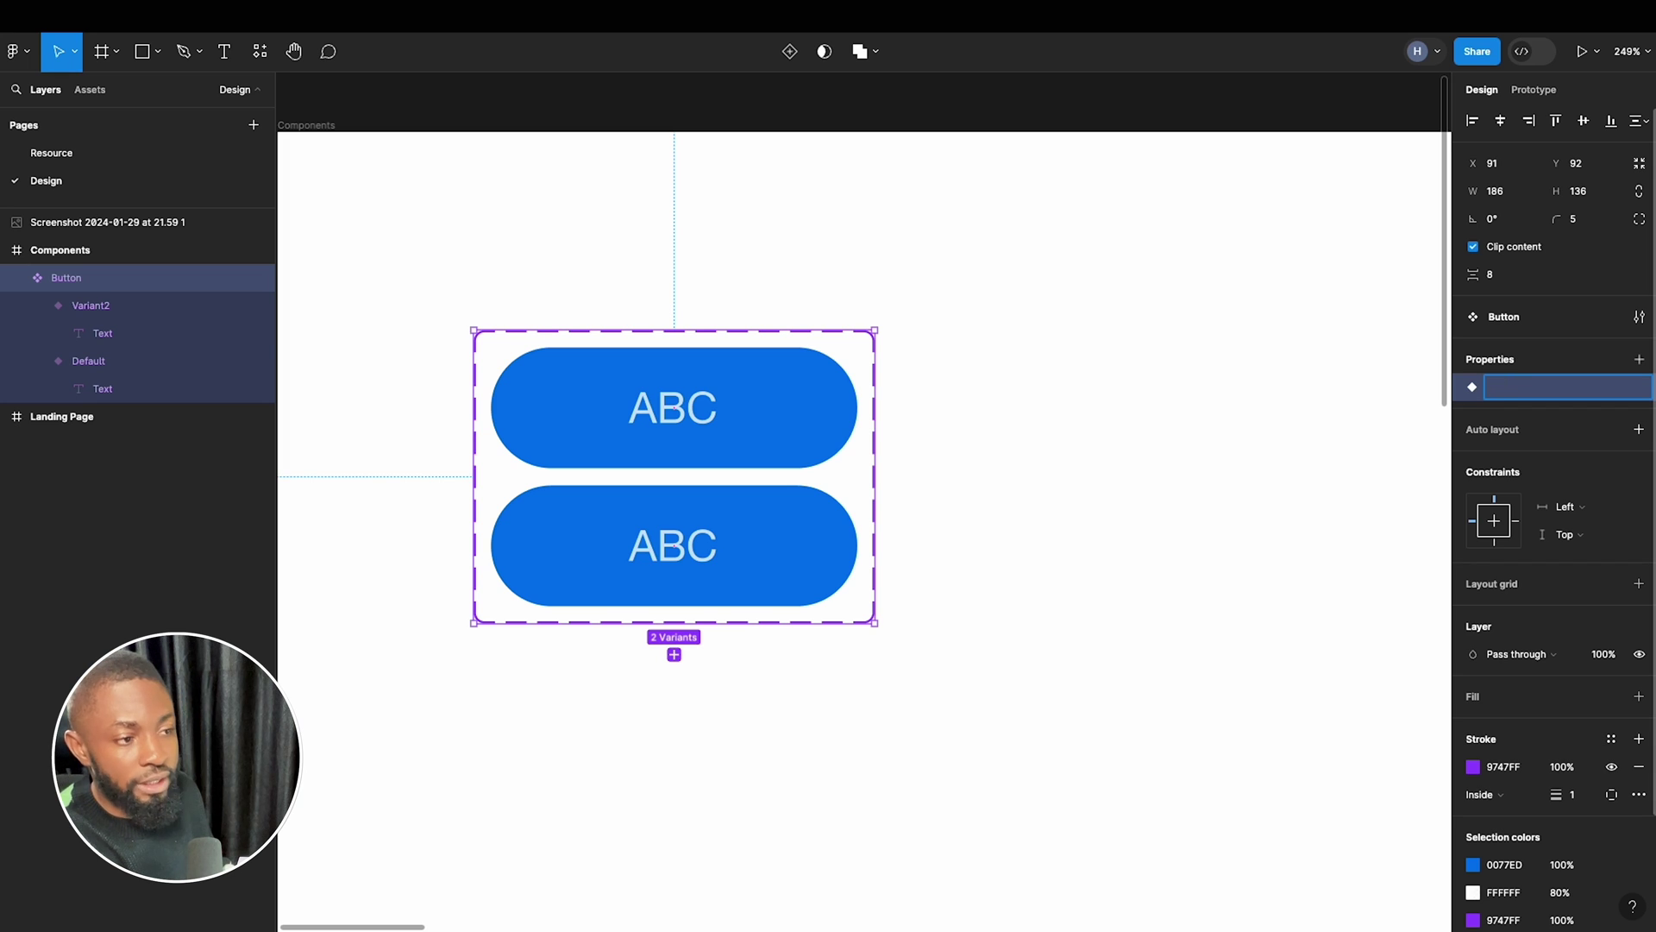
{"action": "type", "text": "Type"}
{"action": "key", "text": "Return"}
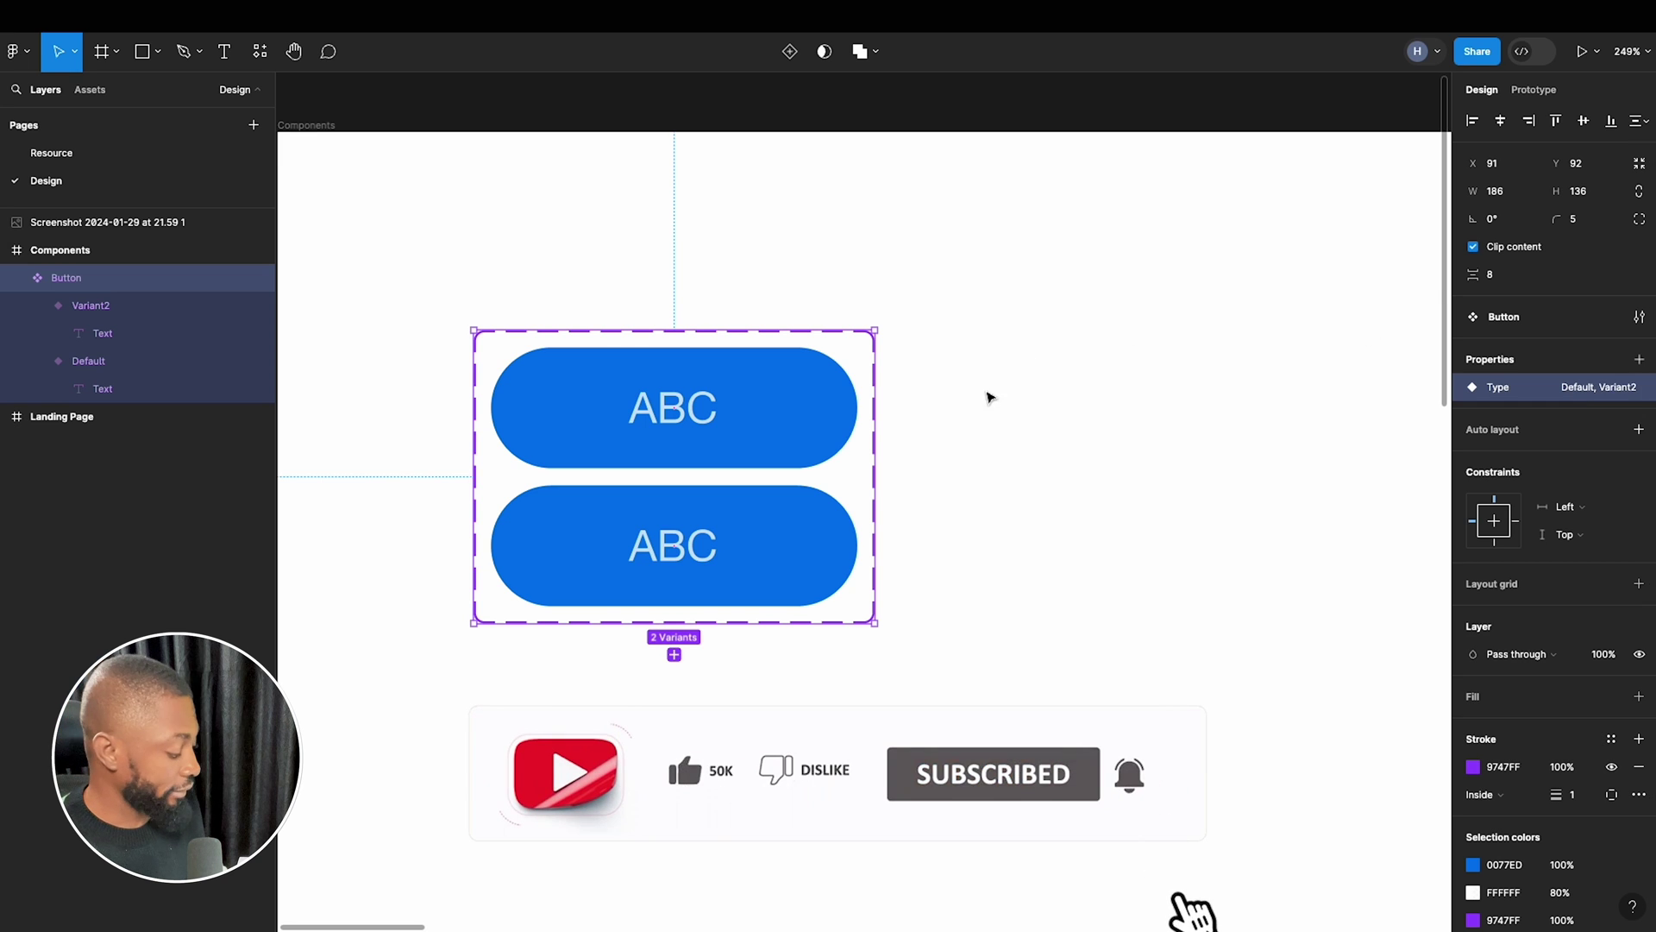
Examine the CTA buttons in the wireframe sketch and return to the Button component set.
{"action": "scroll", "coordinate": [995, 392], "scroll_direction": "down", "scroll_amount": 5}
{"action": "scroll", "coordinate": [906, 371], "scroll_direction": "right", "scroll_amount": 10}
{"action": "scroll", "coordinate": [923, 425], "scroll_direction": "right", "scroll_amount": 10}
{"action": "scroll", "coordinate": [928, 428], "scroll_direction": "left", "scroll_amount": 1}
{"action": "scroll", "coordinate": [928, 429], "scroll_direction": "up", "scroll_amount": 1}
{"action": "scroll", "coordinate": [683, 540], "scroll_direction": "up", "scroll_amount": 2}
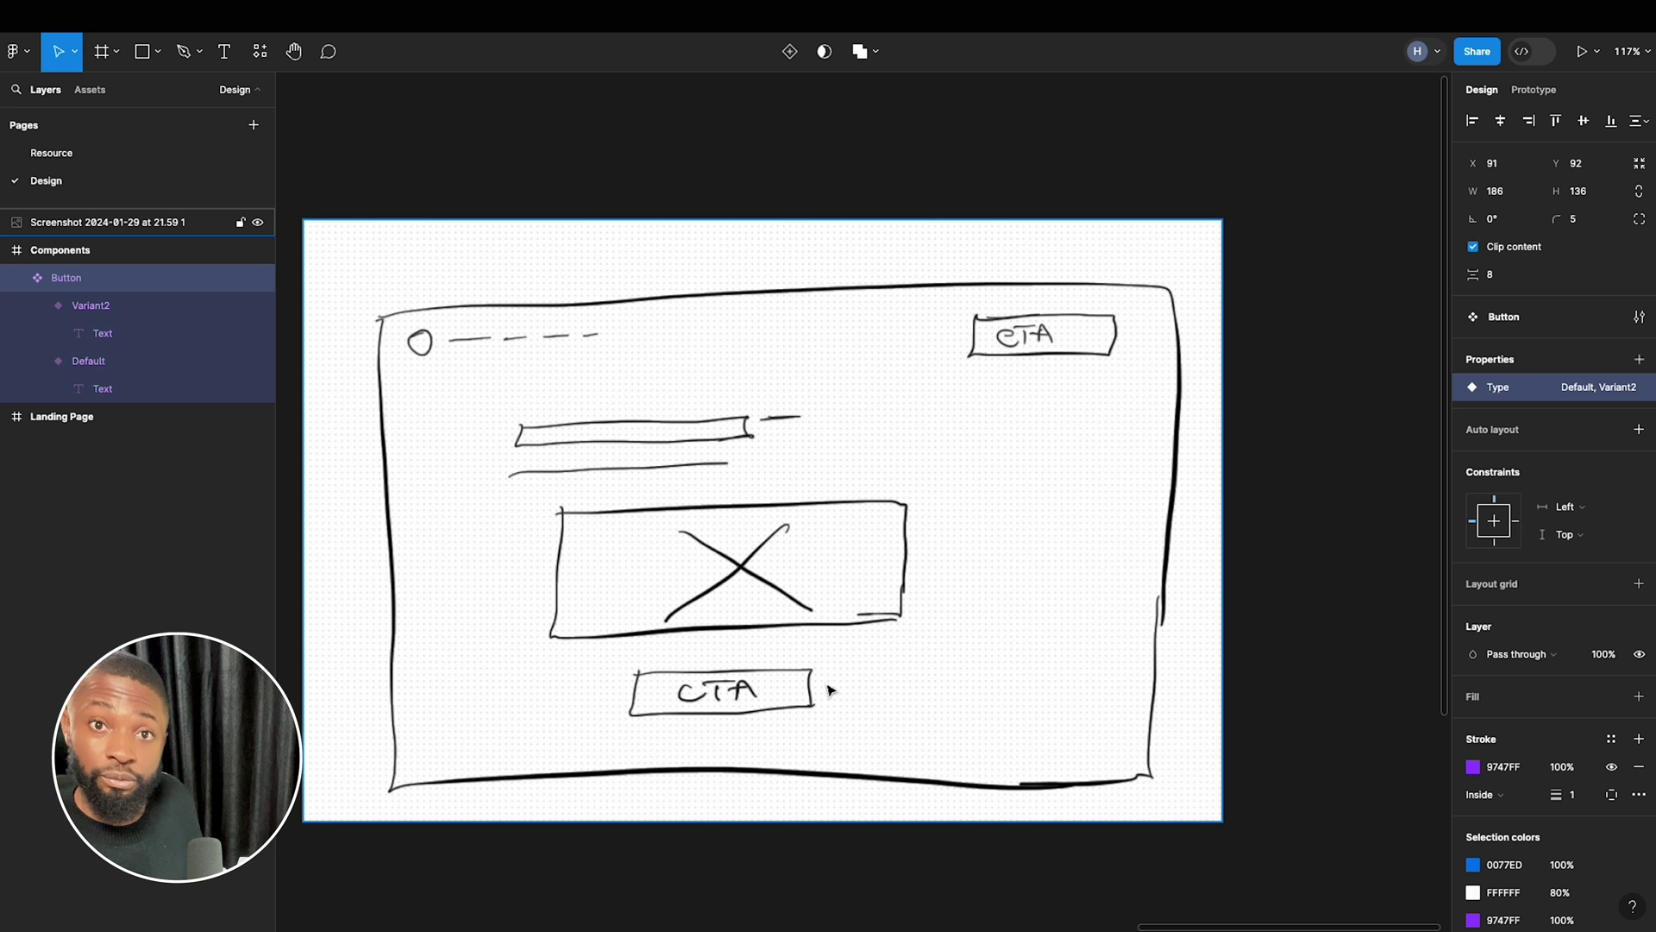
{"action": "scroll", "coordinate": [831, 690], "scroll_direction": "down", "scroll_amount": 5}
{"action": "scroll", "coordinate": [658, 713], "scroll_direction": "left", "scroll_amount": 8}
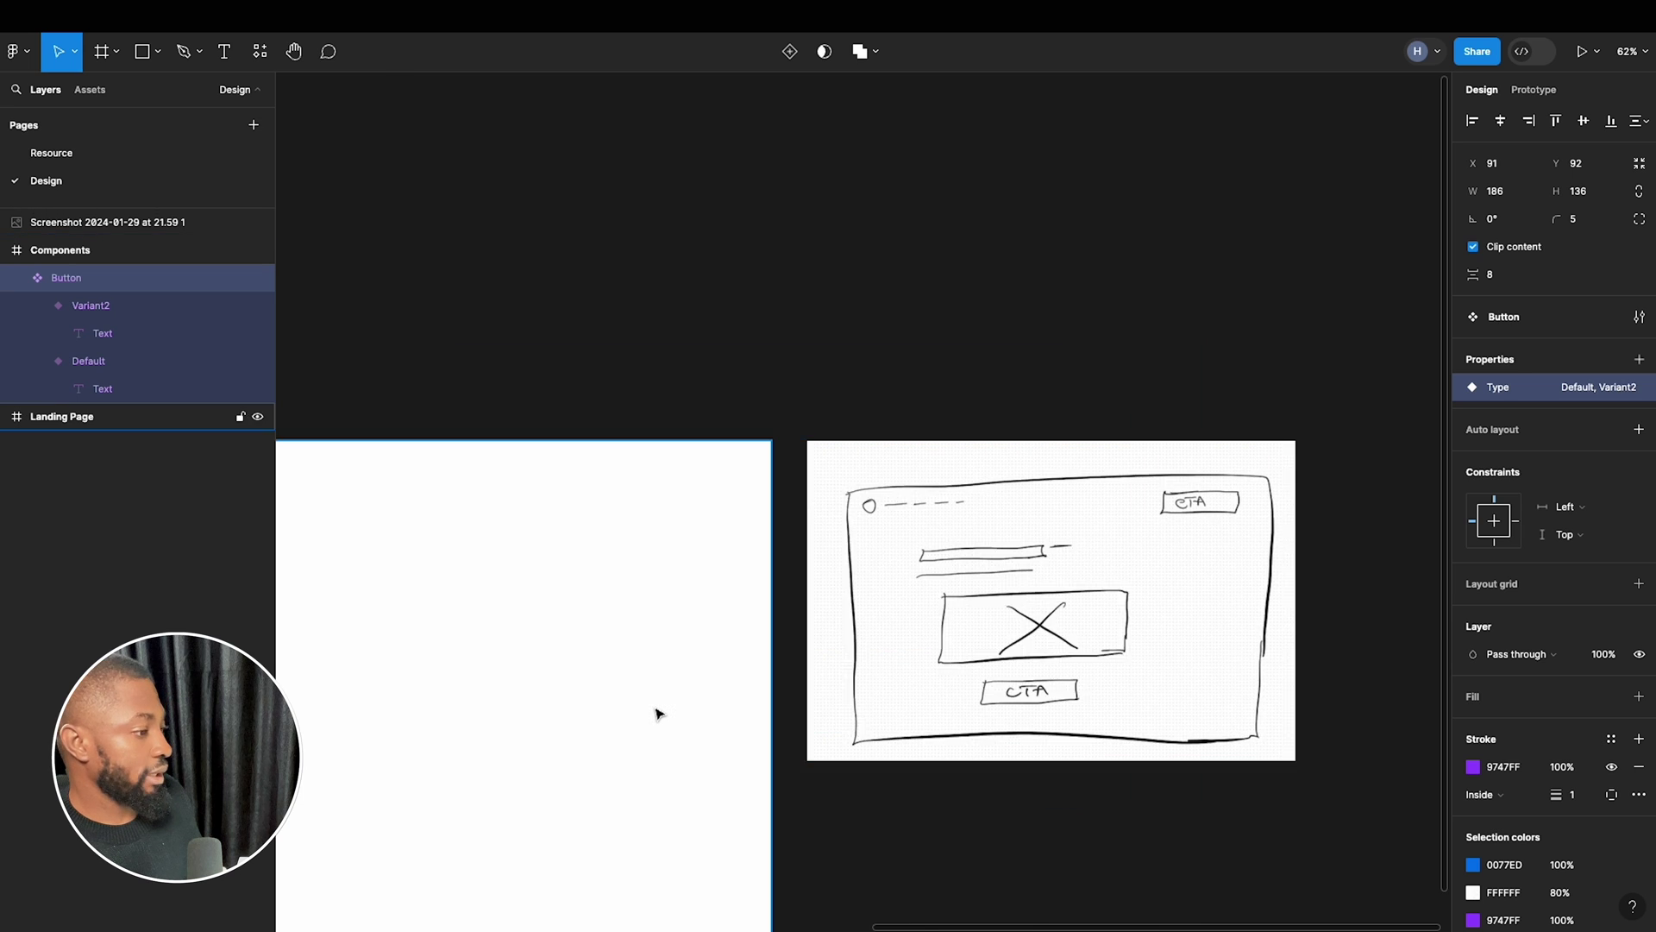
{"action": "scroll", "coordinate": [658, 714], "scroll_direction": "left", "scroll_amount": 10}
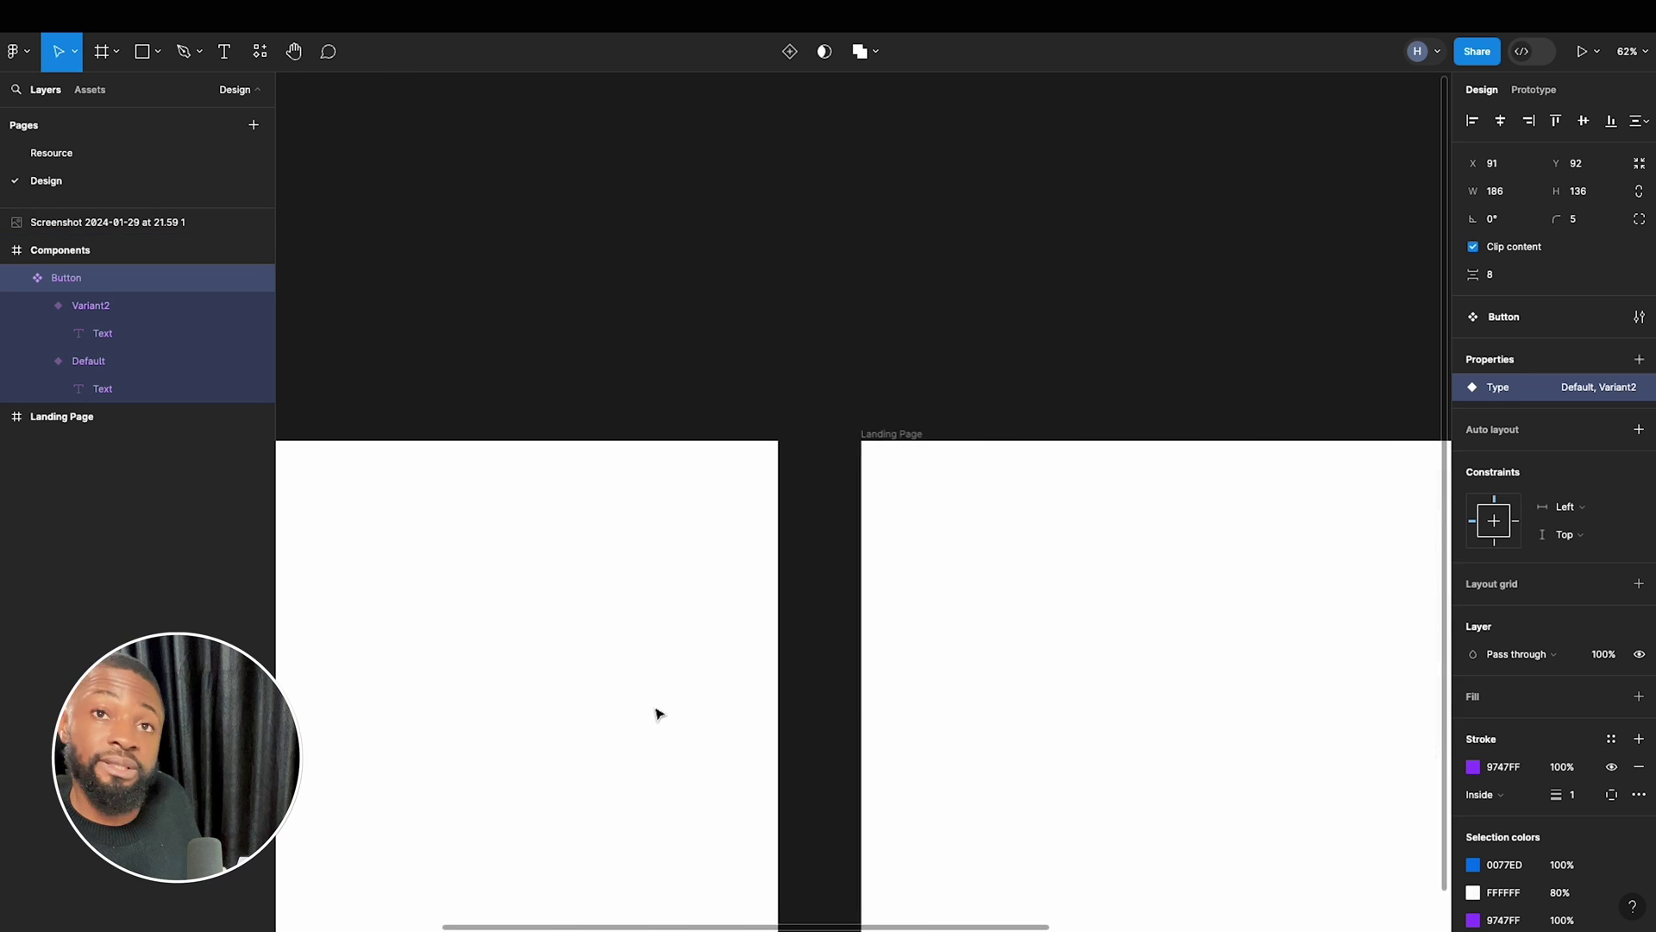
{"action": "scroll", "coordinate": [658, 714], "scroll_direction": "left", "scroll_amount": 5}
{"action": "scroll", "coordinate": [634, 523], "scroll_direction": "up", "scroll_amount": 3}
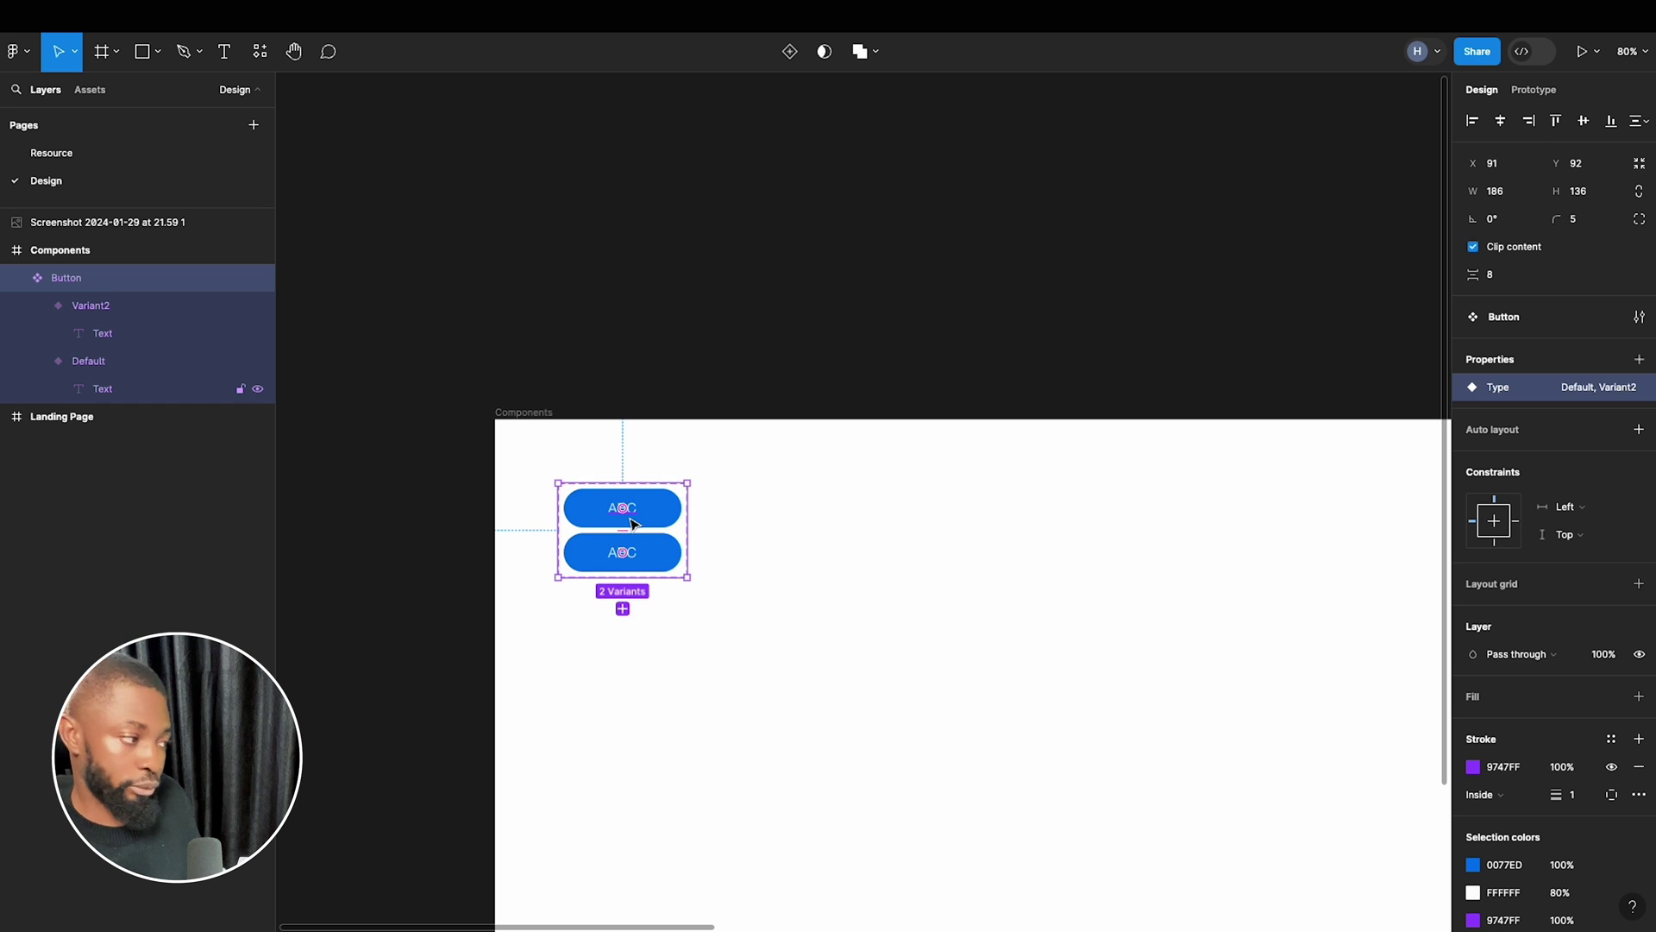
{"action": "scroll", "coordinate": [634, 524], "scroll_direction": "up", "scroll_amount": 5}
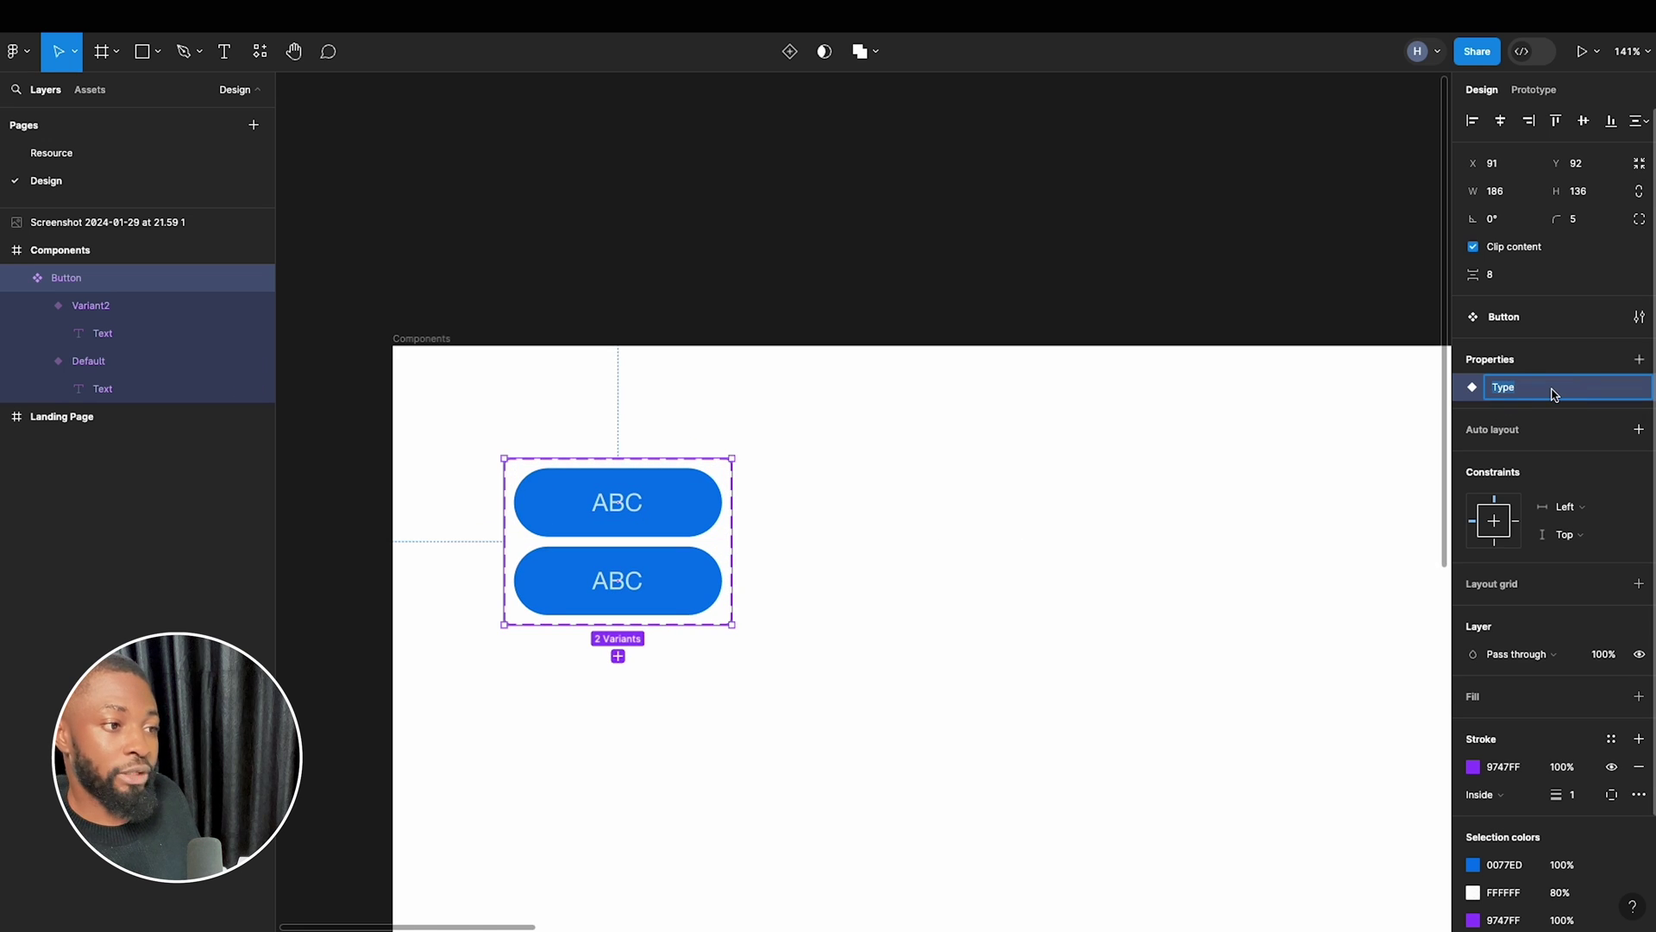
Rename both values of the Button set's Type property, Default and Variant2, as Blue.
{"action": "left_click", "coordinate": [1335, 445]}
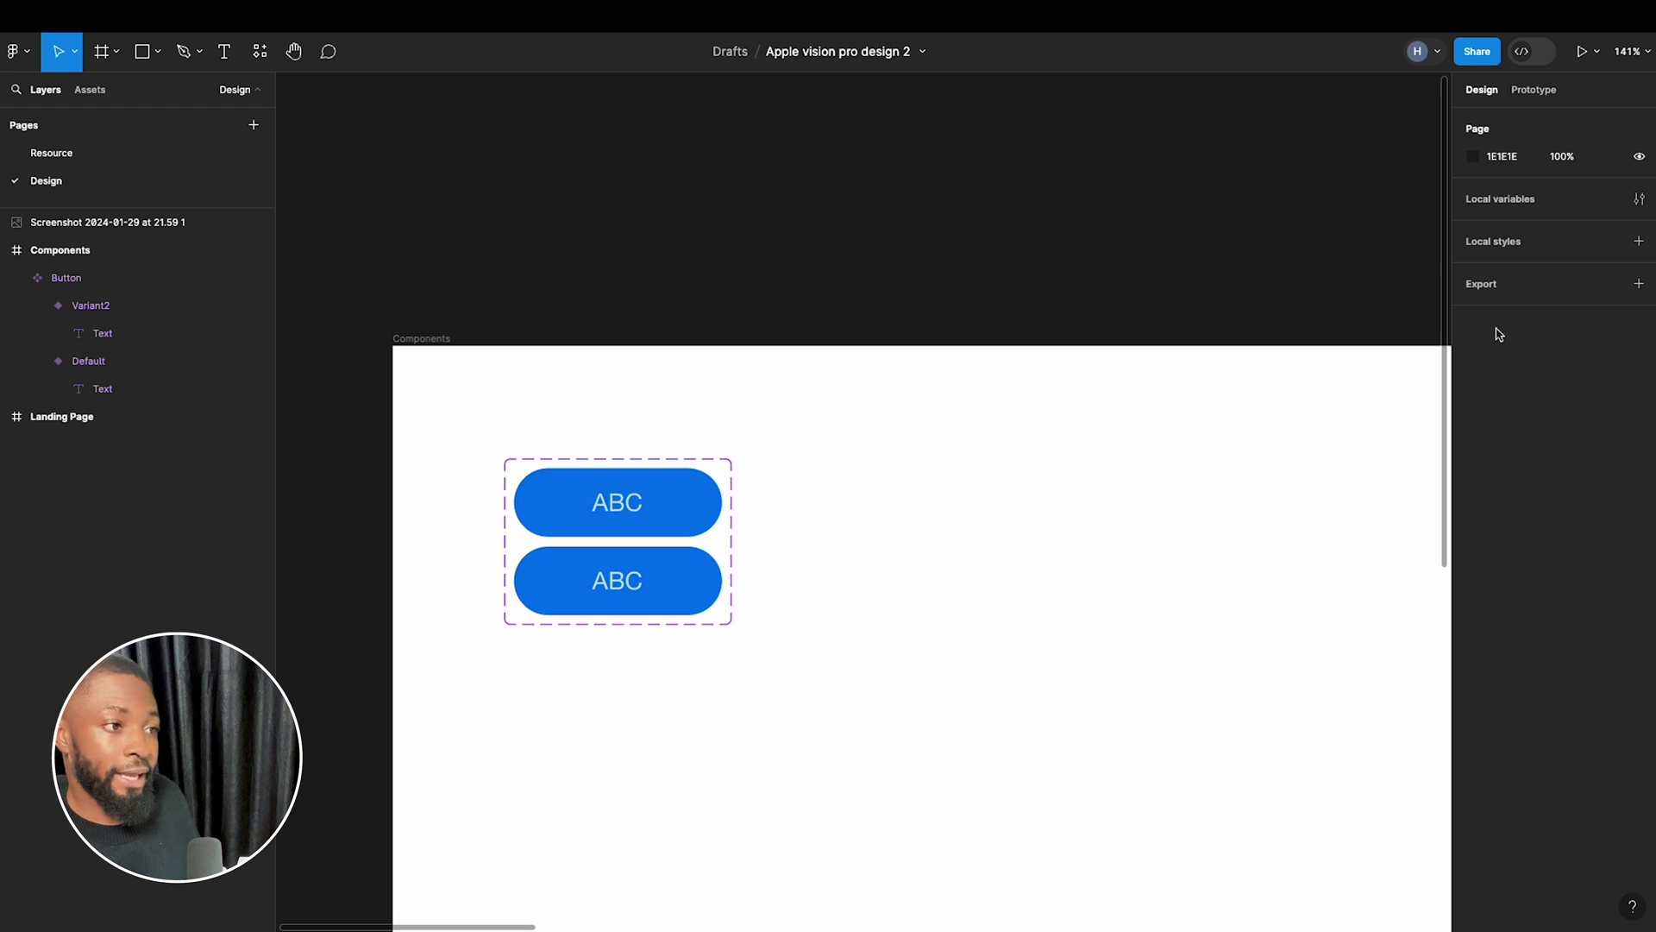
{"action": "left_click", "coordinate": [671, 550]}
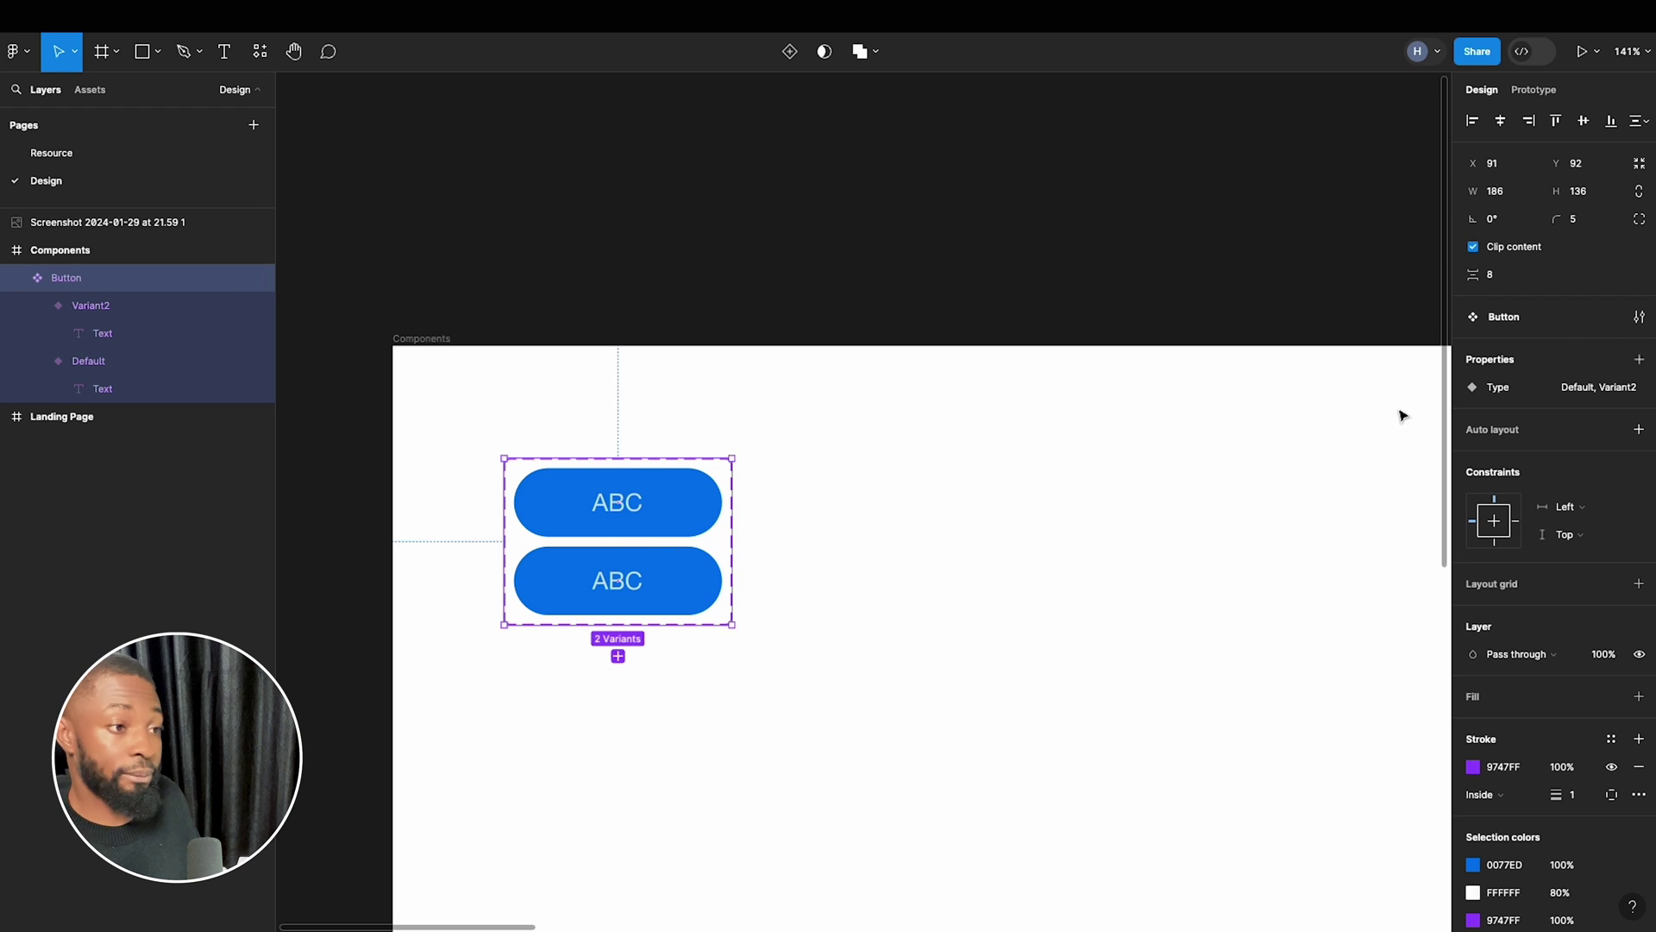
{"action": "left_click", "coordinate": [1611, 388]}
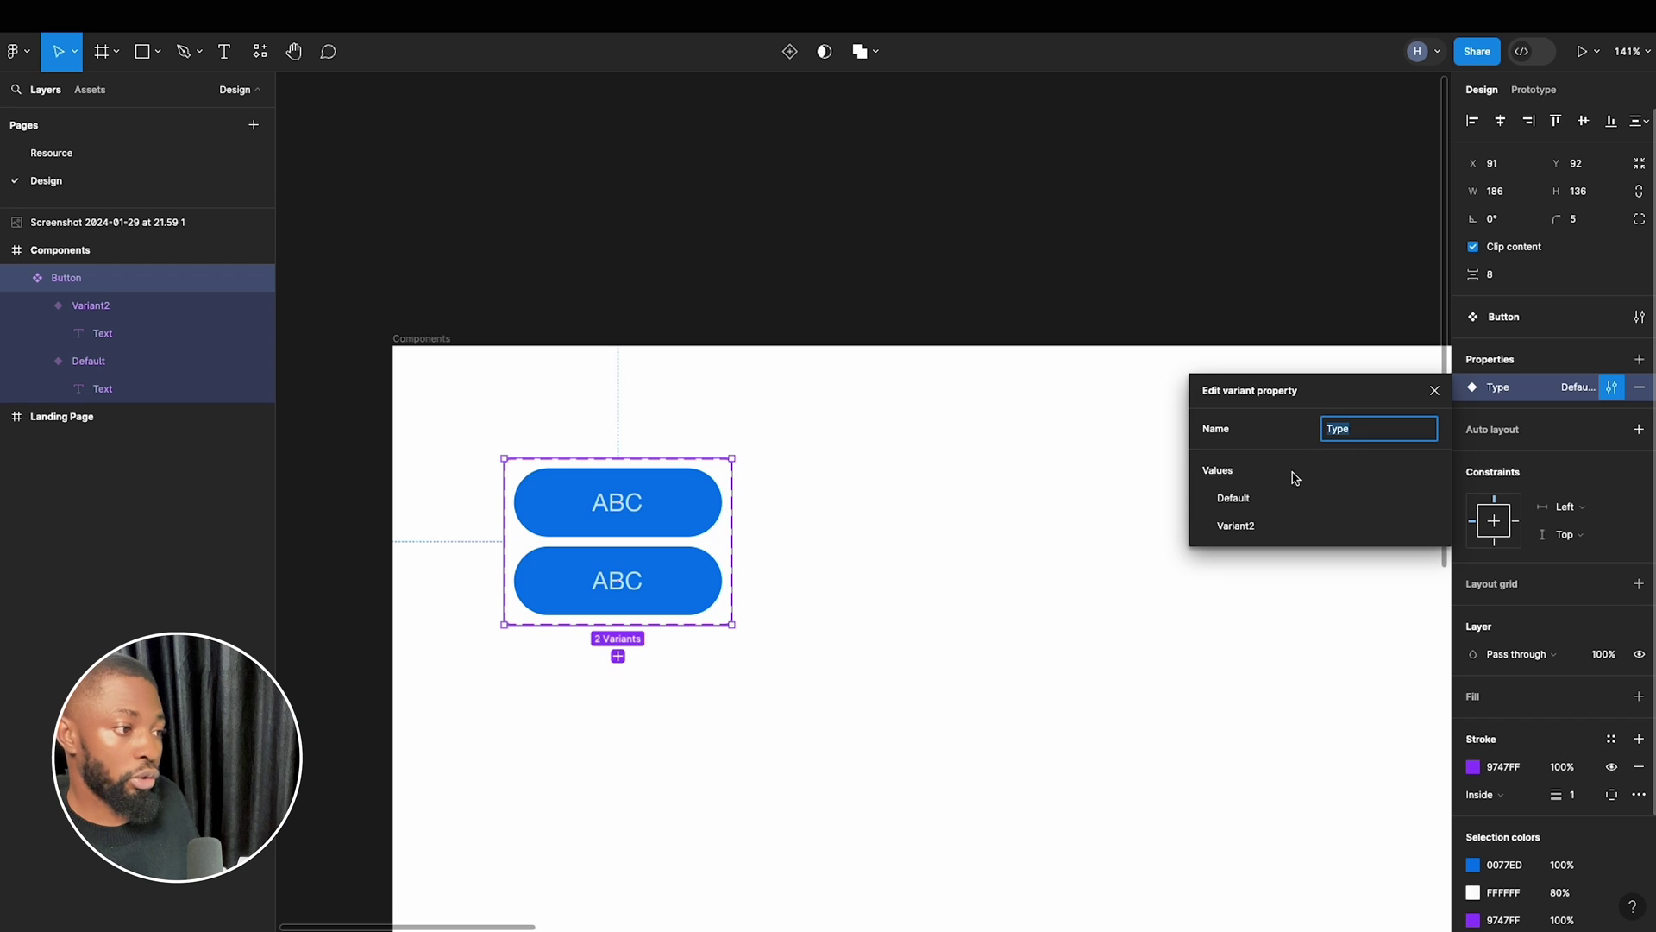
{"action": "left_click", "coordinate": [1261, 498]}
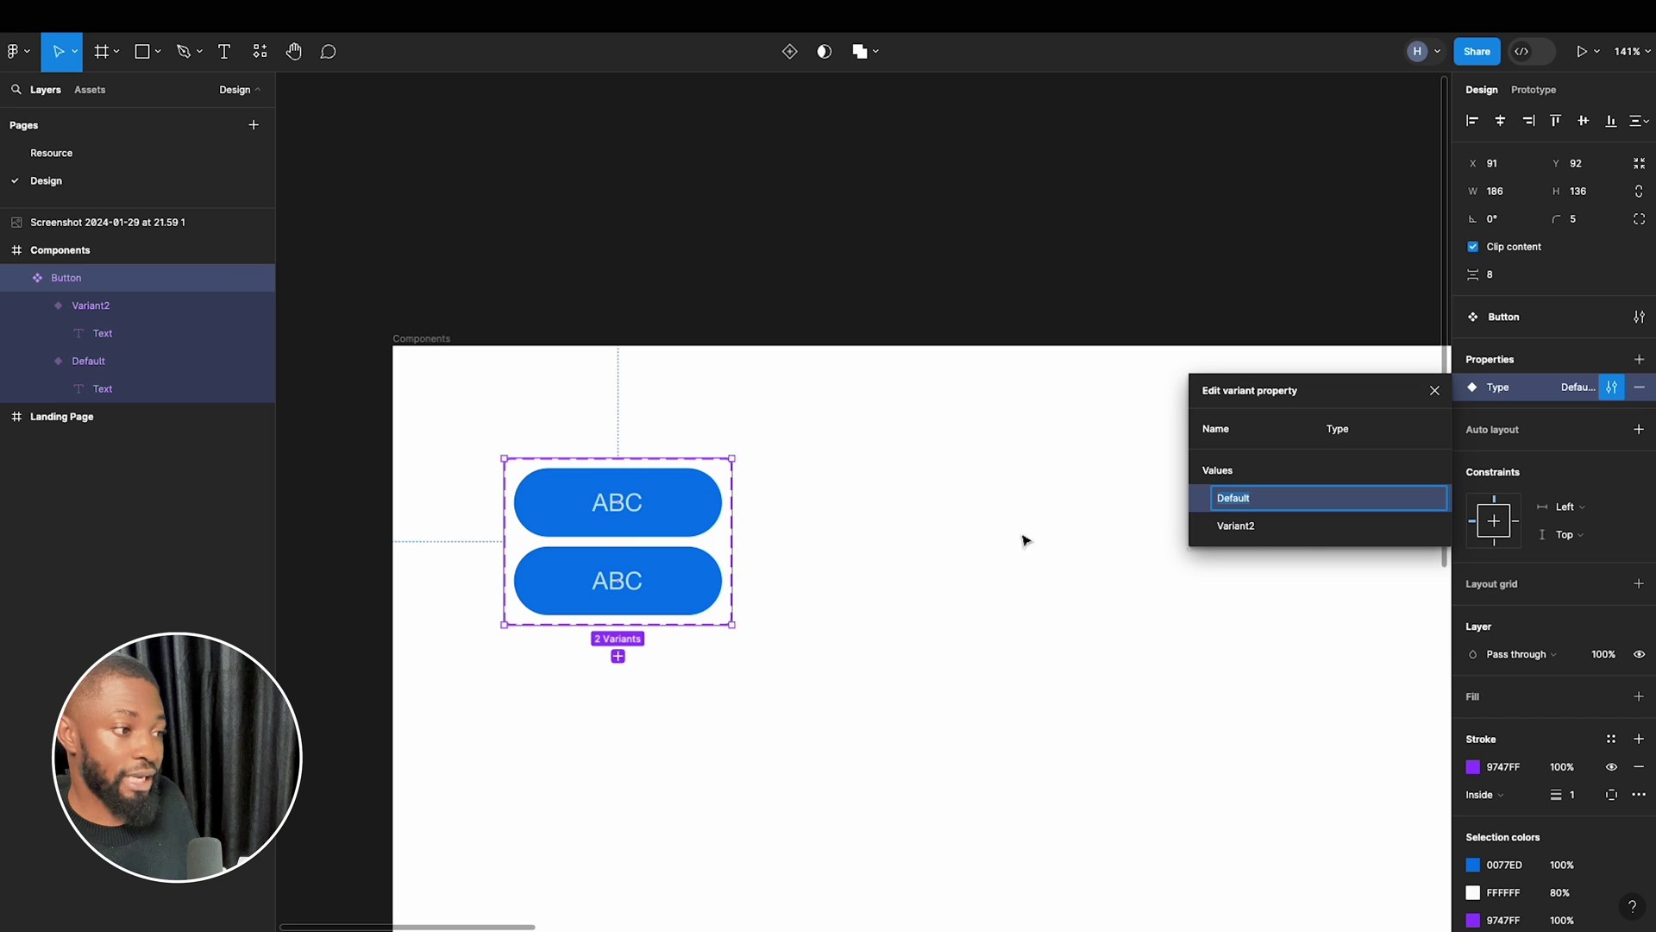
{"action": "left_click", "coordinate": [1287, 527]}
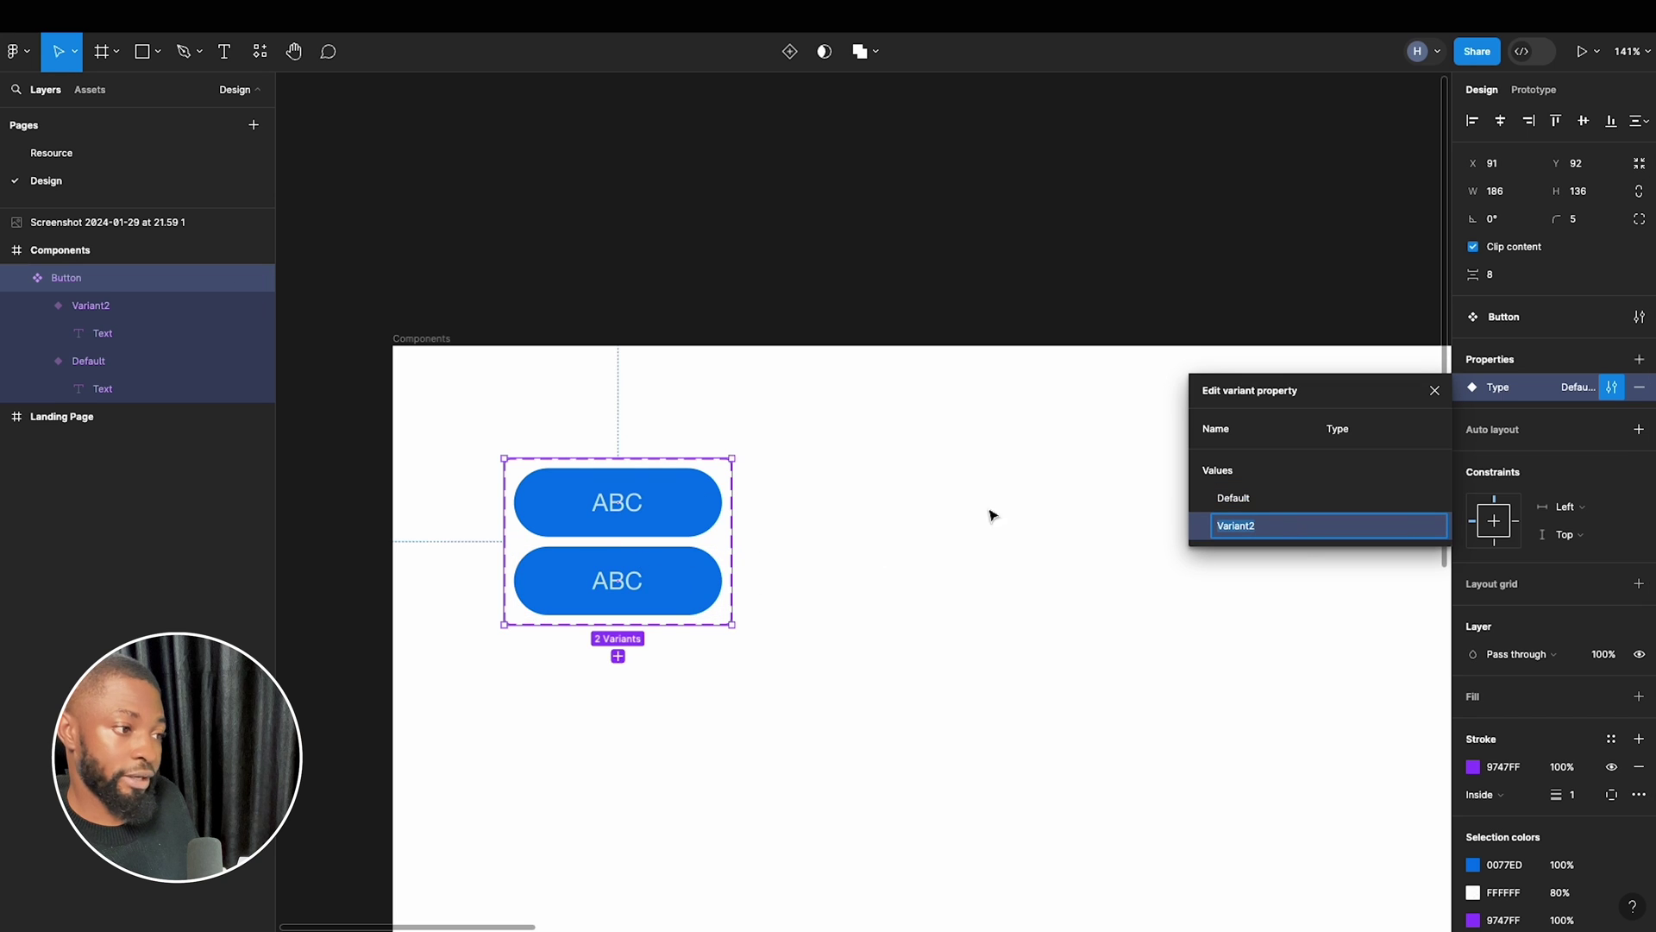
{"action": "left_click", "coordinate": [1267, 507]}
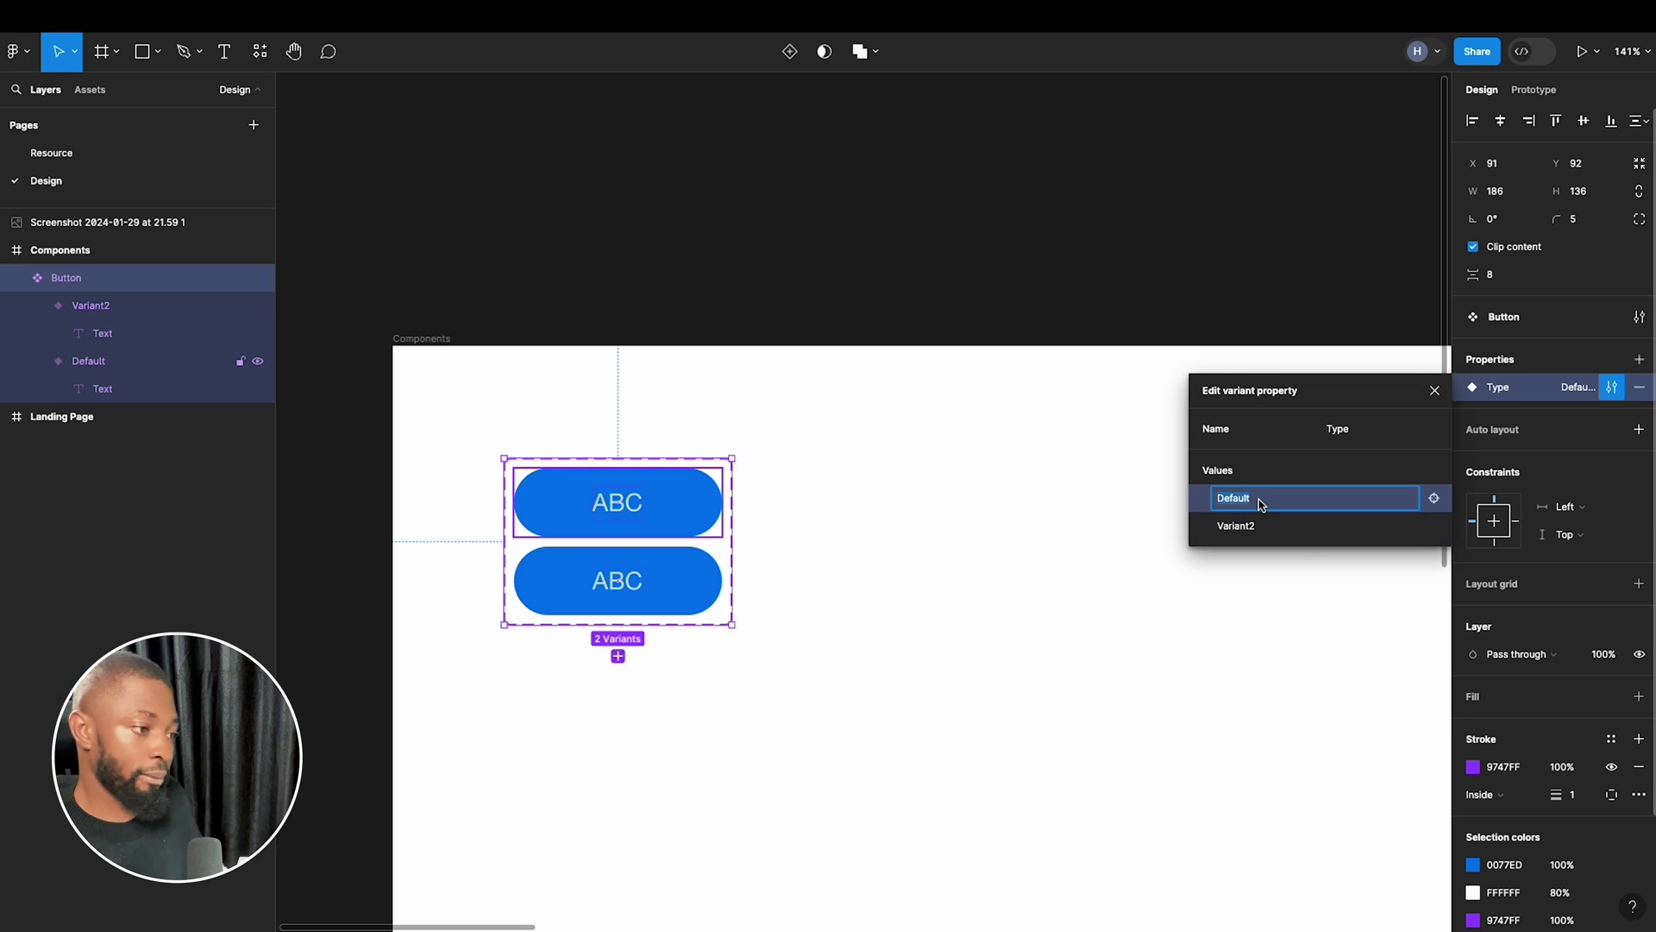
{"action": "type", "text": "Blue"}
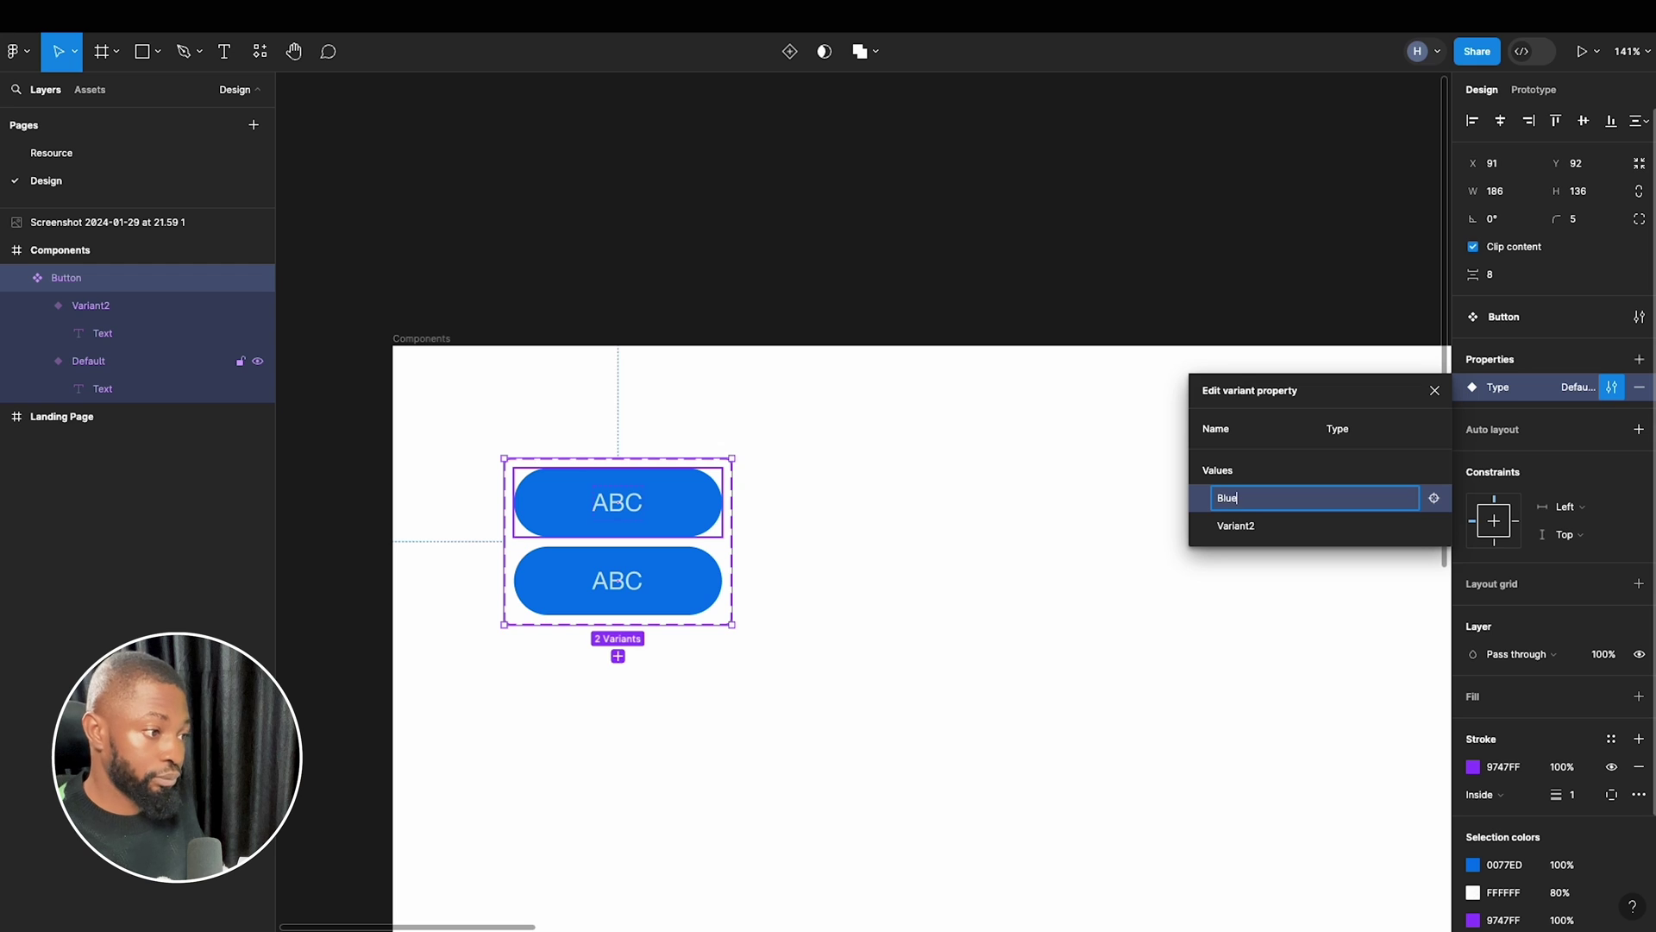
{"action": "left_click", "coordinate": [1254, 527]}
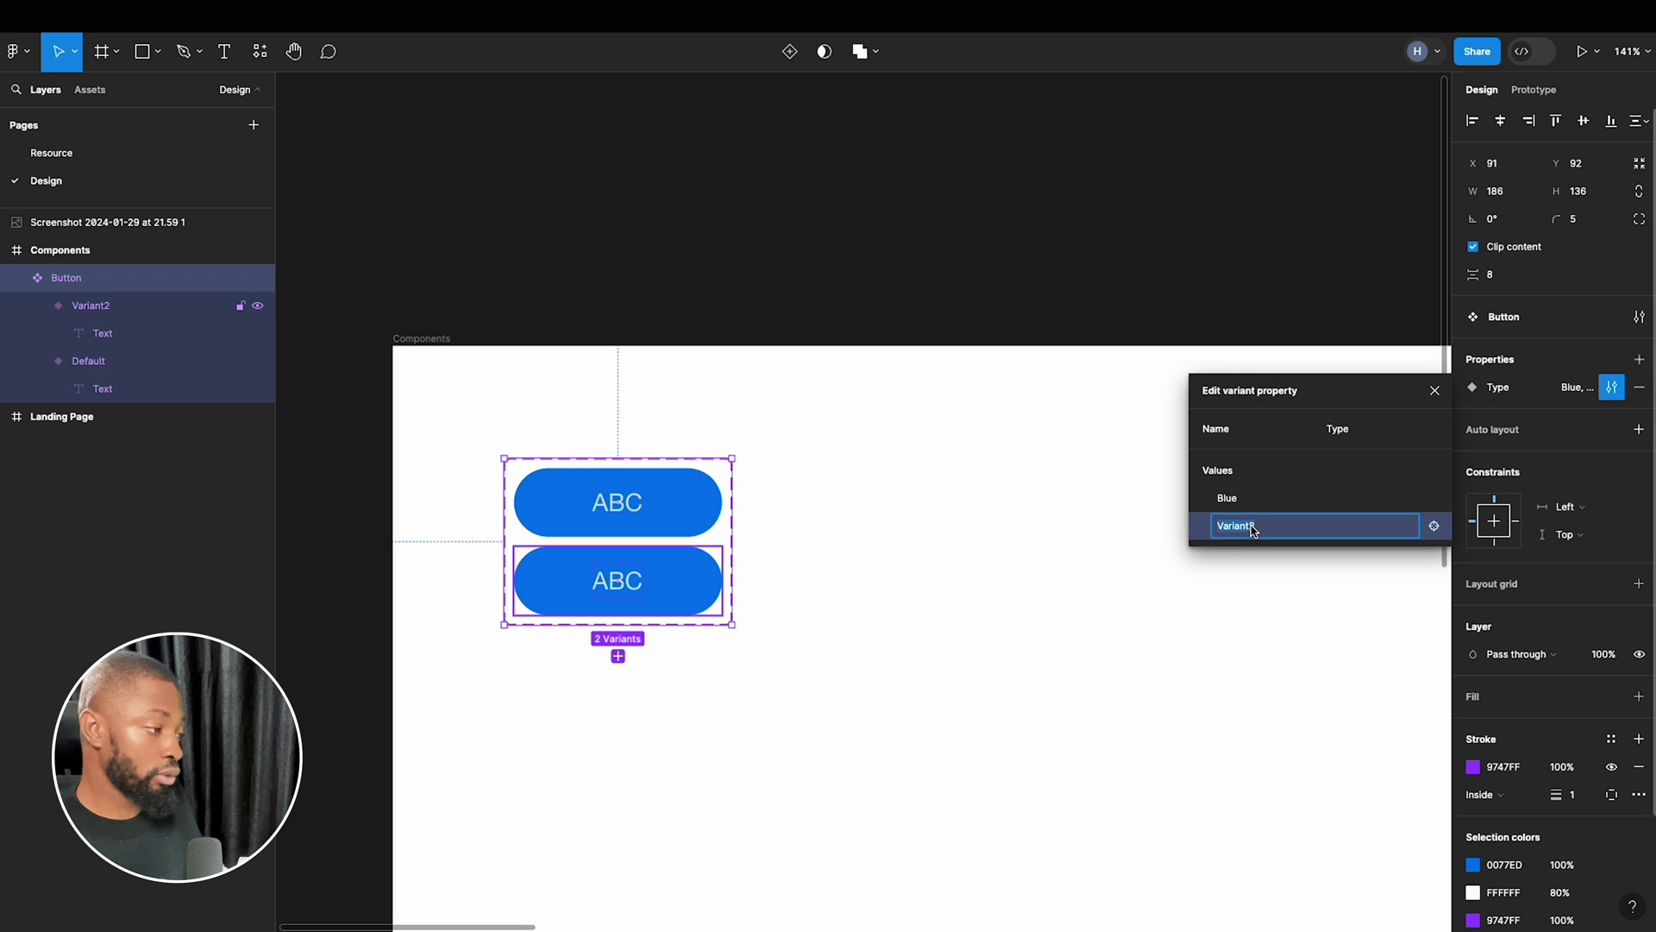
{"action": "type", "text": "Blue"}
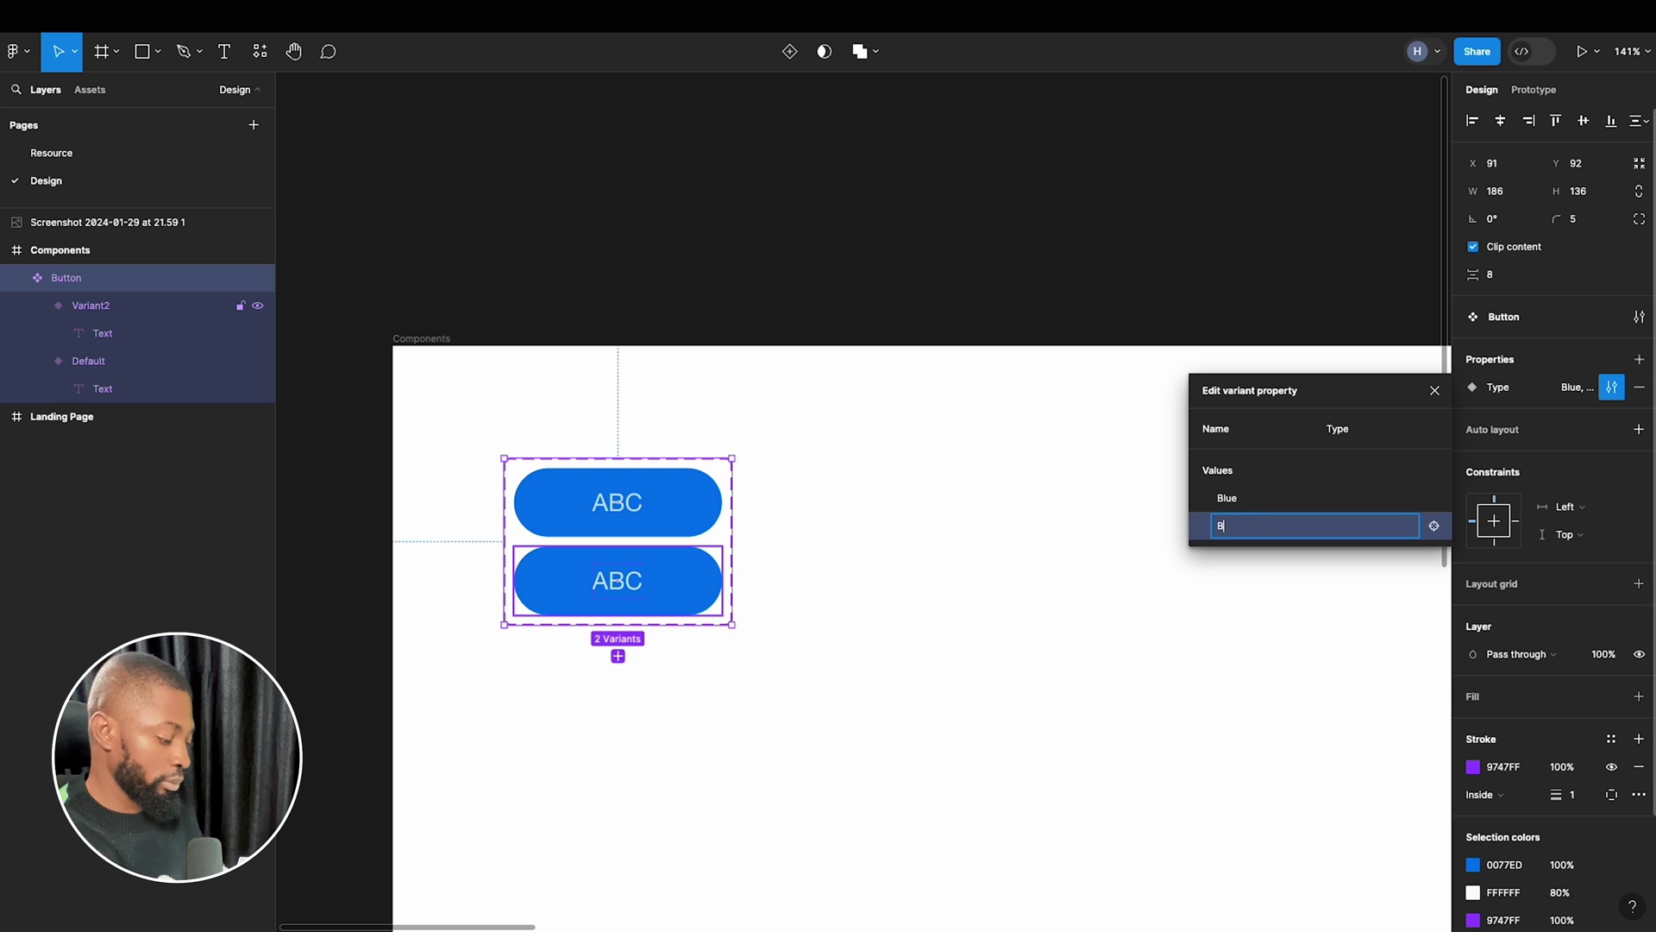
{"action": "key", "text": "Return"}
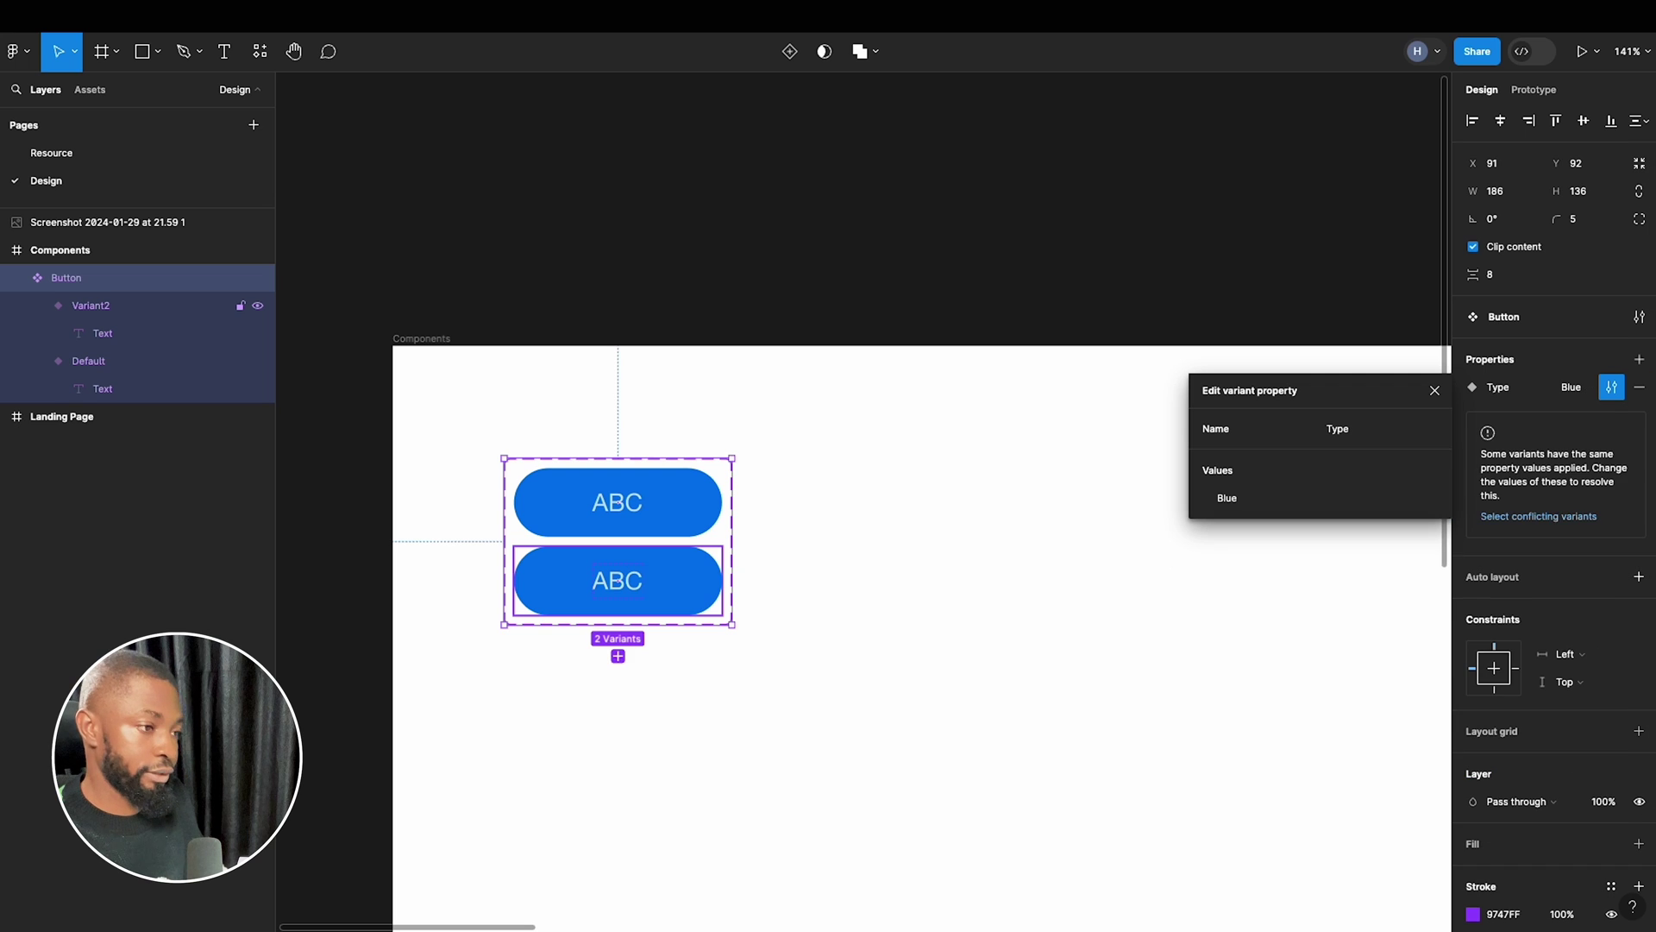
{"action": "left_click", "coordinate": [1312, 548]}
Add a second variant property named State, with the value Default, to the Button component set.
{"action": "left_click", "coordinate": [704, 542]}
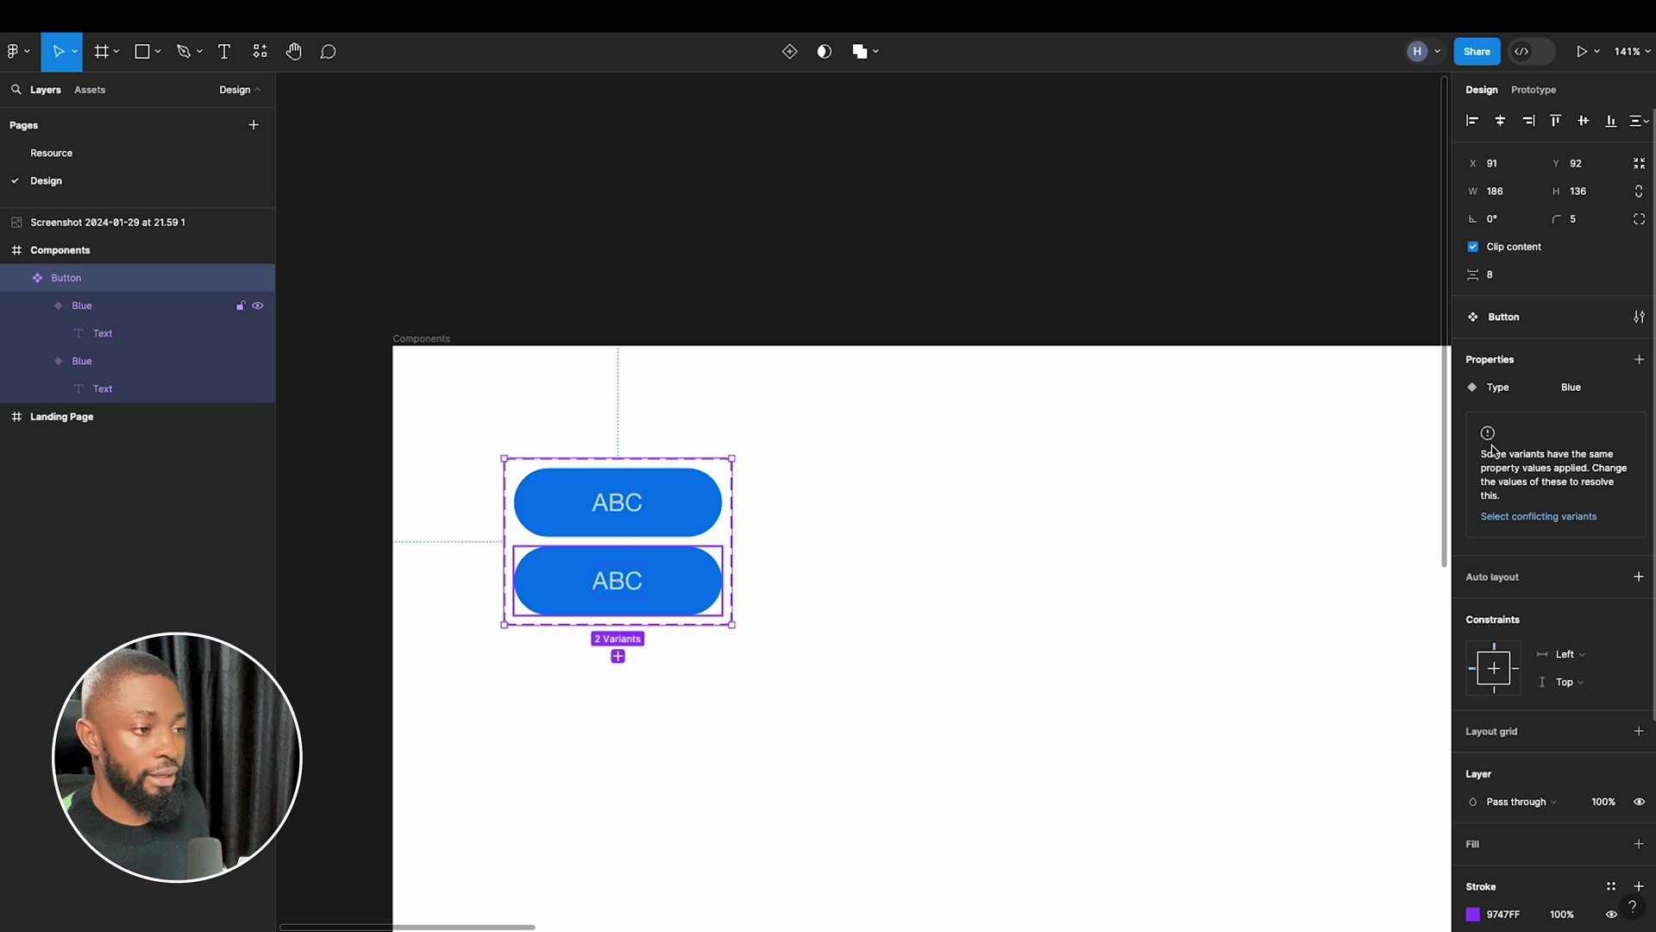
{"action": "left_click", "coordinate": [1637, 361]}
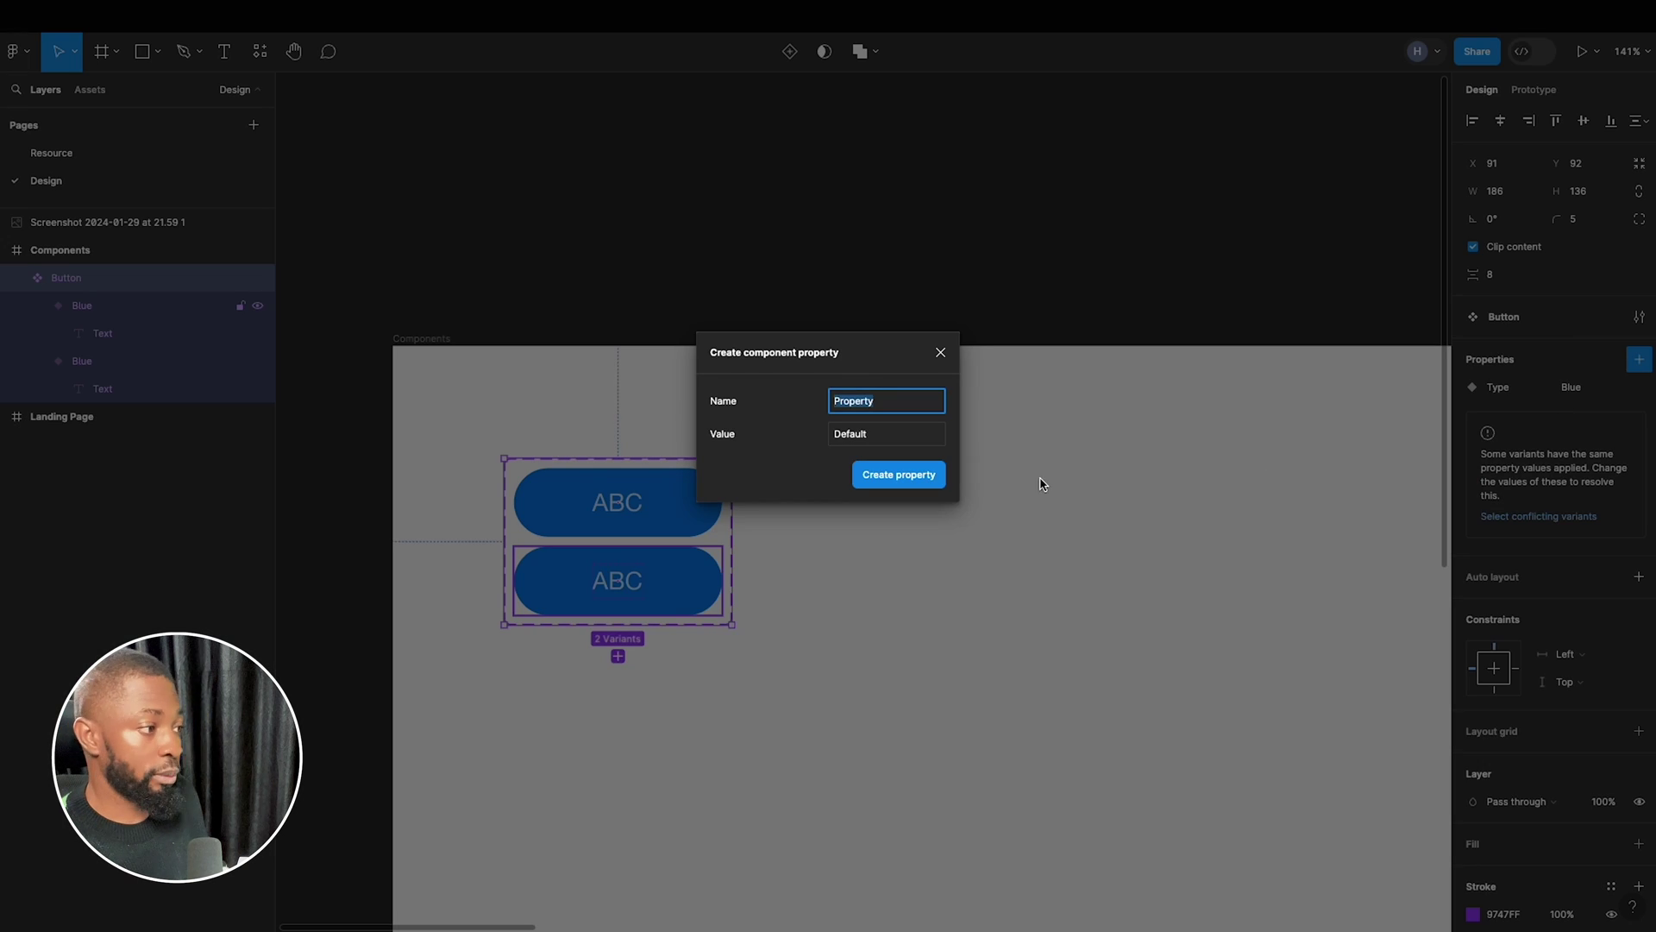
{"action": "type", "text": "State"}
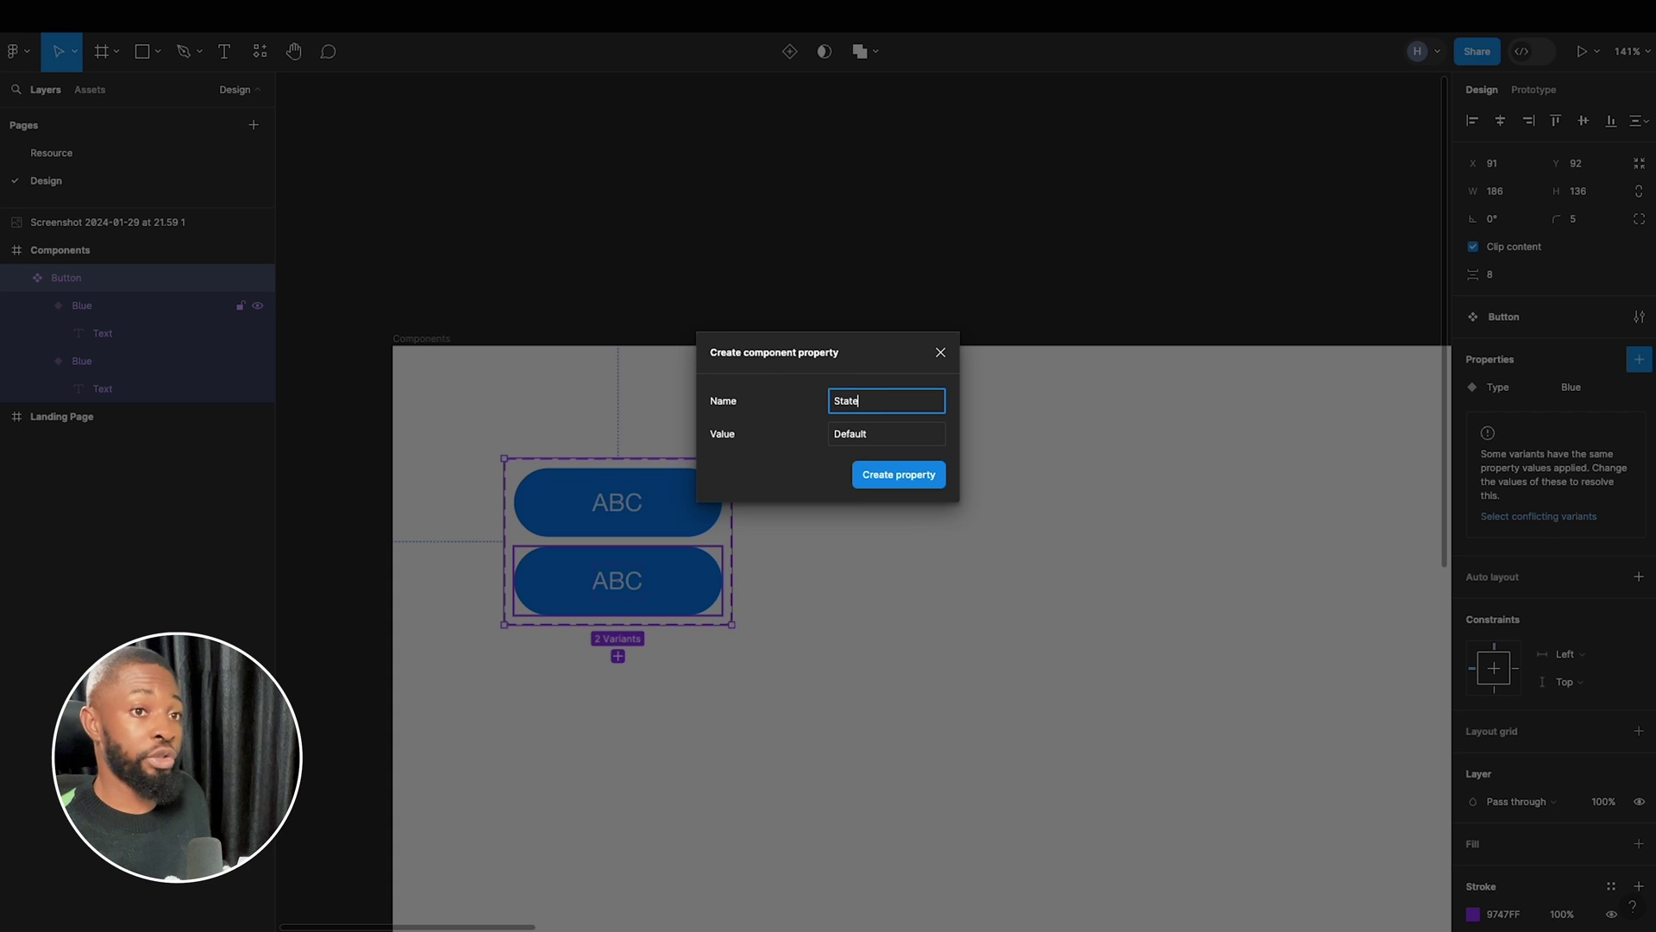
{"action": "left_click", "coordinate": [880, 479]}
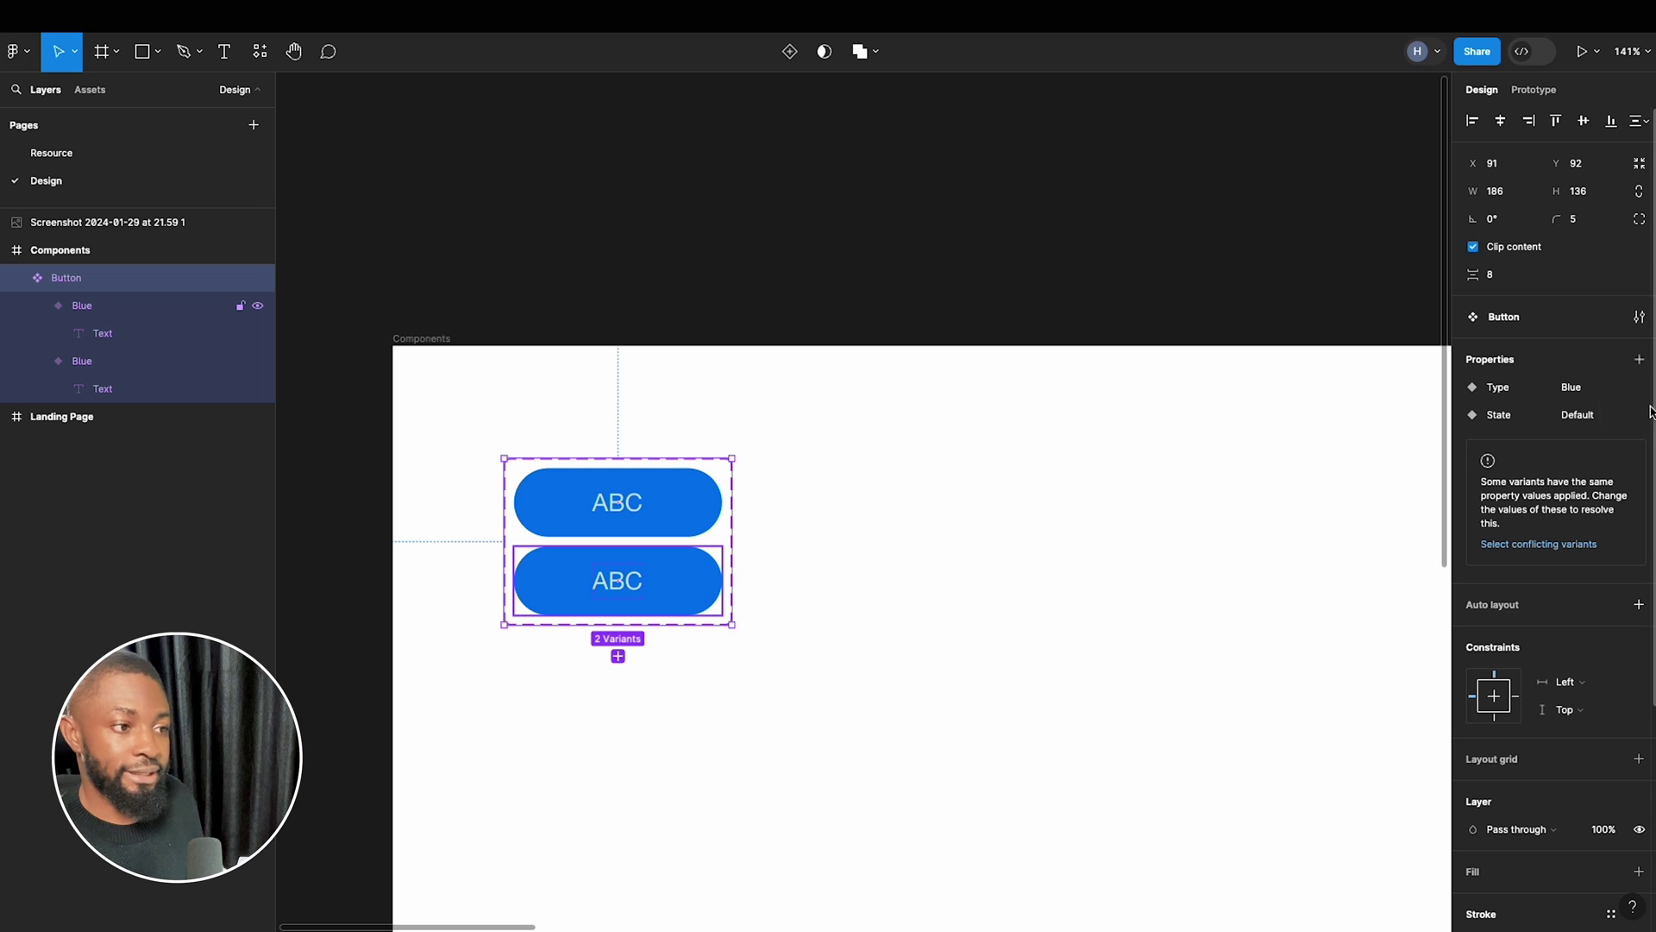
Set the State of the lower blue button variant to Hover.
{"action": "left_click", "coordinate": [1512, 418]}
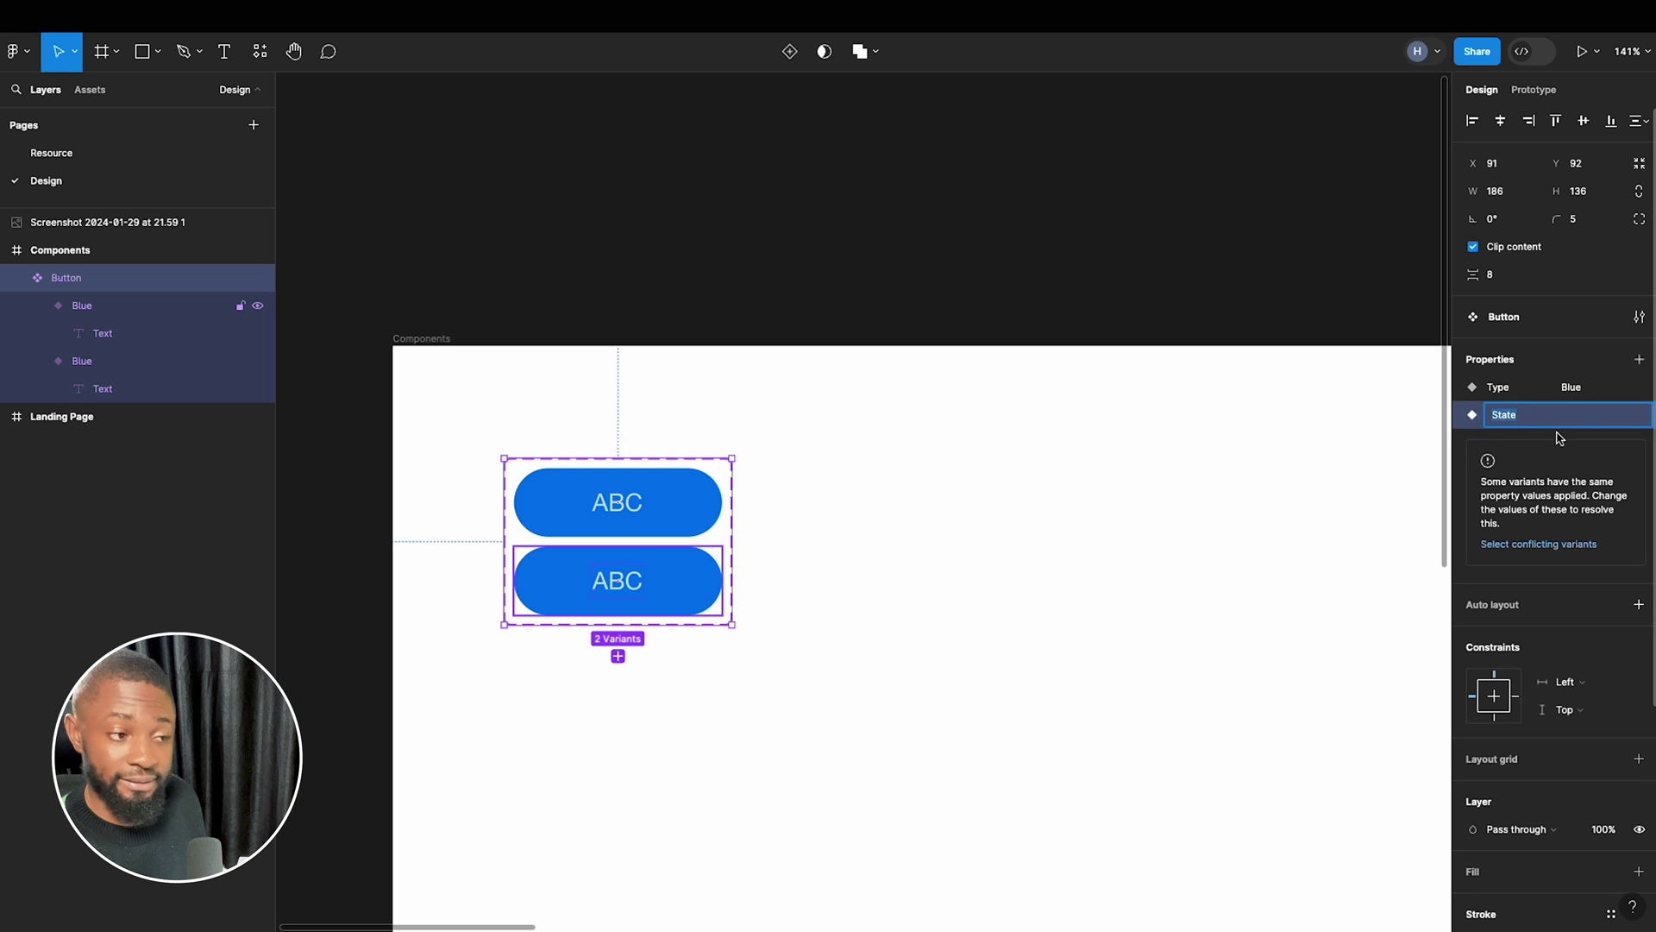
{"action": "left_click", "coordinate": [1609, 418]}
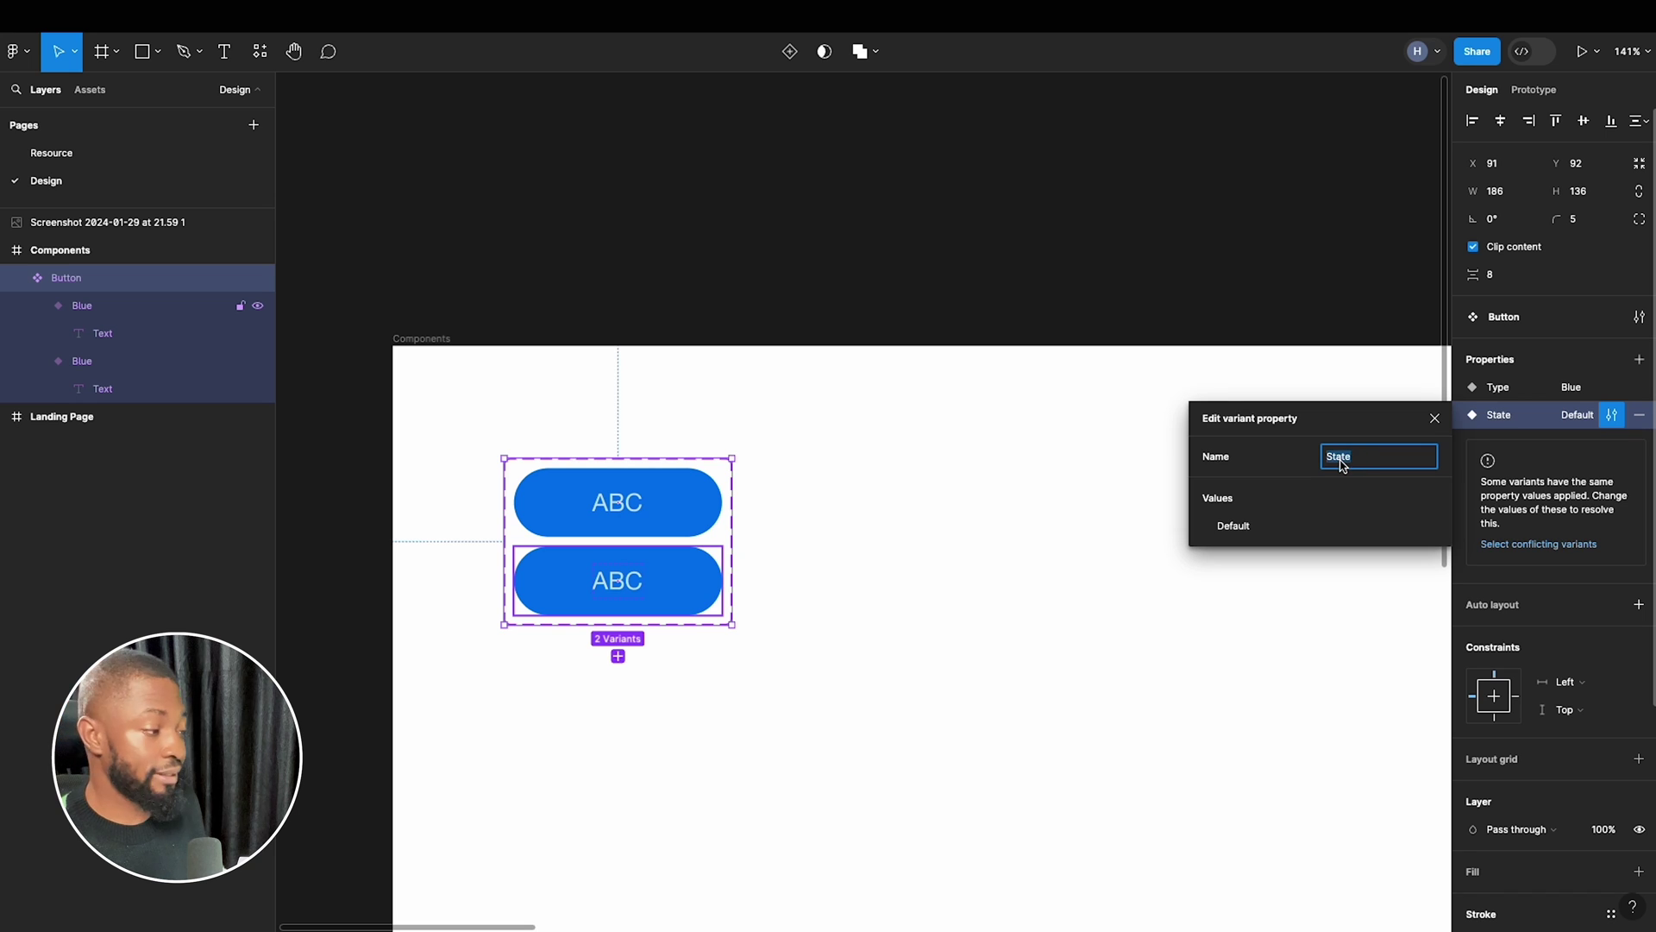
{"action": "key", "text": "Return"}
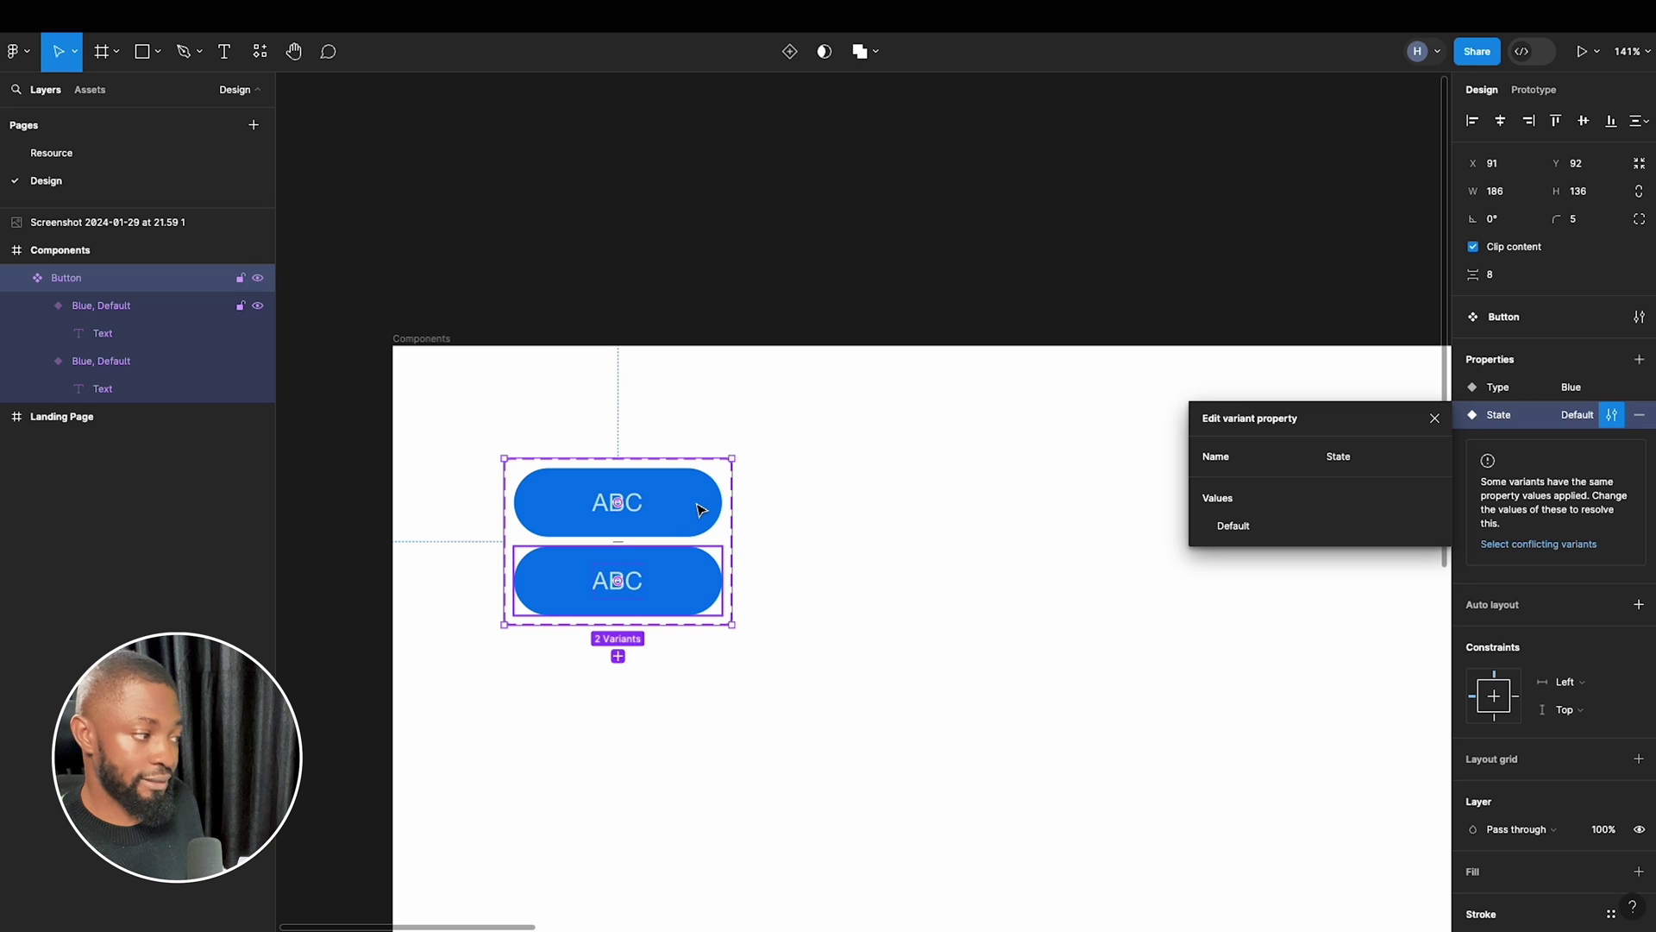
{"action": "left_click", "coordinate": [700, 509]}
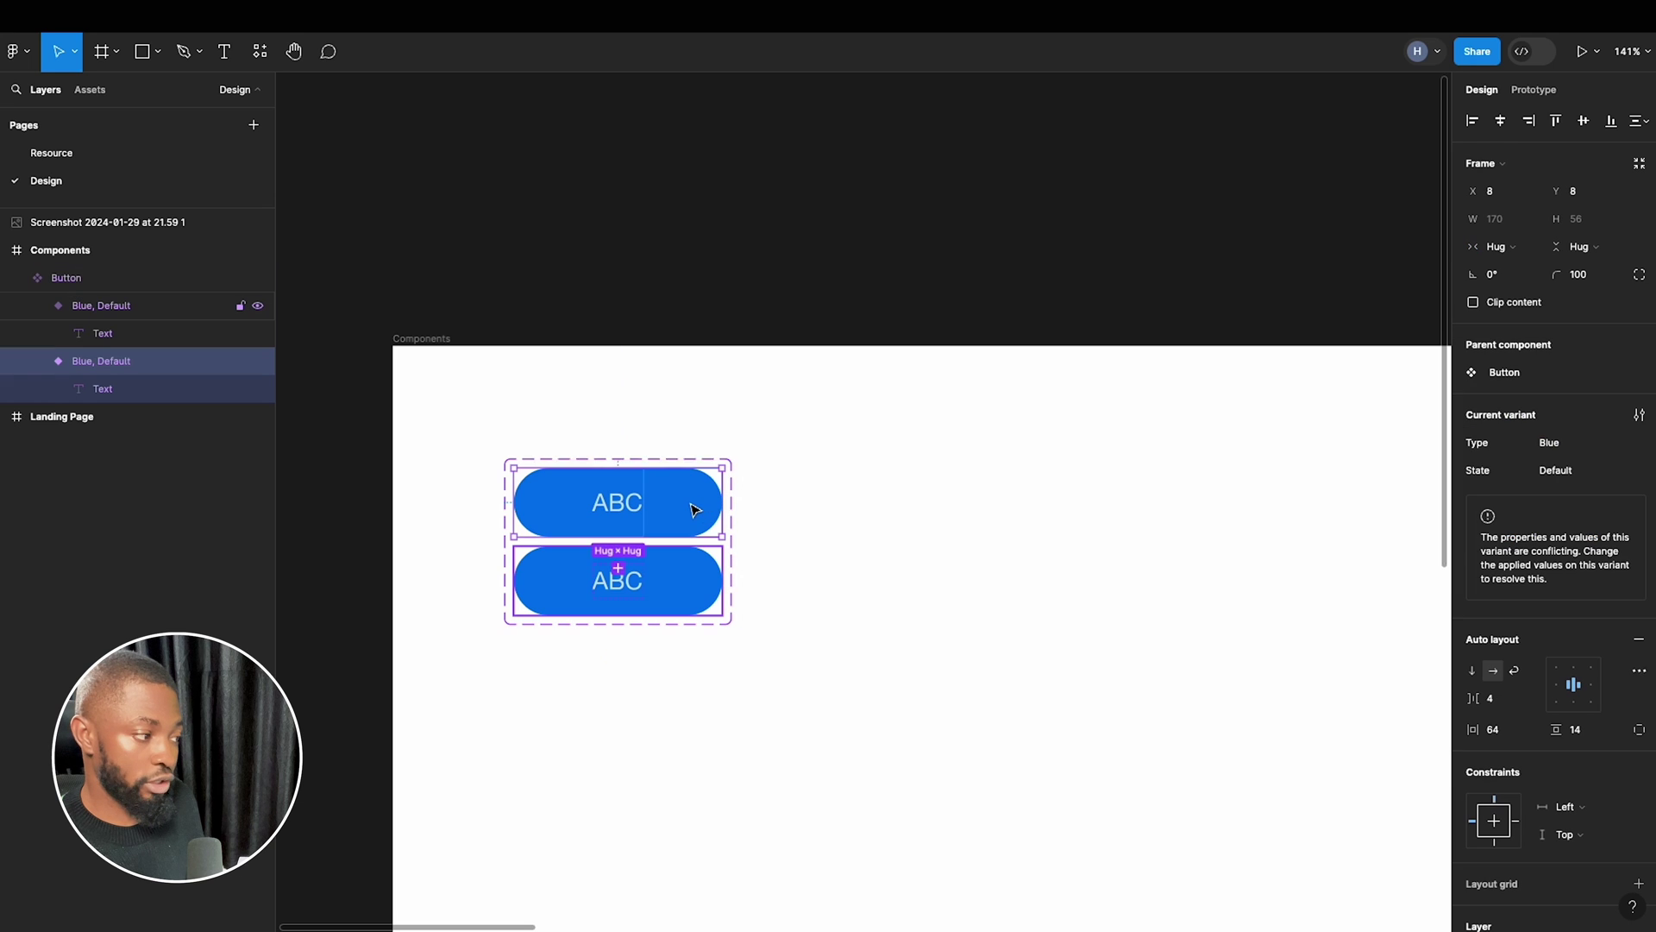
{"action": "left_click", "coordinate": [779, 514]}
{"action": "left_click", "coordinate": [717, 509]}
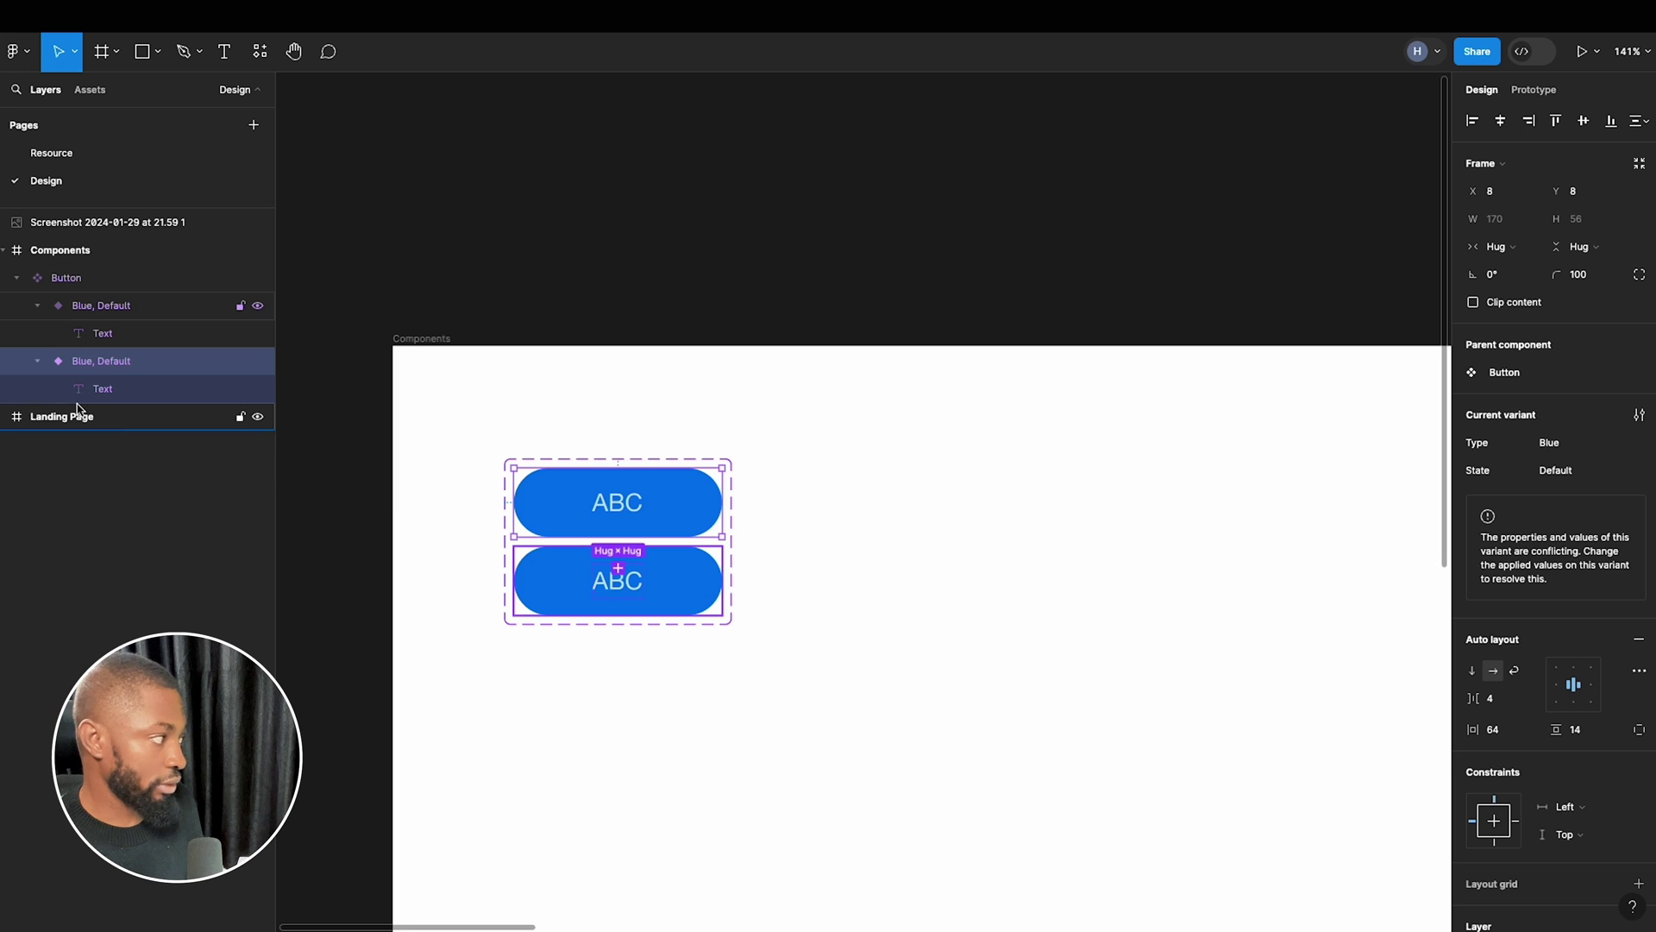
{"action": "left_click", "coordinate": [1595, 479]}
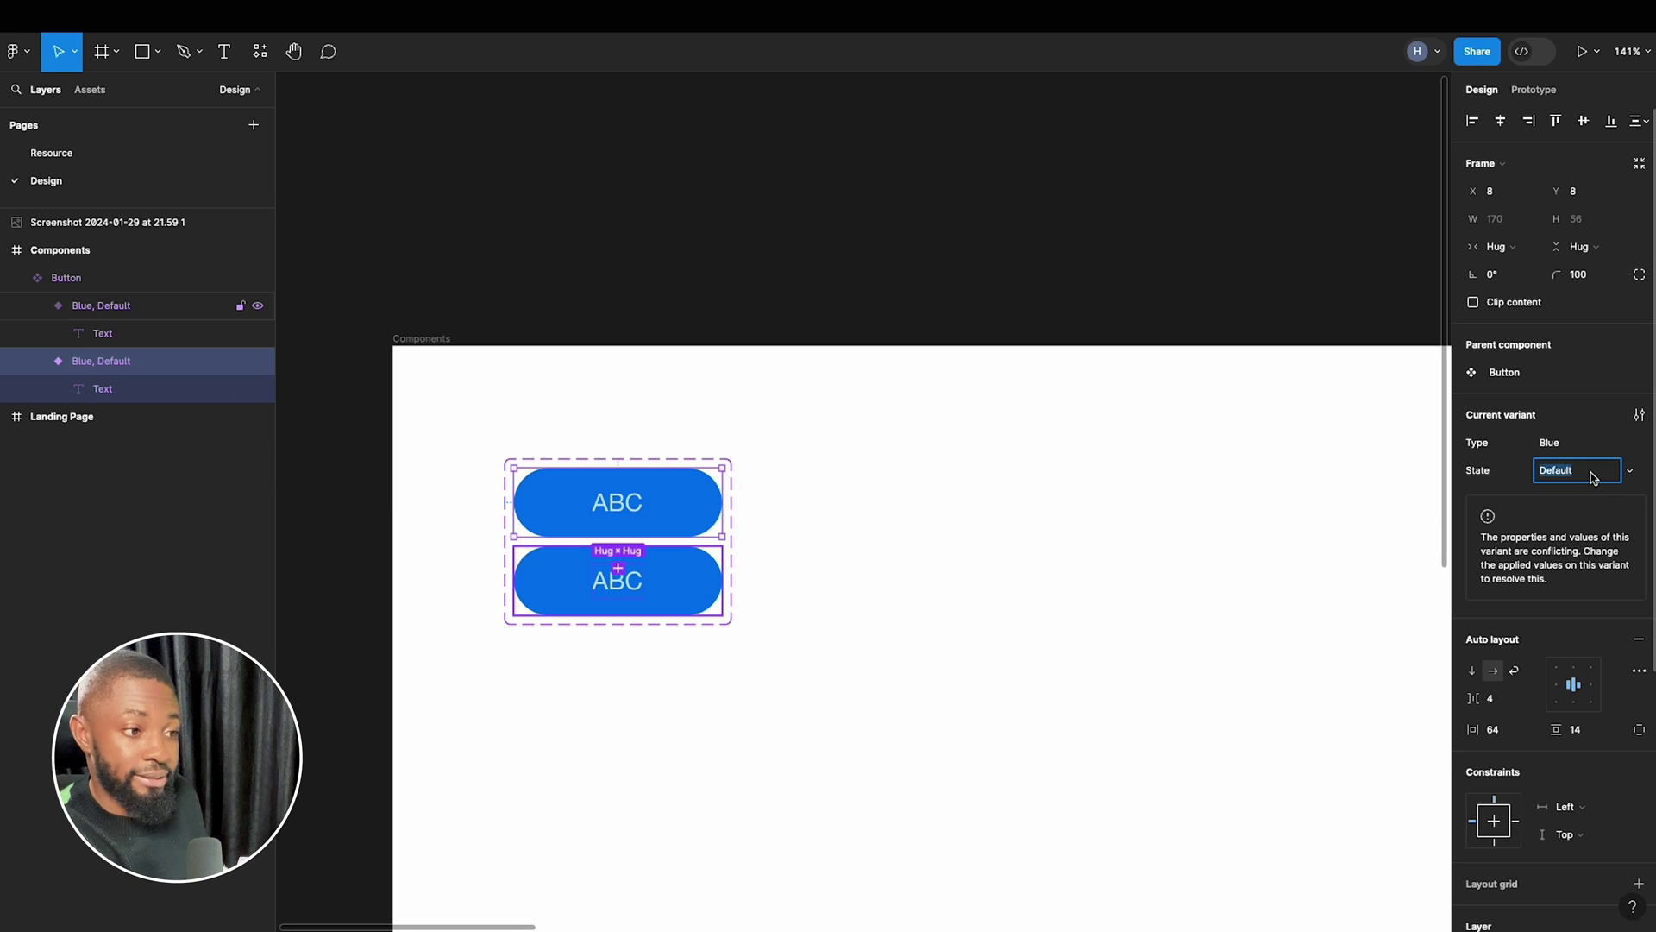
{"action": "left_click", "coordinate": [573, 571]}
{"action": "left_click", "coordinate": [1598, 469]}
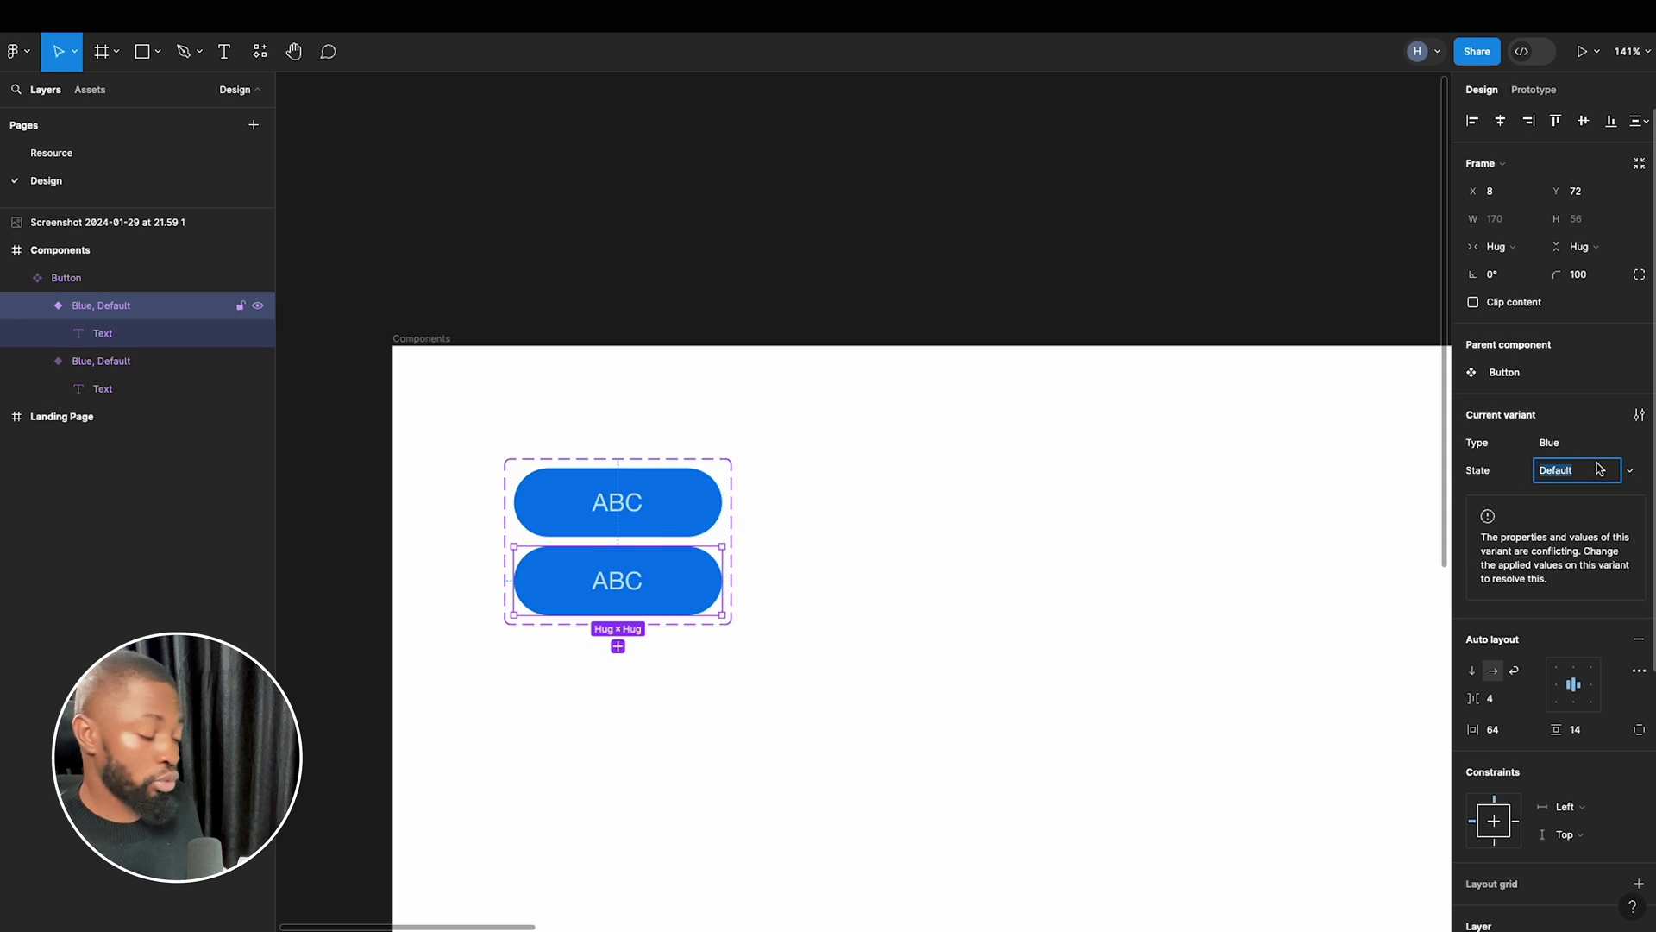
{"action": "type", "text": "Hover"}
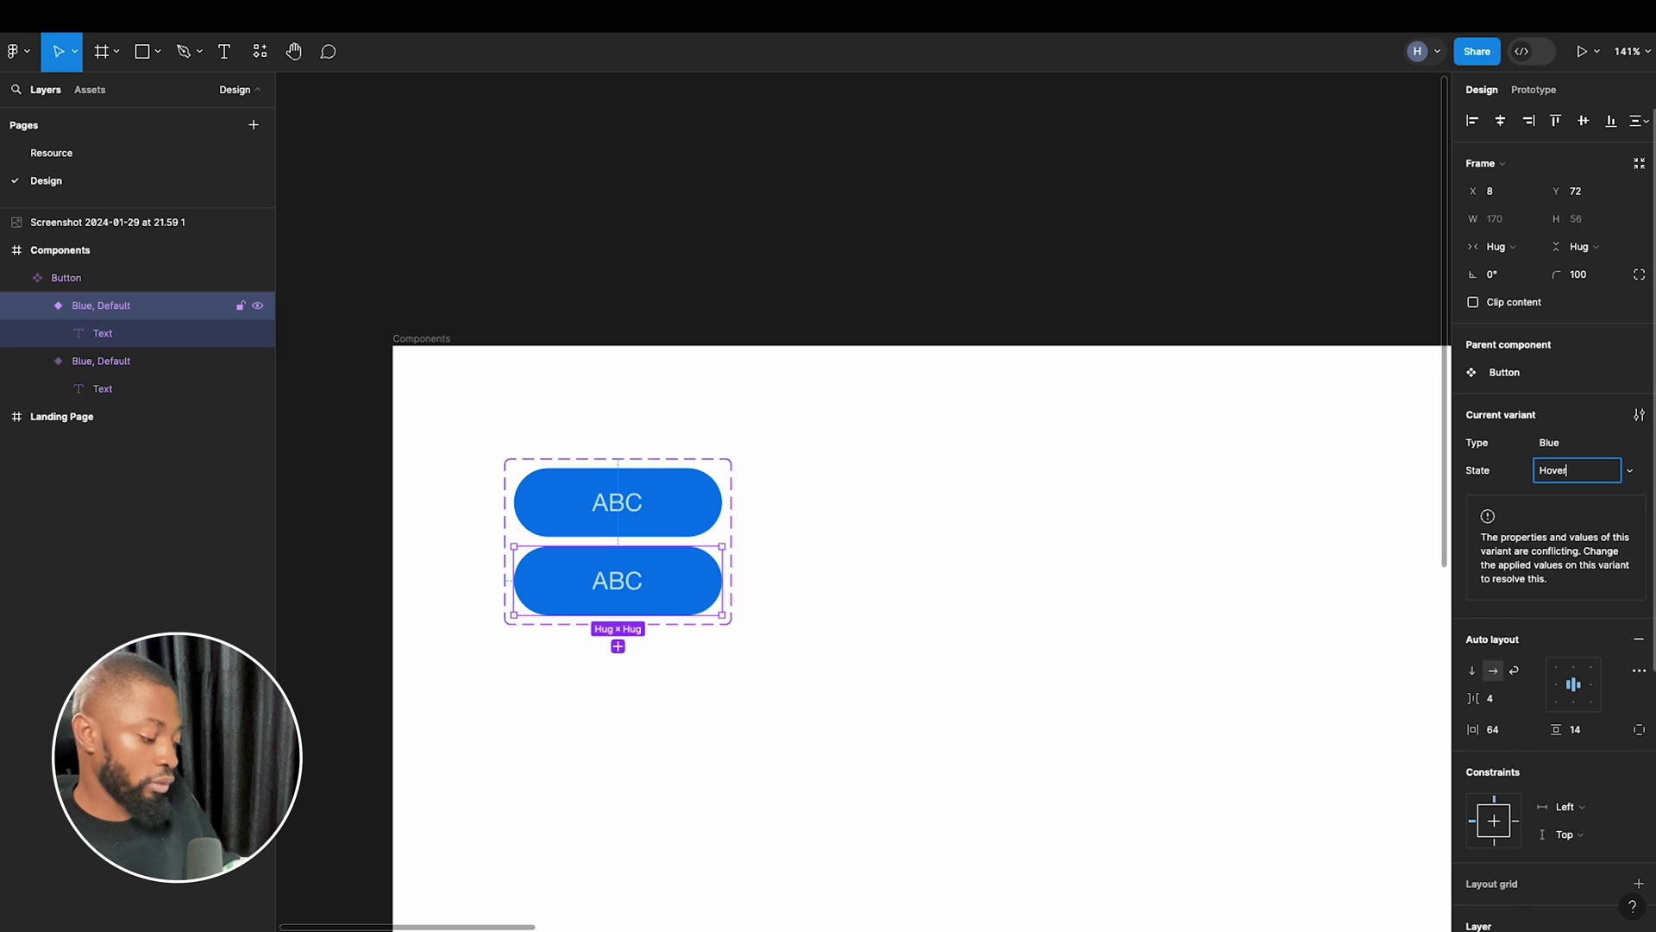
{"action": "key", "text": "Return"}
Select the Button component set and open its State property settings to check the values.
{"action": "left_click", "coordinate": [1043, 510]}
{"action": "left_click", "coordinate": [688, 516]}
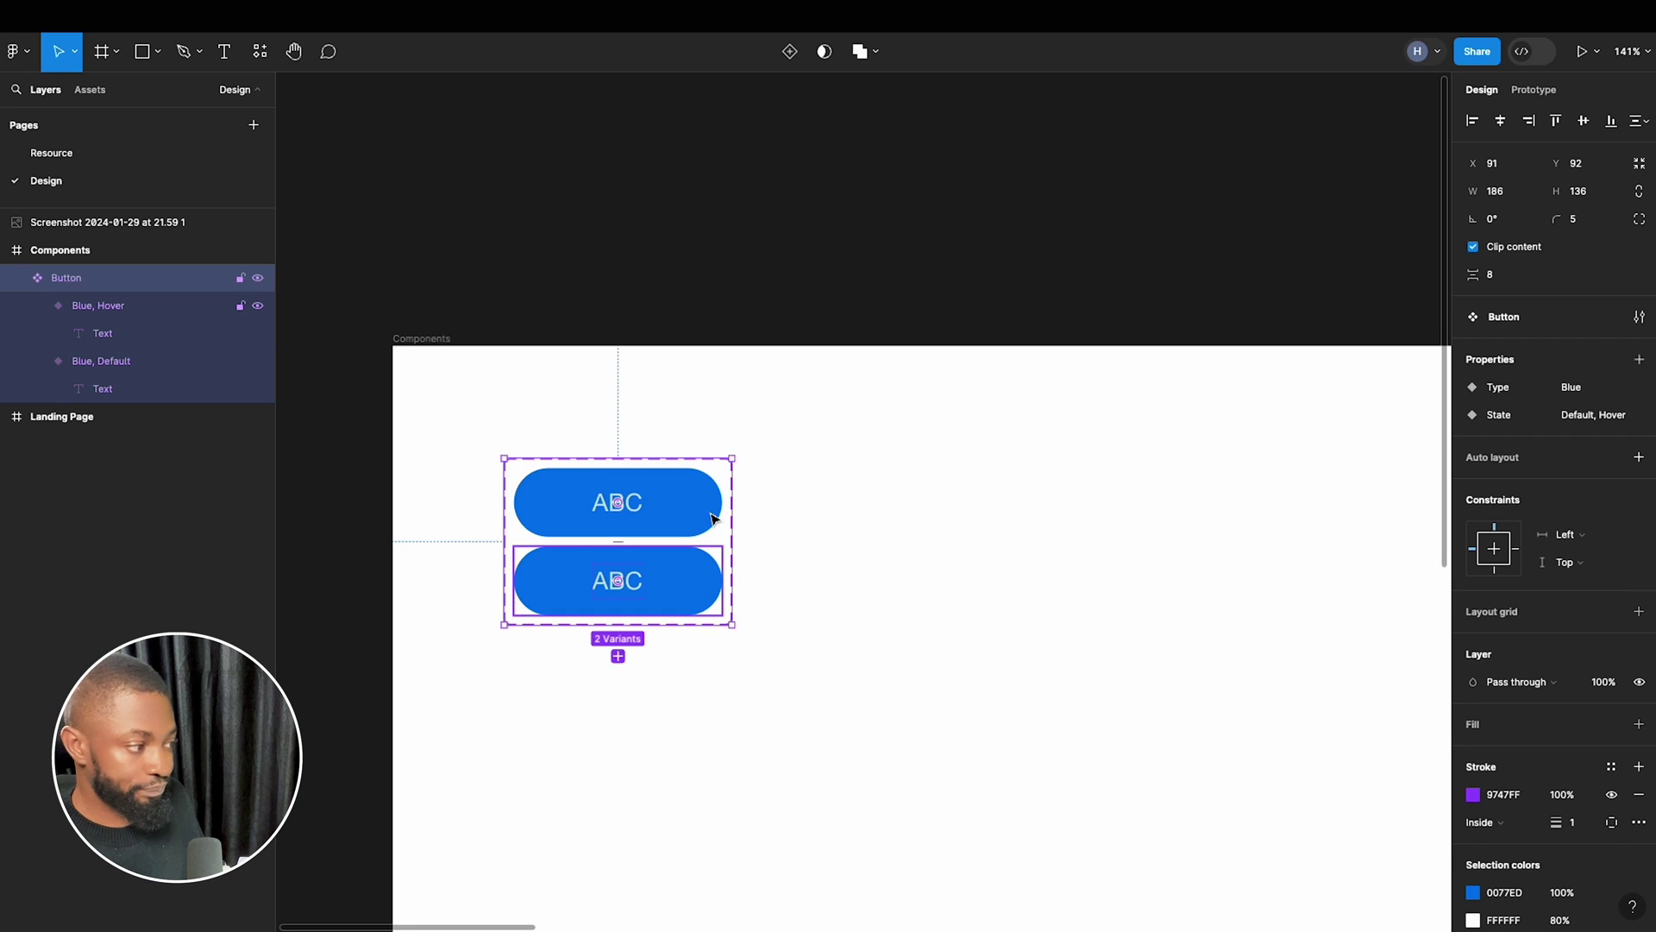
{"action": "left_click", "coordinate": [1611, 417]}
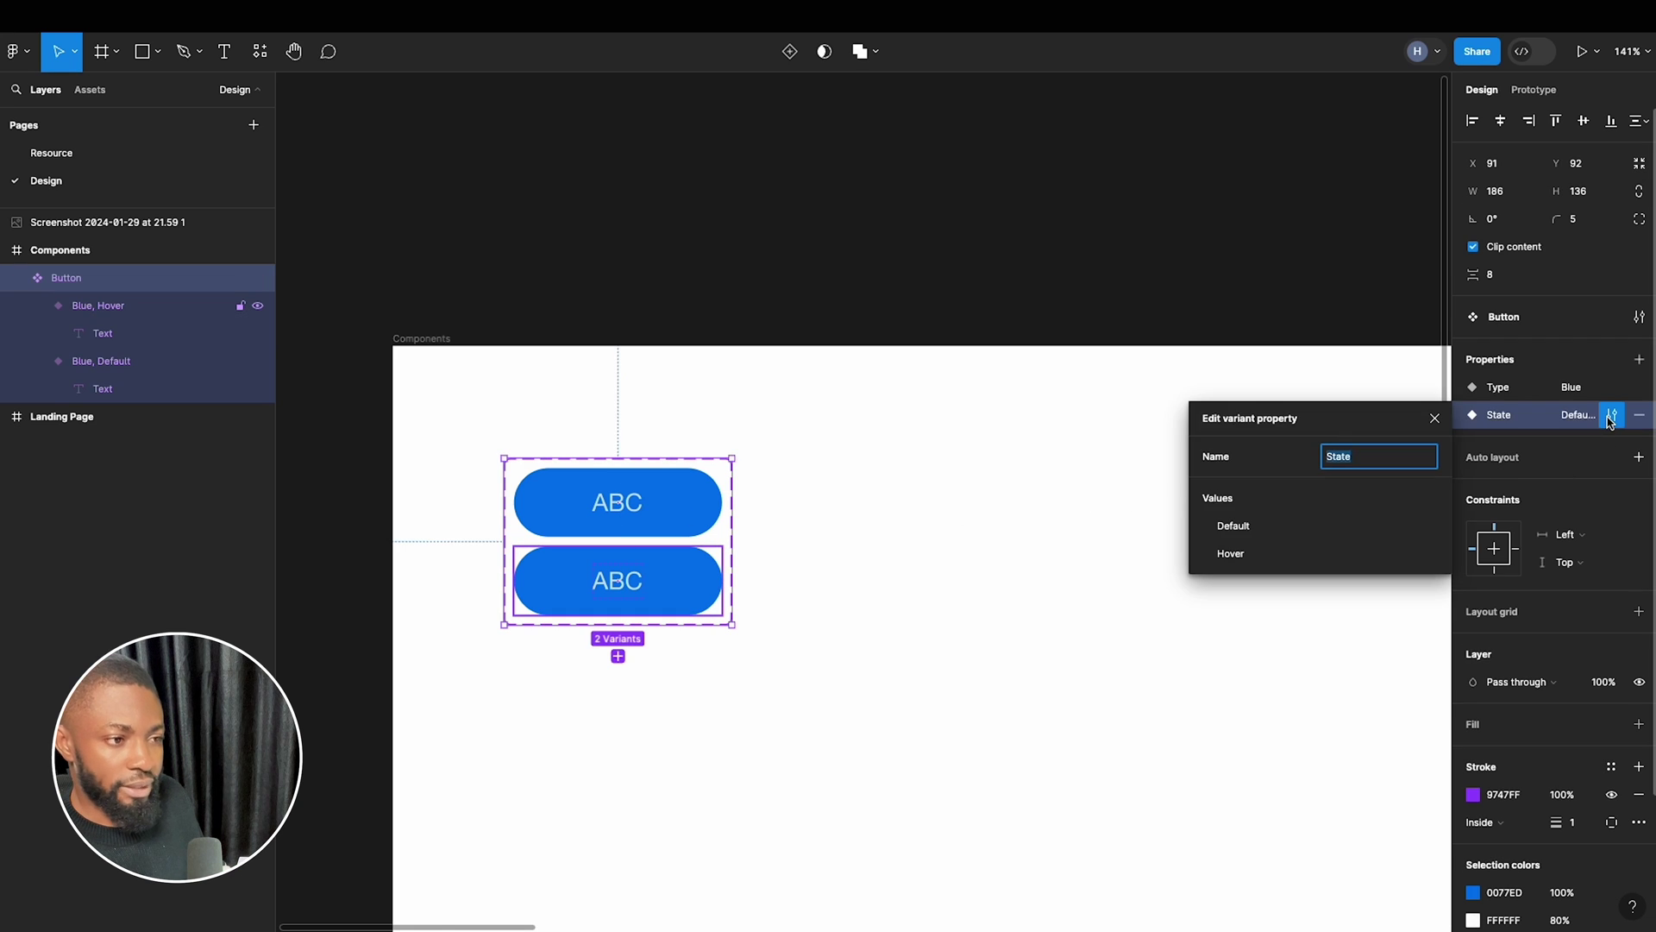
Check the Default and Hover values of the State property against the two button variants, then close the property settings.
{"action": "left_click", "coordinate": [1272, 528]}
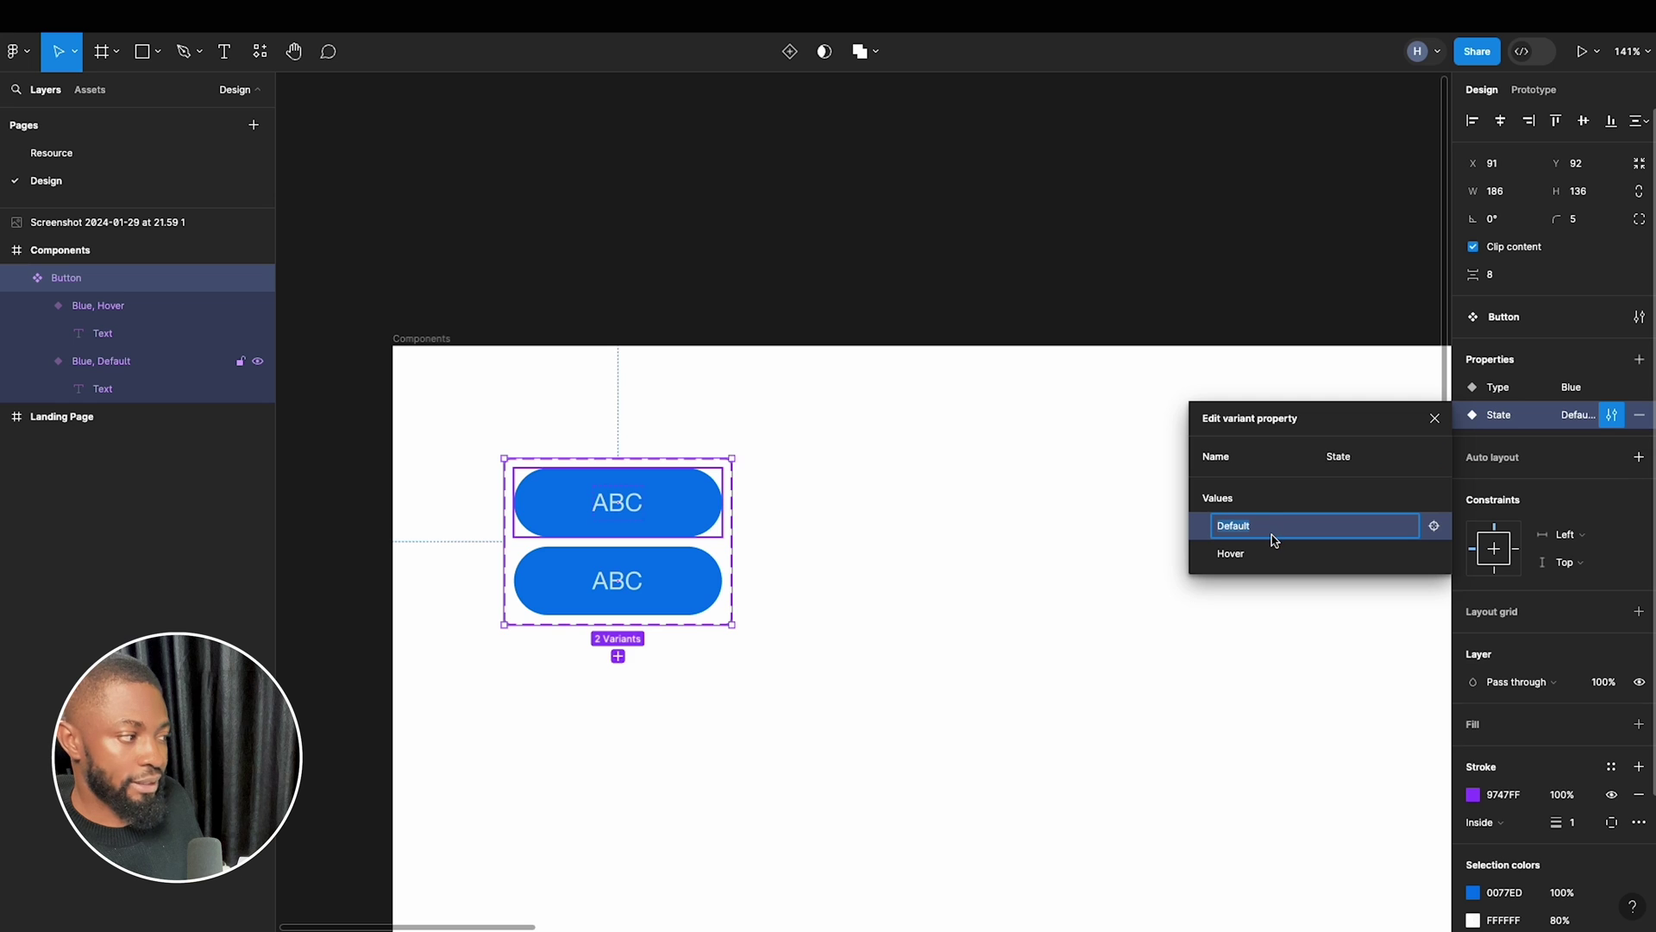
{"action": "left_click", "coordinate": [1226, 554]}
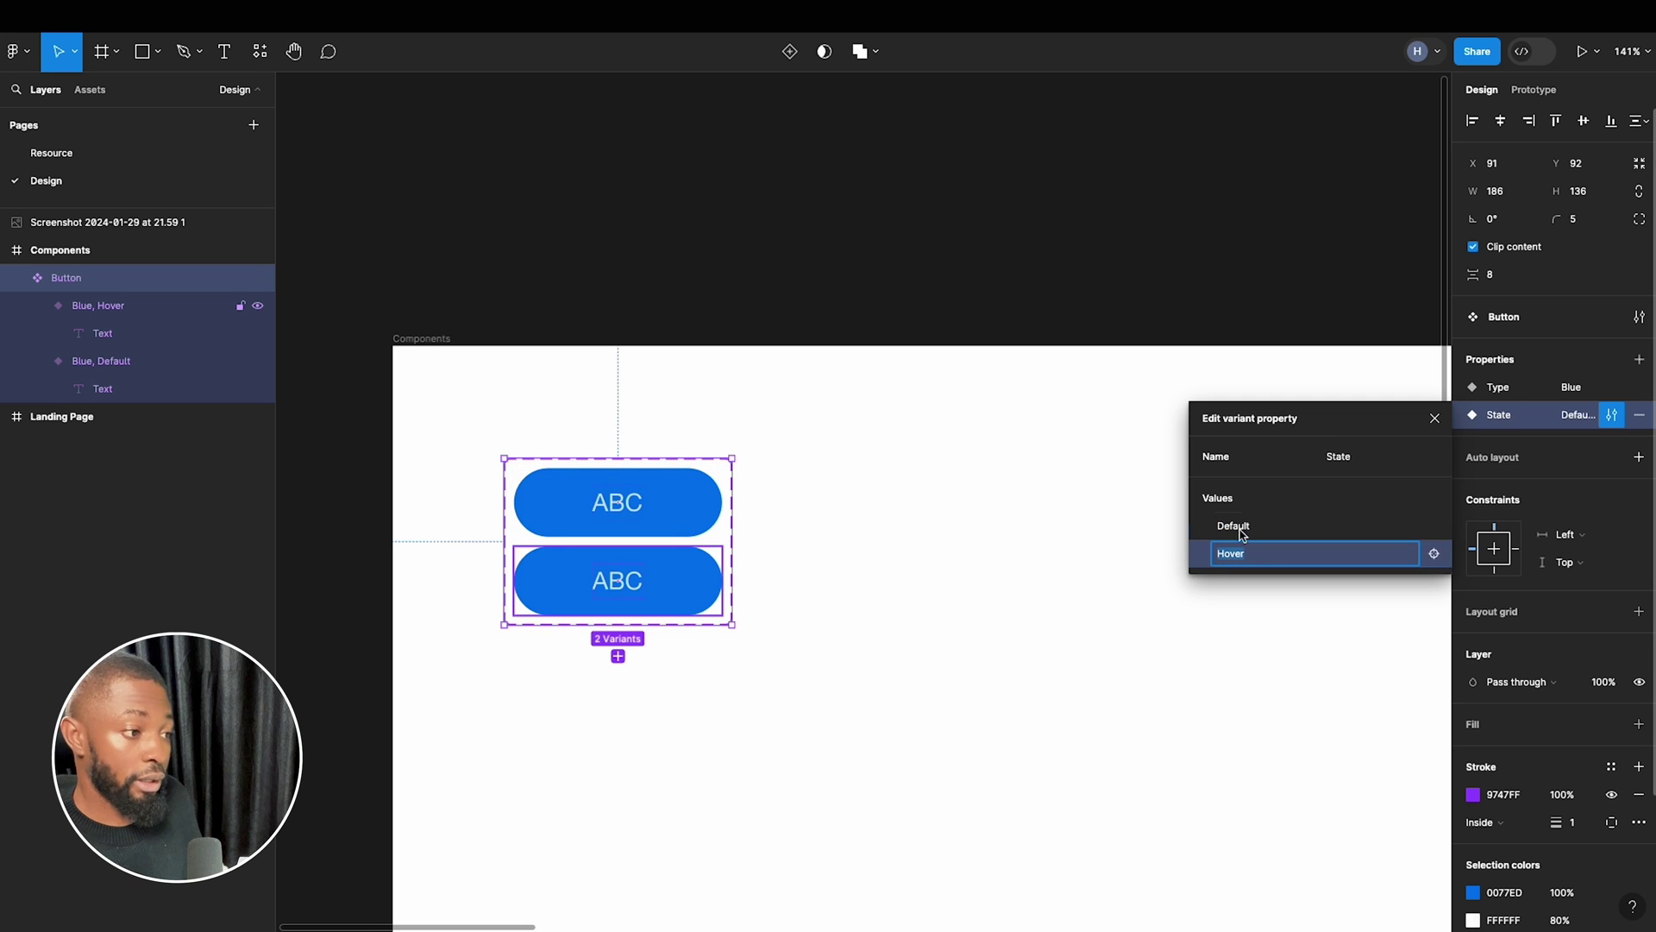
{"action": "left_click", "coordinate": [1247, 527]}
{"action": "left_click", "coordinate": [1242, 551]}
{"action": "left_click", "coordinate": [992, 545]}
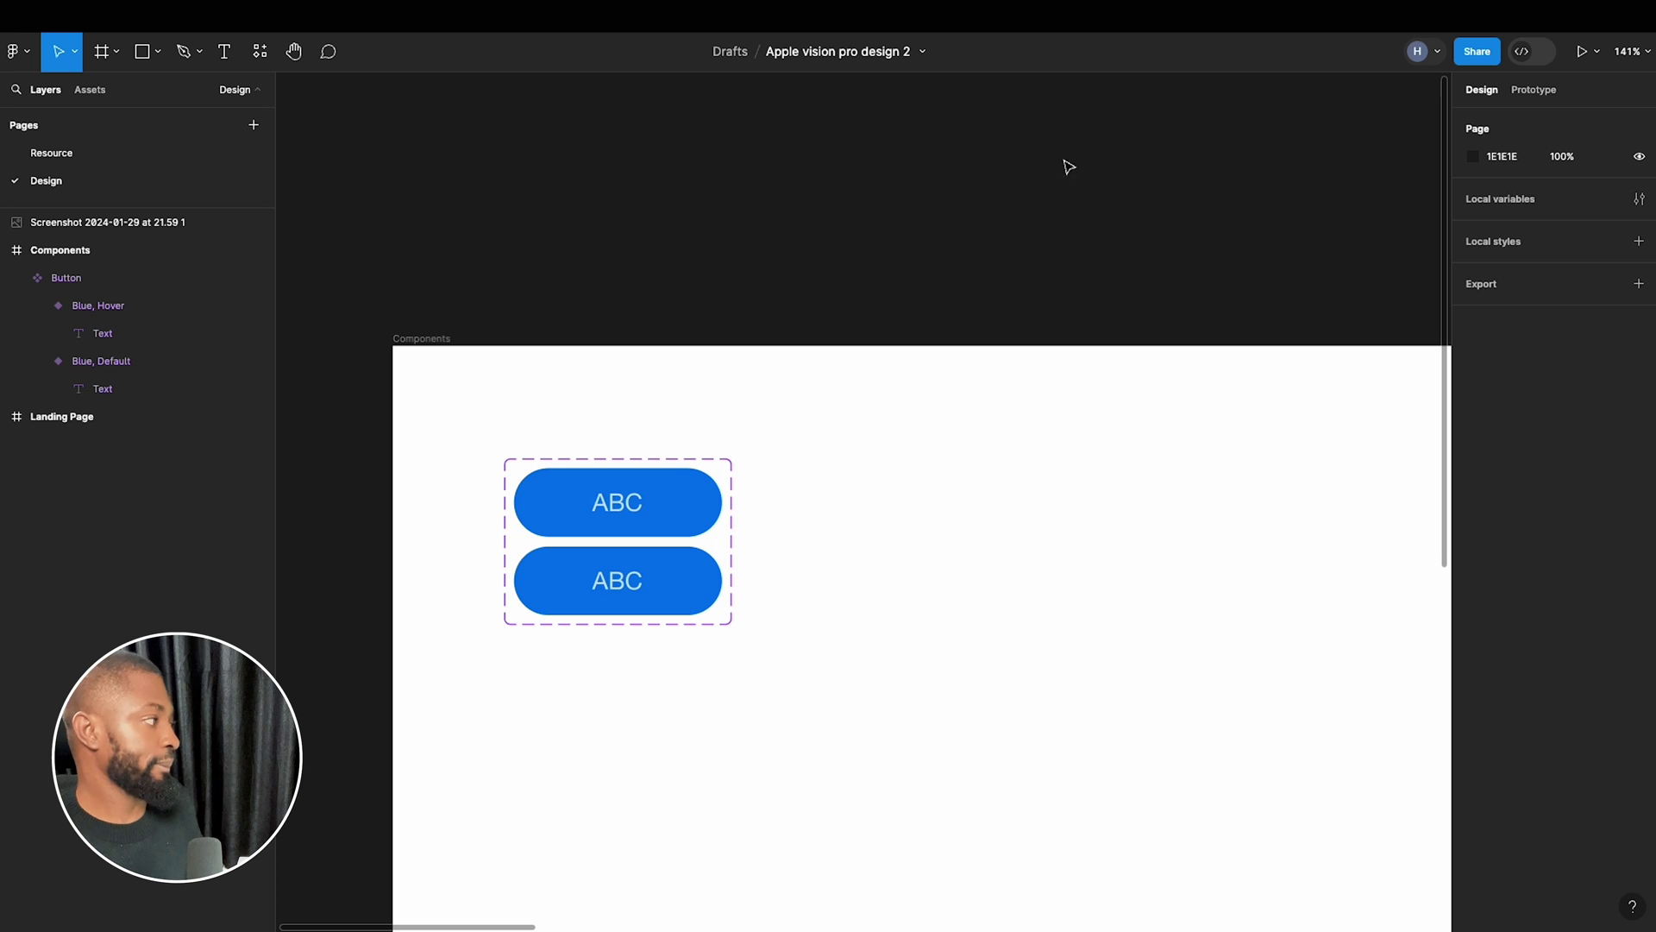
Copy the Apple logo from the Resource page and paste it into the Default blue button variant on the Design page.
{"action": "left_click", "coordinate": [666, 504]}
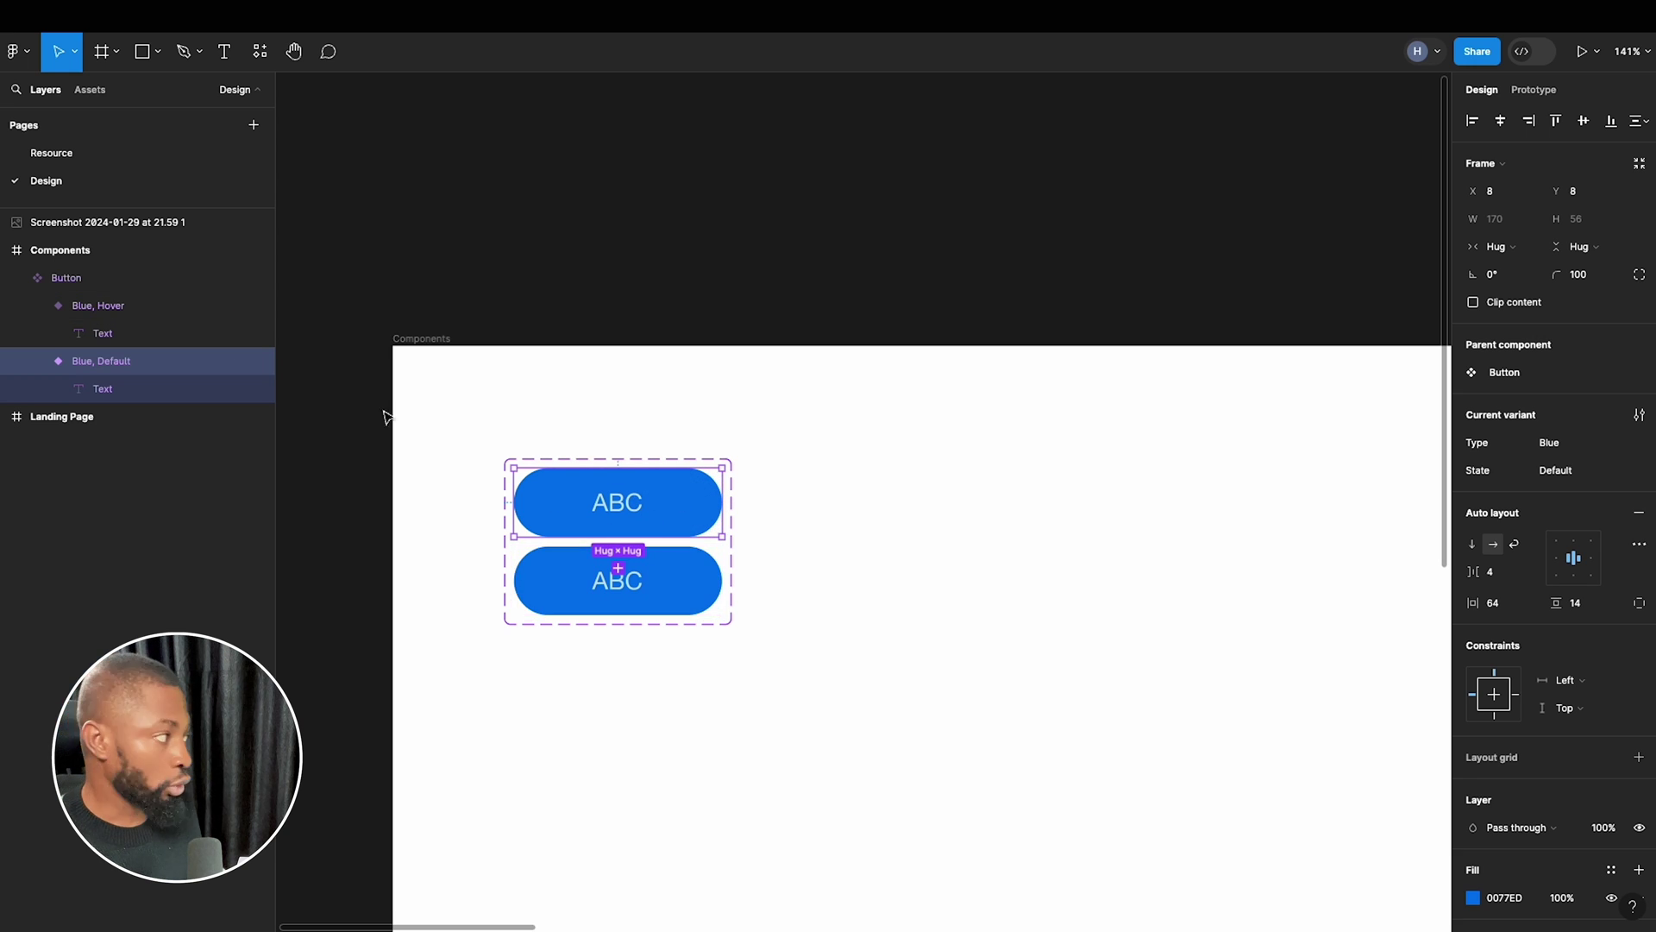
{"action": "left_click", "coordinate": [118, 156]}
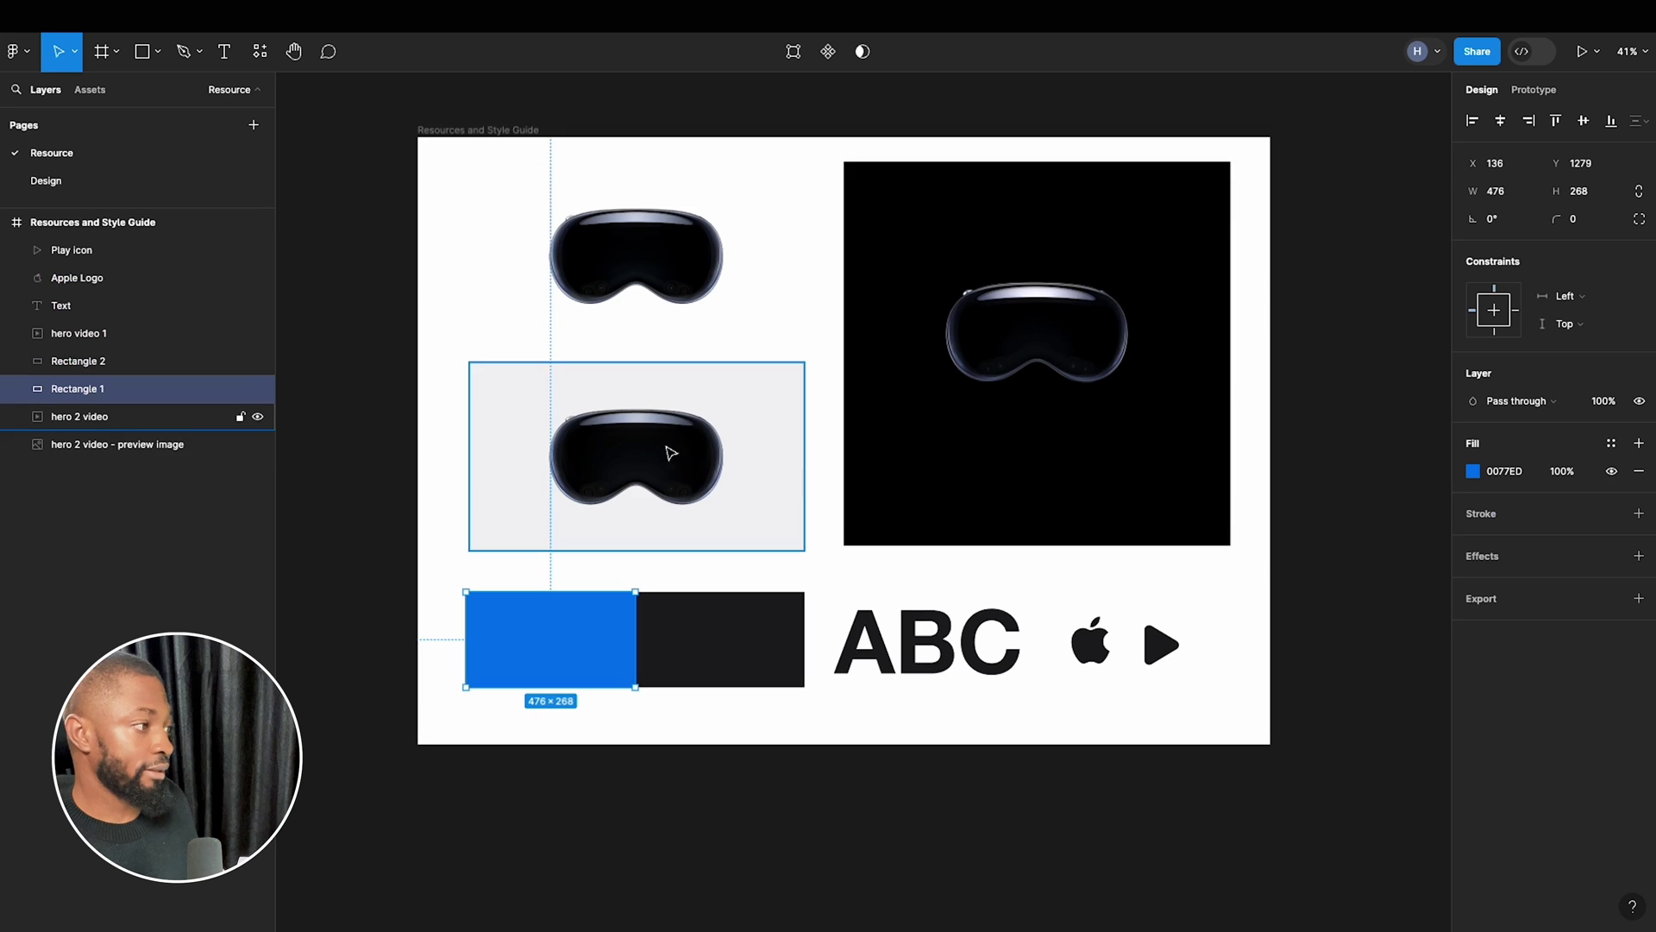
{"action": "left_click", "coordinate": [1094, 654]}
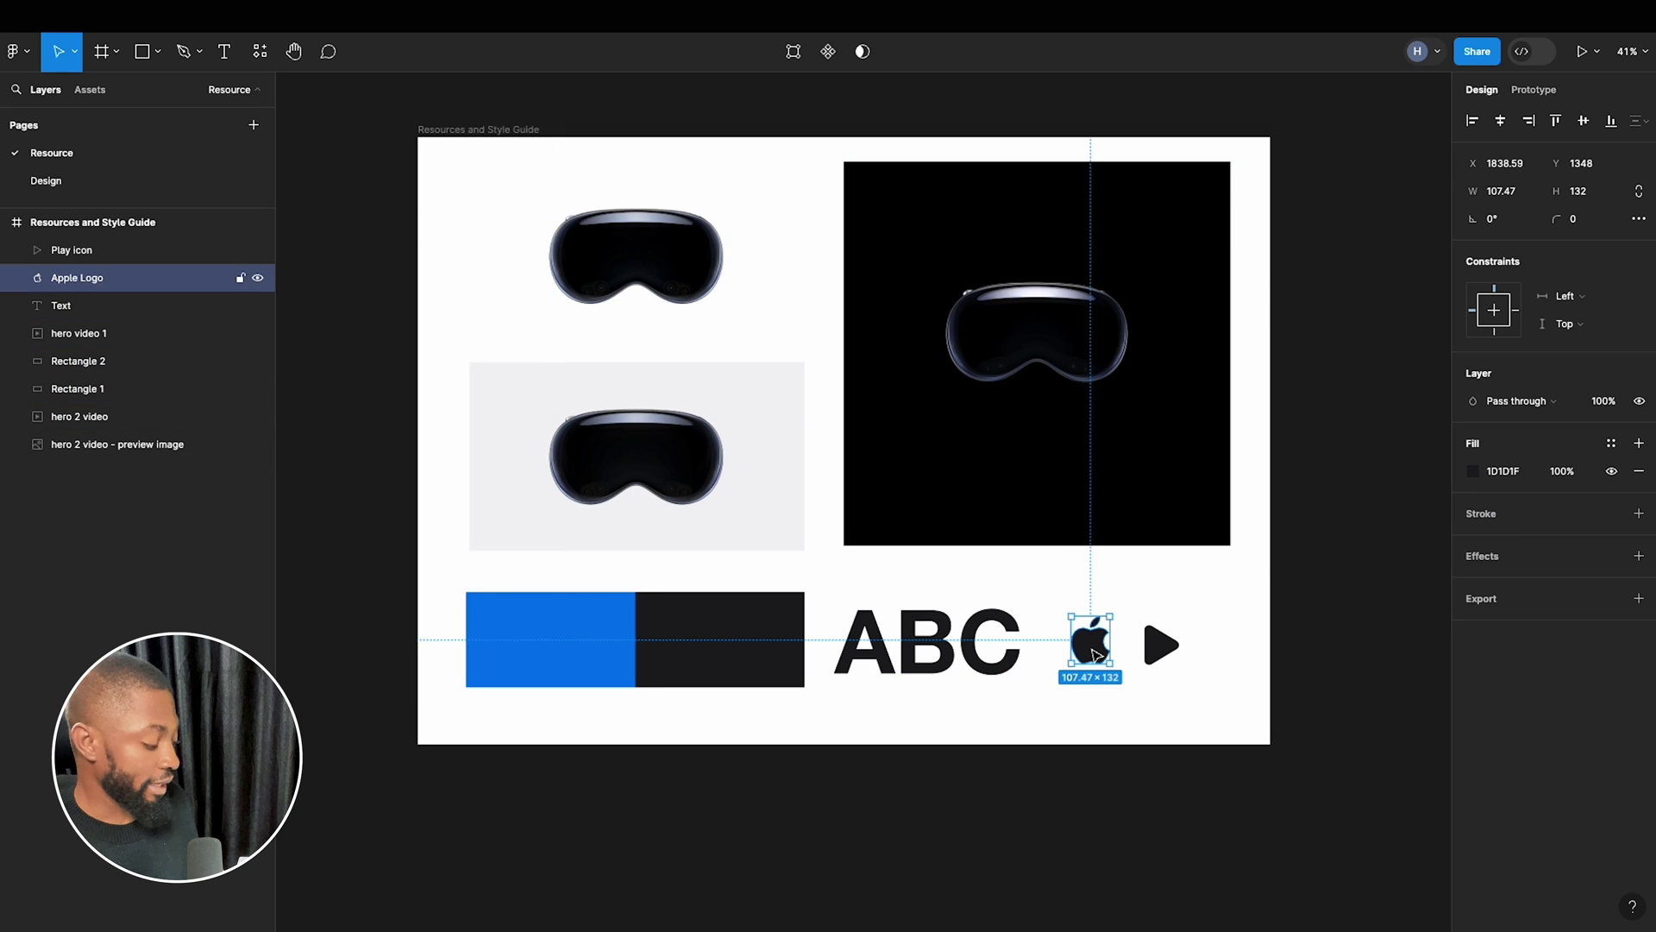
{"action": "left_click", "coordinate": [90, 186]}
{"action": "left_click", "coordinate": [557, 499]}
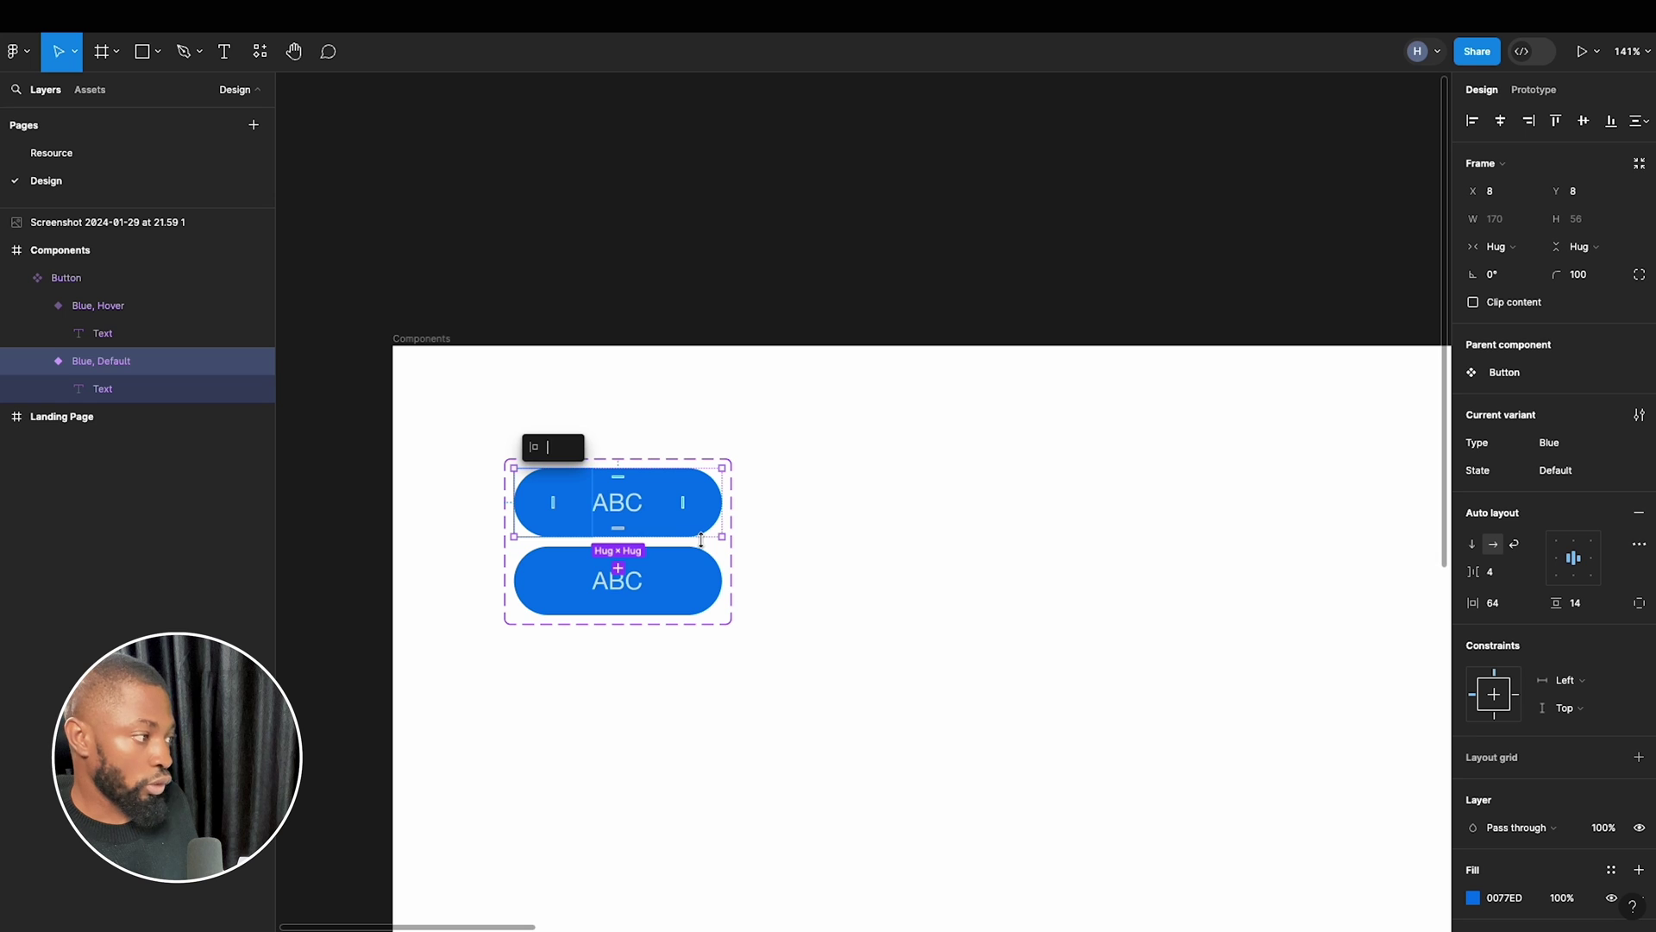
{"action": "left_click", "coordinate": [836, 515]}
{"action": "left_click", "coordinate": [700, 505]}
{"action": "left_click", "coordinate": [700, 505]}
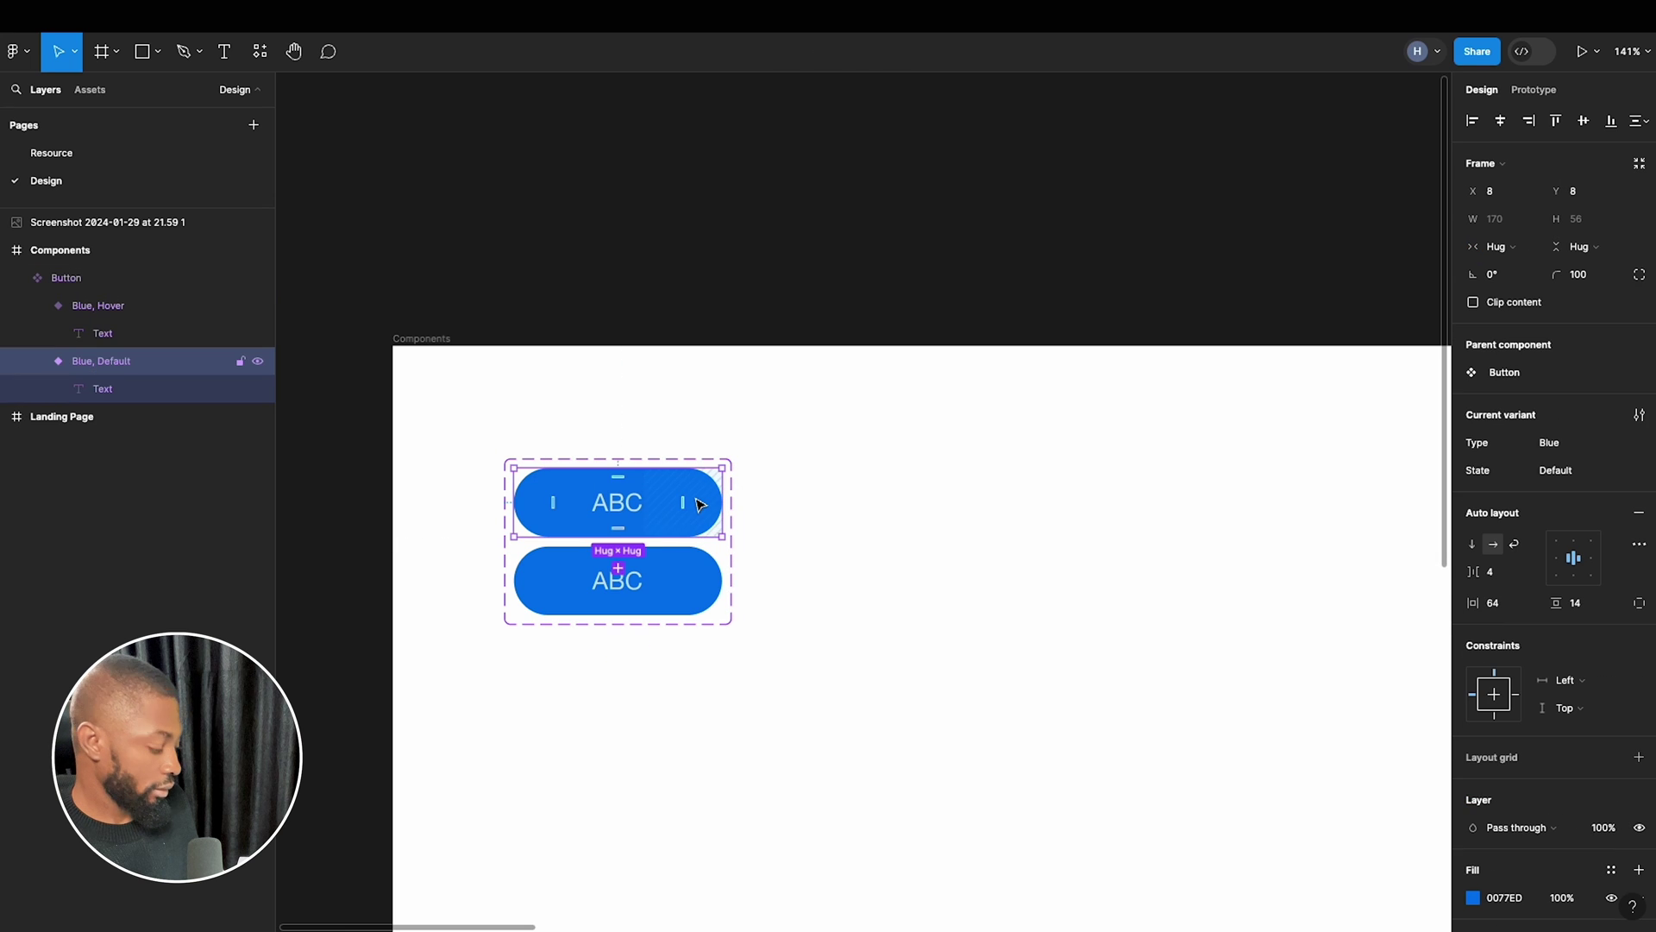
{"action": "key", "text": "ctrl+v"}
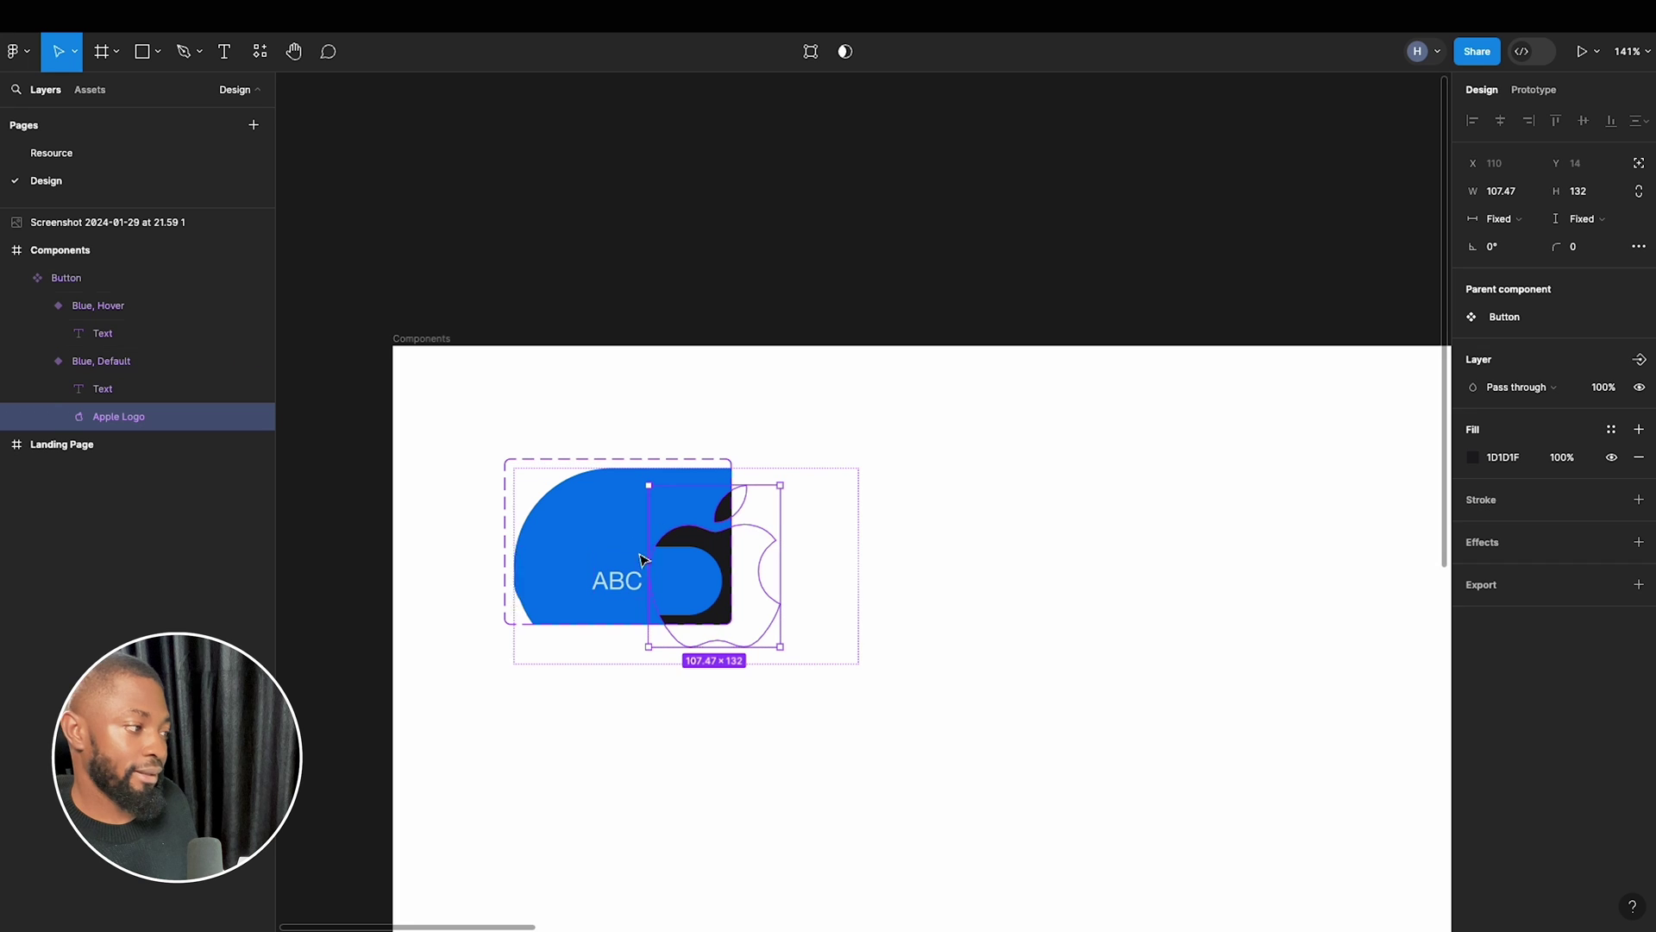
Scale the Apple logo in the Default button variant proportionally to a height of 24.
{"action": "scroll", "coordinate": [716, 539], "scroll_direction": "up", "scroll_amount": 5}
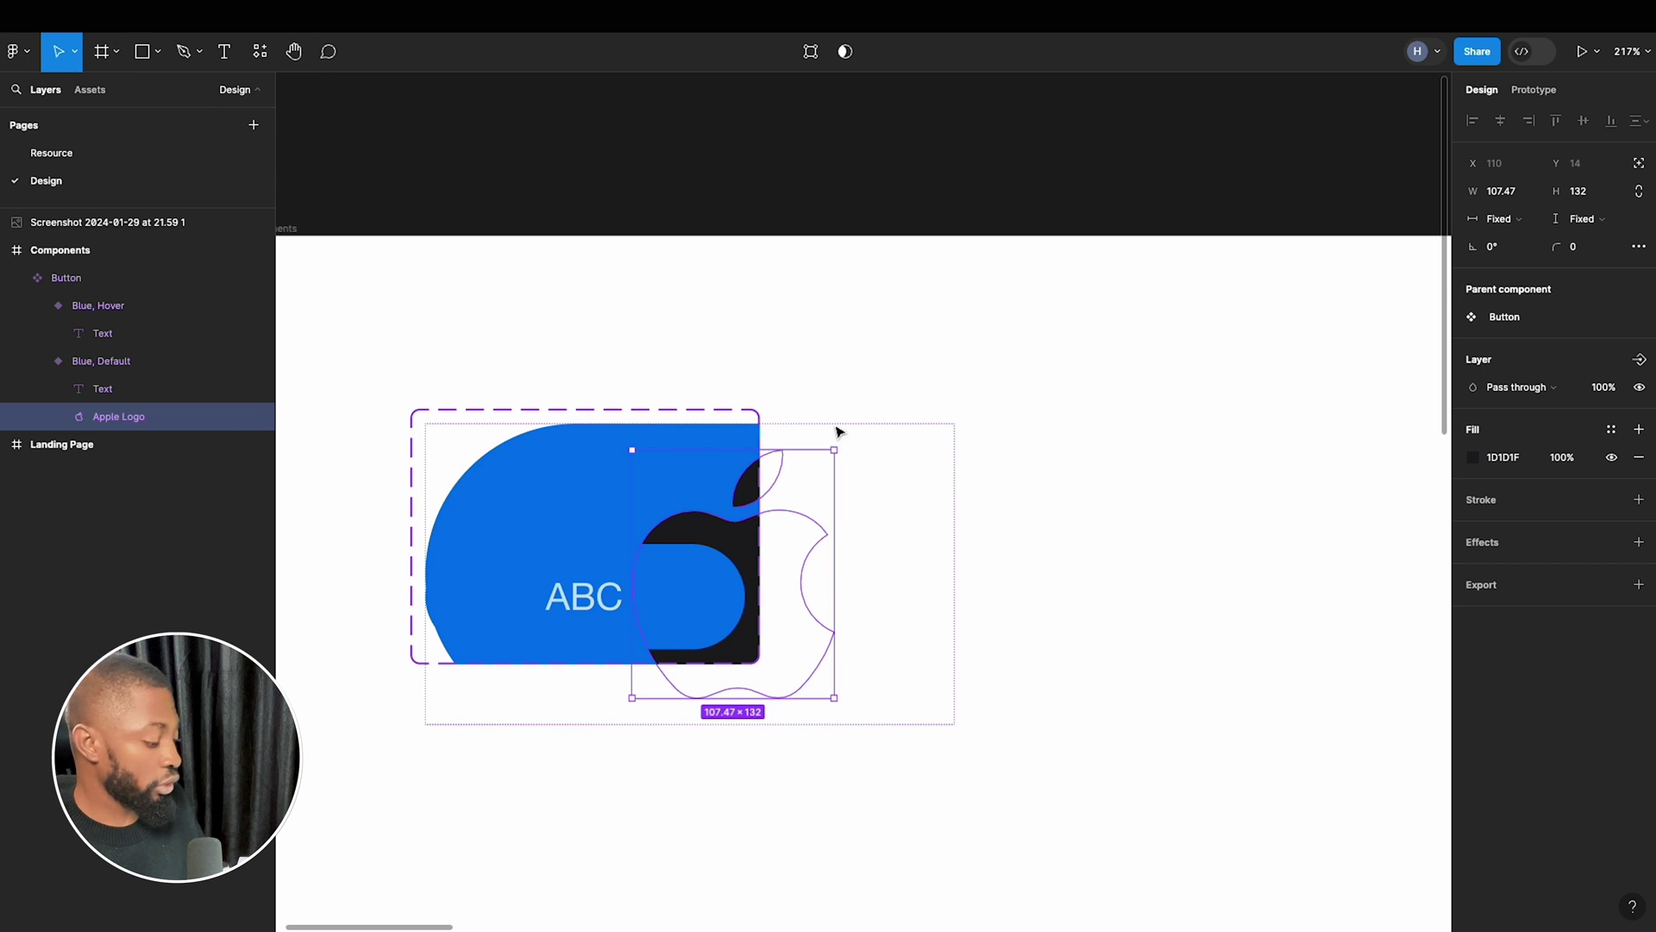
{"action": "key", "text": "k"}
{"action": "left_click", "coordinate": [1560, 351]}
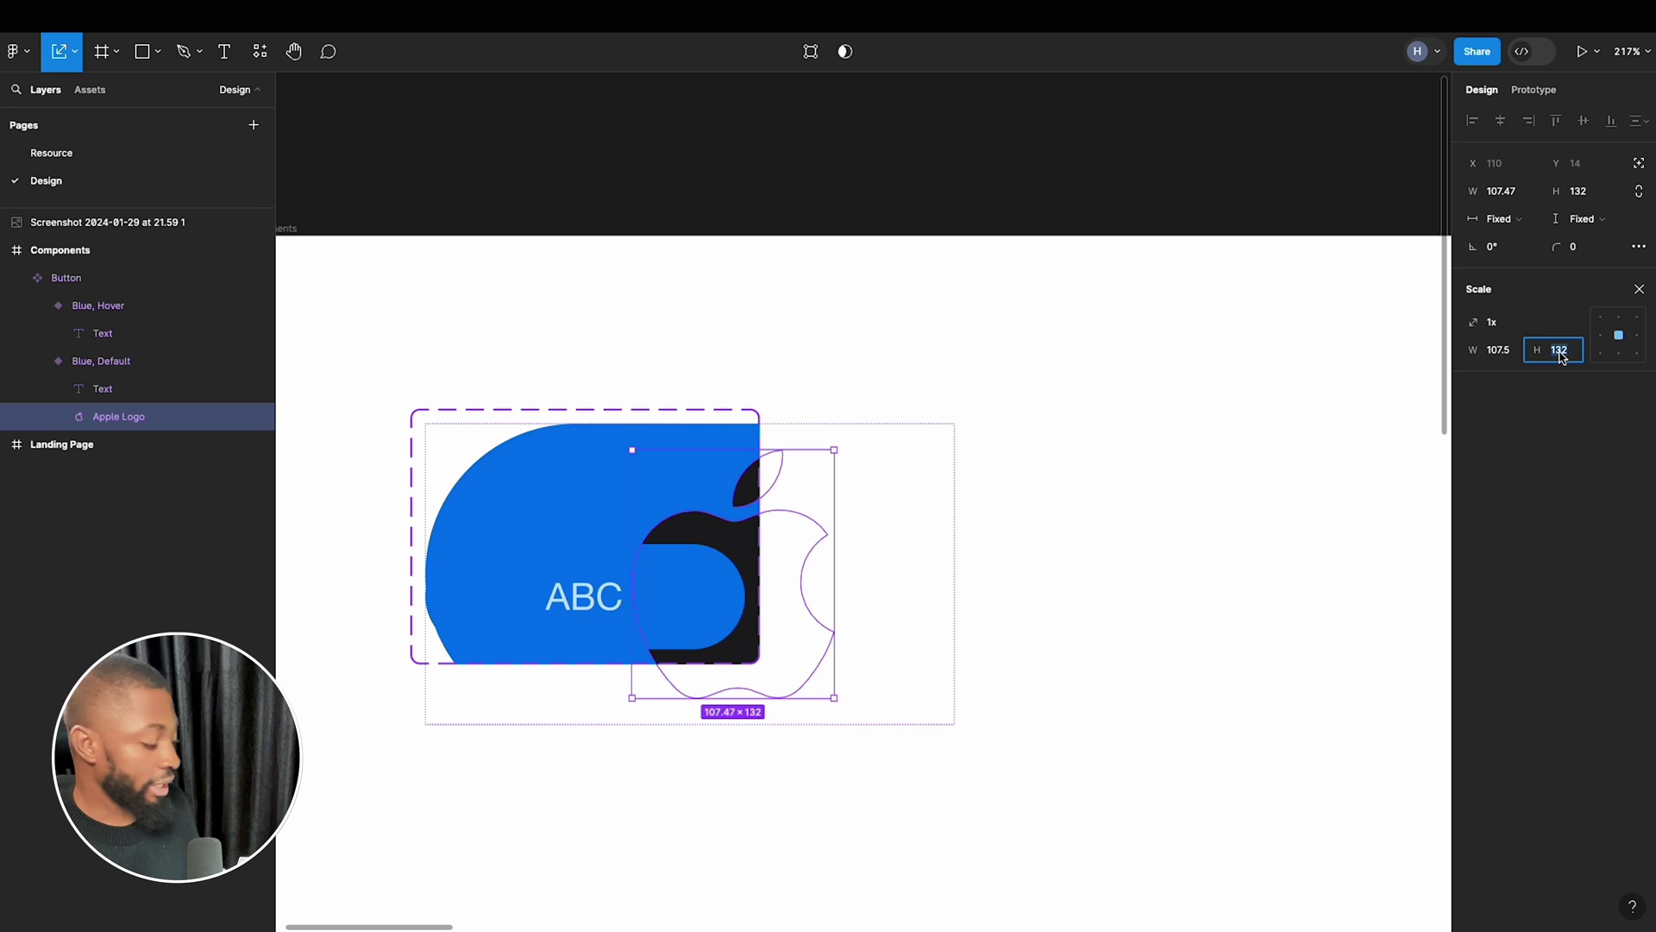
{"action": "type", "text": "24"}
{"action": "key", "text": "Return"}
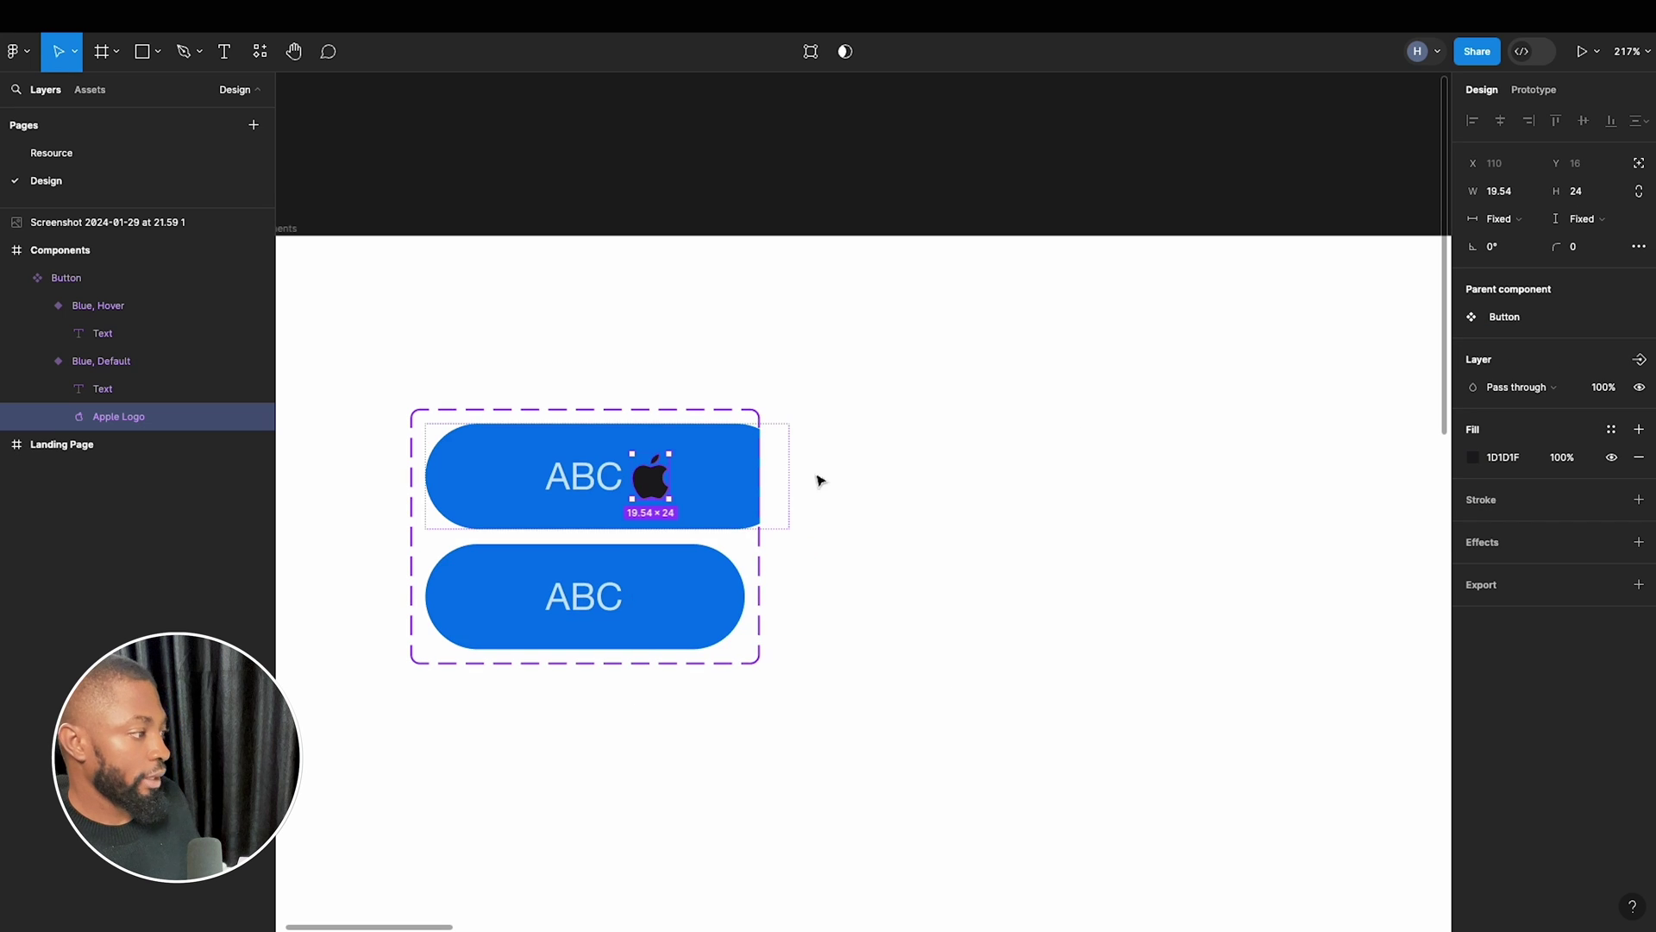
Set the Apple logo's fill to white (FFFFFF) at 80% opacity.
{"action": "left_click", "coordinate": [1518, 459]}
{"action": "type", "text": "1"}
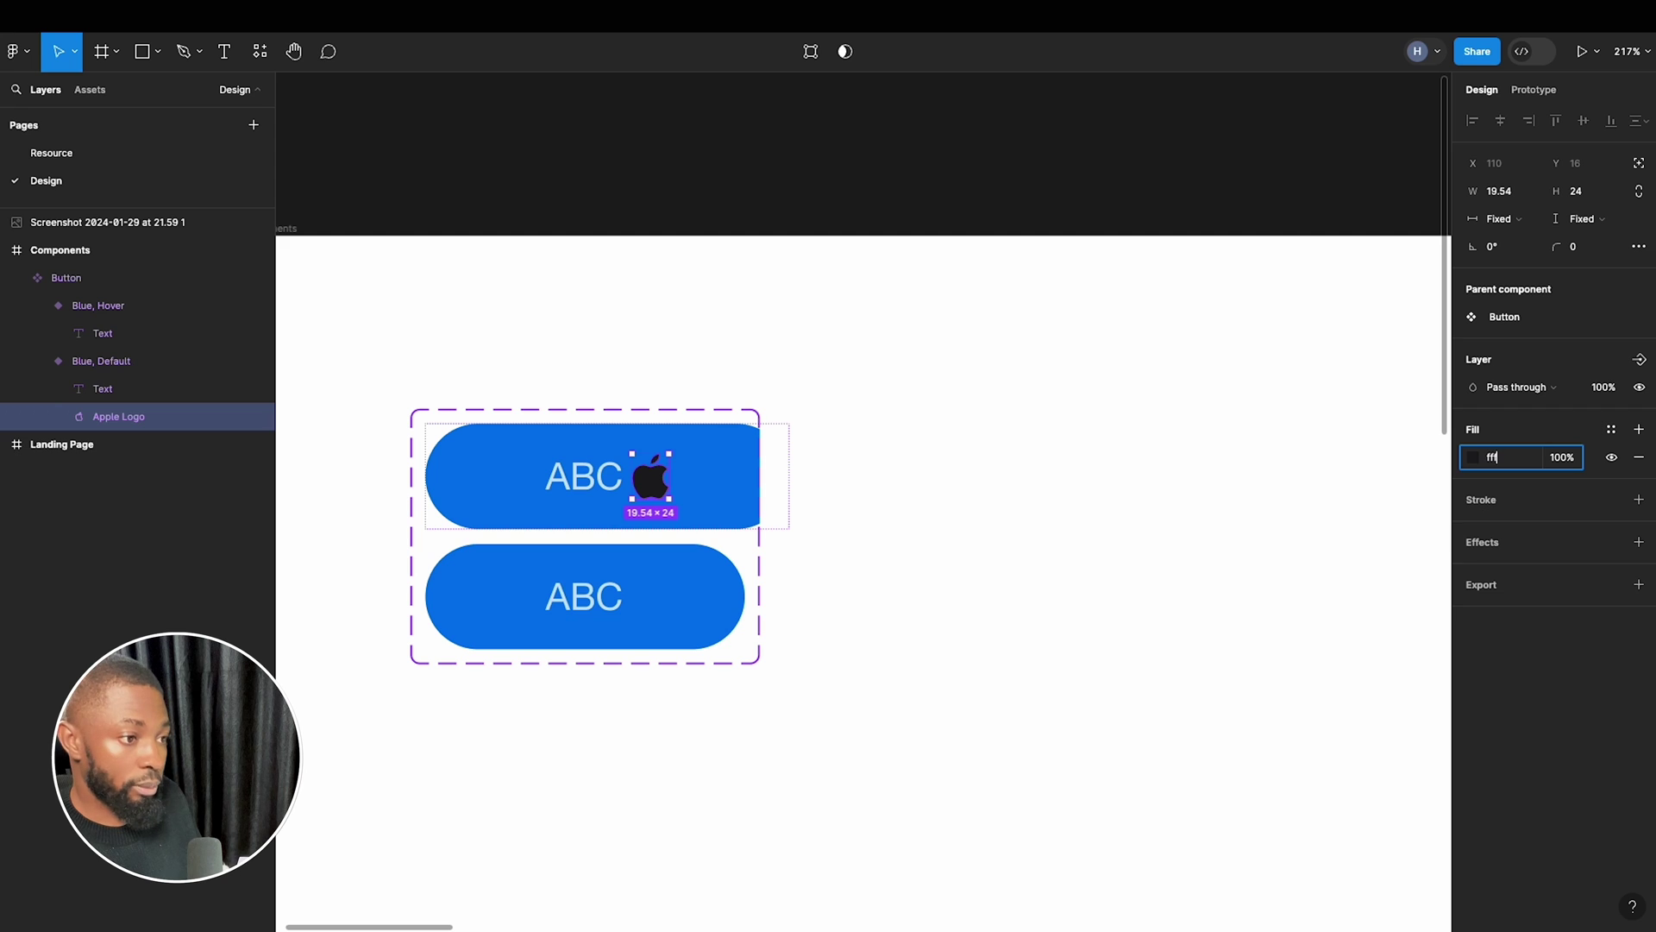
{"action": "key", "text": "Return"}
{"action": "left_click", "coordinate": [1564, 459]}
{"action": "type", "text": "80"}
{"action": "key", "text": "Return"}
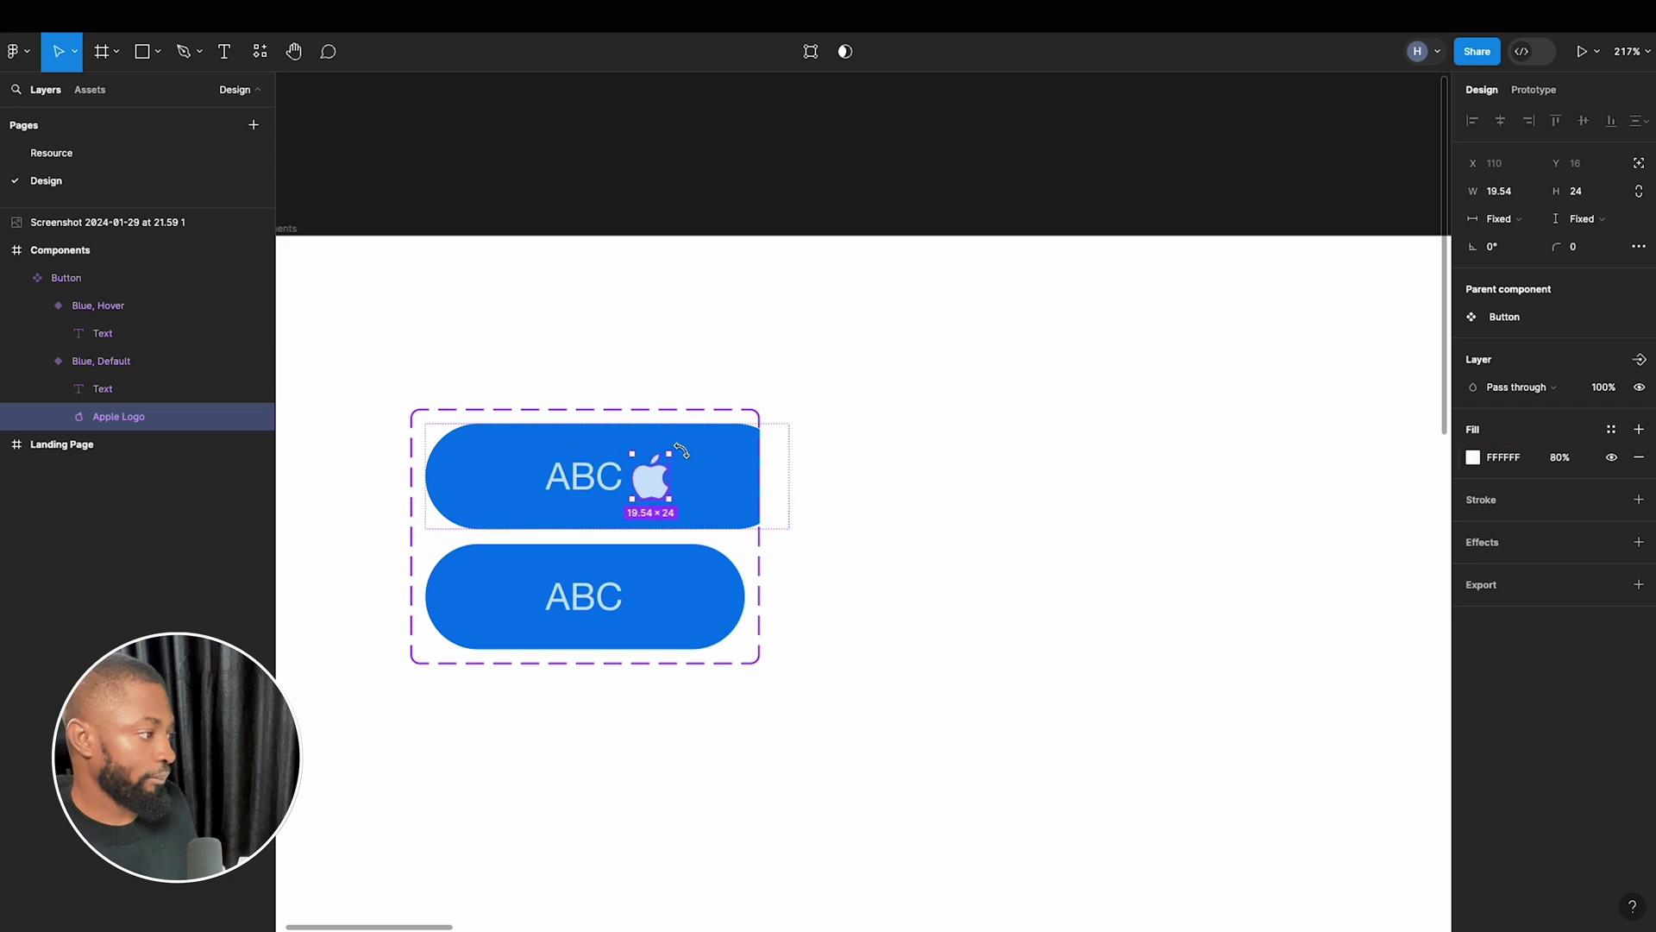
Widen the Button component set to about 316 so that the enlarged Default variant fits inside it.
{"action": "left_click", "coordinate": [708, 418]}
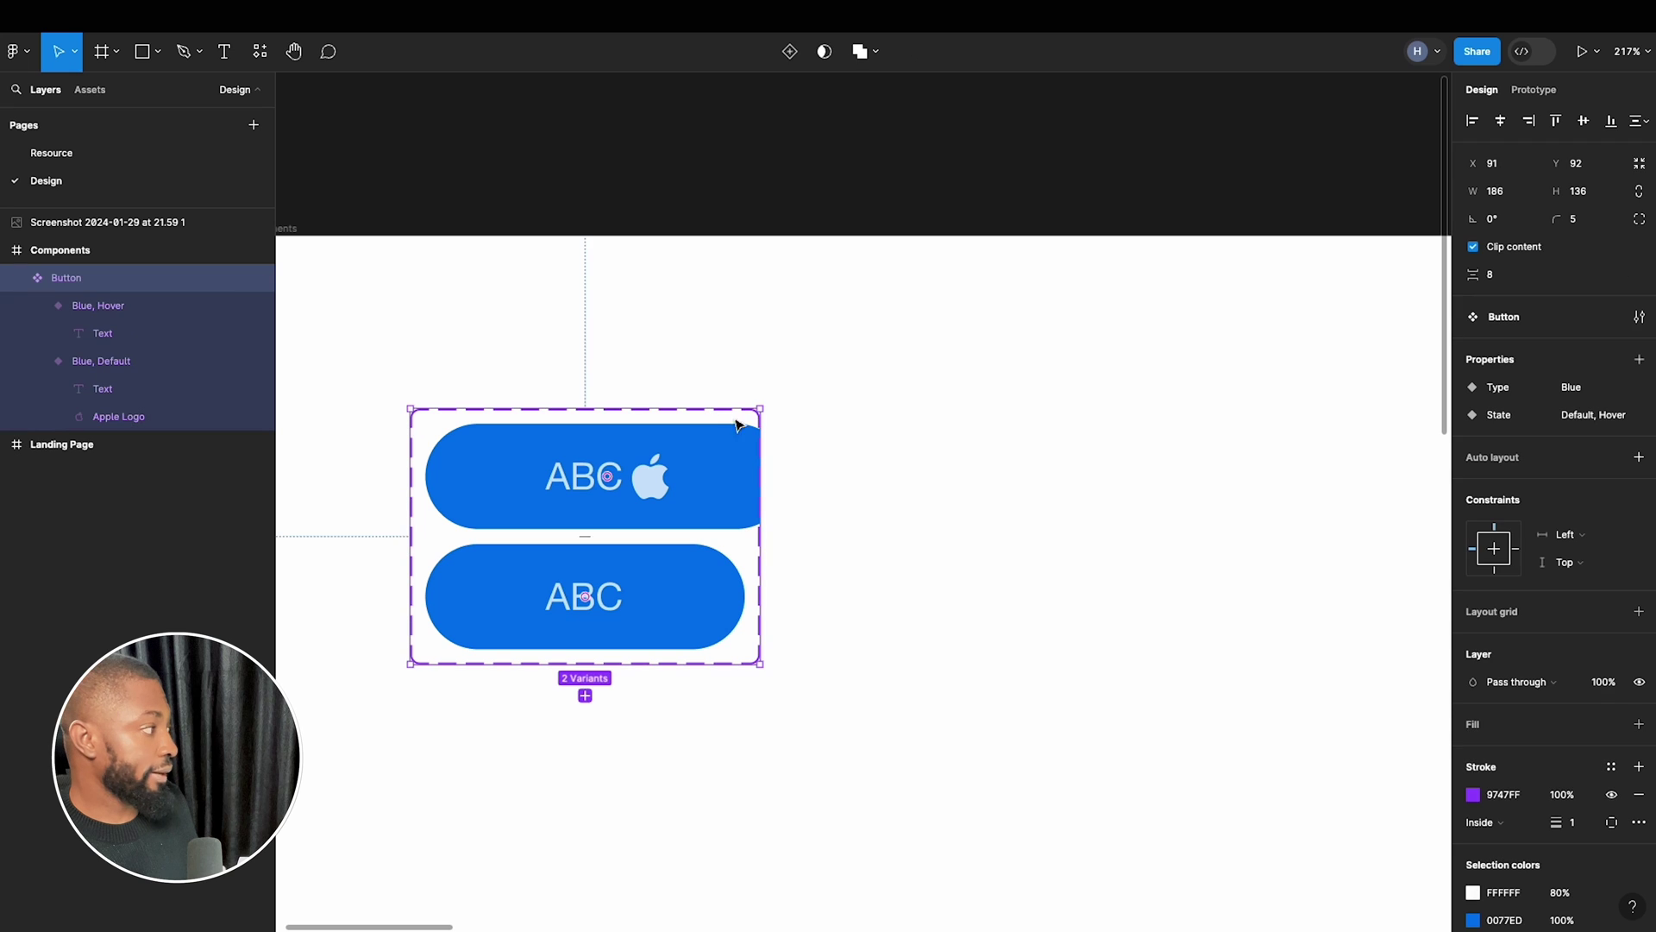
{"action": "left_click_drag", "start_coordinate": [760, 418], "coordinate": [1005, 450]}
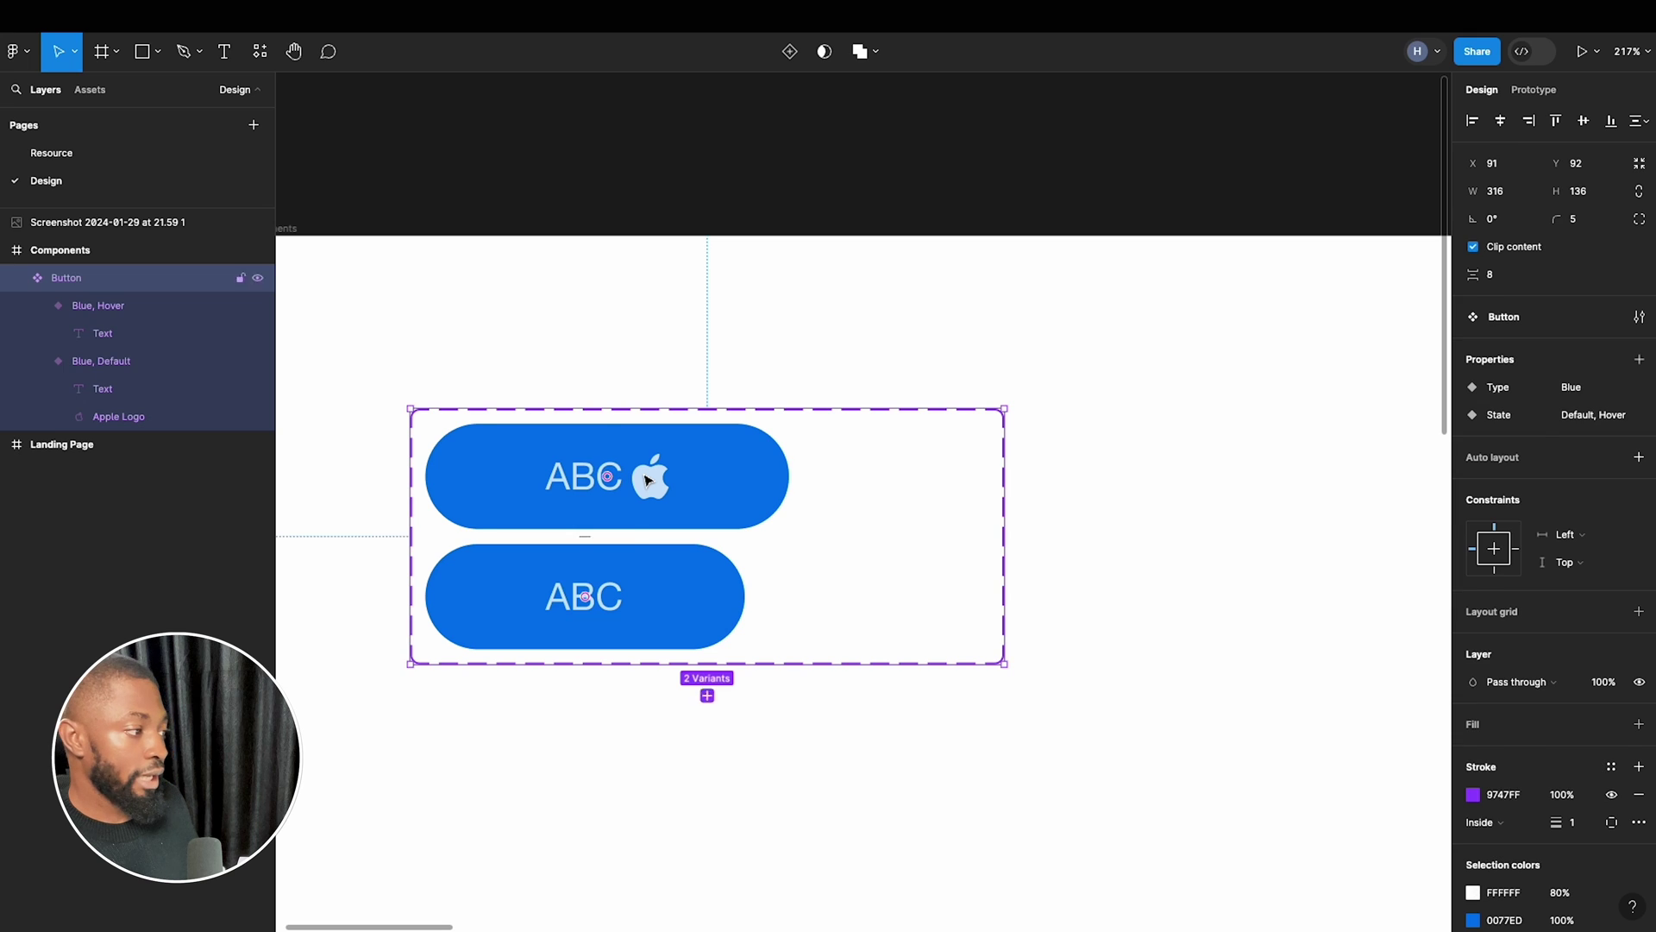
{"action": "left_click", "coordinate": [649, 480]}
{"action": "left_click", "coordinate": [651, 479]}
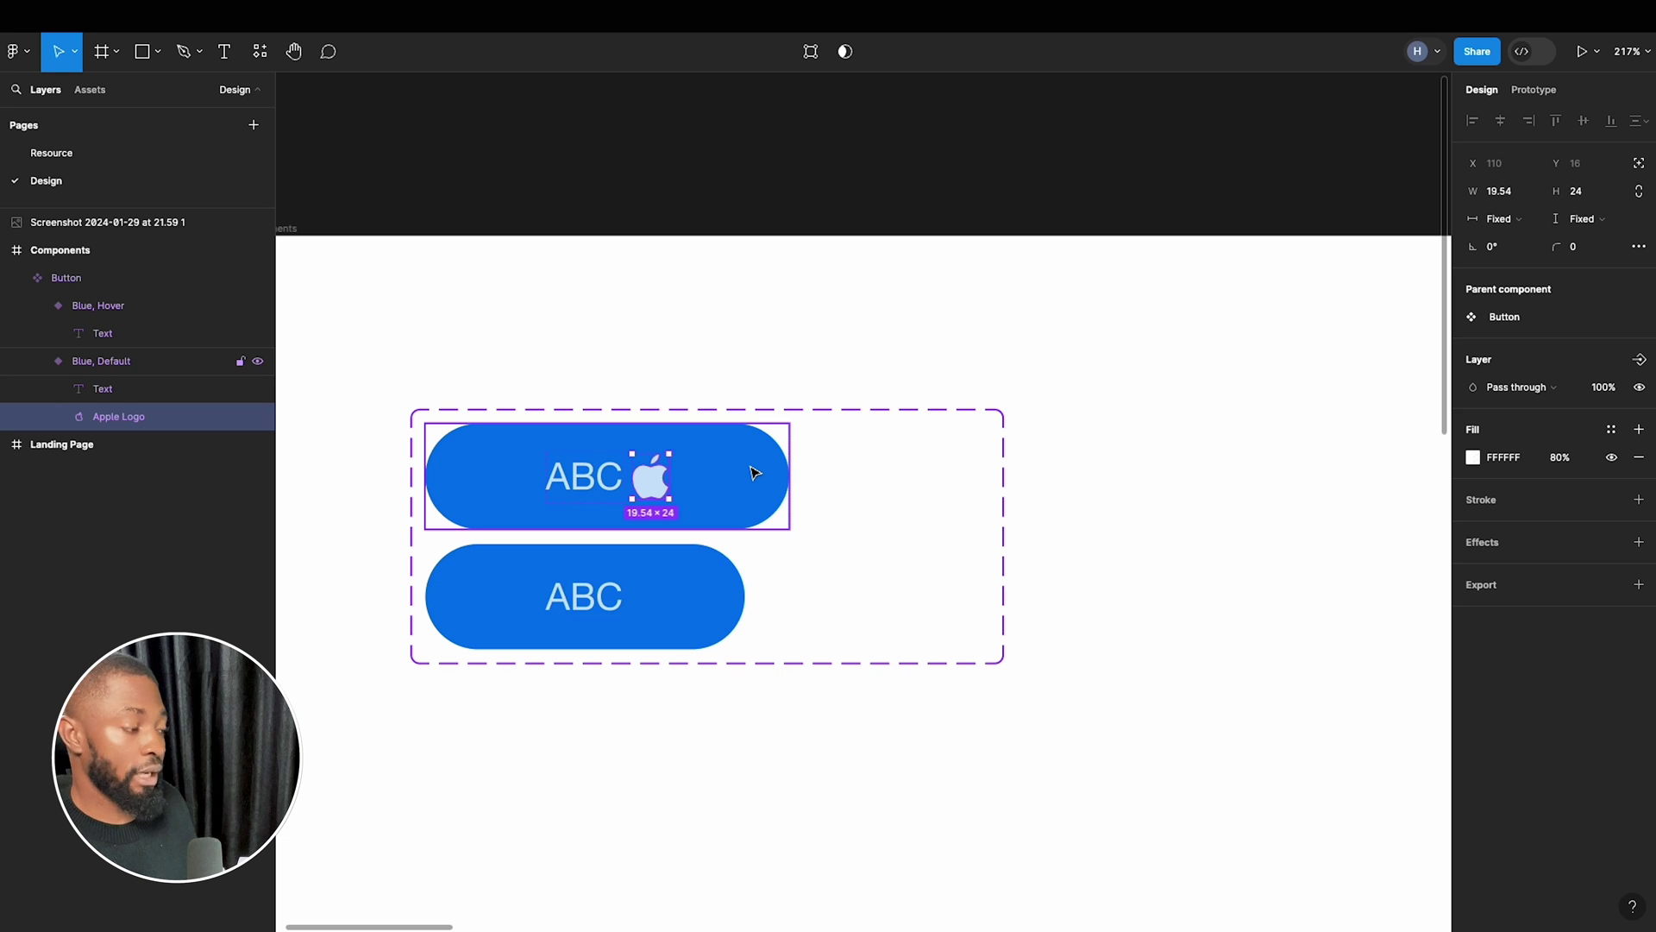
Set the auto layout gap between the text and the Apple logo in the Default button variant to 8.
{"action": "left_click", "coordinate": [677, 447]}
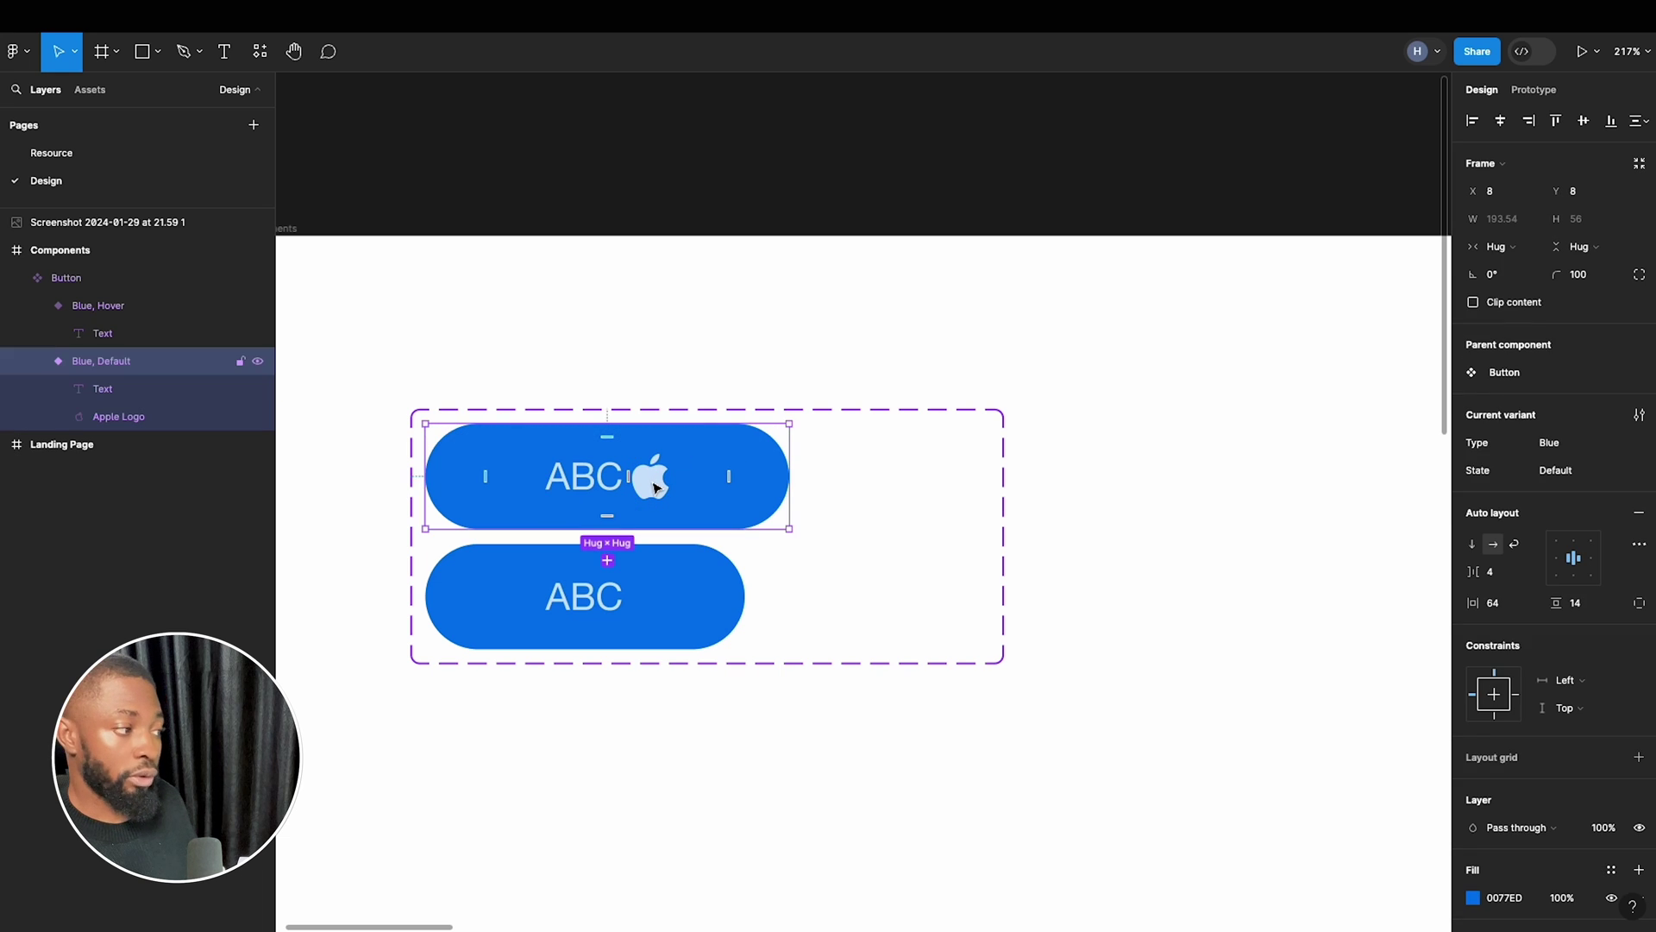
{"action": "left_click", "coordinate": [676, 612]}
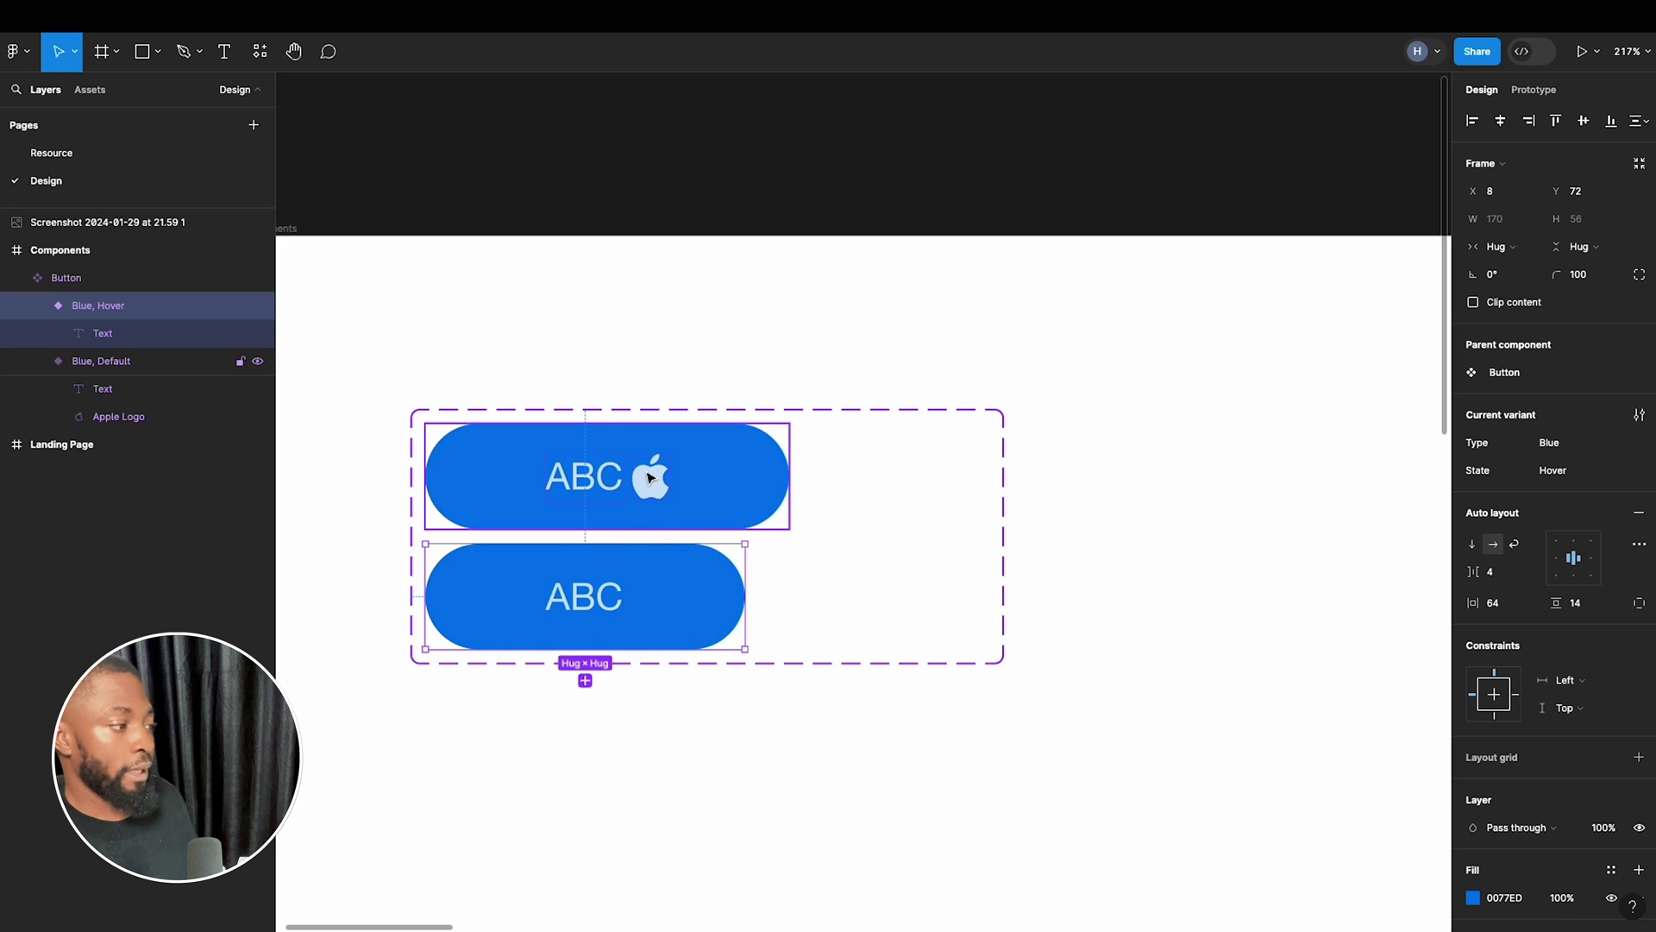
{"action": "left_click", "coordinate": [647, 480]}
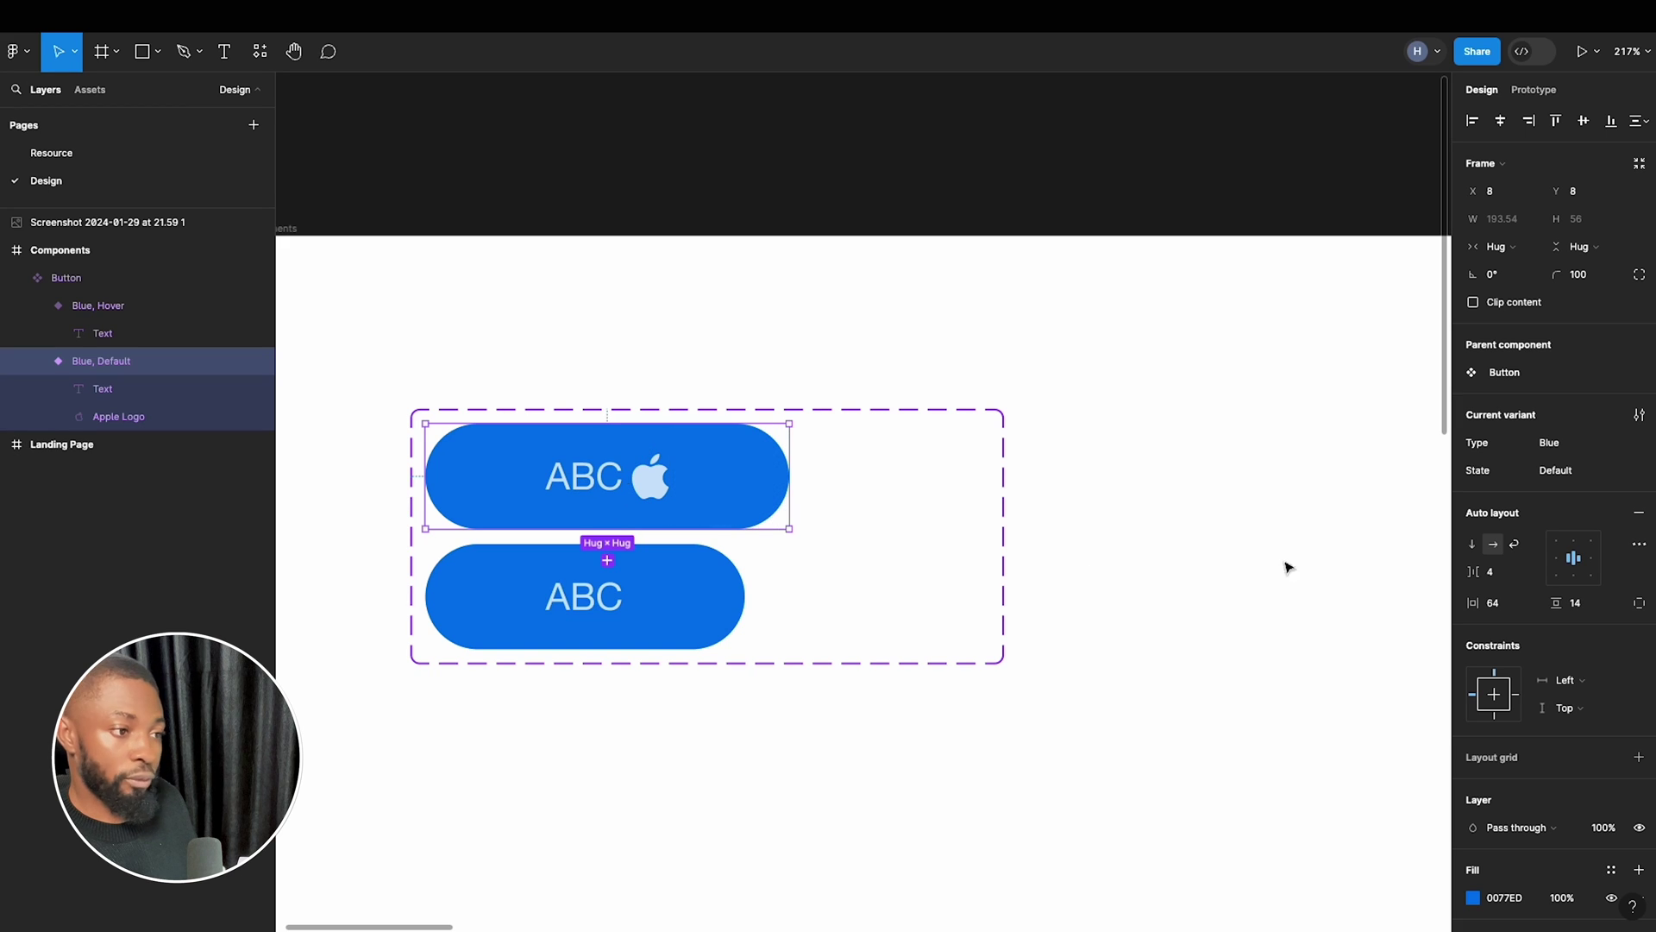
{"action": "left_click", "coordinate": [1505, 576]}
{"action": "key", "text": "Return"}
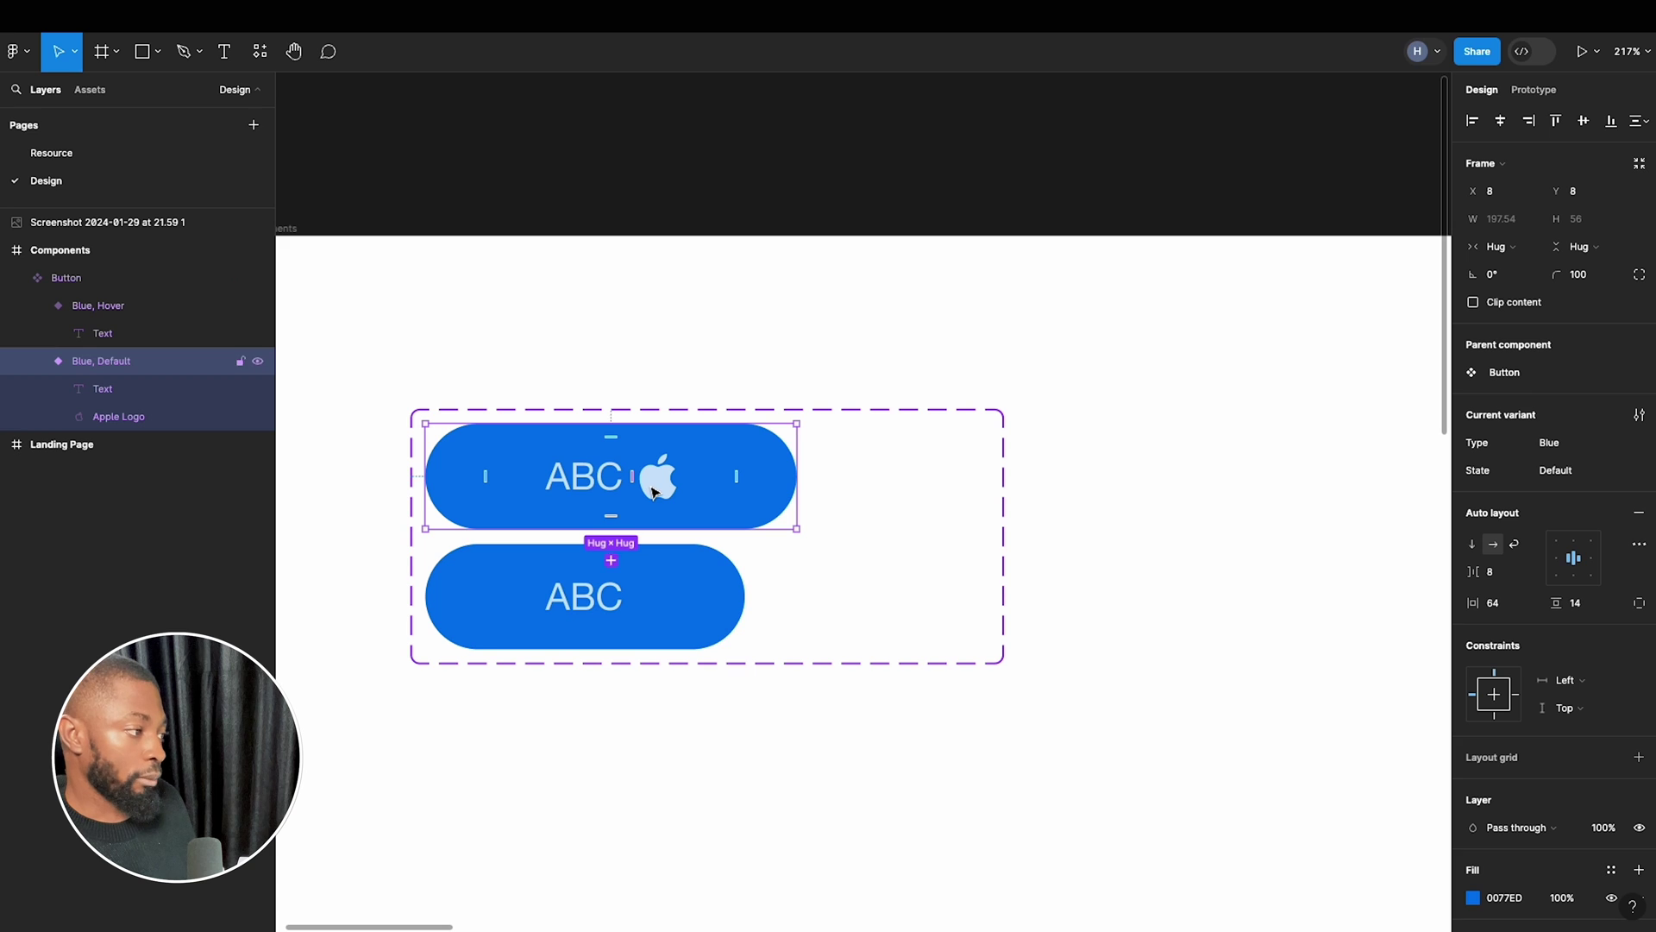
Set the layer opacity of the Apple logo in the Default button variant to 0%.
{"action": "left_click", "coordinate": [653, 491]}
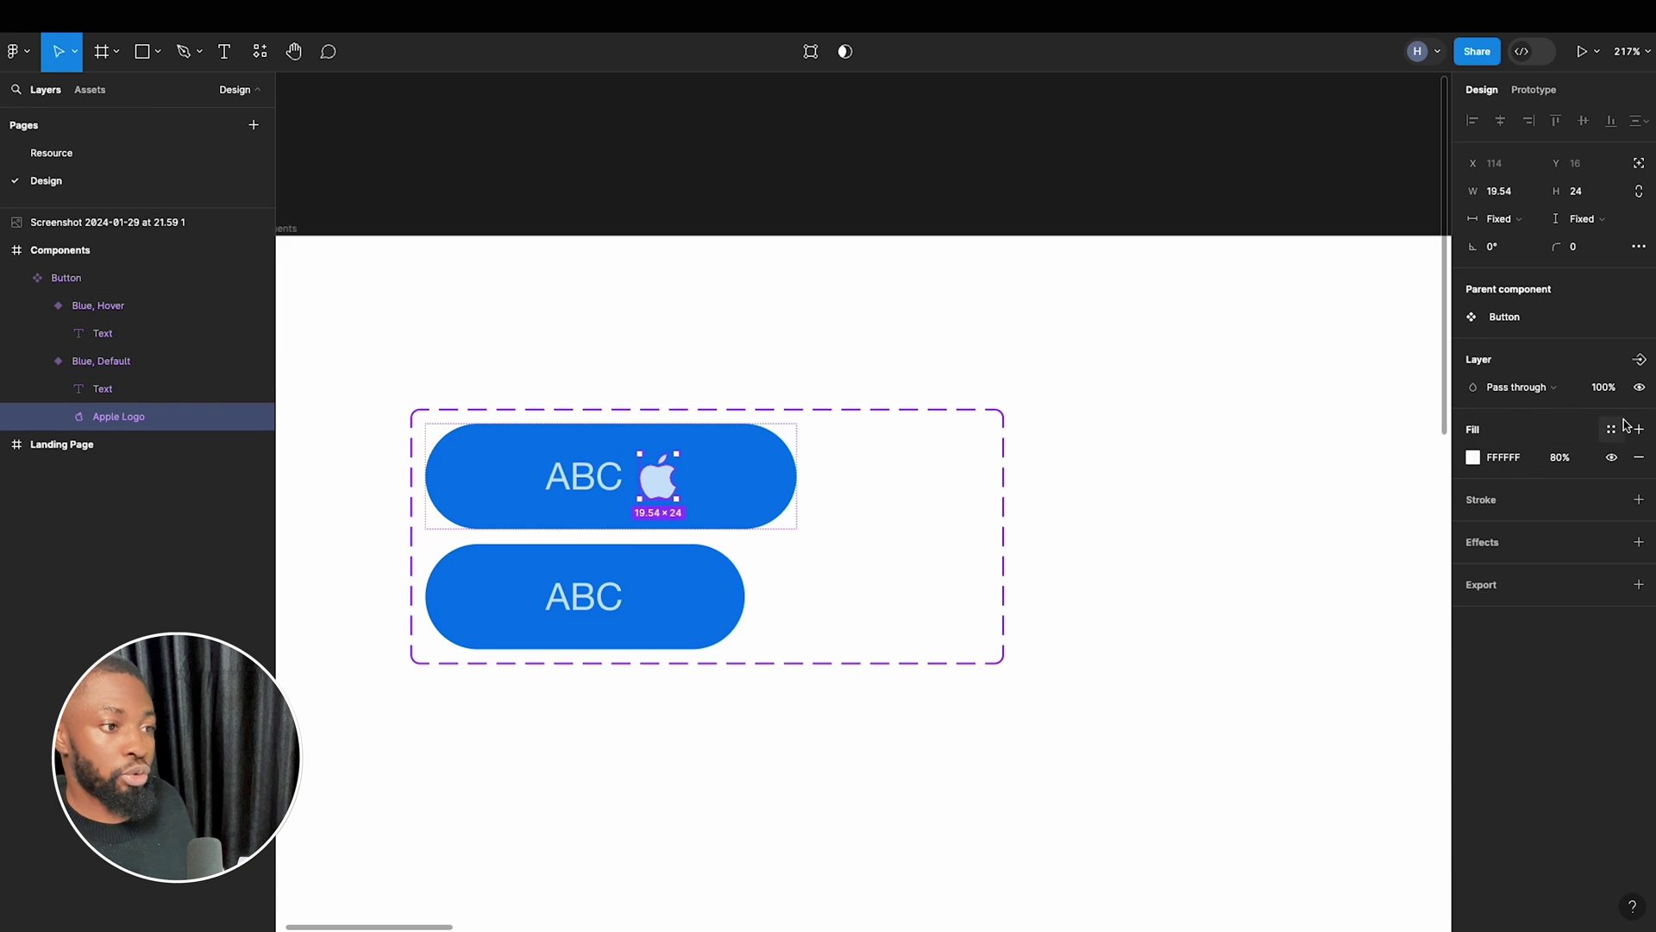
{"action": "left_click", "coordinate": [1604, 389]}
{"action": "type", "text": "0"}
{"action": "key", "text": "Return"}
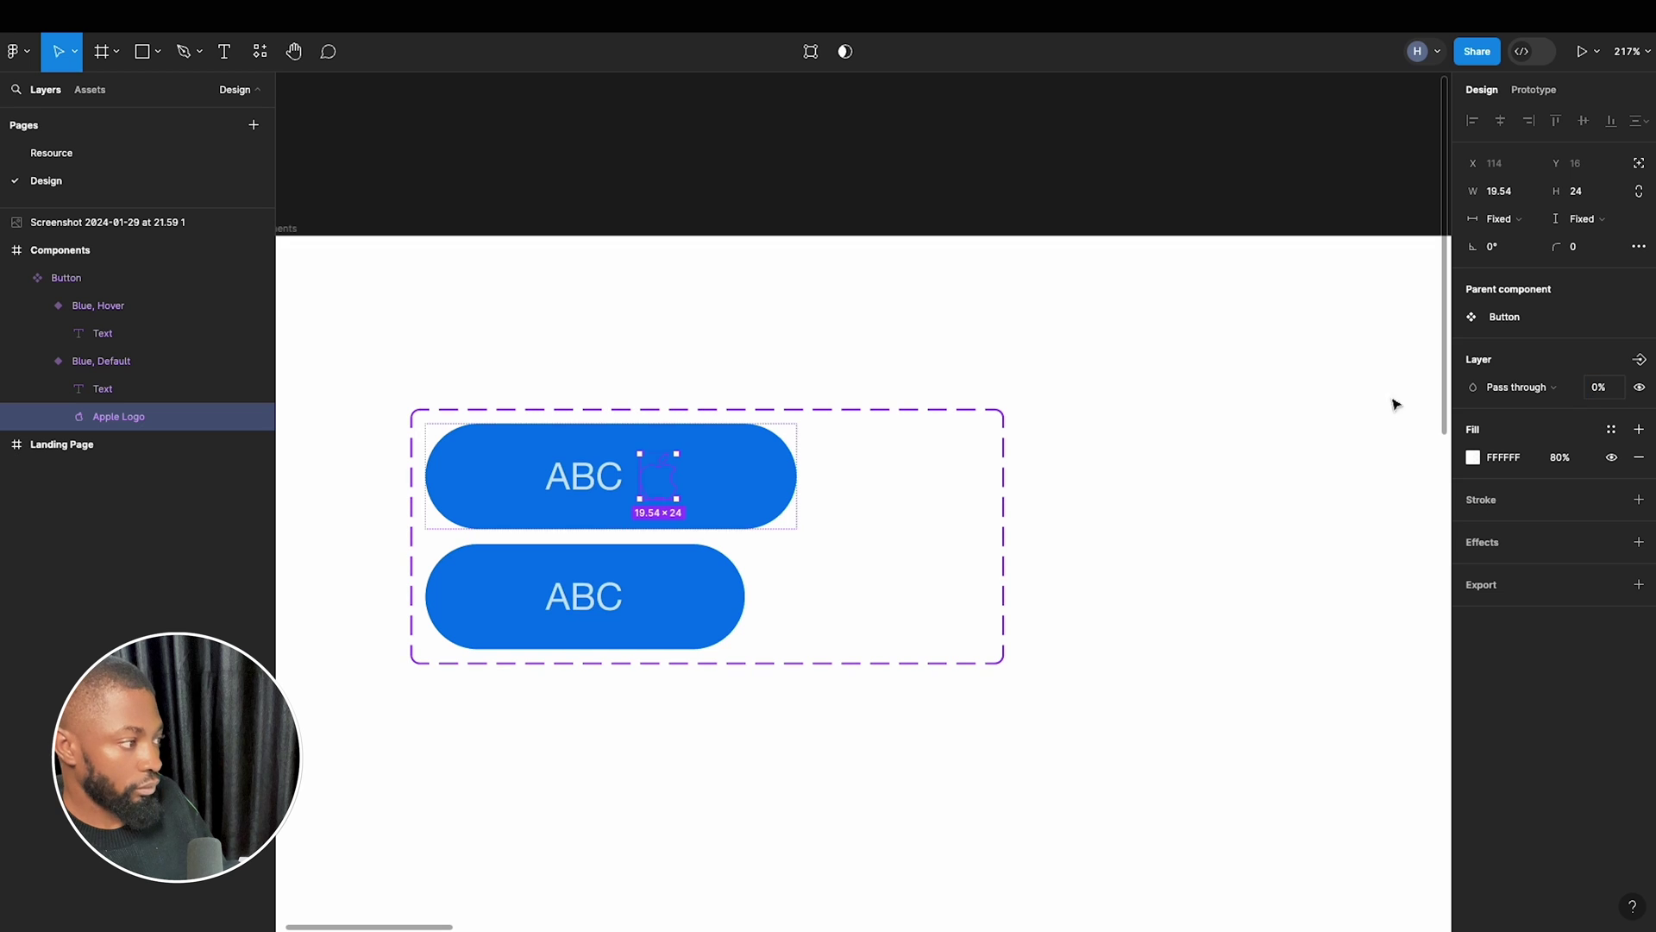
Paste a copy of the Apple logo into the Hover button variant and set its layer opacity to 100%.
{"action": "left_click", "coordinate": [642, 592]}
{"action": "left_click", "coordinate": [643, 592]}
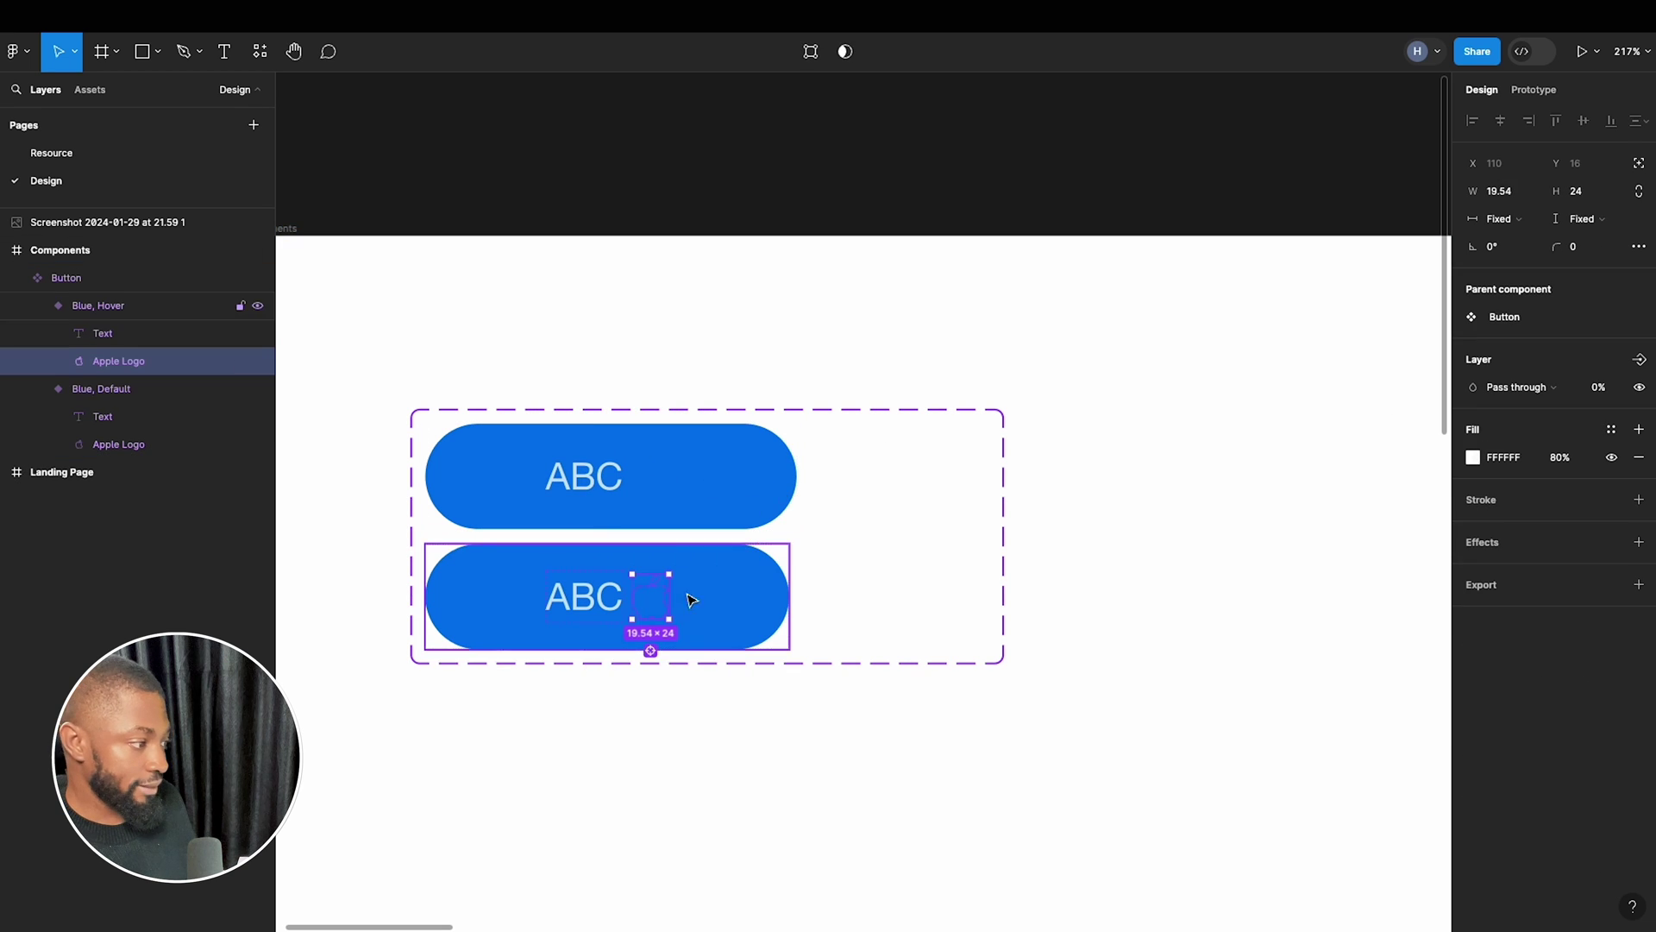
{"action": "left_click", "coordinate": [1616, 387]}
{"action": "type", "text": "1"}
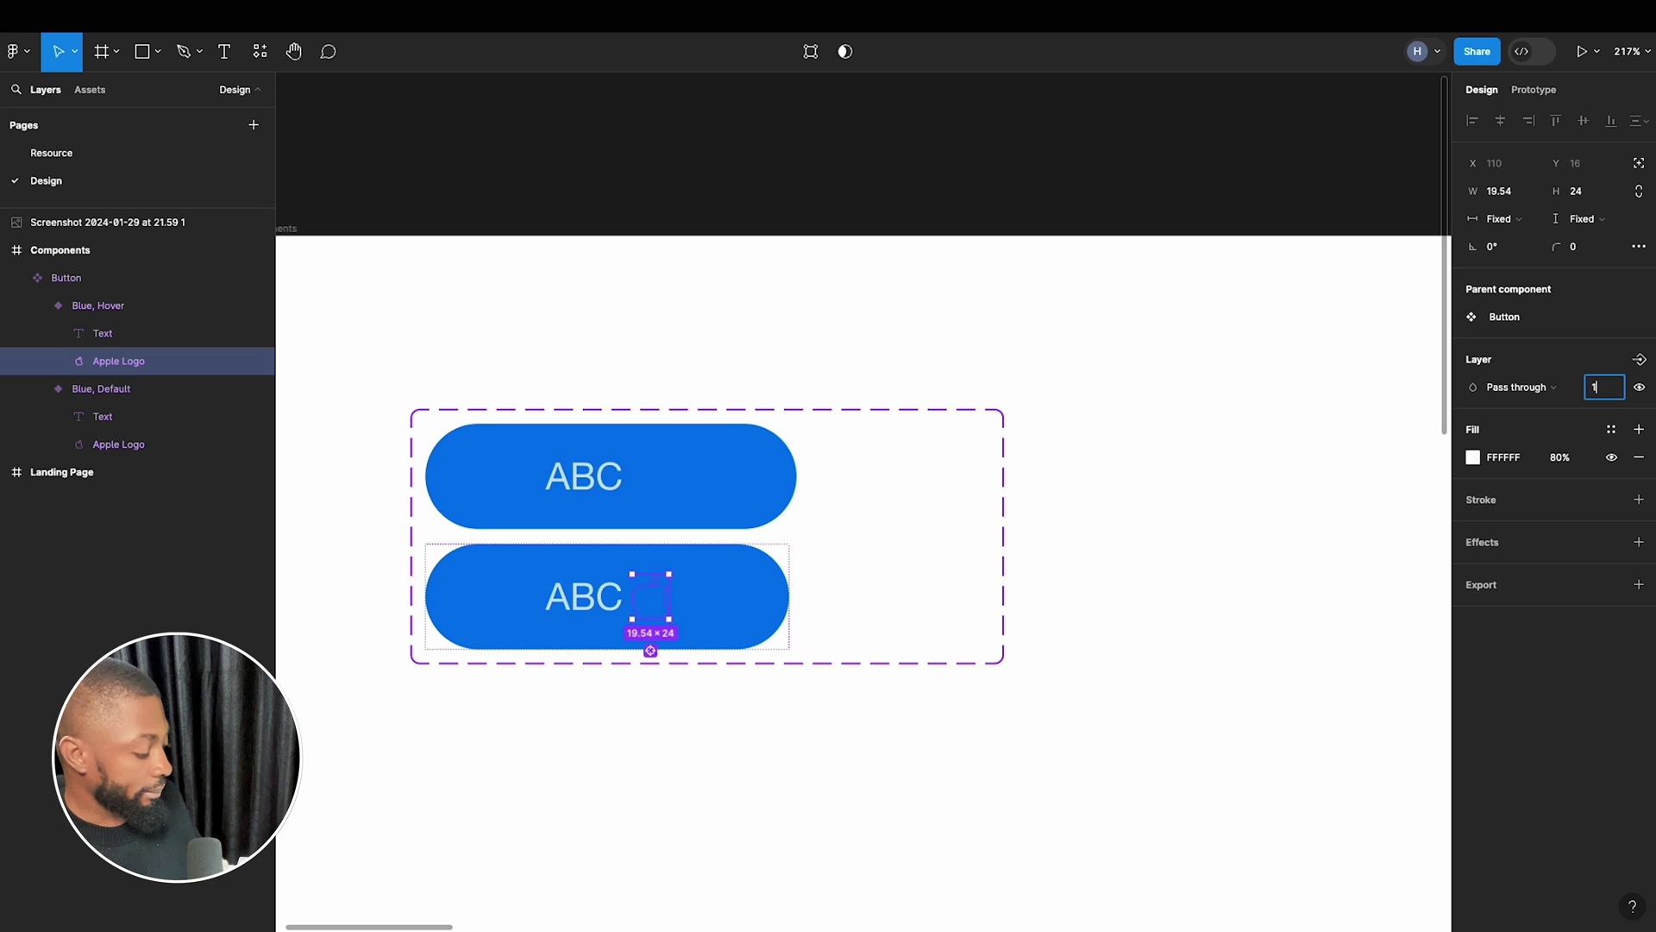
{"action": "type", "text": "00"}
{"action": "key", "text": "Return"}
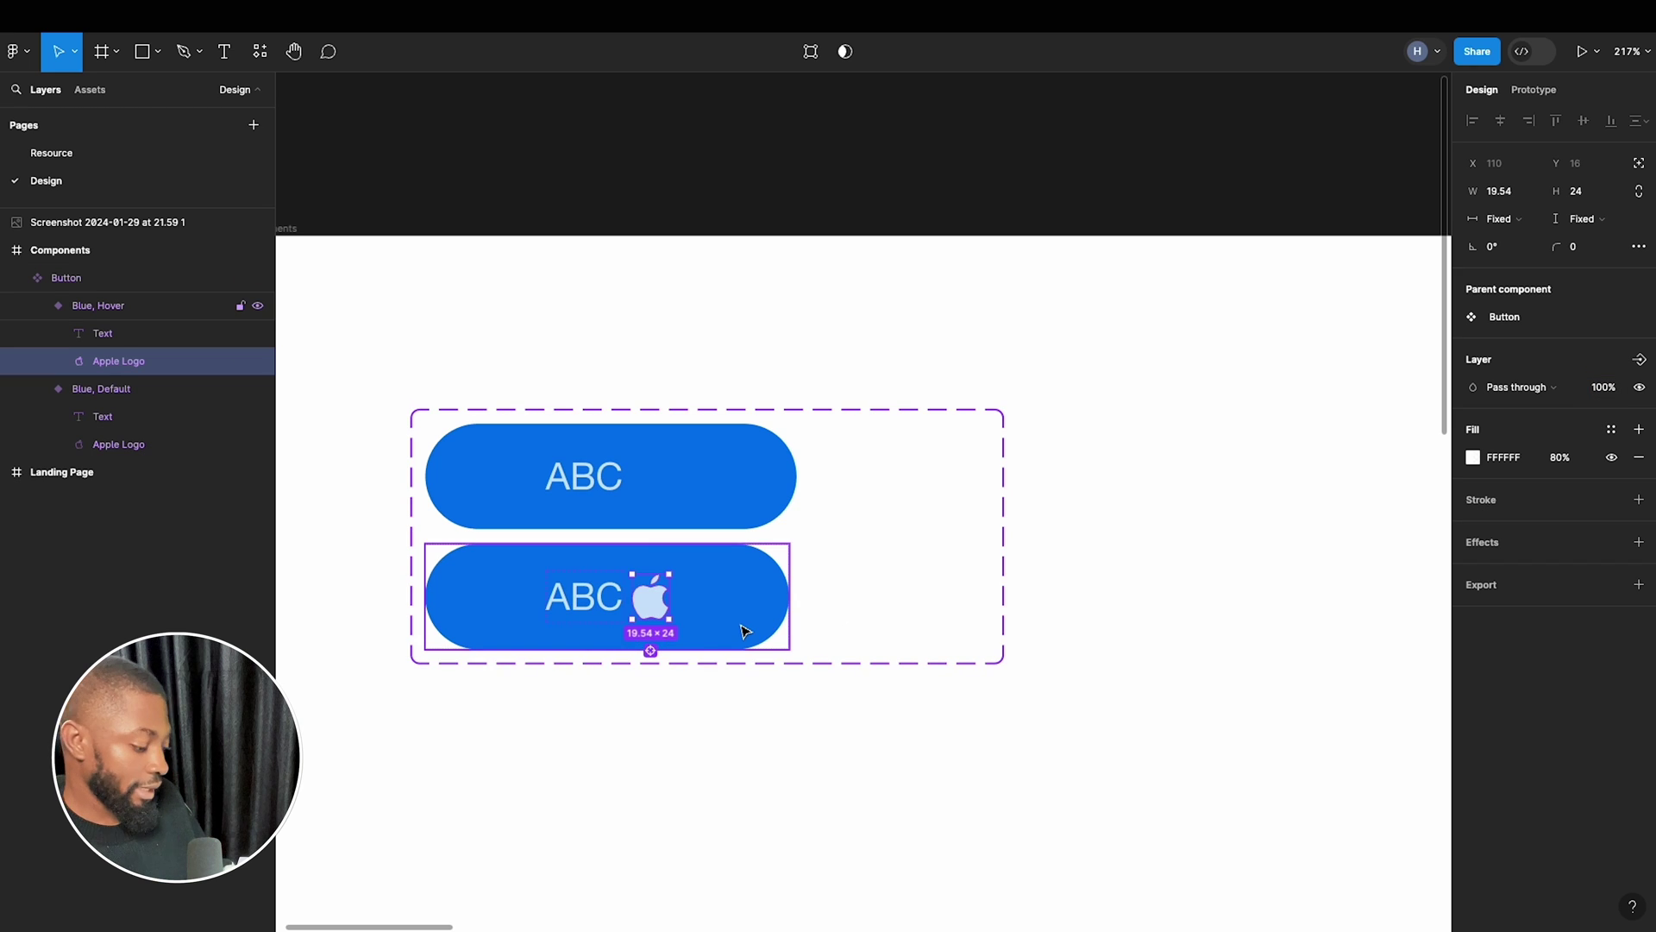
Move the Apple logo in front of the text in the Hover variant and set the variant's auto layout gap to 8.
{"action": "key", "text": "Left"}
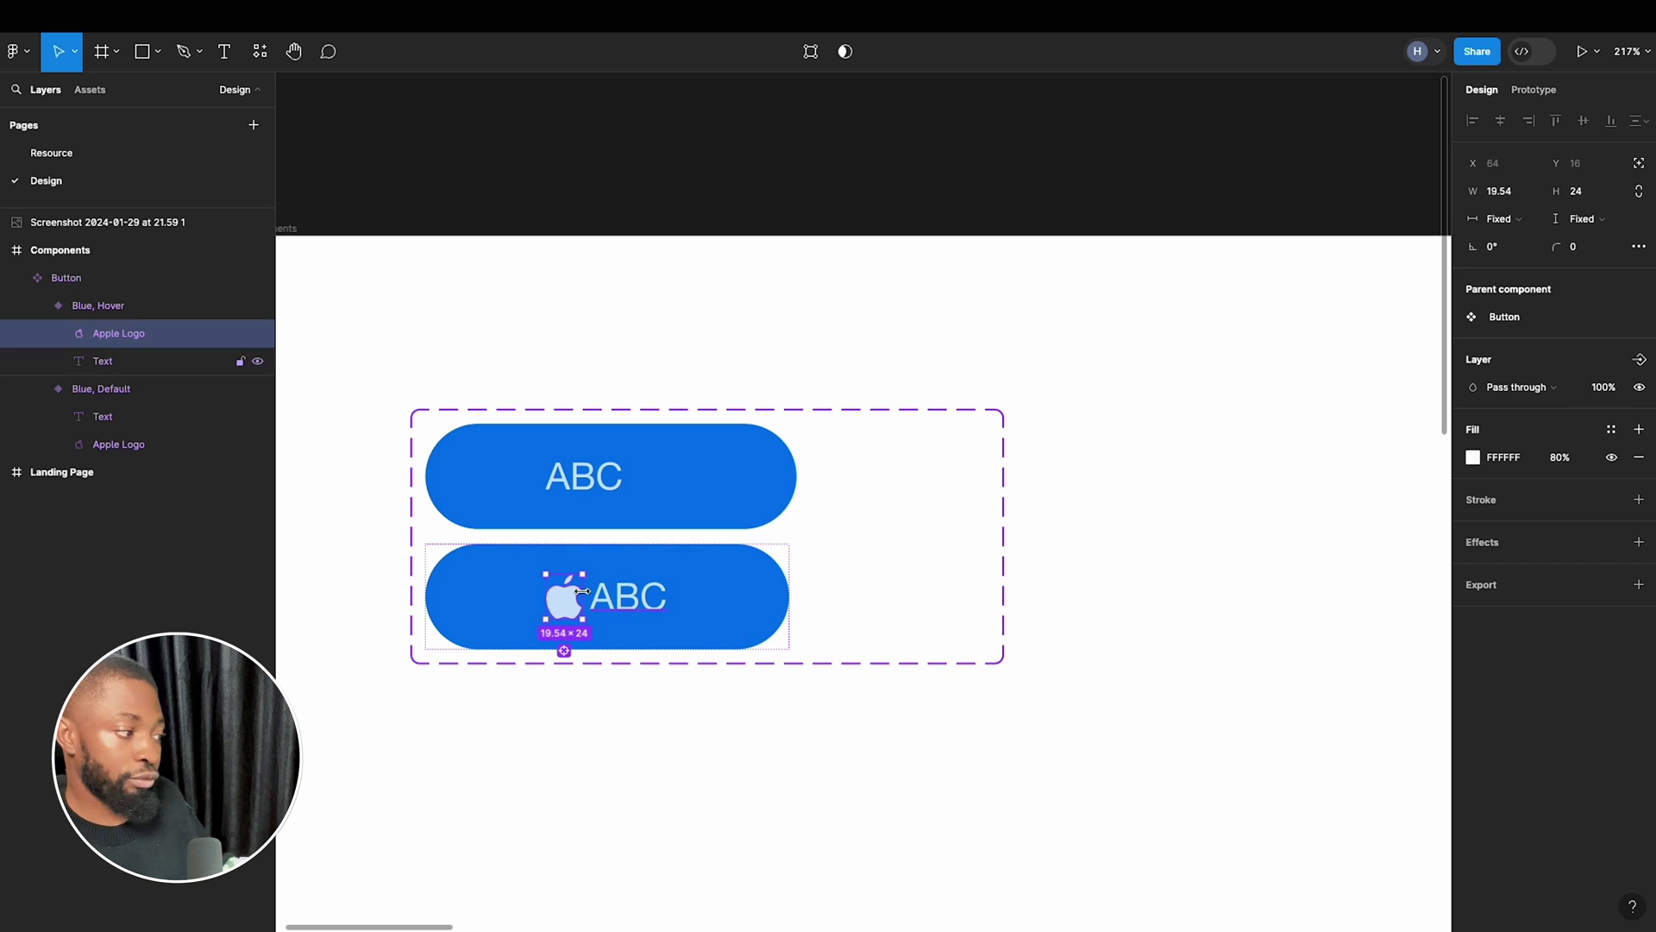
{"action": "left_click", "coordinate": [690, 576]}
{"action": "left_click", "coordinate": [1518, 580]}
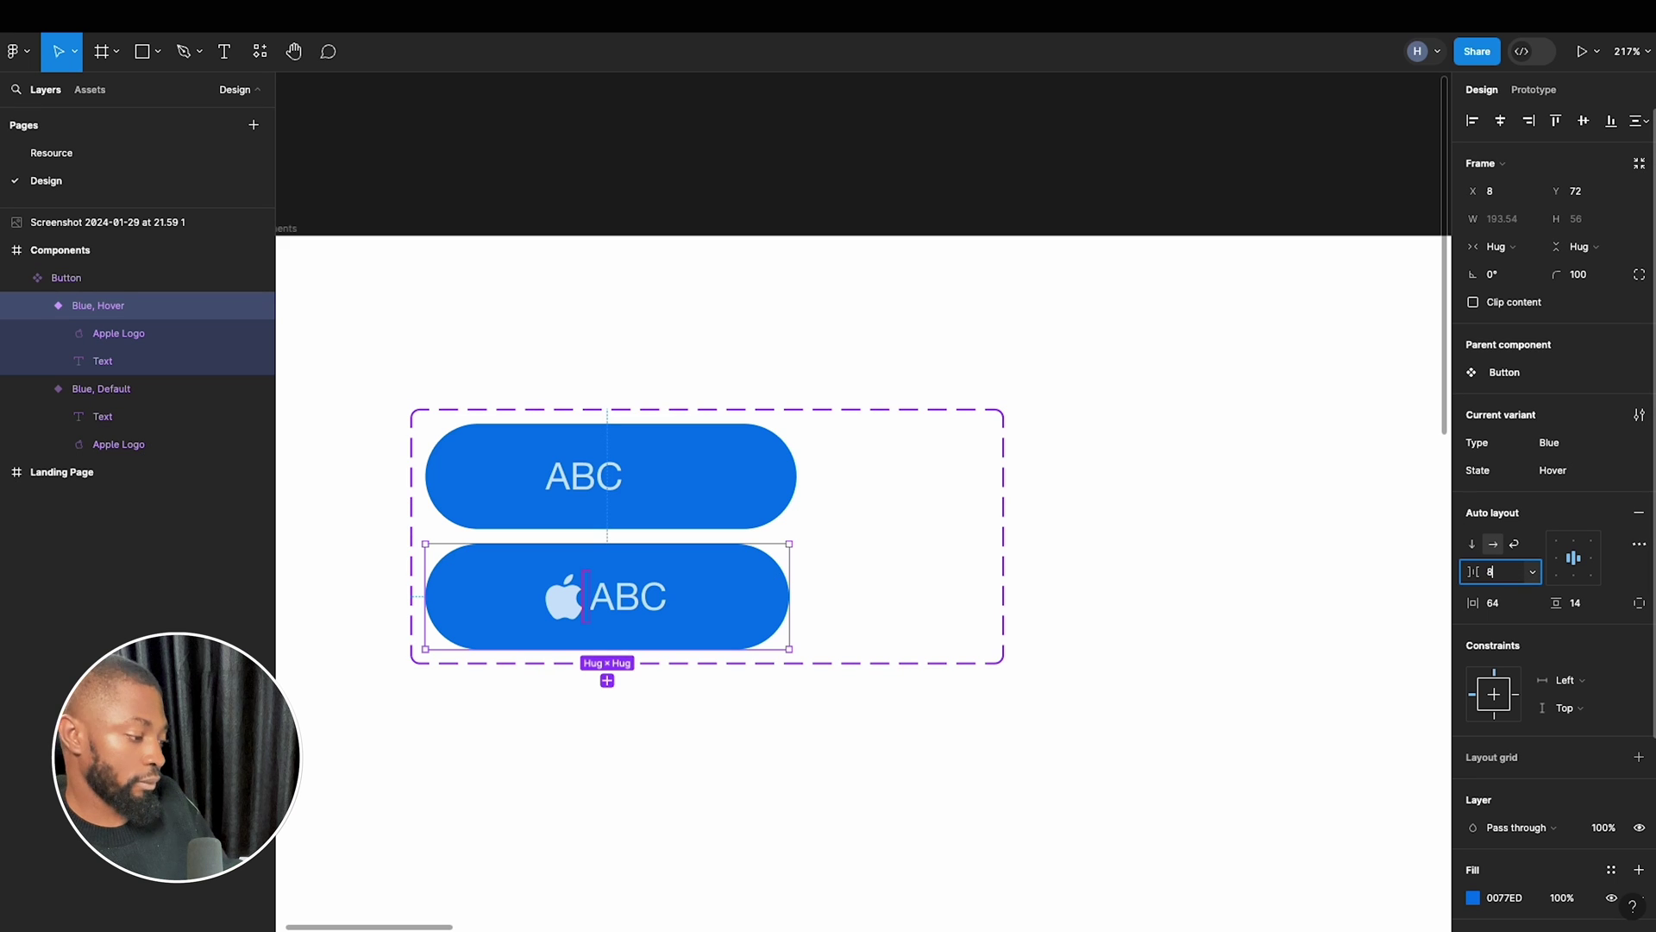
{"action": "type", "text": "8"}
{"action": "key", "text": "Return"}
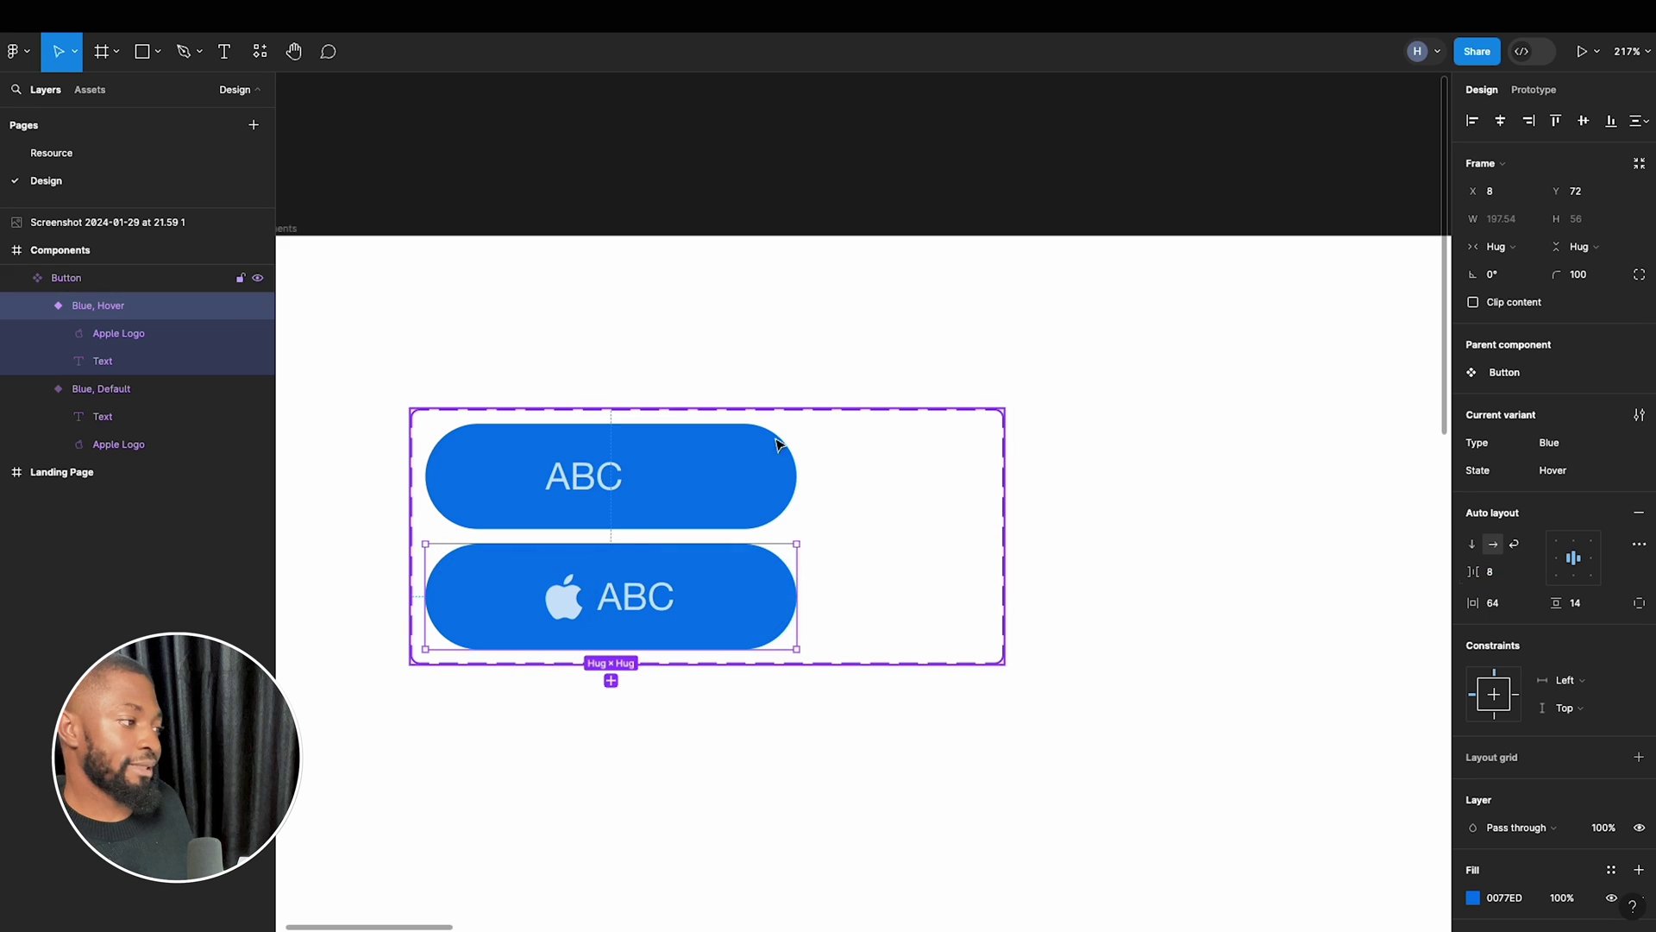
Compare the two button variants and hide the Apple logo layer in the Default variant.
{"action": "left_click", "coordinate": [702, 463]}
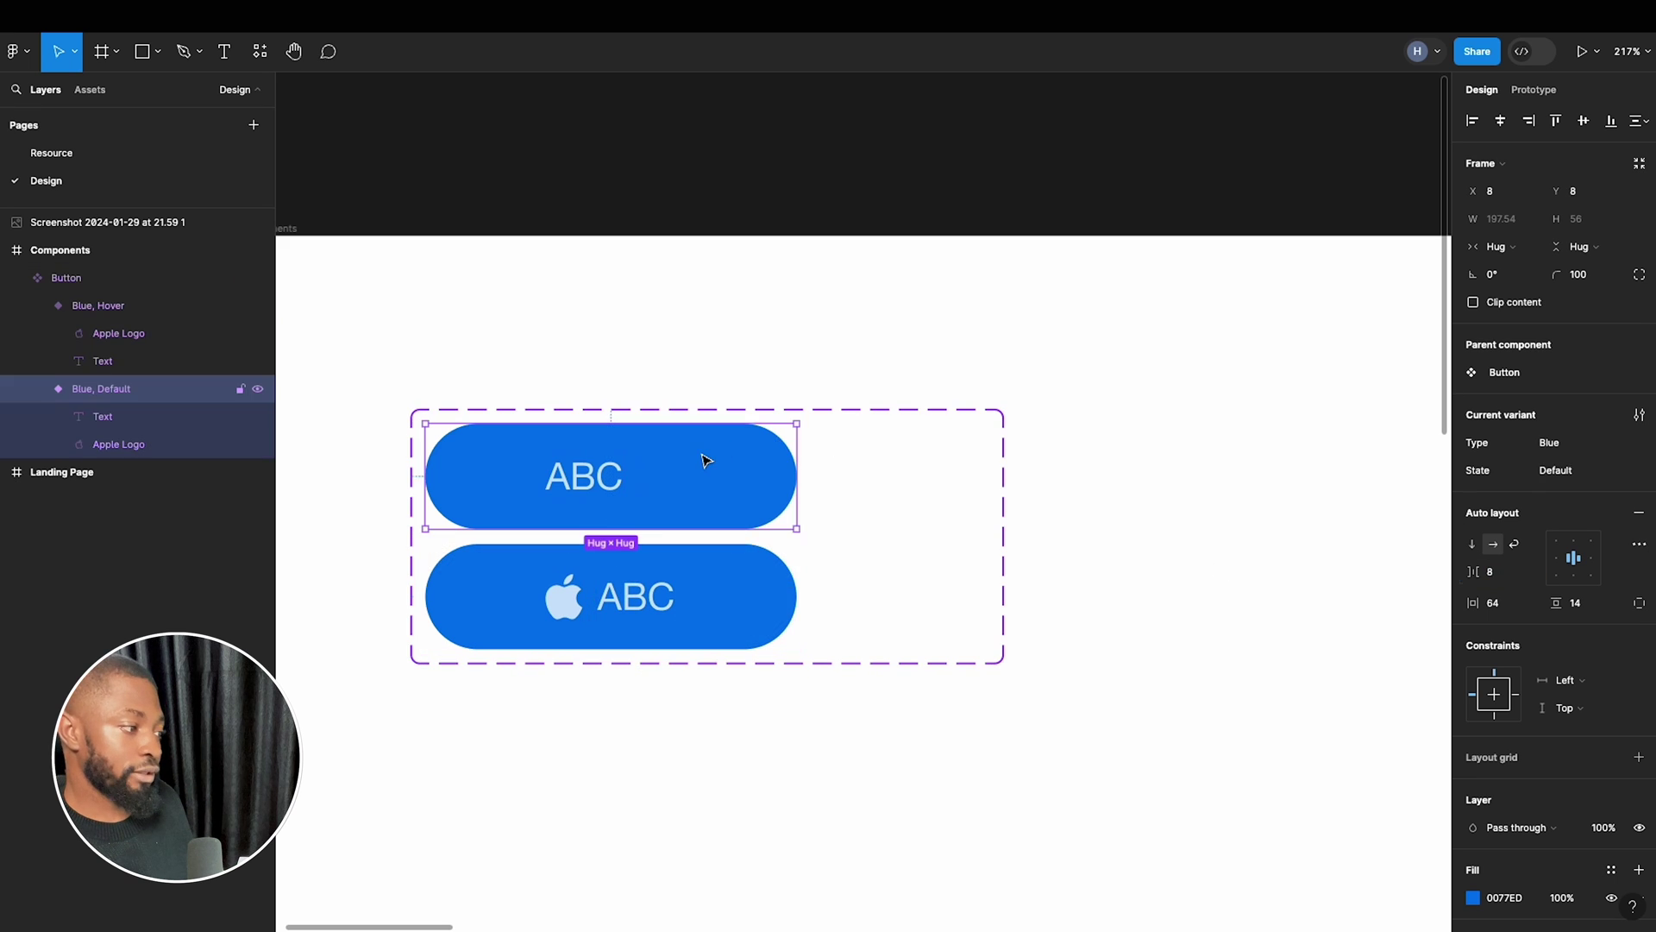
{"action": "left_click", "coordinate": [727, 636]}
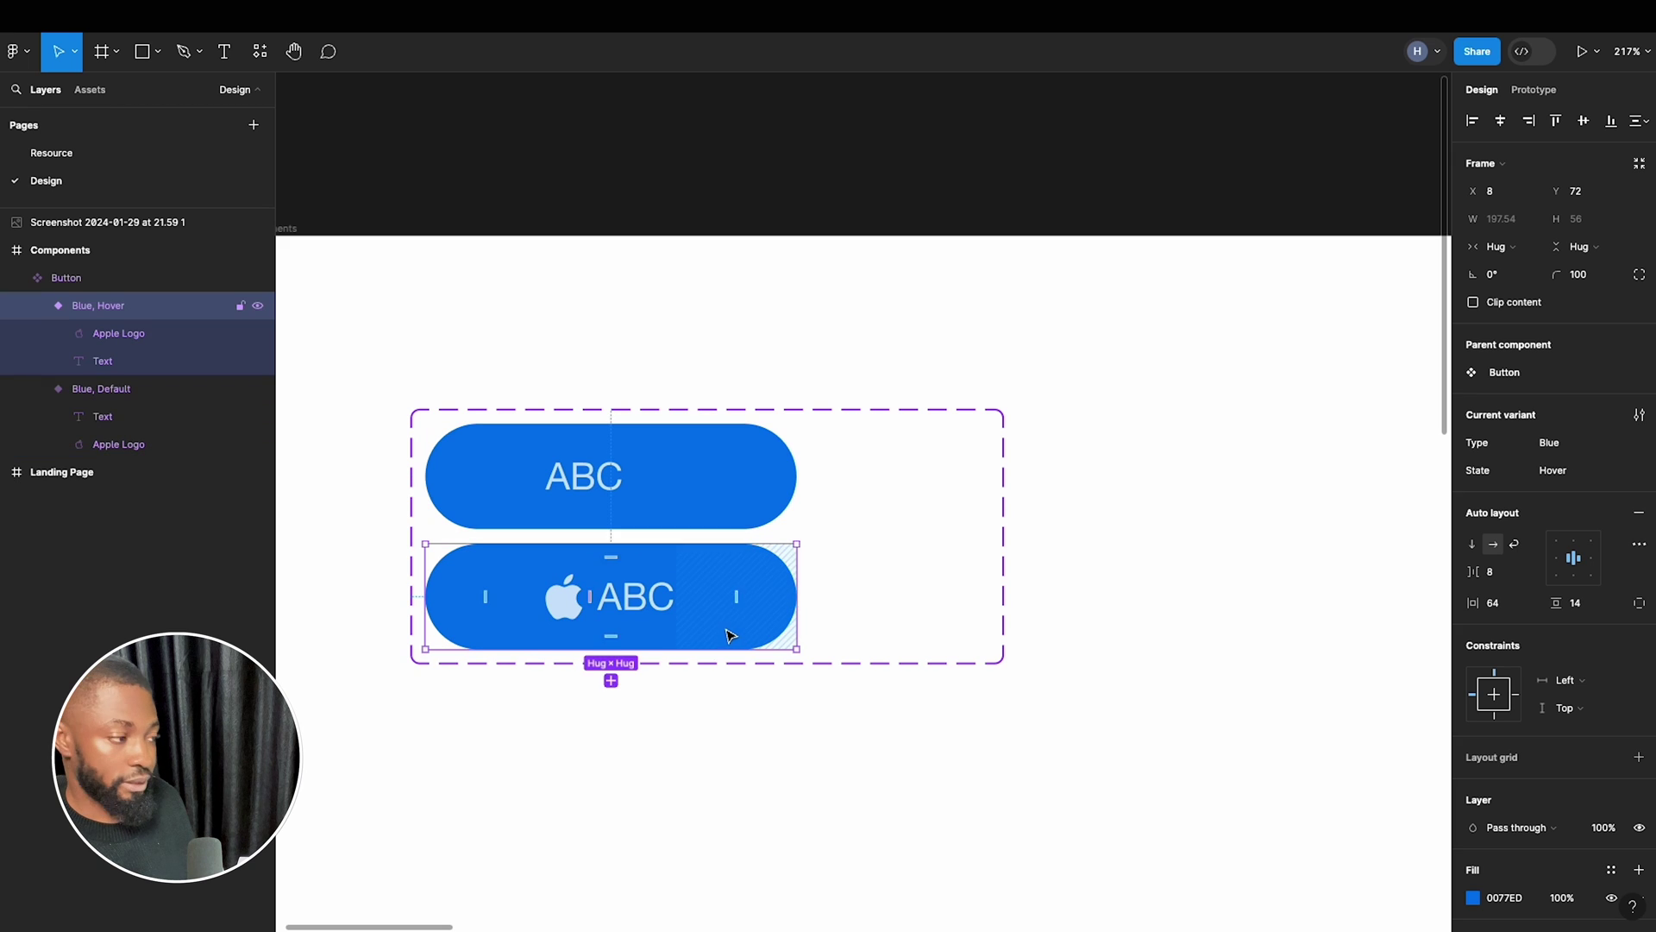
{"action": "left_click", "coordinate": [729, 464]}
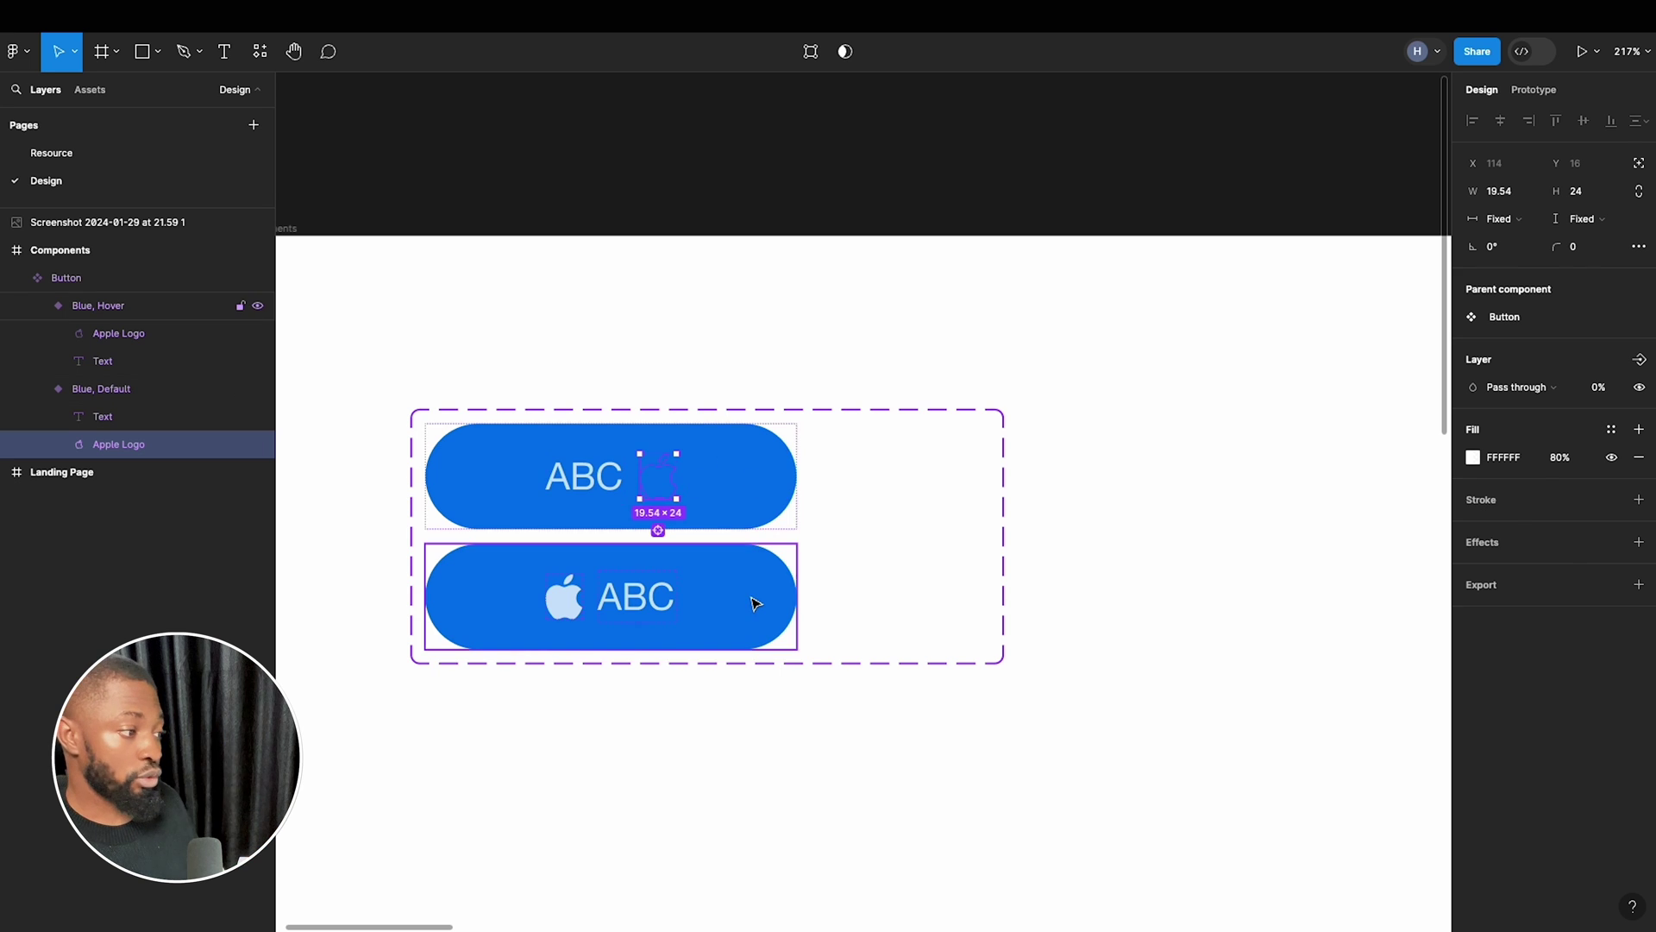
{"action": "left_click", "coordinate": [758, 602]}
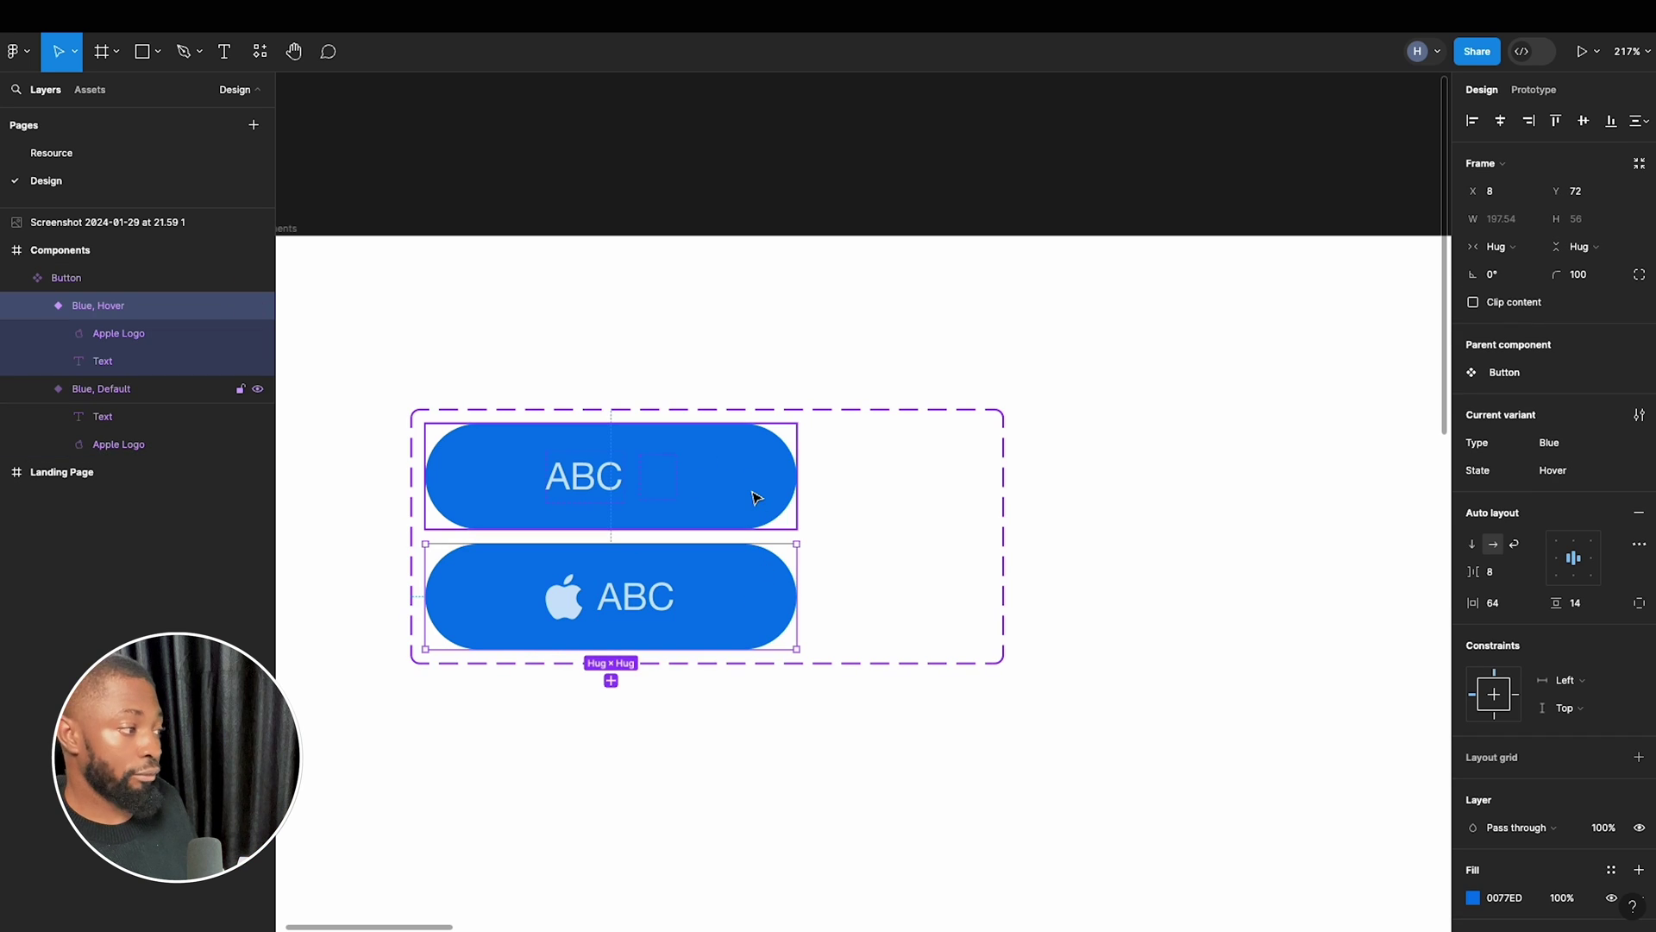
{"action": "double_click", "coordinate": [667, 493]}
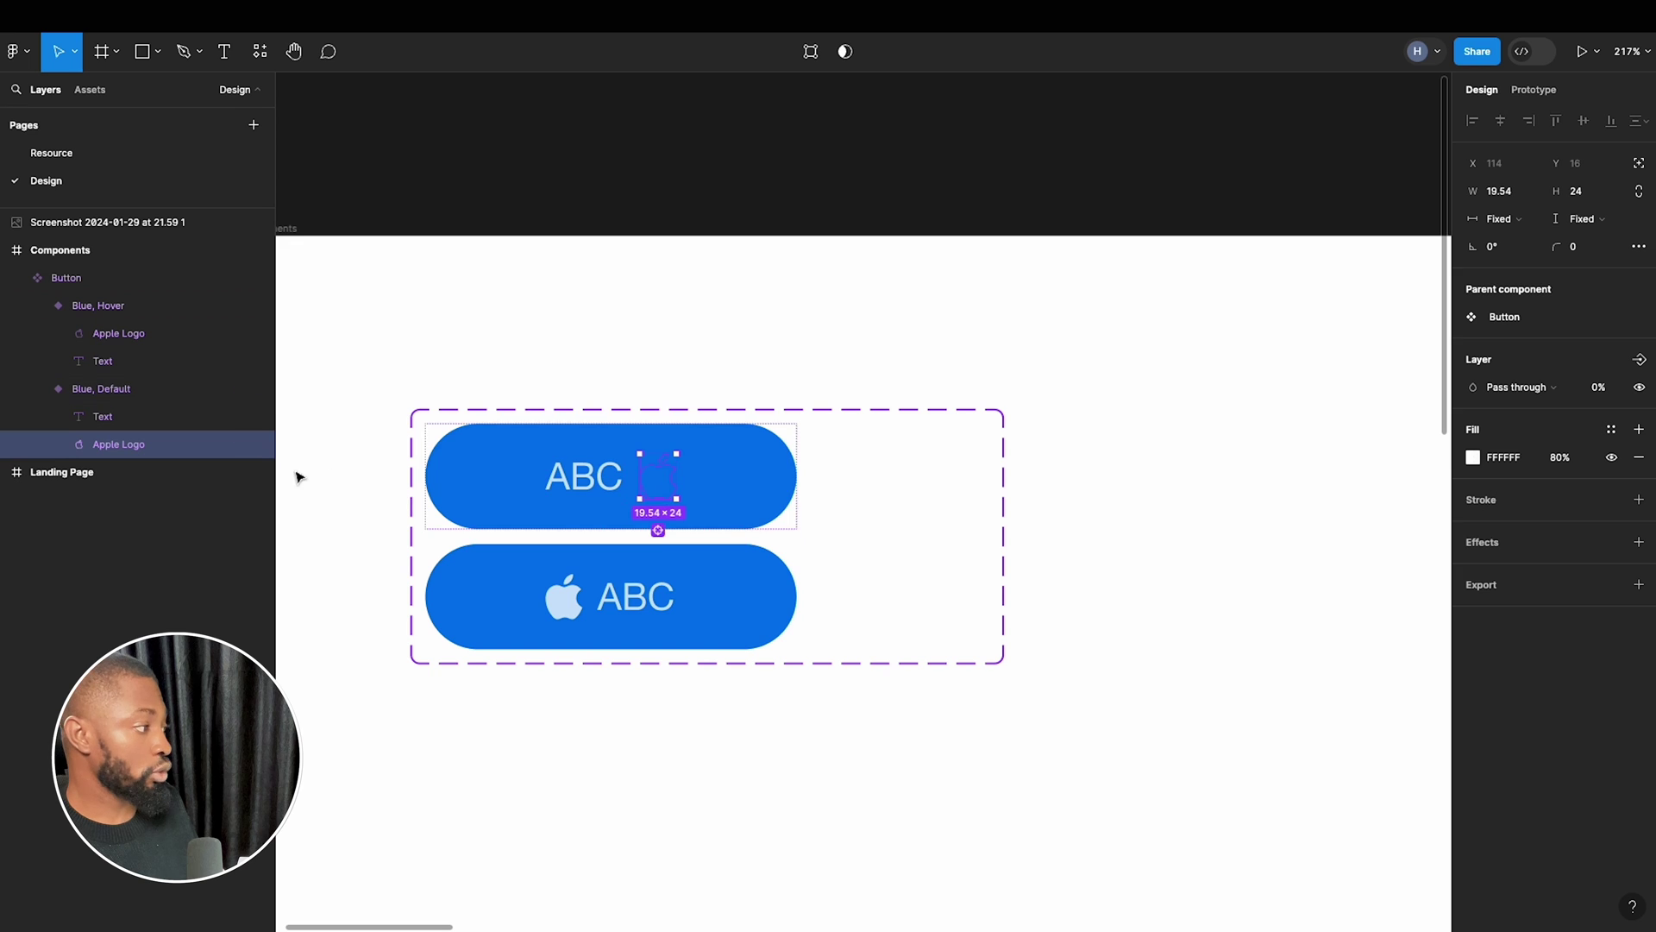
{"action": "left_click", "coordinate": [258, 445]}
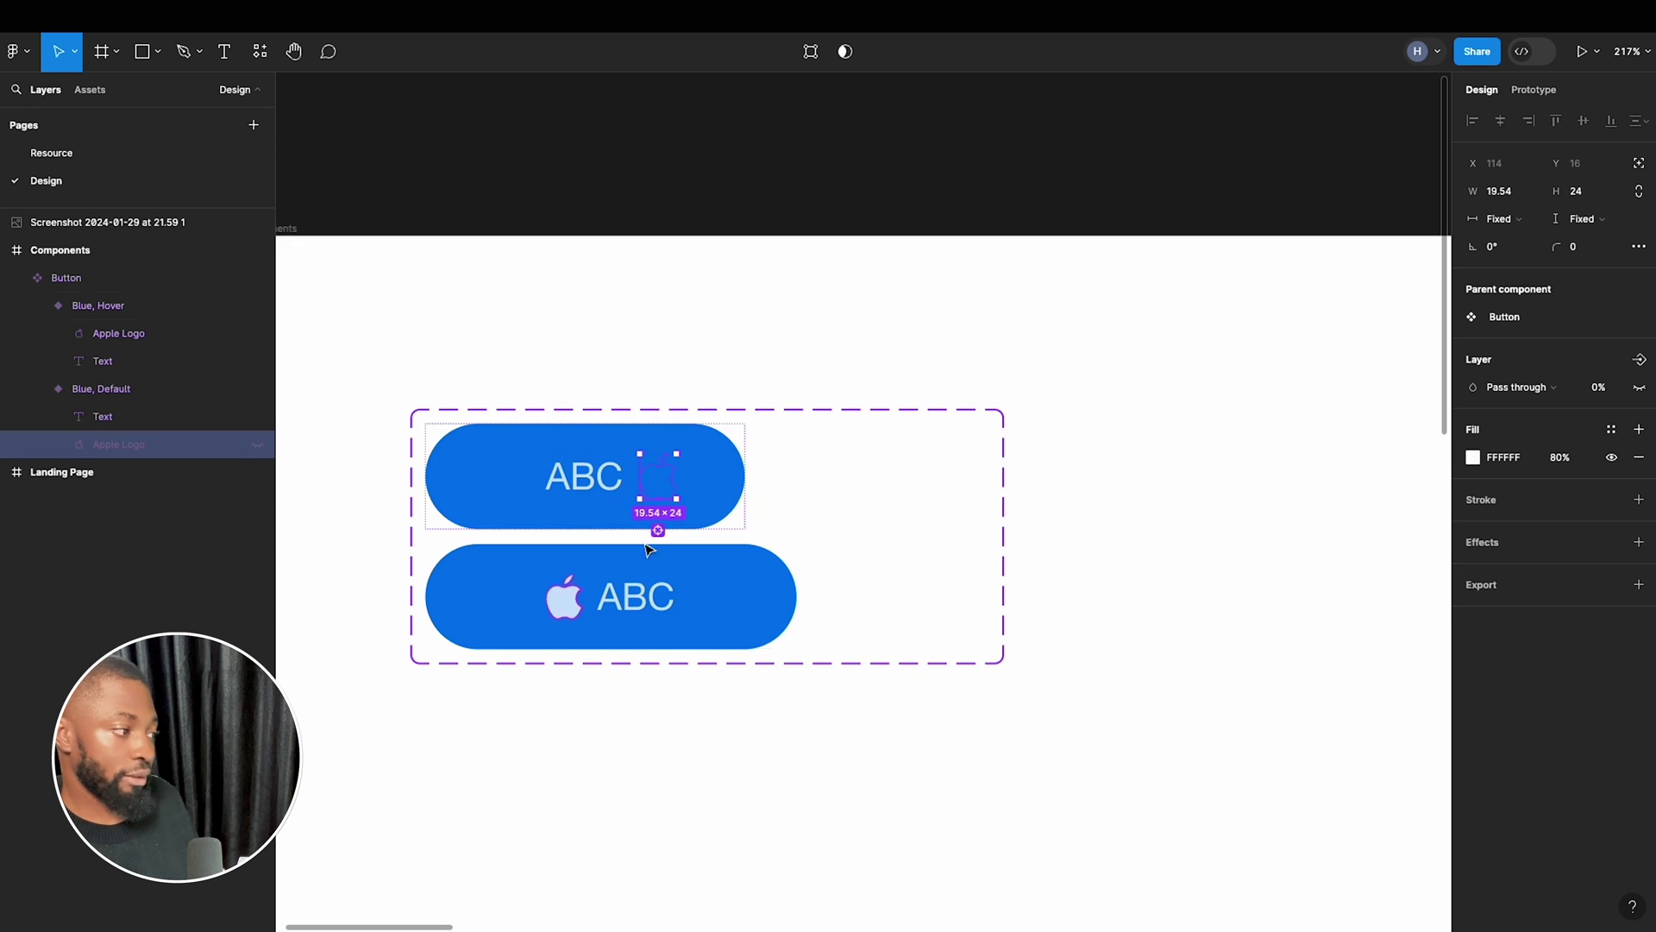
Widen the Button component set to about 493 to make room beside the two variants.
{"action": "double_click", "coordinate": [573, 597]}
{"action": "left_click", "coordinate": [751, 595]}
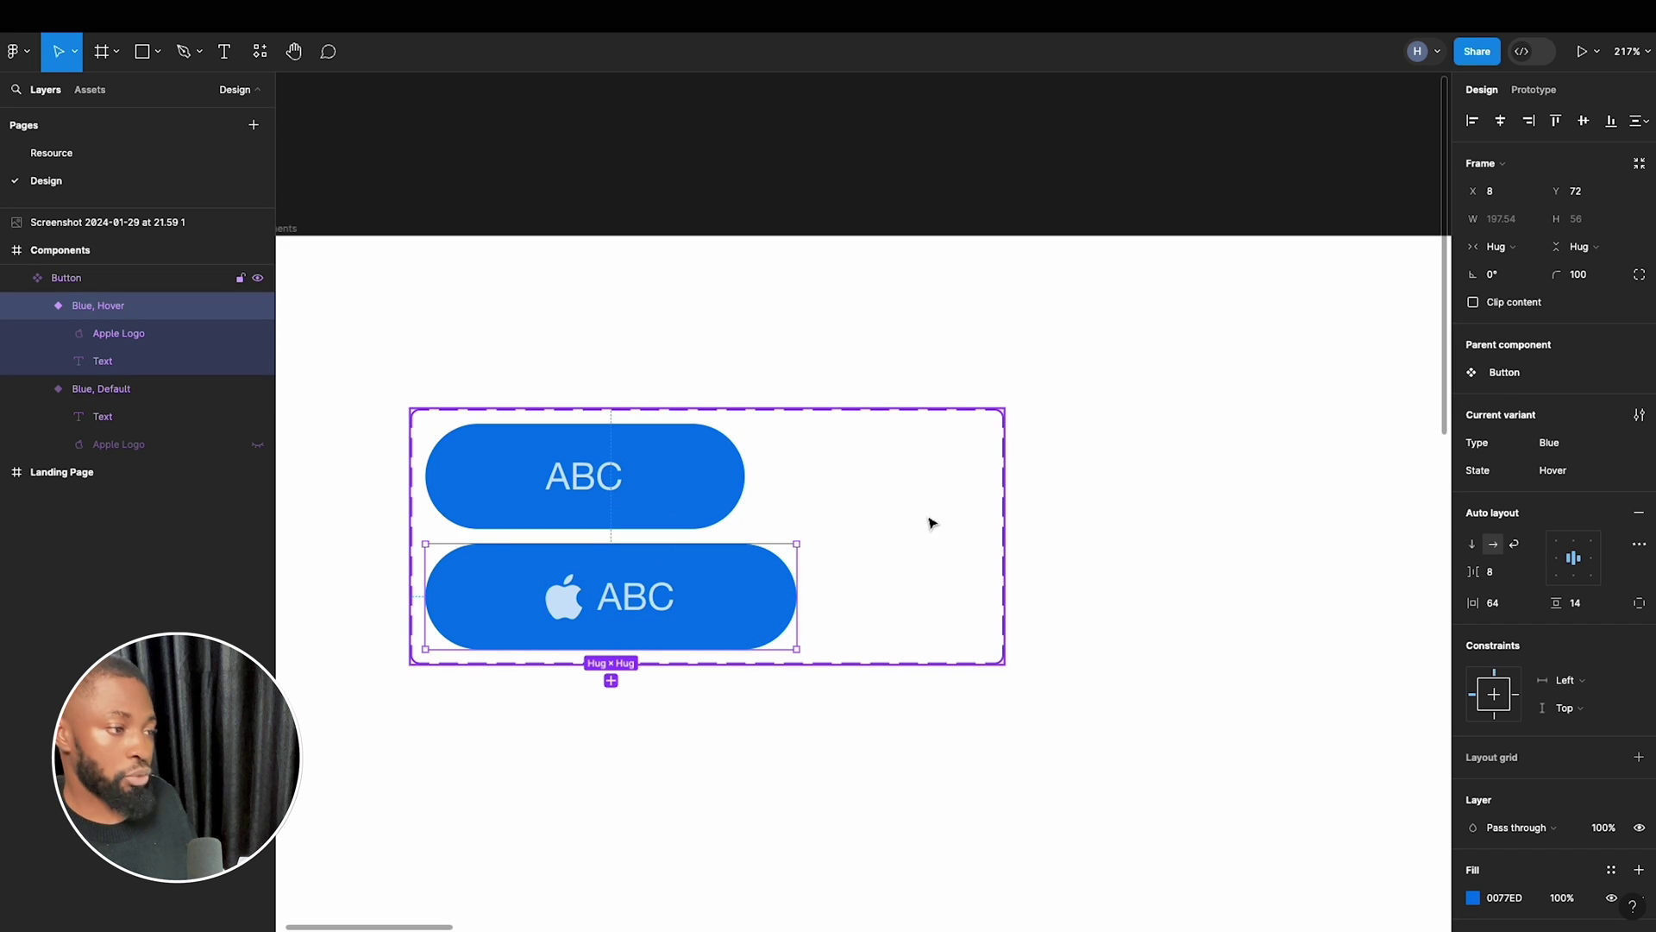
{"action": "scroll", "coordinate": [907, 509], "scroll_direction": "down", "scroll_amount": 5}
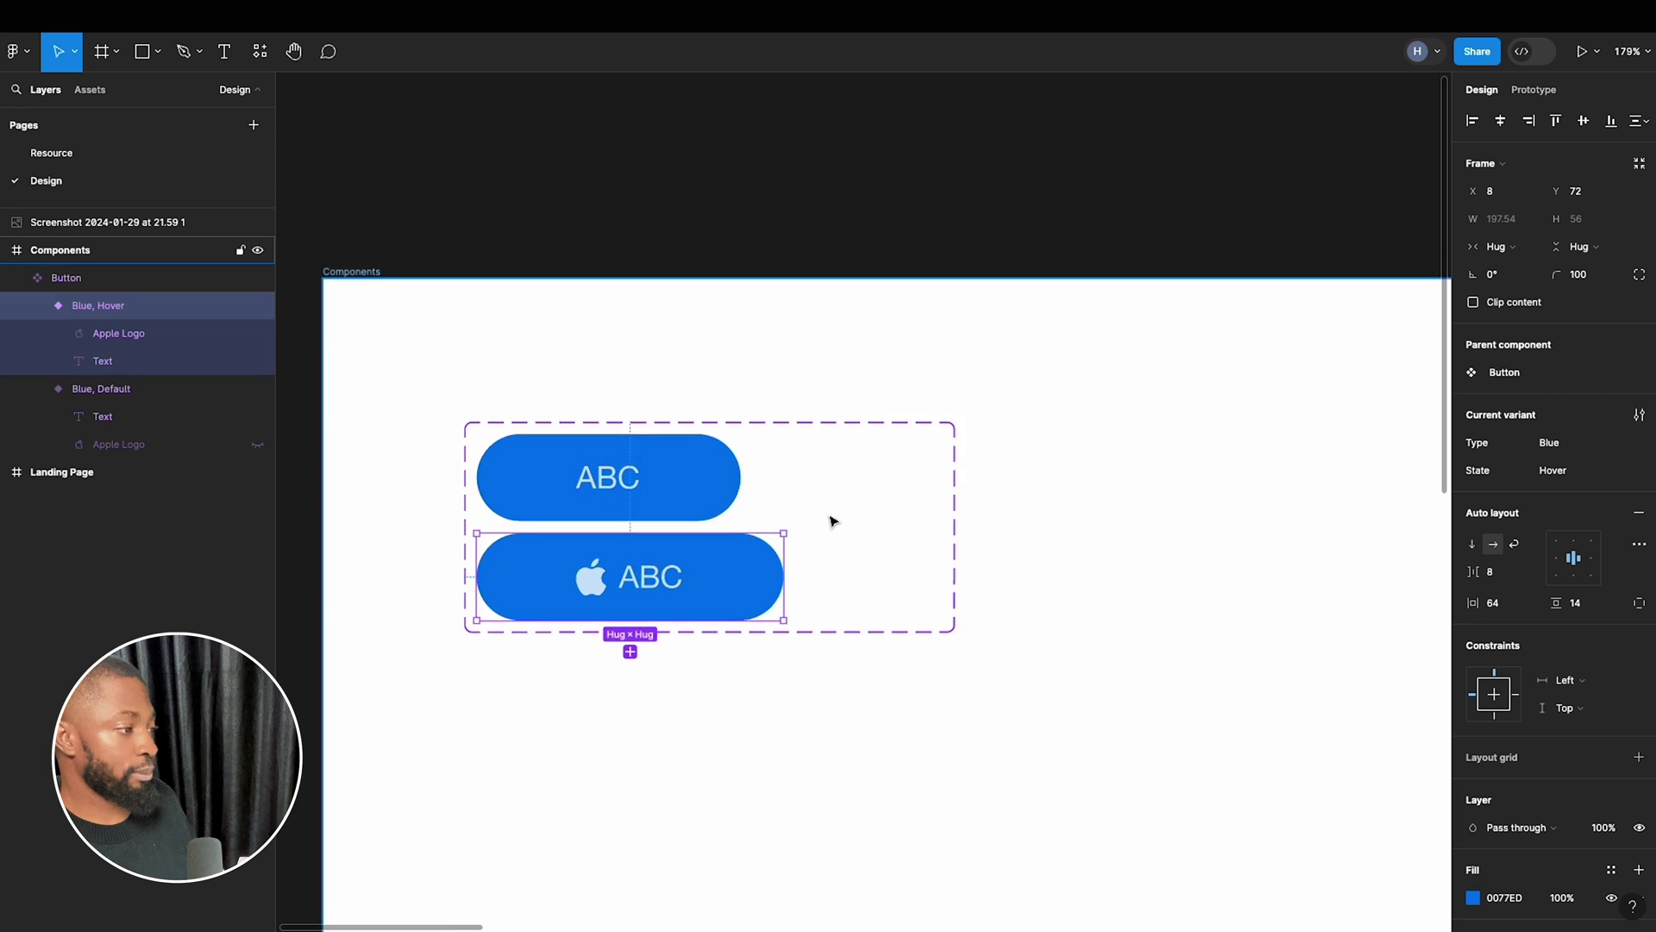
{"action": "left_click", "coordinate": [941, 551]}
{"action": "left_click", "coordinate": [951, 546]}
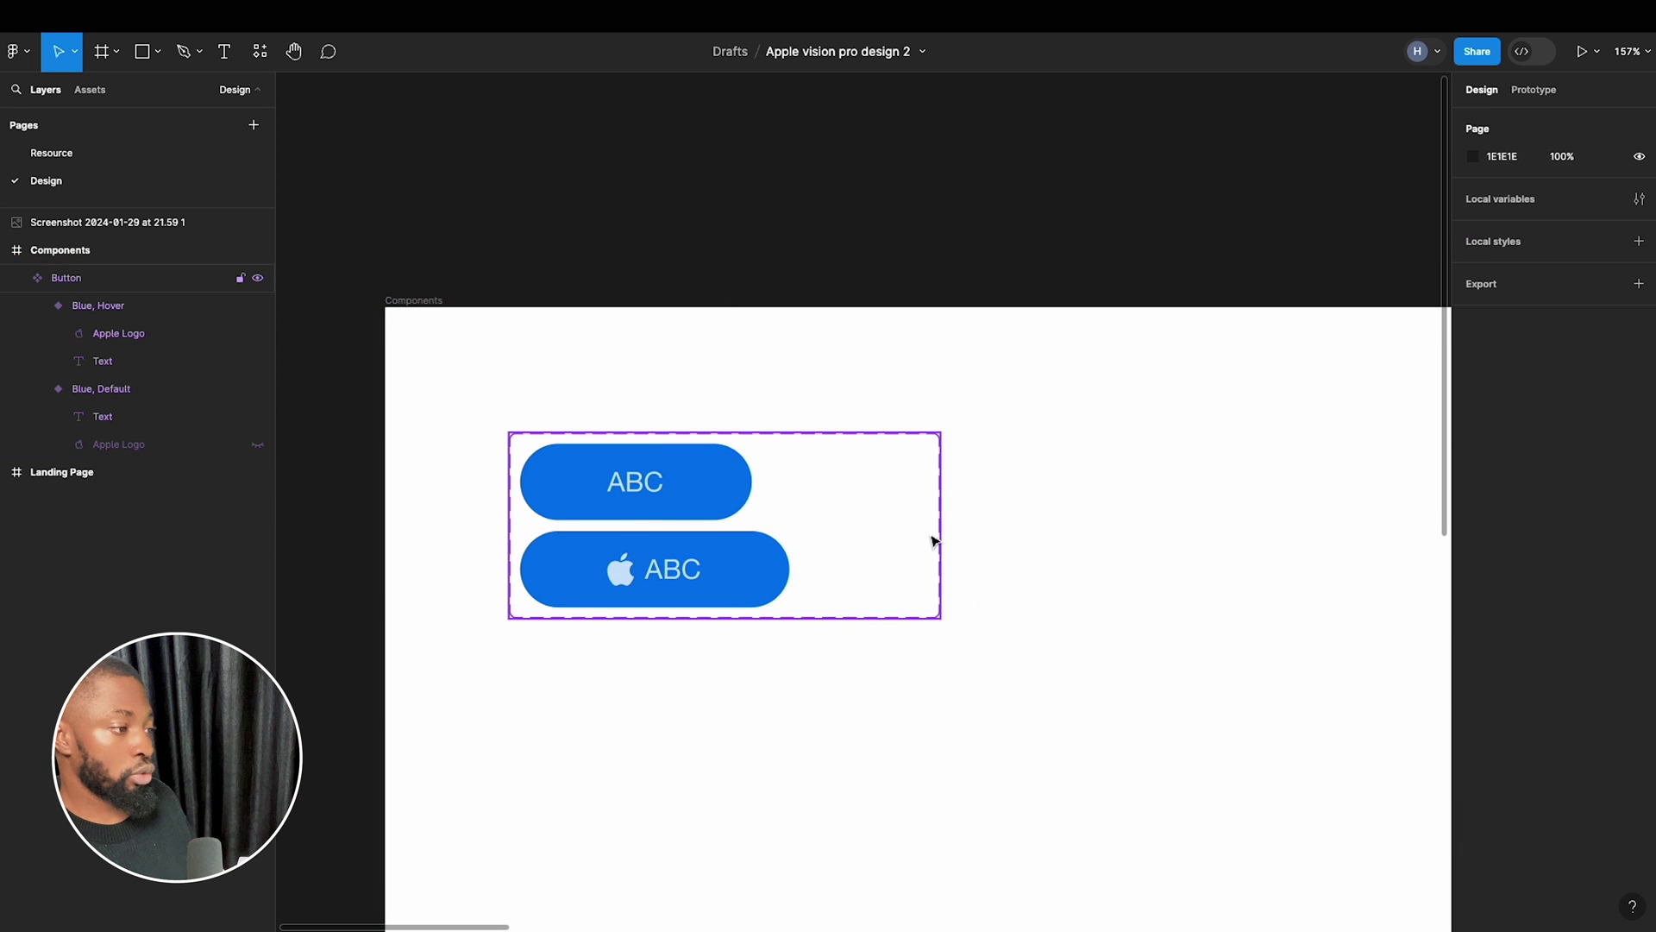
{"action": "left_click", "coordinate": [932, 541]}
{"action": "left_click_drag", "start_coordinate": [940, 531], "coordinate": [1182, 528]}
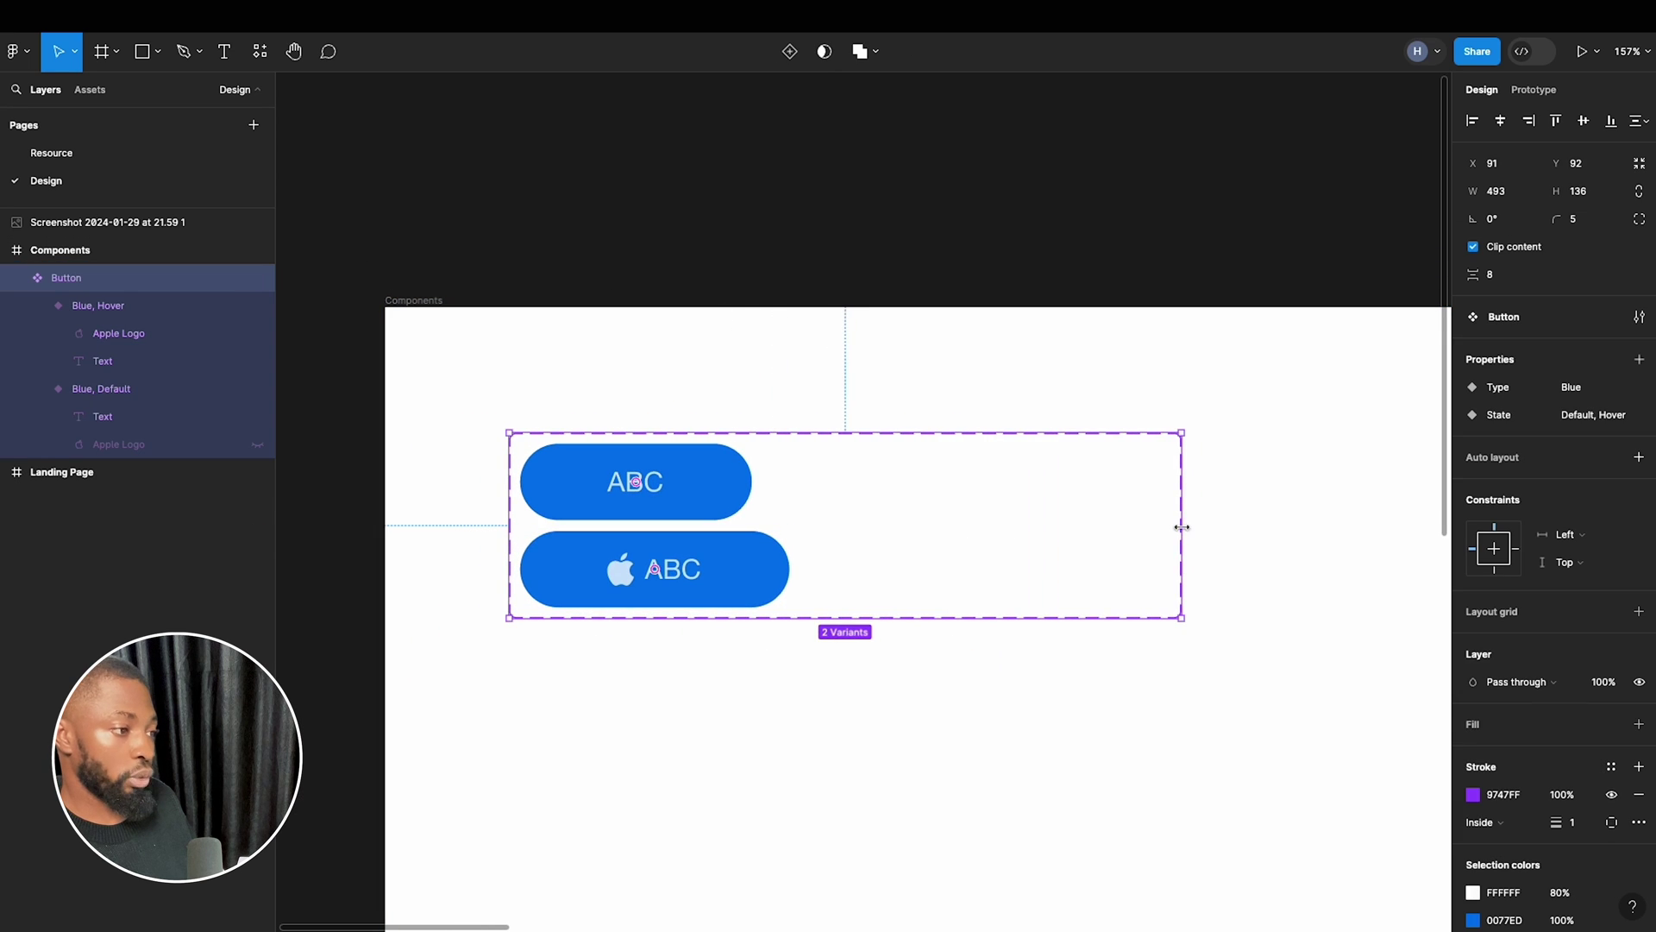
Add a new variant based on the Default button and place it beside the Default button at about X 224, Y 15.
{"action": "left_click", "coordinate": [706, 502]}
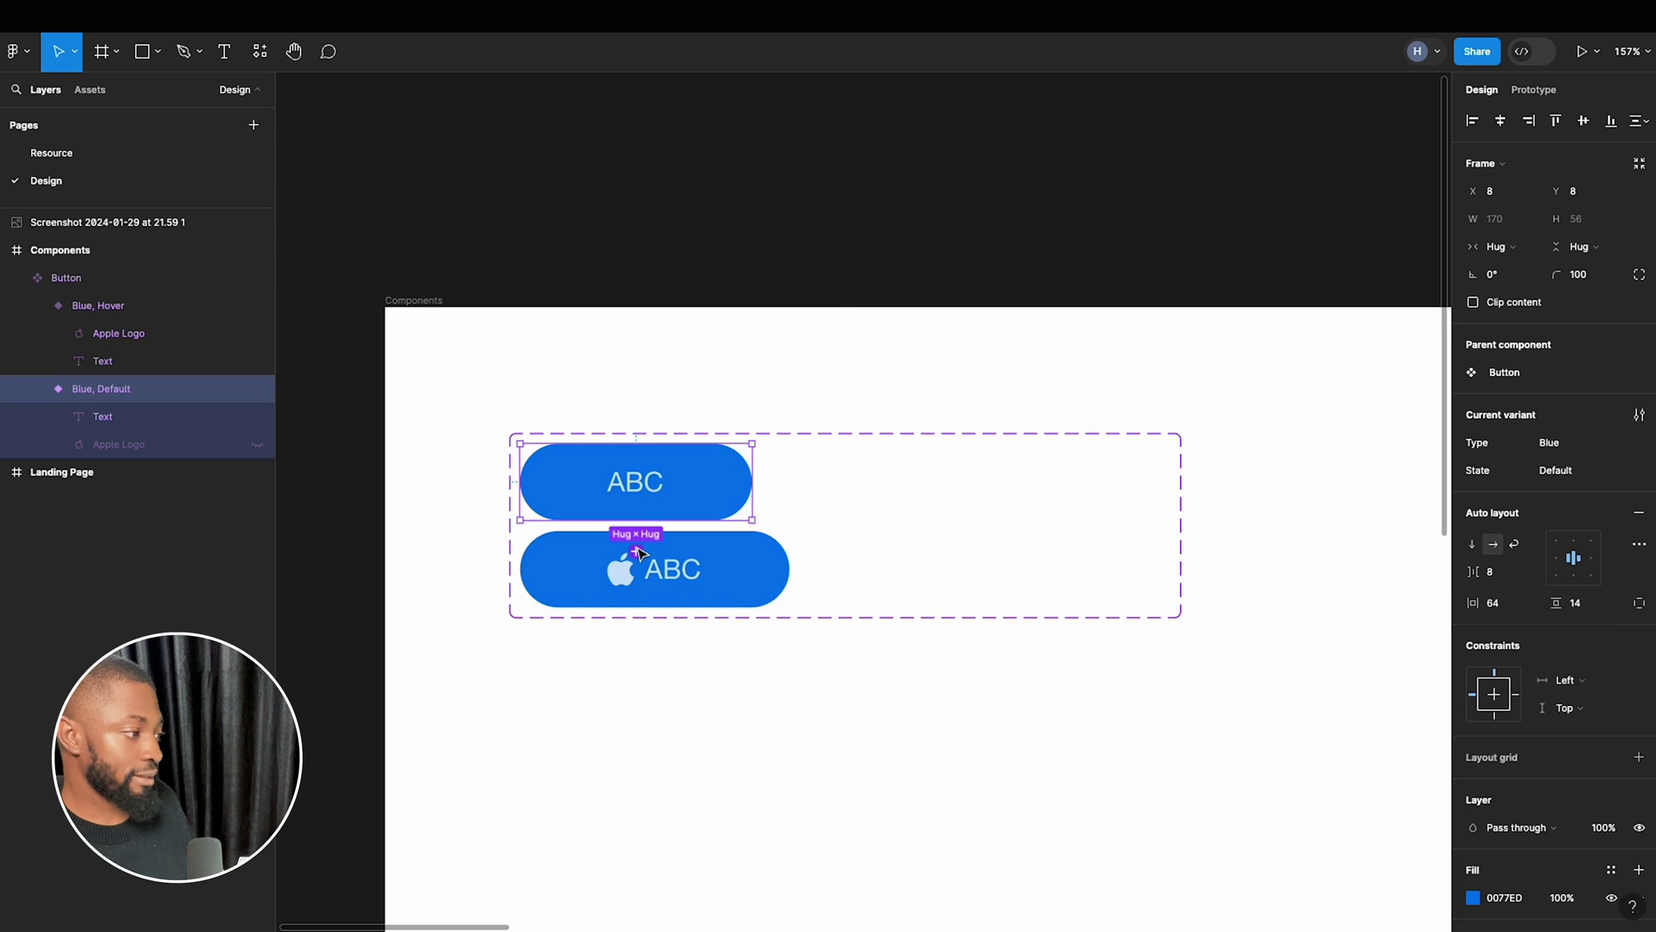
{"action": "left_click", "coordinate": [636, 552]}
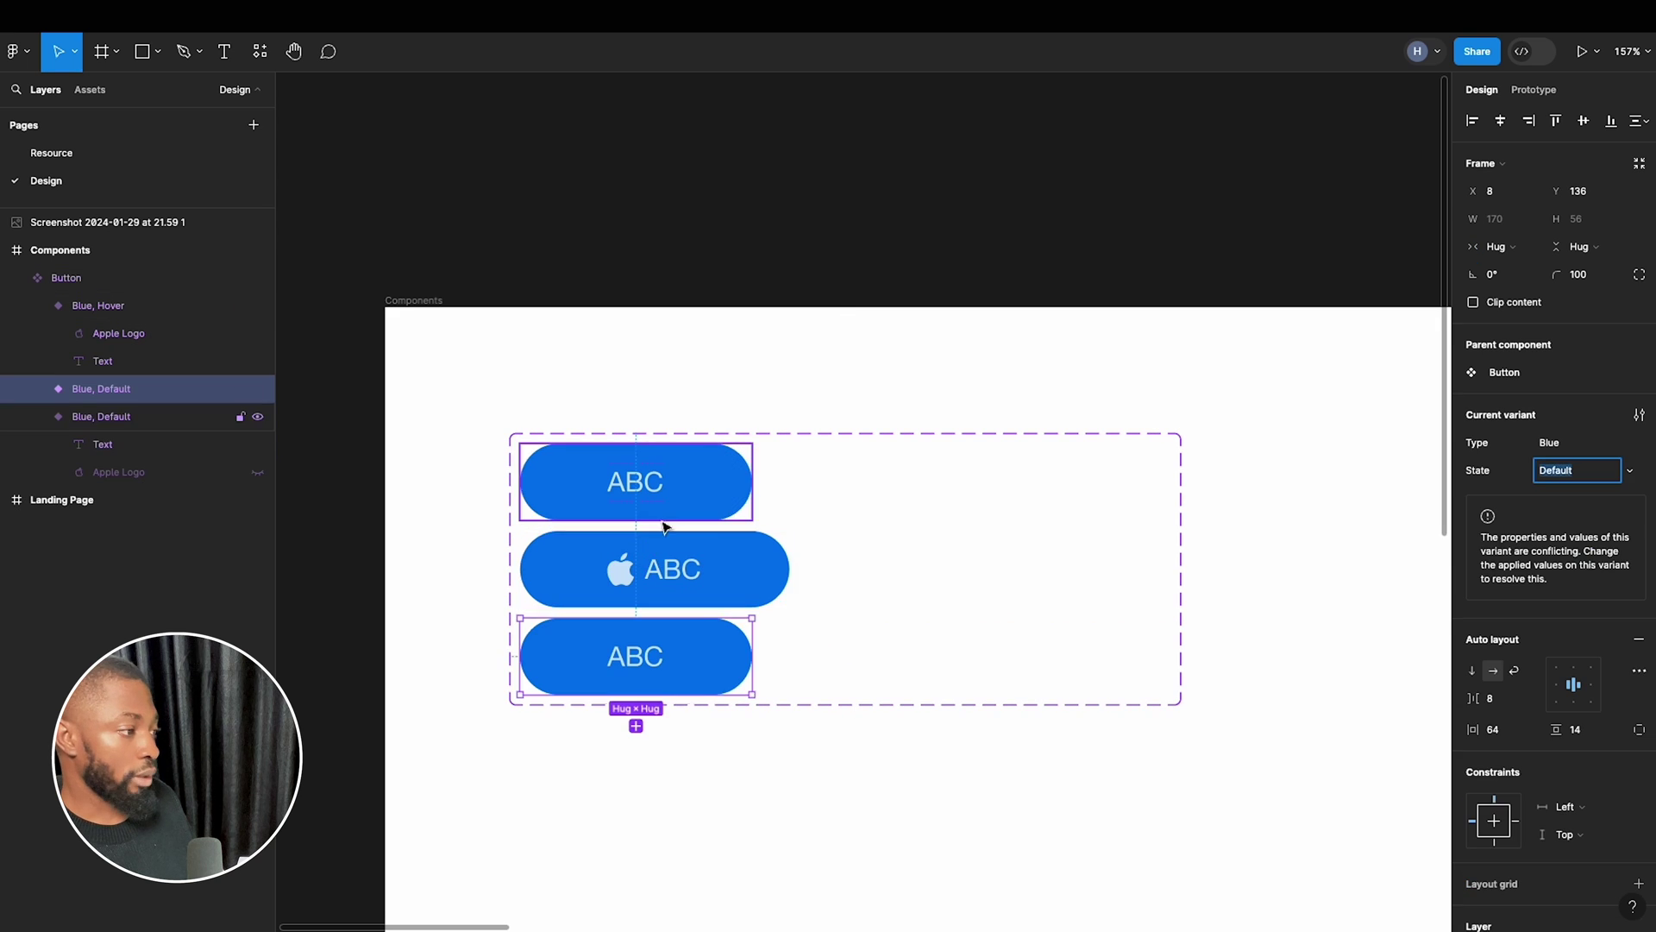
{"action": "left_click_drag", "start_coordinate": [684, 636], "coordinate": [975, 486]}
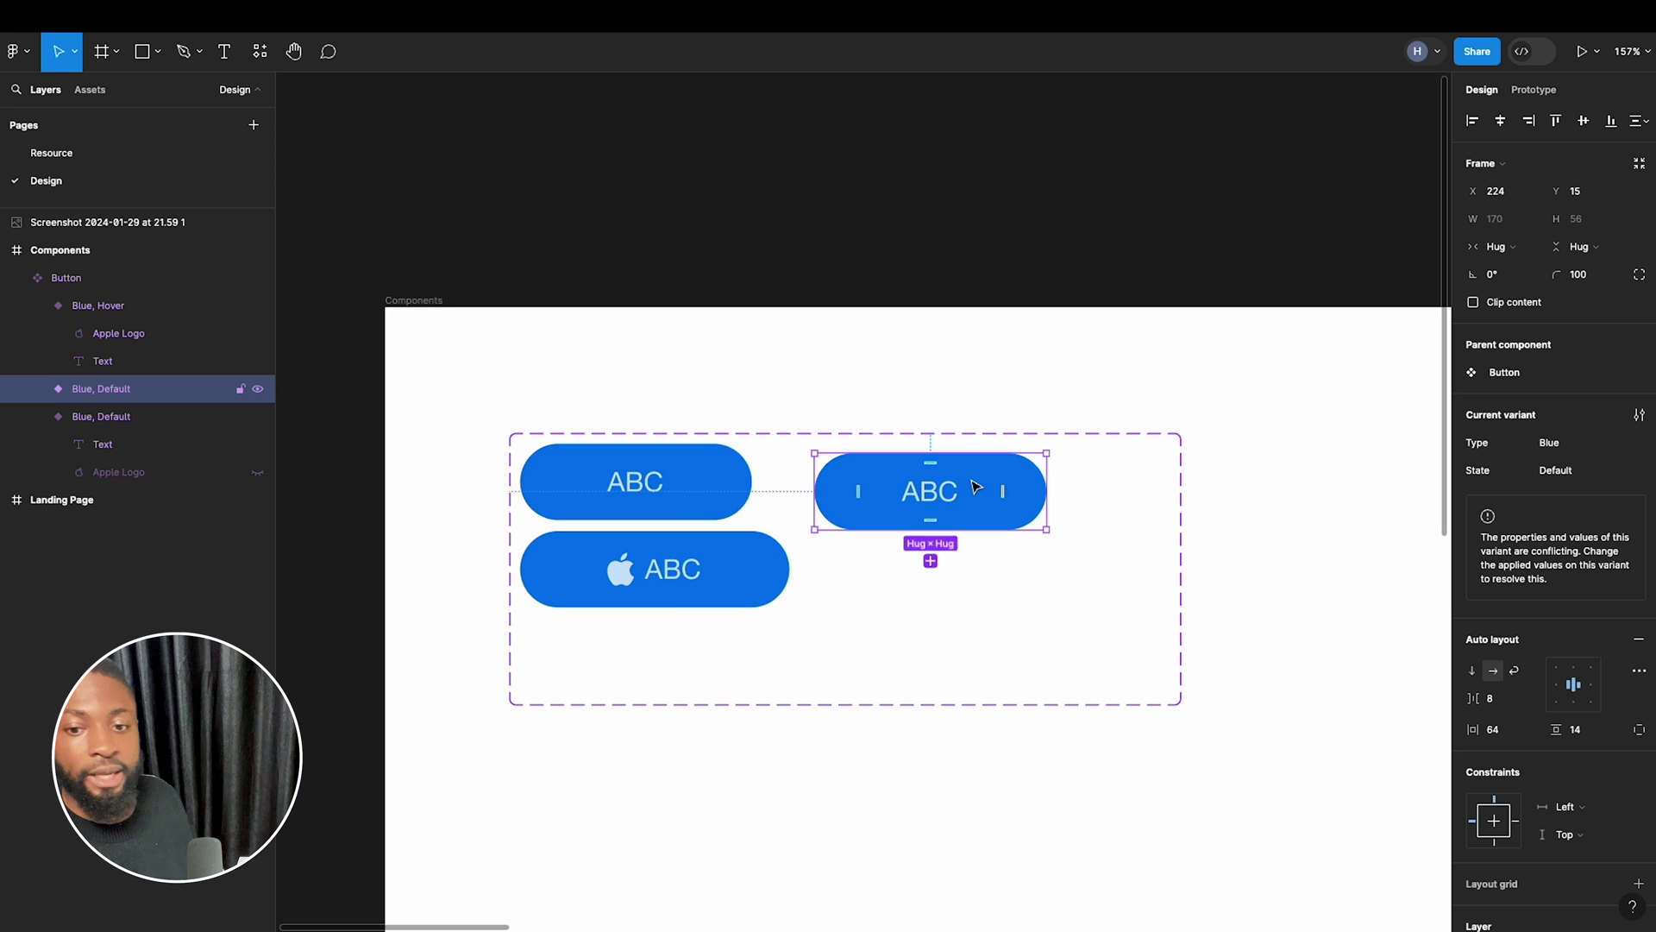
Create a variant property named Outline on the Button component set, keeping the value Default.
{"action": "left_click", "coordinate": [1137, 492]}
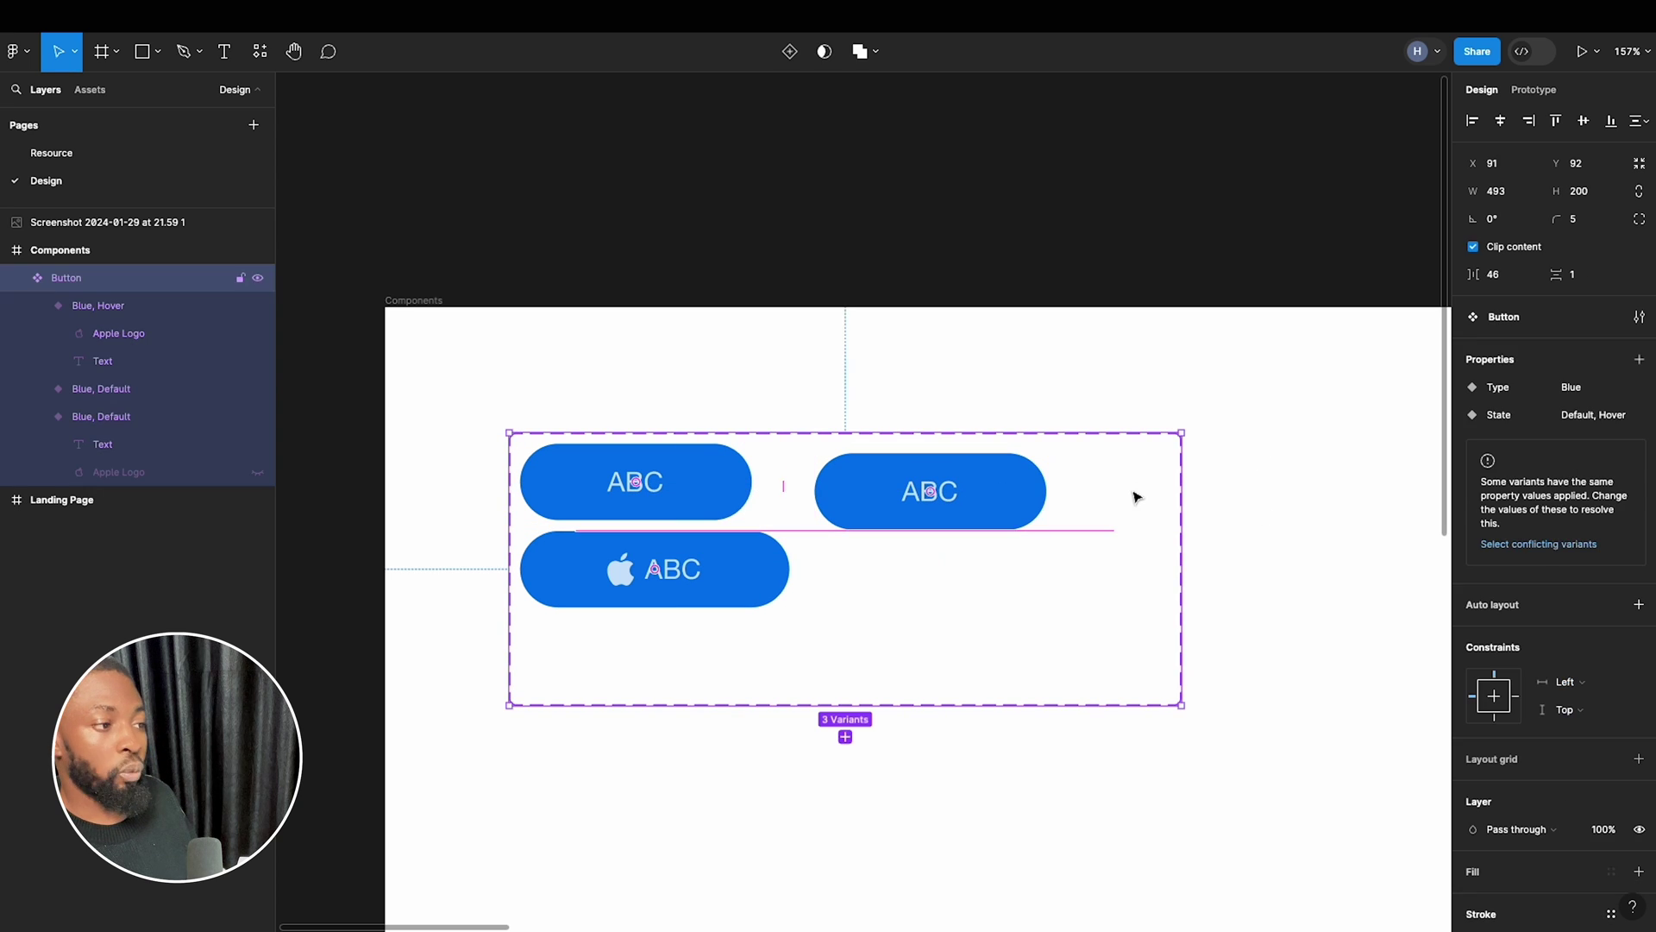
{"action": "left_click", "coordinate": [1639, 359]}
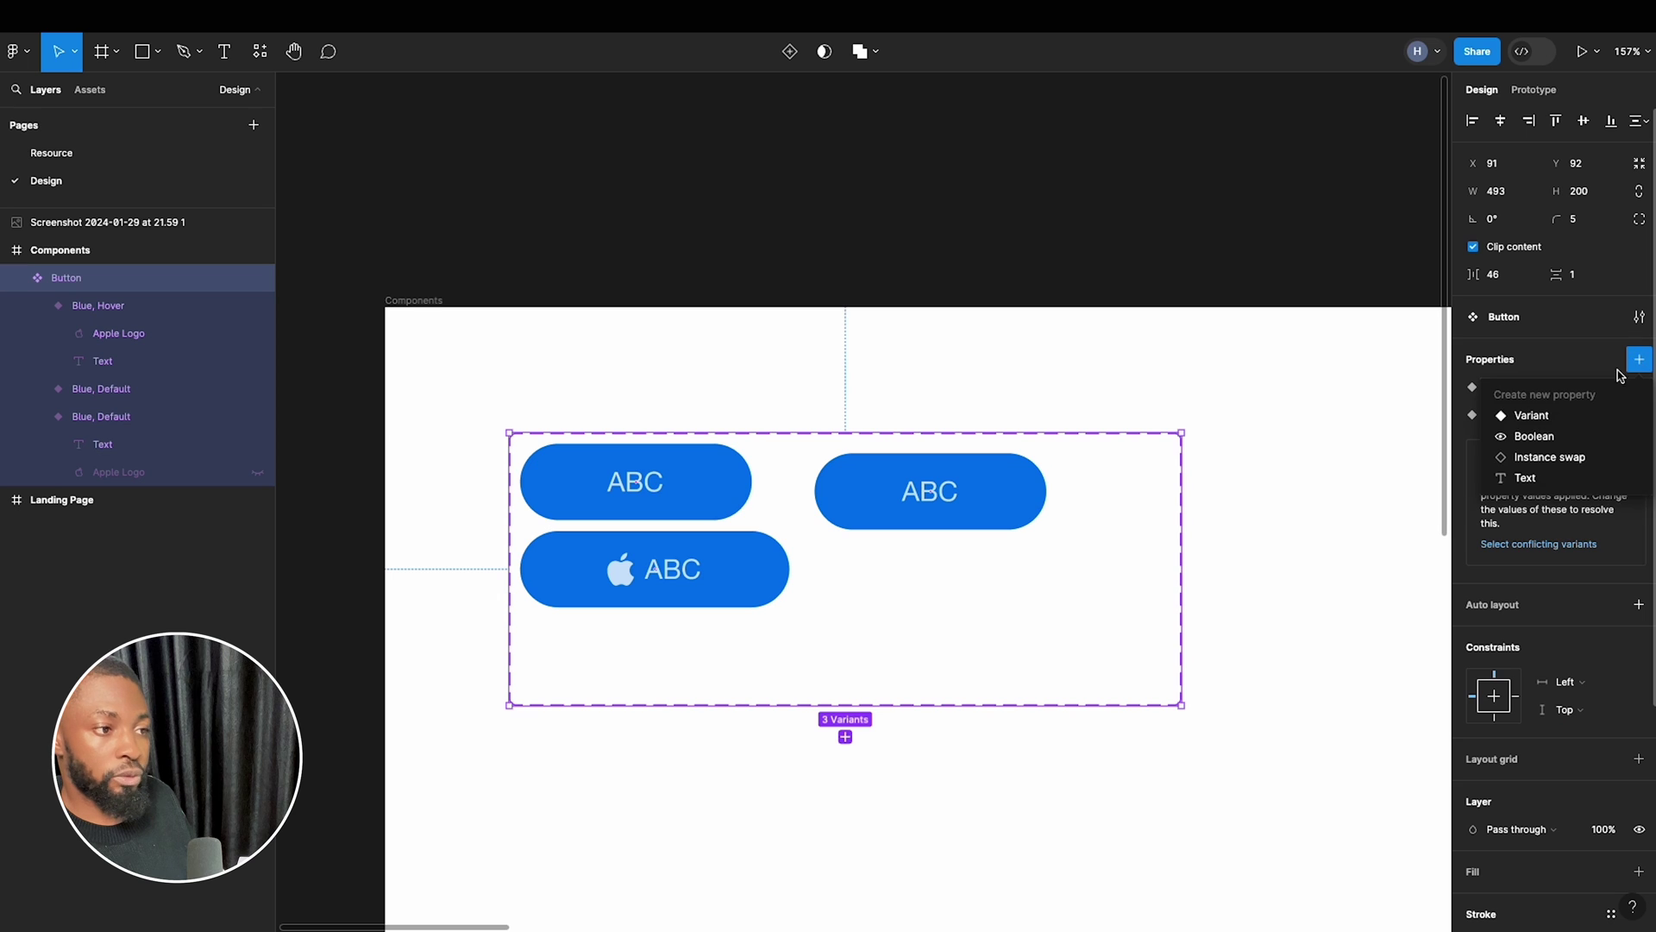
{"action": "left_click", "coordinate": [1566, 417]}
{"action": "type", "text": "O"}
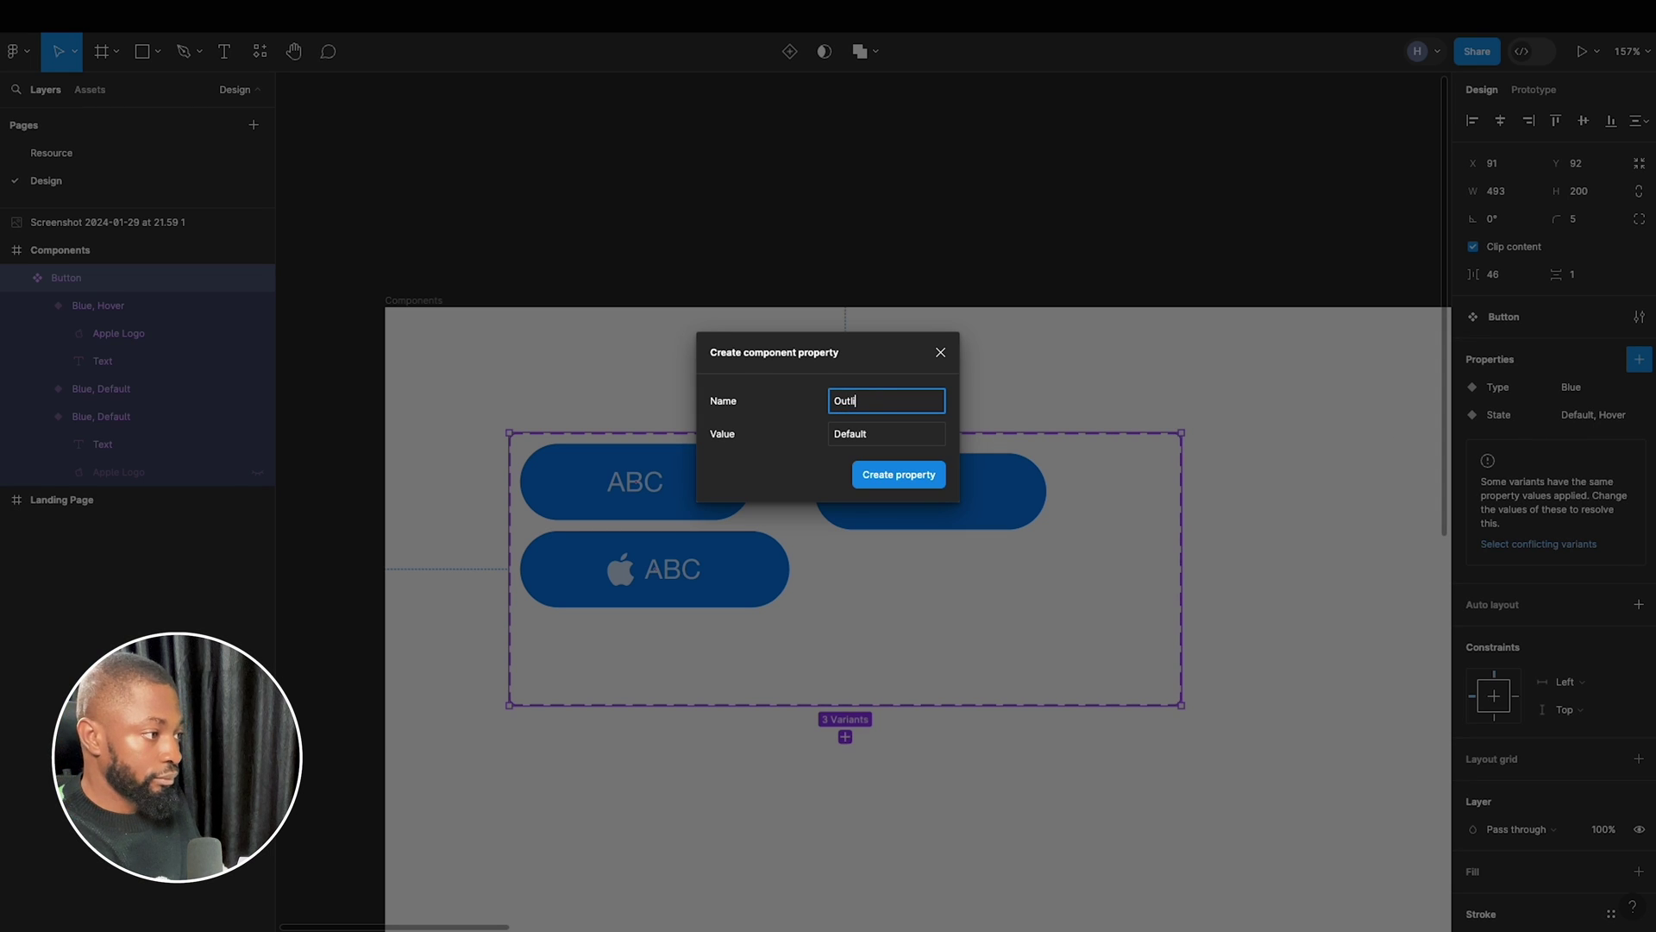
{"action": "type", "text": "utline"}
{"action": "left_click", "coordinate": [897, 475]}
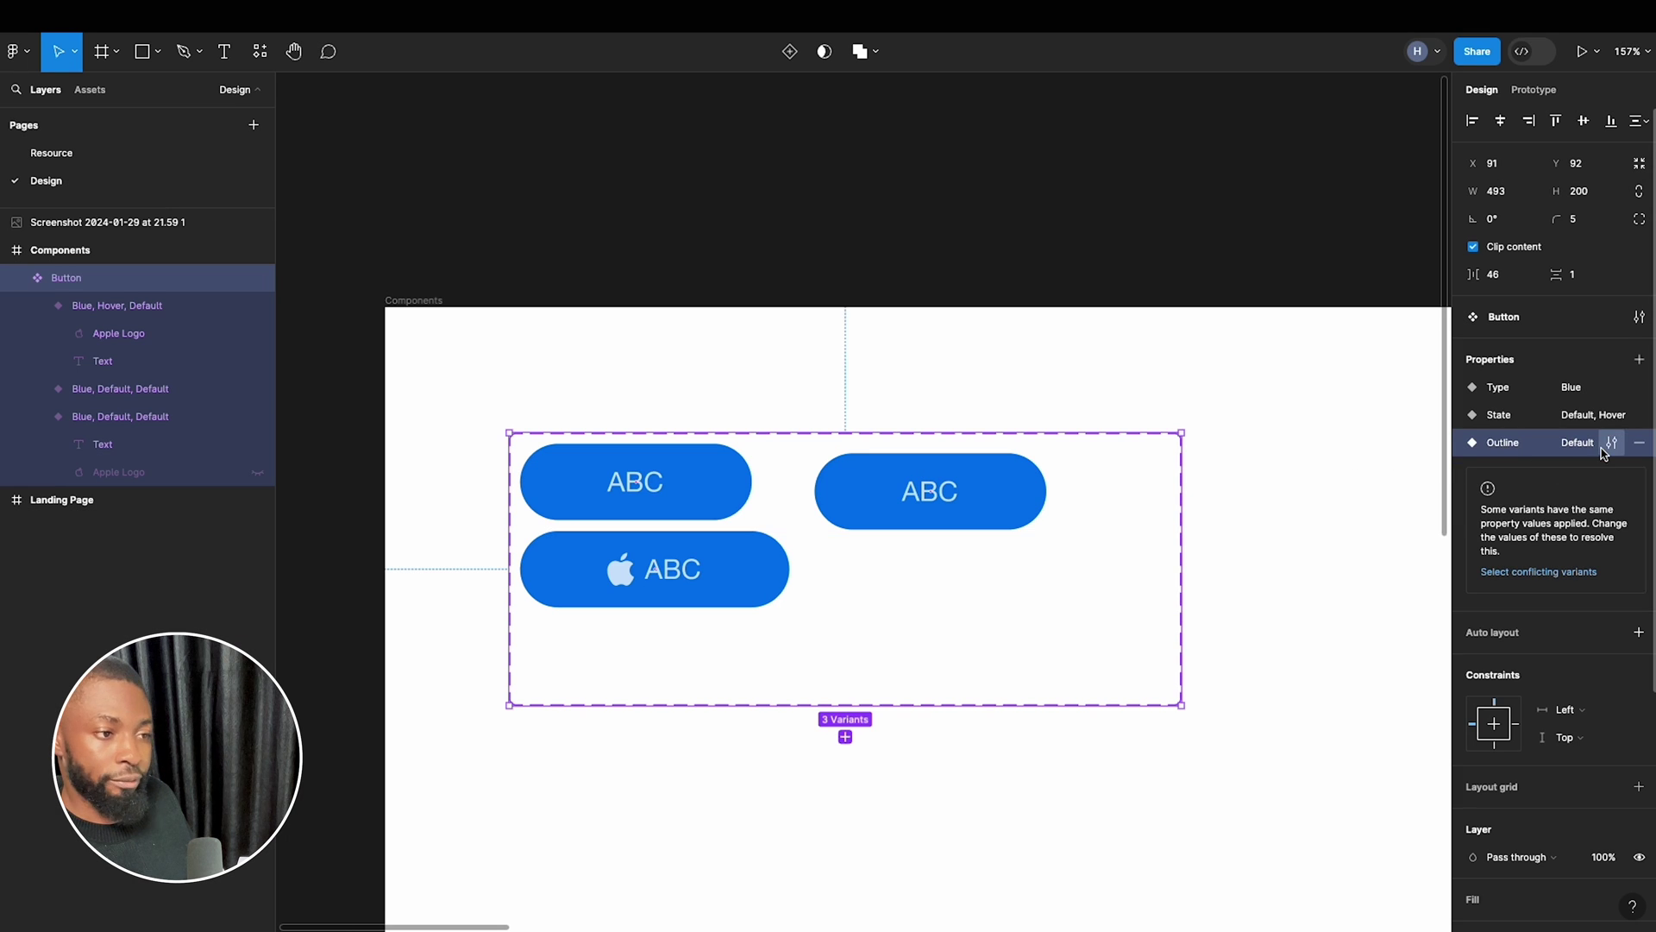
Set the Outline property to False for both the original Default and Hover blue variants.
{"action": "left_click", "coordinate": [732, 483]}
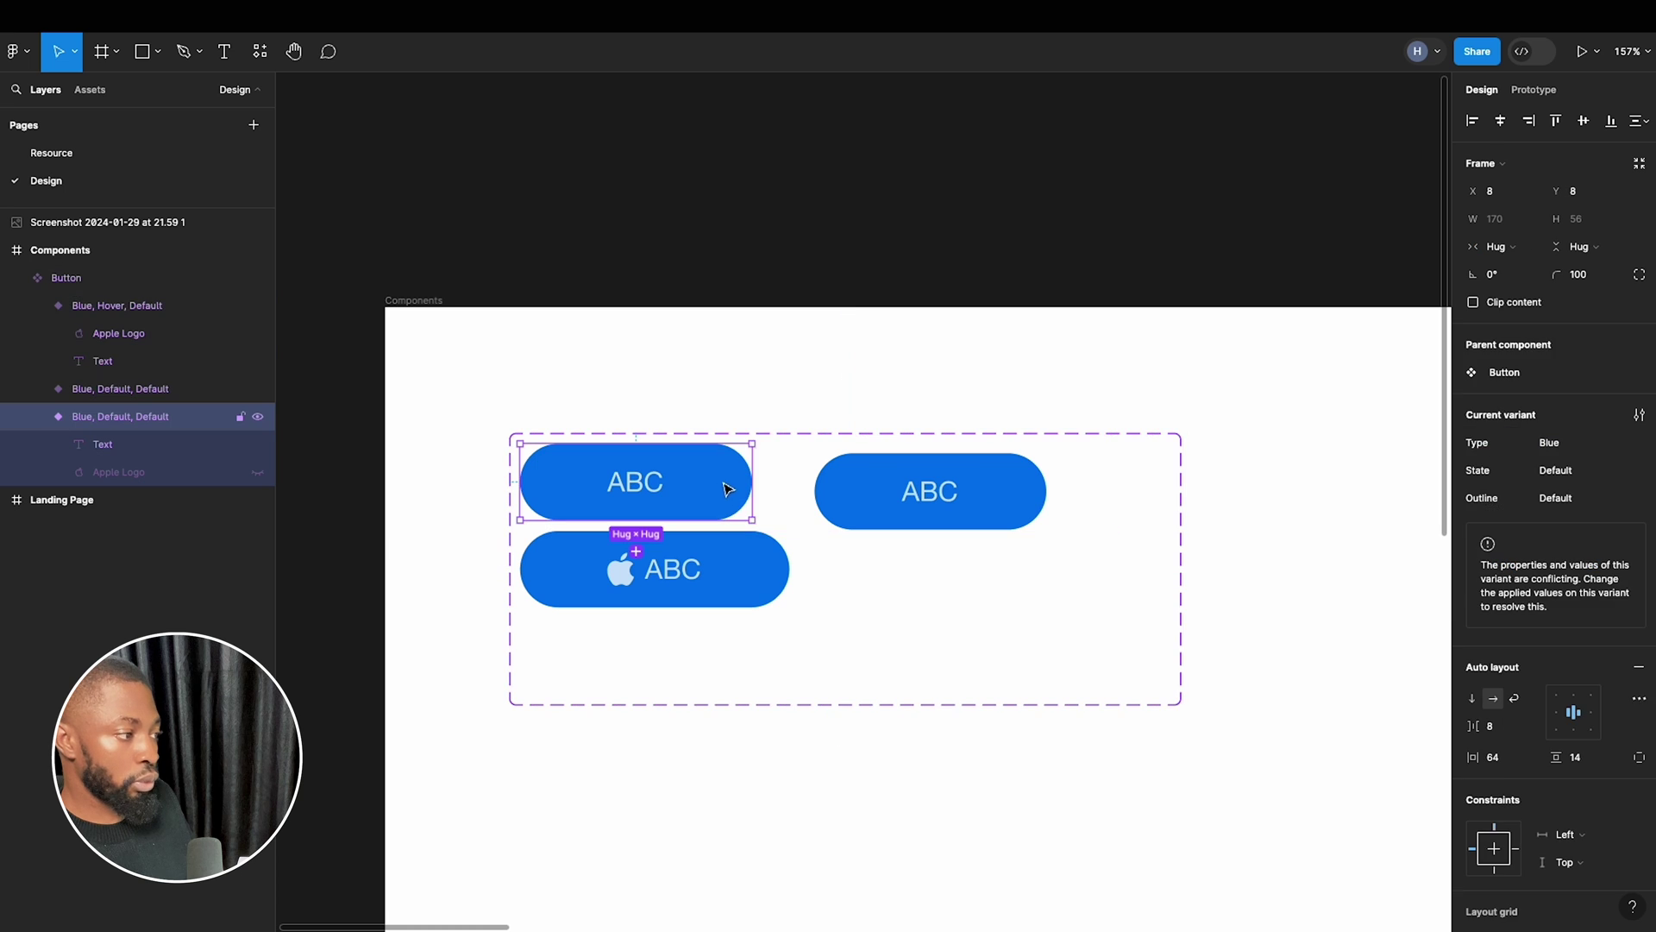
{"action": "left_click", "coordinate": [751, 566], "text": "shift"}
{"action": "left_click", "coordinate": [1575, 529]}
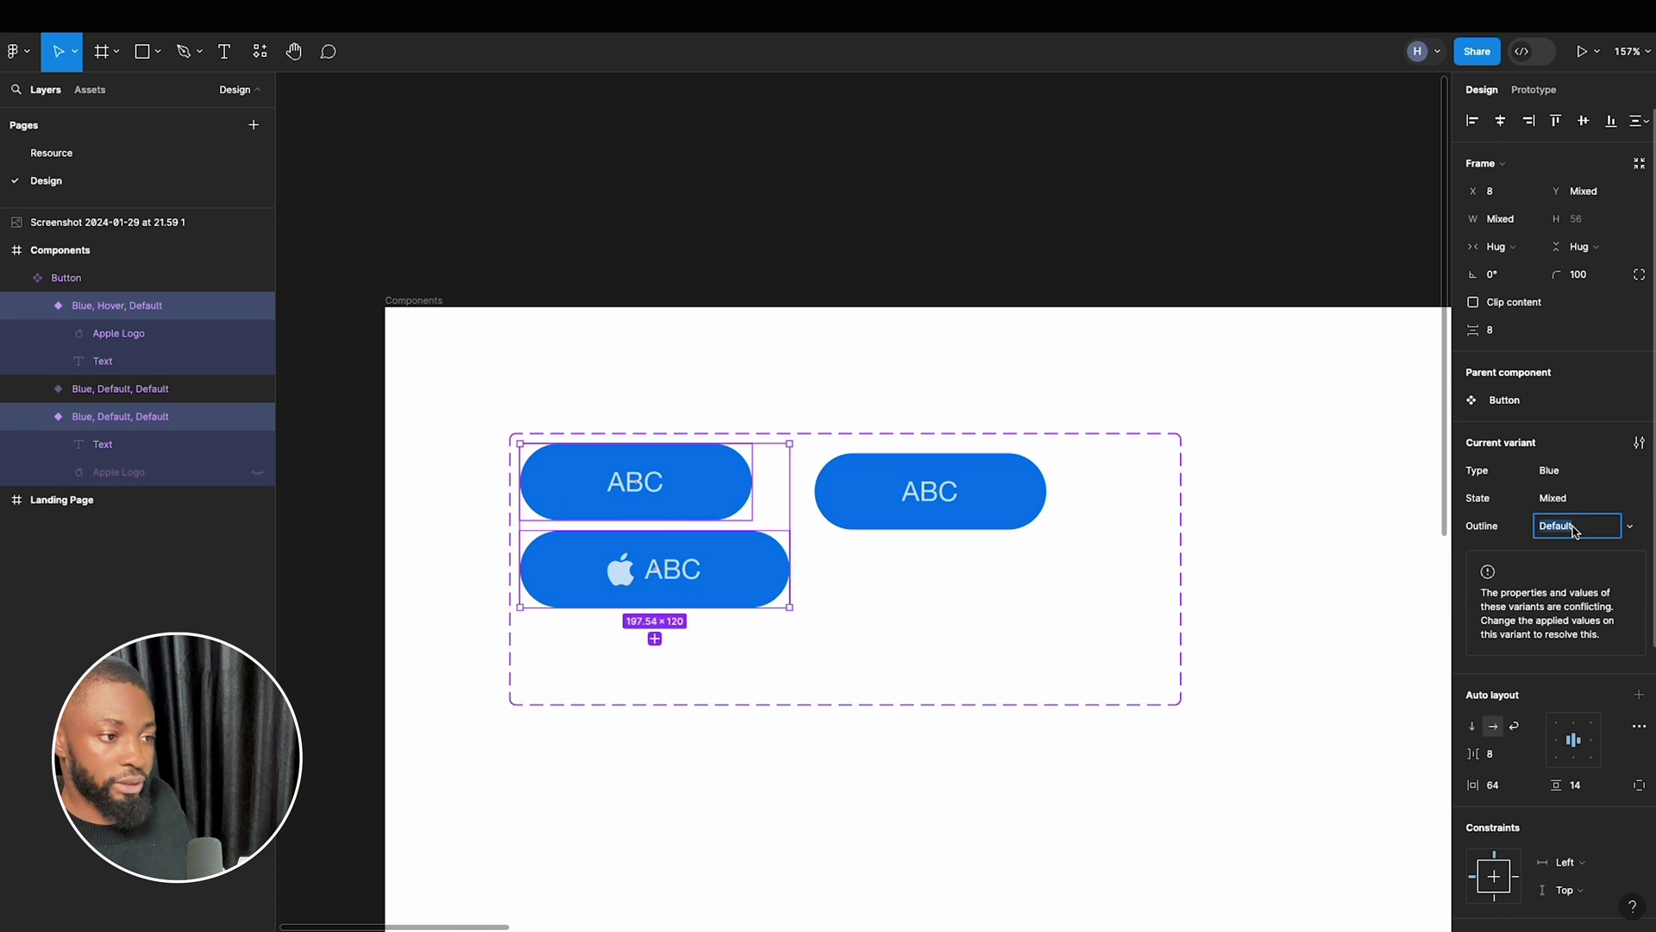
{"action": "type", "text": "False"}
{"action": "key", "text": "Return"}
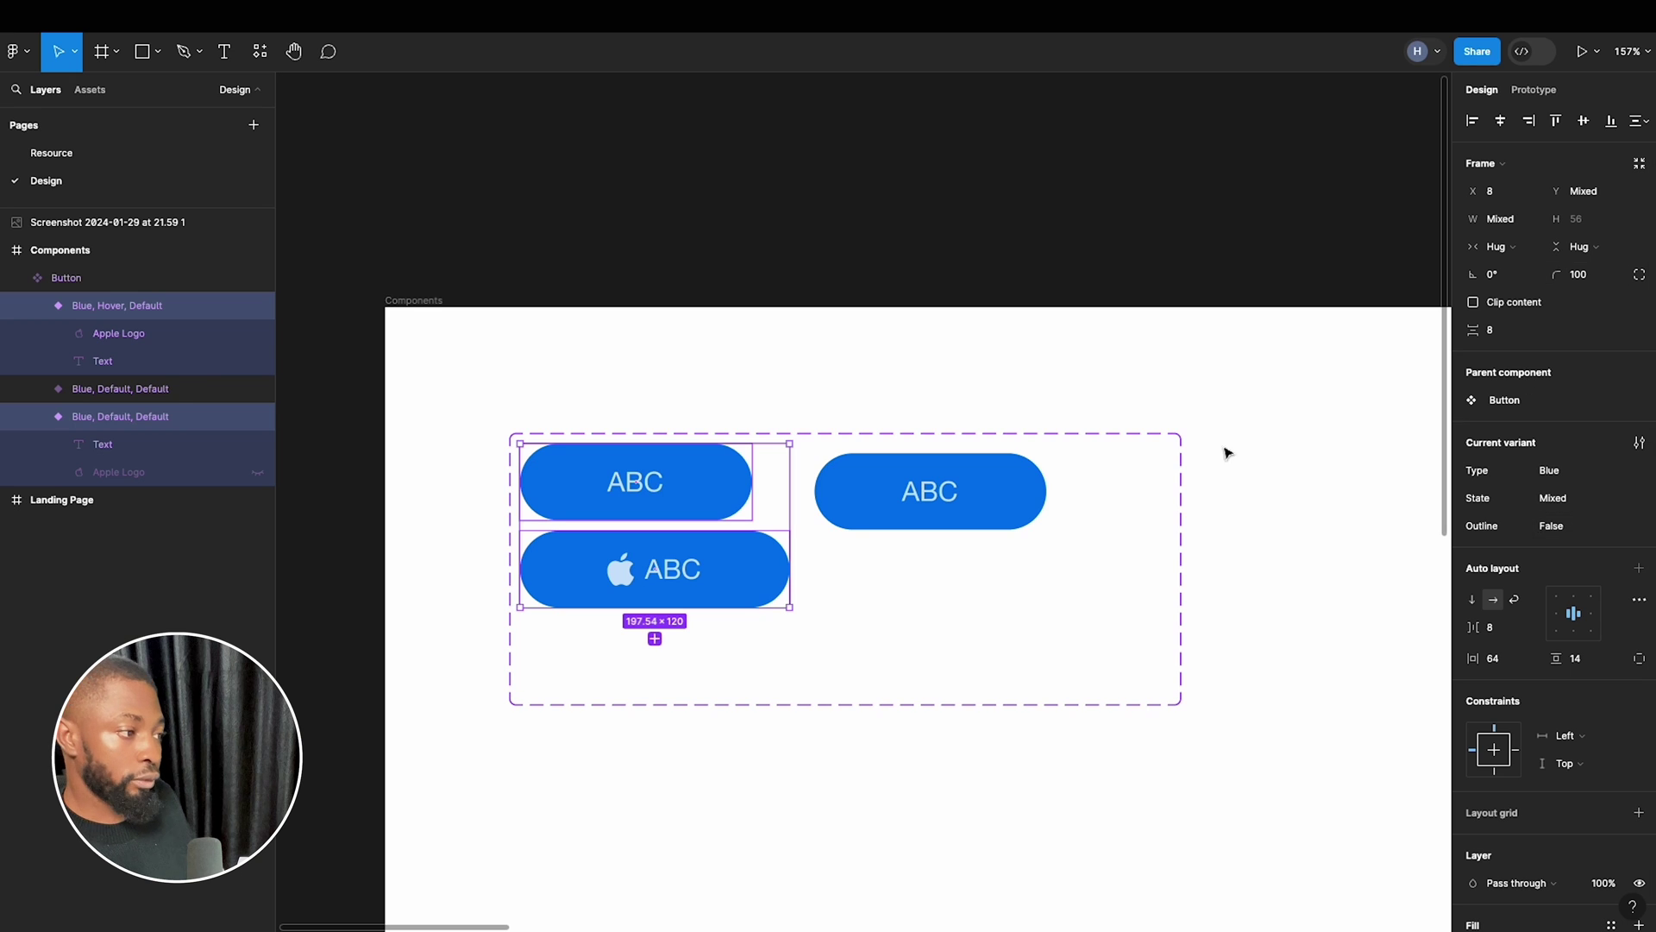
Set the Outline property of the newly added blue button variant to True.
{"action": "left_click", "coordinate": [940, 496]}
{"action": "left_click", "coordinate": [1601, 500]}
{"action": "type", "text": "True"}
{"action": "key", "text": "Return"}
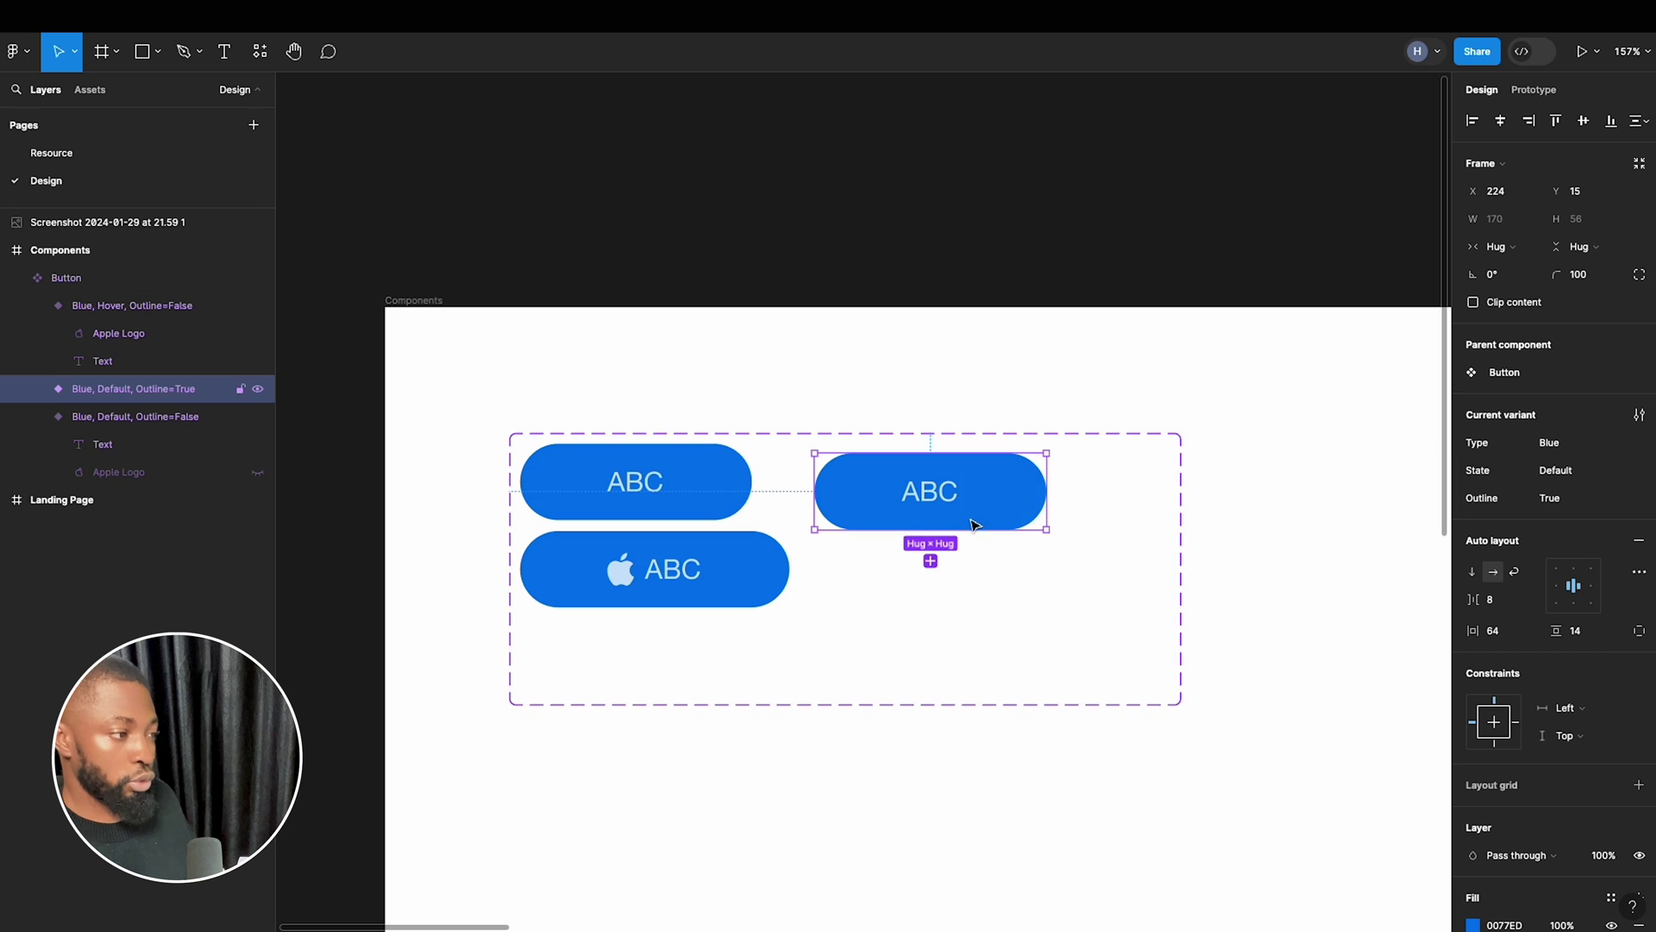
Remove the fill from the Outline=True variant and give it an inside stroke with a weight of 1.6.
{"action": "scroll", "coordinate": [1553, 560], "scroll_direction": "down", "scroll_amount": 5}
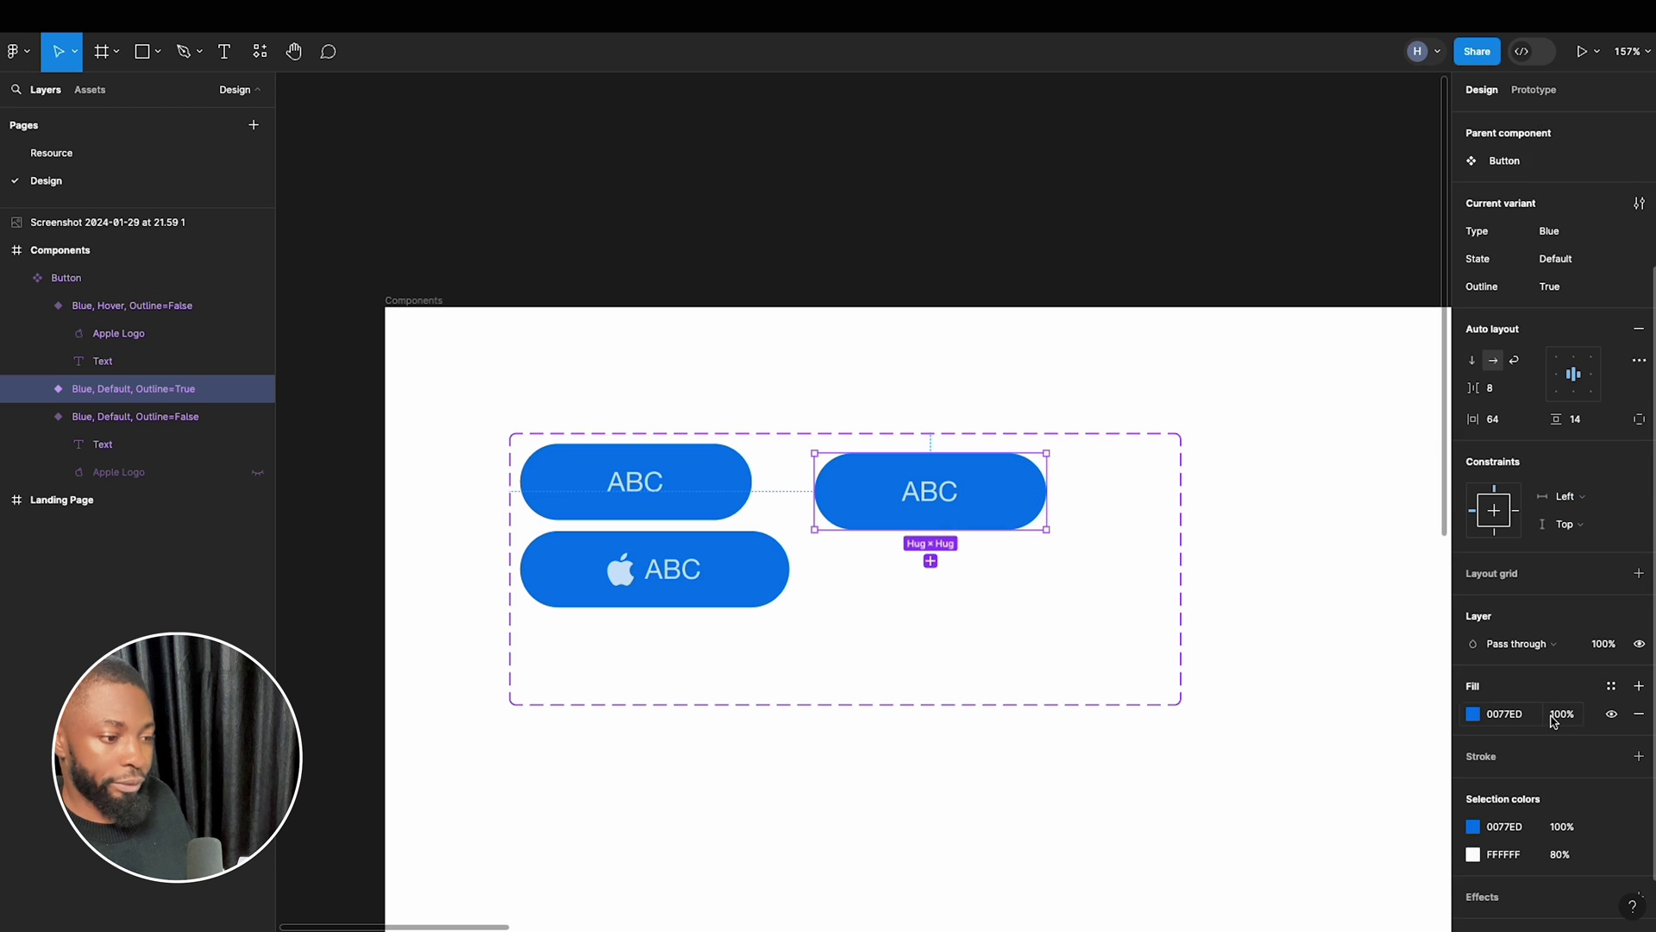
{"action": "left_click", "coordinate": [1636, 704]}
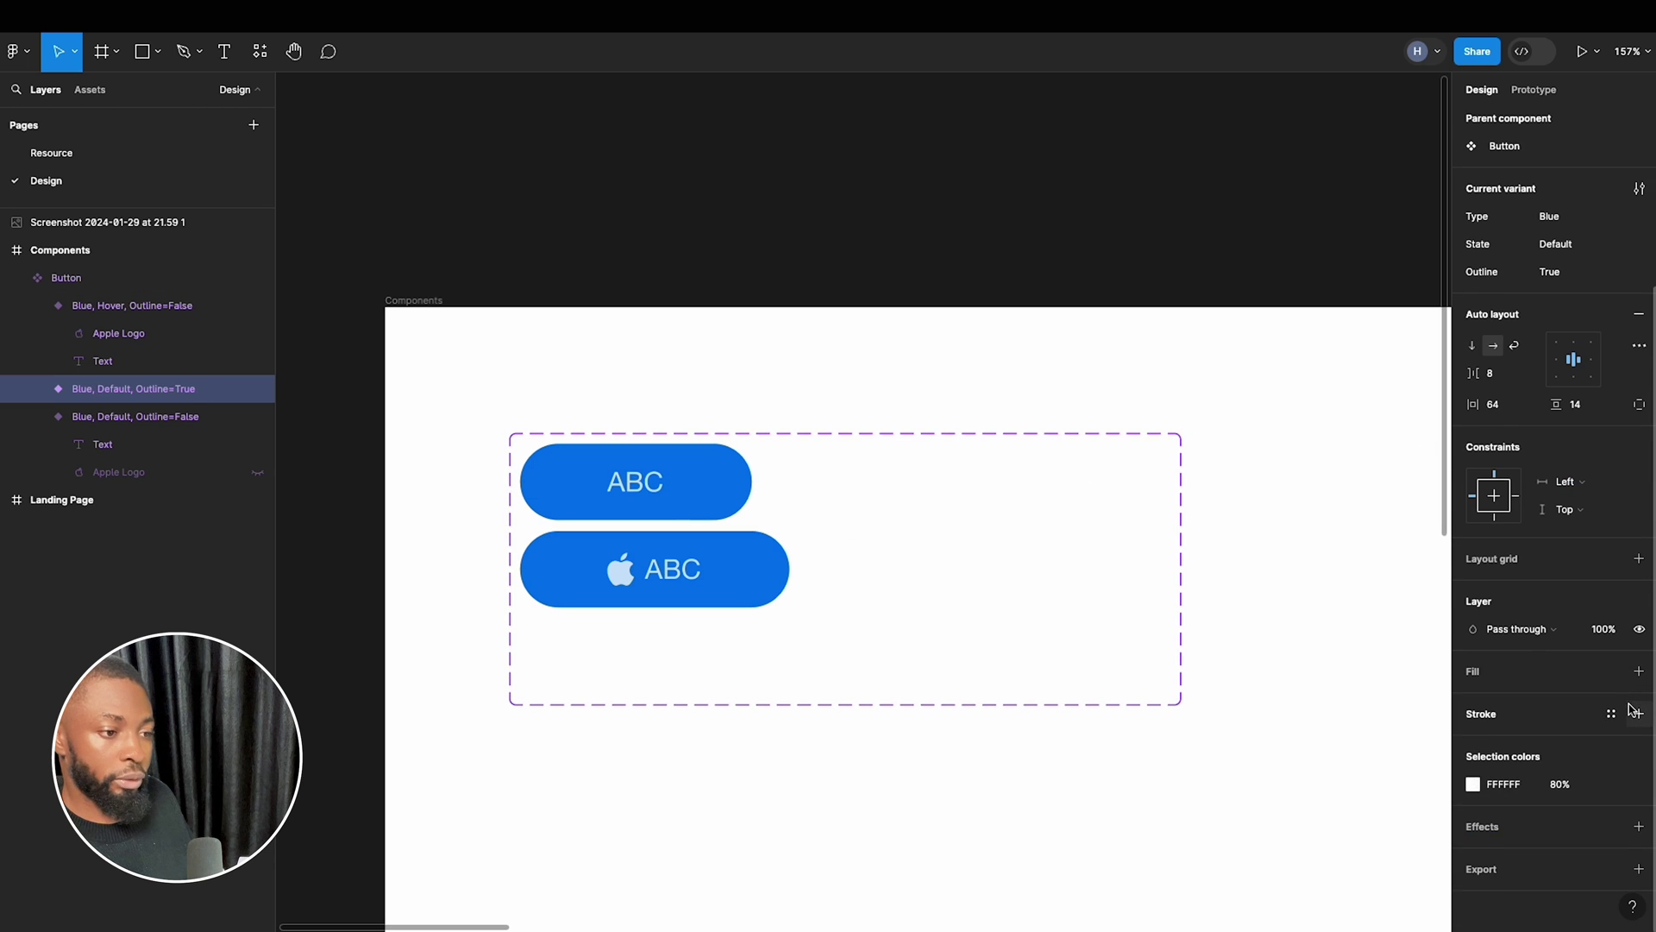
{"action": "left_click", "coordinate": [1639, 714]}
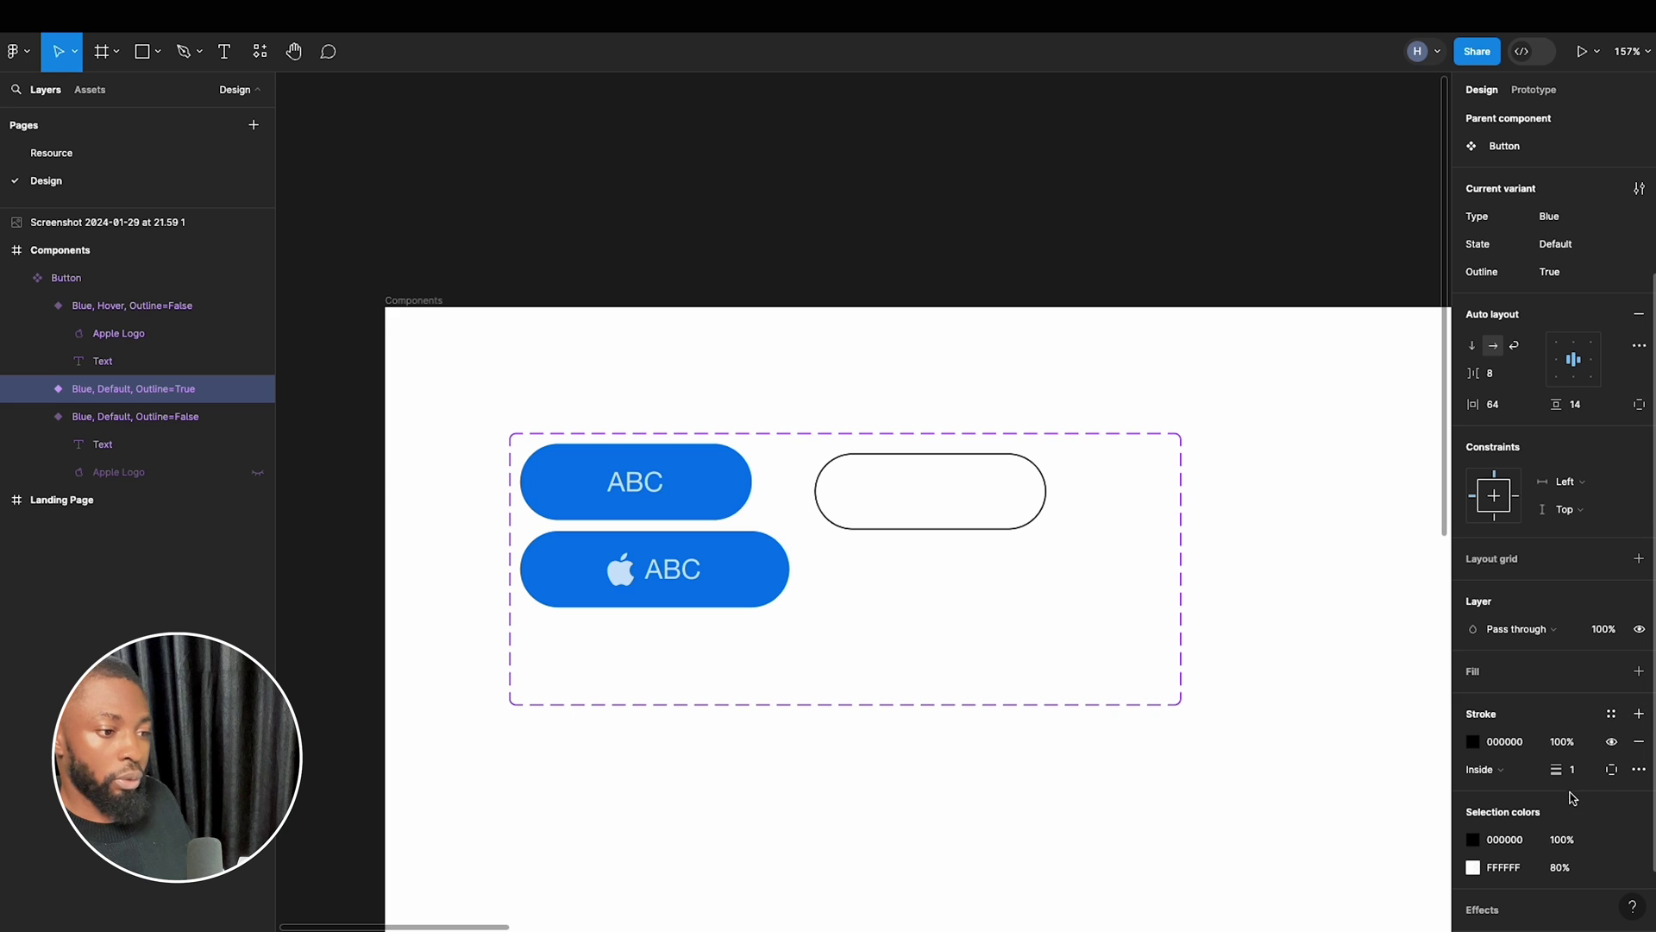
{"action": "type", "text": ".6"}
{"action": "key", "text": "Return"}
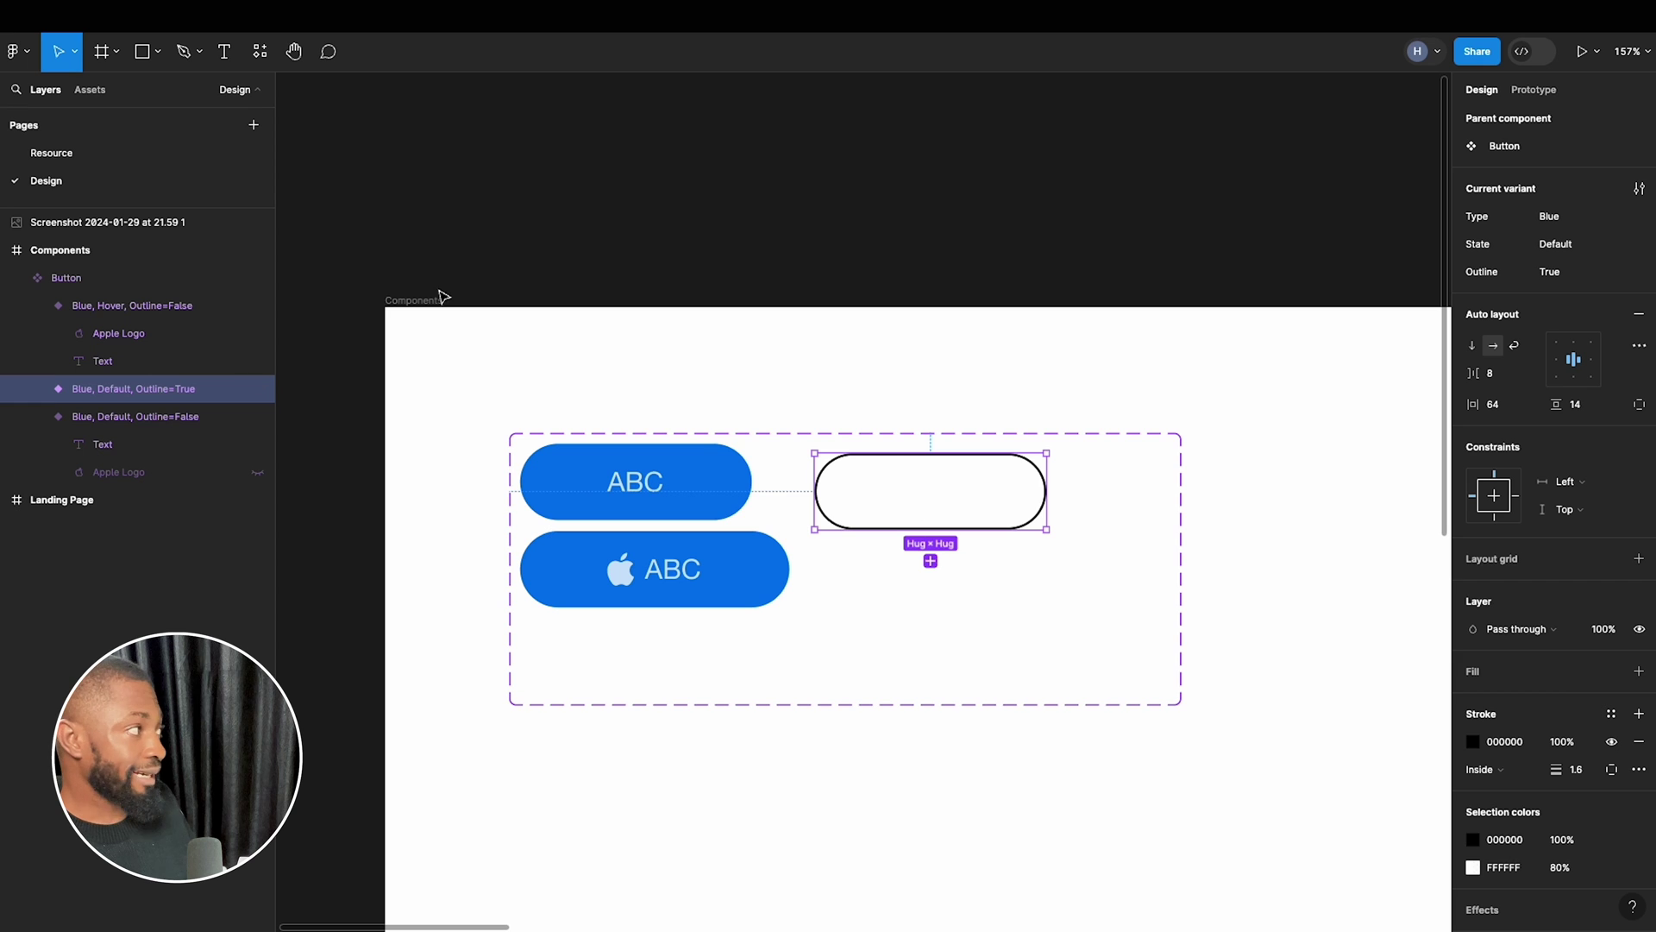
Copy the dark rectangle's colour 1D1D1F from the Resource page and apply it to the outlined button's stroke on the Design page.
{"action": "left_click", "coordinate": [64, 149]}
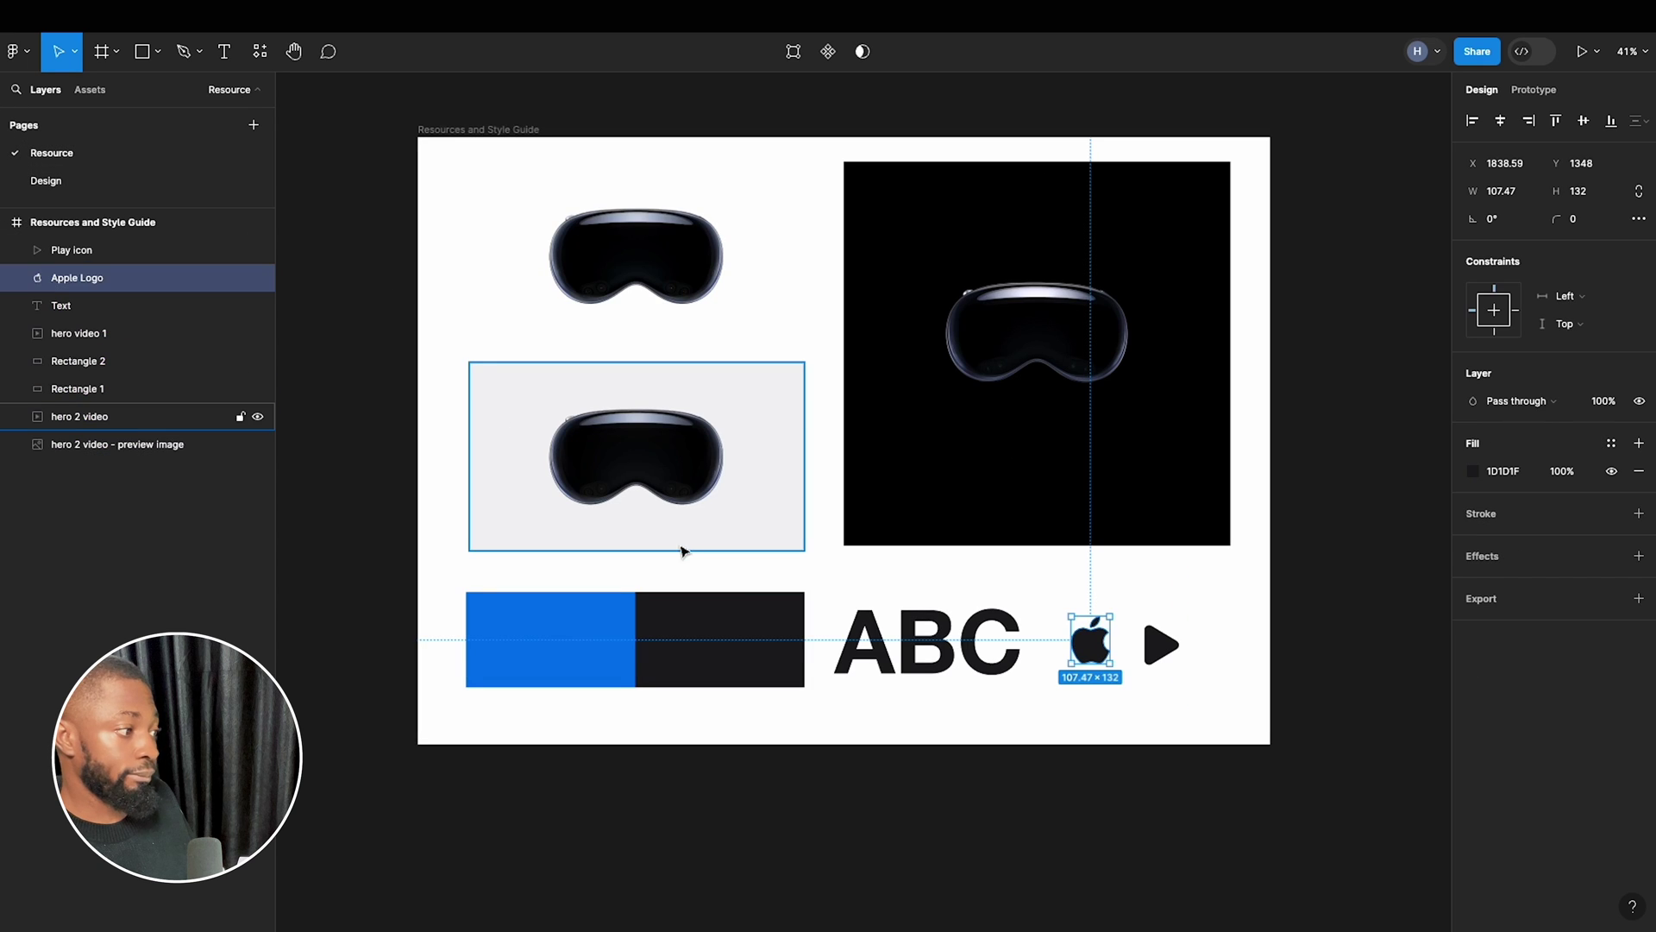
{"action": "left_click", "coordinate": [698, 624]}
{"action": "left_click", "coordinate": [1518, 477]}
{"action": "key", "text": "ctrl+c"}
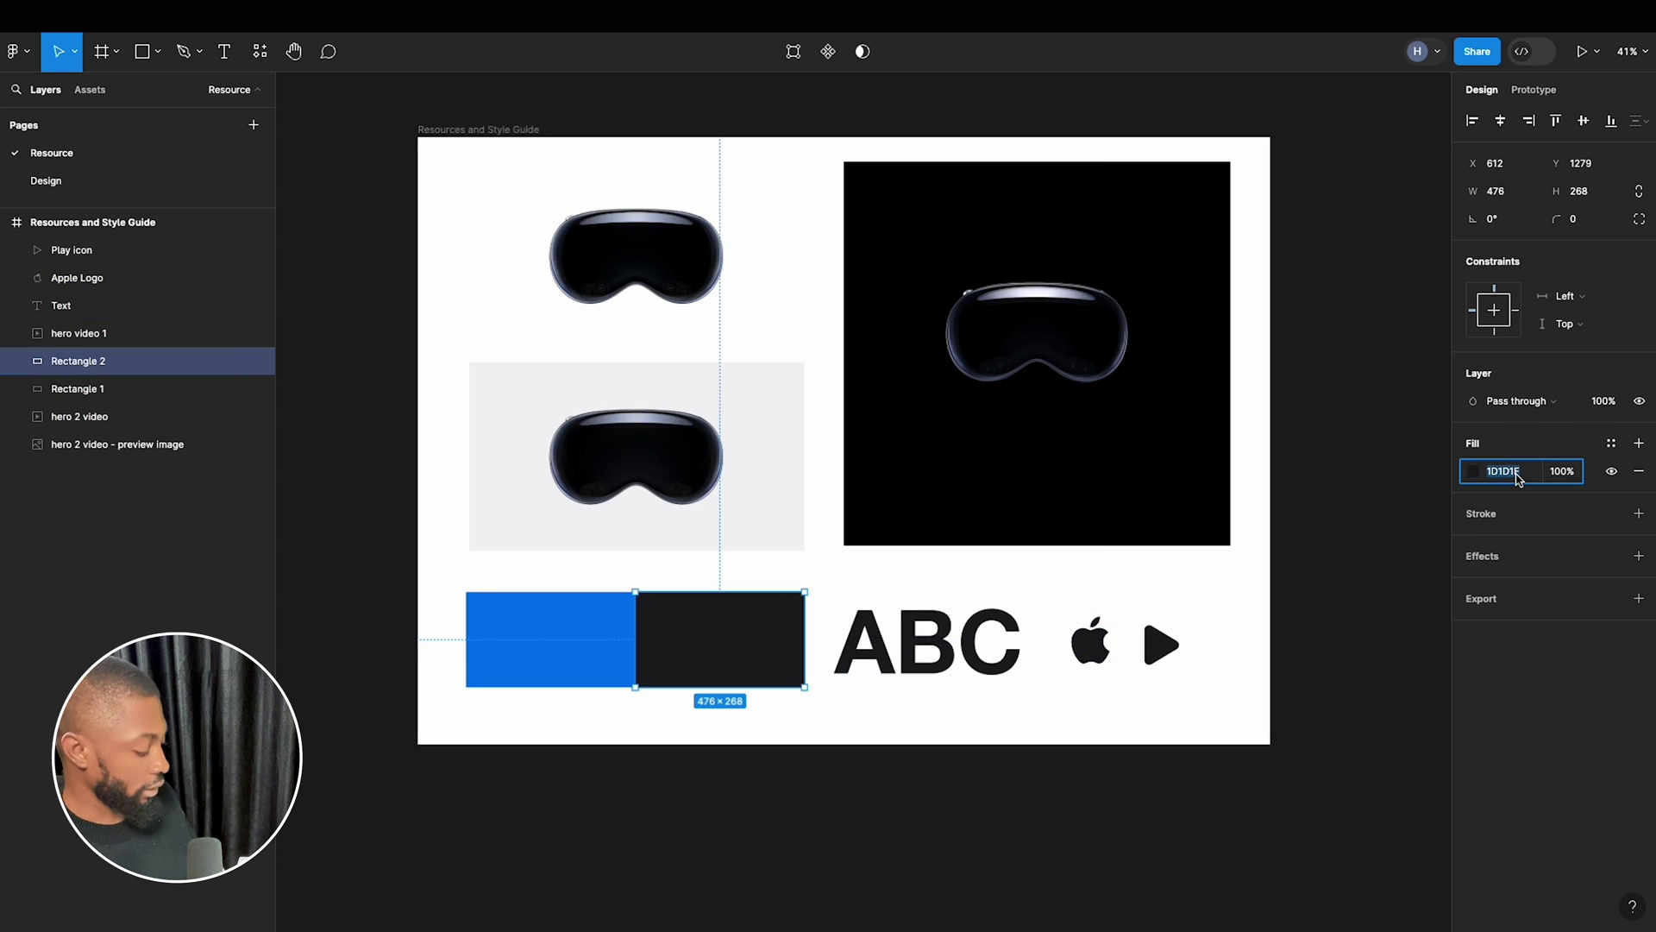
{"action": "left_click", "coordinate": [155, 184]}
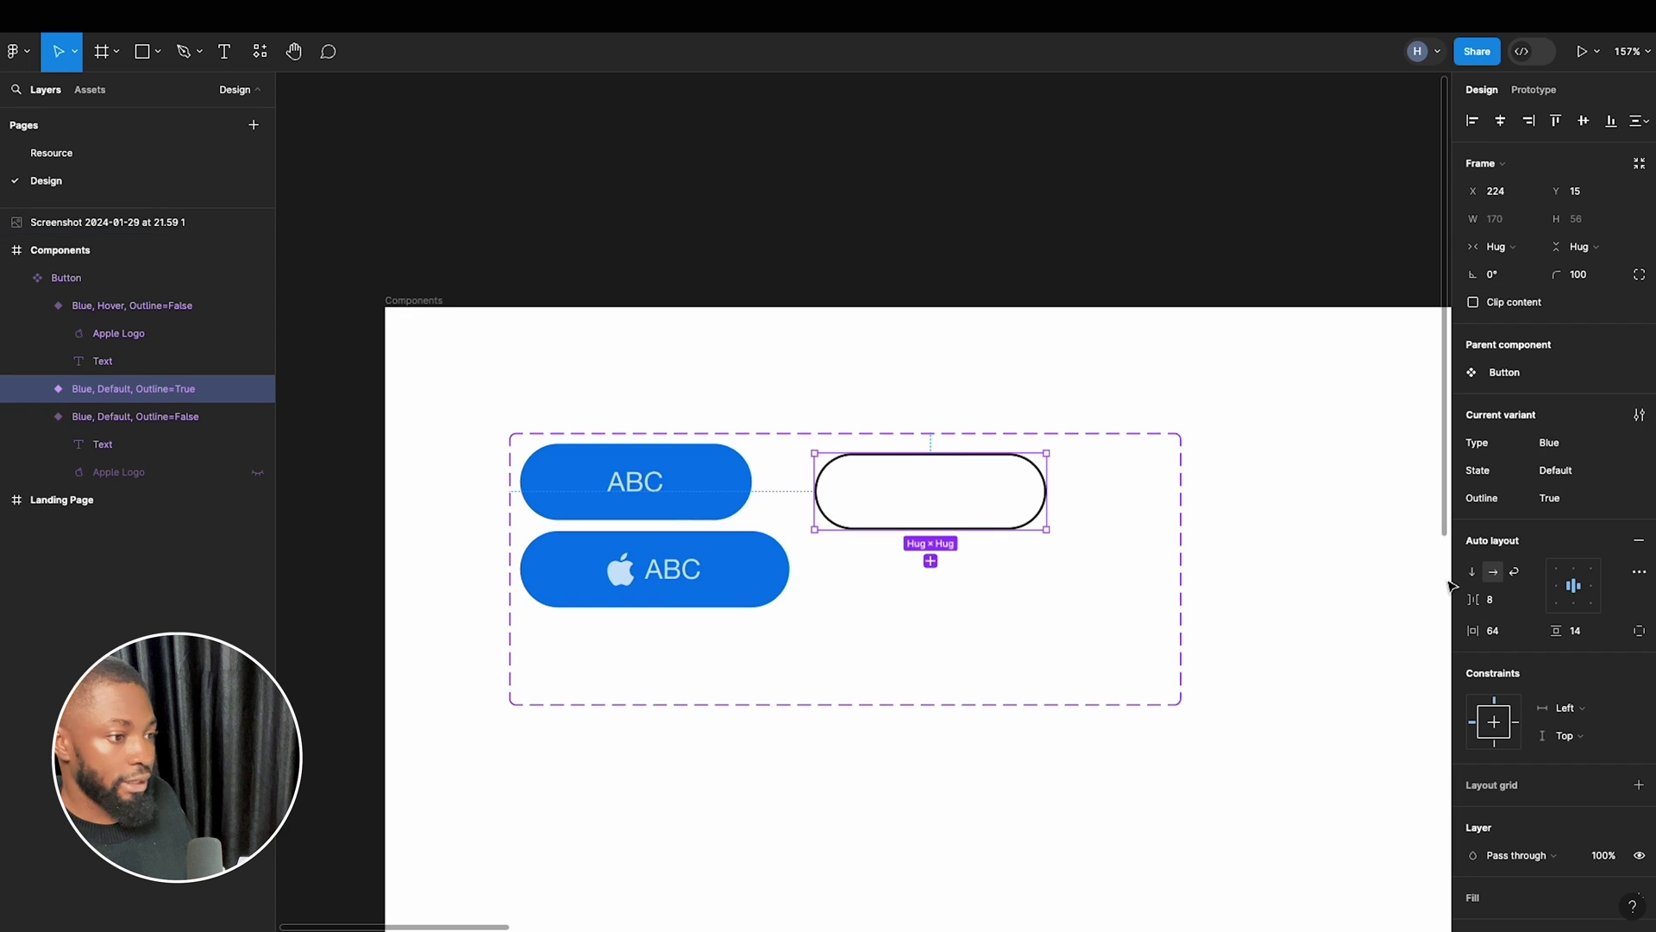
{"action": "scroll", "coordinate": [1540, 718], "scroll_direction": "down", "scroll_amount": 3}
{"action": "left_click", "coordinate": [1521, 866]}
{"action": "key", "text": "ctrl+v"}
{"action": "key", "text": "Return"}
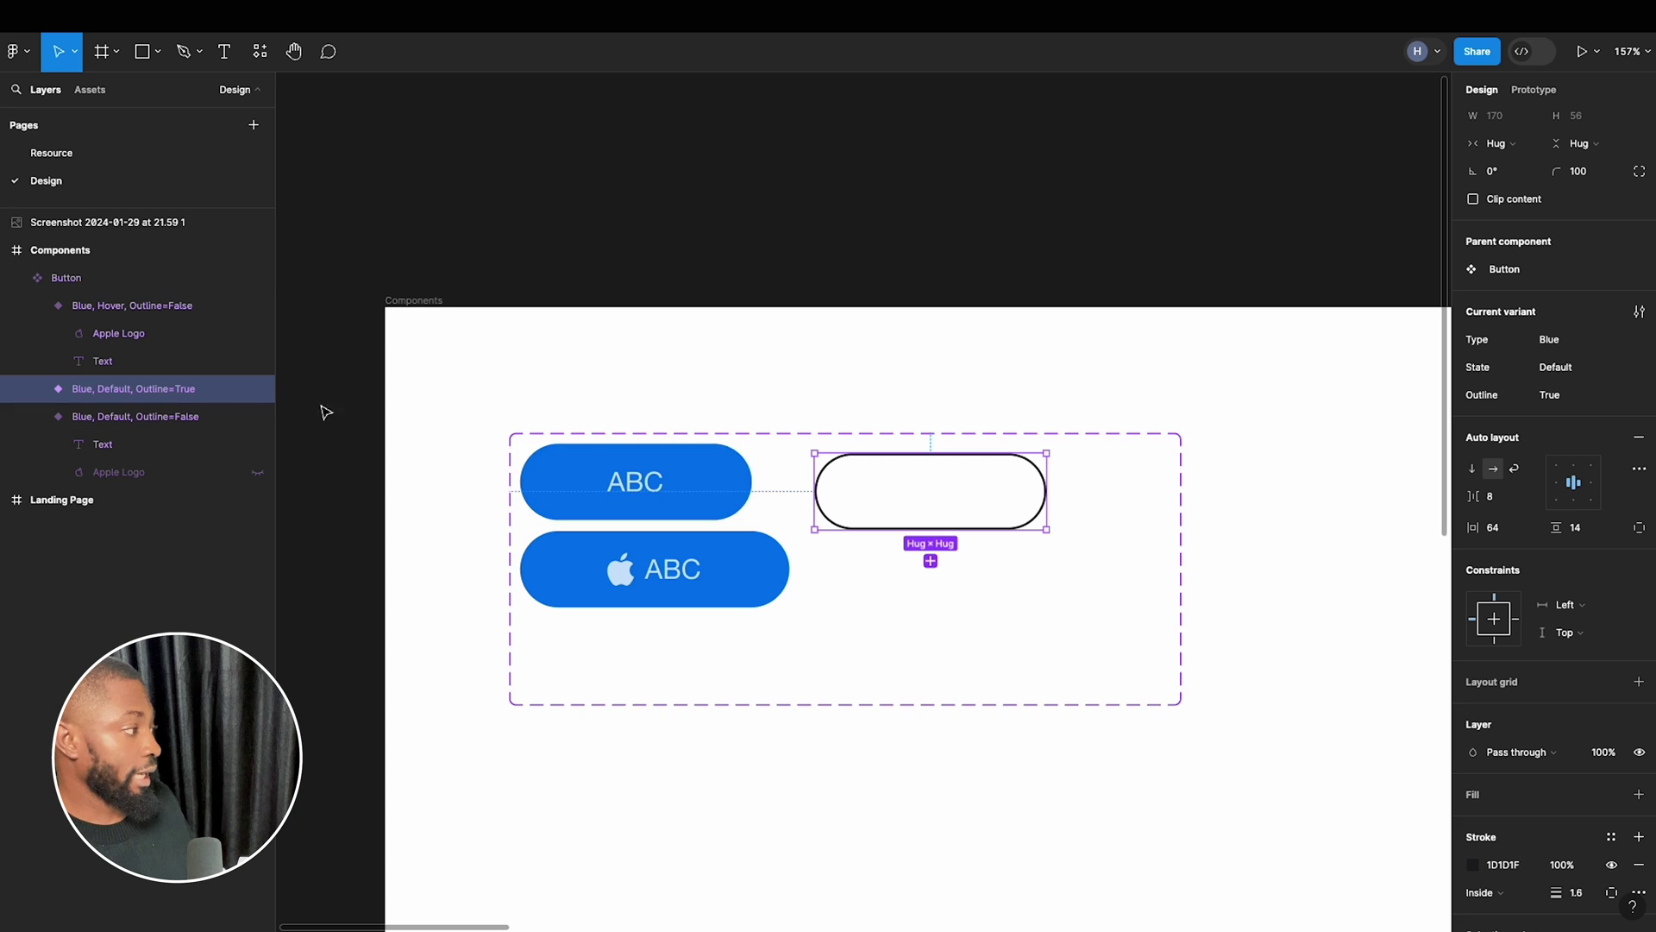
Set the fill of the text in the outlined button variant to 1D1D1F at 100% opacity.
{"action": "left_click", "coordinate": [39, 389]}
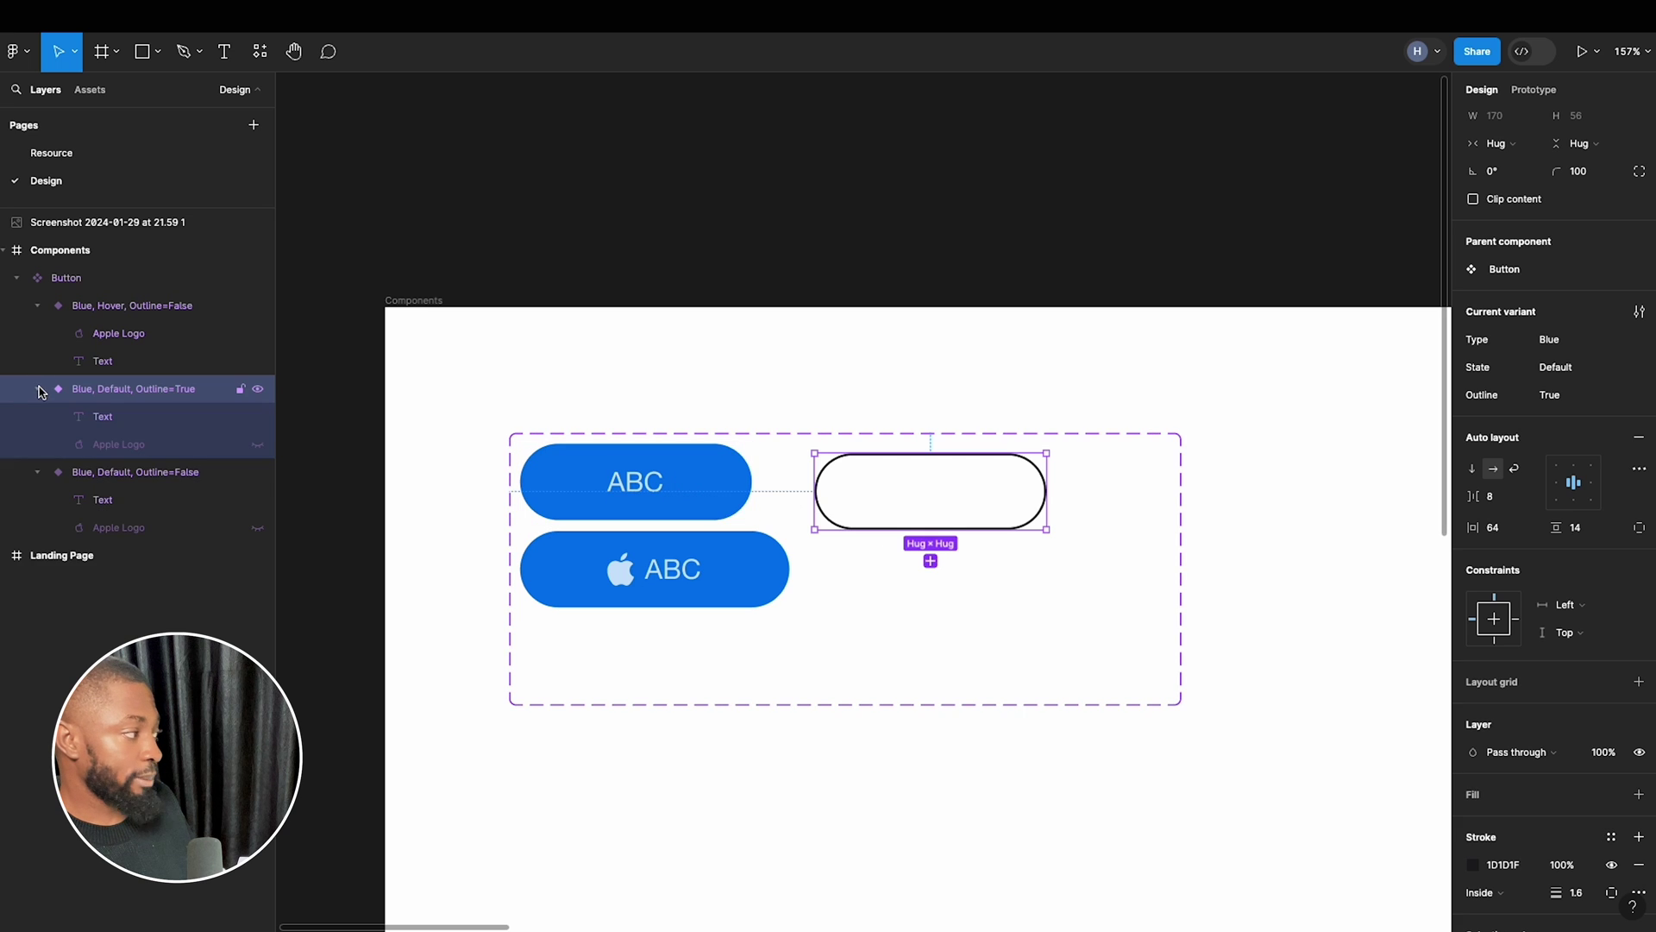
{"action": "left_click", "coordinate": [135, 422]}
{"action": "left_click", "coordinate": [1516, 665]}
{"action": "key", "text": "ctrl+v"}
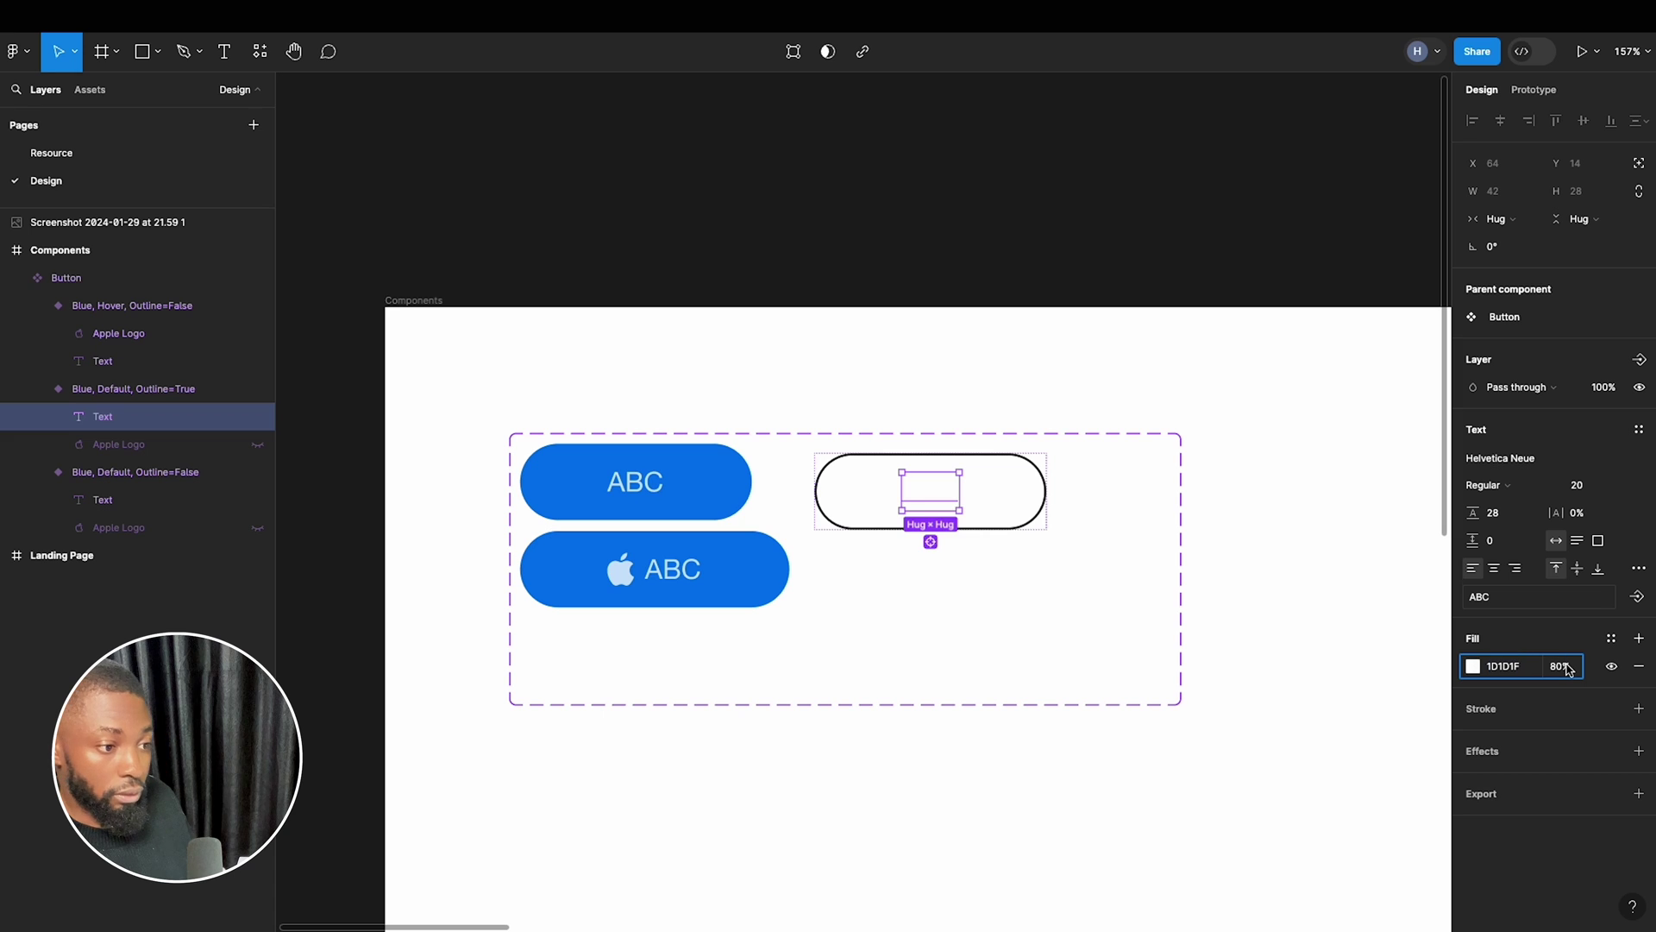
{"action": "left_click", "coordinate": [1563, 666]}
{"action": "type", "text": "100"}
{"action": "key", "text": "Return"}
Set the fill of the hidden Apple logo in the outlined button variant to 1D1D1F at 100% opacity.
{"action": "left_click", "coordinate": [138, 445]}
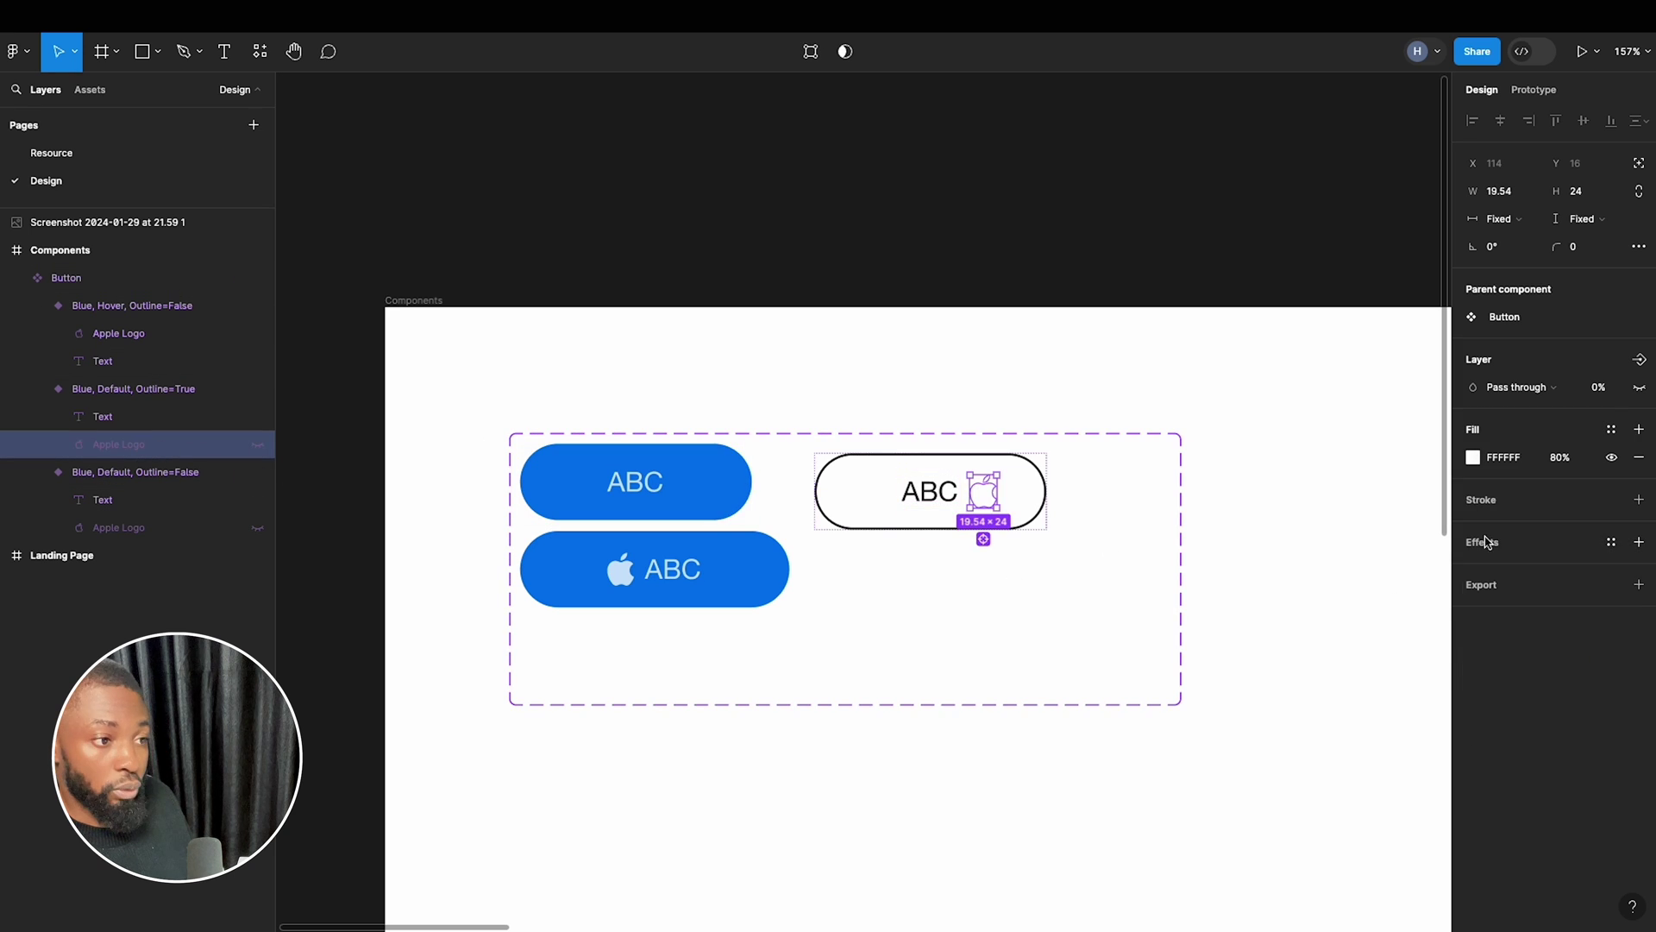
{"action": "left_click", "coordinate": [1512, 467]}
{"action": "type", "text": "1D1D1F"}
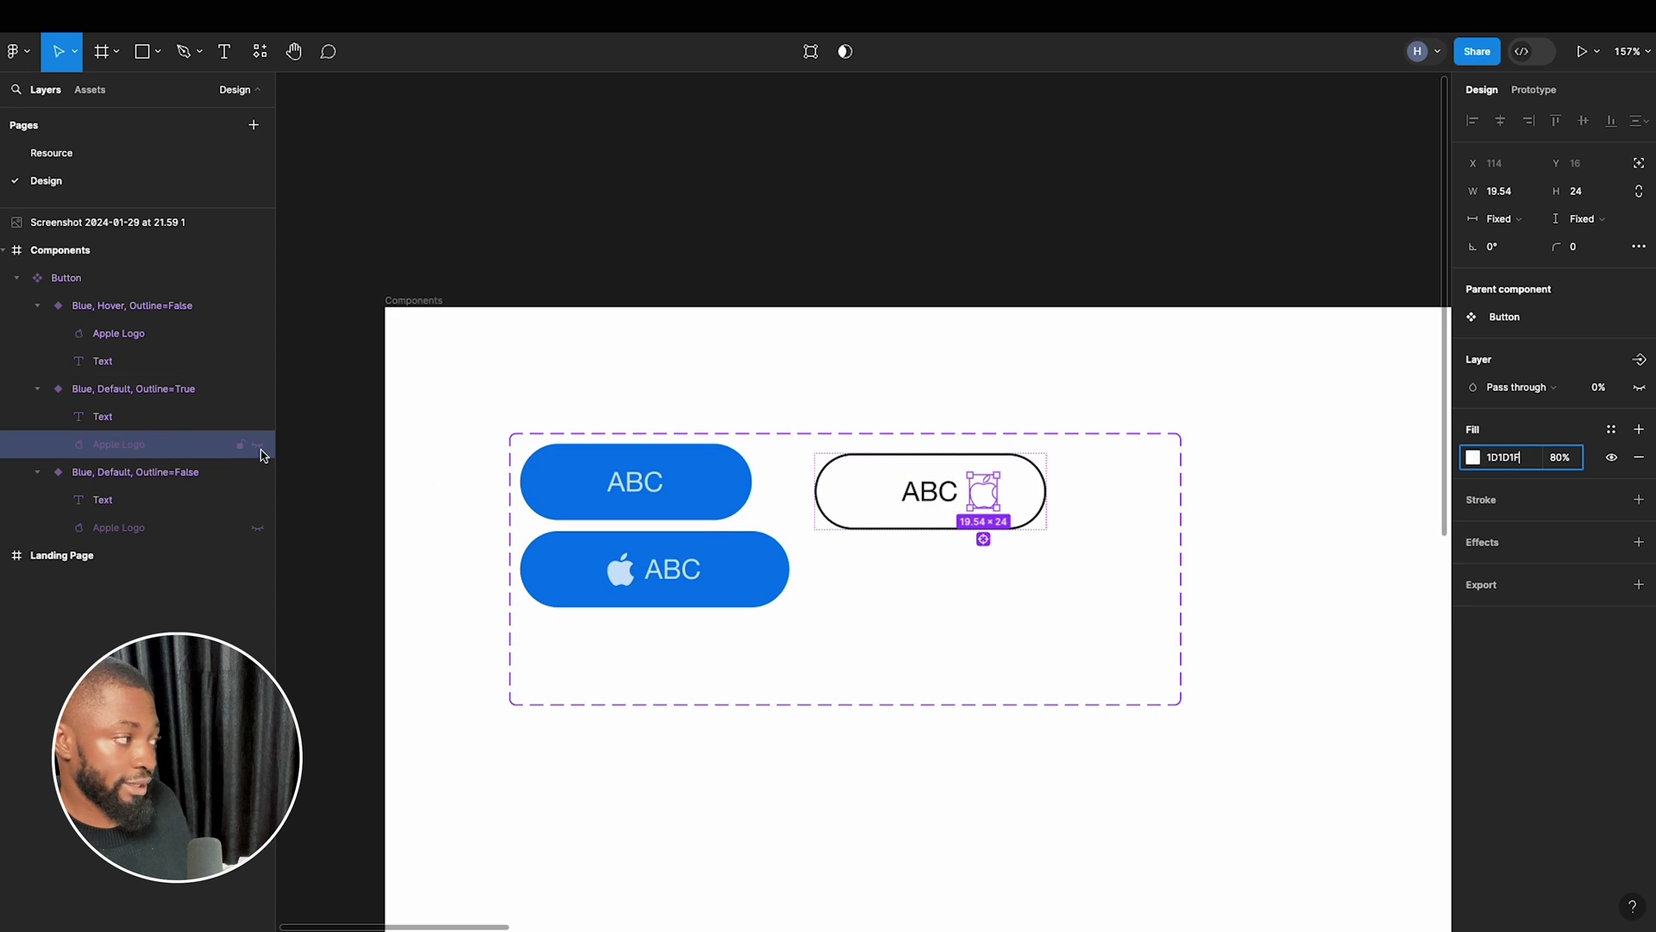
{"action": "key", "text": "Return"}
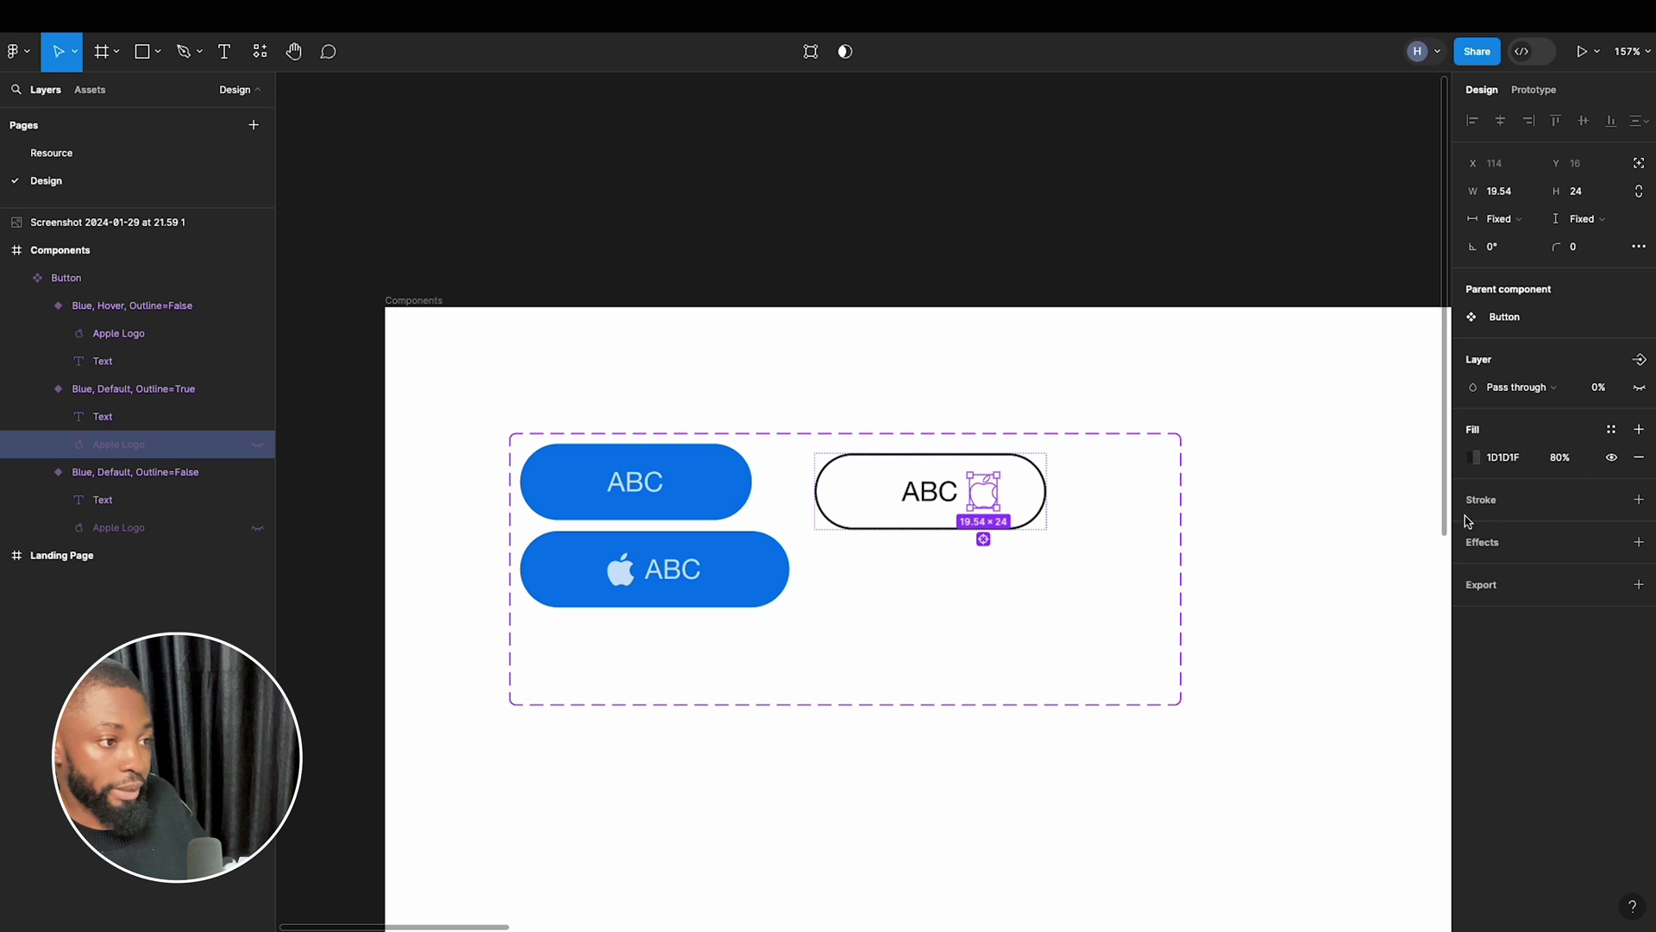
{"action": "type", "text": "100"}
{"action": "key", "text": "Return"}
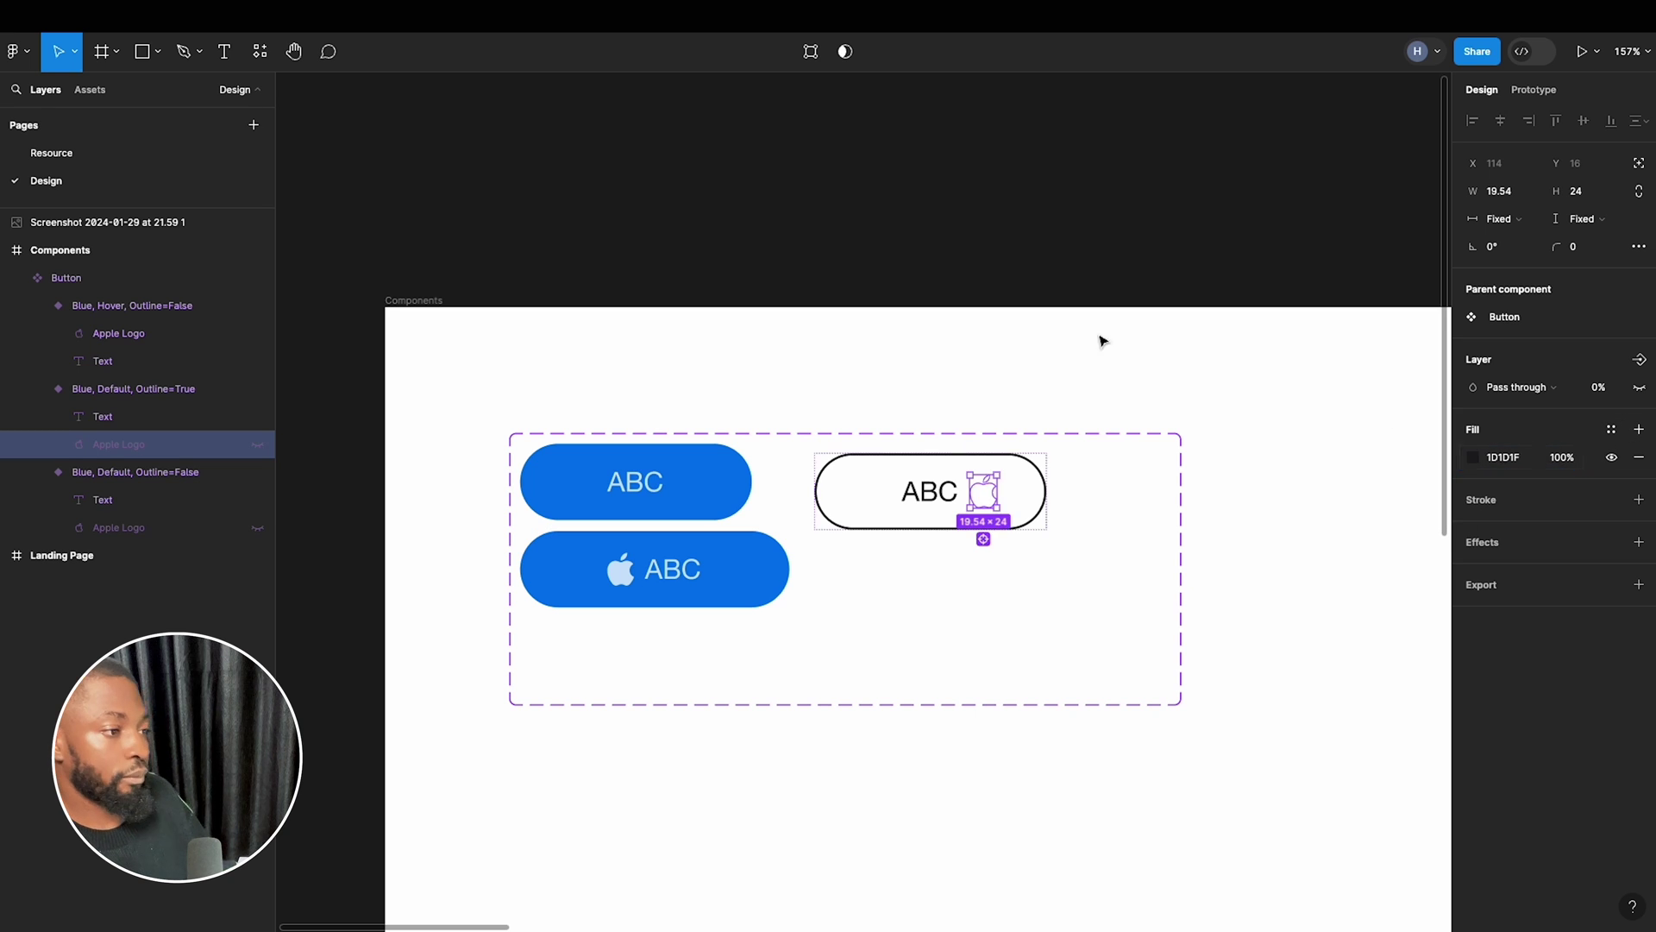
Add another outlined variant below the first and space the four buttons into two aligned rows inside the component set.
{"action": "left_click", "coordinate": [869, 491]}
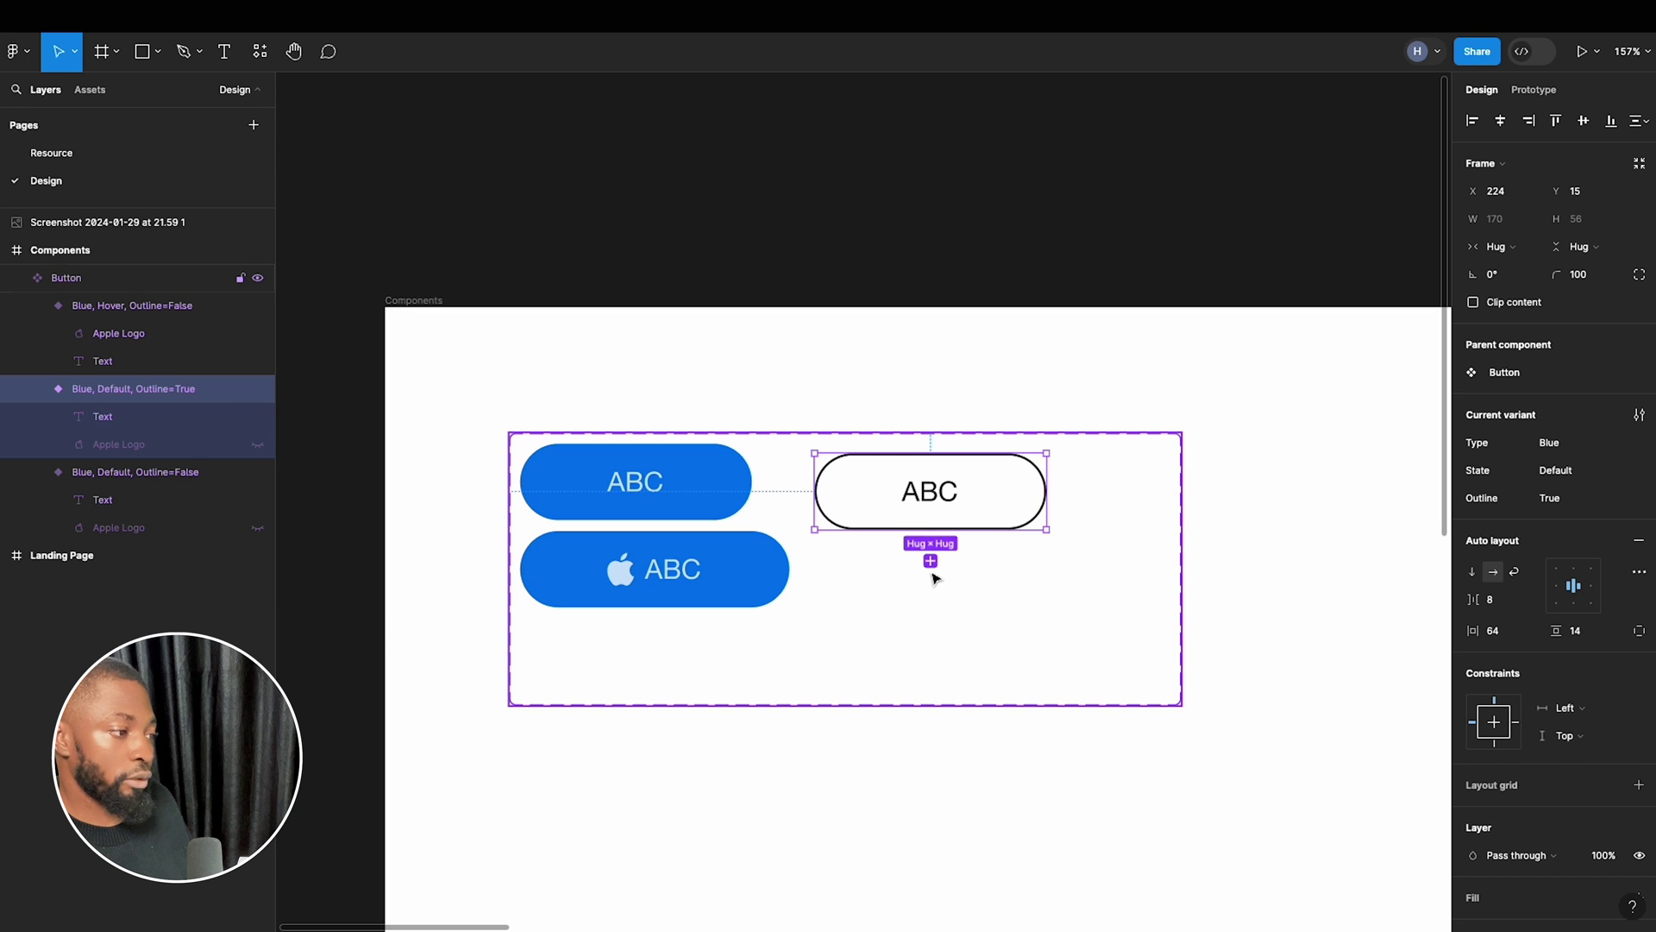
{"action": "mouse_move", "coordinate": [931, 561]}
{"action": "left_mouse_down"}
{"action": "mouse_move", "coordinate": [949, 594]}
{"action": "mouse_move", "coordinate": [932, 581]}
{"action": "left_mouse_up"}
{"action": "mouse_move", "coordinate": [765, 573]}
{"action": "left_mouse_down"}
{"action": "mouse_move", "coordinate": [766, 604]}
{"action": "mouse_move", "coordinate": [775, 593]}
{"action": "left_mouse_up"}
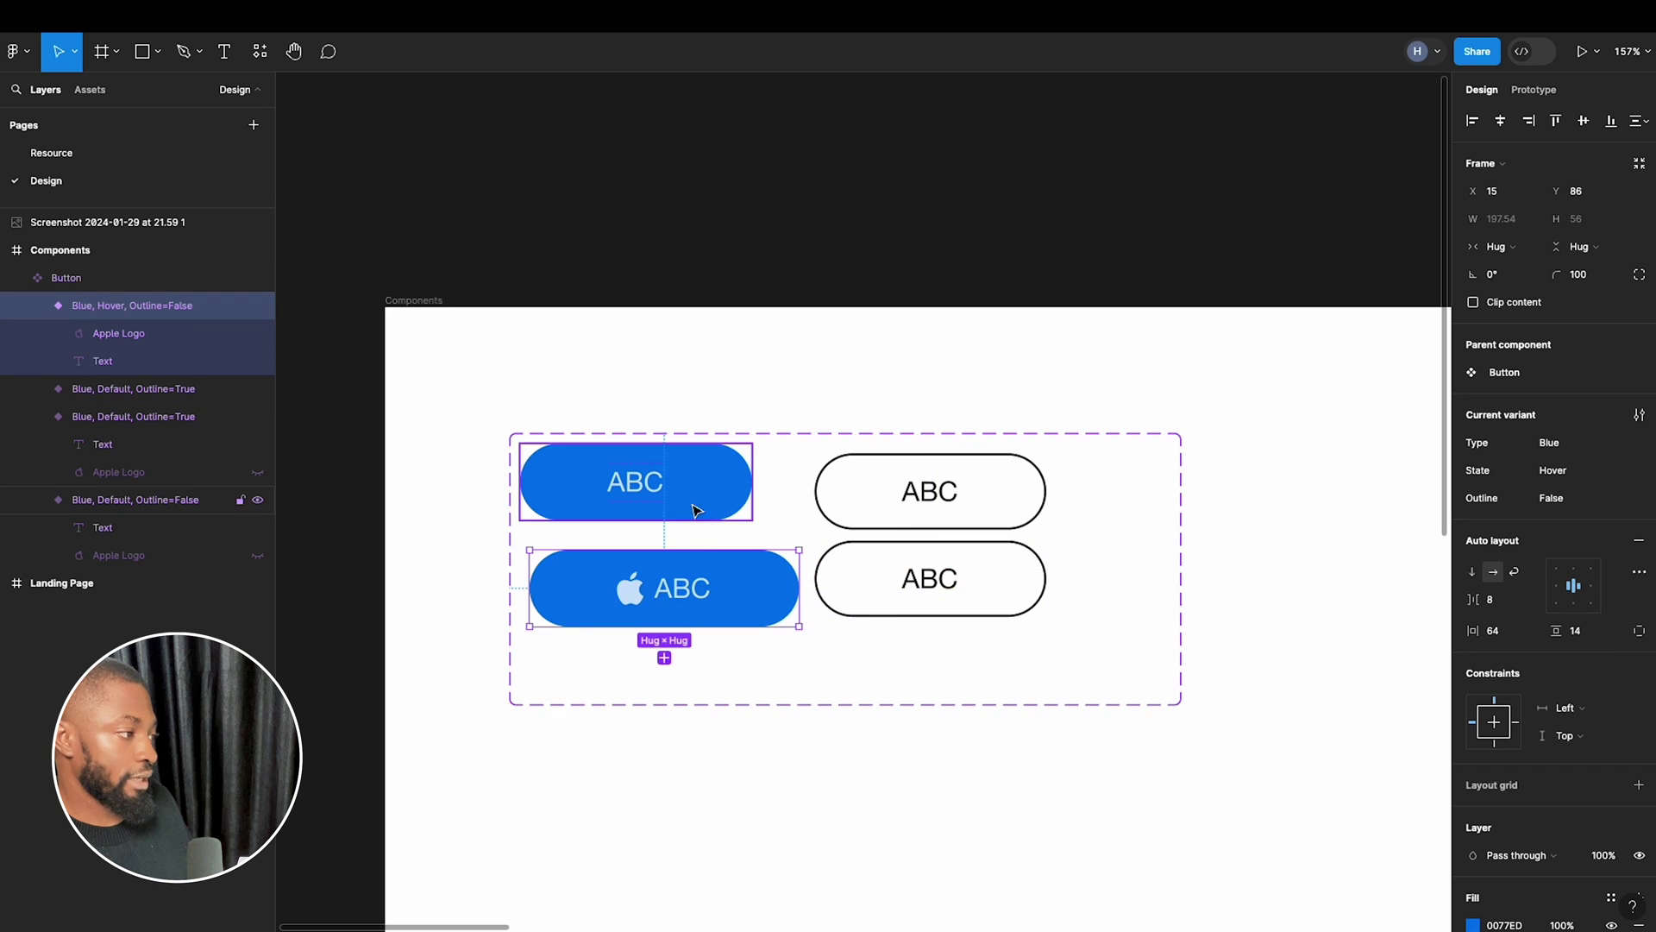
{"action": "left_click", "coordinate": [697, 515]}
{"action": "left_click", "coordinate": [966, 509]}
{"action": "left_click_drag", "start_coordinate": [968, 510], "coordinate": [970, 575]}
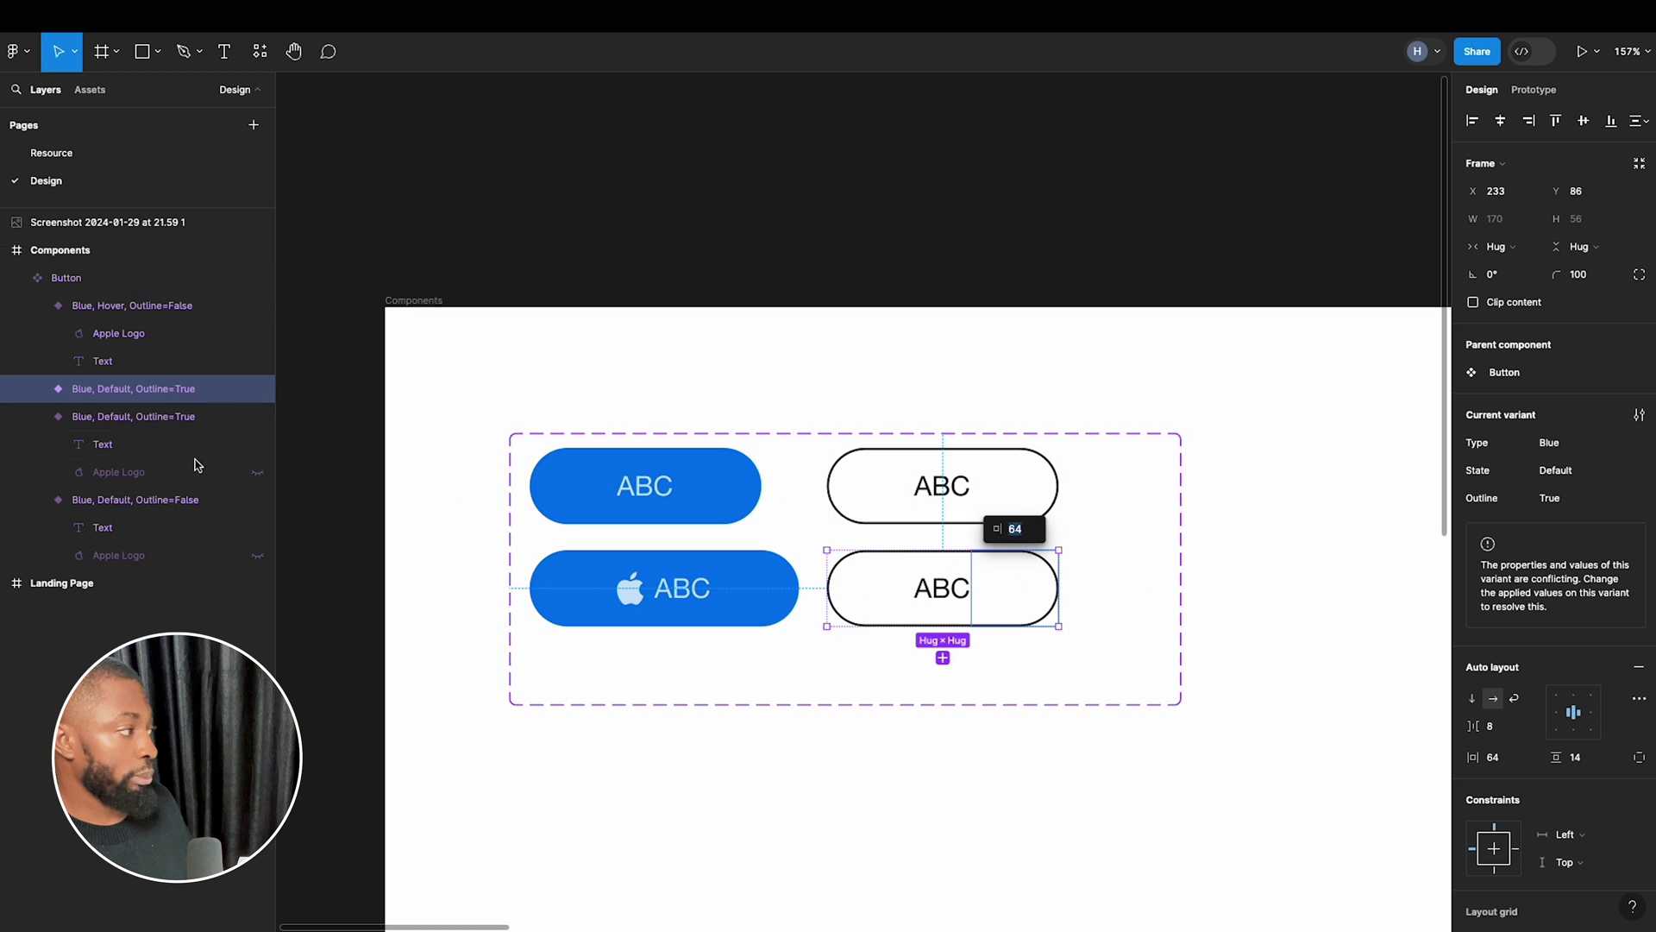
Show the Apple logo in the lower outlined variant, set its layer opacity to 100%, and move it in front of the text.
{"action": "left_click", "coordinate": [37, 388]}
{"action": "left_click", "coordinate": [191, 445]}
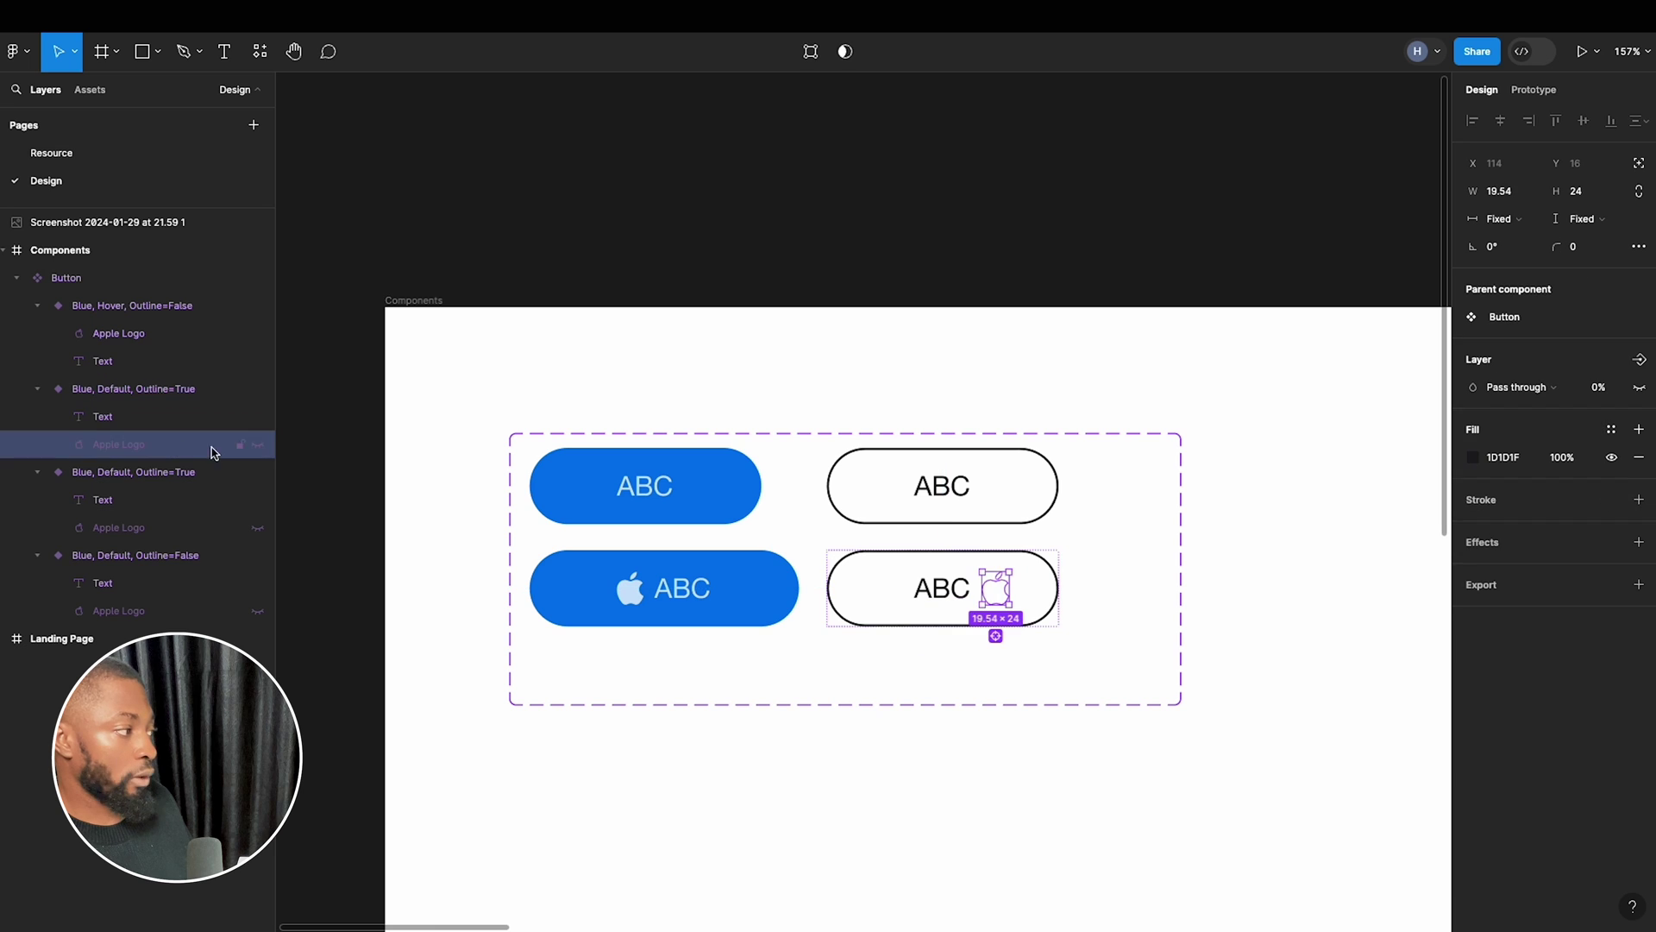
{"action": "left_click", "coordinate": [257, 445]}
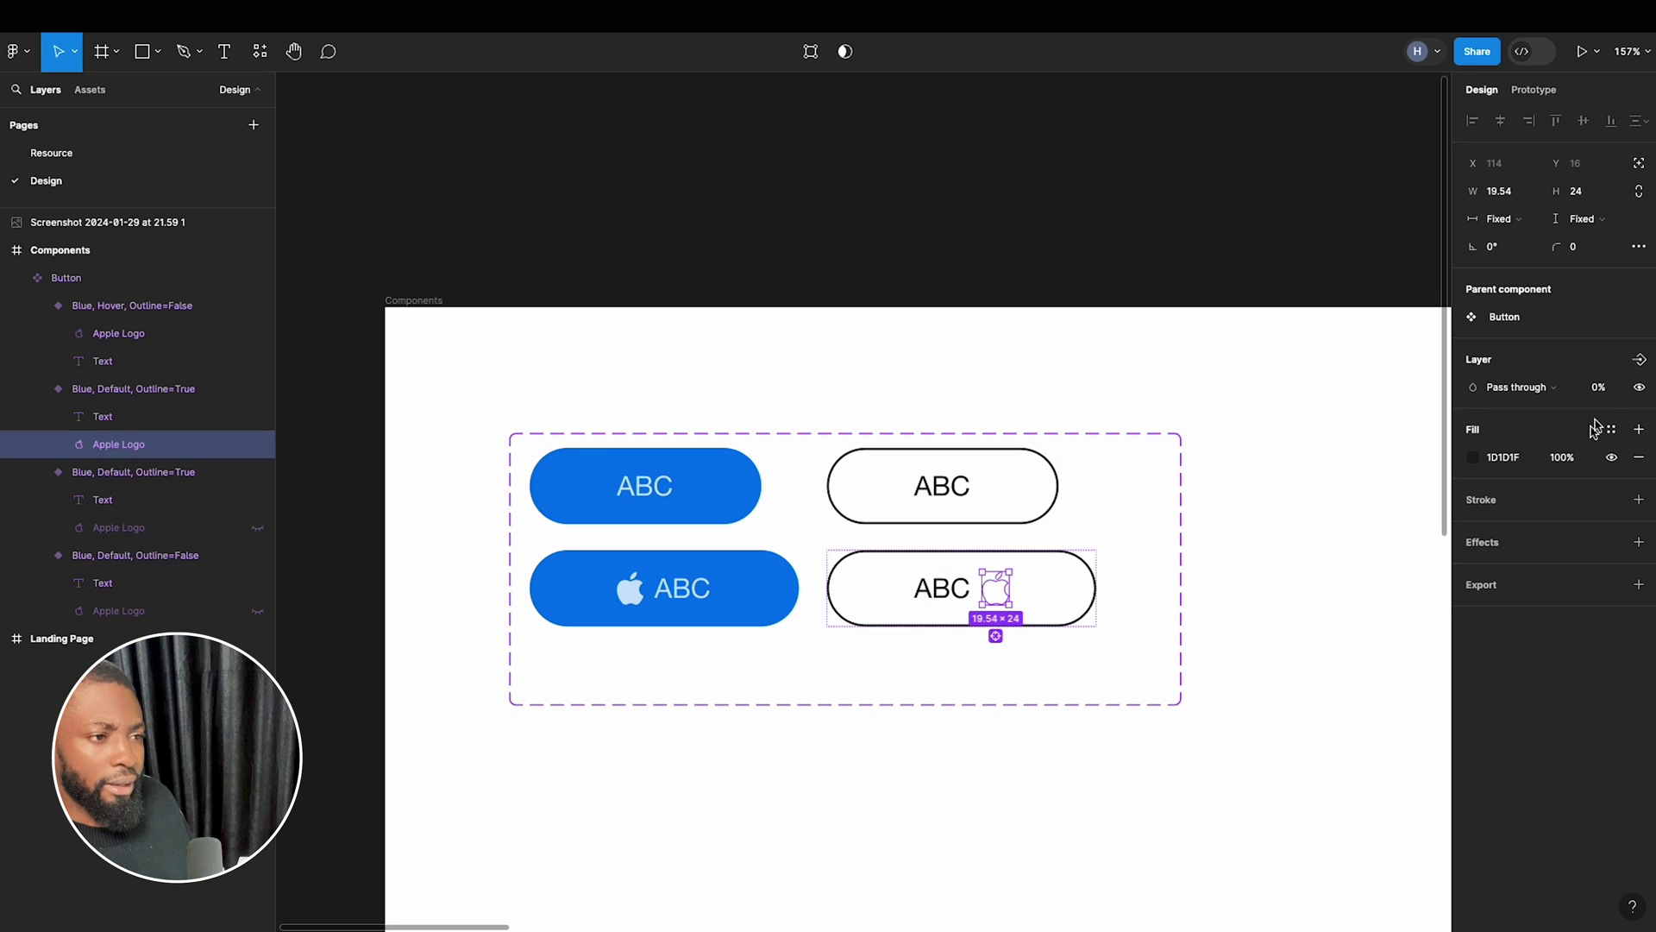
{"action": "left_click", "coordinate": [1596, 390]}
{"action": "type", "text": "100"}
{"action": "key", "text": "Return"}
{"action": "key", "text": "Left"}
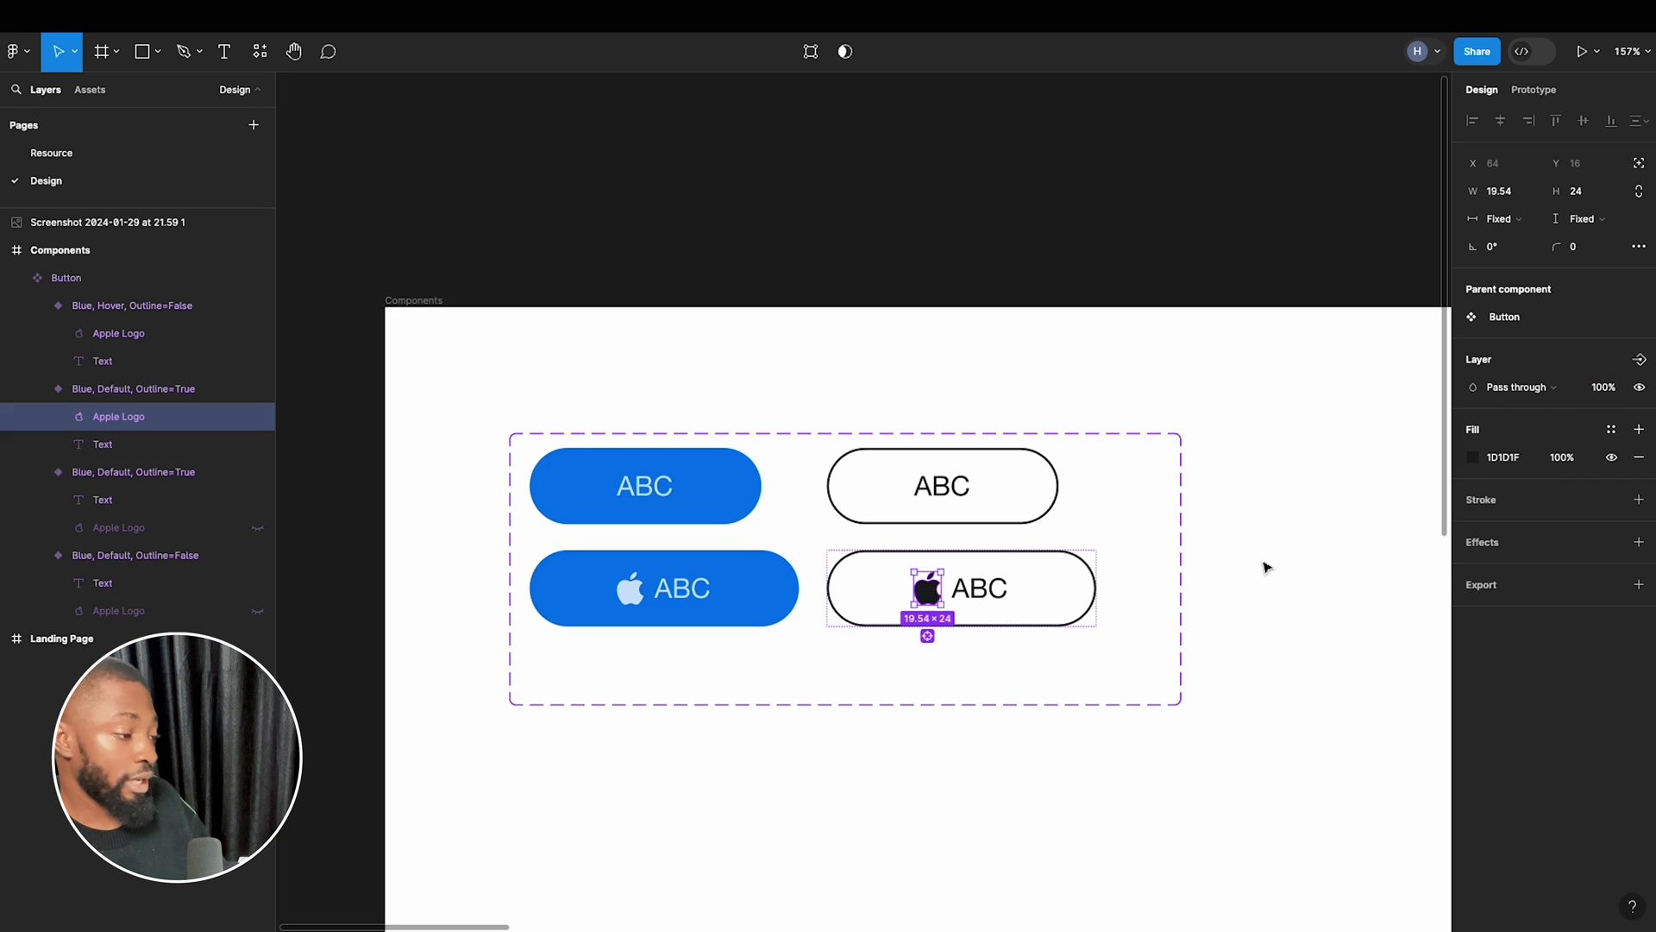
Set the State property of the lower outlined variant with the Apple logo to Hover.
{"action": "left_click", "coordinate": [1040, 592]}
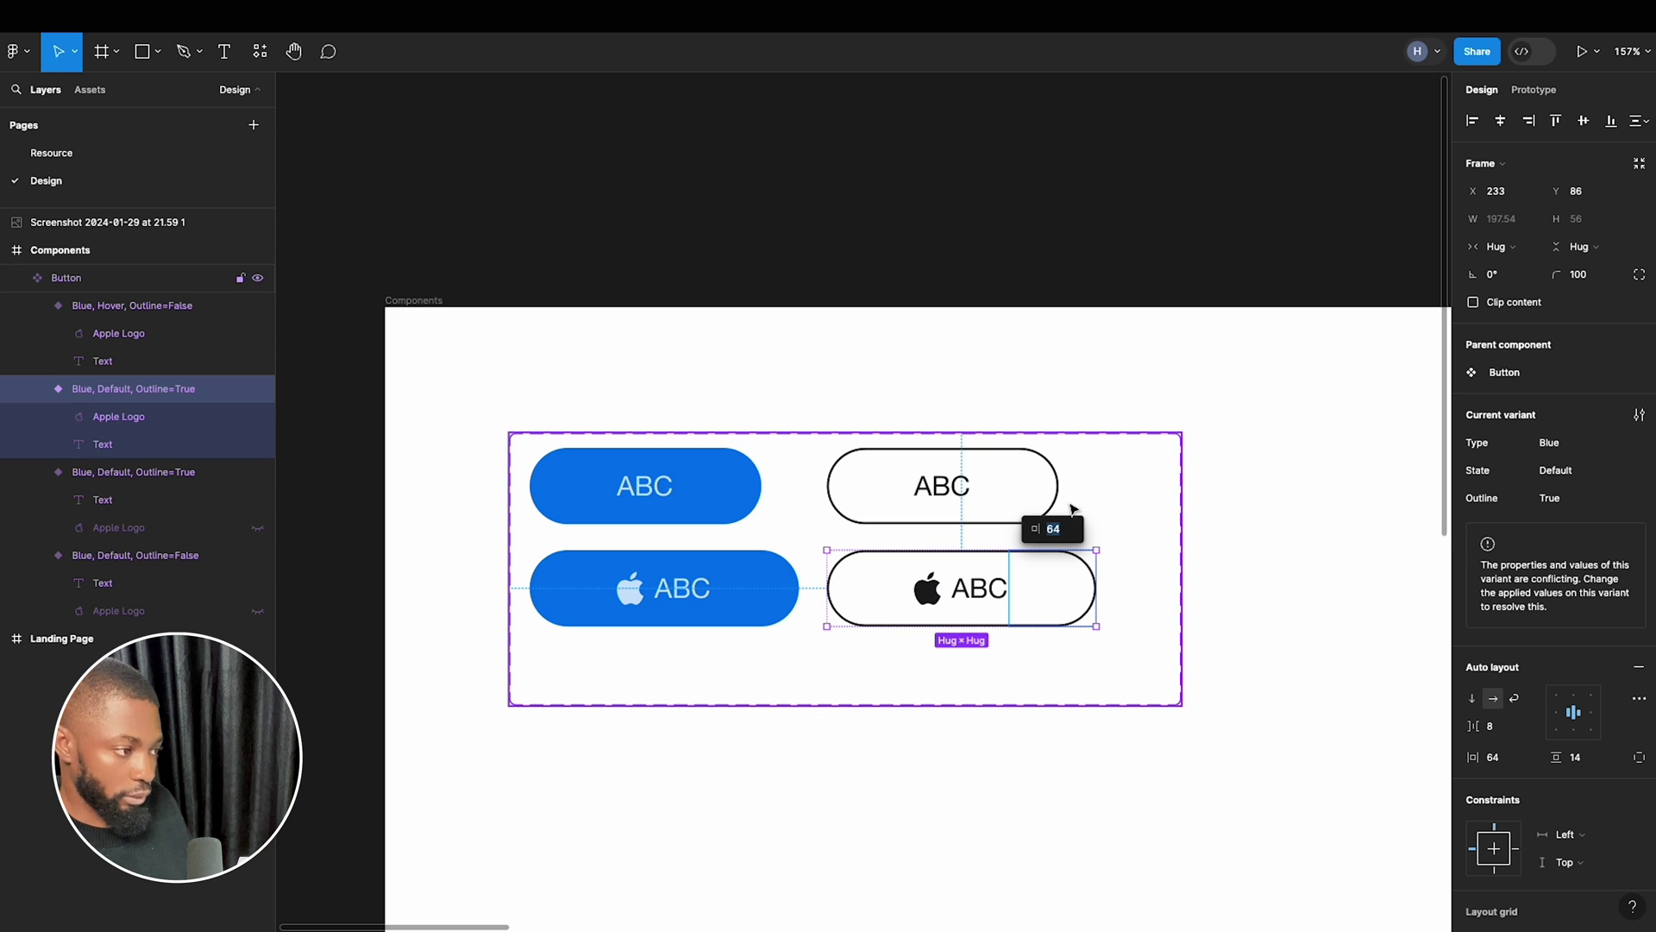
{"action": "left_click", "coordinate": [1003, 497]}
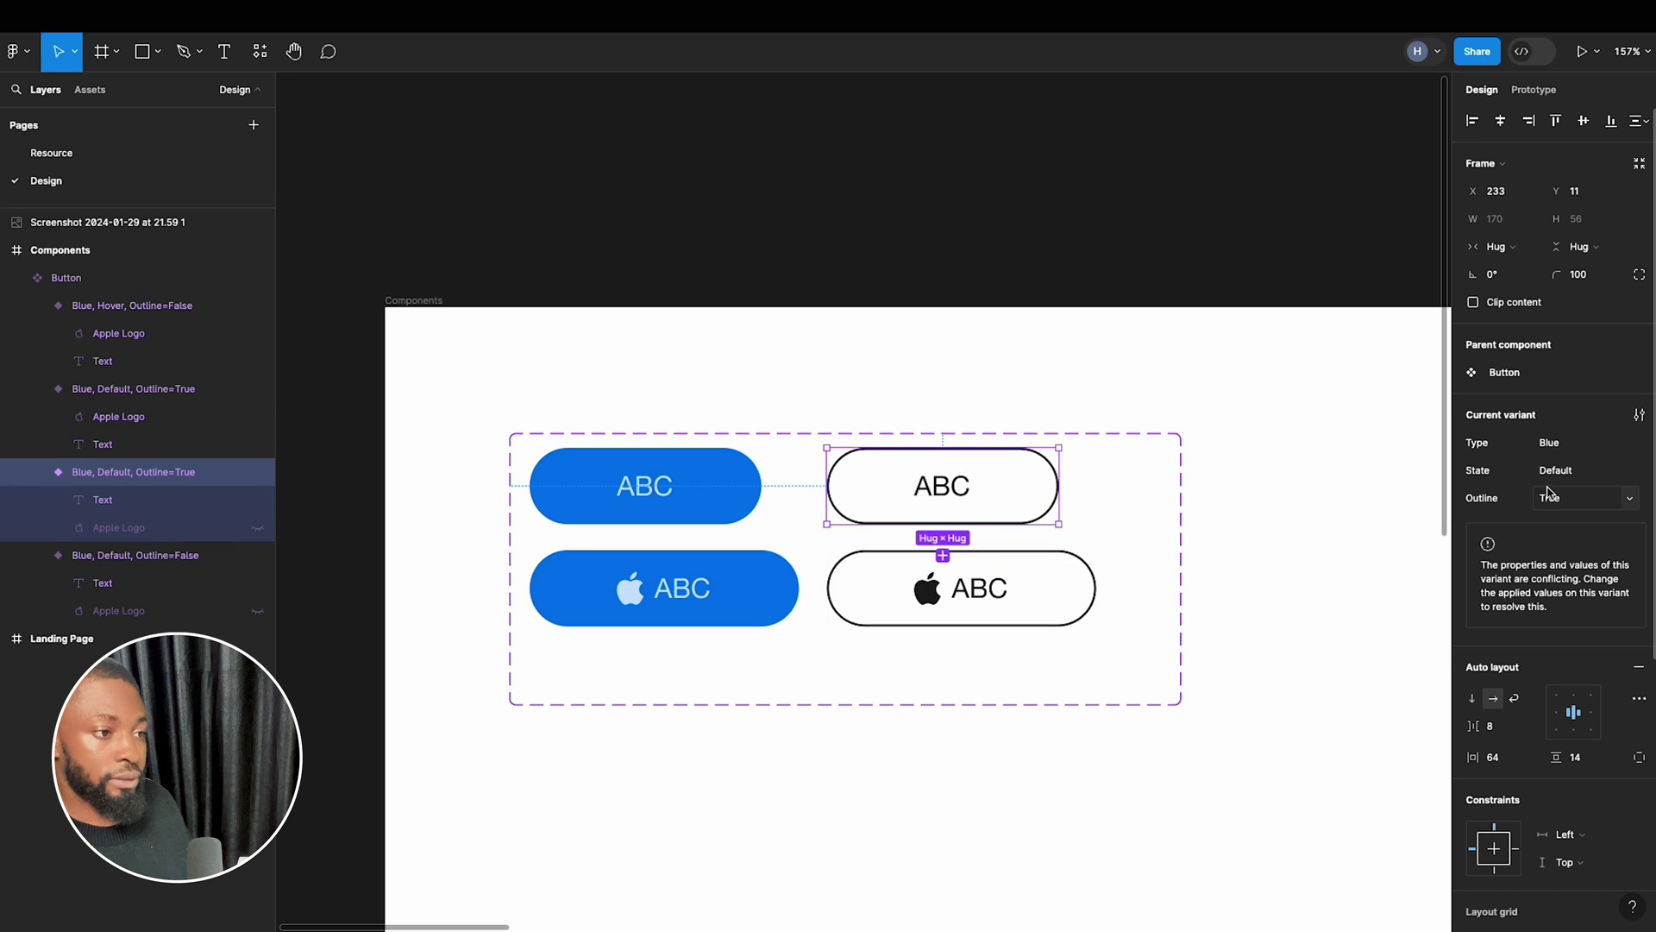
{"action": "left_click", "coordinate": [1039, 585]}
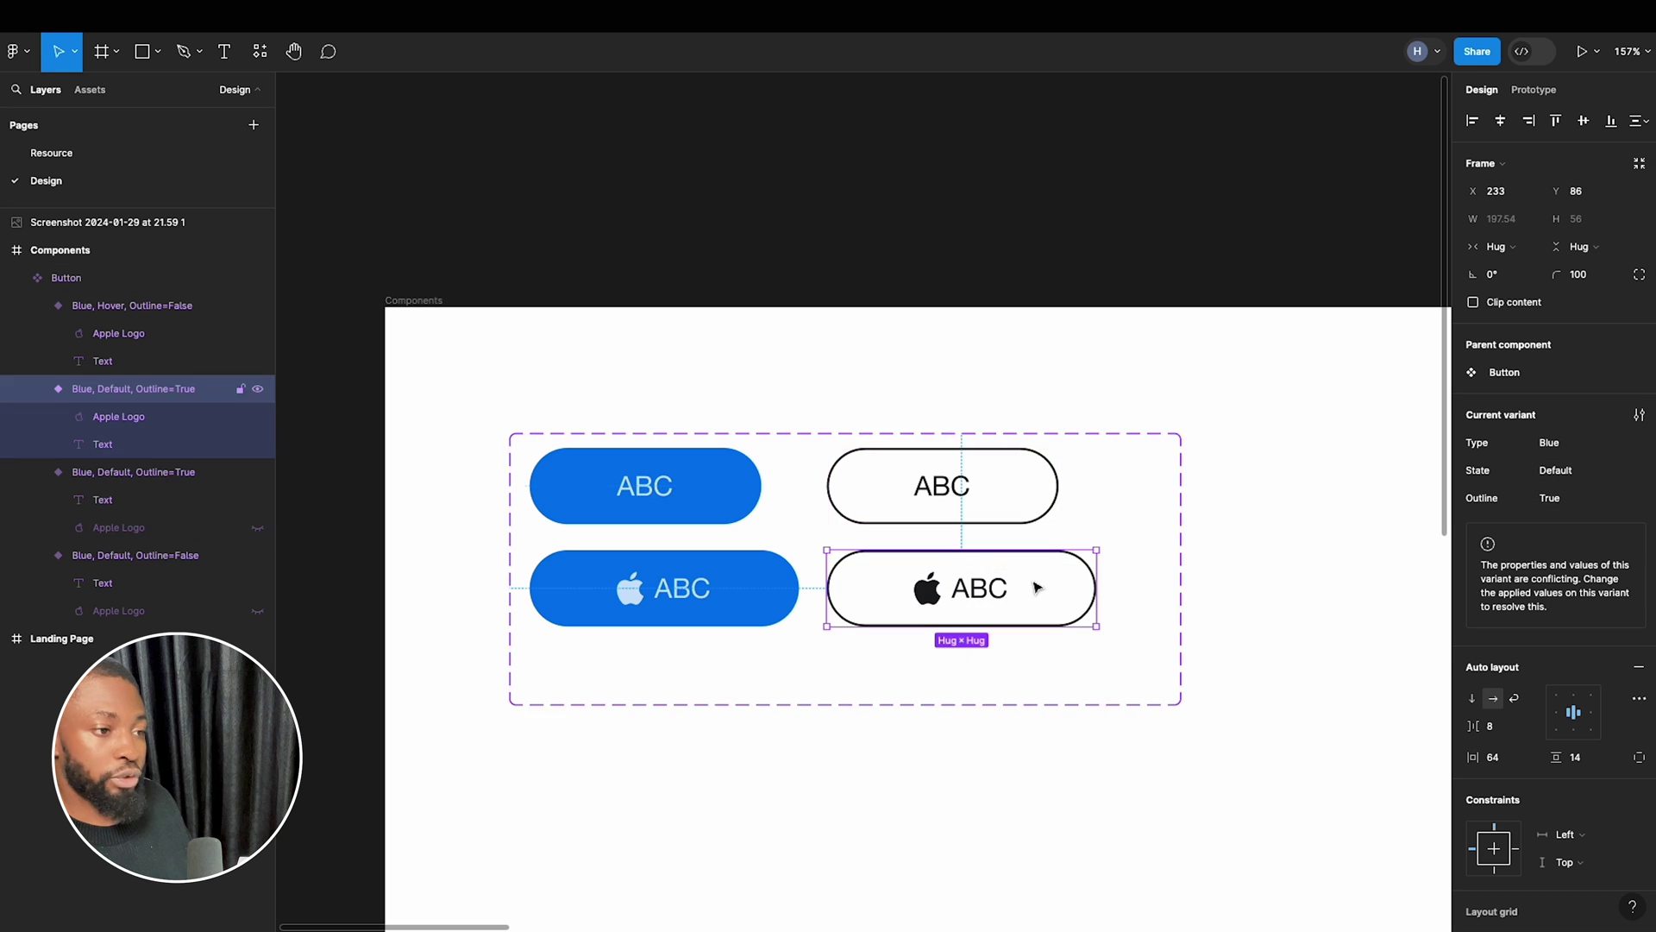
{"action": "left_click", "coordinate": [1625, 476]}
{"action": "left_click", "coordinate": [1567, 494]}
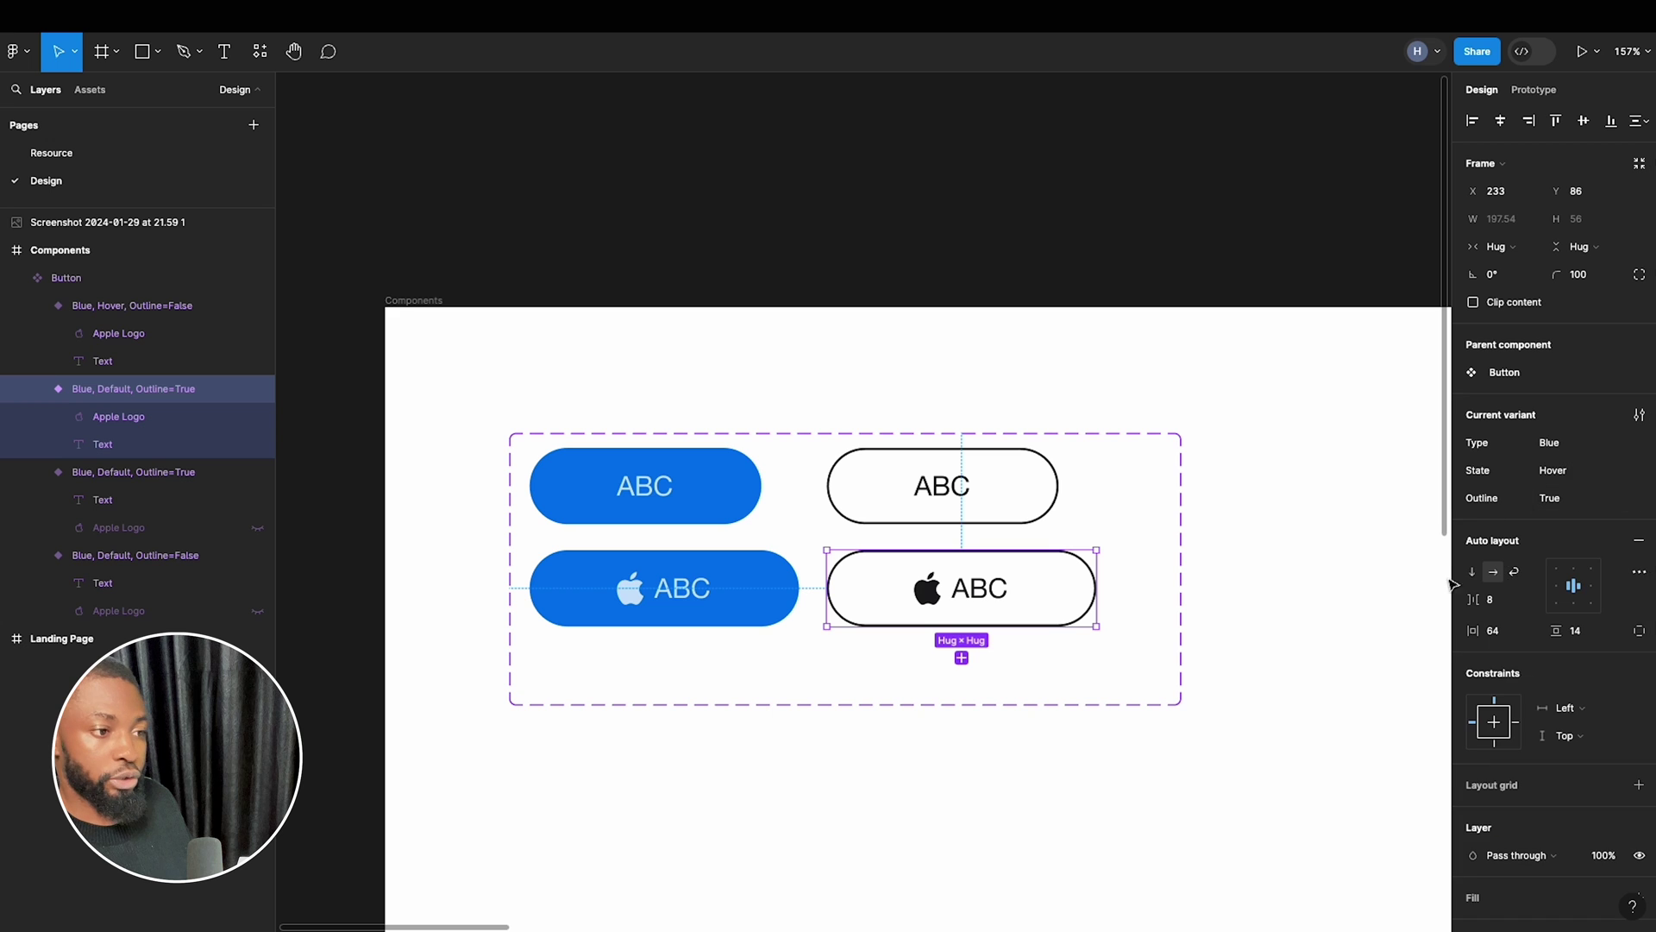
{"action": "left_click", "coordinate": [1113, 580]}
Add a prototype flow starting point to the Components frame and name it Test.
{"action": "scroll", "coordinate": [752, 398], "scroll_direction": "down", "scroll_amount": 5}
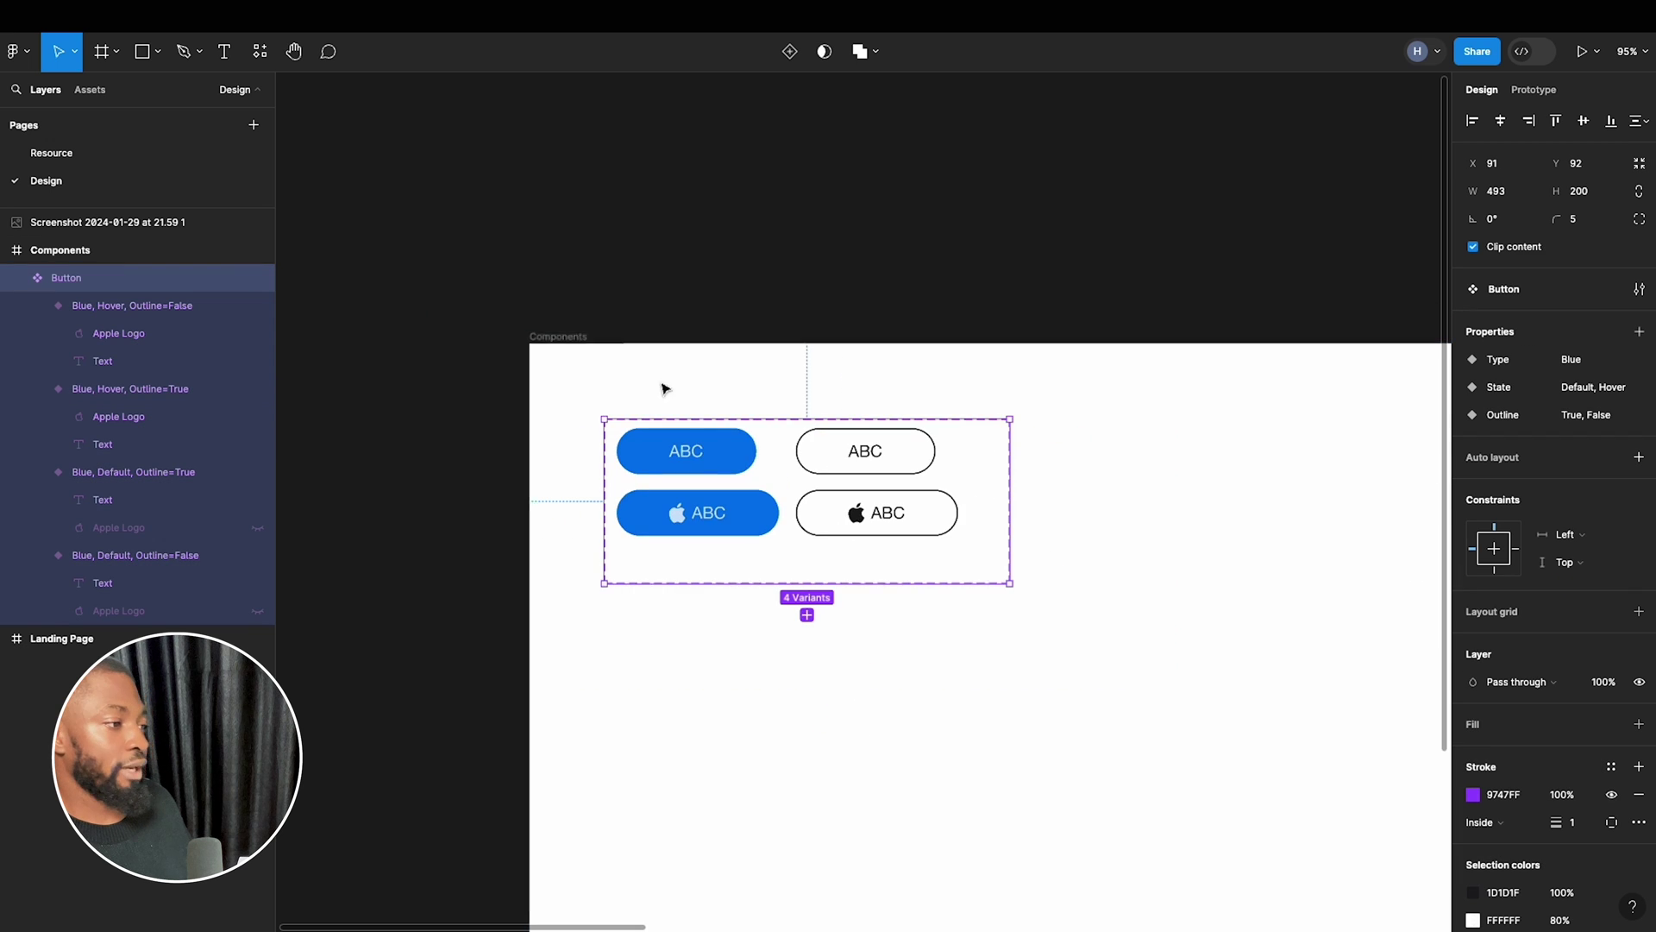
{"action": "scroll", "coordinate": [664, 491], "scroll_direction": "down", "scroll_amount": 5}
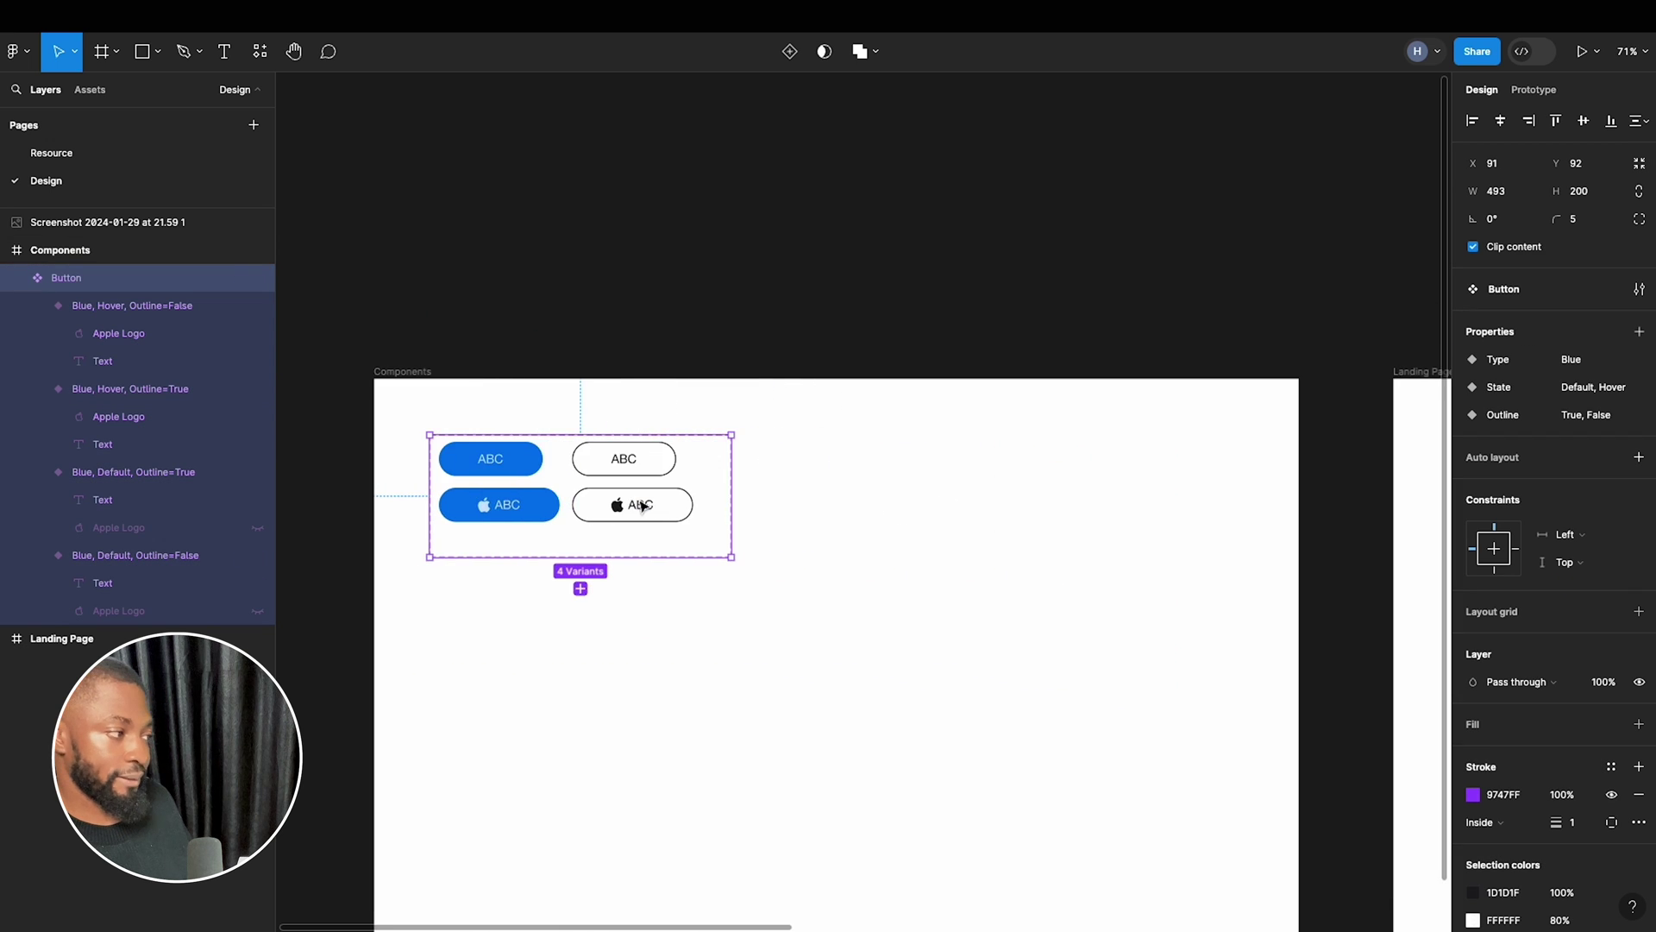
{"action": "scroll", "coordinate": [552, 500], "scroll_direction": "up", "scroll_amount": 2}
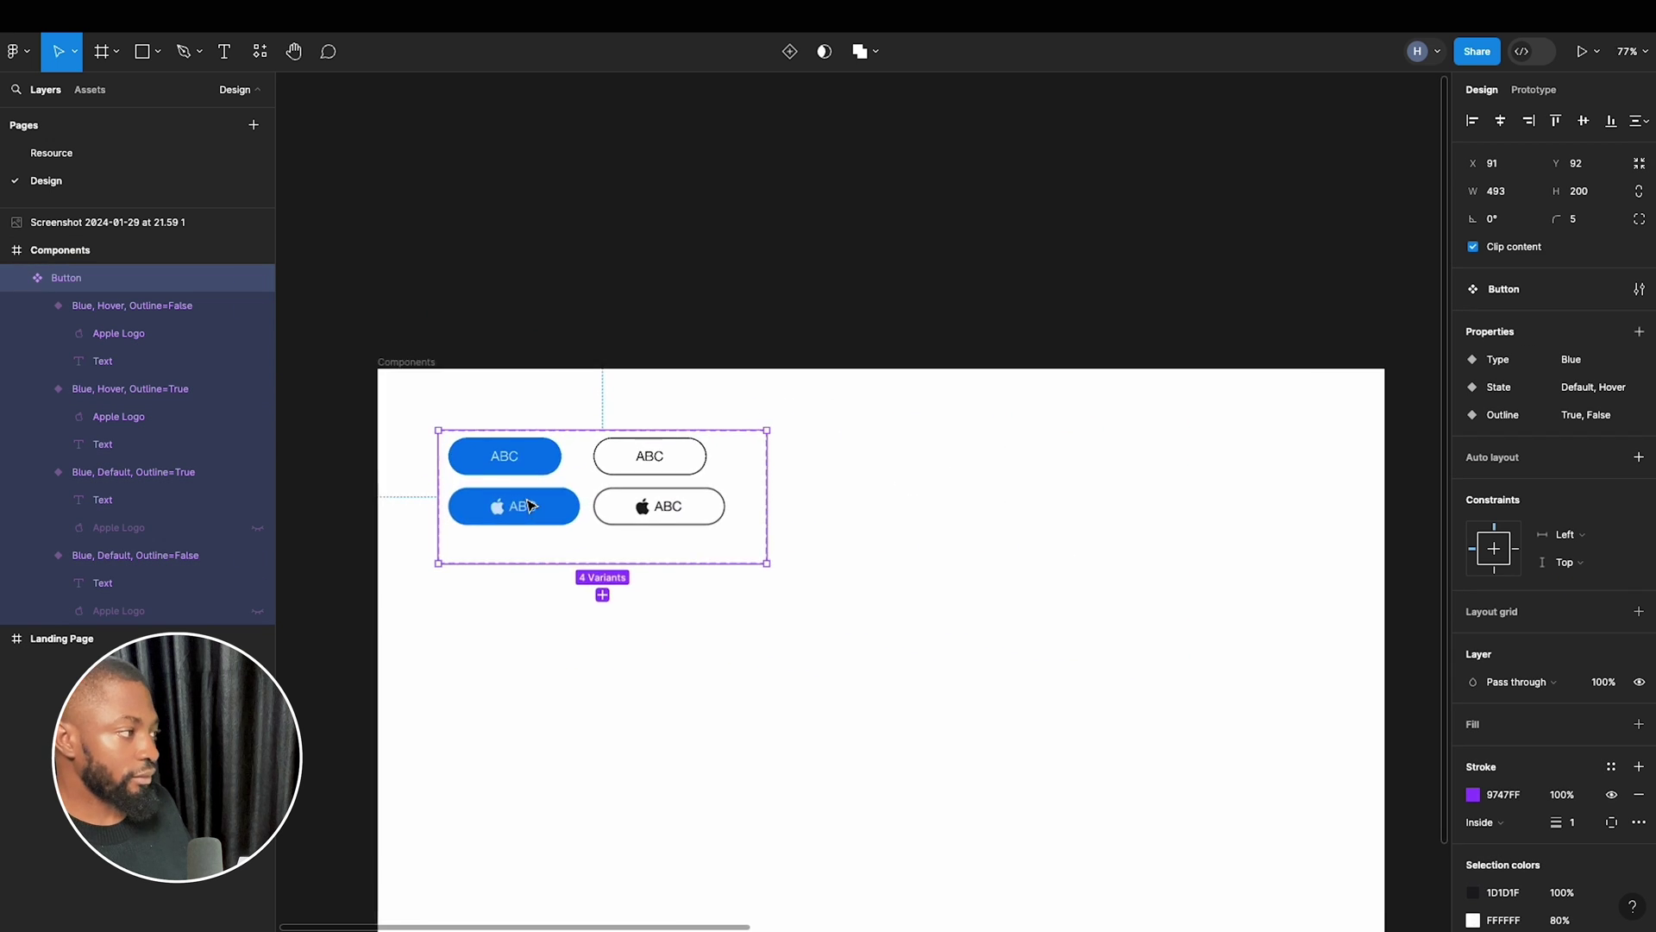
{"action": "left_click", "coordinate": [1512, 93]}
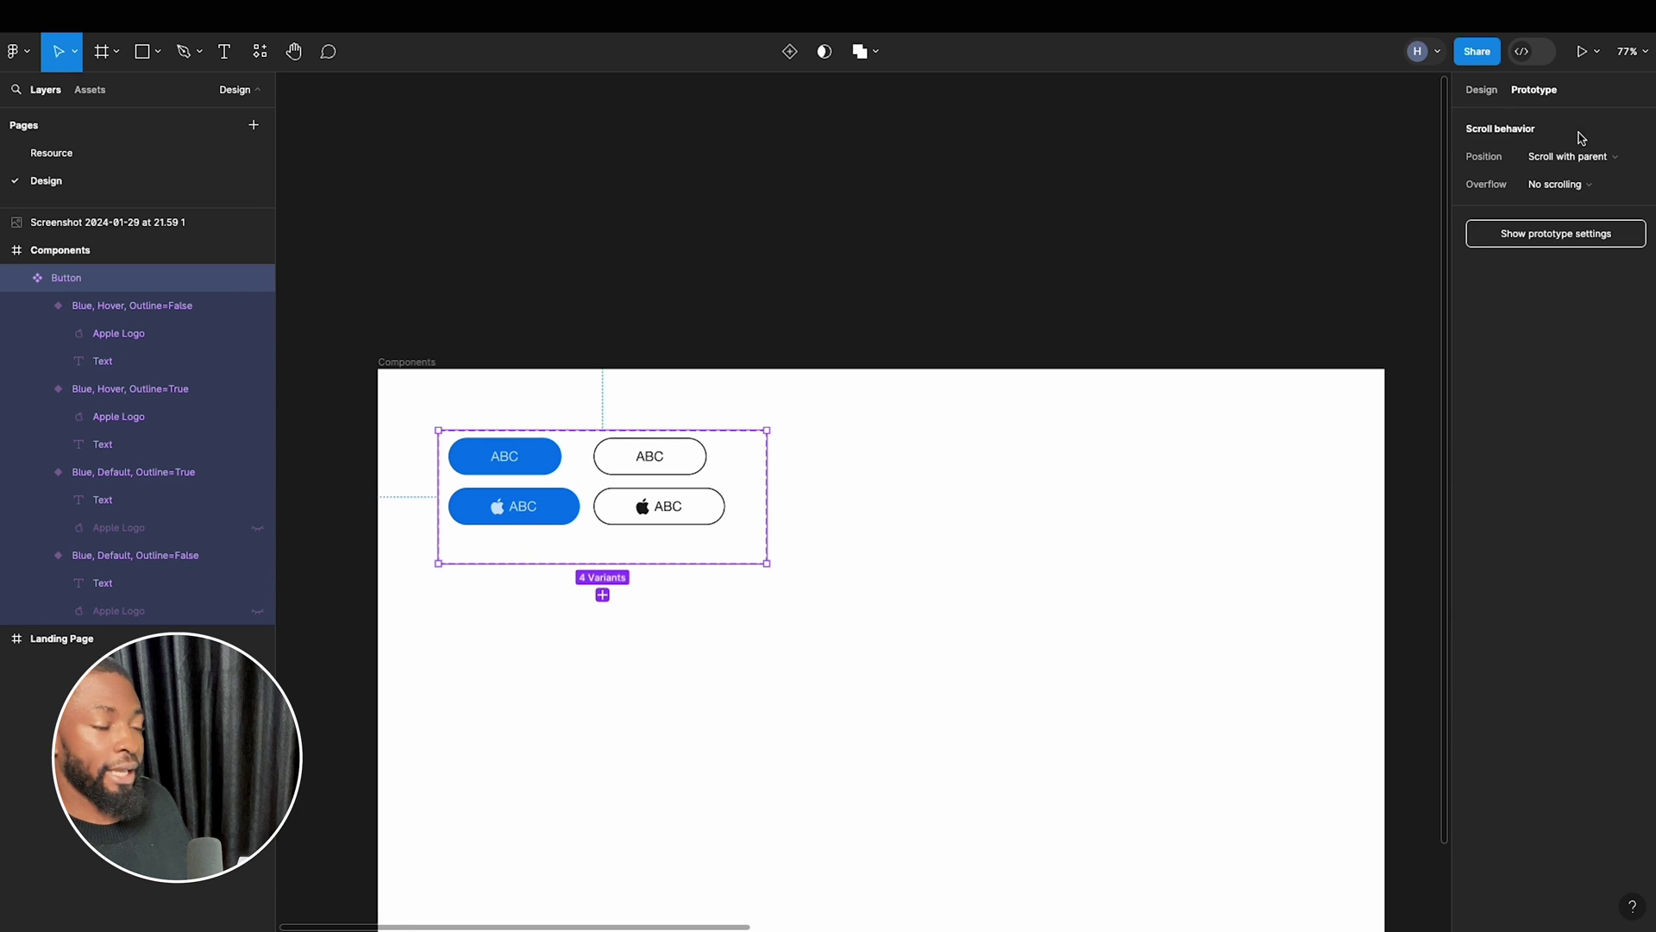
{"action": "left_click", "coordinate": [432, 361]}
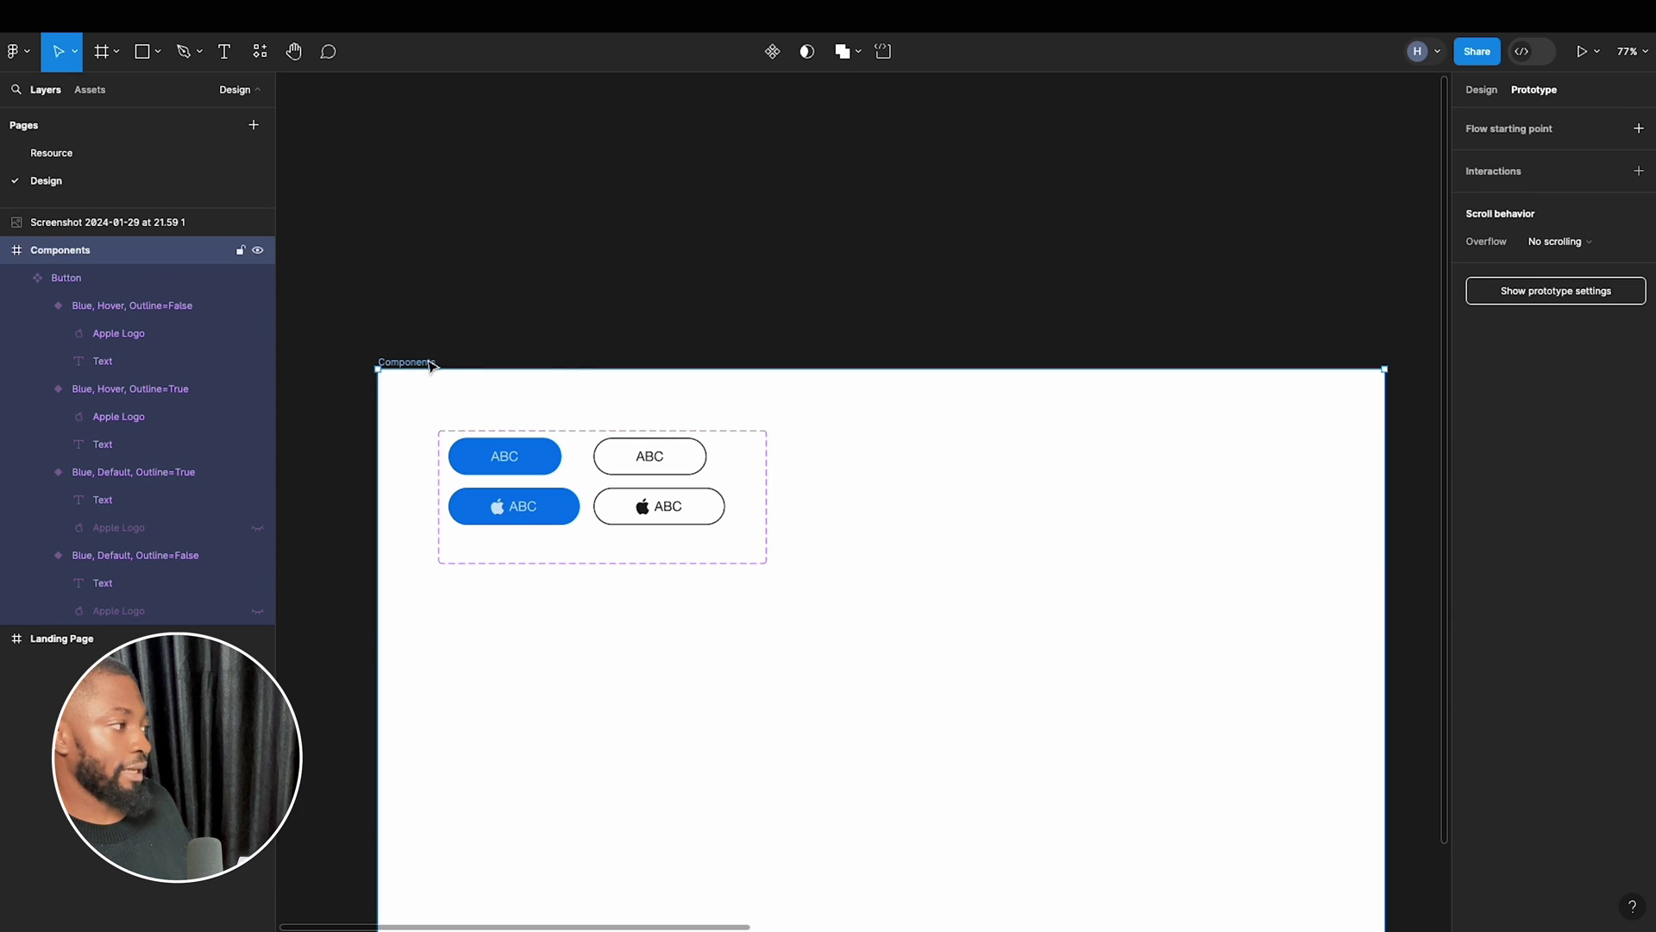
{"action": "left_click", "coordinate": [1637, 129]}
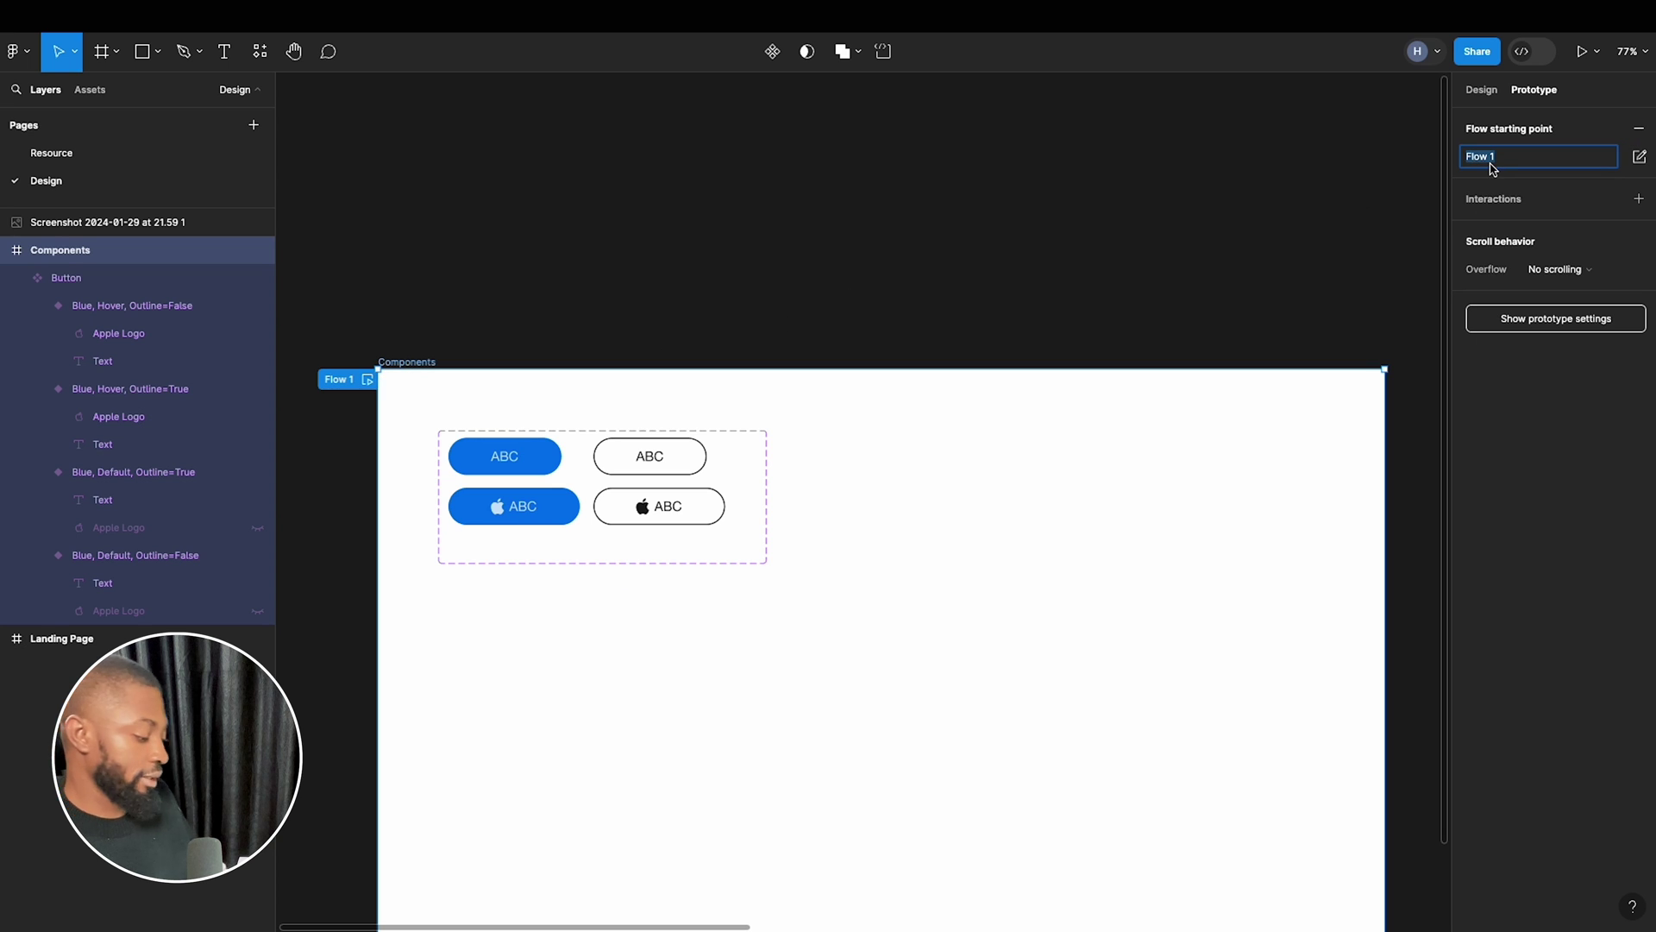
{"action": "type", "text": "T"}
{"action": "key", "text": "Return"}
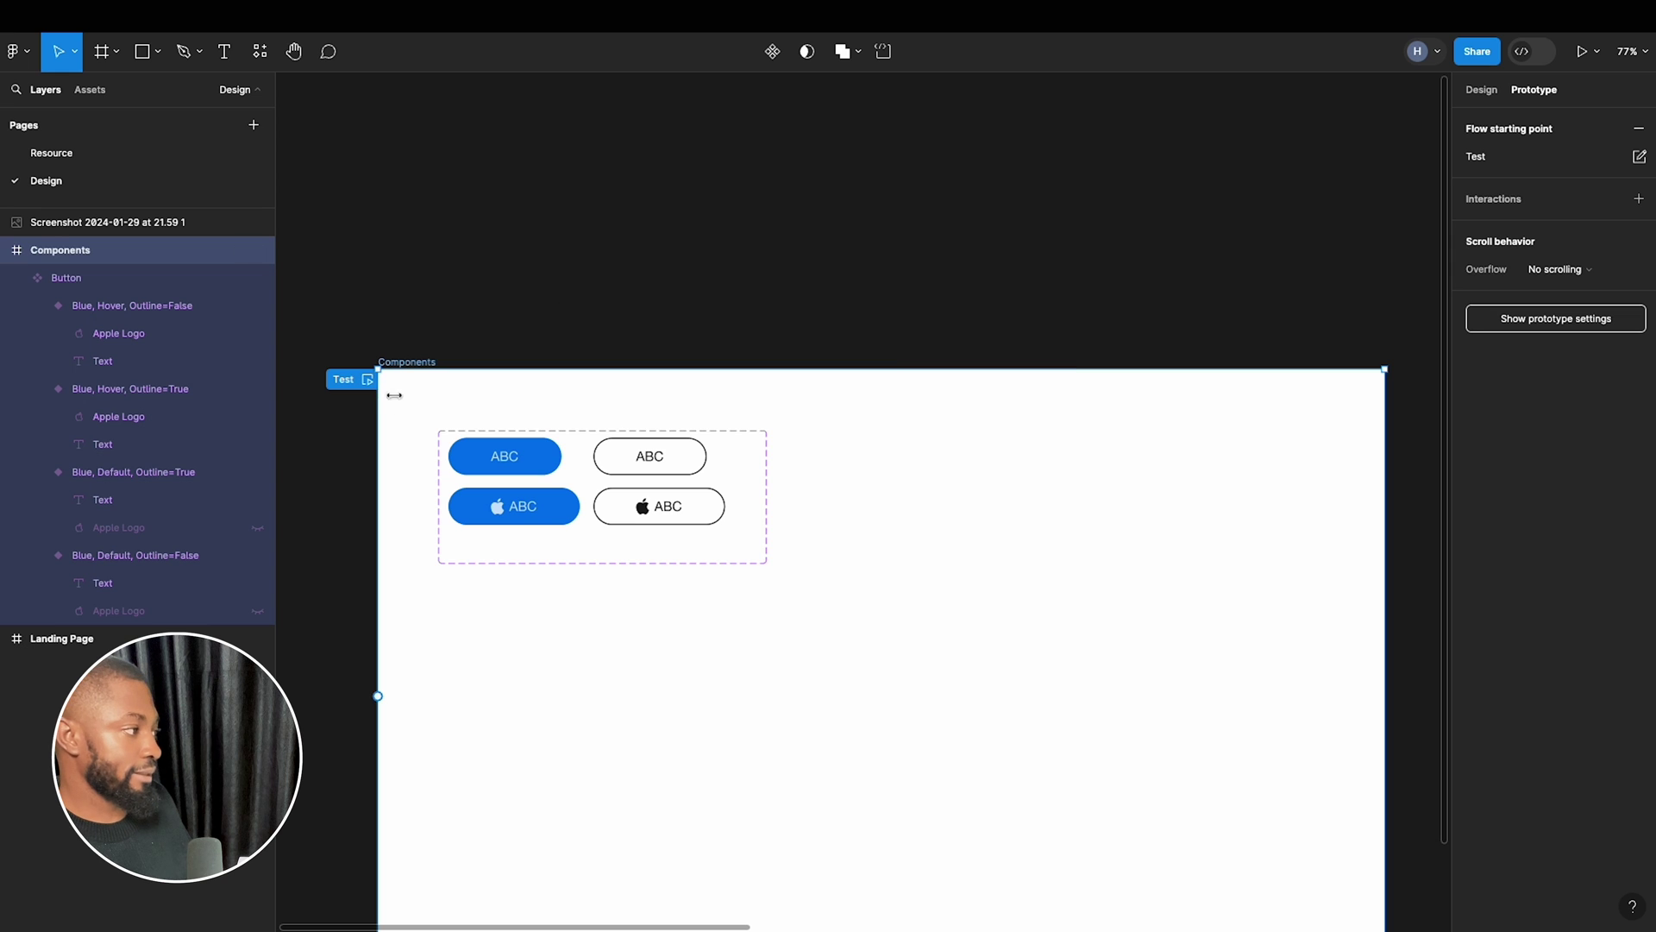
Place an instance of the local Button component on the Components frame, beside the component set.
{"action": "left_click", "coordinate": [490, 354]}
{"action": "left_click", "coordinate": [90, 91]}
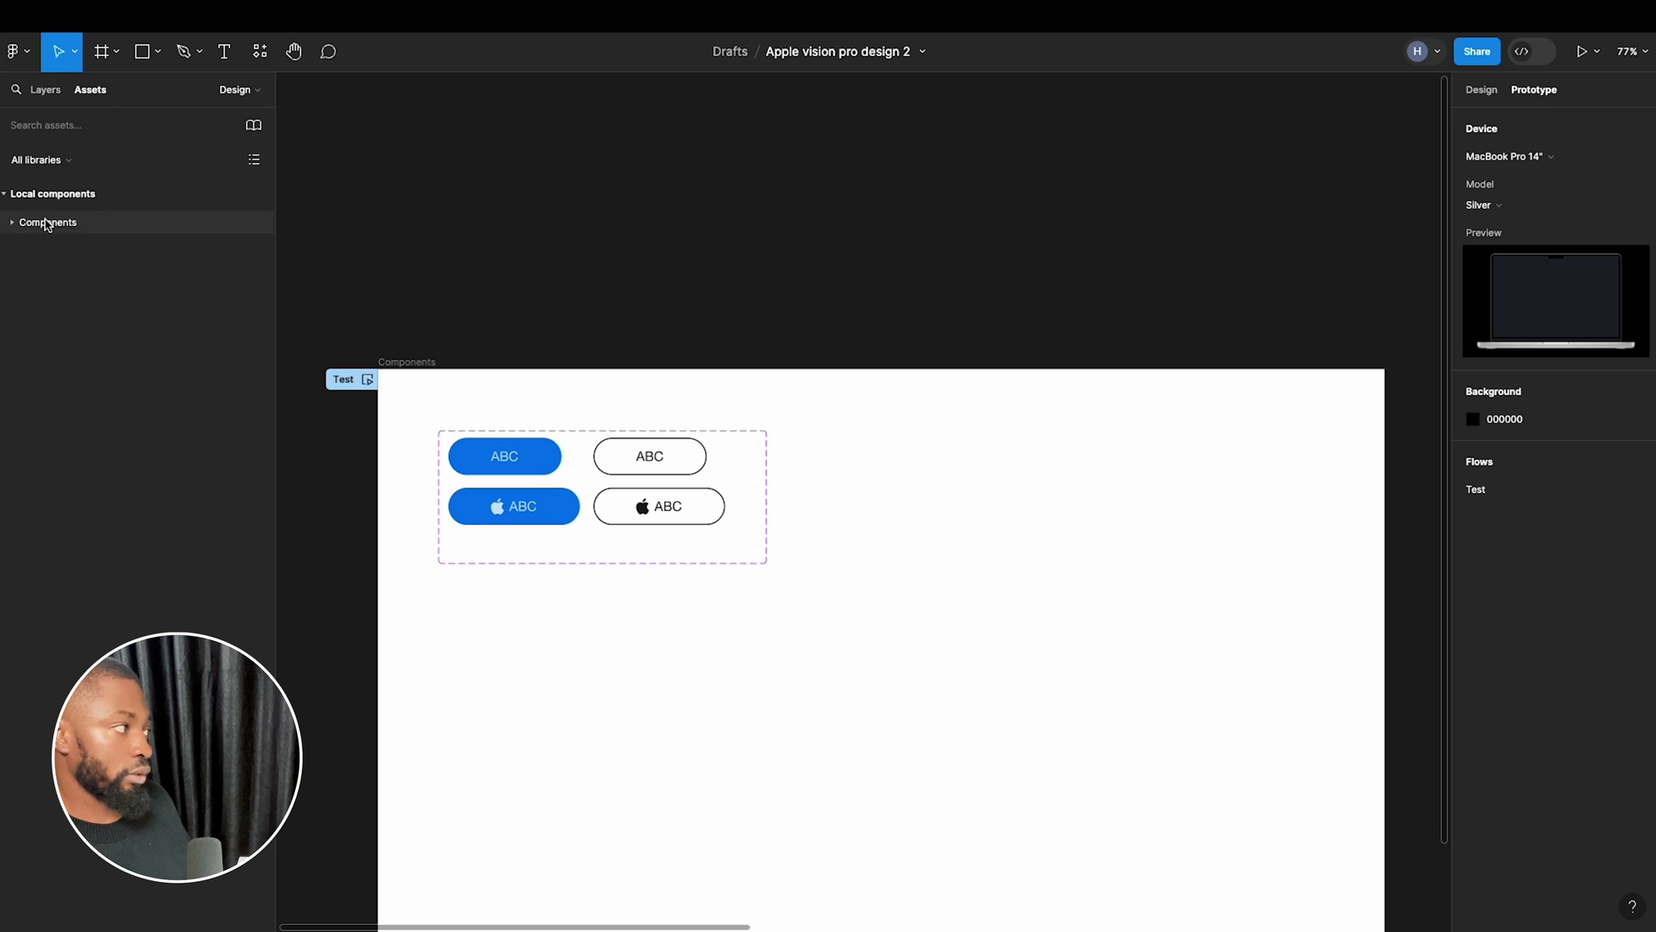
{"action": "left_click", "coordinate": [14, 225]}
{"action": "left_click_drag", "start_coordinate": [63, 258], "coordinate": [870, 541]}
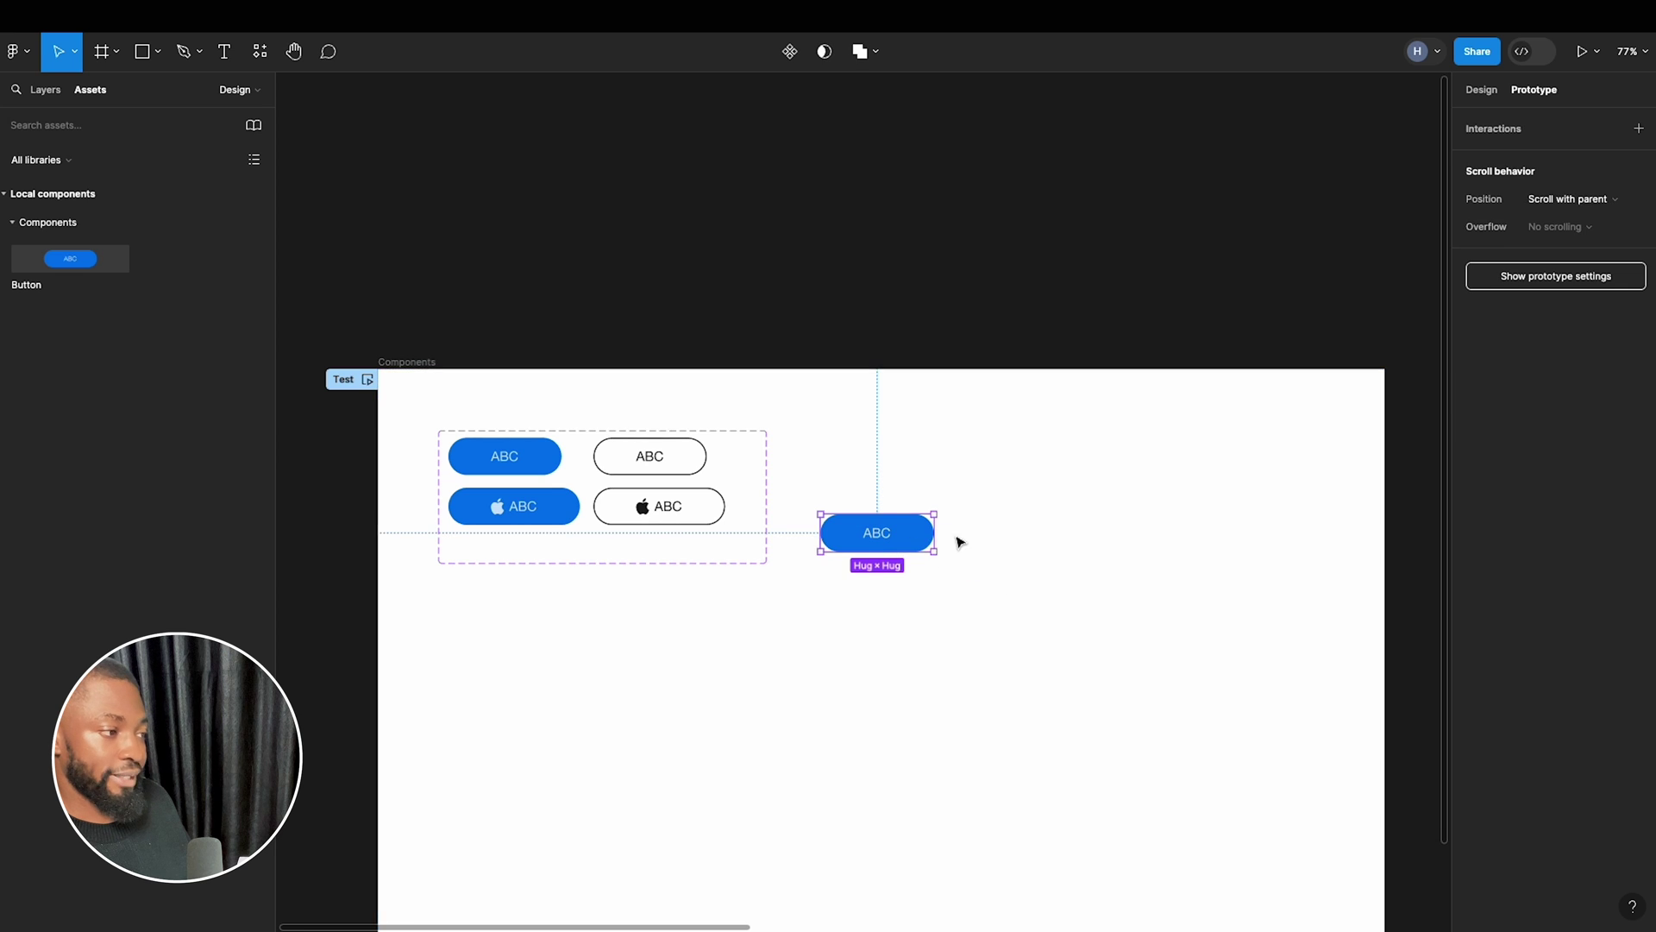
Preview the Test flow to check how the button instance behaves, and close the preview.
{"action": "left_click", "coordinate": [367, 378]}
{"action": "left_click_drag", "start_coordinate": [606, 112], "coordinate": [562, 127]}
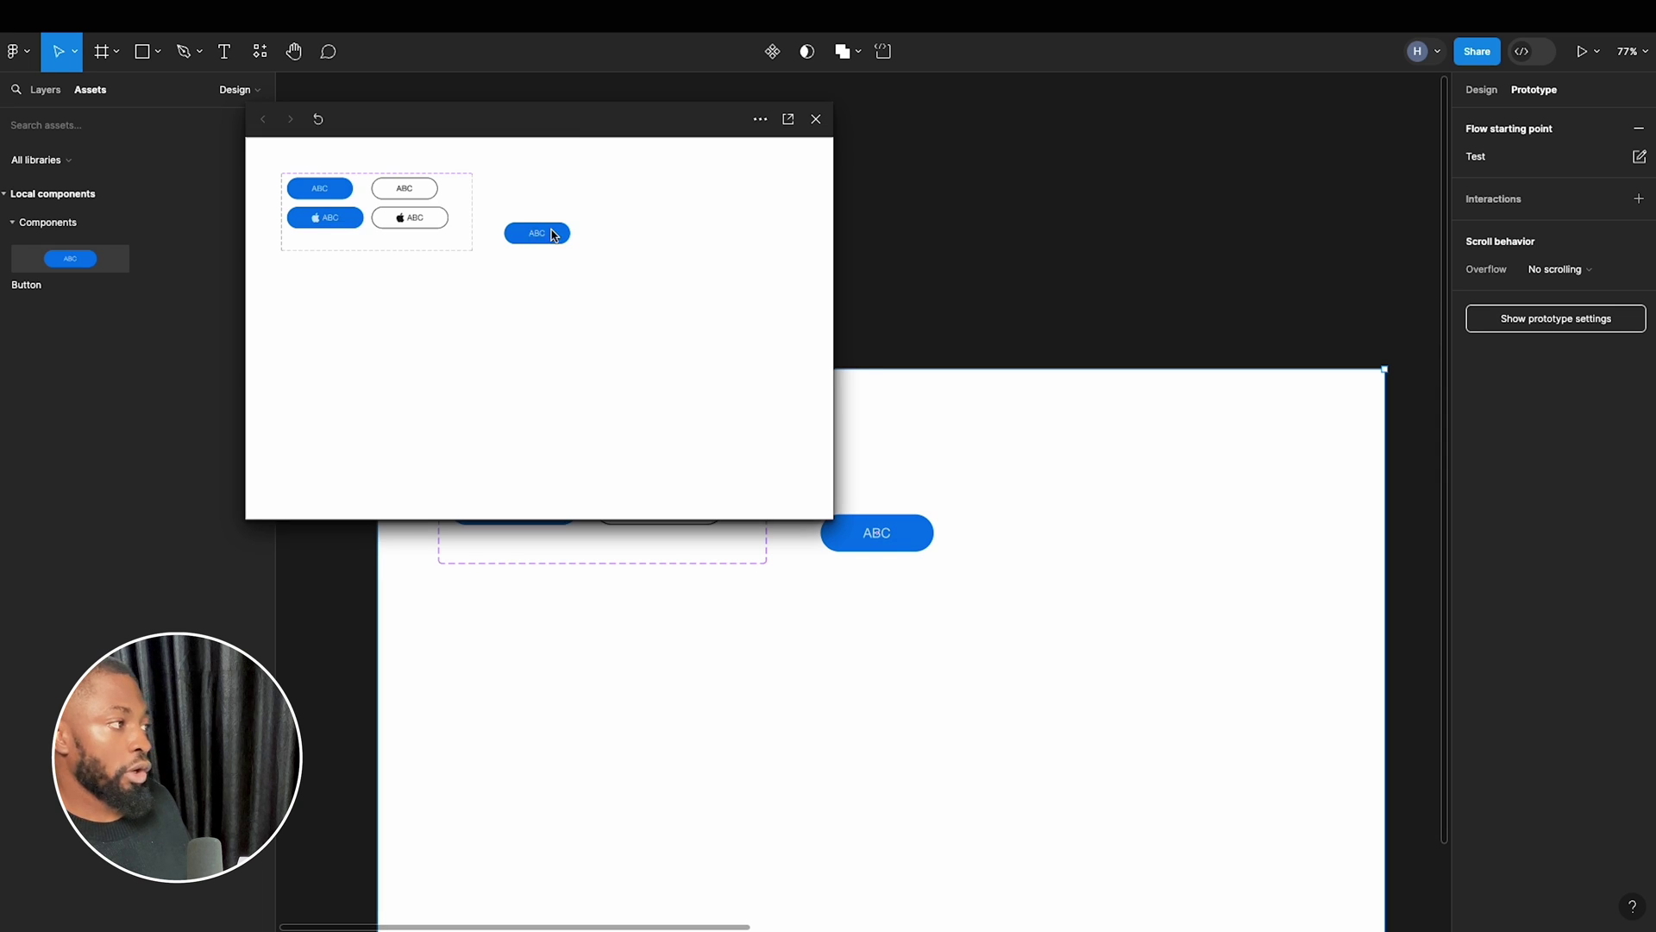
{"action": "left_click_drag", "start_coordinate": [589, 128], "coordinate": [1046, 191]}
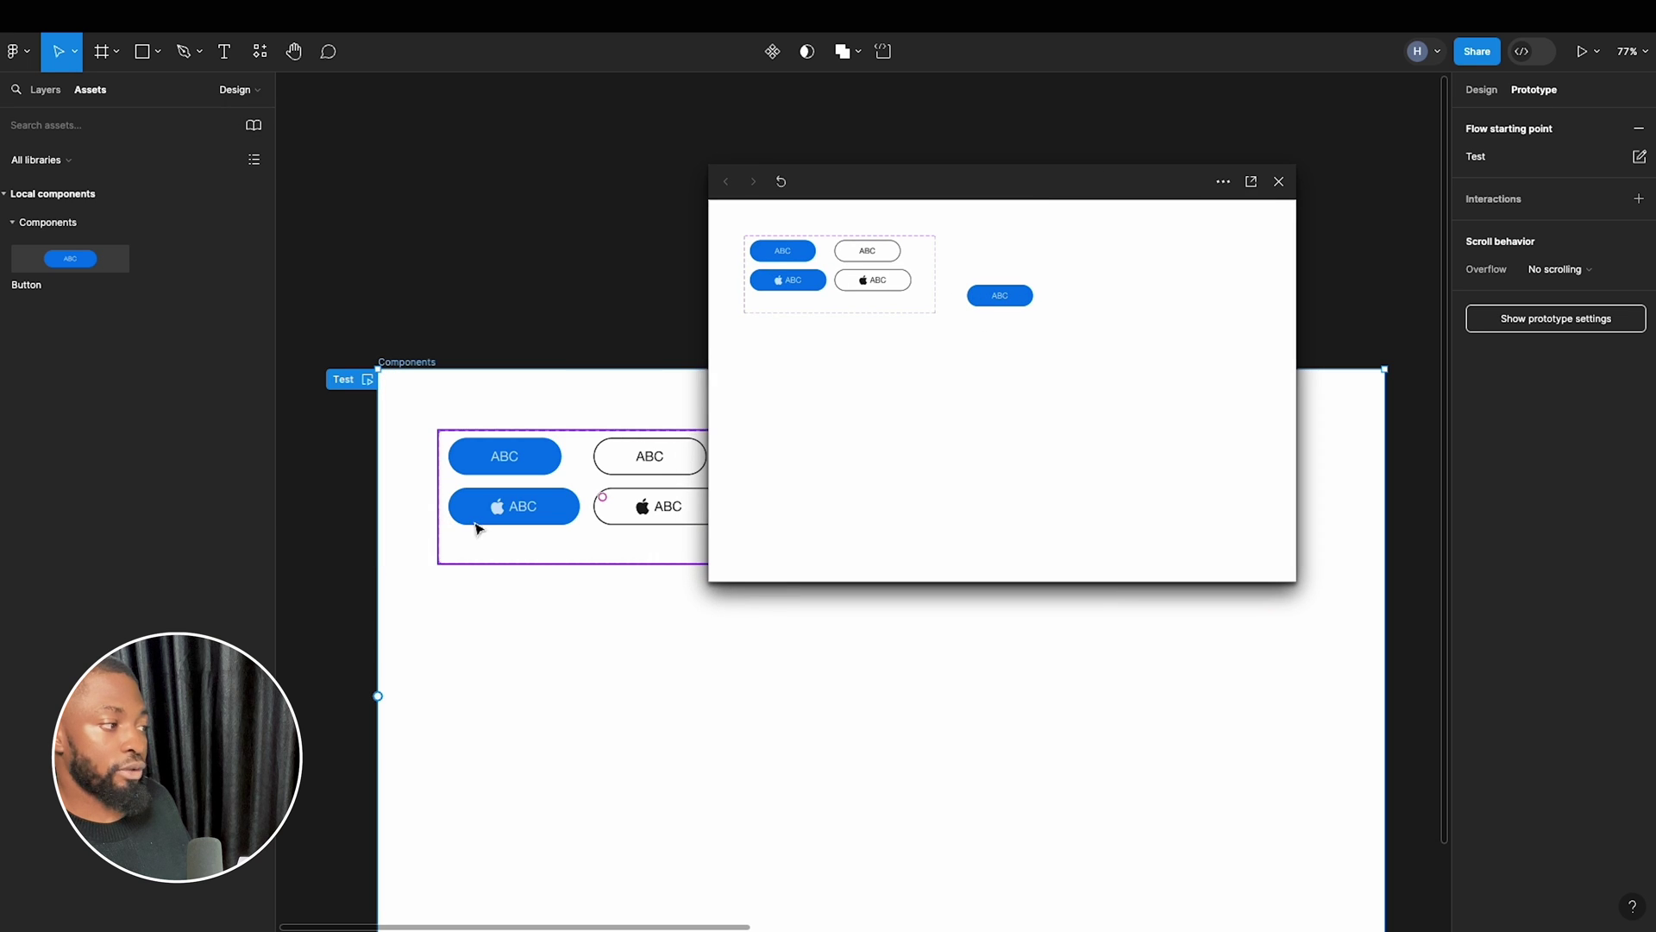
{"action": "left_click", "coordinate": [1279, 181]}
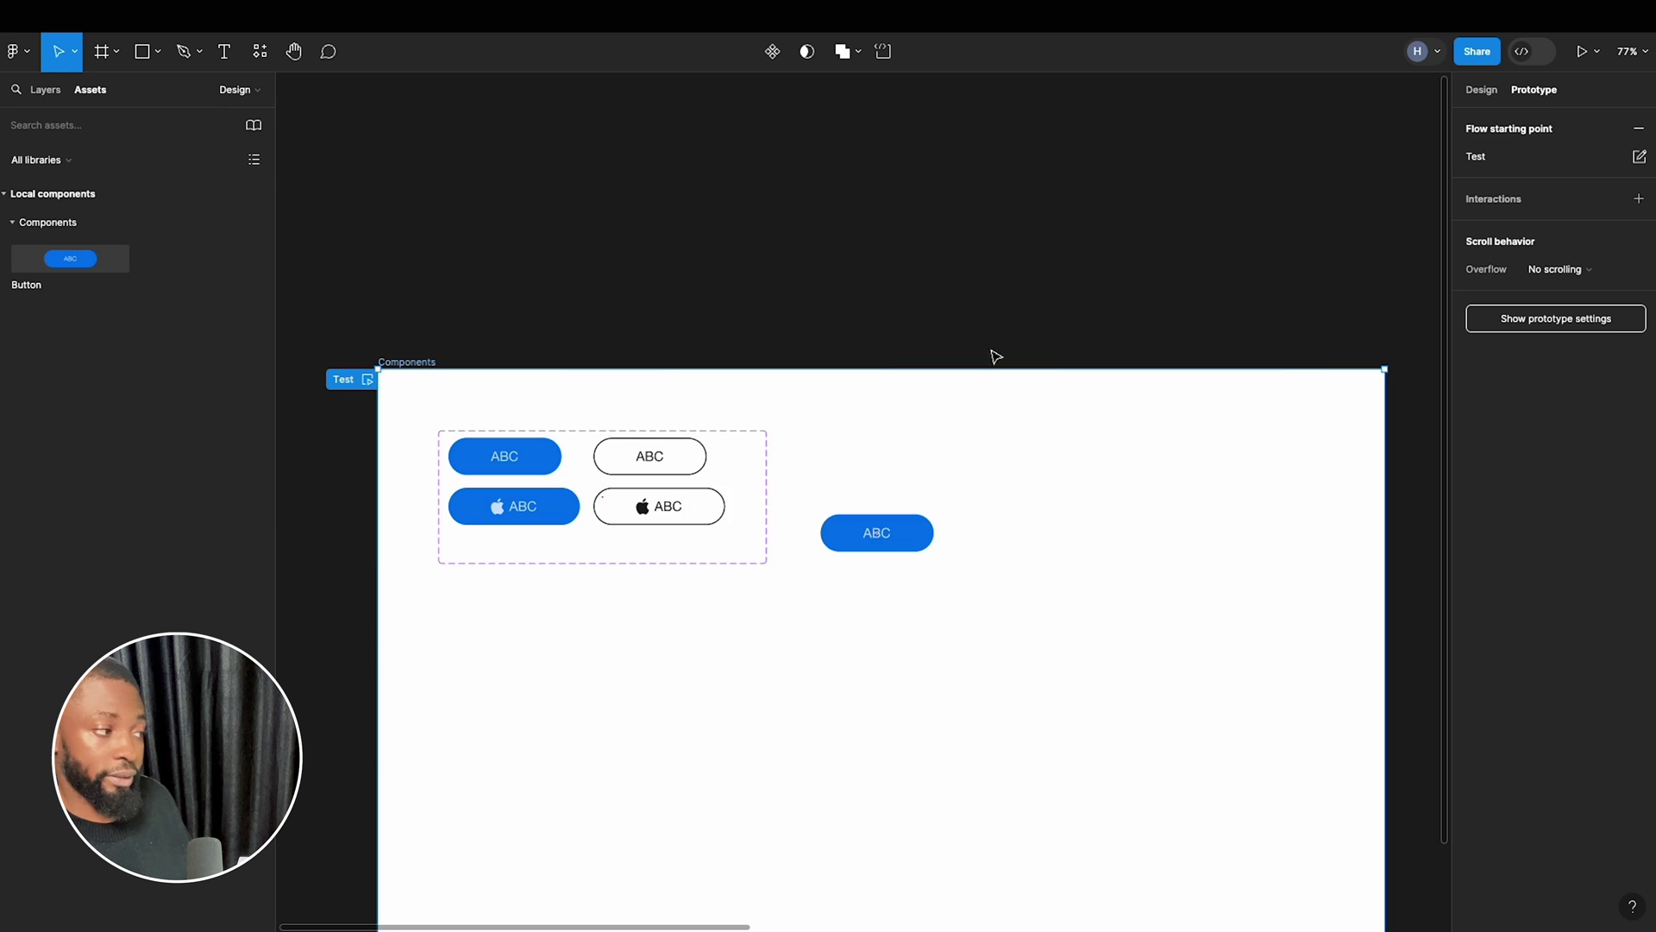
Connect the blue Default variant to the blue Hover variant with a Change to interaction triggered While hovering.
{"action": "scroll", "coordinate": [457, 552], "scroll_direction": "up", "scroll_amount": 5}
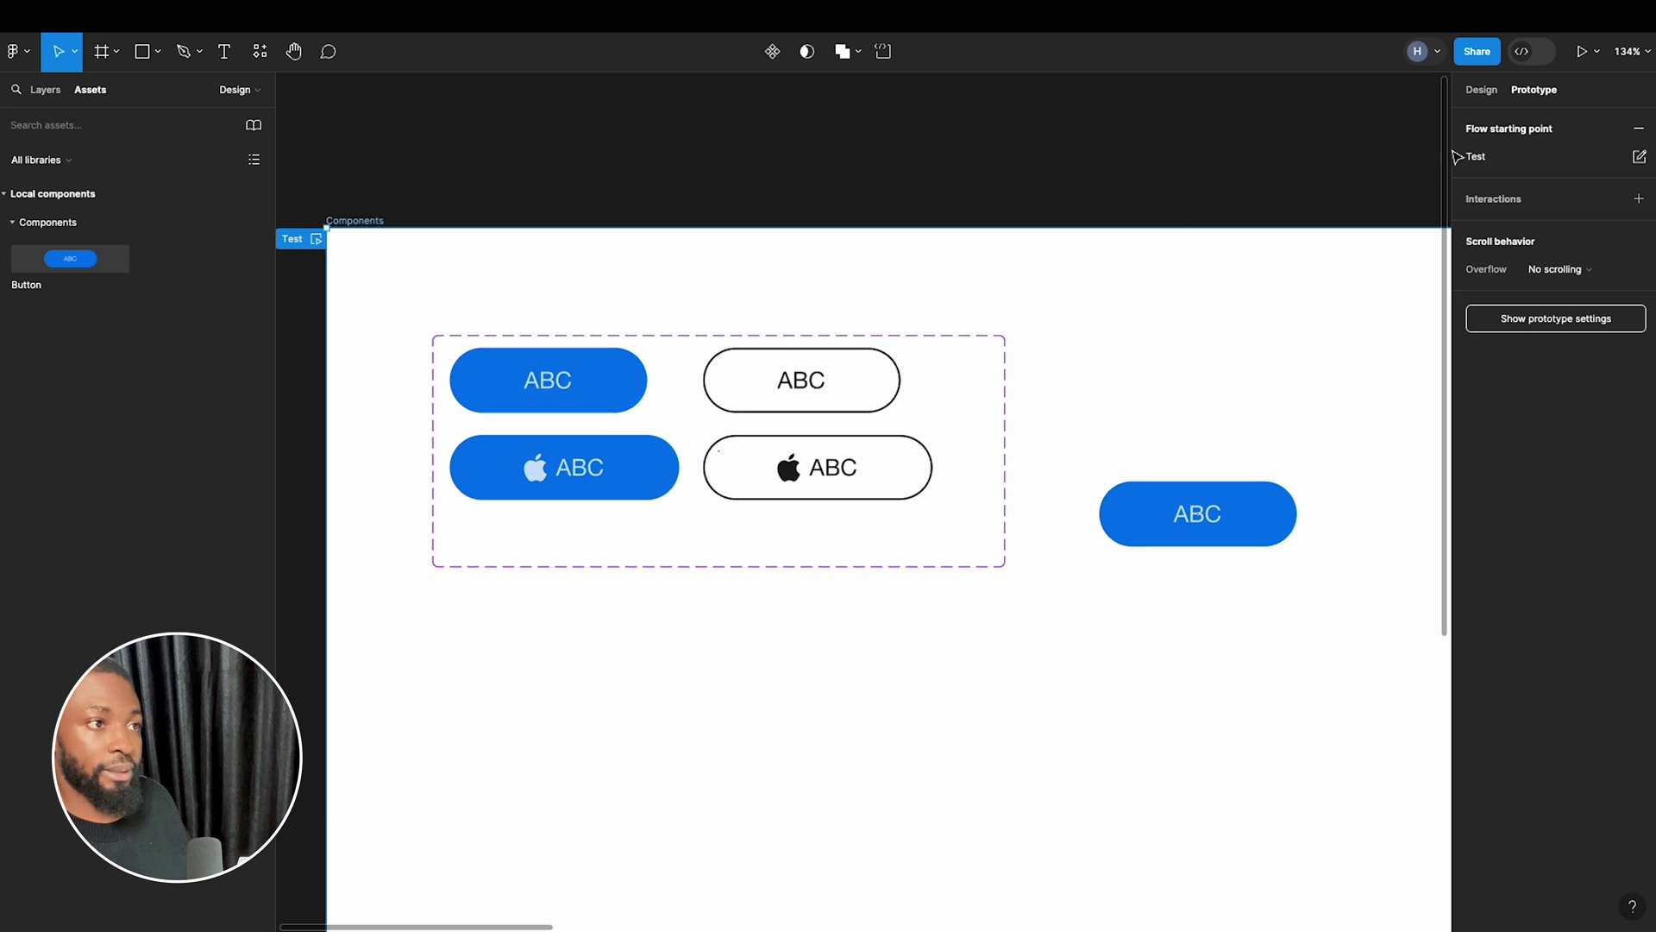
{"action": "left_click", "coordinate": [950, 340]}
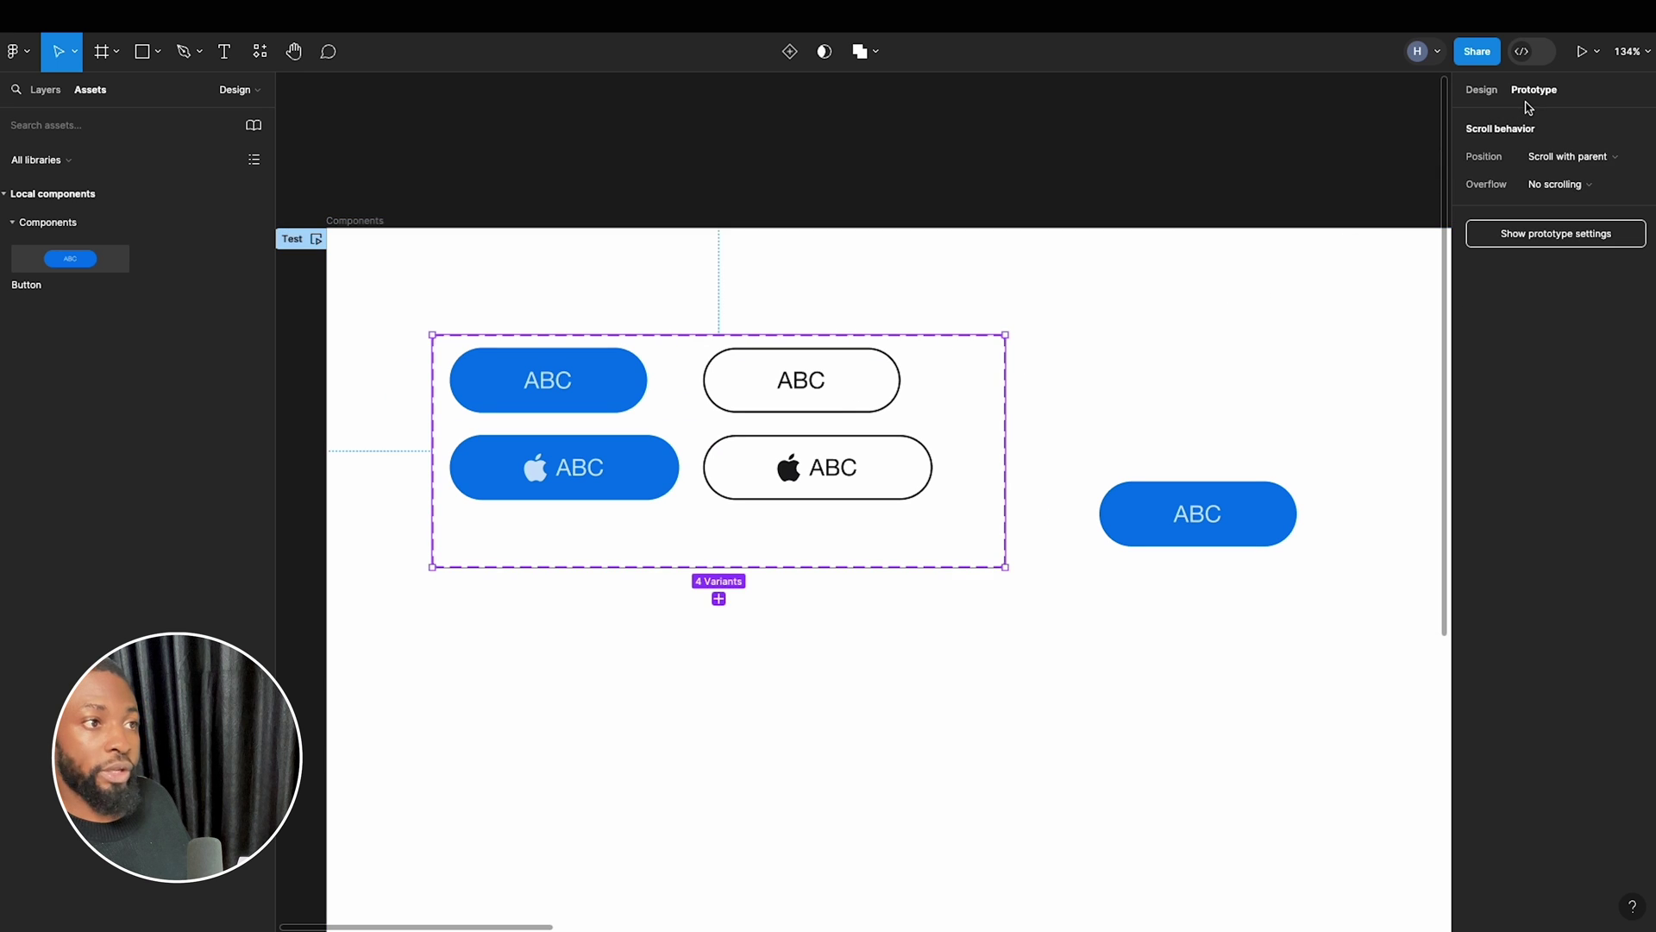
{"action": "left_click", "coordinate": [561, 392]}
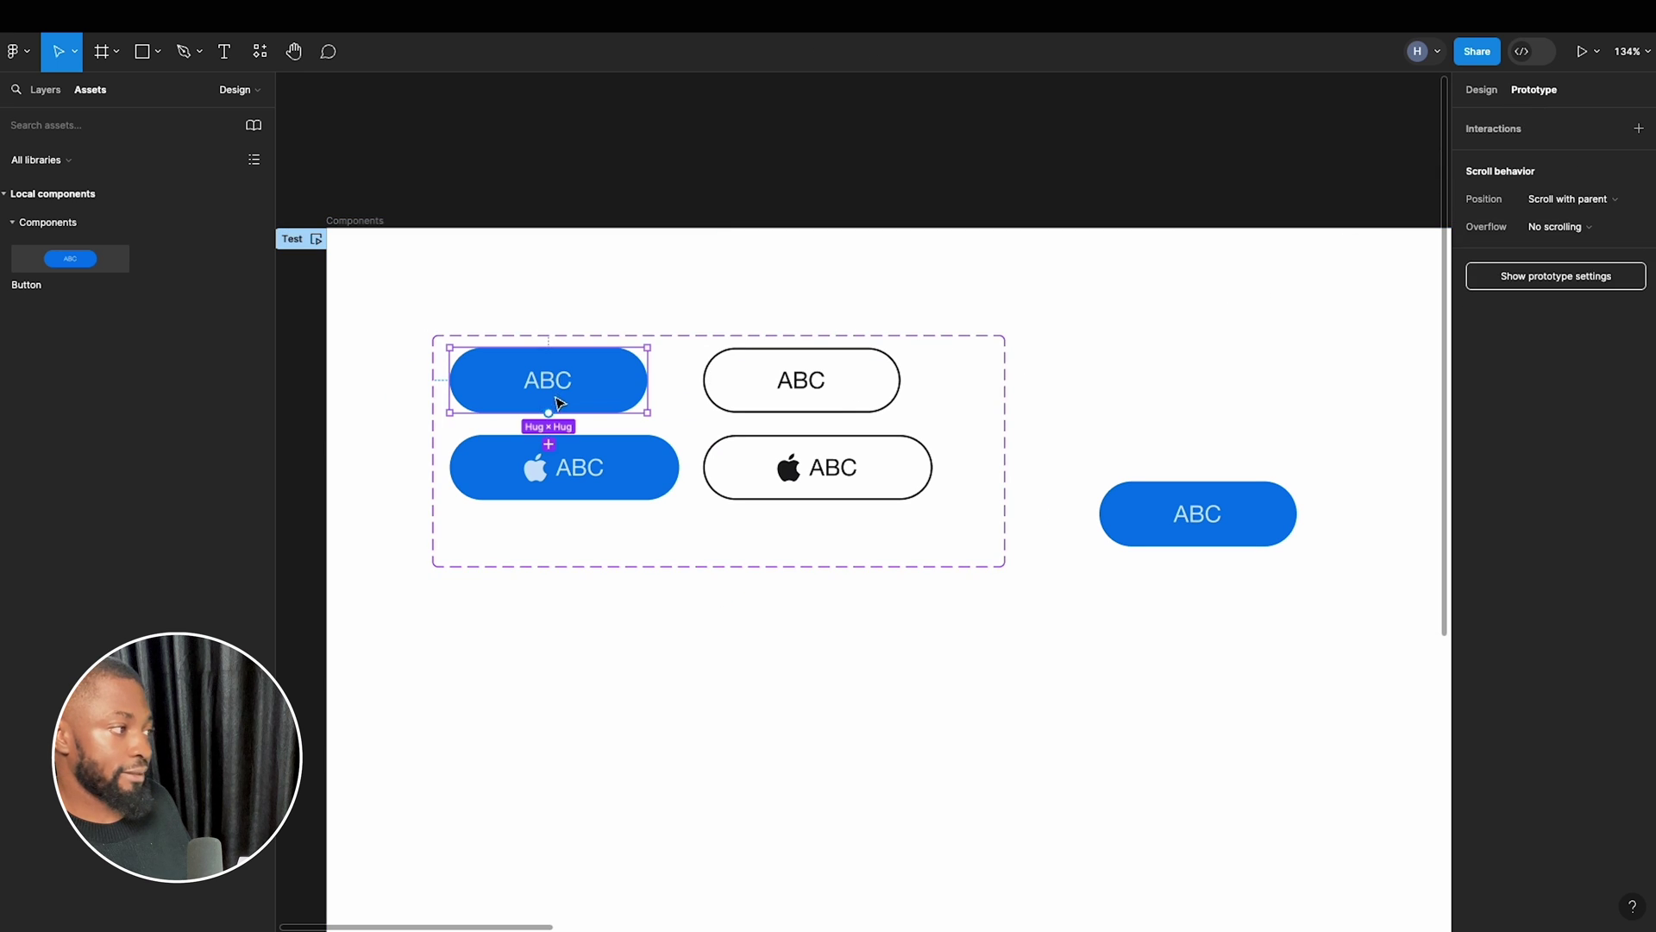
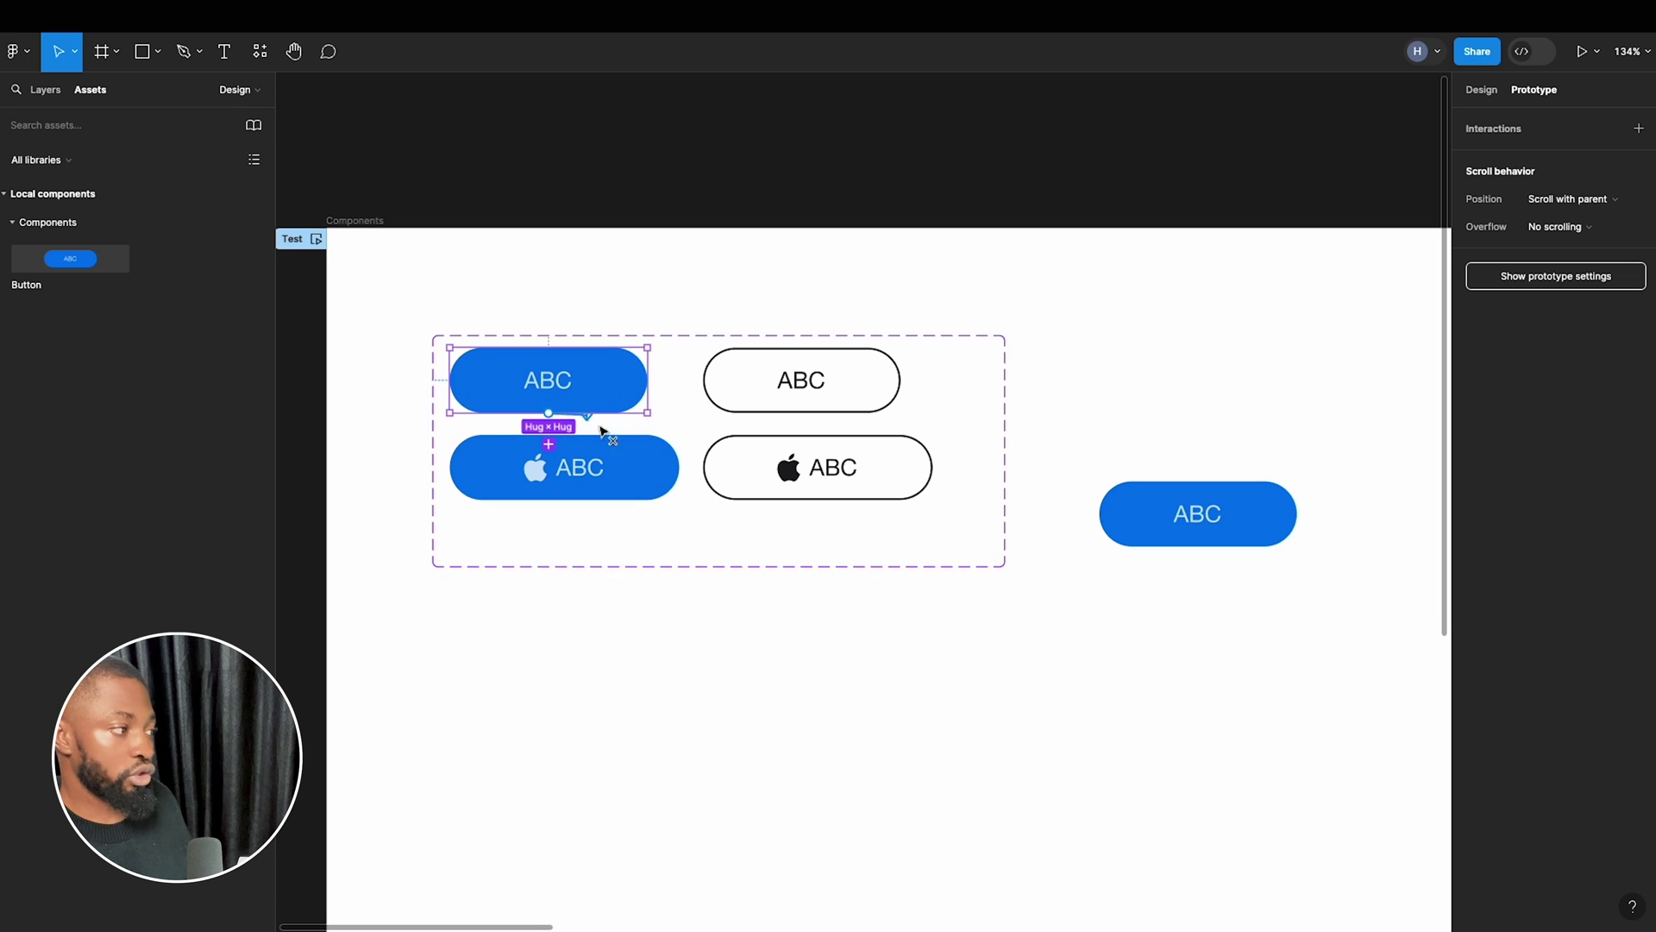
{"action": "left_click_drag", "start_coordinate": [649, 459], "coordinate": [647, 459]}
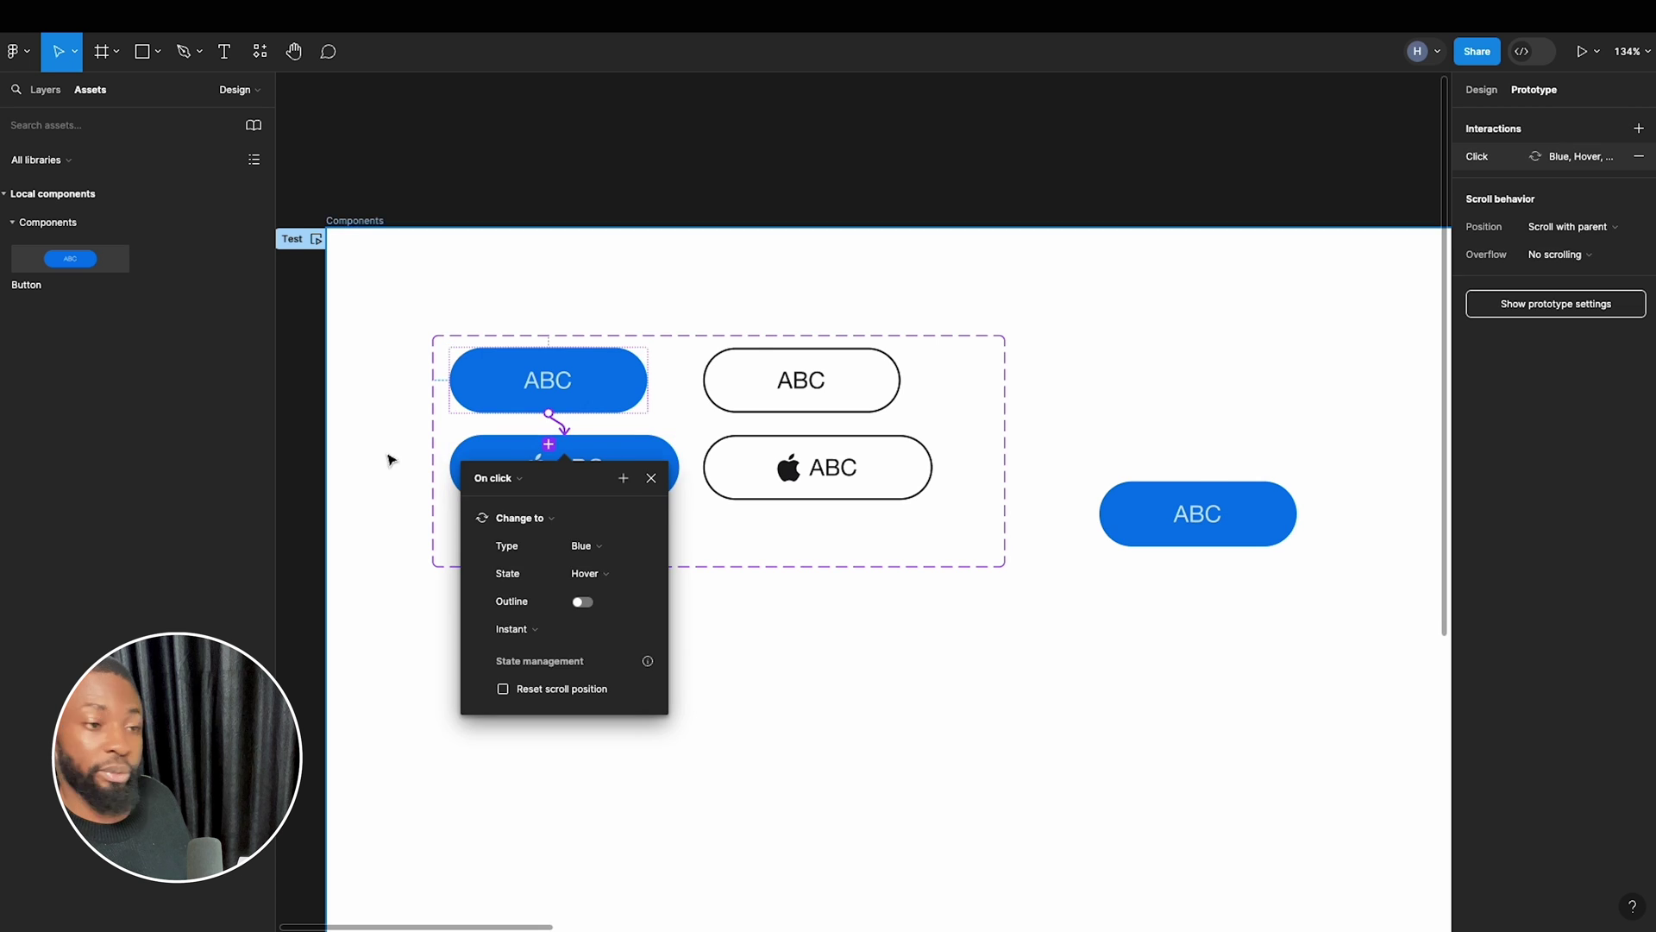
{"action": "scroll", "coordinate": [354, 445], "scroll_direction": "up", "scroll_amount": 5}
{"action": "scroll", "coordinate": [924, 355], "scroll_direction": "up", "scroll_amount": 3}
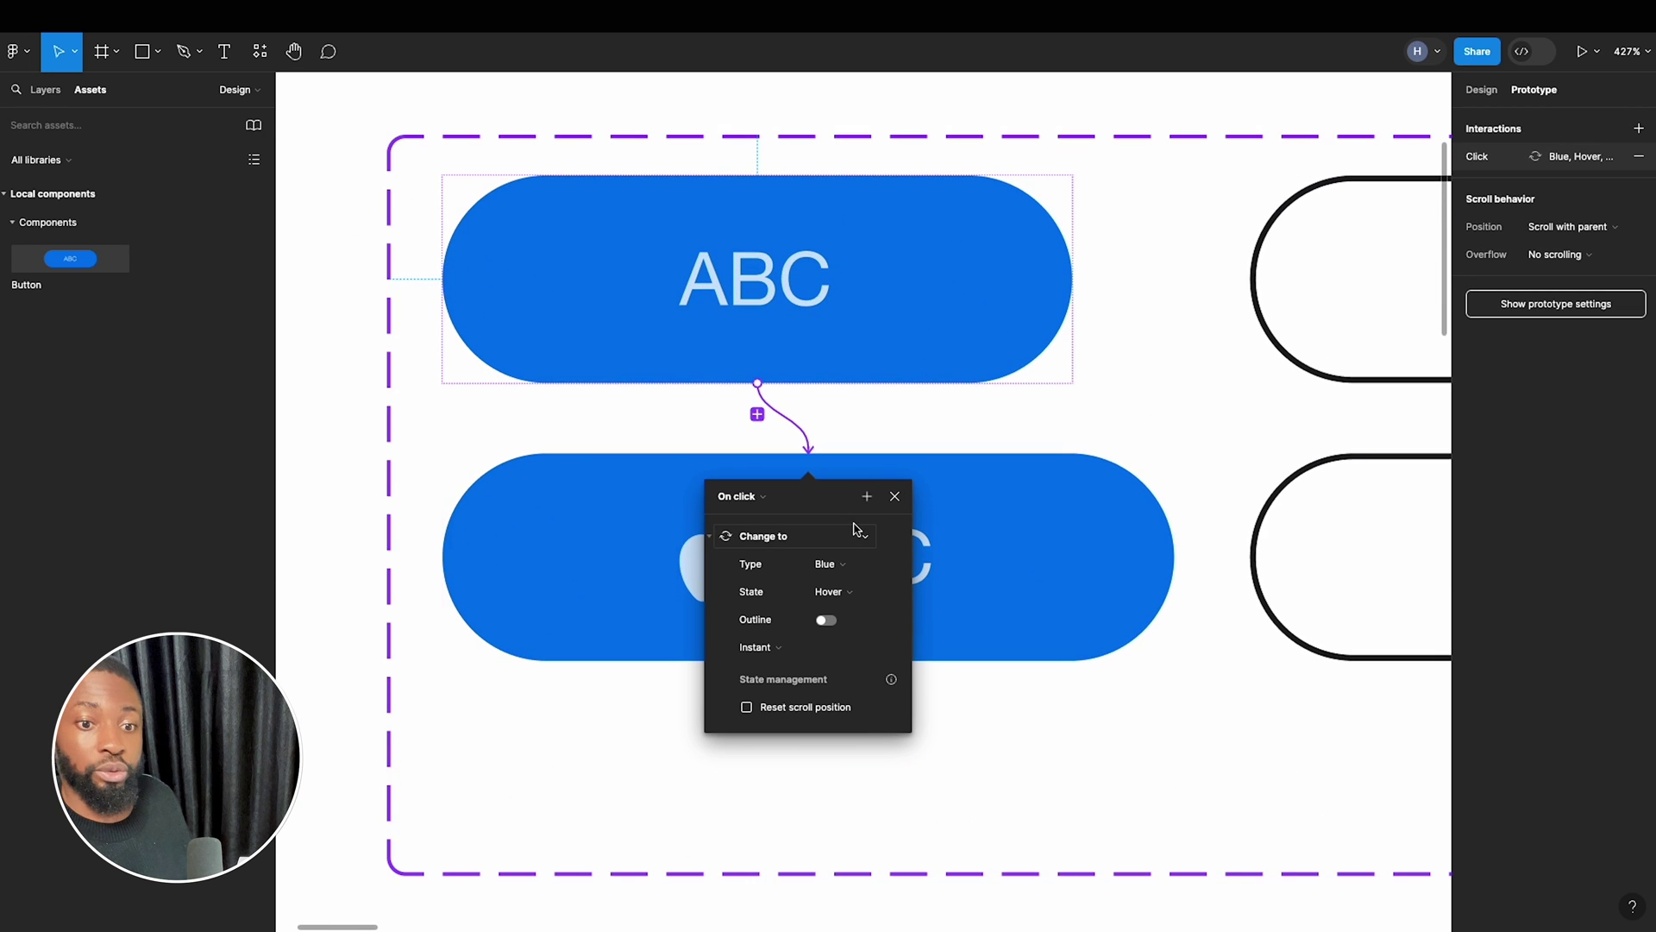
{"action": "left_click", "coordinate": [771, 507]}
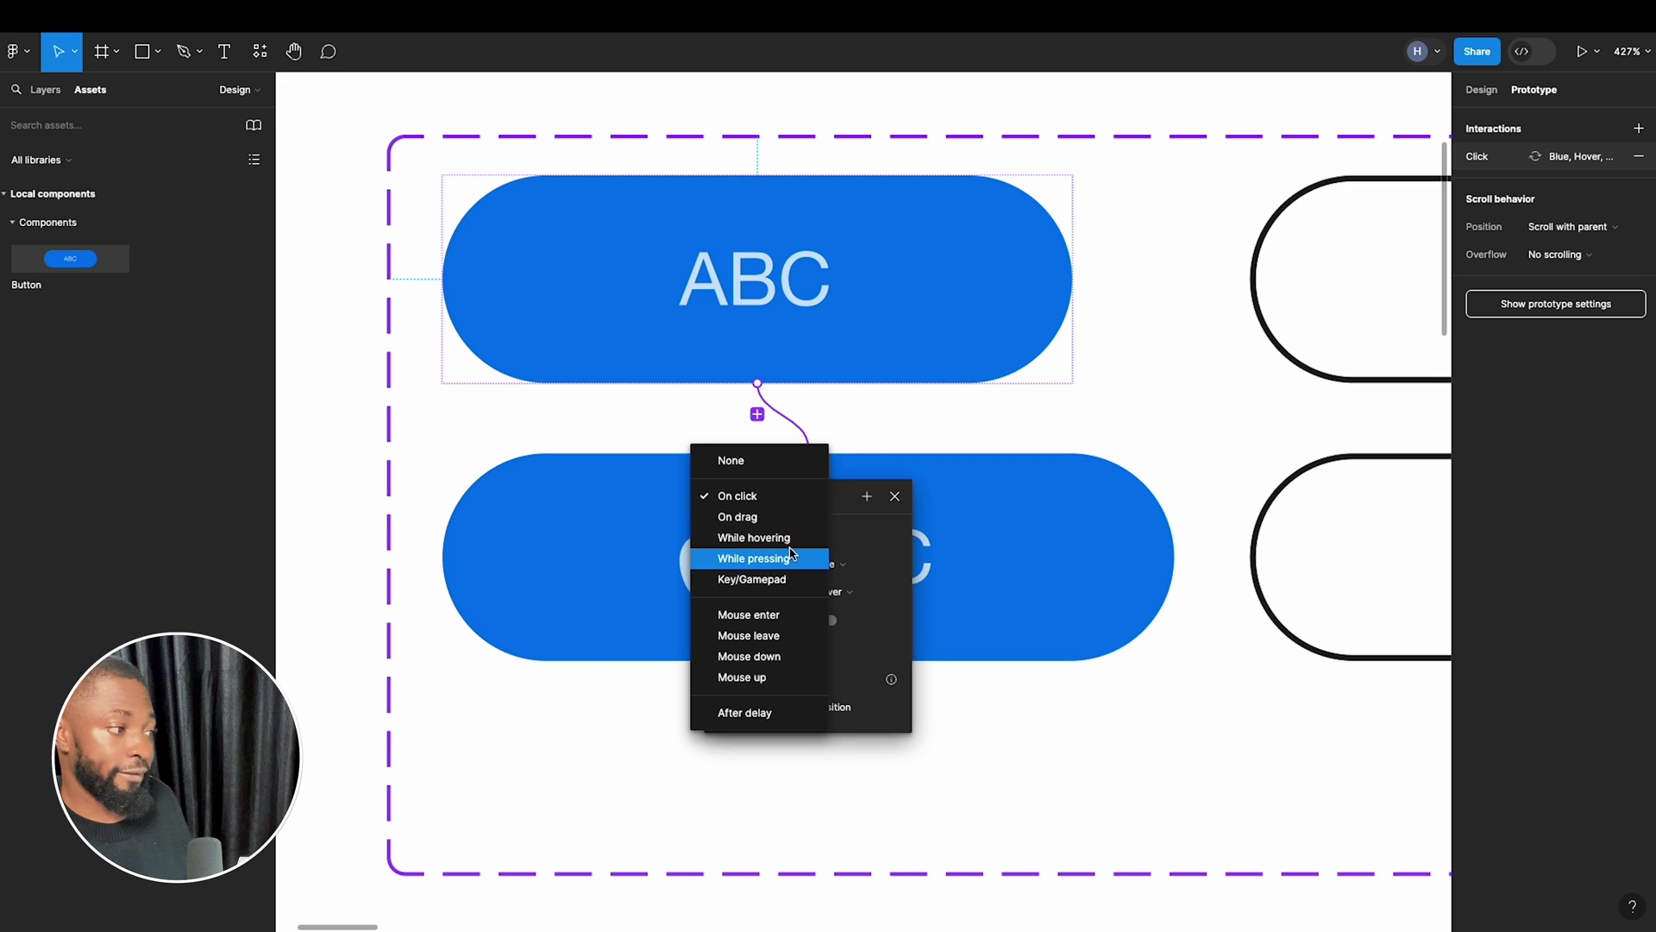
{"action": "left_click", "coordinate": [787, 539]}
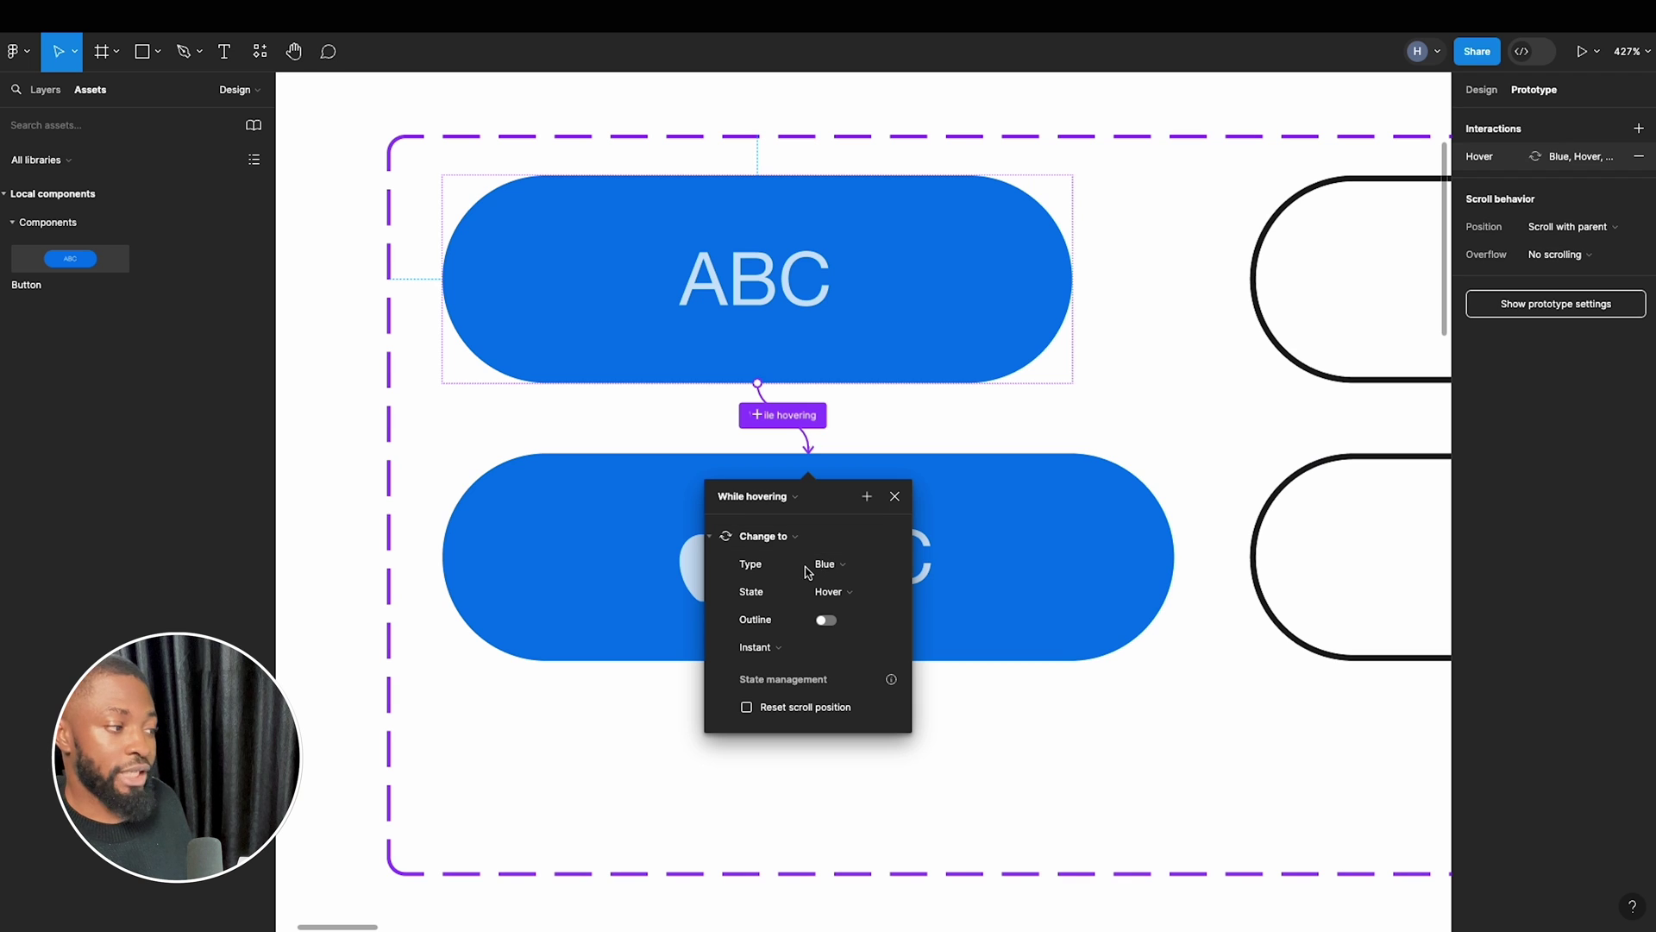
Set the blue button's hover interaction to Smart animate with Ease out back easing.
{"action": "left_click", "coordinate": [823, 566]}
{"action": "left_click", "coordinate": [826, 566]}
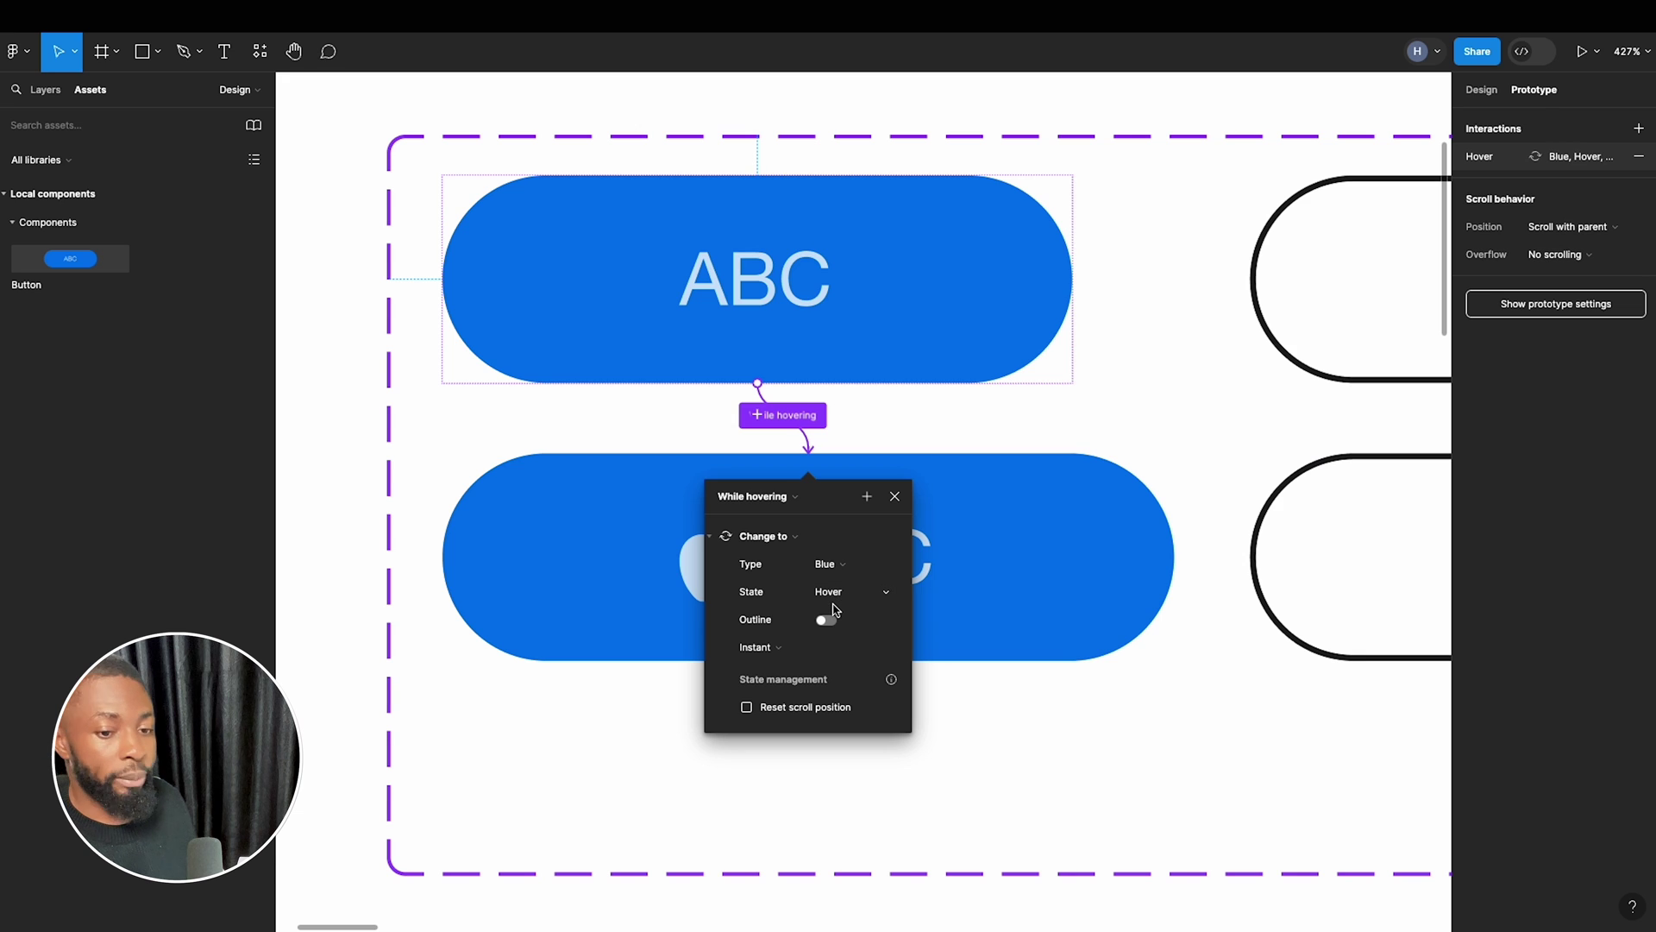
{"action": "left_click", "coordinate": [801, 649]}
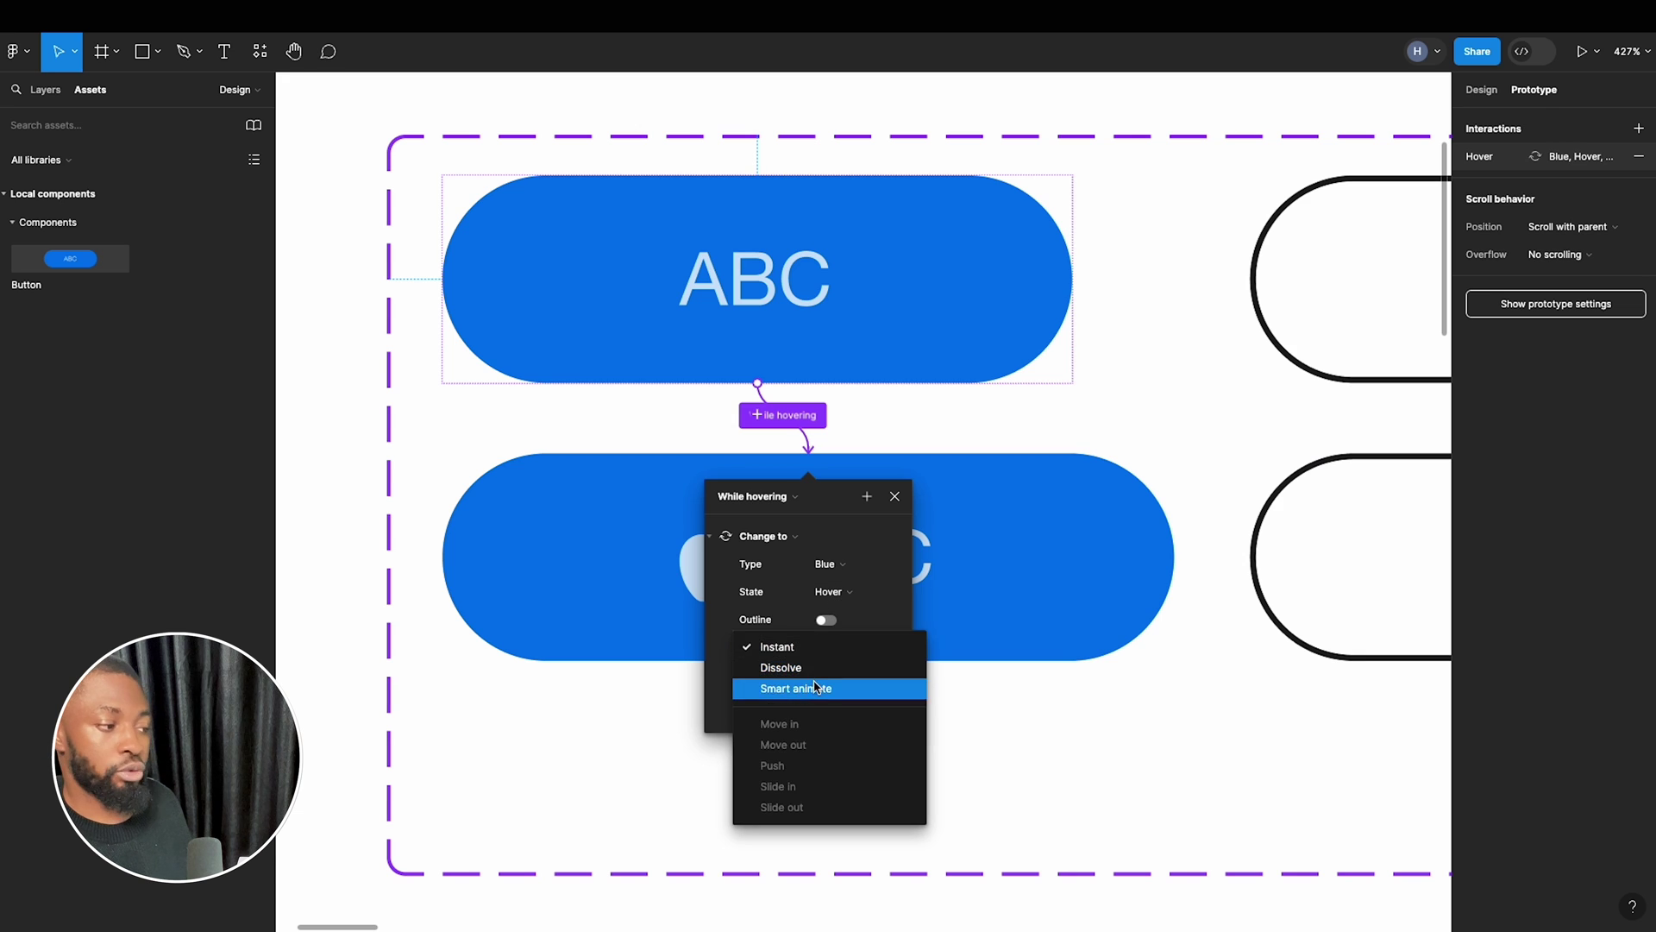
{"action": "left_click", "coordinate": [816, 688]}
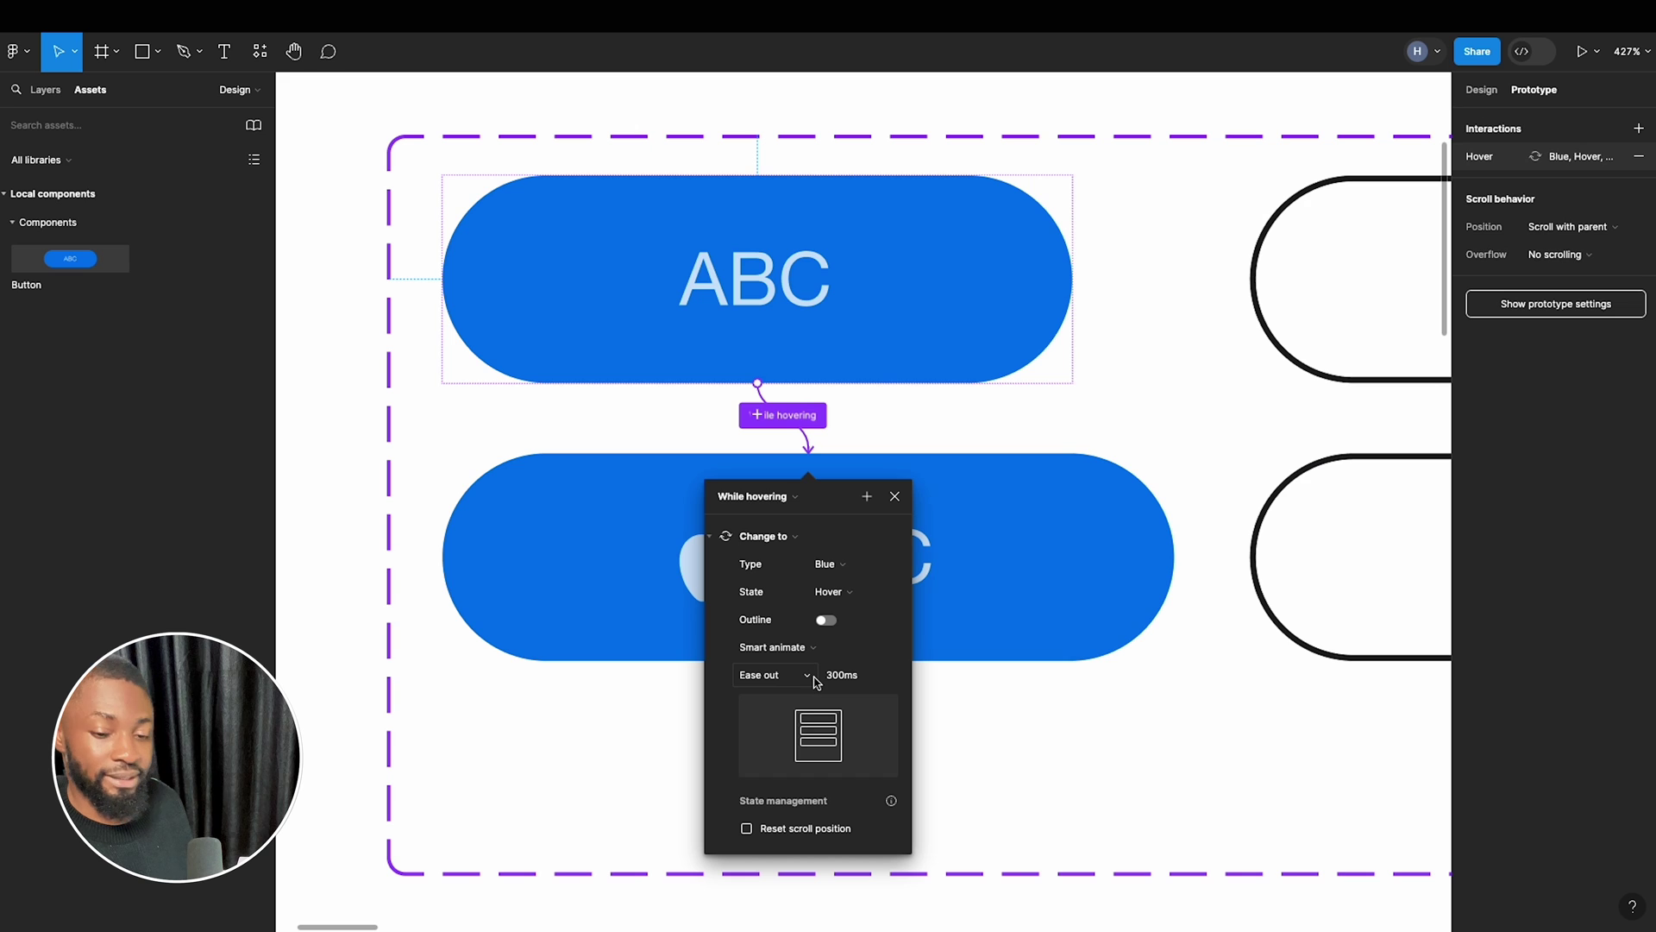
{"action": "left_click", "coordinate": [815, 681]}
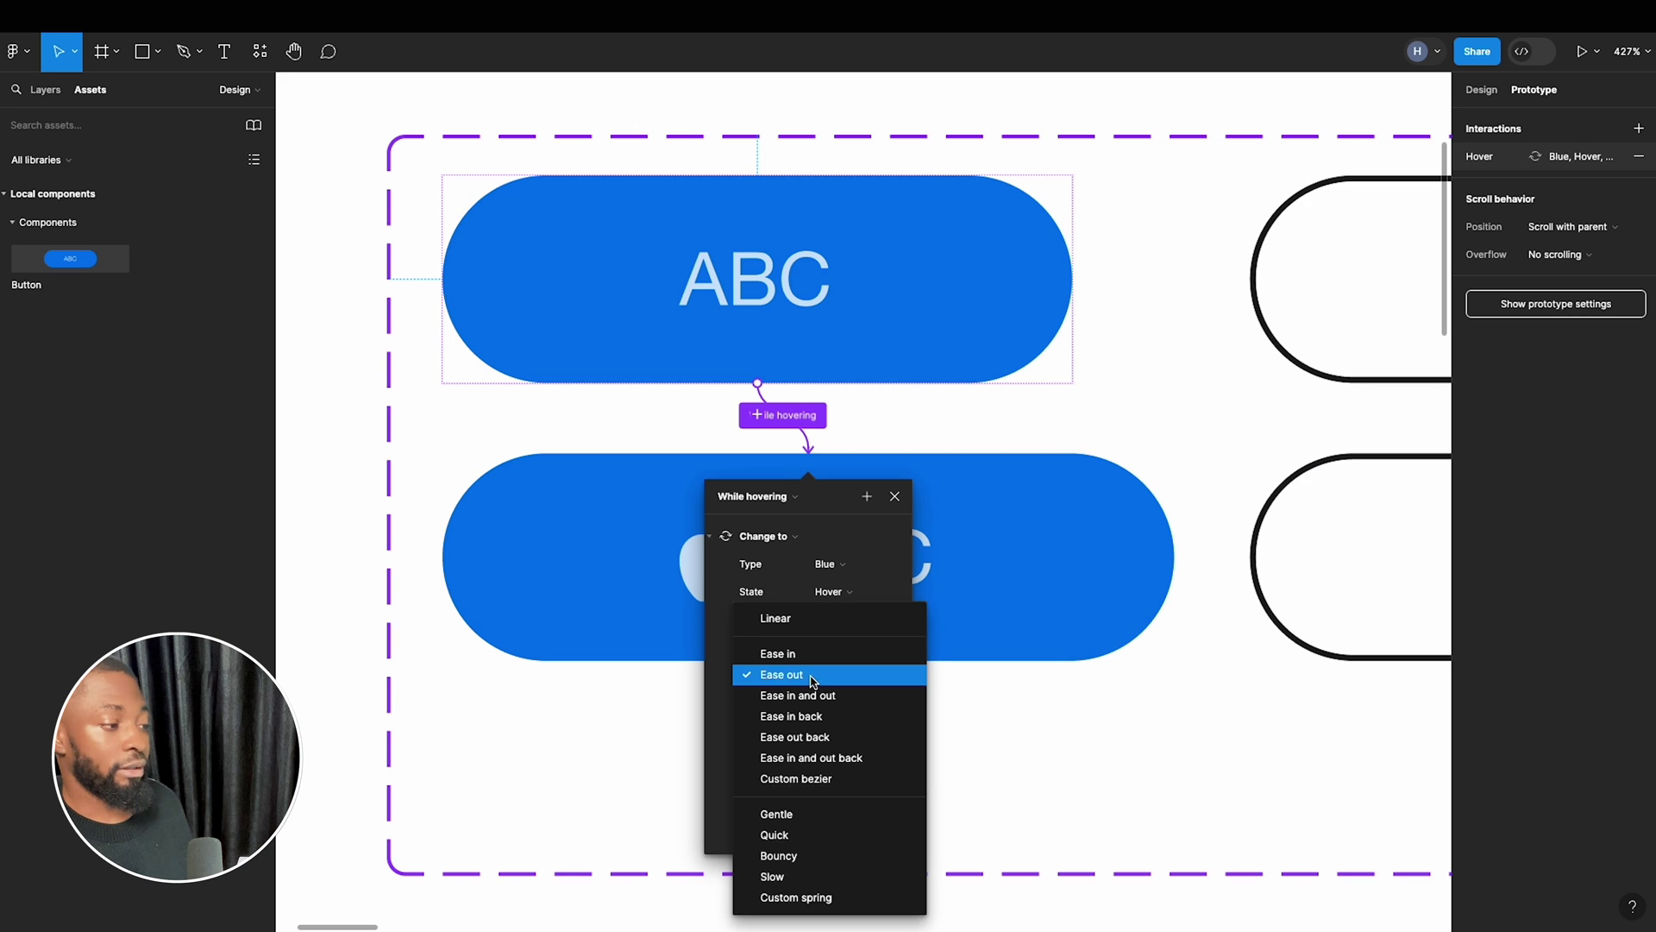
{"action": "left_click", "coordinate": [829, 739]}
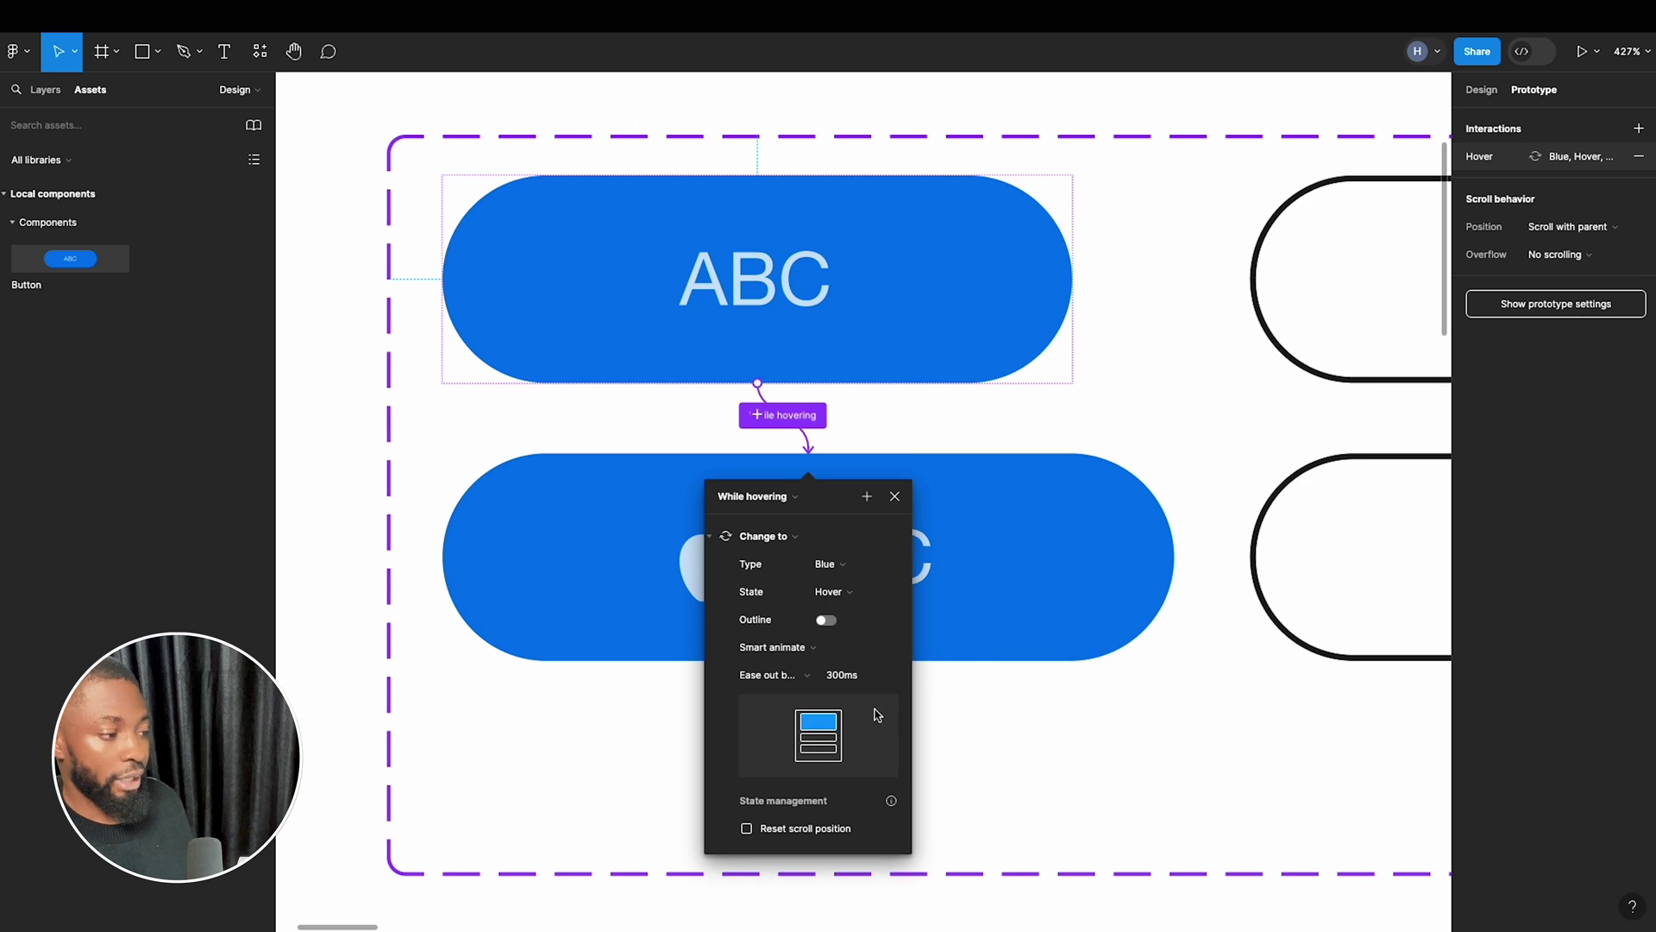
{"action": "left_click", "coordinate": [895, 496]}
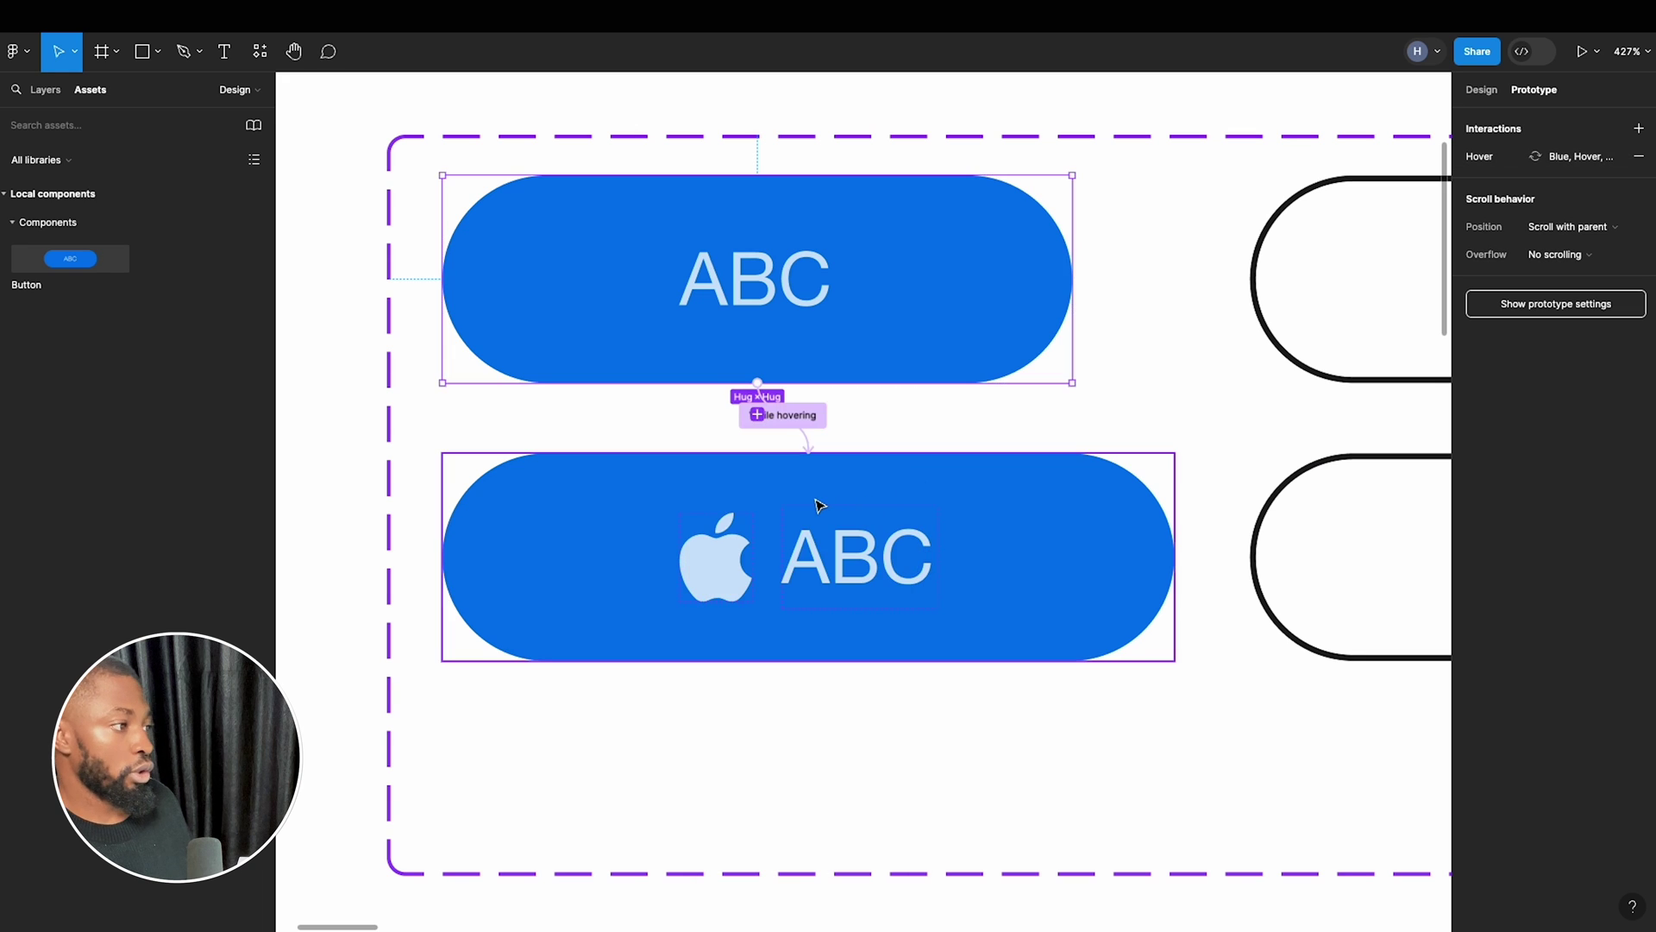
Preview the Test flow again, try the hover interaction on the button instance, and close the preview.
{"action": "scroll", "coordinate": [817, 499], "scroll_direction": "down", "scroll_amount": 5}
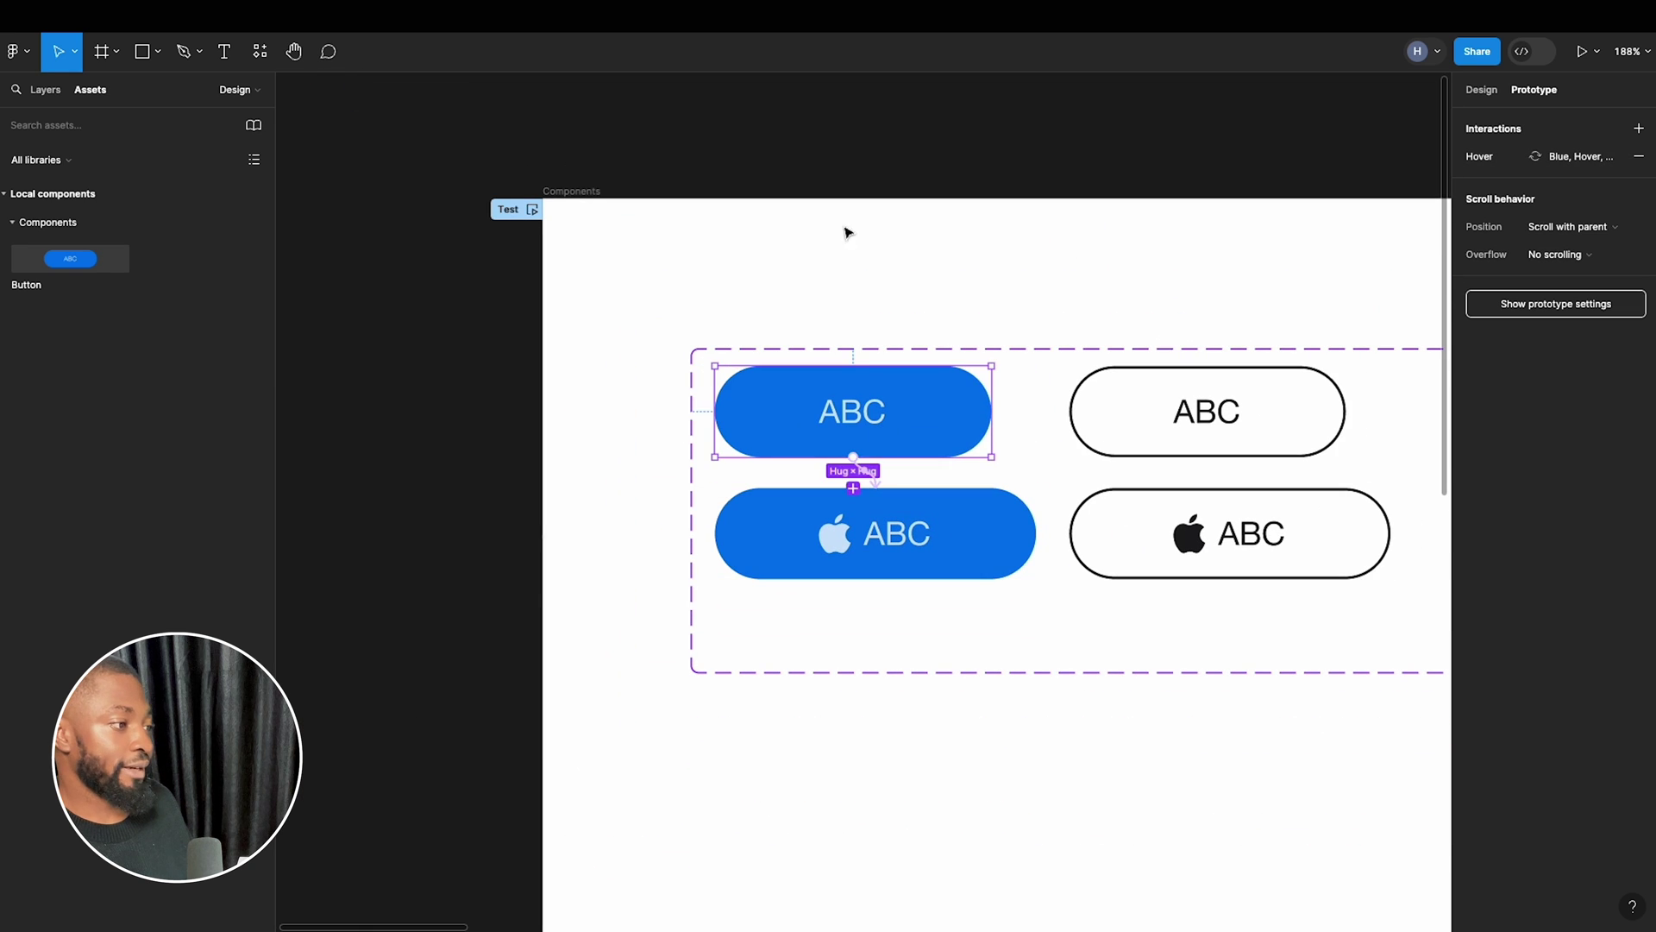
{"action": "left_click", "coordinate": [824, 188]}
{"action": "left_click", "coordinate": [532, 210]}
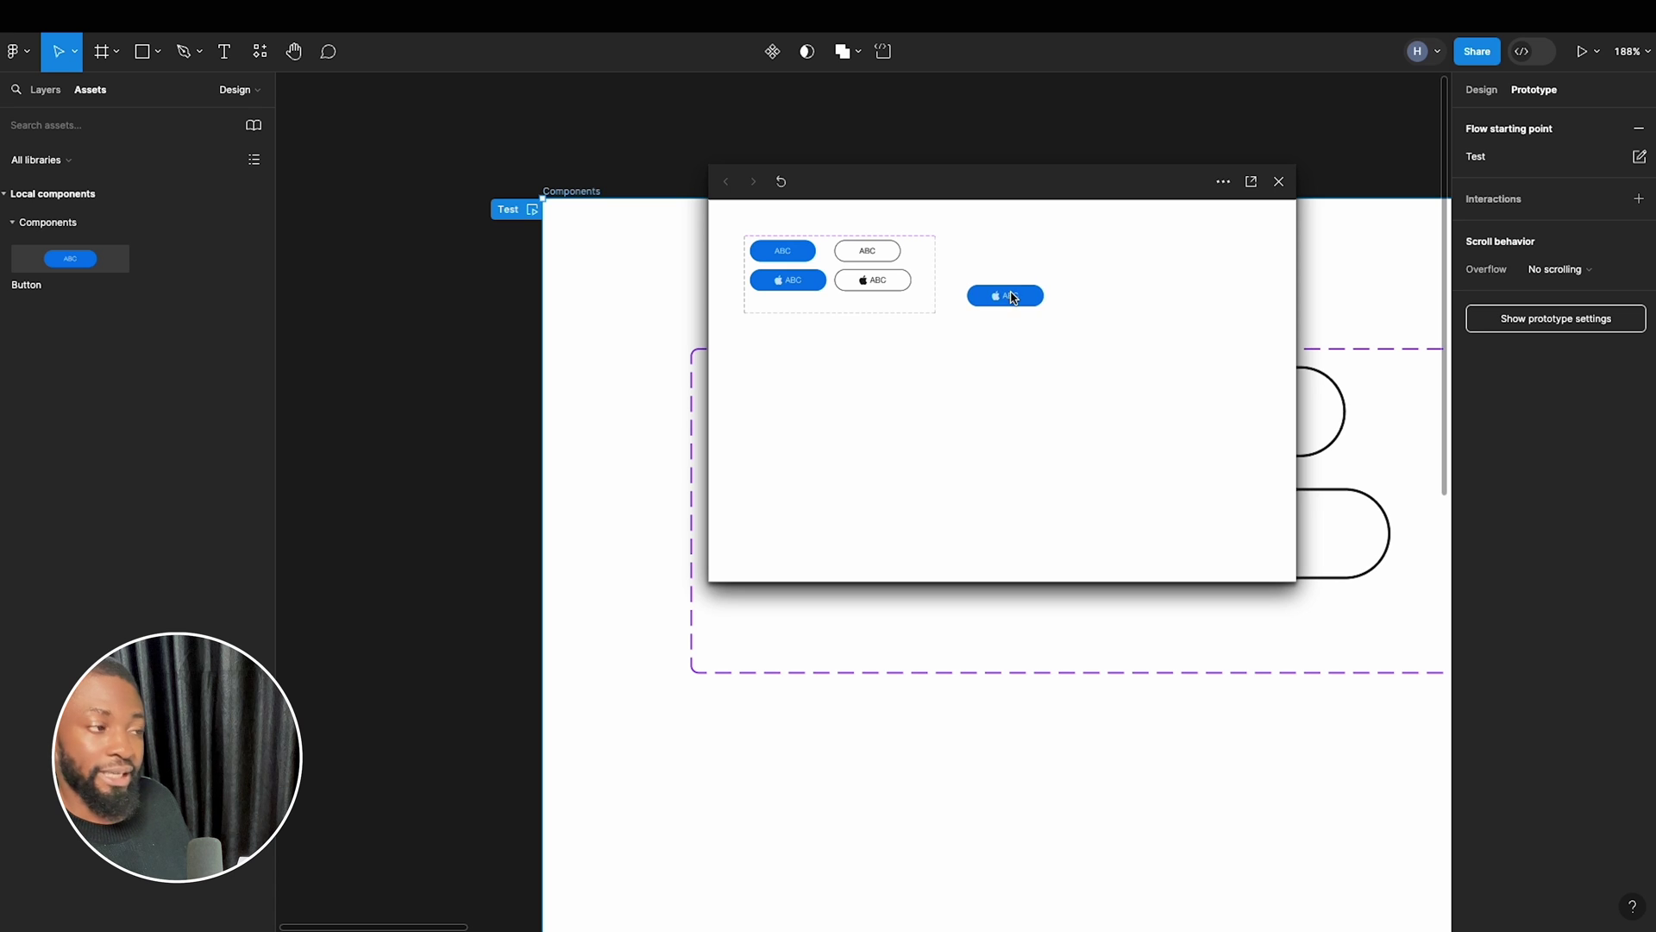
{"action": "left_click", "coordinate": [1269, 185]}
{"action": "left_click_drag", "start_coordinate": [853, 456], "coordinate": [872, 487]}
{"action": "left_click", "coordinate": [534, 118]}
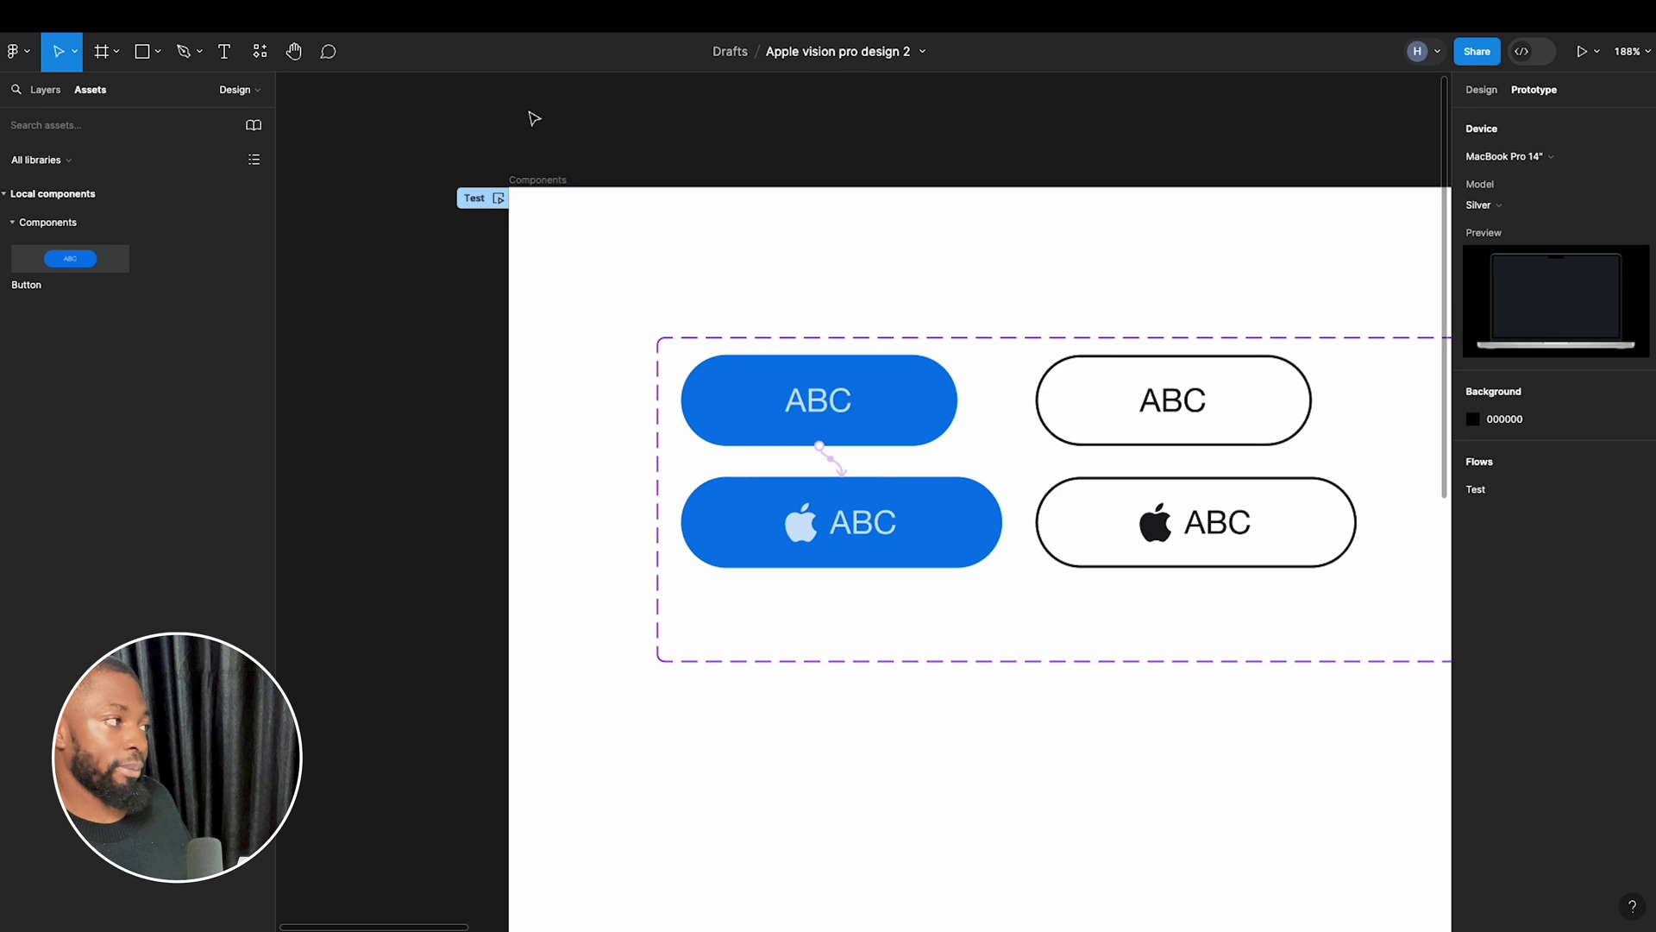
Connect the outlined Default variant to the outlined Hover variant with a Change to interaction triggered While hovering.
{"action": "scroll", "coordinate": [575, 177], "scroll_direction": "down", "scroll_amount": 5}
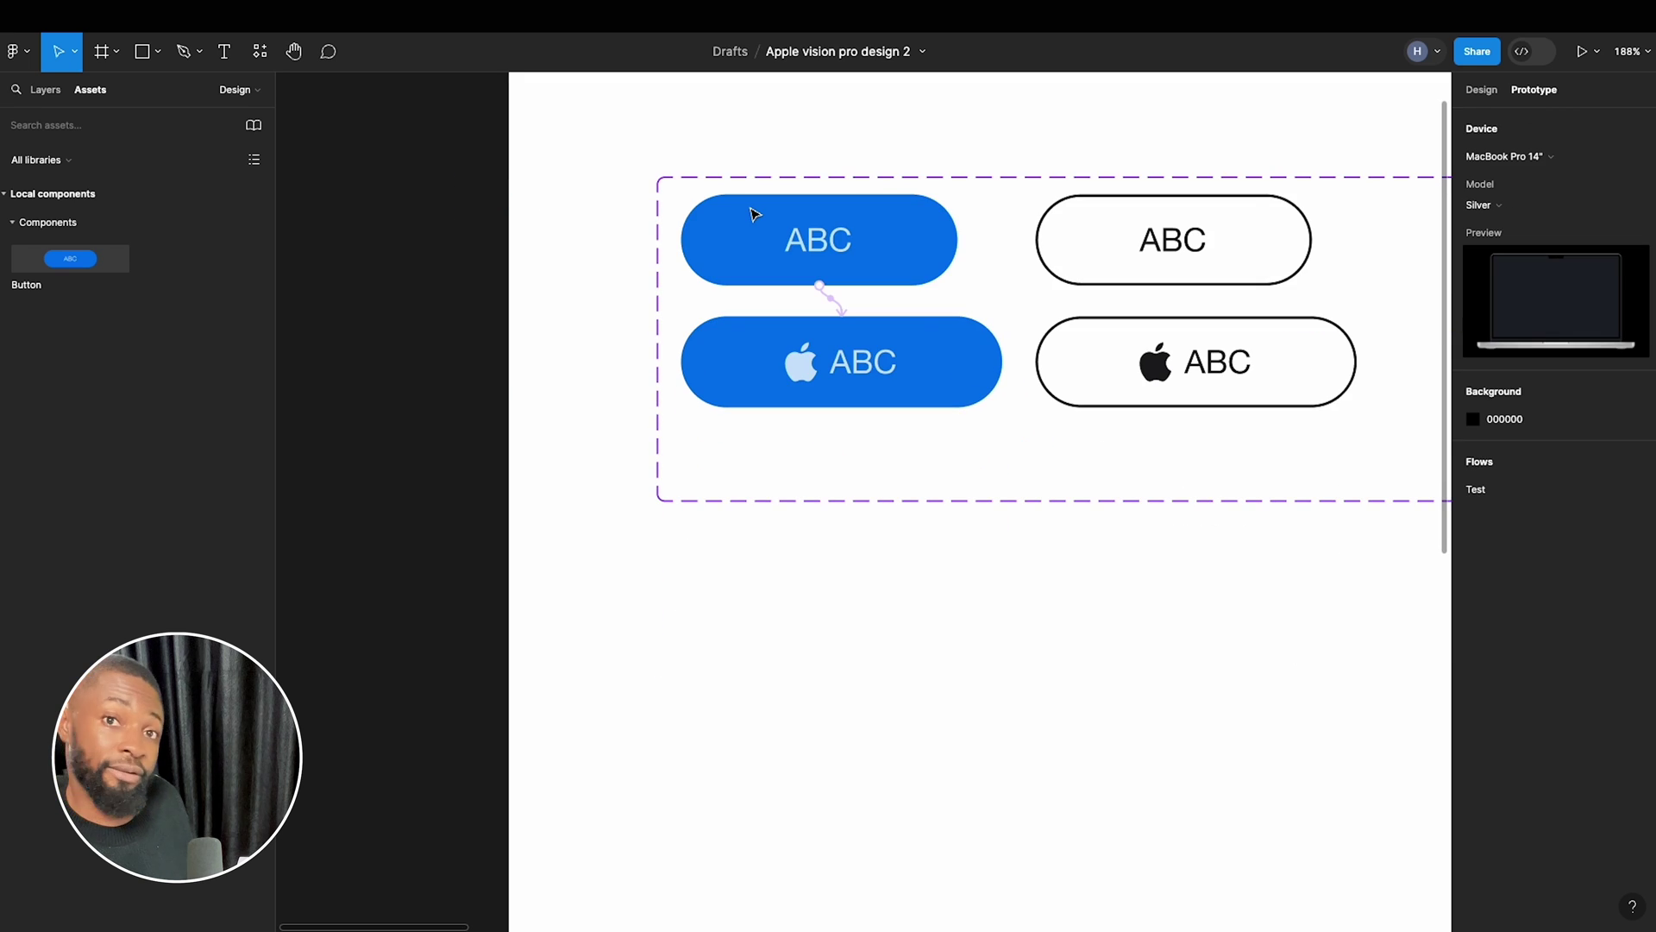
{"action": "scroll", "coordinate": [756, 215], "scroll_direction": "up", "scroll_amount": 2}
{"action": "scroll", "coordinate": [998, 381], "scroll_direction": "right", "scroll_amount": 5}
{"action": "left_click", "coordinate": [1061, 296]}
{"action": "left_click", "coordinate": [1053, 313]}
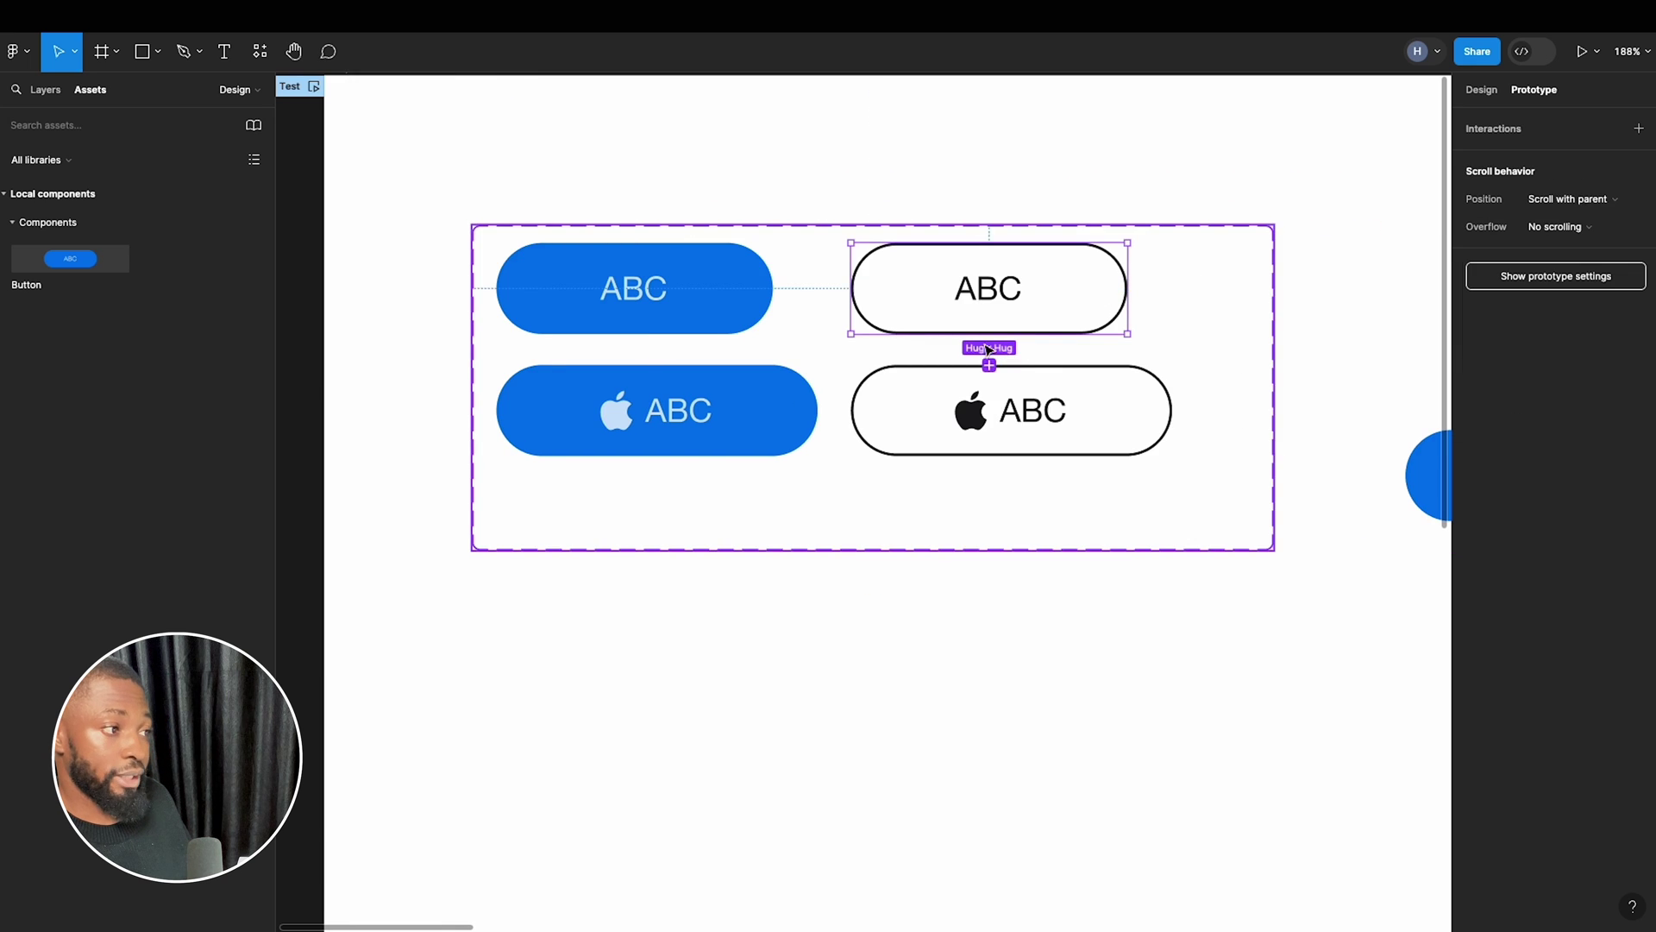
{"action": "left_click_drag", "start_coordinate": [991, 340], "coordinate": [1038, 386]}
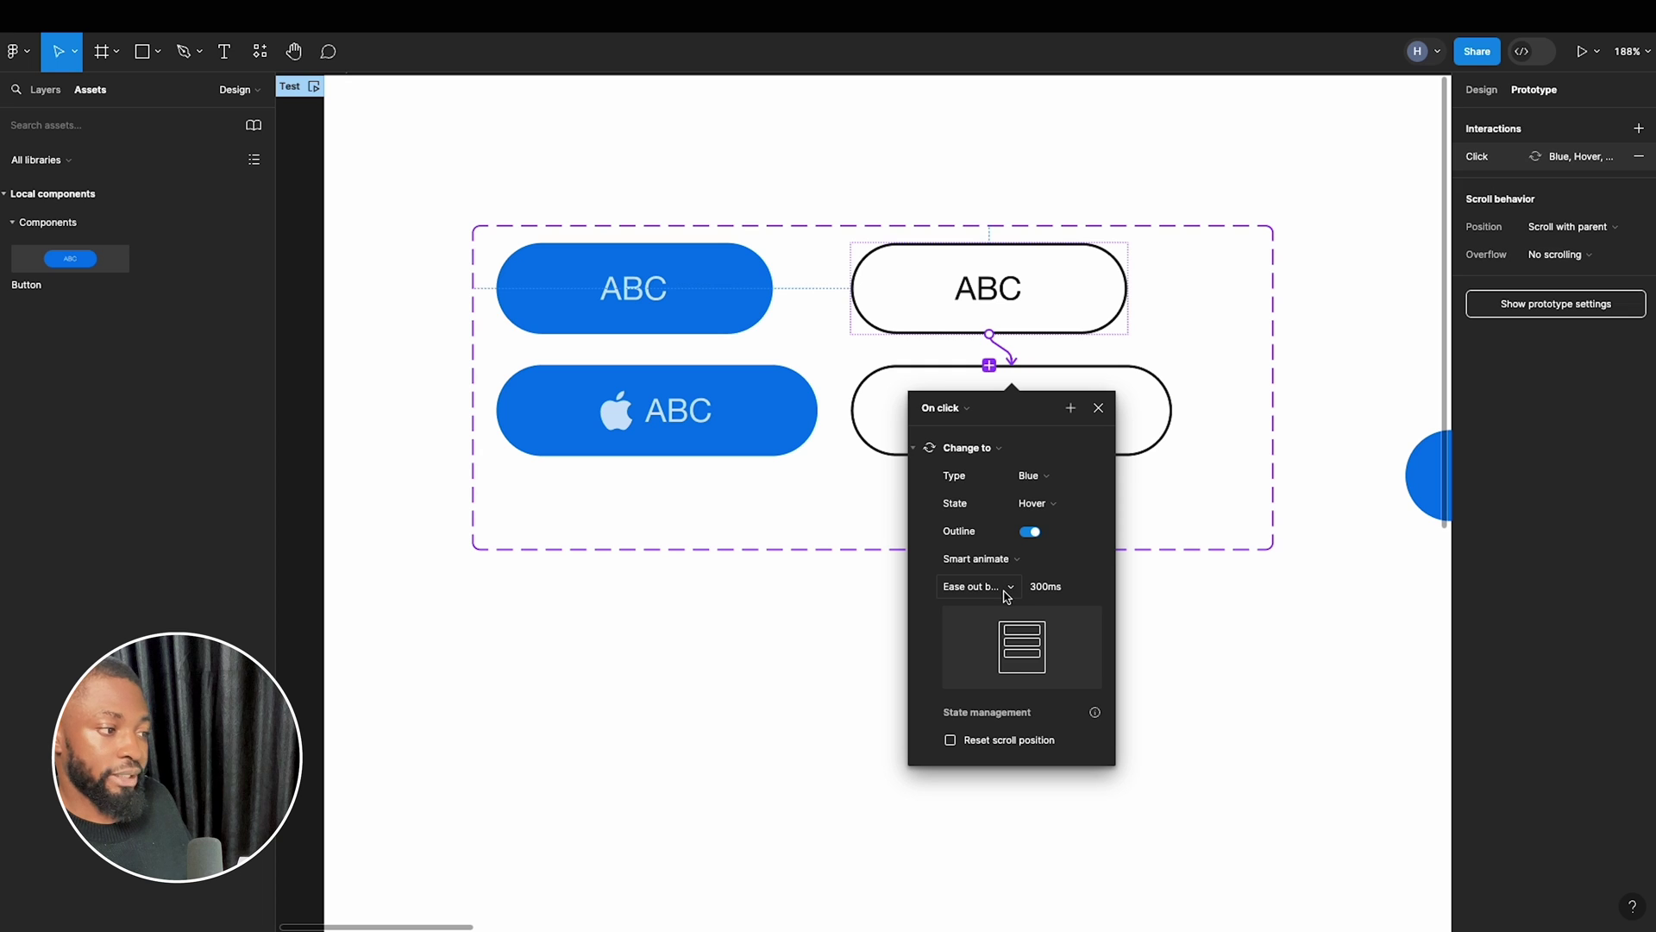
{"action": "left_click", "coordinate": [943, 407]}
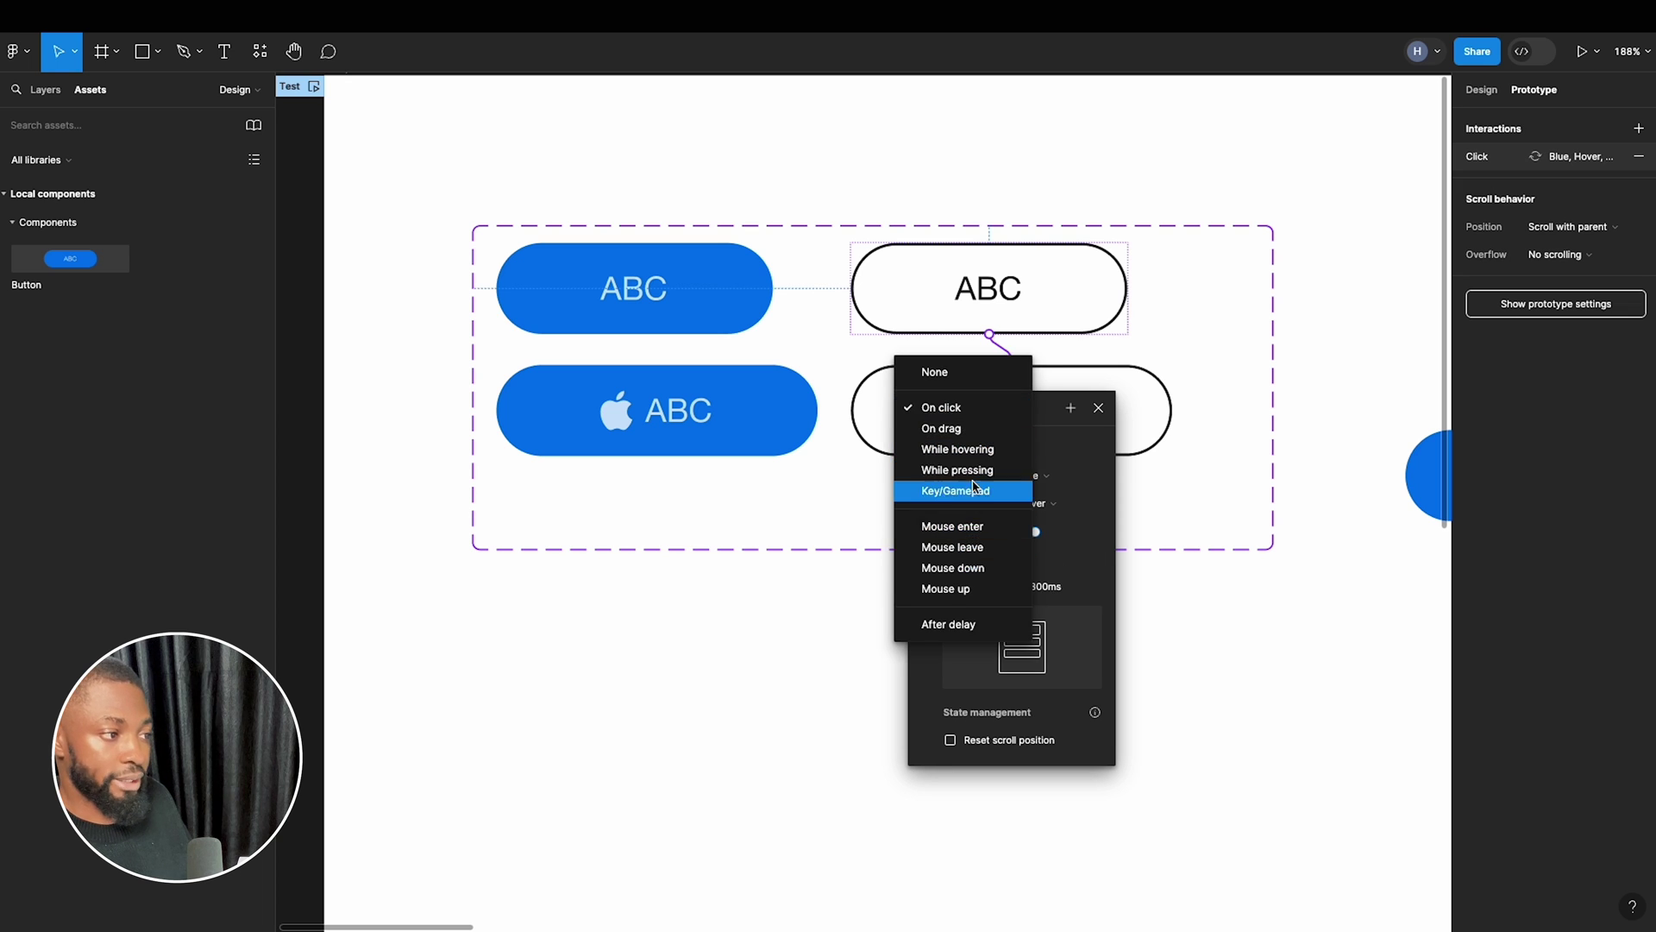
{"action": "left_click", "coordinate": [957, 449]}
{"action": "key", "text": "Escape"}
{"action": "scroll", "coordinate": [913, 452], "scroll_direction": "down", "scroll_amount": 2}
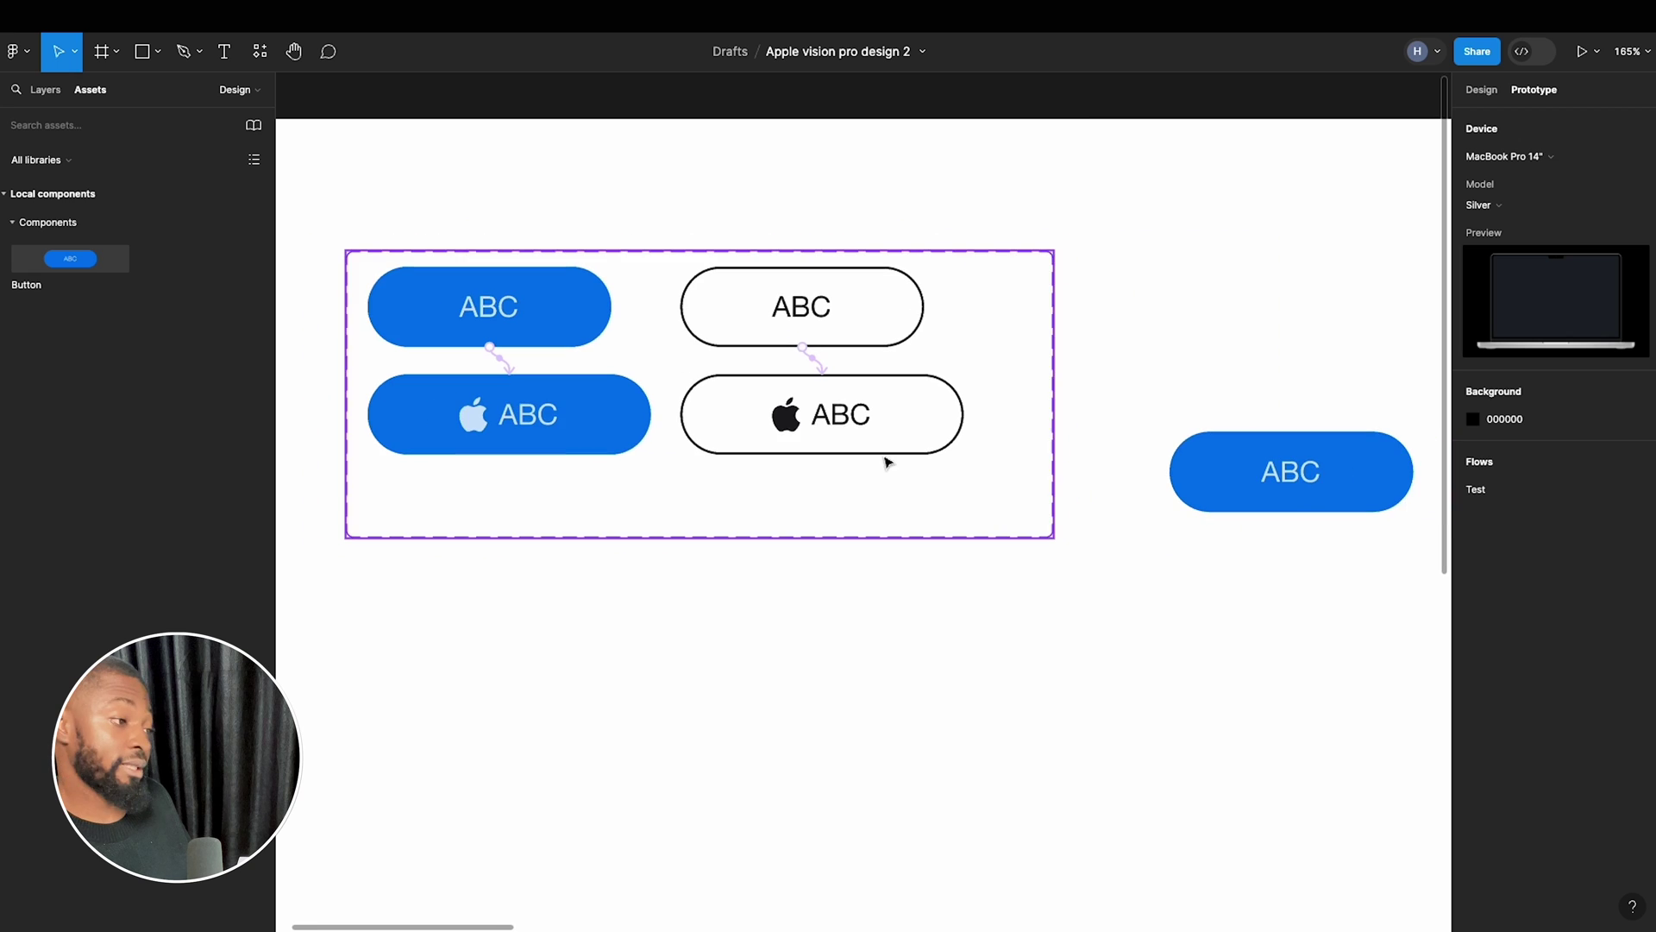
Test the Outline property on the blue button instance by switching it on and back off.
{"action": "scroll", "coordinate": [912, 455], "scroll_direction": "right", "scroll_amount": 3}
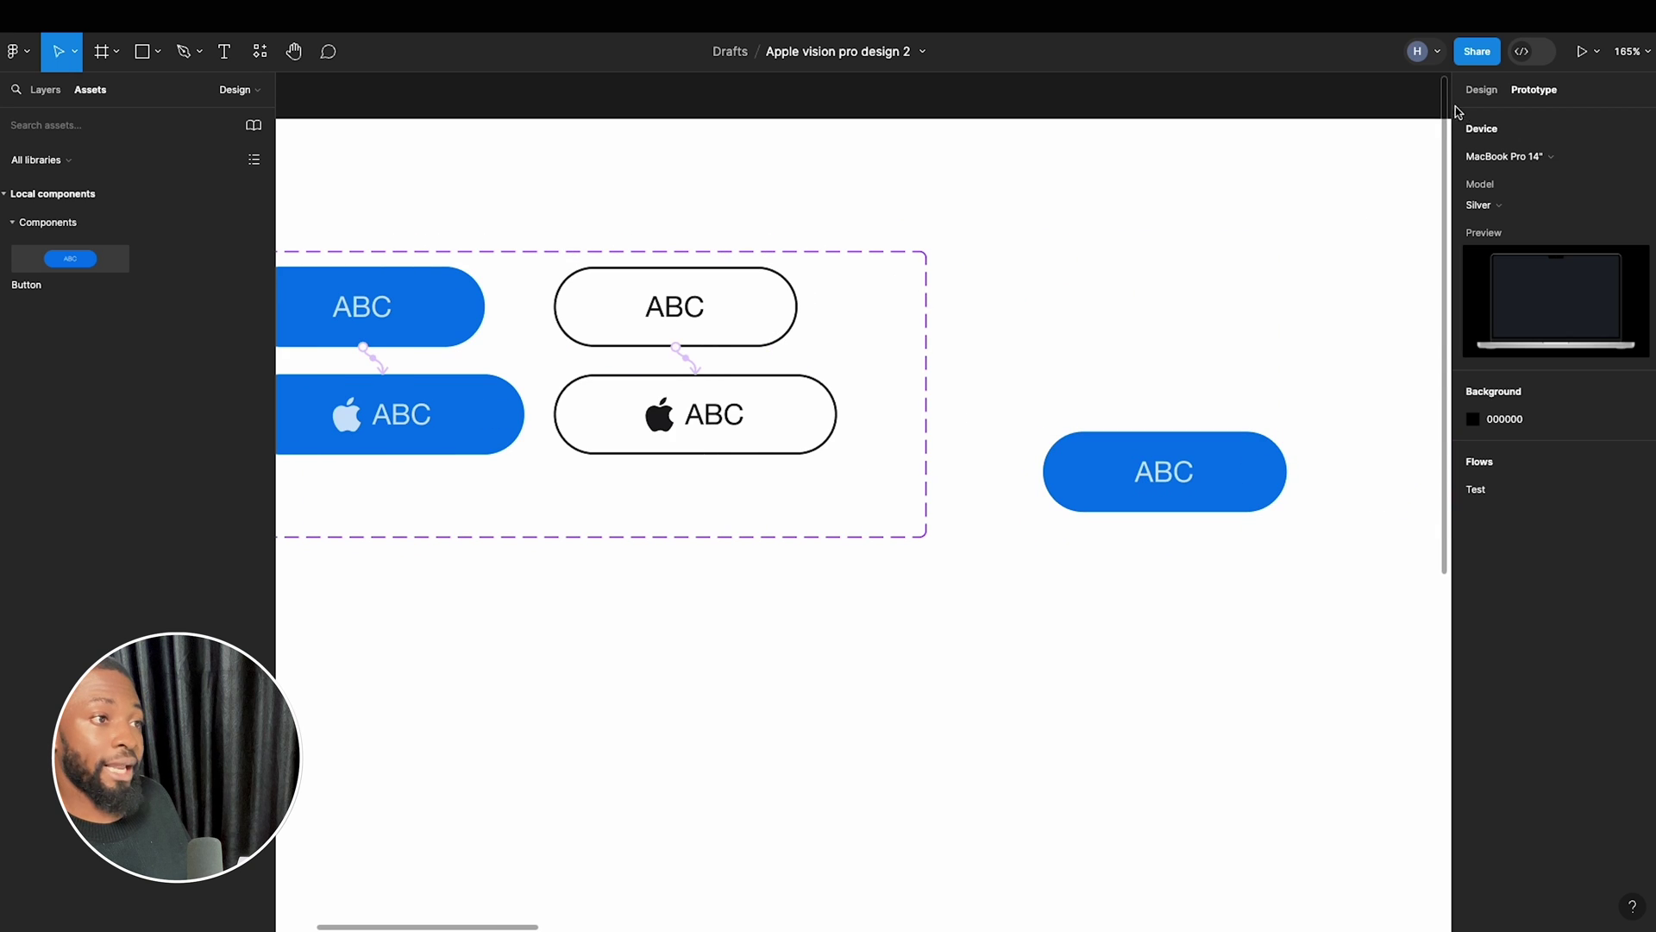
{"action": "left_click", "coordinate": [1481, 92]}
{"action": "left_click", "coordinate": [1213, 474]}
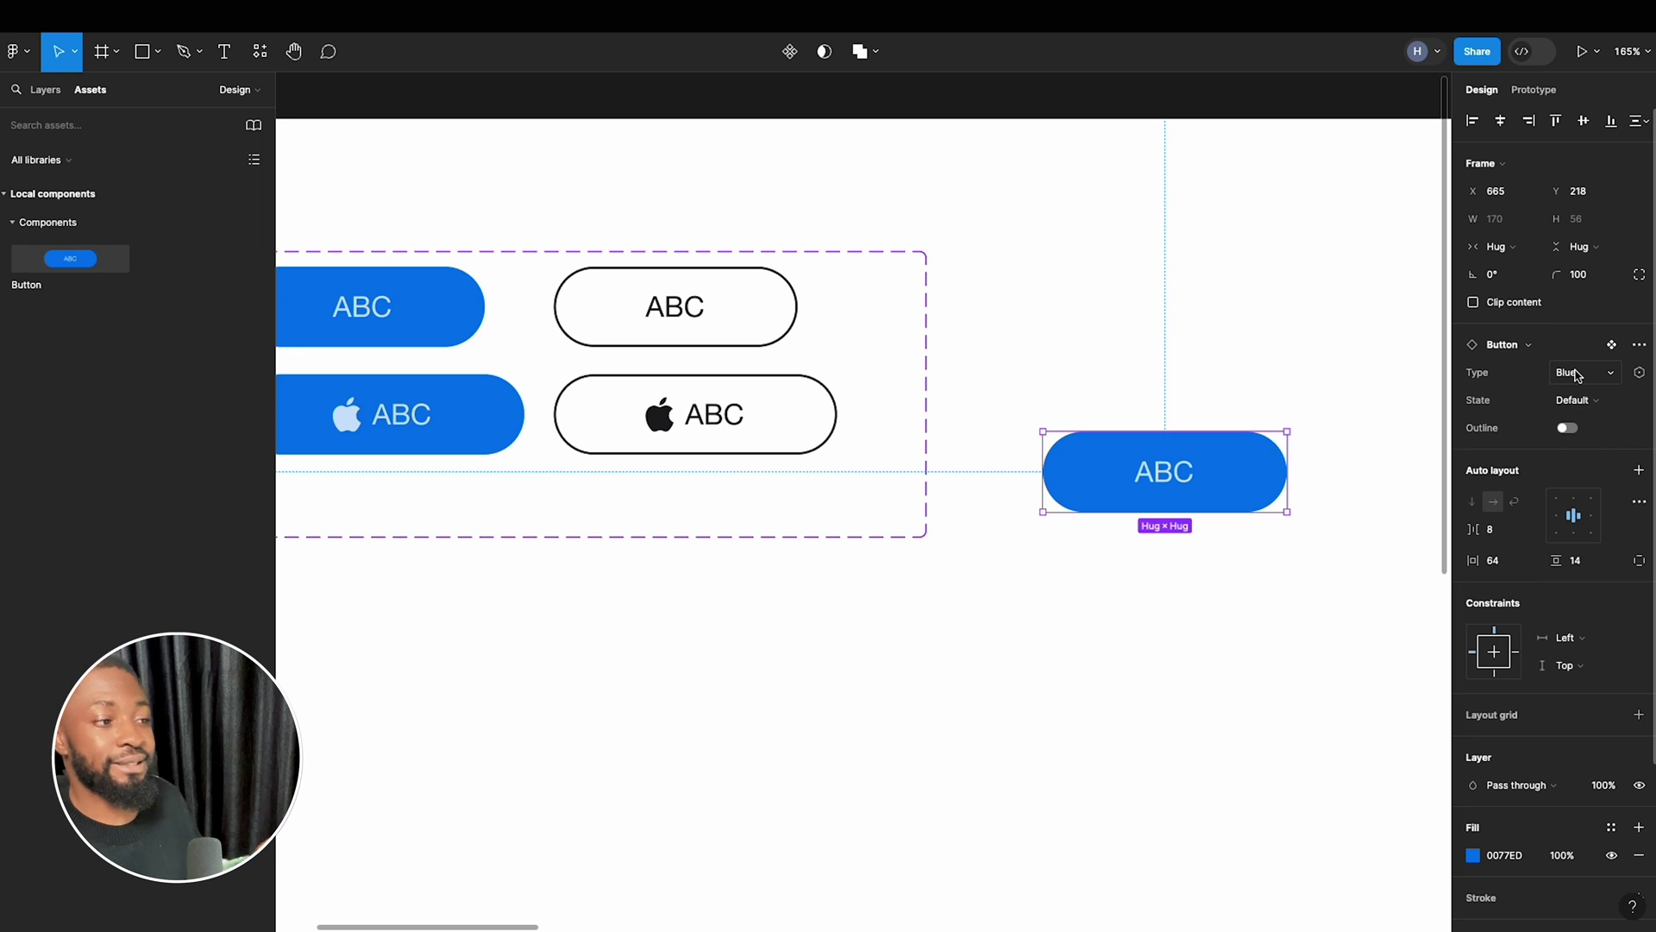
{"action": "left_click", "coordinate": [1568, 429]}
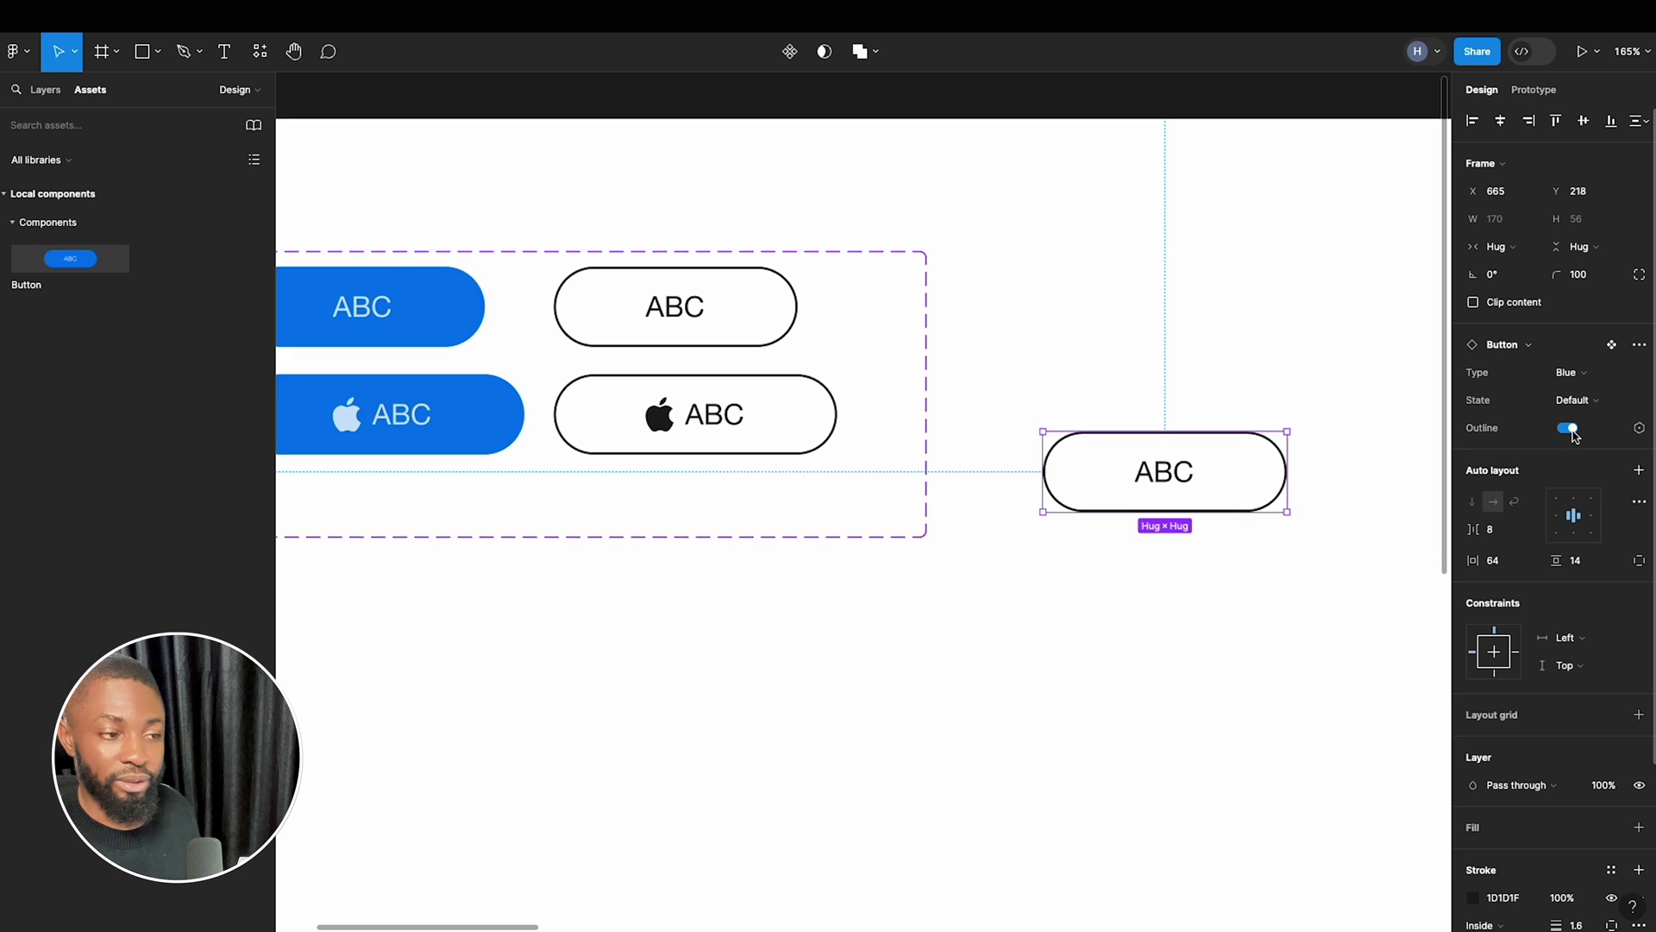
{"action": "left_click", "coordinate": [1572, 431]}
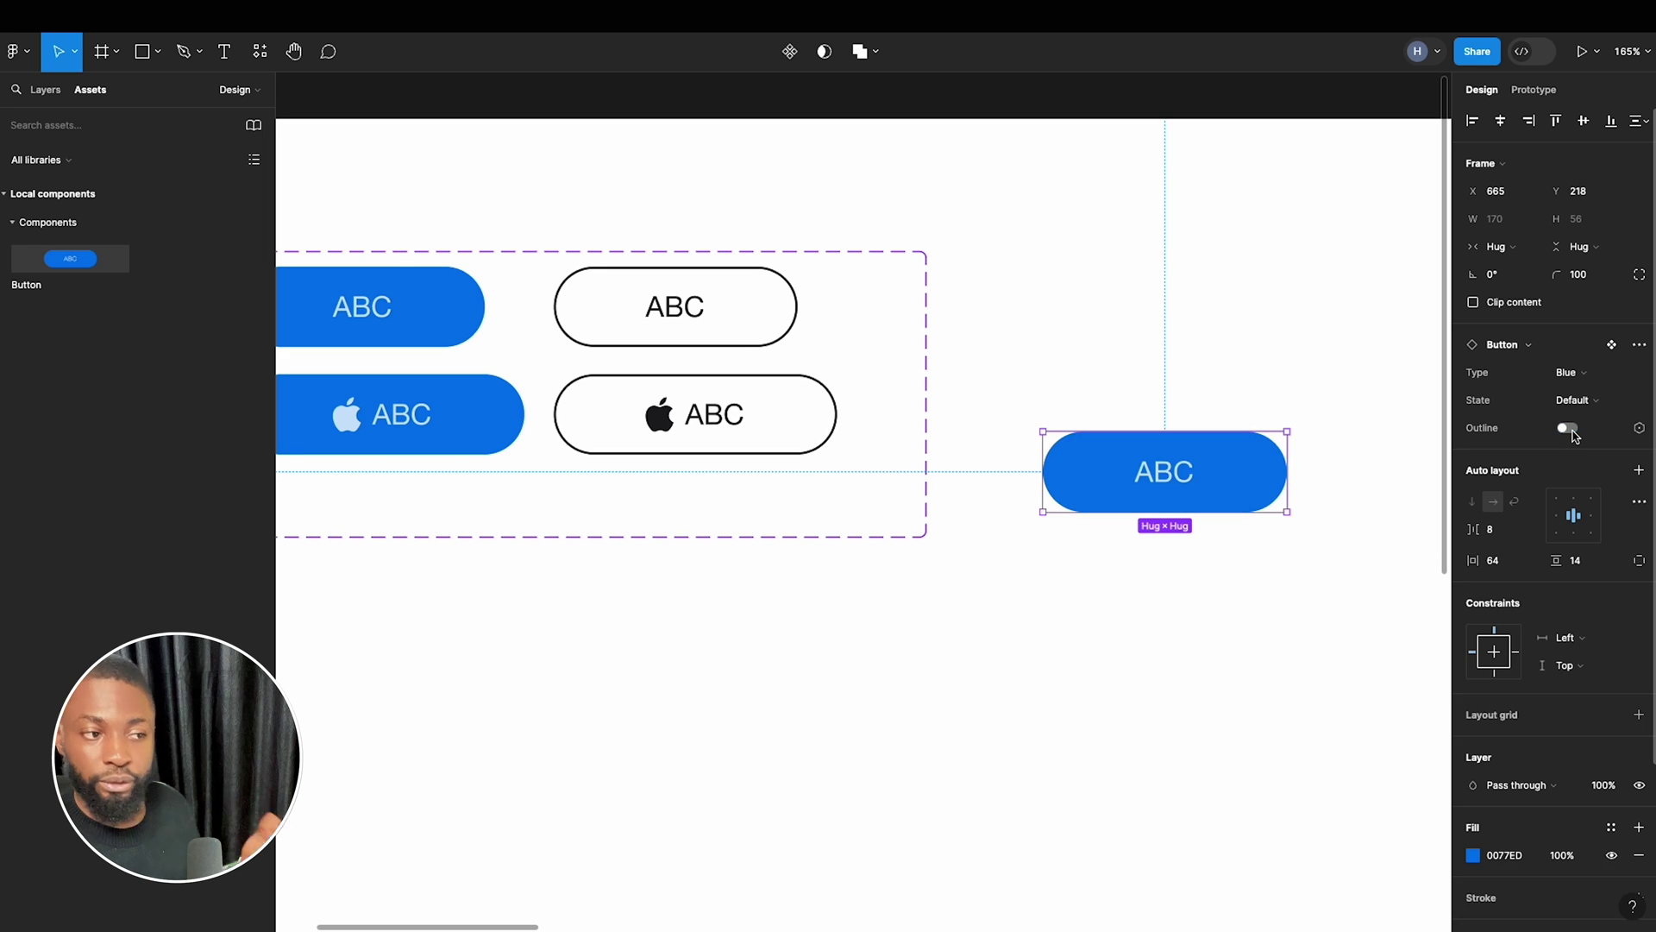
{"action": "left_click", "coordinate": [1573, 376]}
{"action": "left_click", "coordinate": [1575, 376]}
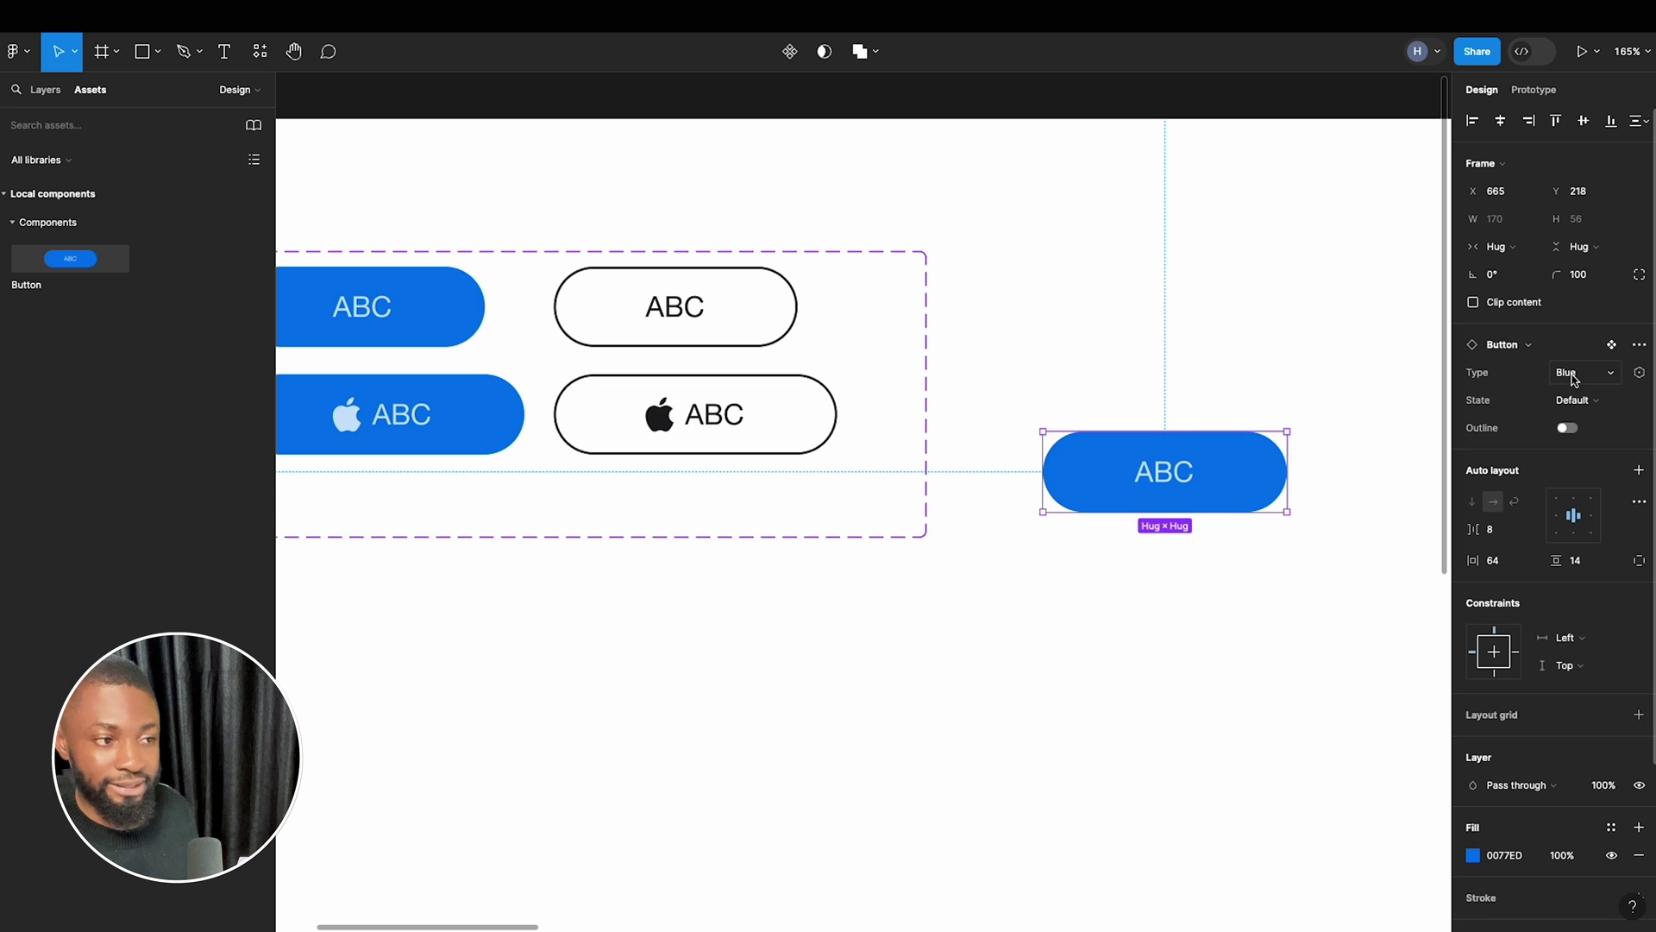
Set the Type property of both outlined button variants, Default and Hover, to Black.
{"action": "left_click", "coordinate": [674, 302]}
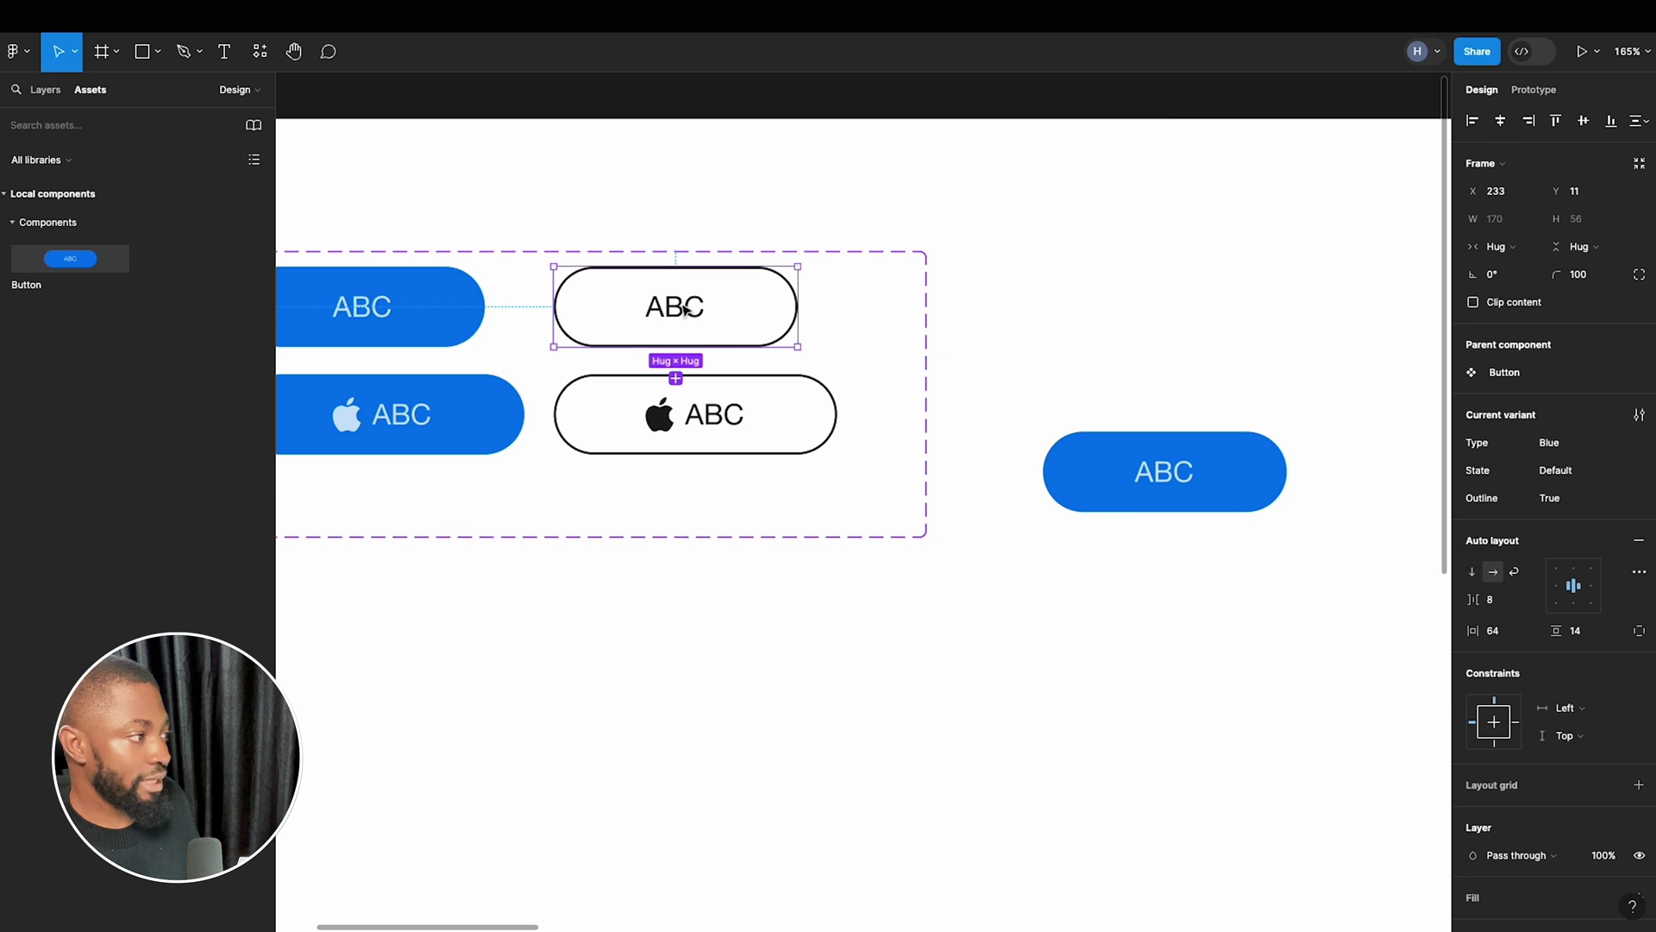
{"action": "left_click", "coordinate": [765, 417], "text": "shift"}
{"action": "left_click", "coordinate": [1568, 479]}
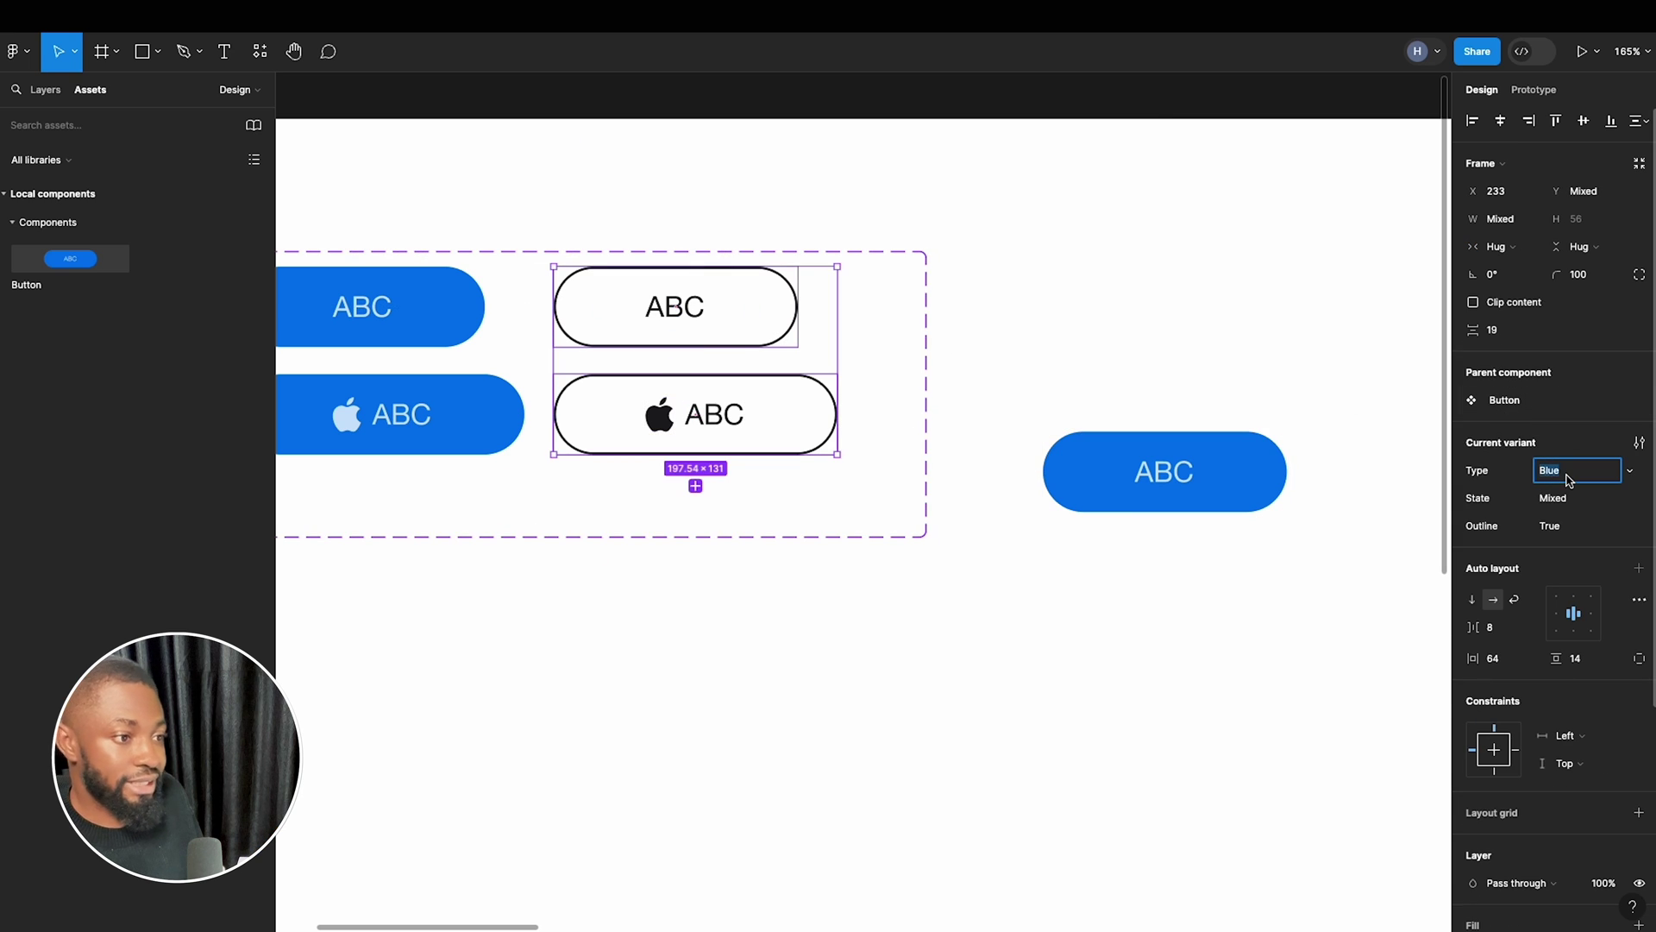
{"action": "key", "text": "Return"}
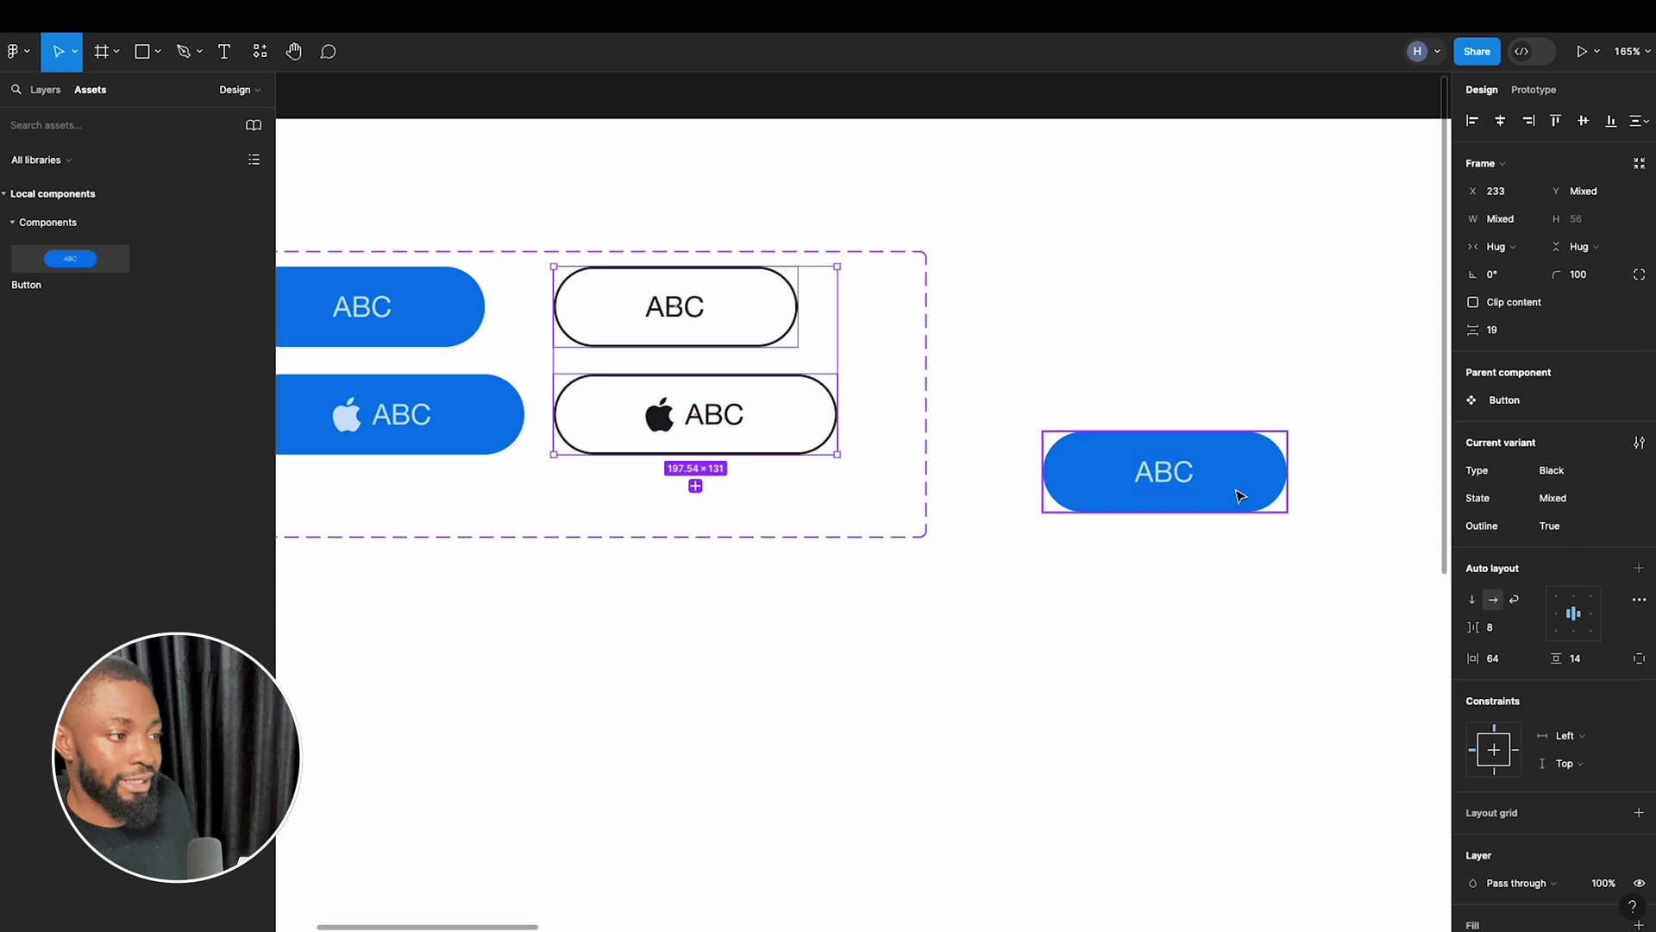
Test the button instance's variants by switching its Type to Black and back to Blue, and set its State to Hover.
{"action": "left_click", "coordinate": [1206, 470]}
{"action": "left_click", "coordinate": [1569, 372]}
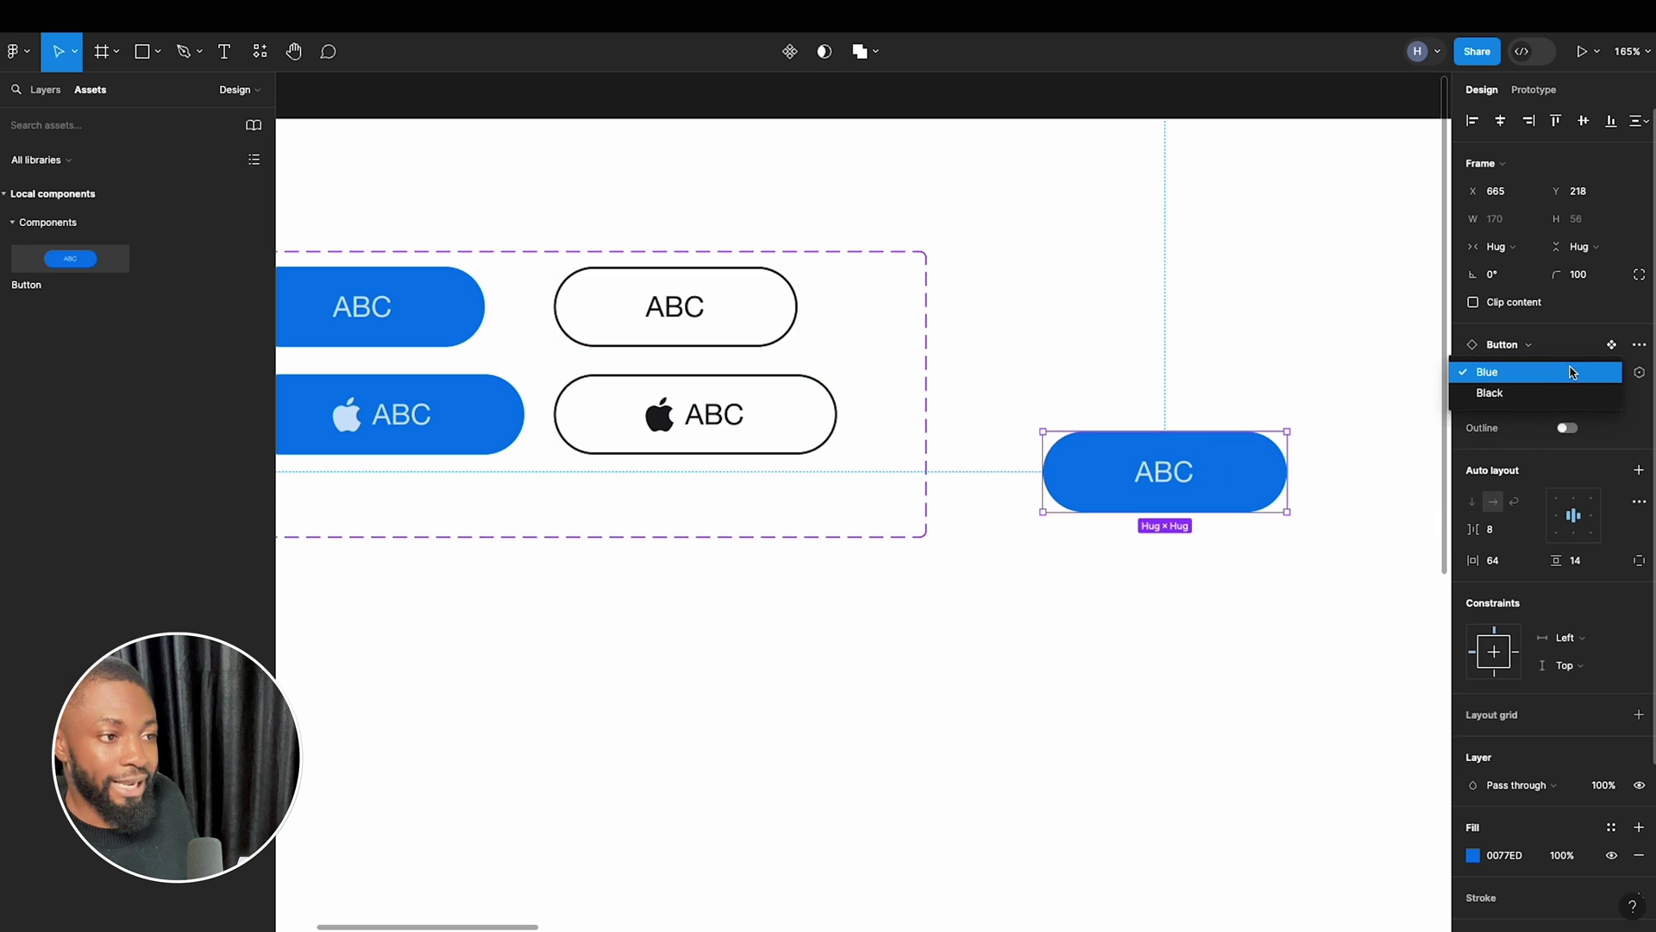
{"action": "left_click", "coordinate": [1553, 393]}
{"action": "left_click", "coordinate": [1578, 376]}
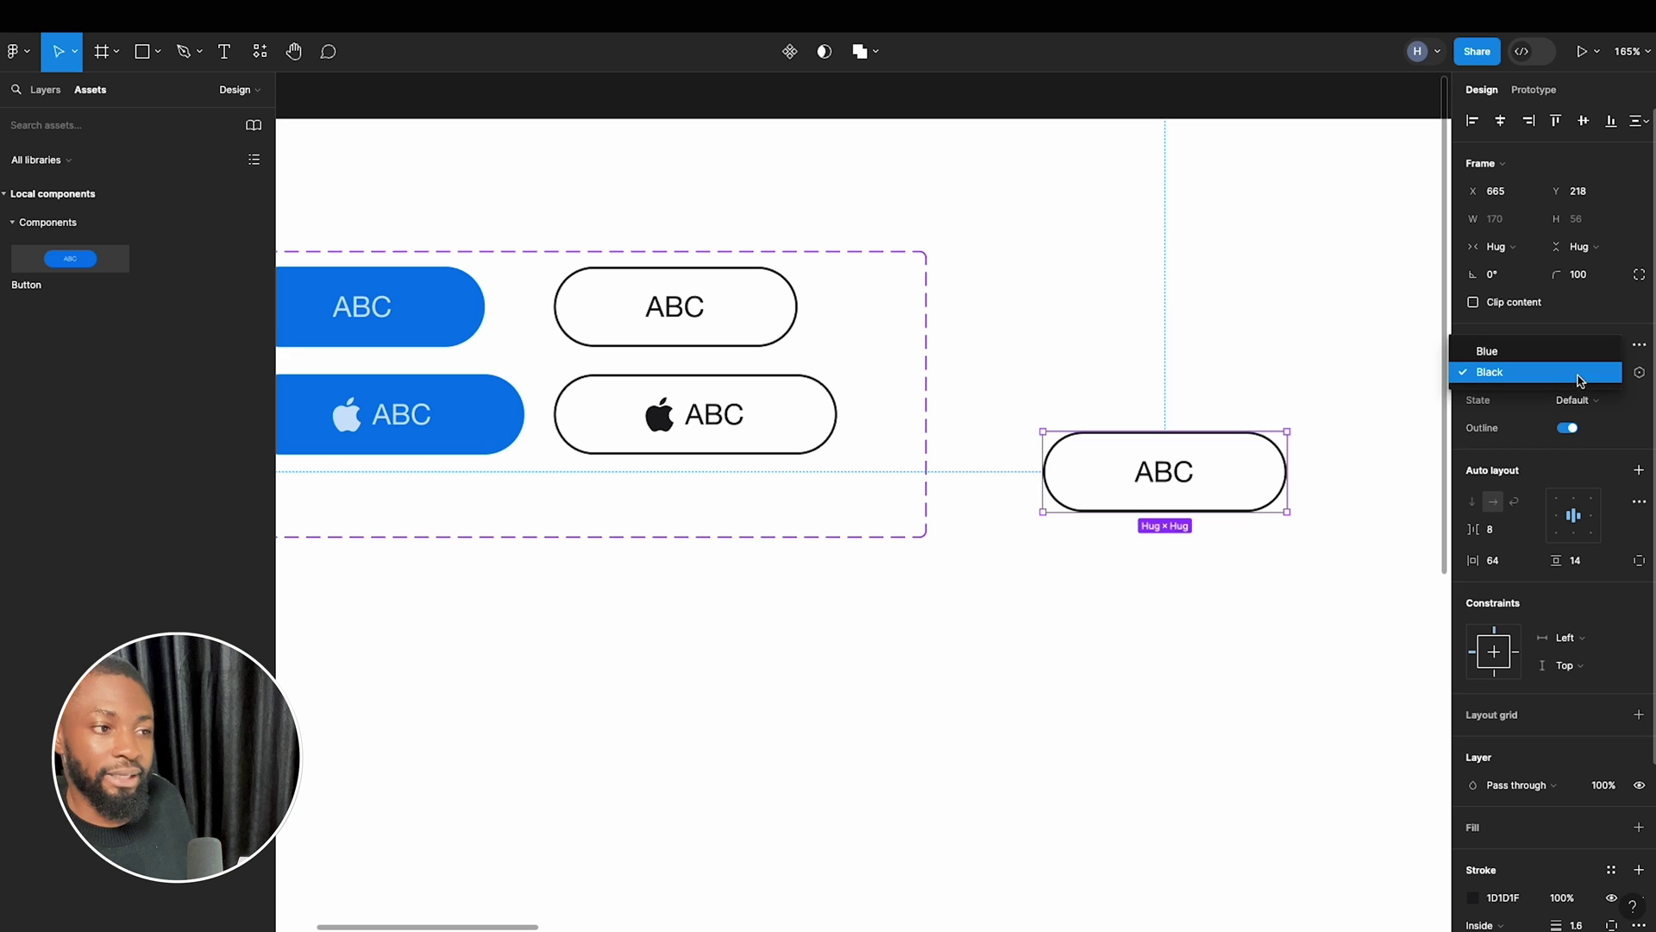
{"action": "left_click", "coordinate": [1537, 351]}
{"action": "left_click", "coordinate": [1587, 400]}
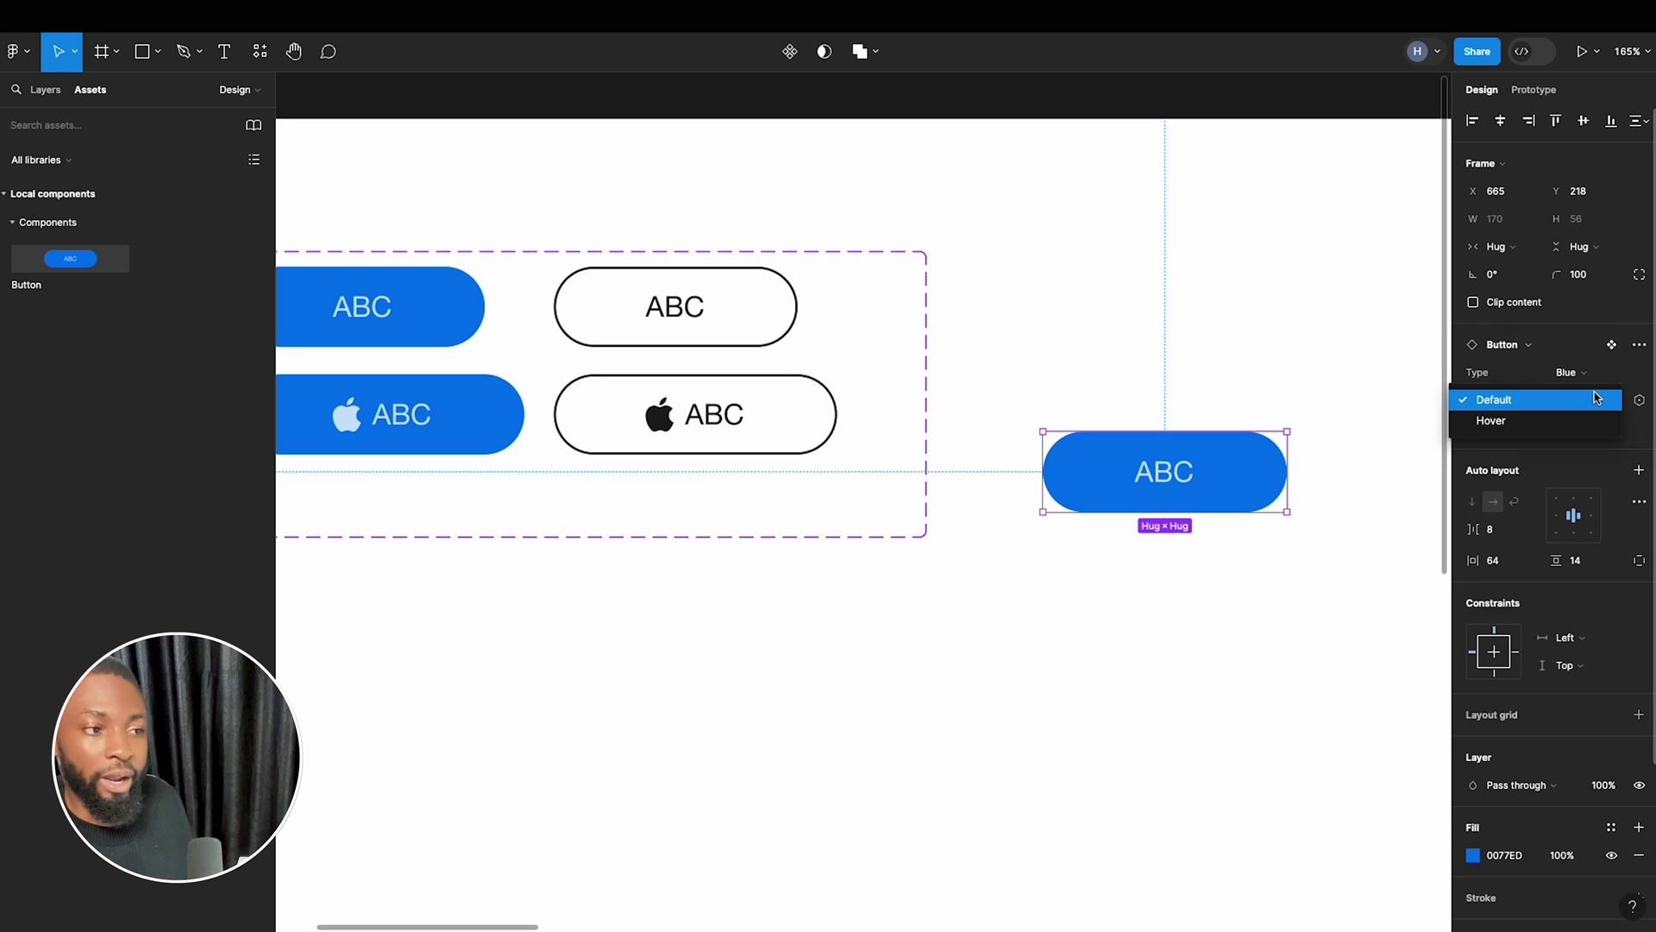
{"action": "left_click", "coordinate": [1562, 423]}
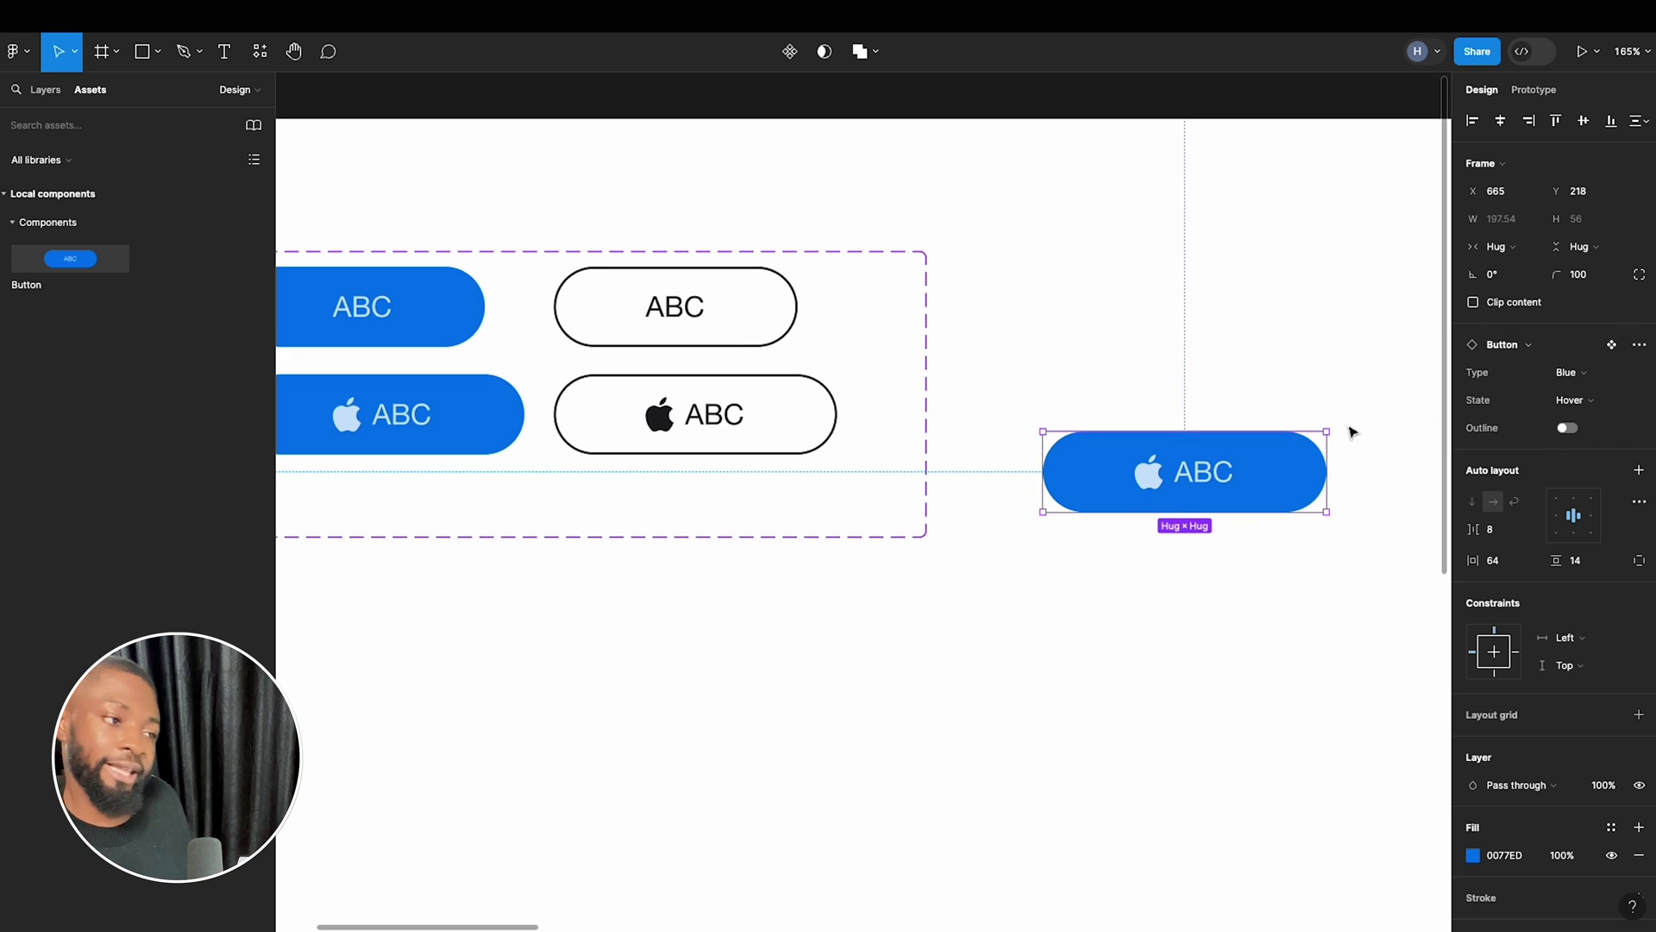
Delete the test button instance beside the component set in the Components frame.
{"action": "left_click", "coordinate": [1250, 402]}
{"action": "left_click", "coordinate": [1212, 465]}
{"action": "key", "text": "Escape"}
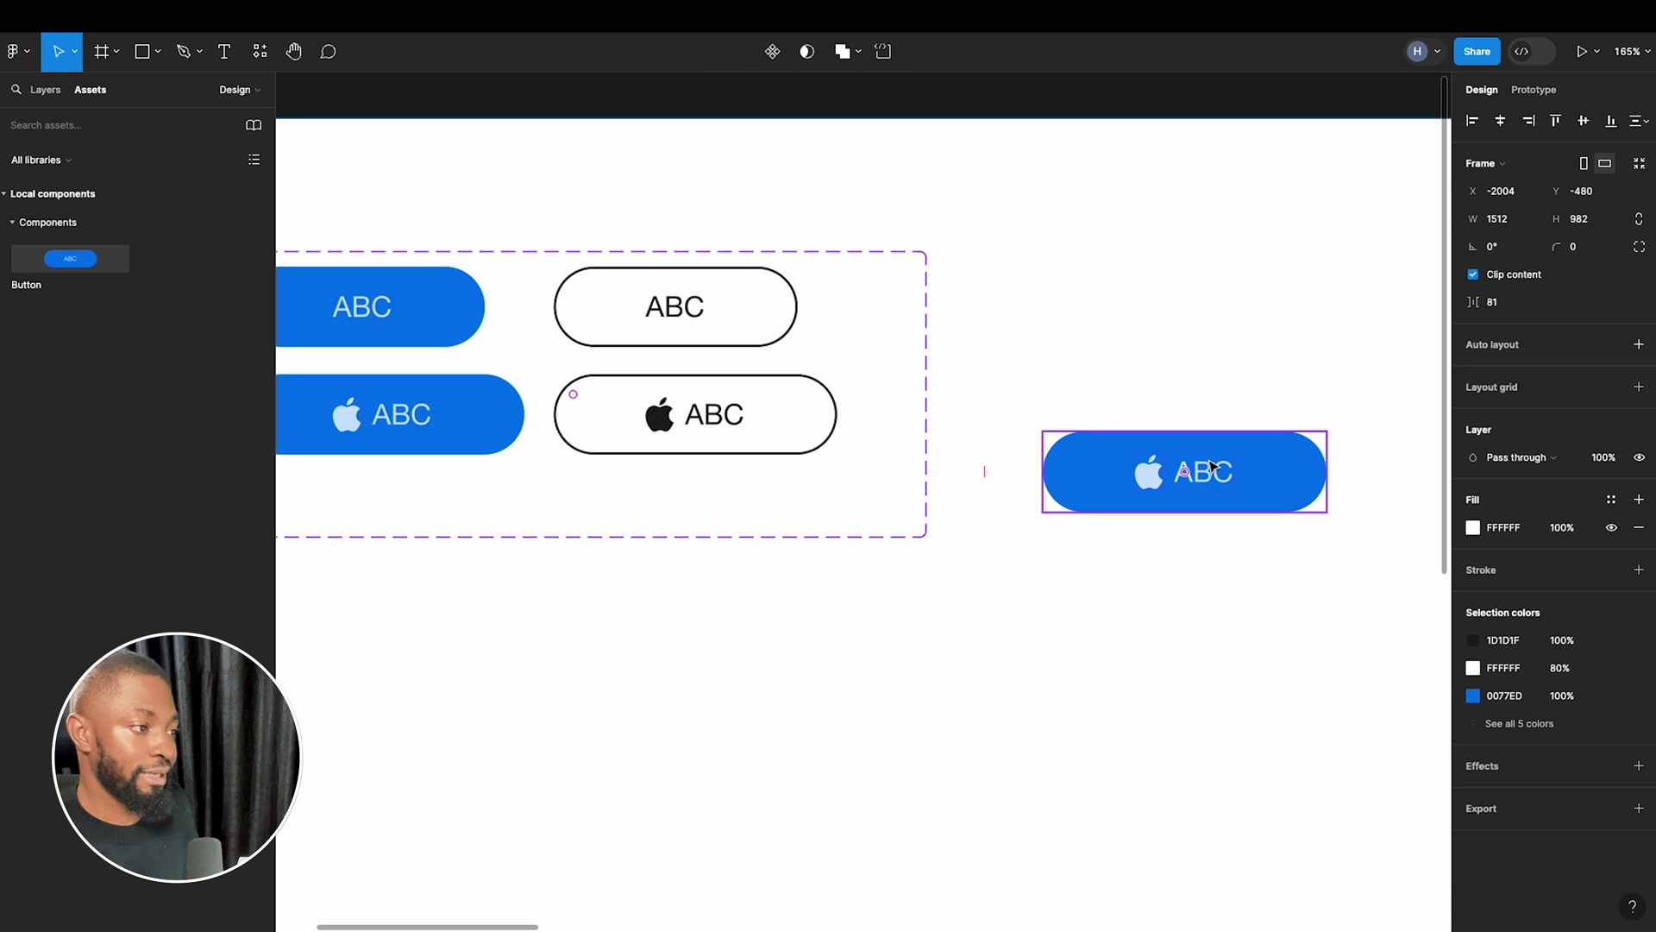
{"action": "left_click", "coordinate": [1208, 337]}
{"action": "left_click", "coordinate": [1212, 496]}
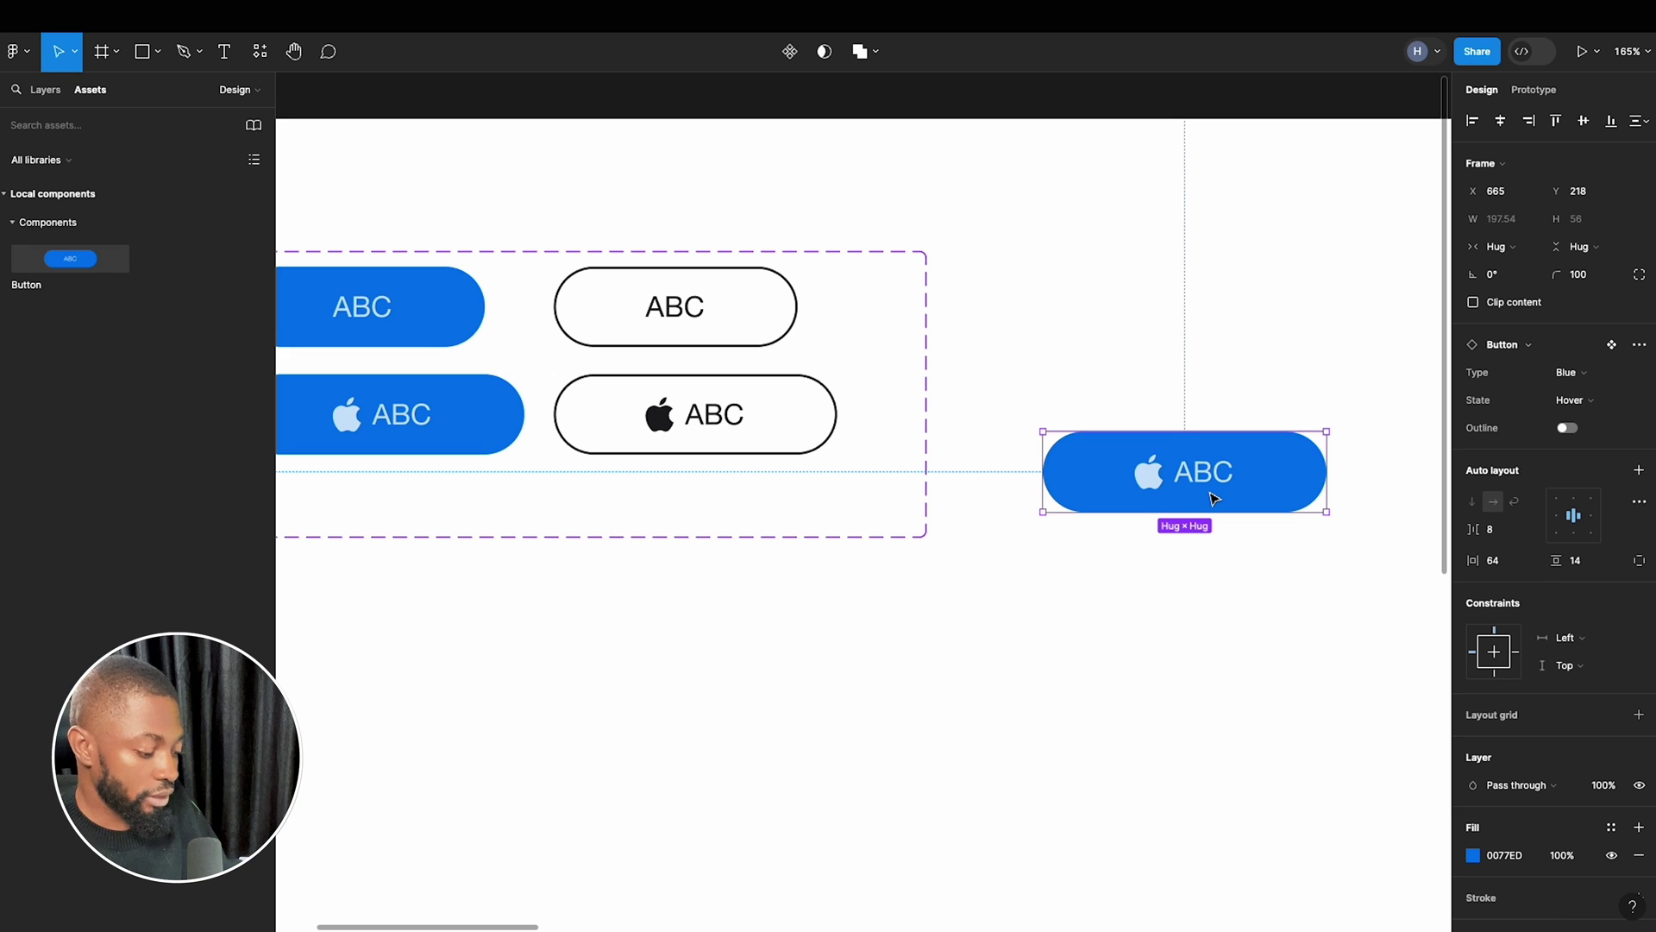
{"action": "key", "text": "Delete"}
Set the Landing Page frame's fill to black (000000).
{"action": "scroll", "coordinate": [691, 463], "scroll_direction": "down", "scroll_amount": 5, "text": "ctrl"}
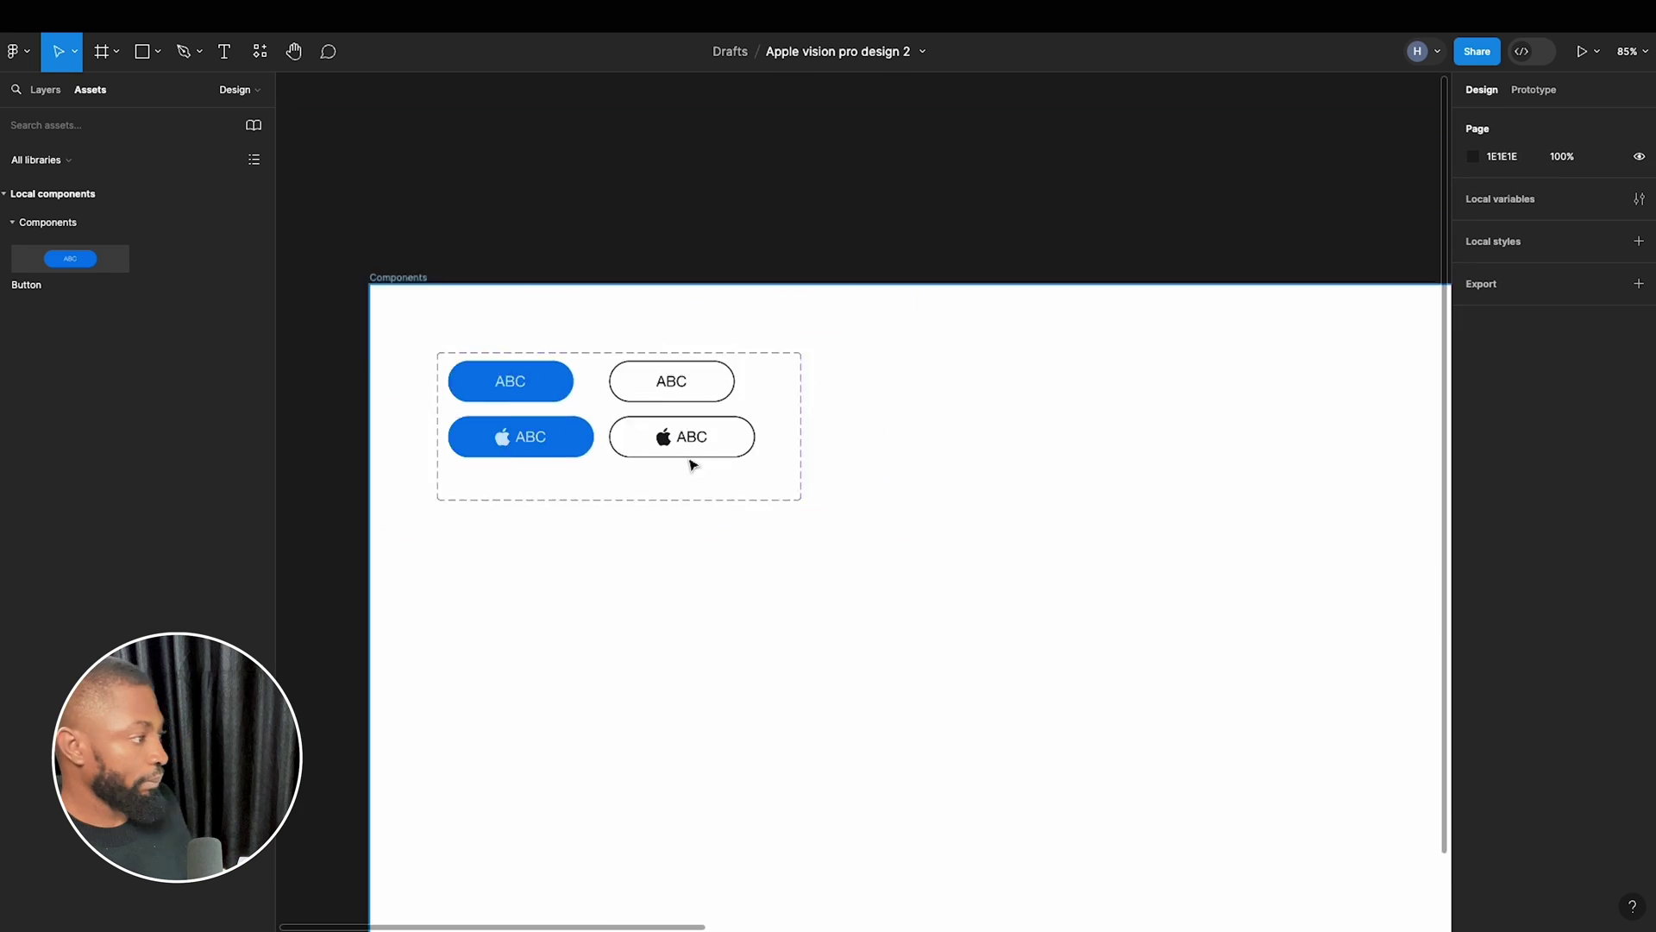
{"action": "scroll", "coordinate": [998, 488], "scroll_direction": "right", "scroll_amount": 6}
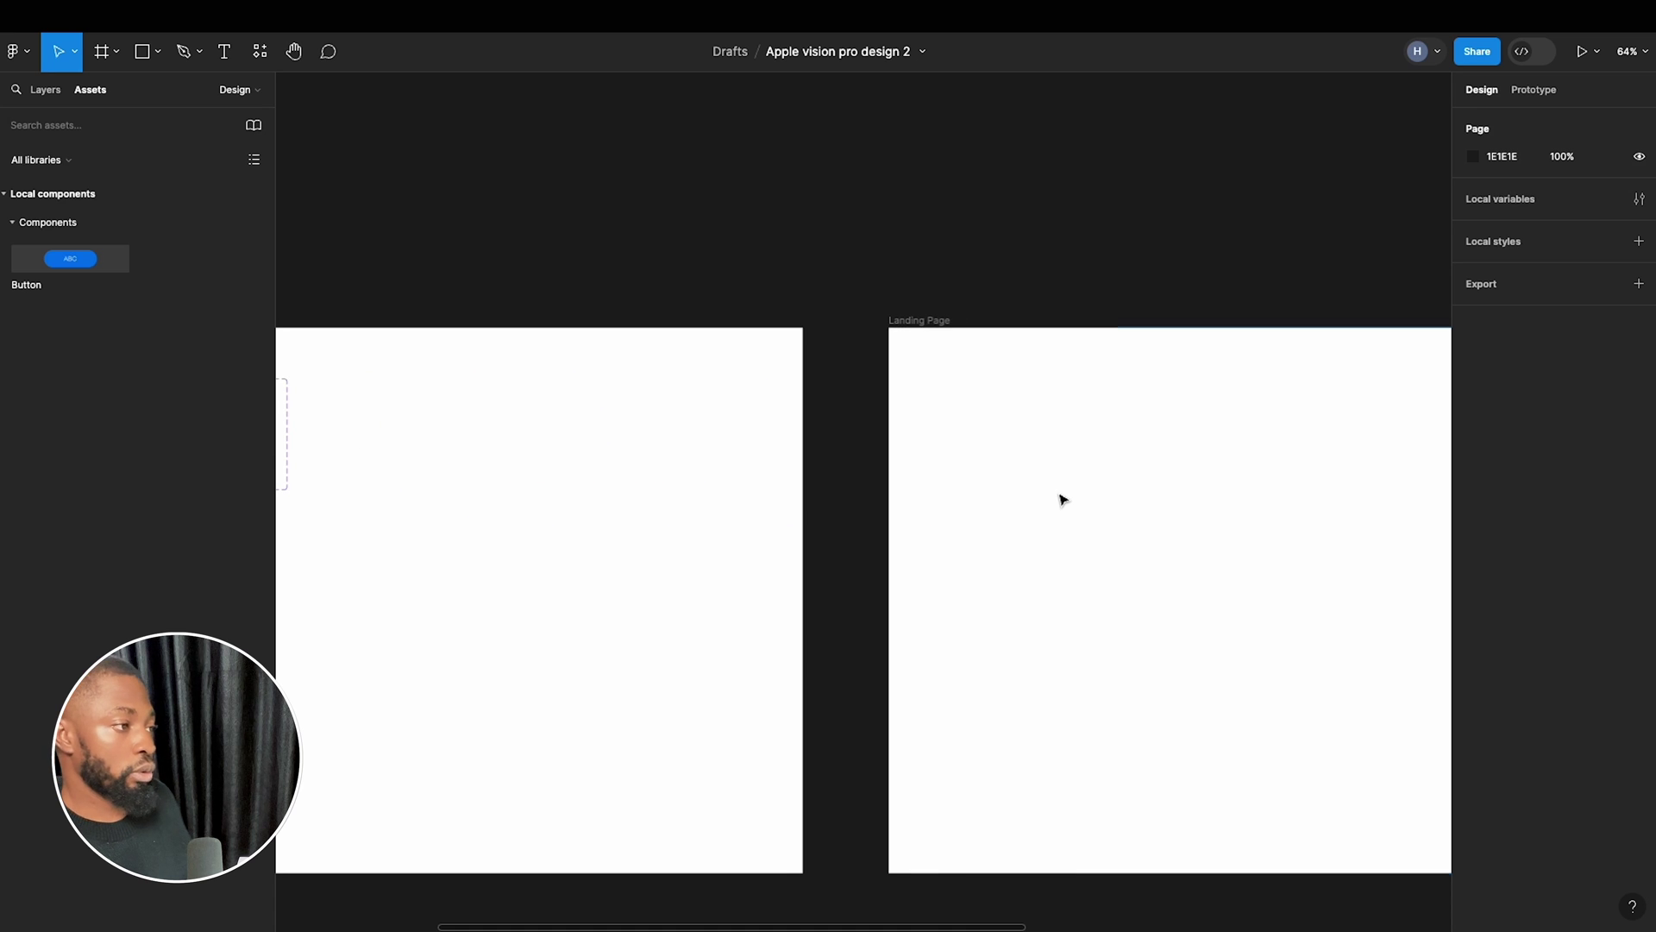
{"action": "scroll", "coordinate": [1063, 501], "scroll_direction": "left", "scroll_amount": 5}
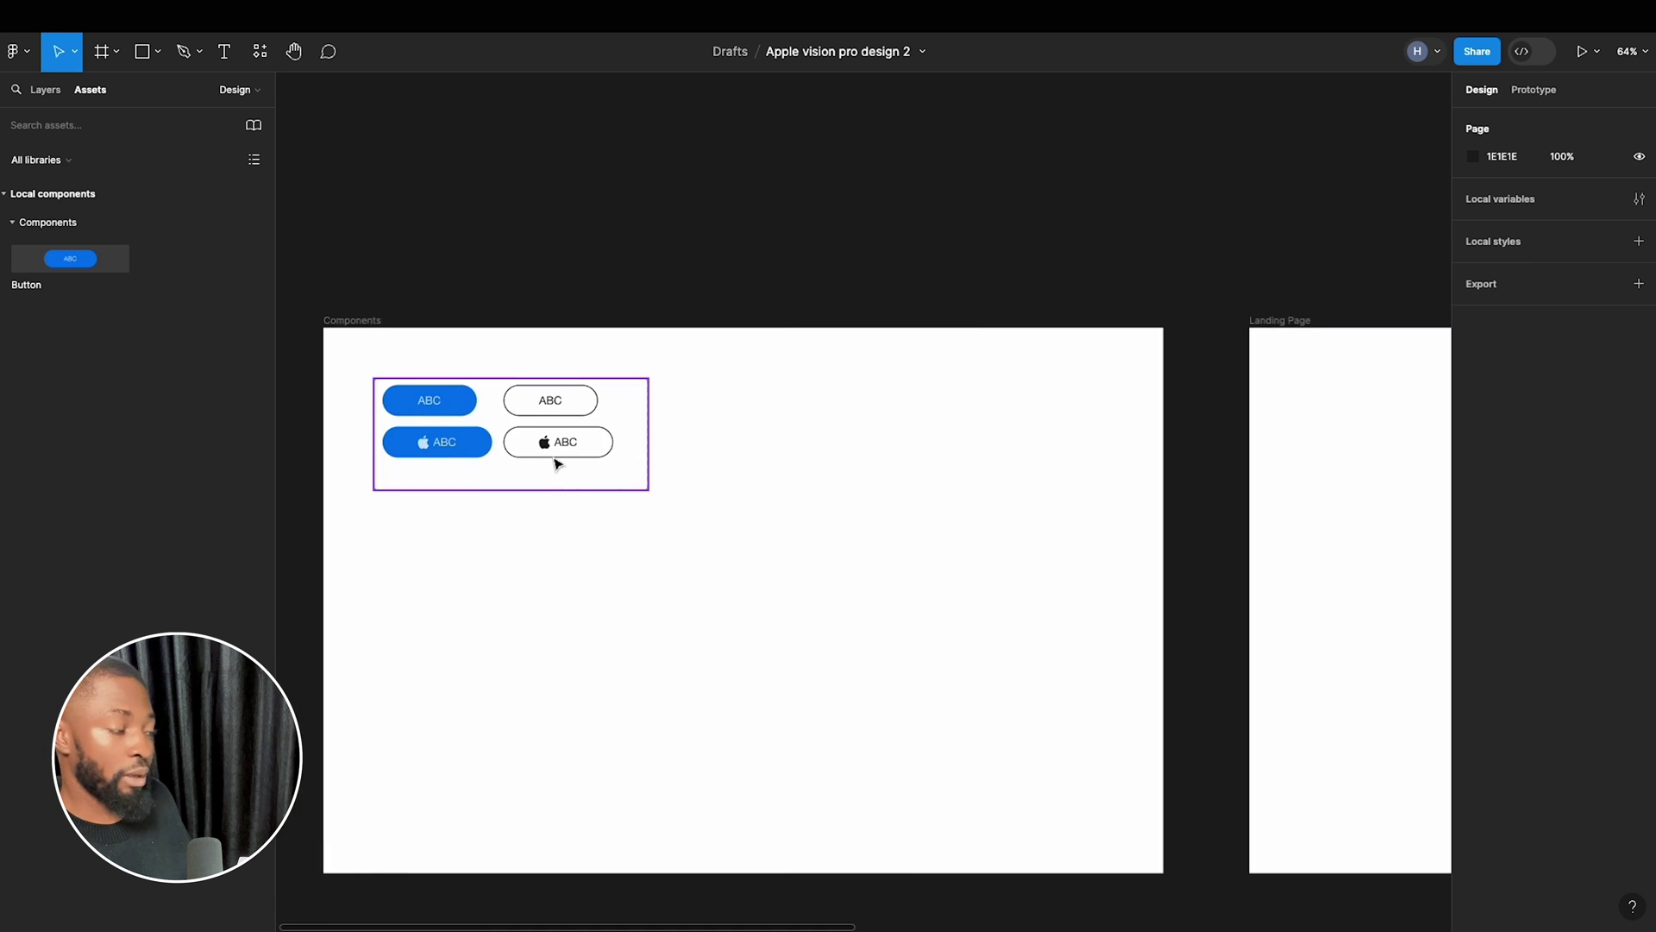
{"action": "scroll", "coordinate": [739, 483], "scroll_direction": "right", "scroll_amount": 4}
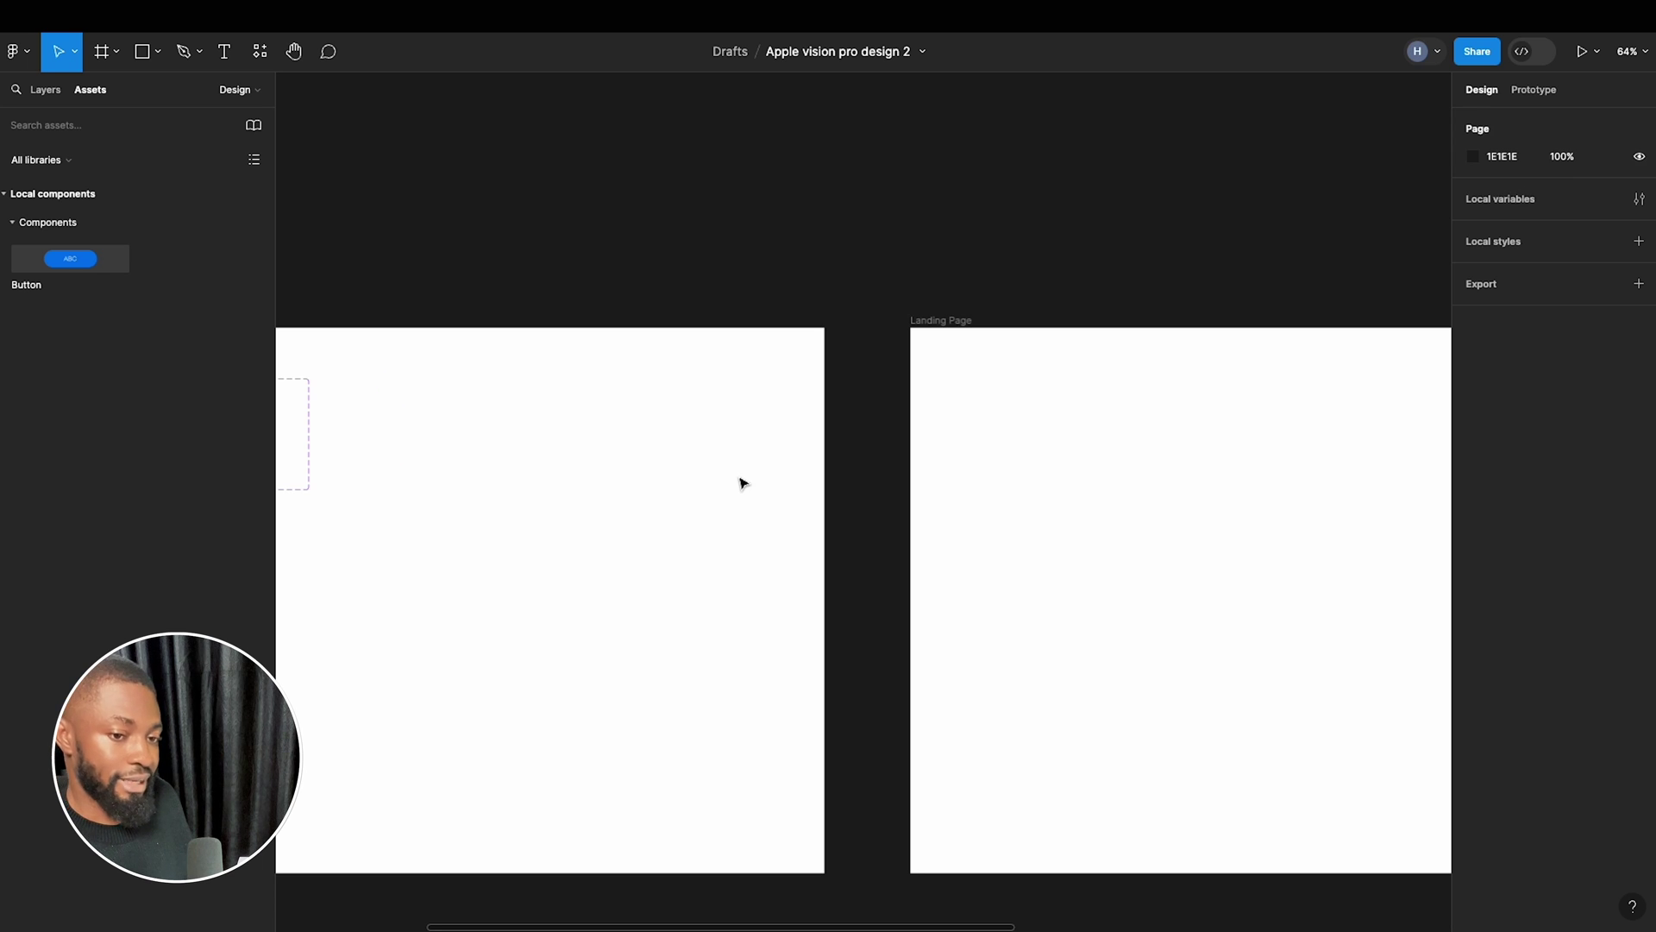
{"action": "scroll", "coordinate": [825, 456], "scroll_direction": "right", "scroll_amount": 6}
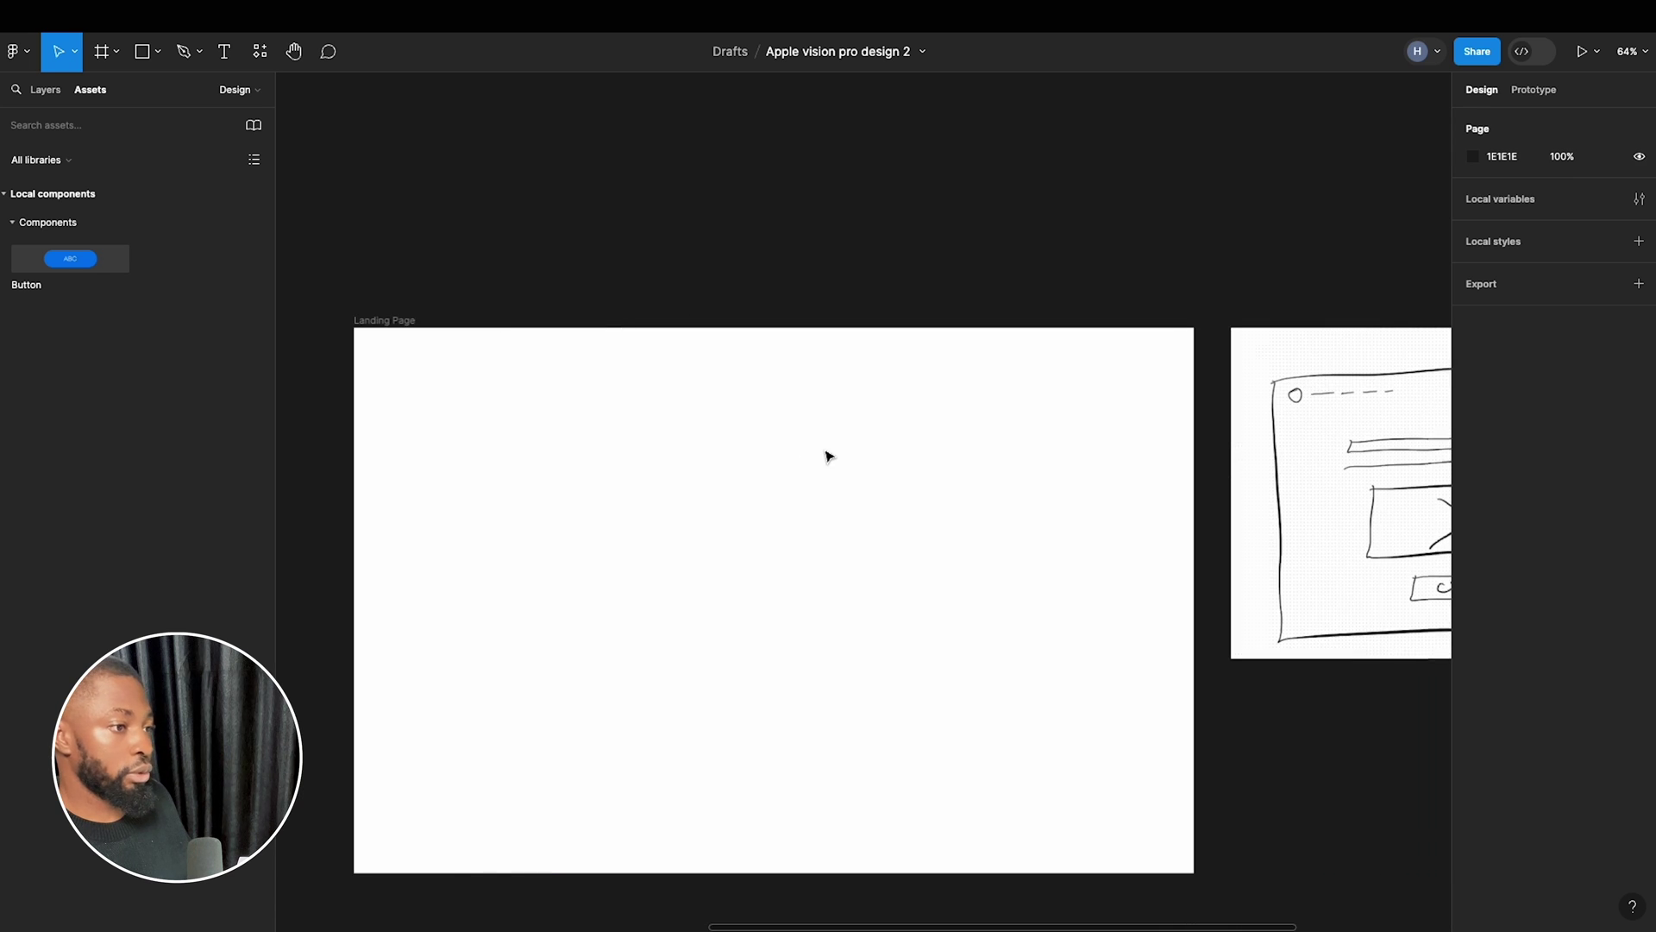
{"action": "left_click", "coordinate": [417, 322]}
{"action": "left_click", "coordinate": [1507, 507]}
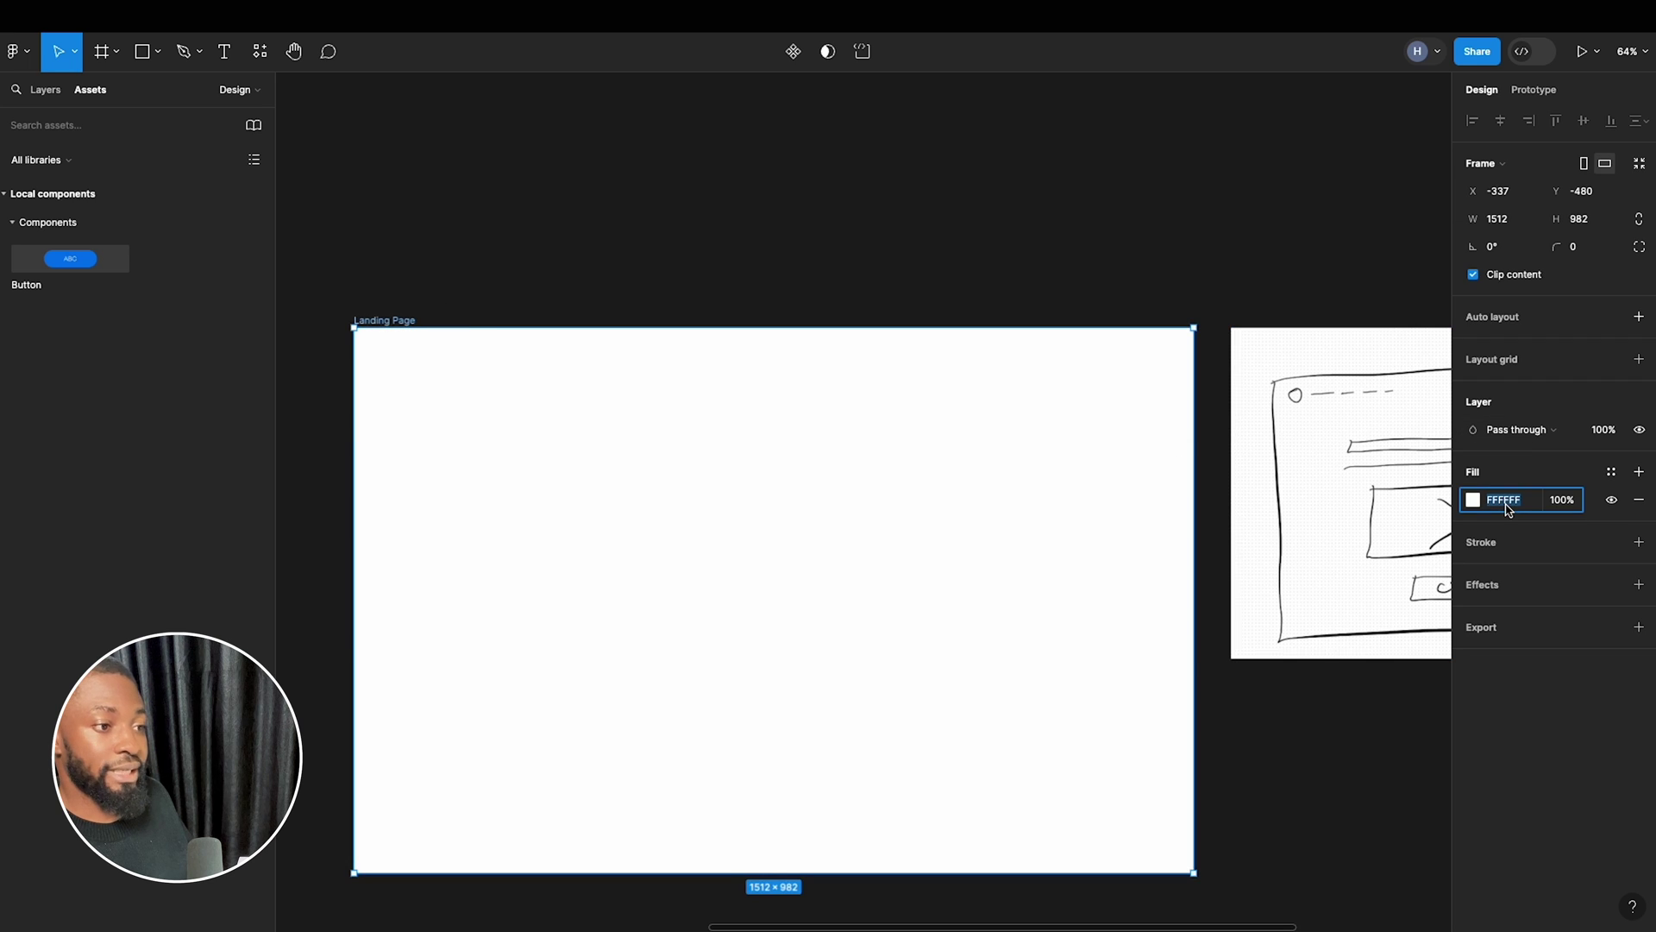
{"action": "type", "text": "00"}
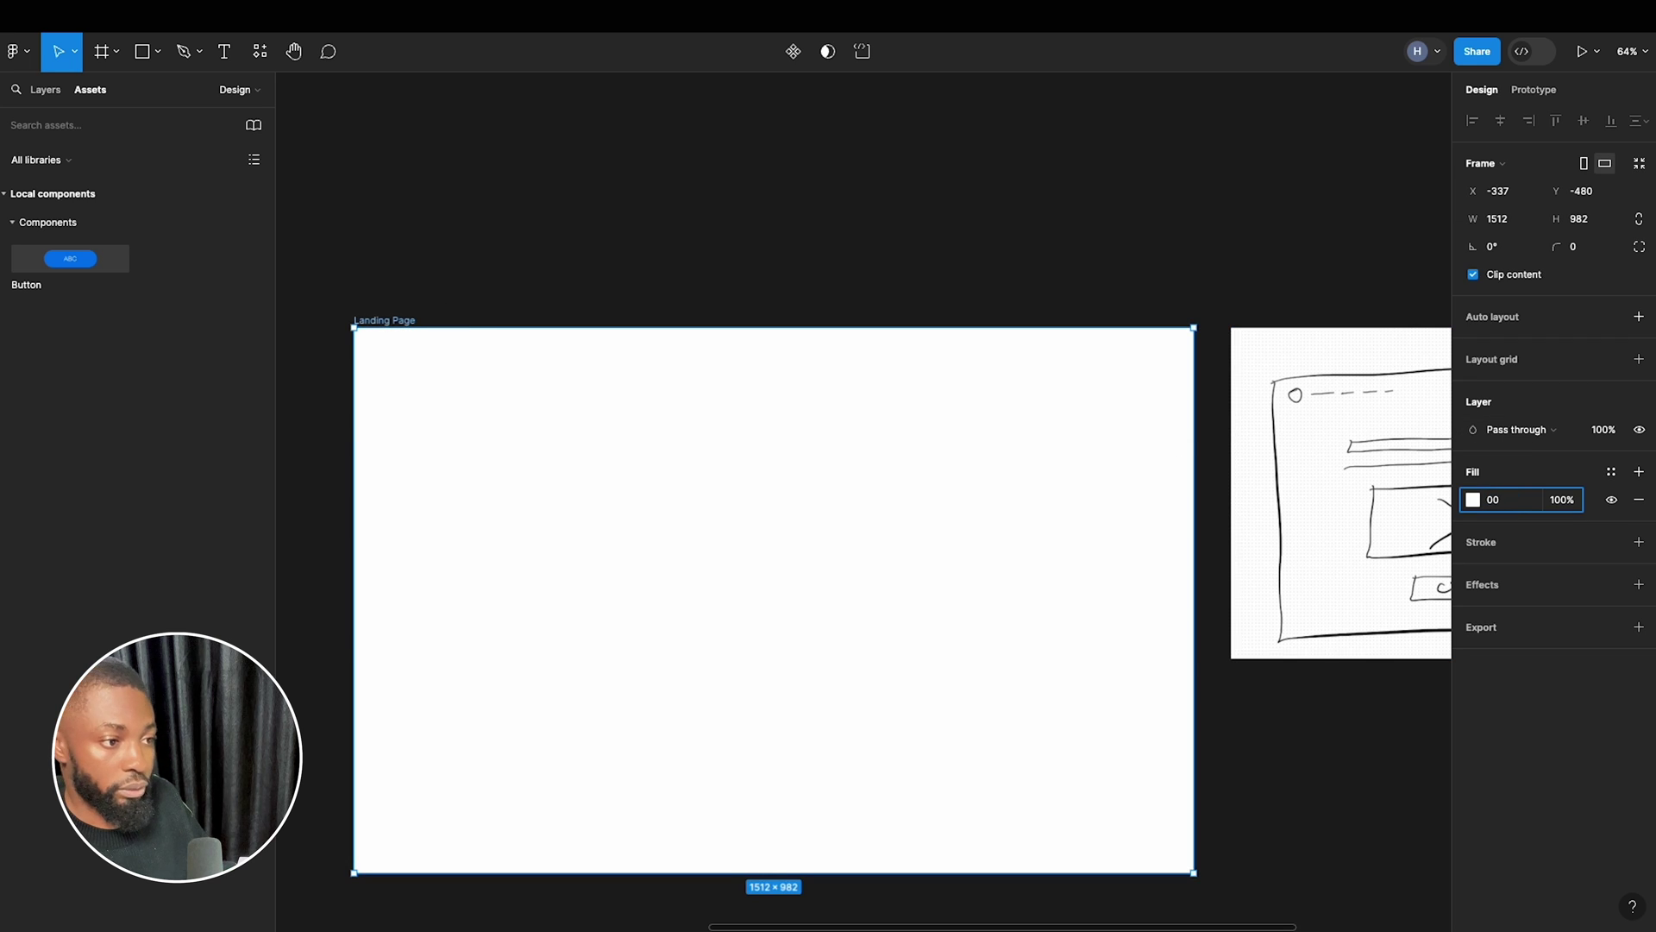
{"action": "type", "text": "0"}
{"action": "key", "text": "Return"}
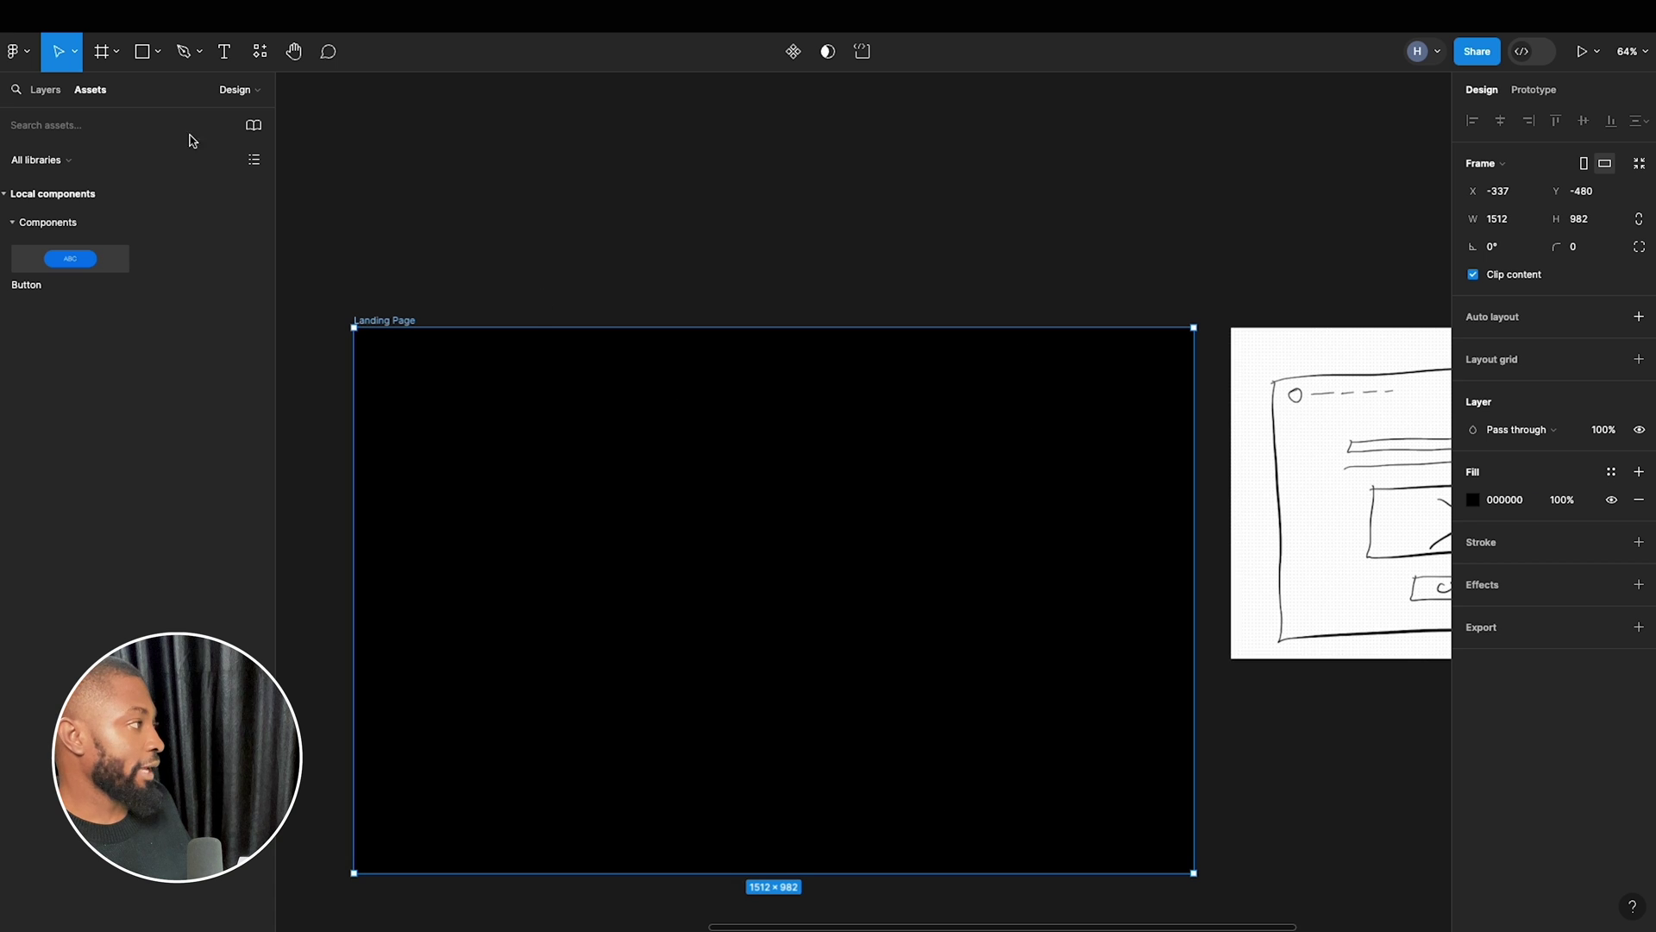
Copy the Apple Logo from the Resource page and paste it into the Landing Page frame on the Design page.
{"action": "left_click", "coordinate": [55, 95]}
{"action": "left_click", "coordinate": [77, 152]}
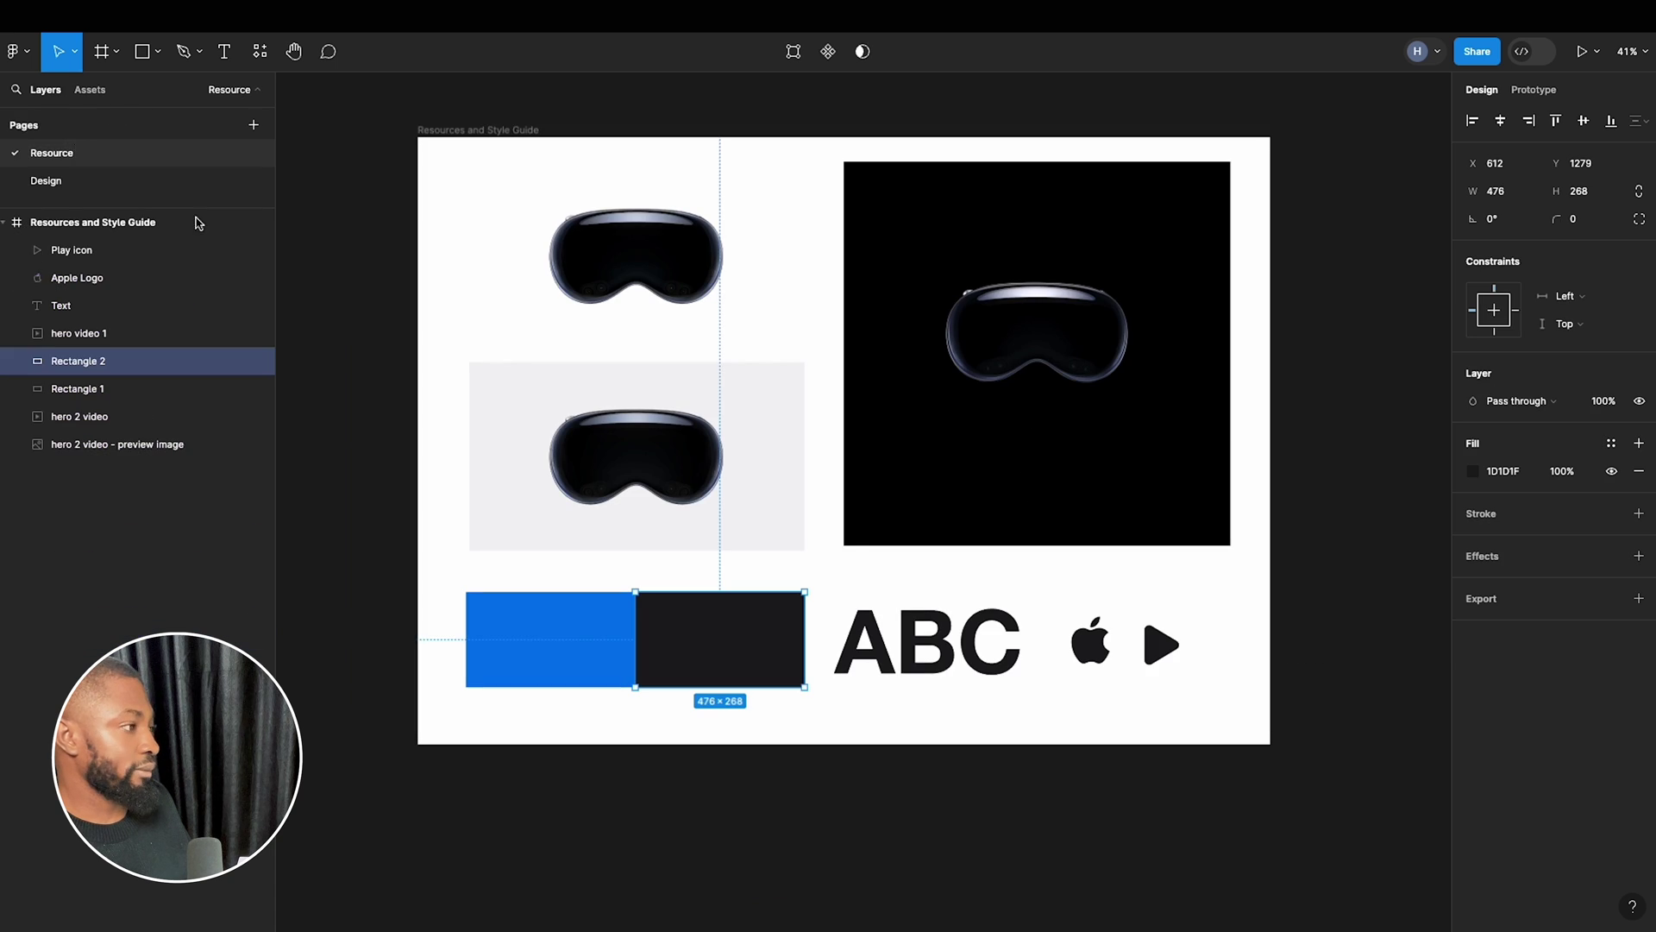
{"action": "left_click", "coordinate": [1107, 660]}
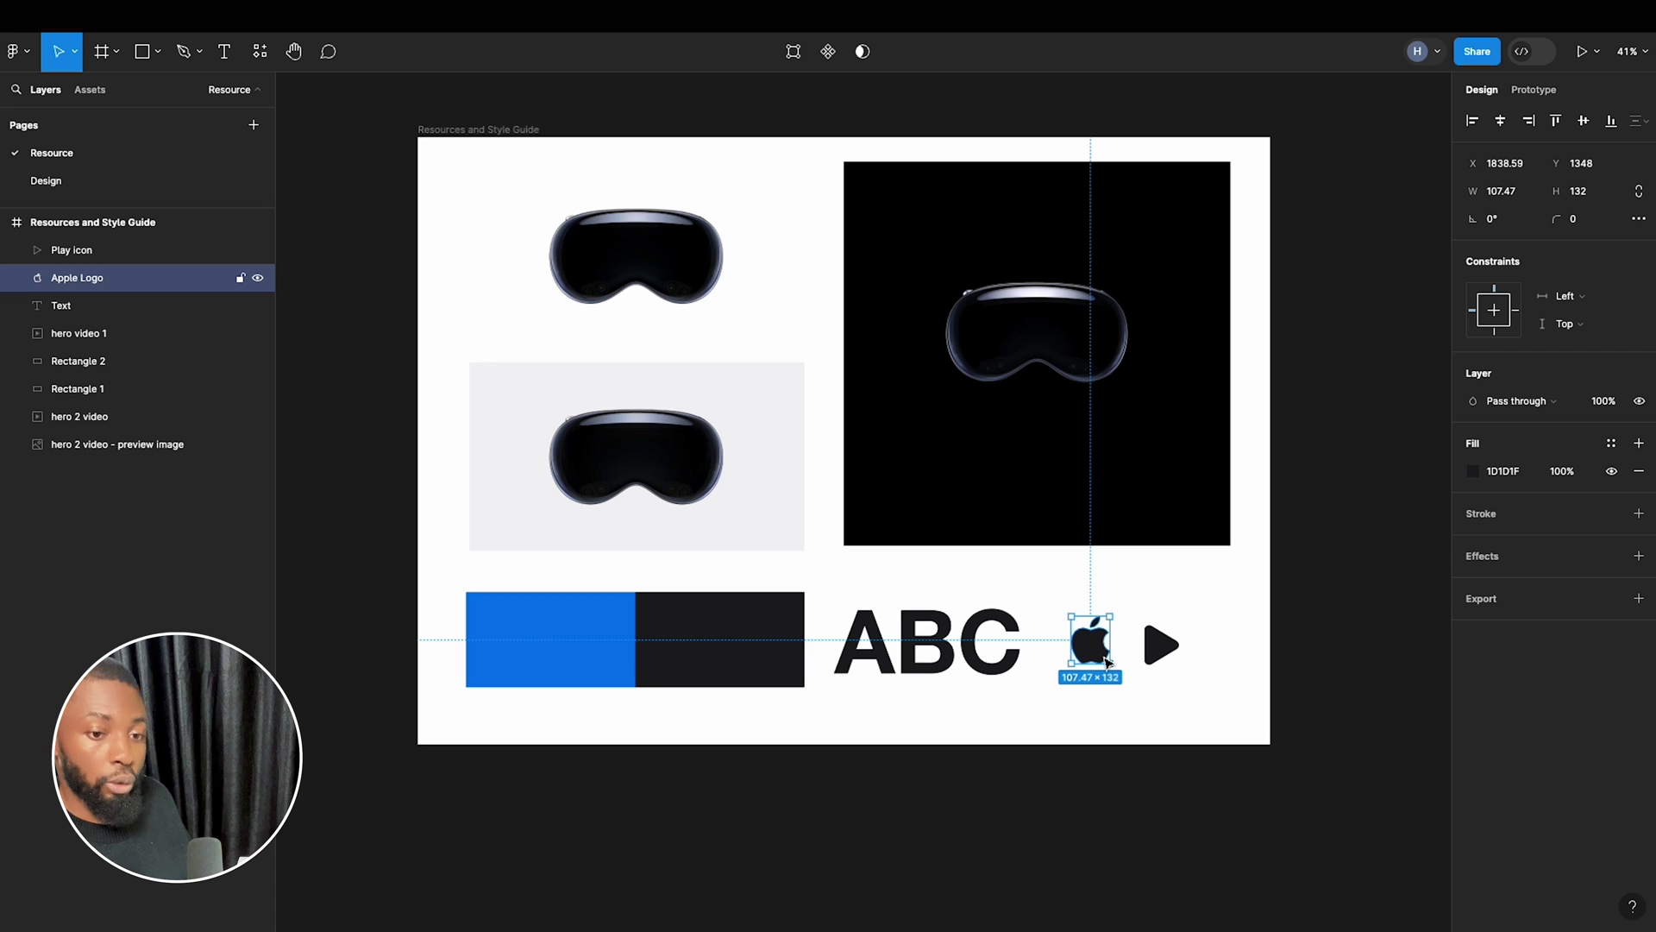
{"action": "left_click", "coordinate": [95, 180]}
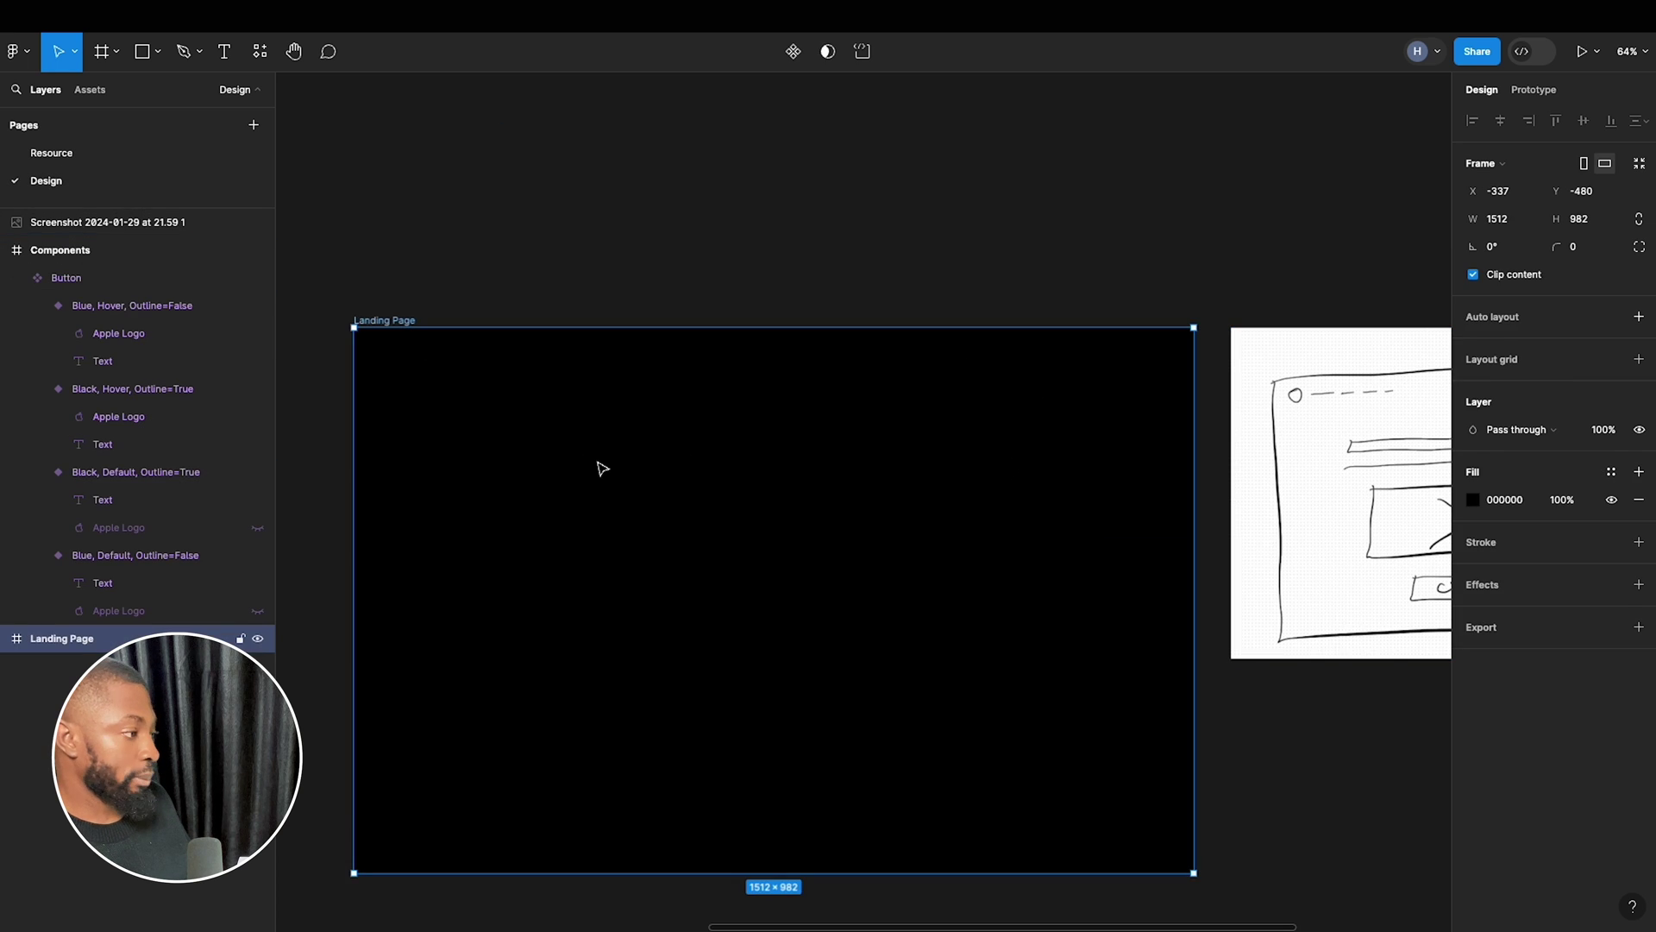
{"action": "key", "text": "ctrl+v"}
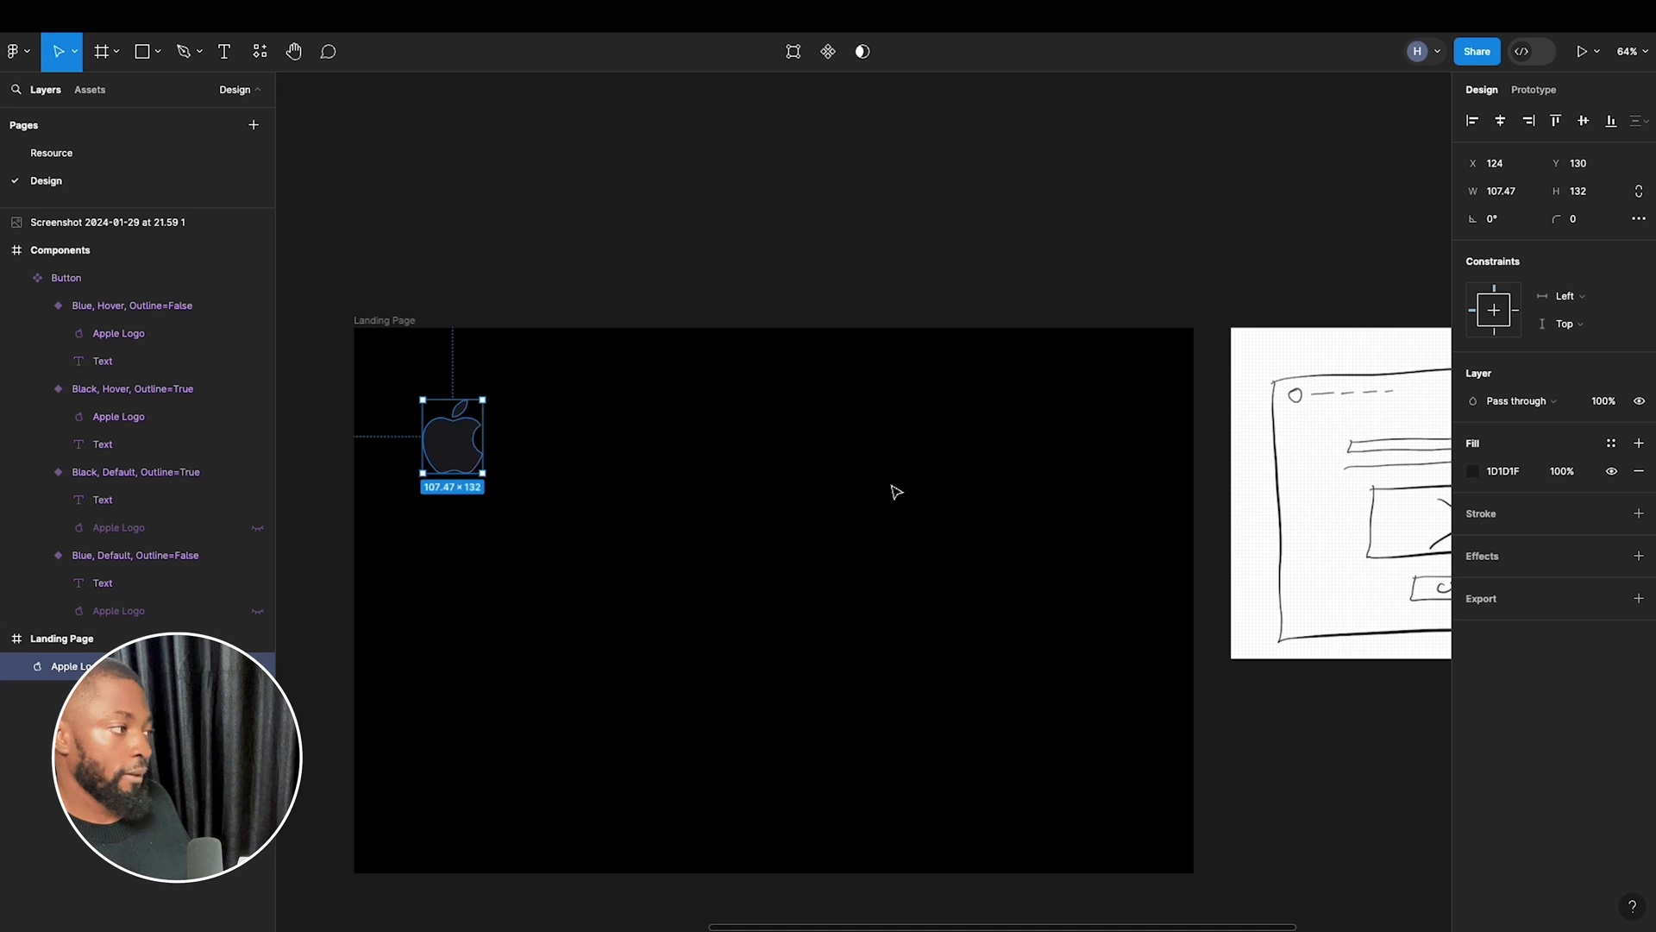
Change the pasted Apple Logo's fill to white (FFFFFF) at 80% opacity.
{"action": "left_click", "coordinate": [1506, 471]}
{"action": "type", "text": "fff"}
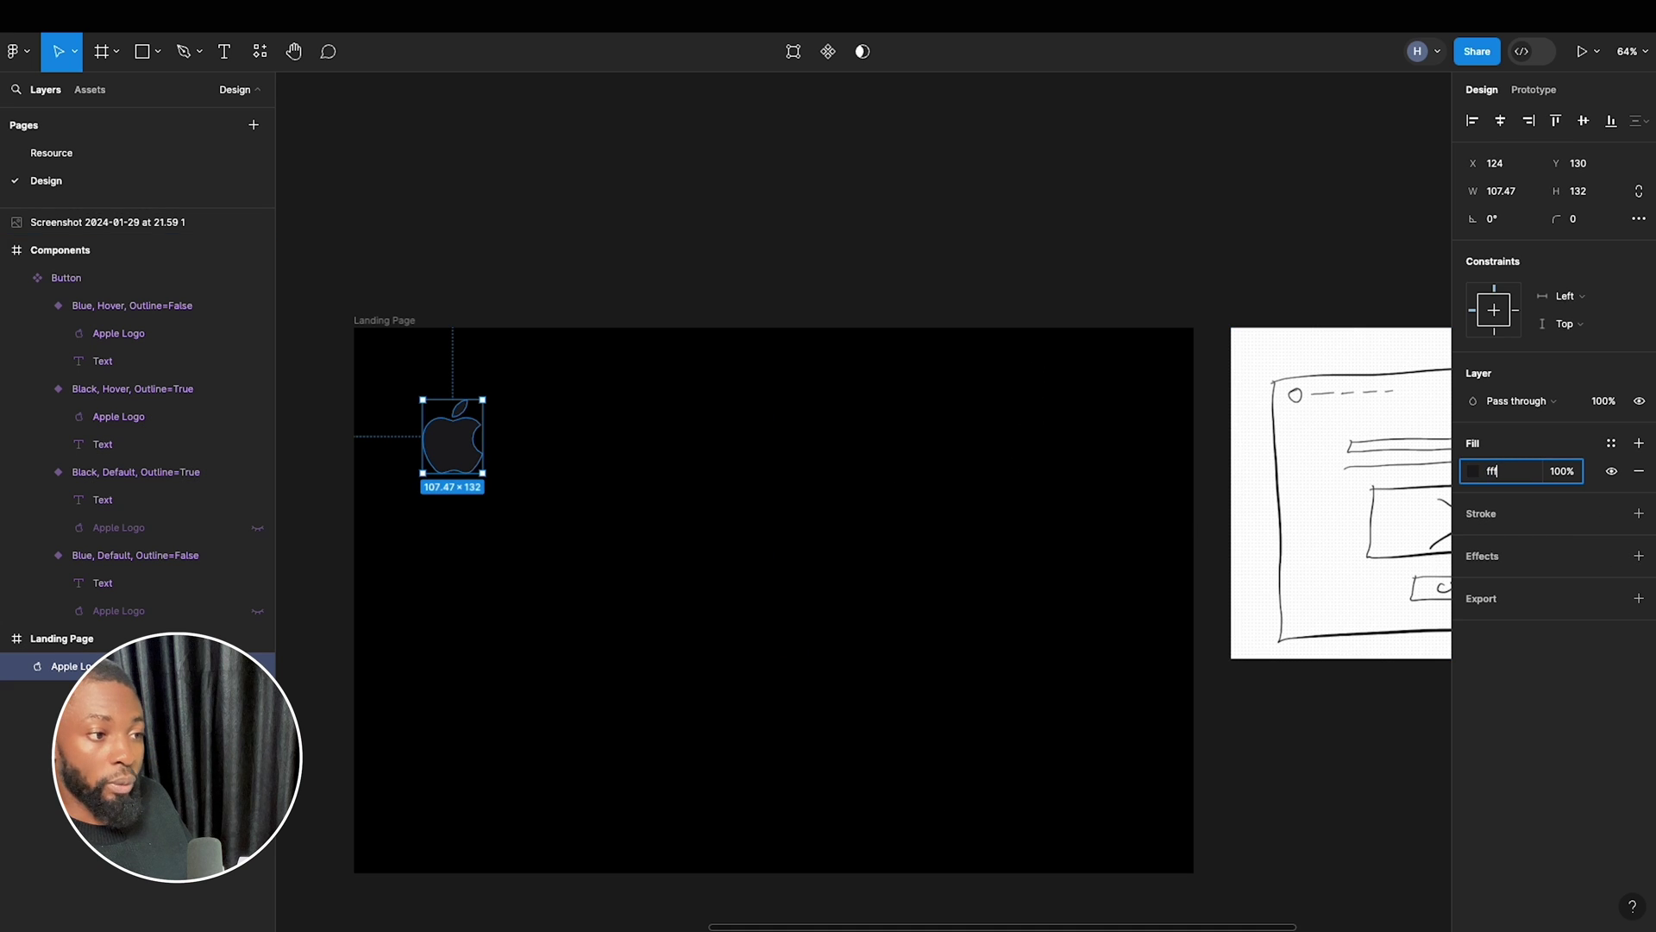
{"action": "key", "text": "Return"}
{"action": "left_click", "coordinate": [1559, 473]}
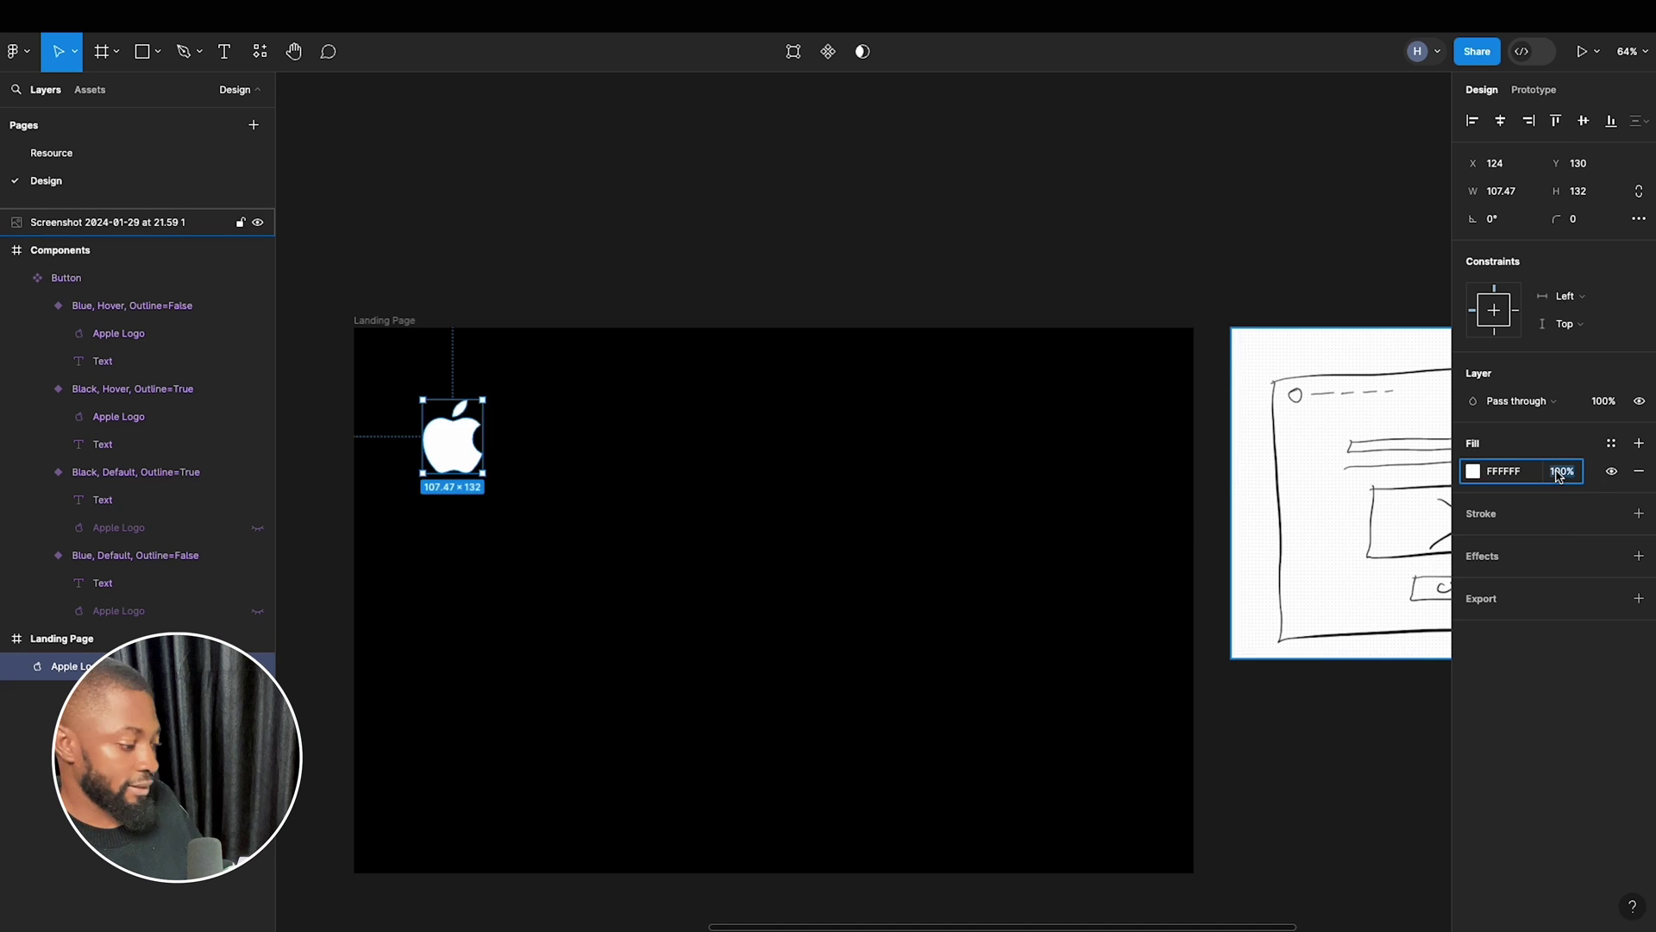
{"action": "type", "text": "80"}
{"action": "key", "text": "Return"}
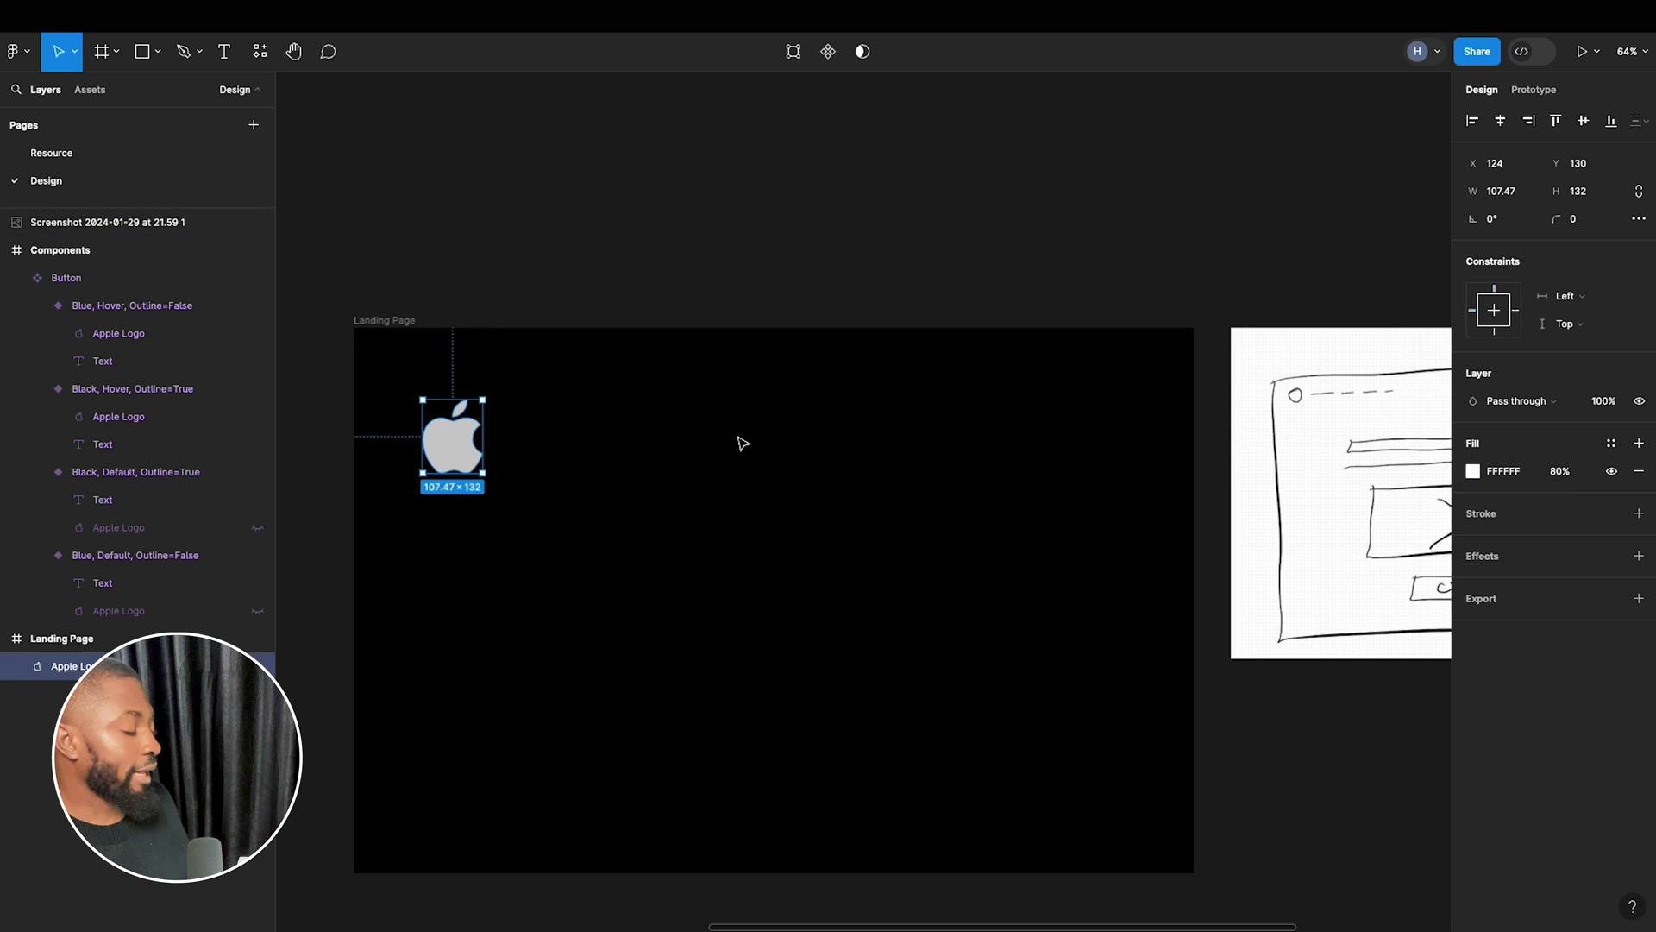
{"action": "scroll", "coordinate": [743, 443], "scroll_direction": "left", "scroll_amount": 2}
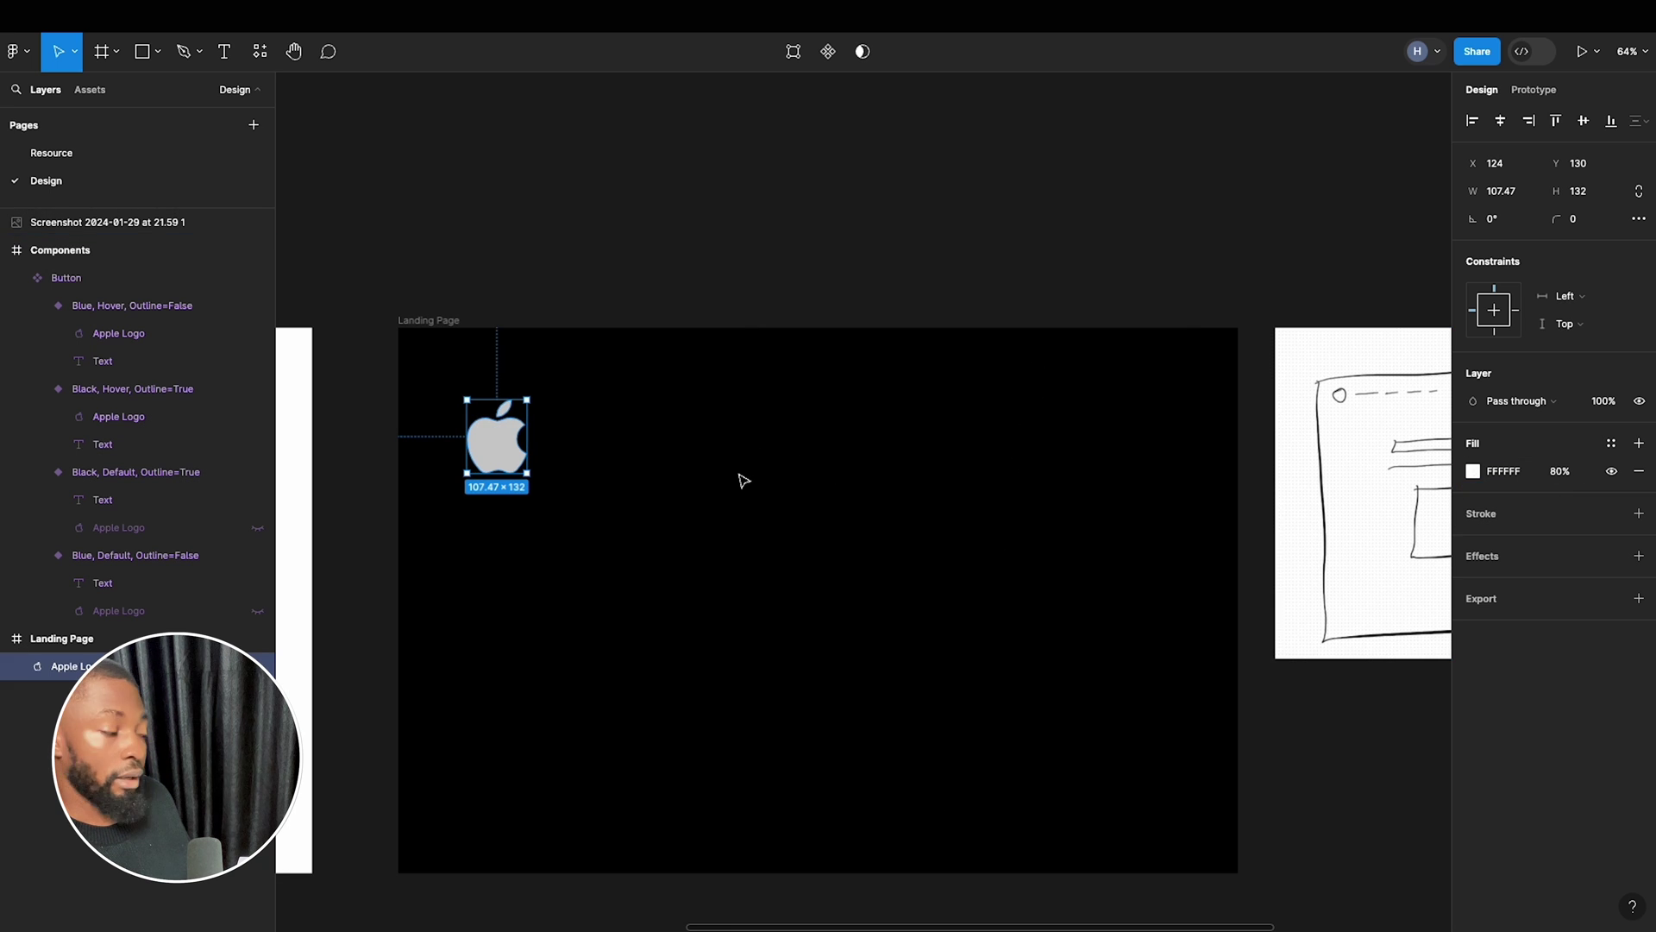
Copy the Play icon from the Resource page and paste it into the black default outlined button variant on the Design page.
{"action": "scroll", "coordinate": [483, 406], "scroll_direction": "left", "scroll_amount": 10}
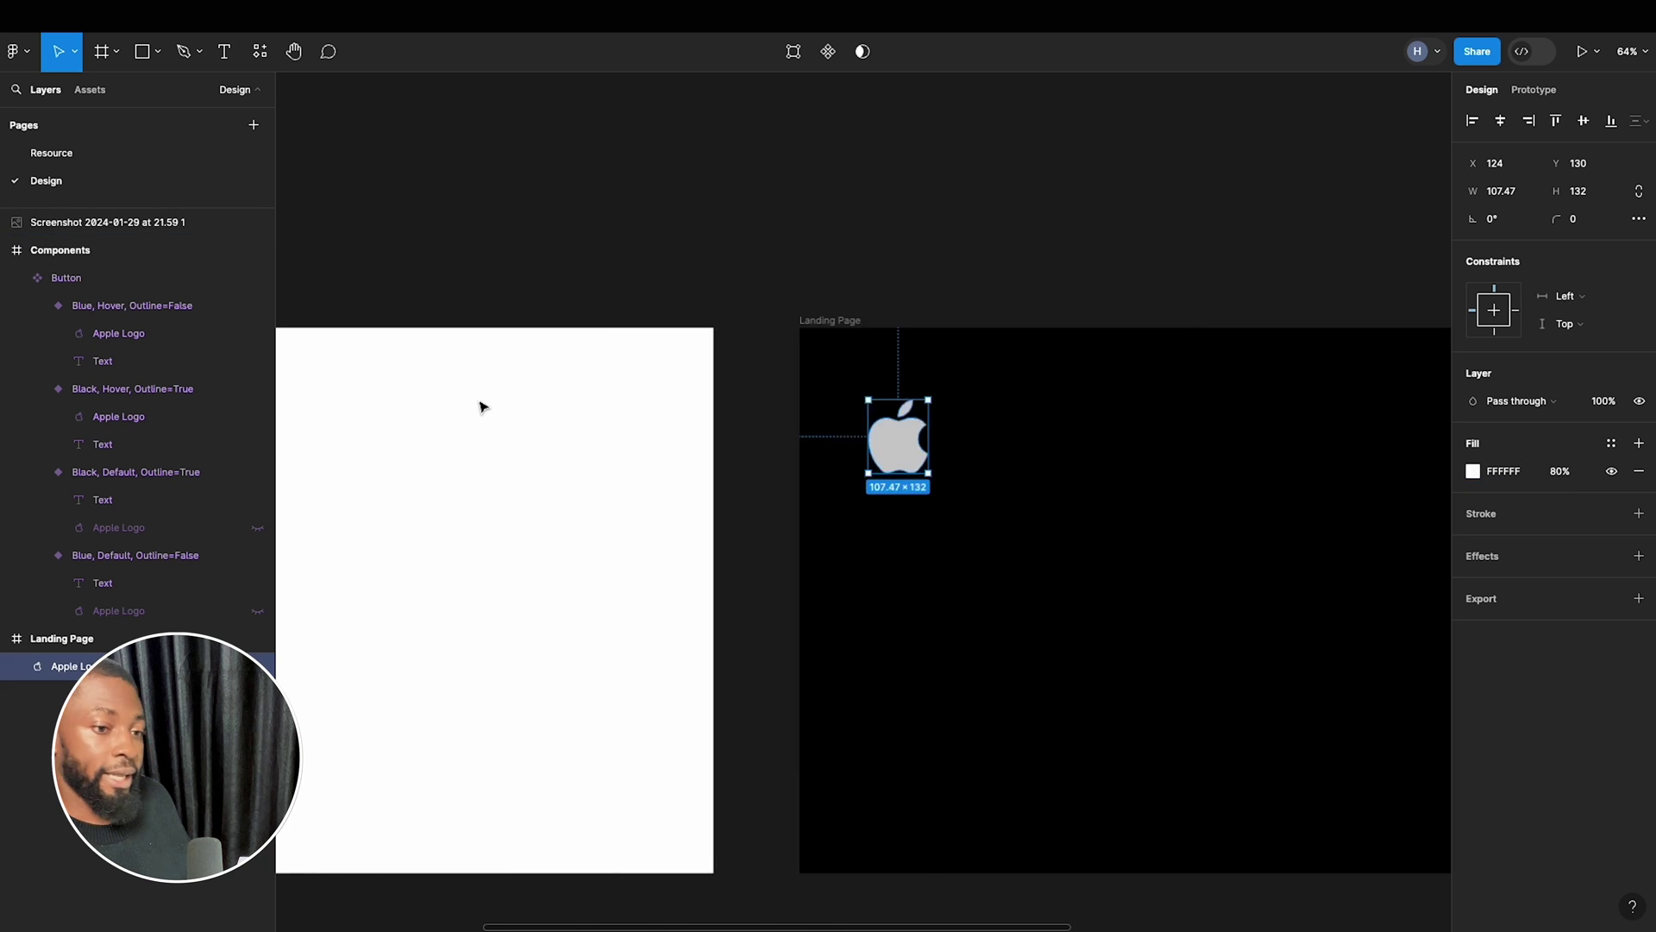
{"action": "scroll", "coordinate": [481, 405], "scroll_direction": "left", "scroll_amount": 10}
{"action": "scroll", "coordinate": [647, 428], "scroll_direction": "up", "scroll_amount": 5}
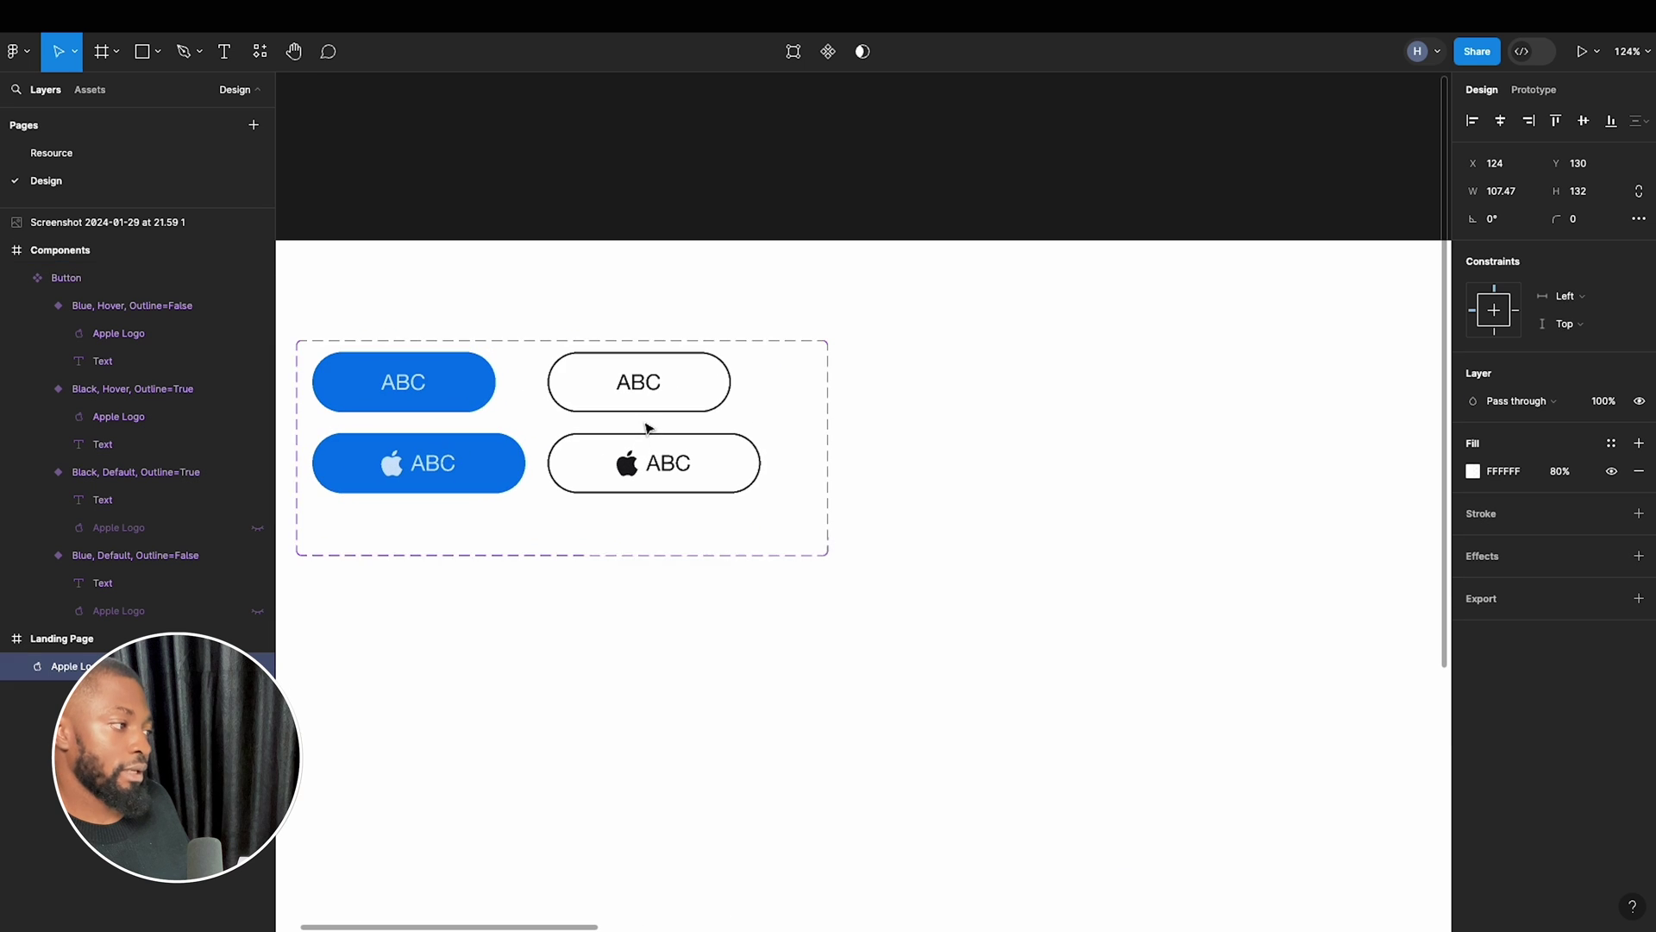
{"action": "left_click", "coordinate": [630, 385]}
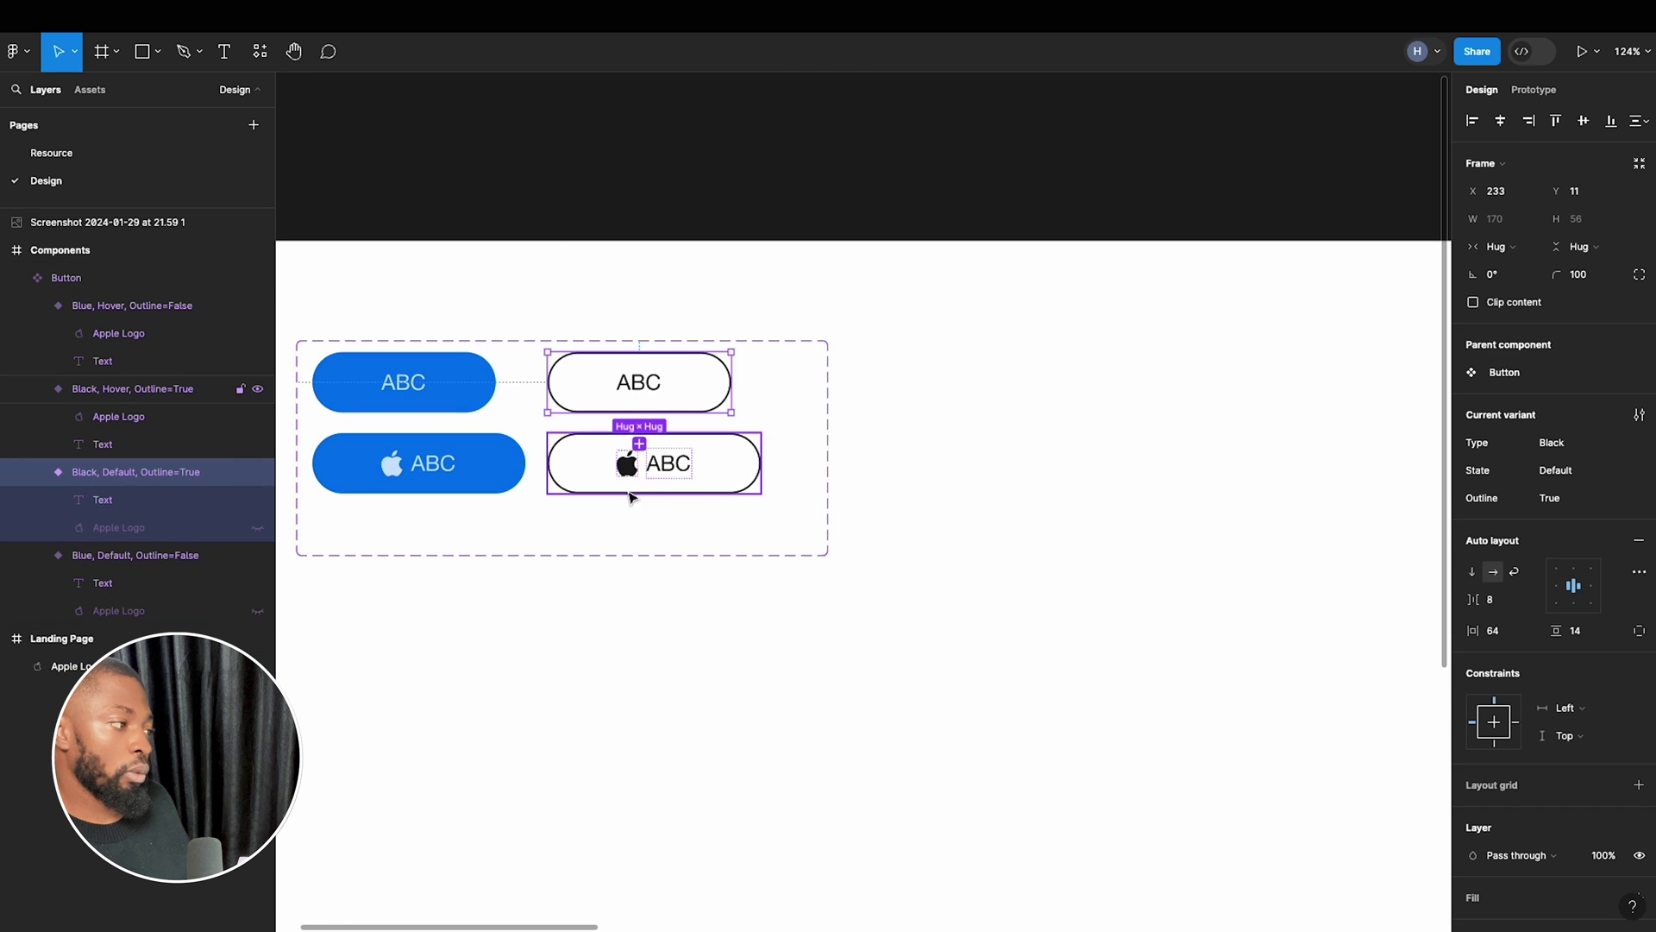
{"action": "left_click", "coordinate": [628, 465]}
{"action": "left_click", "coordinate": [628, 466]}
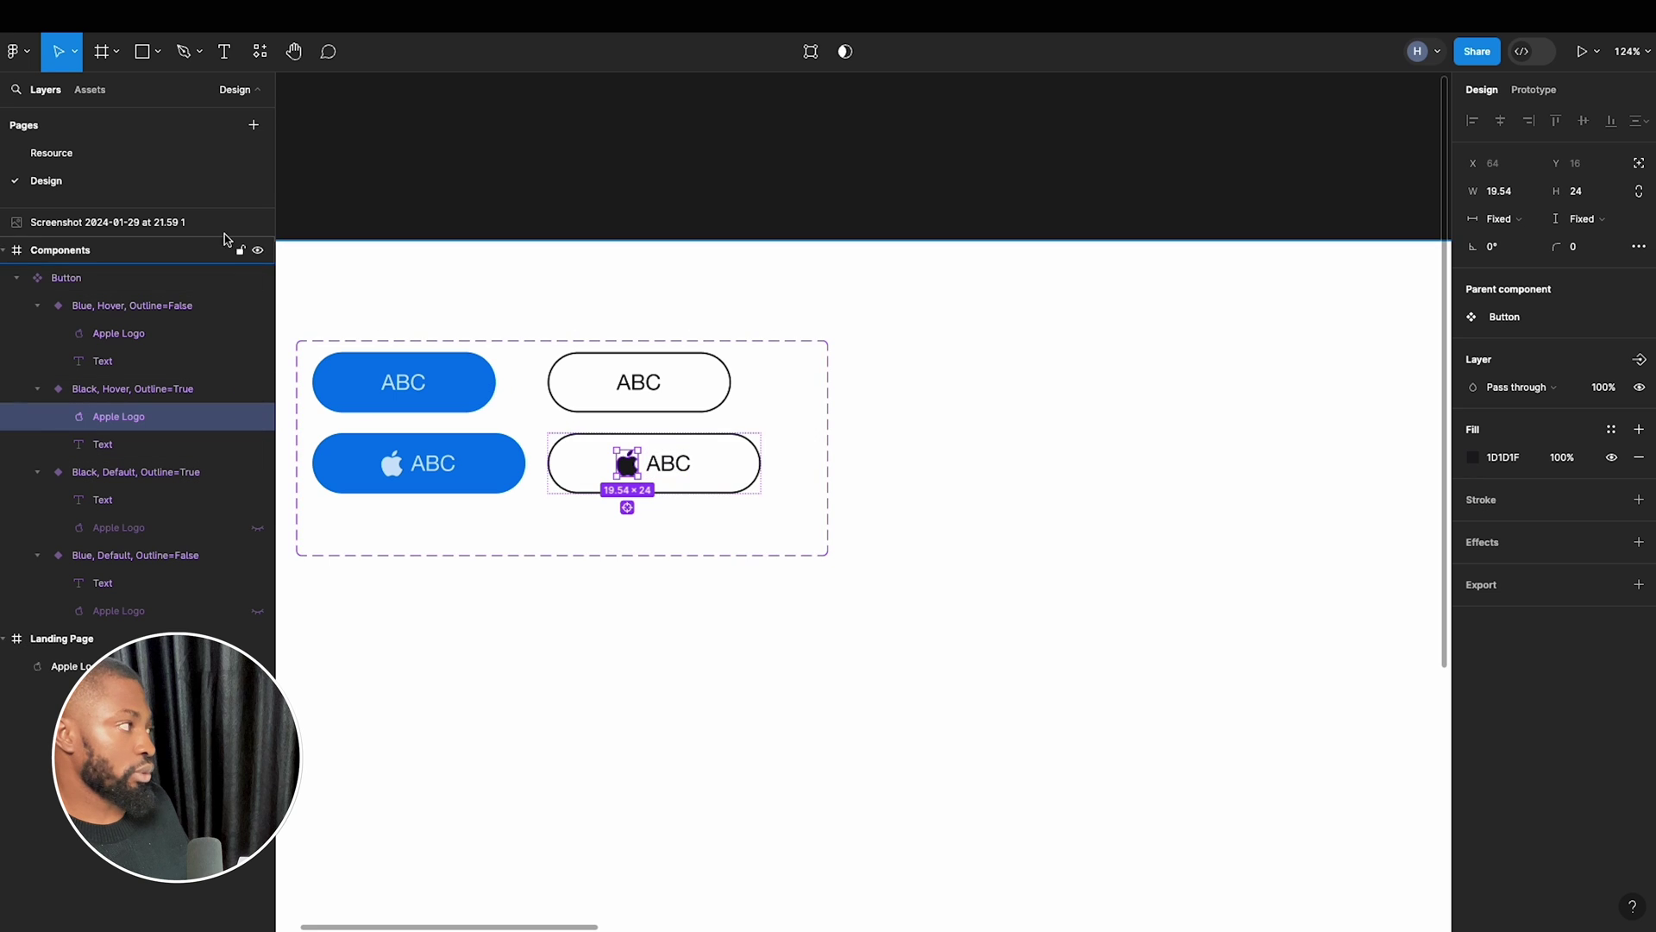
{"action": "left_click", "coordinate": [132, 165]}
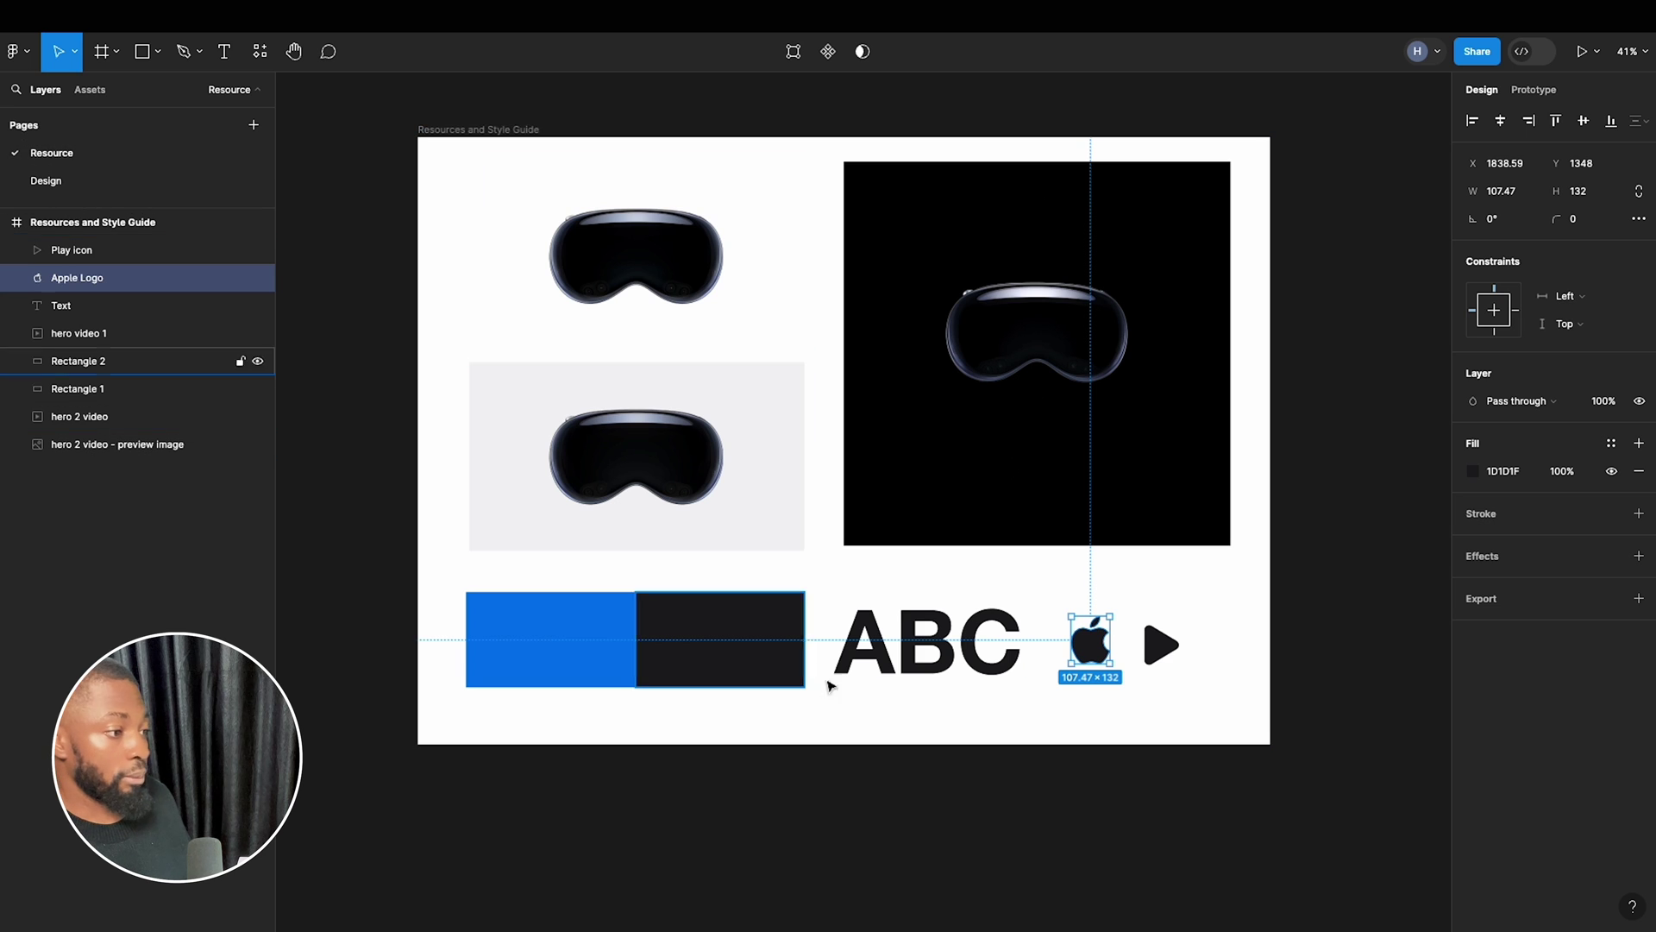
{"action": "left_click", "coordinate": [1164, 648]}
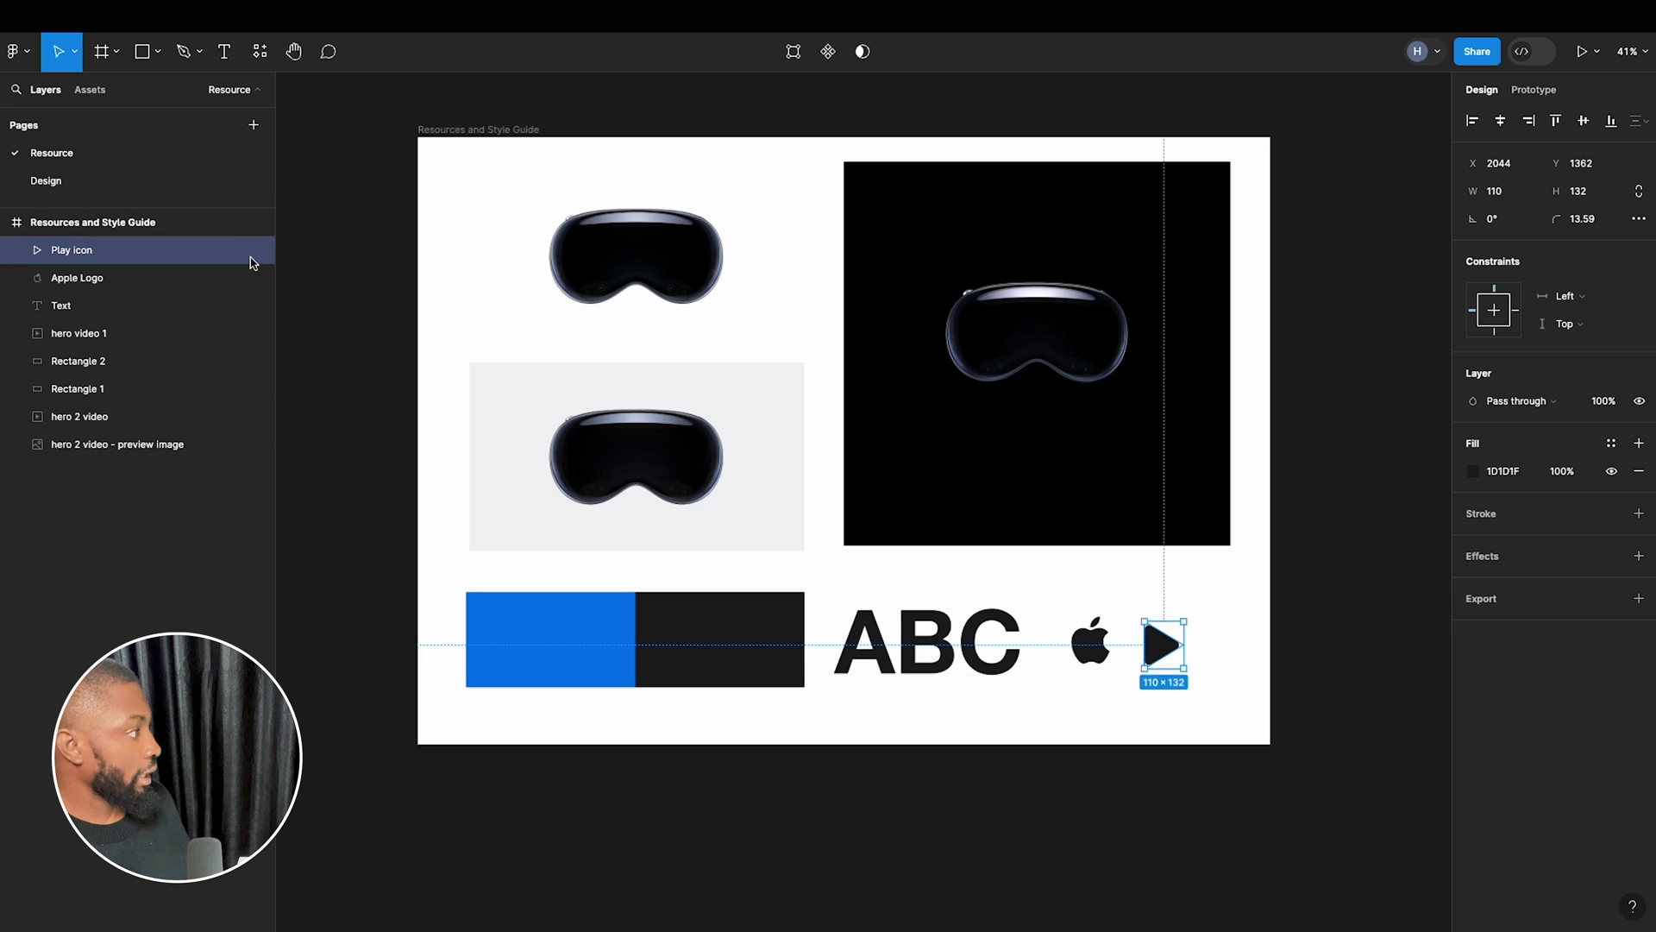
{"action": "left_click", "coordinate": [116, 178]}
{"action": "left_click", "coordinate": [680, 376]}
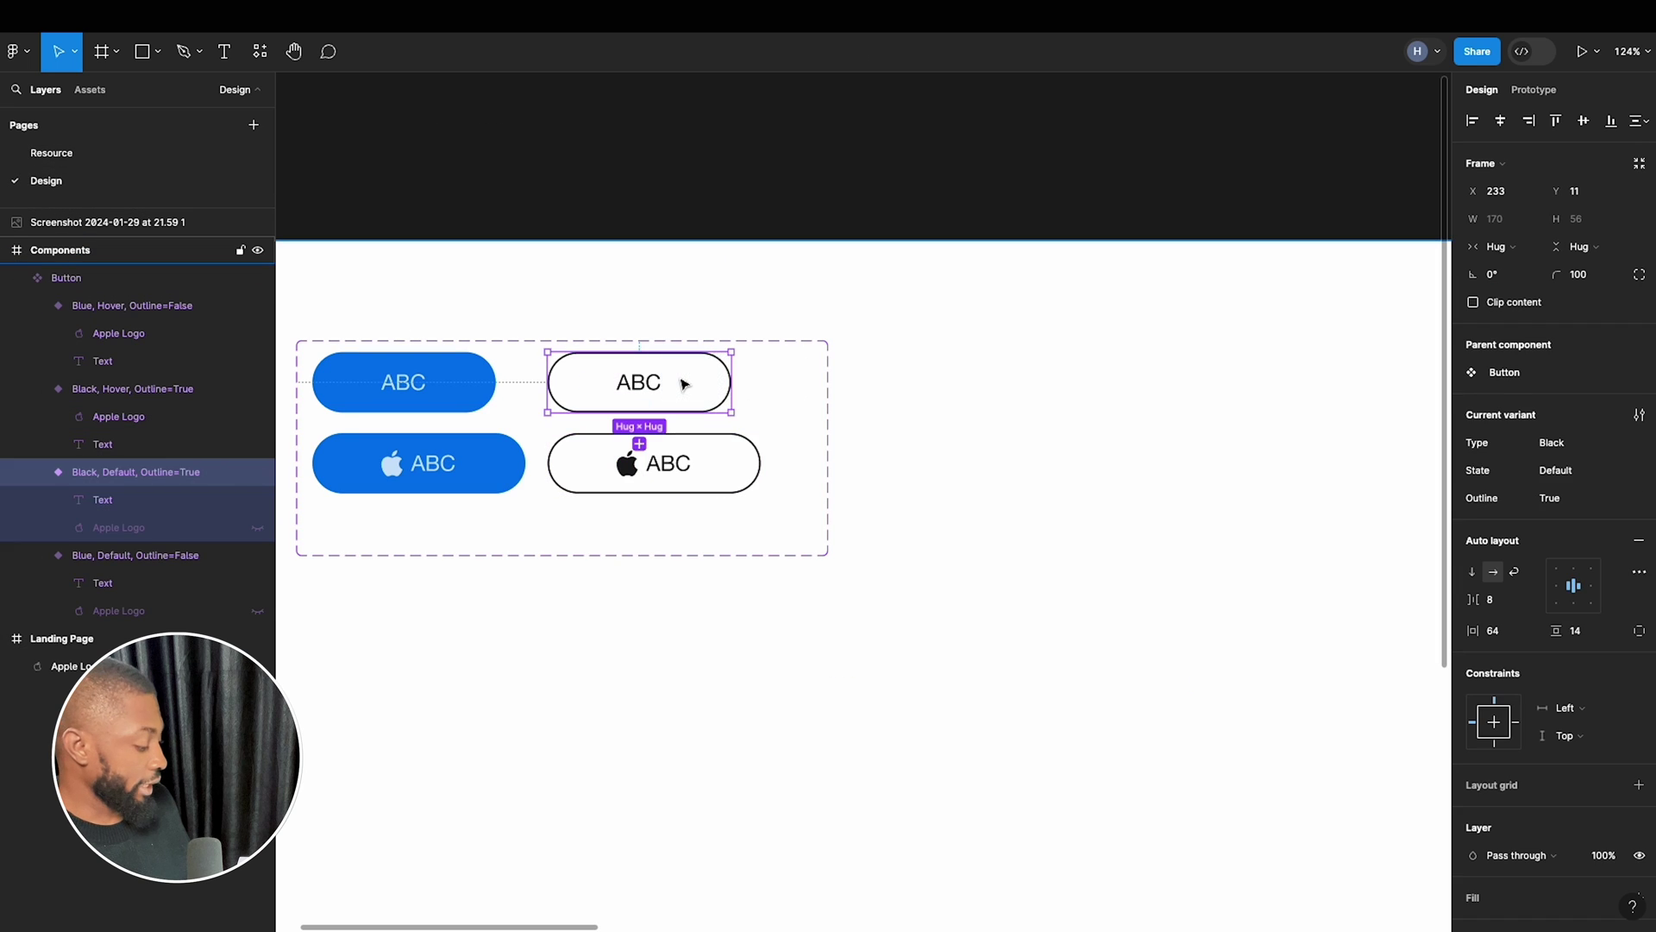
{"action": "key", "text": "ctrl+v"}
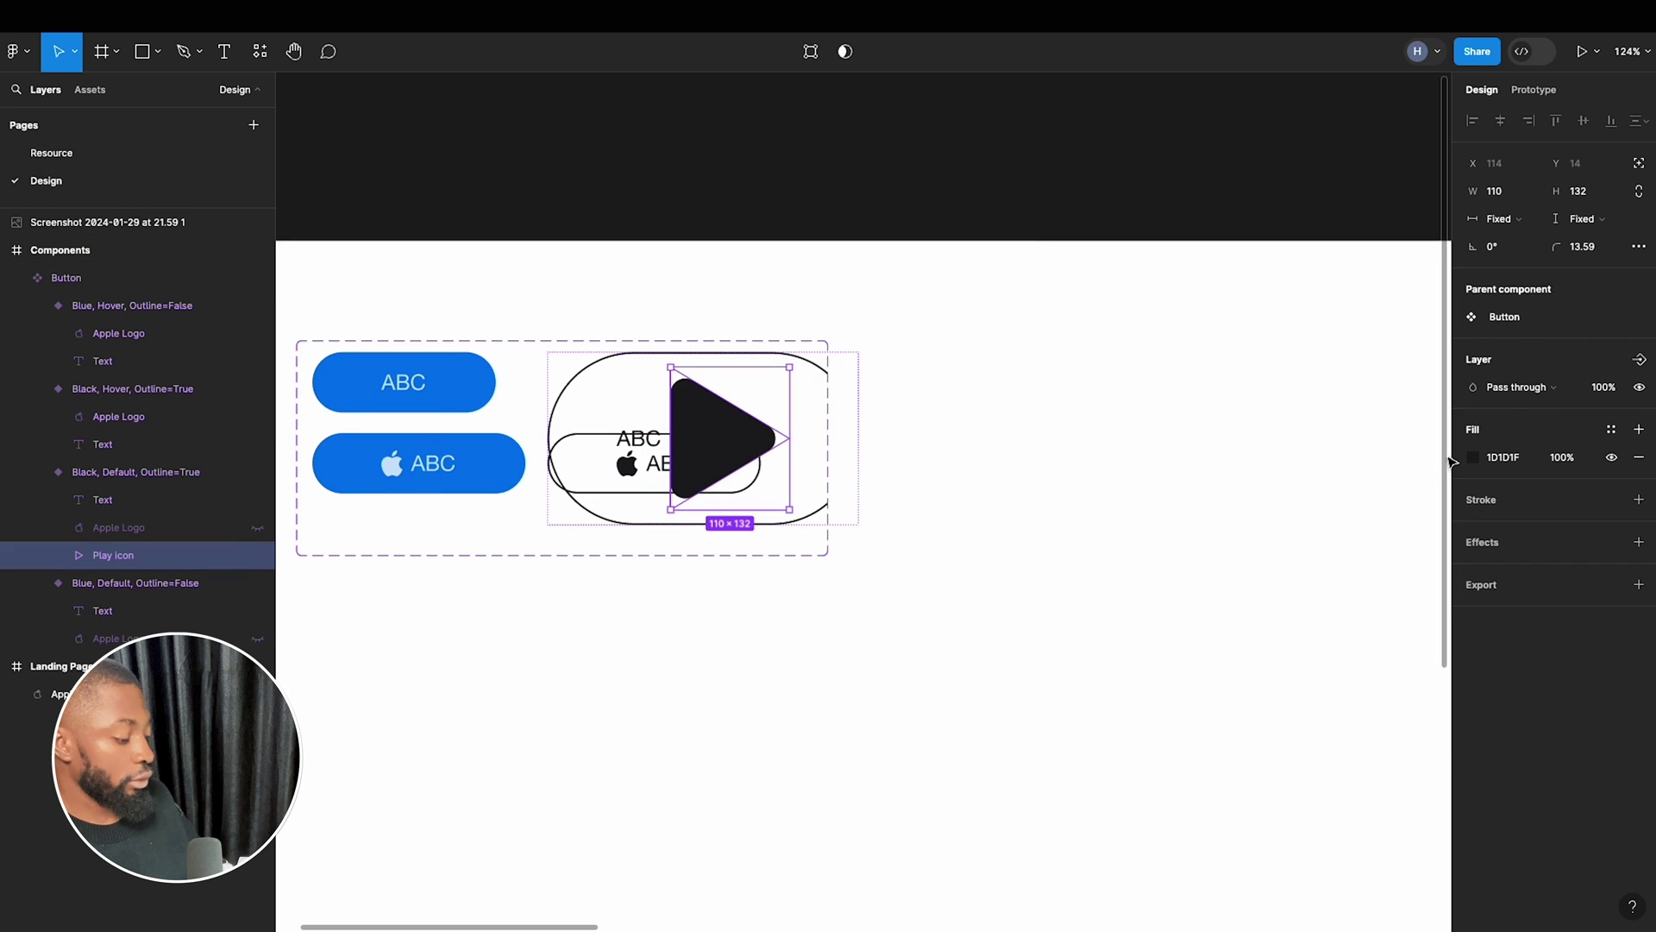
Scale the Play icon in the black default button variant proportionally to a height of 20.
{"action": "key", "text": "k"}
{"action": "left_click", "coordinate": [1574, 356]}
{"action": "type", "text": "20"}
{"action": "key", "text": "Return"}
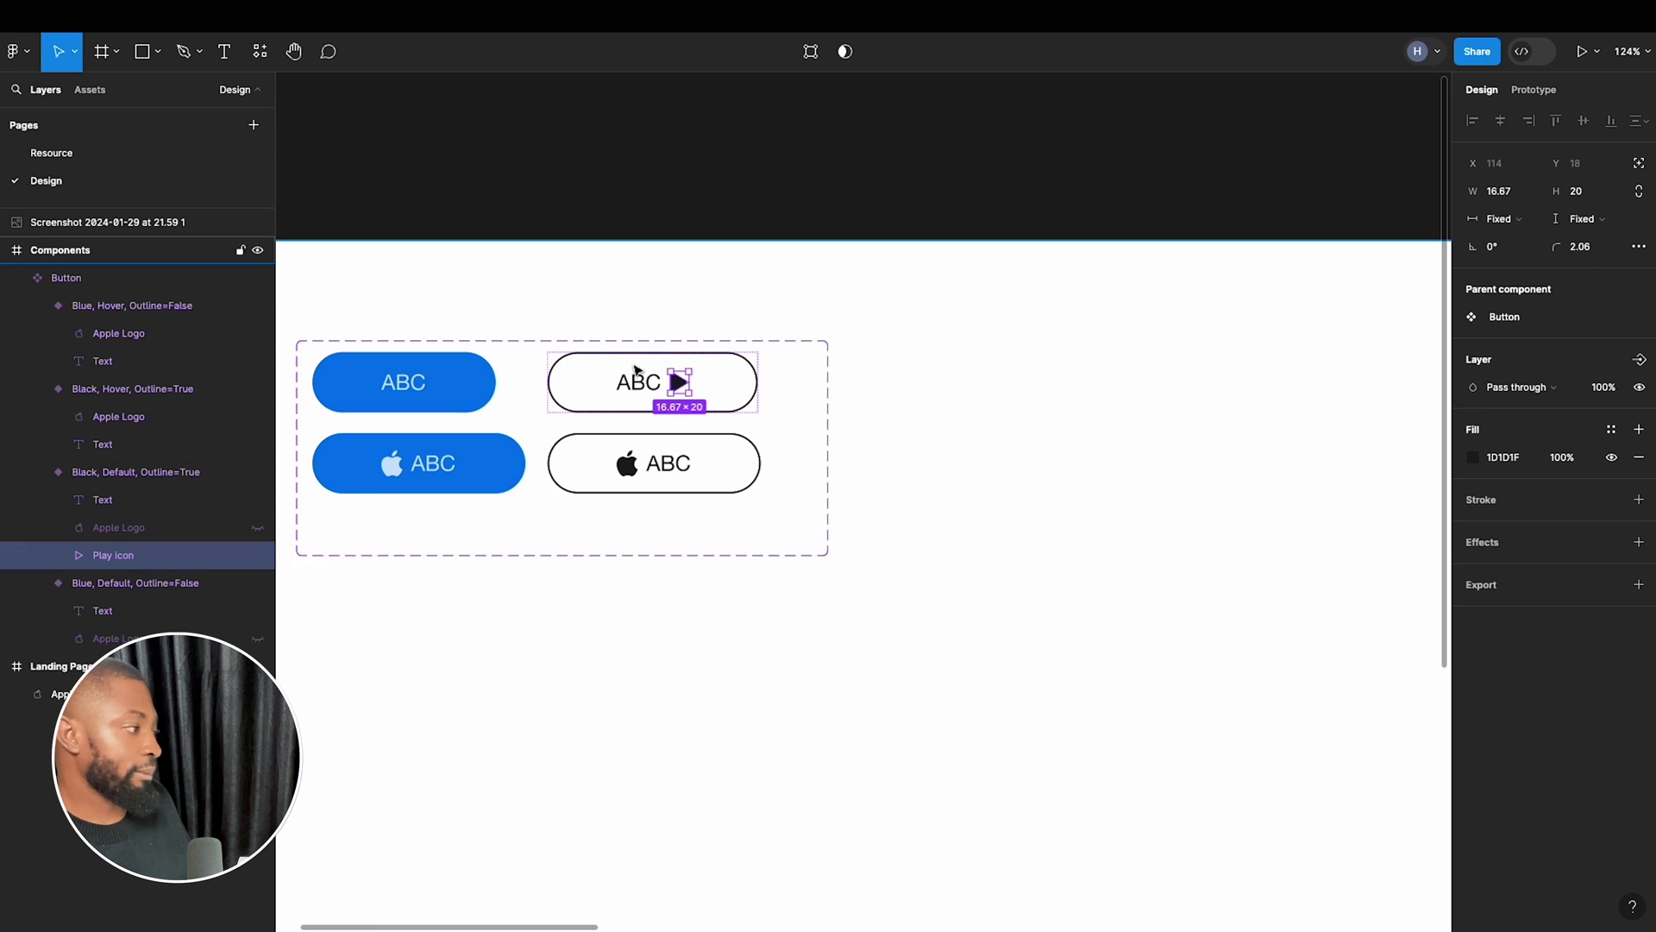
Hide the Play icon in the black default button variant and delete that variant's hidden Apple Logo.
{"action": "left_click", "coordinate": [257, 555]}
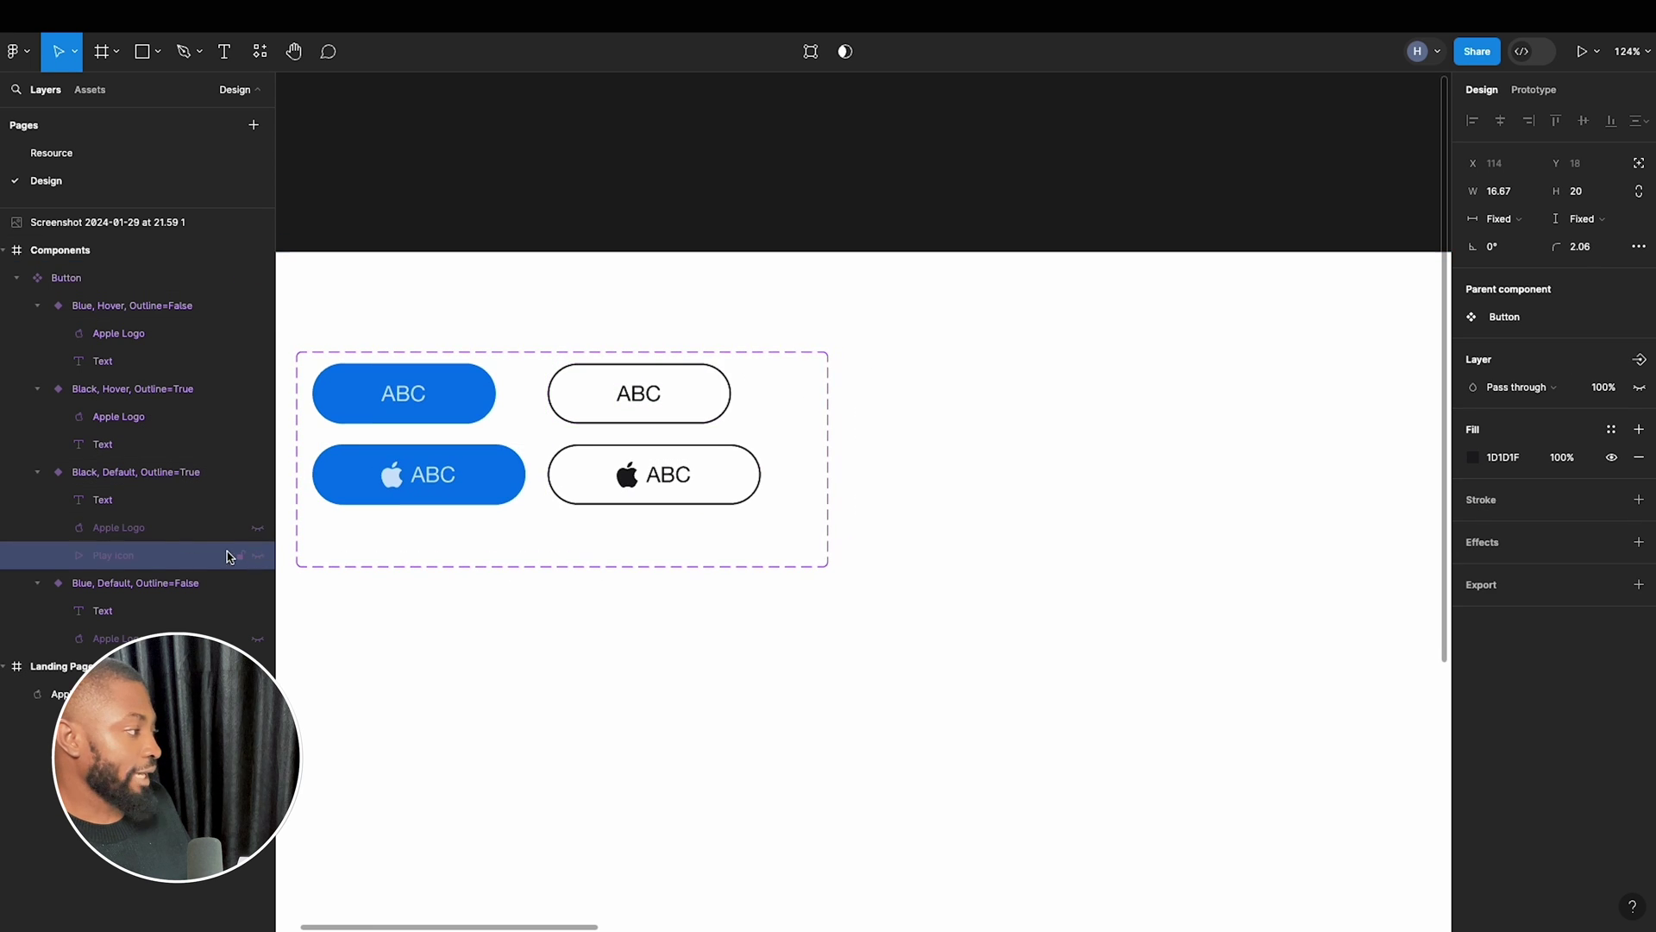
{"action": "left_click", "coordinate": [145, 534]}
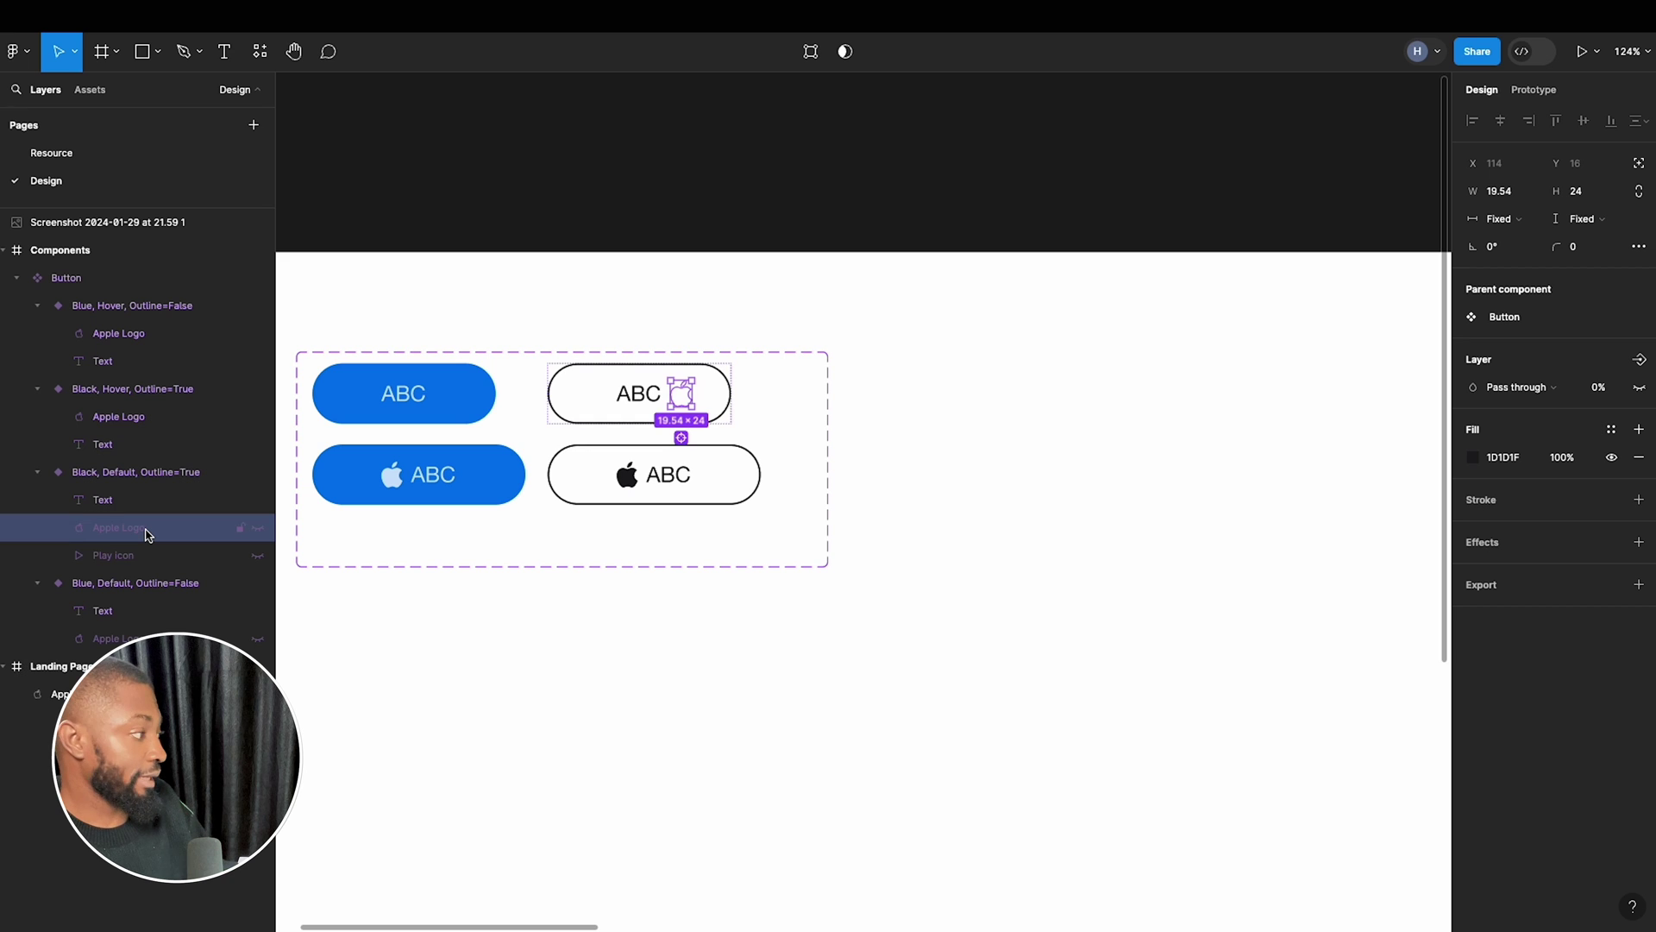
{"action": "key", "text": "Delete"}
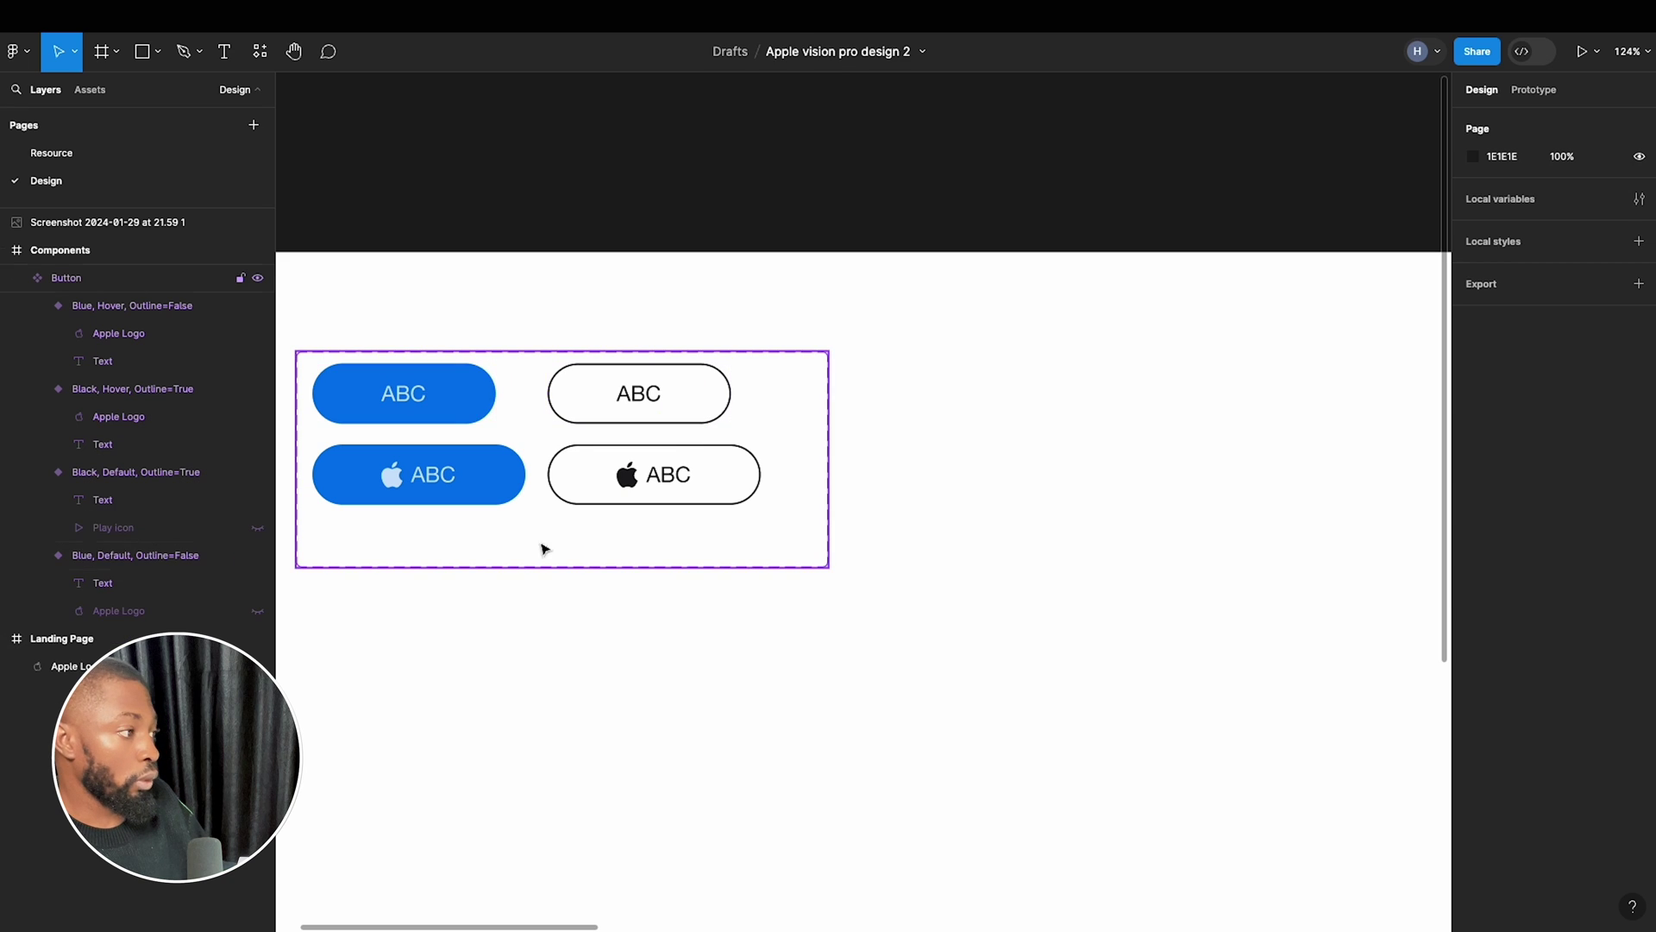
Paste the Play icon into the black hover button variant and scale it proportionally to a height of 20.
{"action": "double_click", "coordinate": [660, 470]}
{"action": "key", "text": "ctrl+v"}
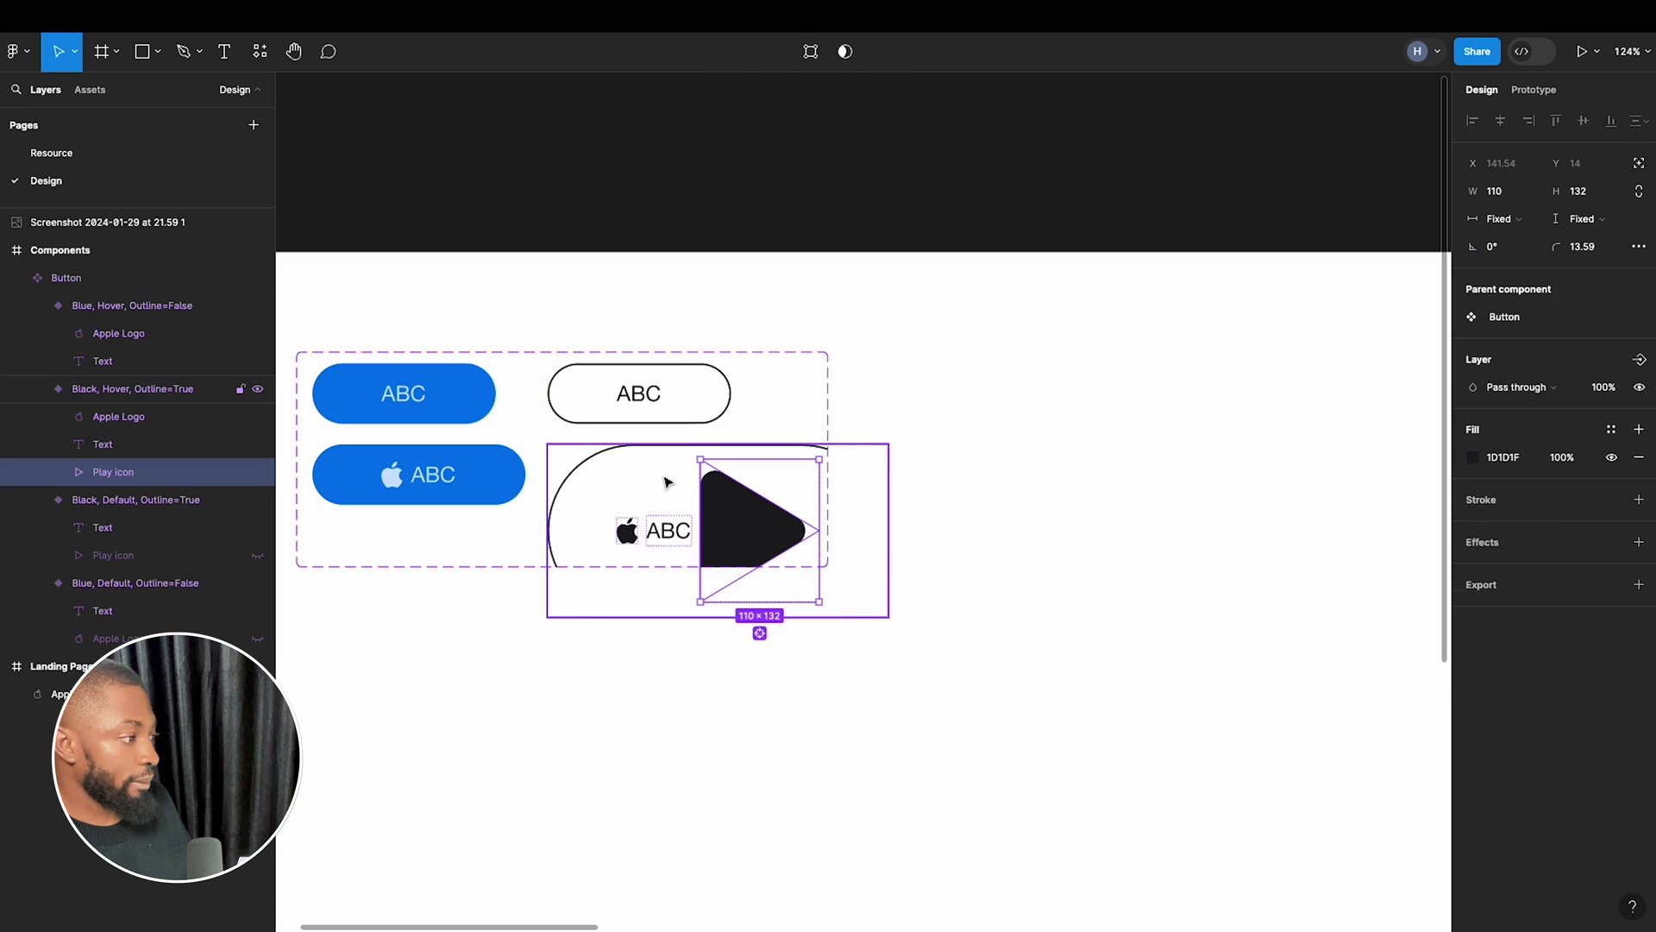
{"action": "key", "text": "k"}
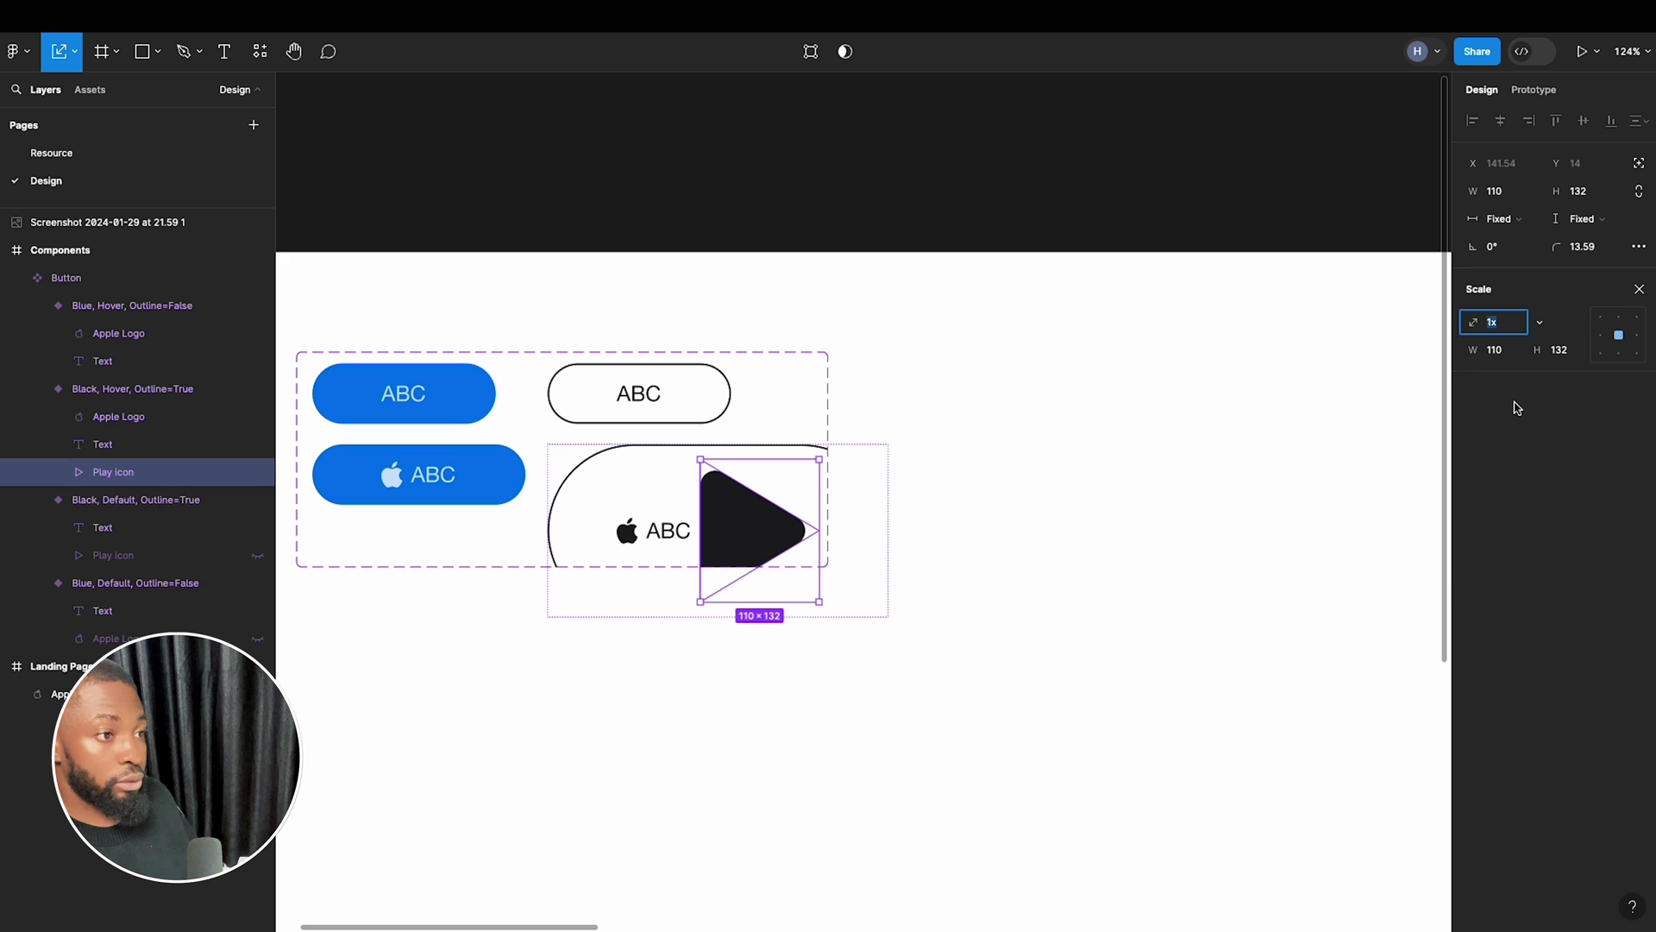
{"action": "left_click", "coordinate": [1558, 354]}
{"action": "type", "text": "20"}
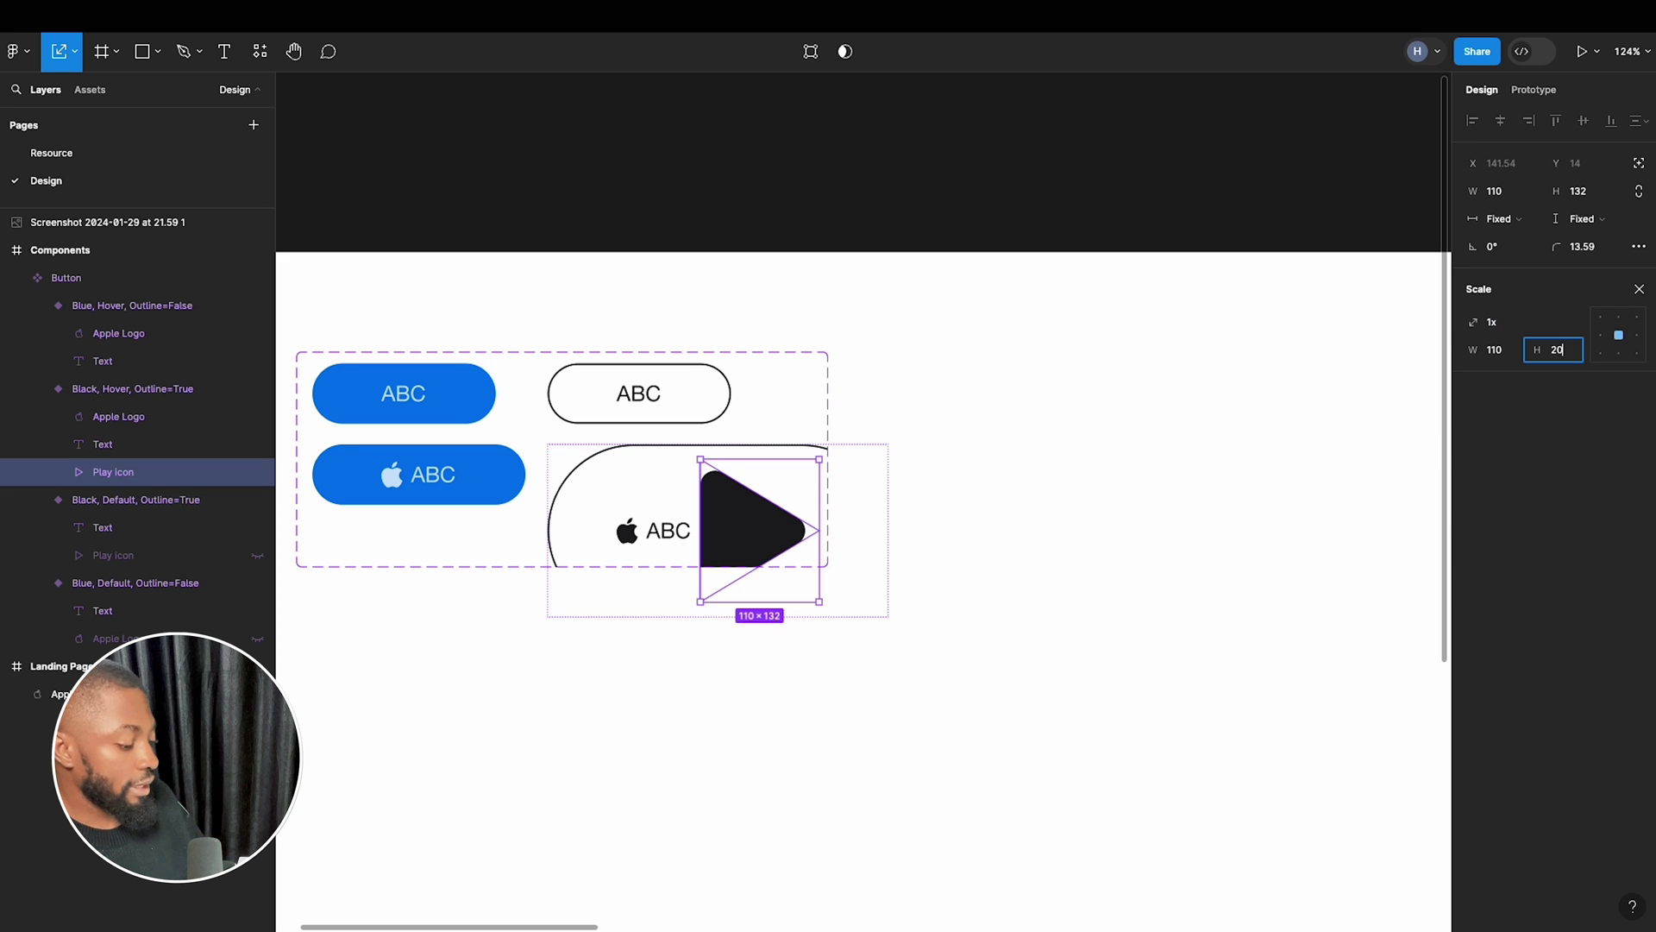
{"action": "key", "text": "Return"}
Delete the Apple Logo from the black hover button variant and place the Play icon before the ABC text.
{"action": "left_click", "coordinate": [630, 477]}
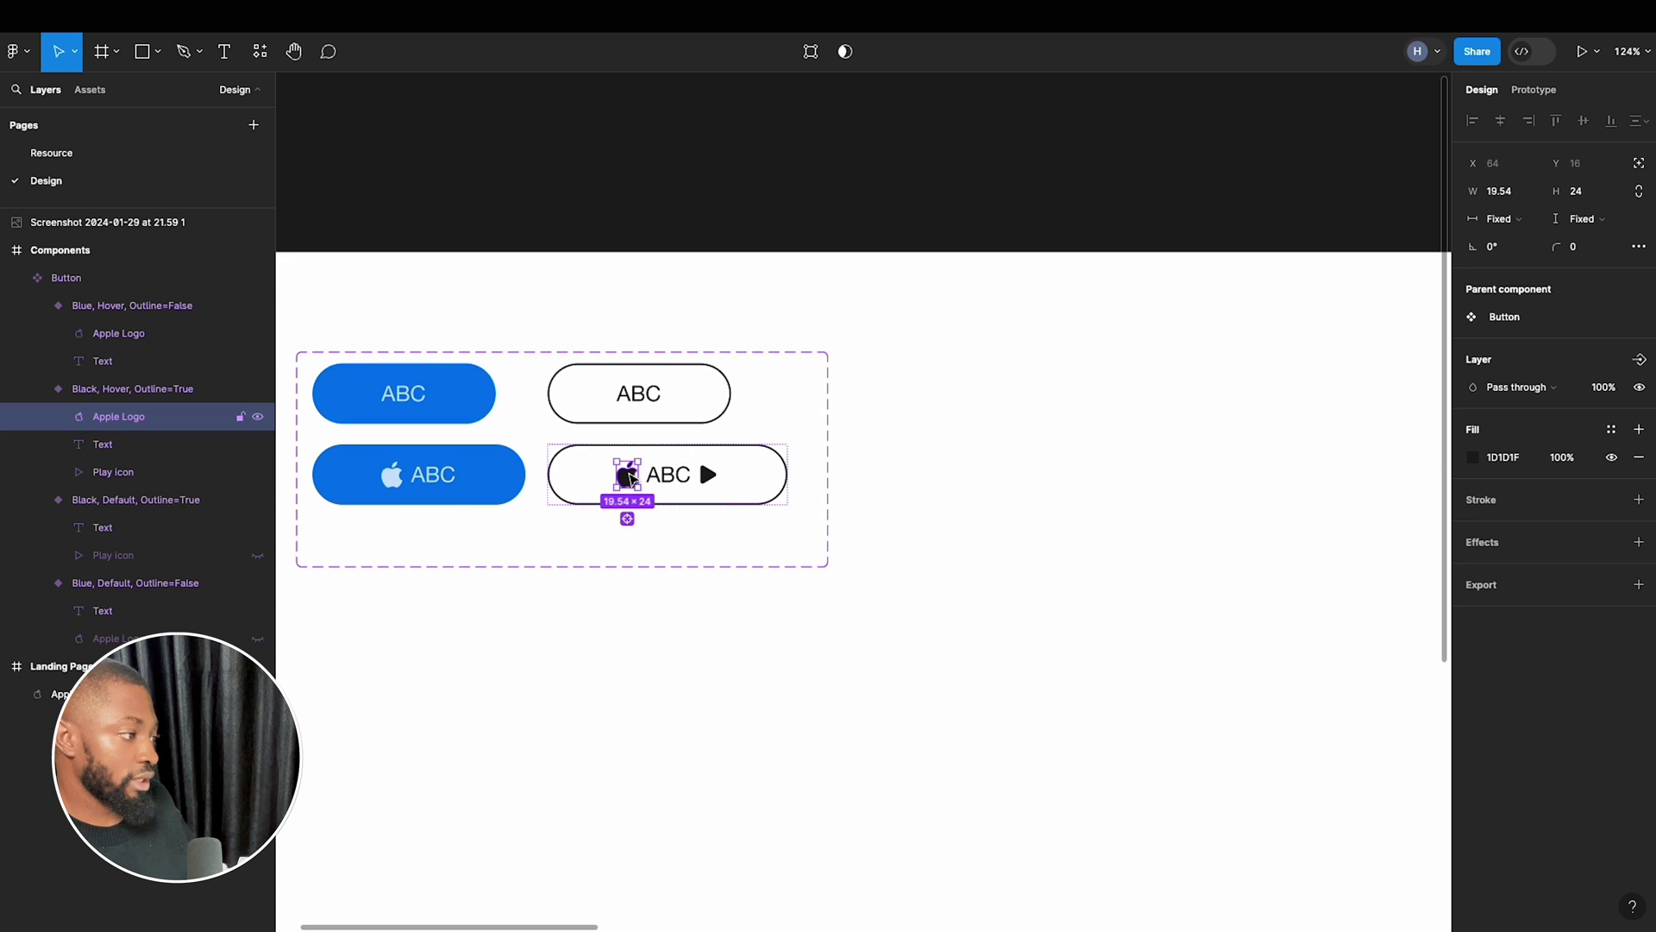
{"action": "key", "text": "Delete"}
{"action": "left_click", "coordinate": [678, 474]}
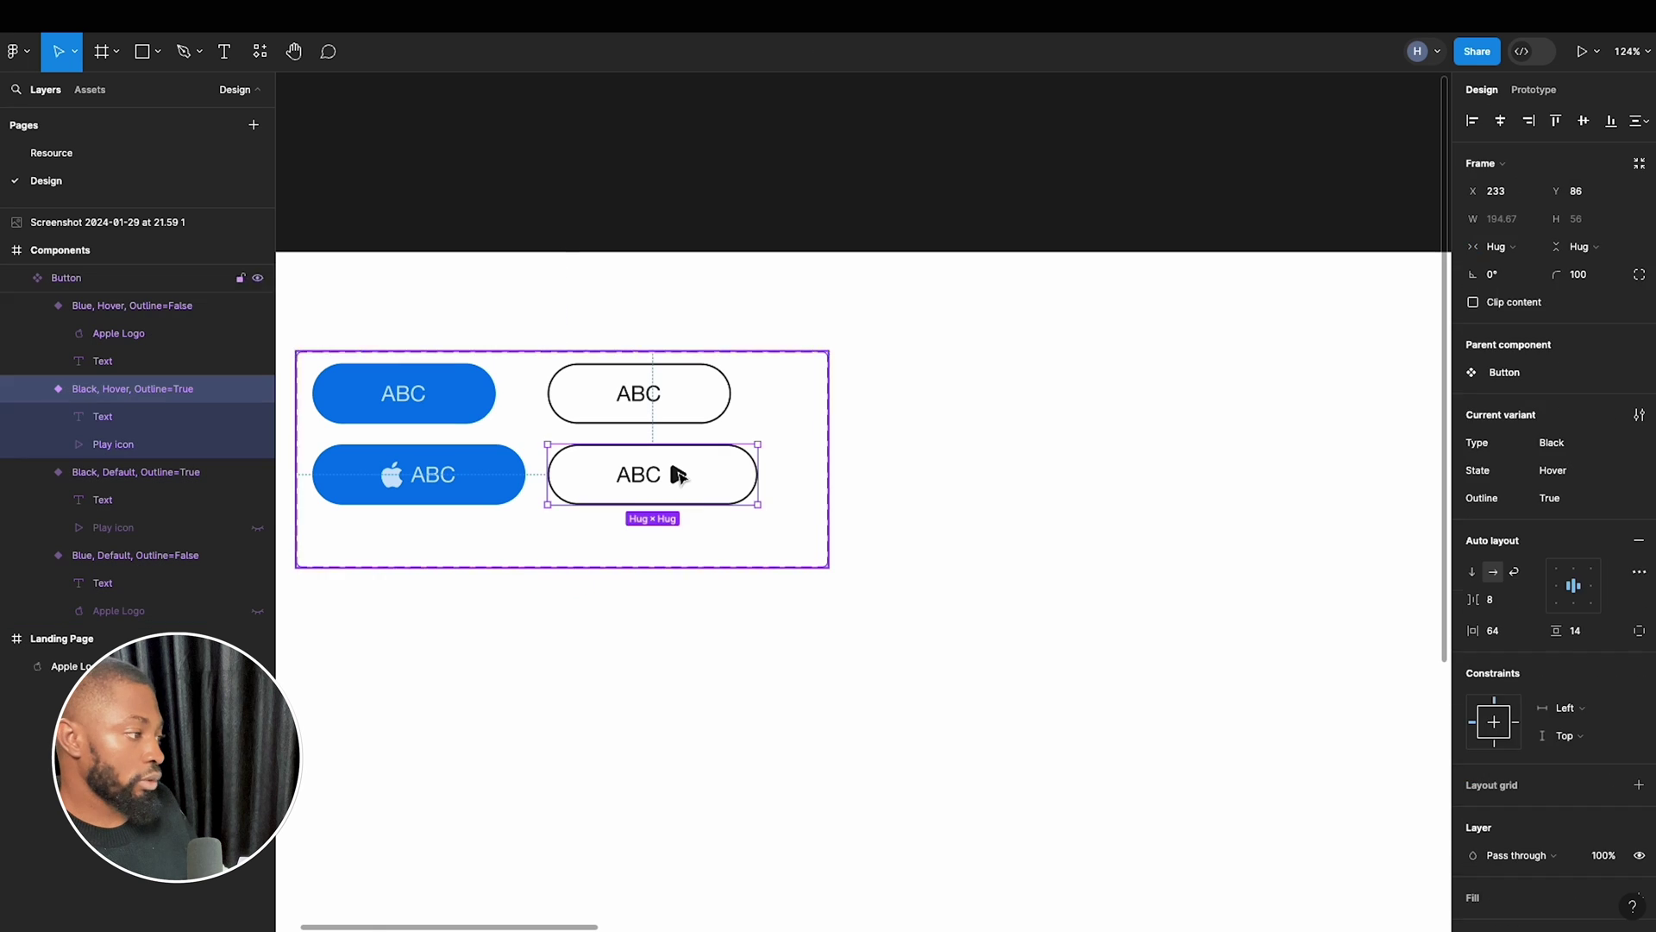
{"action": "left_click", "coordinate": [679, 474]}
{"action": "left_click_drag", "start_coordinate": [679, 474], "coordinate": [604, 474]}
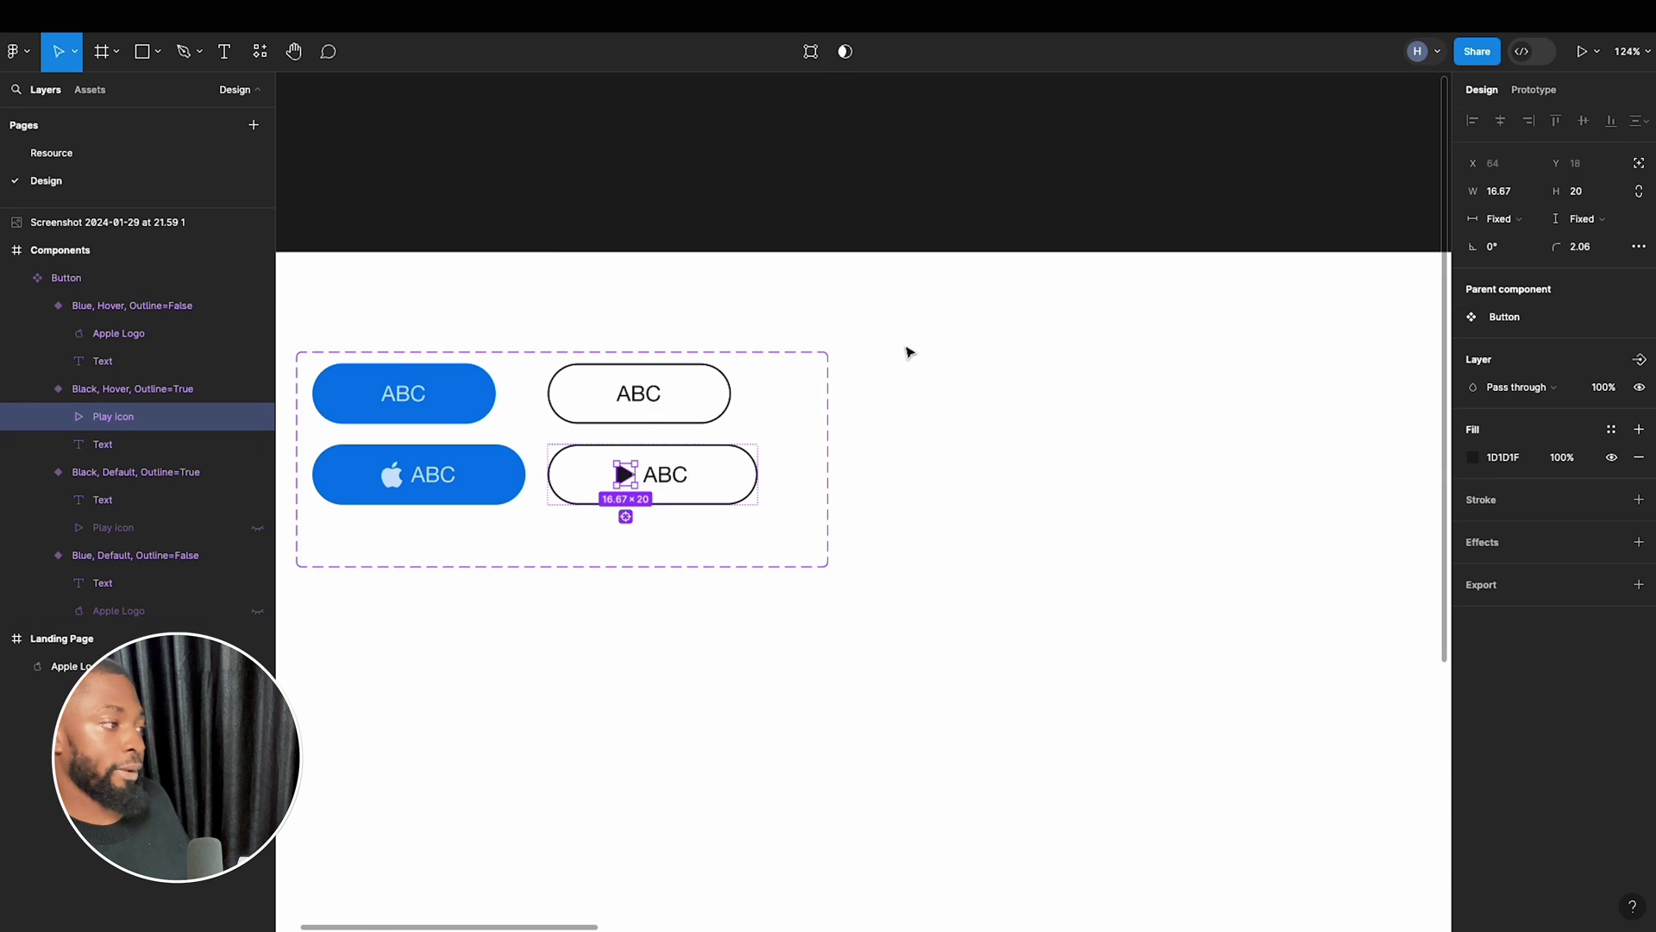
{"action": "left_click", "coordinate": [839, 436]}
Examine the wireframe sketch beside the Landing Page frame for the header layout.
{"action": "scroll", "coordinate": [615, 454], "scroll_direction": "right", "scroll_amount": 5}
{"action": "scroll", "coordinate": [614, 454], "scroll_direction": "right", "scroll_amount": 10}
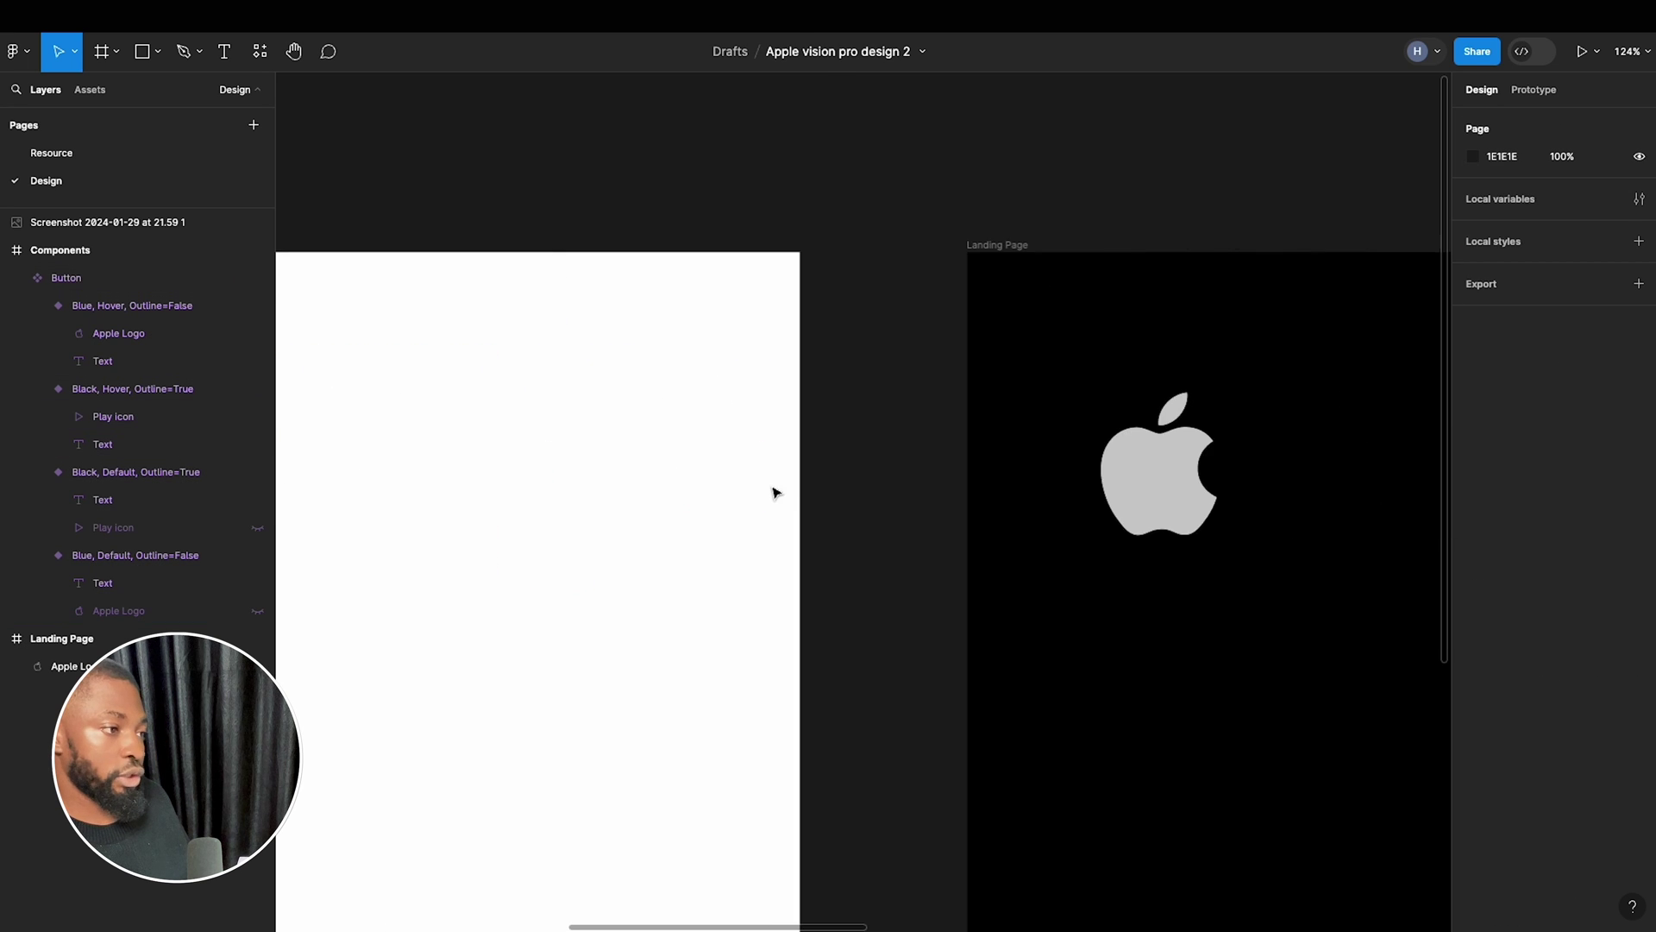
{"action": "scroll", "coordinate": [550, 450], "scroll_direction": "down", "scroll_amount": 5}
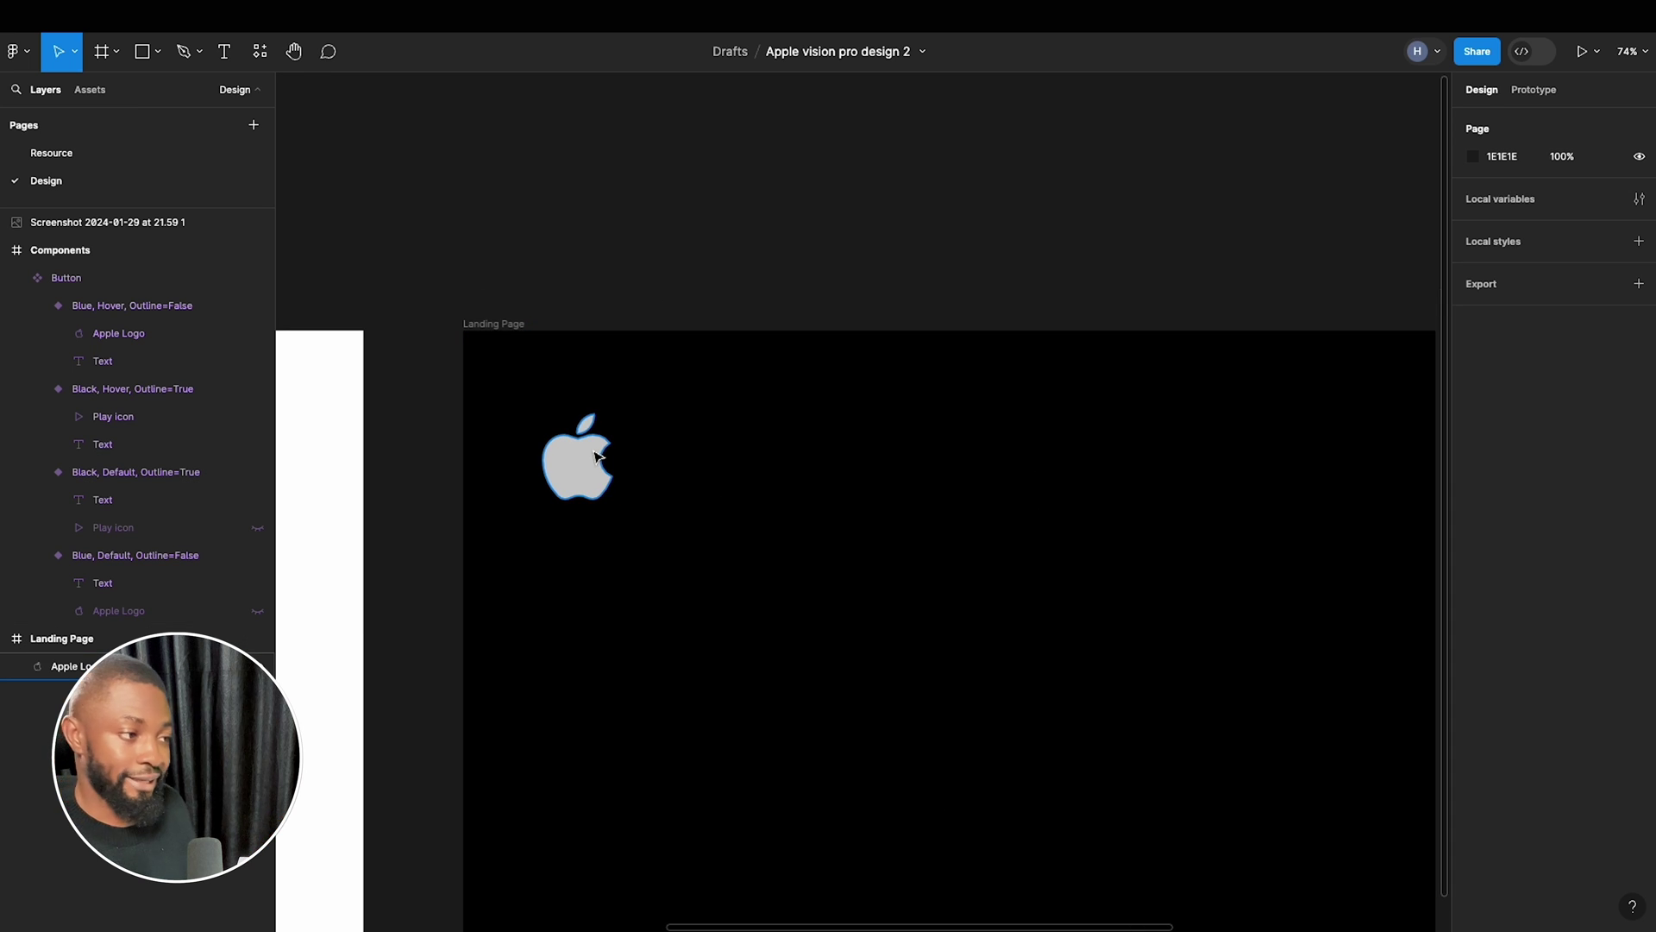
{"action": "scroll", "coordinate": [1009, 552], "scroll_direction": "right", "scroll_amount": 10}
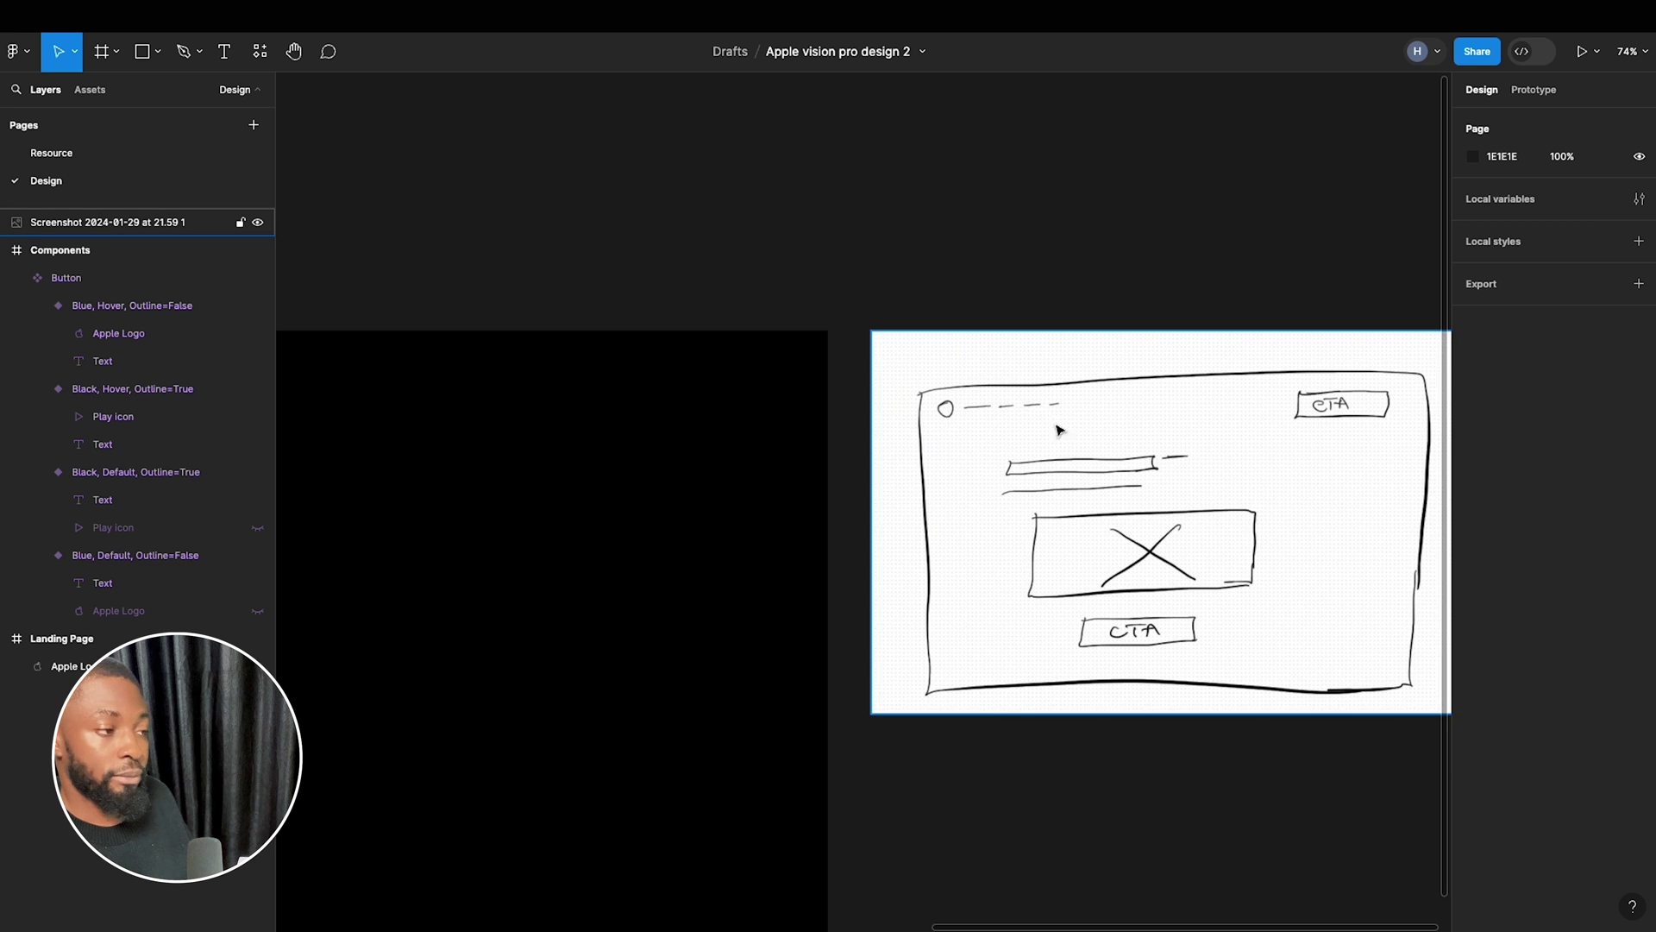
{"action": "scroll", "coordinate": [1106, 417], "scroll_direction": "left", "scroll_amount": 10}
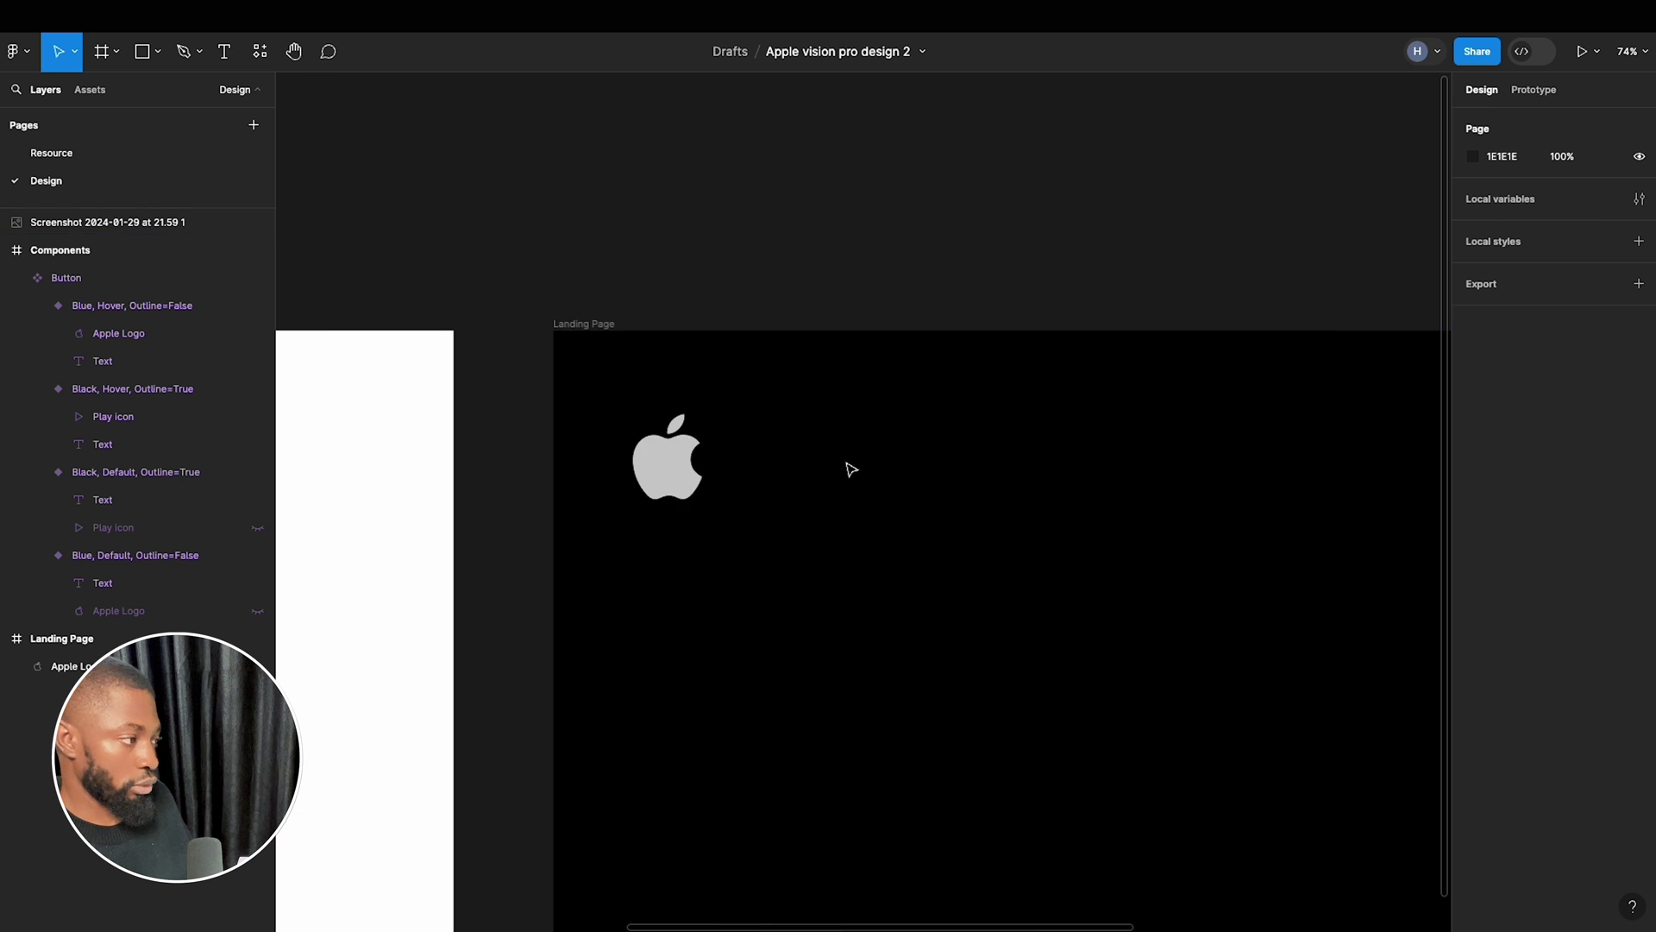
{"action": "scroll", "coordinate": [544, 427], "scroll_direction": "right", "scroll_amount": 5}
{"action": "scroll", "coordinate": [958, 503], "scroll_direction": "down", "scroll_amount": 3}
{"action": "scroll", "coordinate": [957, 509], "scroll_direction": "up", "scroll_amount": 3}
{"action": "scroll", "coordinate": [889, 496], "scroll_direction": "down", "scroll_amount": 2}
{"action": "scroll", "coordinate": [871, 487], "scroll_direction": "down", "scroll_amount": 2}
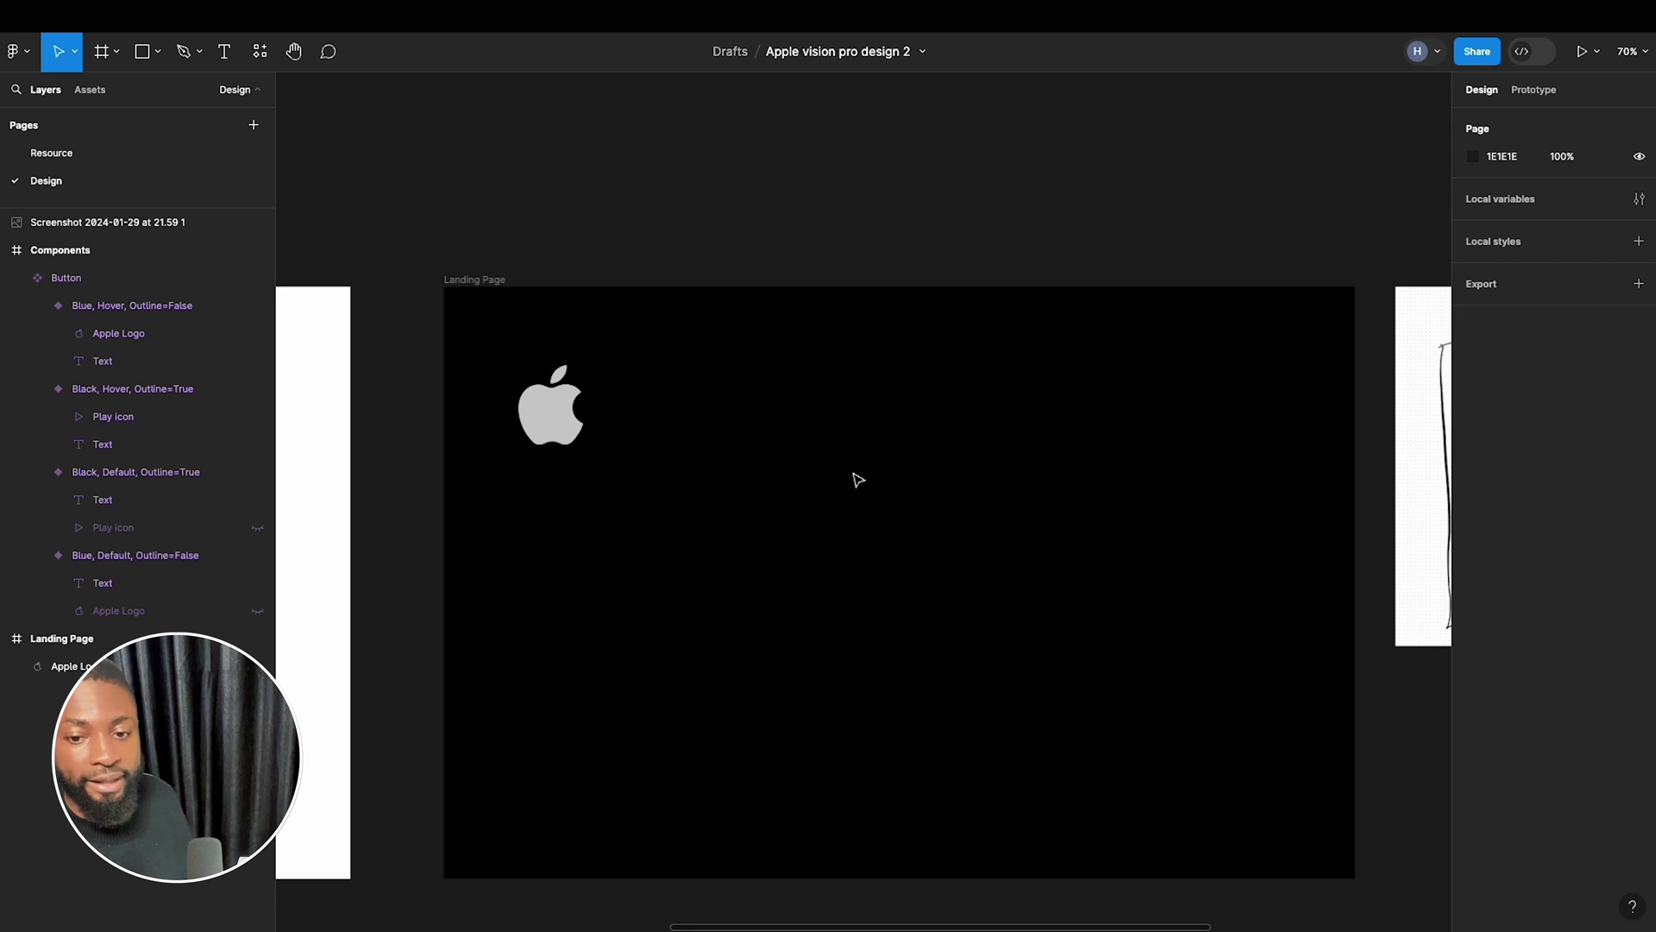
Scale the Landing Page's Apple Logo to a height of 32 and move it to about X 149, Y 81.
{"action": "left_click", "coordinate": [529, 388]}
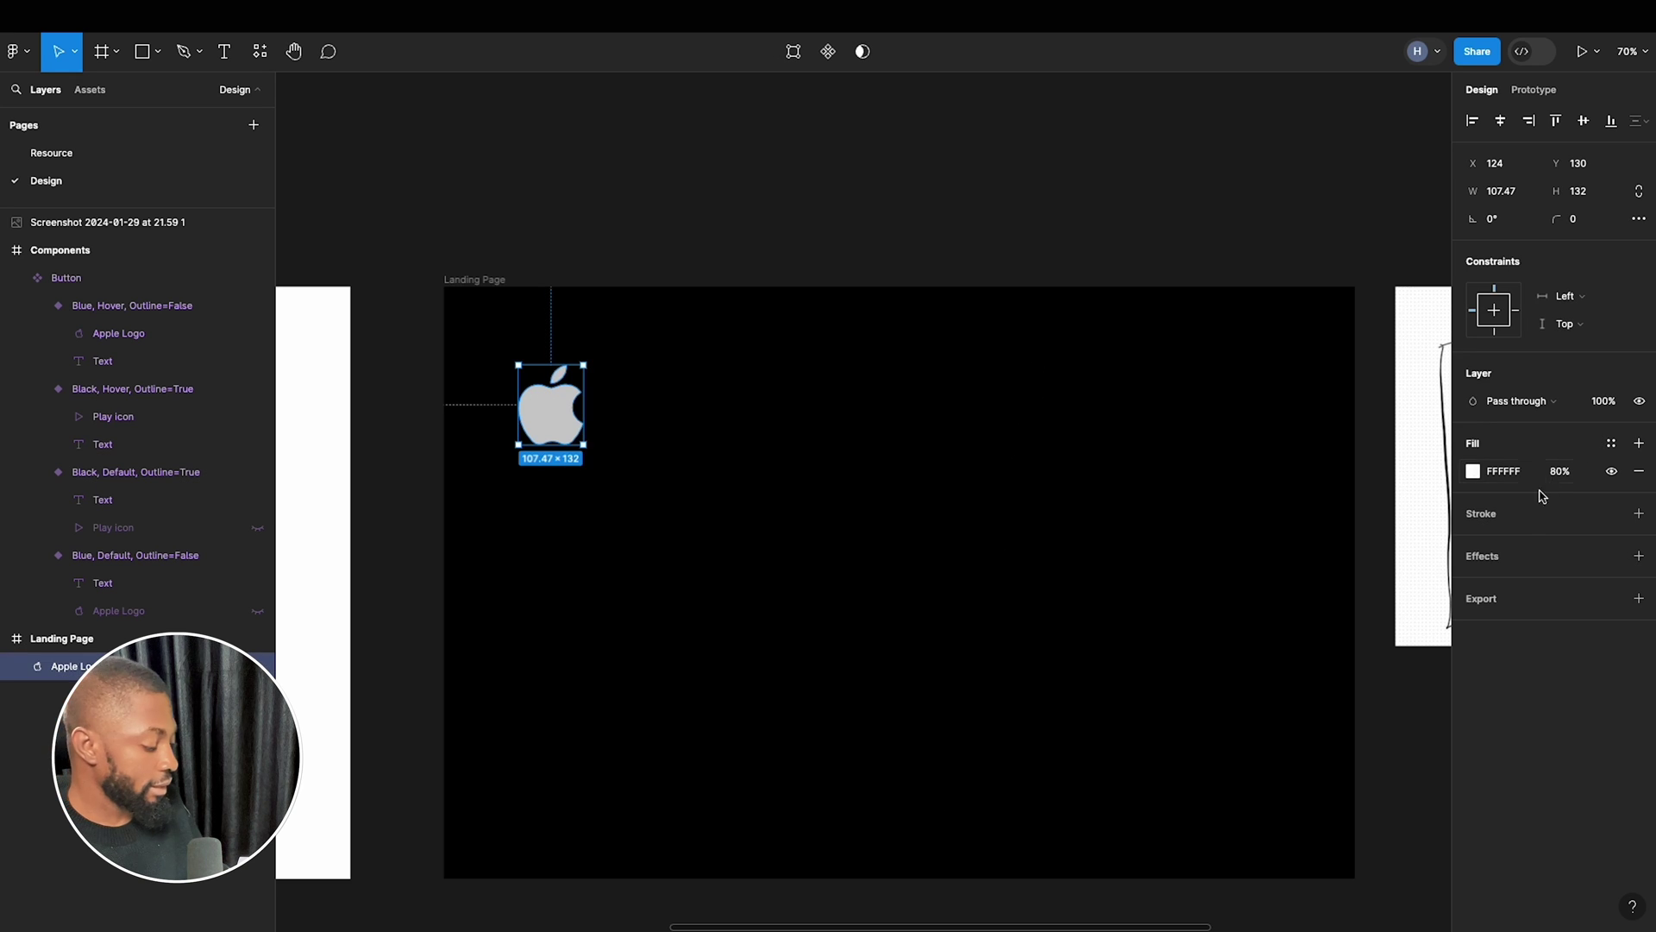
{"action": "key", "text": "k"}
{"action": "left_click", "coordinate": [1568, 329]}
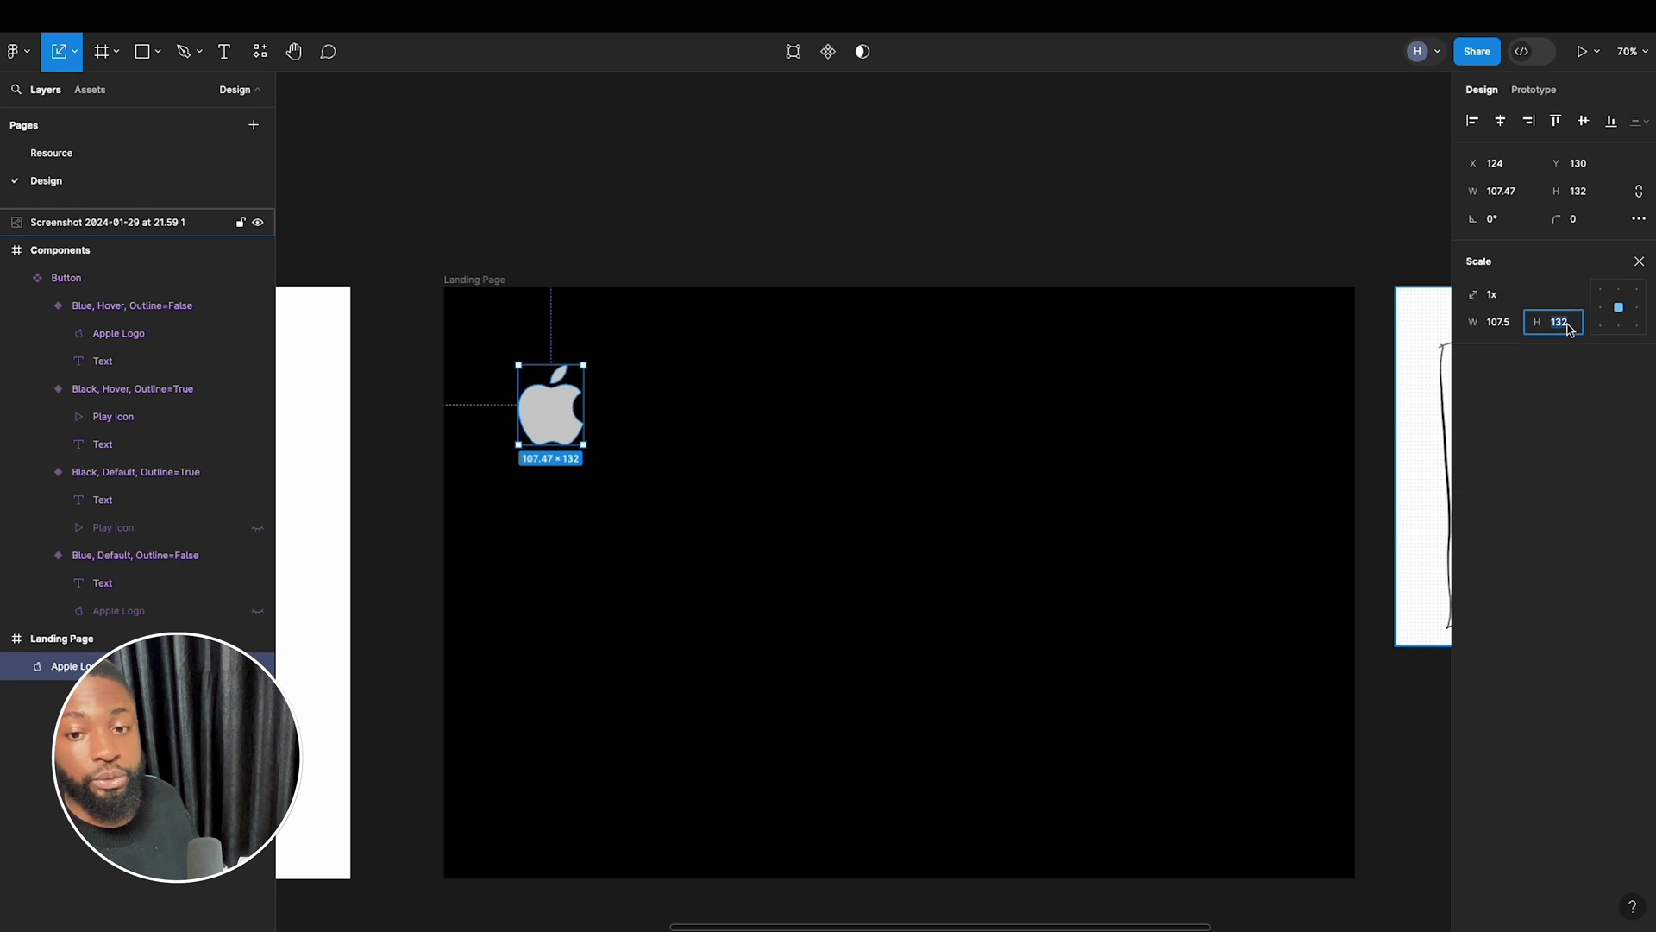
{"action": "type", "text": "3"}
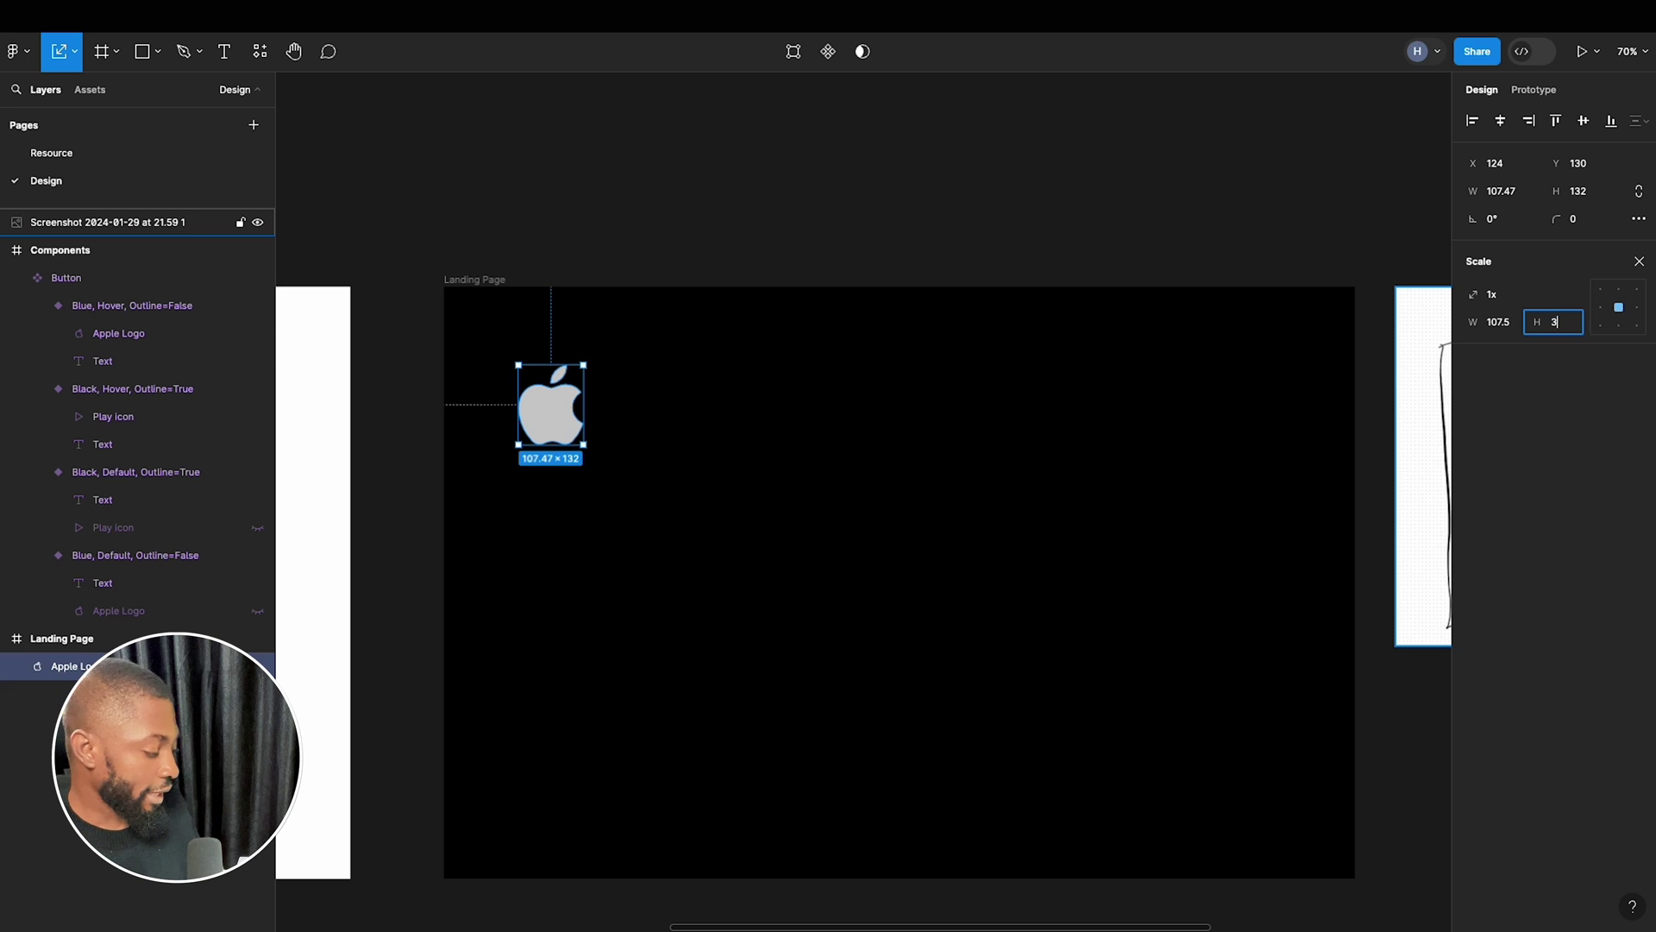
{"action": "key", "text": "Return"}
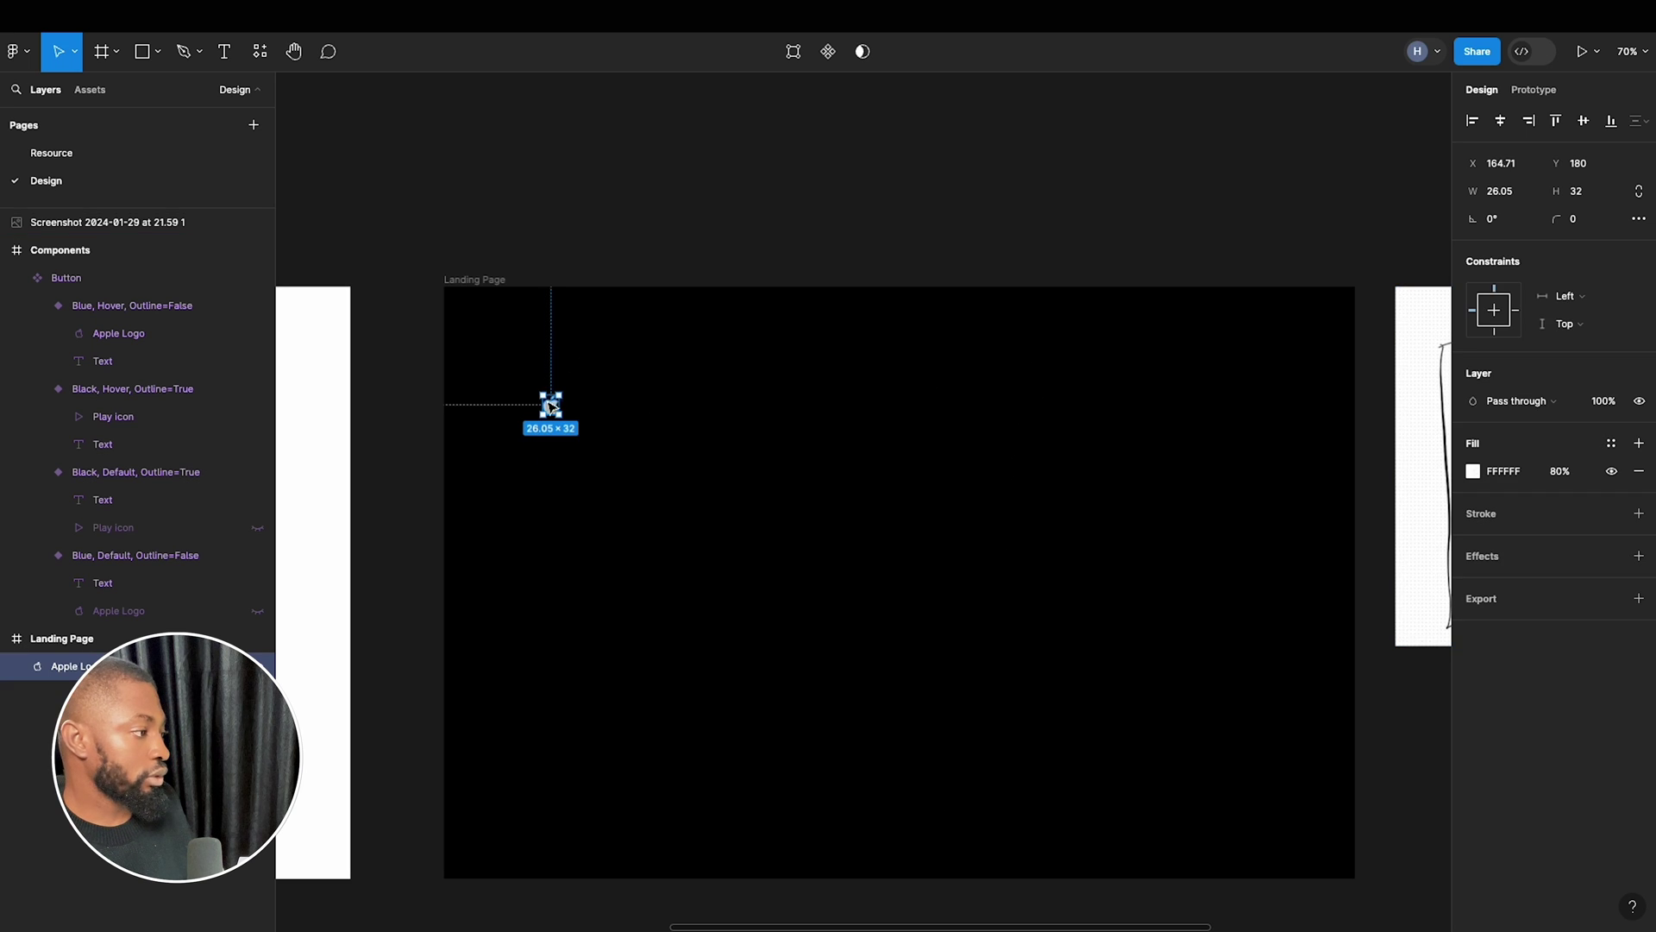
{"action": "left_click_drag", "start_coordinate": [538, 389], "coordinate": [710, 375]}
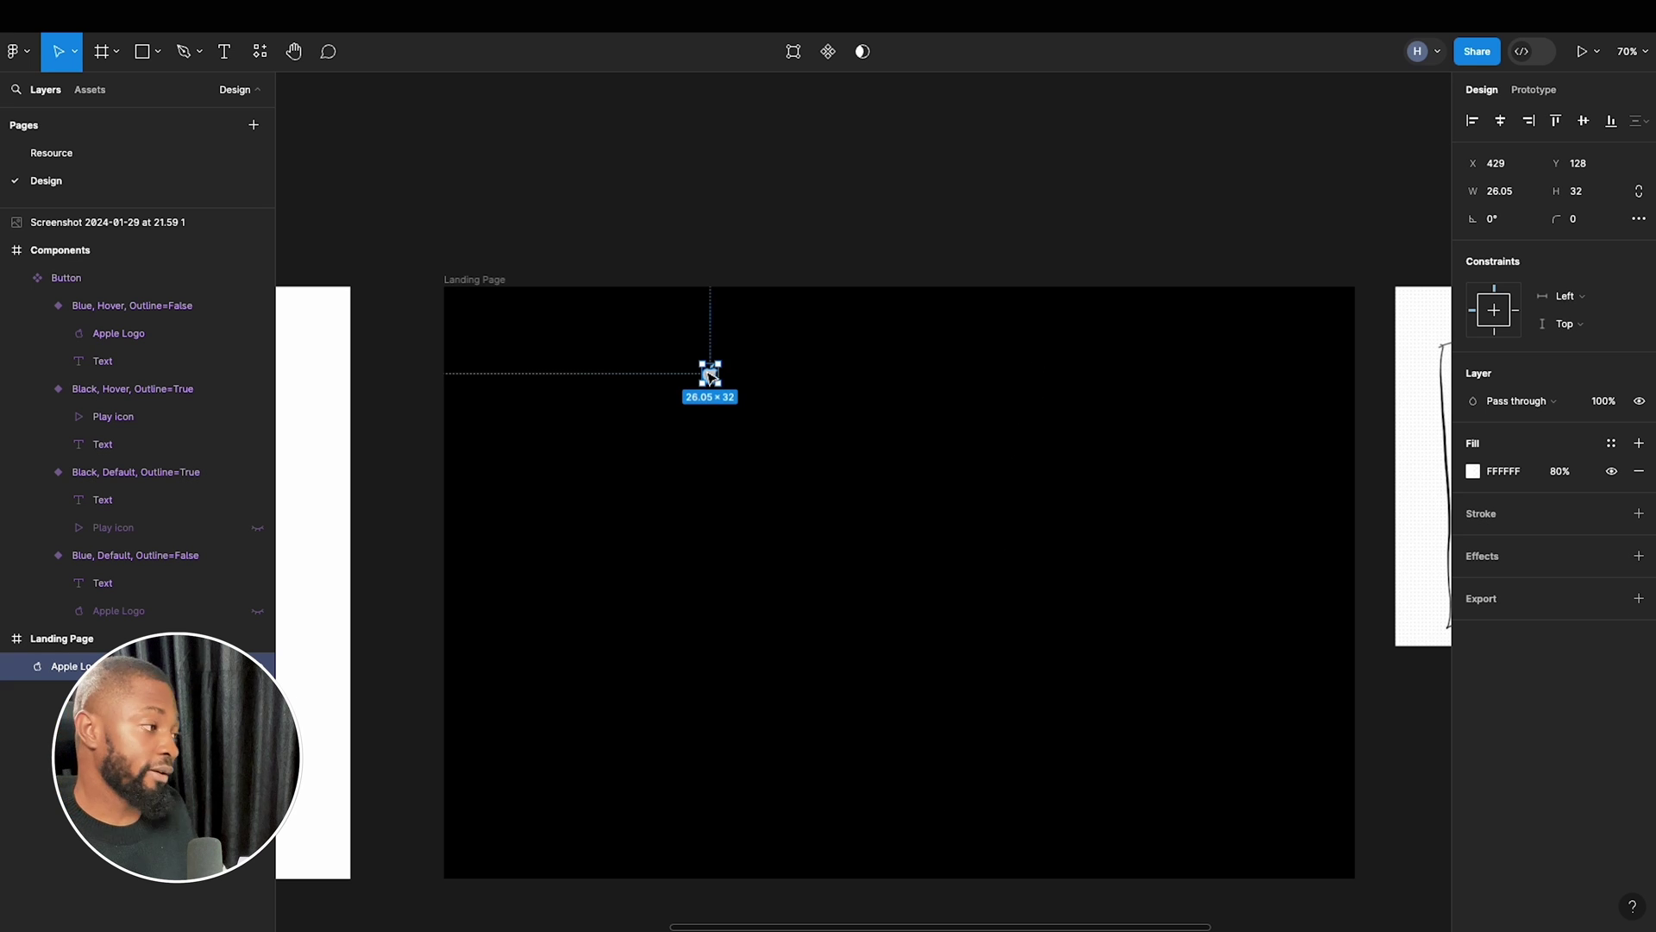
{"action": "left_click_drag", "start_coordinate": [710, 374], "coordinate": [542, 348]}
Add a layout grid to the Landing Page frame, using columns with a count of 12.
{"action": "left_click", "coordinate": [481, 281]}
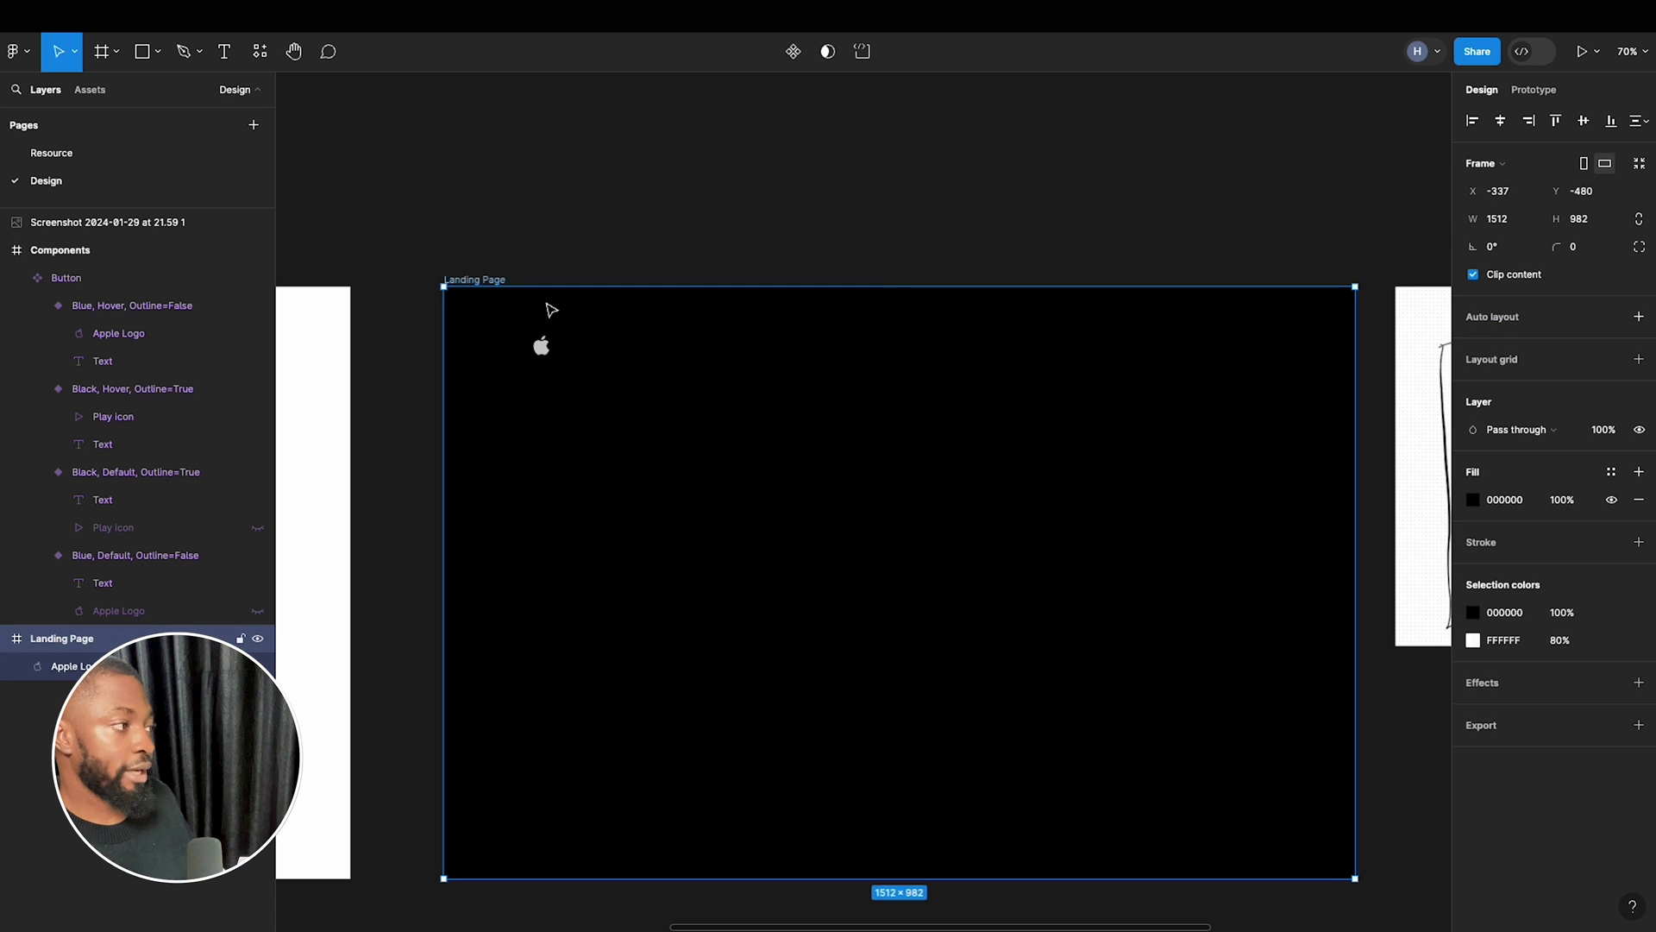
{"action": "left_click", "coordinate": [1638, 359]}
{"action": "left_click", "coordinate": [1473, 387]}
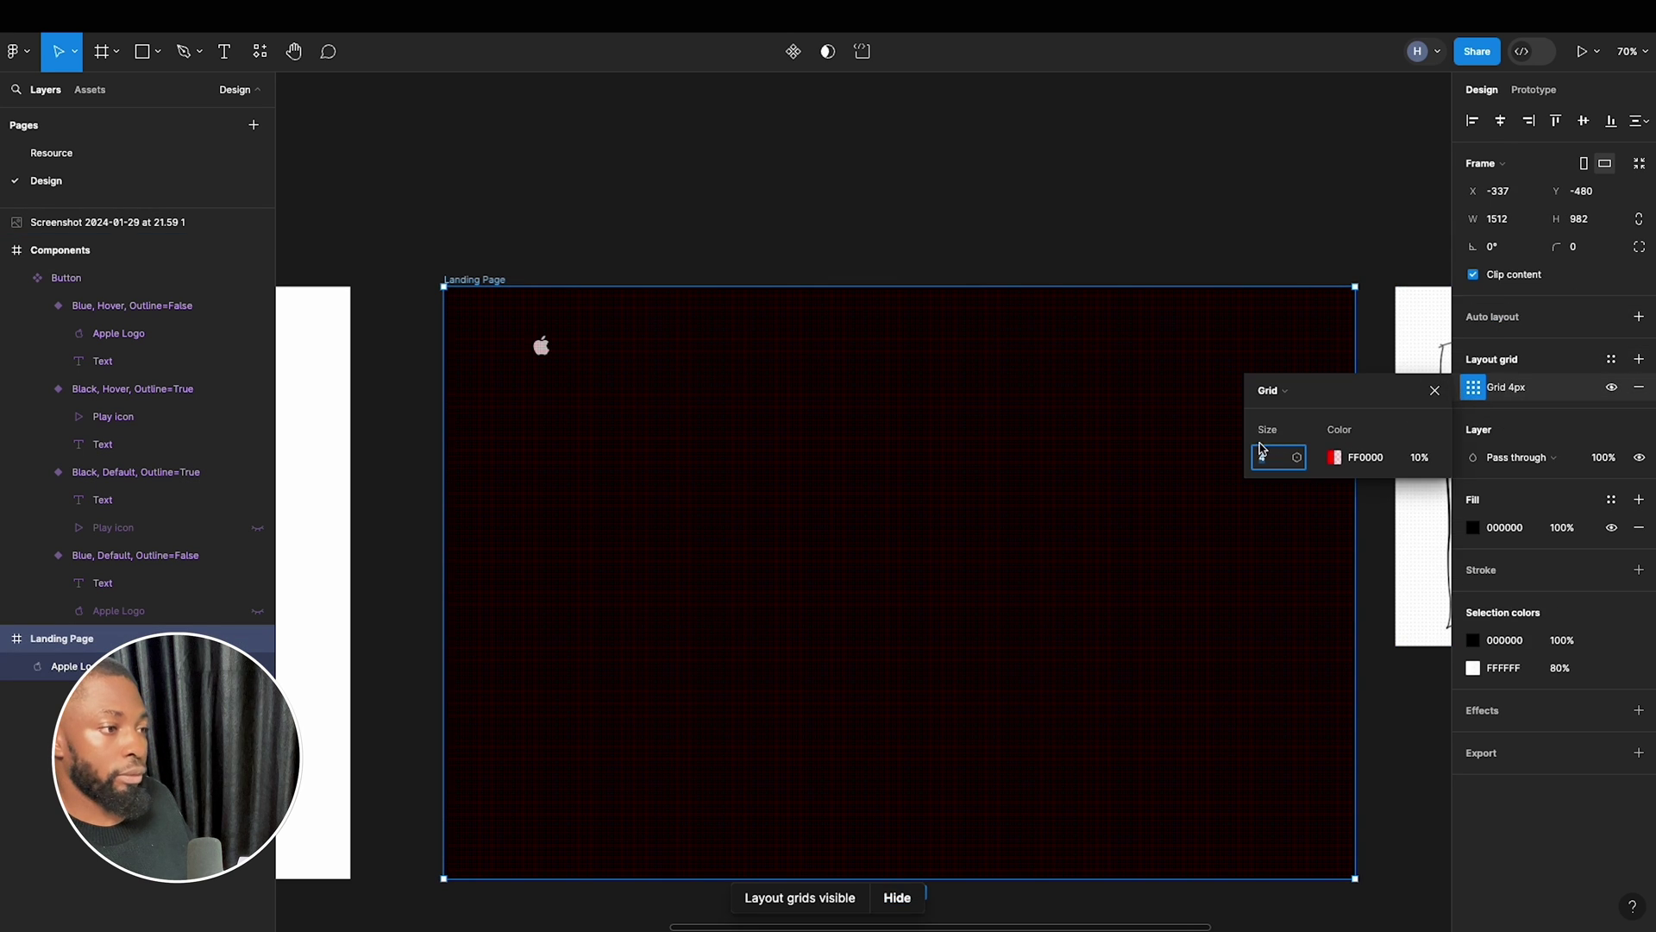
{"action": "left_click", "coordinate": [1274, 391]}
{"action": "left_click", "coordinate": [1288, 410]}
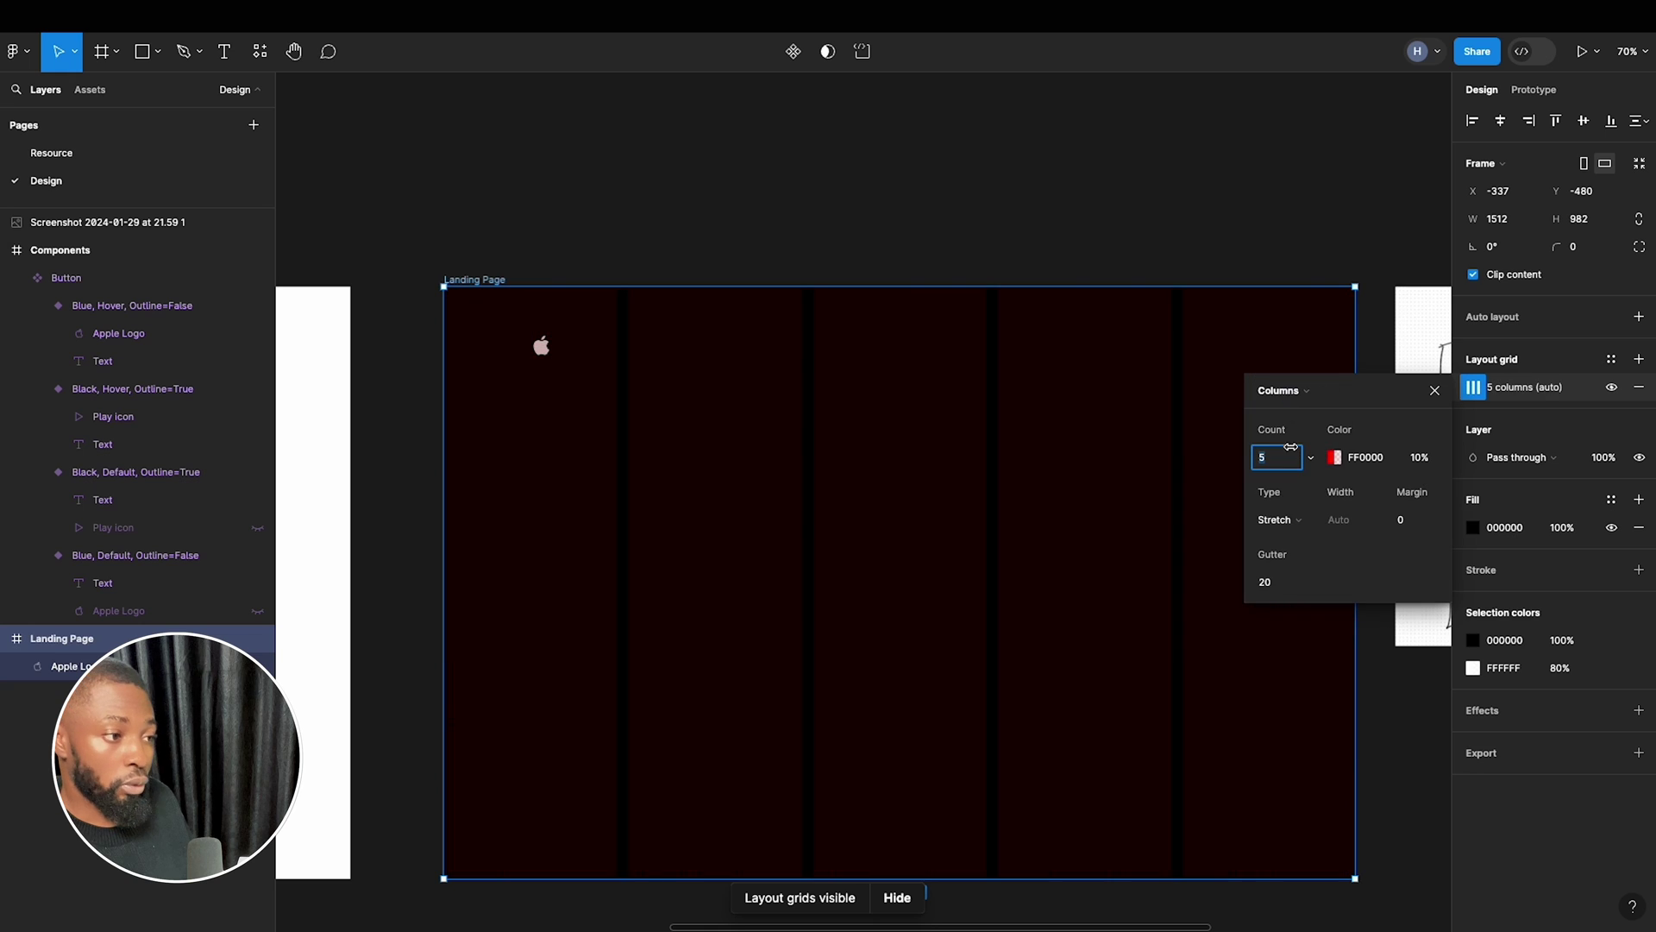
{"action": "left_click", "coordinate": [1289, 463]}
{"action": "type", "text": "12"}
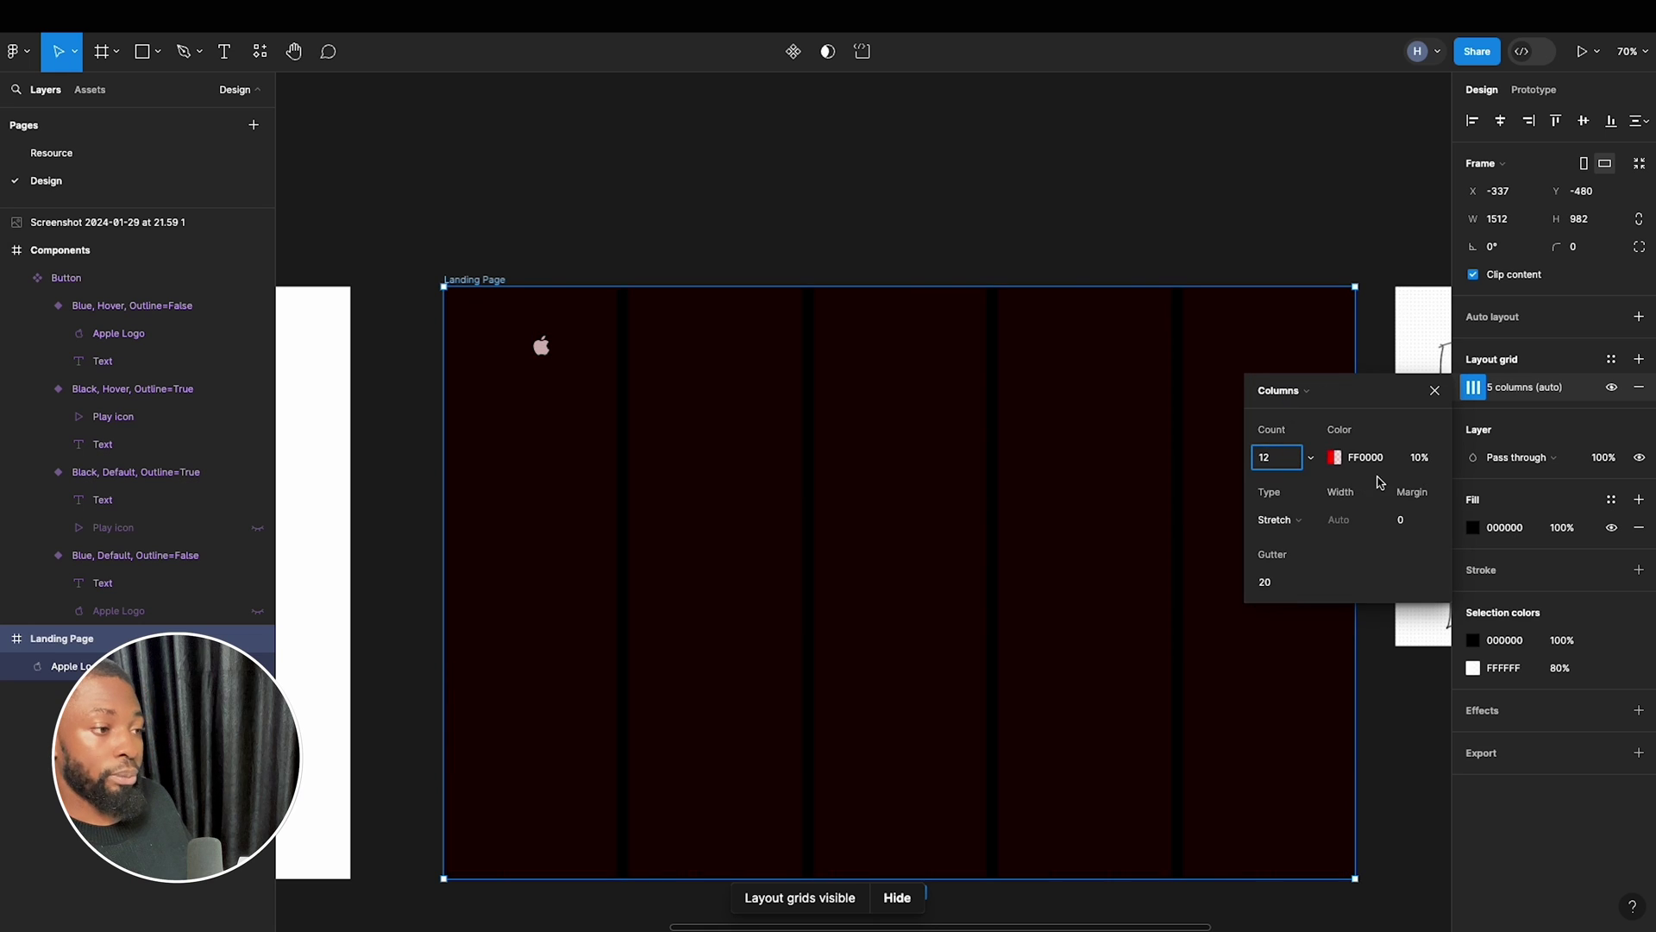
Set the Landing Page column grid's margin to 100 and its gutter to 24.
{"action": "left_click", "coordinate": [1404, 518]}
{"action": "type", "text": "100"}
{"action": "key", "text": "Return"}
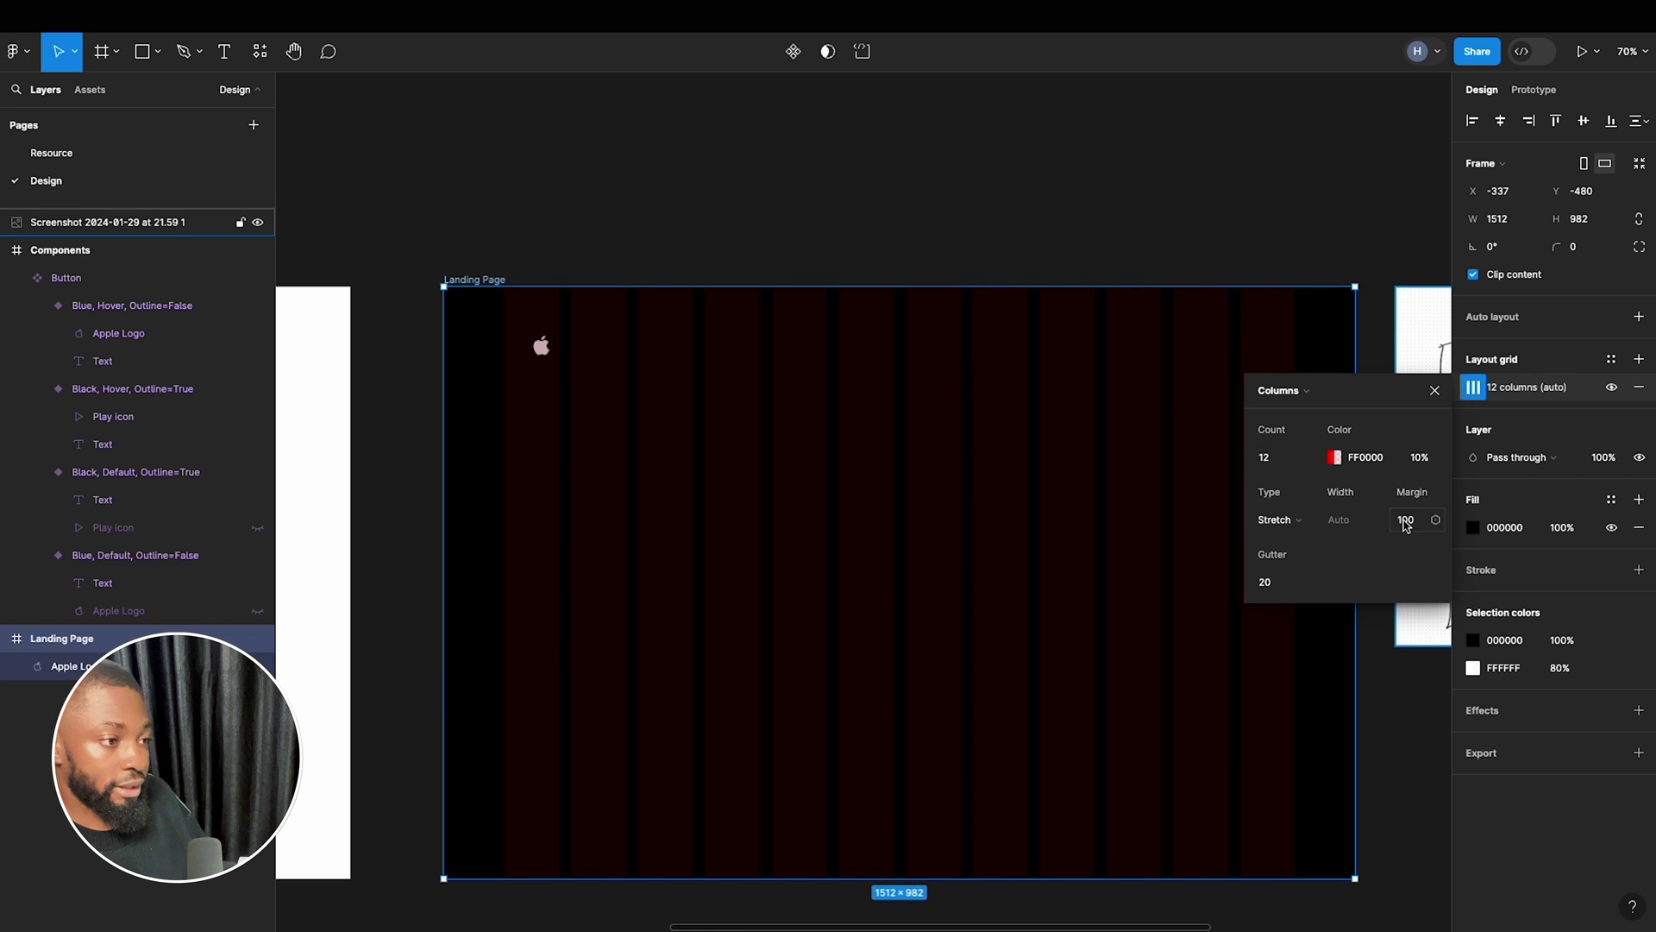
{"action": "left_click", "coordinate": [1270, 584]}
{"action": "type", "text": "24"}
{"action": "key", "text": "Return"}
{"action": "left_click", "coordinate": [1430, 390]}
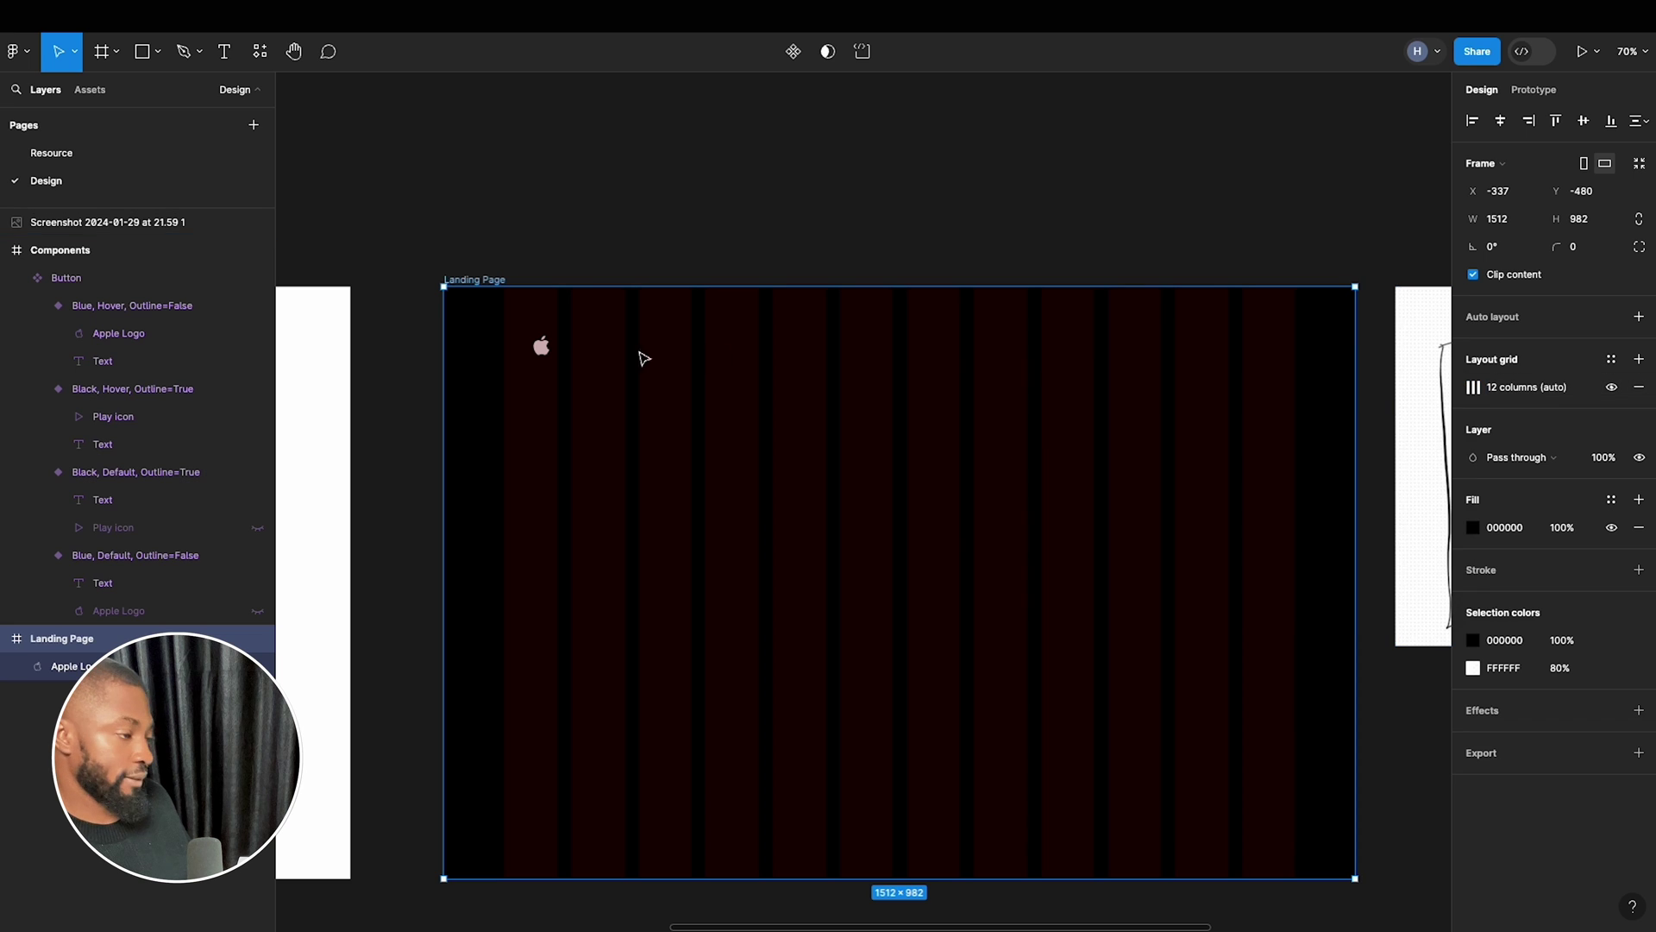
Move the Landing Page's Apple Logo to X 100, Y 59 on the first column's edge and hide the layout grids.
{"action": "left_click", "coordinate": [541, 346]}
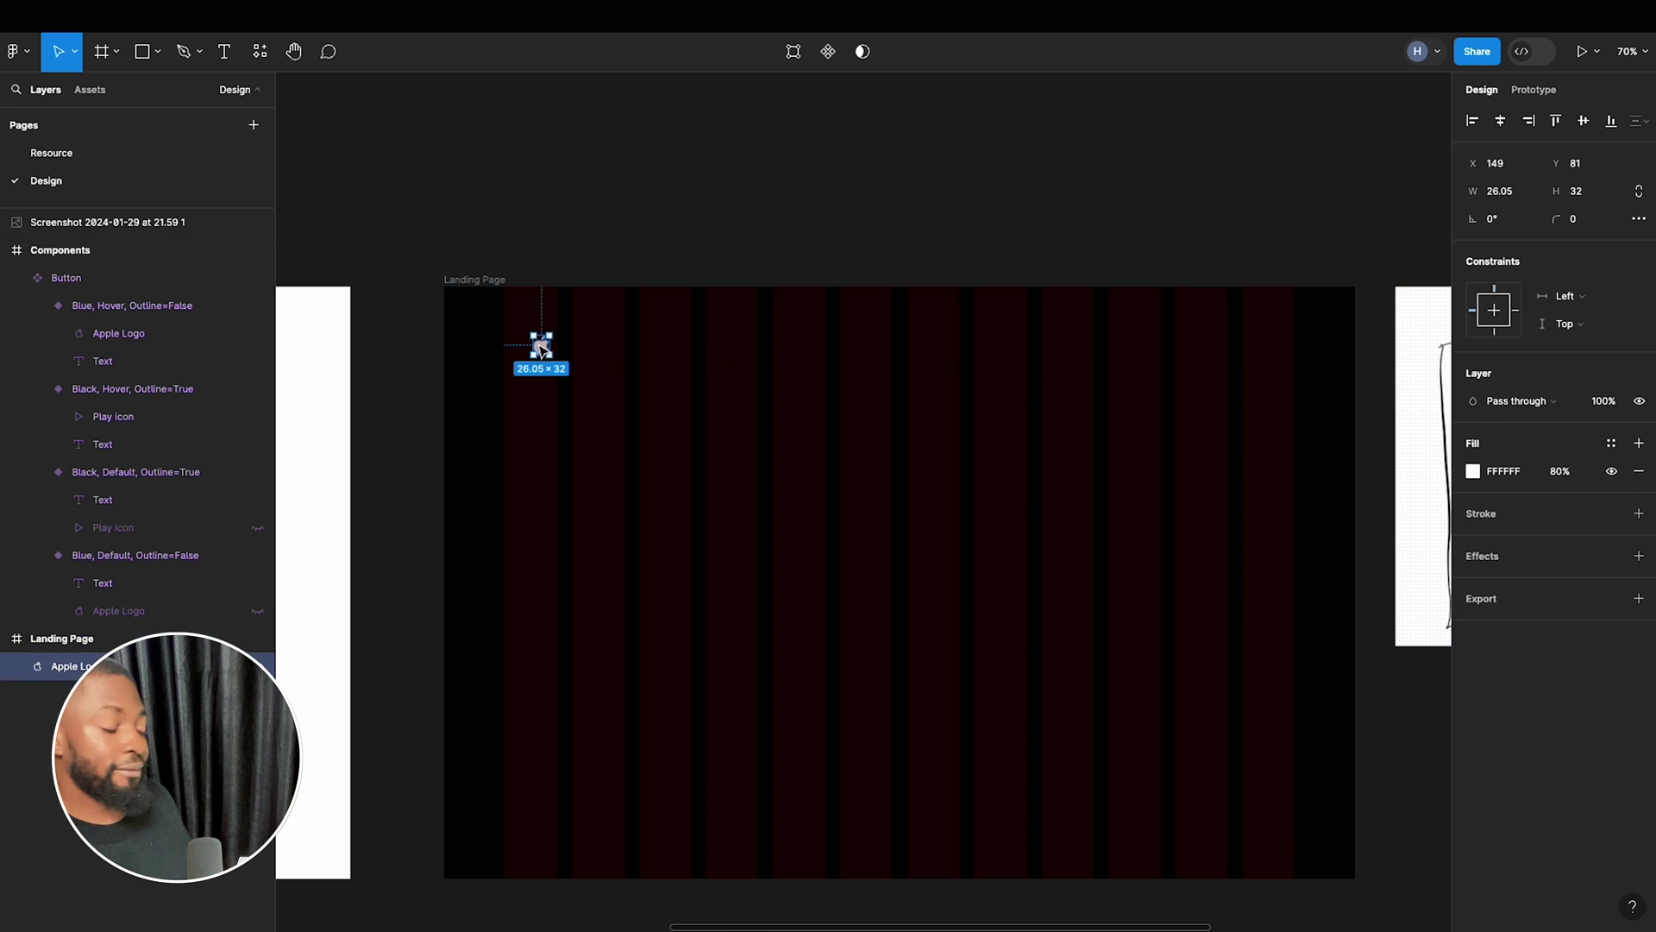
{"action": "left_click_drag", "start_coordinate": [541, 346], "coordinate": [513, 338]}
{"action": "scroll", "coordinate": [512, 338], "scroll_direction": "up", "scroll_amount": 5}
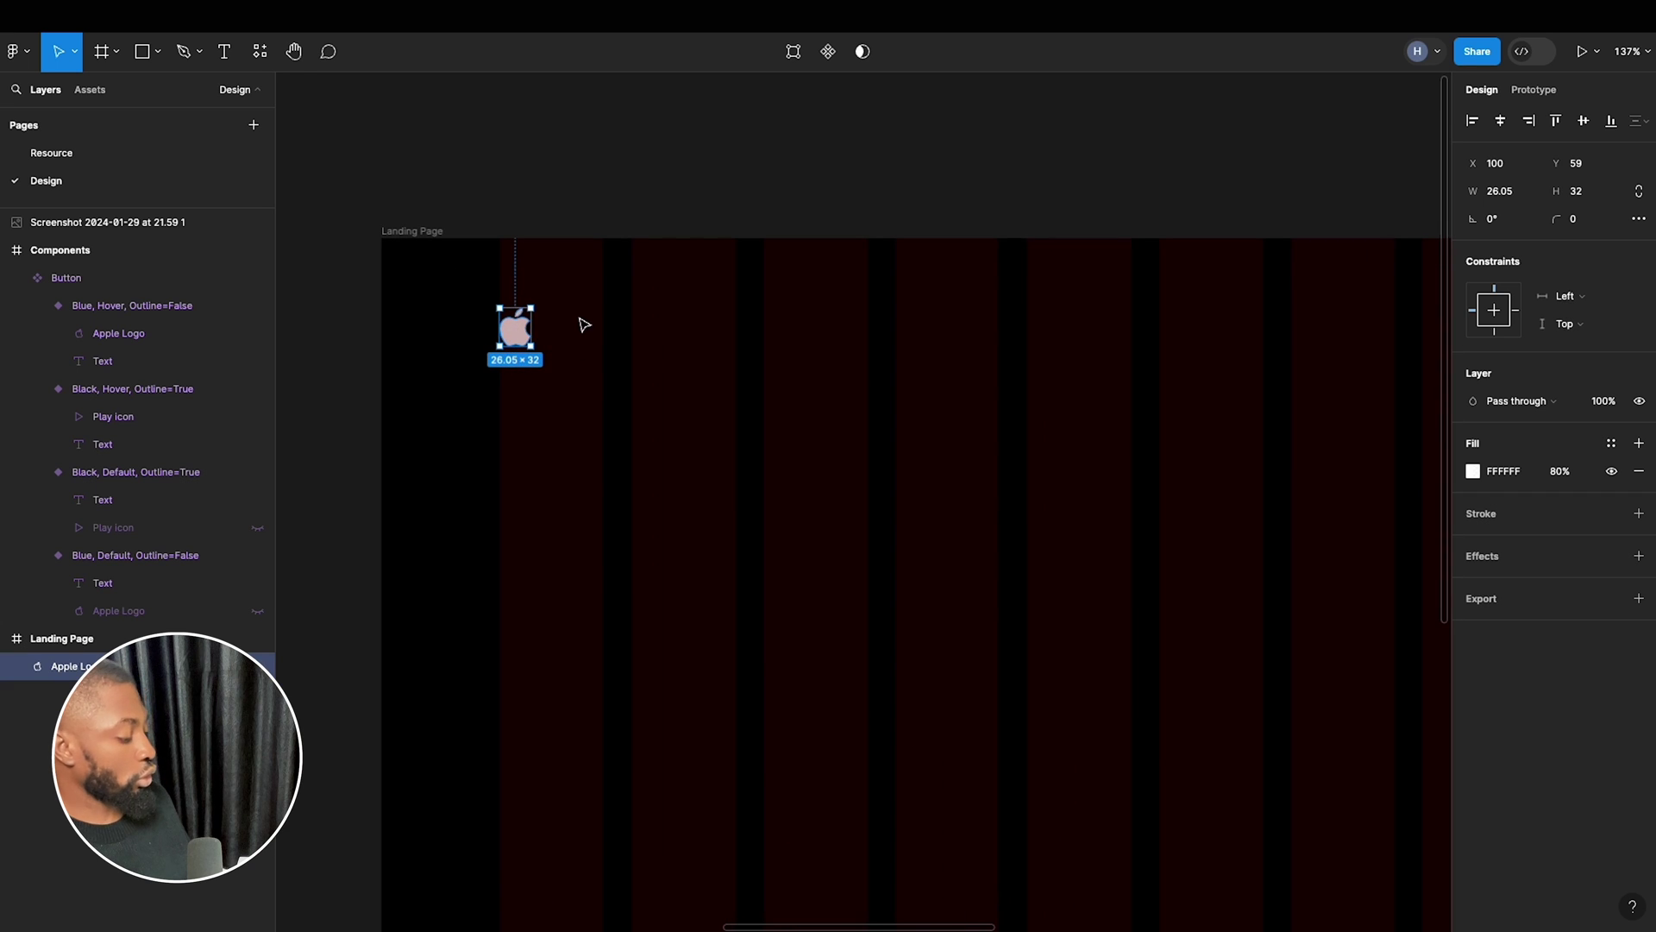
{"action": "key", "text": "ctrl+shift+4"}
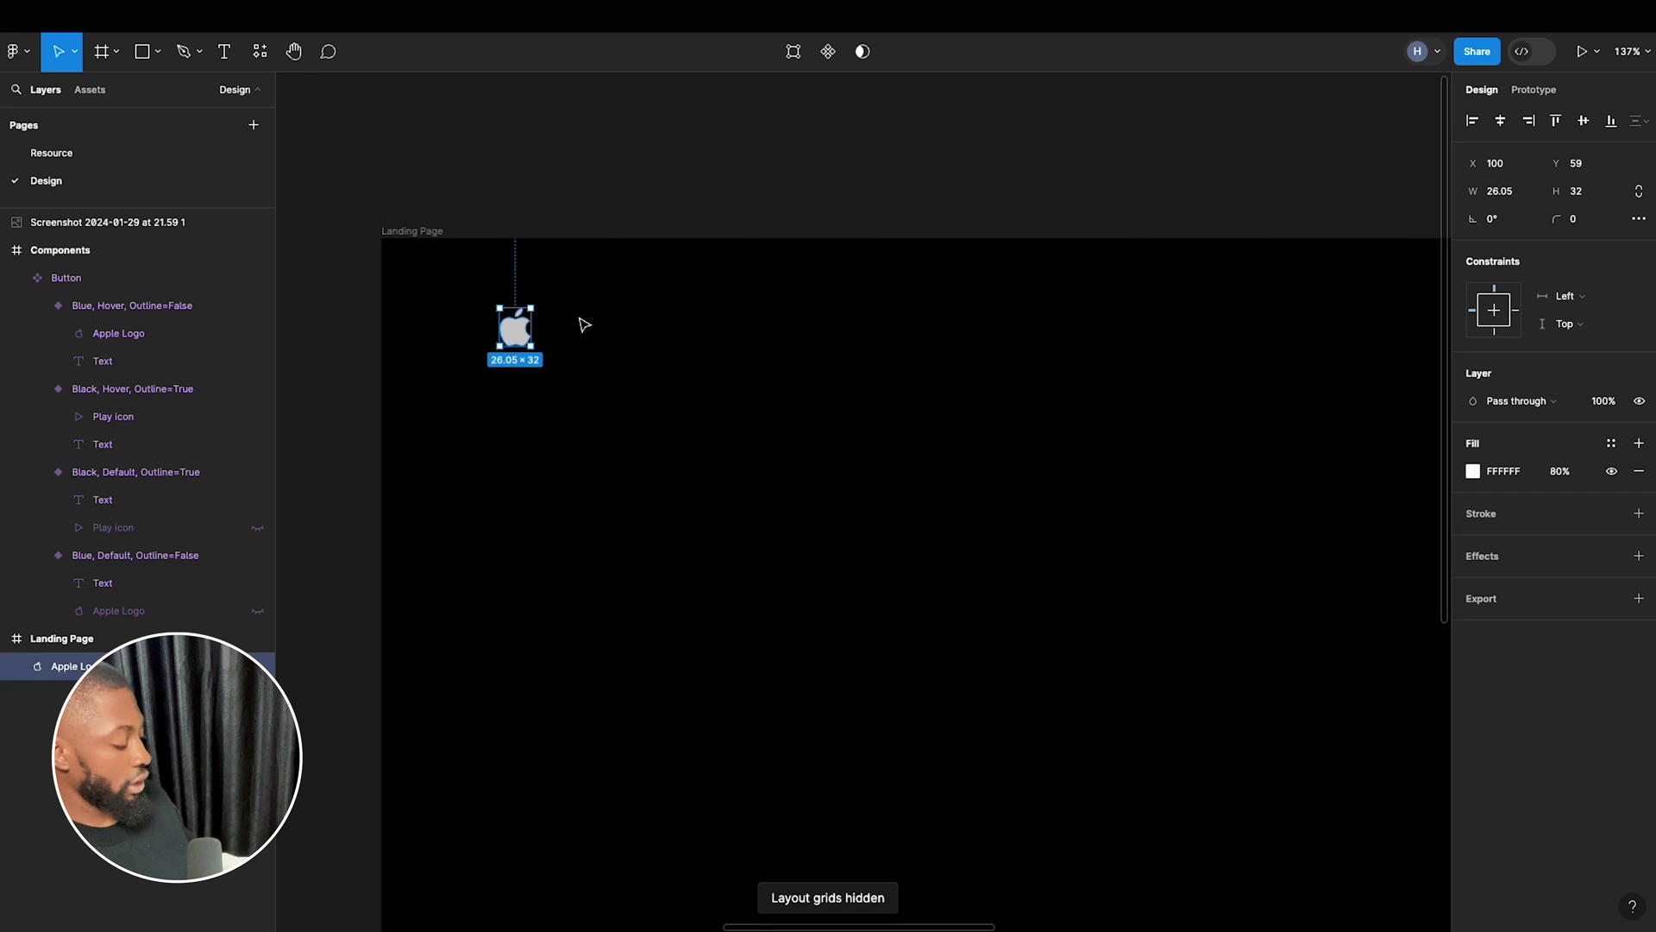
{"action": "key", "text": "ctrl+shift+4"}
{"action": "key", "text": "ctrl+shift+4"}
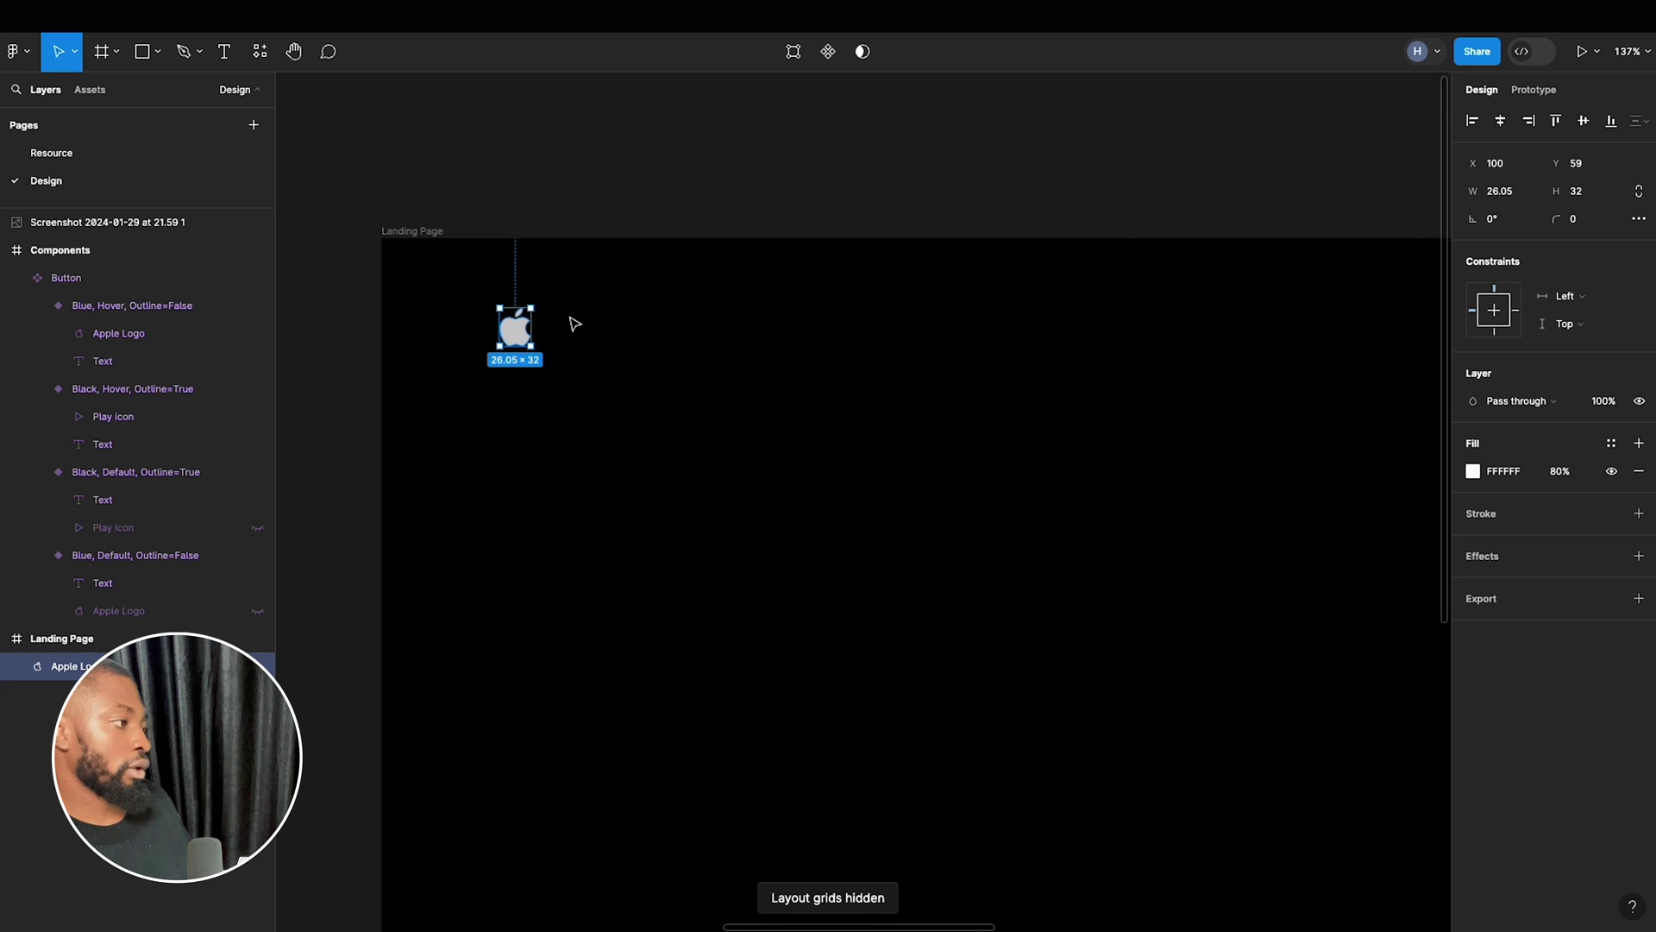
Copy the ABC sample text from the Resource page into the Landing Page frame and place it at about X 373, Y -11.
{"action": "left_click", "coordinate": [122, 155]}
{"action": "left_click", "coordinate": [865, 640]}
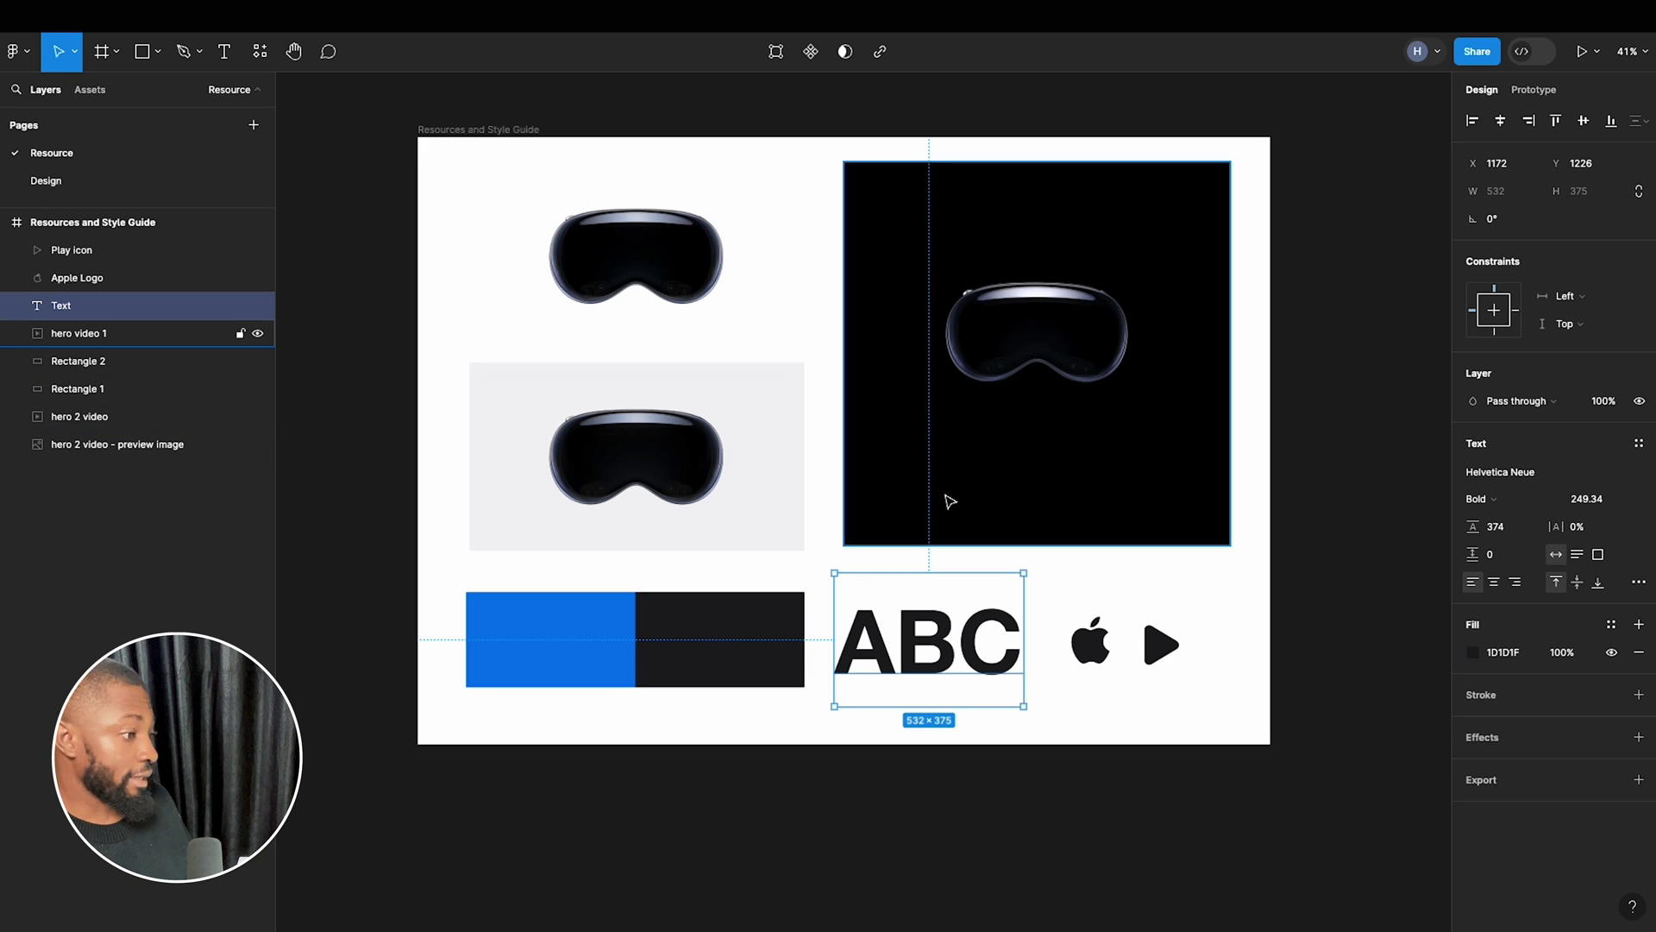
{"action": "left_click", "coordinate": [93, 183]}
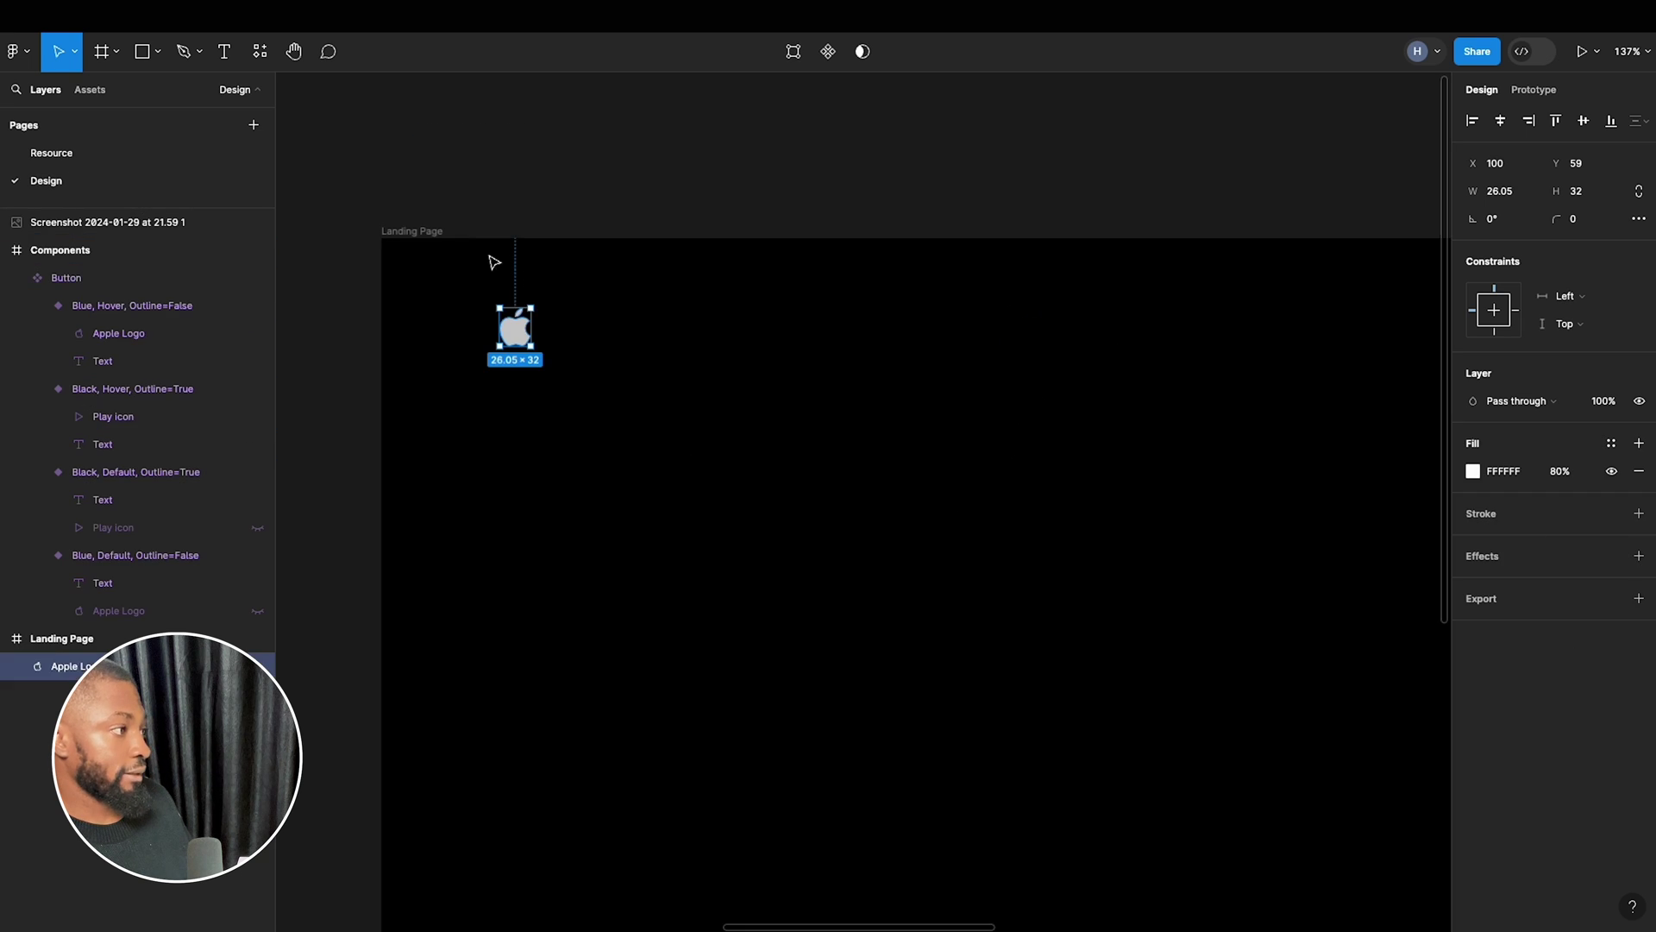
{"action": "left_click", "coordinate": [431, 238]}
{"action": "key", "text": "ctrl+v"}
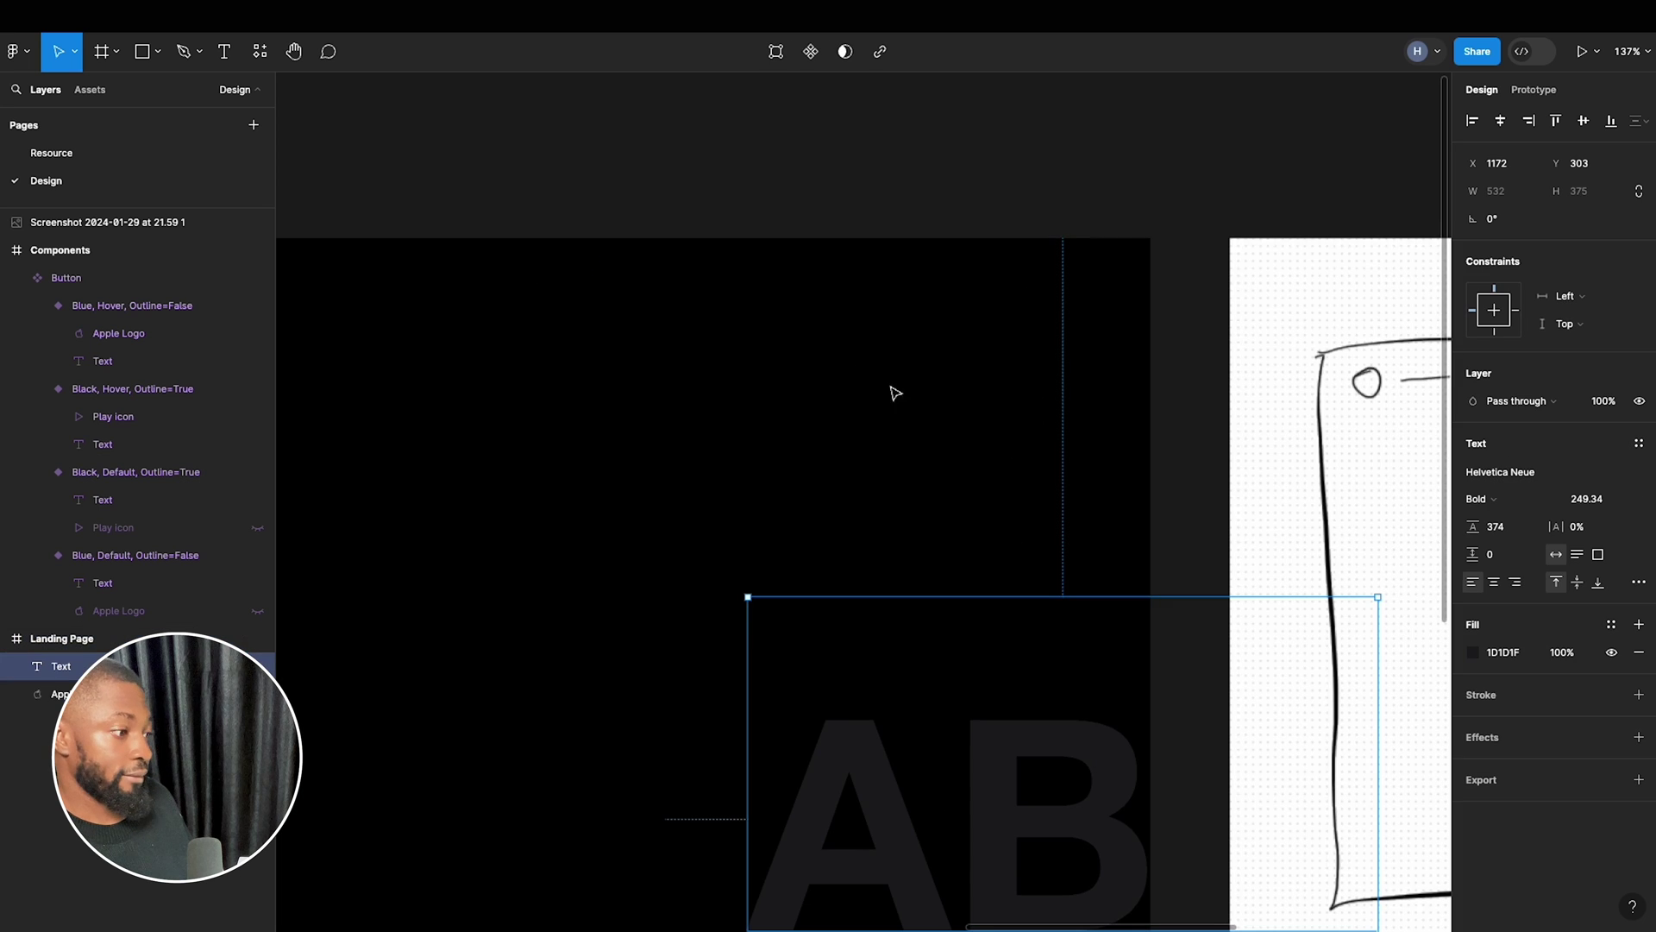
{"action": "left_click_drag", "start_coordinate": [1017, 684], "coordinate": [528, 492]}
{"action": "scroll", "coordinate": [604, 509], "scroll_direction": "left", "scroll_amount": 3}
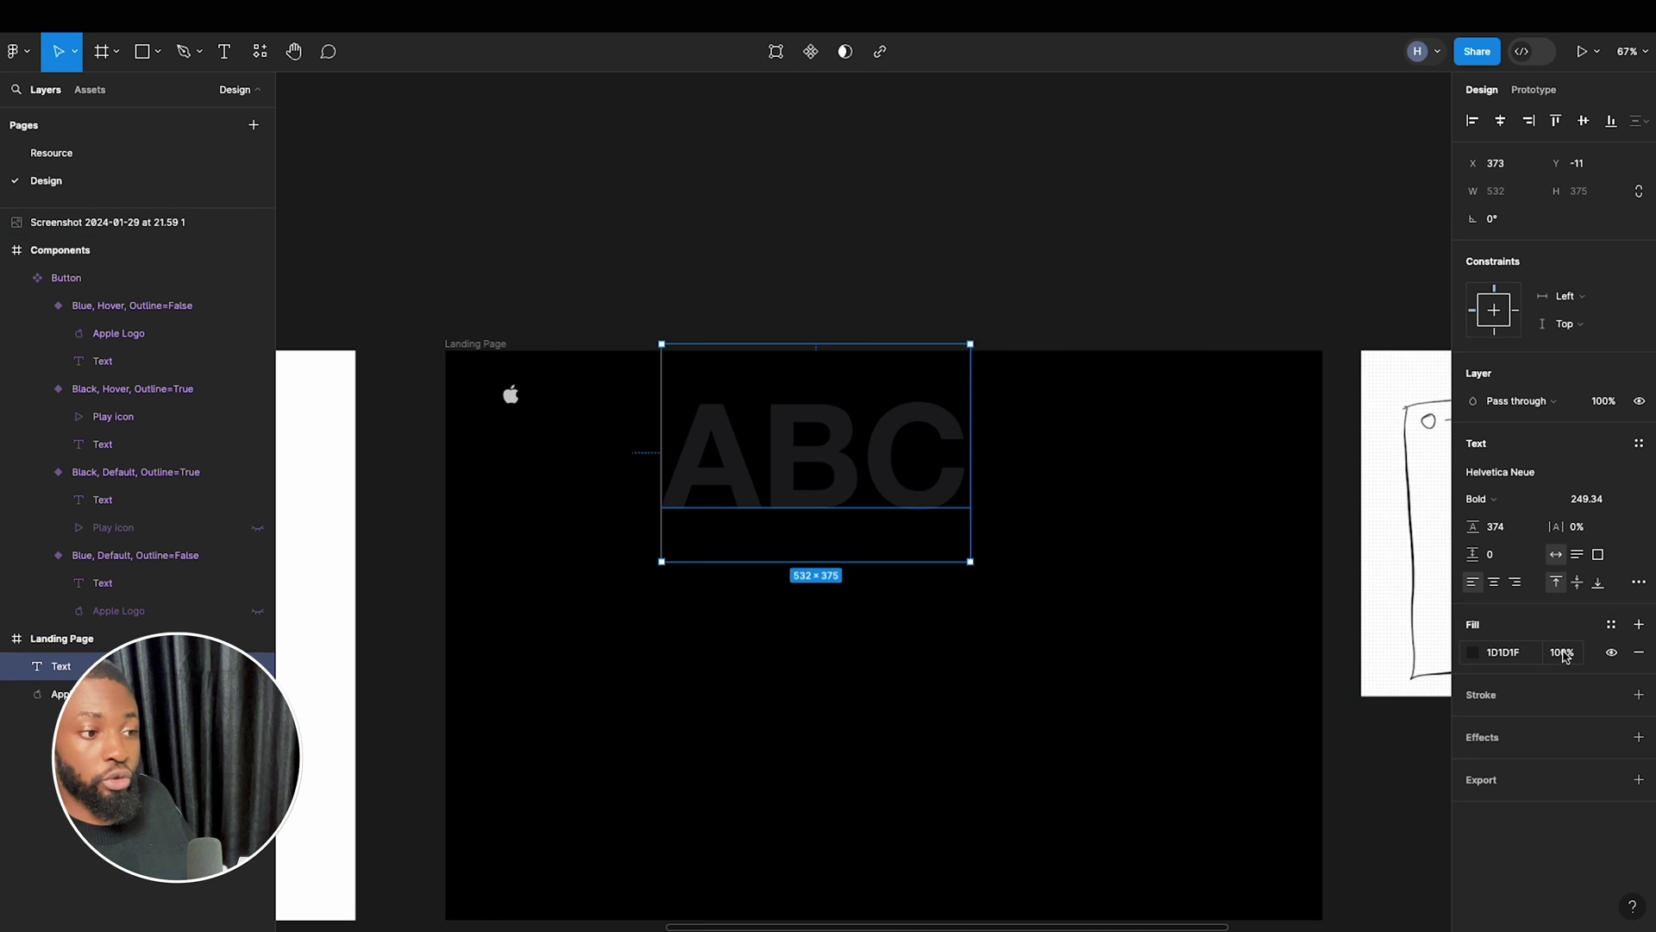
Set the pasted ABC text's fill to FFFFFF at 80% opacity.
{"action": "left_click", "coordinate": [1510, 663]}
{"action": "type", "text": "fff"}
{"action": "key", "text": "Return"}
{"action": "left_click", "coordinate": [1565, 653]}
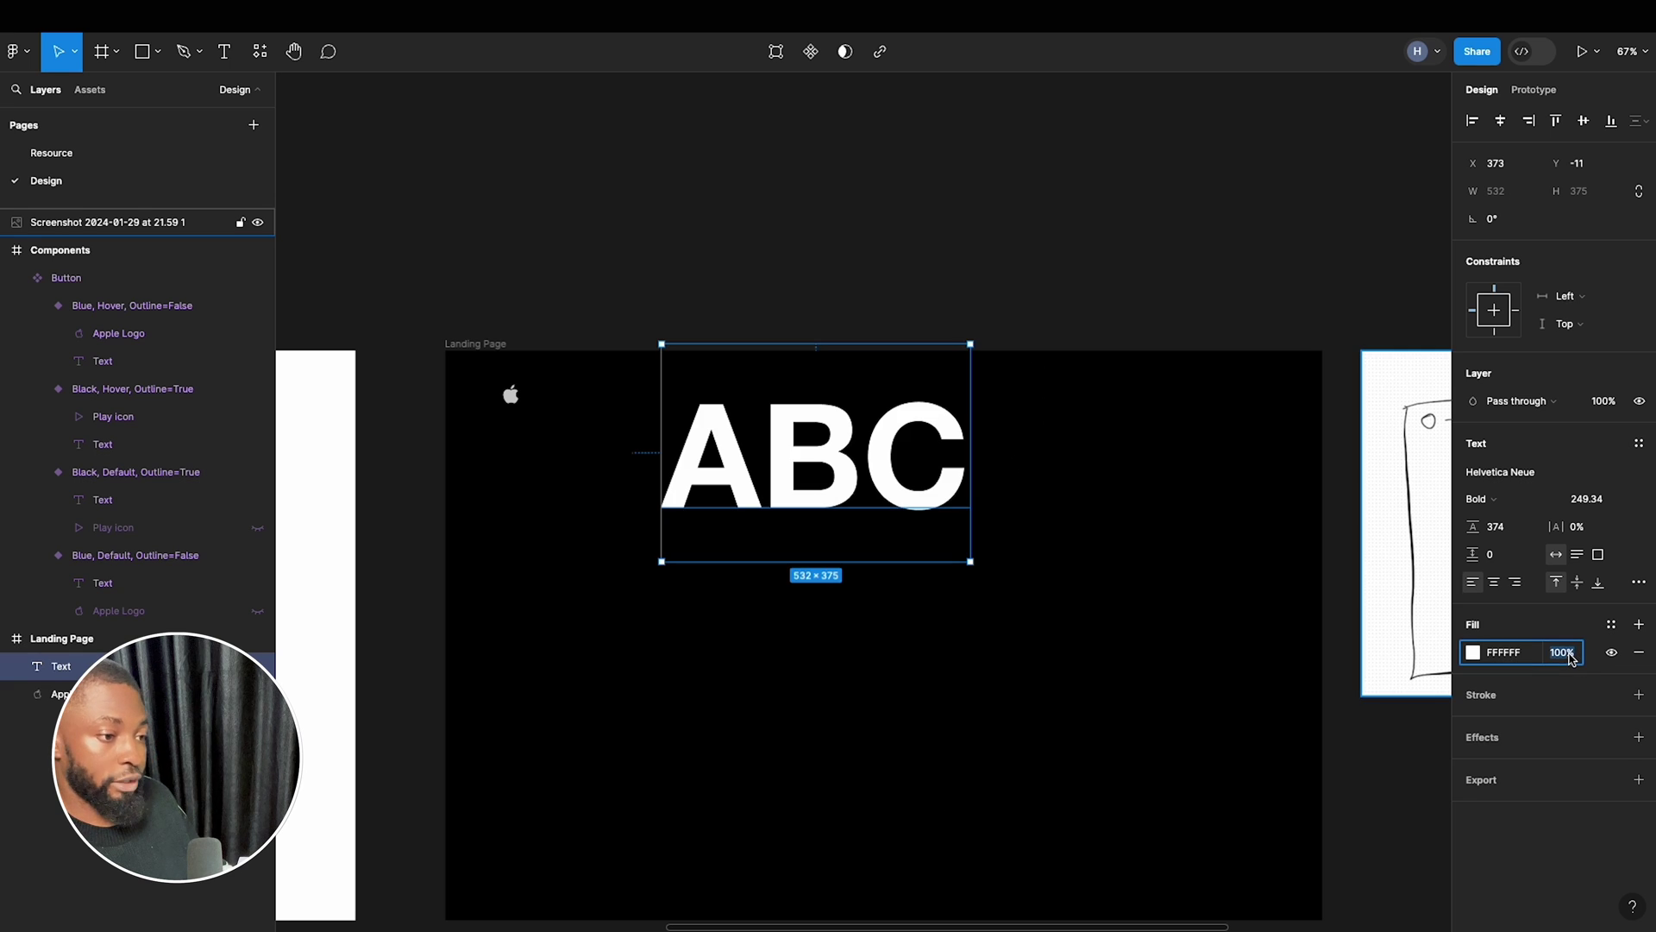
{"action": "type", "text": "80"}
{"action": "key", "text": "Return"}
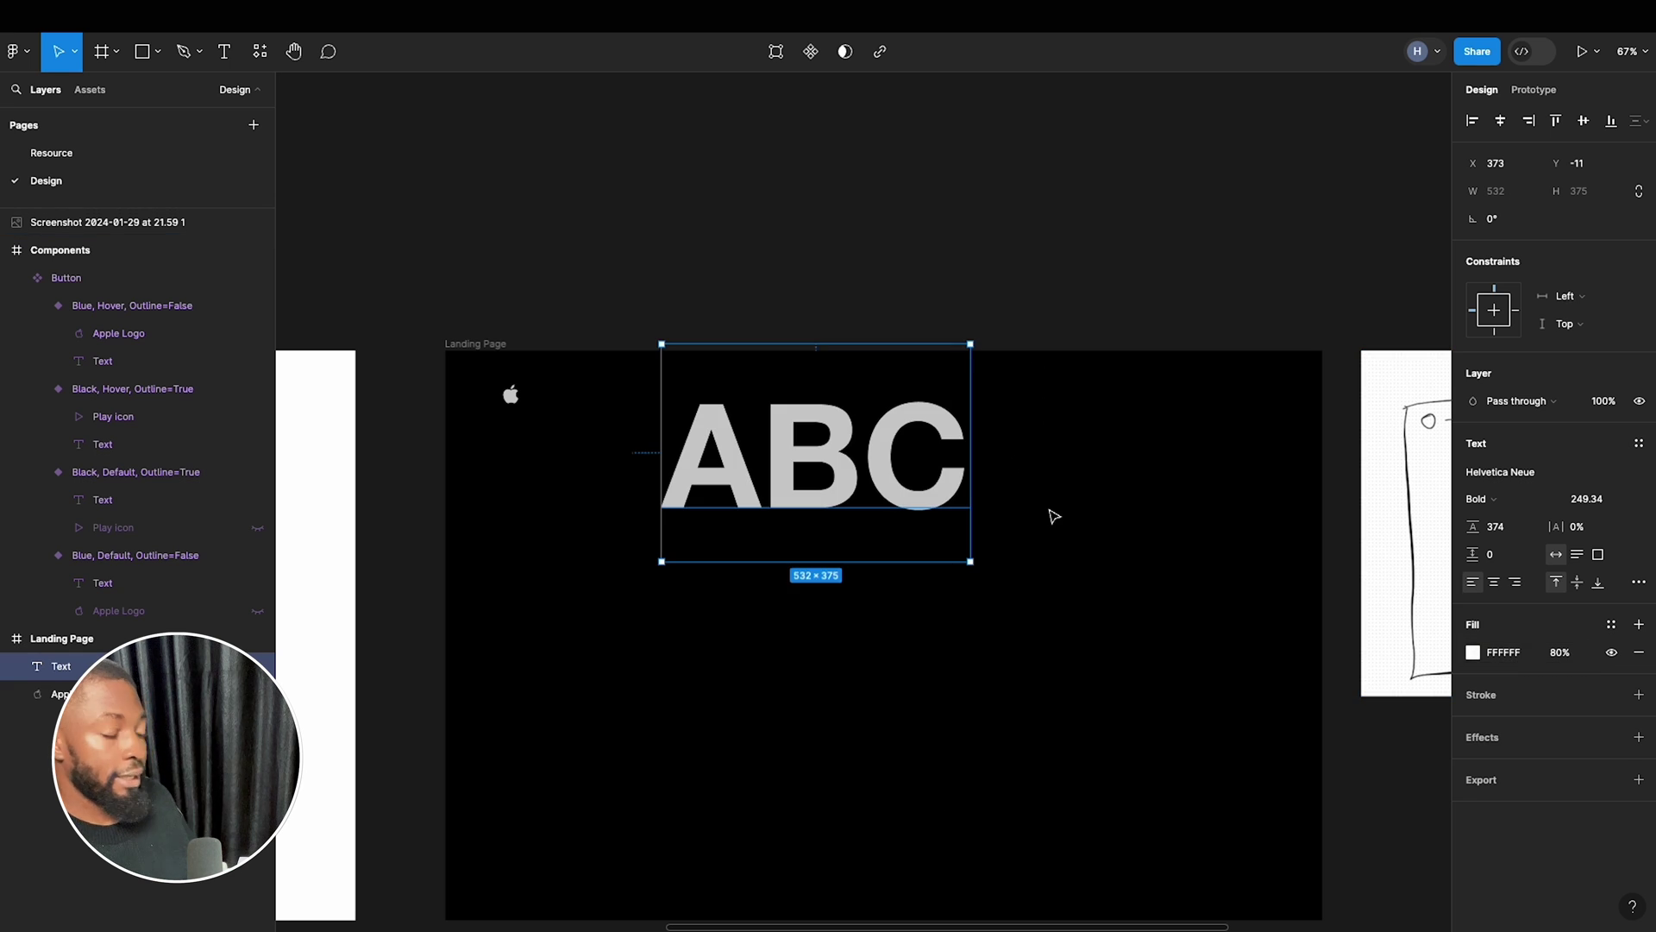
Format the ABC text with font size 16, line height 24 and Regular weight.
{"action": "left_click", "coordinate": [1595, 504]}
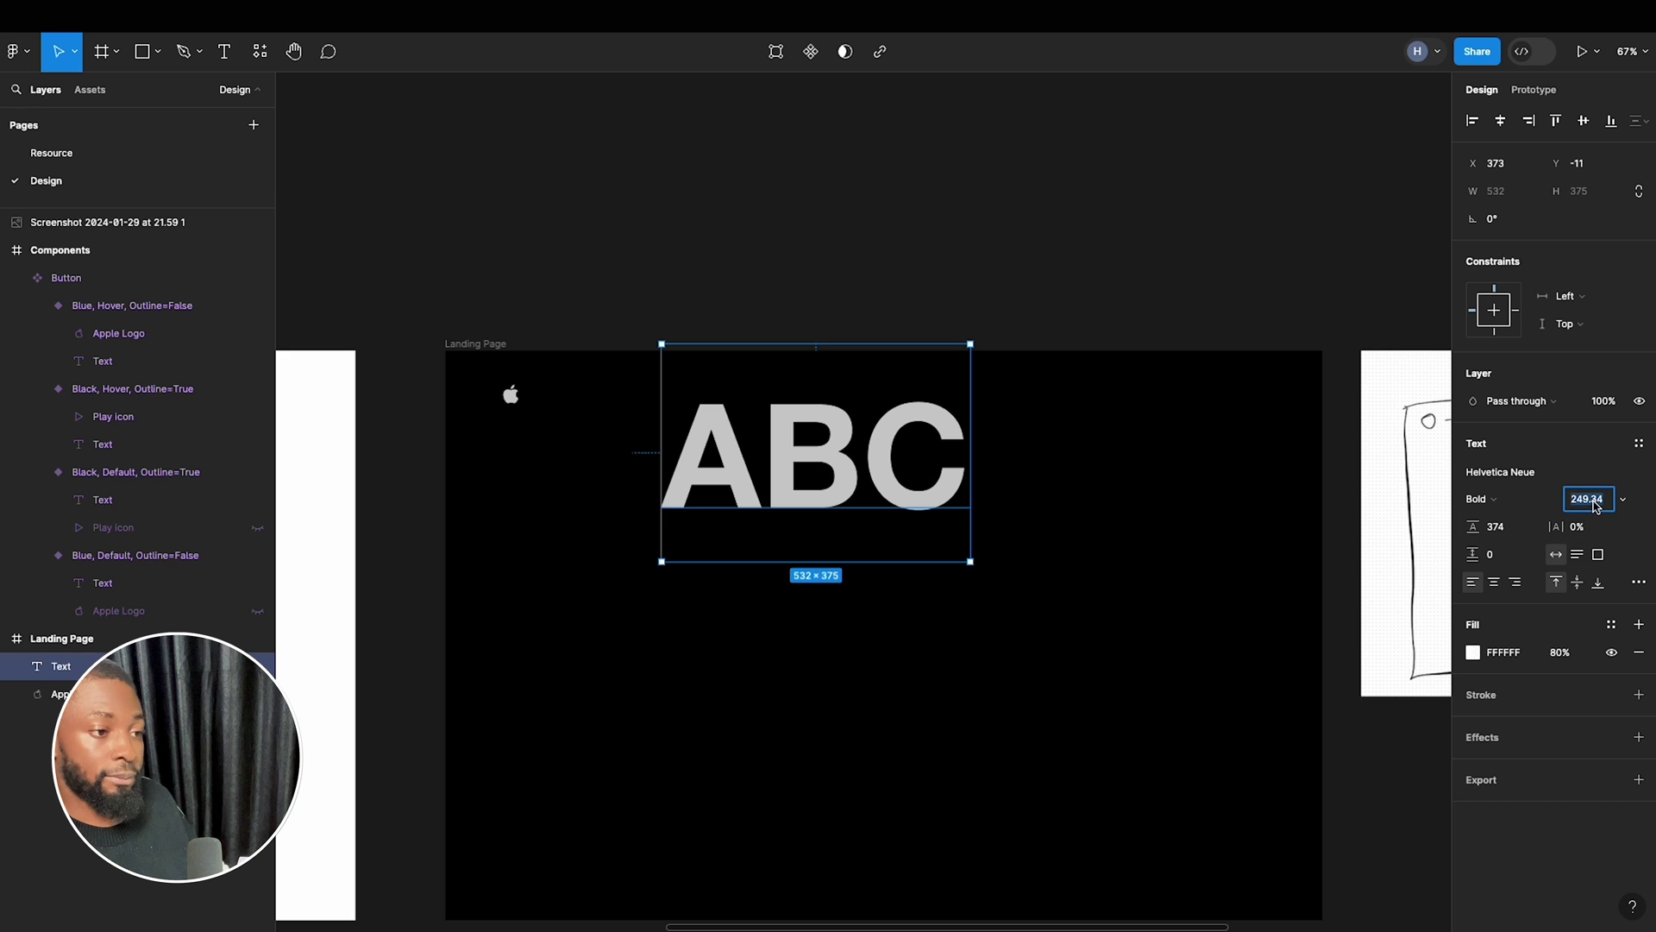
{"action": "type", "text": "16"}
{"action": "key", "text": "Return"}
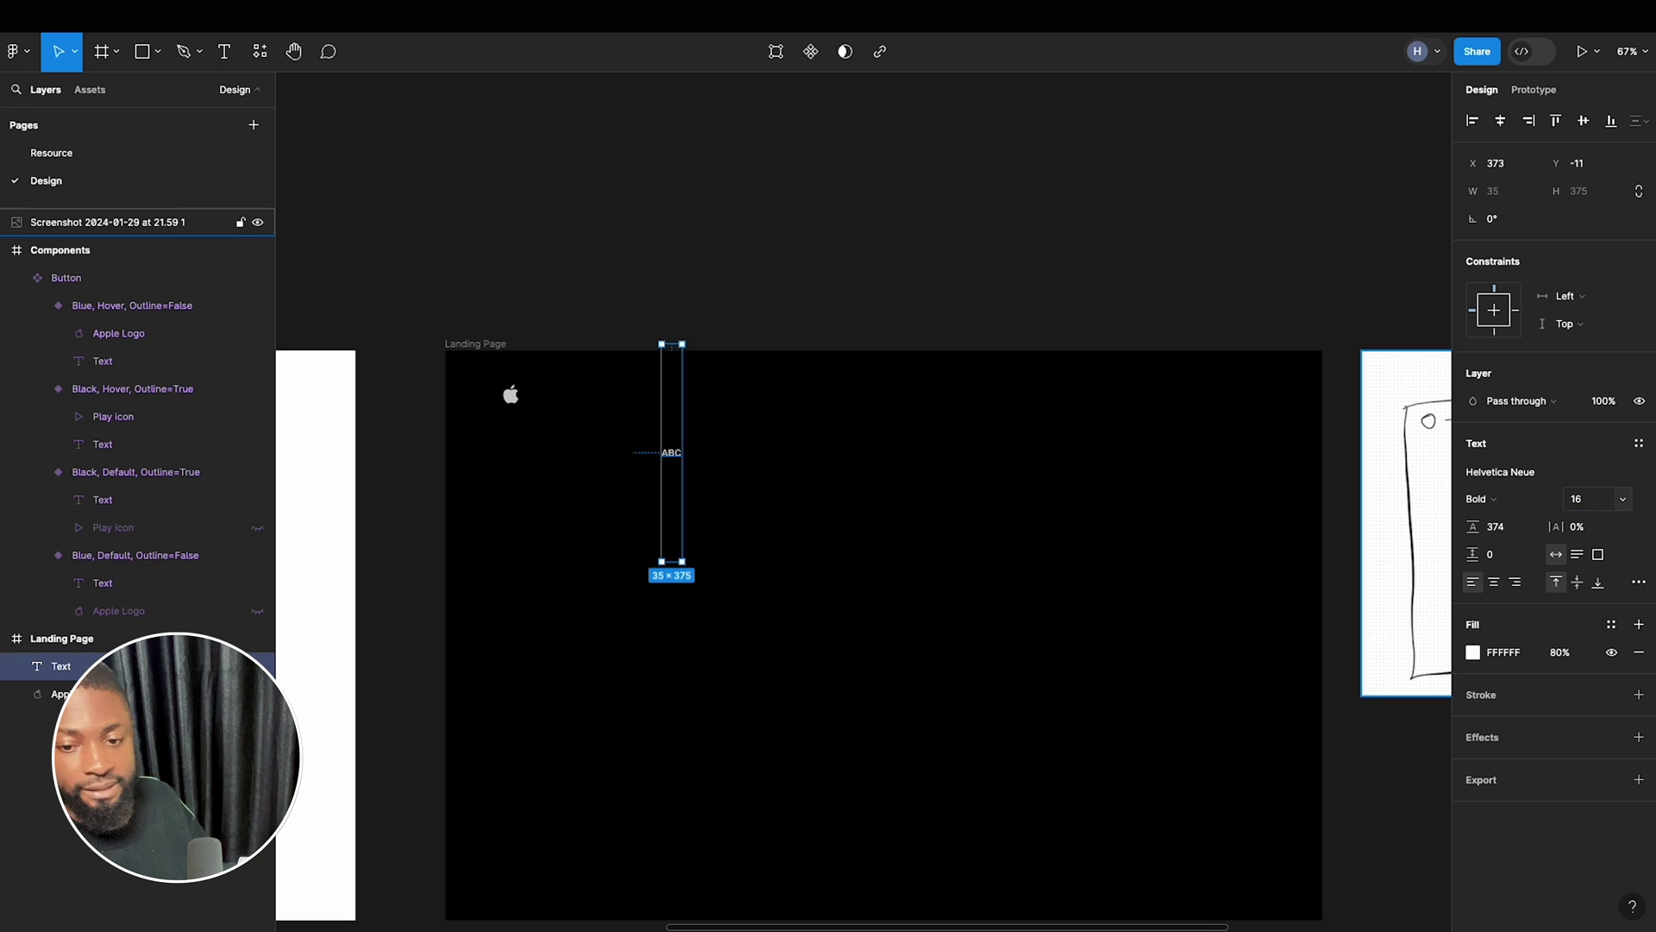
{"action": "left_click", "coordinate": [1505, 528]}
{"action": "type", "text": "24"}
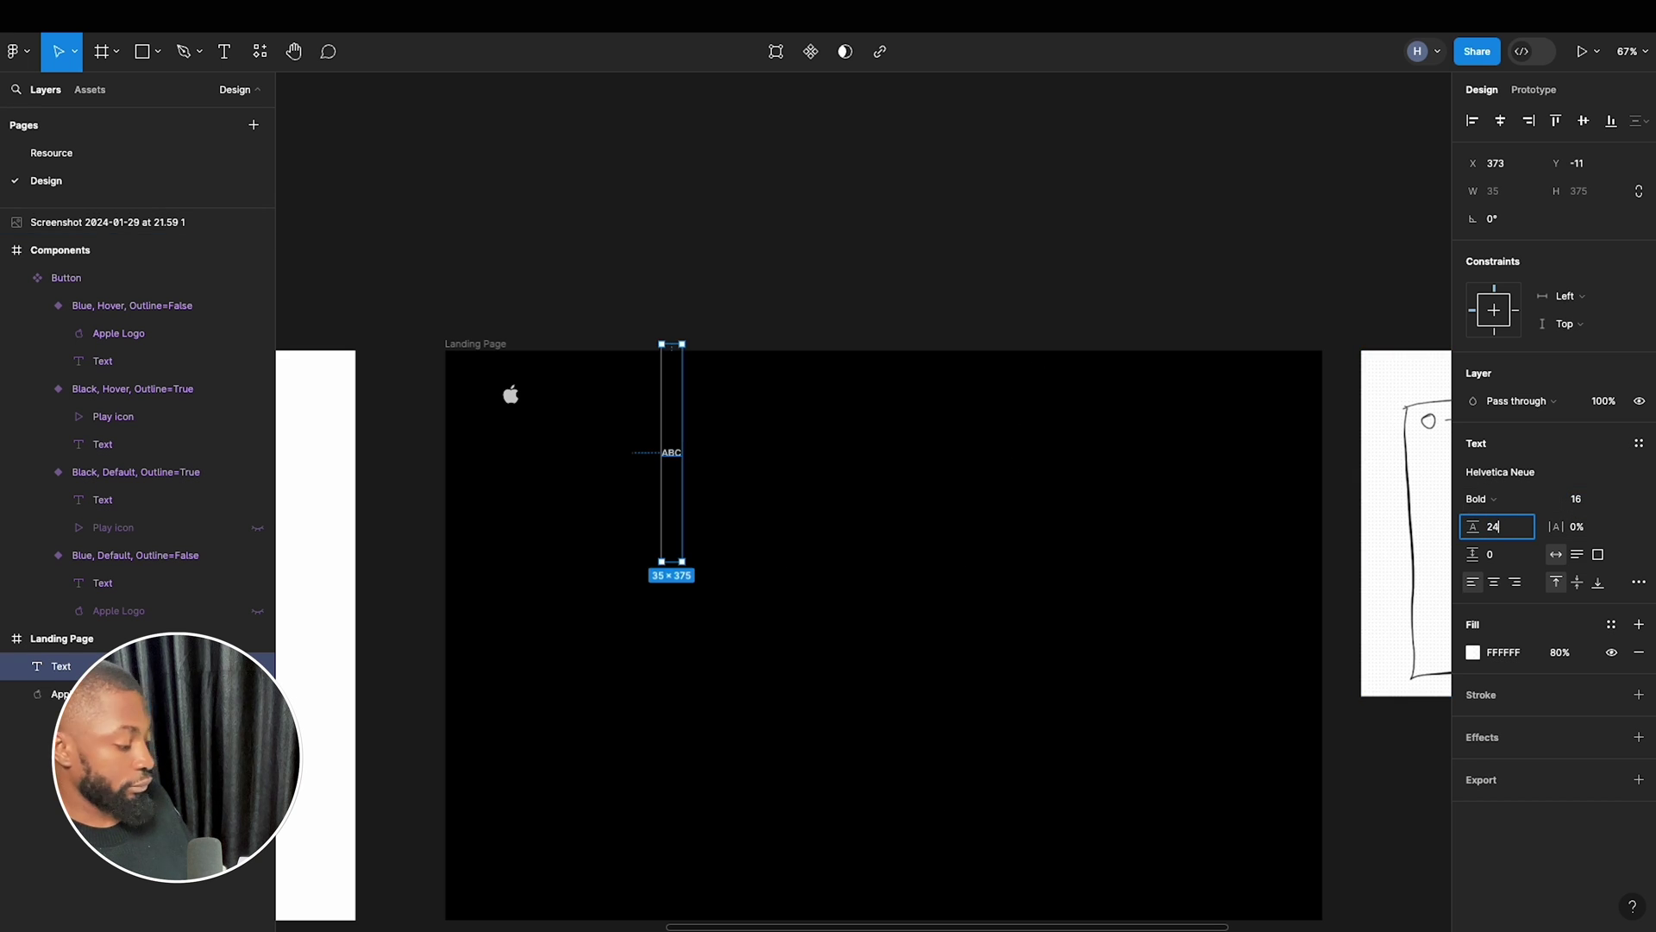
{"action": "left_click", "coordinate": [1490, 499]}
{"action": "left_click", "coordinate": [1474, 458]}
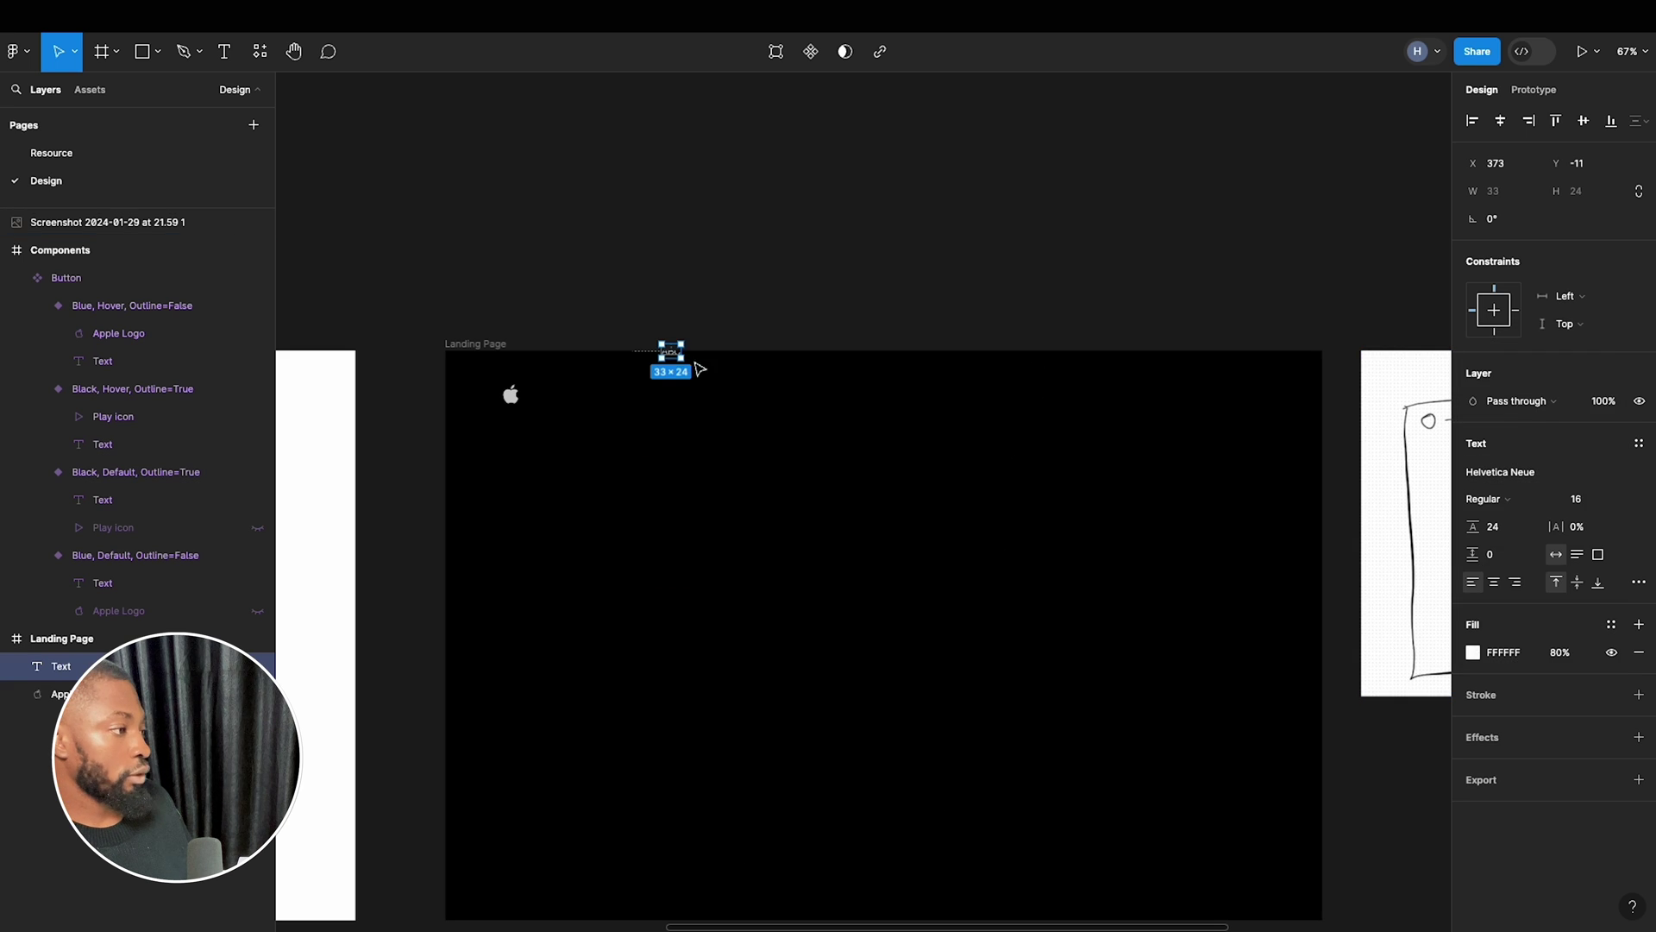
Move the ABC text beside the Apple Logo to about X 201, Y 59 and replace its wording with "Ov".
{"action": "left_click_drag", "start_coordinate": [673, 360], "coordinate": [574, 401]}
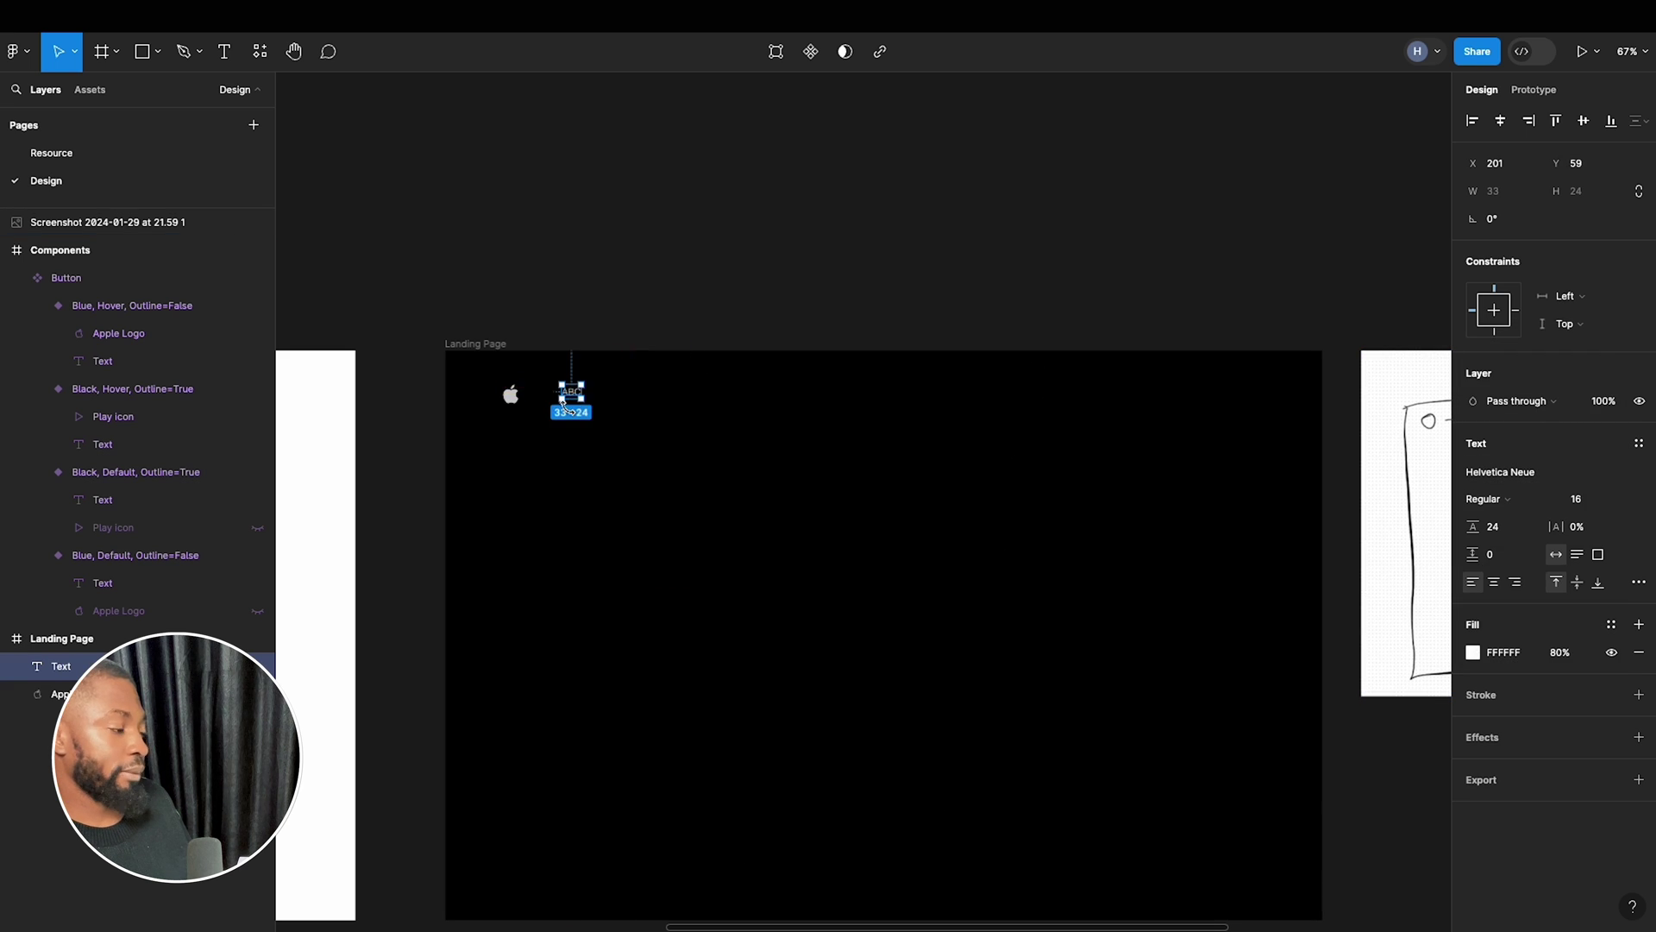
{"action": "scroll", "coordinate": [574, 399], "scroll_direction": "up", "scroll_amount": 5}
{"action": "double_click", "coordinate": [577, 385]}
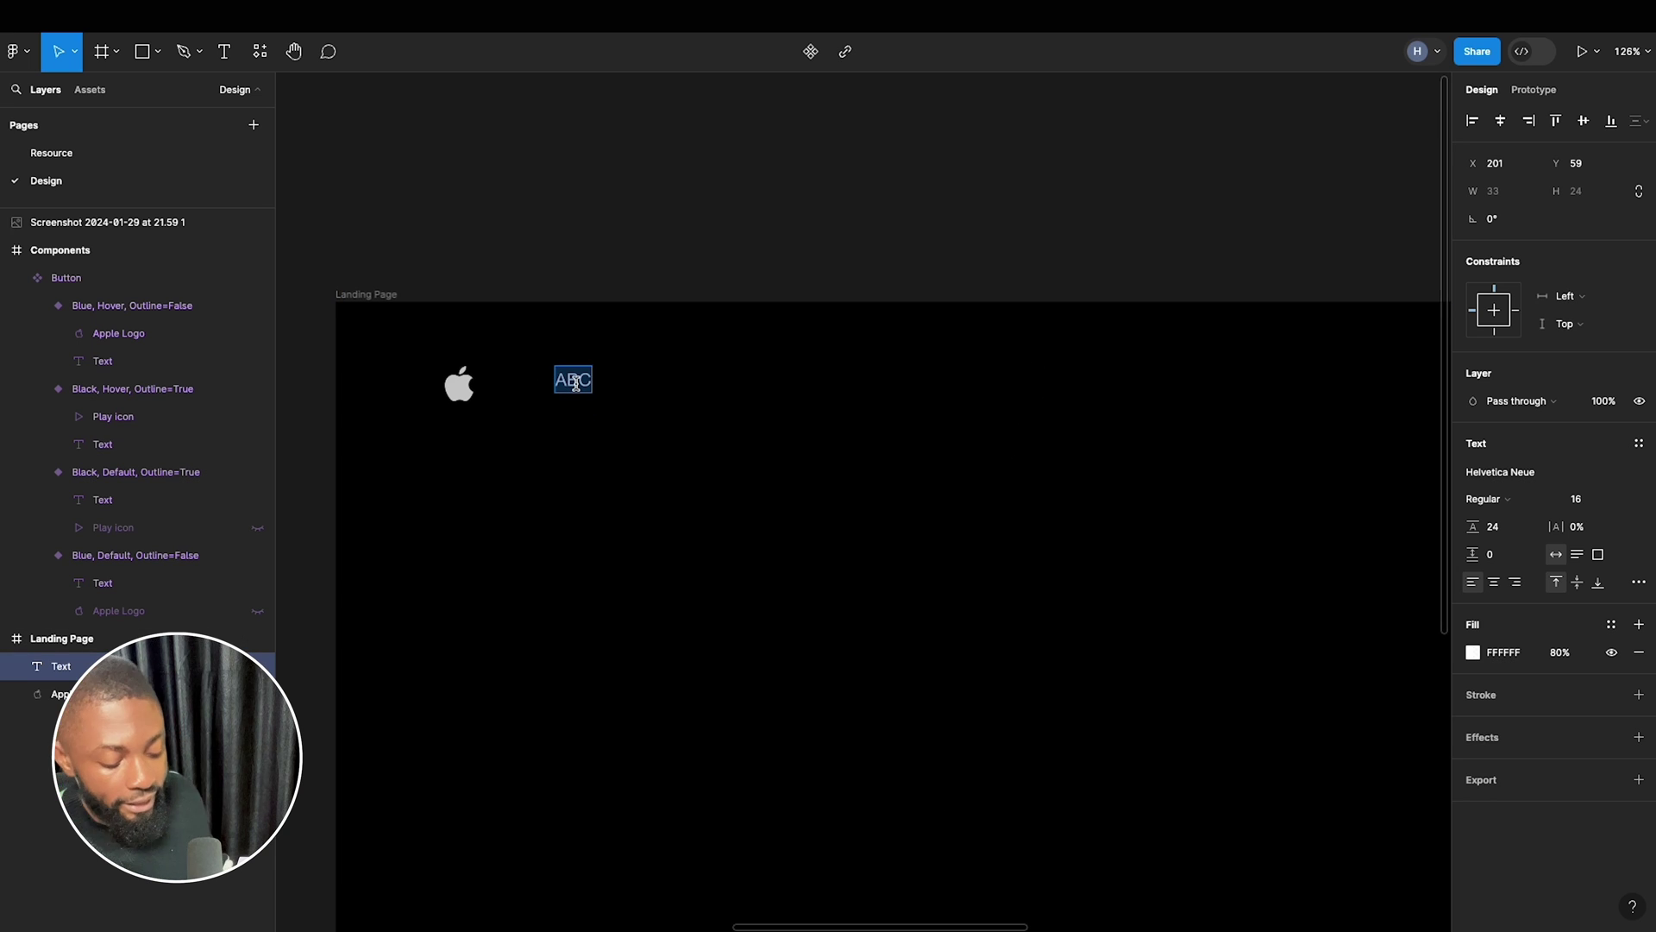
{"action": "type", "text": "Ov"}
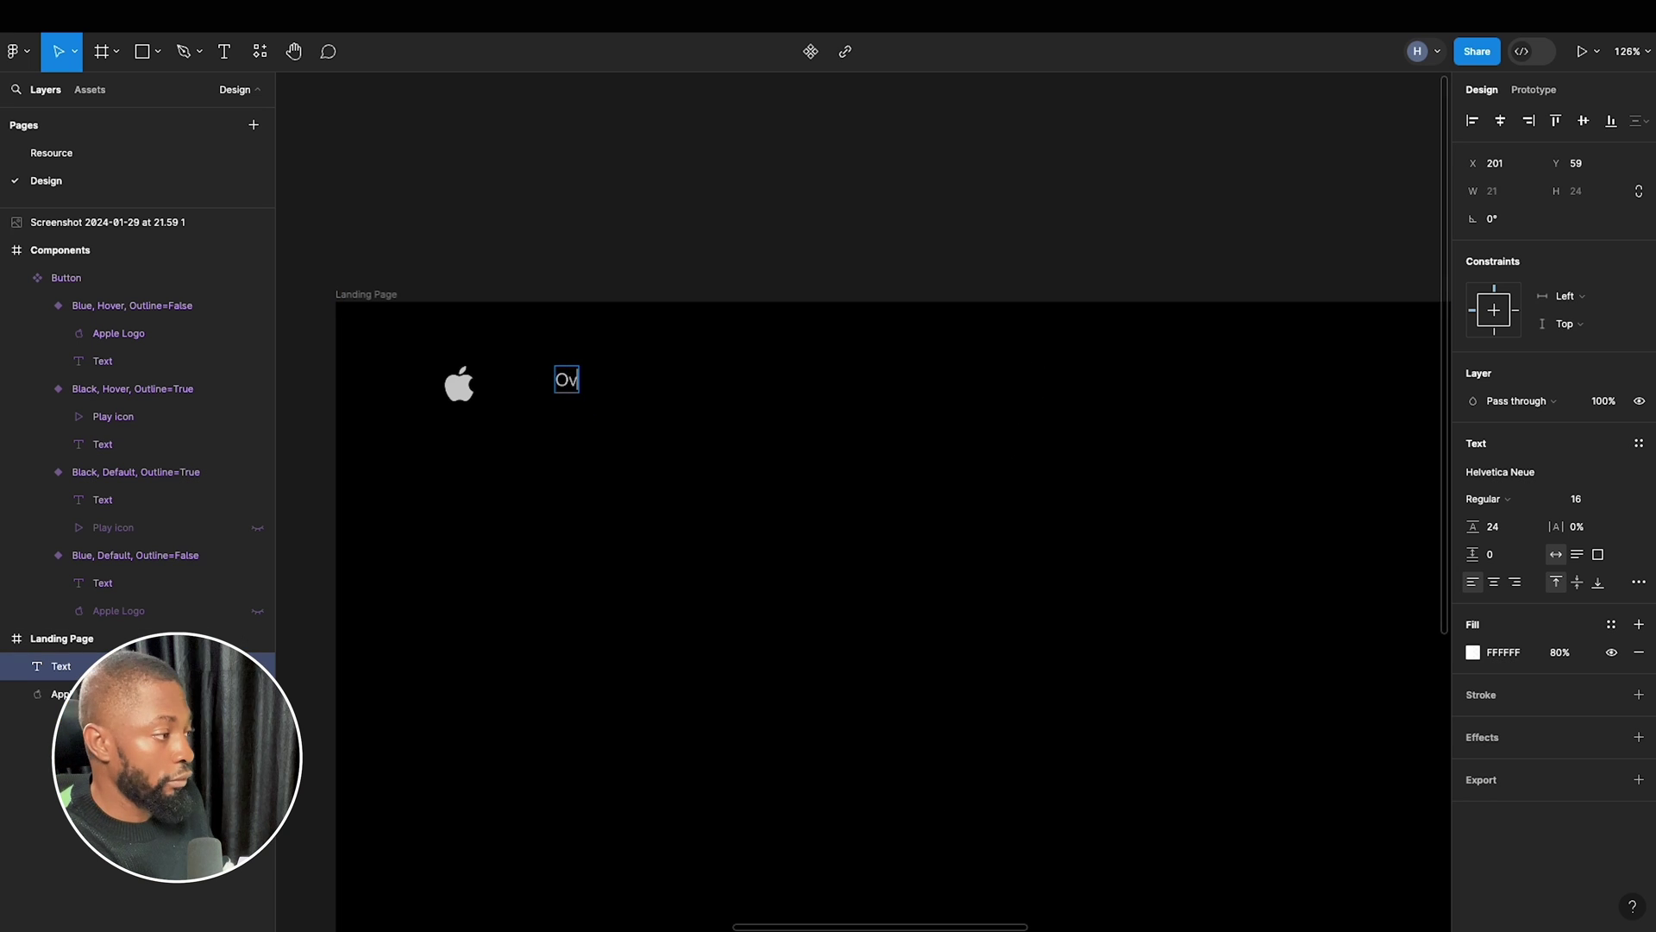
Finish the first navigation text as "Overview" and place a copy of it to its right reading "Guide Tour".
{"action": "type", "text": "erview"}
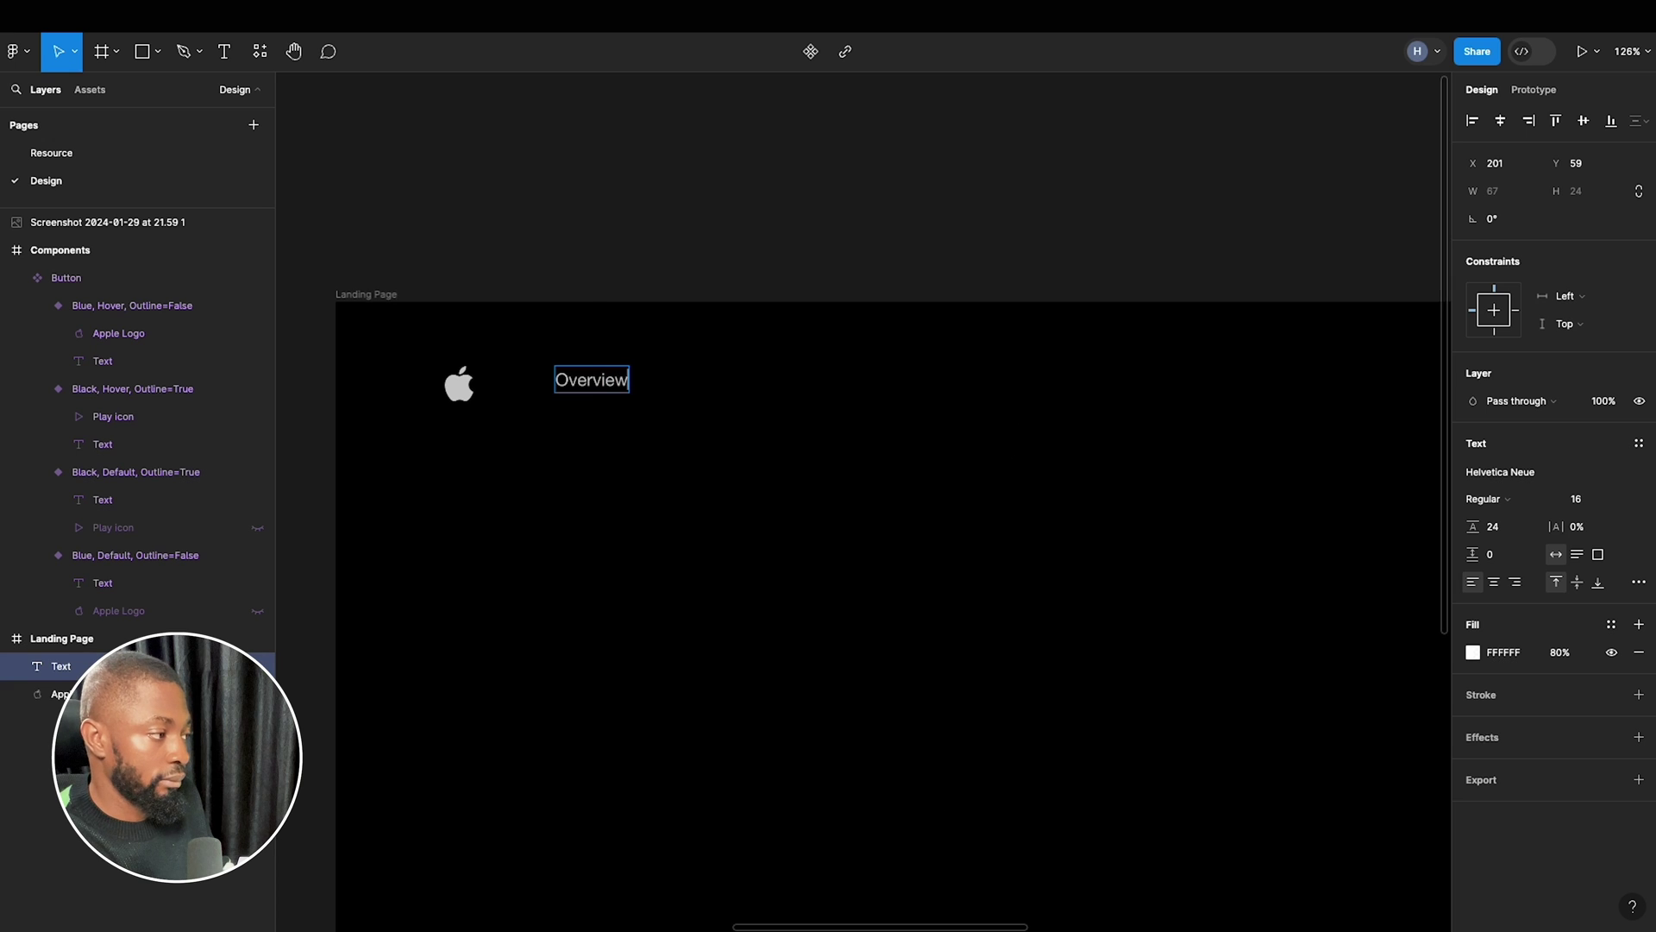
{"action": "key", "text": "Escape"}
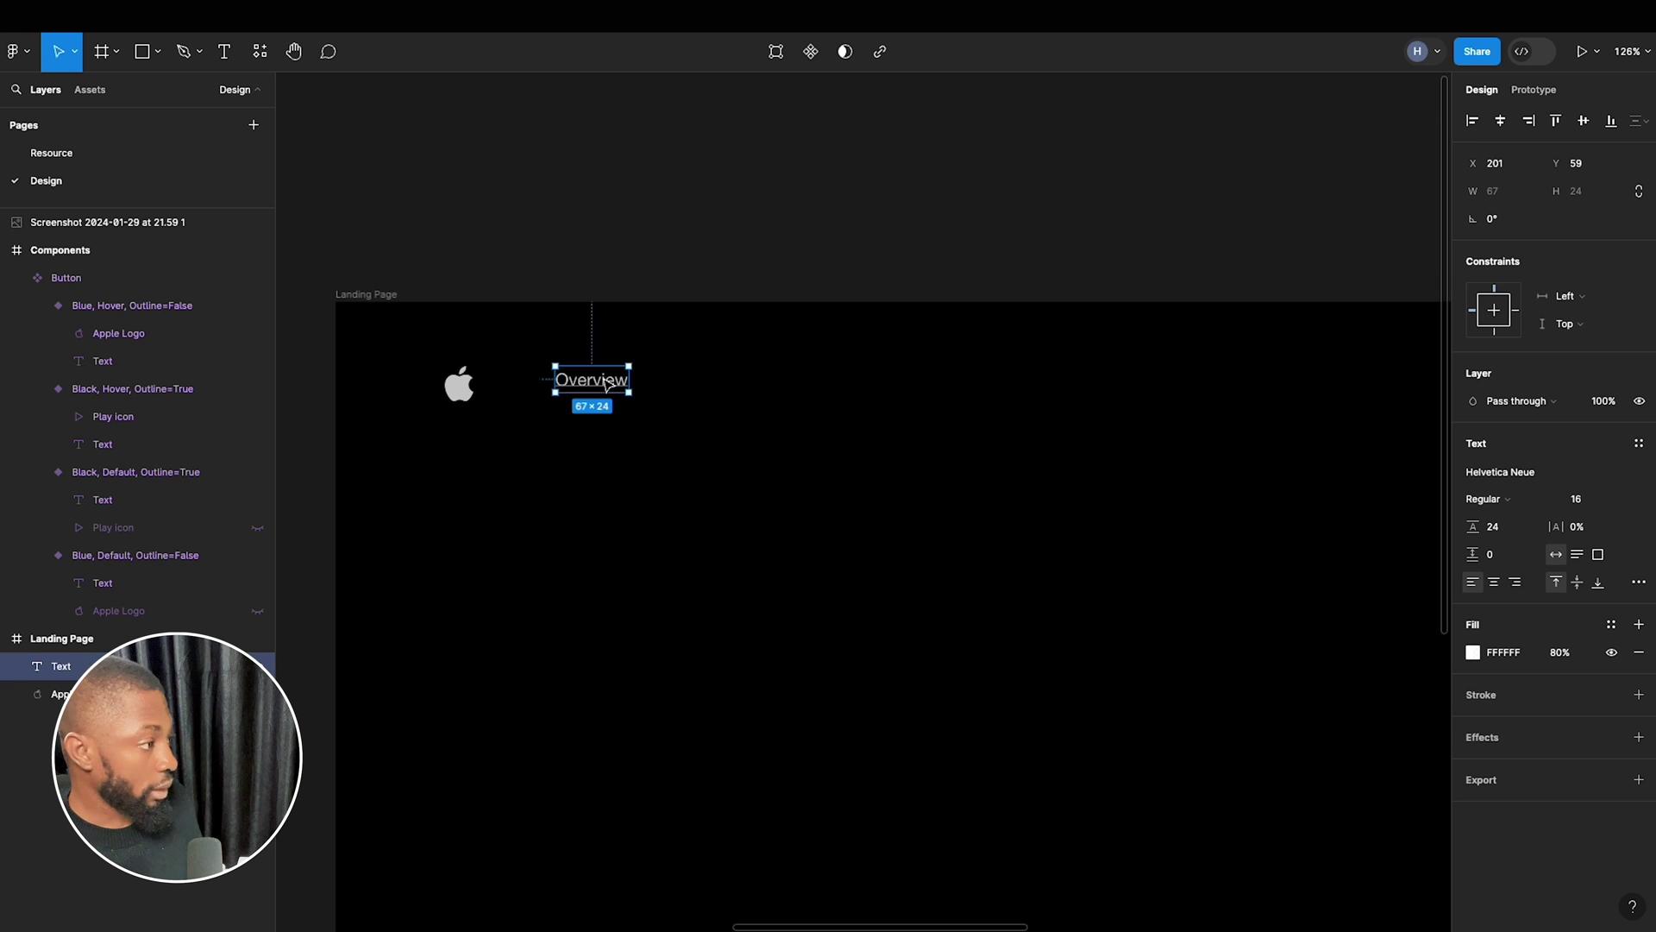
{"action": "left_click", "coordinate": [658, 392]}
{"action": "key", "text": "ctrl+v"}
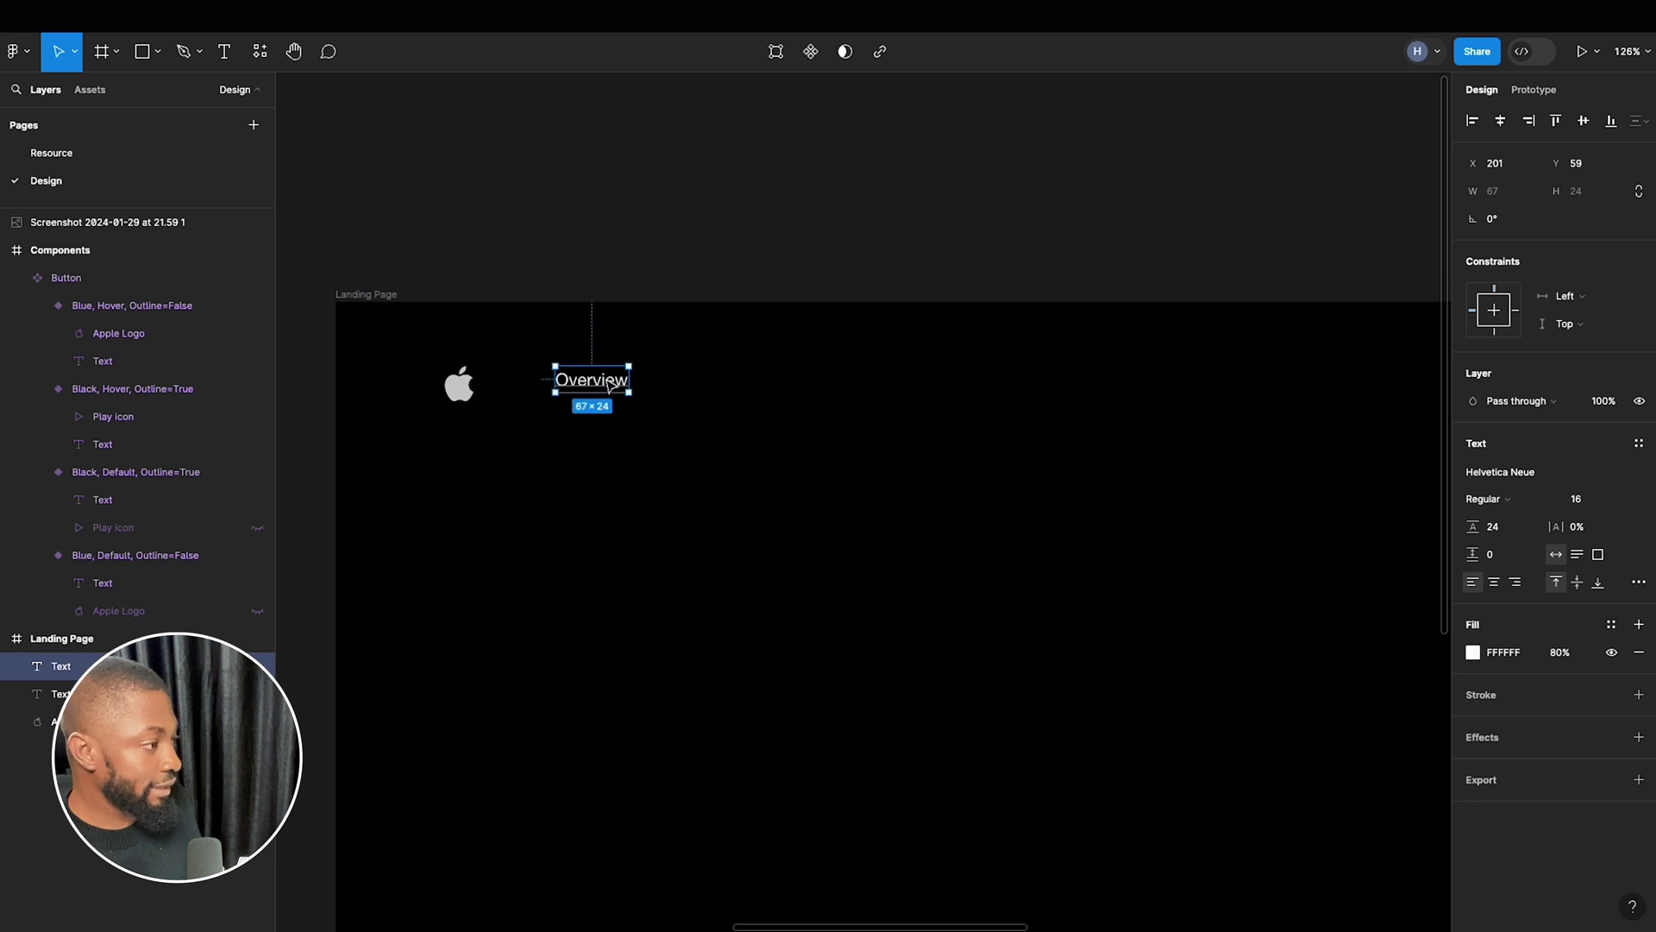
{"action": "left_click_drag", "start_coordinate": [608, 386], "coordinate": [733, 405]}
{"action": "double_click", "coordinate": [715, 388]}
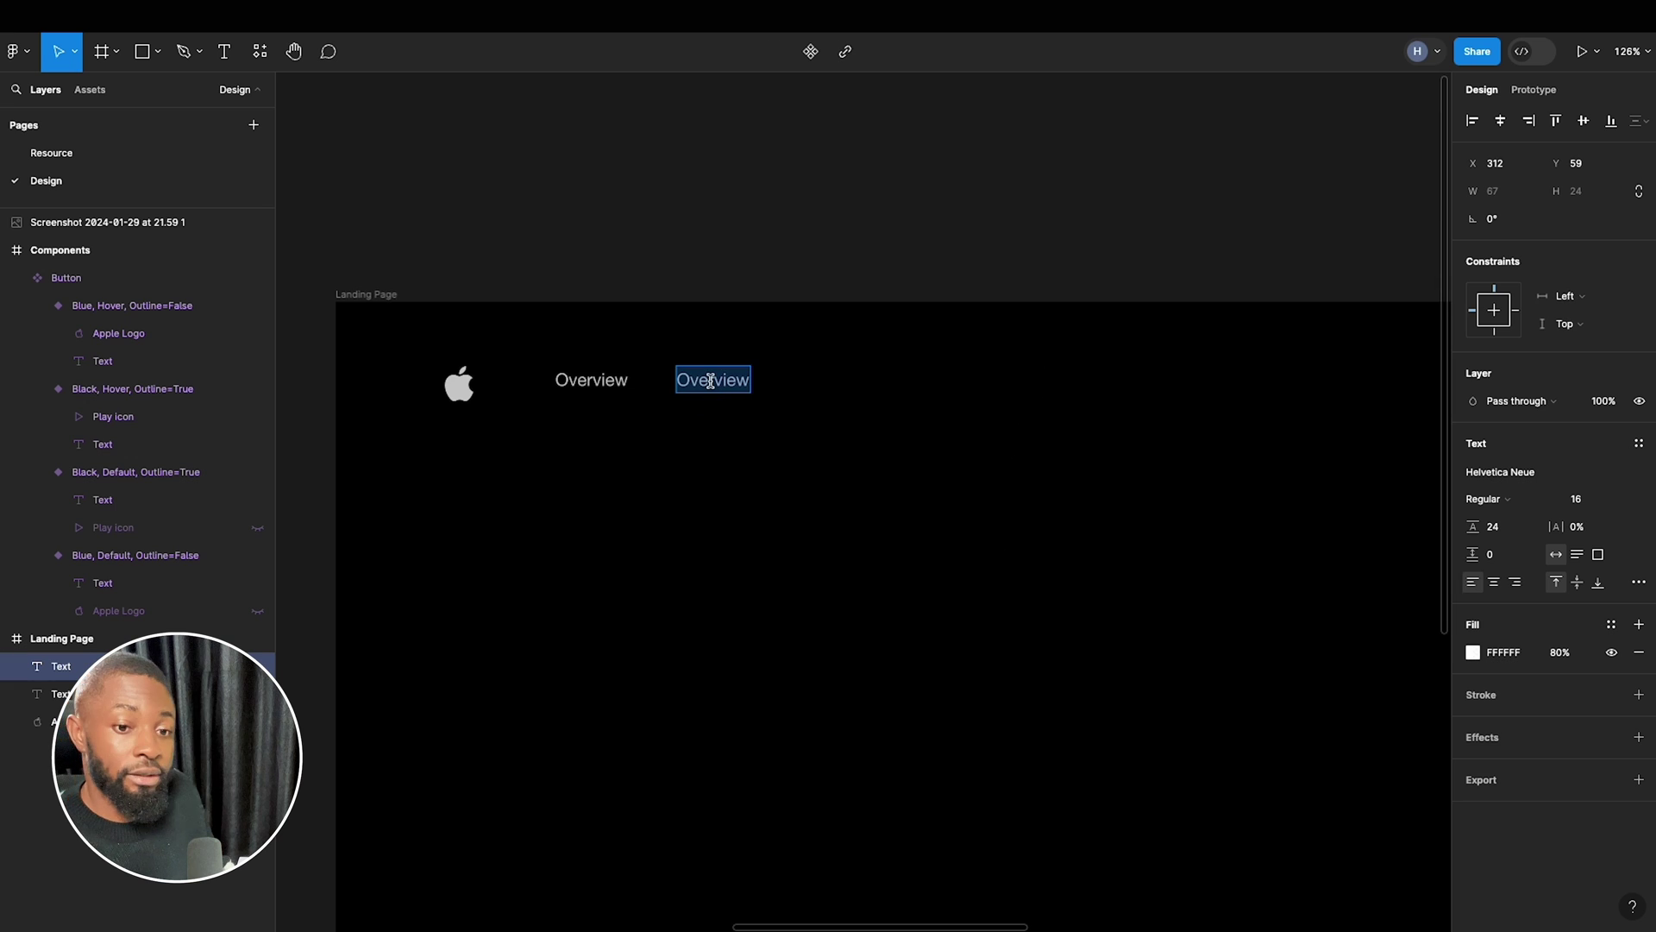
{"action": "type", "text": "Guide Tour"}
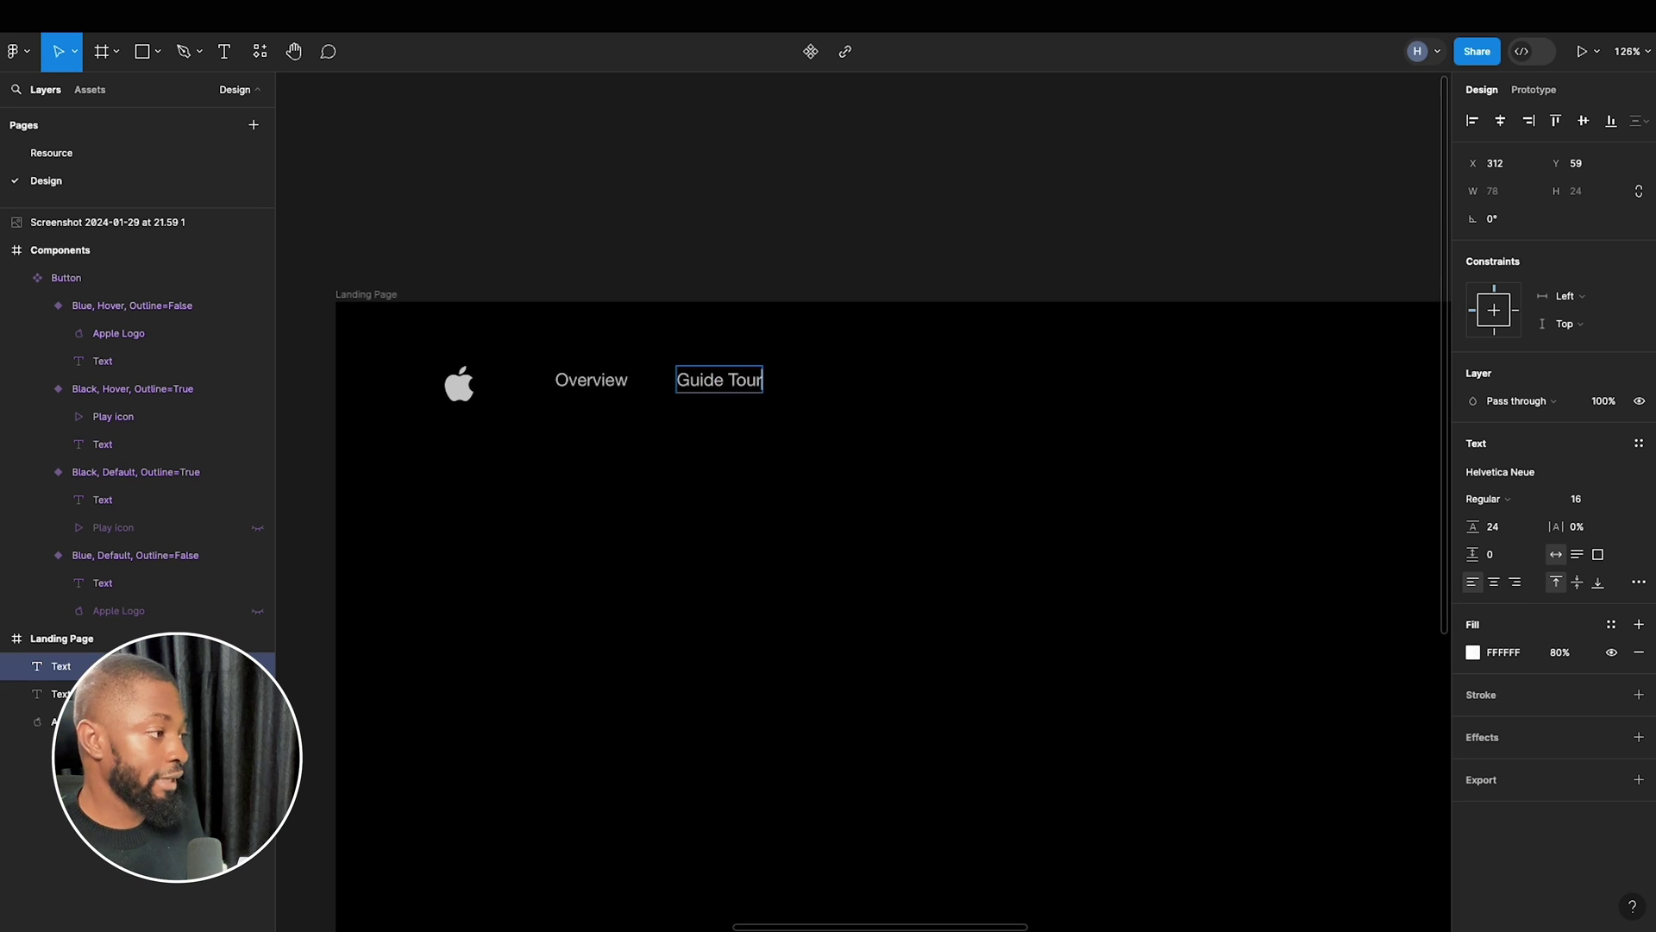
{"action": "key", "text": "Escape"}
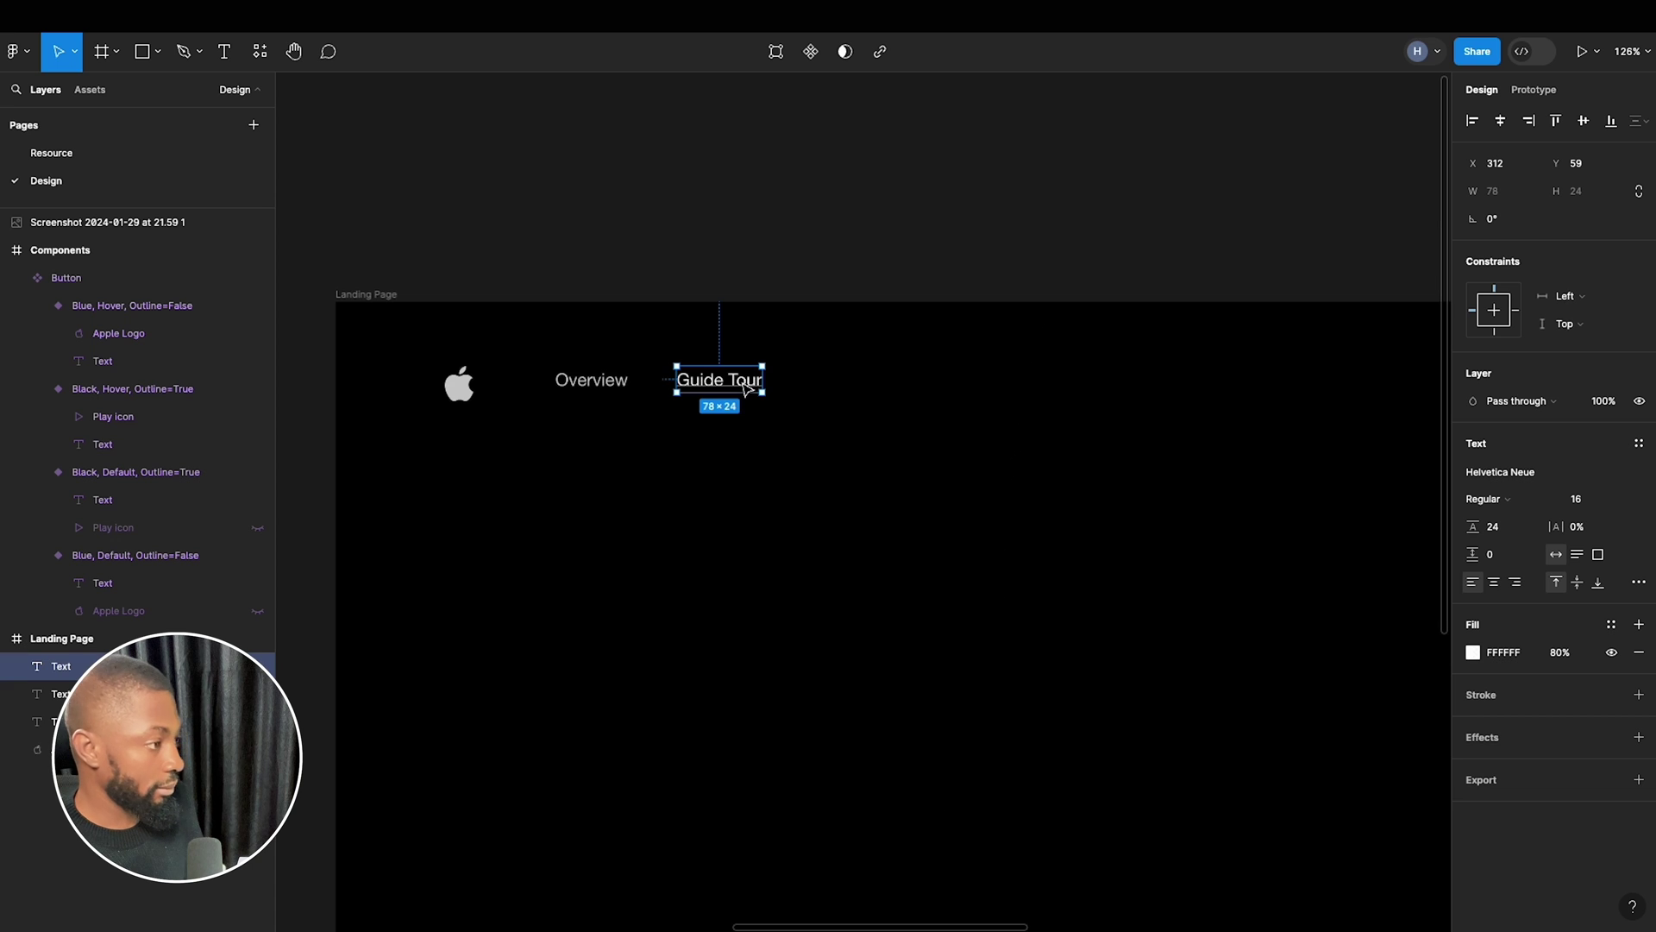
Duplicate the "Guide Tour" text to its right at about X 421 and change the copy to read "Tech Specs".
{"action": "left_click_drag", "start_coordinate": [746, 390], "coordinate": [850, 391]}
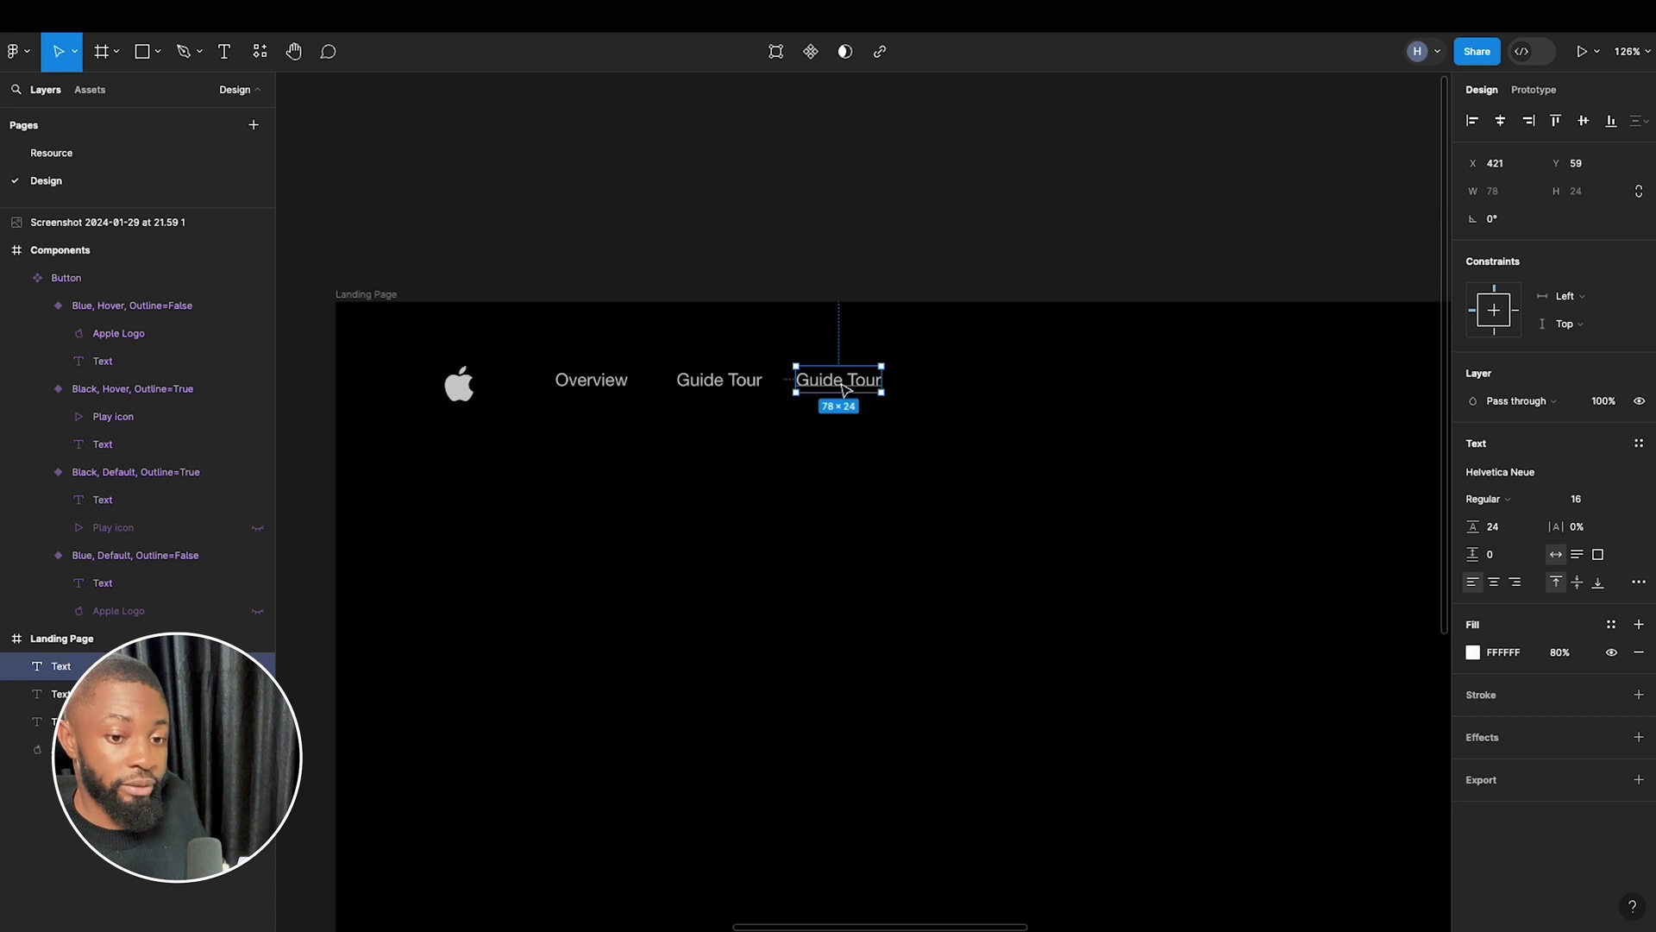
{"action": "double_click", "coordinate": [840, 382]}
{"action": "type", "text": "Tech Sp"}
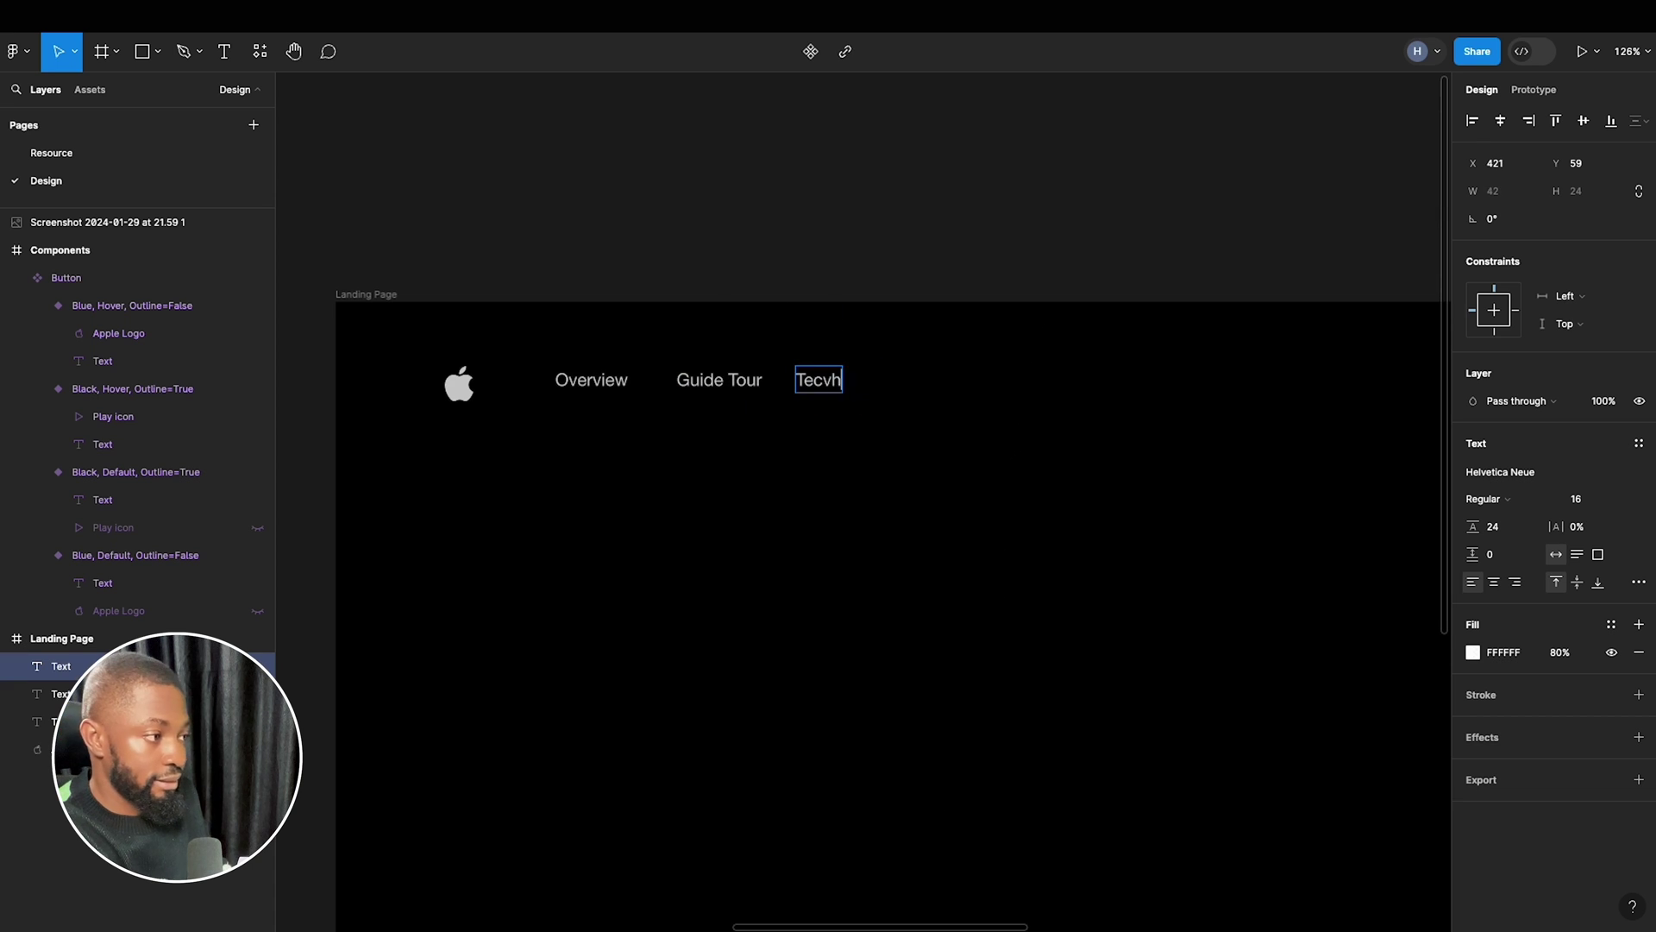
{"action": "type", "text": "ecs"}
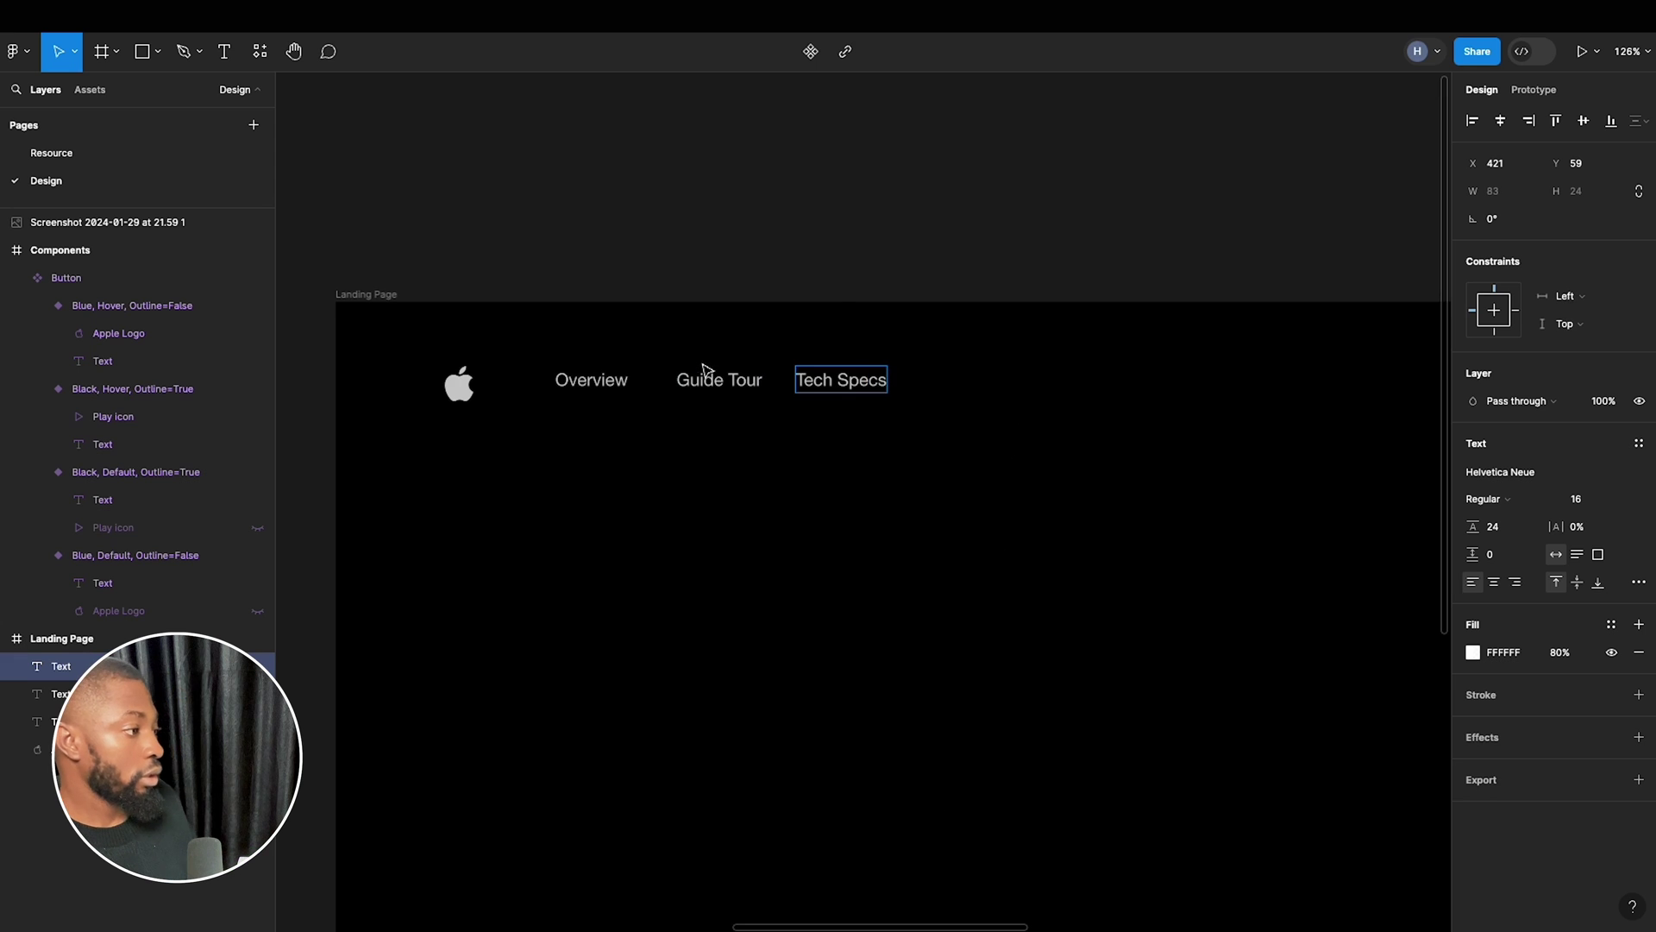
{"action": "key", "text": "Escape"}
Combine the Overview, Guide Tour and Tech Specs texts into a horizontal auto layout with a spacing of 32.
{"action": "left_click", "coordinate": [603, 381]}
{"action": "left_click", "coordinate": [716, 388], "text": "shift"}
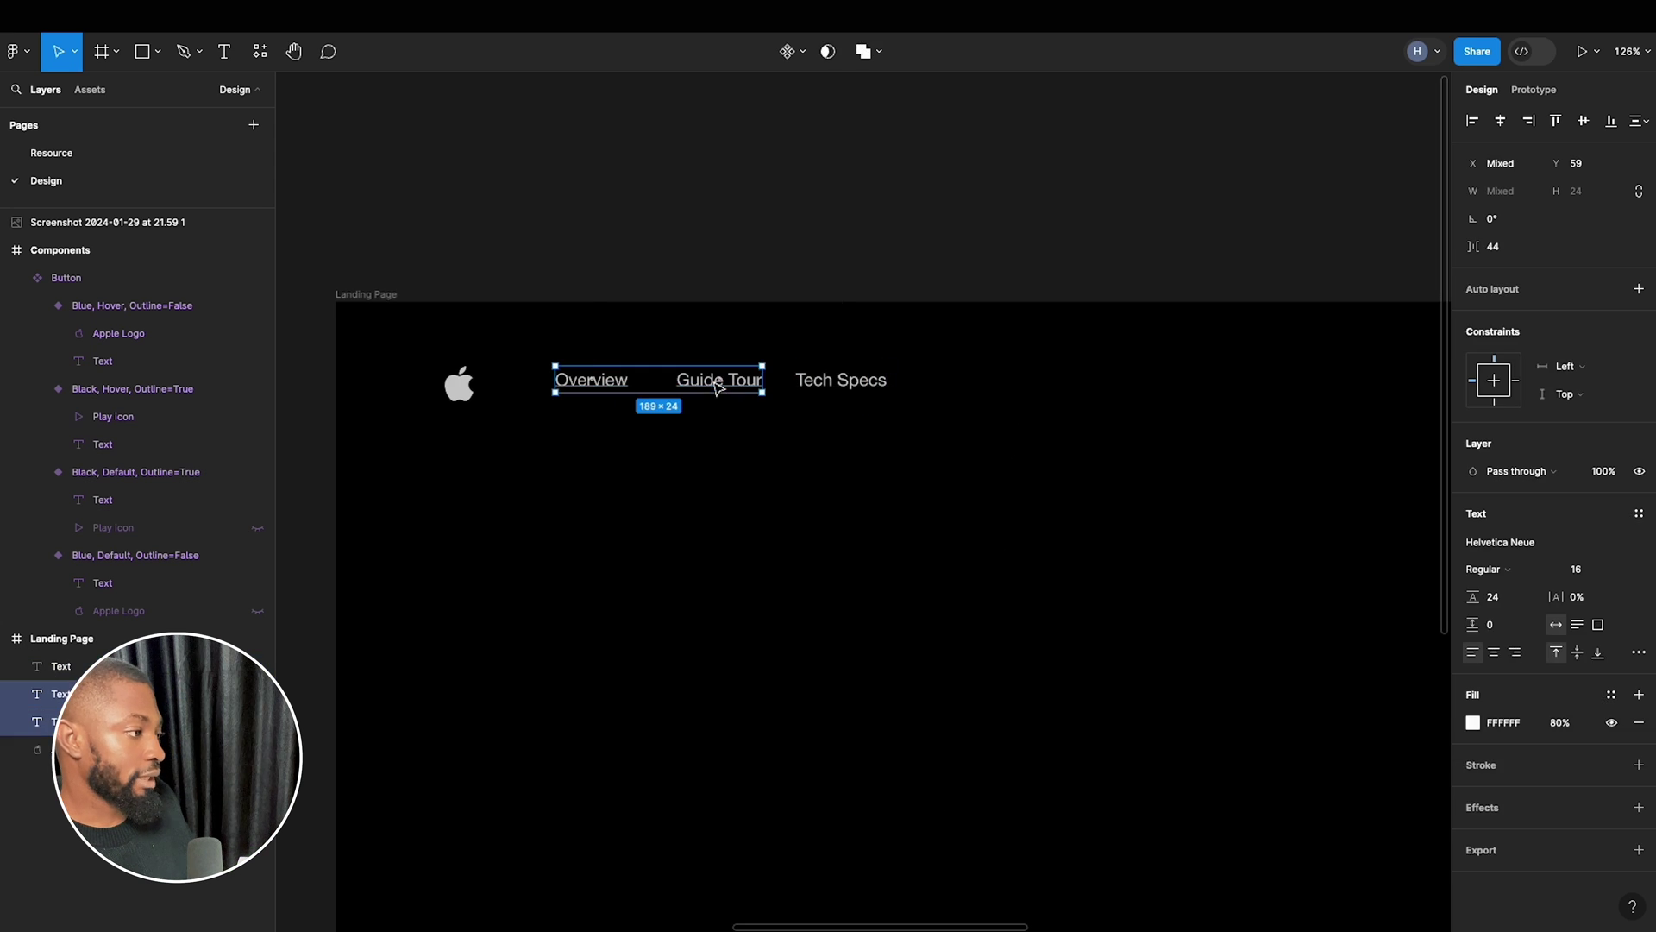
{"action": "left_click", "coordinate": [835, 388], "text": "shift"}
{"action": "key", "text": "shift+a"}
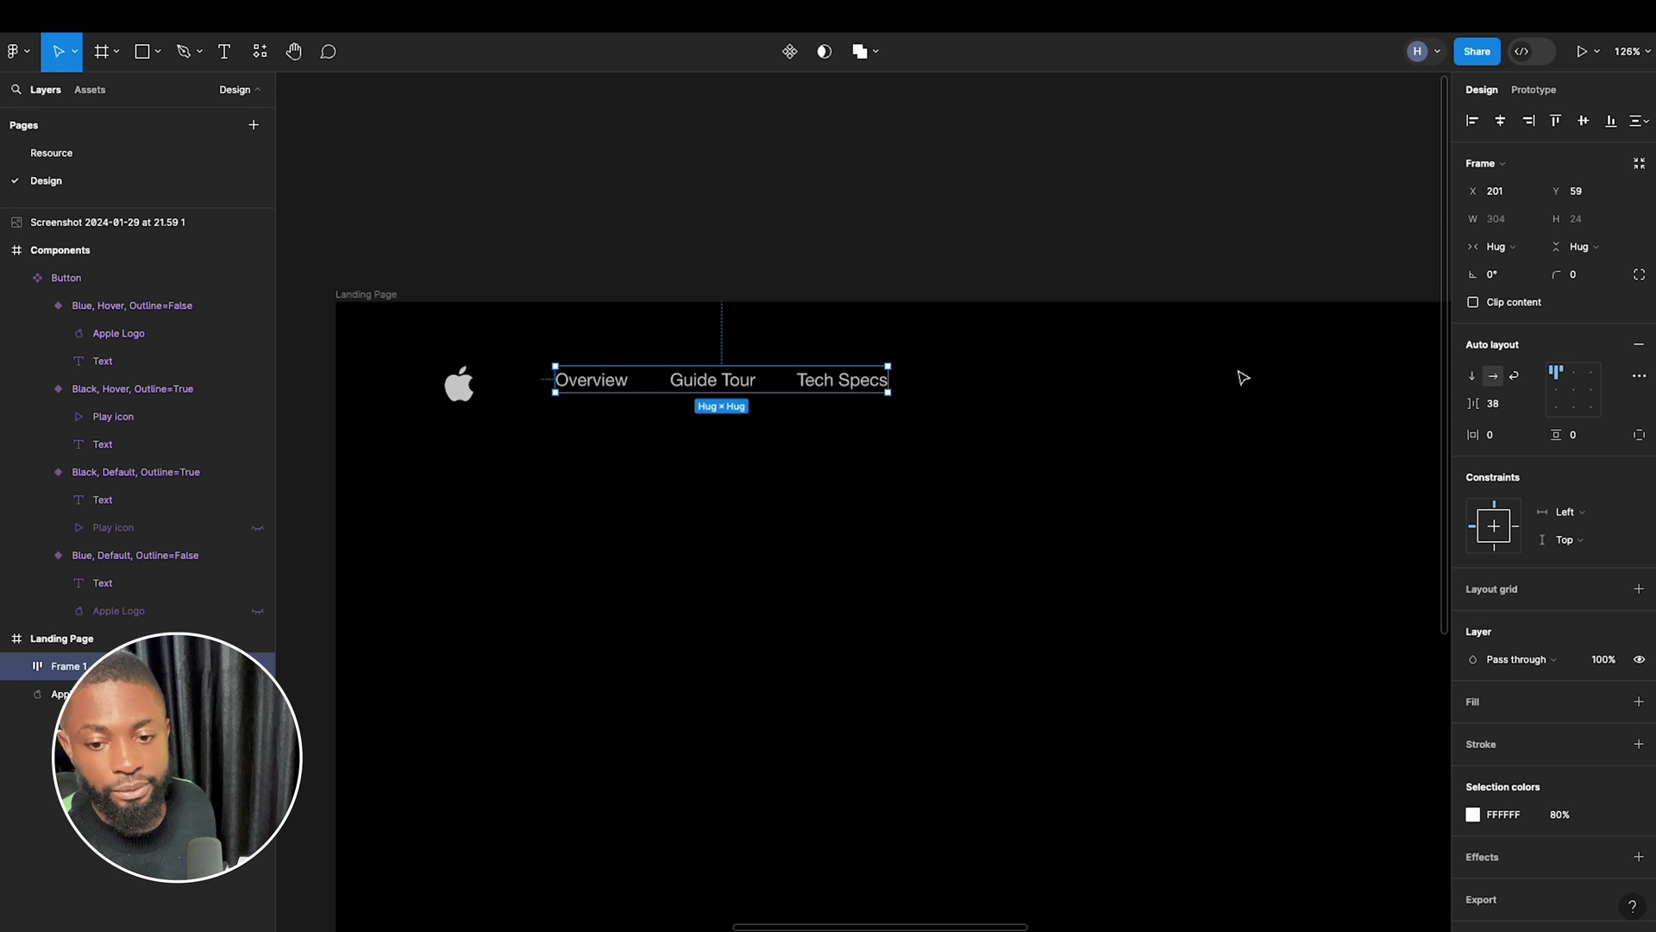
{"action": "left_click", "coordinate": [1499, 404]}
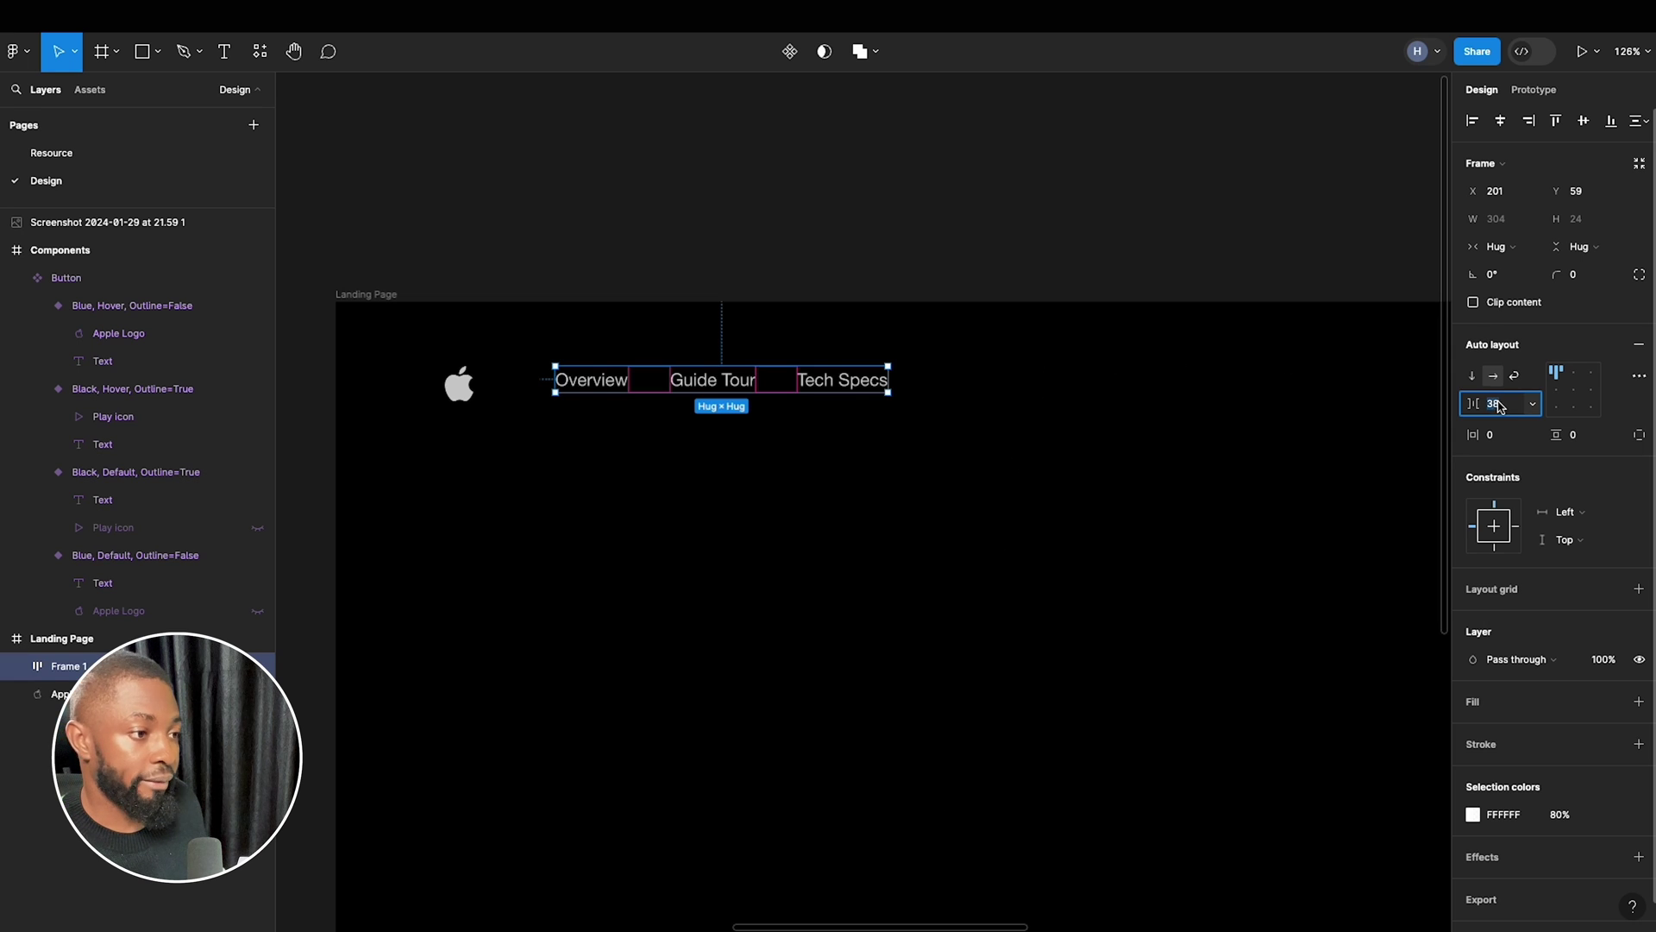
{"action": "type", "text": "2"}
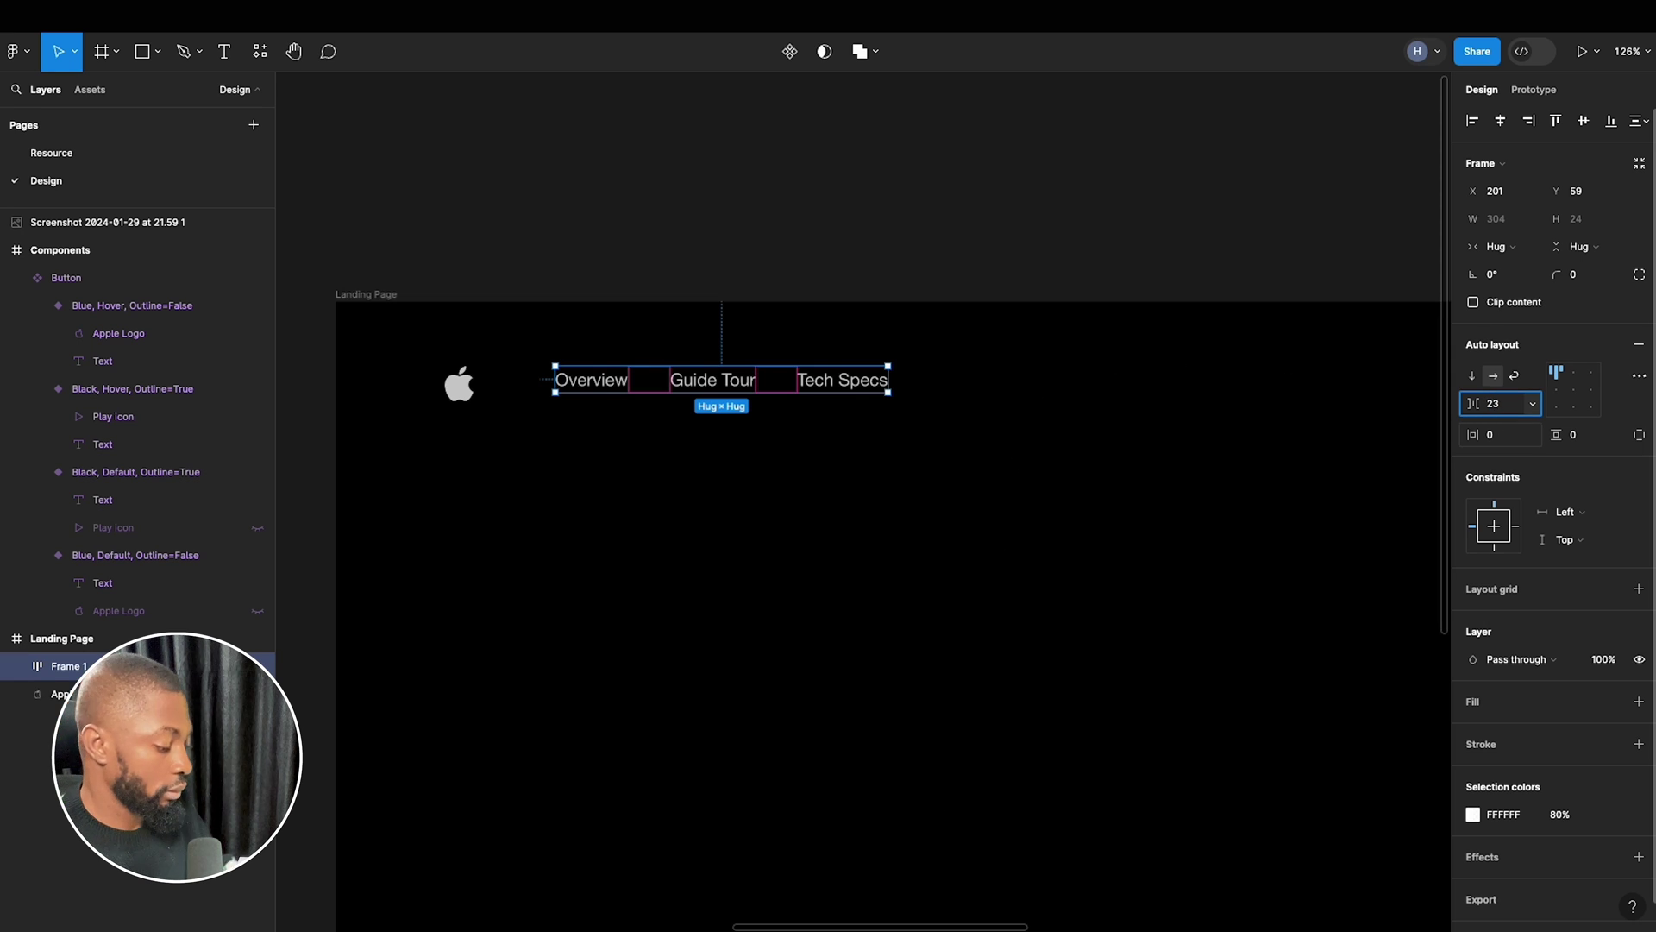
{"action": "key", "text": "Return"}
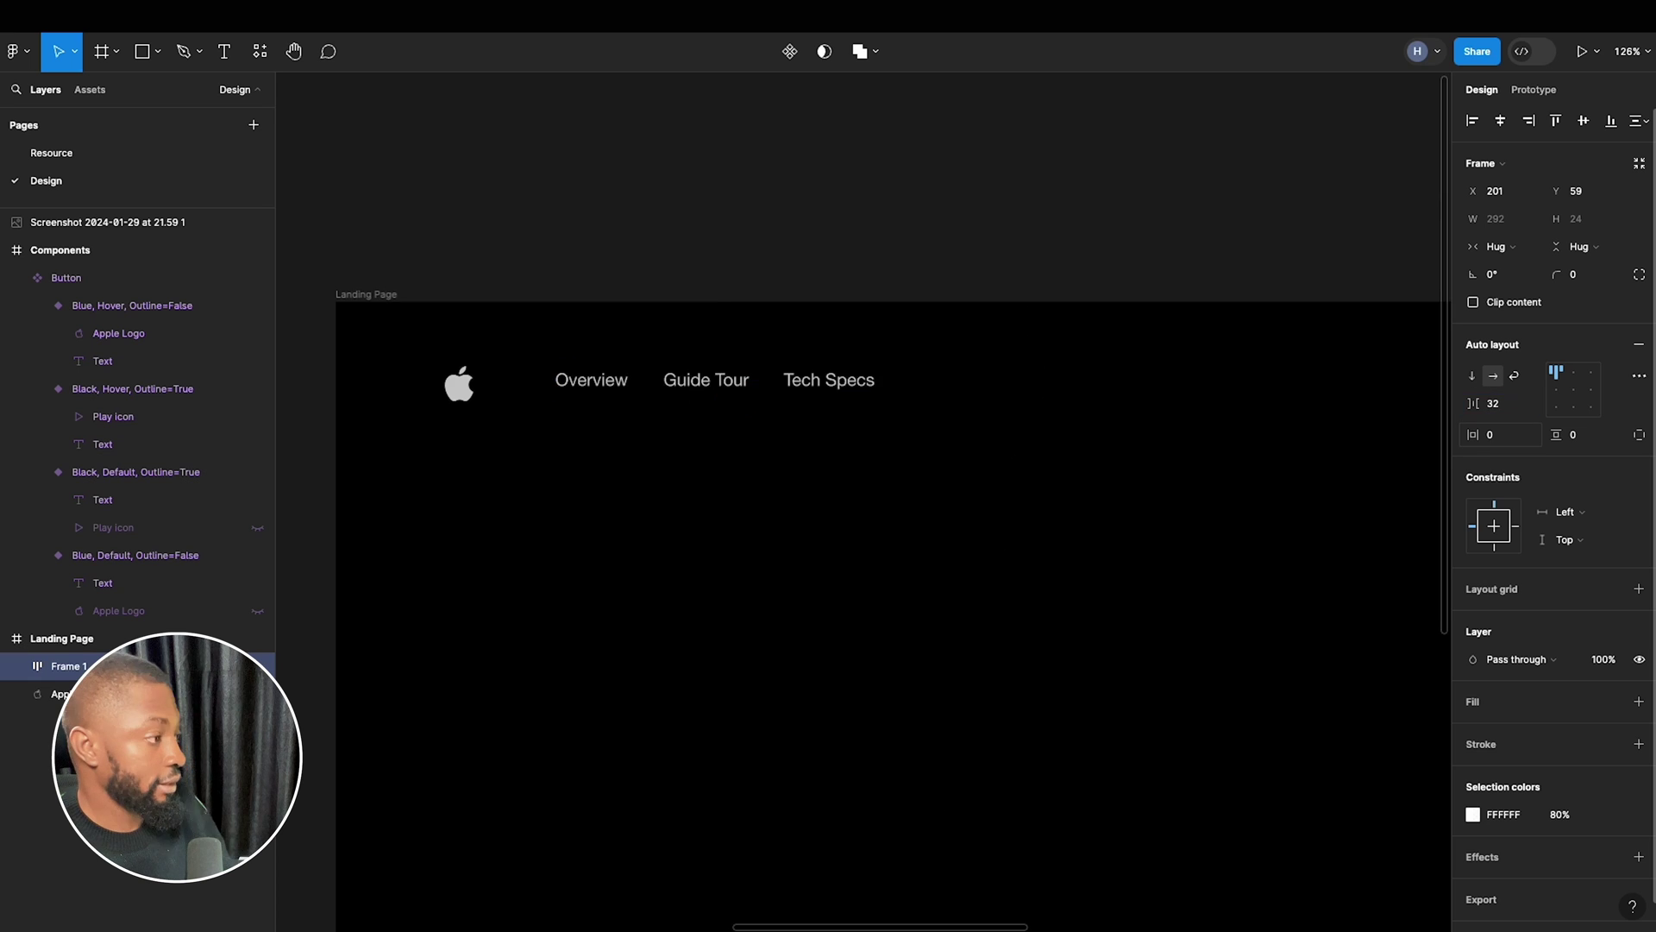
Wrap the Apple logo and the navigation links in an auto layout with 64 spacing, aligned left and vertically centred.
{"action": "left_click", "coordinate": [455, 387], "text": "shift"}
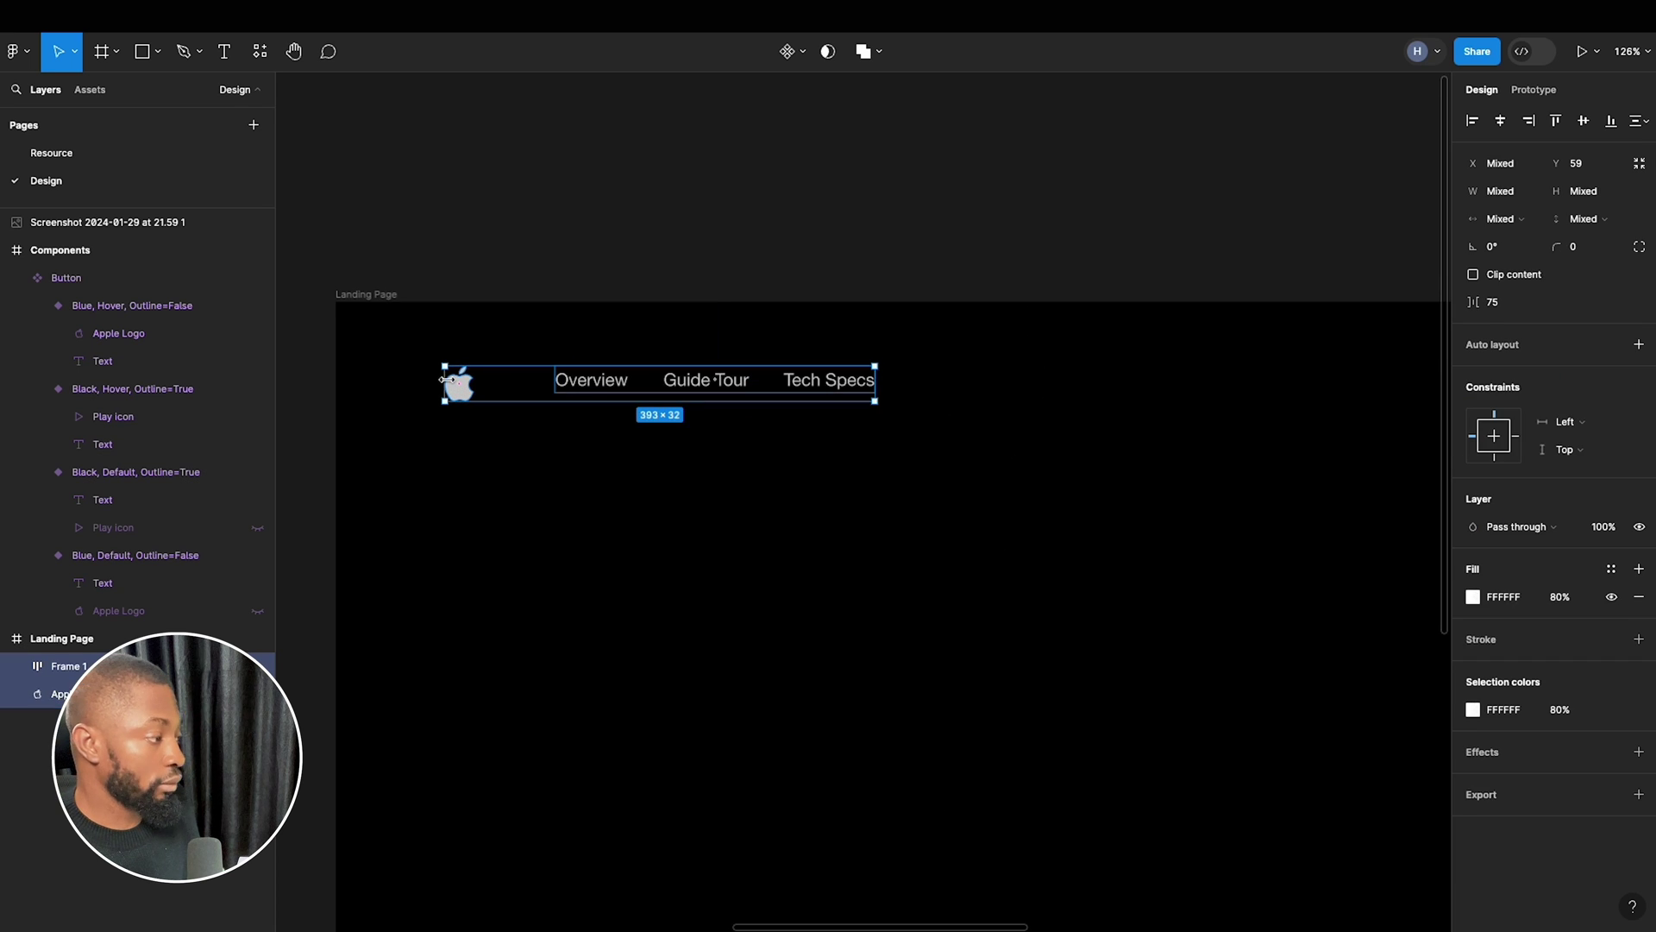
{"action": "key", "text": "shift+a"}
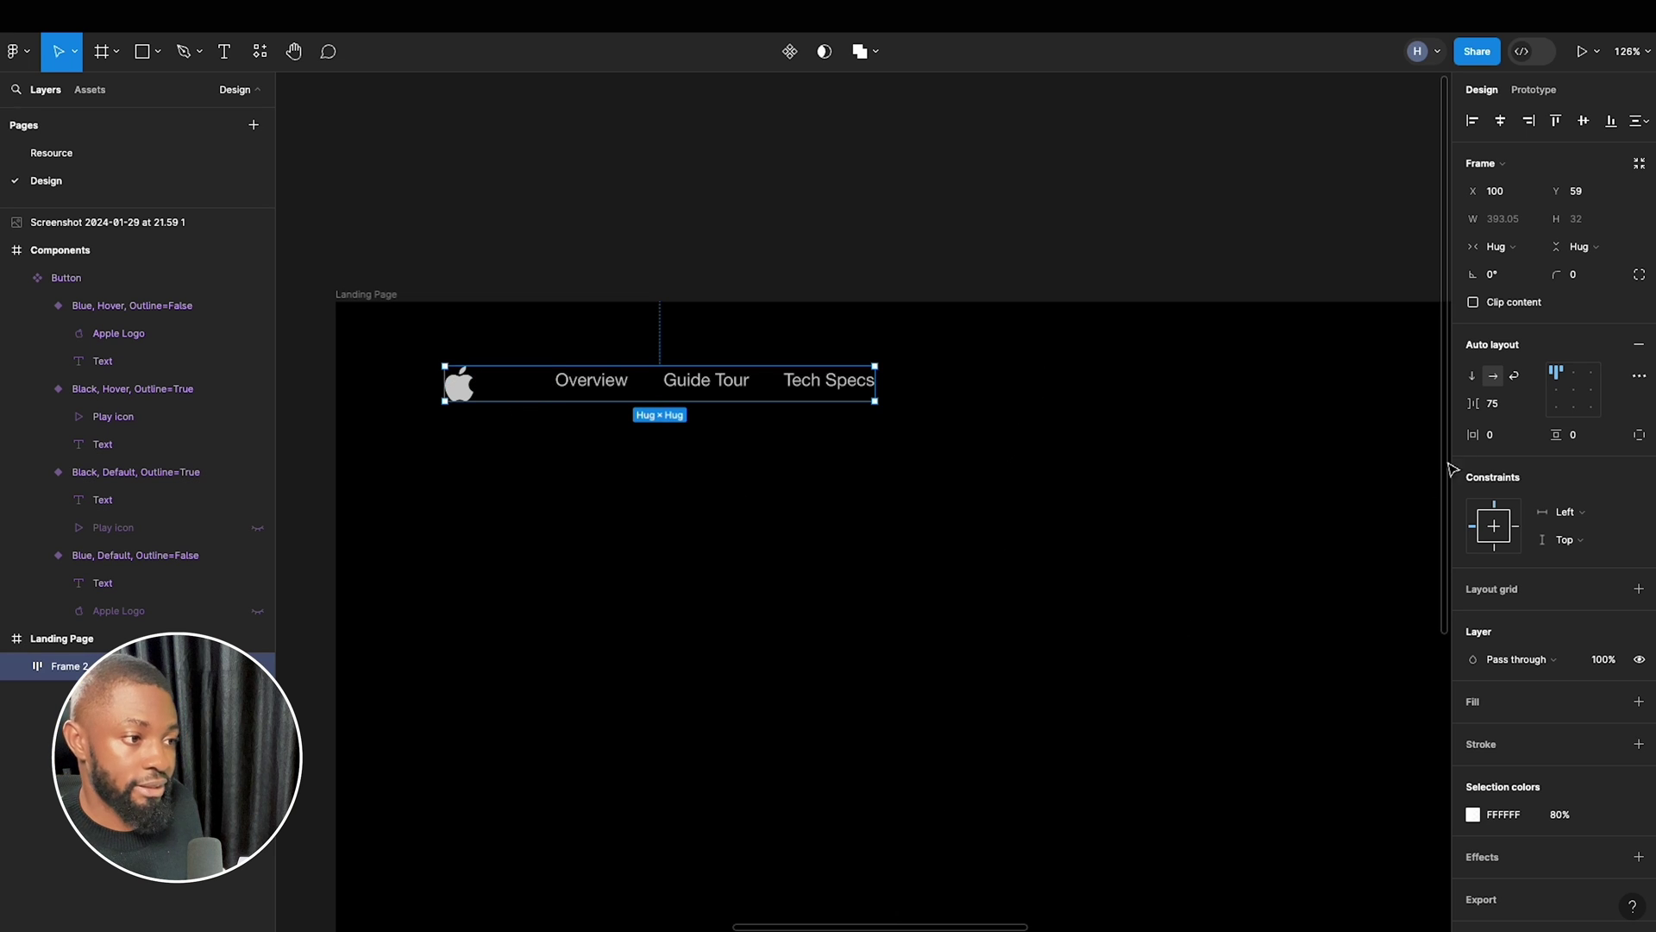
{"action": "left_click", "coordinate": [1502, 409]}
{"action": "type", "text": "64"}
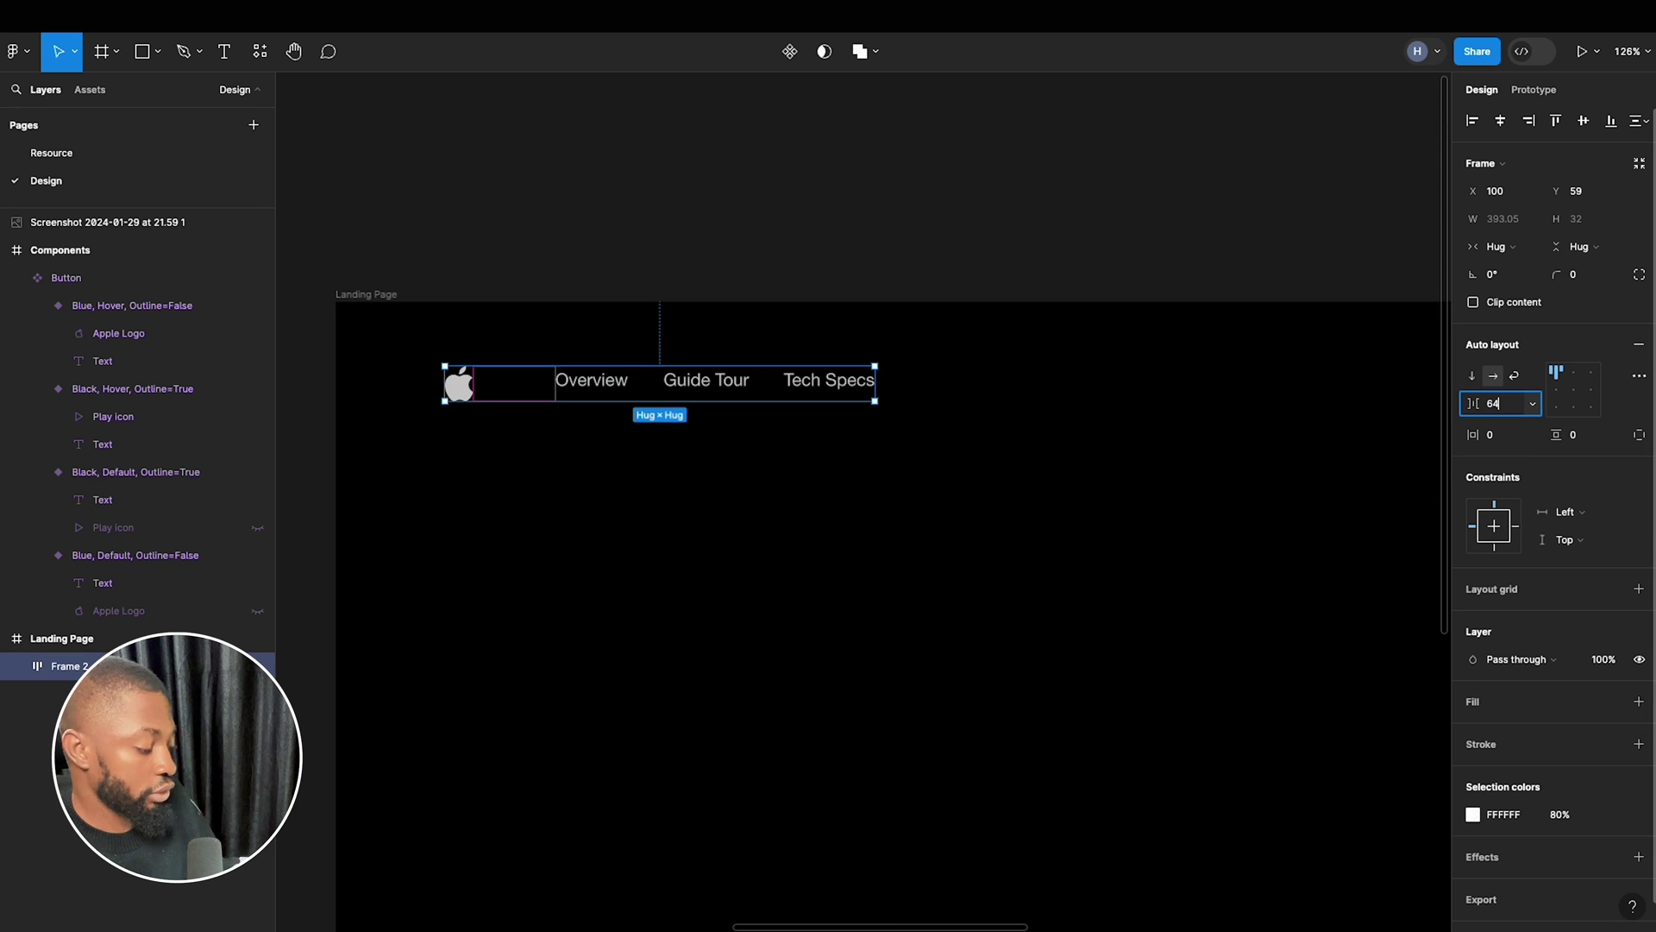
{"action": "key", "text": "Return"}
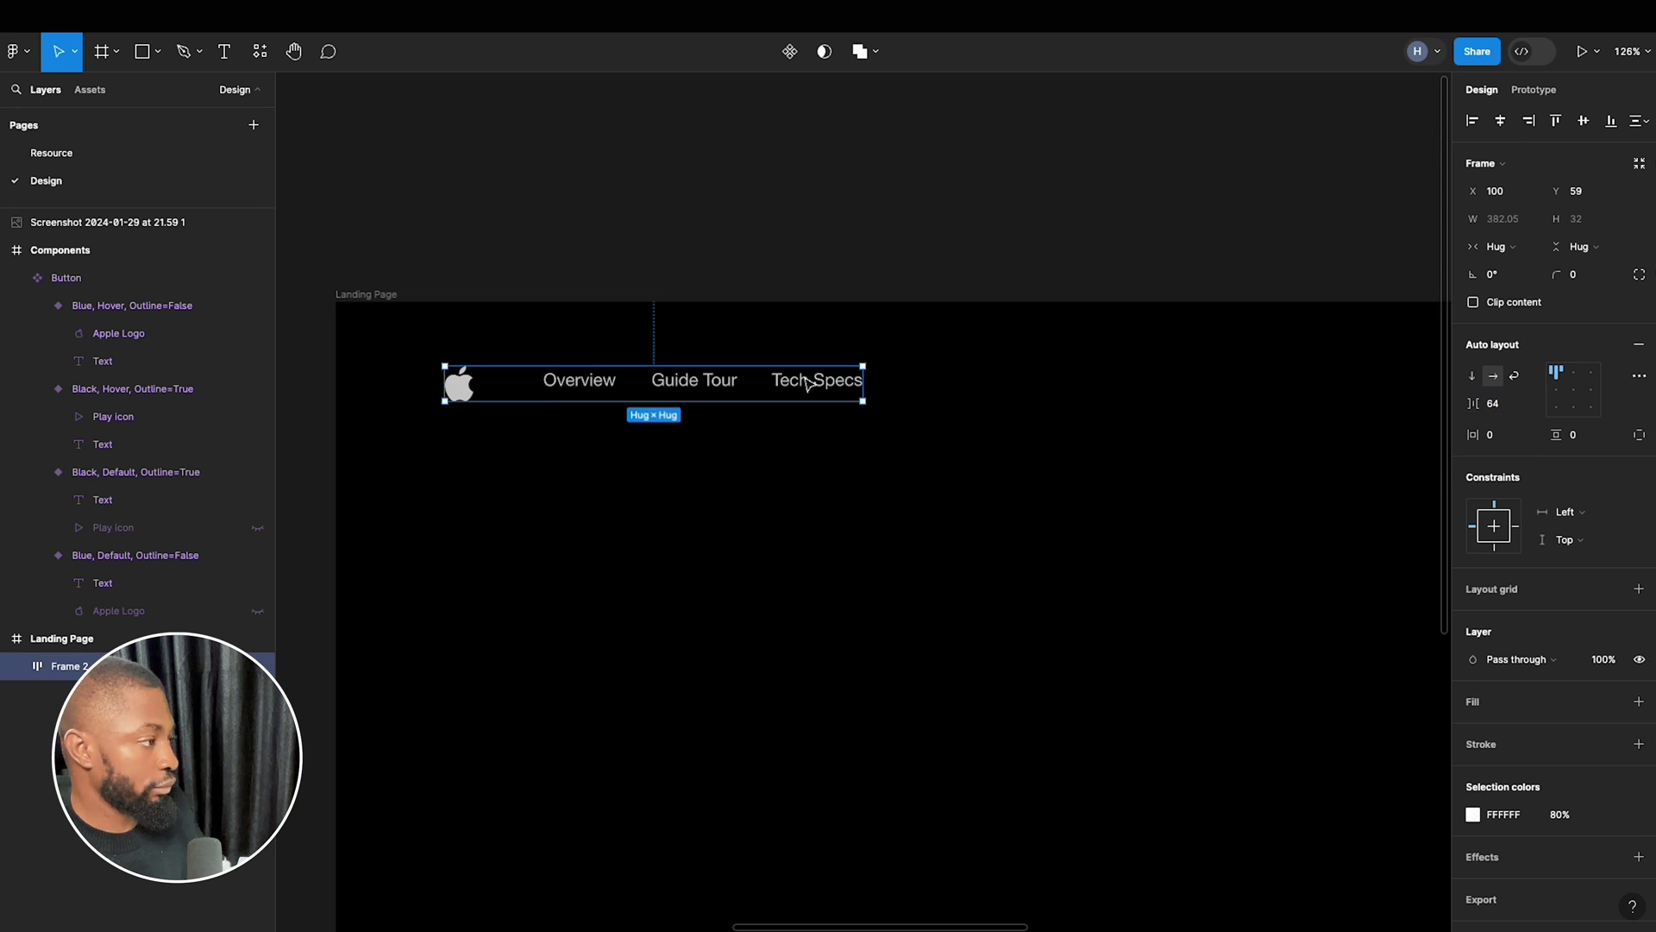
{"action": "left_click", "coordinate": [1556, 392]}
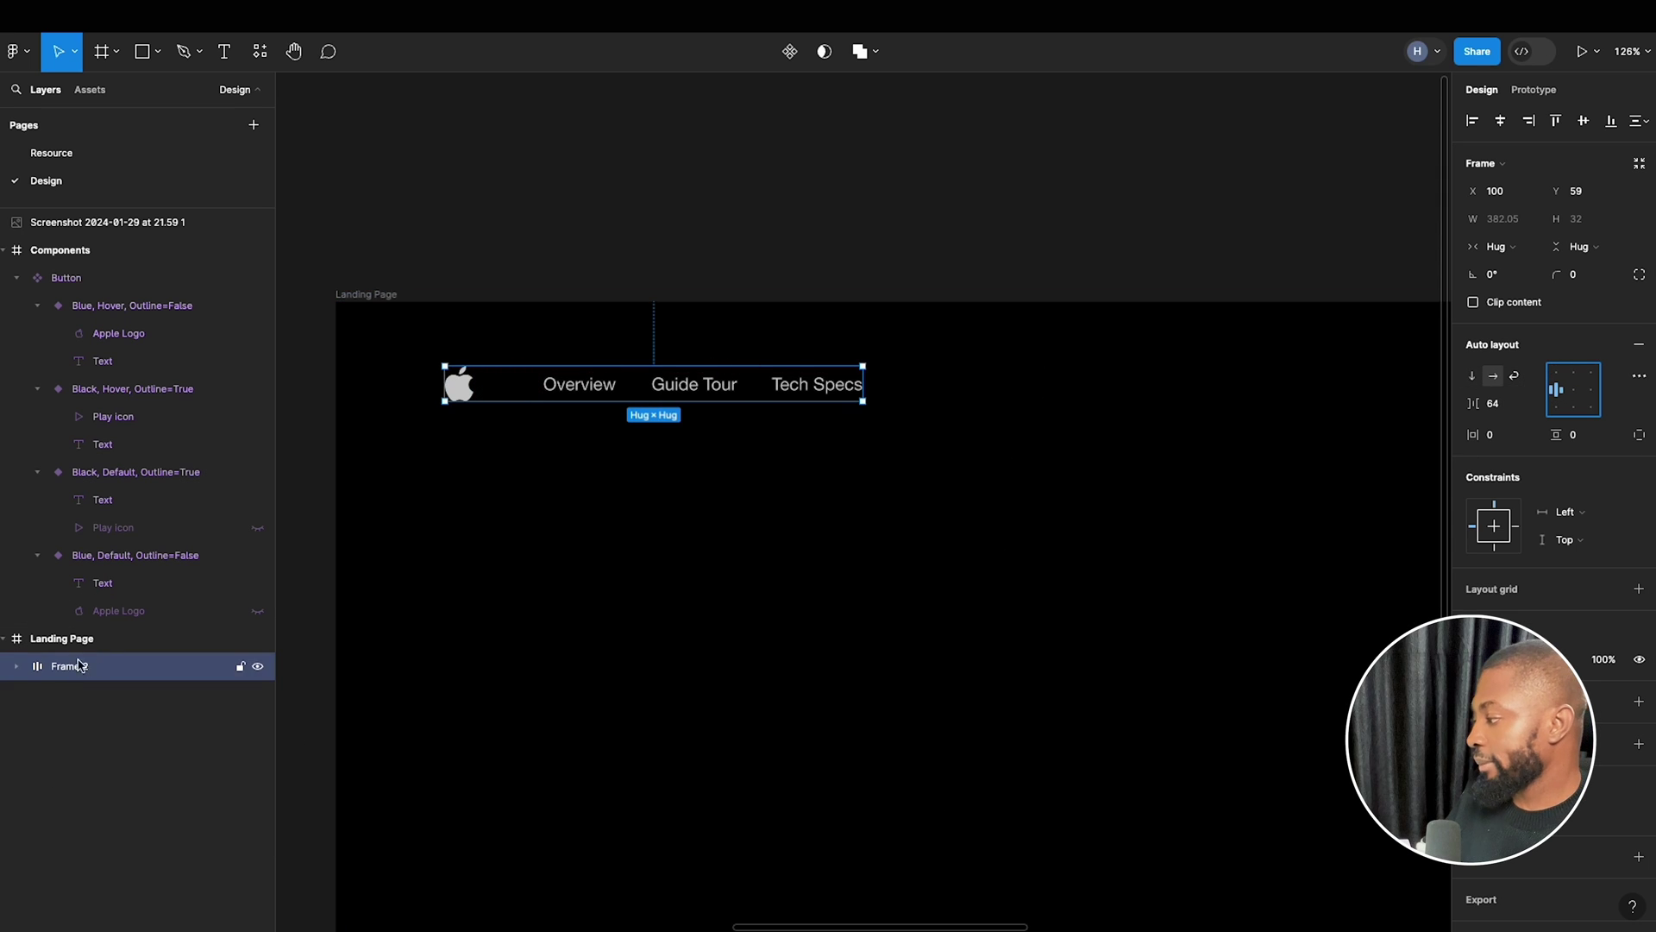
Rename the inner frame holding the three navigation texts to "Nav".
{"action": "left_click", "coordinate": [18, 667]}
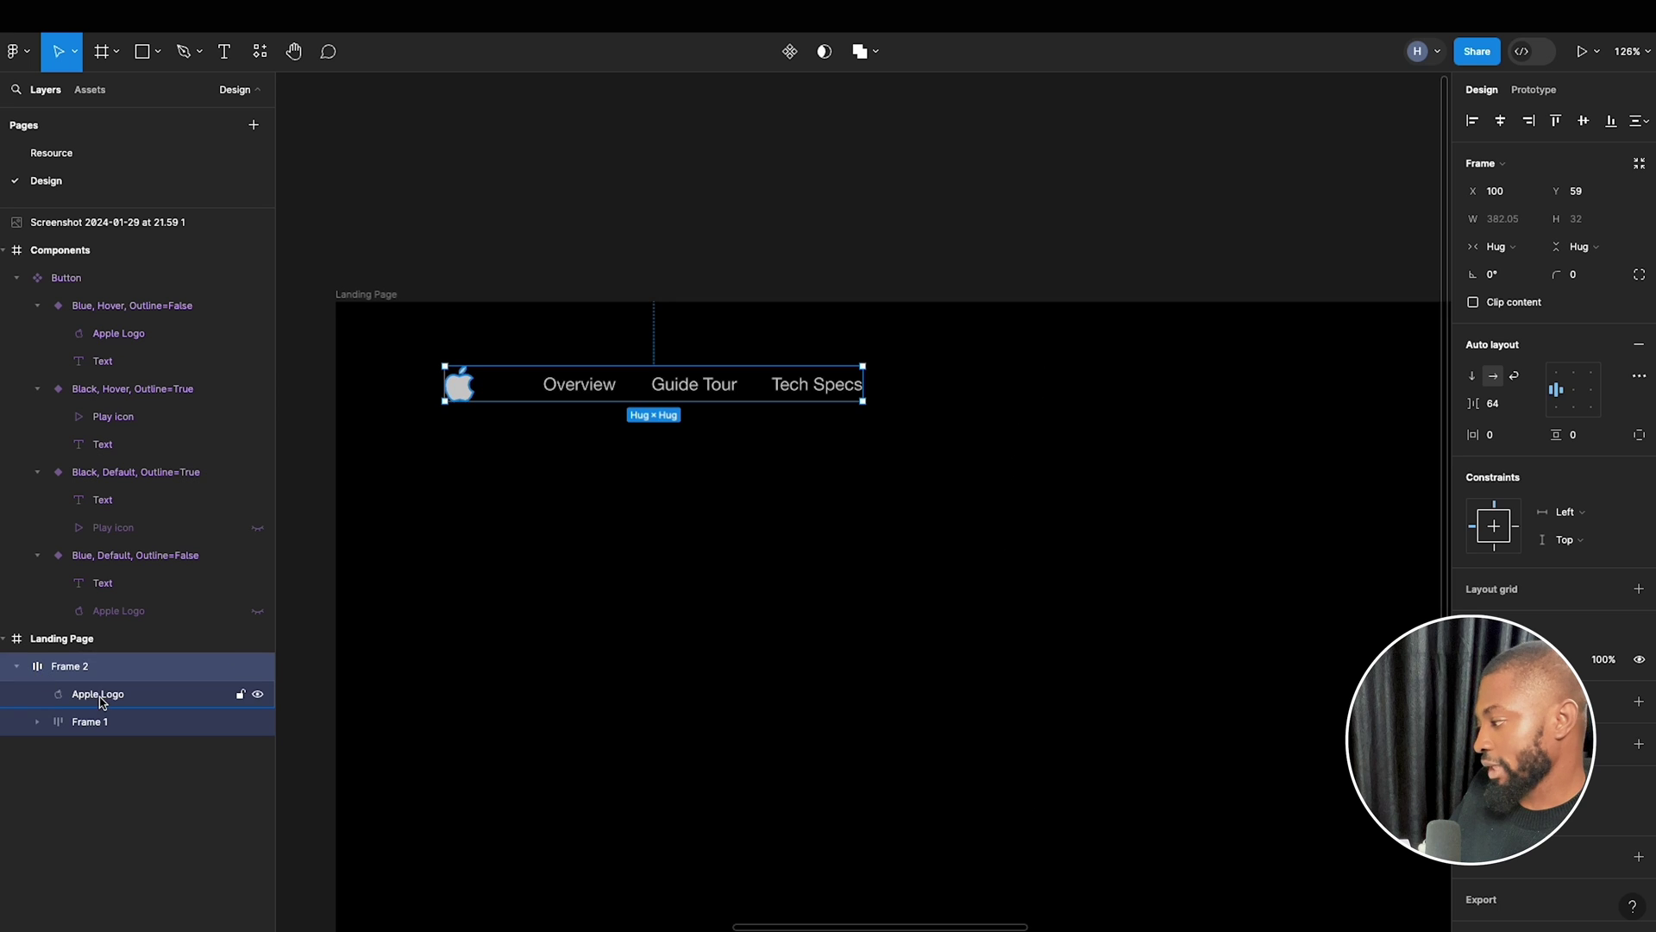
{"action": "left_click", "coordinate": [107, 721]}
{"action": "double_click", "coordinate": [107, 721]}
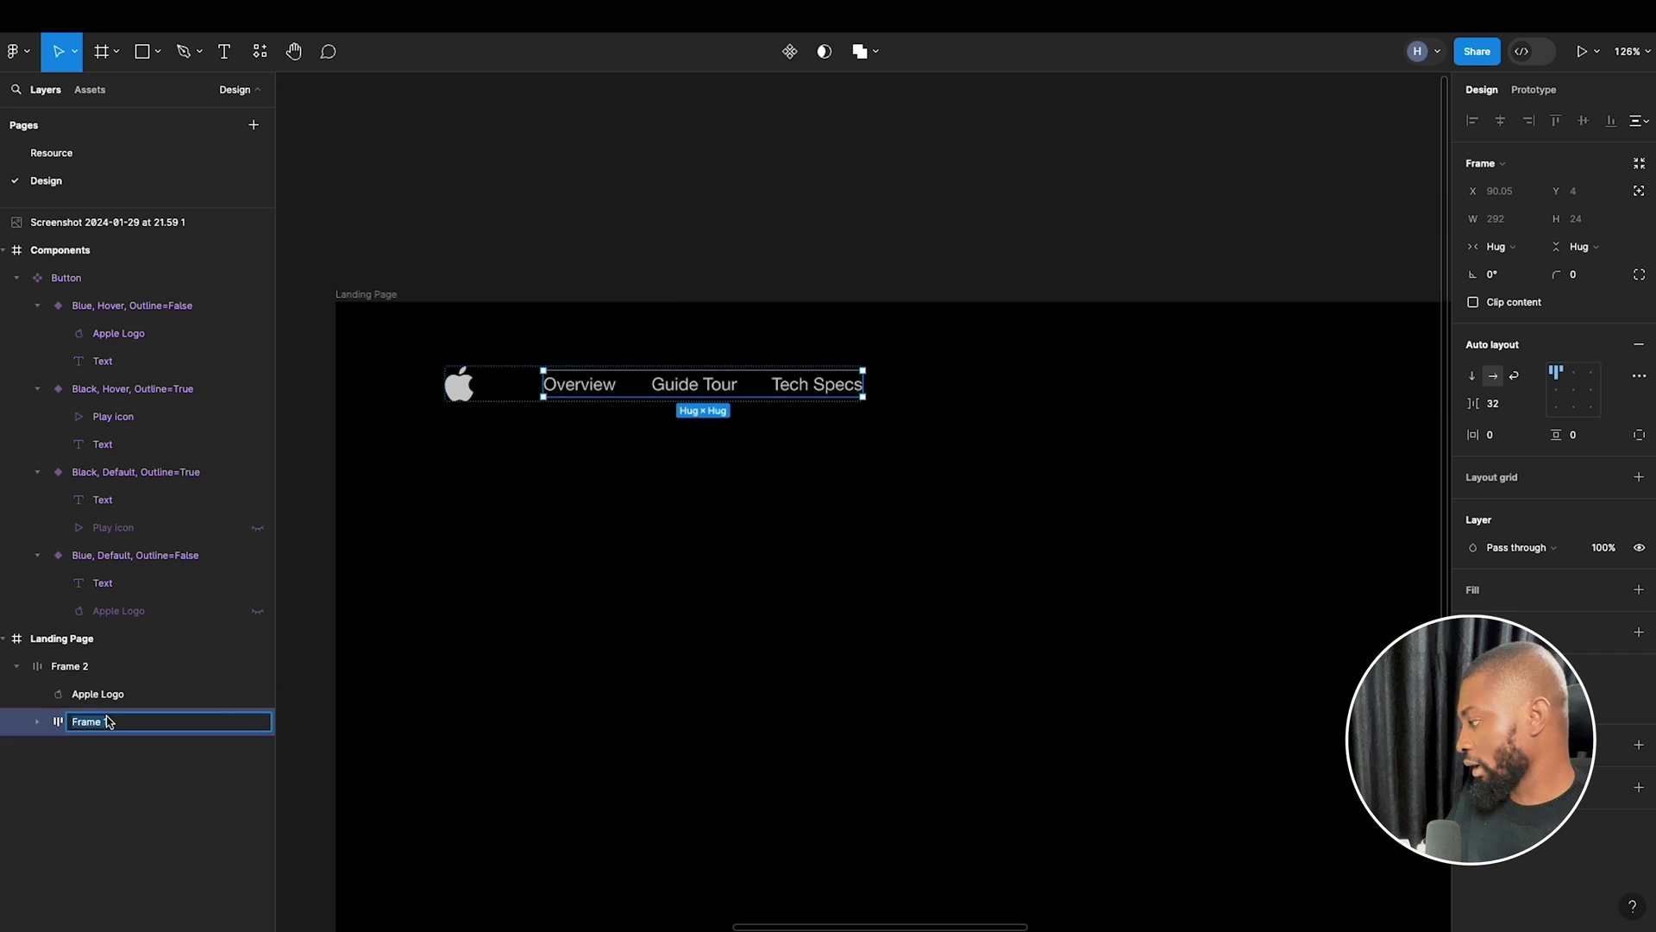
{"action": "type", "text": "Nav"}
{"action": "key", "text": "Return"}
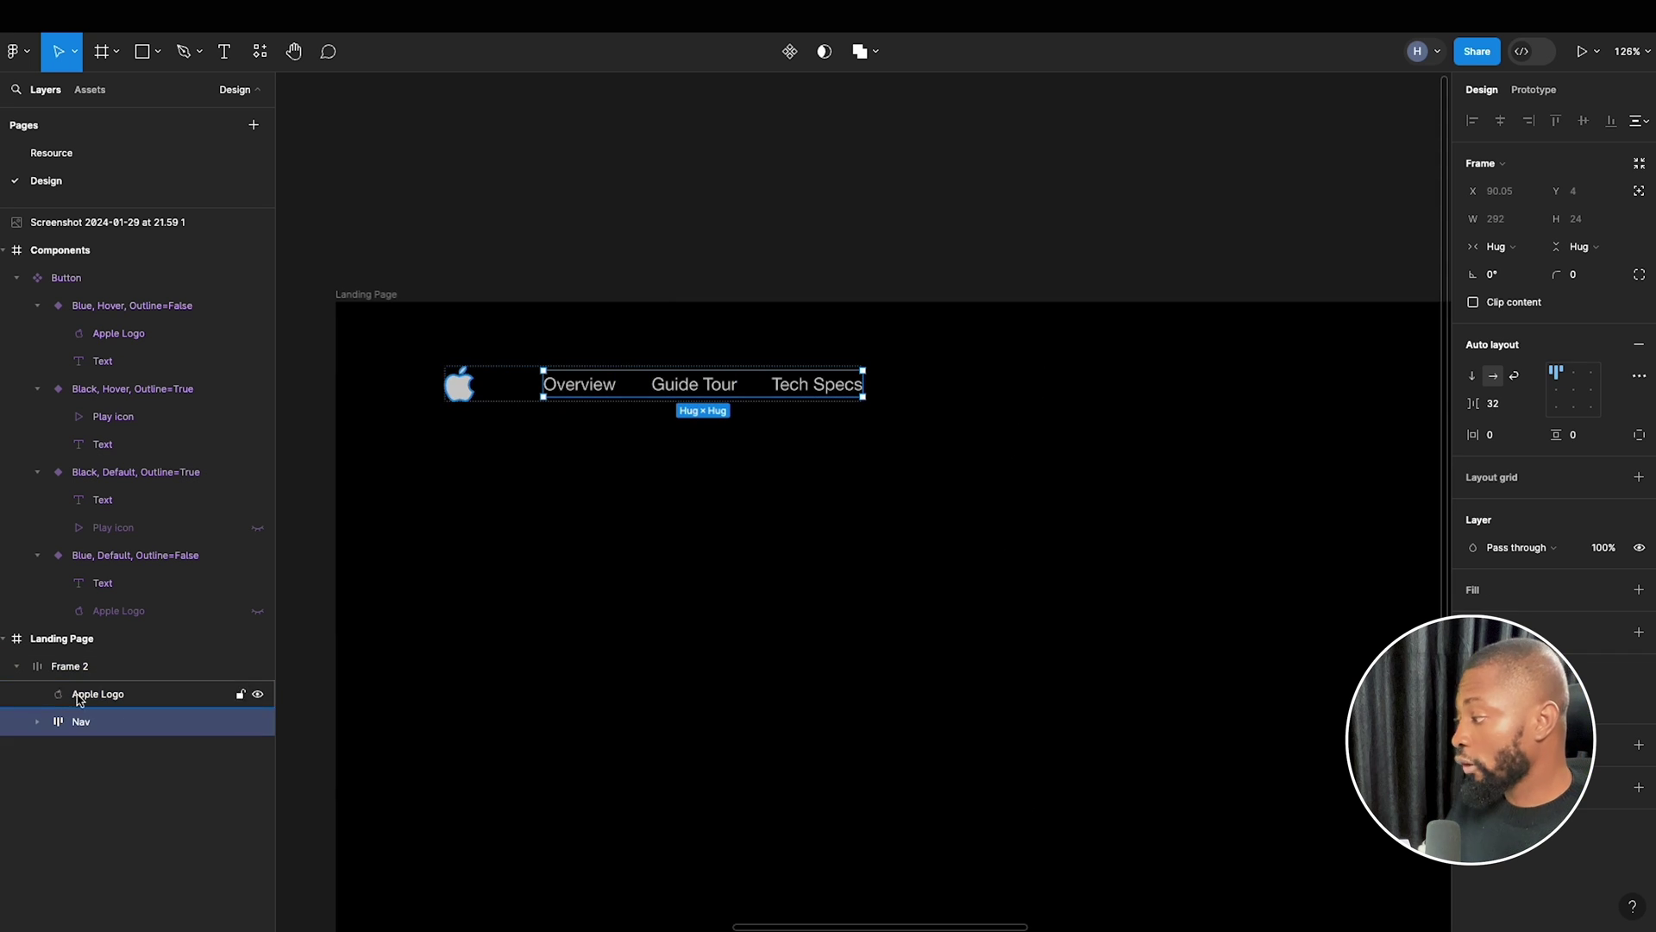
Rename all three text layers inside the Nav frame to "Nav Link".
{"action": "left_click", "coordinate": [36, 722]}
{"action": "double_click", "coordinate": [119, 751]}
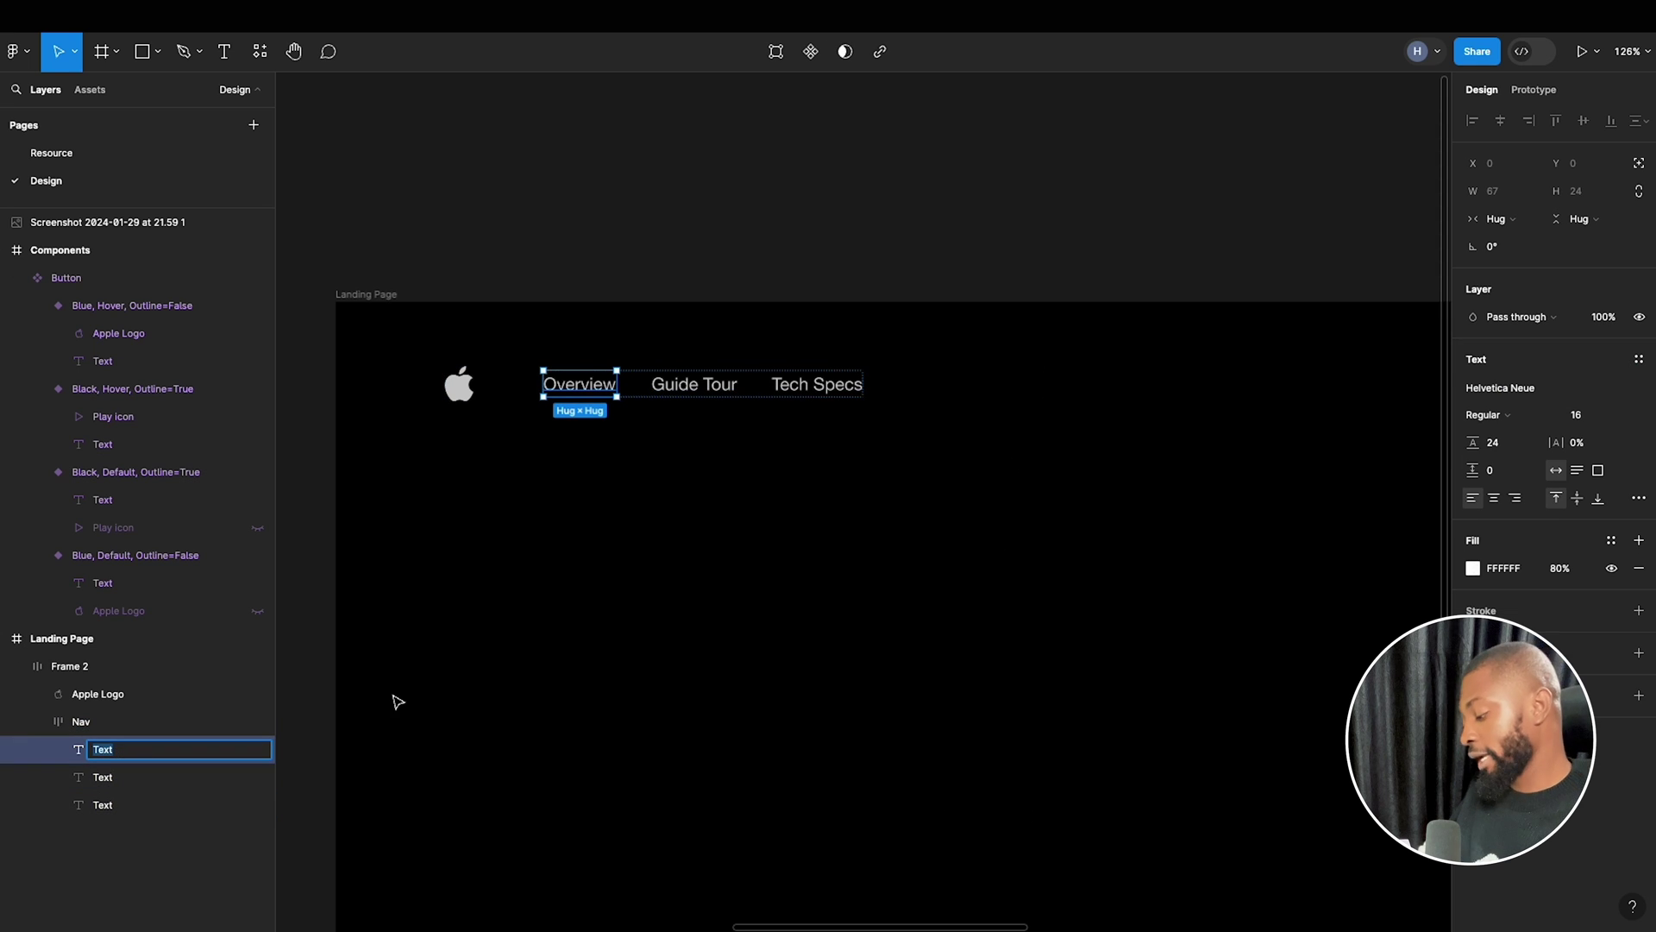
{"action": "type", "text": "Nas"}
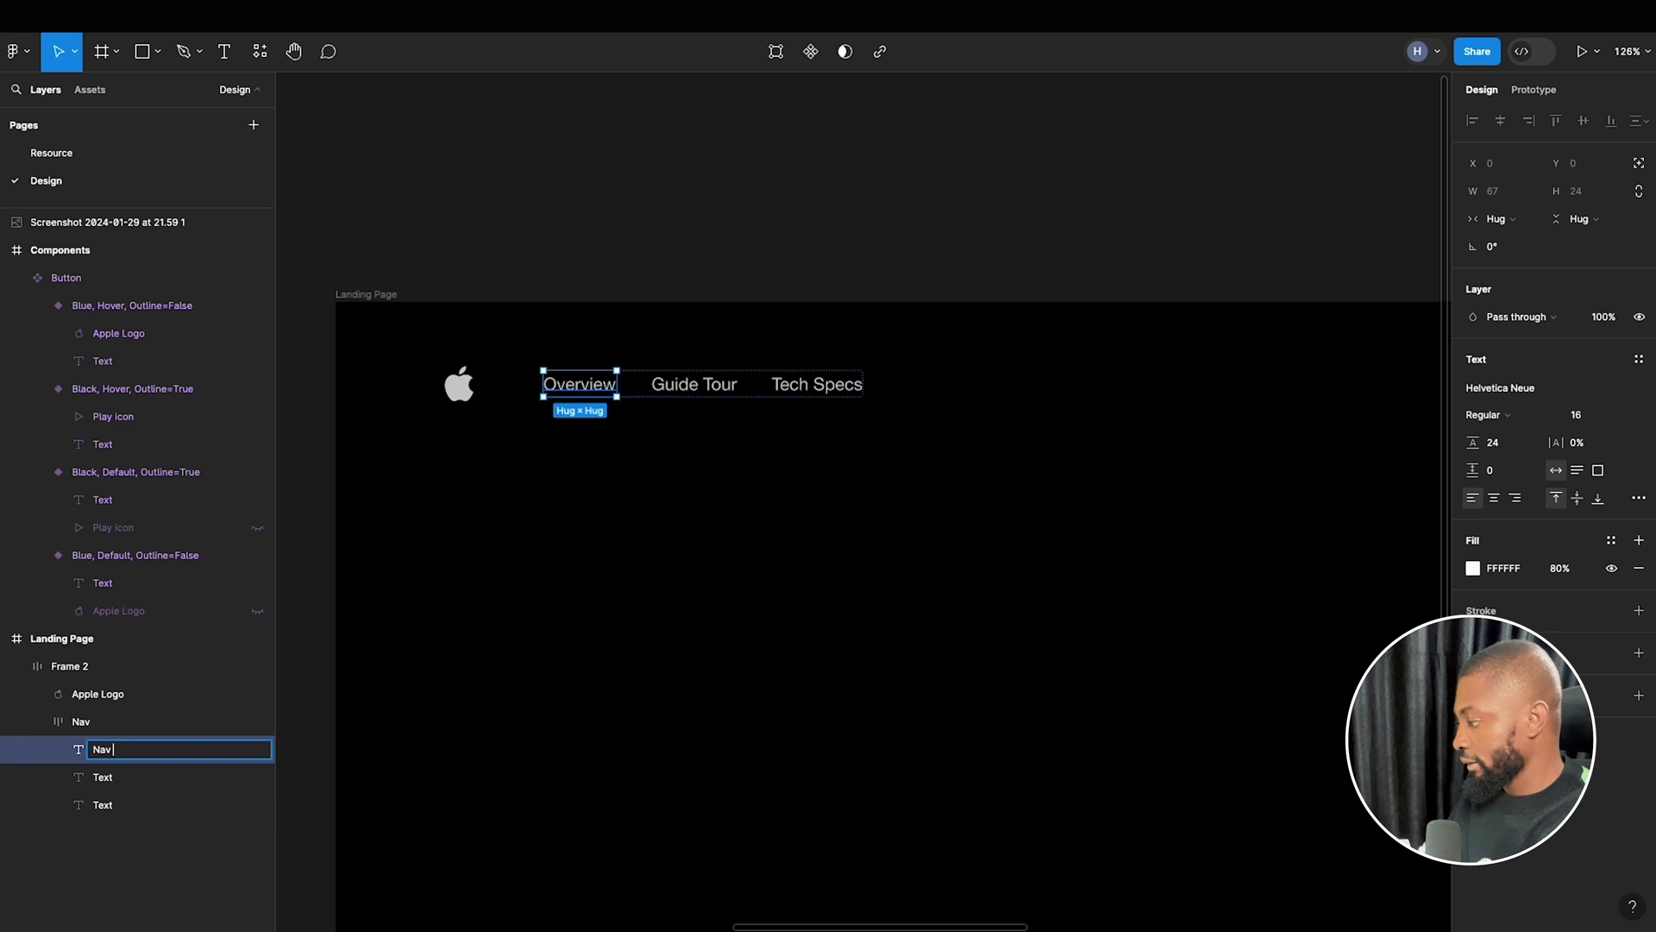
{"action": "key", "text": "super+a"}
{"action": "key", "text": "super+c"}
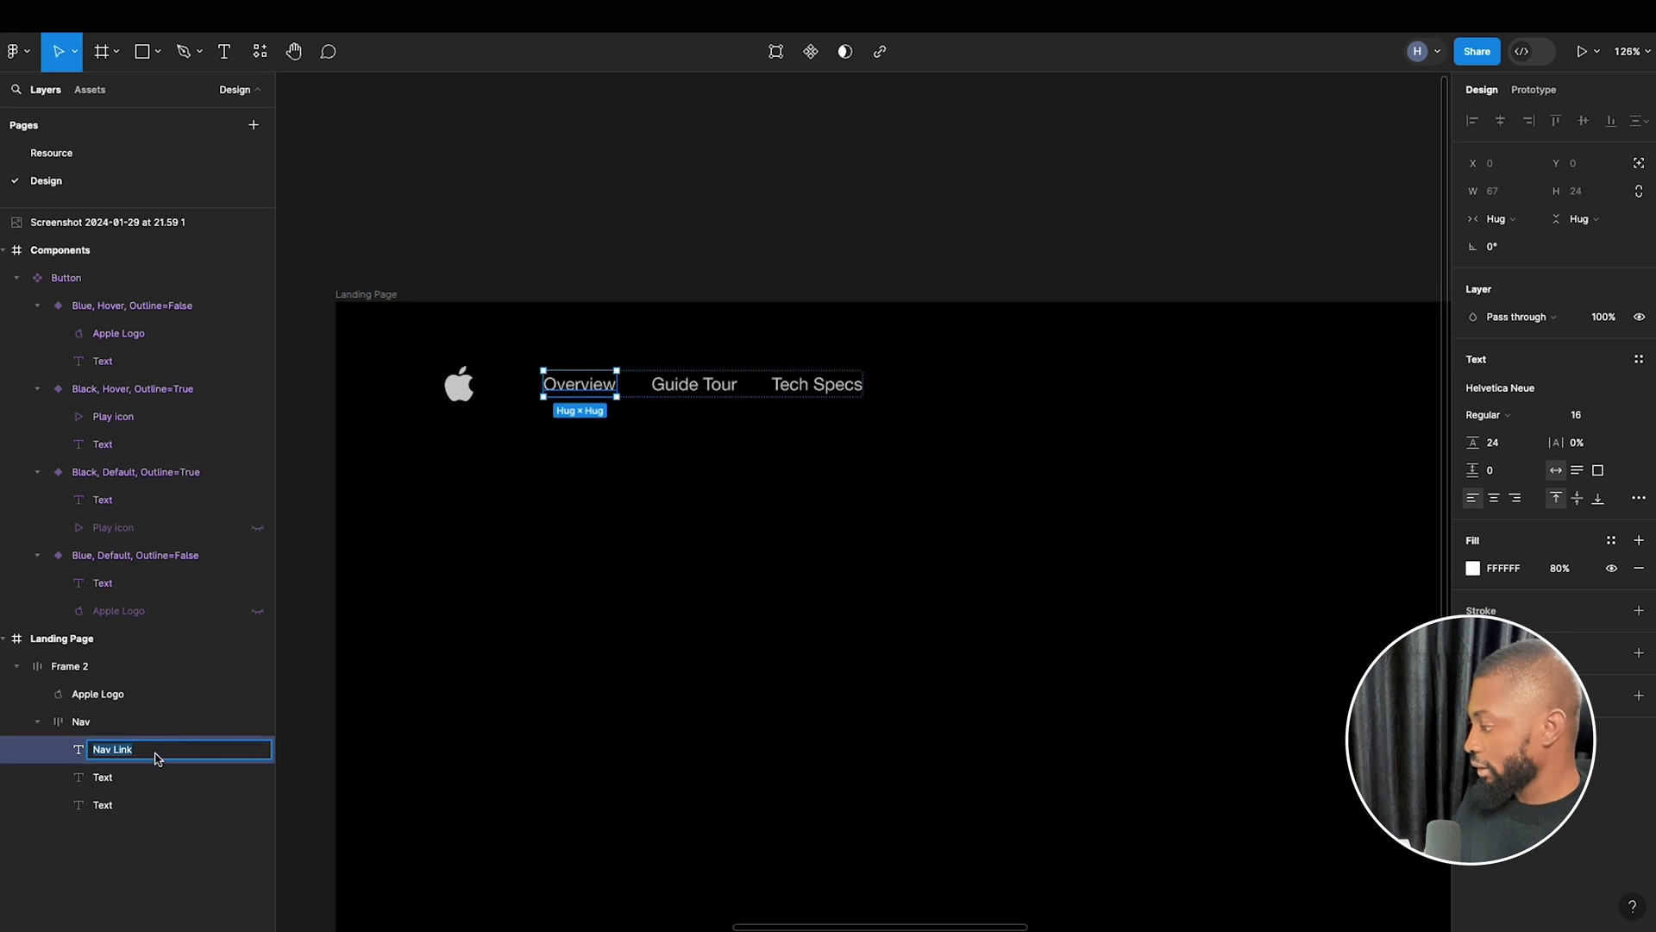
{"action": "double_click", "coordinate": [106, 778]}
{"action": "key", "text": "super+v"}
{"action": "double_click", "coordinate": [107, 805]}
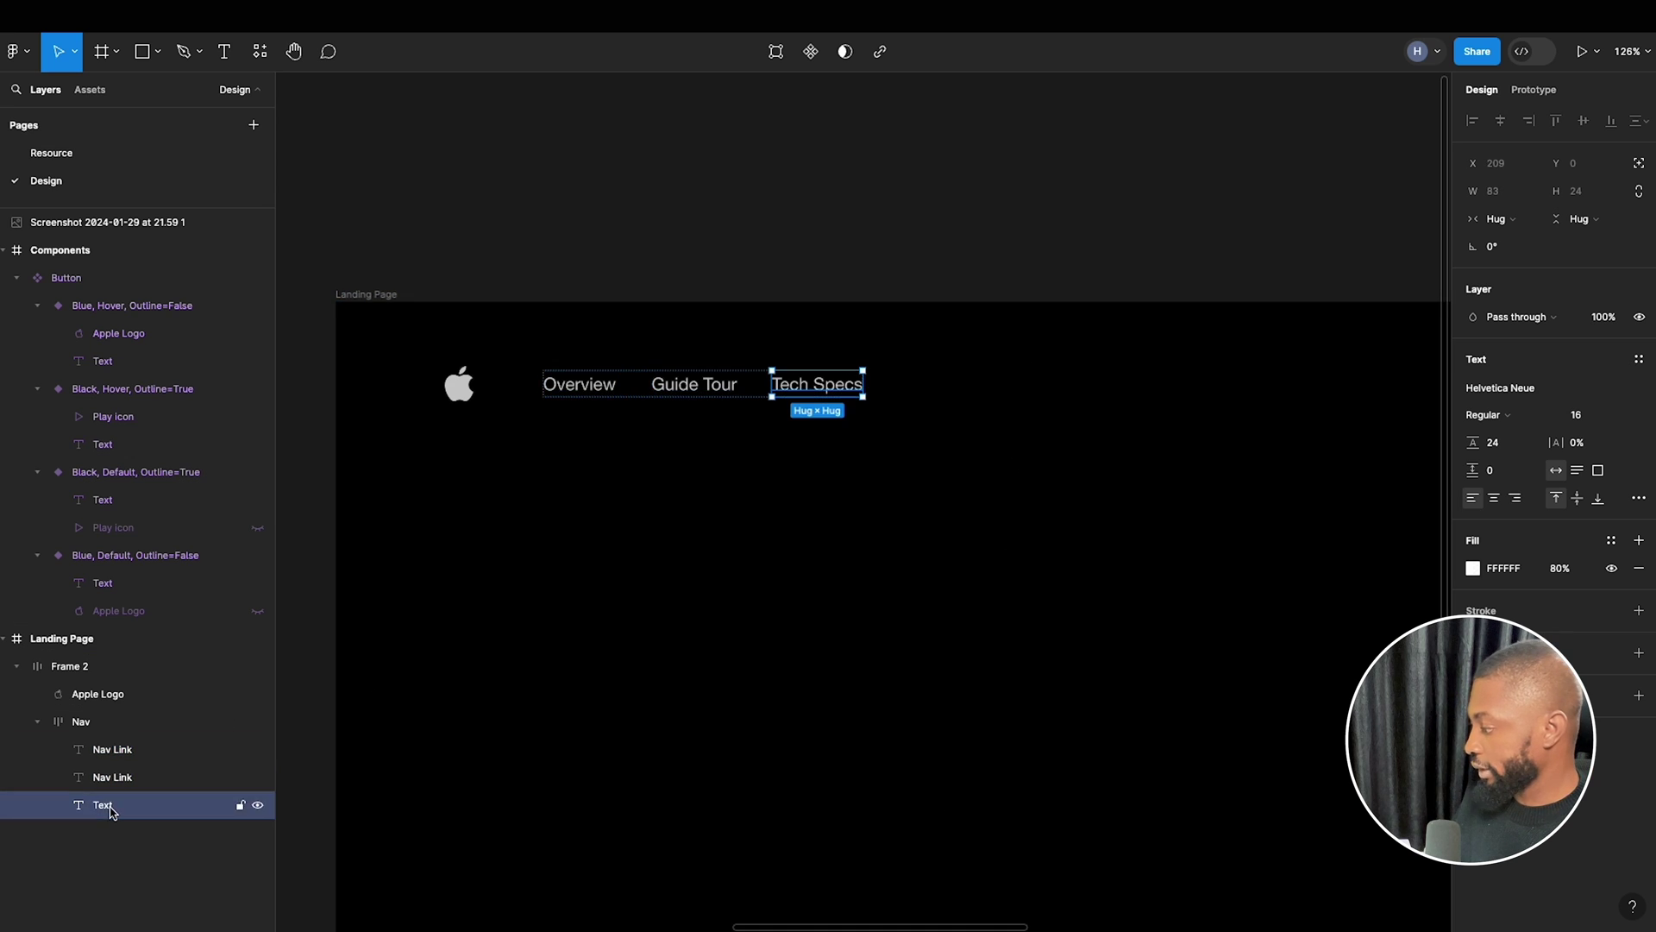
{"action": "key", "text": "super+v"}
{"action": "key", "text": "Return"}
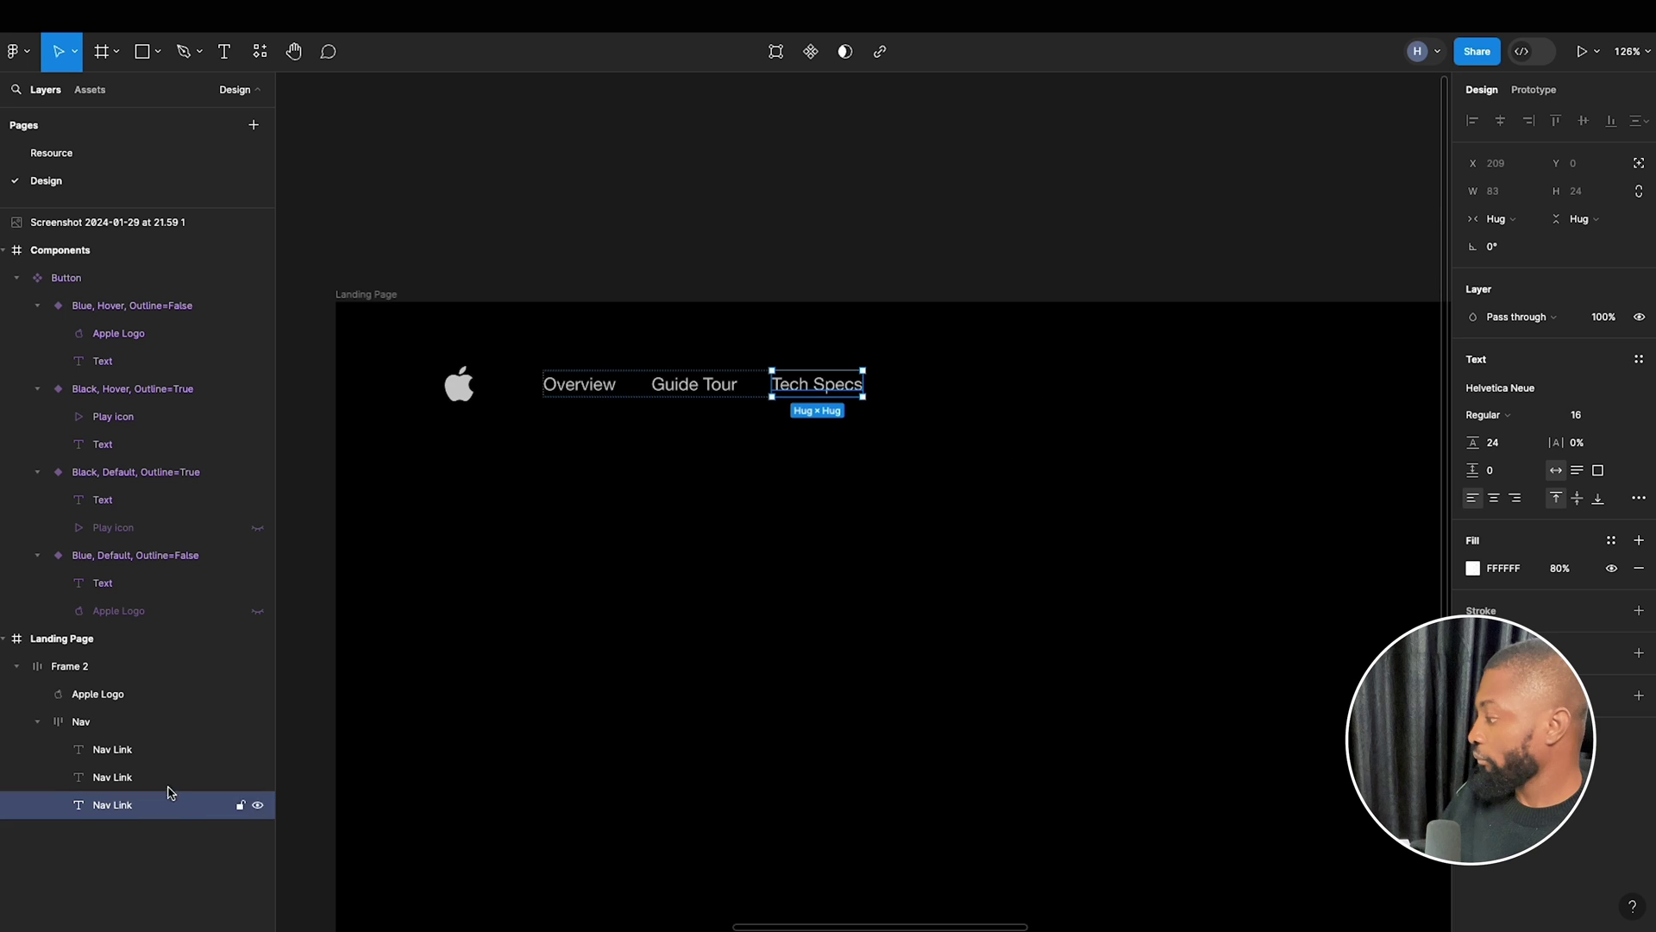
Rename the outer frame containing the Apple logo and Nav to "Logo + Nav Link".
{"action": "left_click", "coordinate": [111, 694]}
{"action": "left_click", "coordinate": [112, 721]}
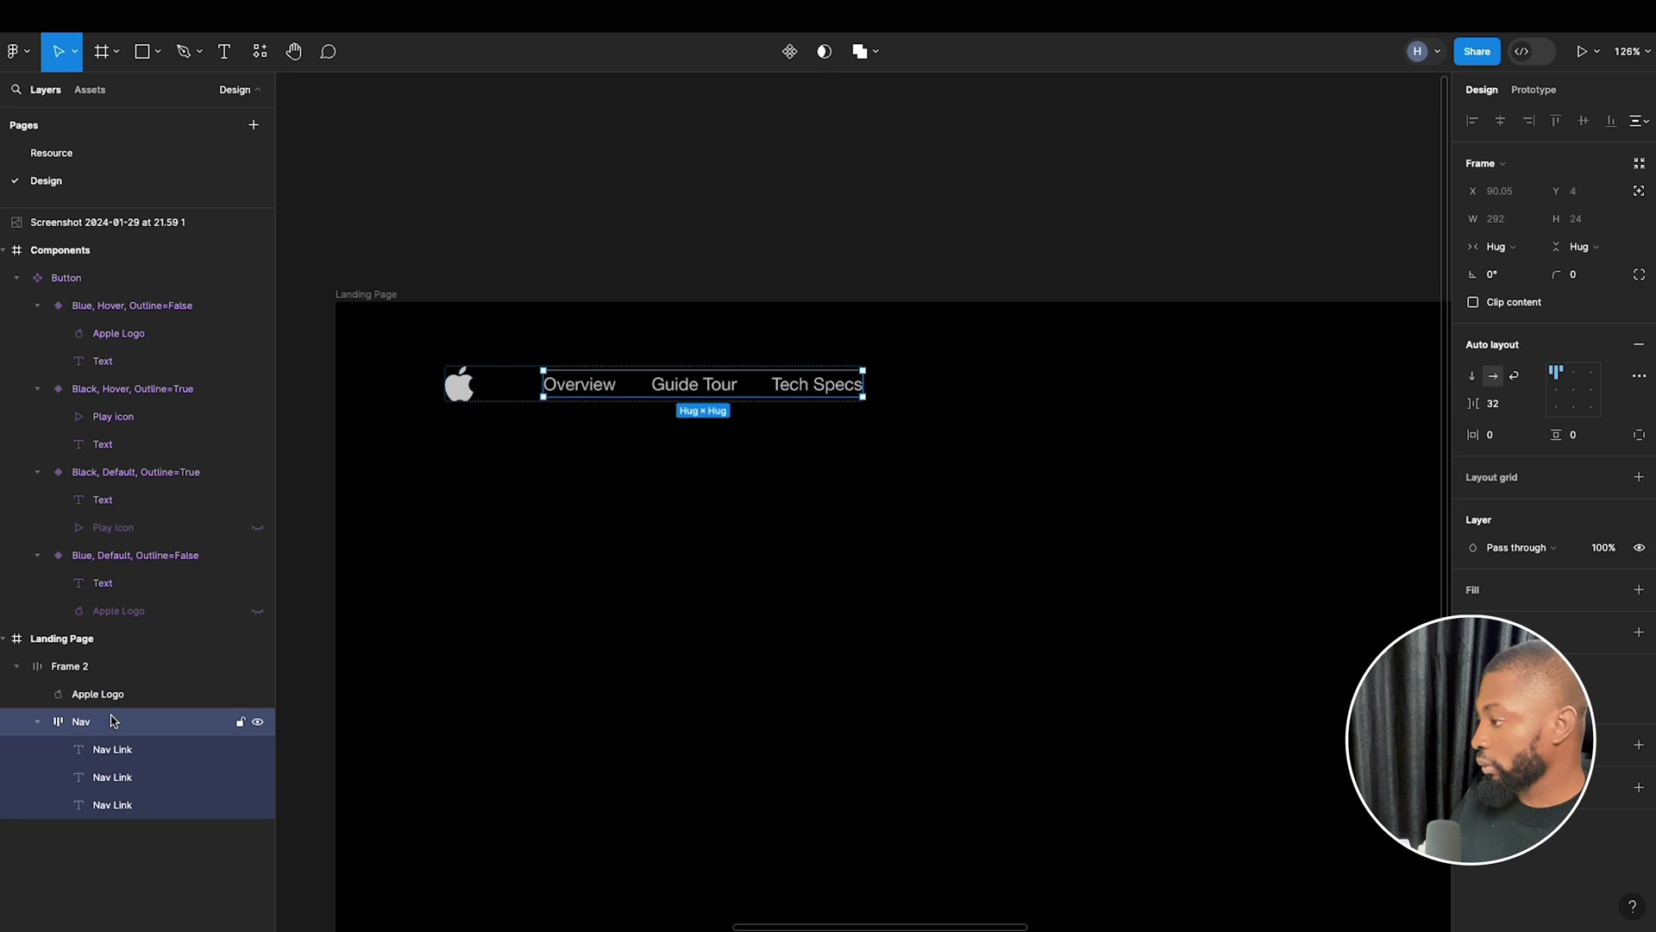
{"action": "left_click", "coordinate": [111, 669]}
{"action": "double_click", "coordinate": [113, 671]}
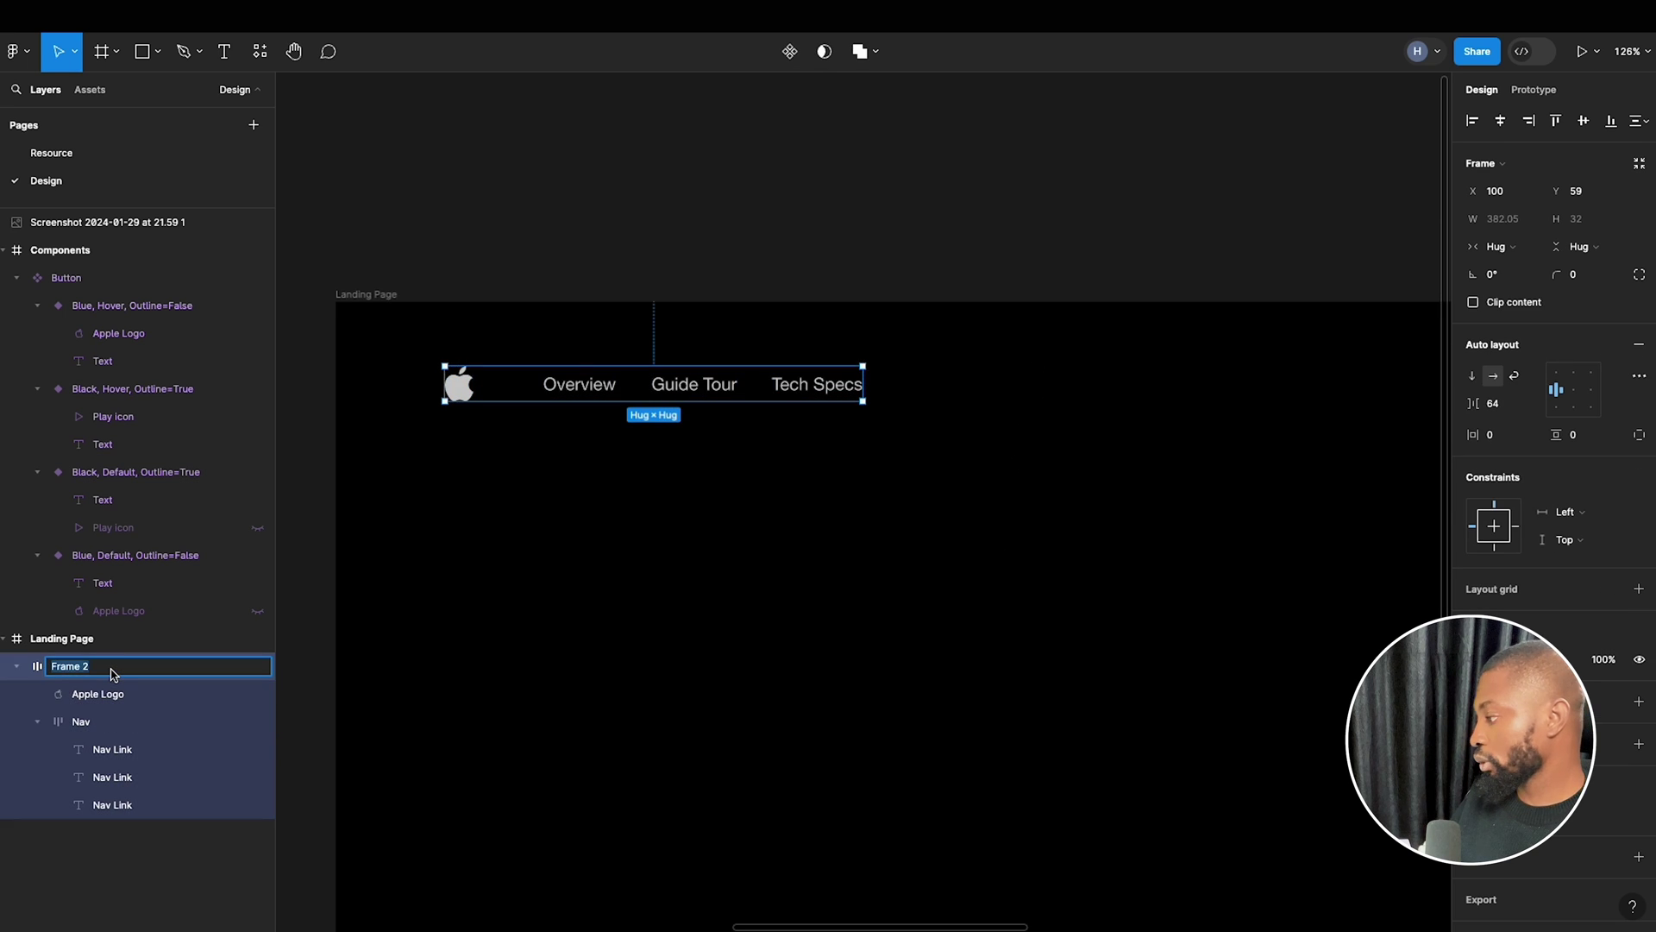
{"action": "type", "text": "Logo + Nav Link"}
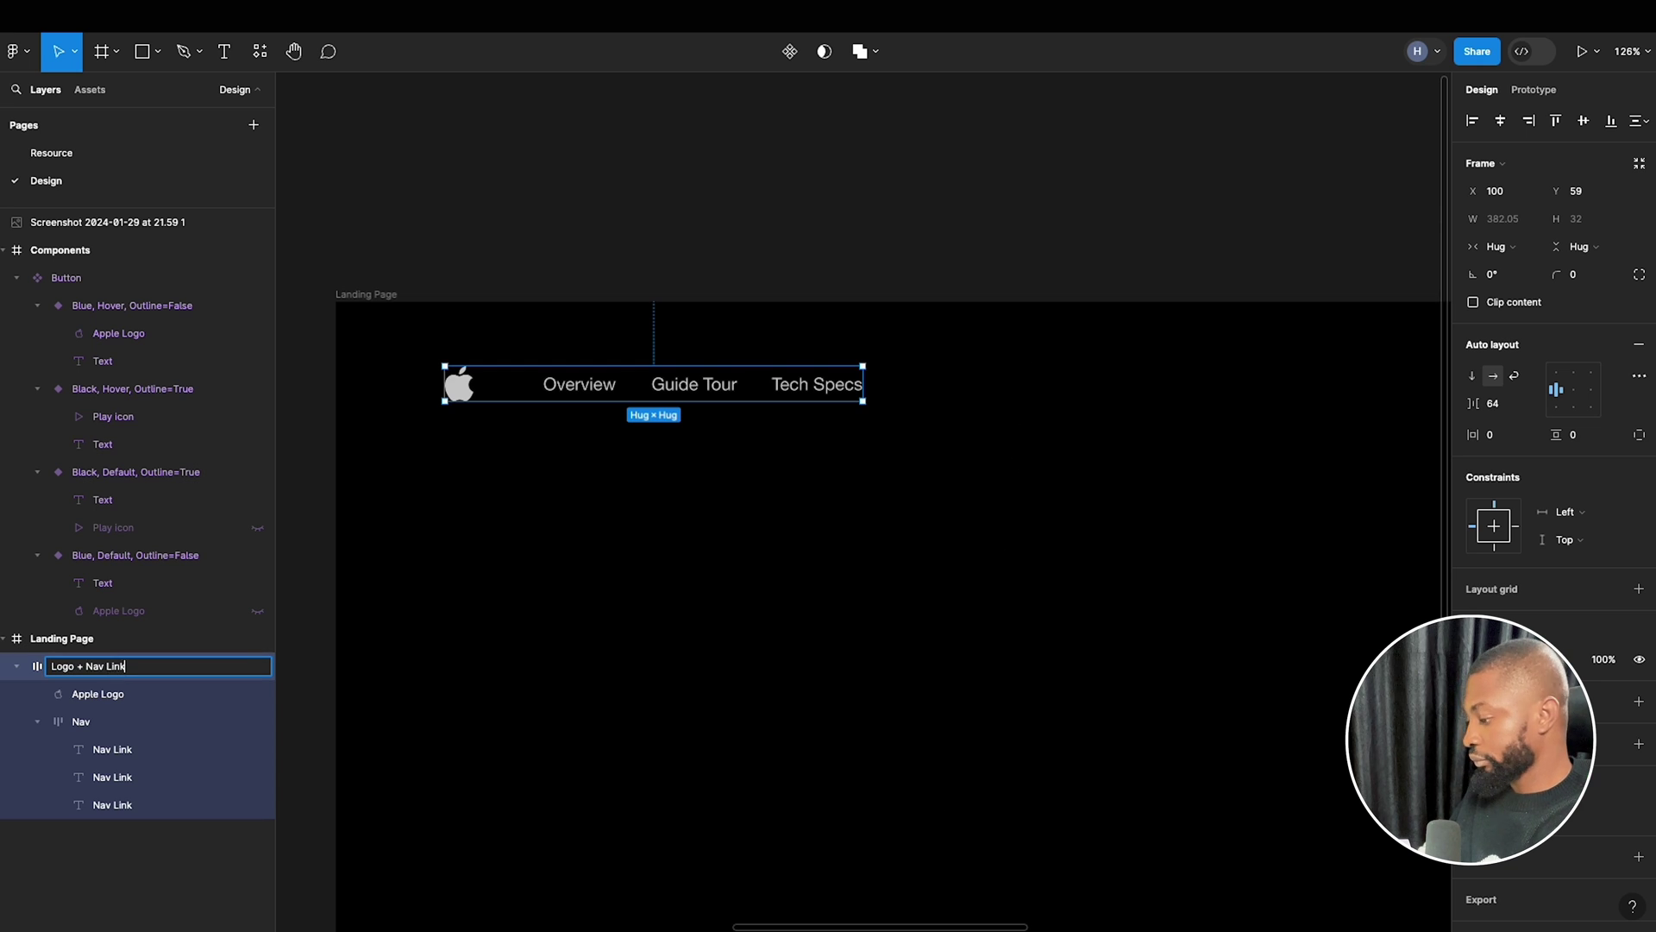
{"action": "key", "text": "Return"}
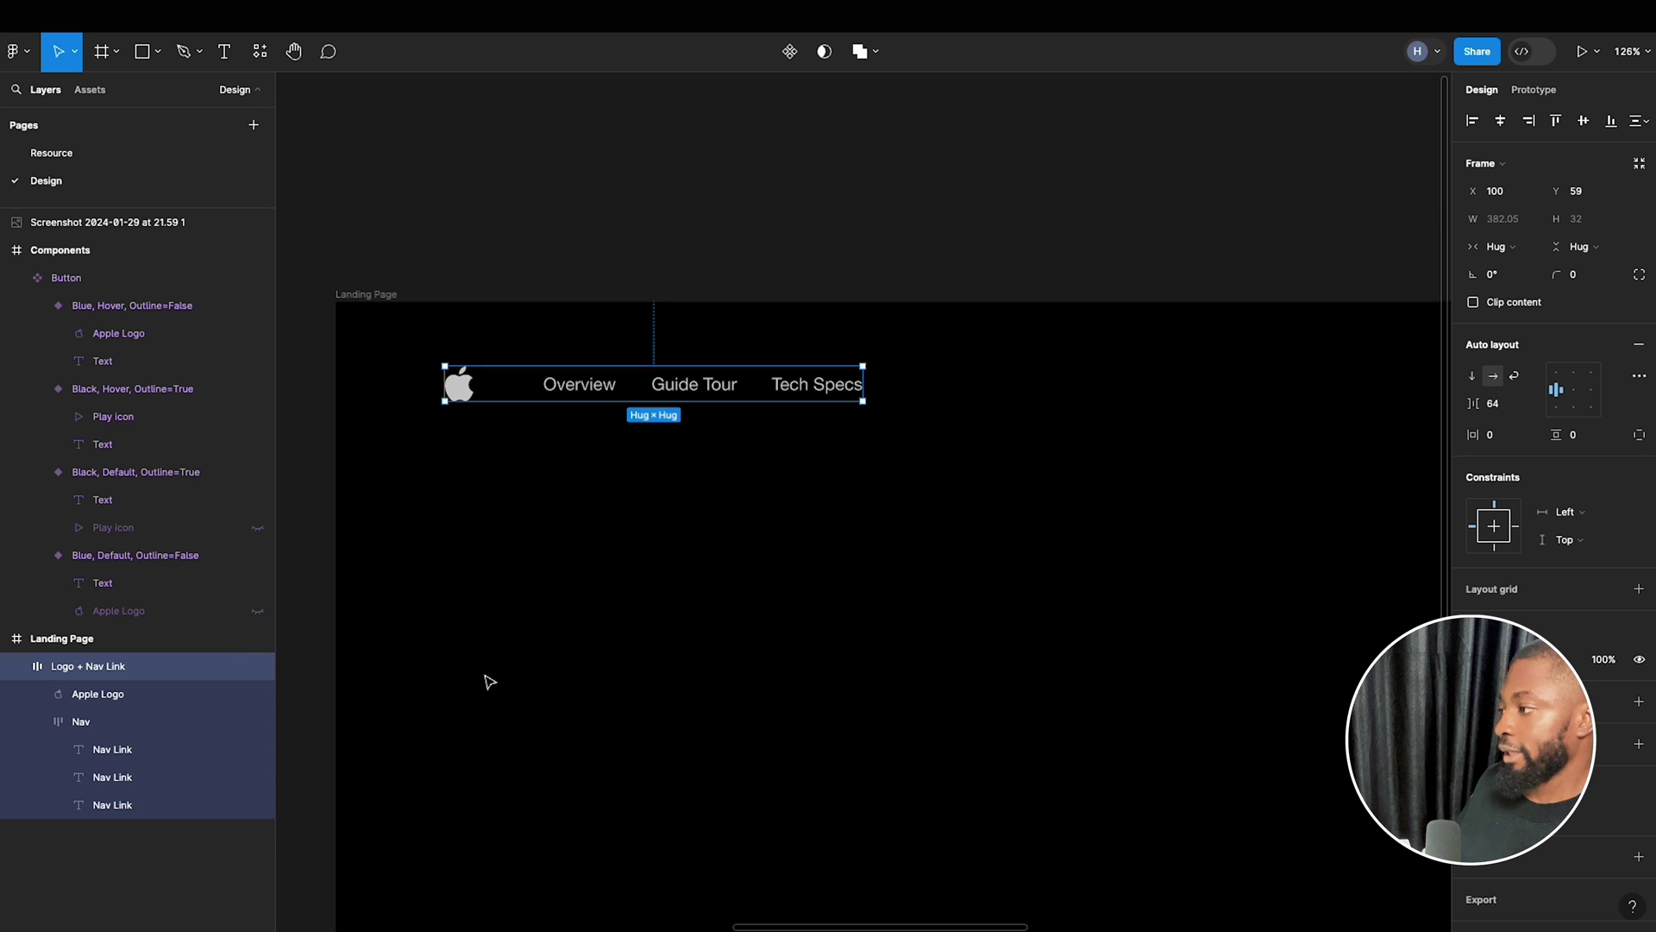
Place an instance of the local Button component in the upper right of the Landing Page at about X 1050, Y 122.
{"action": "scroll", "coordinate": [564, 506], "scroll_direction": "down", "scroll_amount": 8}
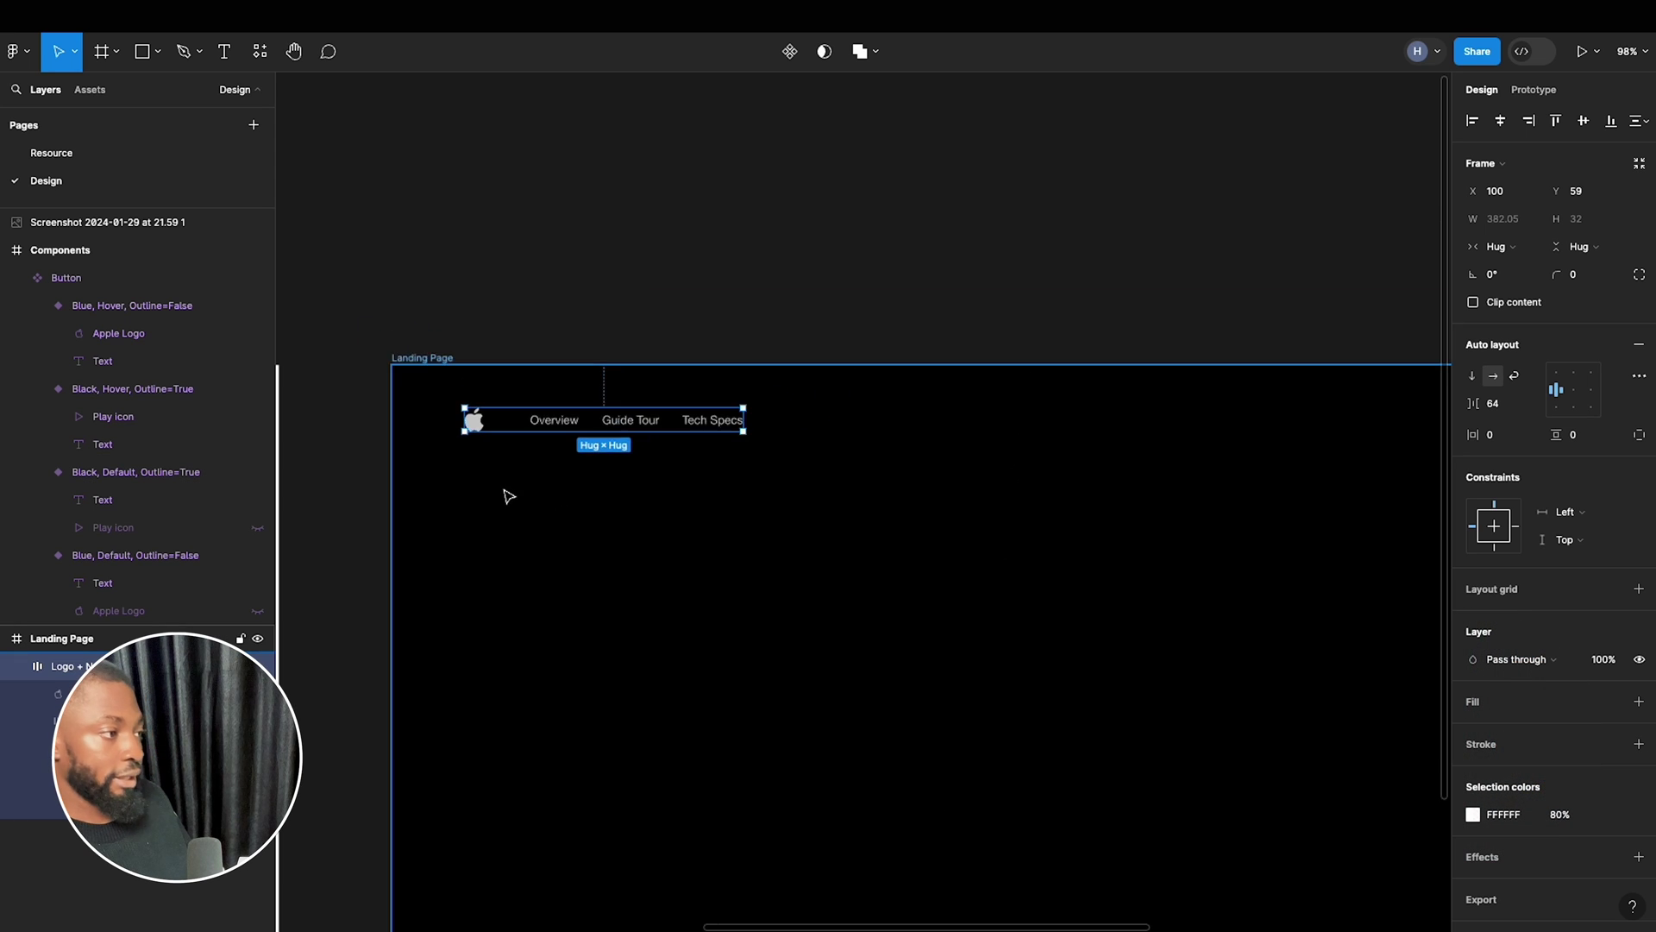
{"action": "scroll", "coordinate": [545, 557], "scroll_direction": "up", "scroll_amount": 3}
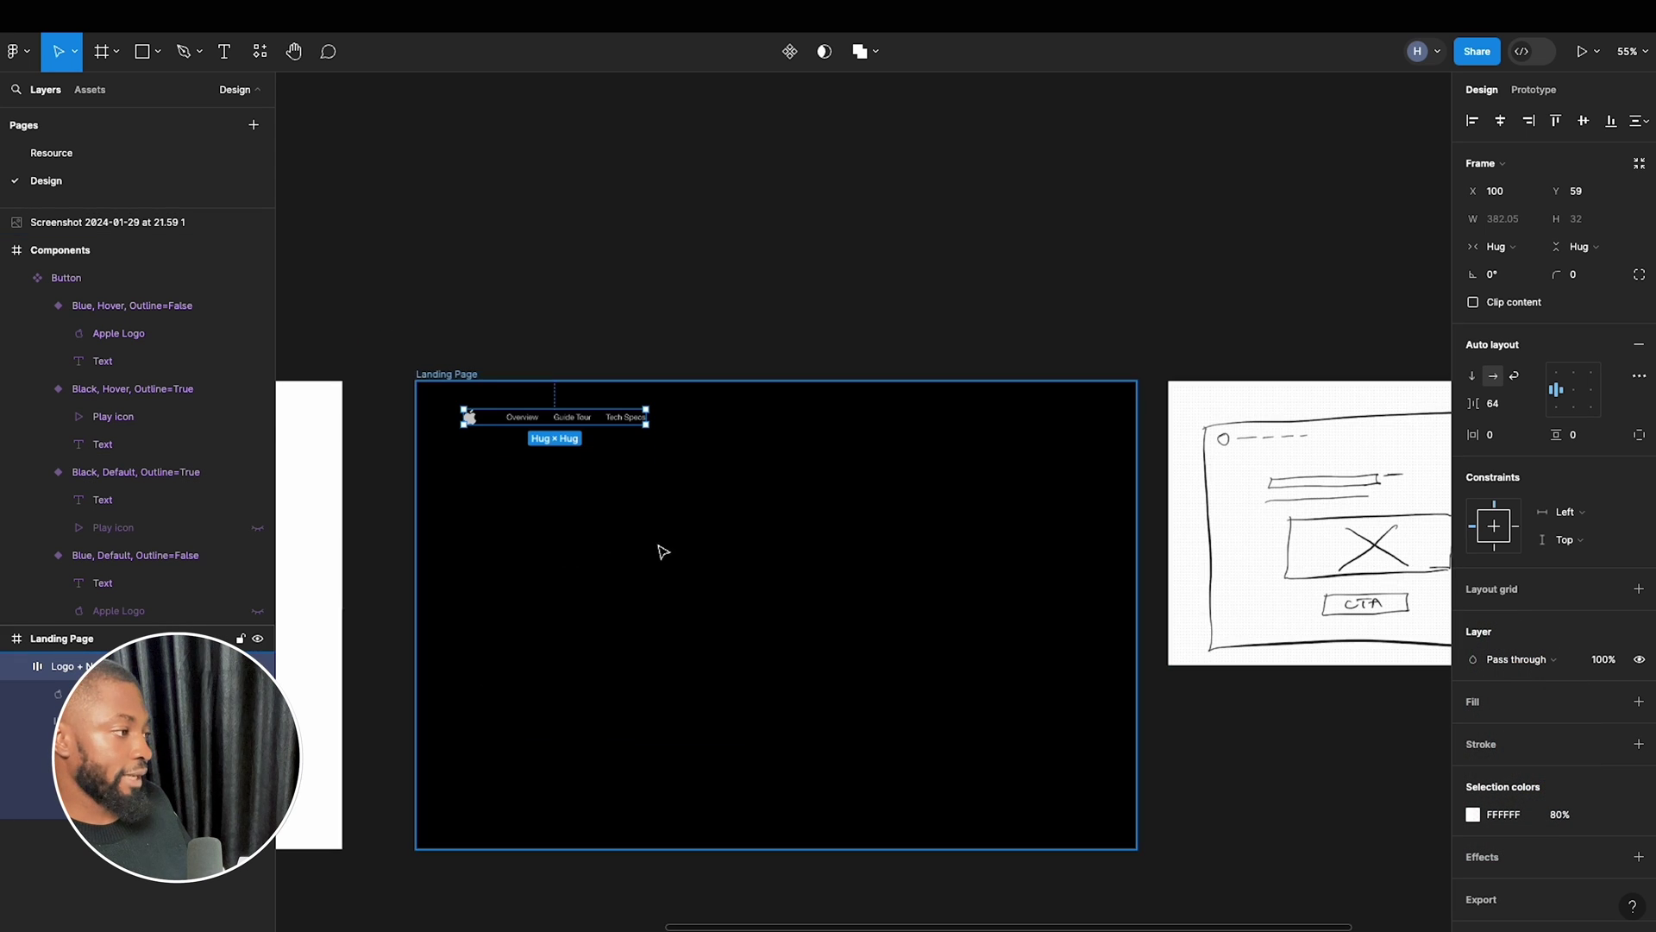
{"action": "left_click", "coordinate": [94, 91]}
{"action": "left_click_drag", "start_coordinate": [111, 257], "coordinate": [957, 452]}
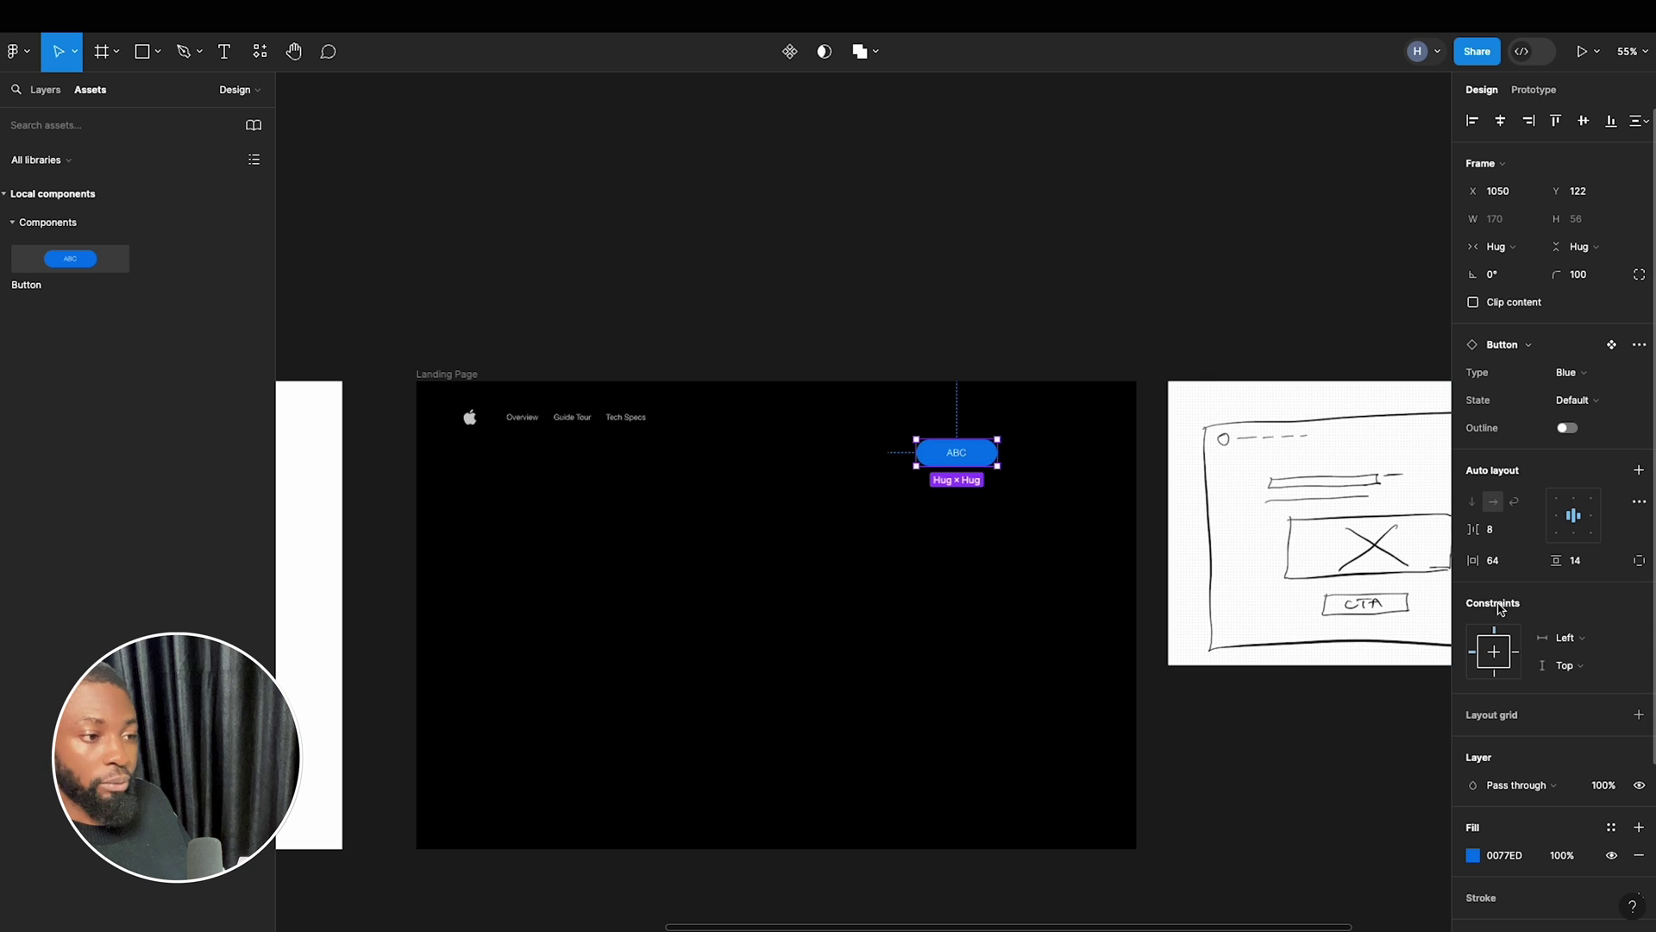
{"action": "scroll", "coordinate": [1531, 792], "scroll_direction": "down", "scroll_amount": 3}
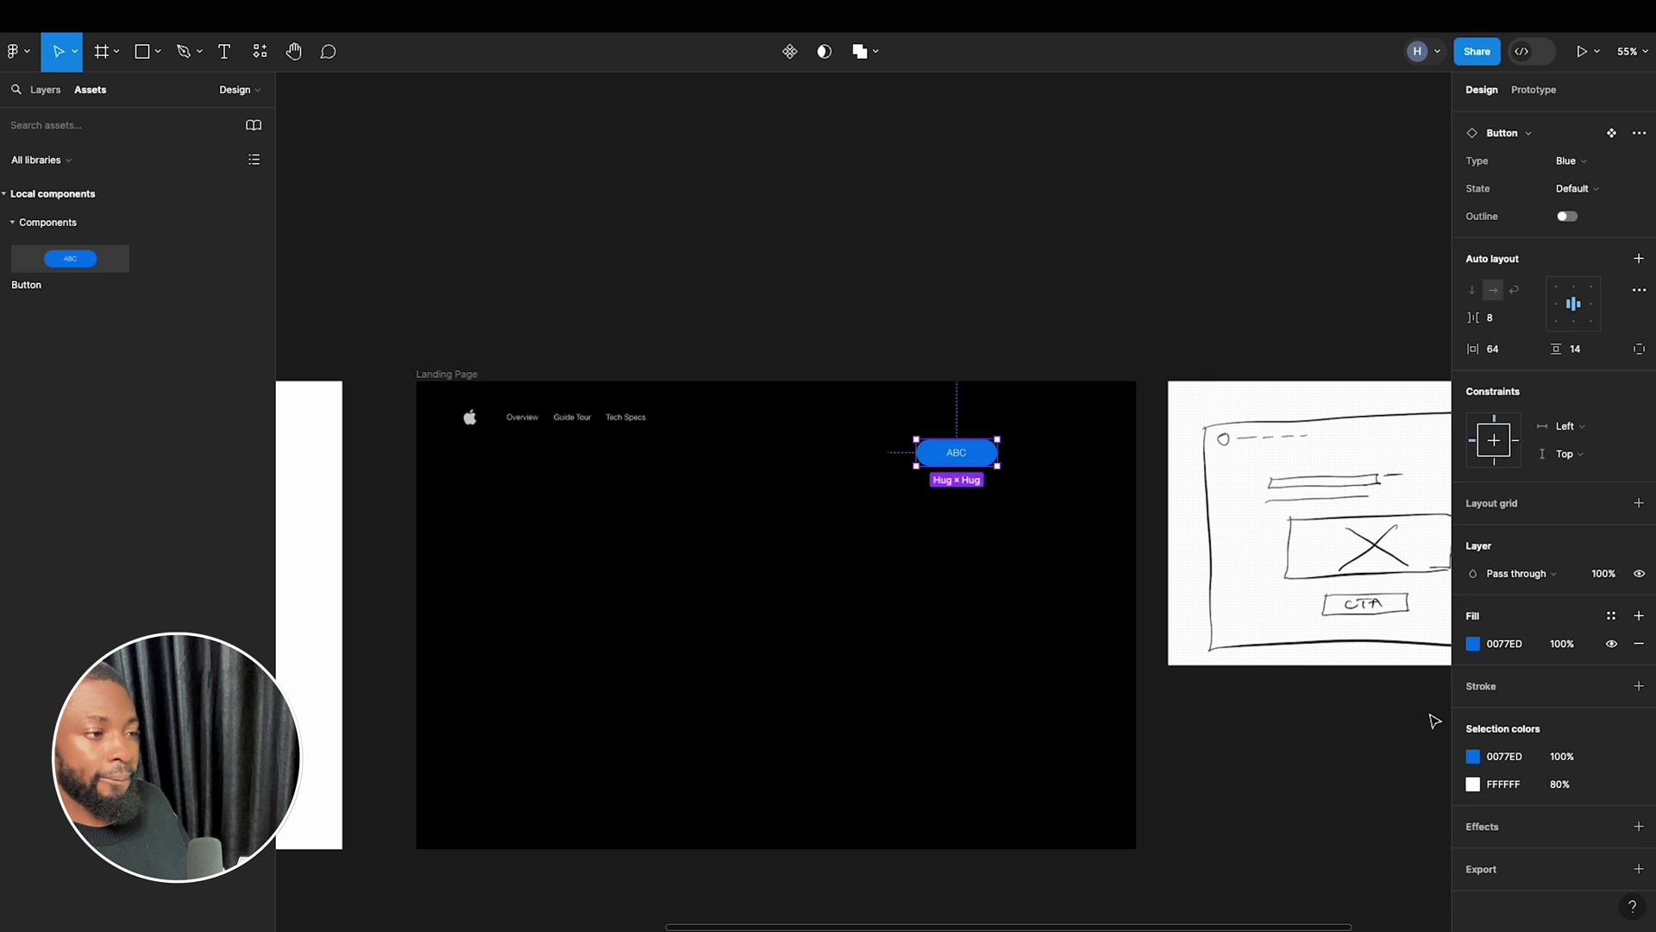
Switch the header button instance to the Black type.
{"action": "scroll", "coordinate": [1053, 687], "scroll_direction": "right", "scroll_amount": 5}
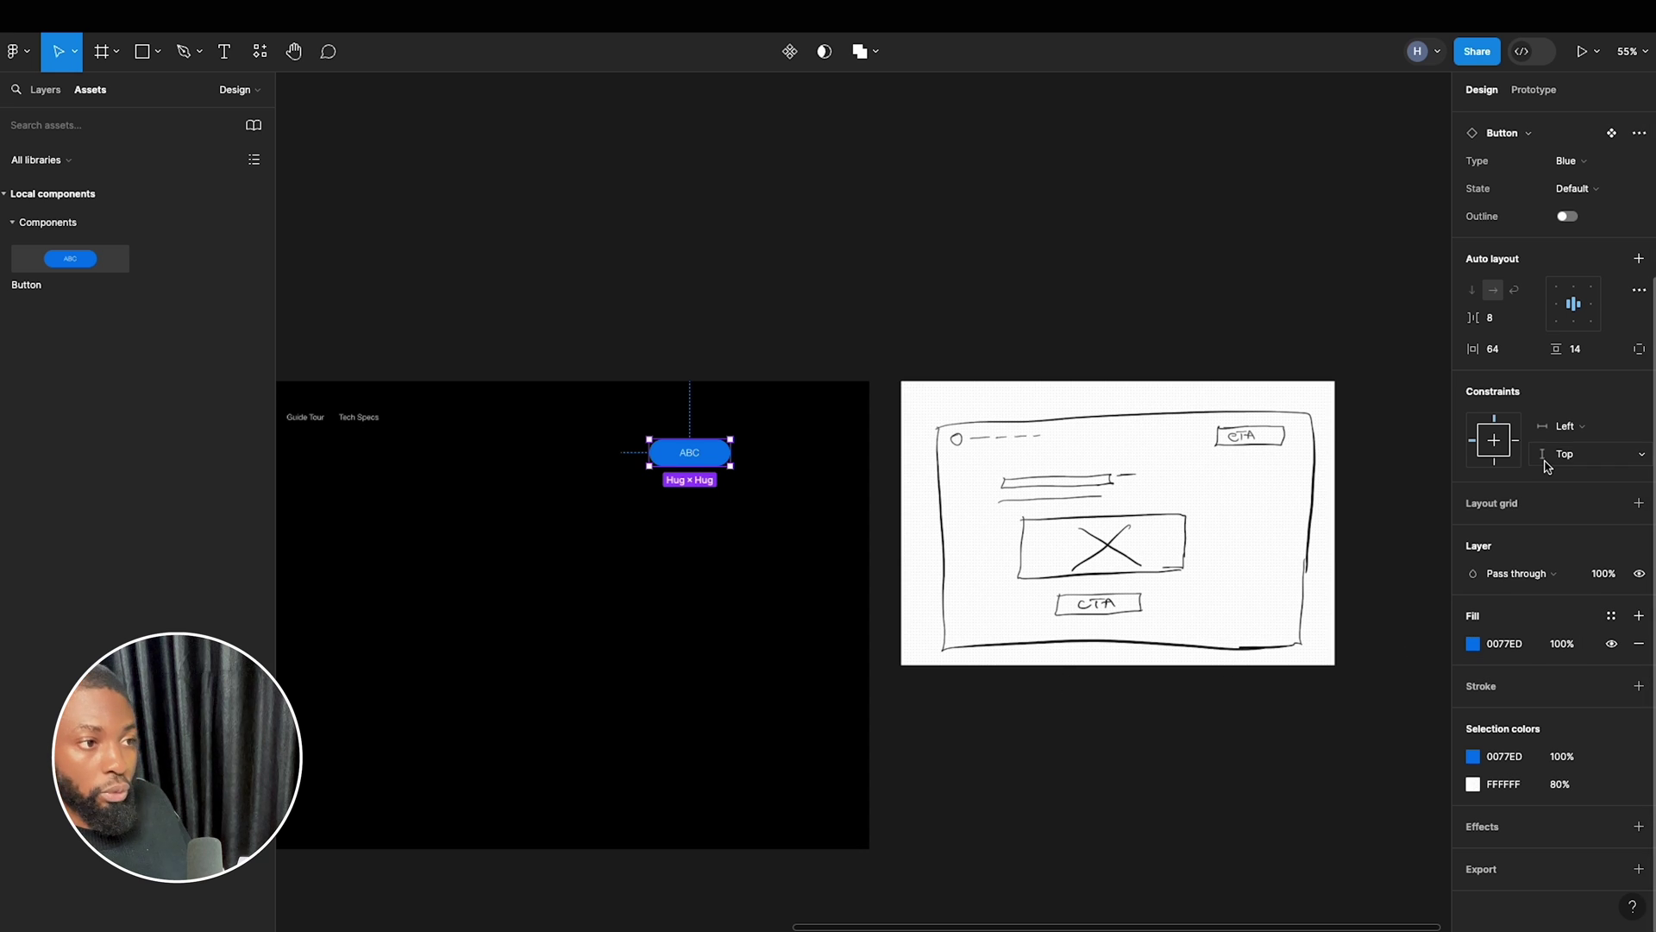
{"action": "scroll", "coordinate": [1568, 314], "scroll_direction": "up", "scroll_amount": 3}
{"action": "left_click", "coordinate": [1571, 282]}
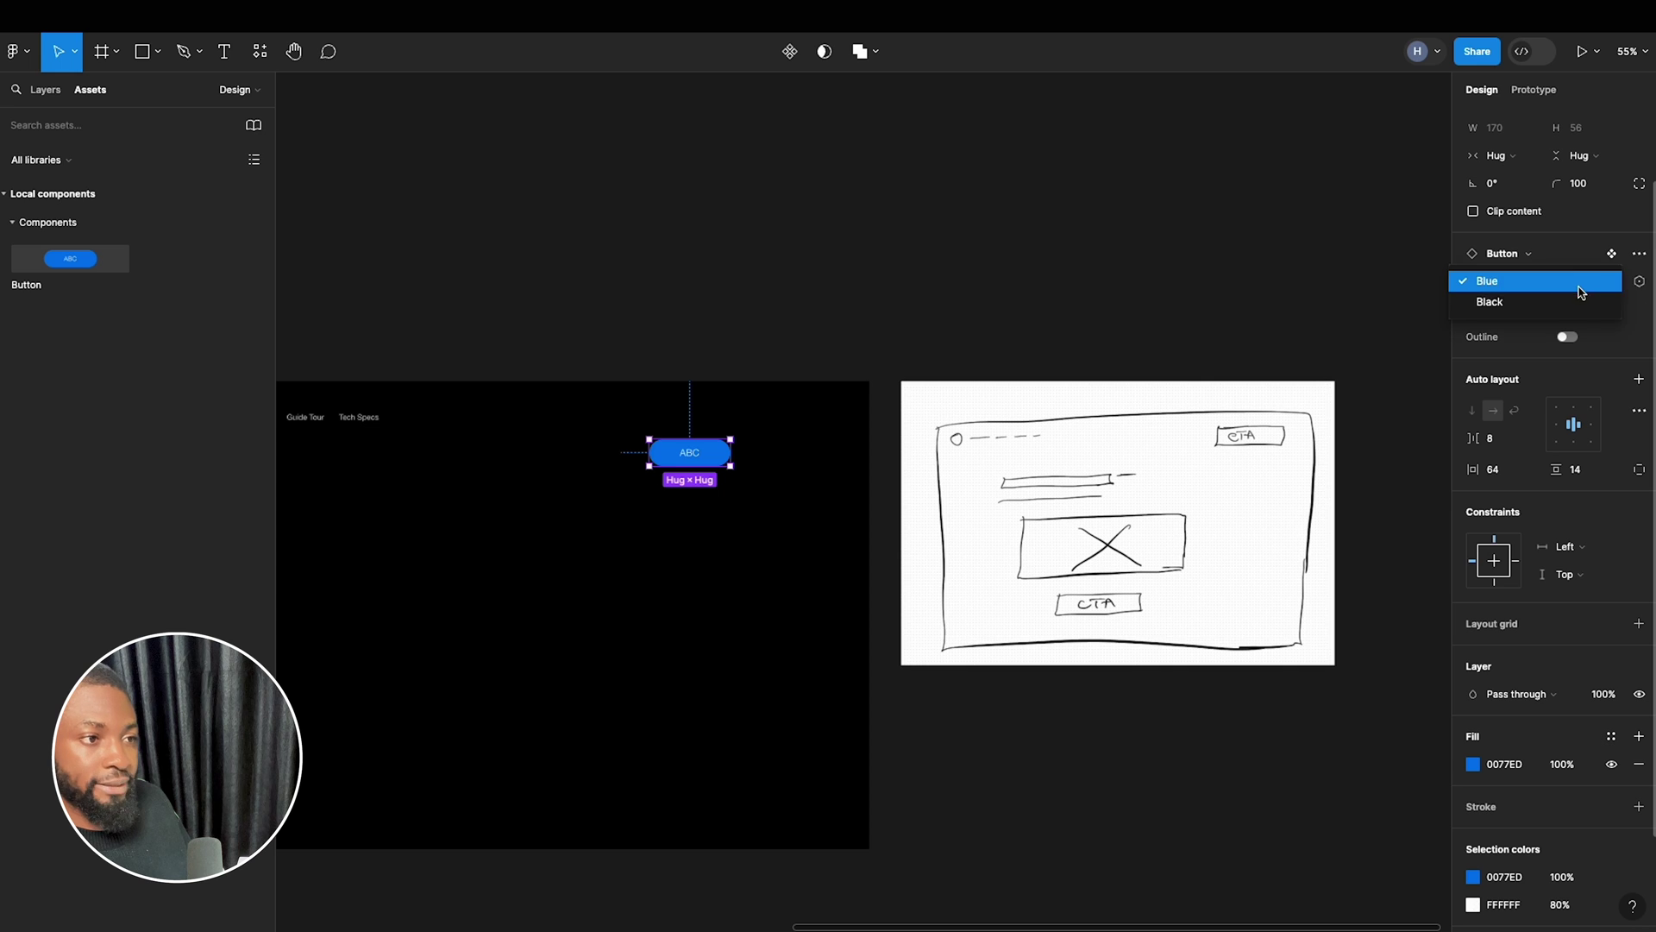
{"action": "left_click", "coordinate": [1574, 301]}
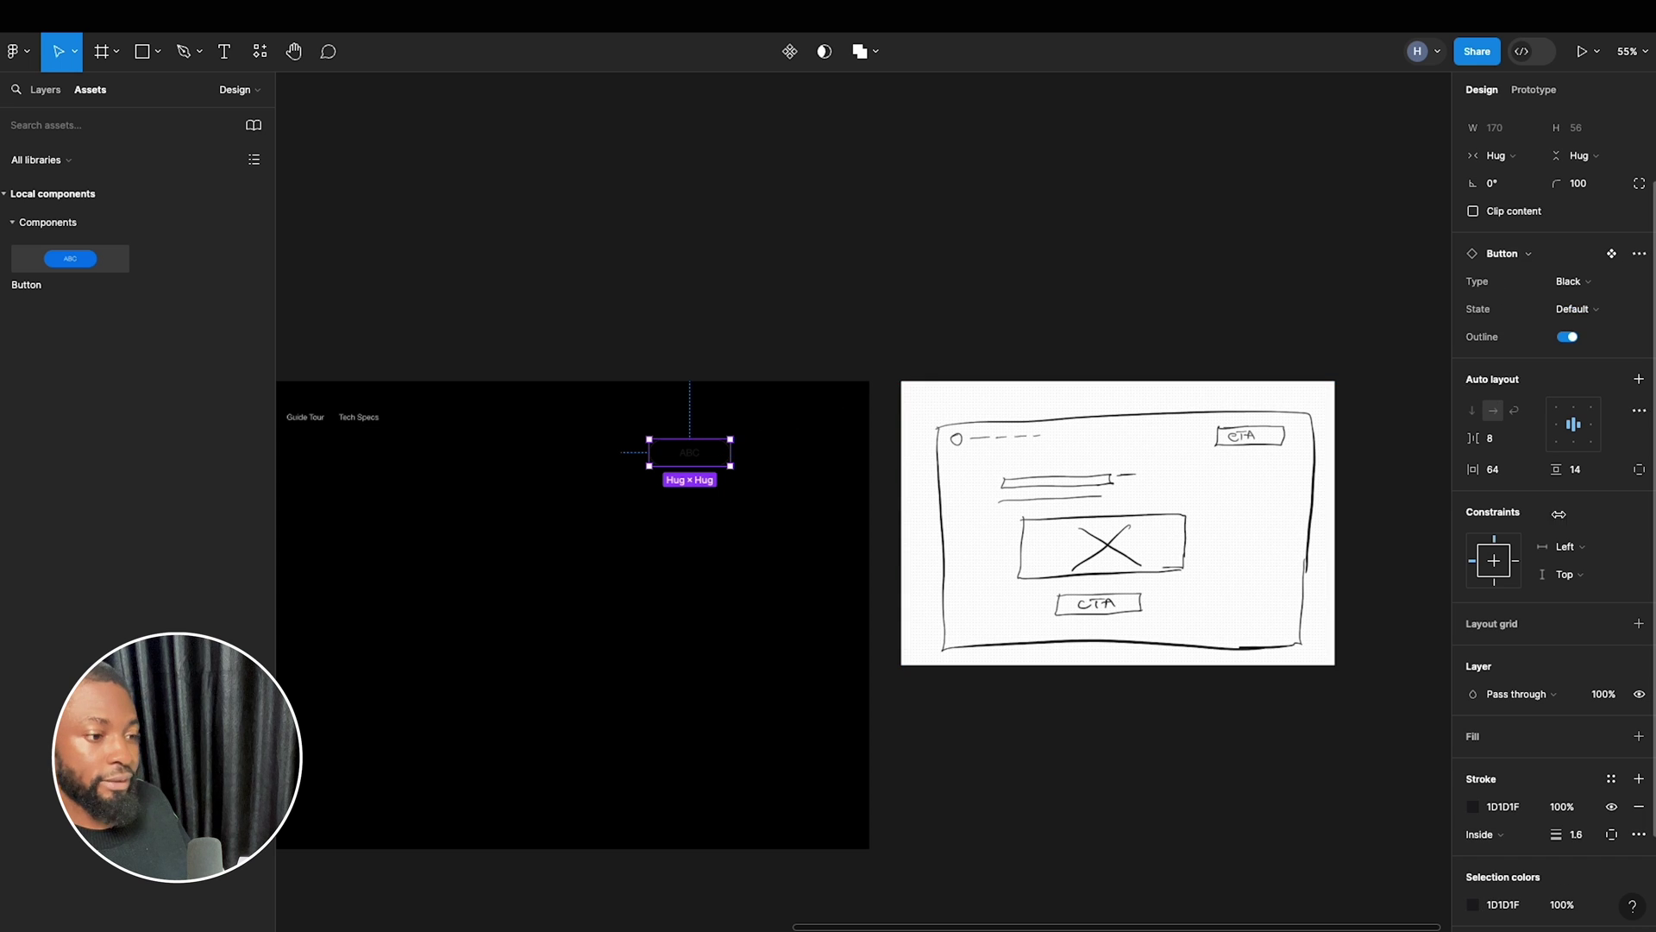
Set the button's selection color, covering both its outline and label, to FFFFFF at 80% opacity.
{"action": "scroll", "coordinate": [1562, 645], "scroll_direction": "down", "scroll_amount": 3}
{"action": "left_click", "coordinate": [1510, 784]}
{"action": "type", "text": "1ff"}
{"action": "key", "text": "Return"}
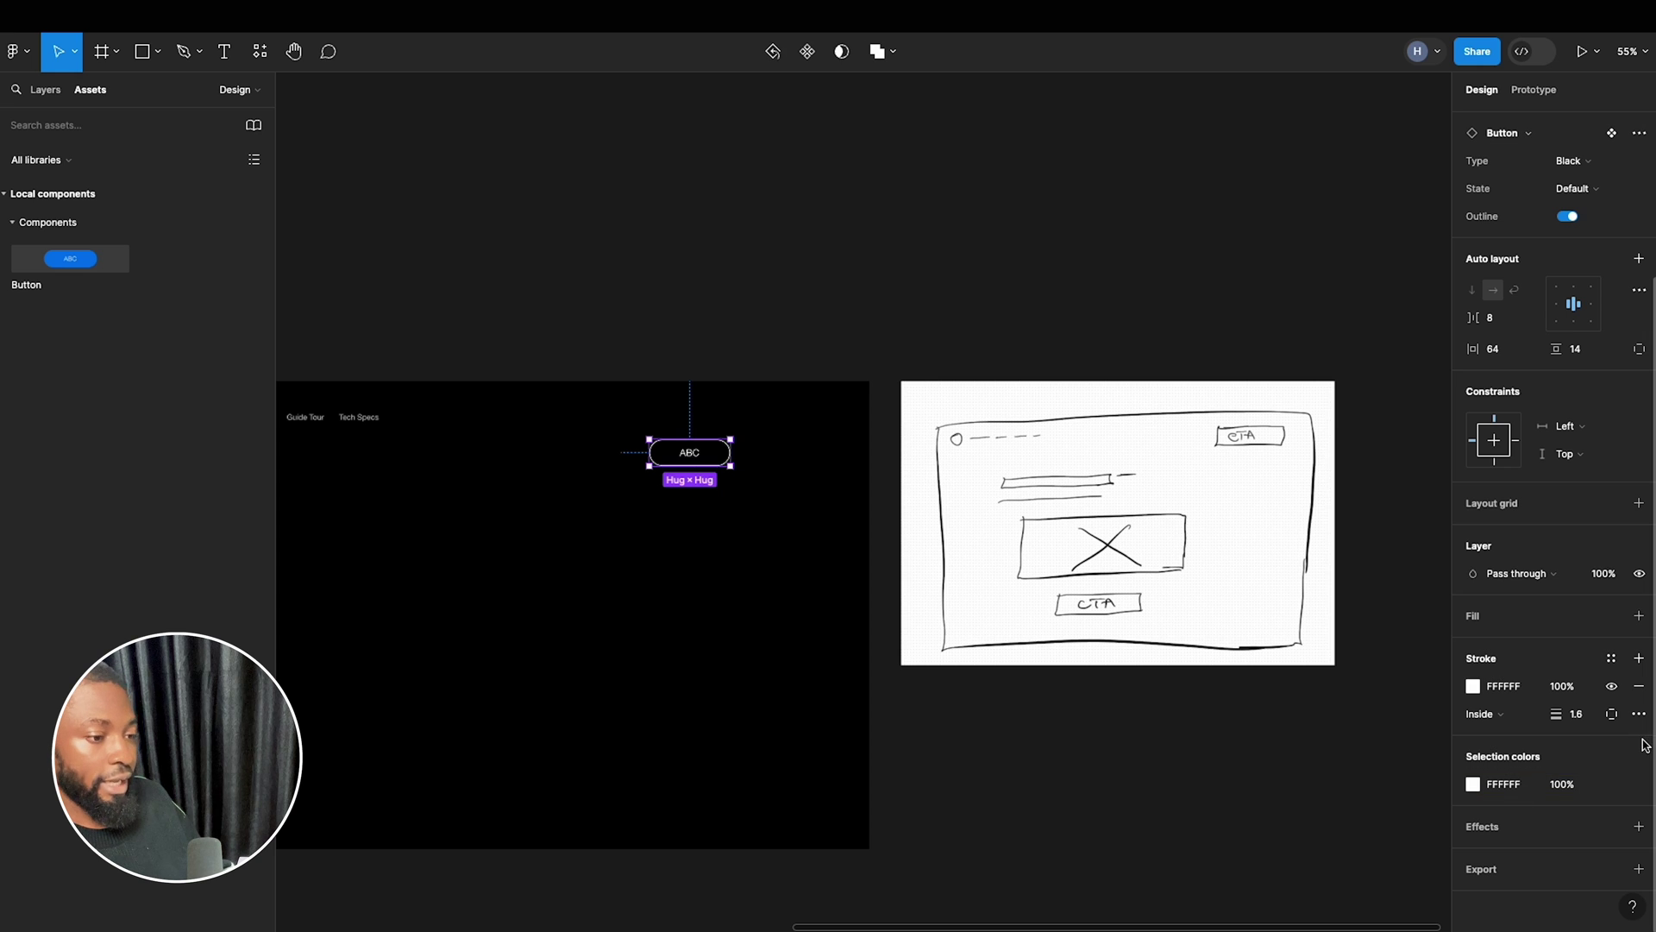
{"action": "left_click", "coordinate": [1561, 781]}
{"action": "type", "text": "80"}
{"action": "key", "text": "Return"}
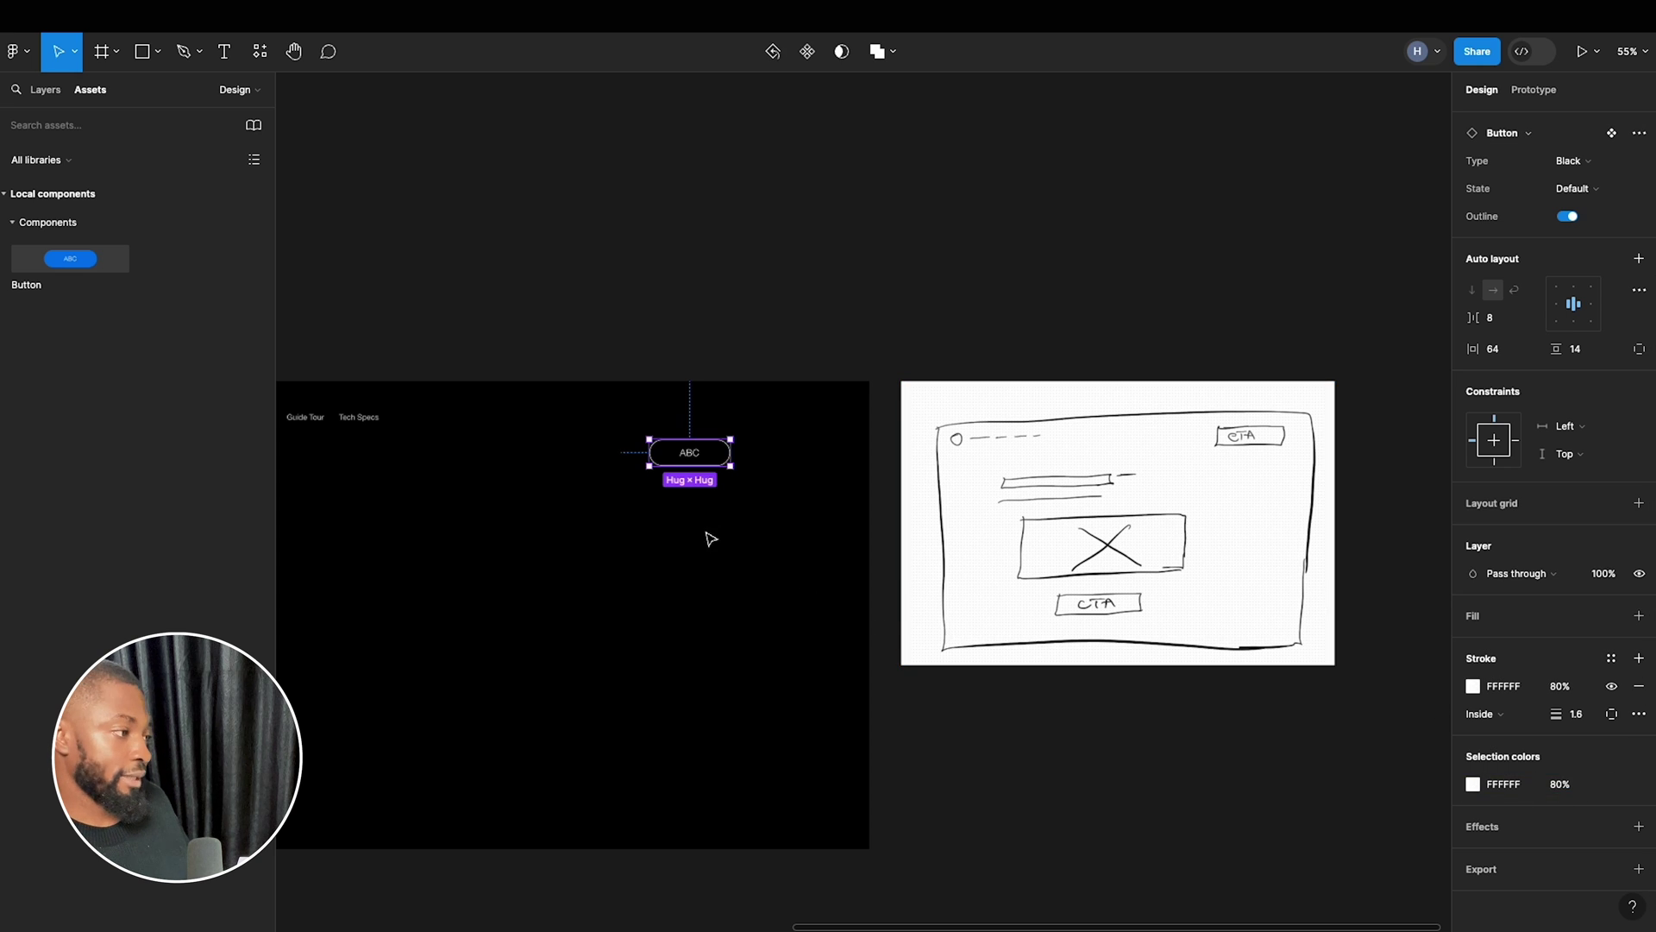
Change the header button's label to "Watch Tour".
{"action": "scroll", "coordinate": [669, 480], "scroll_direction": "up", "scroll_amount": 5}
{"action": "scroll", "coordinate": [683, 488], "scroll_direction": "up", "scroll_amount": 3}
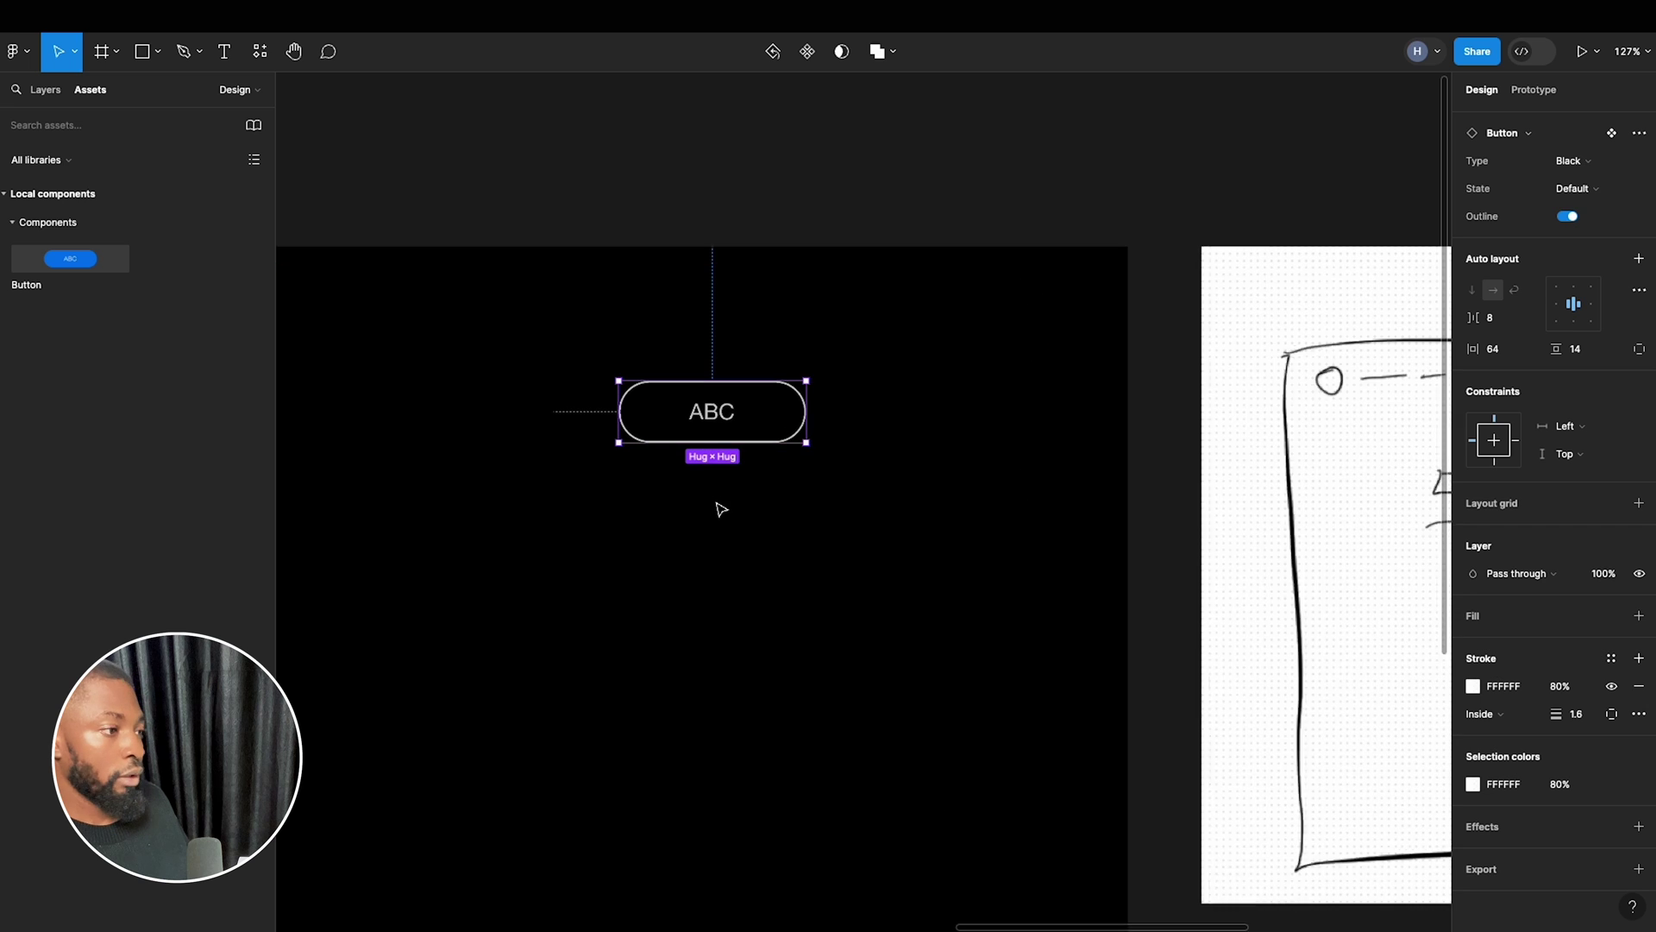
{"action": "double_click", "coordinate": [712, 413]}
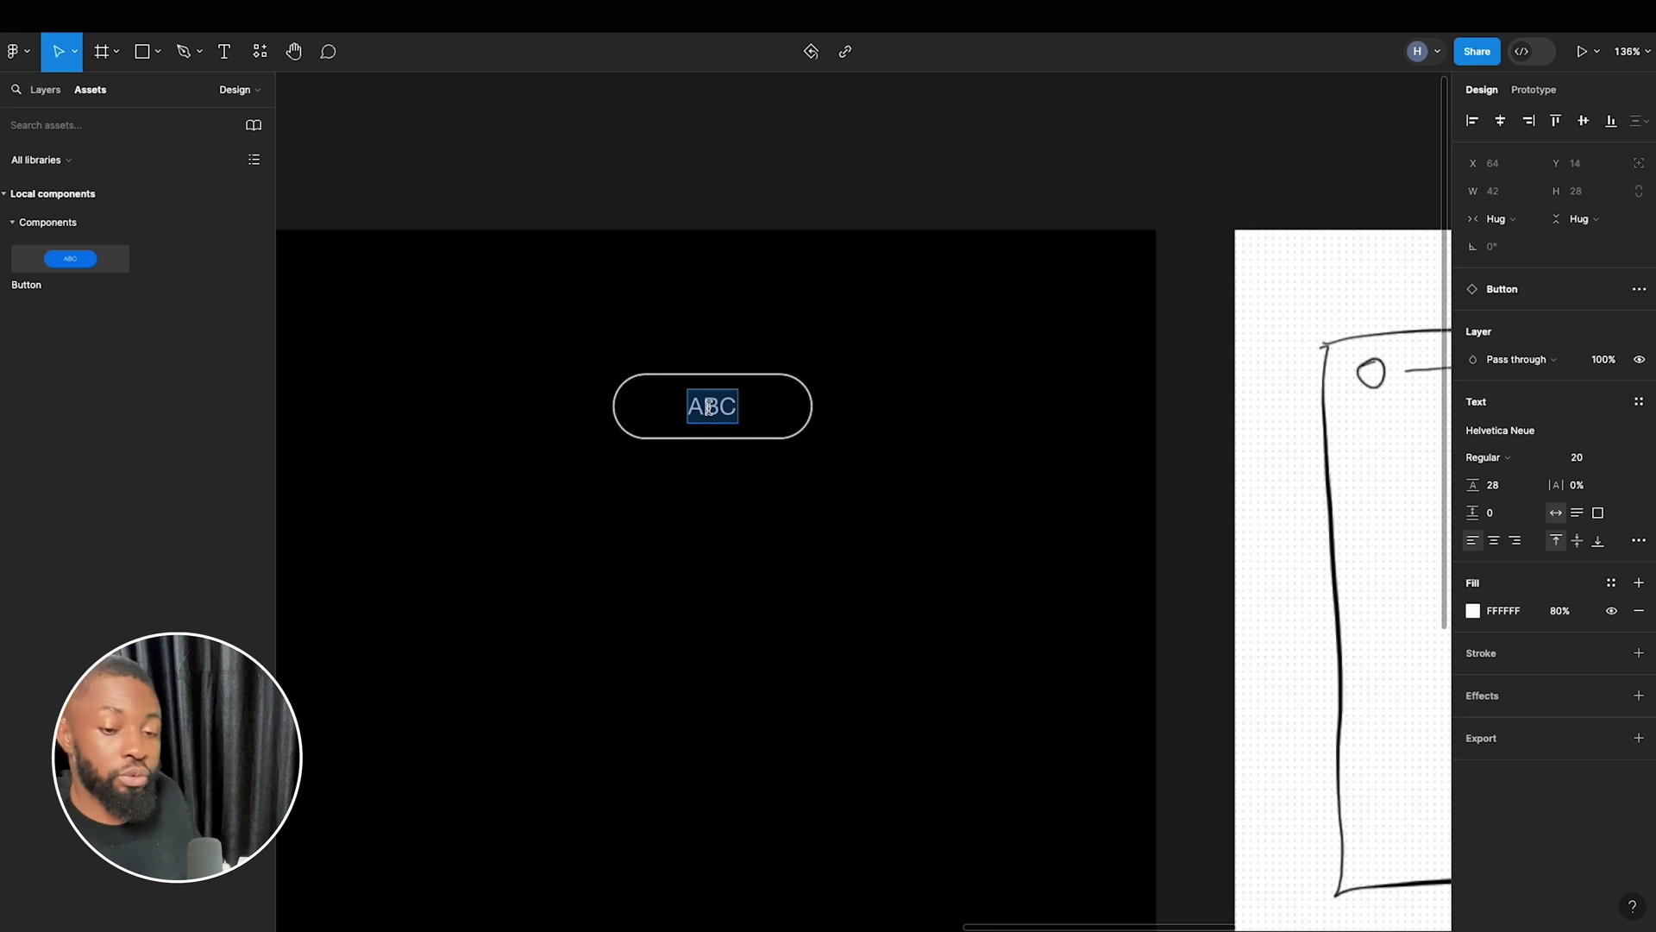
{"action": "type", "text": "Waq"}
{"action": "key", "text": "BackSpace"}
{"action": "type", "text": "t"}
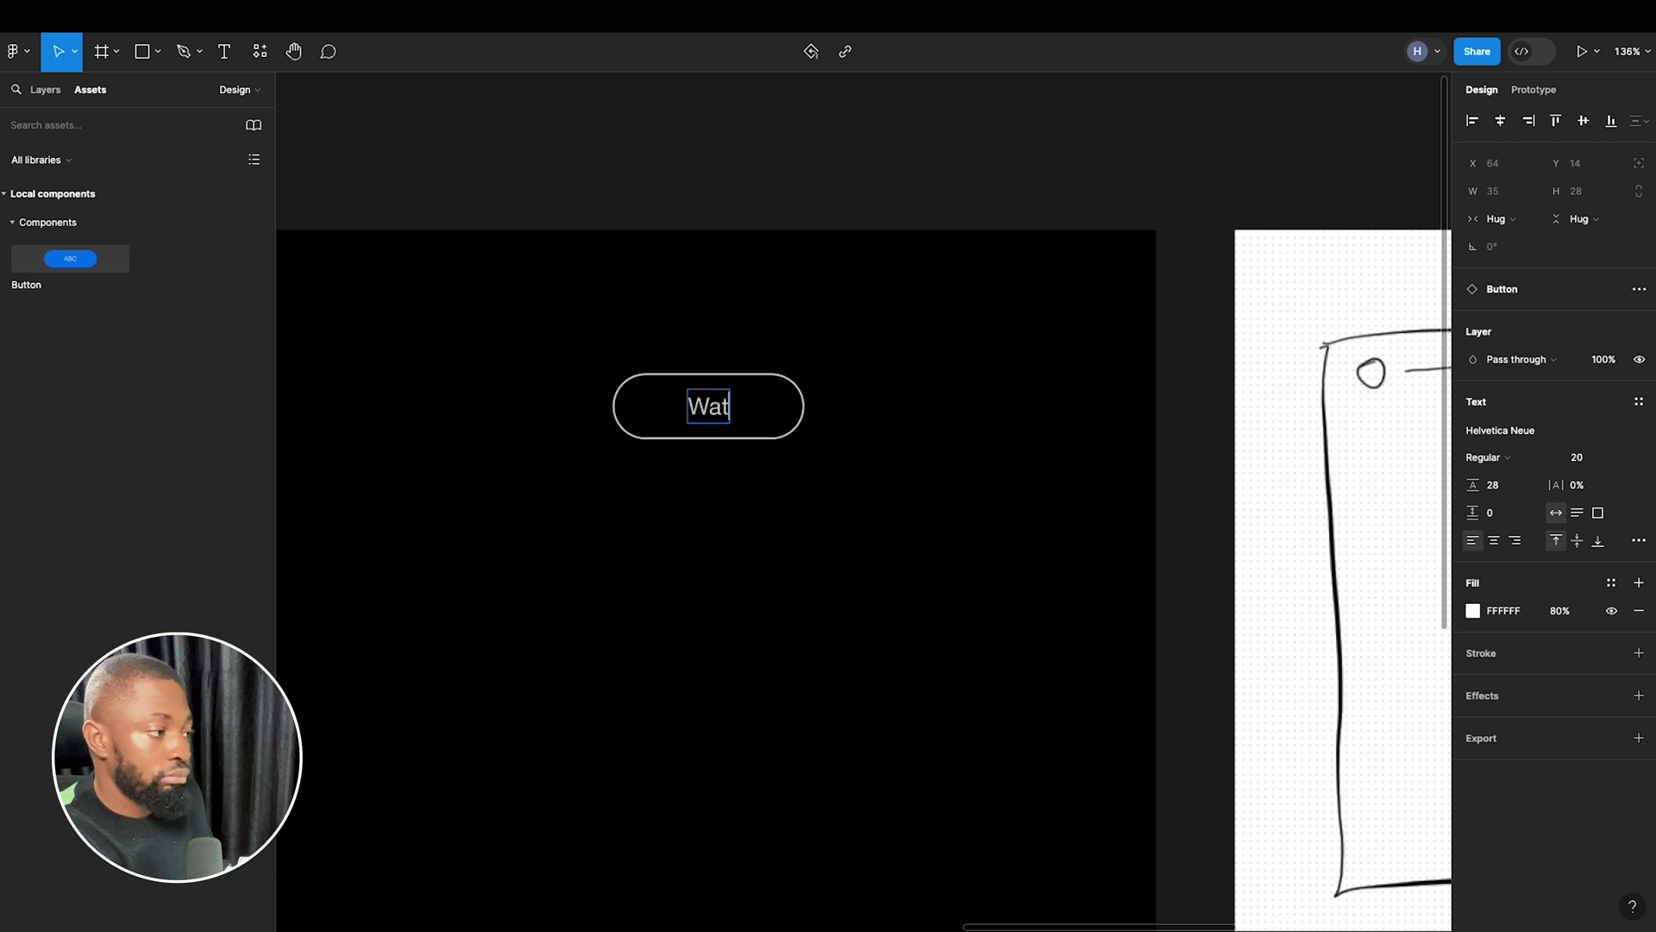
{"action": "key", "text": "BackSpace"}
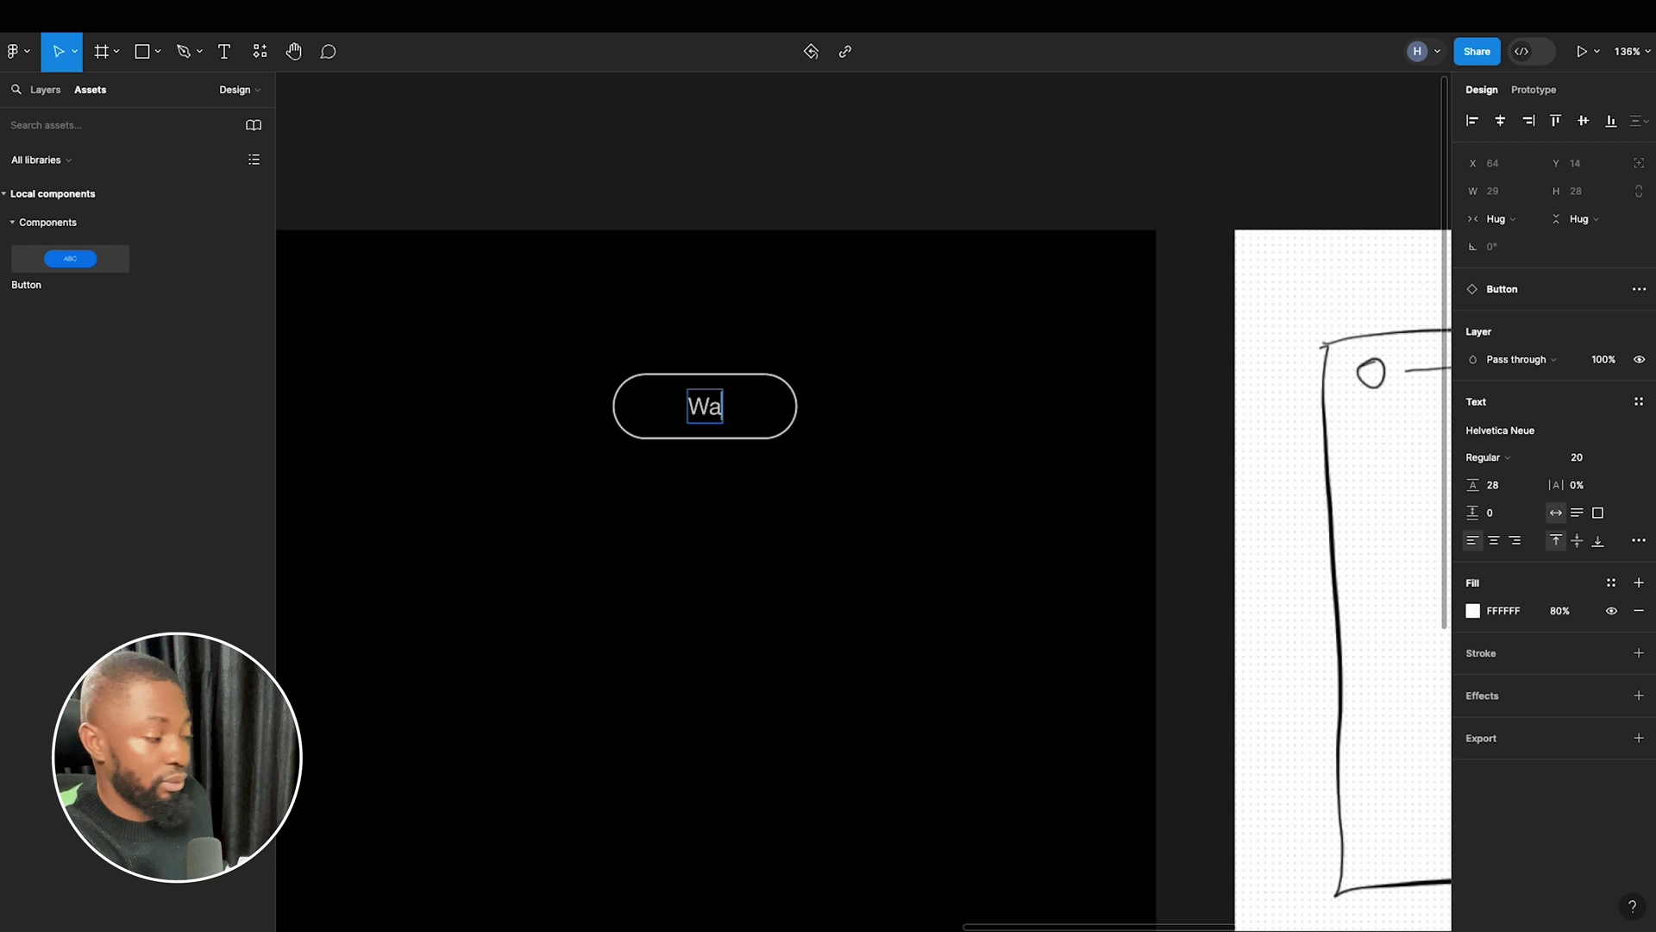
{"action": "type", "text": "tch Tour"}
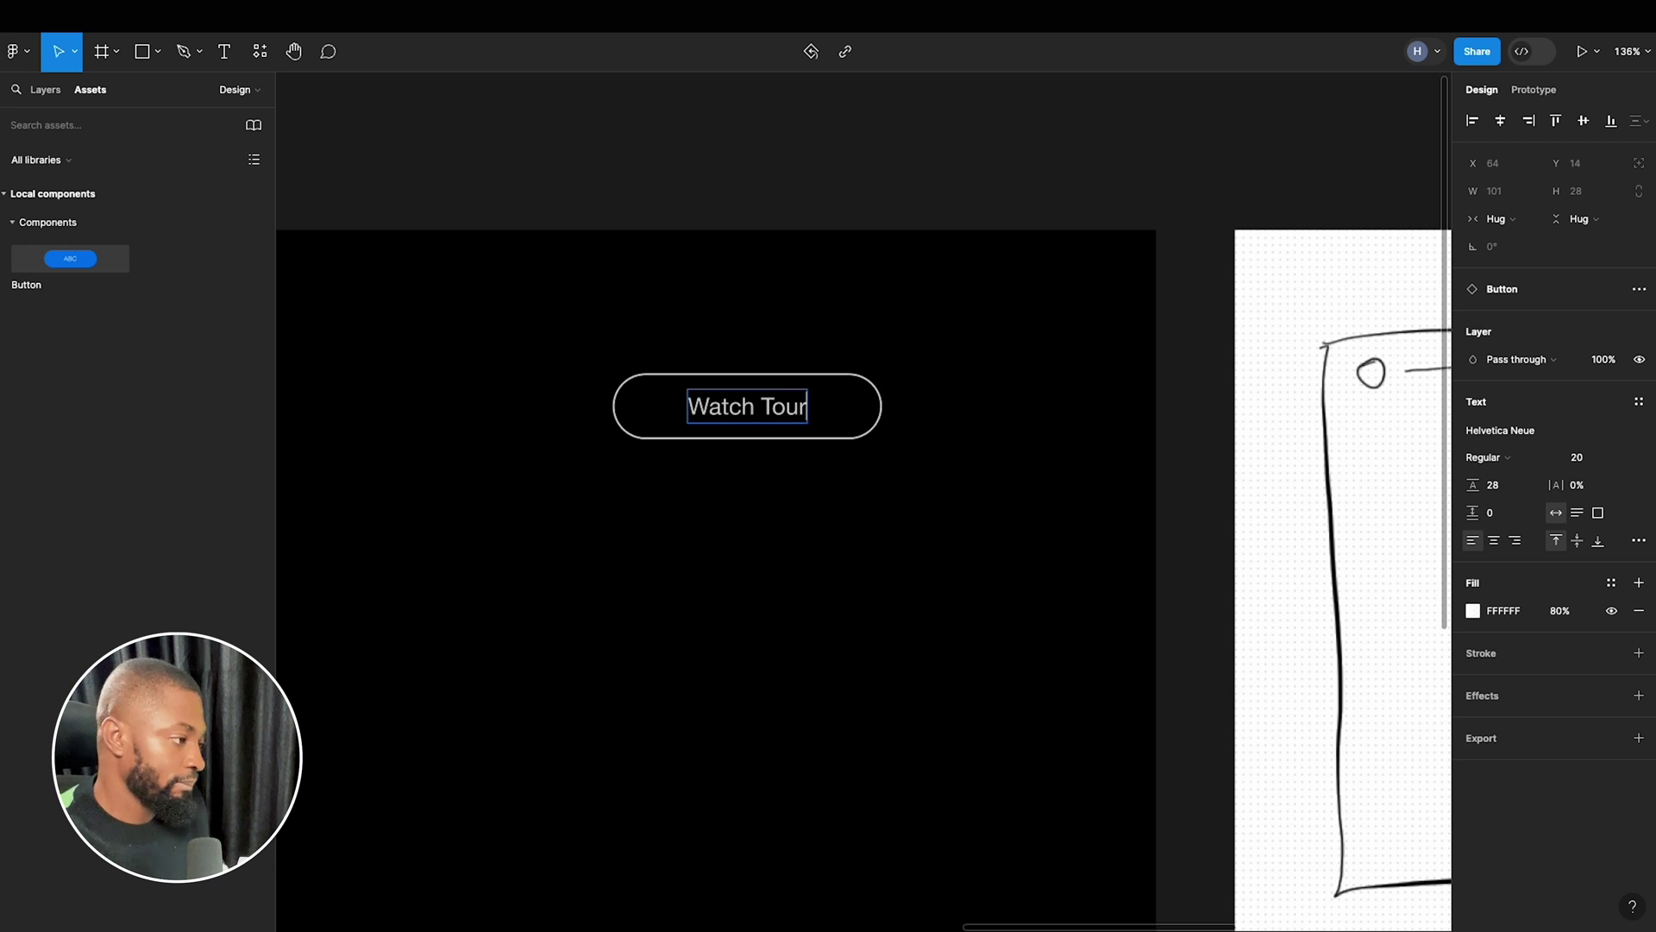
{"action": "key", "text": "Escape"}
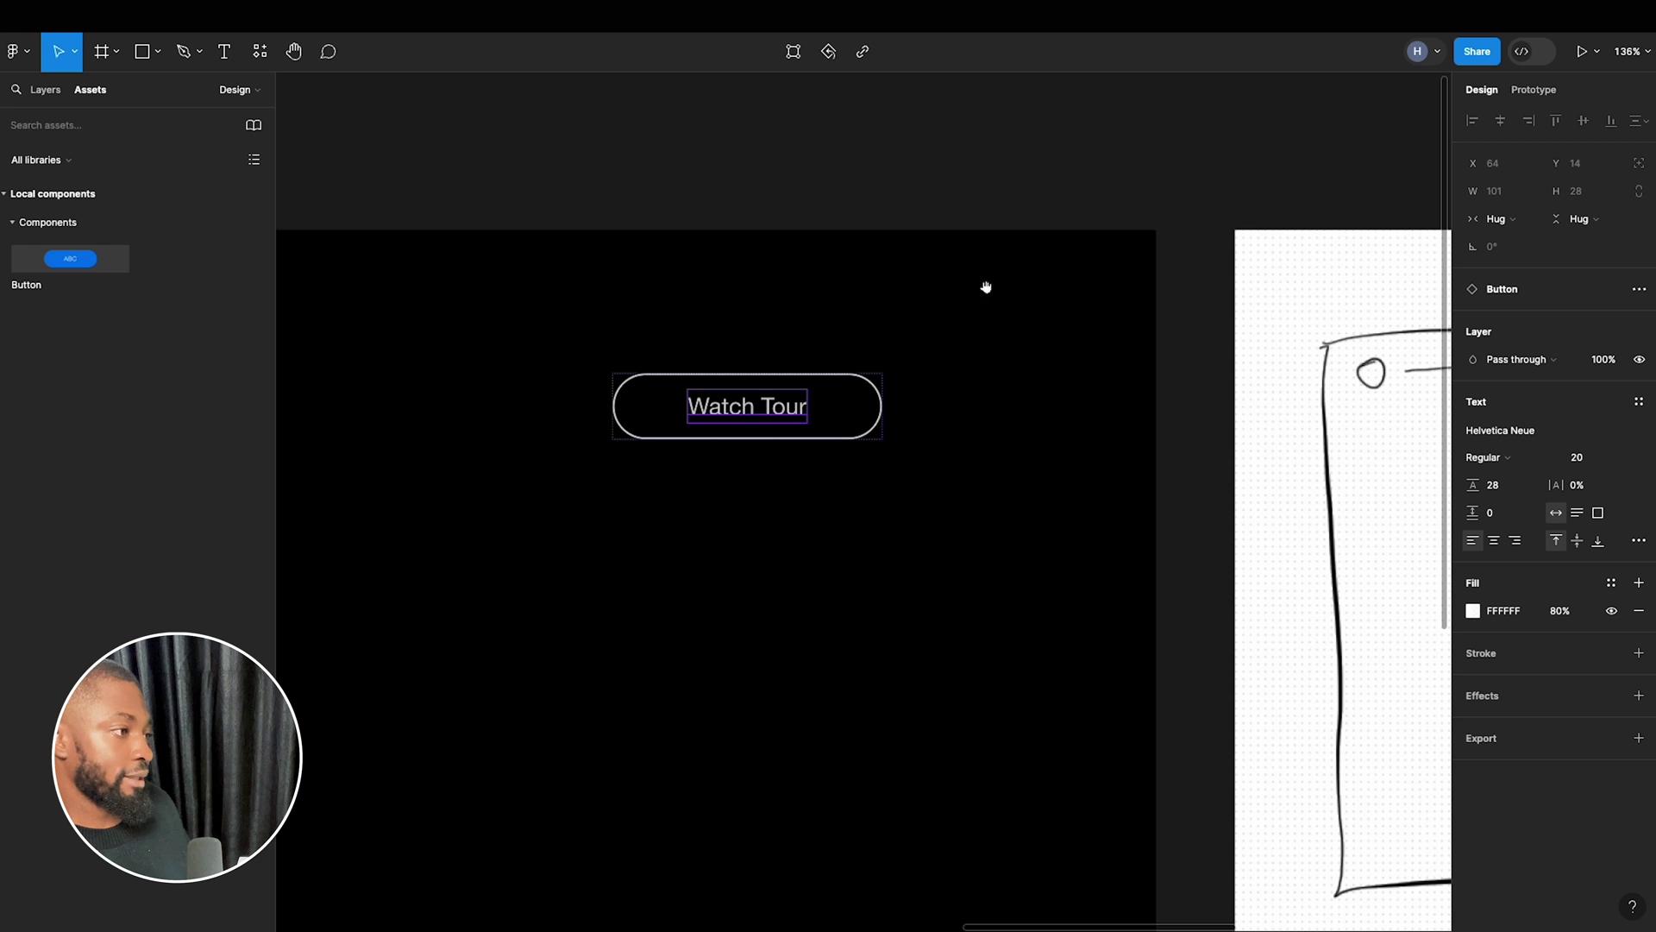
Move the Watch Tour button up beside the navigation links and wrap it with the logo and nav frame in a horizontal auto layout.
{"action": "scroll", "coordinate": [991, 292], "scroll_direction": "down", "scroll_amount": 5}
{"action": "key", "text": "shift+1"}
{"action": "scroll", "coordinate": [1073, 304], "scroll_direction": "up", "scroll_amount": 5}
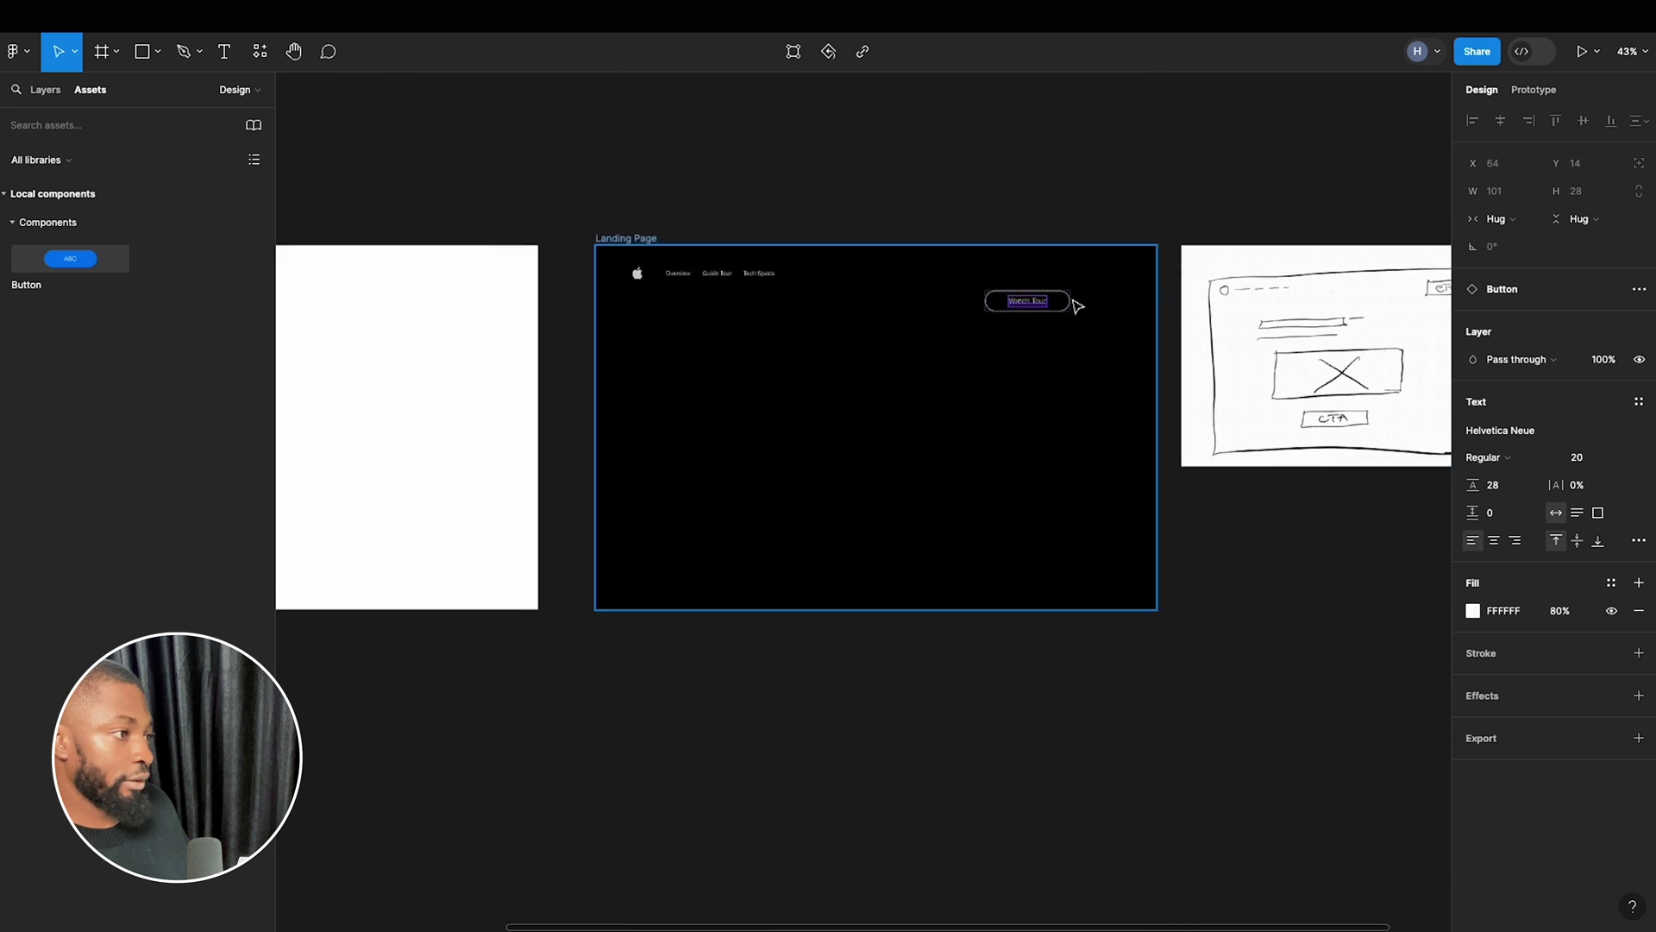
{"action": "left_click", "coordinate": [1066, 309]}
{"action": "left_click_drag", "start_coordinate": [1038, 310], "coordinate": [1042, 284]}
{"action": "left_click", "coordinate": [580, 270], "text": "shift"}
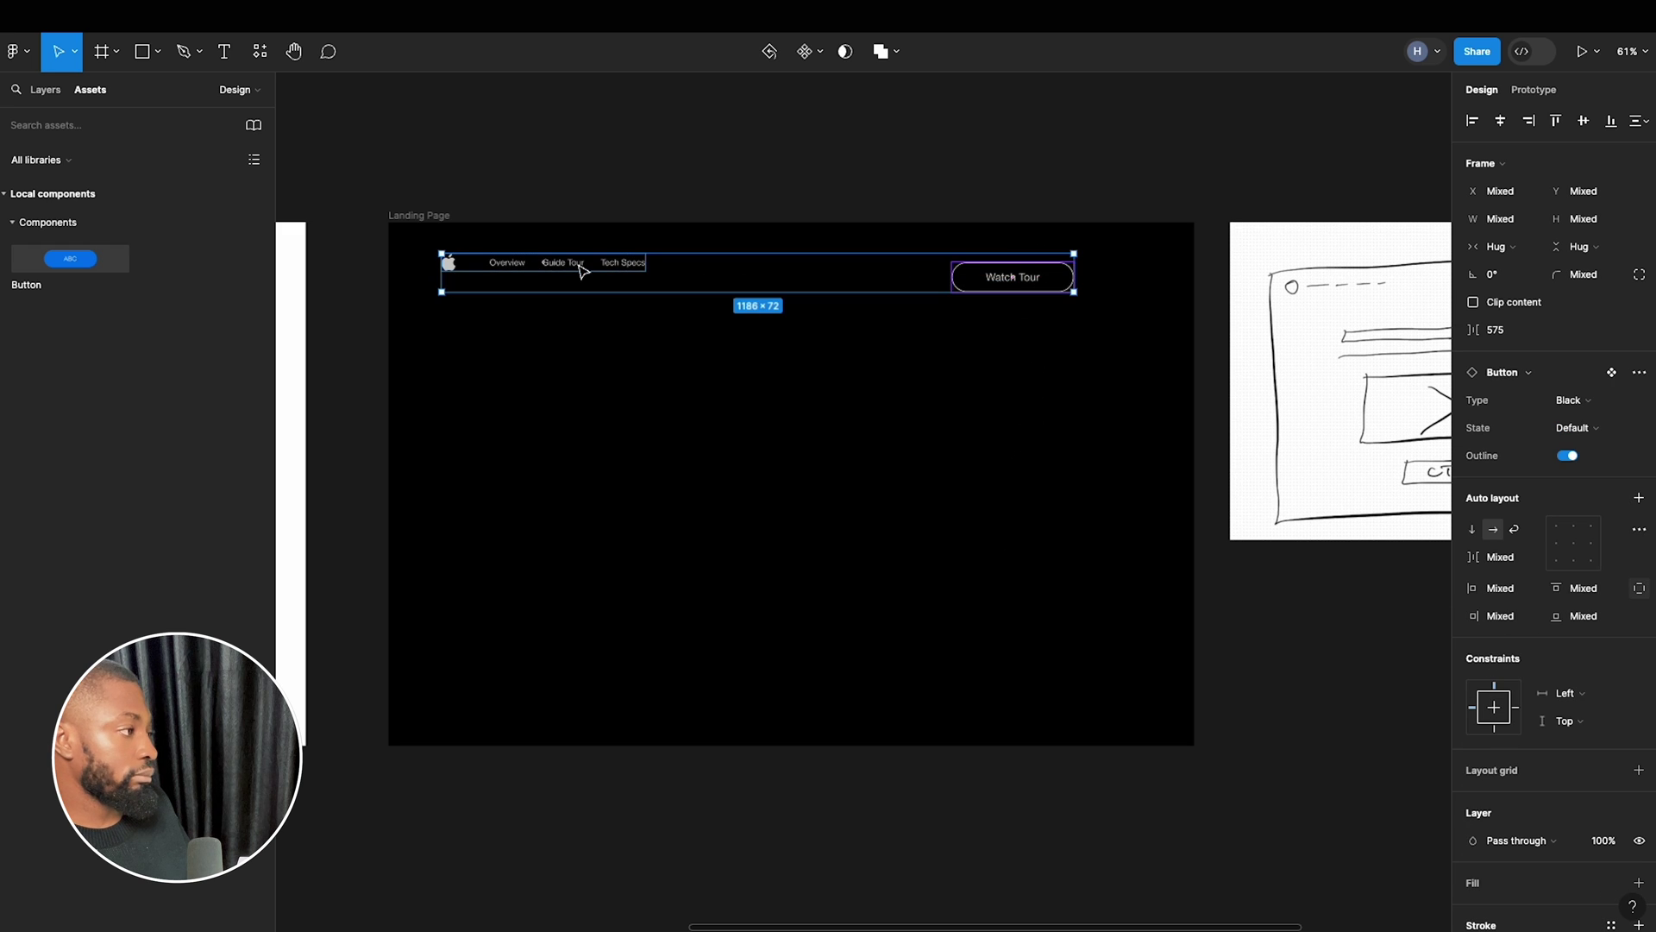
{"action": "key", "text": "shift+a"}
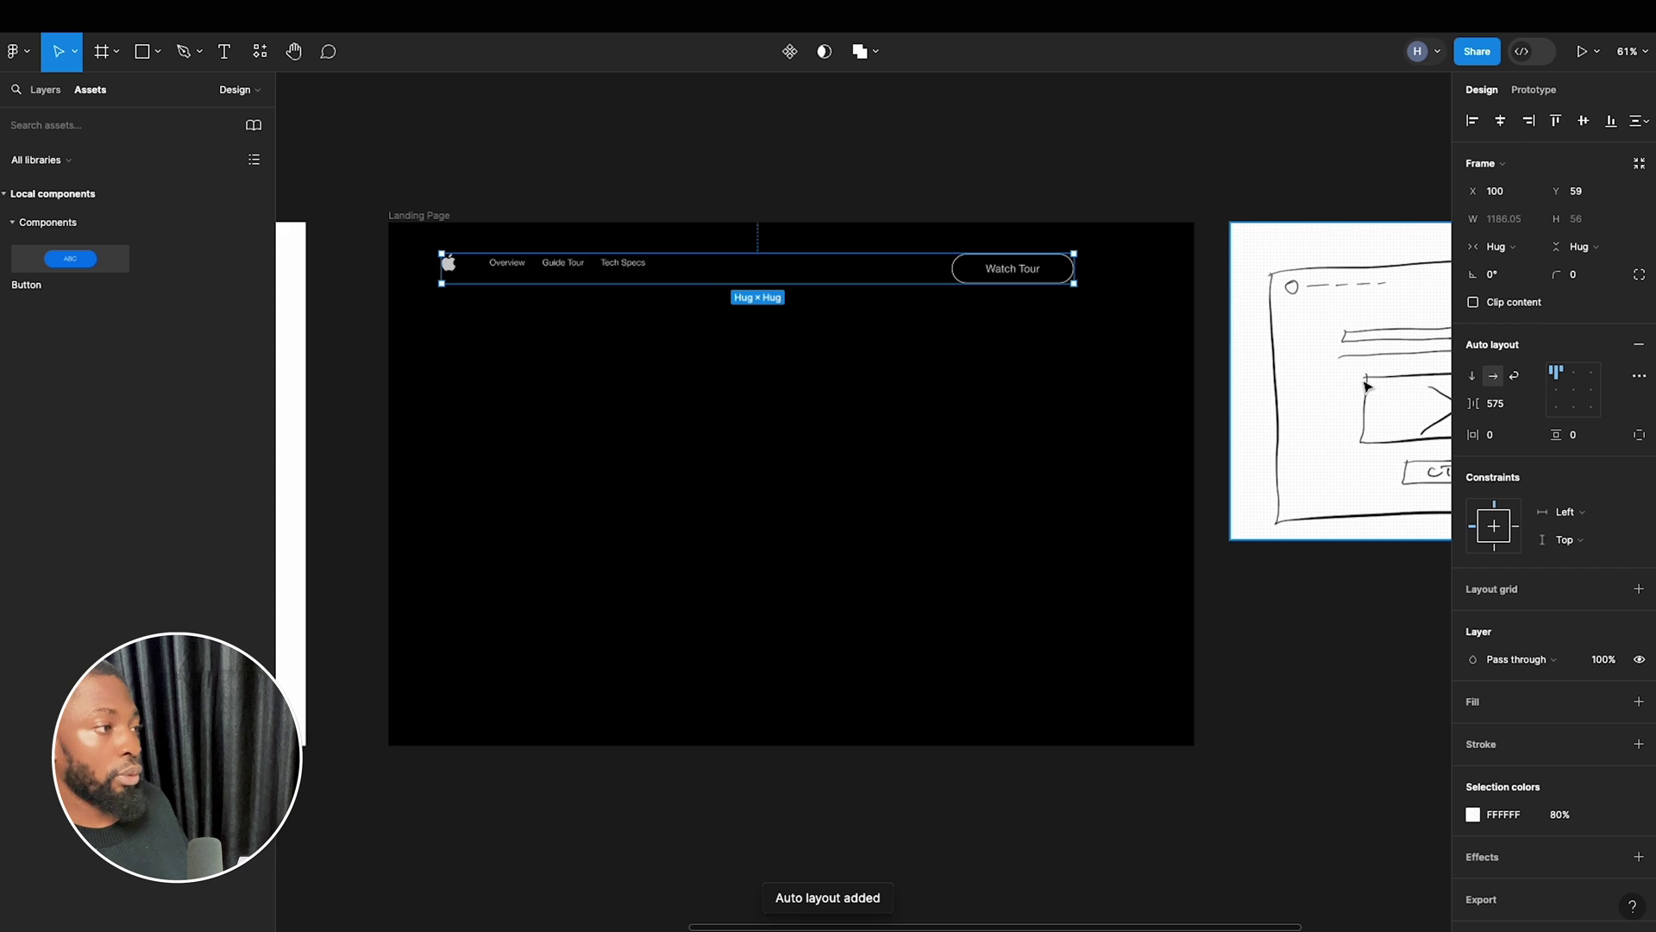
Show the layout grids and widen the header frame to 1312, reaching the last grid column's right edge.
{"action": "key", "text": "ctrl+g"}
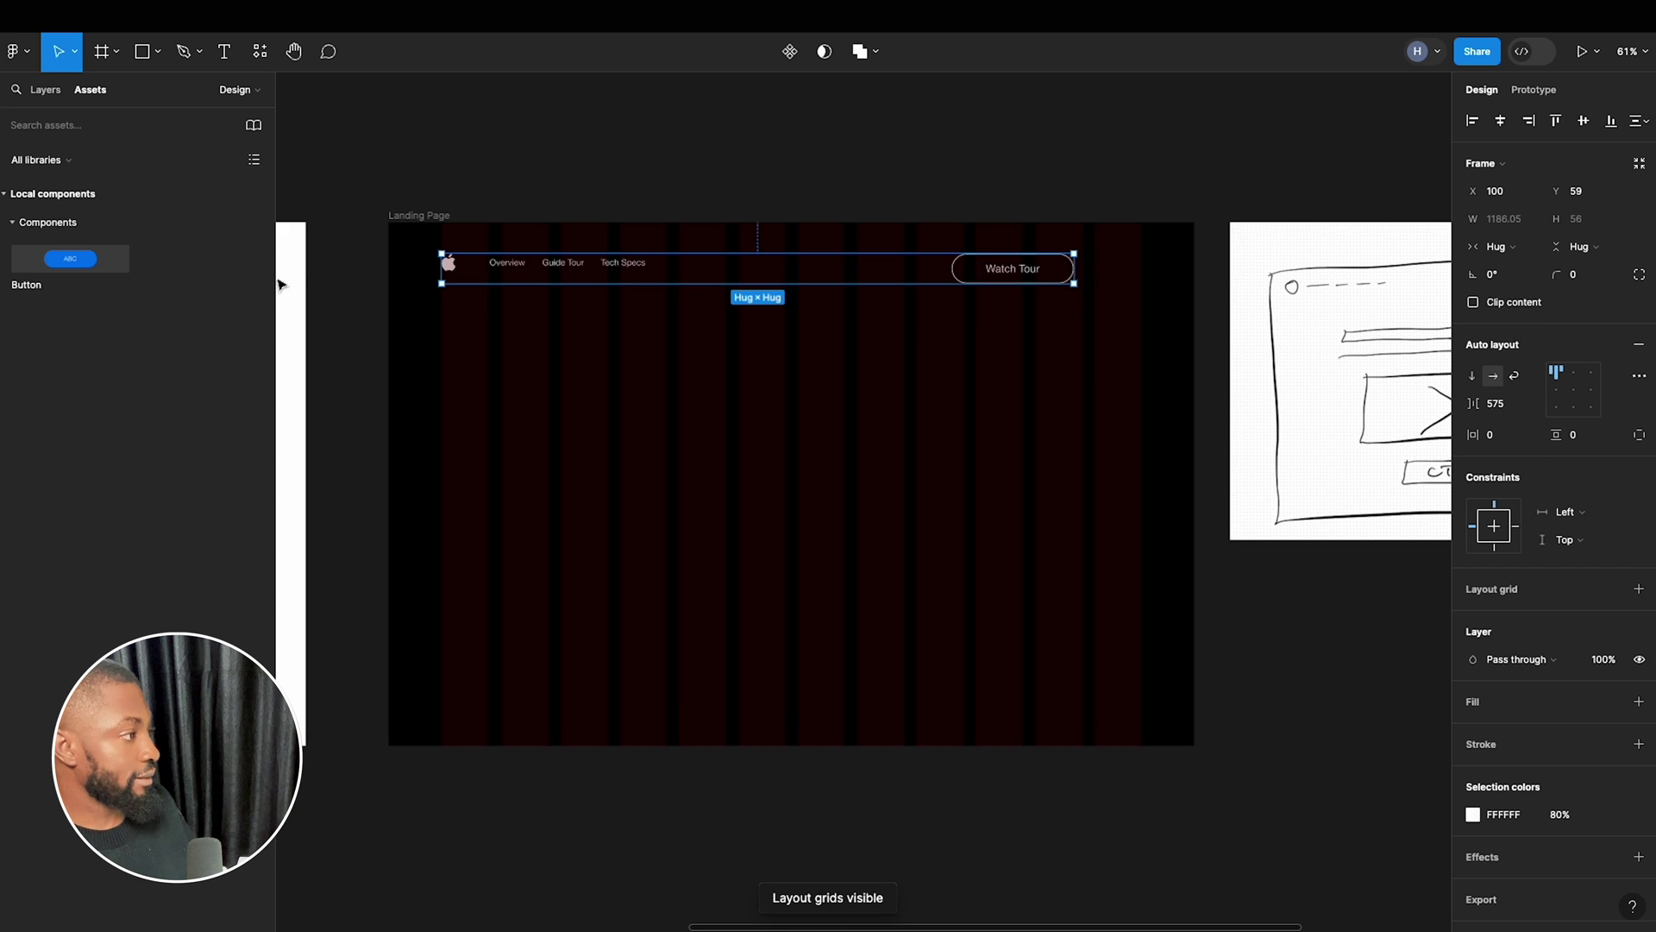
{"action": "scroll", "coordinate": [466, 241], "scroll_direction": "up", "scroll_amount": 5}
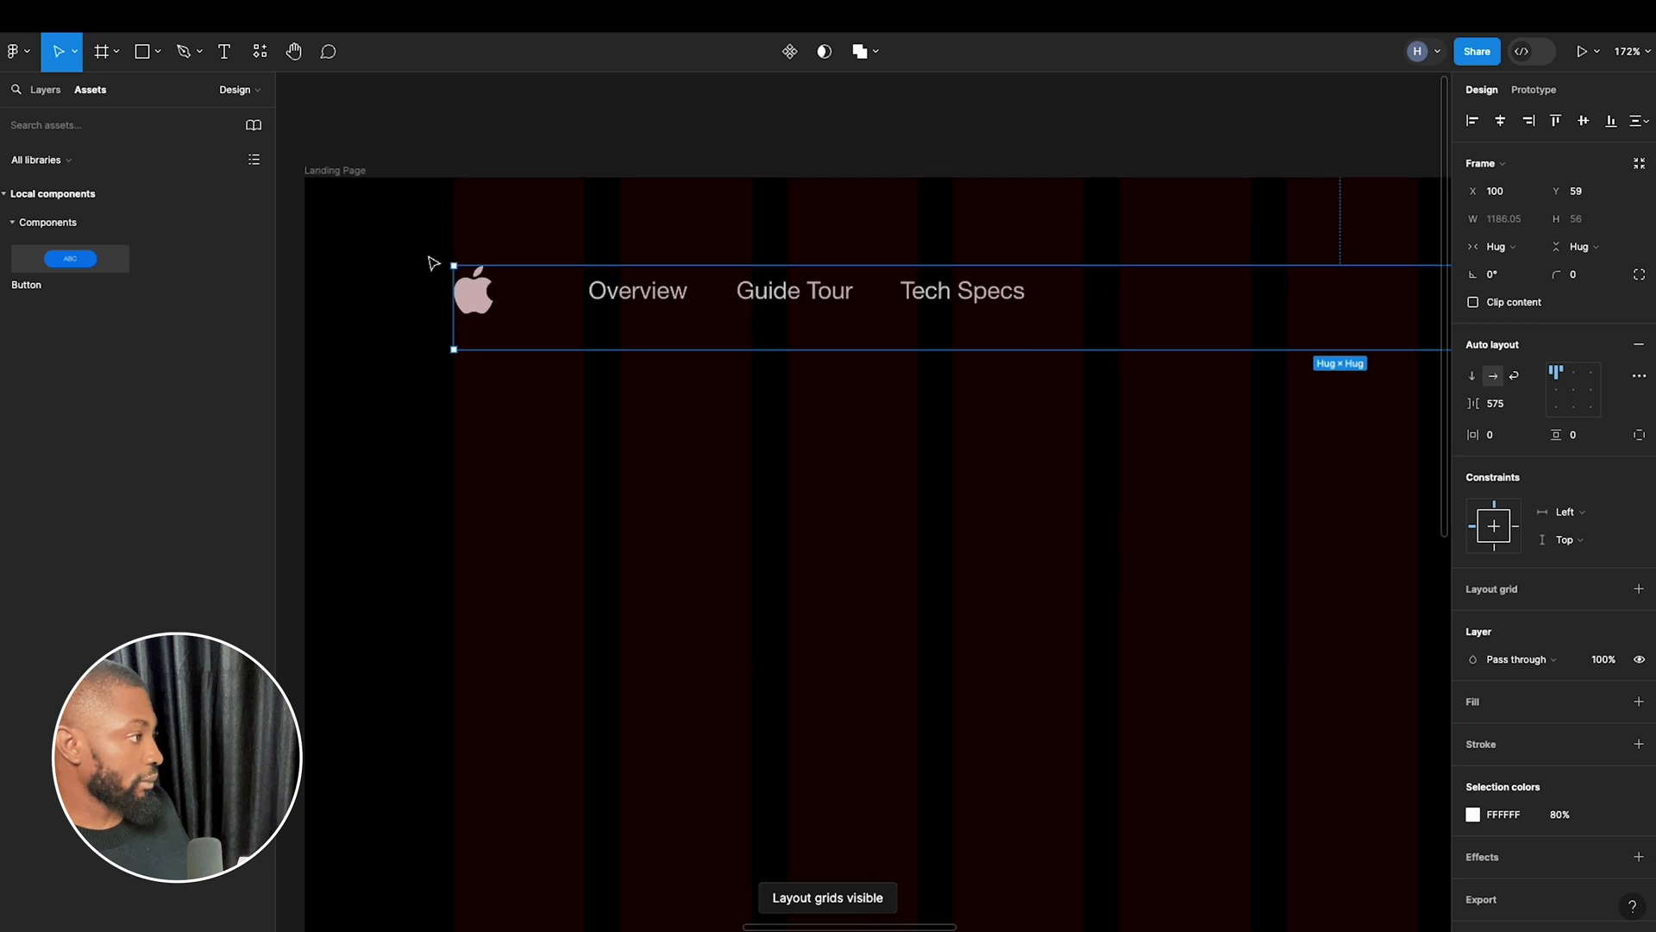
{"action": "scroll", "coordinate": [1079, 358], "scroll_direction": "down", "scroll_amount": 5}
{"action": "scroll", "coordinate": [1113, 293], "scroll_direction": "up", "scroll_amount": 5}
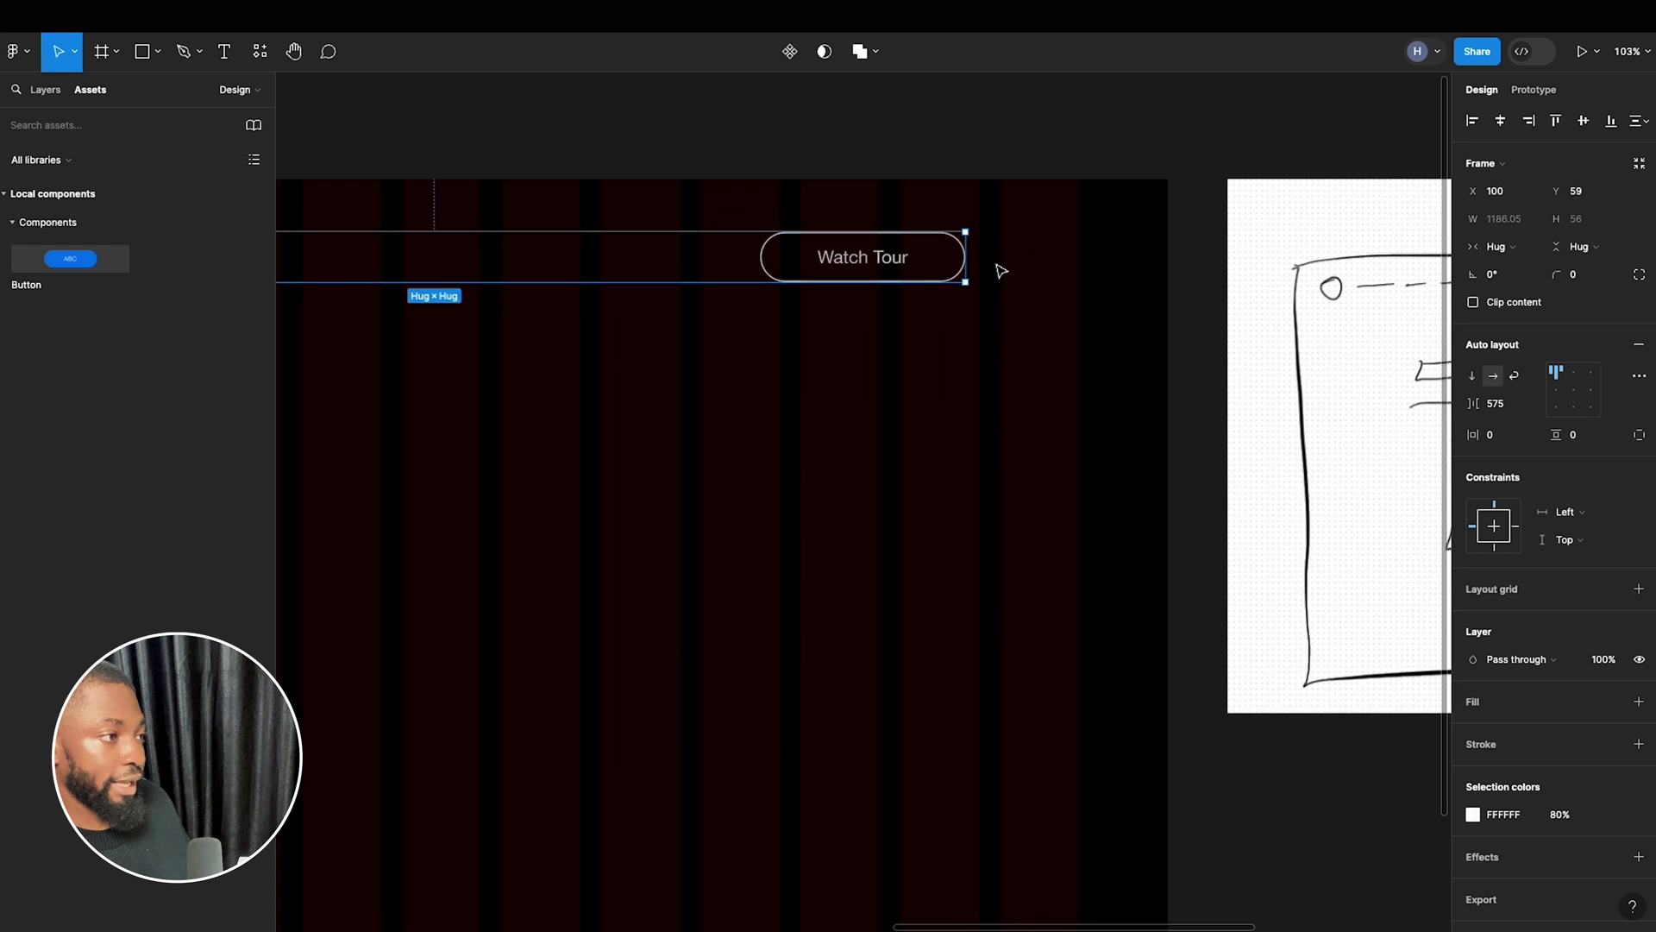
{"action": "left_click_drag", "start_coordinate": [970, 258], "coordinate": [1080, 258]}
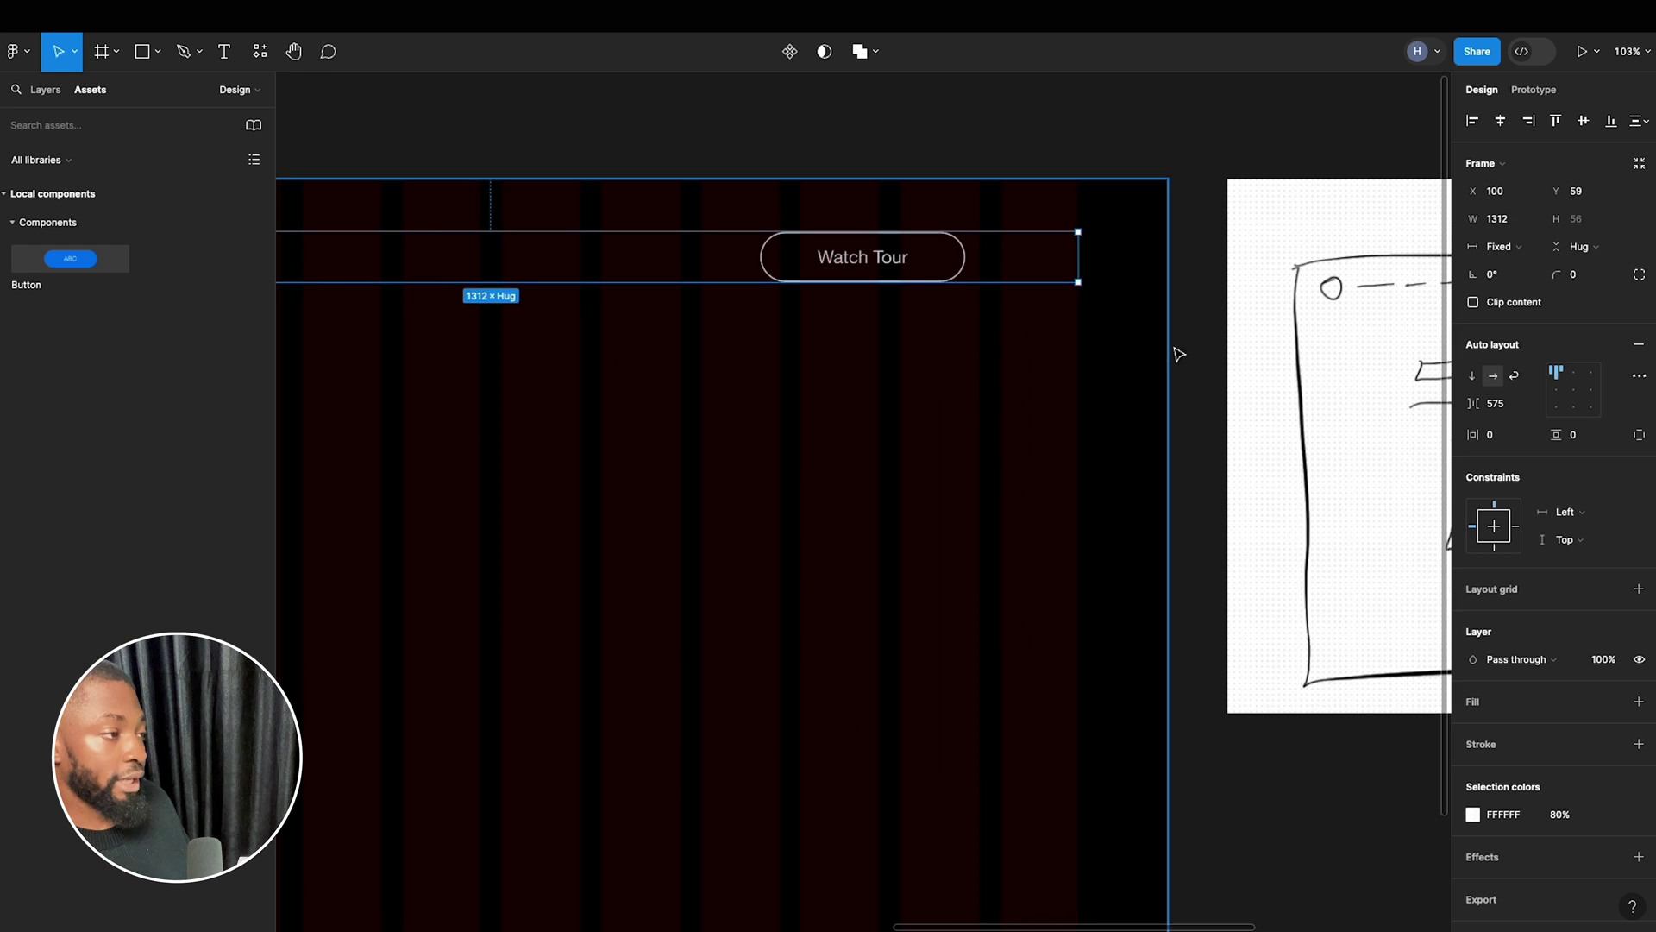
Set the header frame's item spacing to Auto and center its contents vertically.
{"action": "scroll", "coordinate": [1282, 399], "scroll_direction": "down", "scroll_amount": 5}
{"action": "scroll", "coordinate": [1235, 395], "scroll_direction": "up", "scroll_amount": 3}
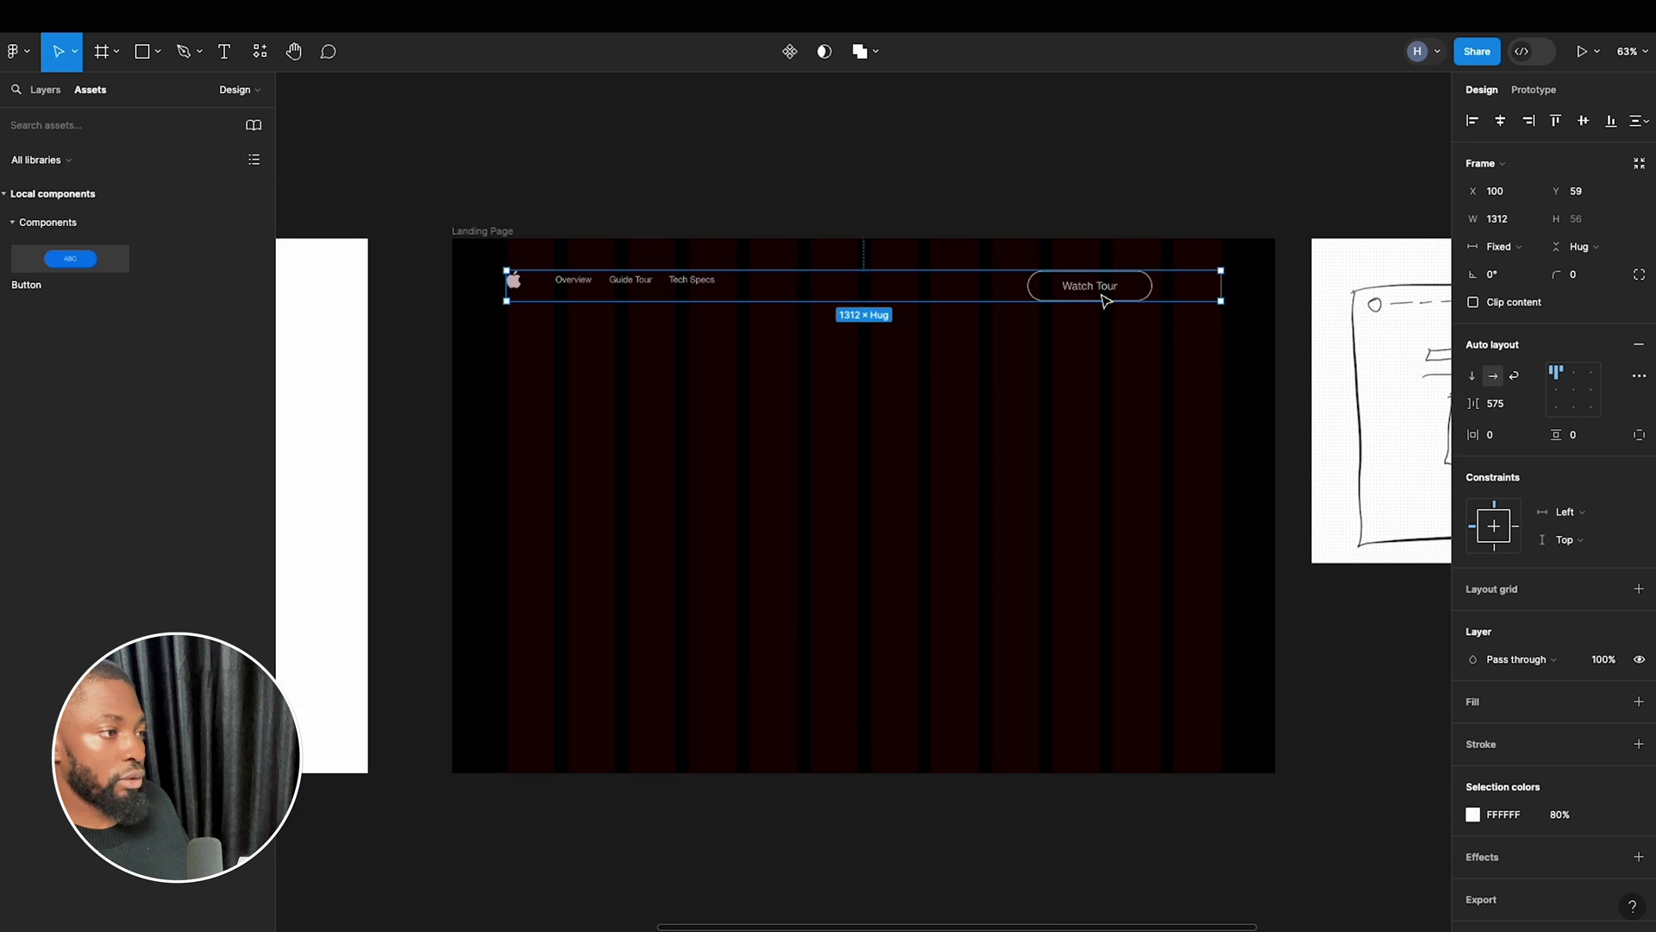
{"action": "left_click", "coordinate": [1105, 301]}
{"action": "left_click", "coordinate": [1208, 300]}
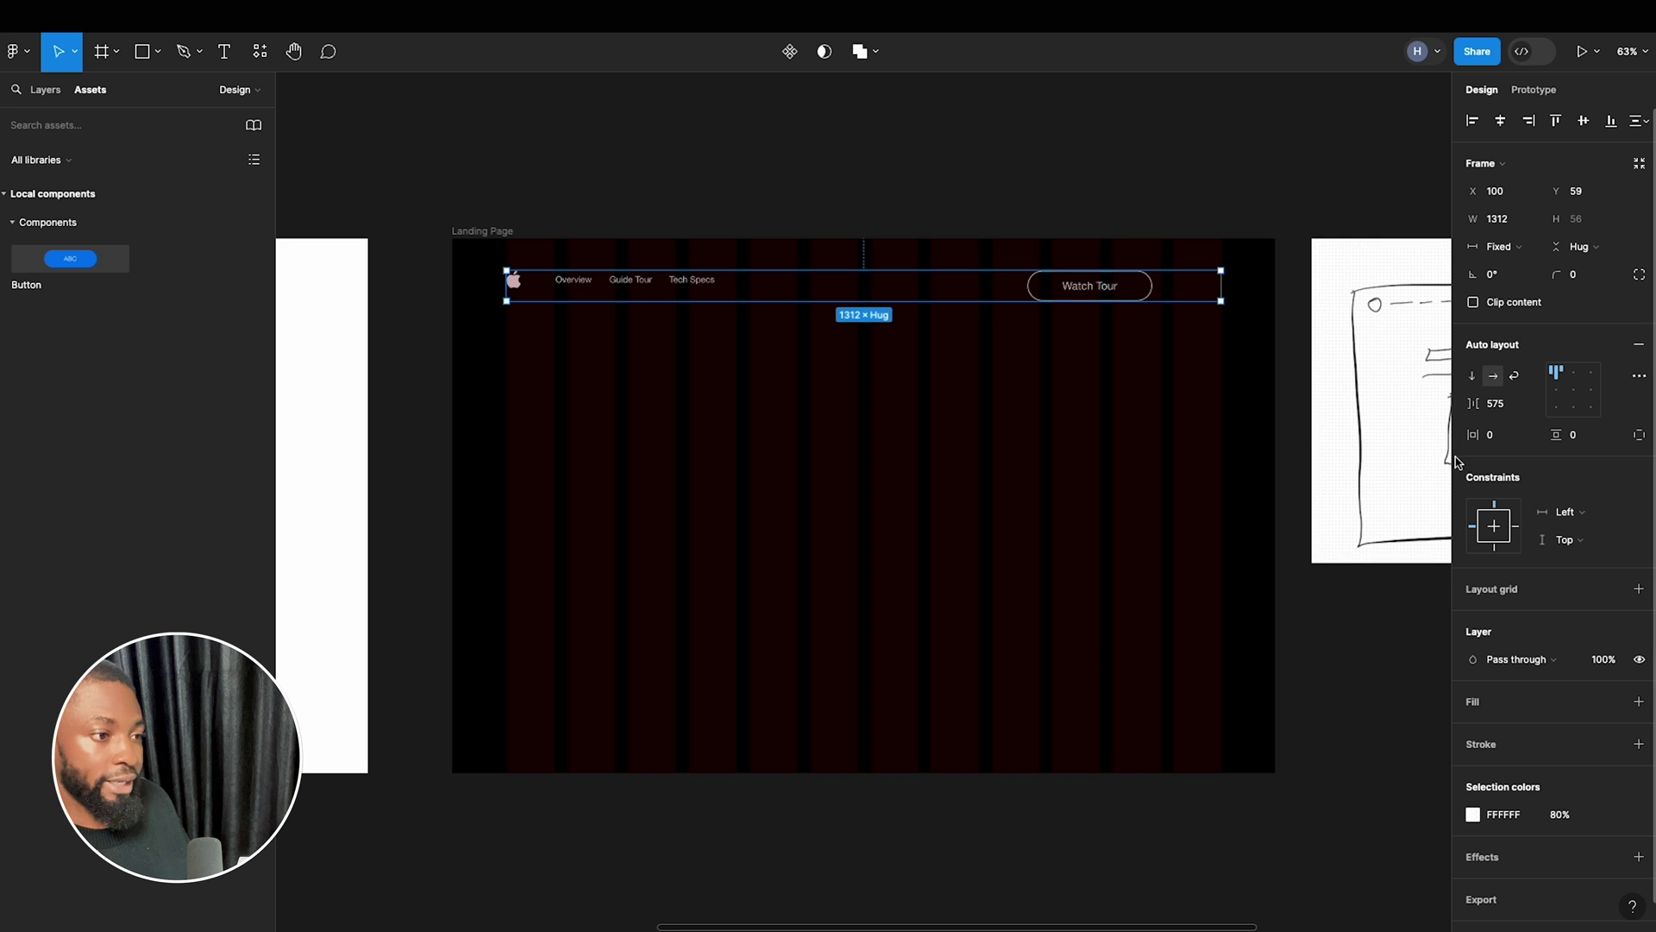
{"action": "left_click", "coordinate": [1536, 410]}
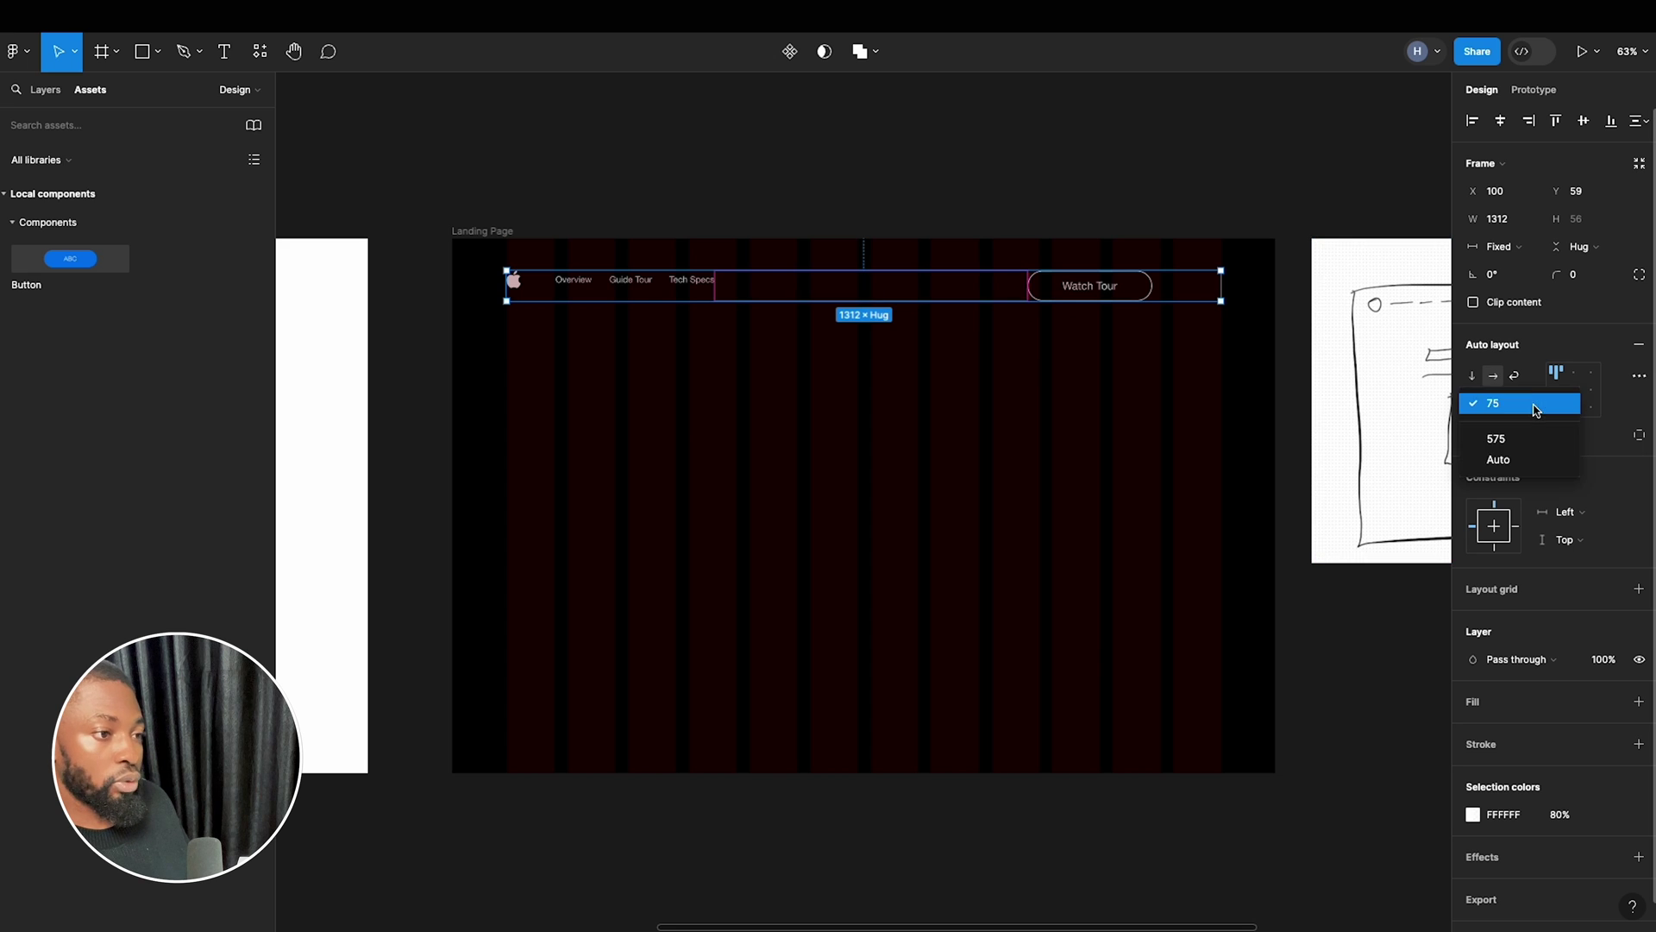
{"action": "left_click", "coordinate": [1514, 457]}
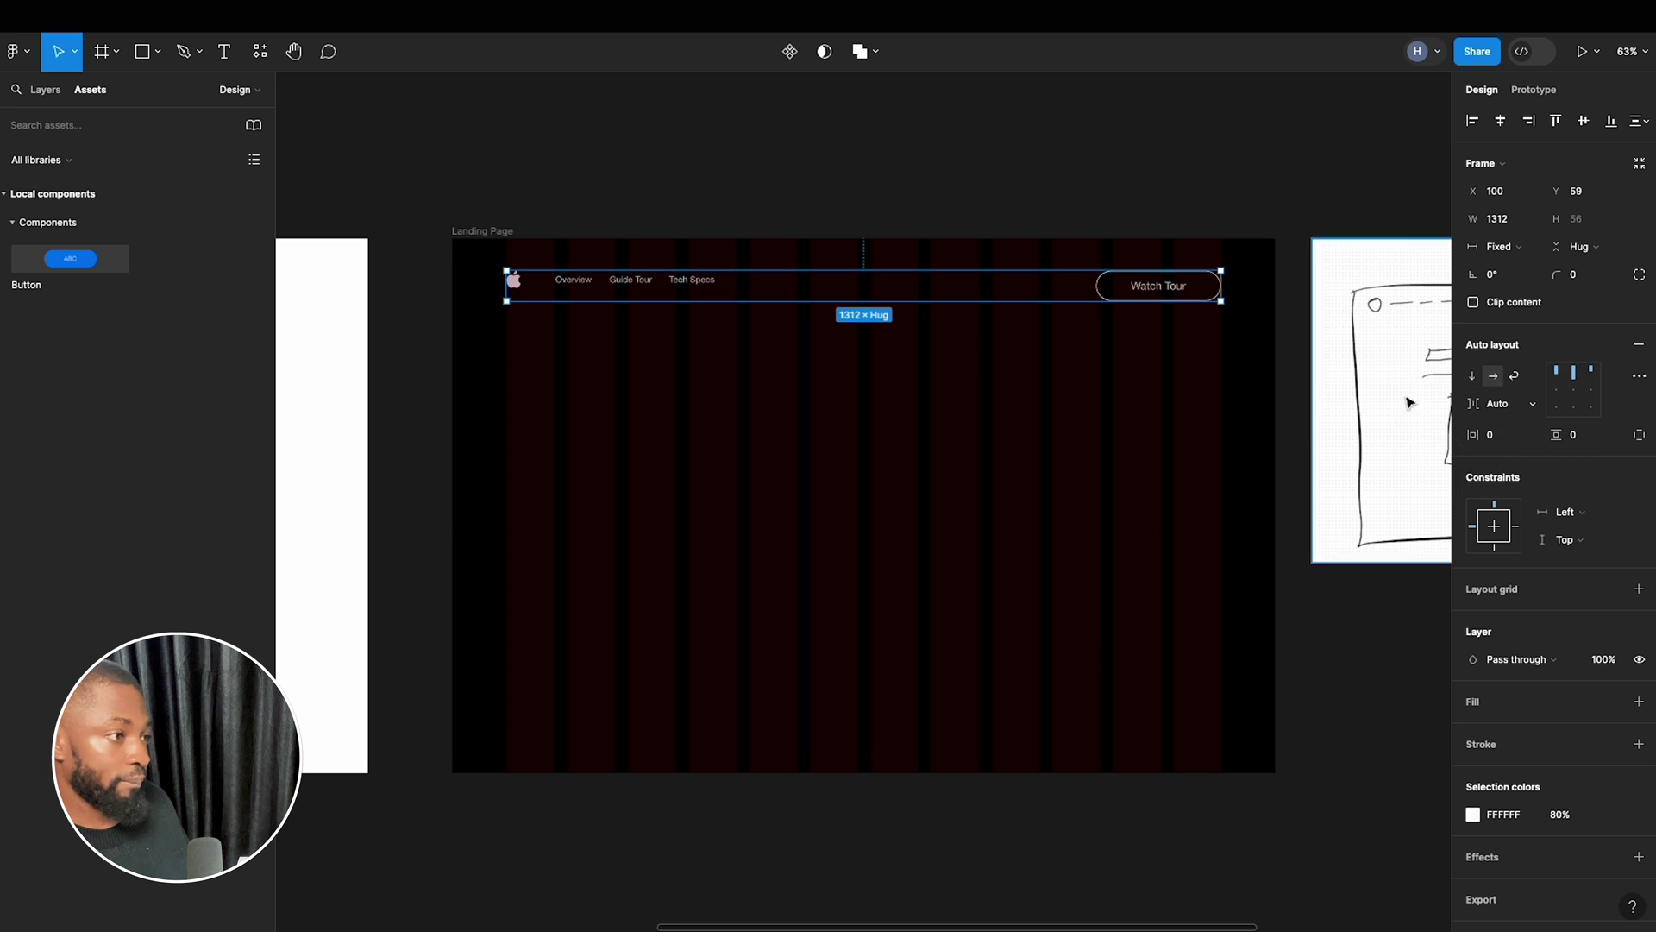
{"action": "left_click", "coordinate": [1558, 390]}
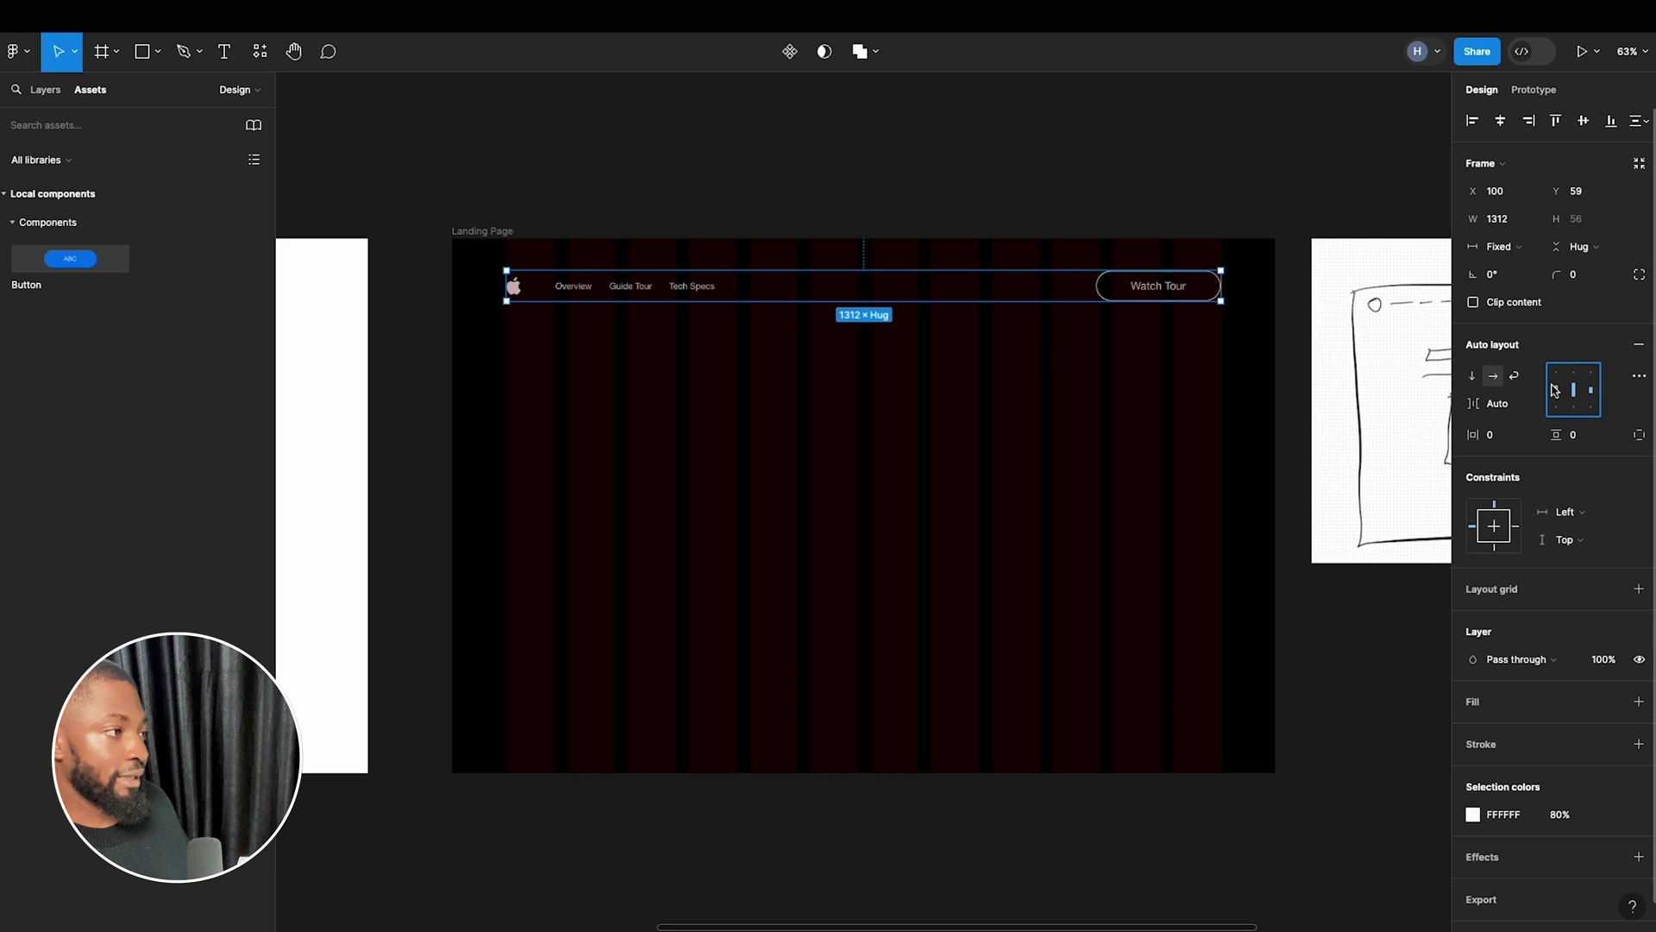
Set the header frame's vertical padding to 24.
{"action": "left_click", "coordinate": [1589, 438]}
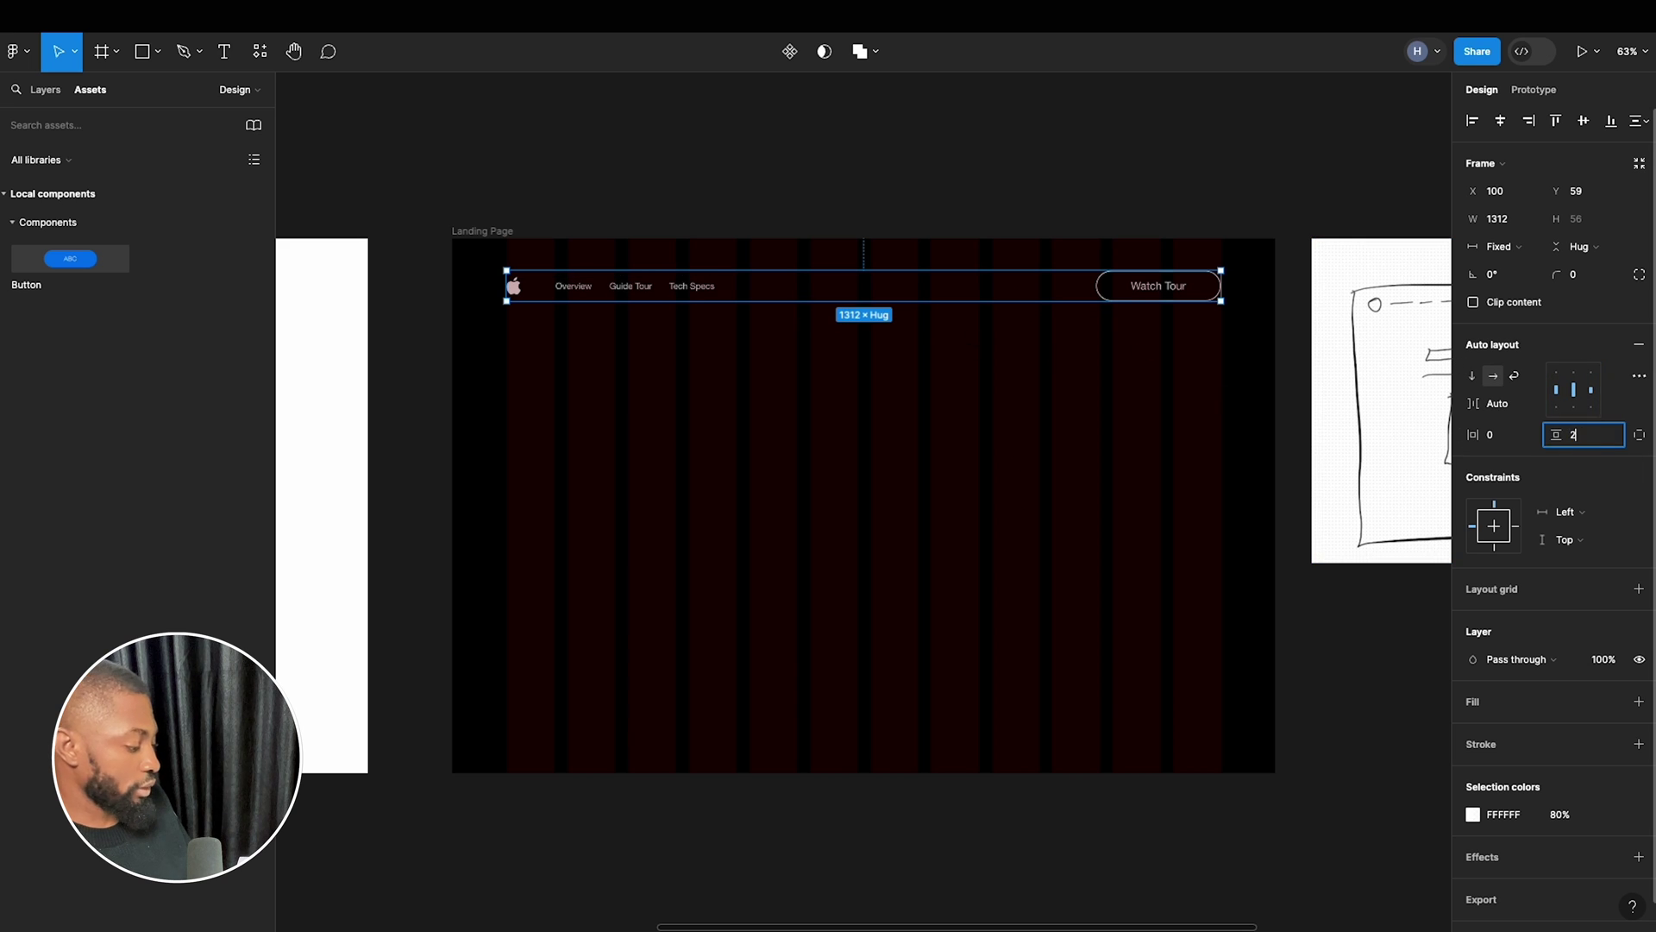
{"action": "type", "text": "24"}
{"action": "key", "text": "Return"}
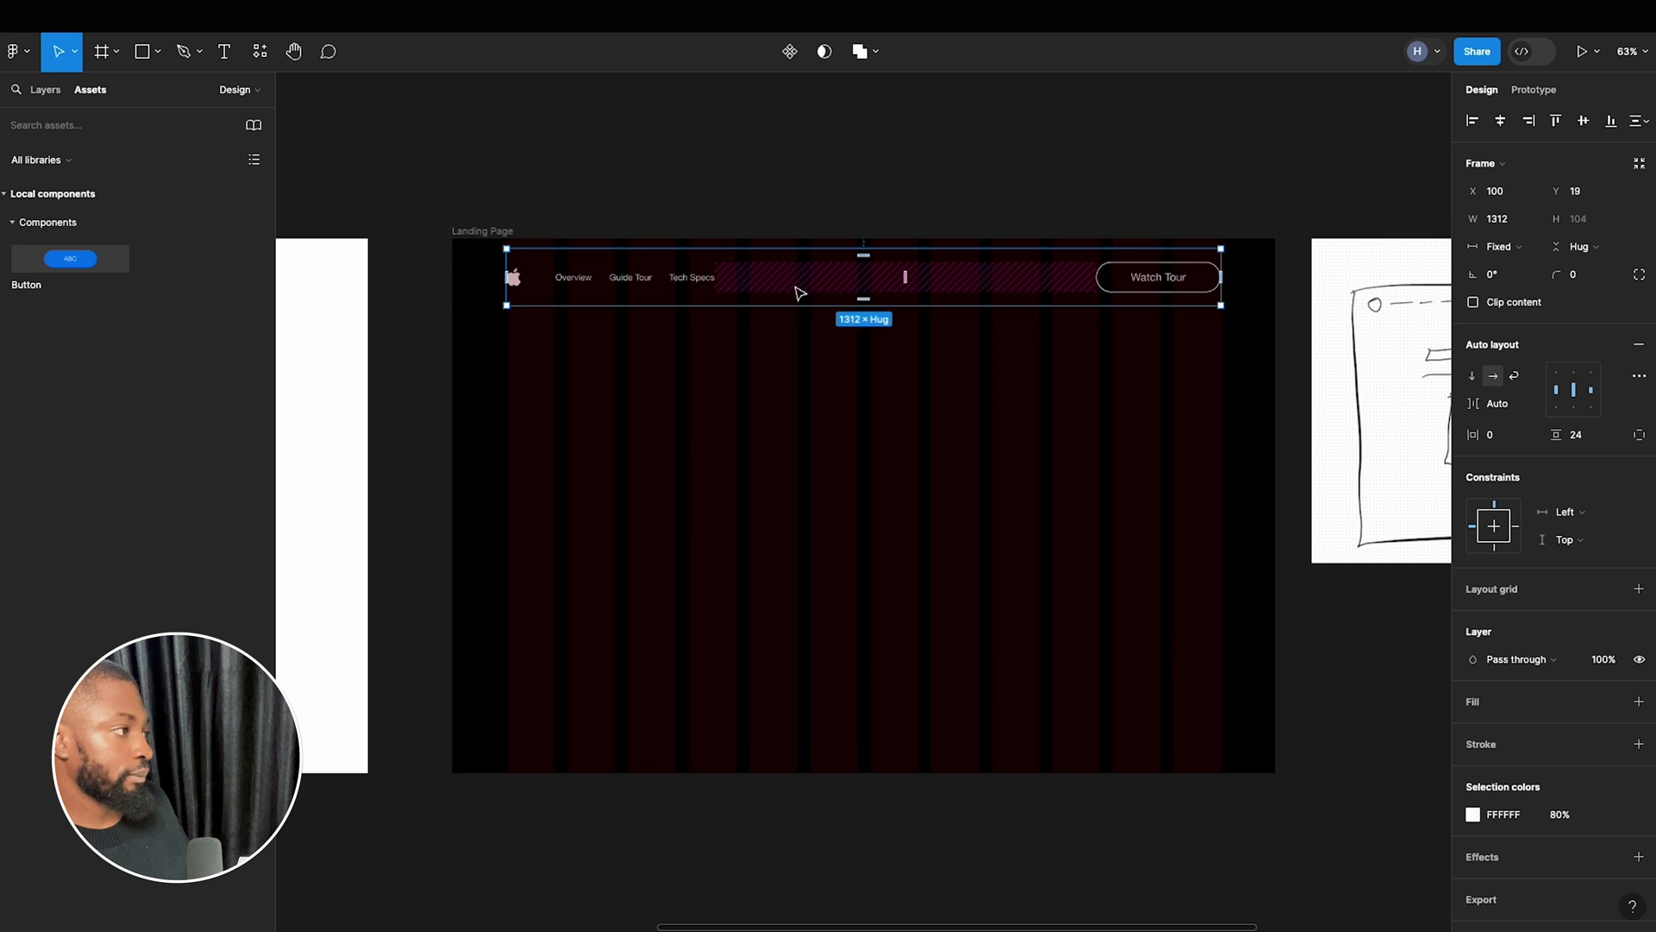
Place the header flush with the Landing Page's top edge at Y 0 and hide the layout grids.
{"action": "key", "text": "ctrl+g"}
{"action": "scroll", "coordinate": [1259, 213], "scroll_direction": "up", "scroll_amount": 2}
{"action": "left_click", "coordinate": [1260, 213]}
{"action": "scroll", "coordinate": [1263, 209], "scroll_direction": "down", "scroll_amount": 1}
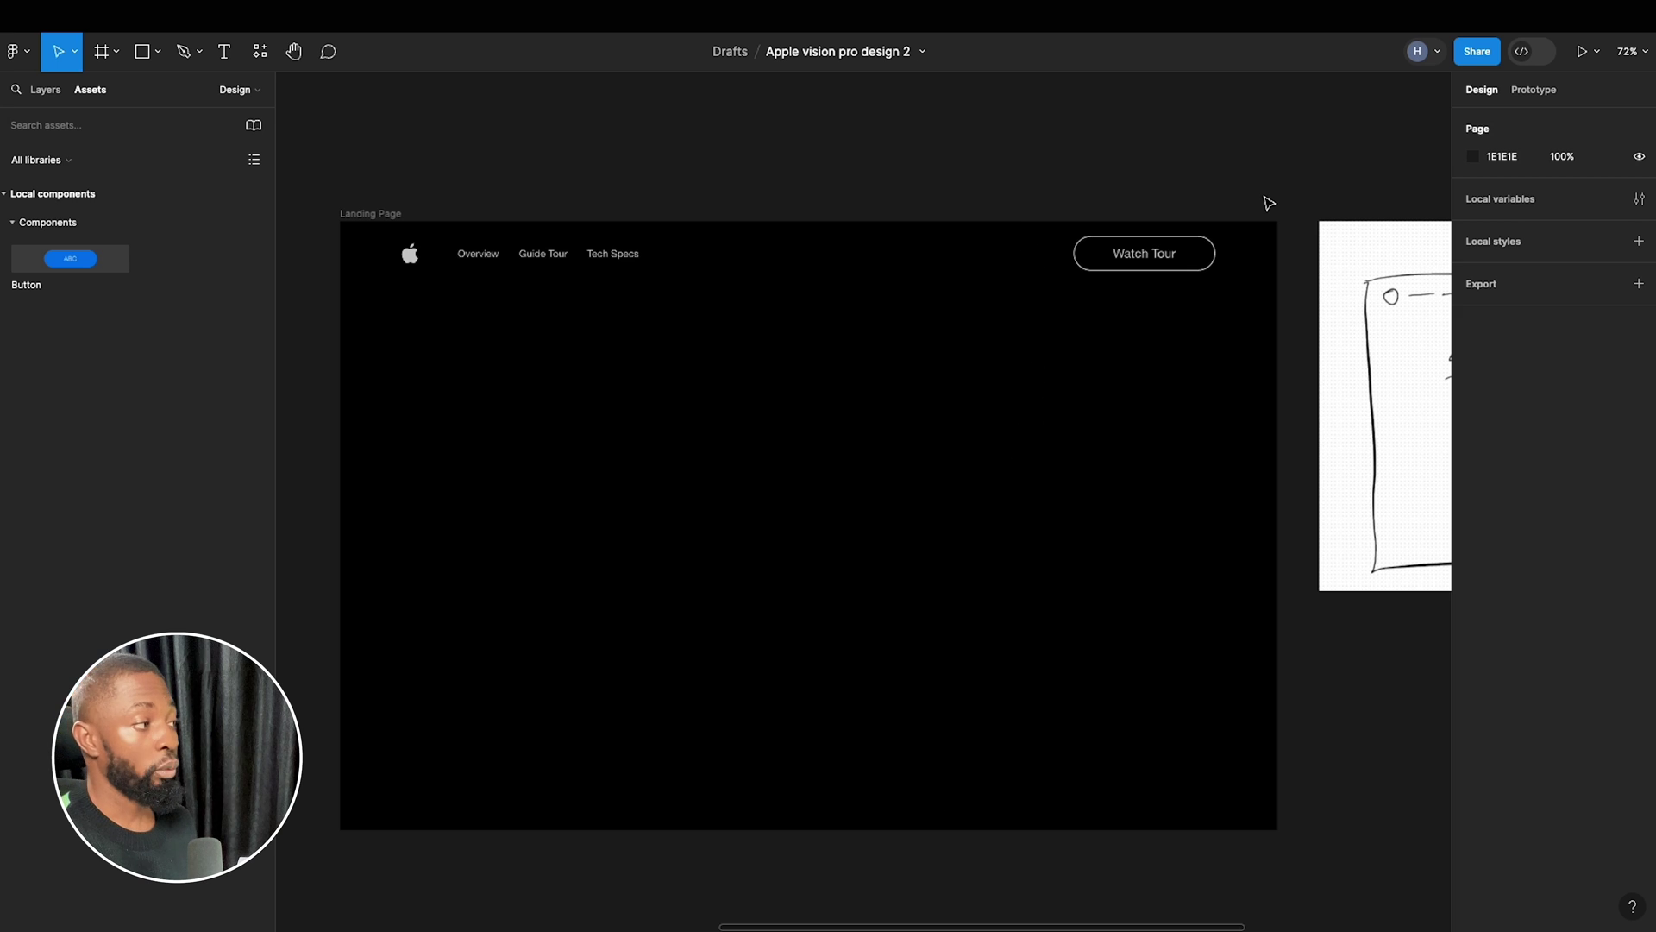
Copy the bold ABC text from the Resource page into the Landing Page frame and place it at about X 167, Y 209.
{"action": "left_click", "coordinate": [1156, 251]}
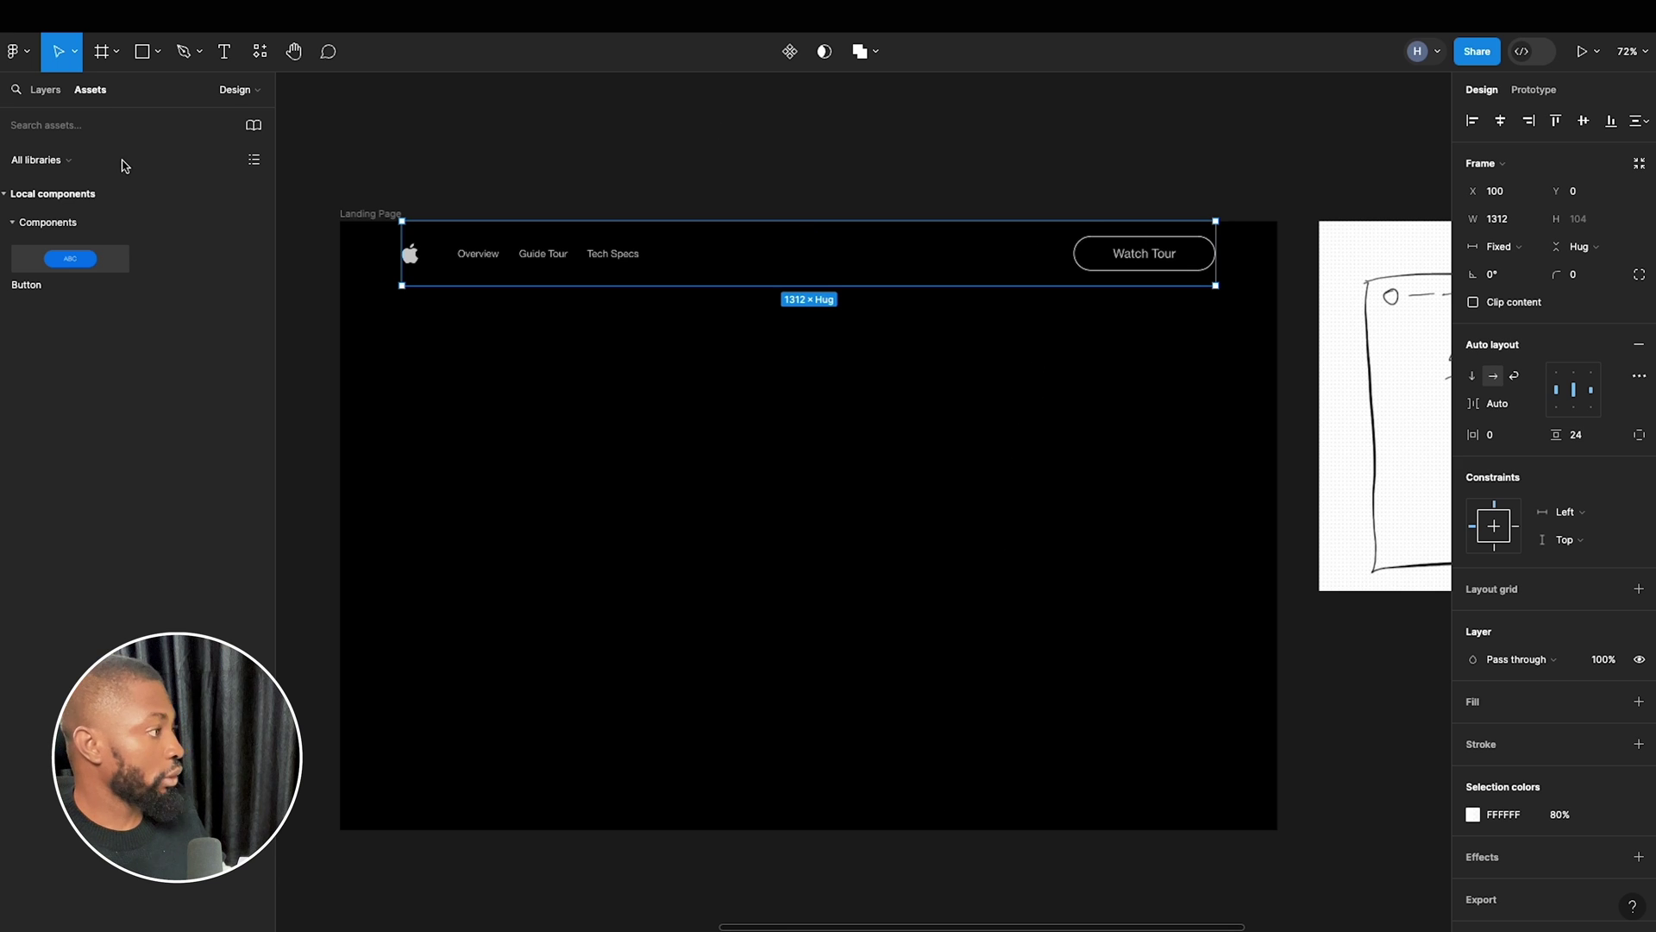
{"action": "left_click", "coordinate": [46, 90]}
{"action": "scroll", "coordinate": [776, 423], "scroll_direction": "right", "scroll_amount": 5}
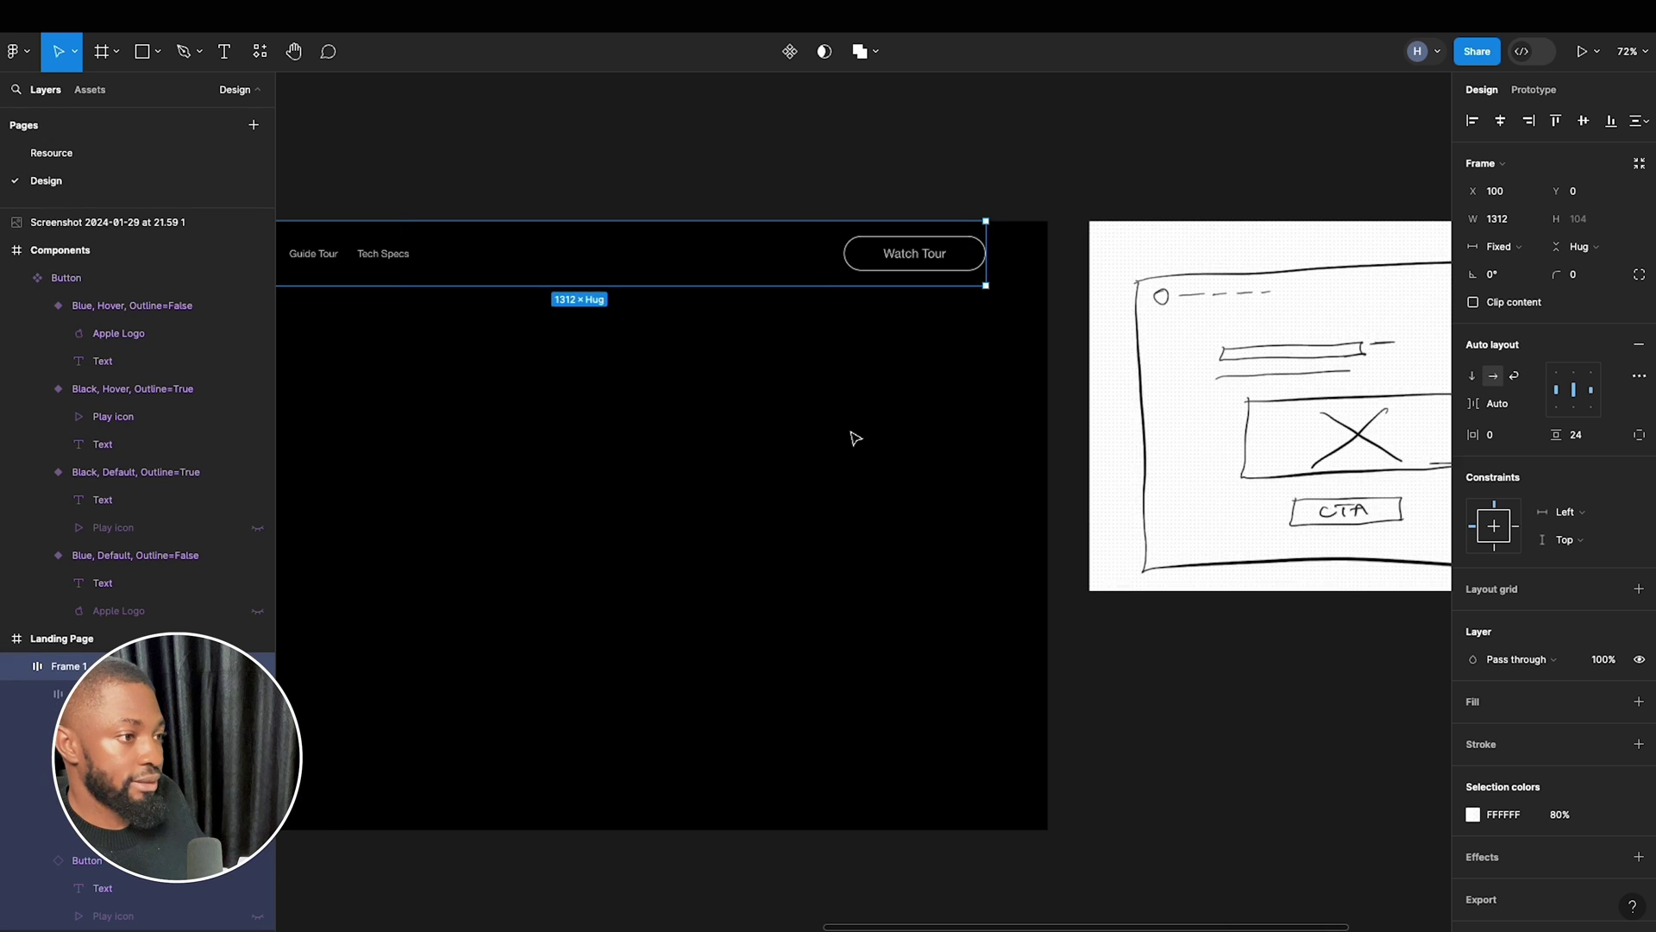
{"action": "scroll", "coordinate": [854, 438], "scroll_direction": "right", "scroll_amount": 3}
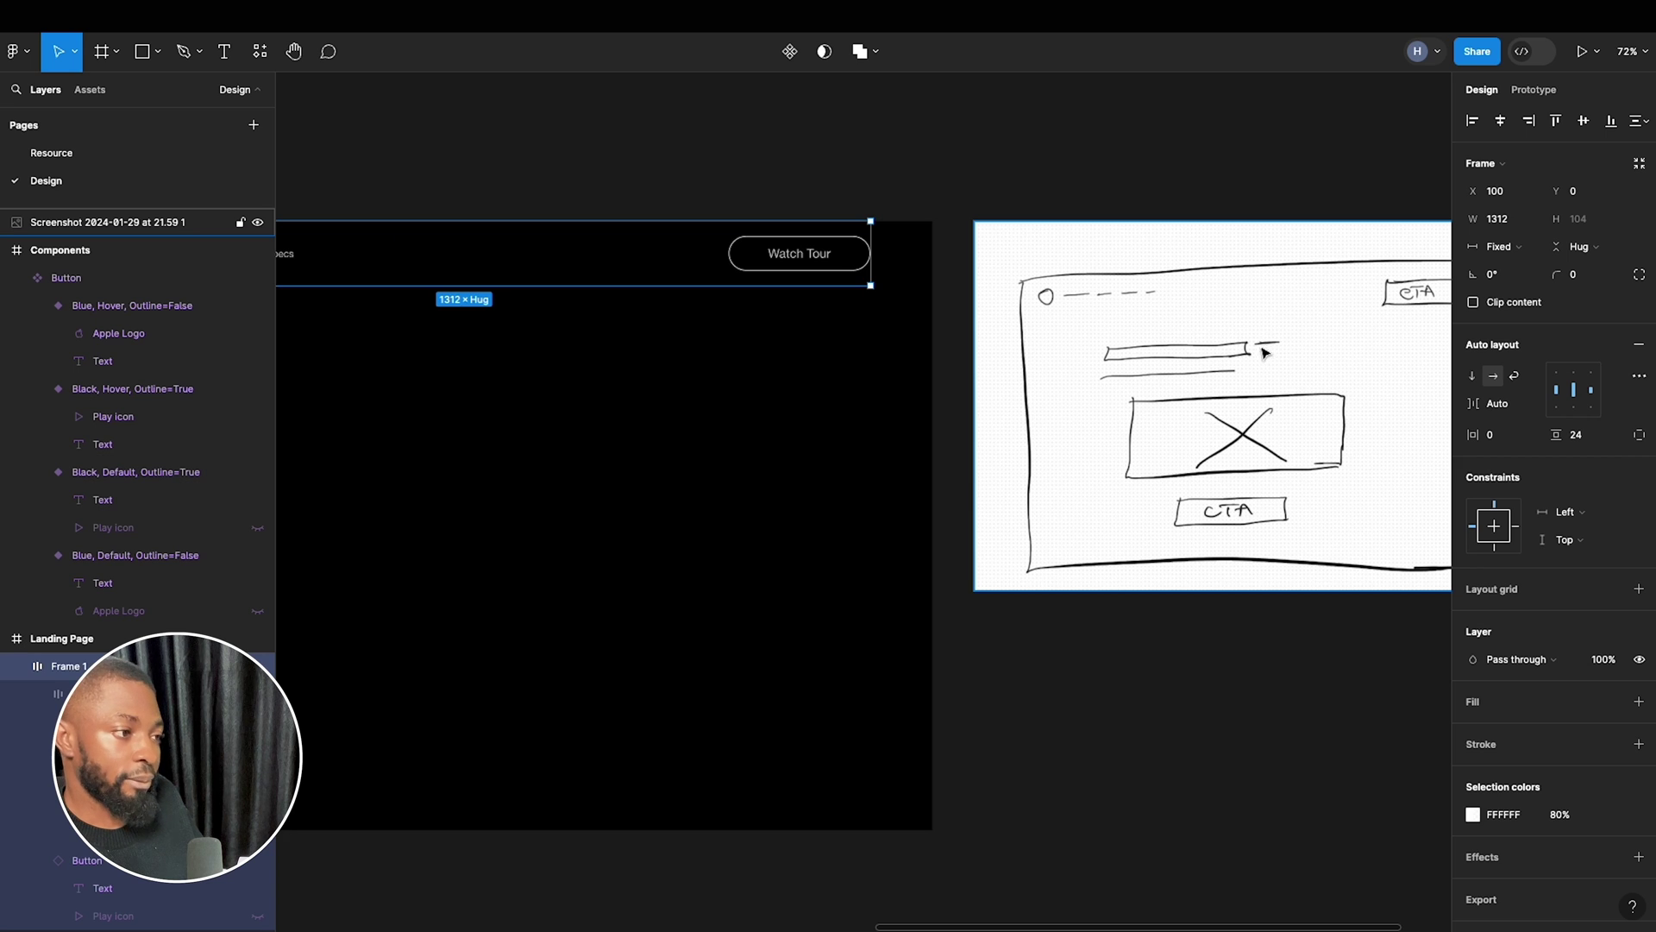
{"action": "scroll", "coordinate": [957, 436], "scroll_direction": "left", "scroll_amount": 7}
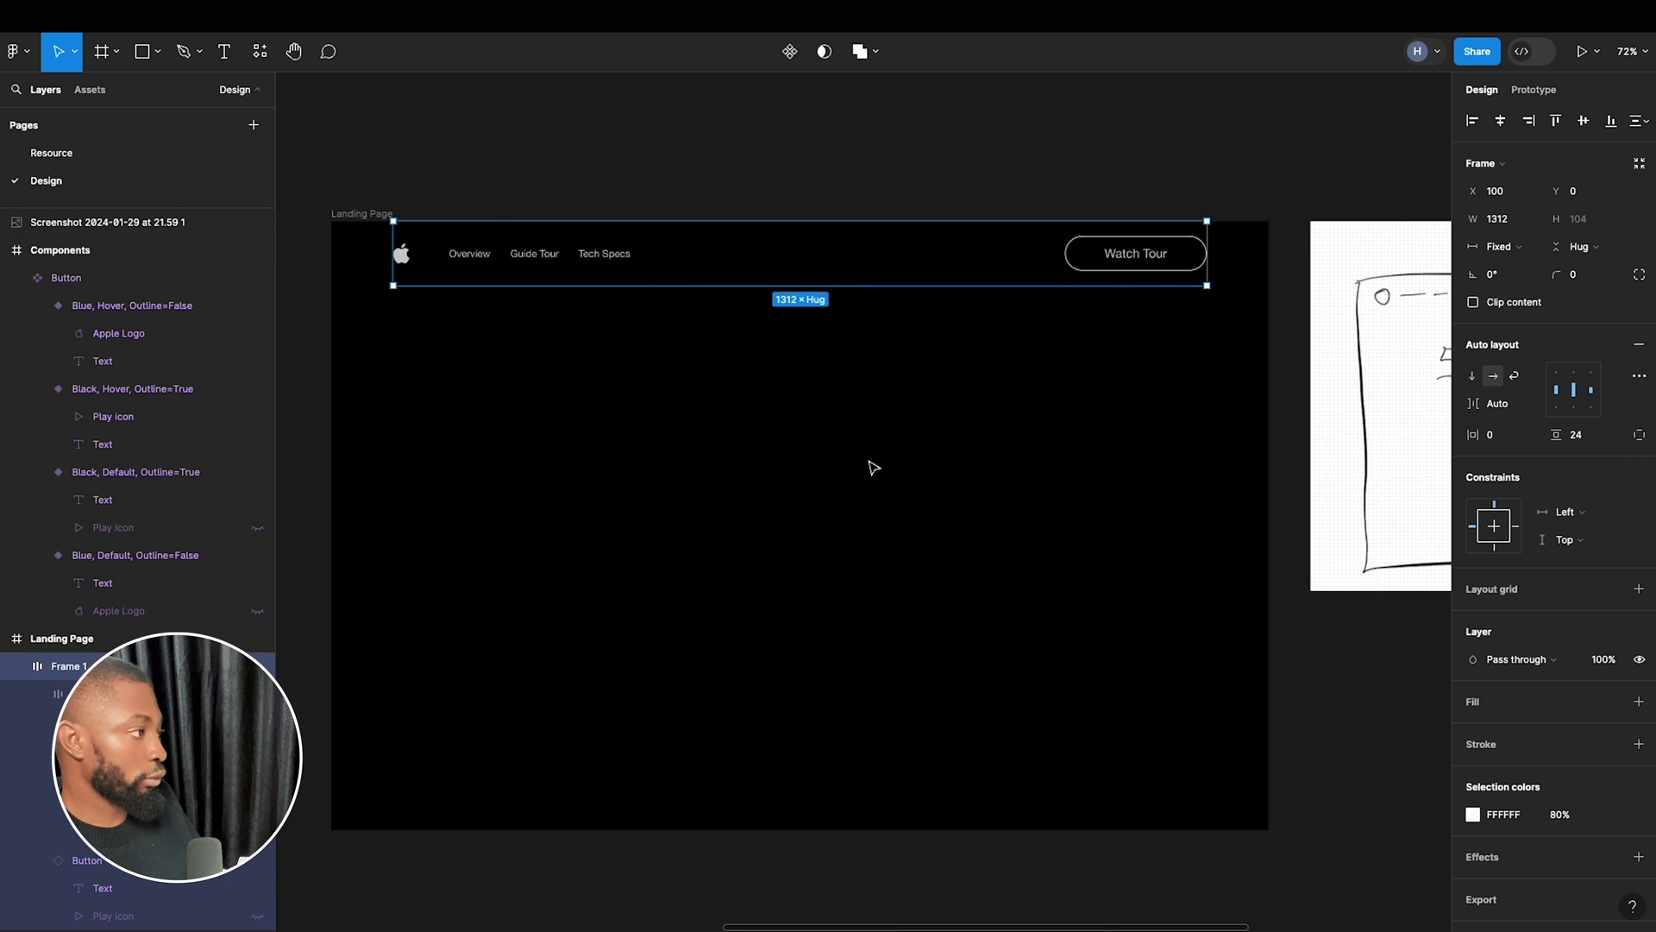
{"action": "left_click", "coordinate": [182, 155]}
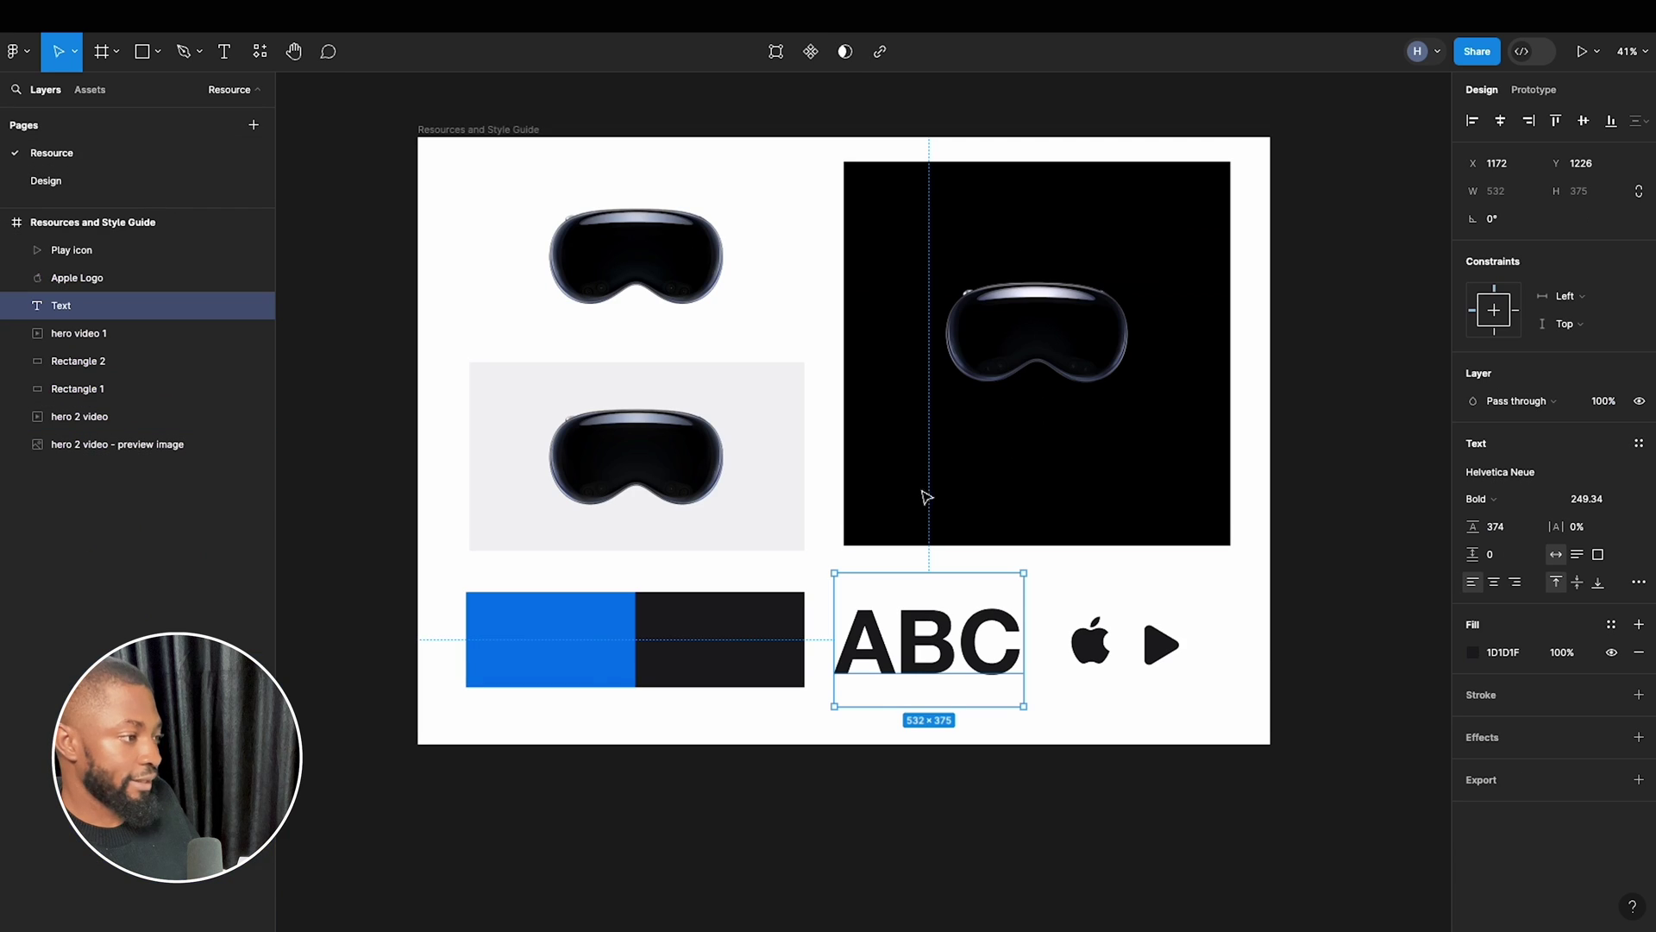
{"action": "left_click", "coordinate": [65, 183]}
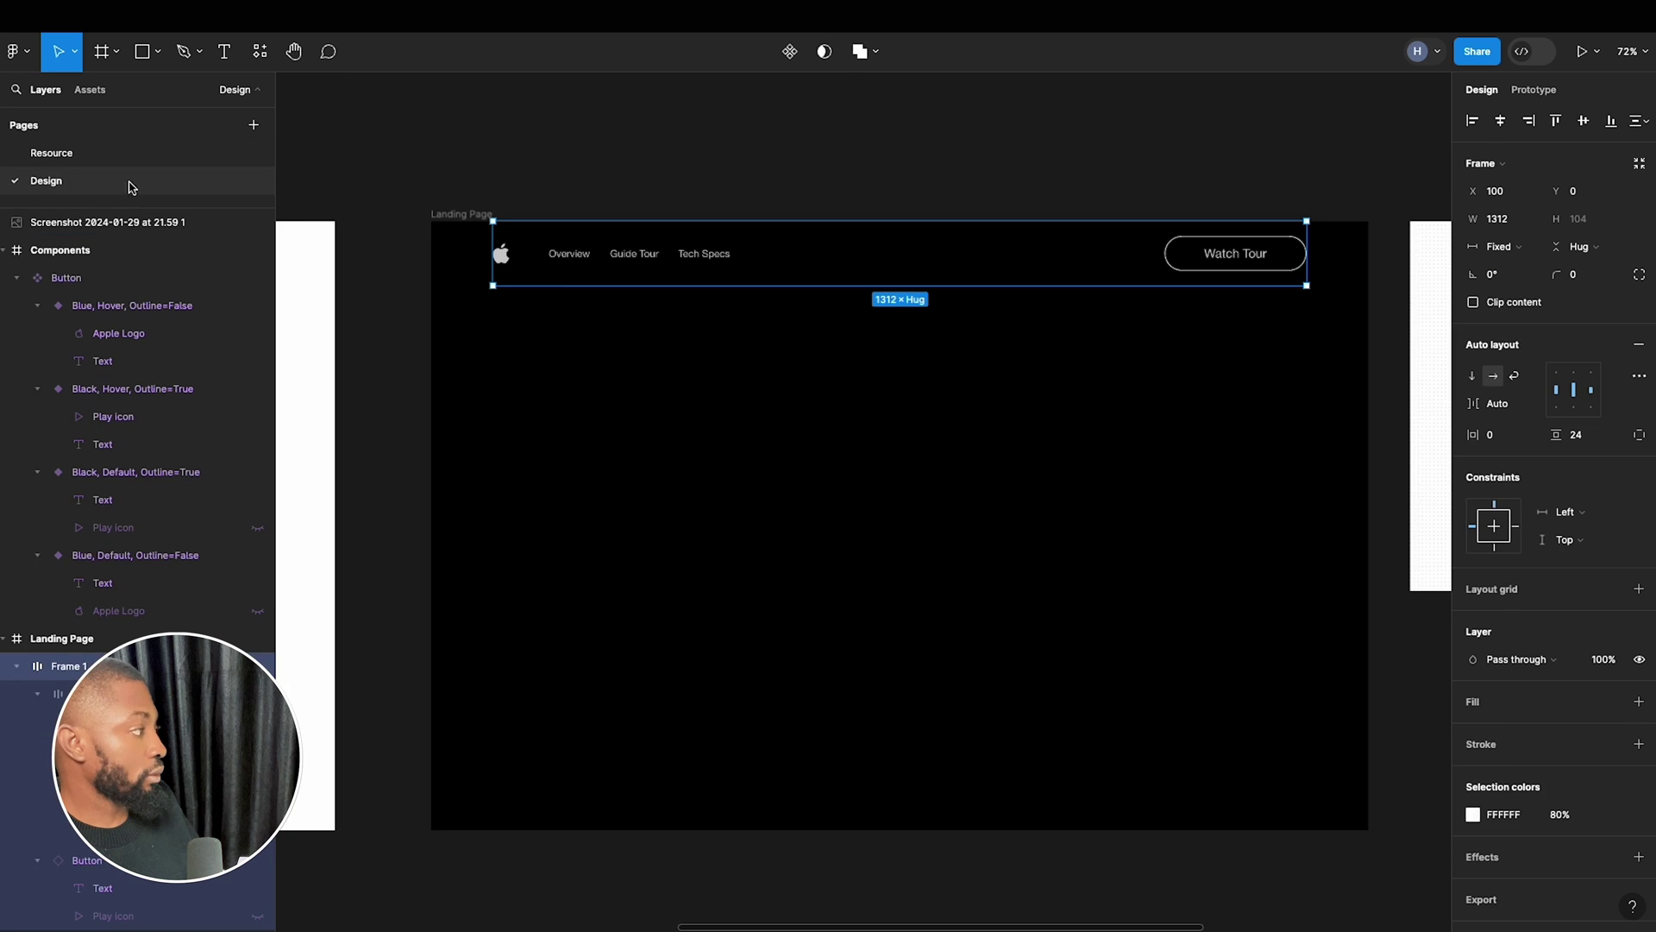
{"action": "left_click", "coordinate": [462, 221]}
{"action": "key", "text": "ctrl+v"}
{"action": "left_click_drag", "start_coordinate": [1219, 517], "coordinate": [596, 474]}
Set the large ABC text's fill to FFFFFF at 80% opacity.
{"action": "left_click", "coordinate": [1503, 652]}
{"action": "key", "text": "BackSpace"}
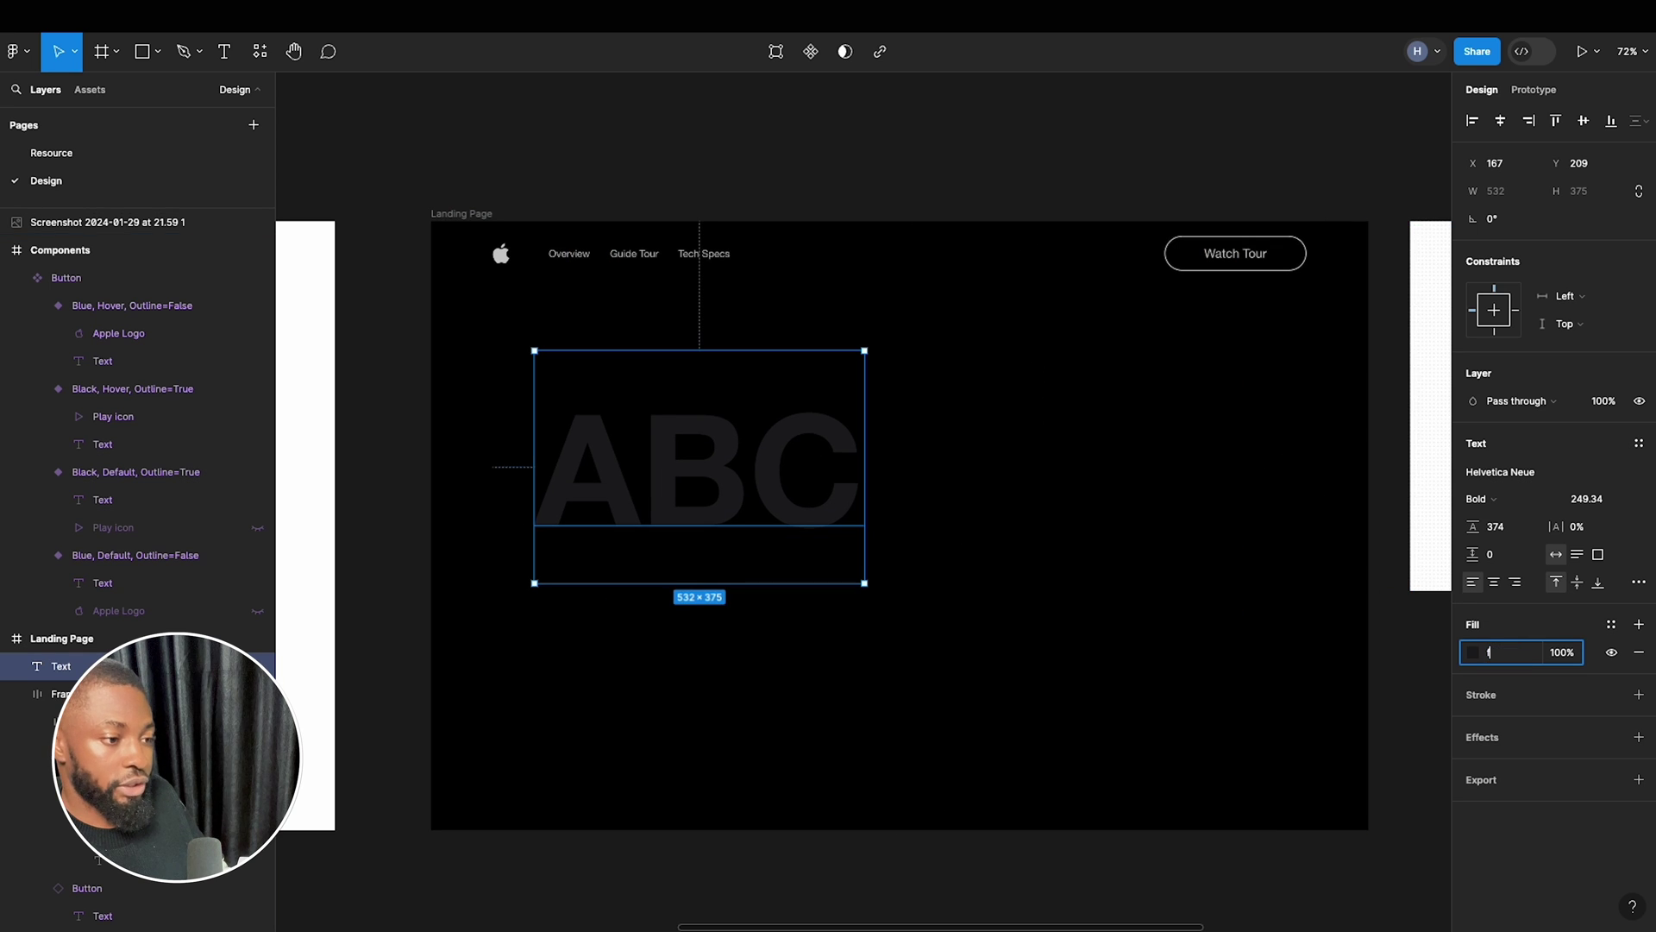
{"action": "left_click", "coordinate": [1574, 656]}
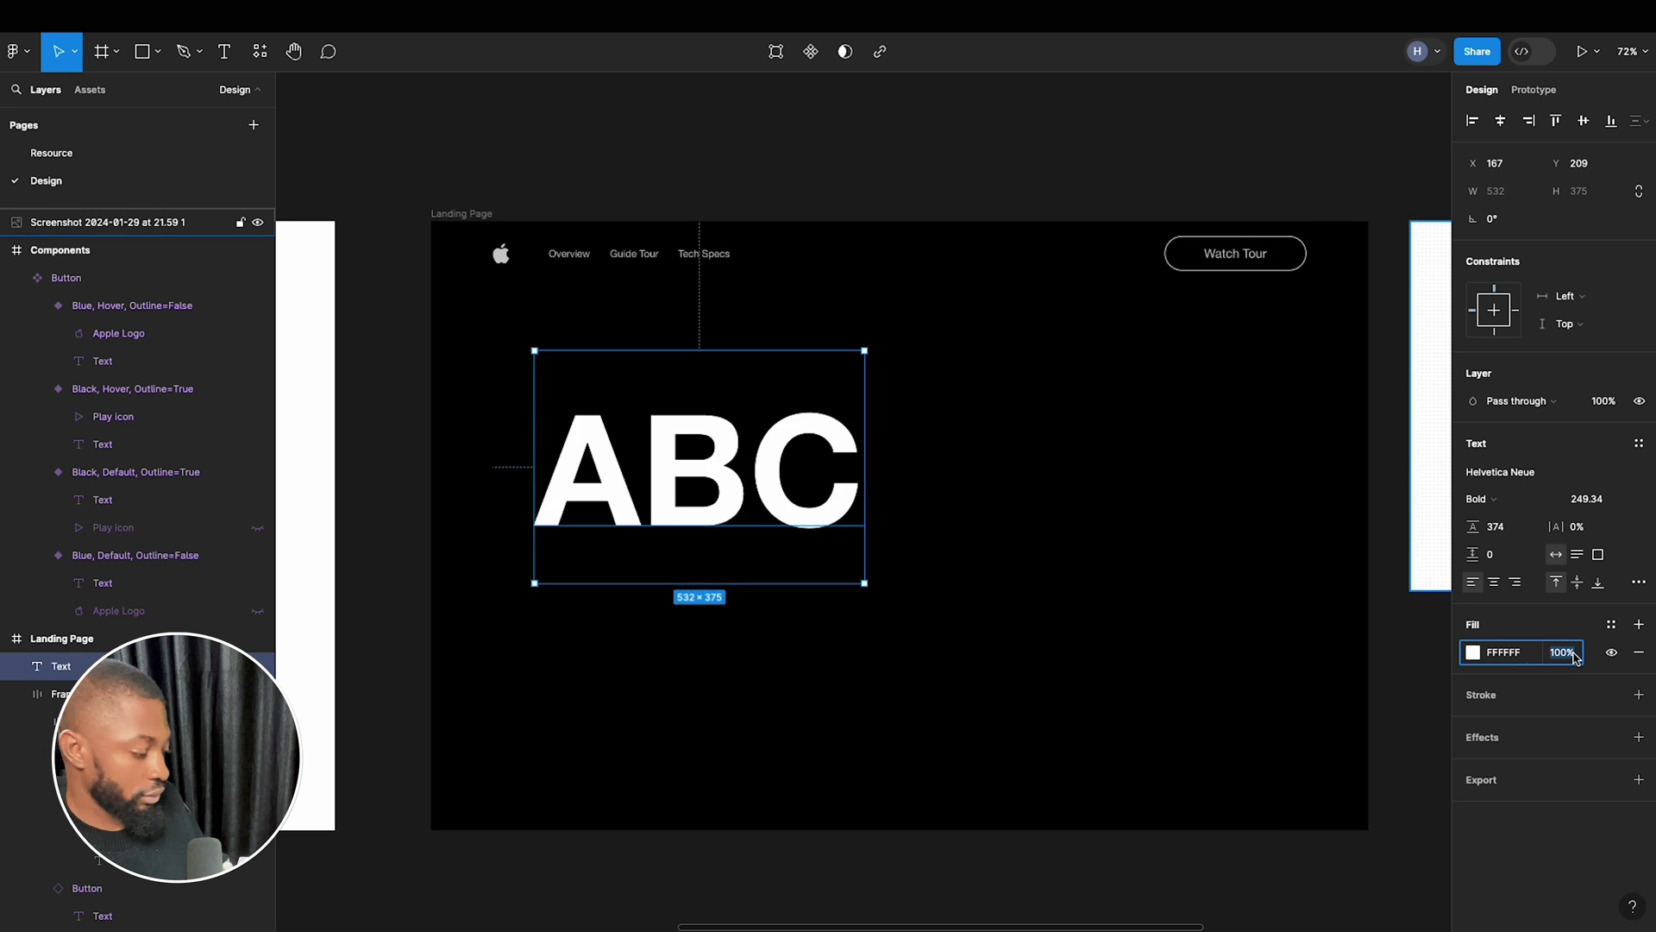
{"action": "type", "text": "80"}
{"action": "key", "text": "Return"}
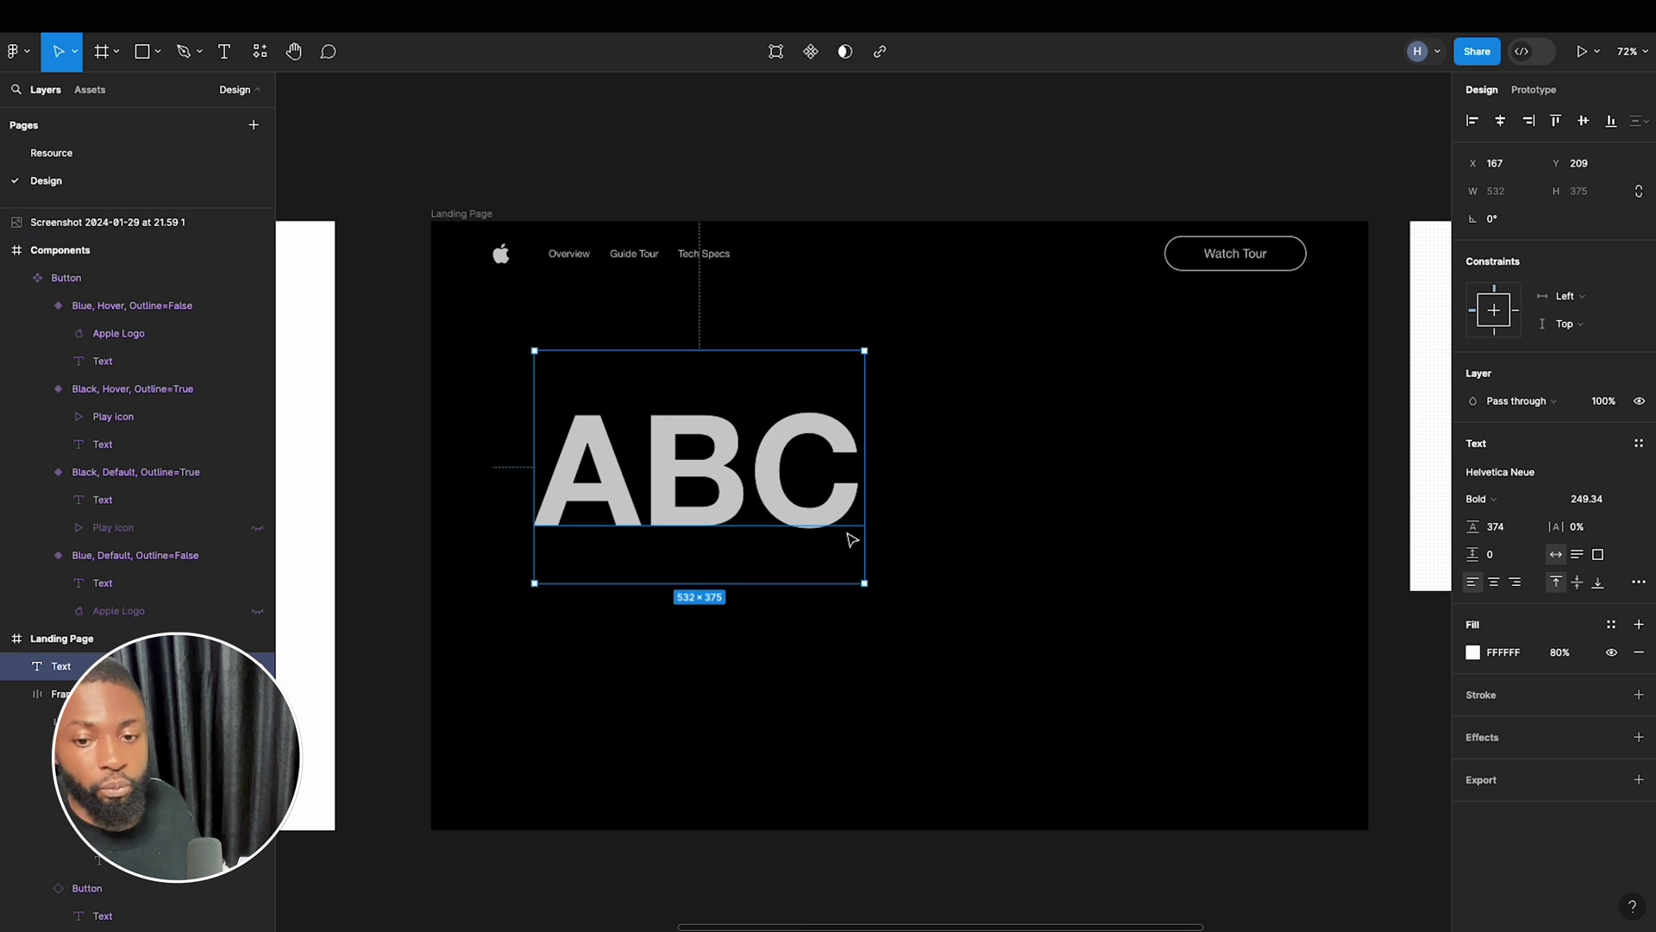
Set the ABC text's font size to 48 and its line height to 72.
{"action": "left_click", "coordinate": [1596, 498]}
{"action": "type", "text": "48"}
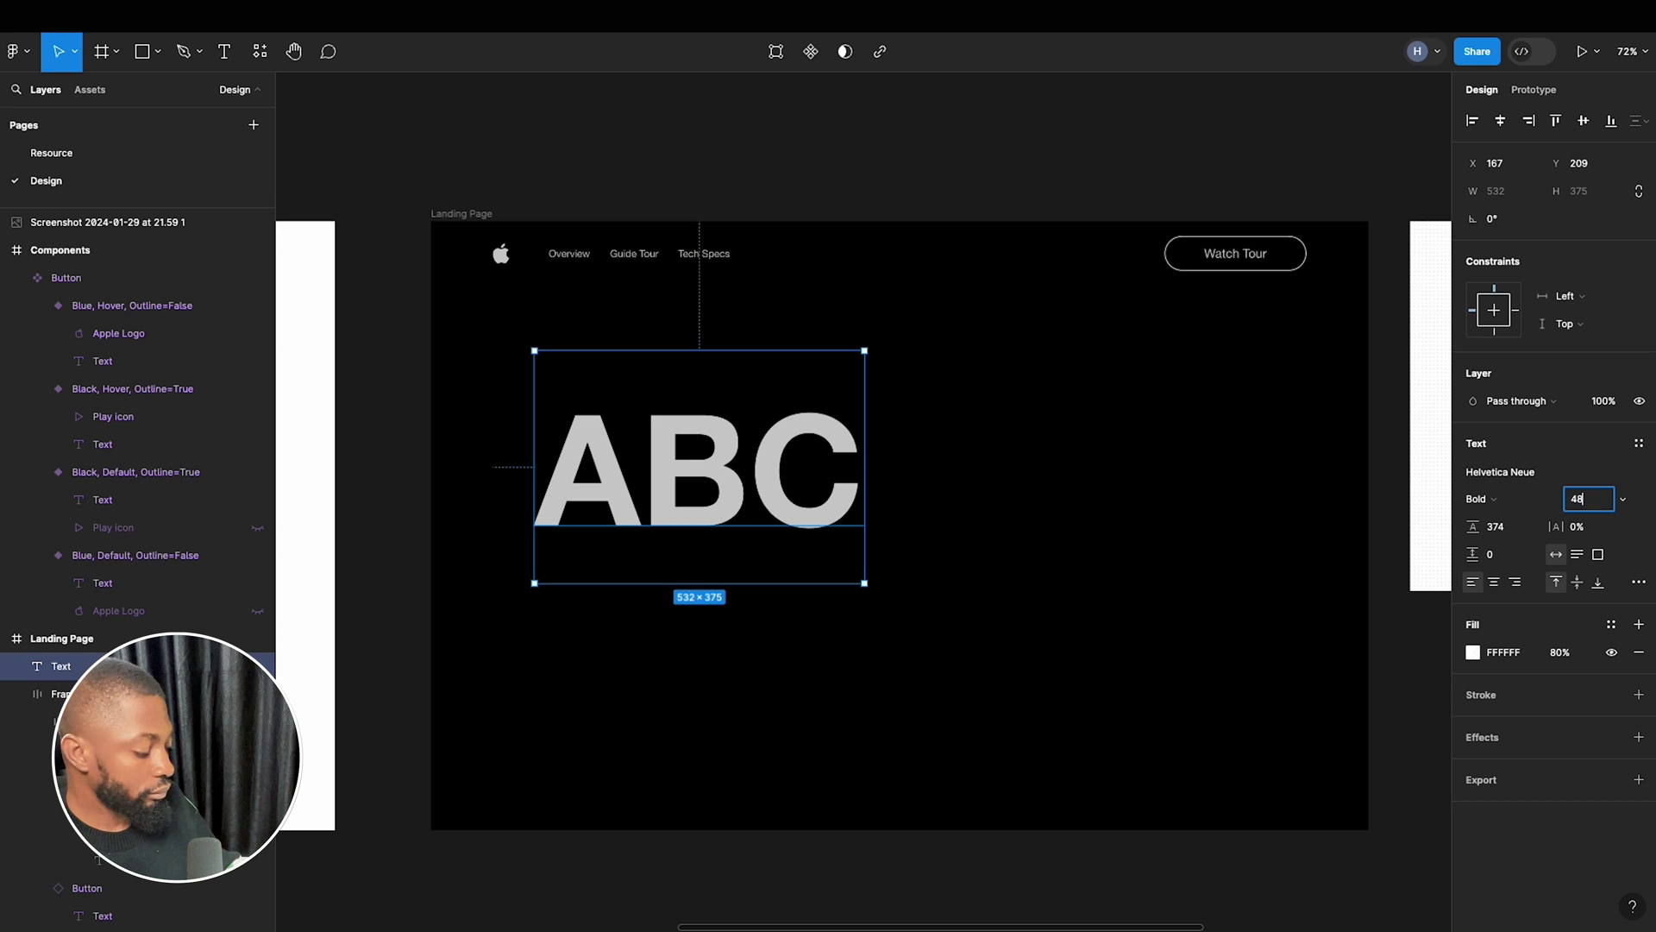
{"action": "key", "text": "Return"}
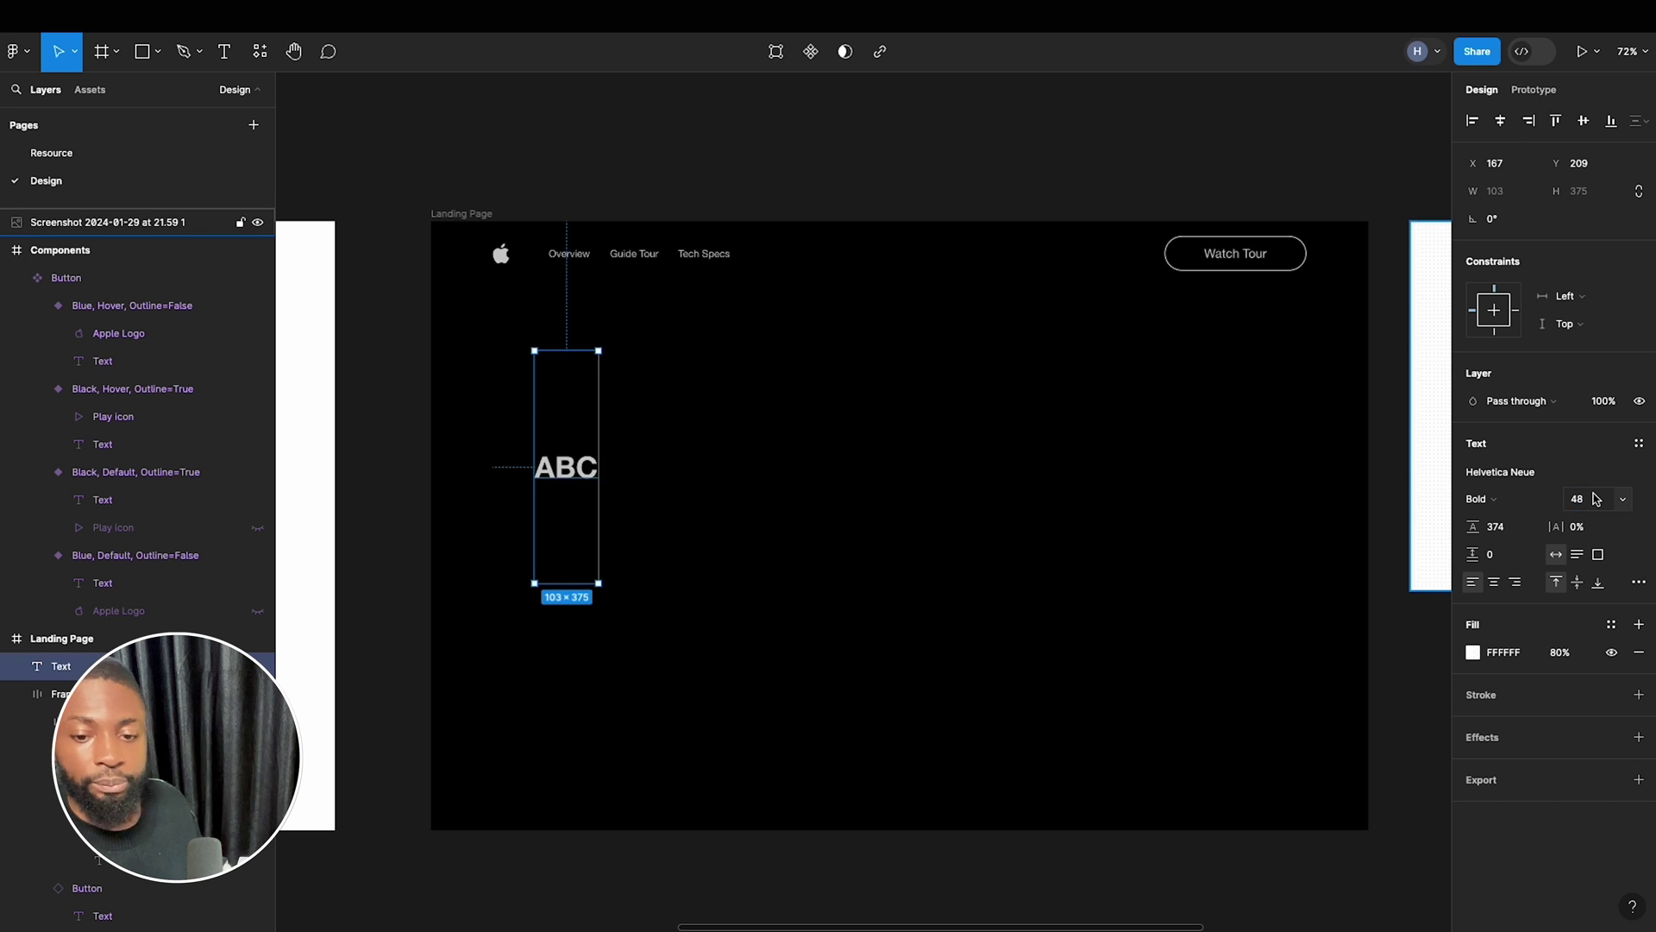
{"action": "left_click", "coordinate": [1515, 528]}
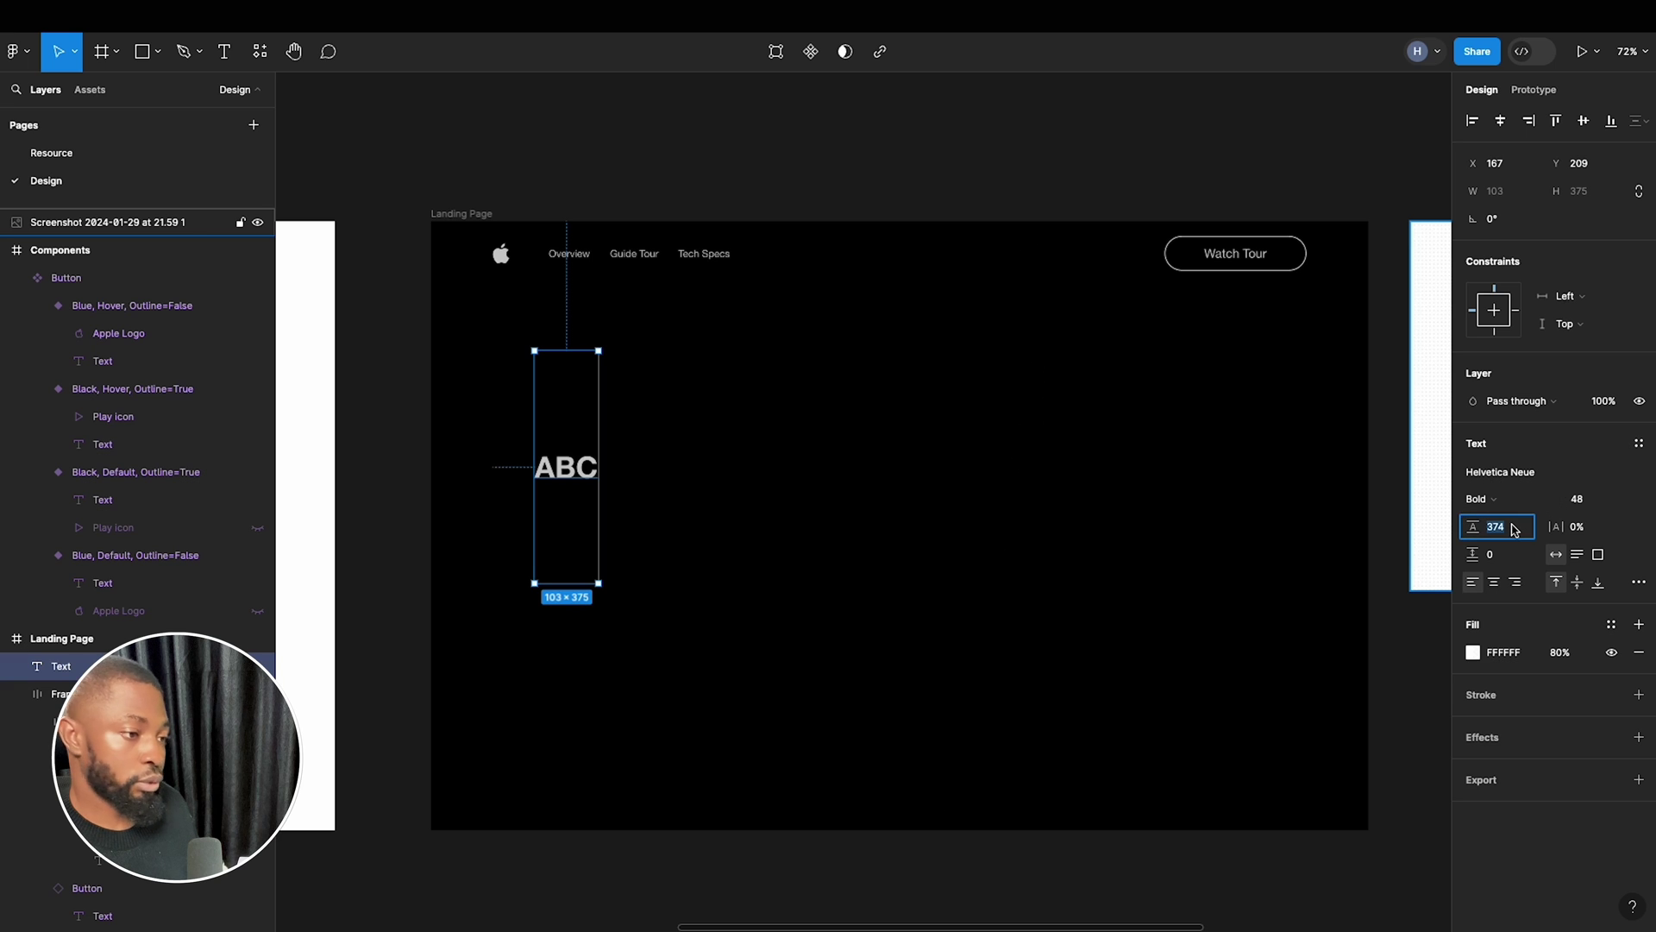
{"action": "type", "text": "72"}
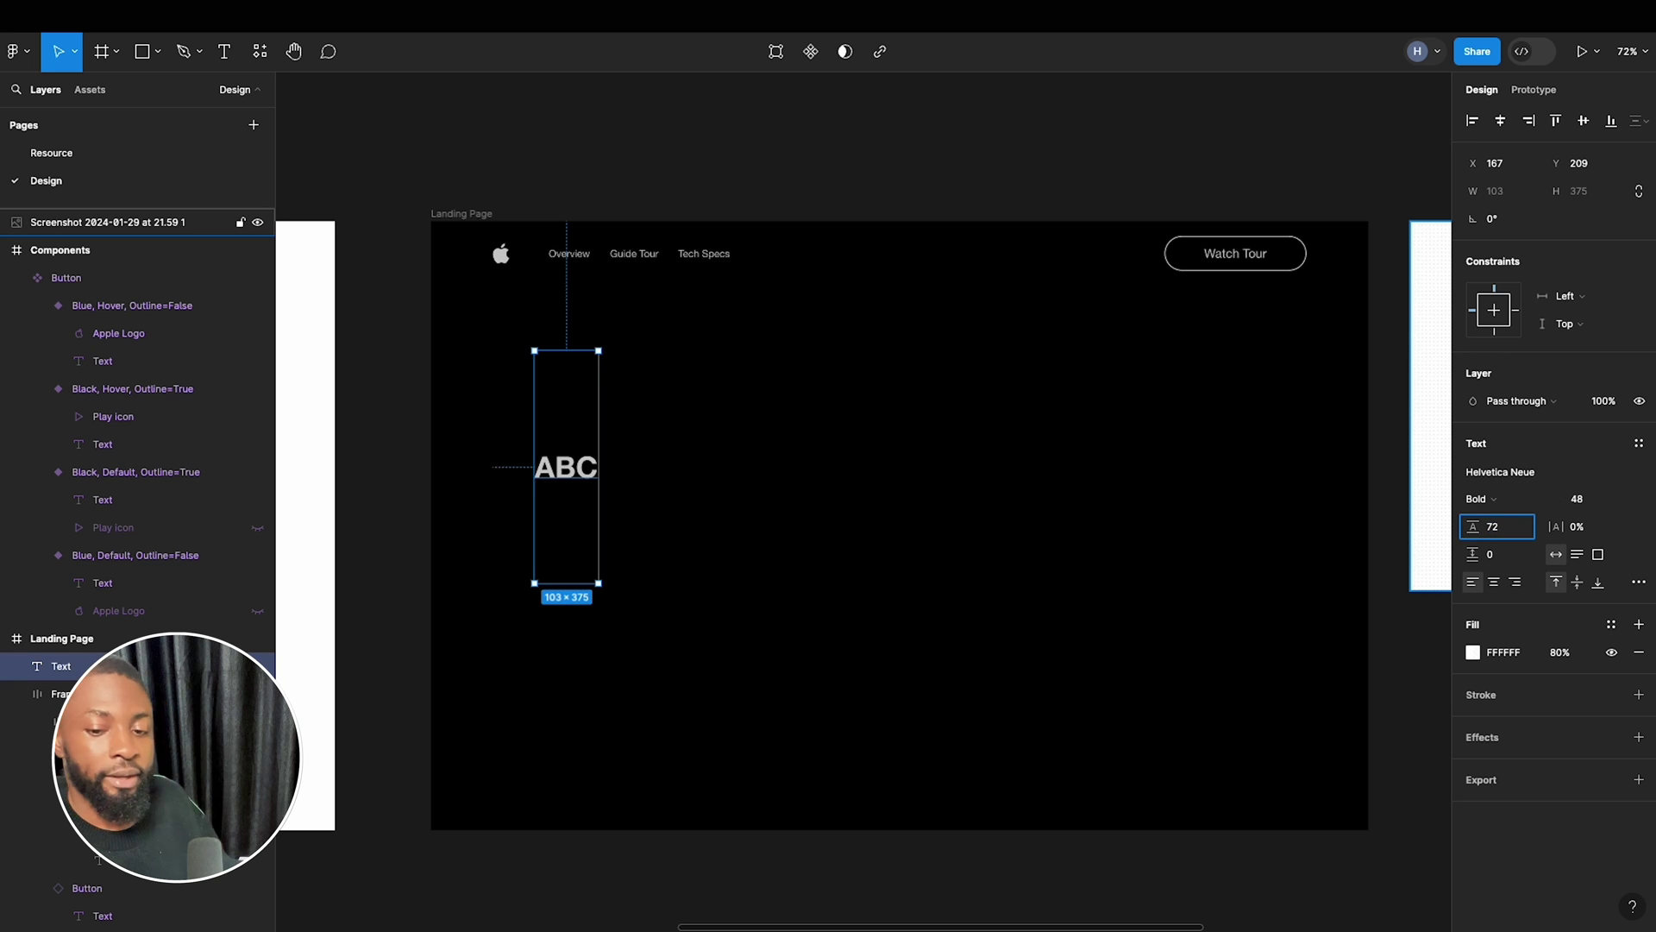
{"action": "key", "text": "Return"}
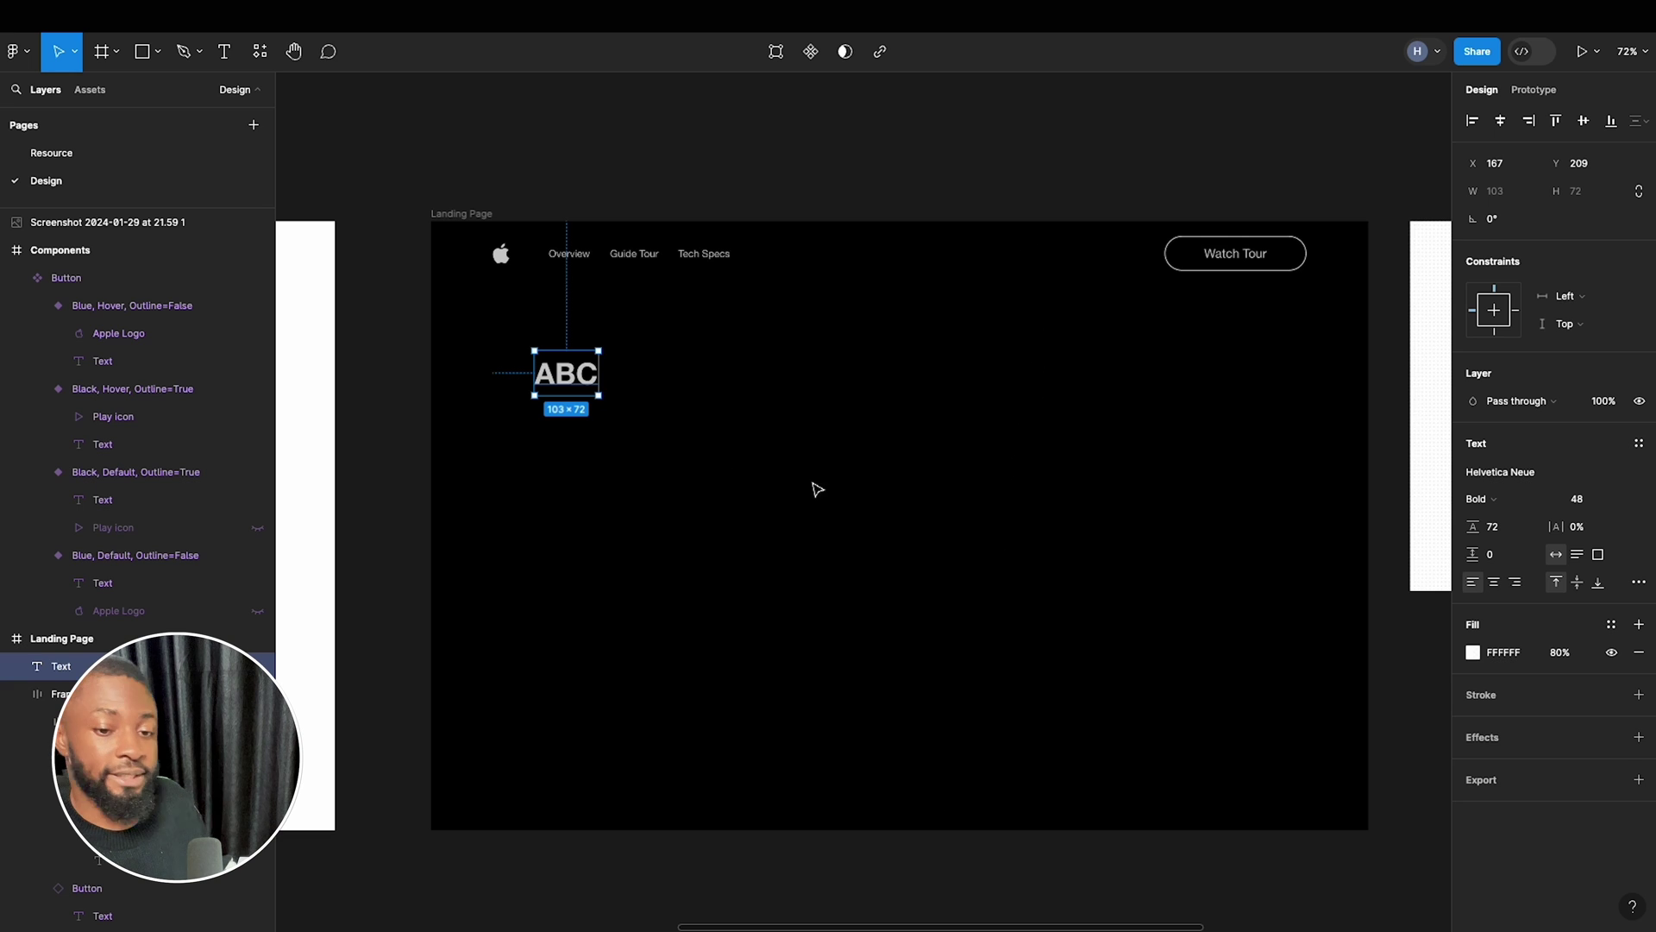
Replace the ABC text with the headline "Apple Vision Pro".
{"action": "double_click", "coordinate": [561, 382]}
{"action": "type", "text": "Apple Vision Pro"}
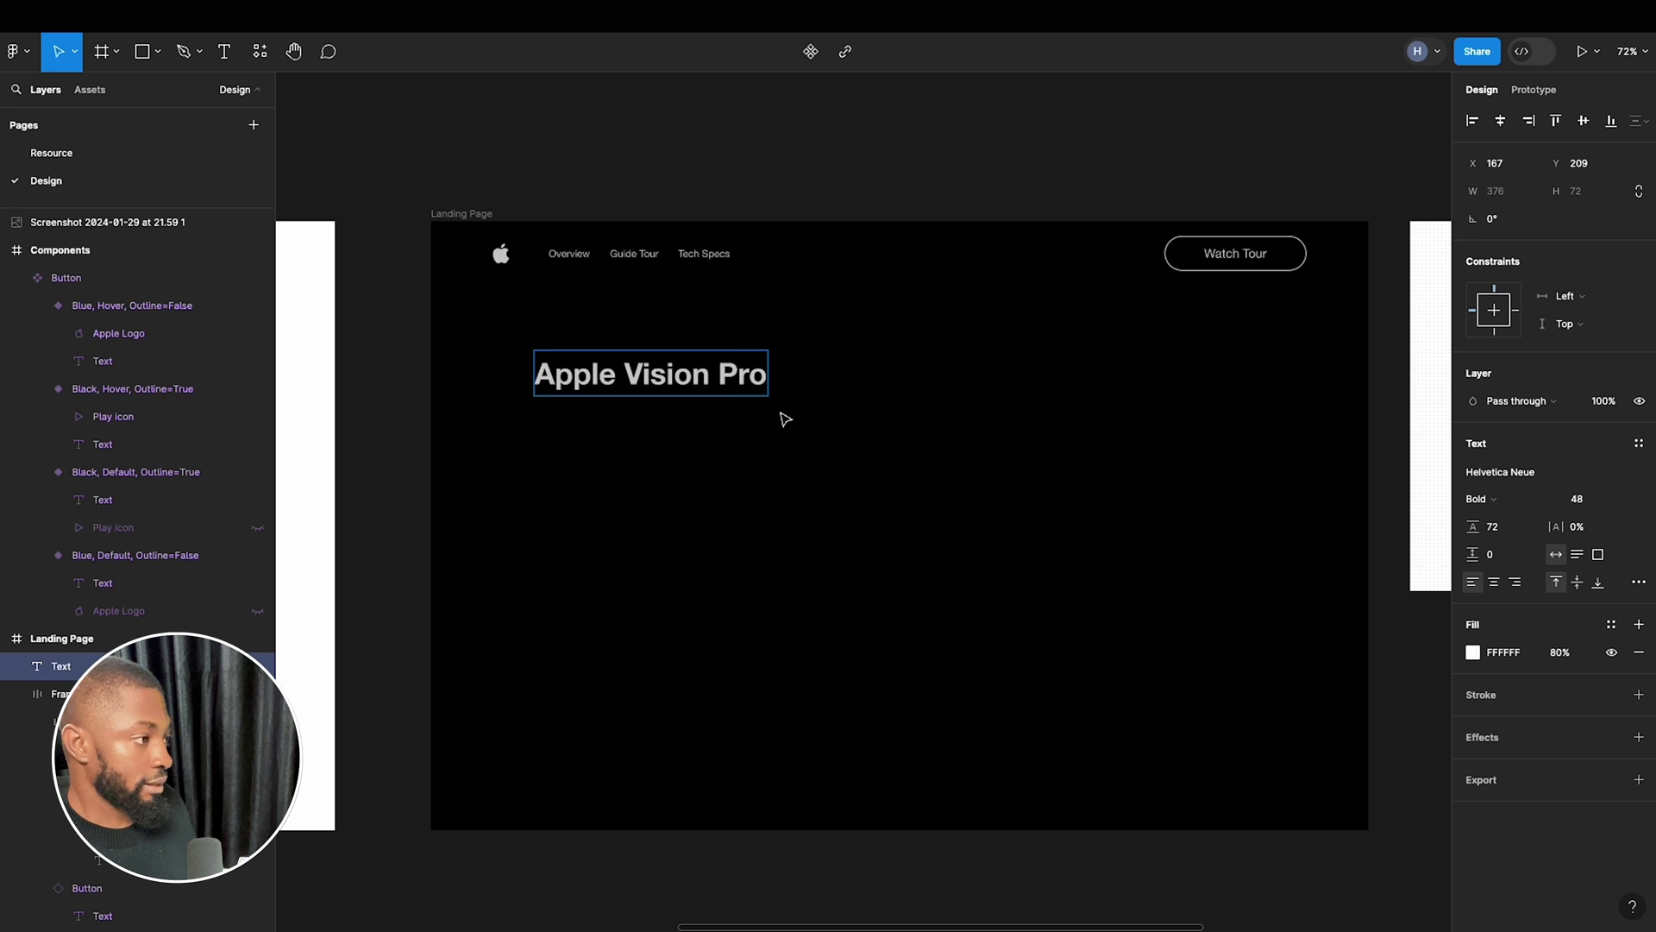
{"action": "key", "text": "Escape"}
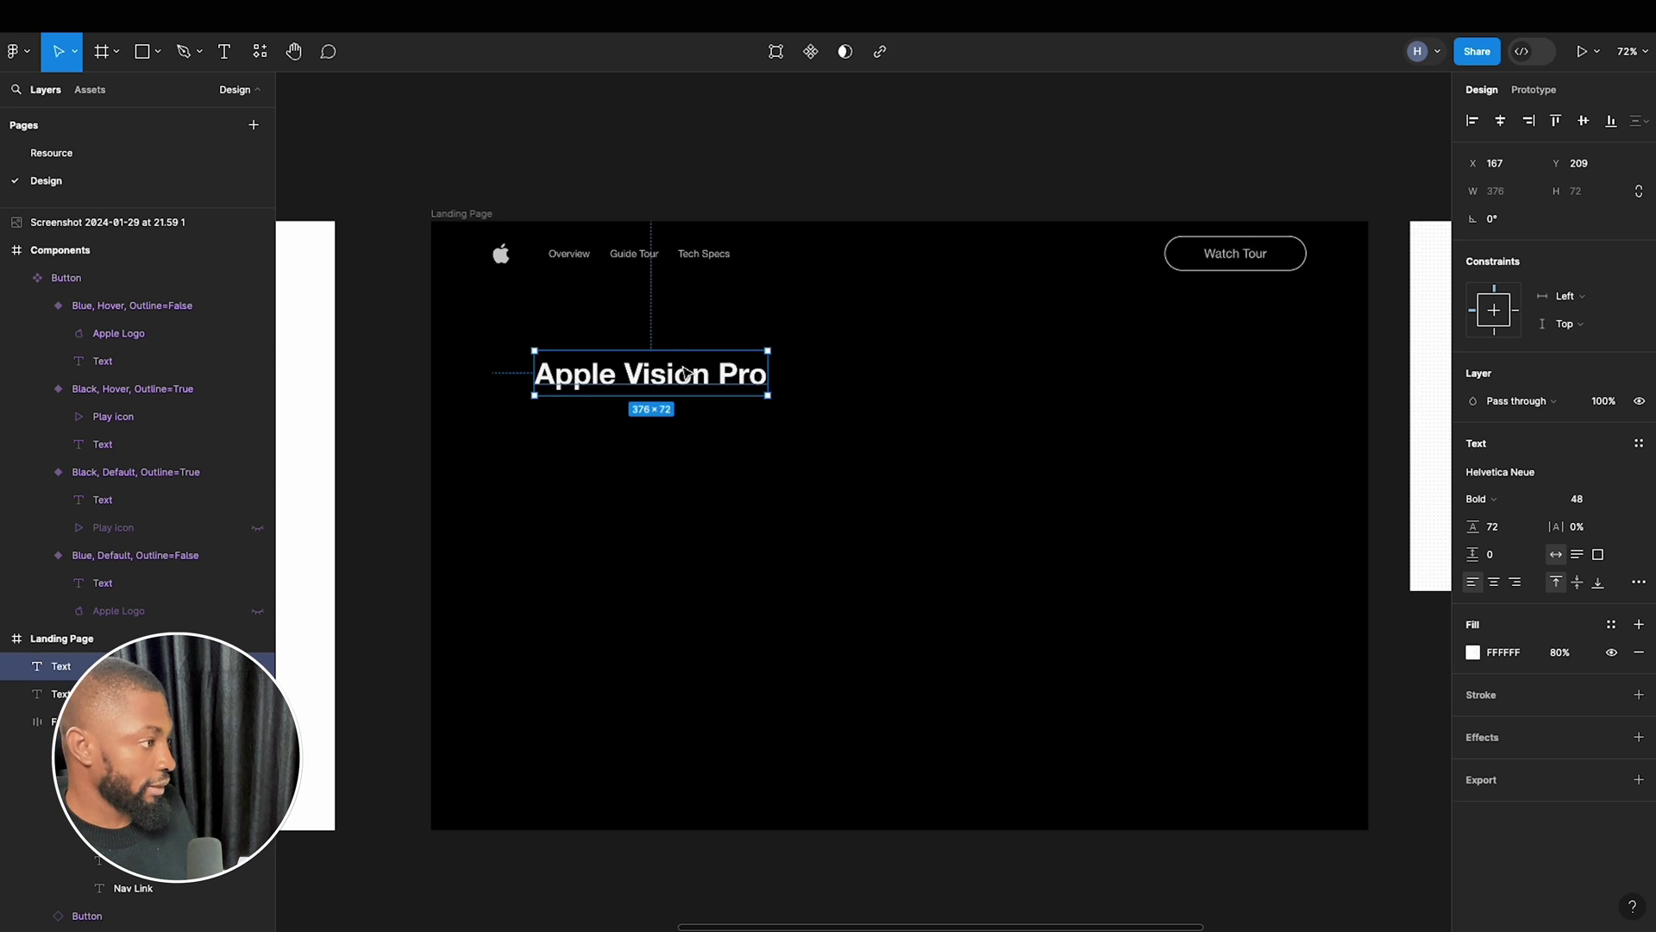
Duplicate the Apple Vision Pro headline directly below itself at Y 296 and set the copy's font size to 20.
{"action": "left_click_drag", "start_coordinate": [683, 369], "coordinate": [686, 423]}
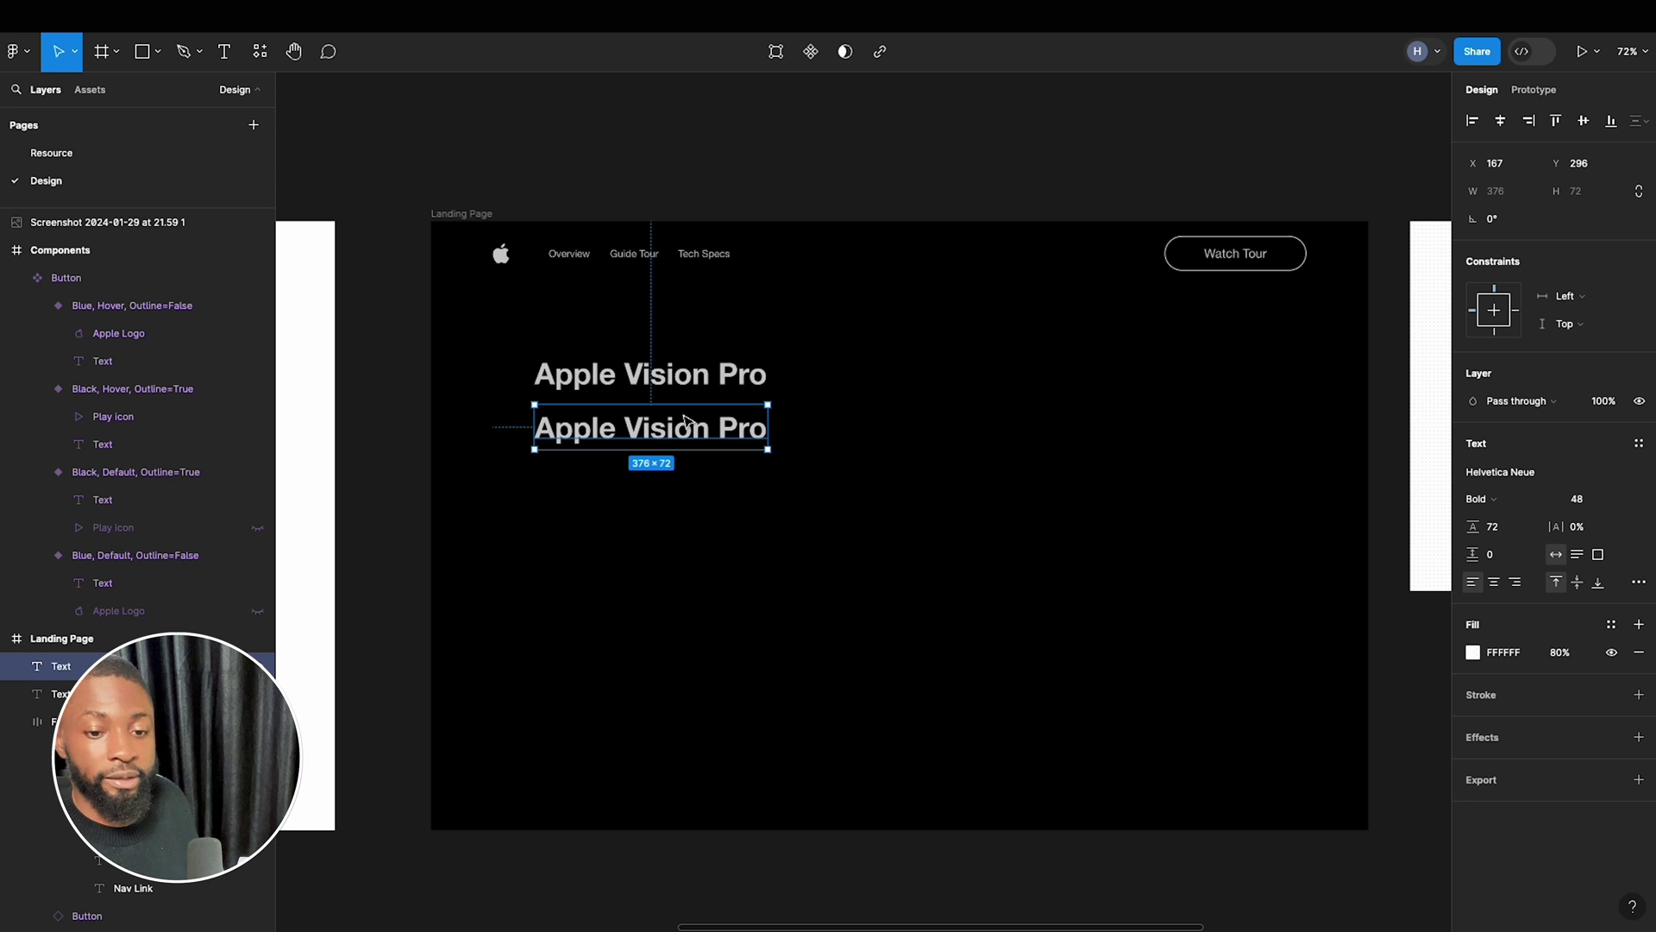
{"action": "left_click", "coordinate": [1582, 502]}
{"action": "type", "text": "20"}
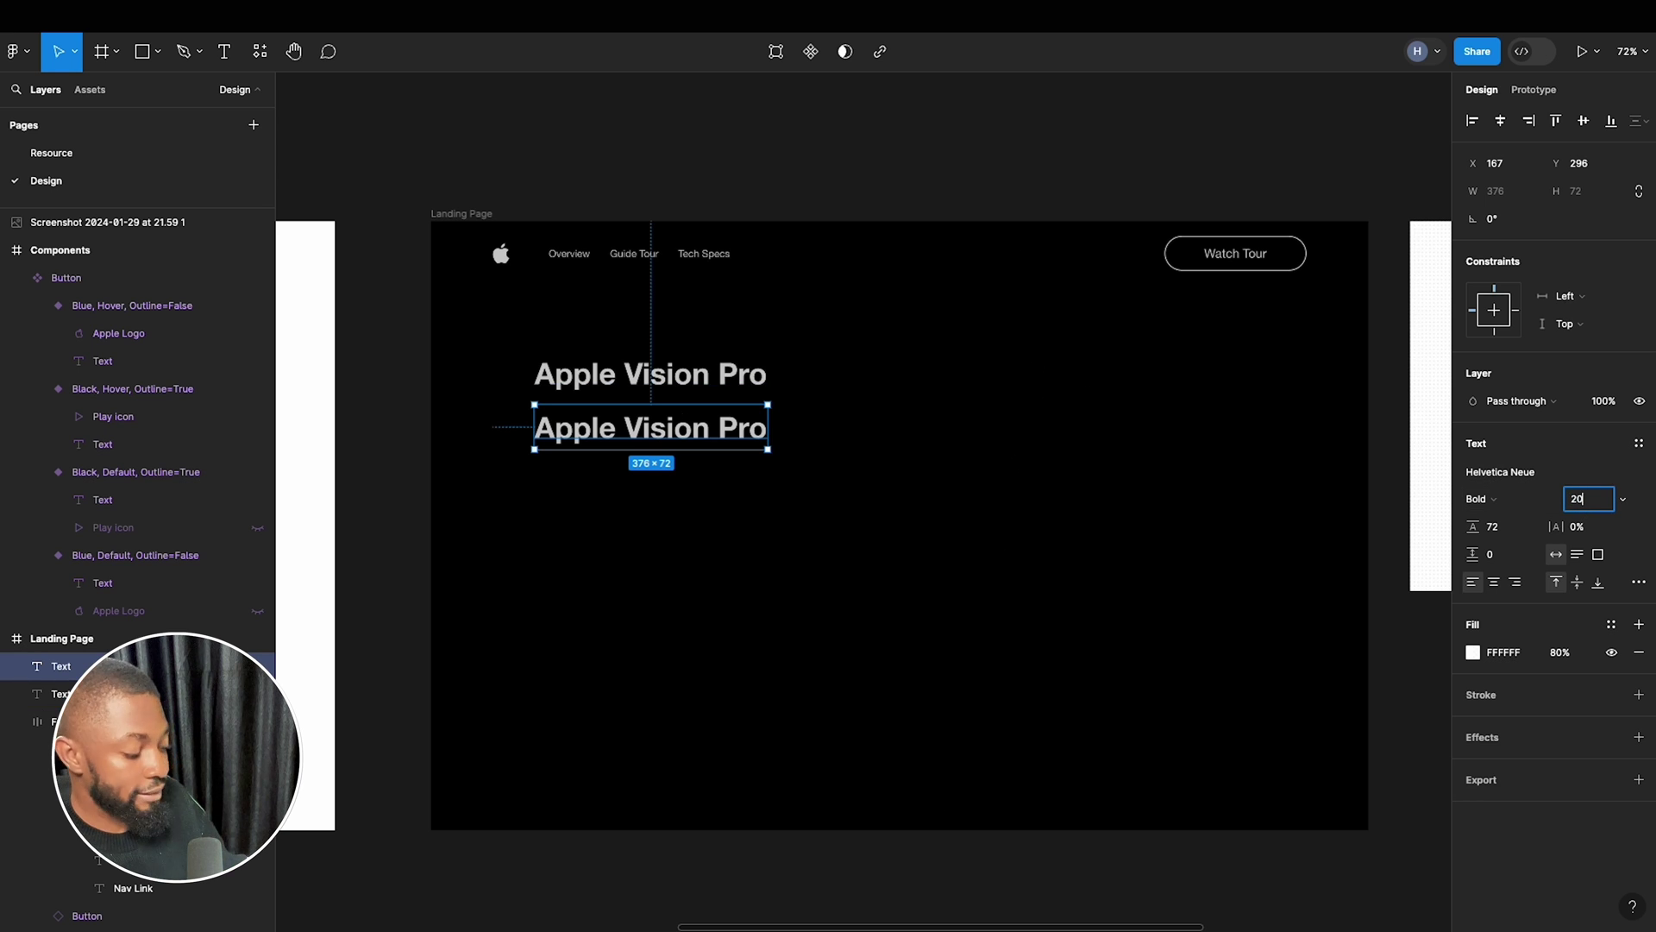
{"action": "key", "text": "Return"}
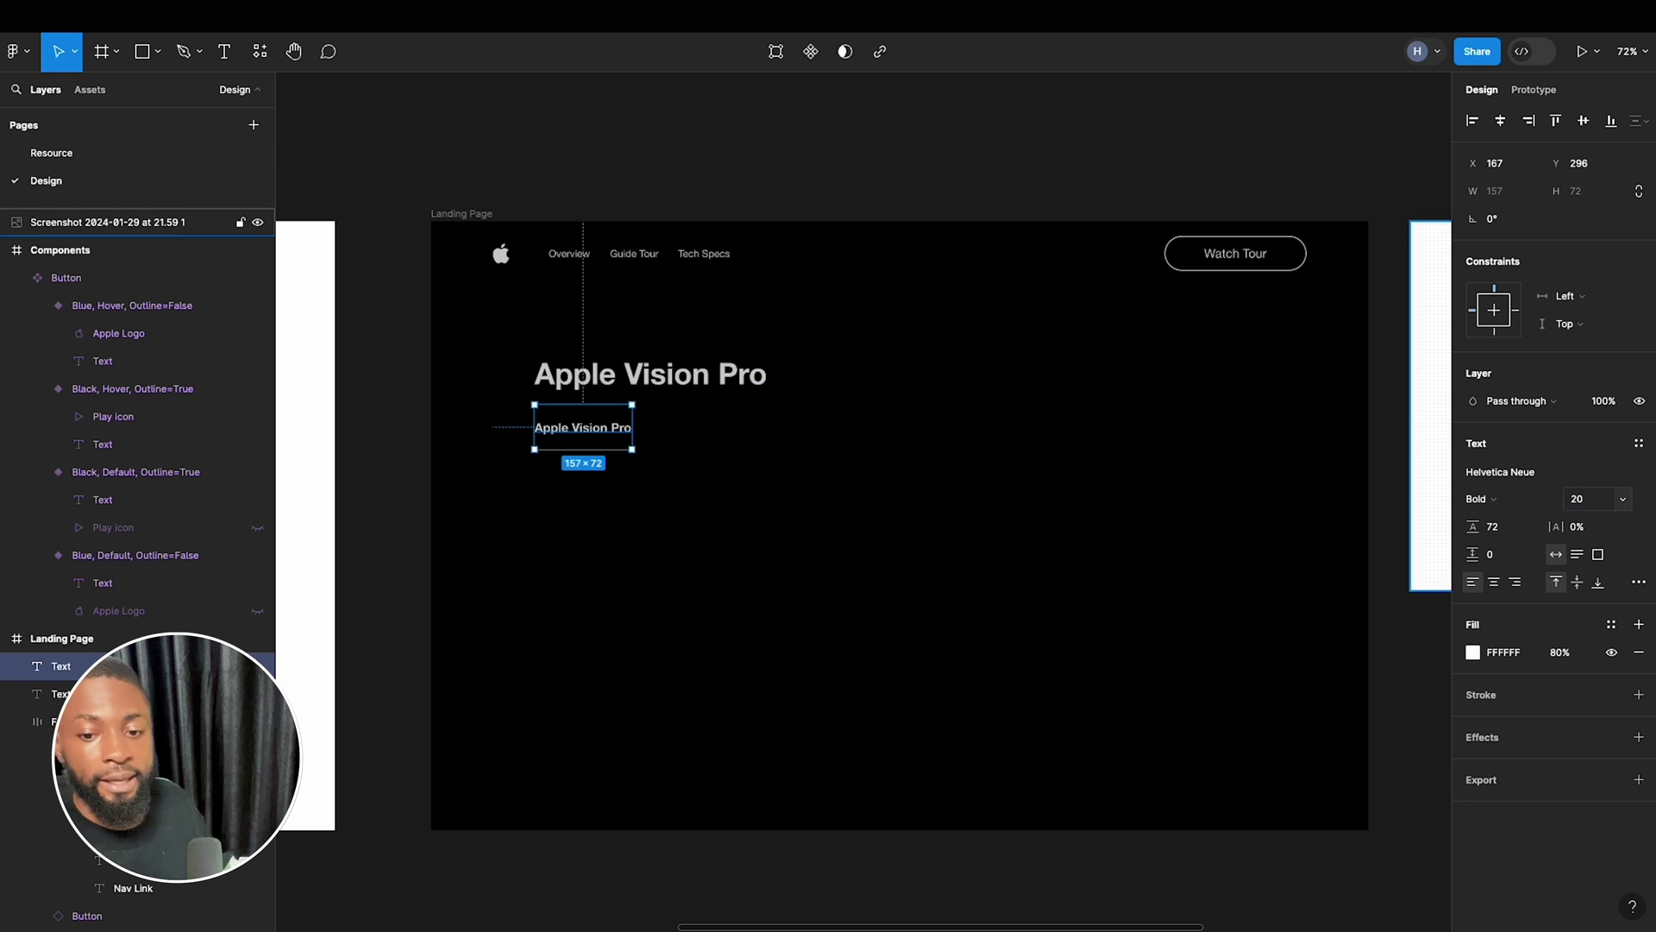
Set the lower text copy's font weight to Medium and its line height to 28.
{"action": "left_click", "coordinate": [1531, 499]}
{"action": "left_click", "coordinate": [1513, 477]}
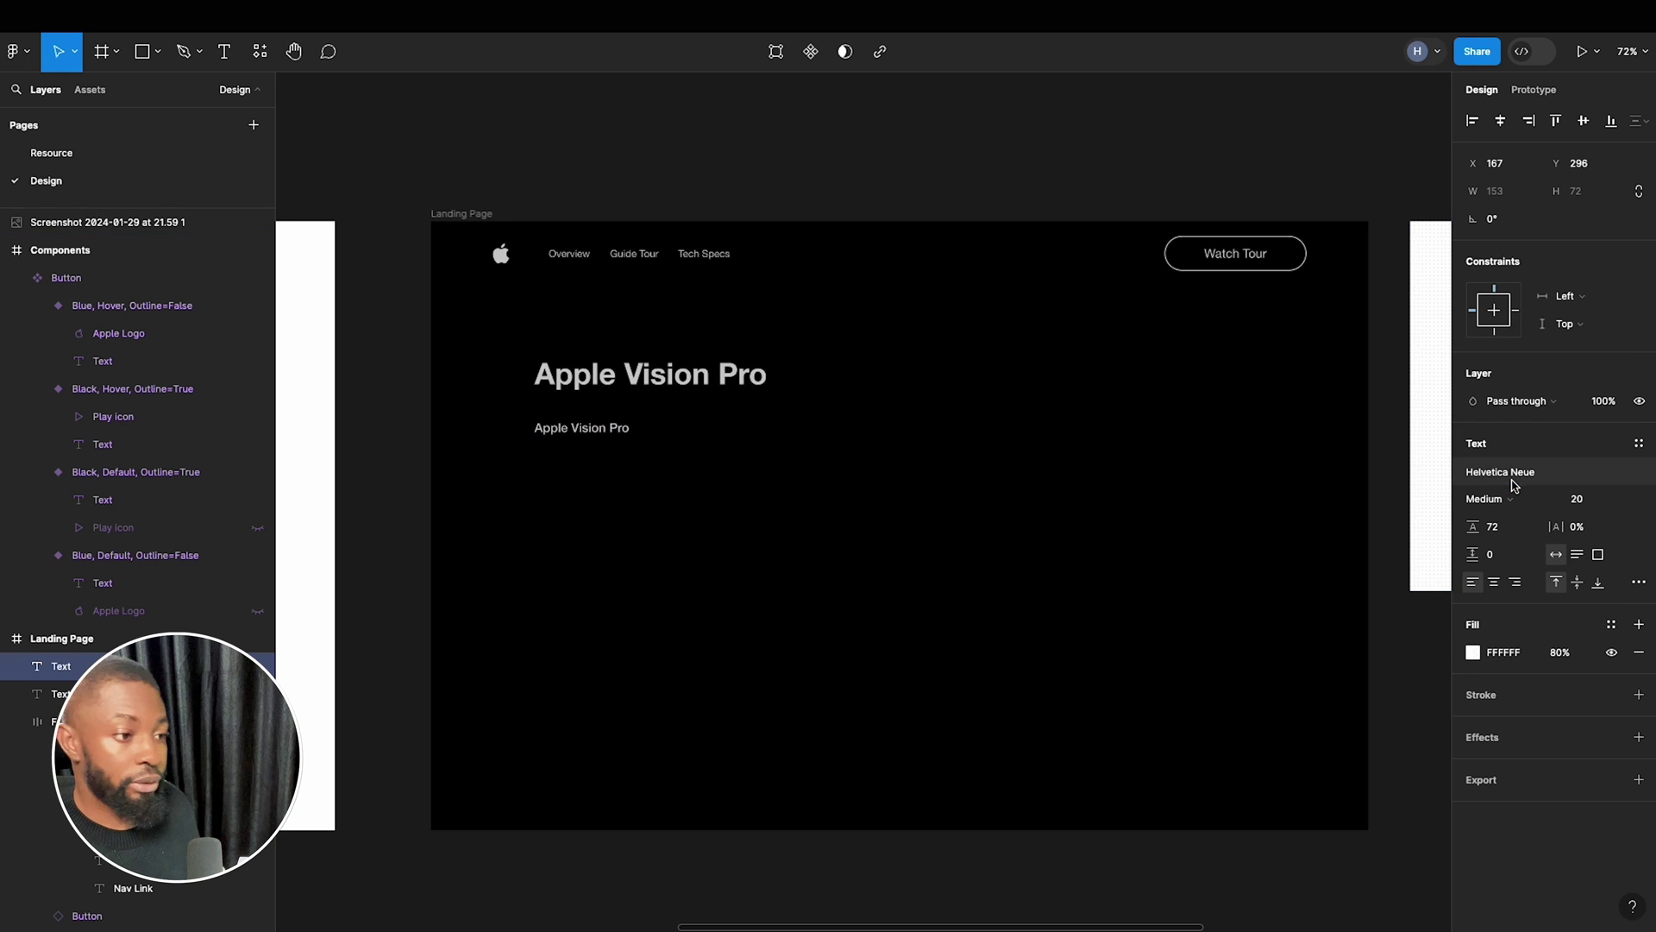
{"action": "left_click", "coordinate": [1513, 533]}
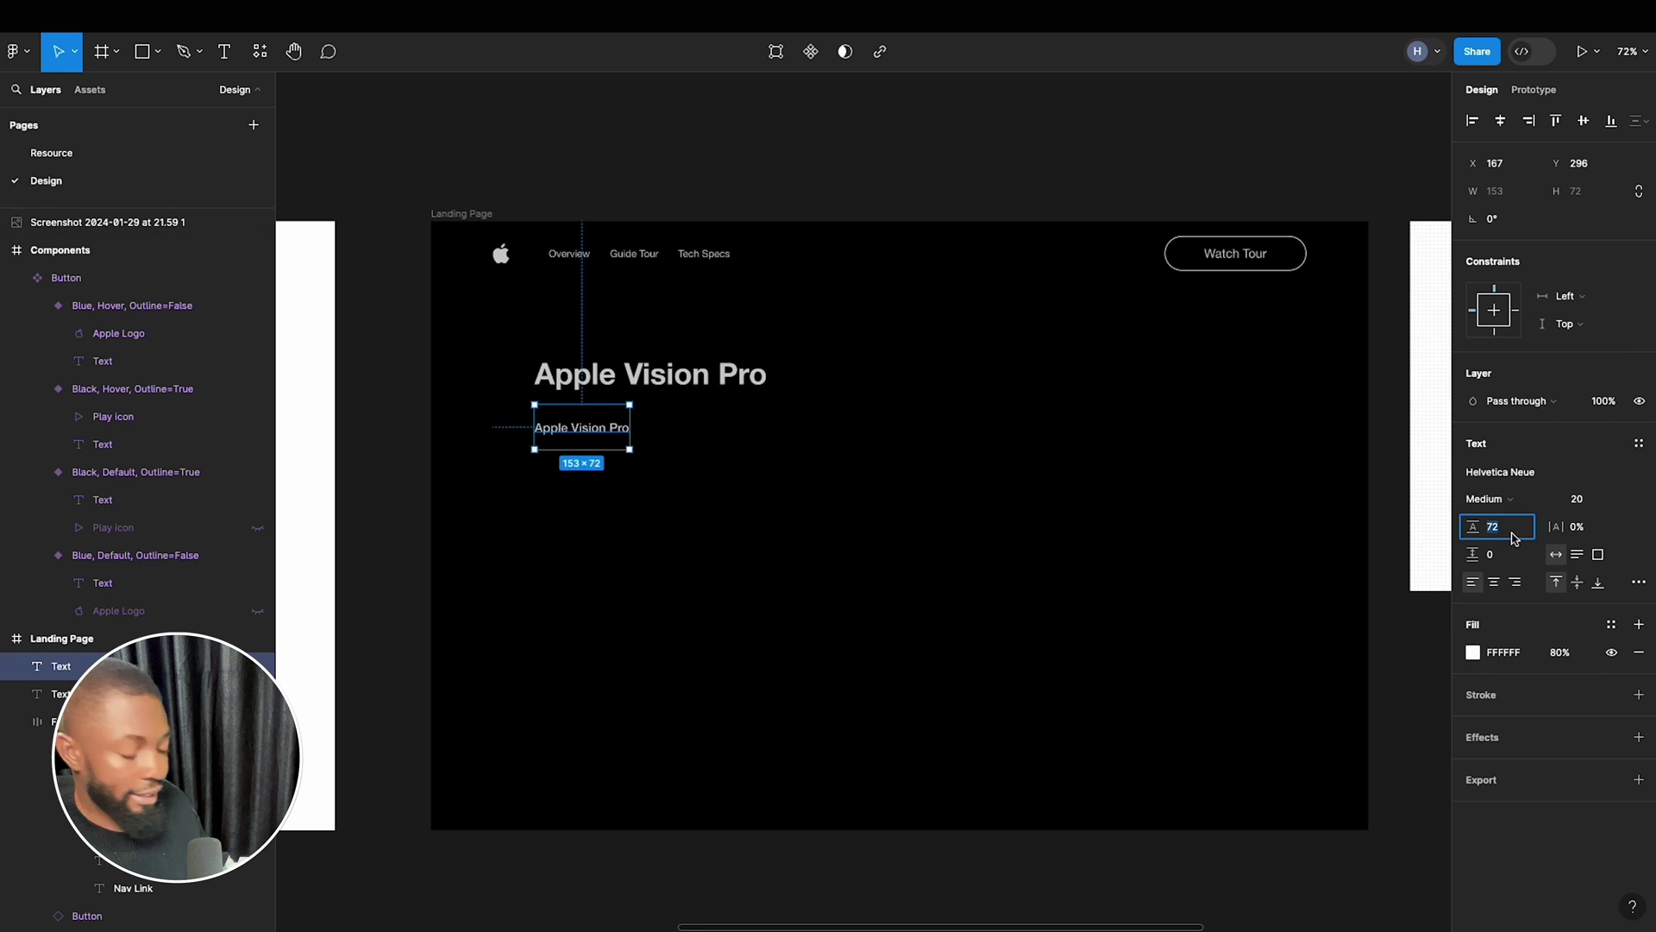
{"action": "type", "text": "2"}
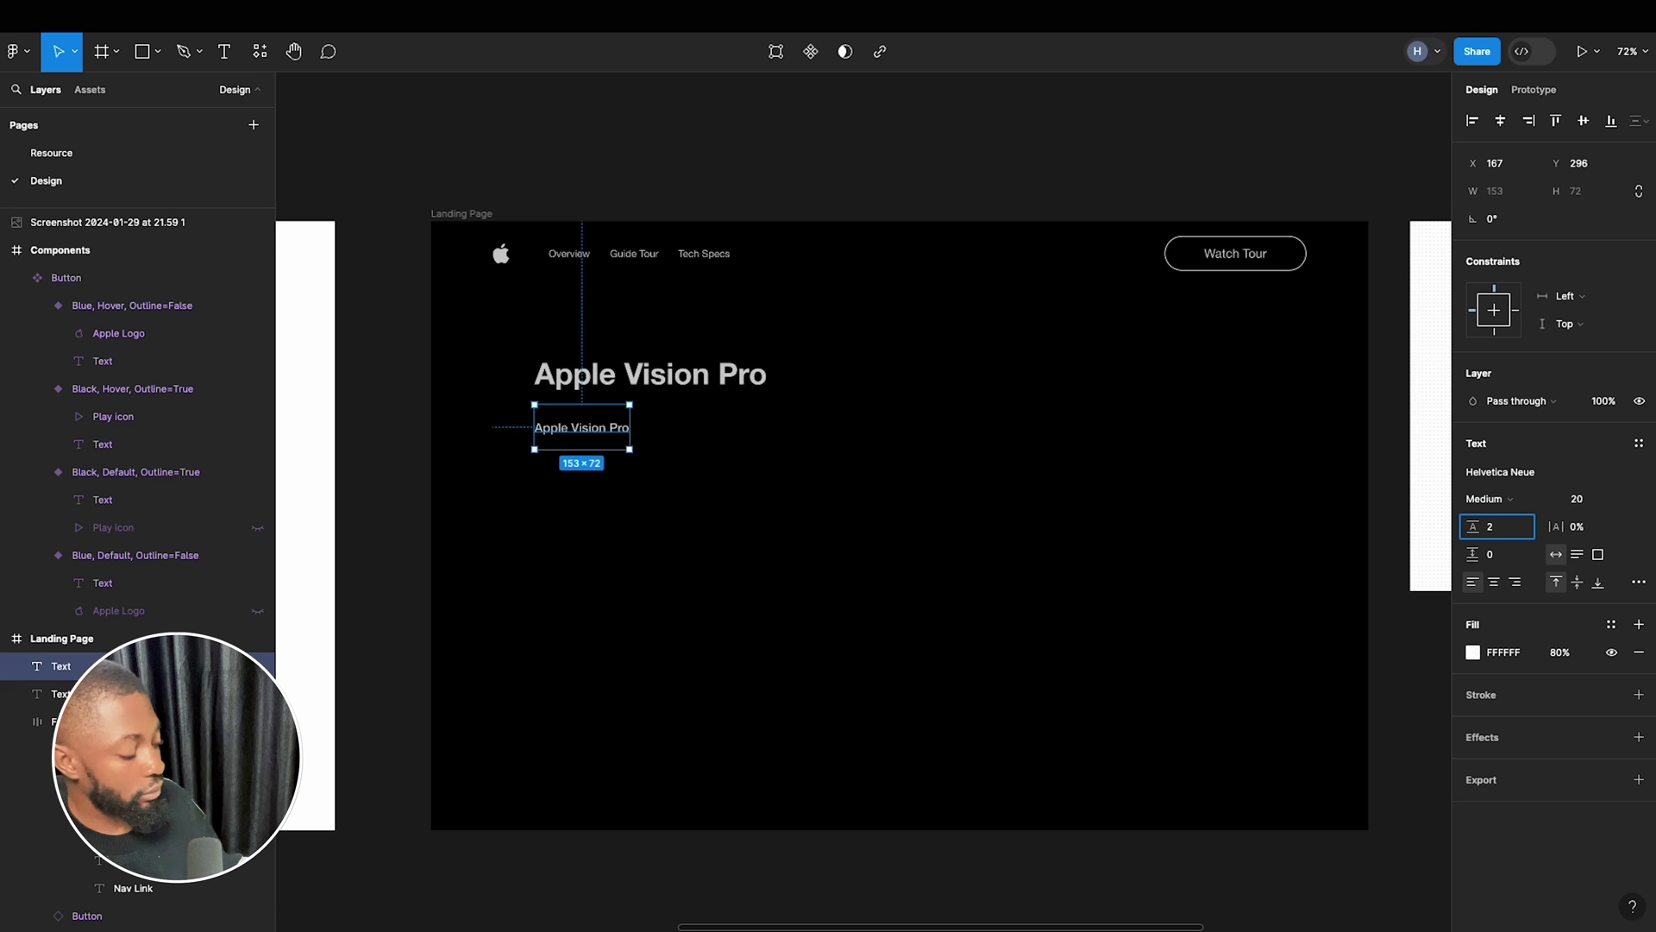
{"action": "key", "text": "Return"}
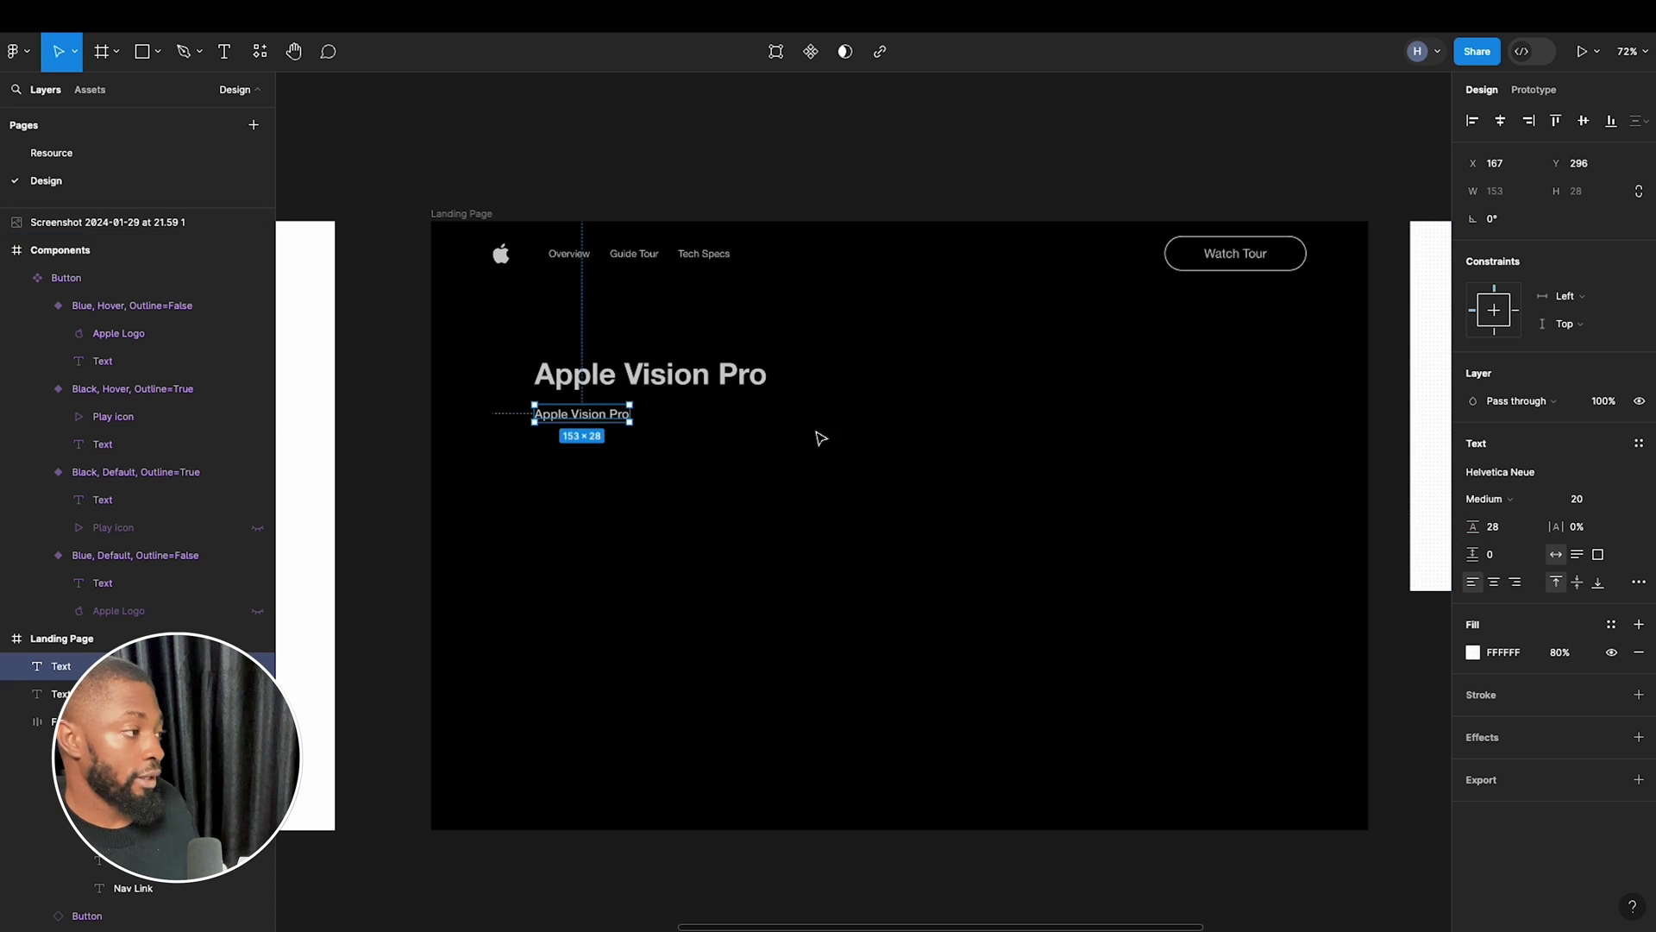
Change the lower text's wording to "Welcome to the era of spatial computing".
{"action": "double_click", "coordinate": [571, 414]}
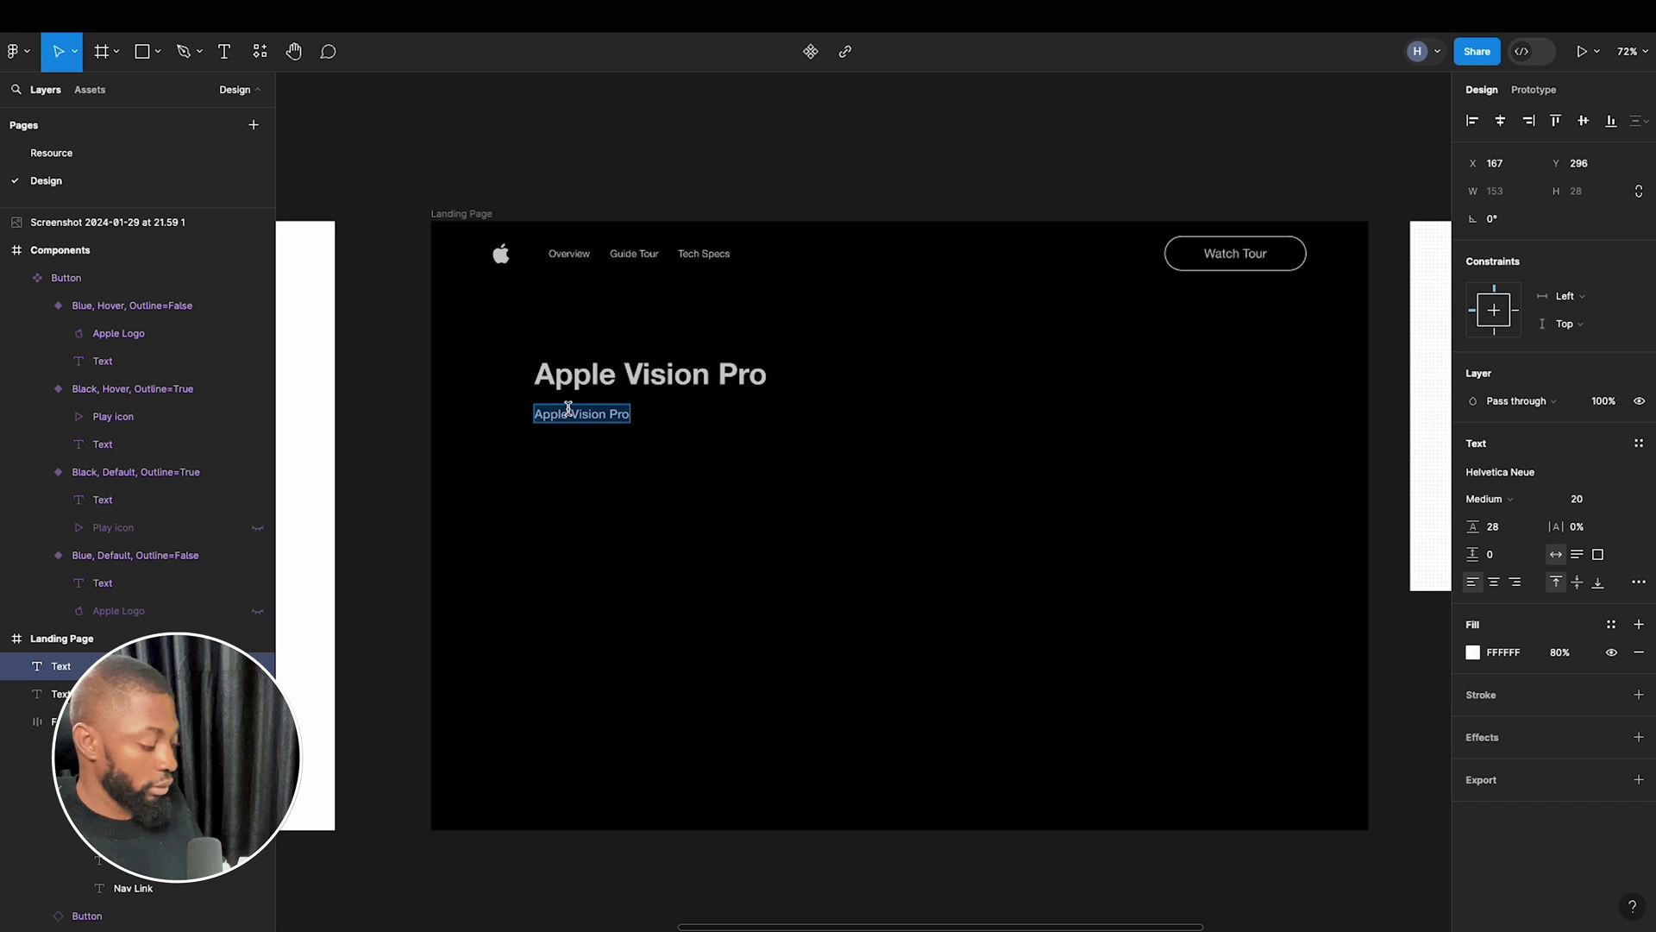
{"action": "type", "text": "W"}
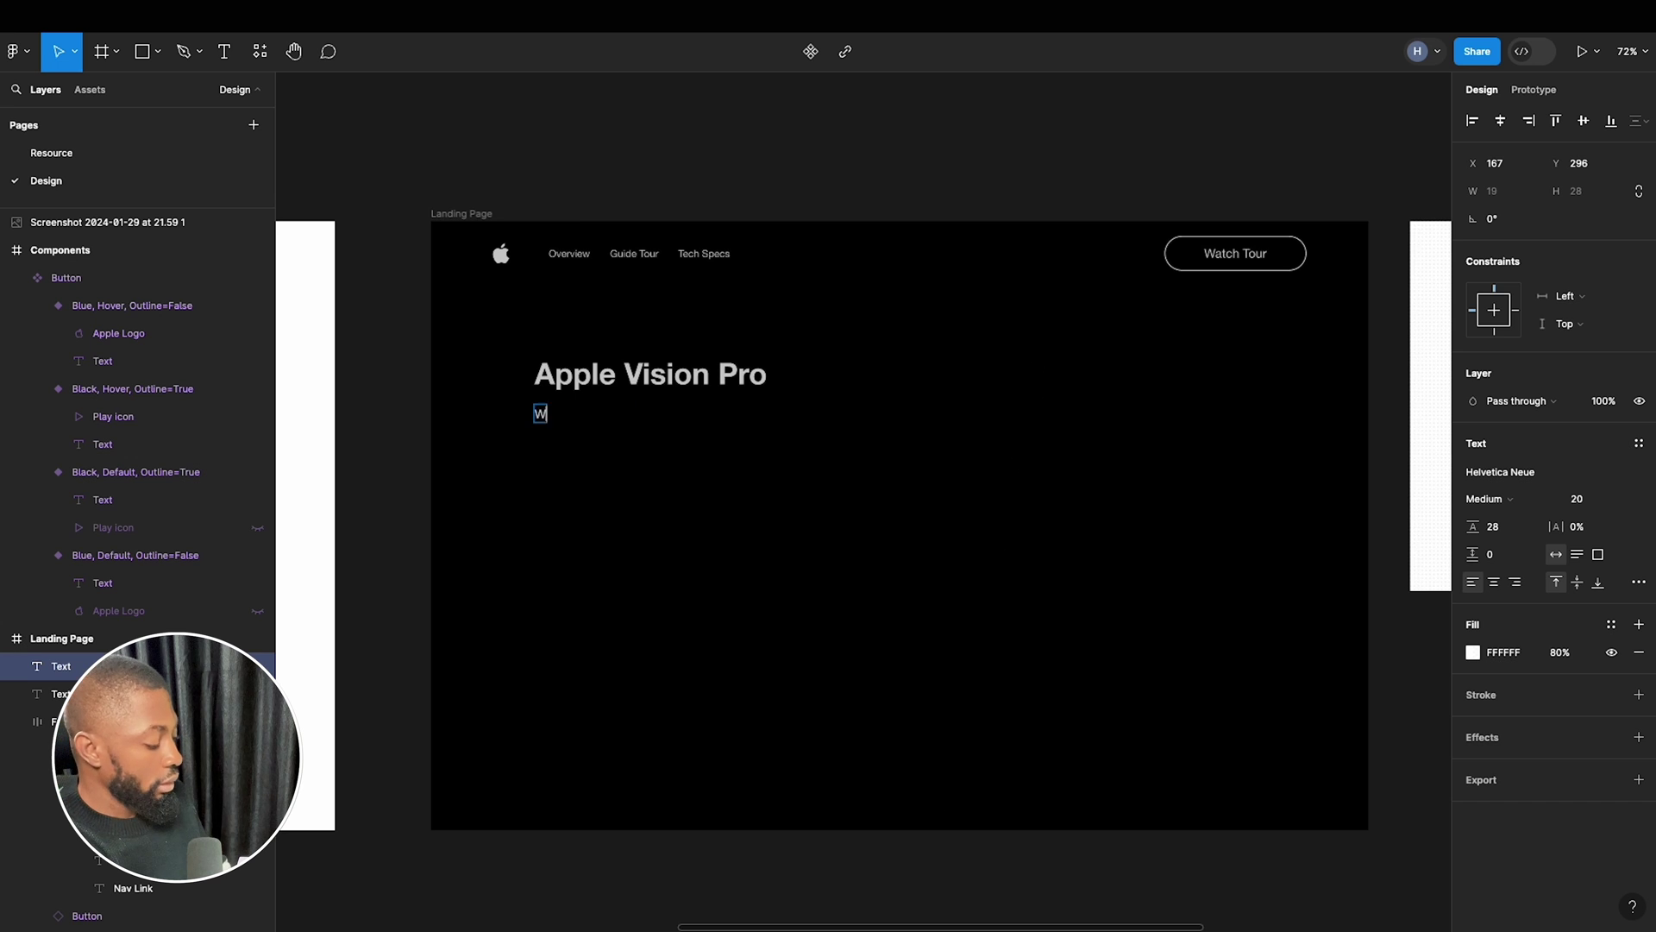
{"action": "type", "text": "elcome to the"}
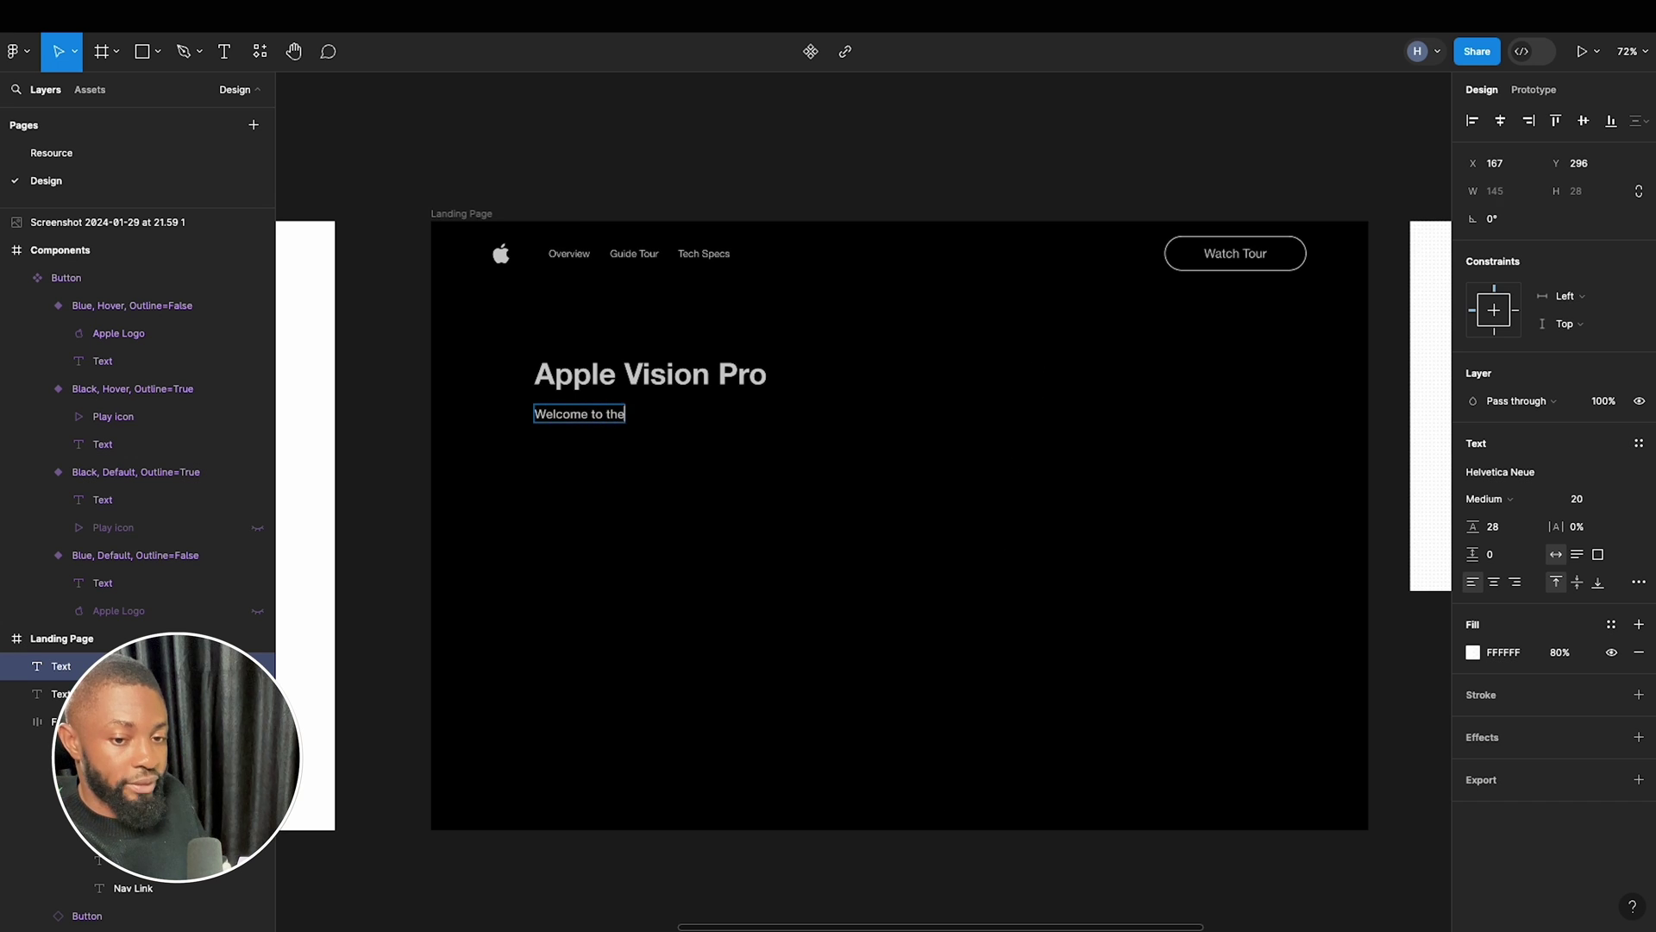
{"action": "type", "text": " era of s"}
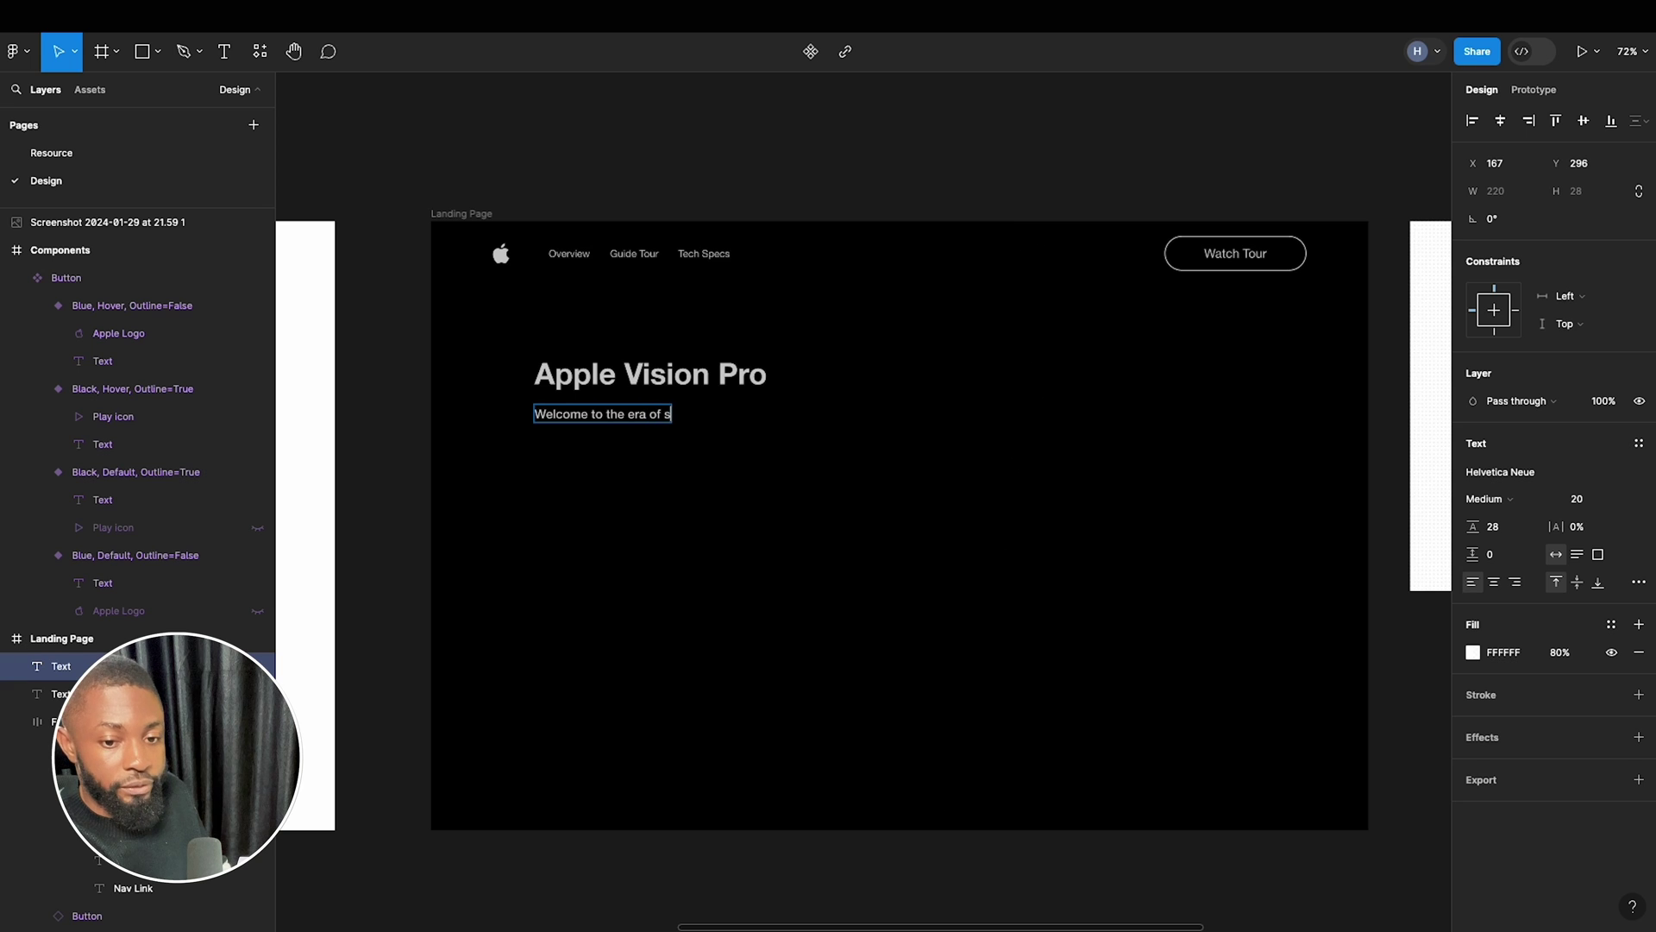
{"action": "type", "text": "patial"}
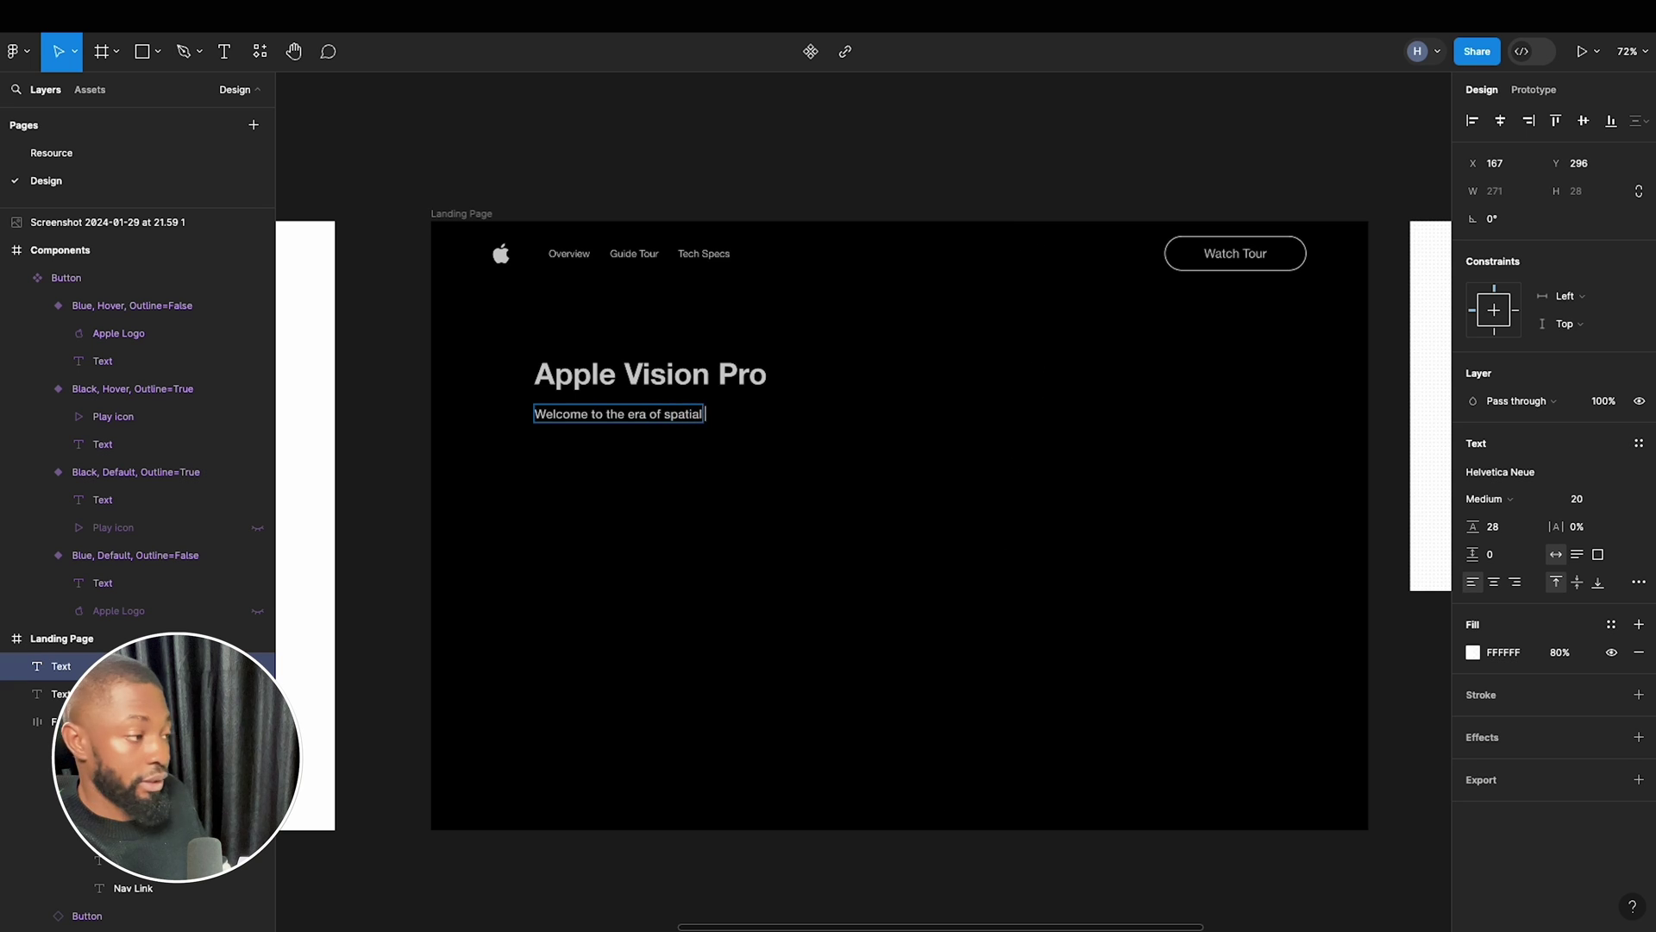
{"action": "type", "text": "com"}
{"action": "type", "text": "puting"}
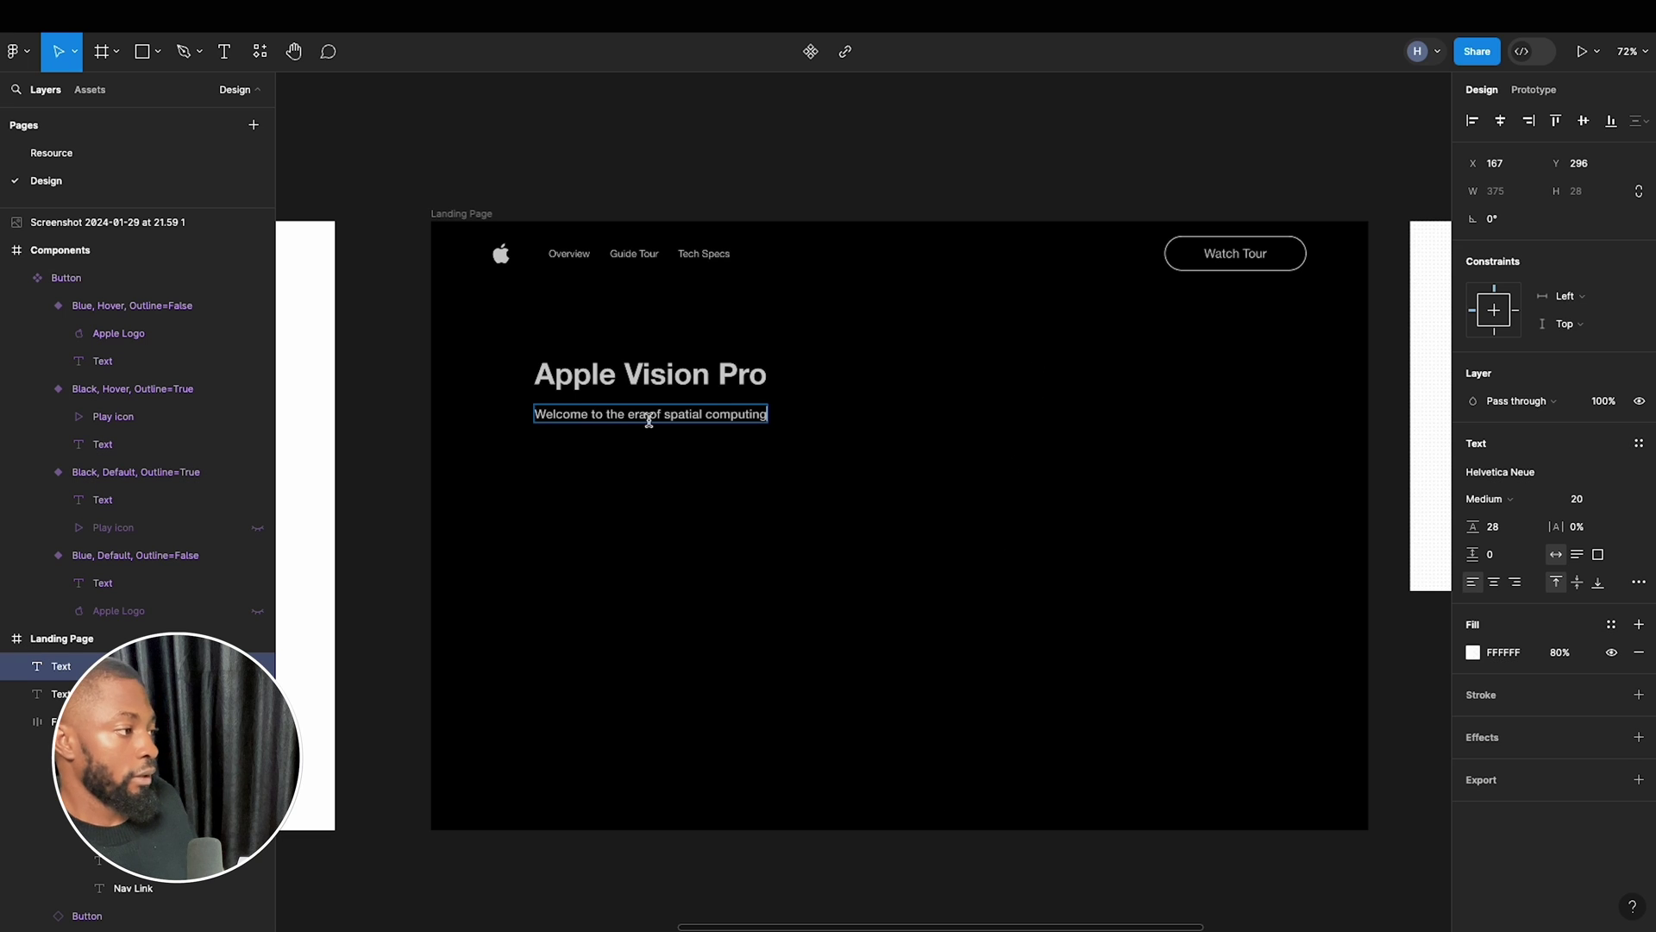
{"action": "key", "text": "Escape"}
Combine the headline and the welcome line into one vertical auto layout frame.
{"action": "left_click", "coordinate": [660, 371], "text": "shift"}
{"action": "key", "text": "shift+a"}
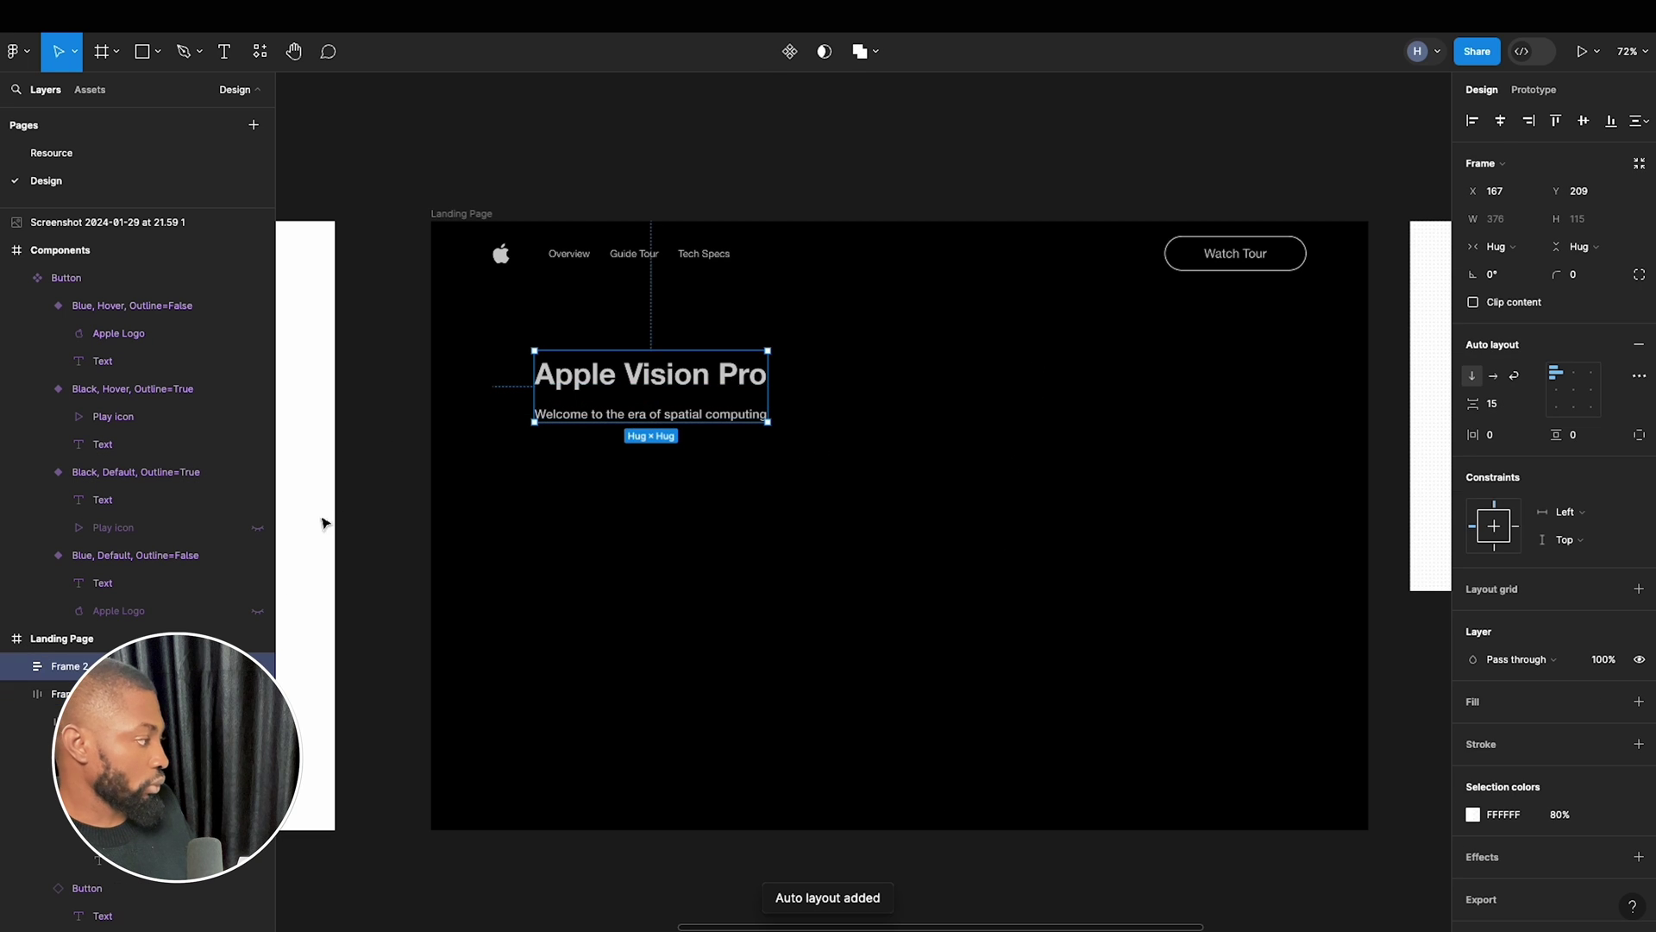
Rename the navigation frame Header and the new text frame Hero Text + Sub Text.
{"action": "left_click", "coordinate": [78, 693]}
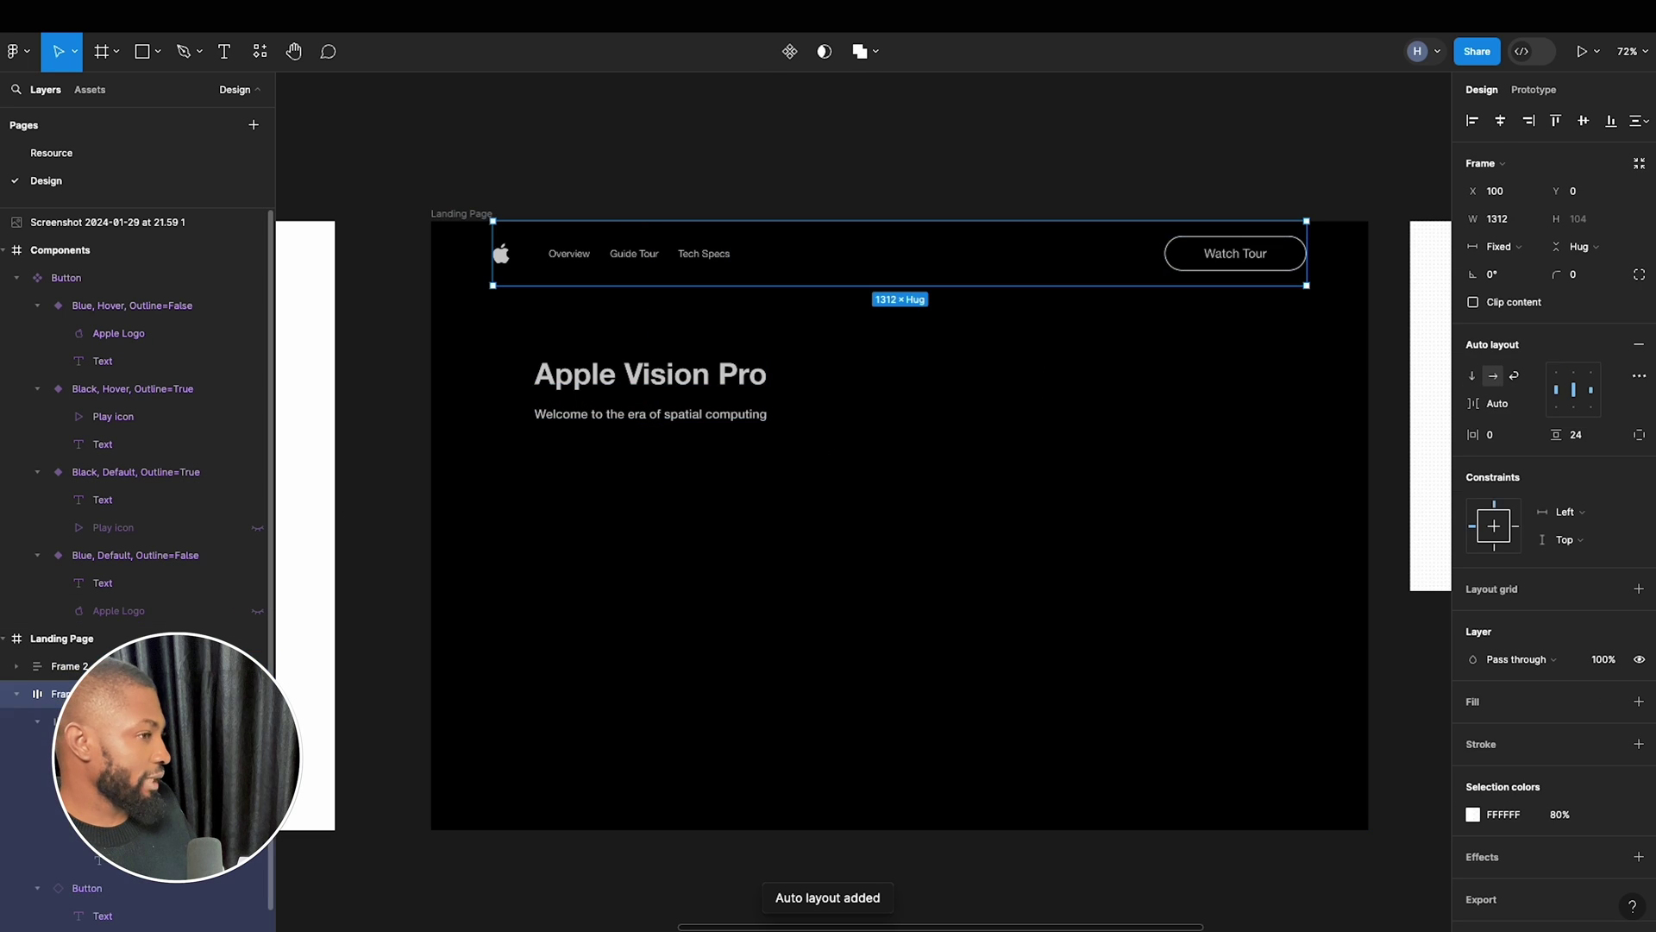
{"action": "double_click", "coordinate": [60, 693]}
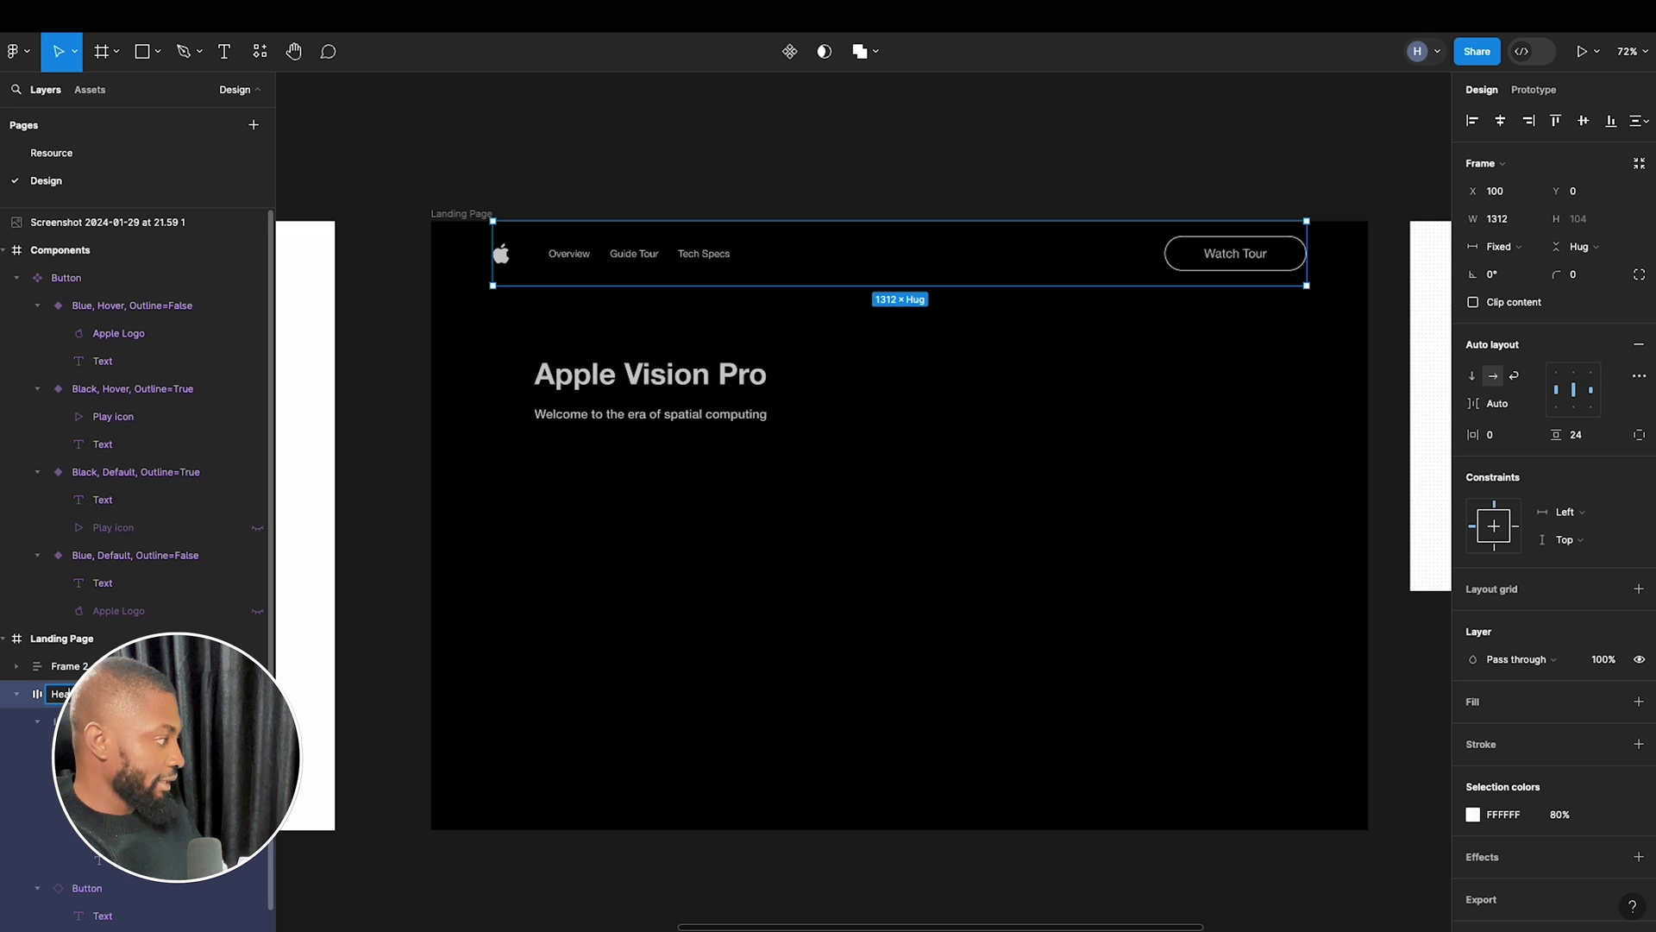
{"action": "left_click", "coordinate": [15, 695]}
{"action": "left_click", "coordinate": [69, 666]}
{"action": "double_click", "coordinate": [76, 667]}
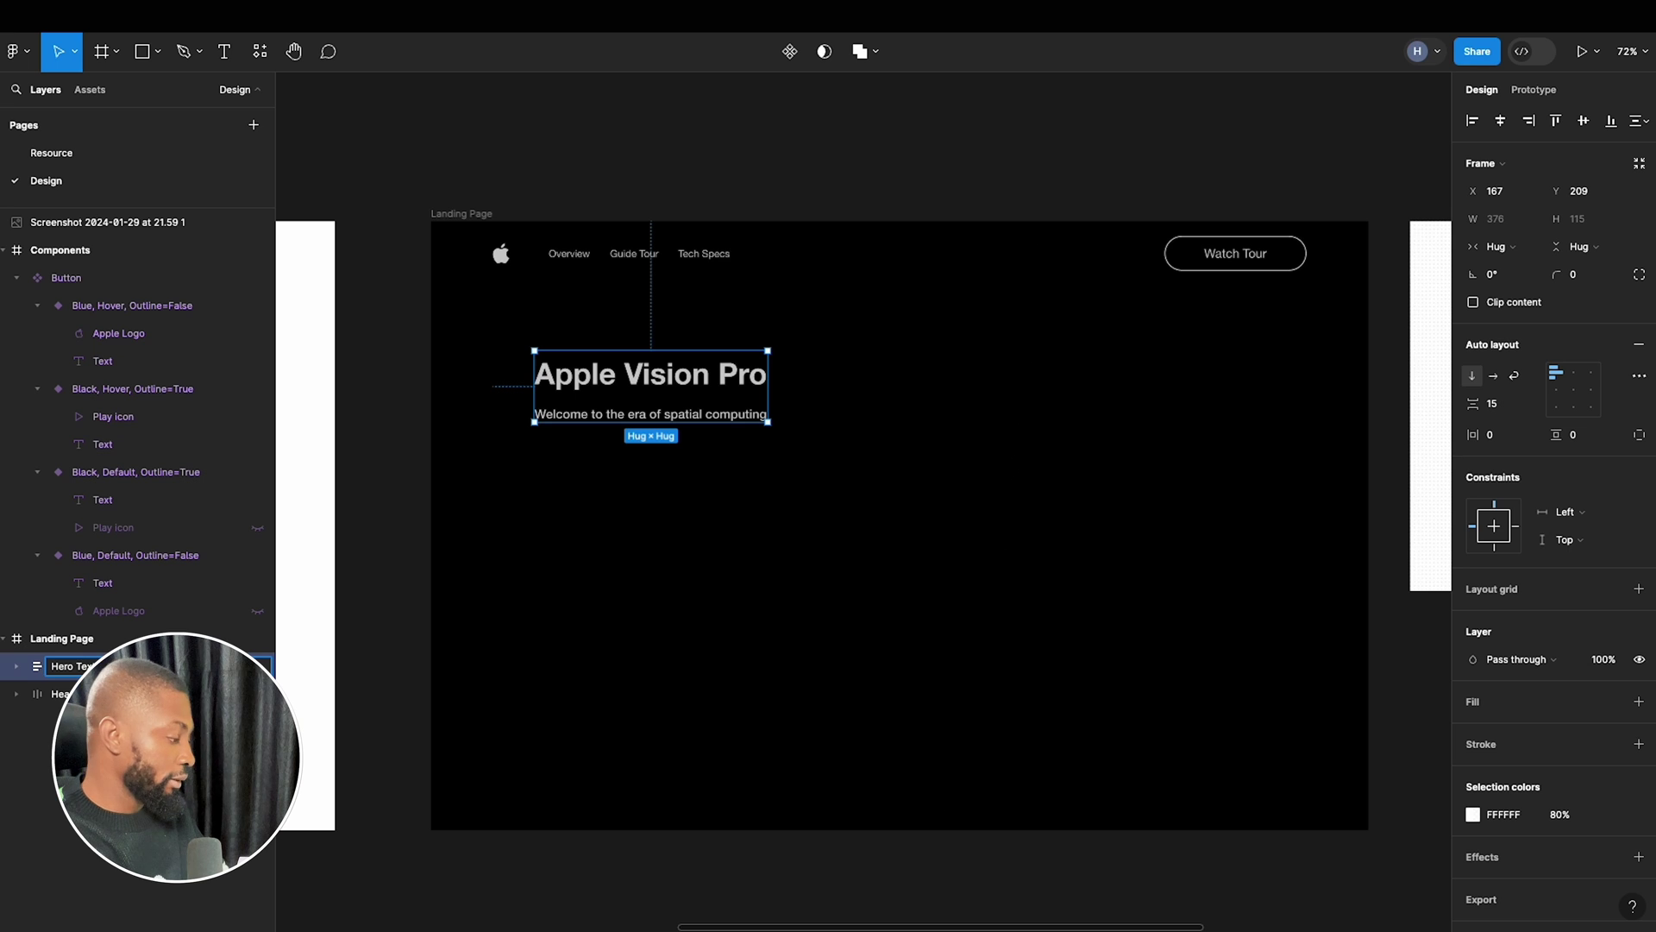
{"action": "key", "text": "Return"}
Rename the headline layer Hero Text and the welcome line layer Sub Text.
{"action": "left_click", "coordinate": [15, 666]}
{"action": "left_click", "coordinate": [77, 693]}
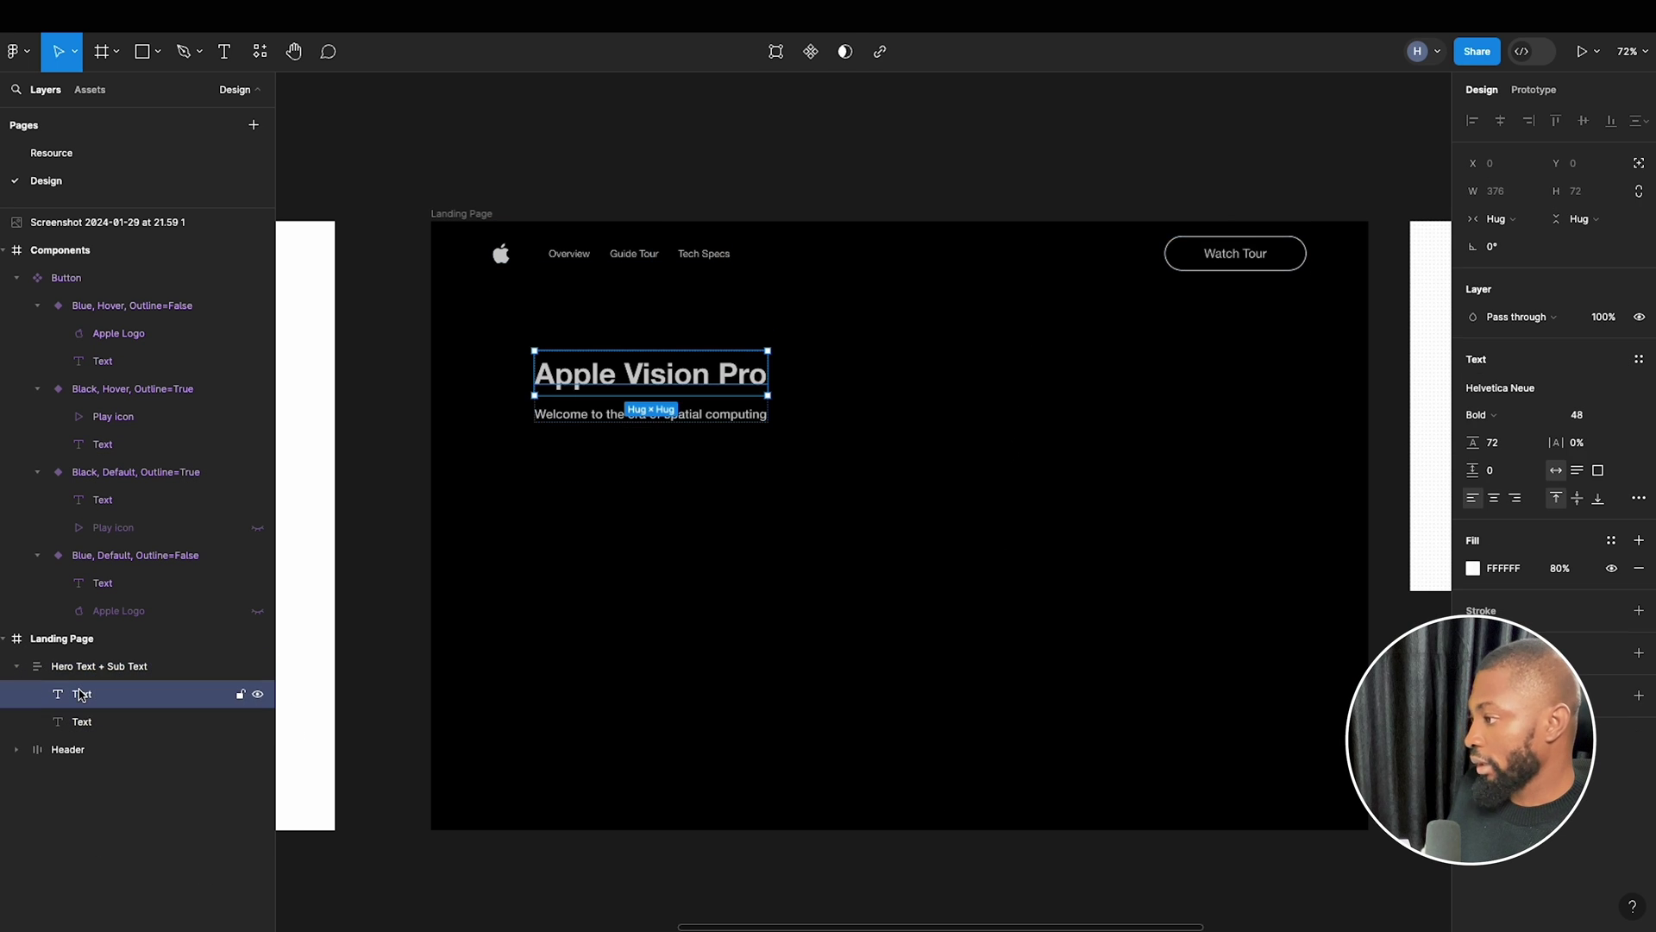
{"action": "double_click", "coordinate": [79, 694]}
{"action": "type", "text": "Hero"}
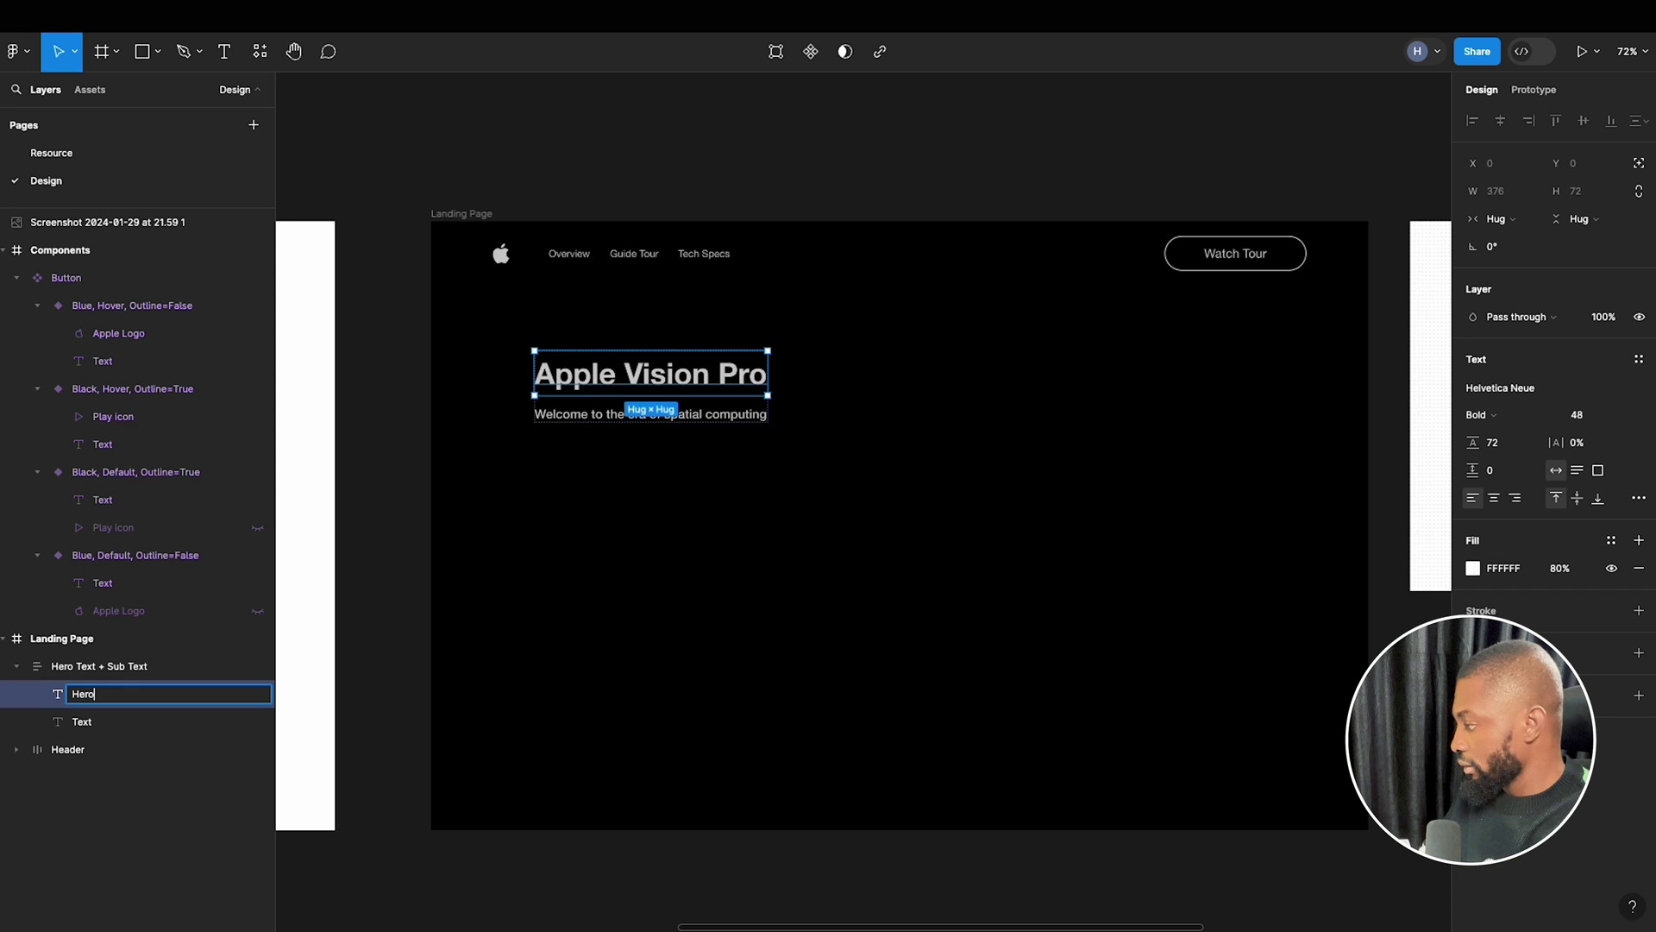
{"action": "type", "text": " Text"}
{"action": "key", "text": "Return"}
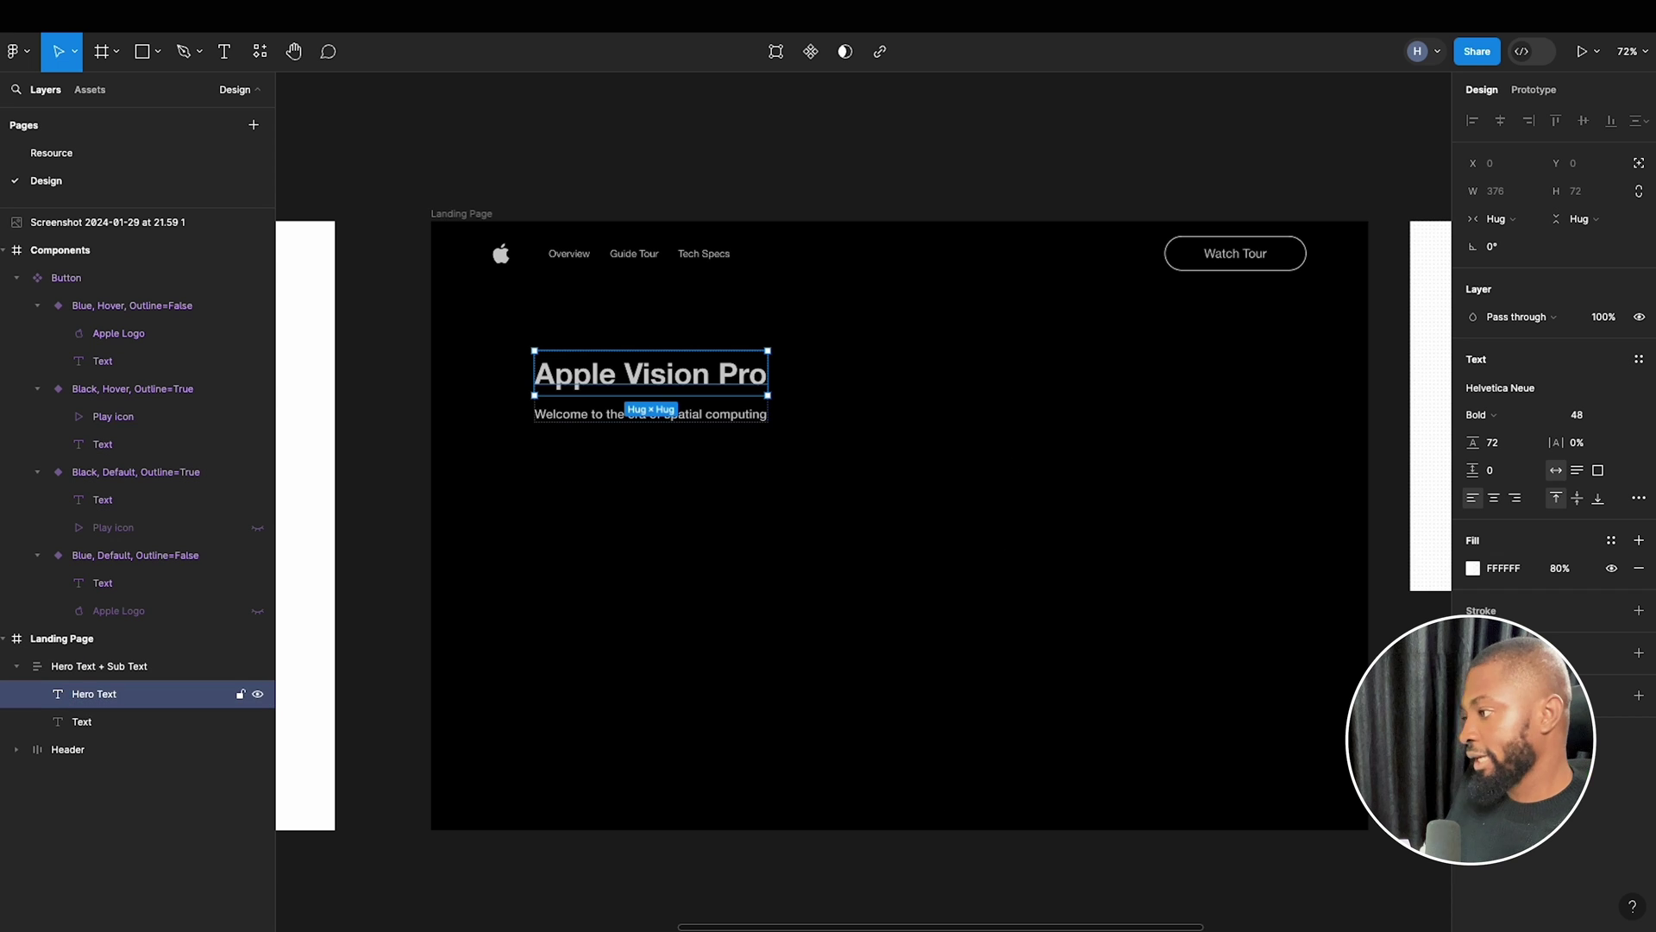
{"action": "double_click", "coordinate": [86, 723]}
{"action": "type", "text": "Sub Text"}
{"action": "key", "text": "Return"}
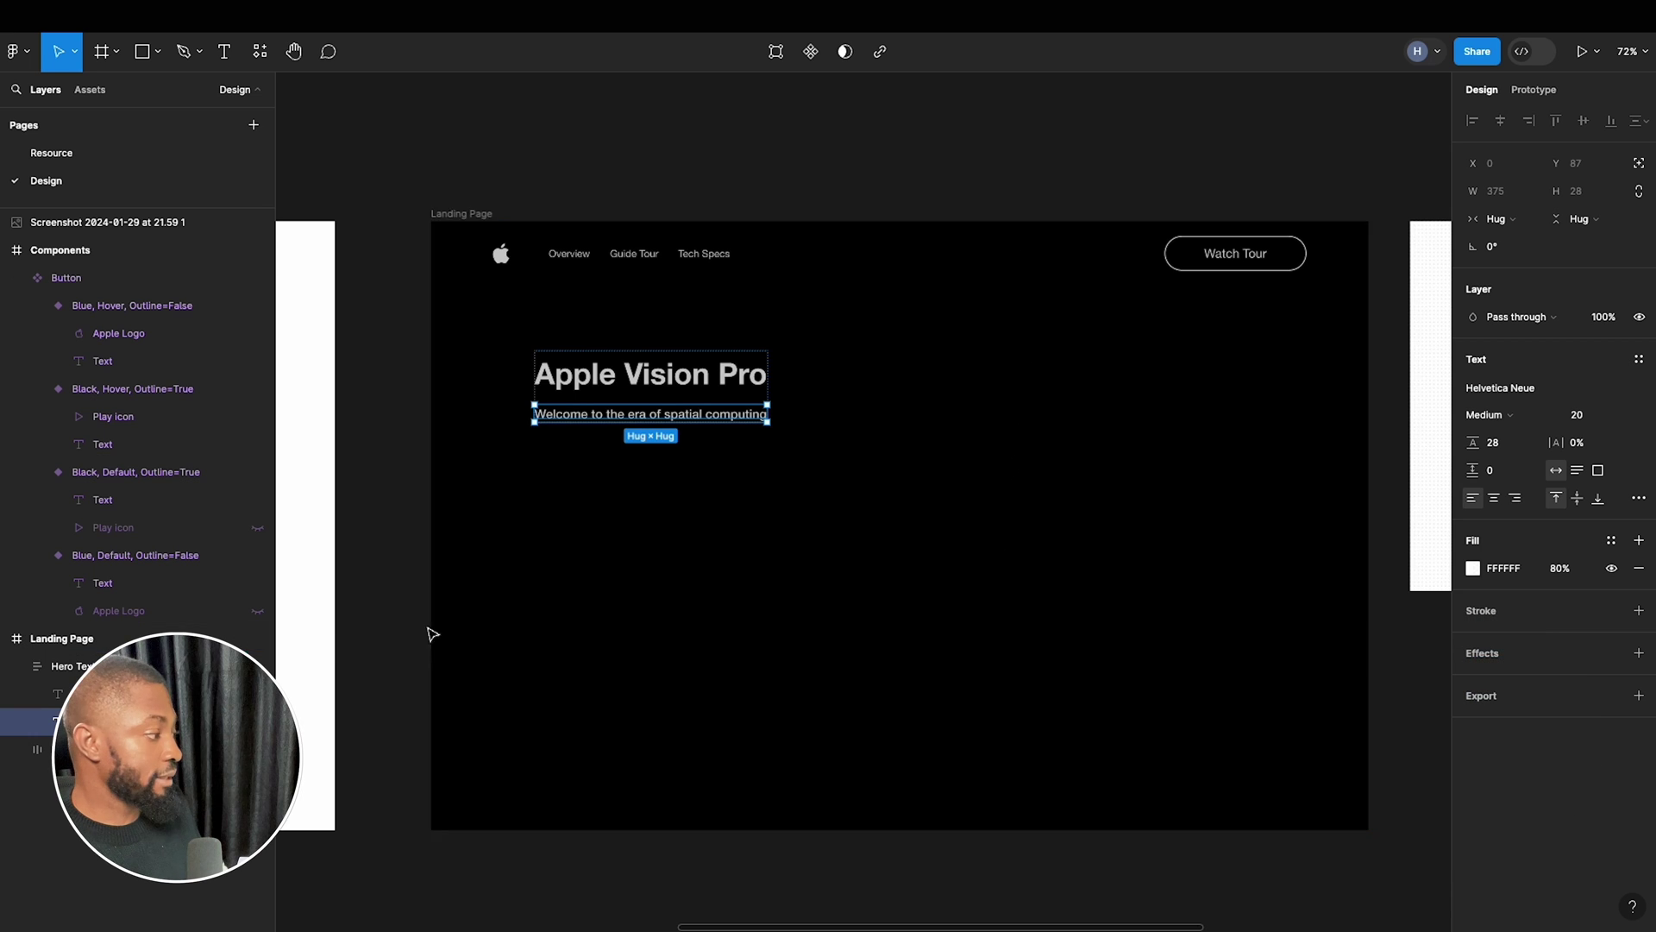
Set the vertical spacing between items in the Hero Text + Sub Text frame to 8.
{"action": "key", "text": "shift+Return"}
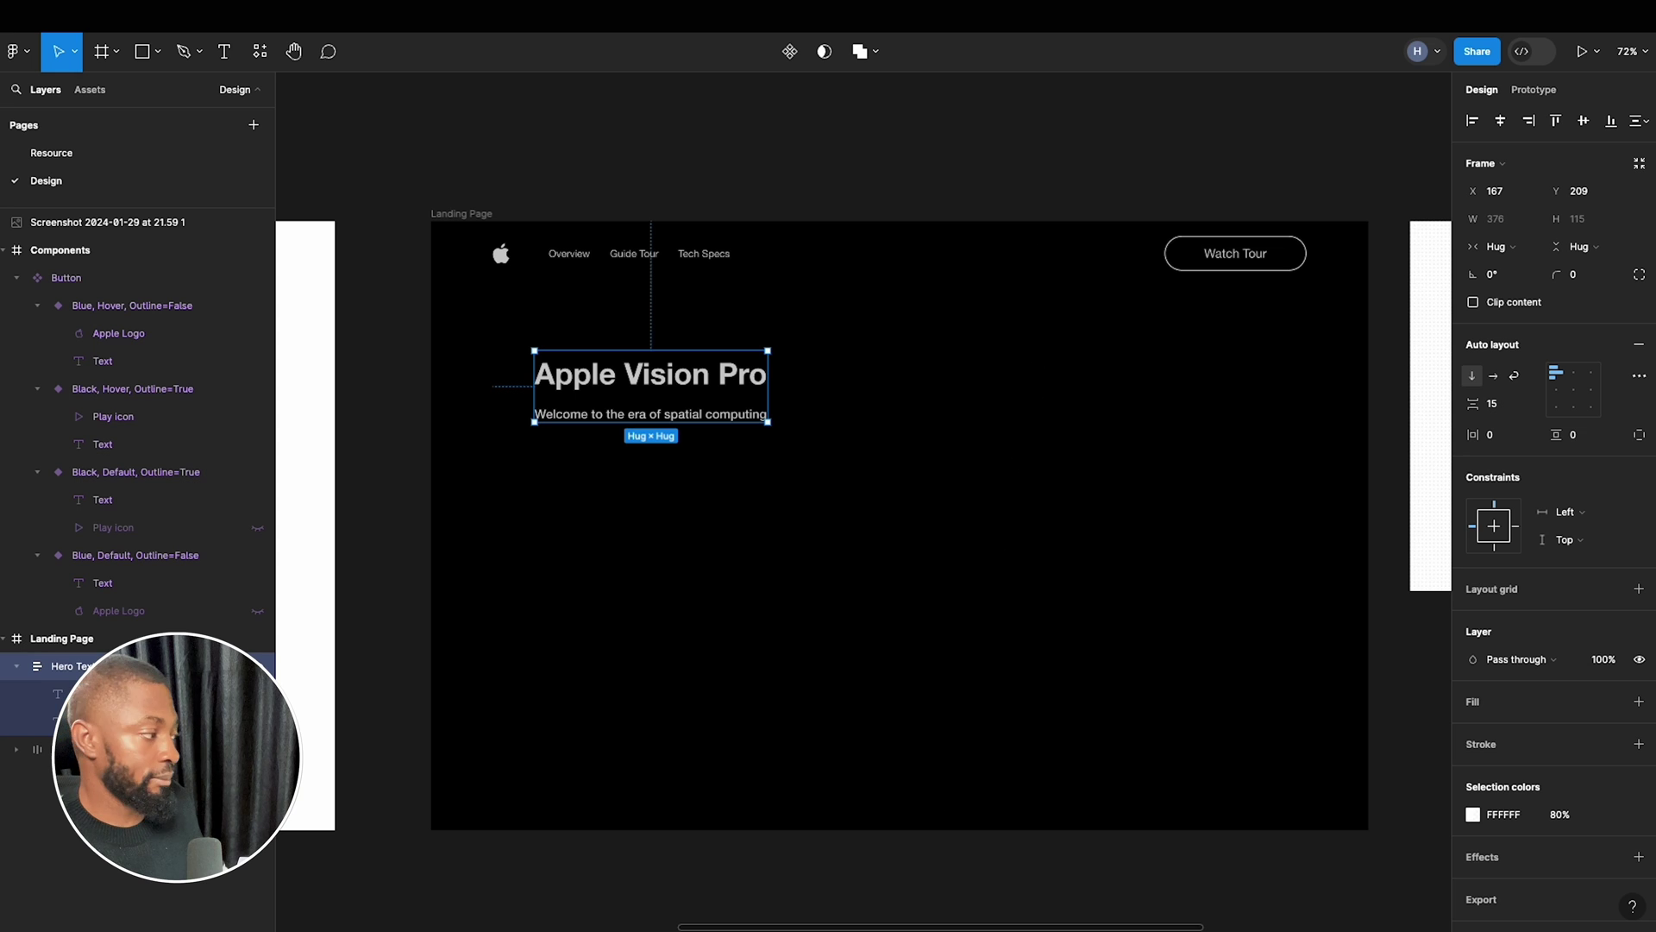
{"action": "left_click", "coordinate": [1516, 402]}
{"action": "type", "text": "10"}
{"action": "key", "text": "Return"}
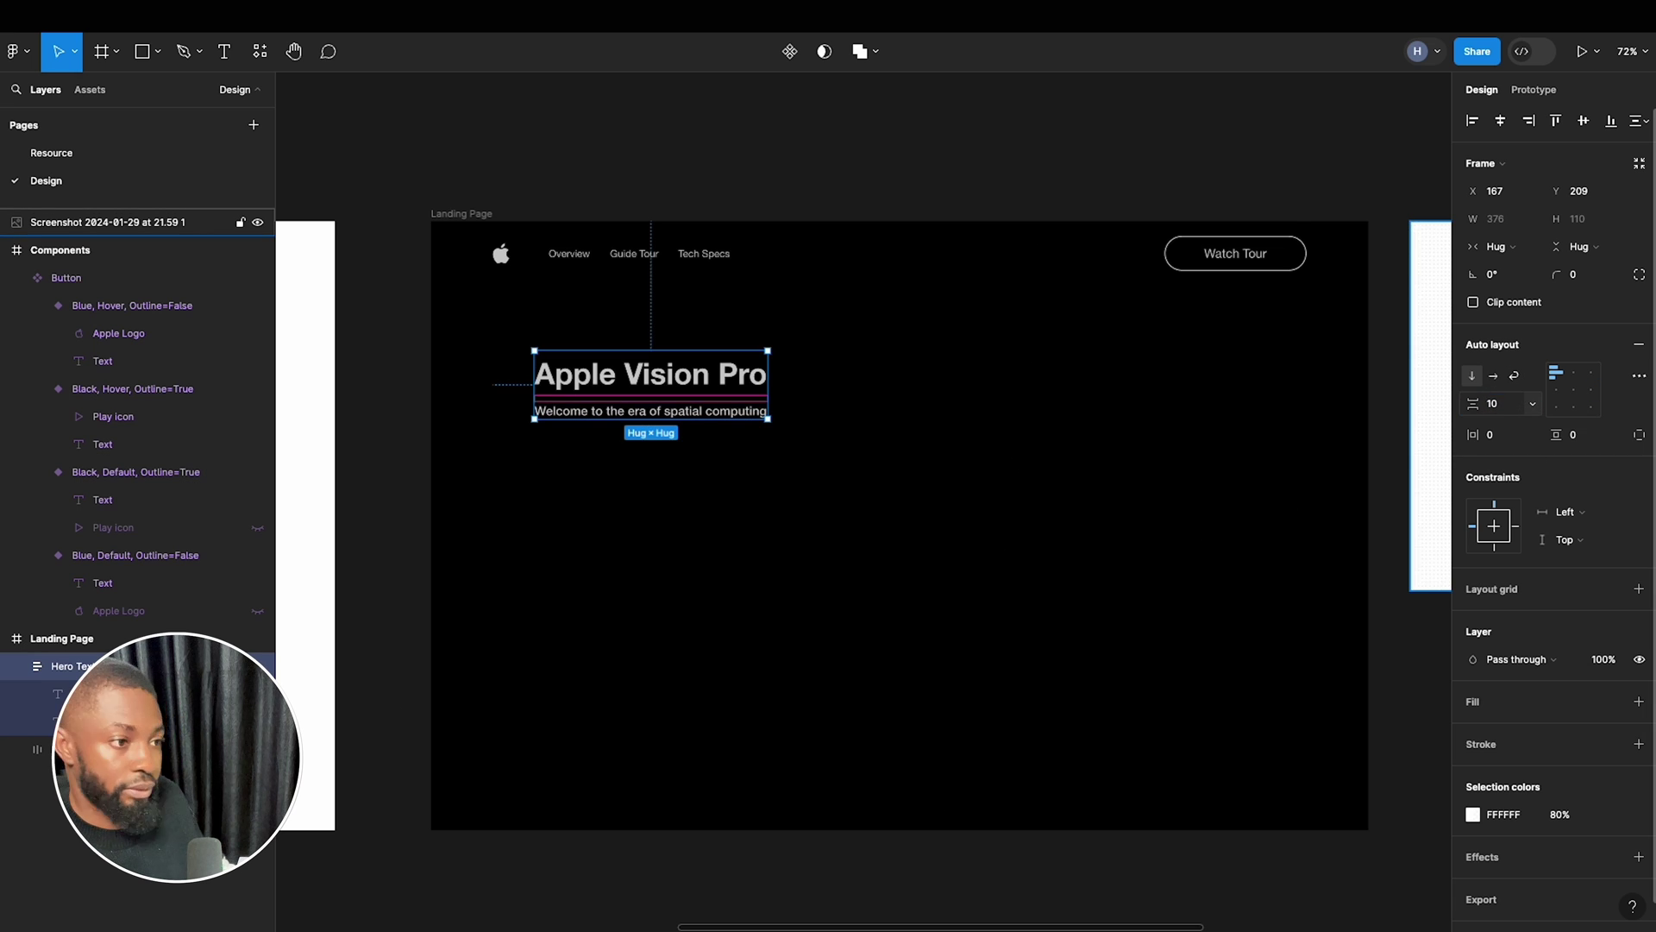
{"action": "left_click", "coordinate": [1505, 410]}
{"action": "type", "text": "8"}
{"action": "key", "text": "Return"}
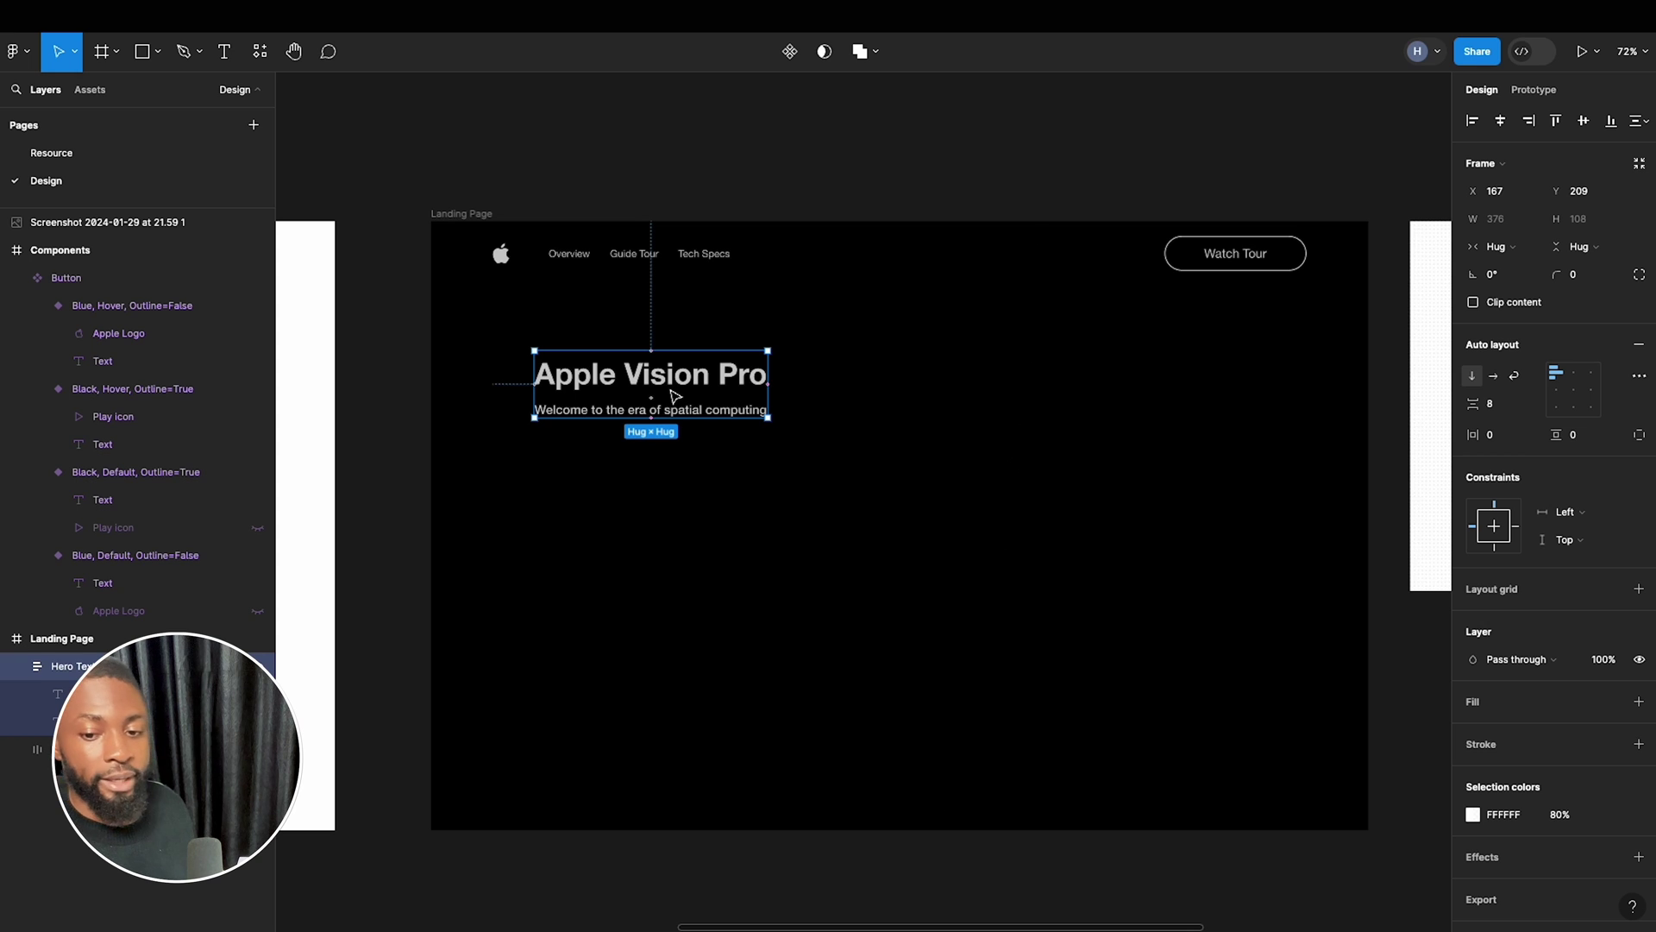
Copy the welcome line into the Landing Page frame beside the headline at X 545, Y 231 and change its text to "$3499".
{"action": "left_click", "coordinate": [591, 418]}
{"action": "key", "text": "ctrl+c"}
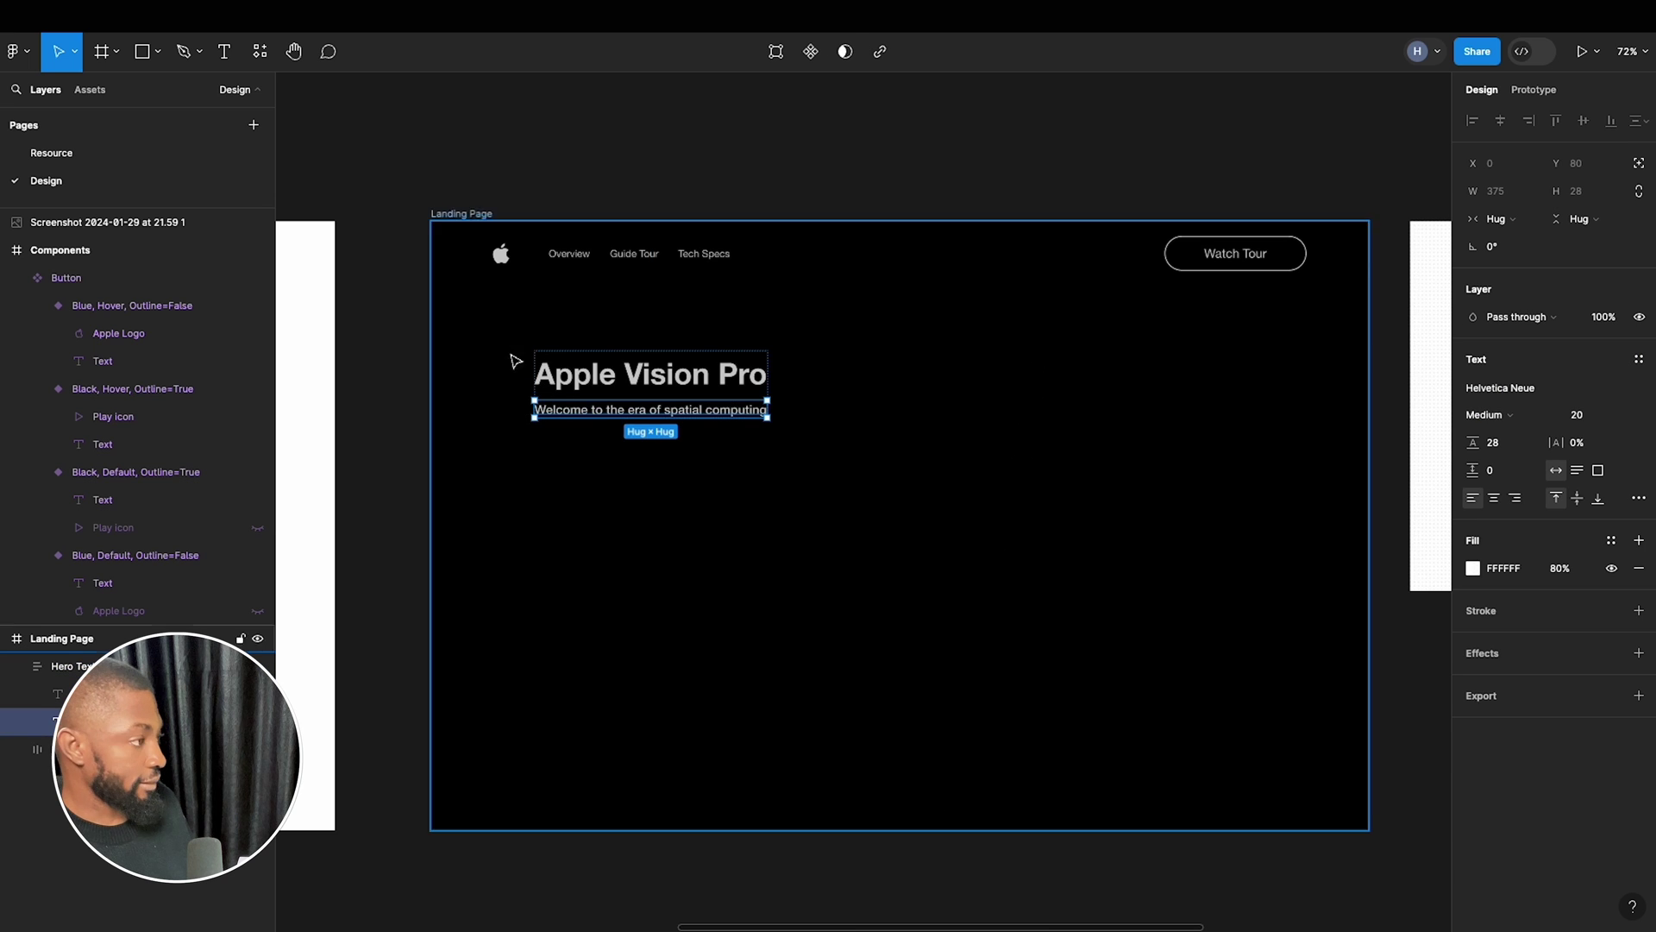
{"action": "left_click", "coordinate": [453, 233]}
{"action": "key", "text": "ctrl+v"}
{"action": "left_click_drag", "start_coordinate": [568, 286], "coordinate": [897, 374]}
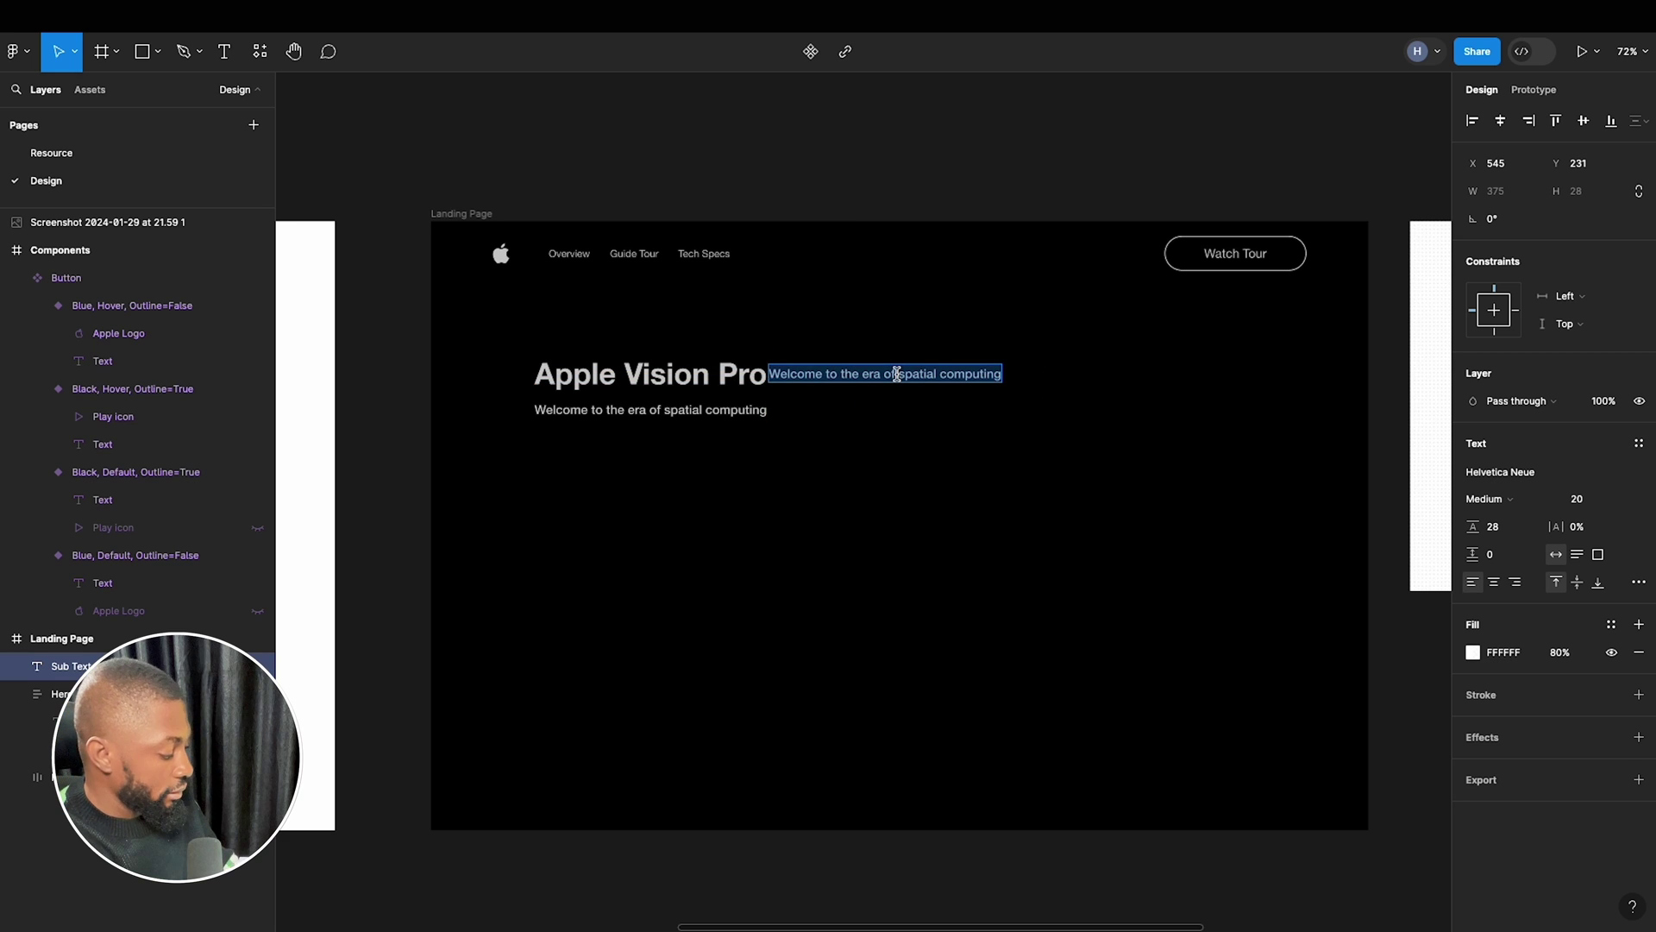
{"action": "type", "text": "S"}
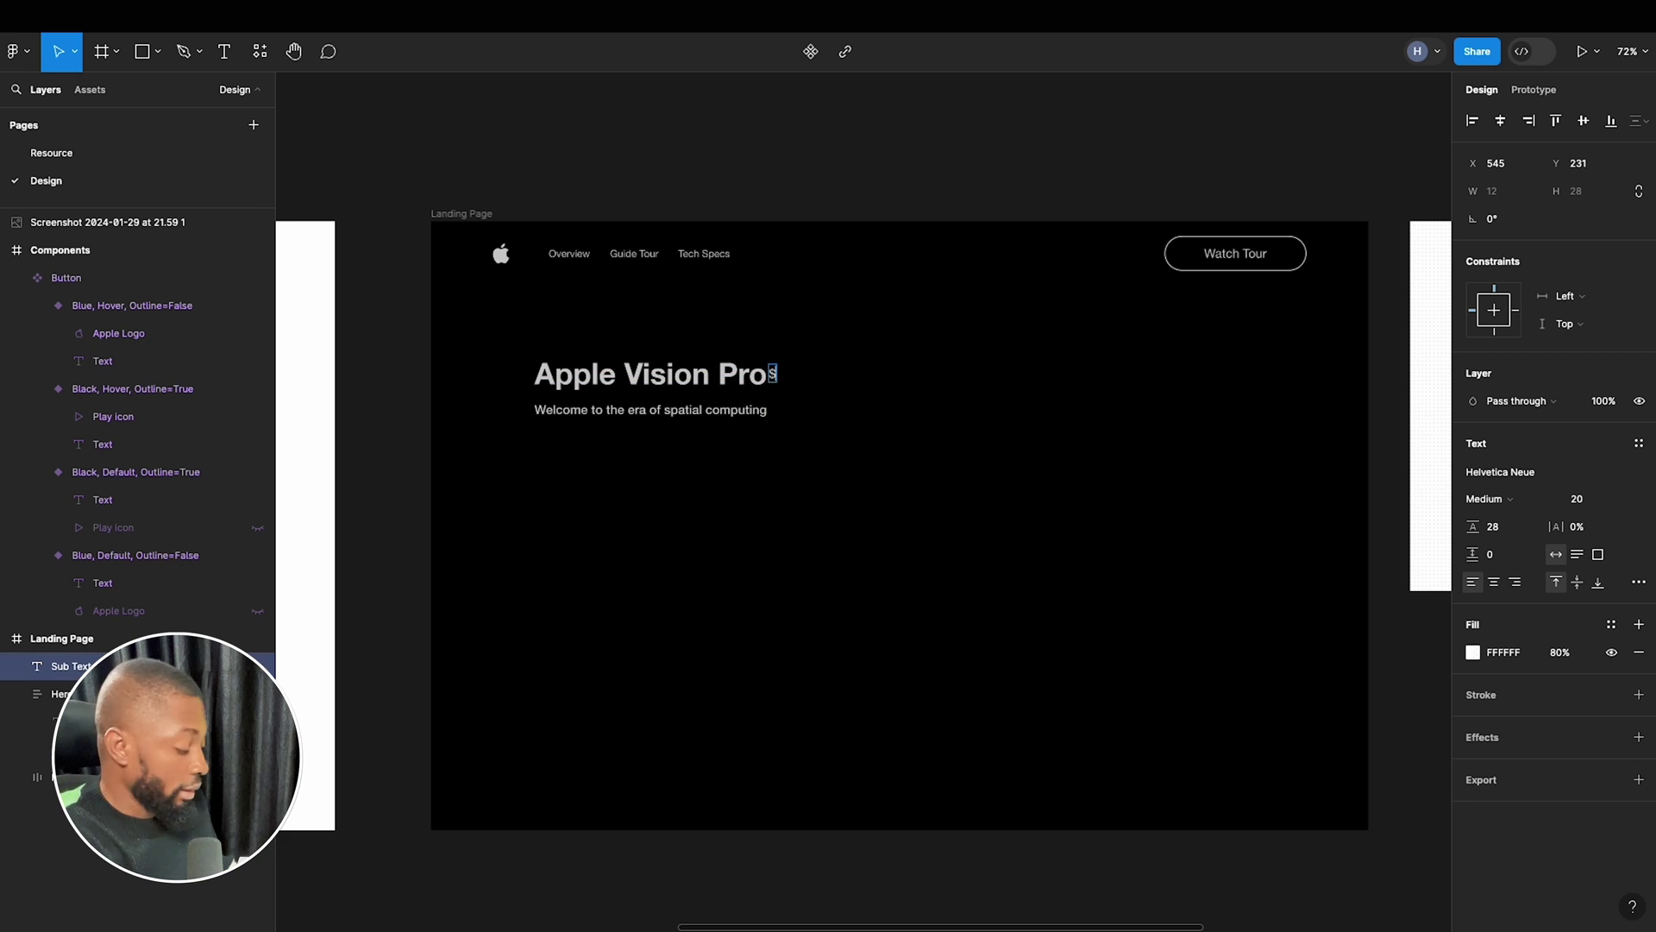
{"action": "type", "text": "3499"}
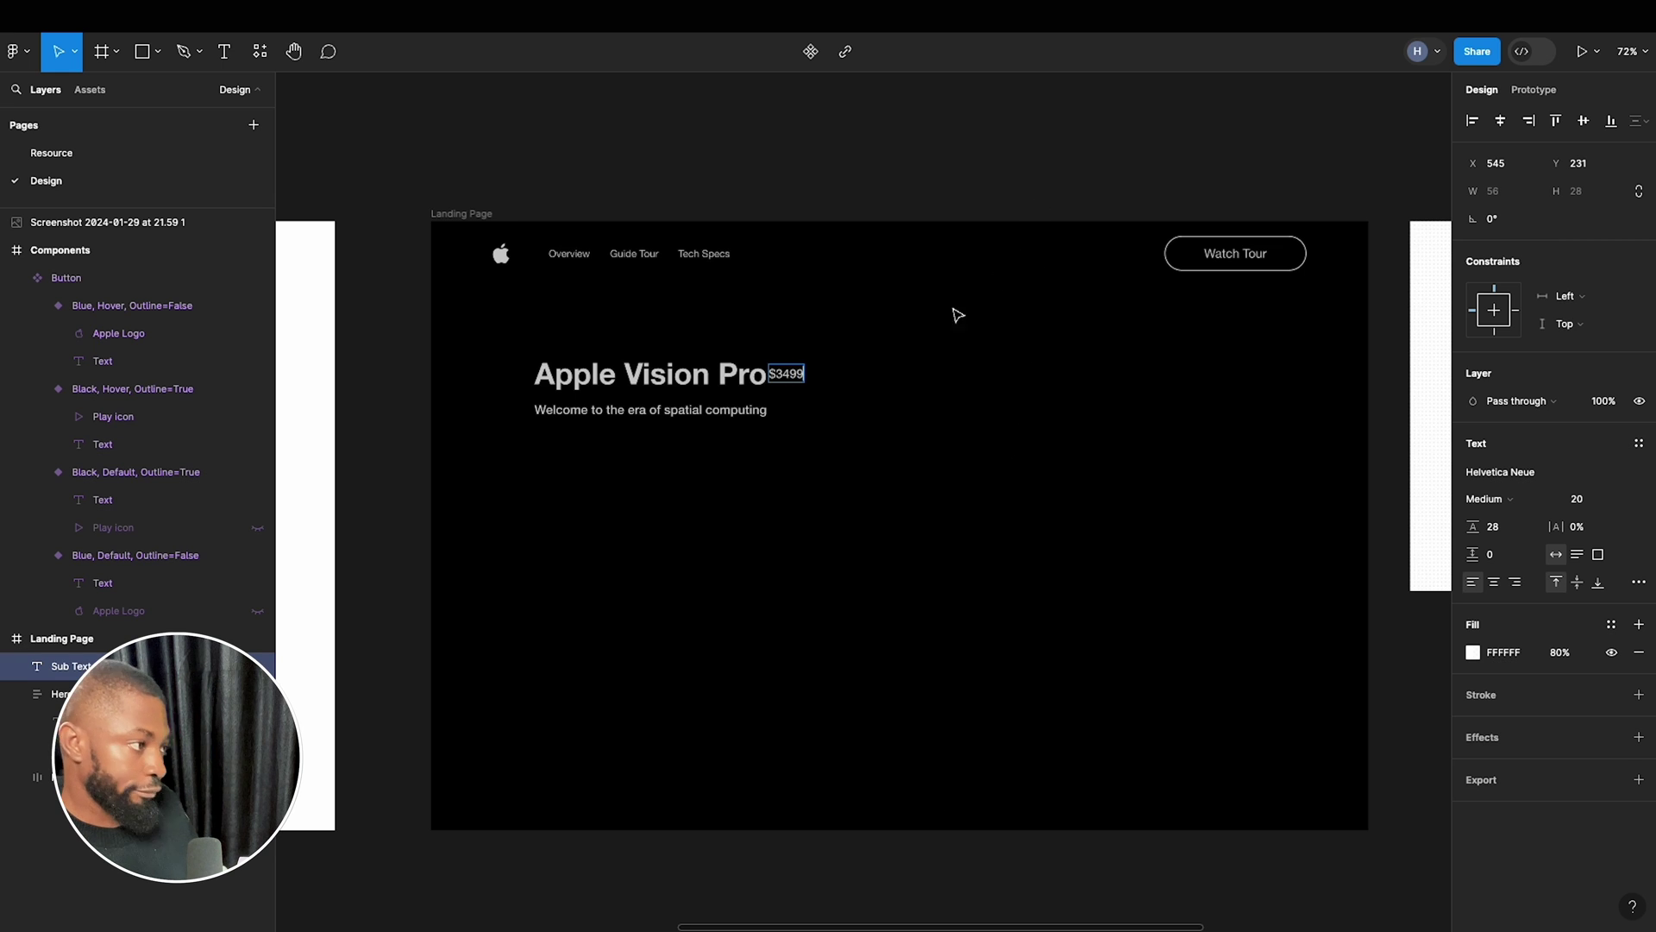
Move the $3499 price to X 577 beside the headline and wrap it with the hero text frame in an auto layout.
{"action": "key", "text": "Escape"}
{"action": "left_click_drag", "start_coordinate": [799, 380], "coordinate": [819, 382]}
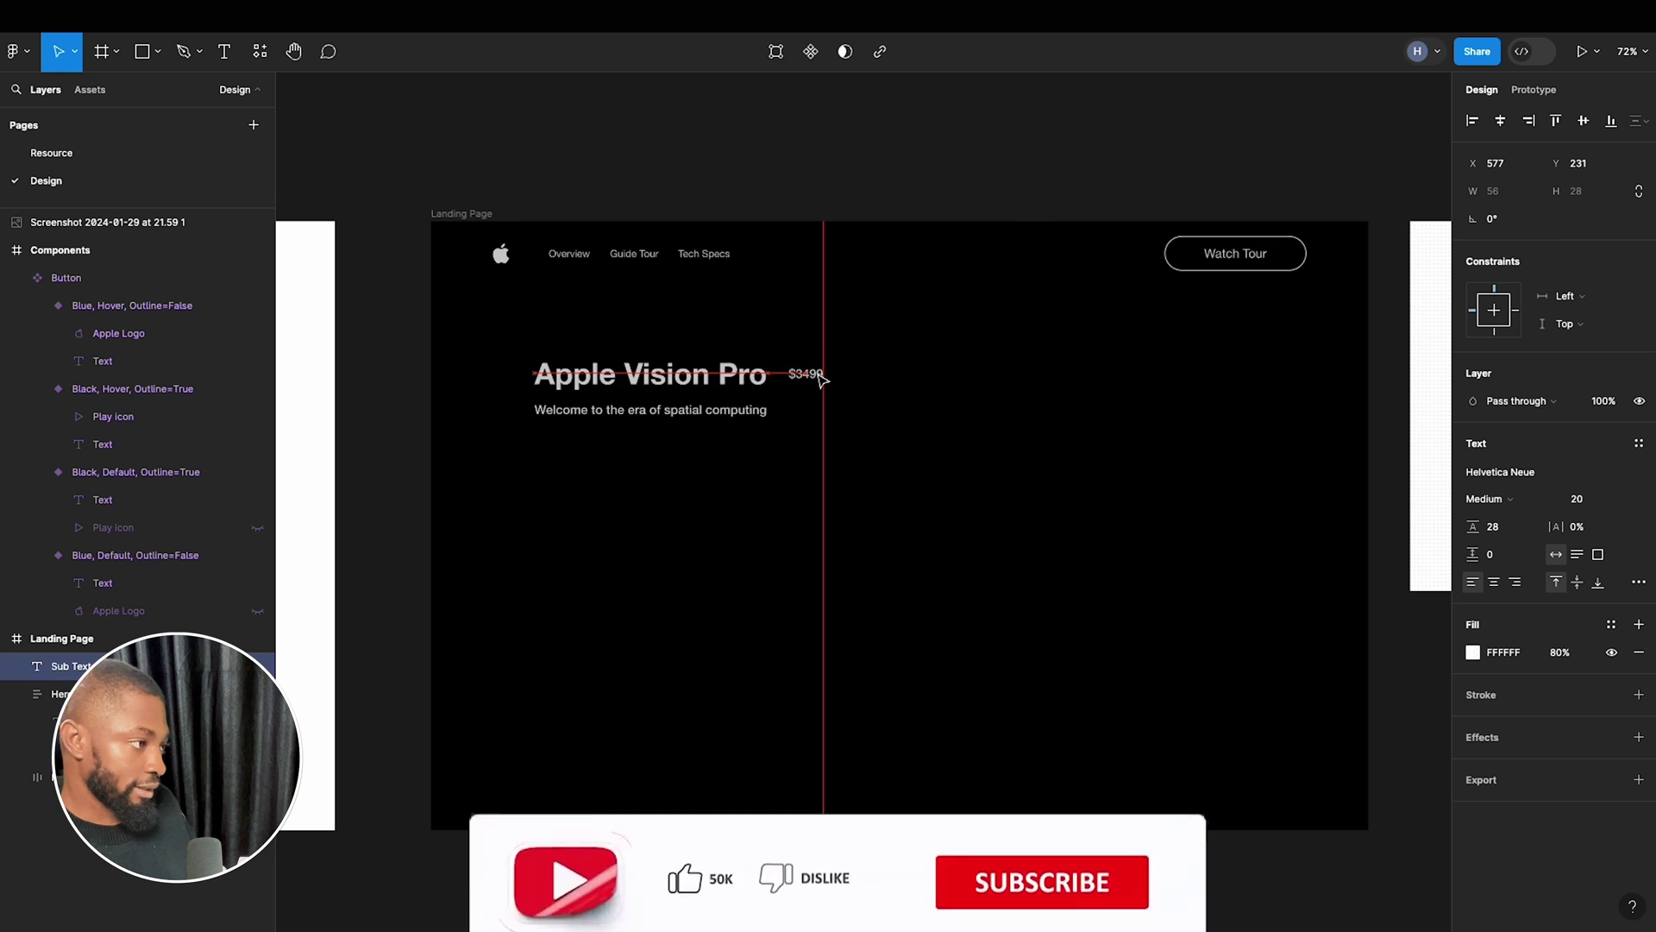
{"action": "key", "text": "shift+a"}
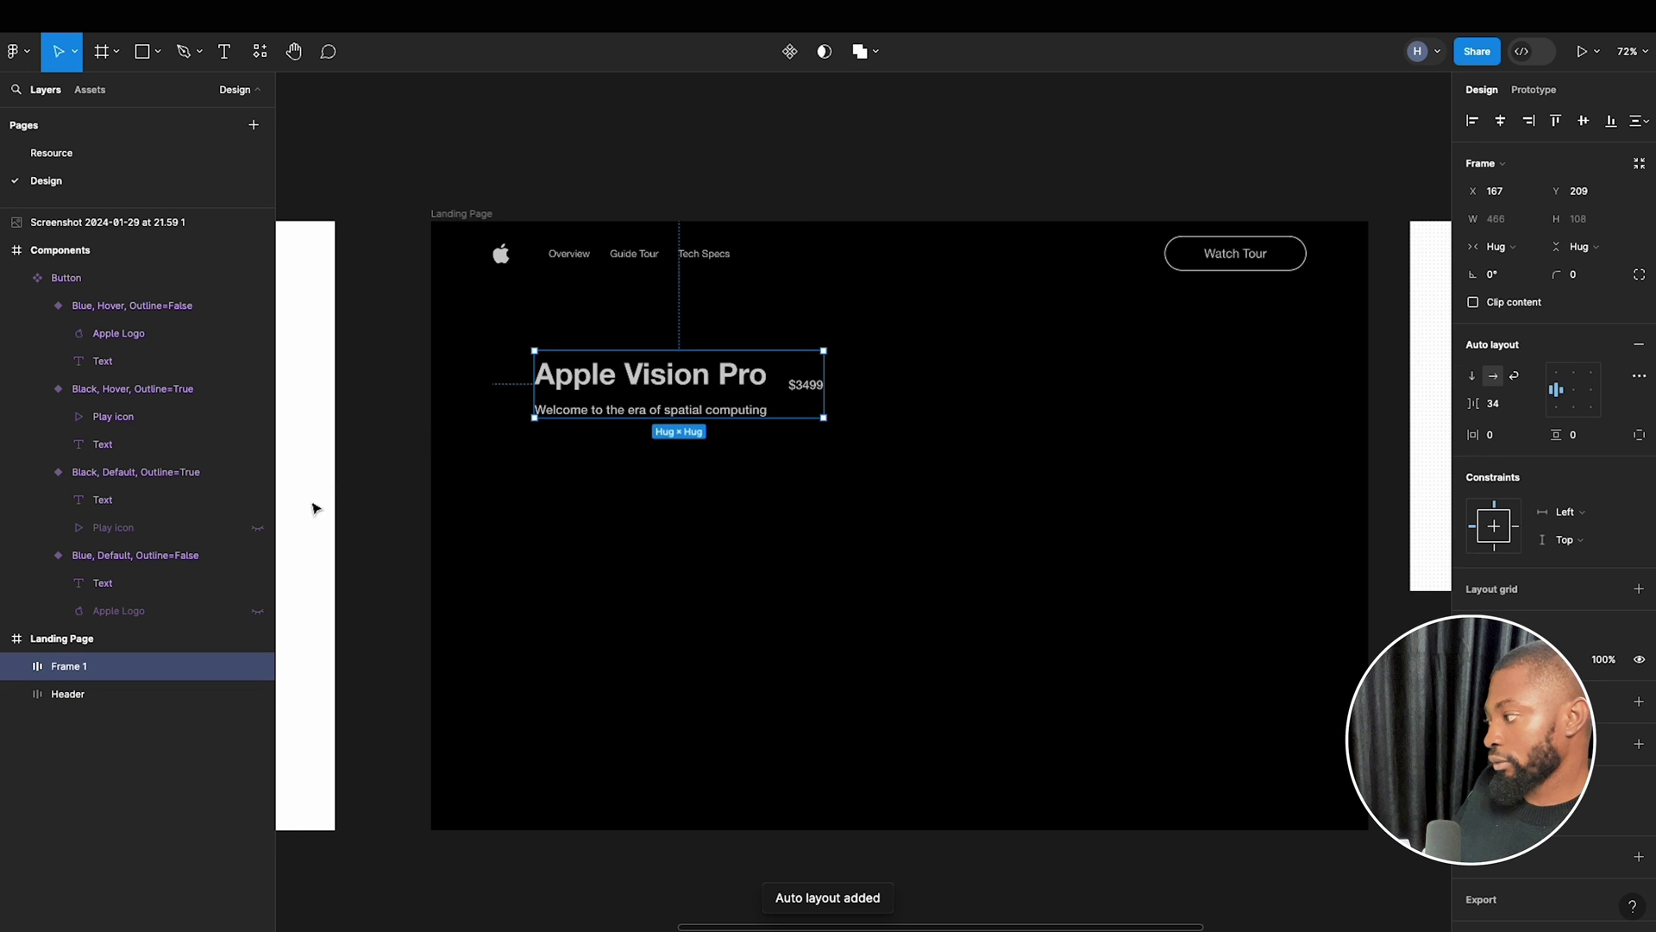
Rename the new auto layout frame Text + Price.
{"action": "double_click", "coordinate": [80, 667]}
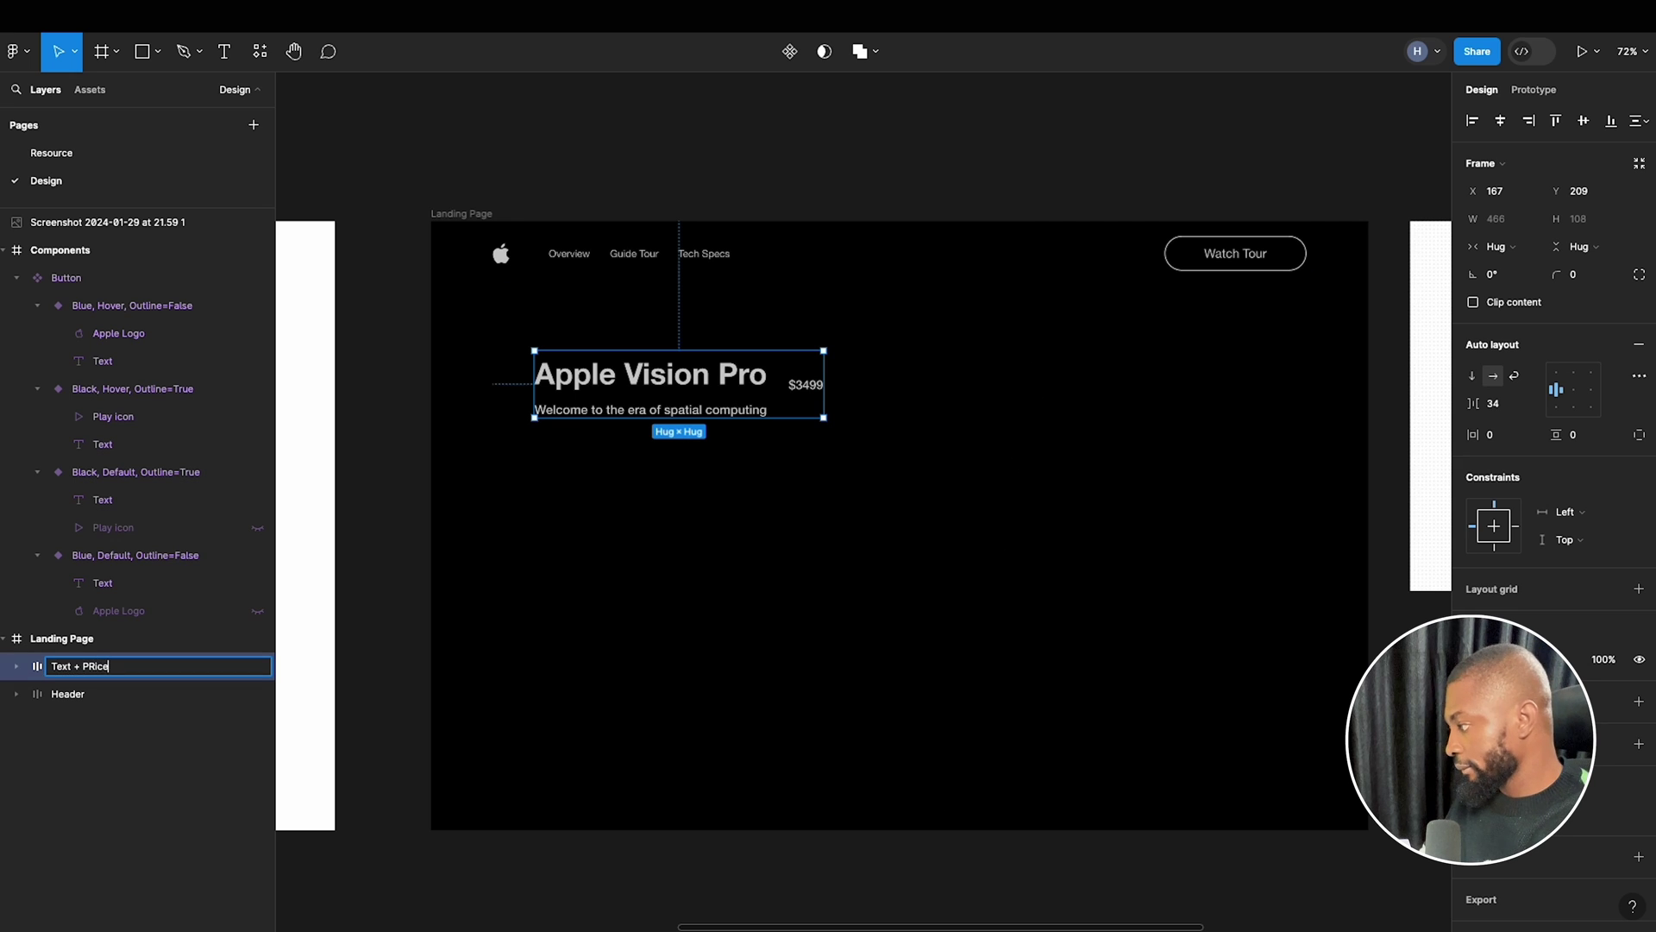
{"action": "type", "text": "Text + Pric"}
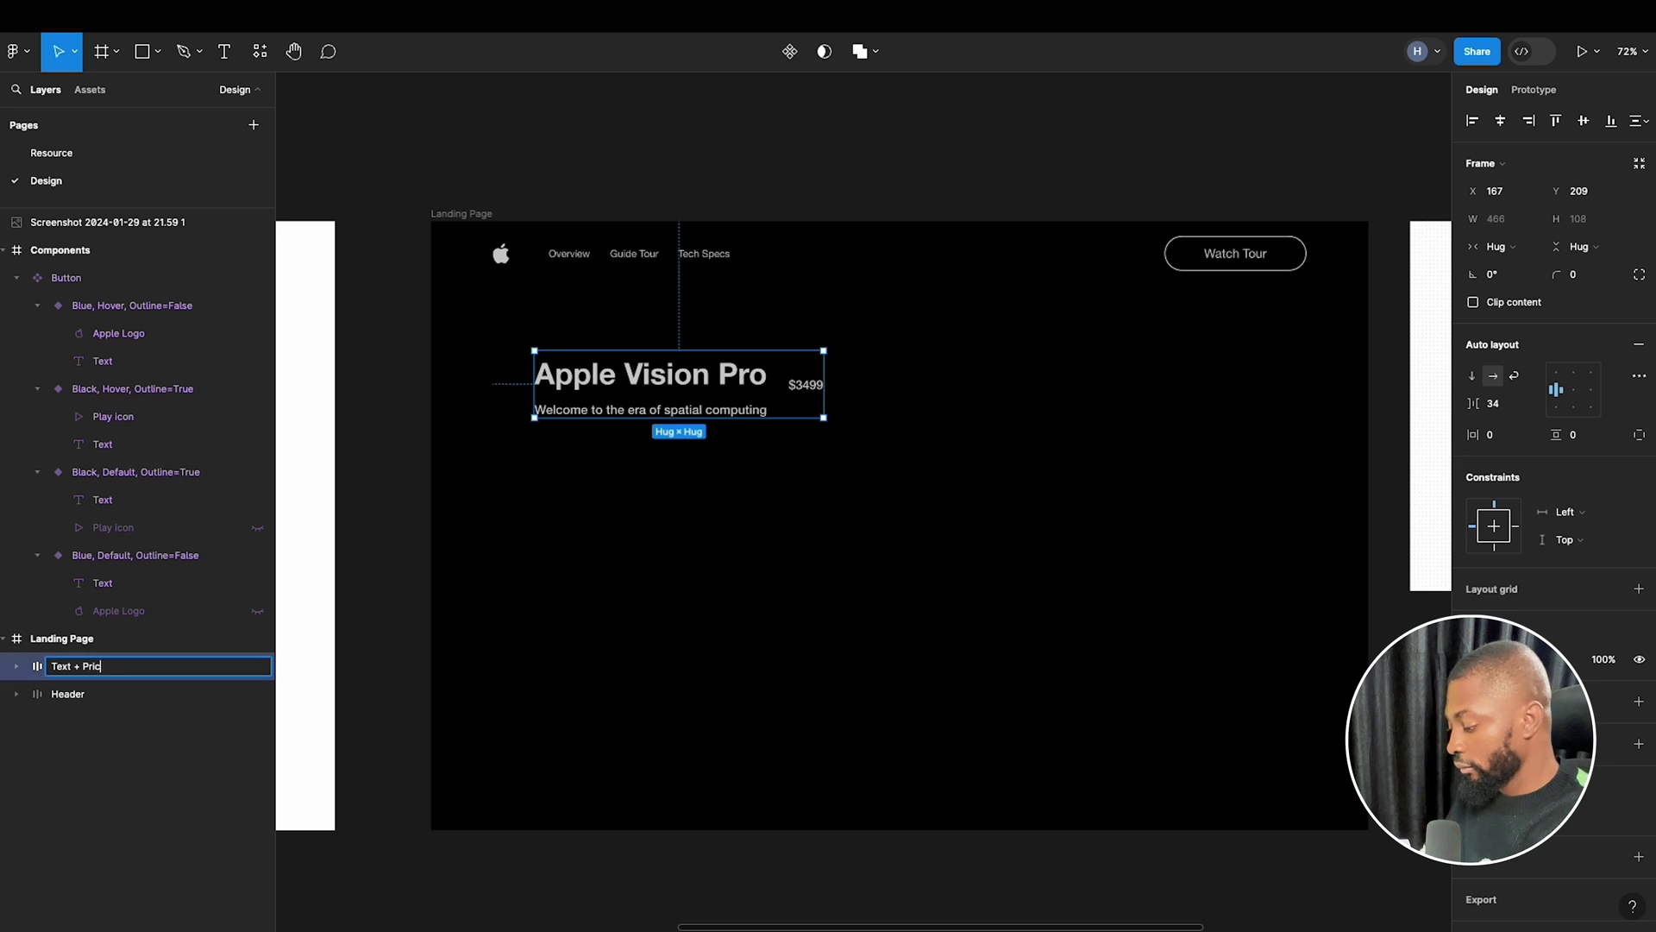
{"action": "type", "text": "e"}
{"action": "key", "text": "Return"}
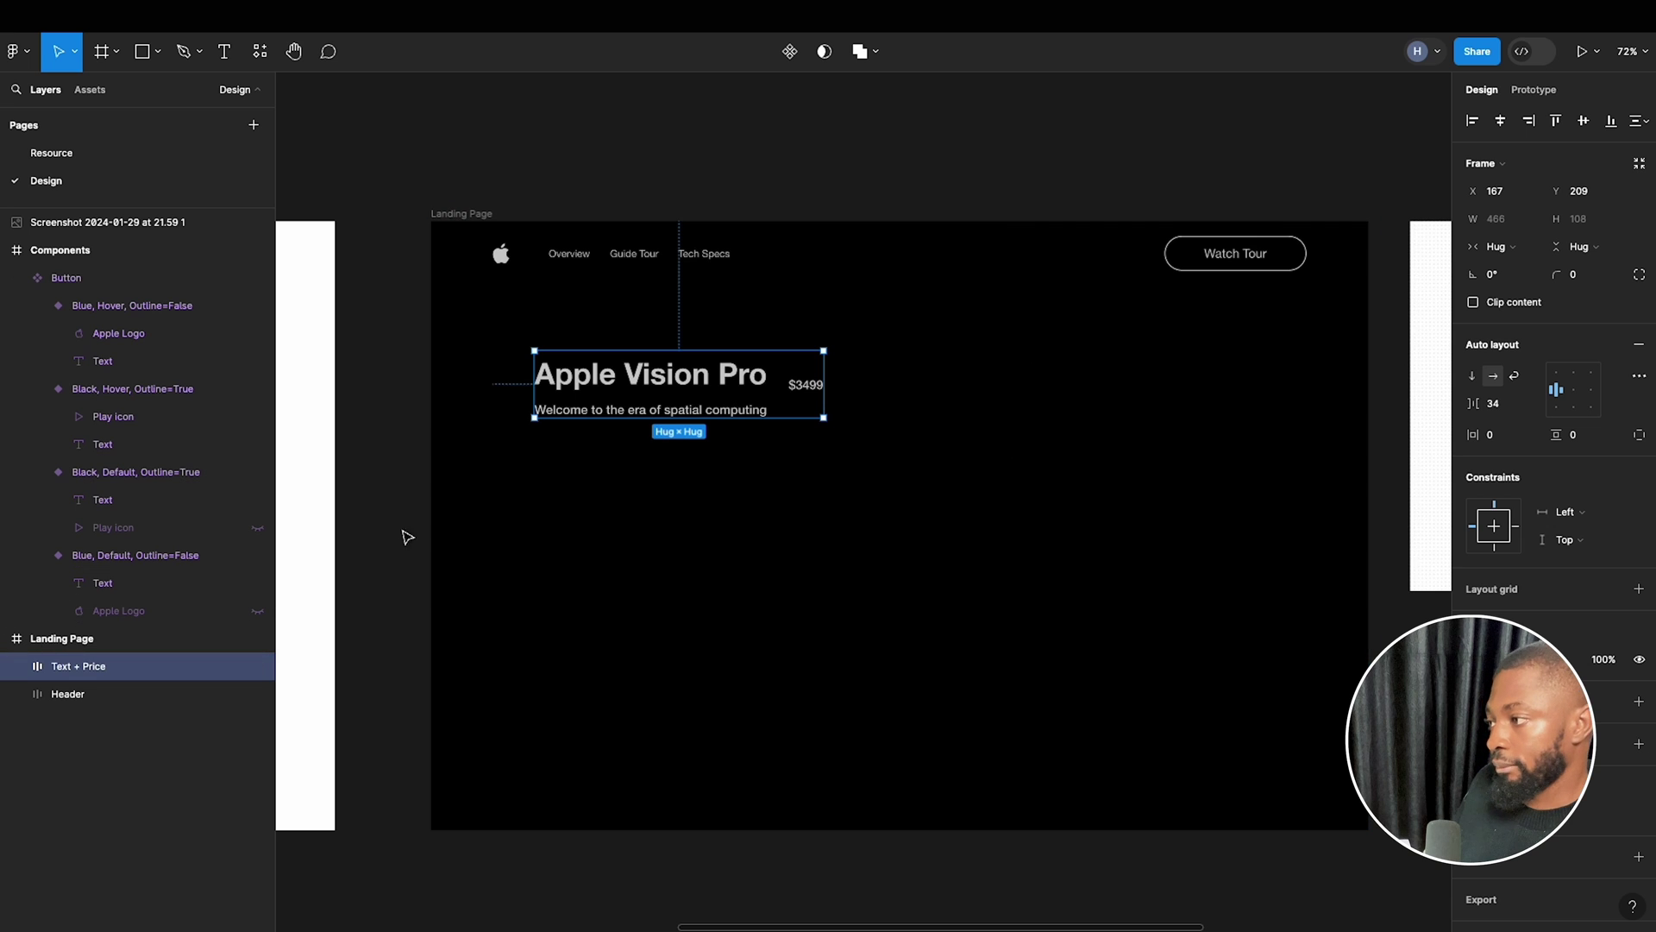
Give the $3499 price an absolute position within the Text + Price frame and place it at X 400, Y 26.
{"action": "left_click", "coordinate": [808, 384]}
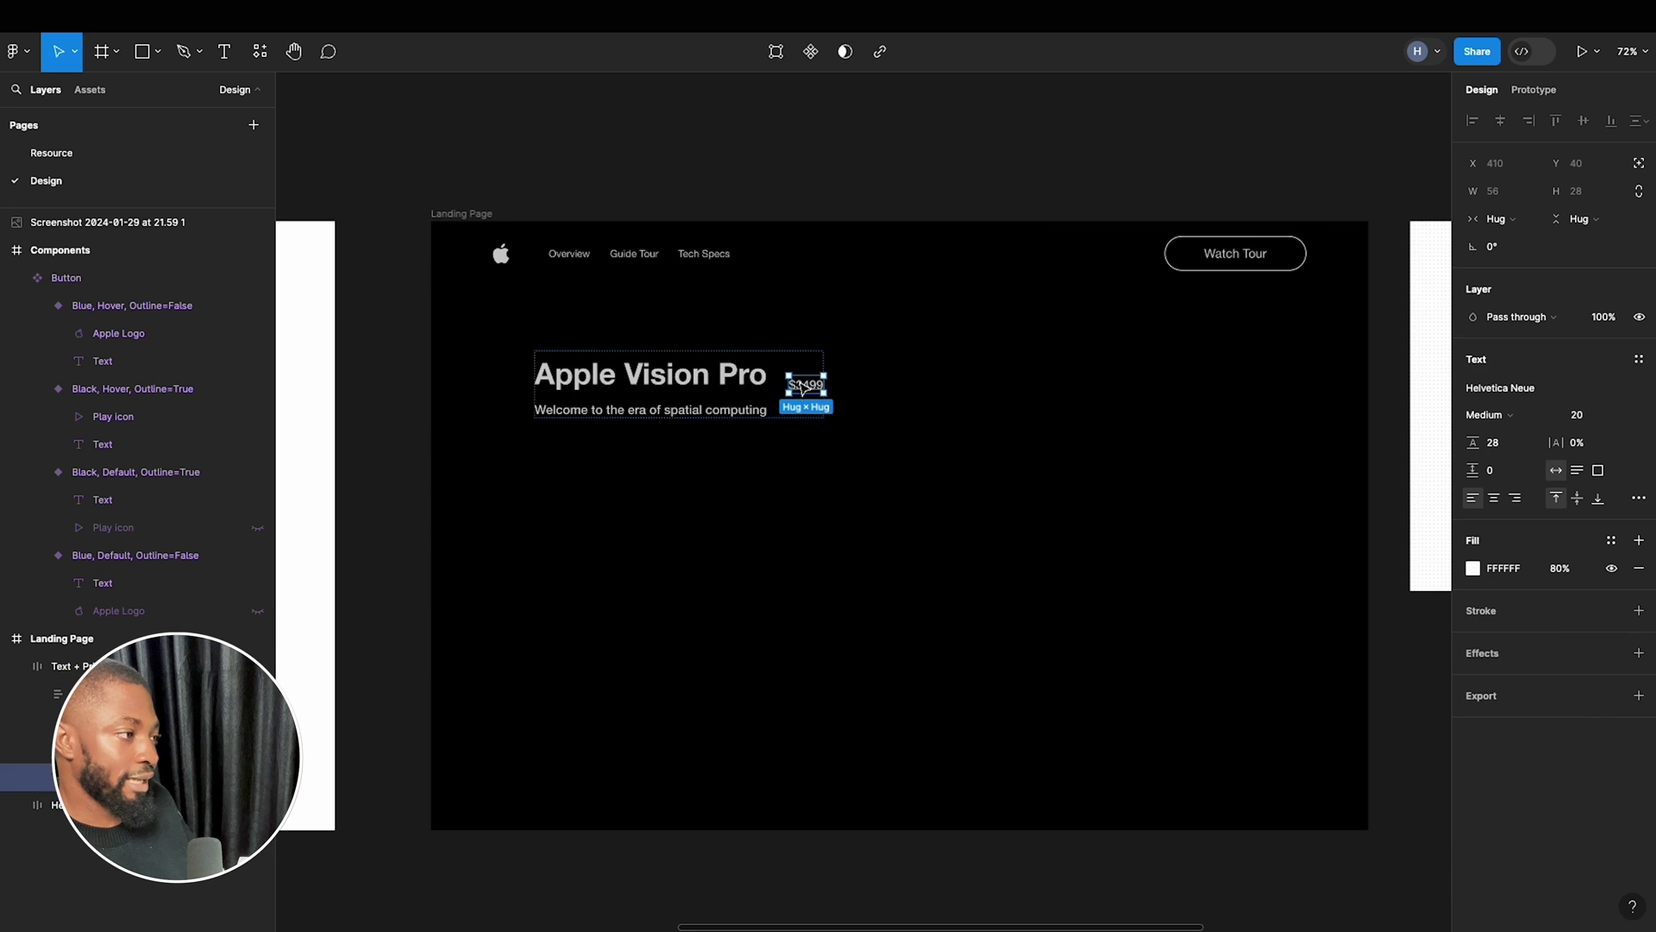
{"action": "left_click", "coordinate": [1632, 166]}
{"action": "scroll", "coordinate": [819, 356], "scroll_direction": "up", "scroll_amount": 3}
{"action": "left_click_drag", "start_coordinate": [811, 404], "coordinate": [802, 392]}
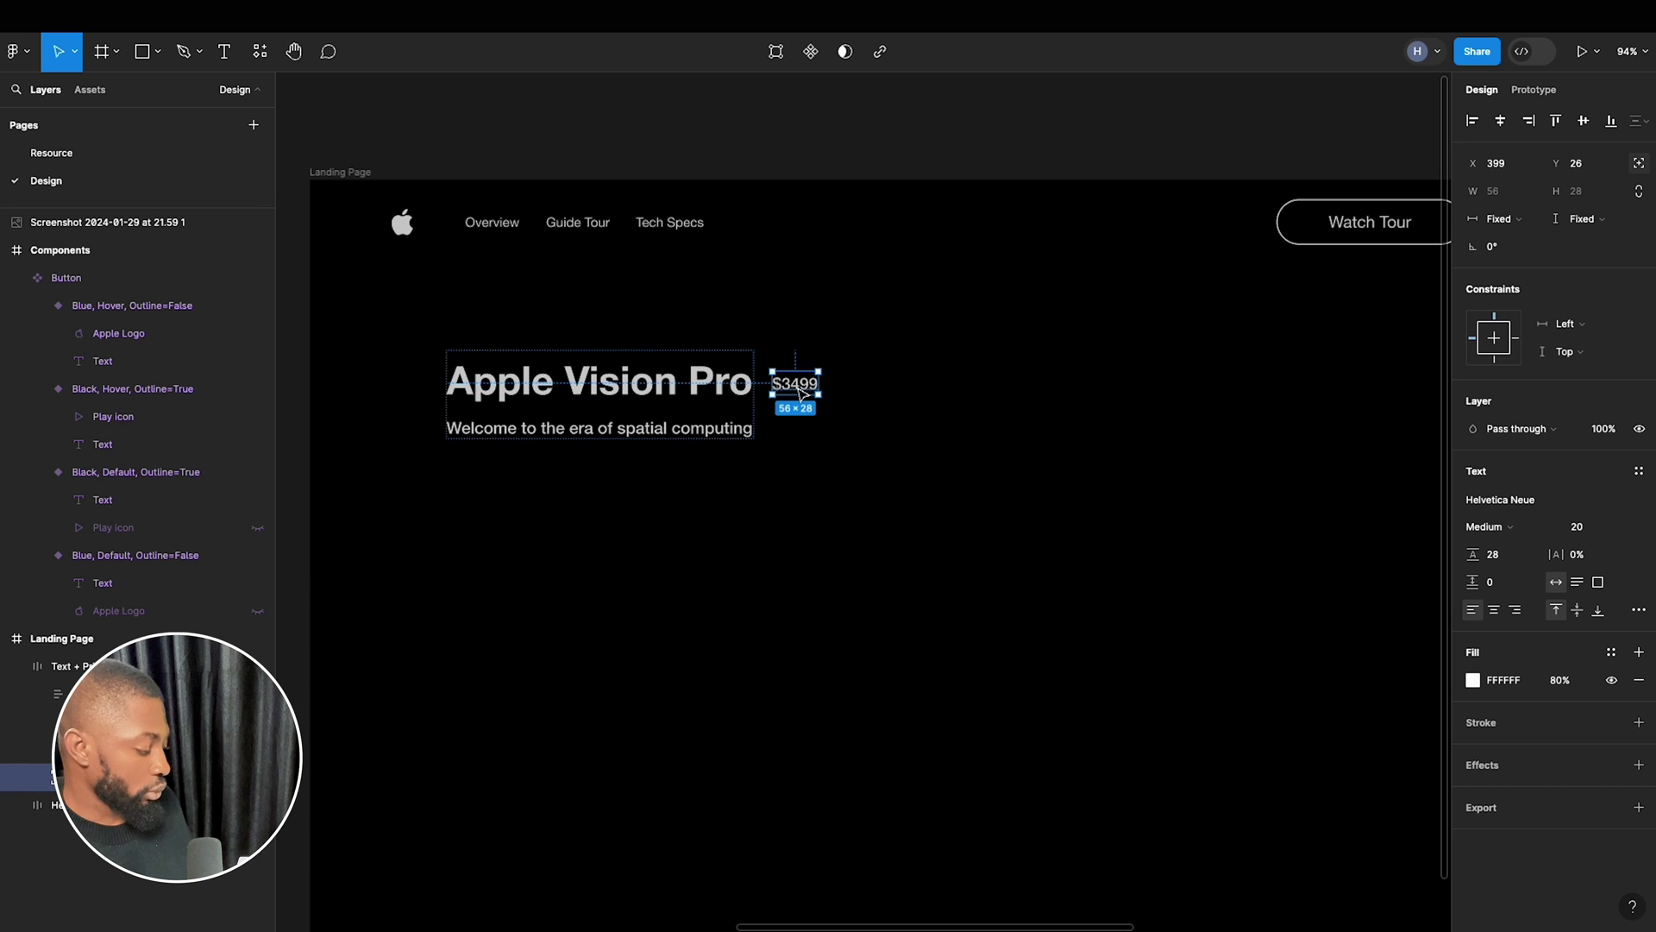
{"action": "key", "text": "alt"}
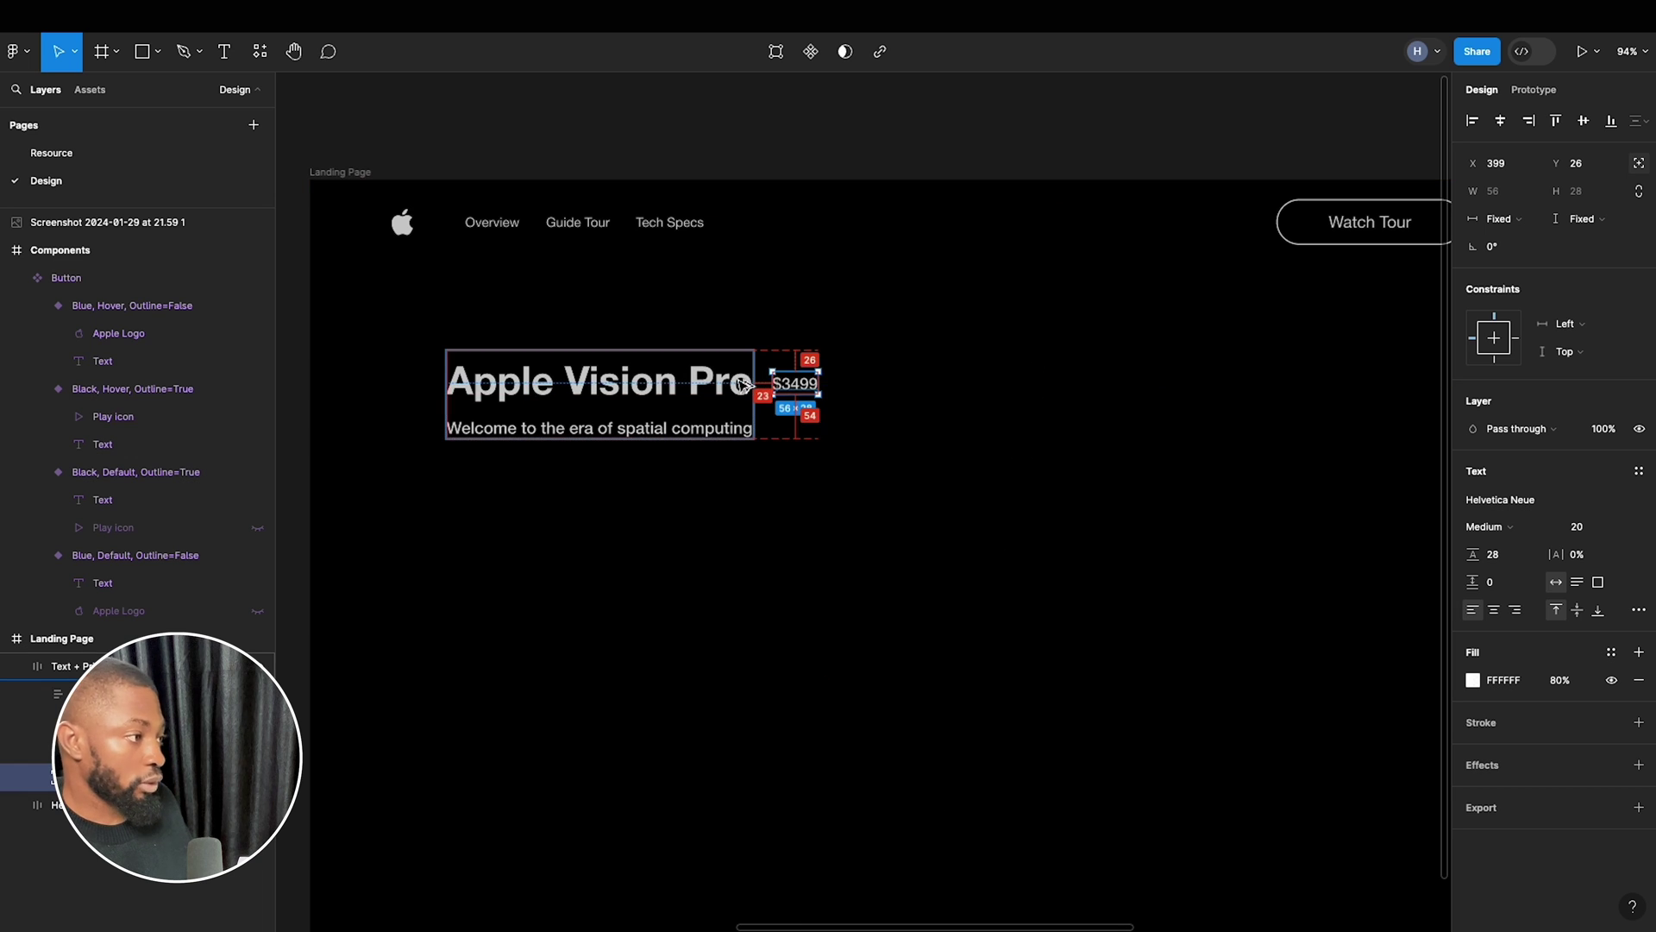
{"action": "key", "text": "Right"}
{"action": "key", "text": "alt"}
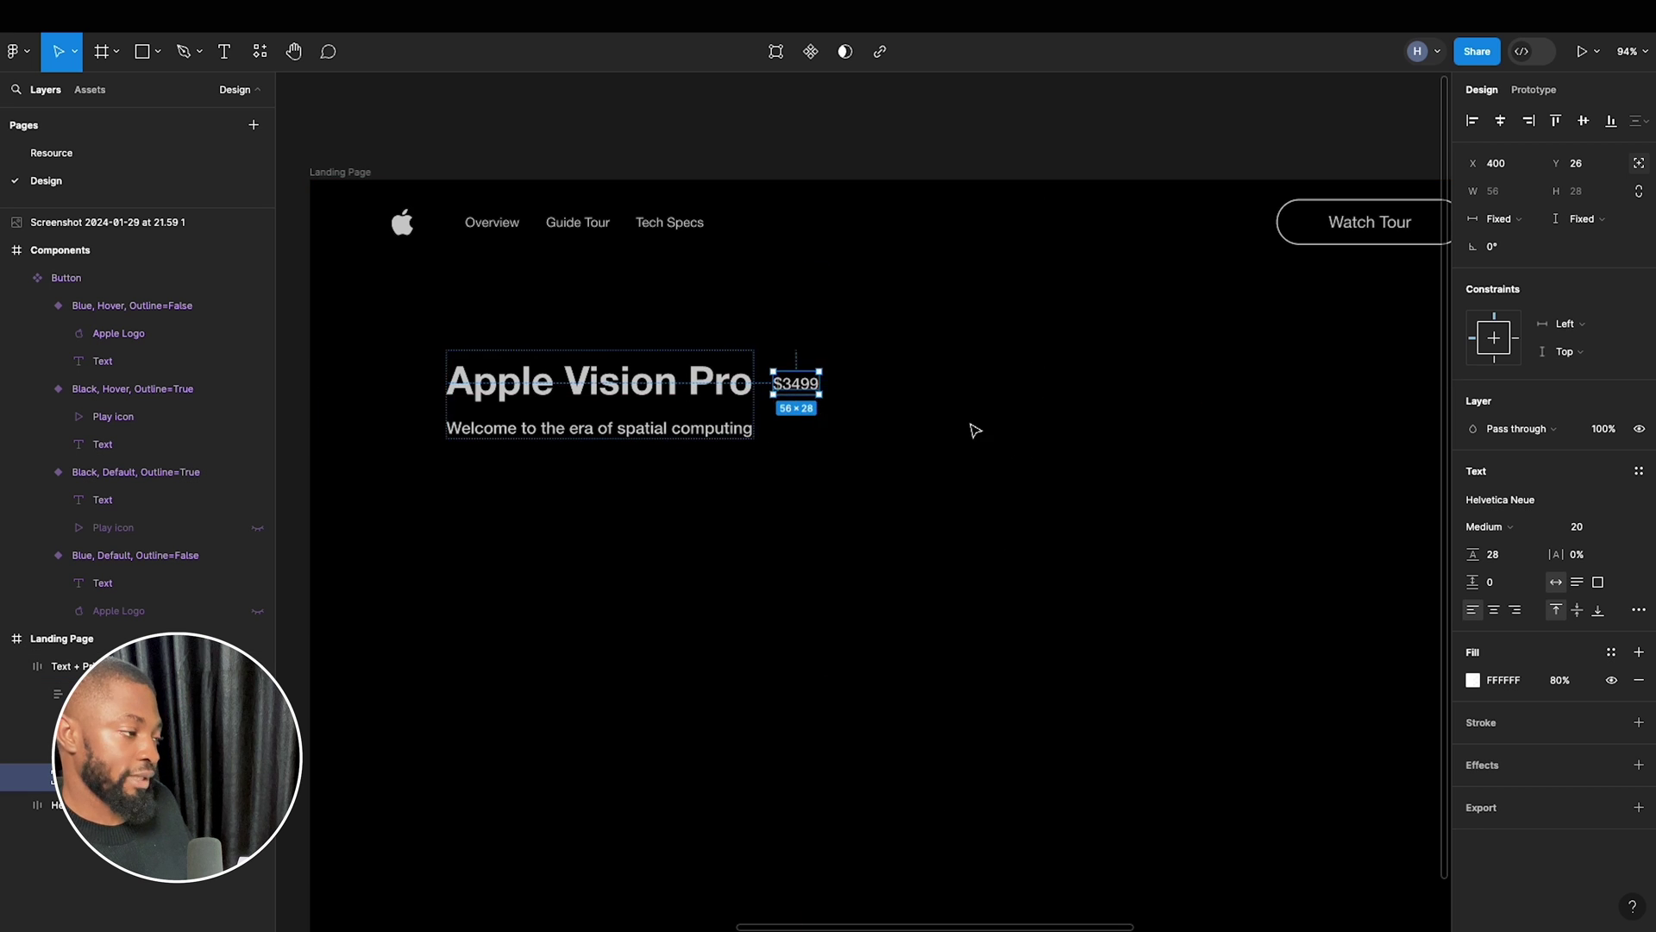
Center the Text + Price frame horizontally in the Landing Page frame.
{"action": "left_click", "coordinate": [972, 429]}
{"action": "left_click", "coordinate": [690, 398]}
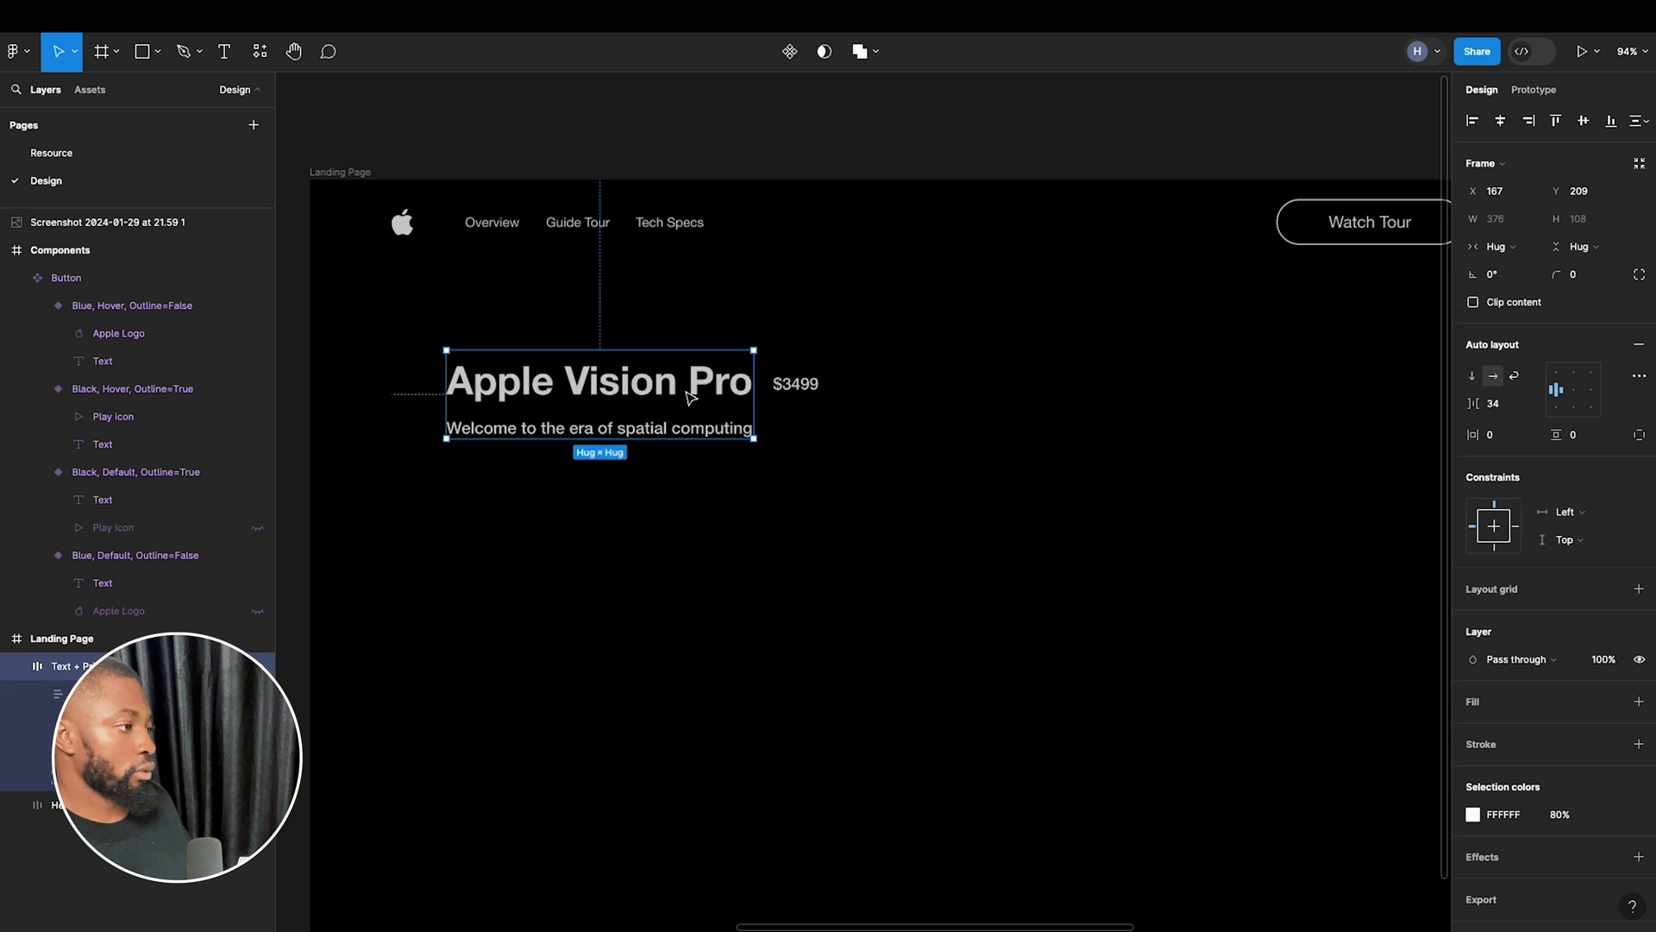
{"action": "left_click", "coordinate": [1500, 120]}
{"action": "scroll", "coordinate": [824, 449], "scroll_direction": "down", "scroll_amount": 2}
{"action": "key", "text": "alt"}
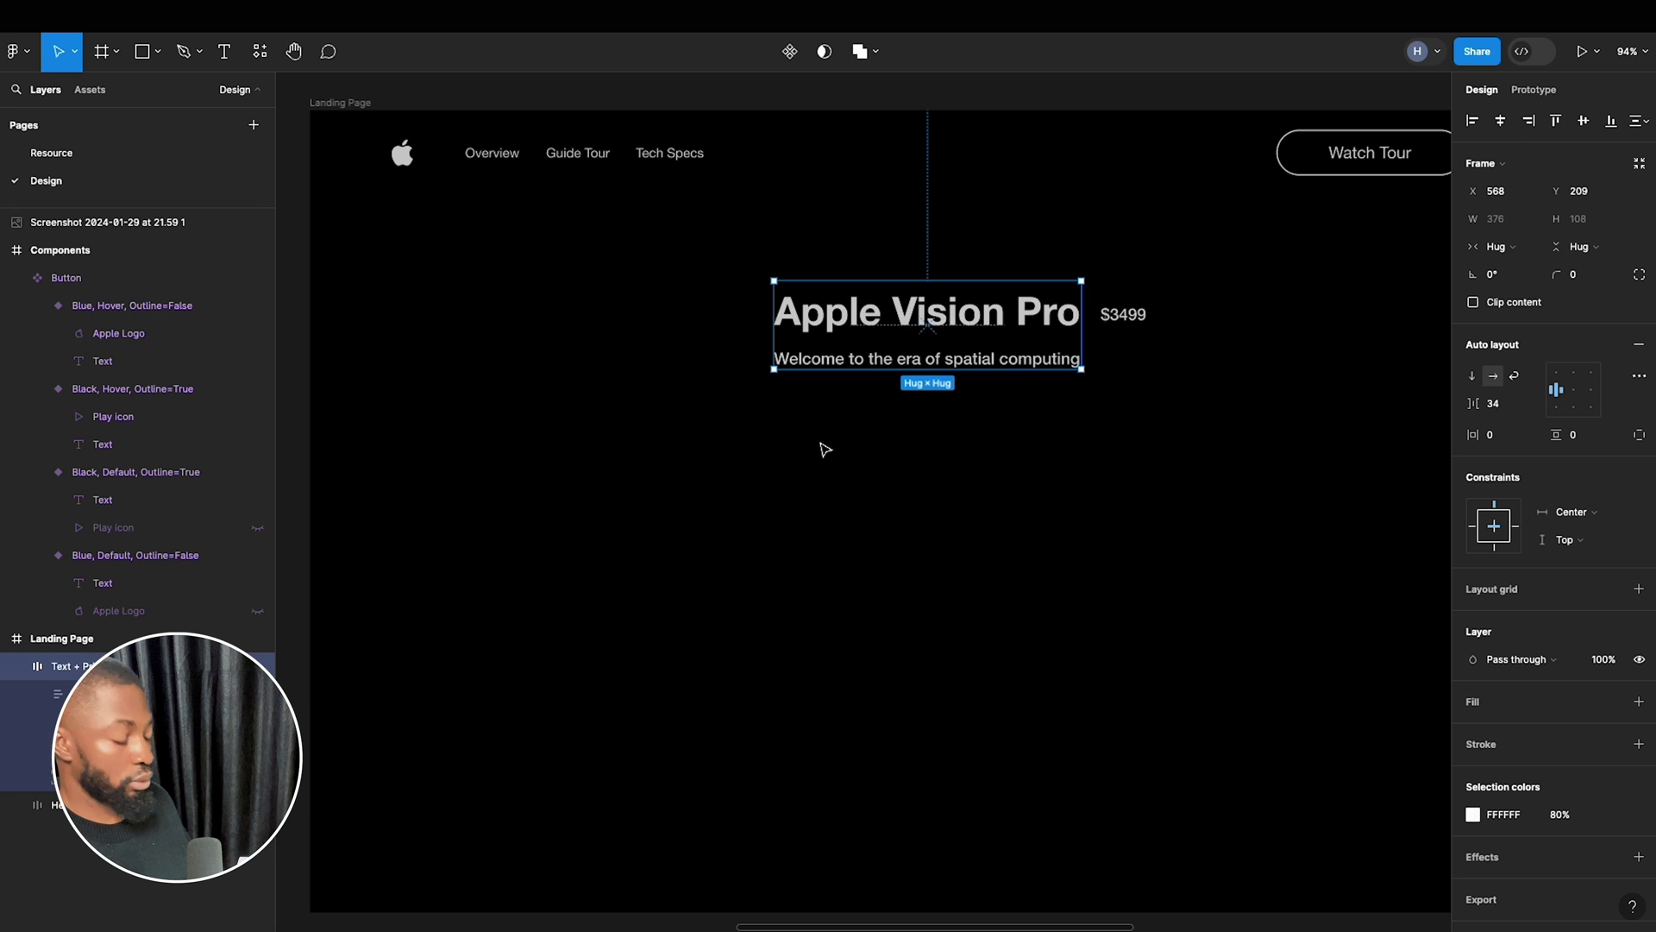
Move the Text + Price frame up closer to the header, to Y 160.
{"action": "key", "text": "alt"}
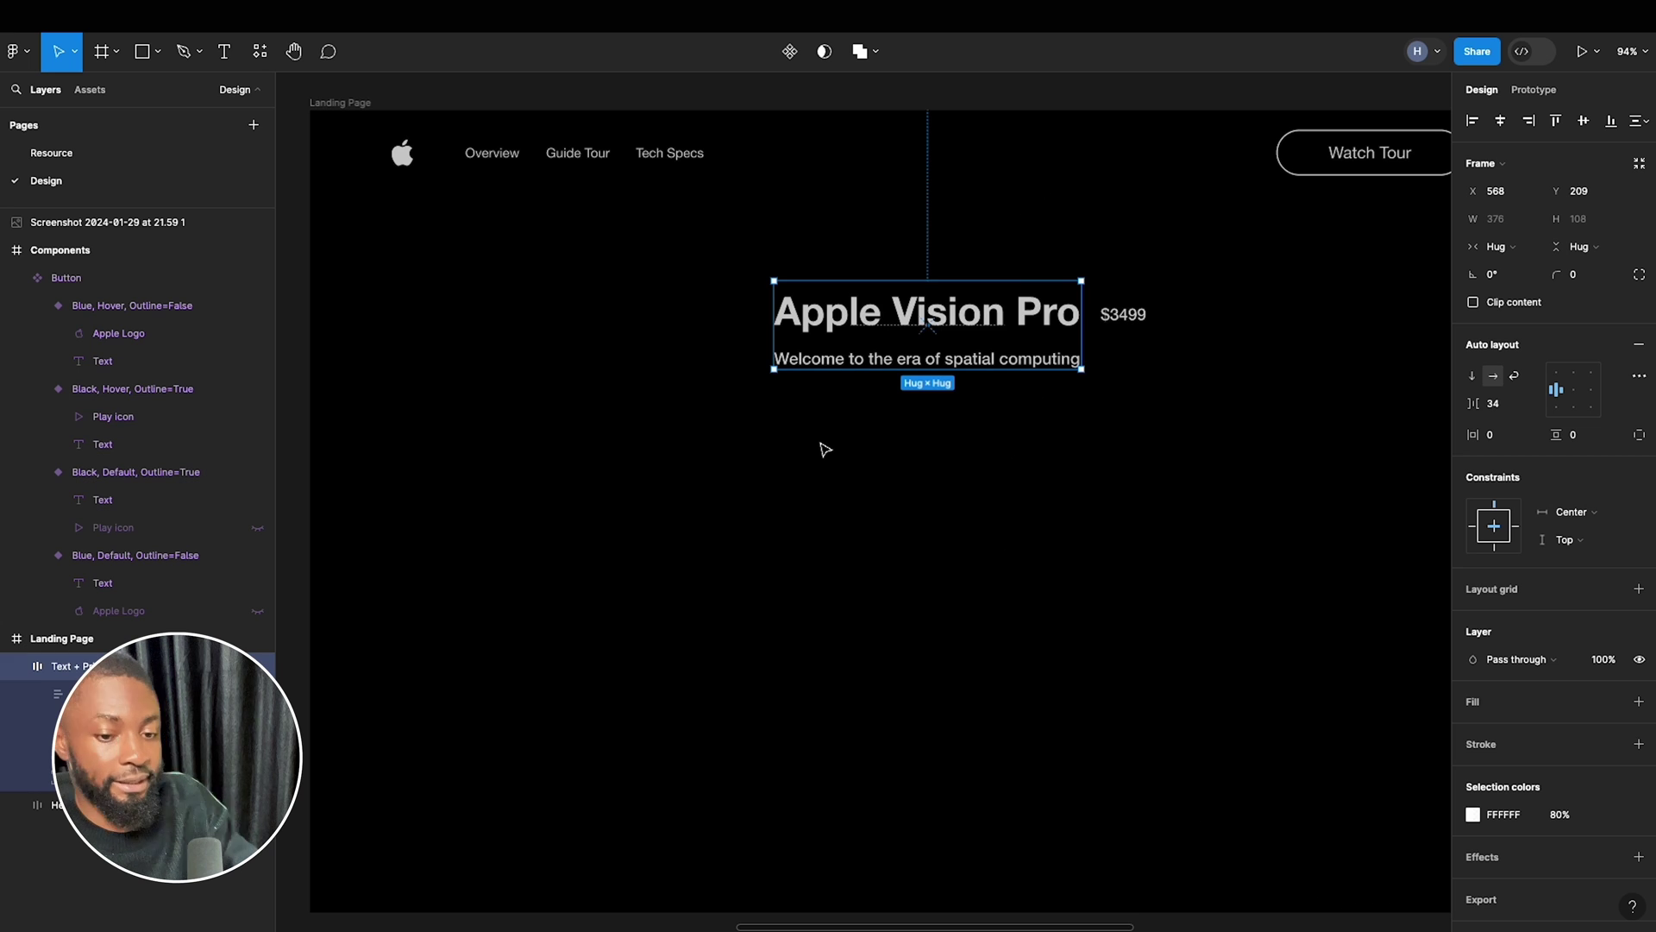
{"action": "left_click", "coordinate": [729, 149]}
{"action": "left_click", "coordinate": [828, 298]}
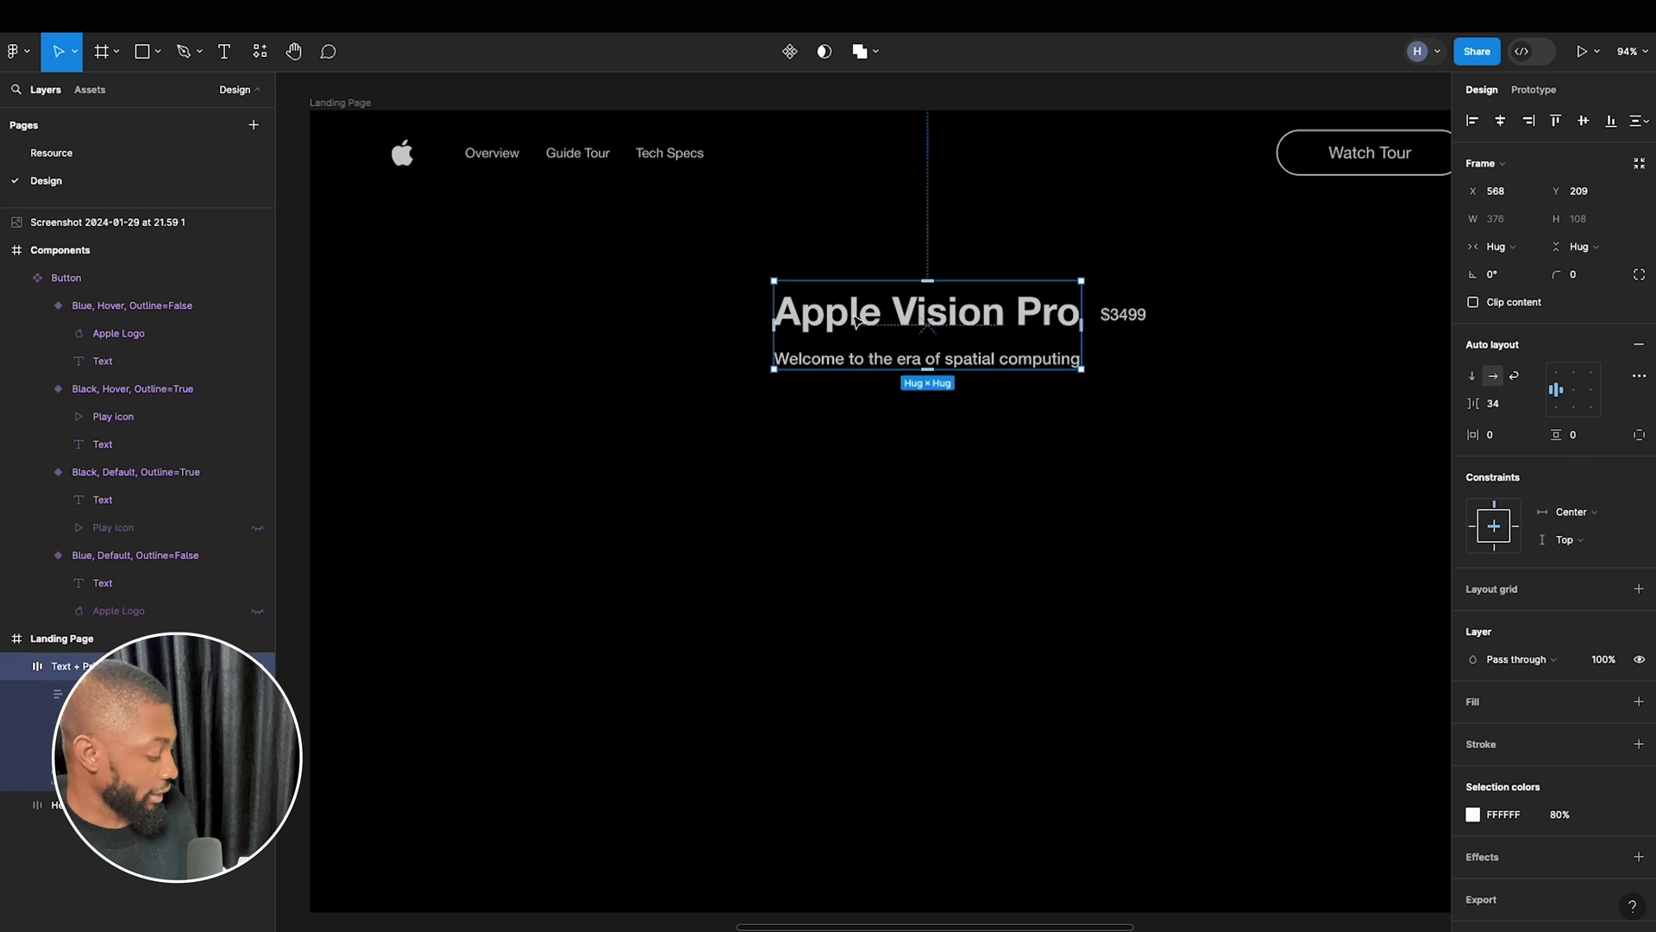
{"action": "key", "text": "alt"}
{"action": "key", "text": "Up"}
{"action": "key", "text": "Up"}
{"action": "key", "text": "Up"}
{"action": "key", "text": "Up"}
{"action": "key", "text": "Up"}
{"action": "key", "text": "Up"}
{"action": "key", "text": "Up"}
{"action": "key", "text": "Up"}
{"action": "key", "text": "Up"}
{"action": "key", "text": "Up"}
{"action": "key", "text": "Up"}
{"action": "key", "text": "Up"}
{"action": "key", "text": "Up"}
{"action": "key", "text": "Up"}
{"action": "key", "text": "Up"}
{"action": "key", "text": "Up"}
{"action": "key", "text": "Up"}
{"action": "key", "text": "Up"}
{"action": "key", "text": "Up"}
{"action": "key", "text": "Up"}
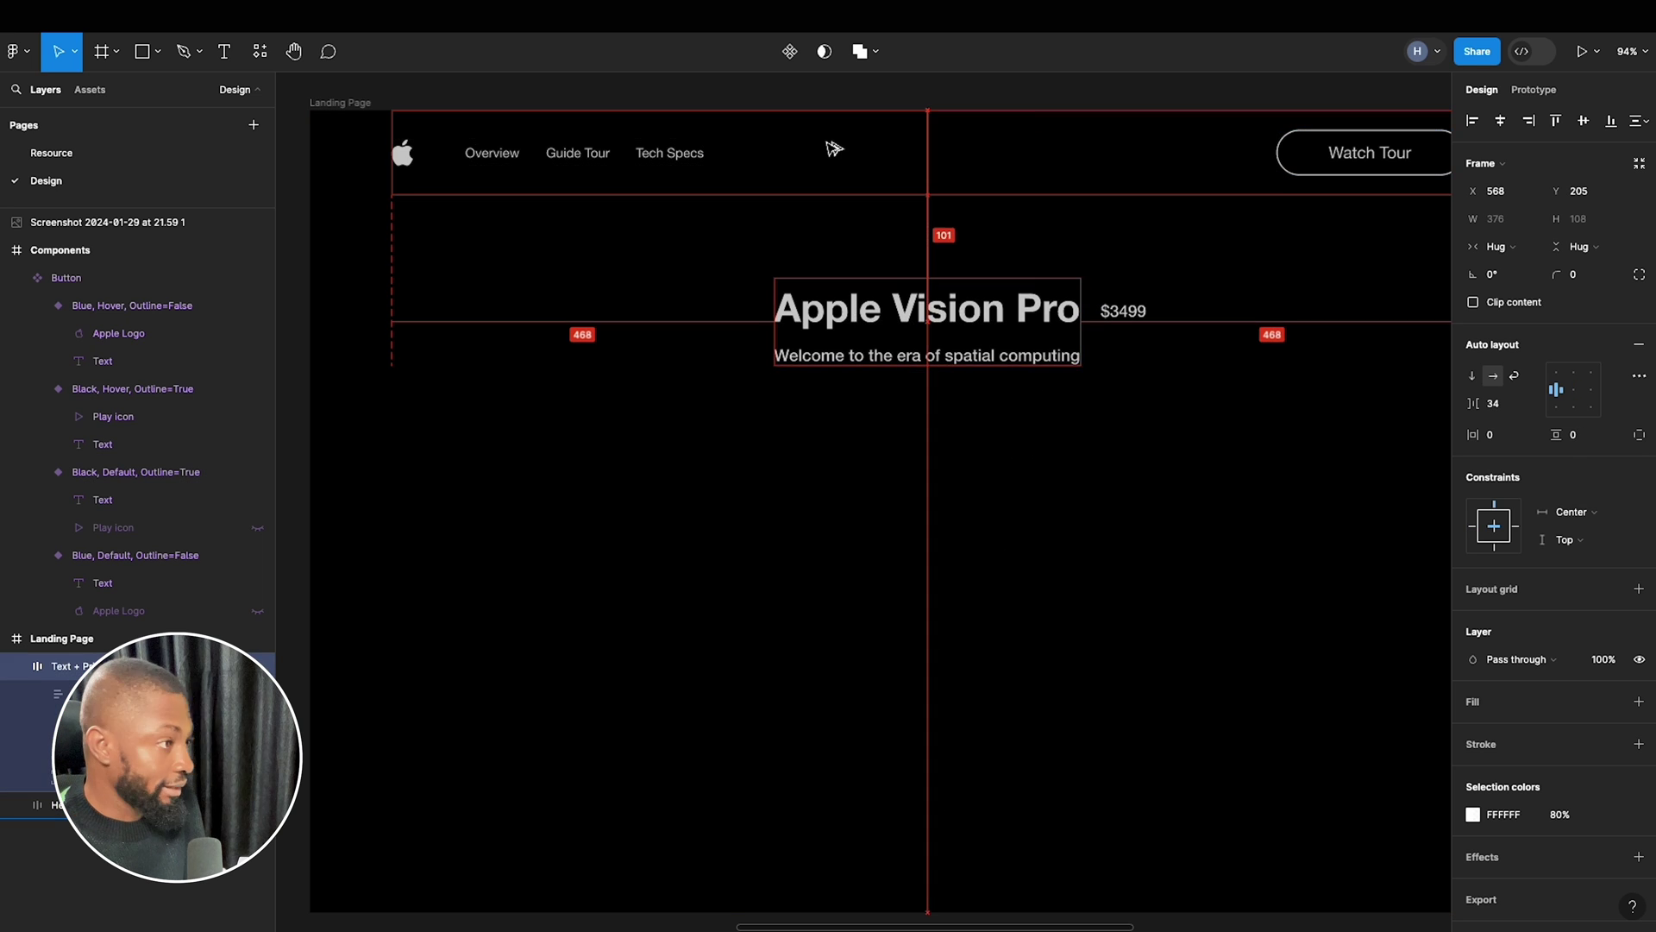
{"action": "key", "text": "Up"}
{"action": "key", "text": "Up"}
{"action": "key", "text": "Up"}
{"action": "key", "text": "Up"}
{"action": "key", "text": "Up"}
{"action": "key", "text": "Up"}
{"action": "key", "text": "Up"}
{"action": "key", "text": "Up"}
{"action": "key", "text": "Up"}
{"action": "key", "text": "Up"}
{"action": "key", "text": "Up"}
{"action": "key", "text": "Up"}
{"action": "key", "text": "Up"}
{"action": "key", "text": "Up"}
{"action": "key", "text": "Up"}
{"action": "key", "text": "Up"}
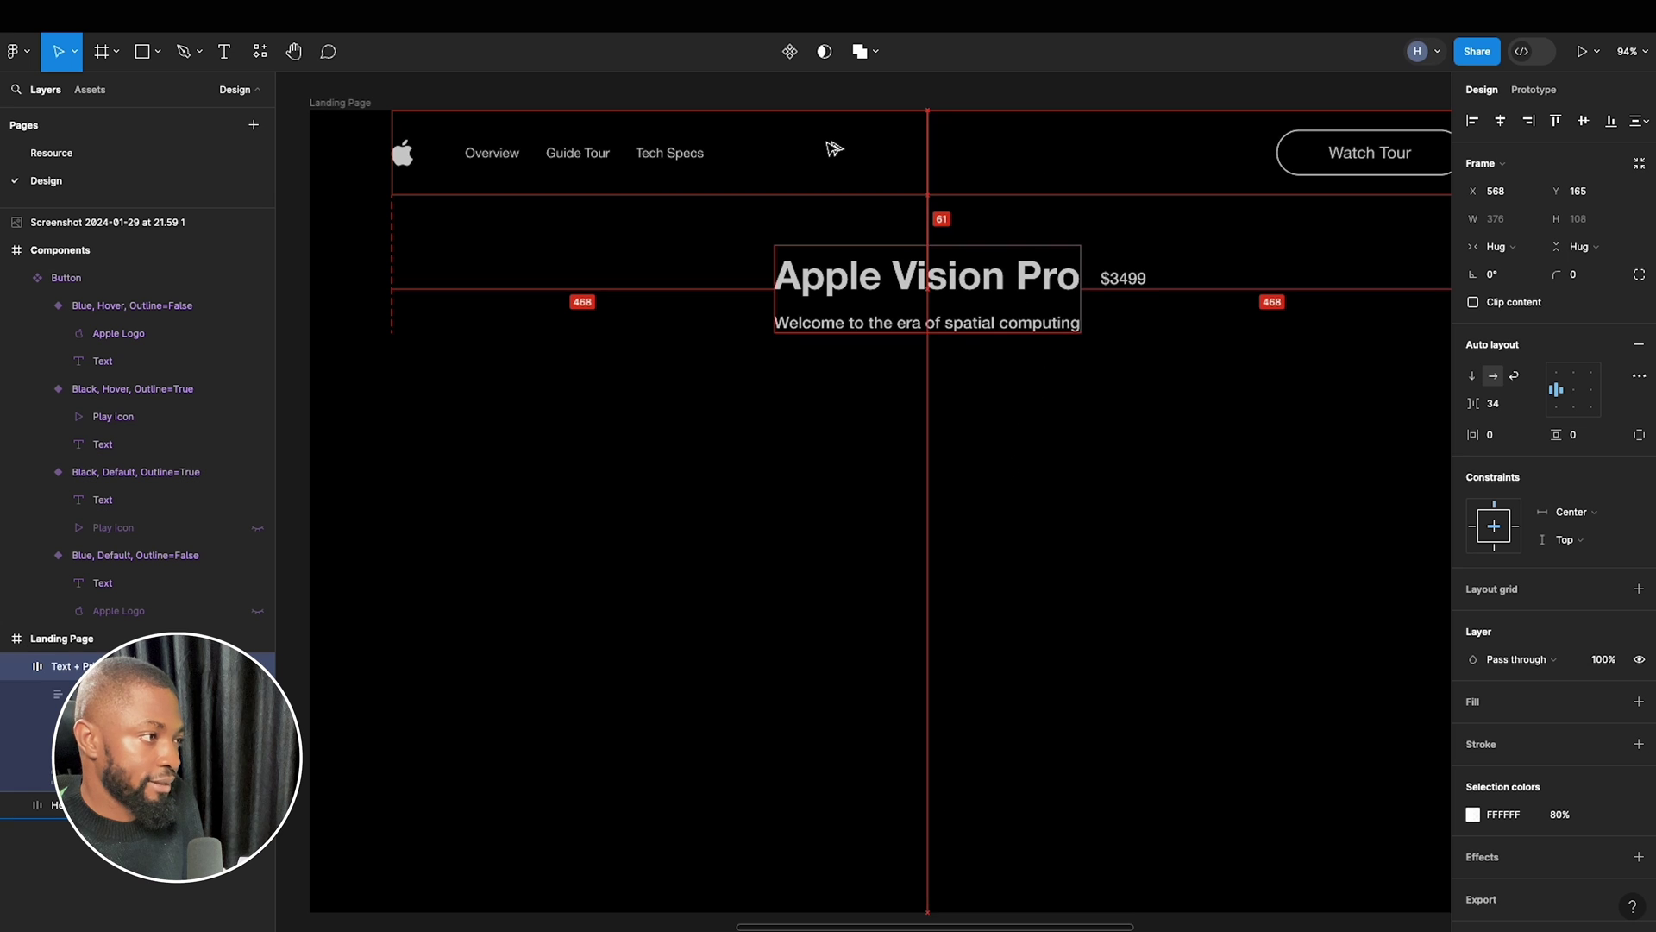
{"action": "key", "text": "Up"}
{"action": "key", "text": "Up"}
{"action": "key", "text": "Up"}
{"action": "key", "text": "Up"}
{"action": "key", "text": "Up"}
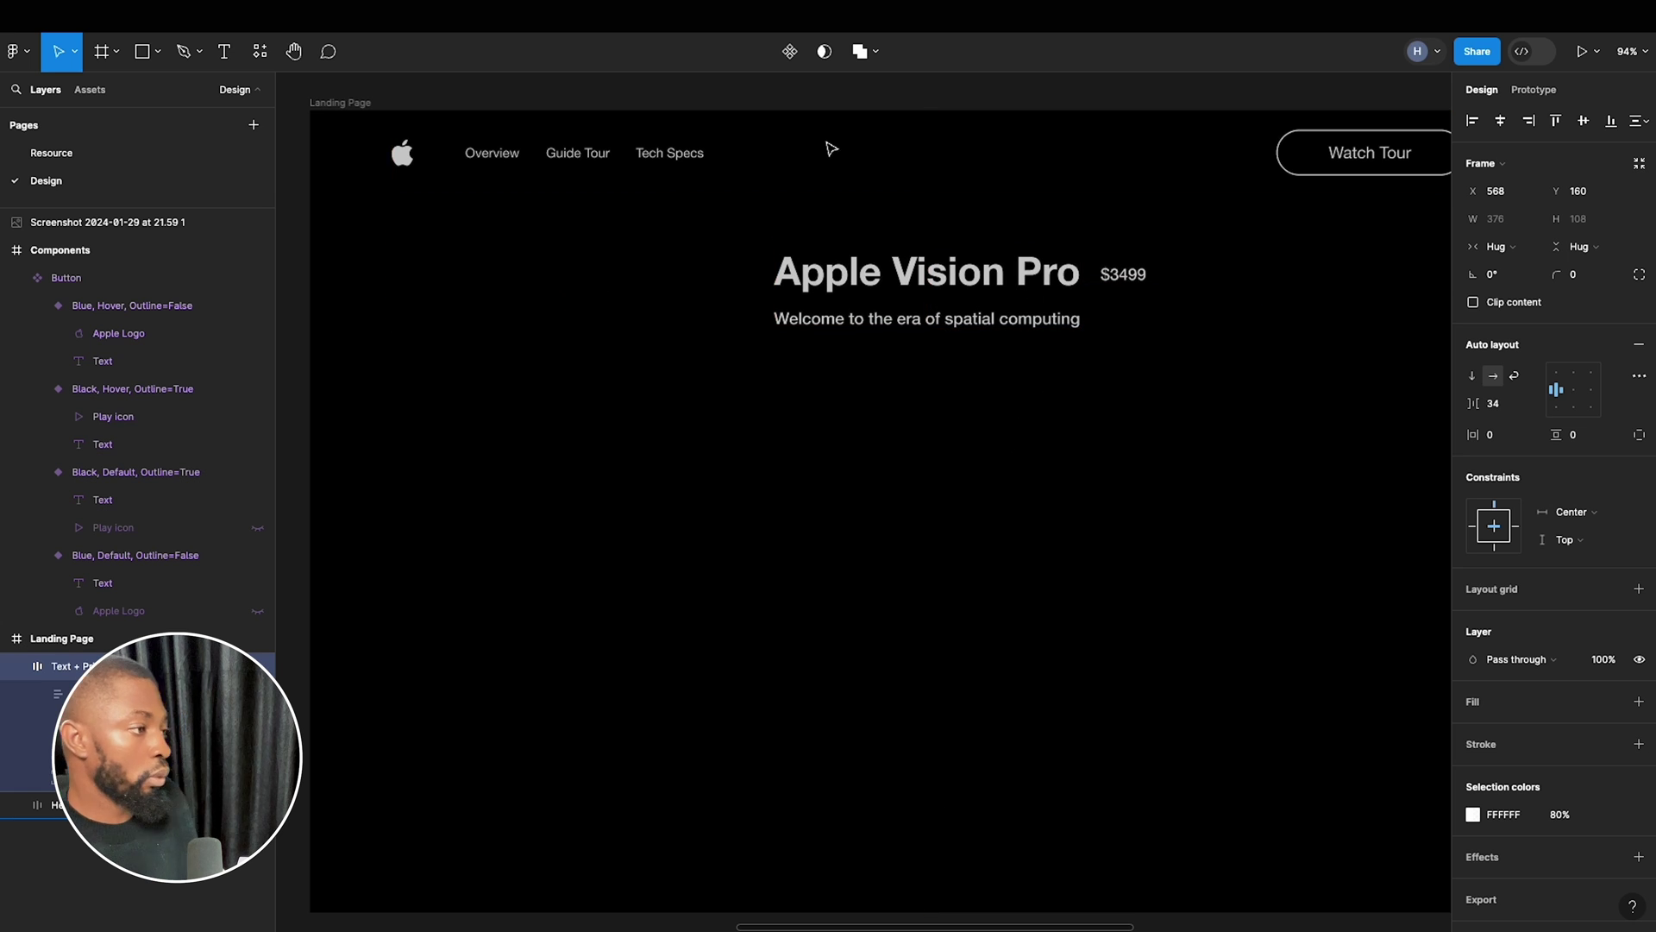
{"action": "scroll", "coordinate": [728, 436], "scroll_direction": "down", "scroll_amount": 5}
{"action": "left_click", "coordinate": [857, 214]}
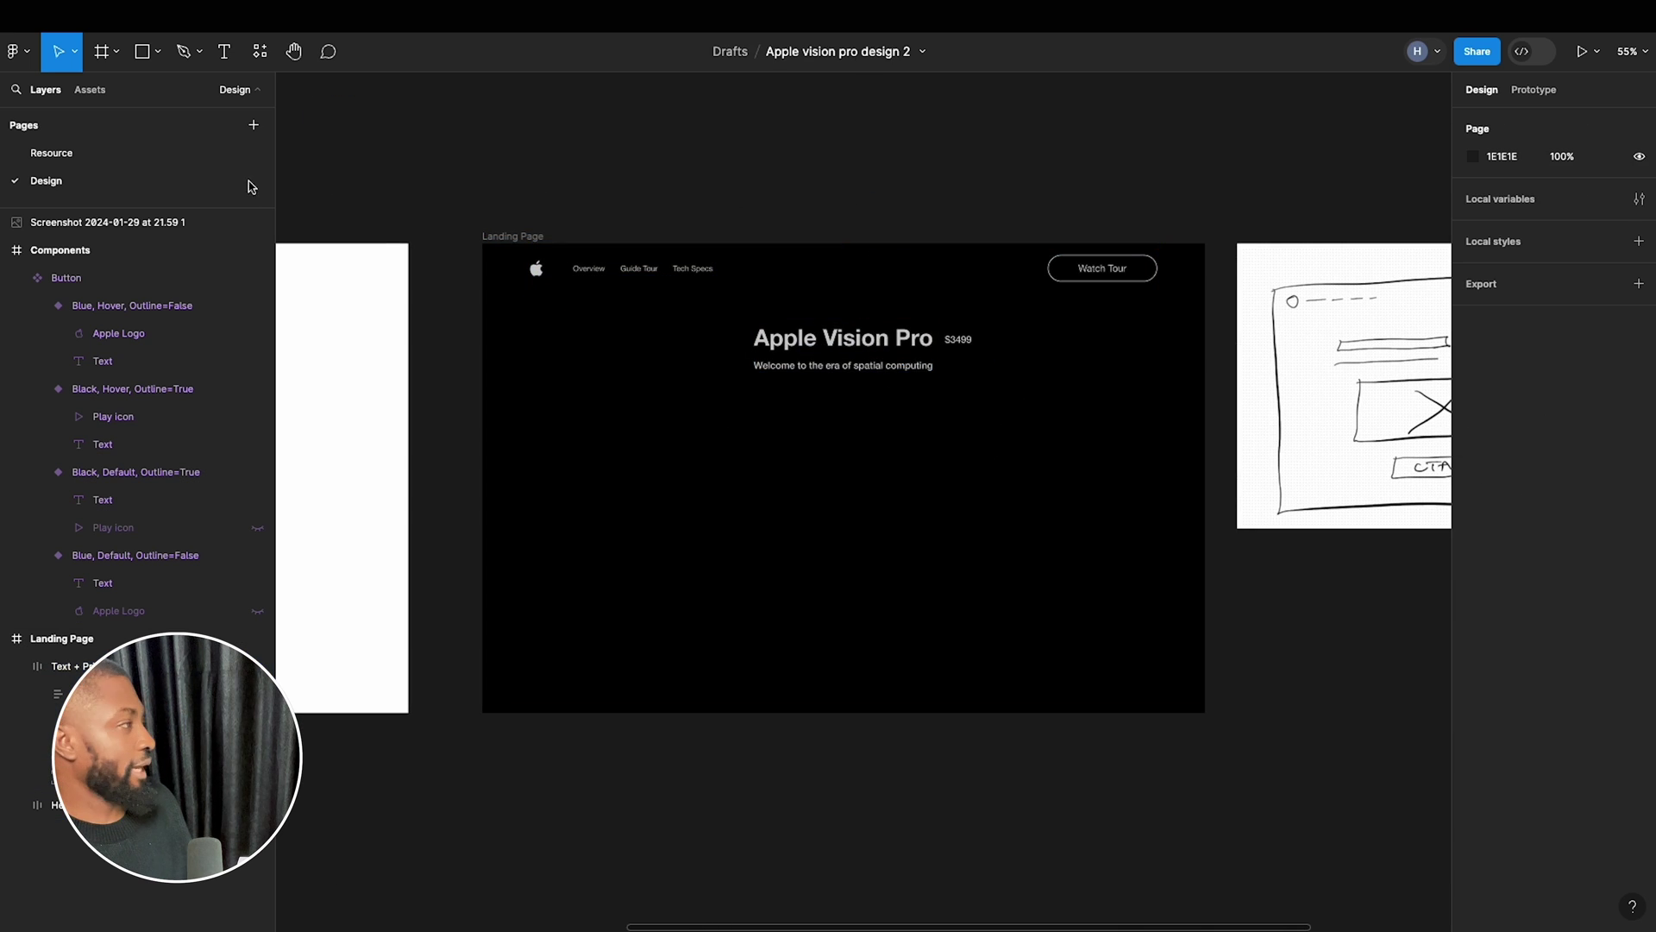
Copy hero video 1 from the Resource page into the Landing Page frame and center it horizontally at Y 59.
{"action": "left_click", "coordinate": [139, 155]}
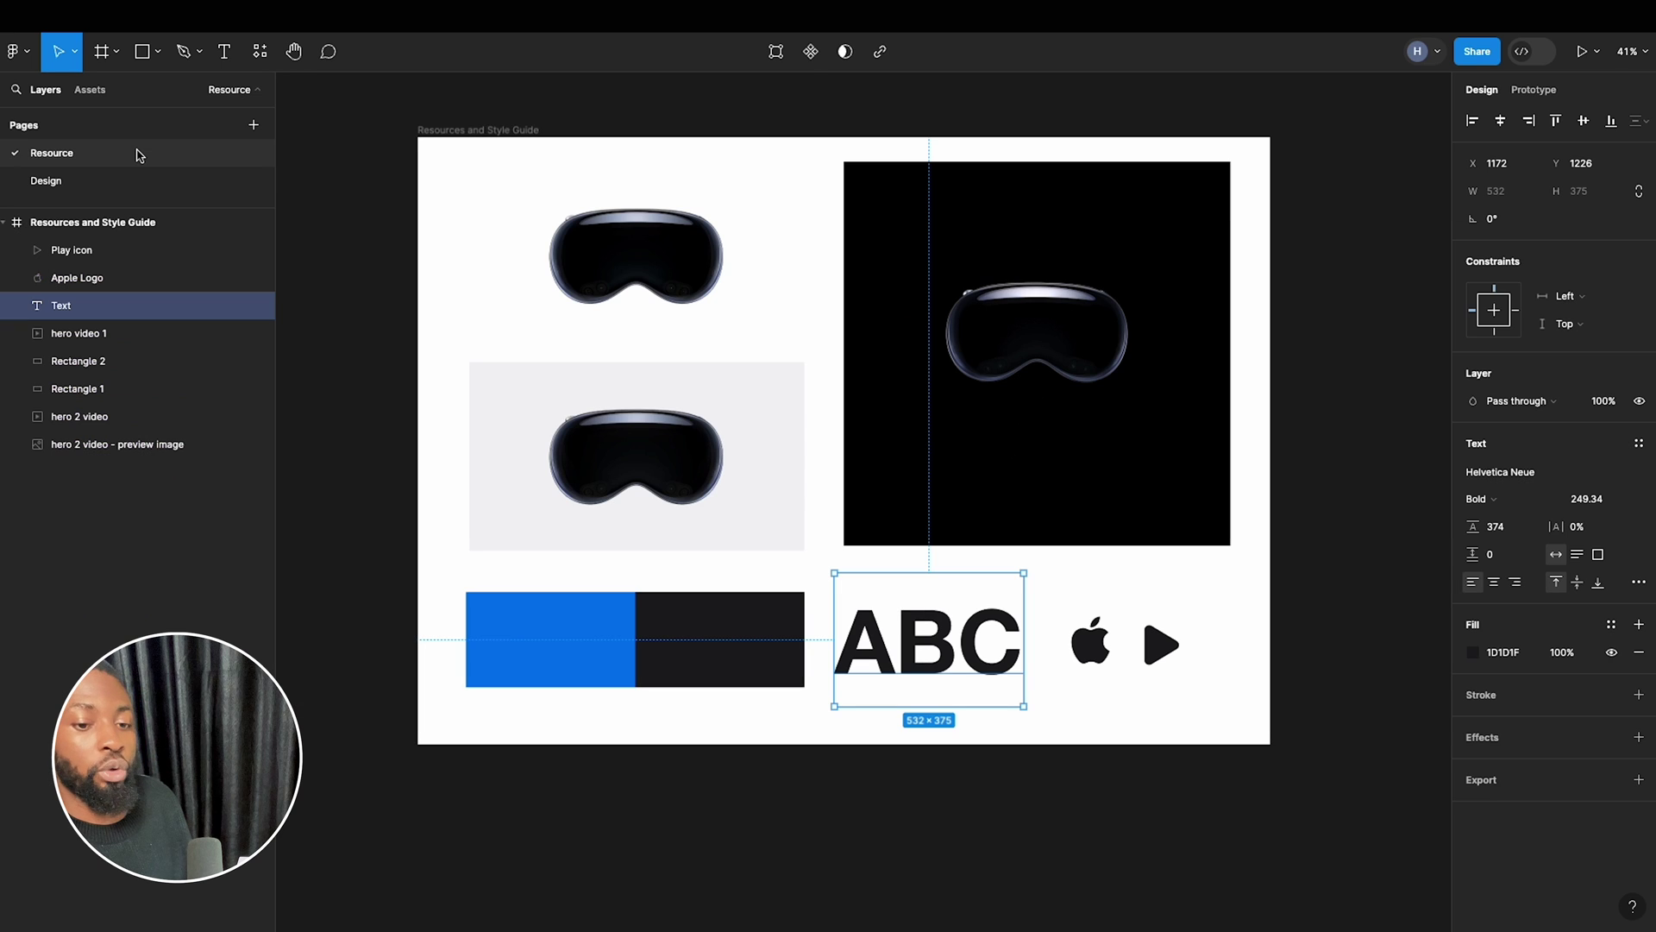
{"action": "left_click", "coordinate": [1015, 353]}
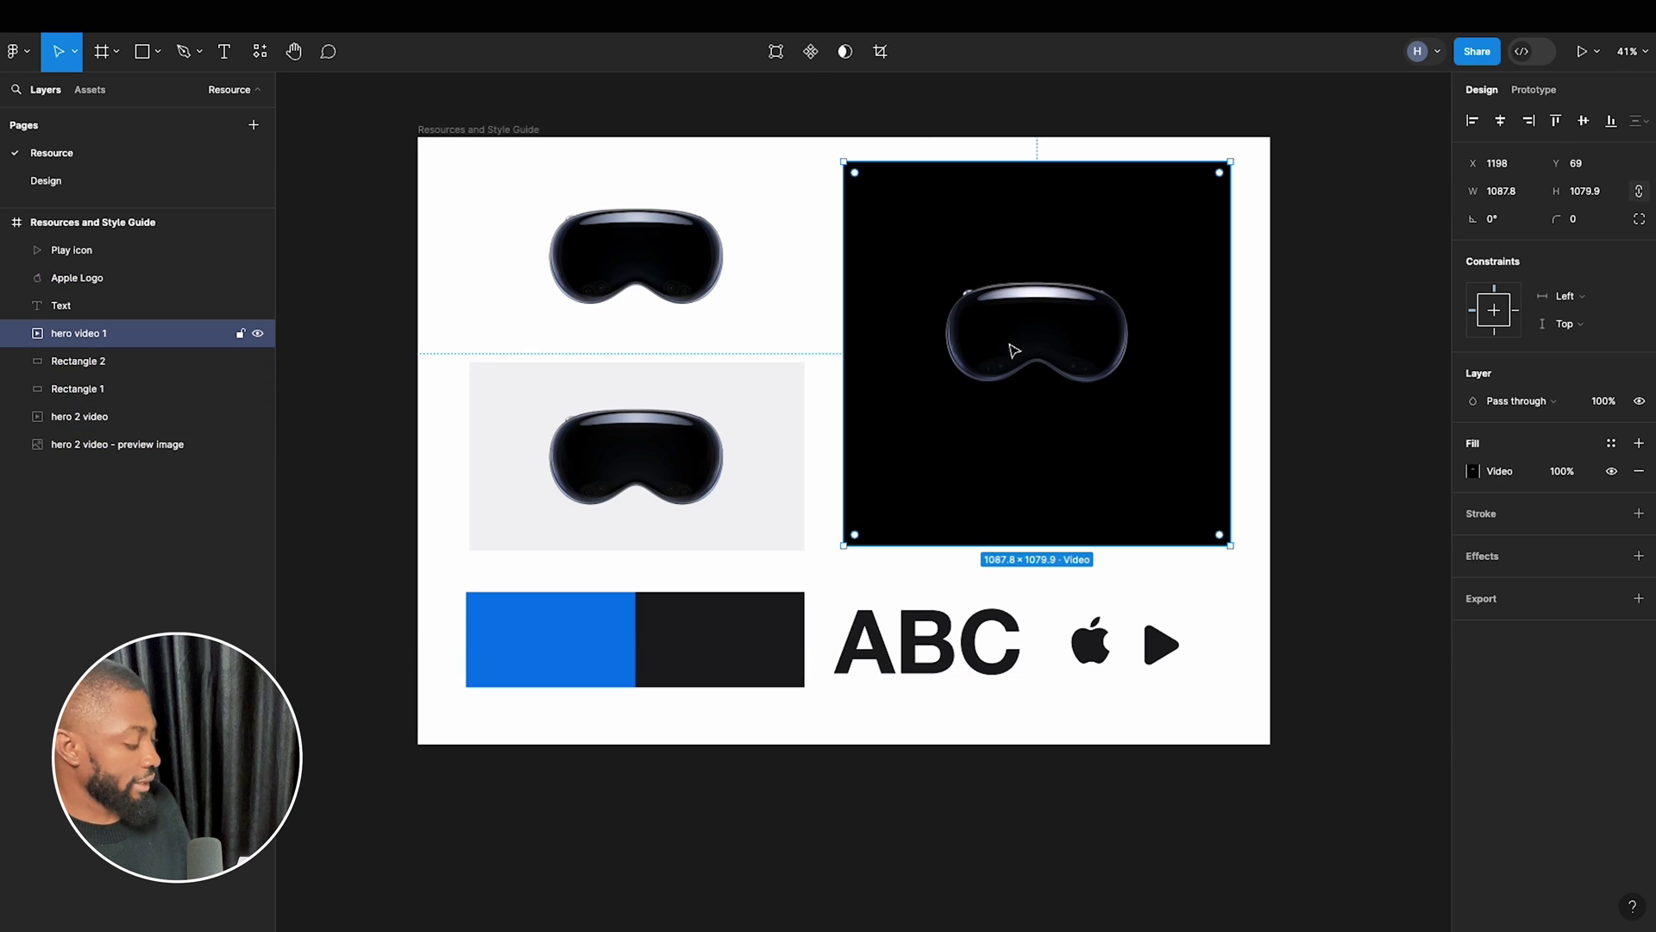
{"action": "left_click", "coordinate": [250, 183]}
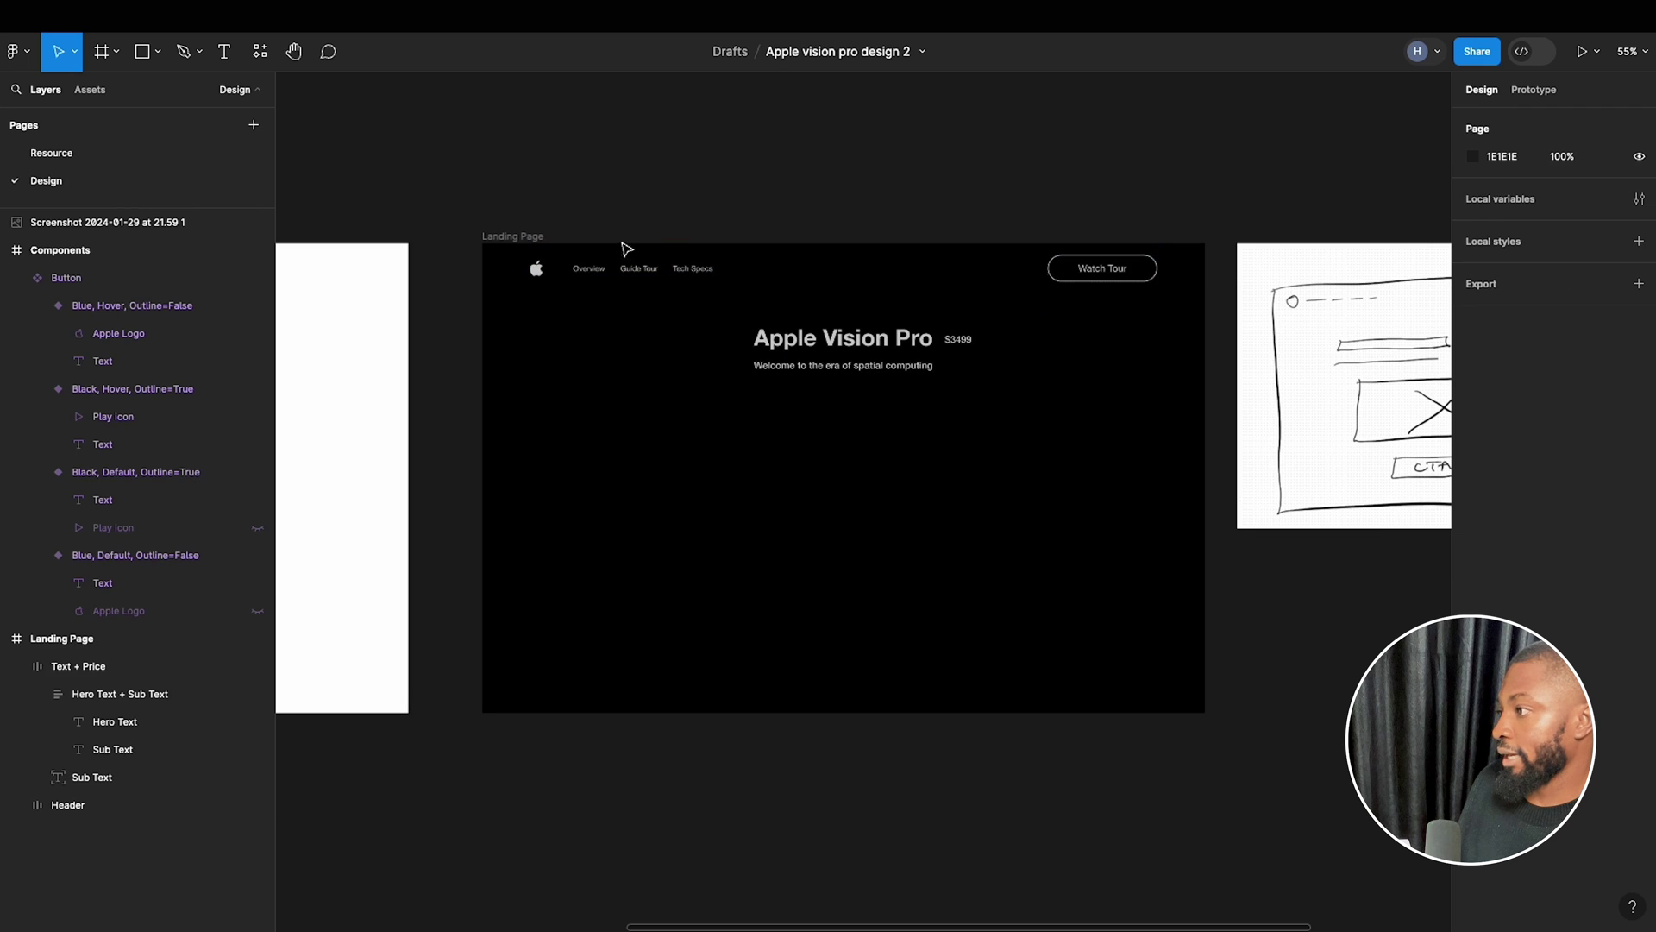
{"action": "left_click", "coordinate": [522, 235]}
{"action": "key", "text": "ctrl+v"}
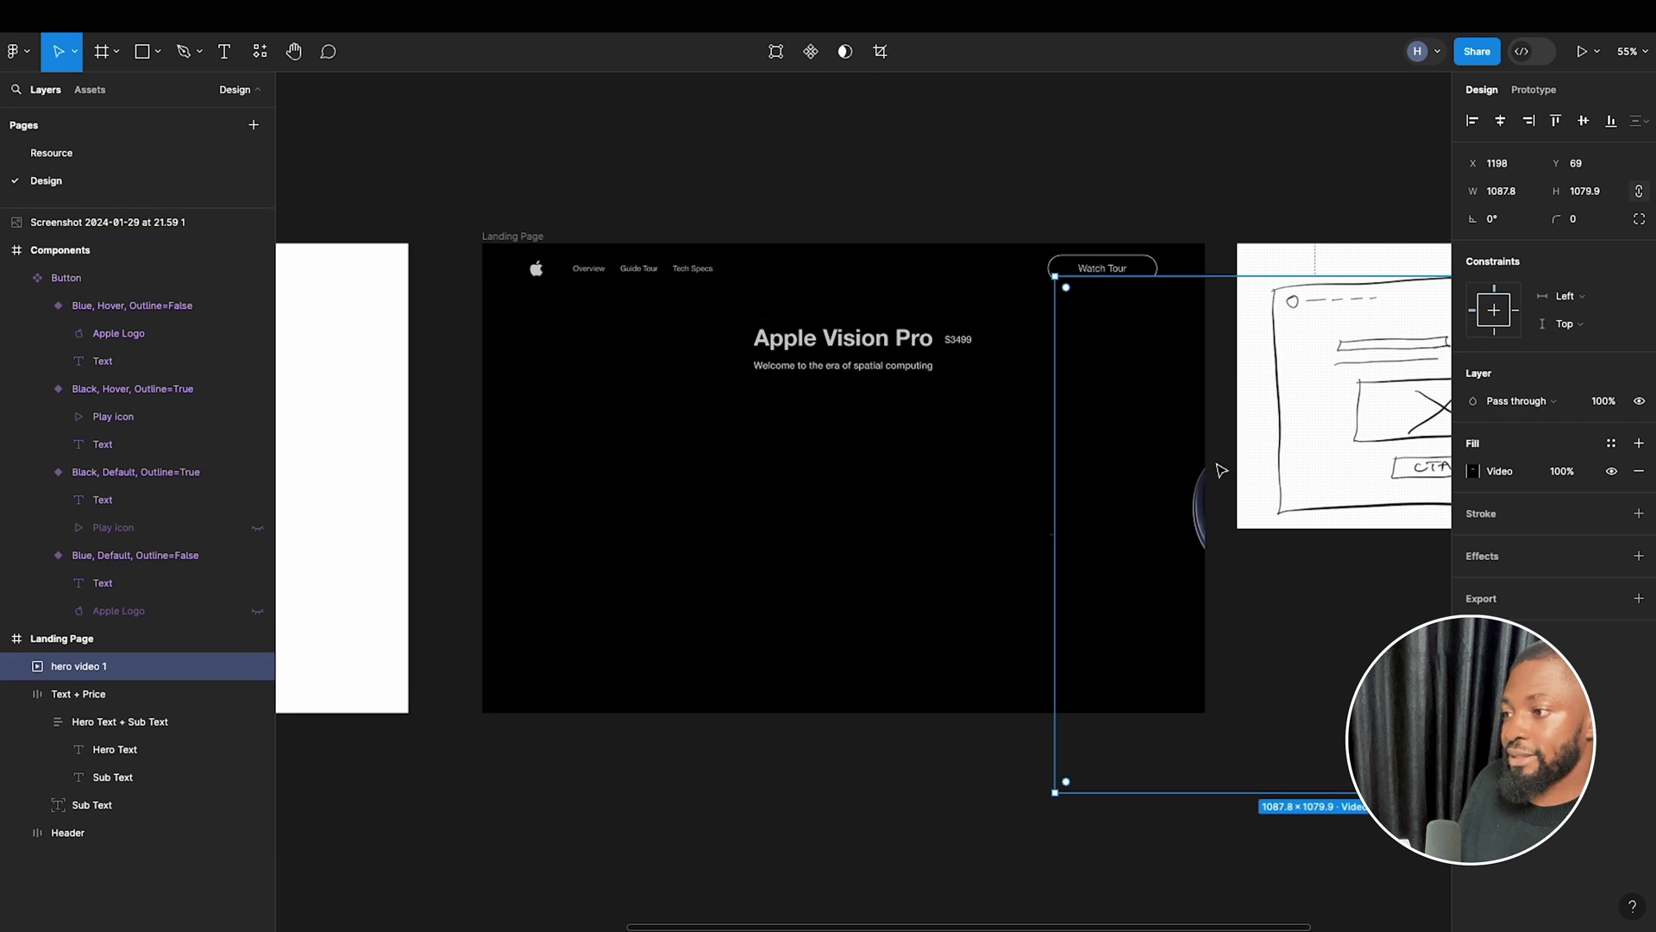
{"action": "left_click_drag", "start_coordinate": [1176, 491], "coordinate": [789, 486]}
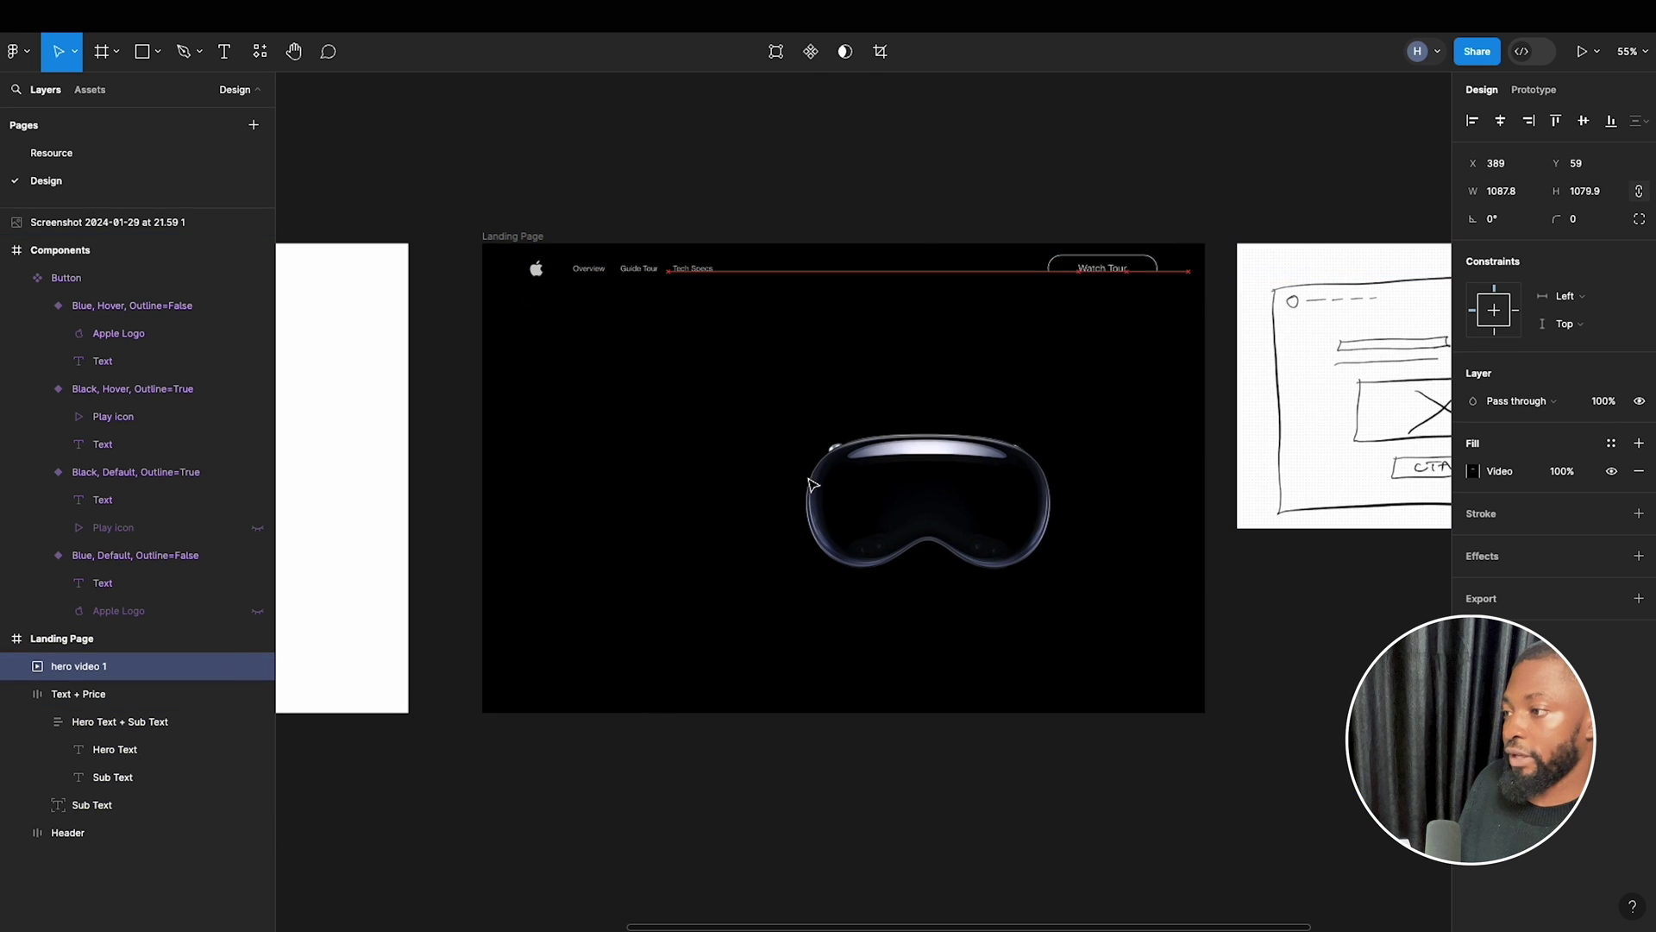
{"action": "left_click", "coordinate": [1501, 124]}
Reorder the hero video 1 layer beneath the Text + Price and Header layers in the Landing Page frame.
{"action": "left_click", "coordinate": [16, 693]}
{"action": "left_click_drag", "start_coordinate": [52, 666], "coordinate": [63, 735]}
{"action": "left_click", "coordinate": [78, 666]}
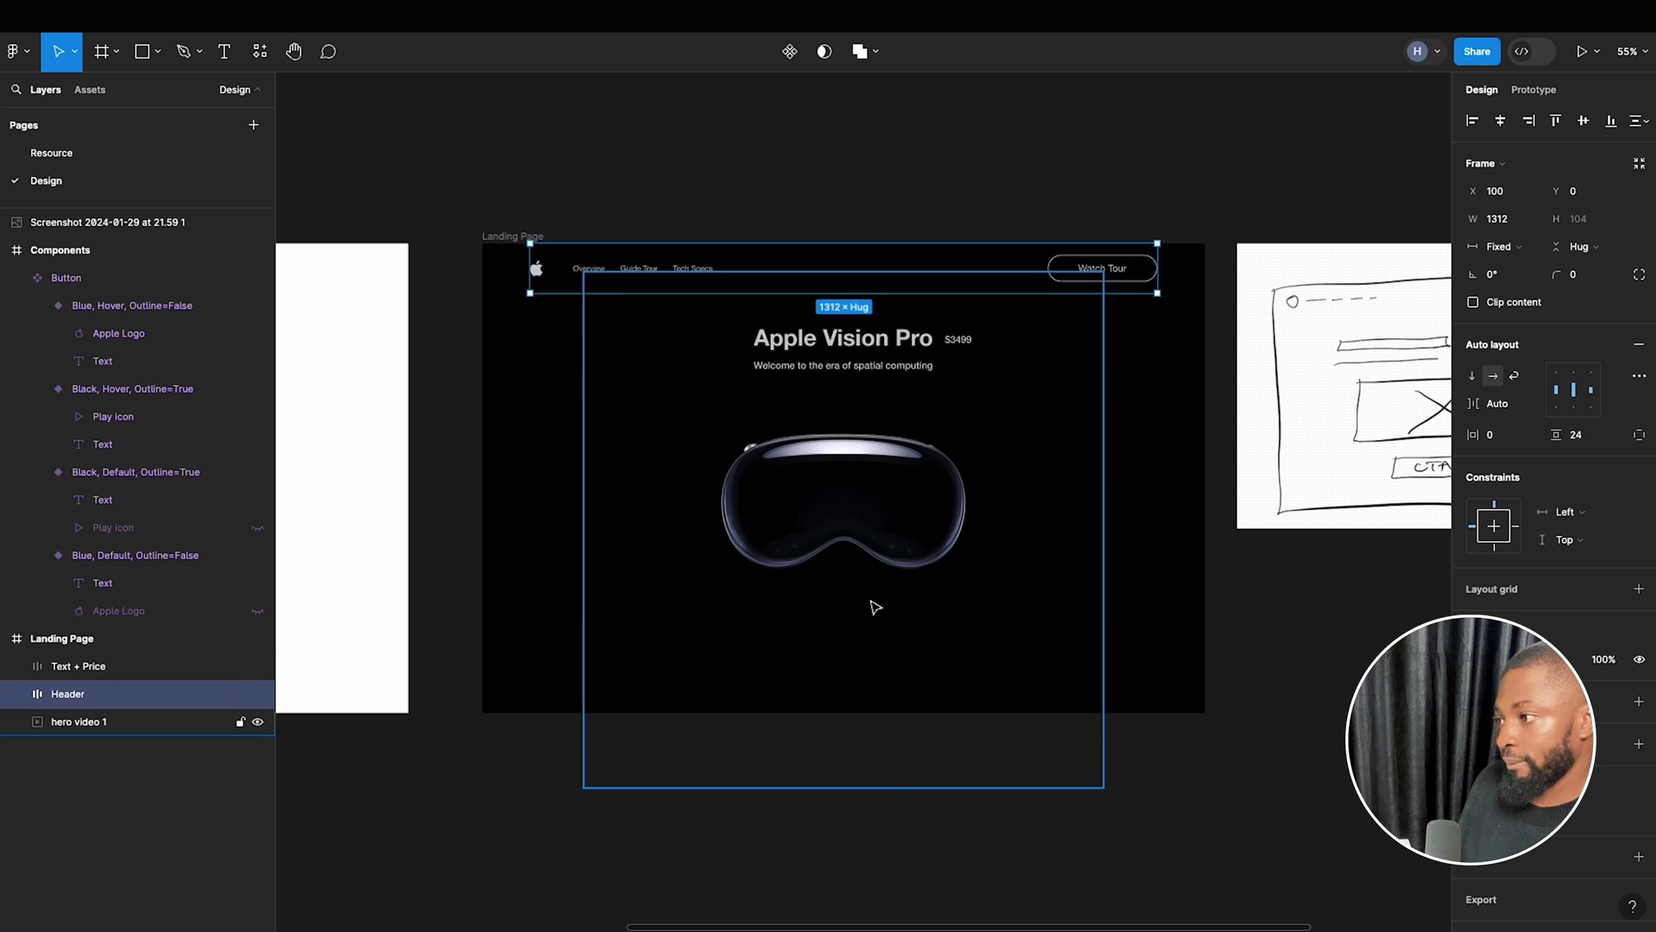
Move hero video 1 up to Y 11 in the Landing Page frame, bringing the headset closer to the welcome line.
{"action": "left_click", "coordinate": [833, 503]}
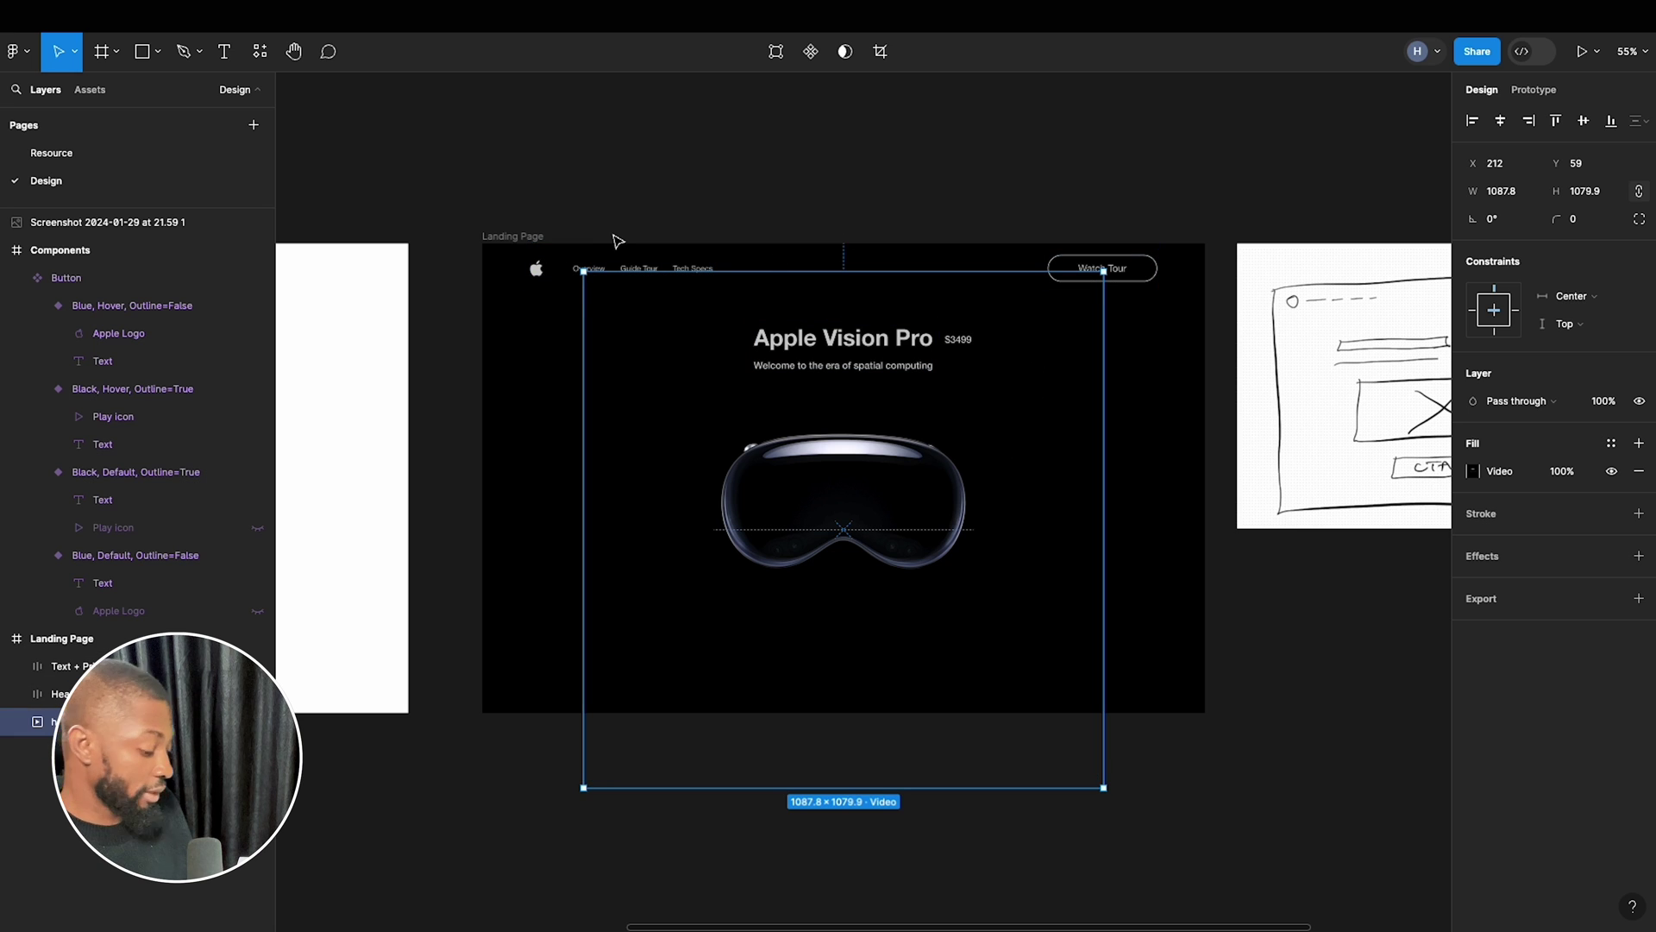
{"action": "key", "text": "Up"}
{"action": "key", "text": "Up"}
{"action": "key", "text": "Up"}
{"action": "key", "text": "Up"}
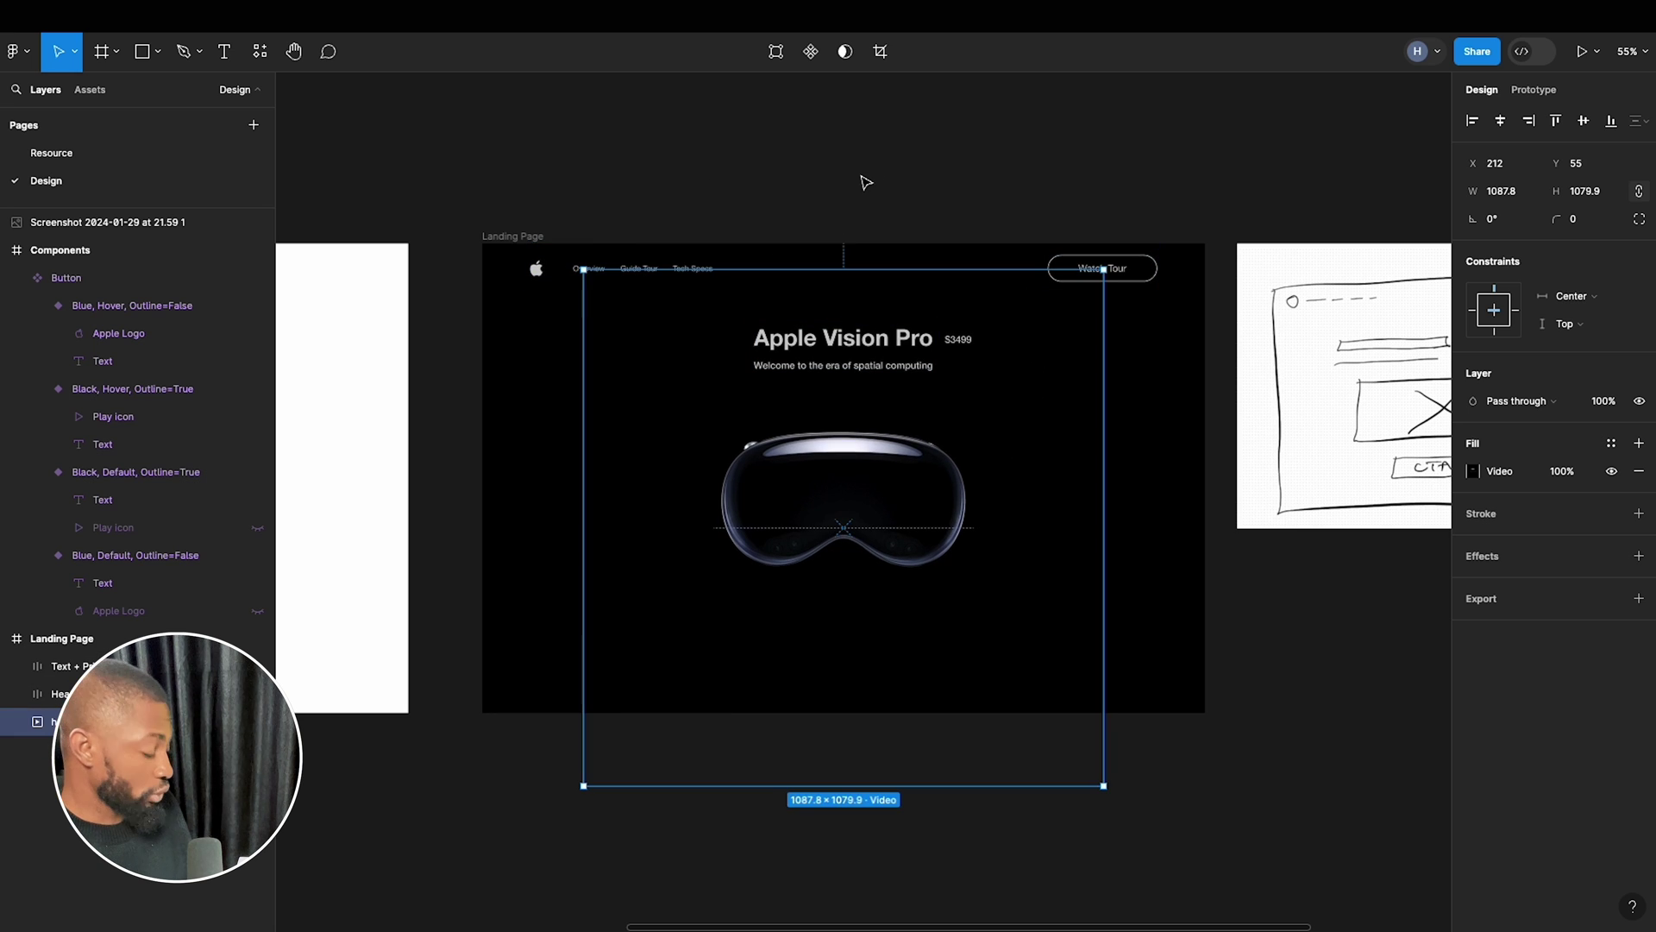
{"action": "key", "text": "alt"}
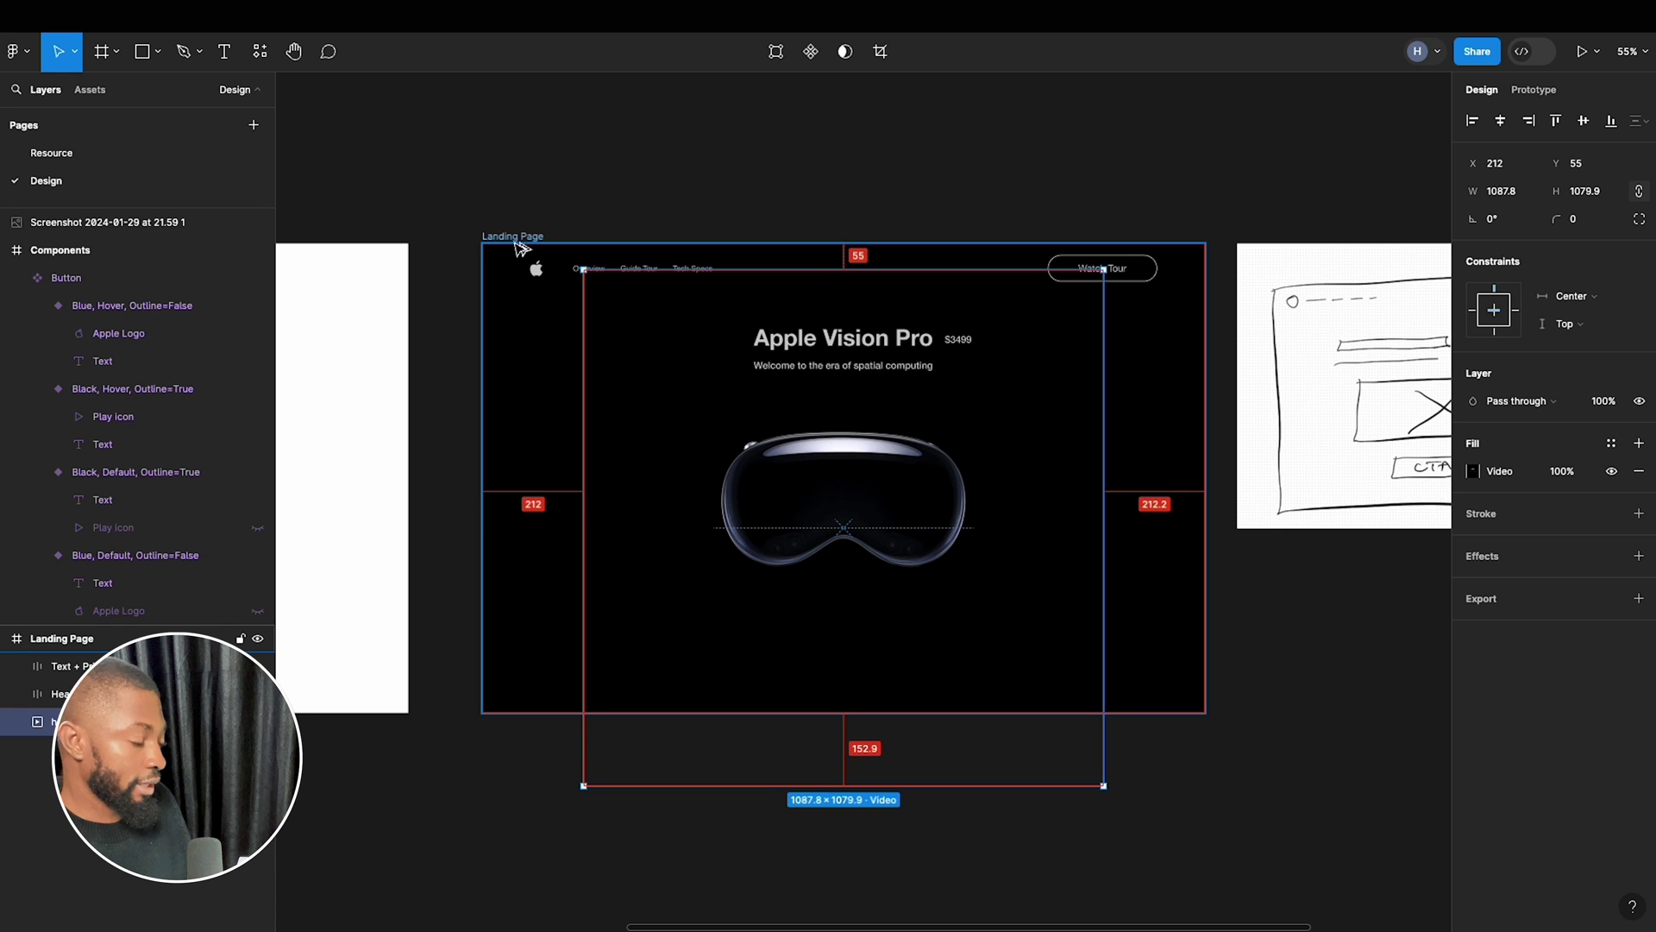
{"action": "key", "text": "shift+Up"}
{"action": "key", "text": "shift+Up"}
{"action": "key", "text": "shift+Up"}
{"action": "key", "text": "Up"}
{"action": "key", "text": "Up"}
{"action": "key", "text": "Up"}
{"action": "key", "text": "Up"}
{"action": "key", "text": "Up"}
{"action": "key", "text": "Up"}
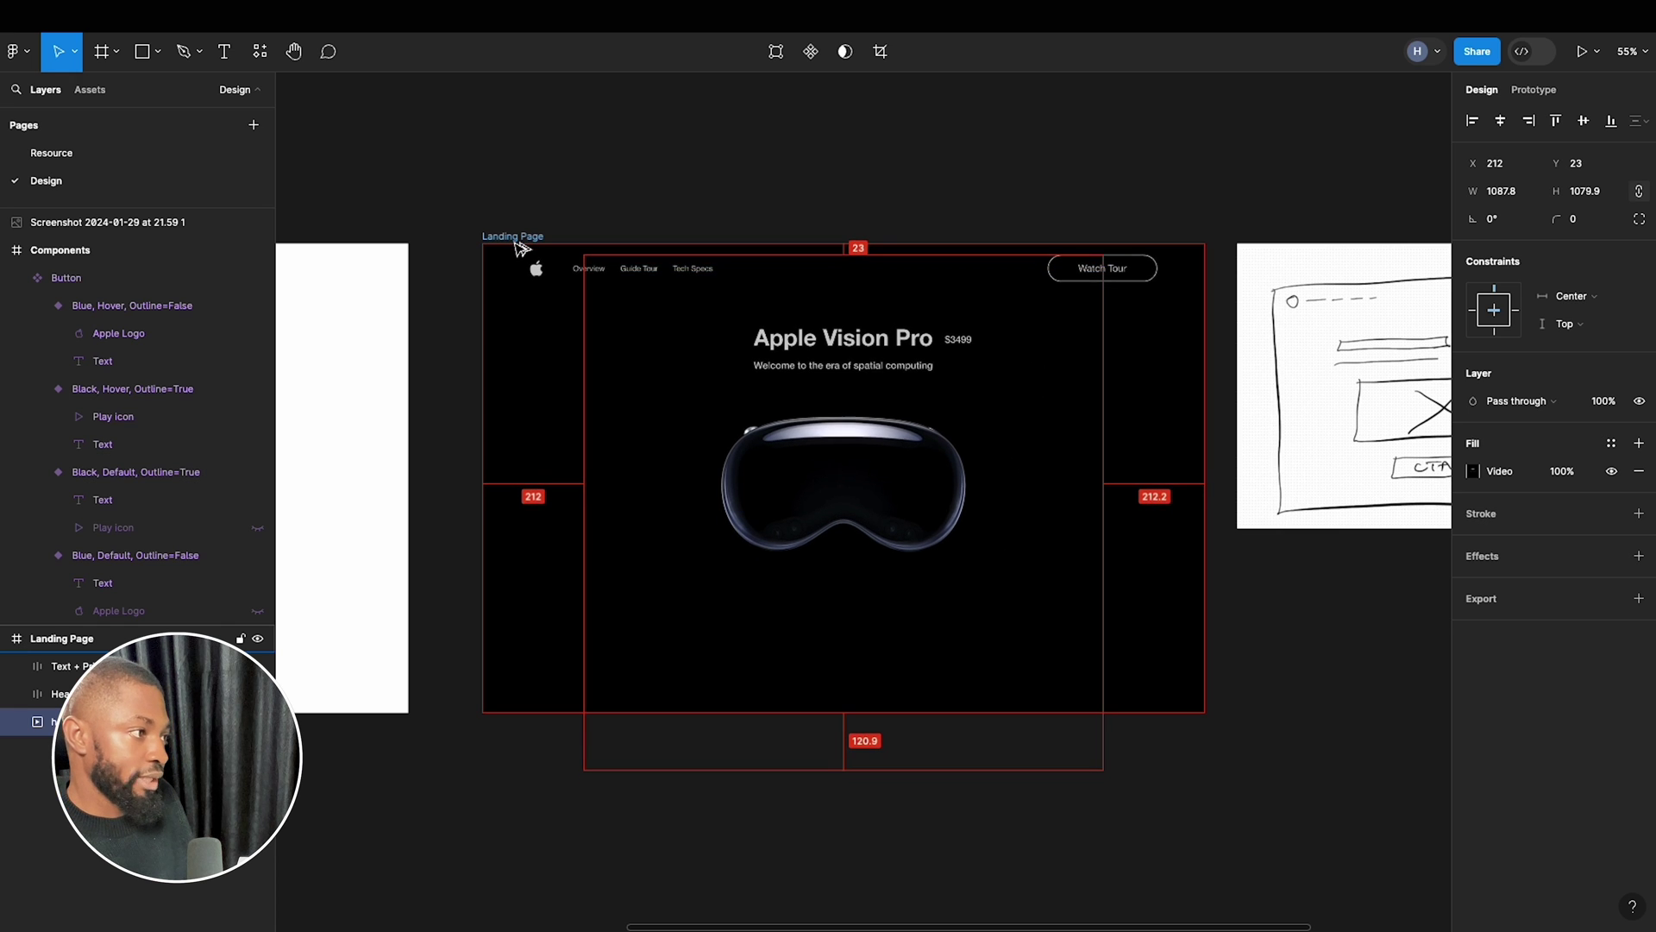
{"action": "key", "text": "Up"}
{"action": "key", "text": "Up"}
{"action": "key", "text": "Up"}
{"action": "key", "text": "Up"}
{"action": "key", "text": "Up"}
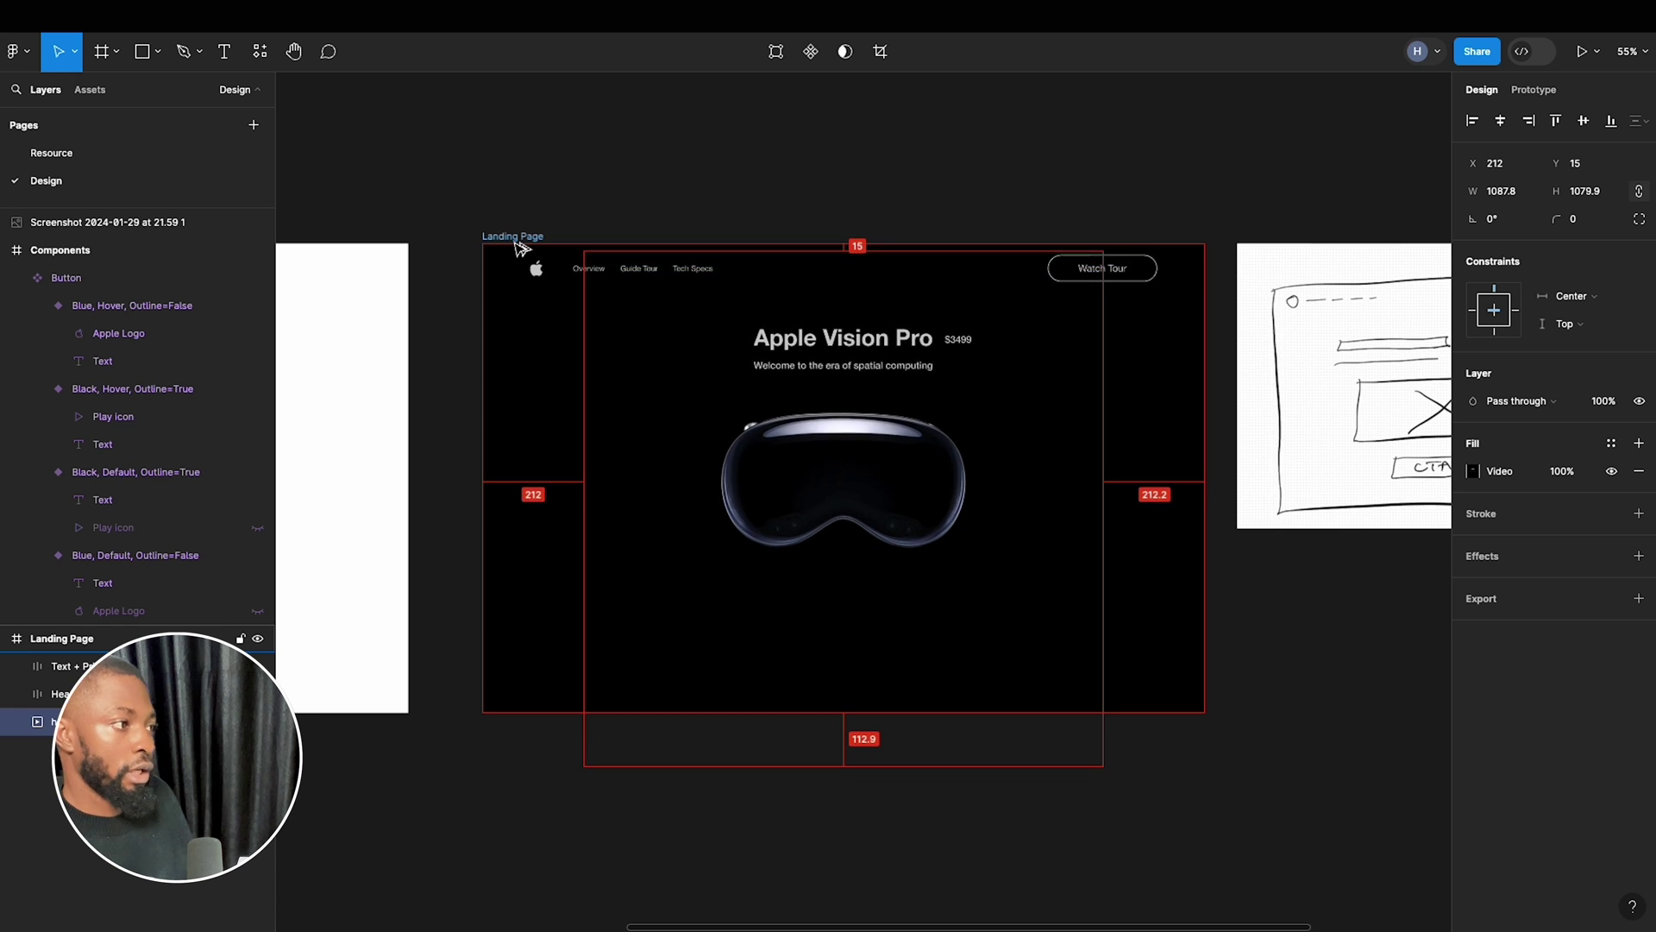
{"action": "key", "text": "Up"}
{"action": "key", "text": "Up"}
{"action": "key", "text": "Up"}
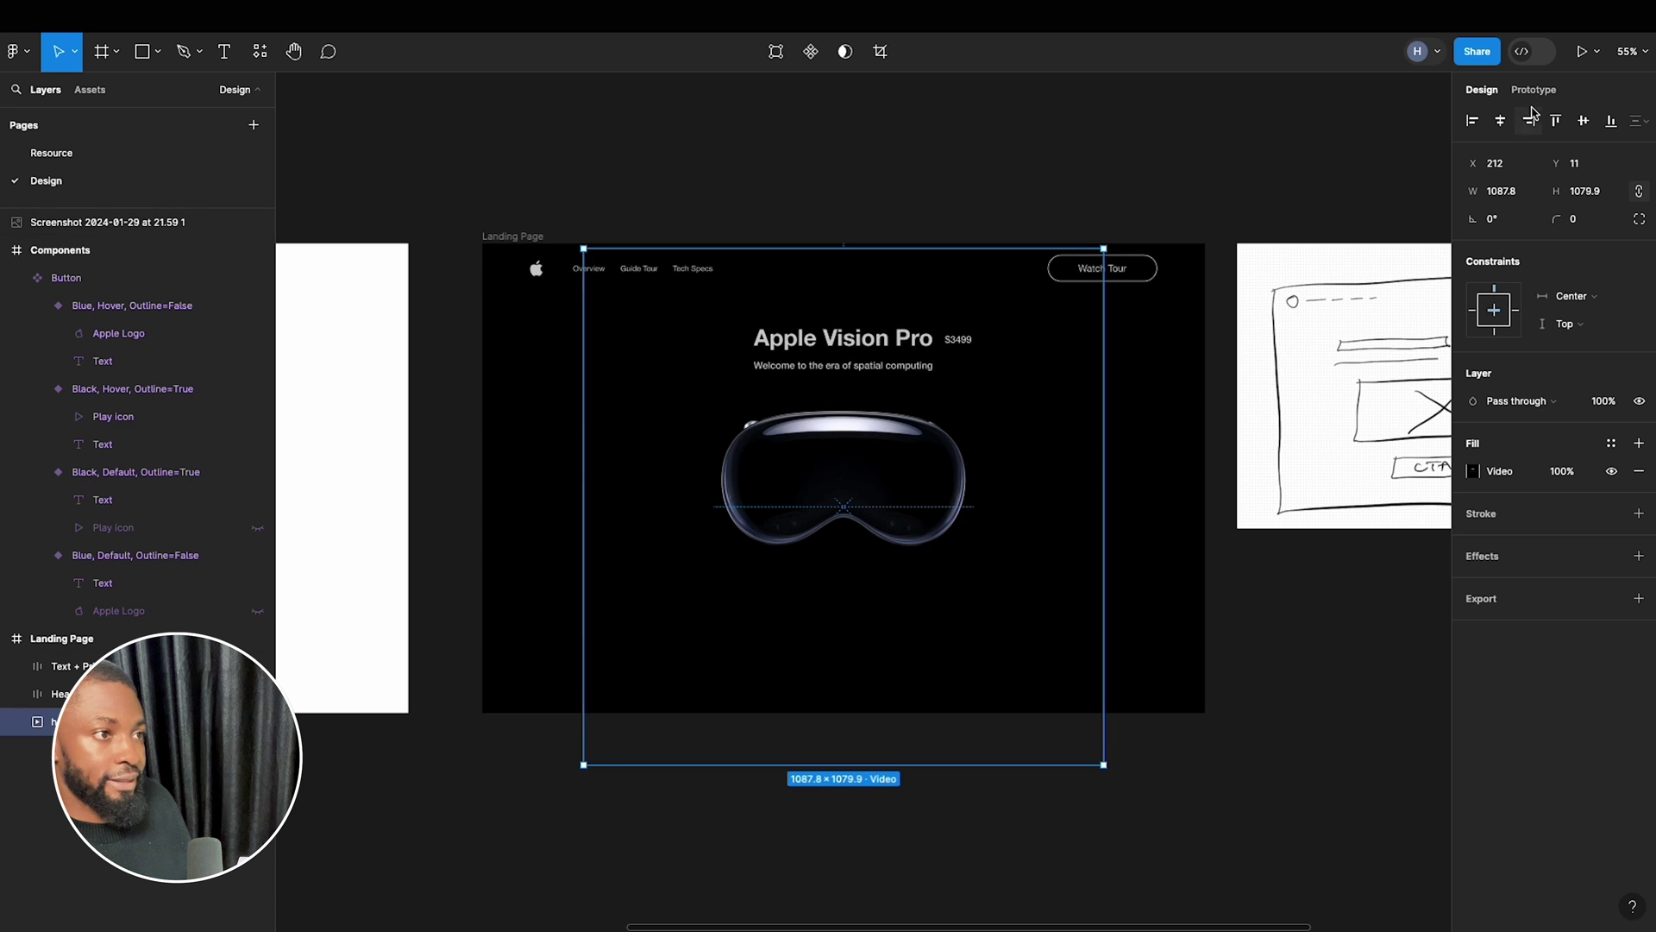
{"action": "left_click", "coordinate": [1216, 170]}
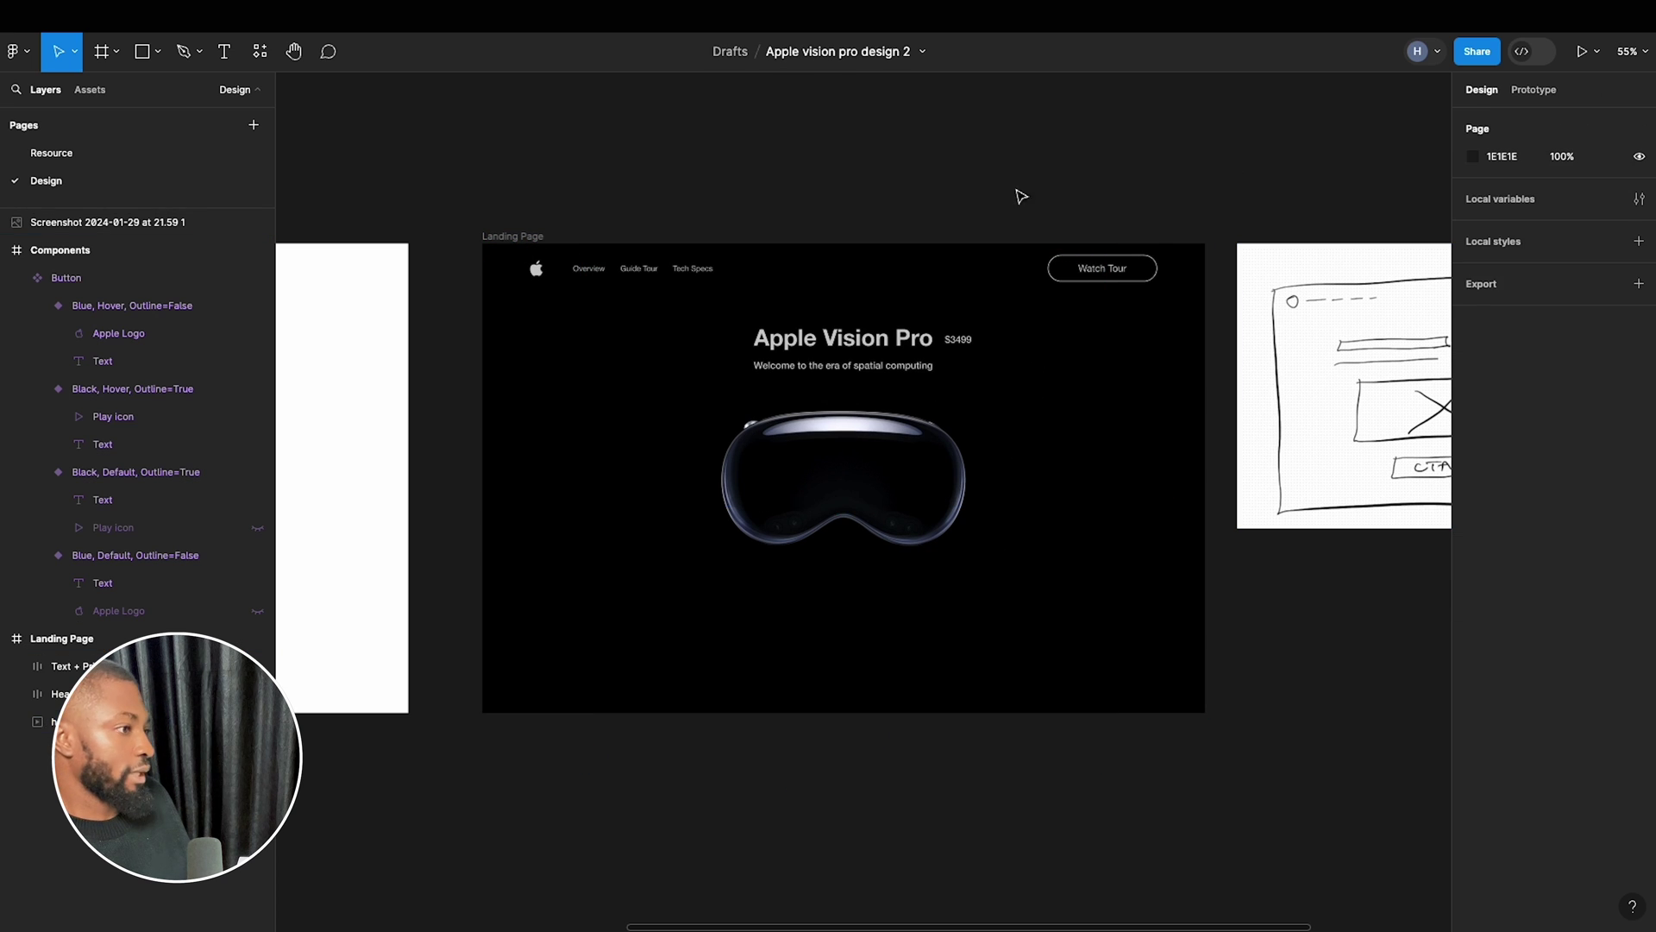
Copy the header's Watch Tour button into the Landing Page frame and place the copy below the headset at X 626, Y 836.
{"action": "double_click", "coordinate": [1106, 277]}
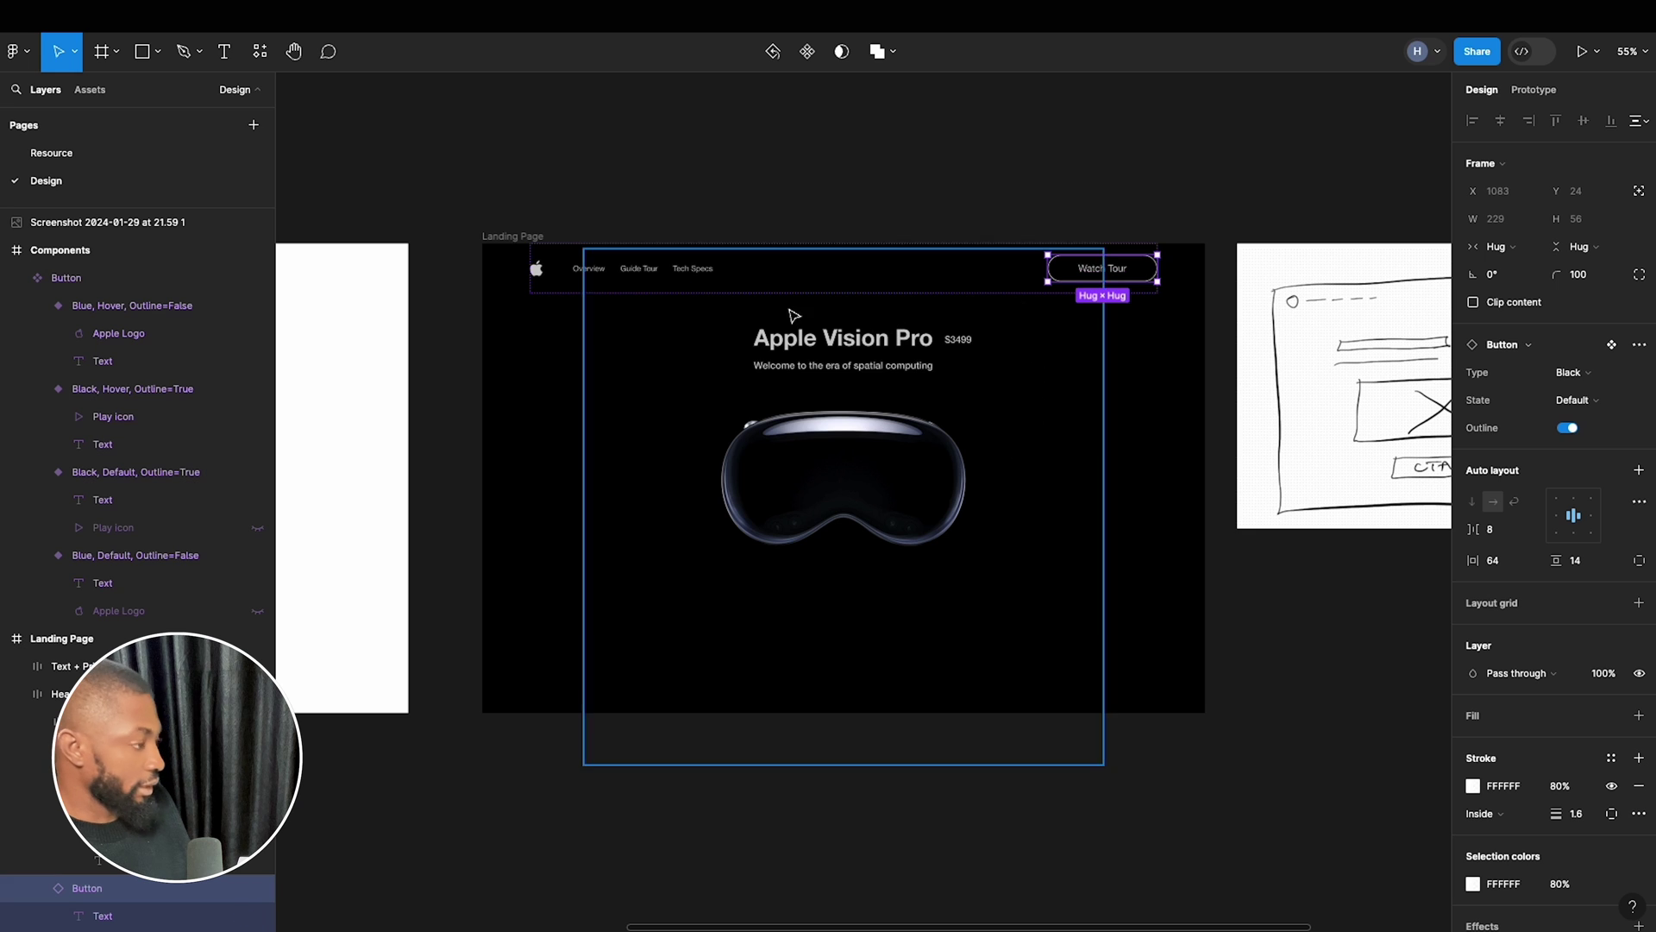
{"action": "left_click", "coordinate": [513, 236]}
{"action": "key", "text": "ctrl+v"}
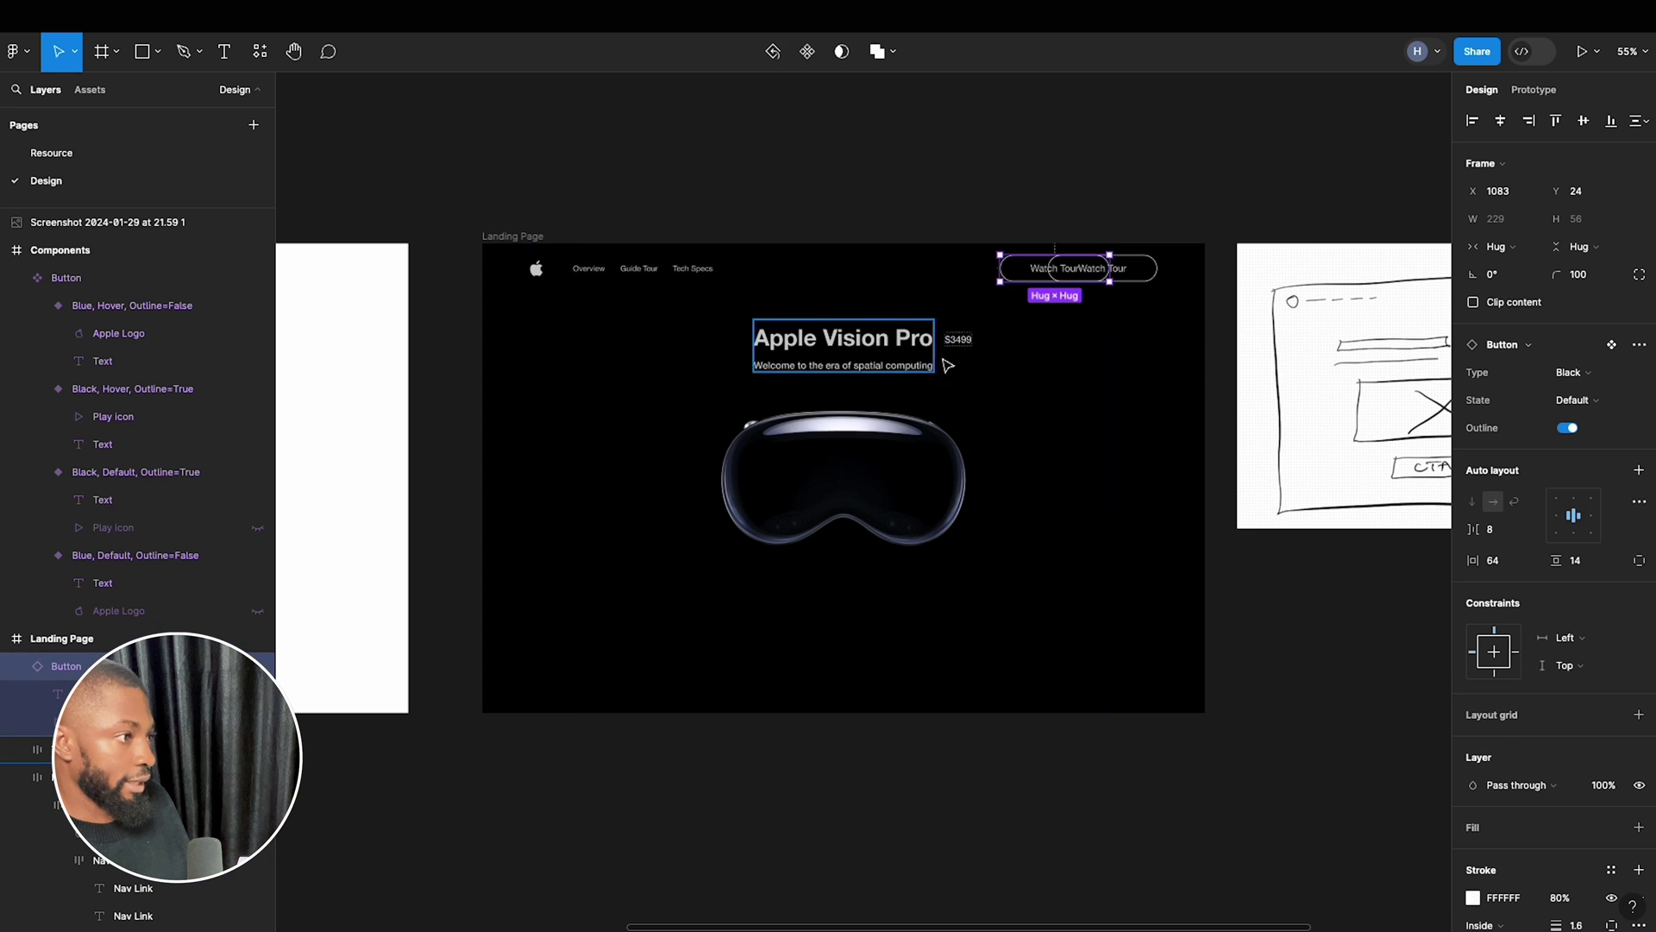
{"action": "left_click_drag", "start_coordinate": [1022, 281], "coordinate": [800, 667]}
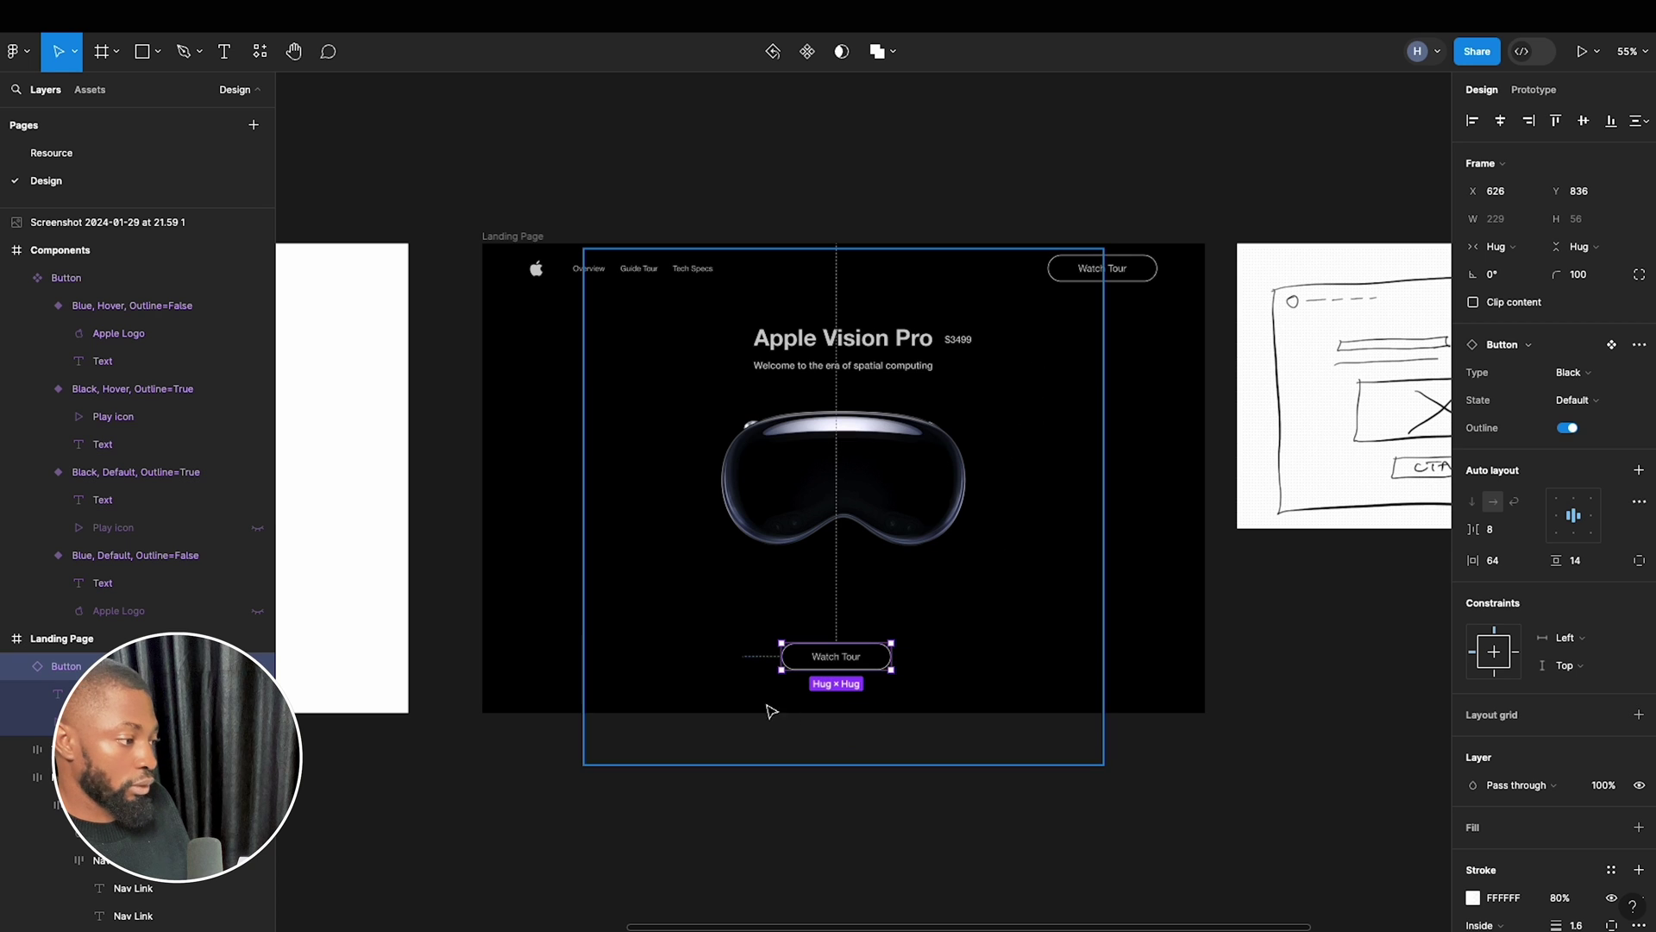
Move the copied Watch Tour button up to Y 814 and center it horizontally in the Landing Page frame.
{"action": "key", "text": "alt"}
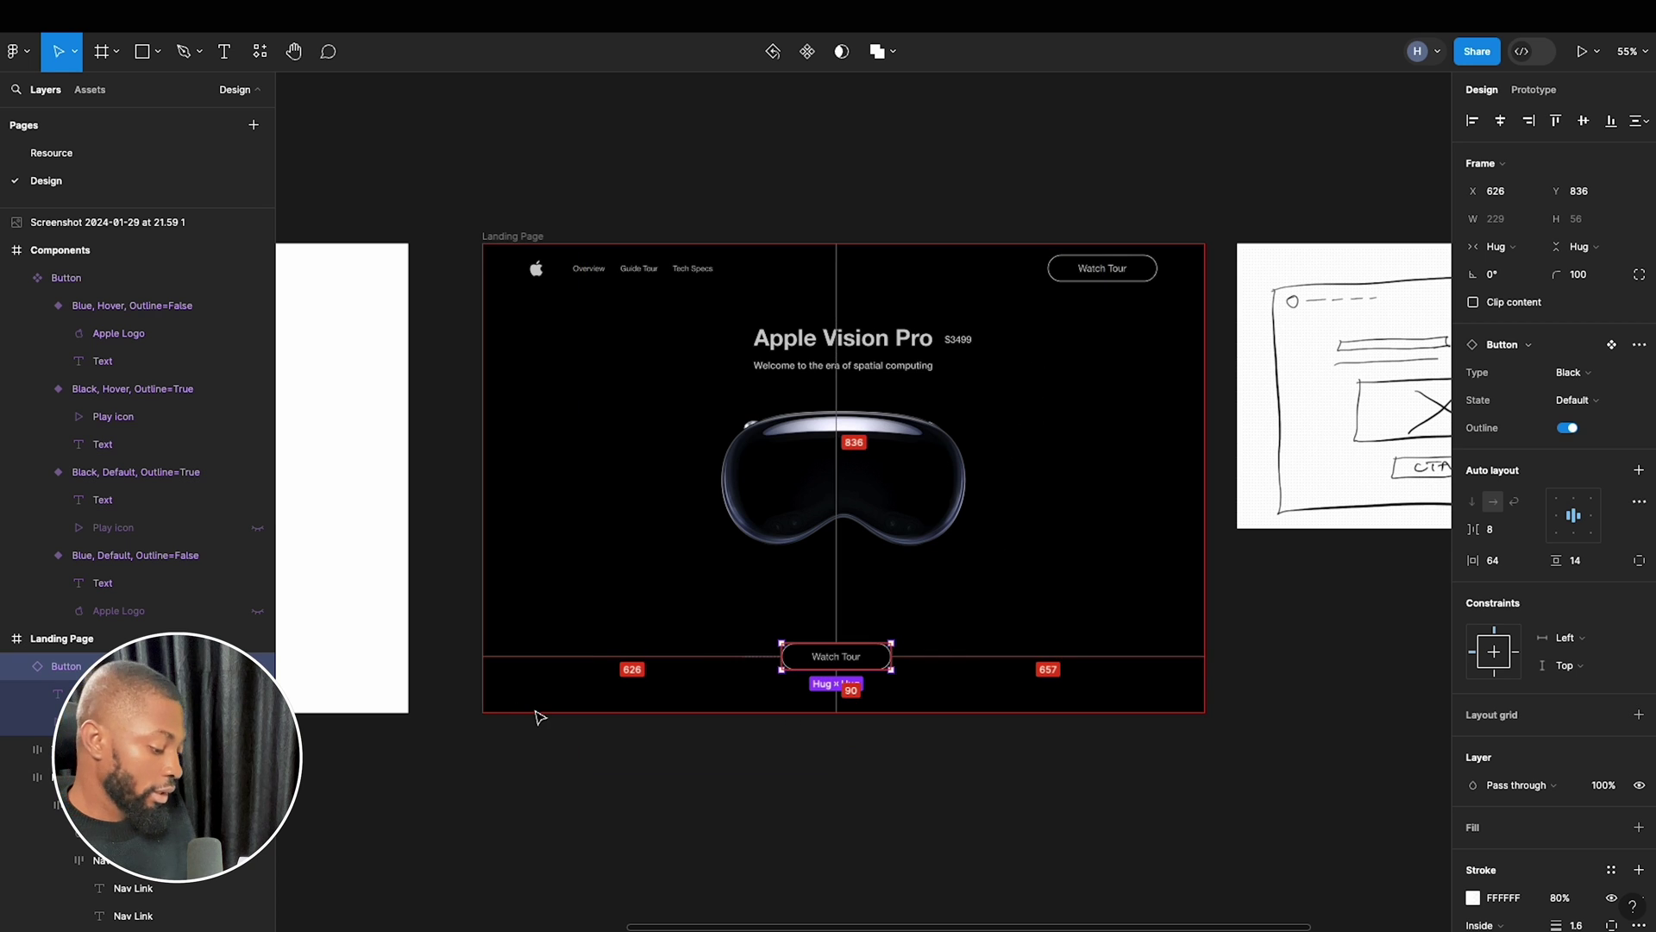
{"action": "key", "text": "Up"}
{"action": "key", "text": "Up"}
{"action": "key", "text": "Up"}
{"action": "key", "text": "Up"}
{"action": "key", "text": "Up"}
{"action": "key", "text": "Up"}
{"action": "key", "text": "Up"}
{"action": "key", "text": "Up"}
{"action": "key", "text": "Up"}
{"action": "key", "text": "Up"}
{"action": "key", "text": "Up"}
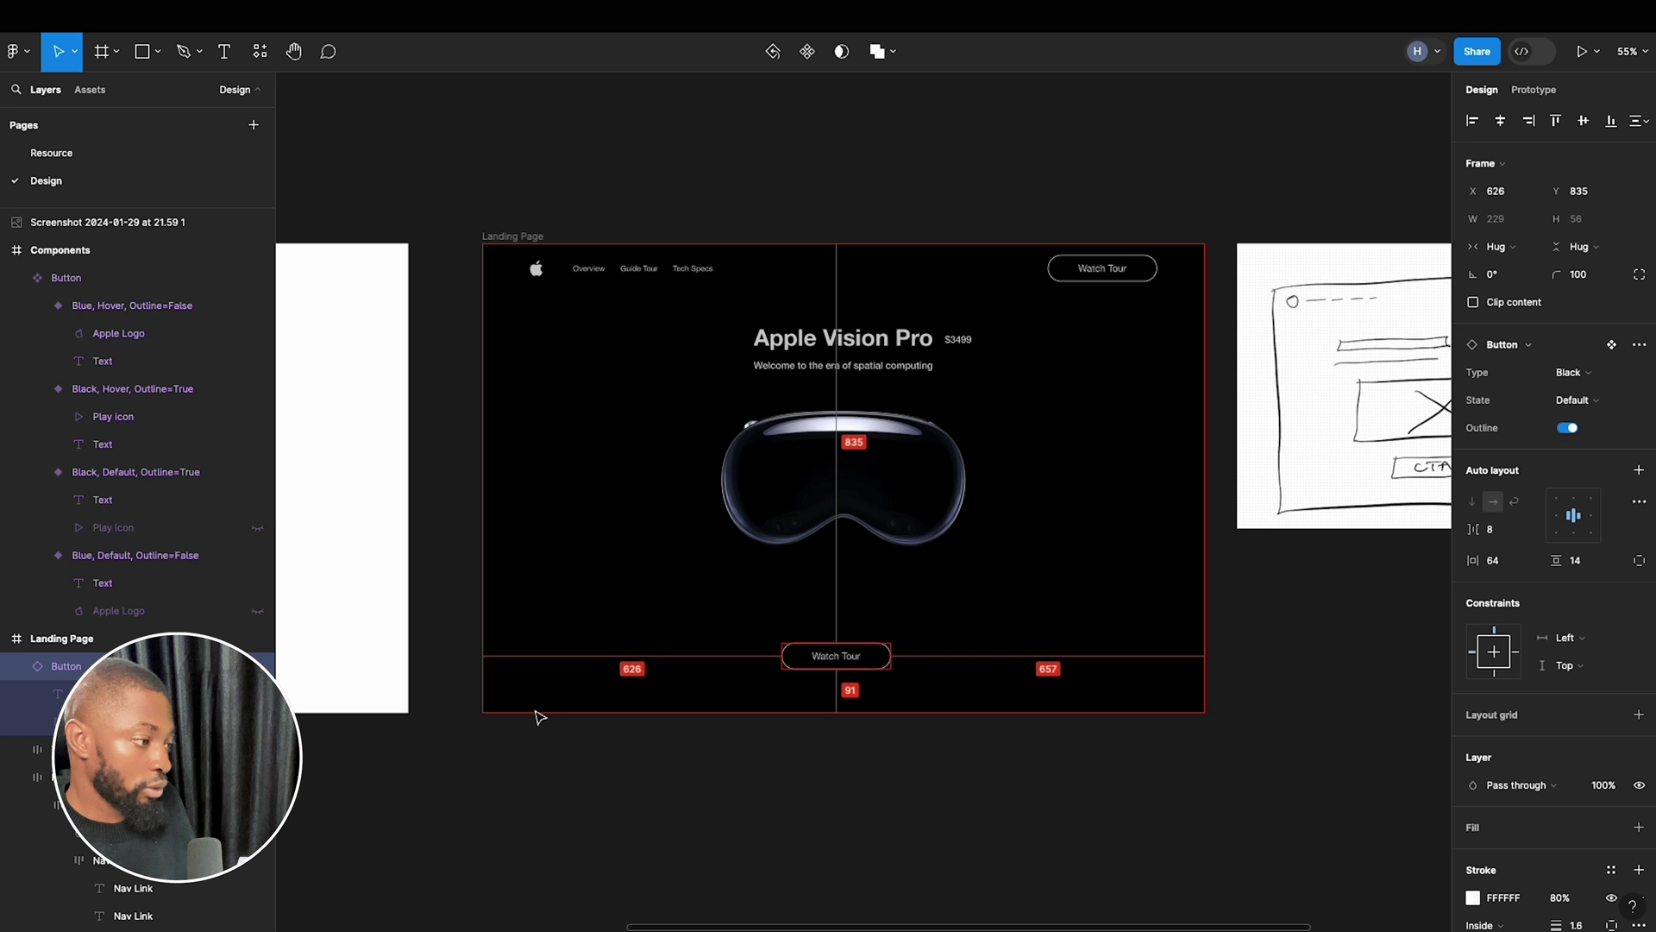
{"action": "key", "text": "Up"}
{"action": "key", "text": "Up"}
{"action": "key", "text": "Up"}
{"action": "key", "text": "Up"}
{"action": "key", "text": "Up"}
{"action": "key", "text": "Up"}
{"action": "key", "text": "Up"}
{"action": "key", "text": "Up"}
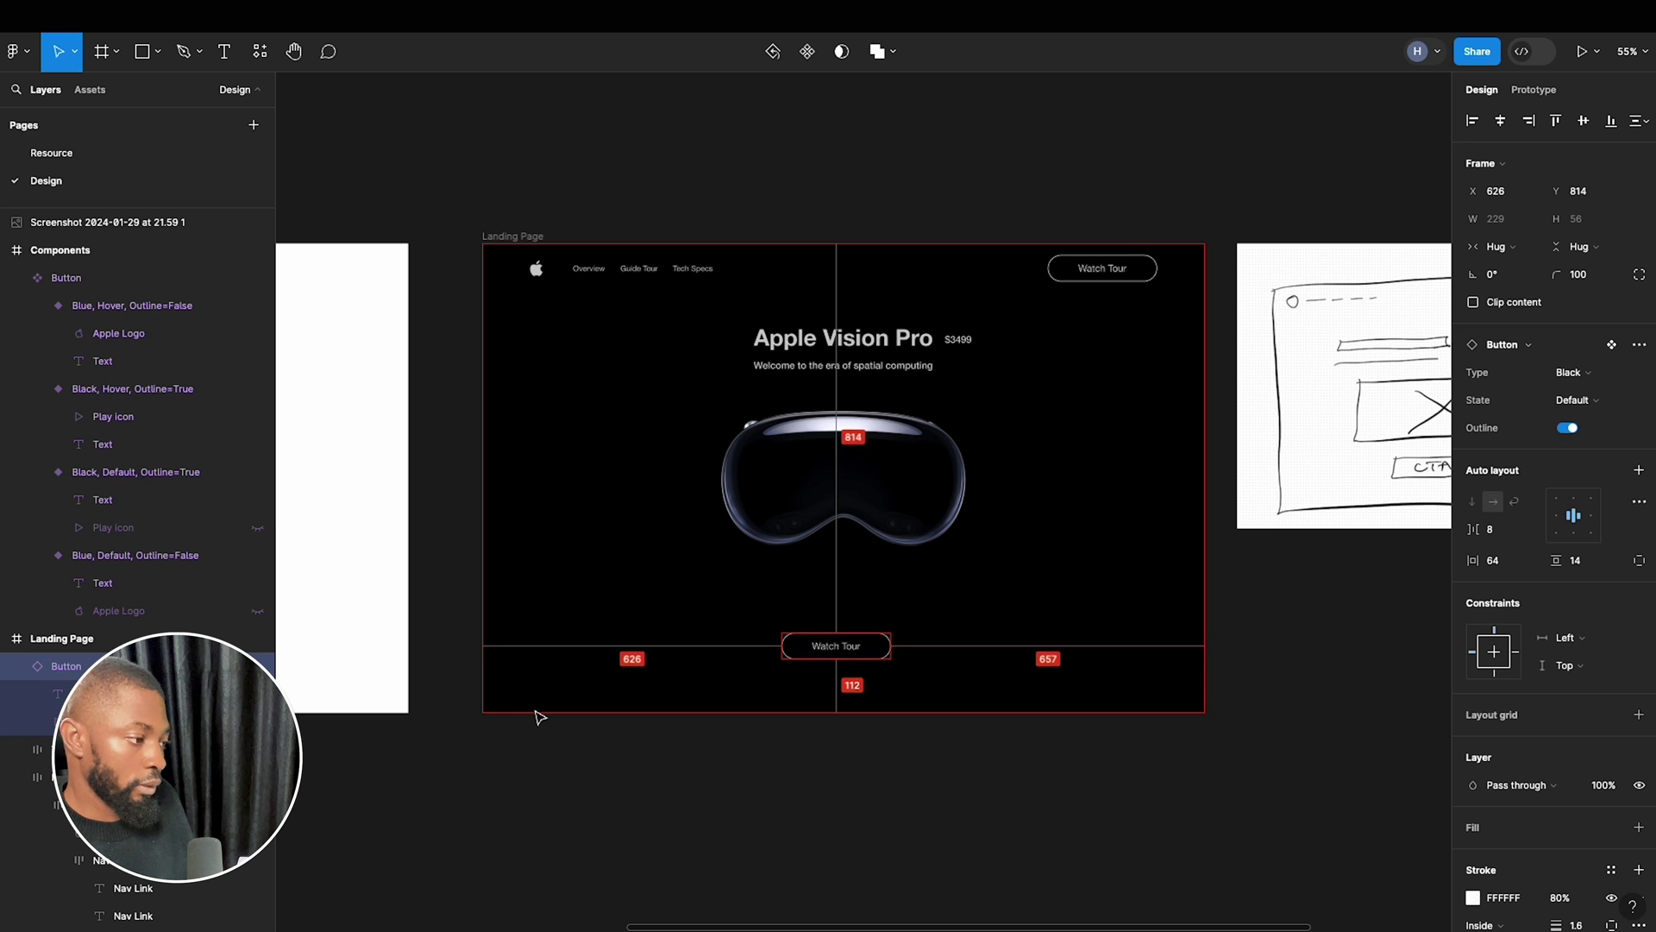
{"action": "key", "text": "Up"}
{"action": "left_click", "coordinate": [1500, 119]}
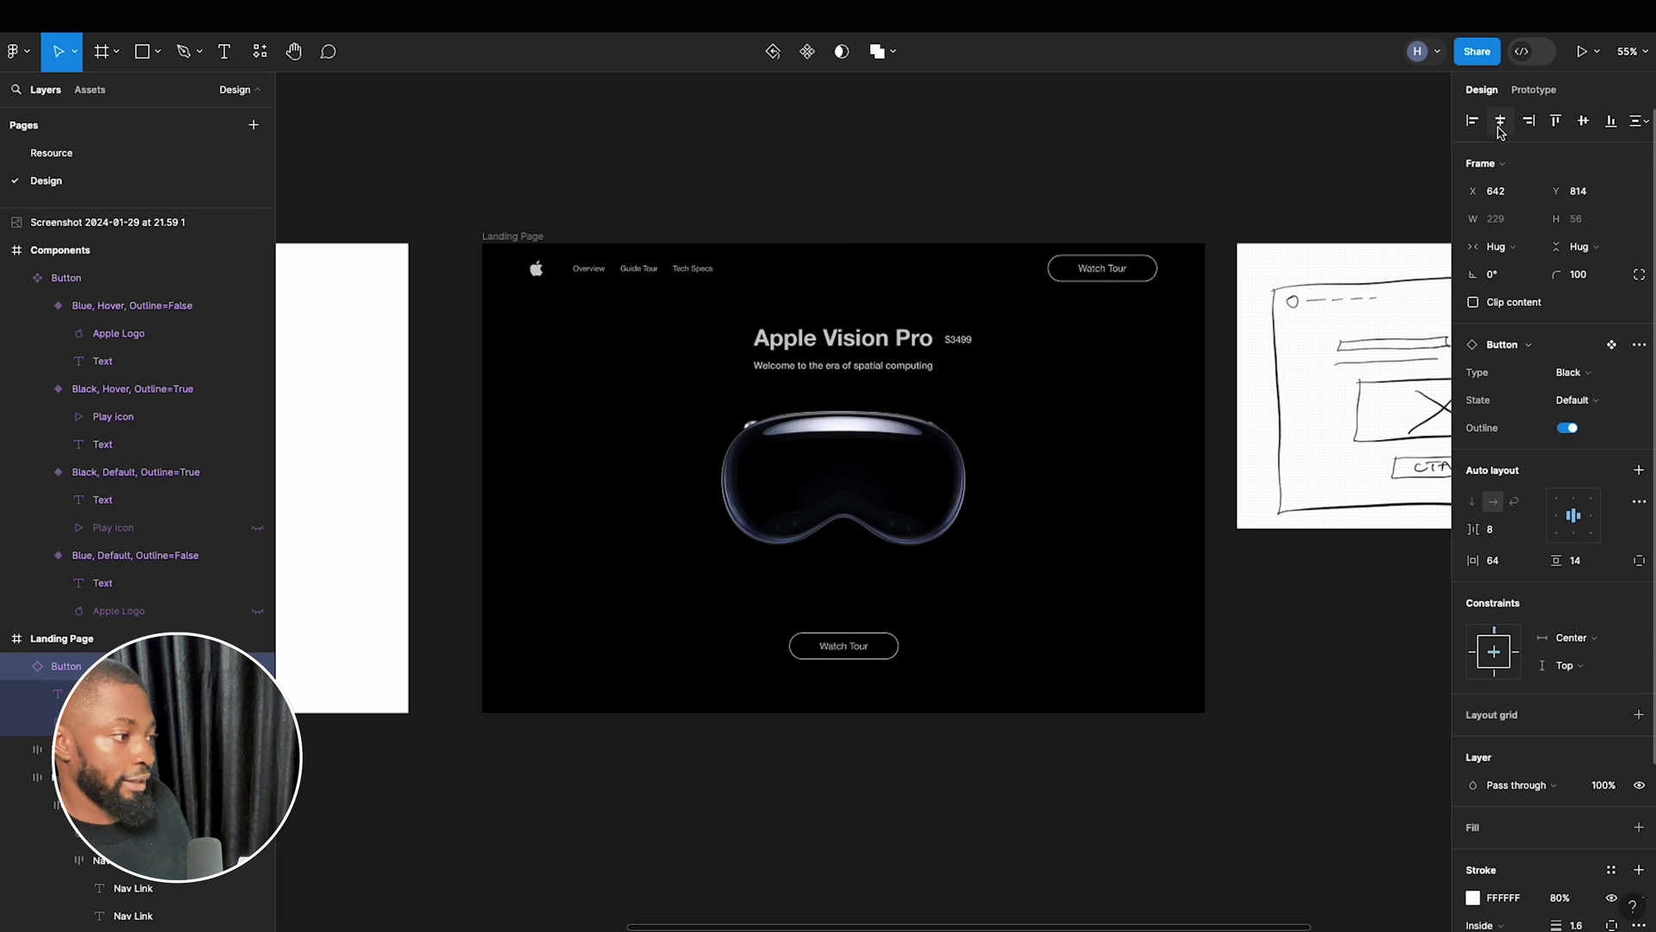
Change the label of the button below the headset to Buy.
{"action": "double_click", "coordinate": [859, 651]}
{"action": "double_click", "coordinate": [852, 646]}
{"action": "type", "text": "Buy"}
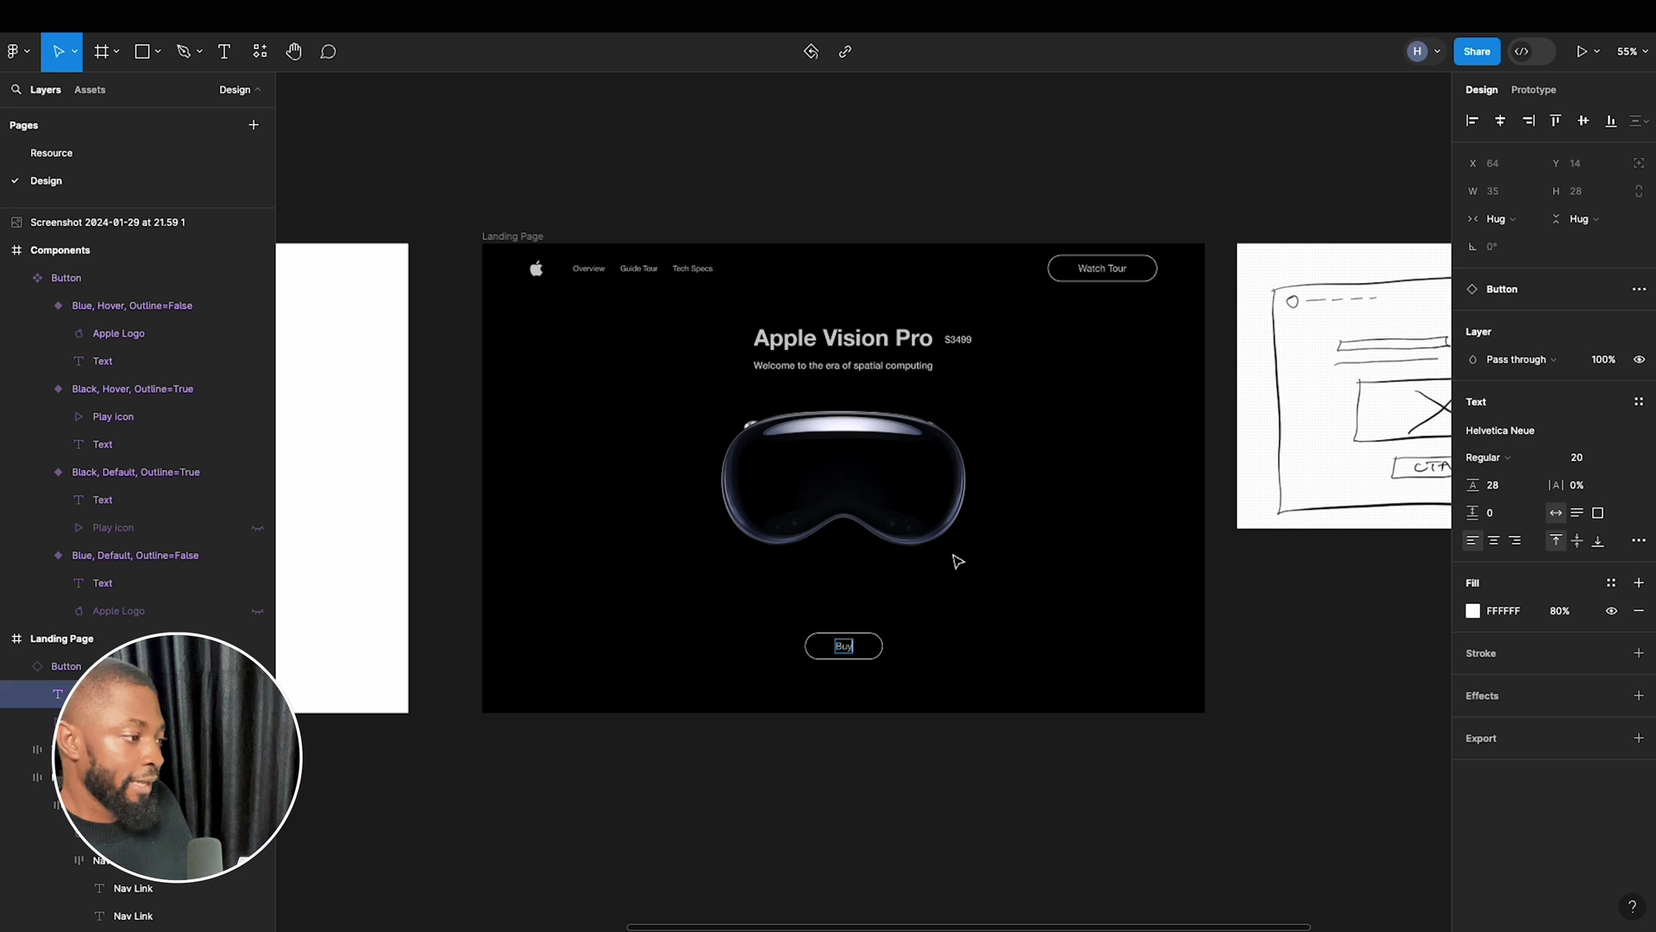
{"action": "key", "text": "Escape"}
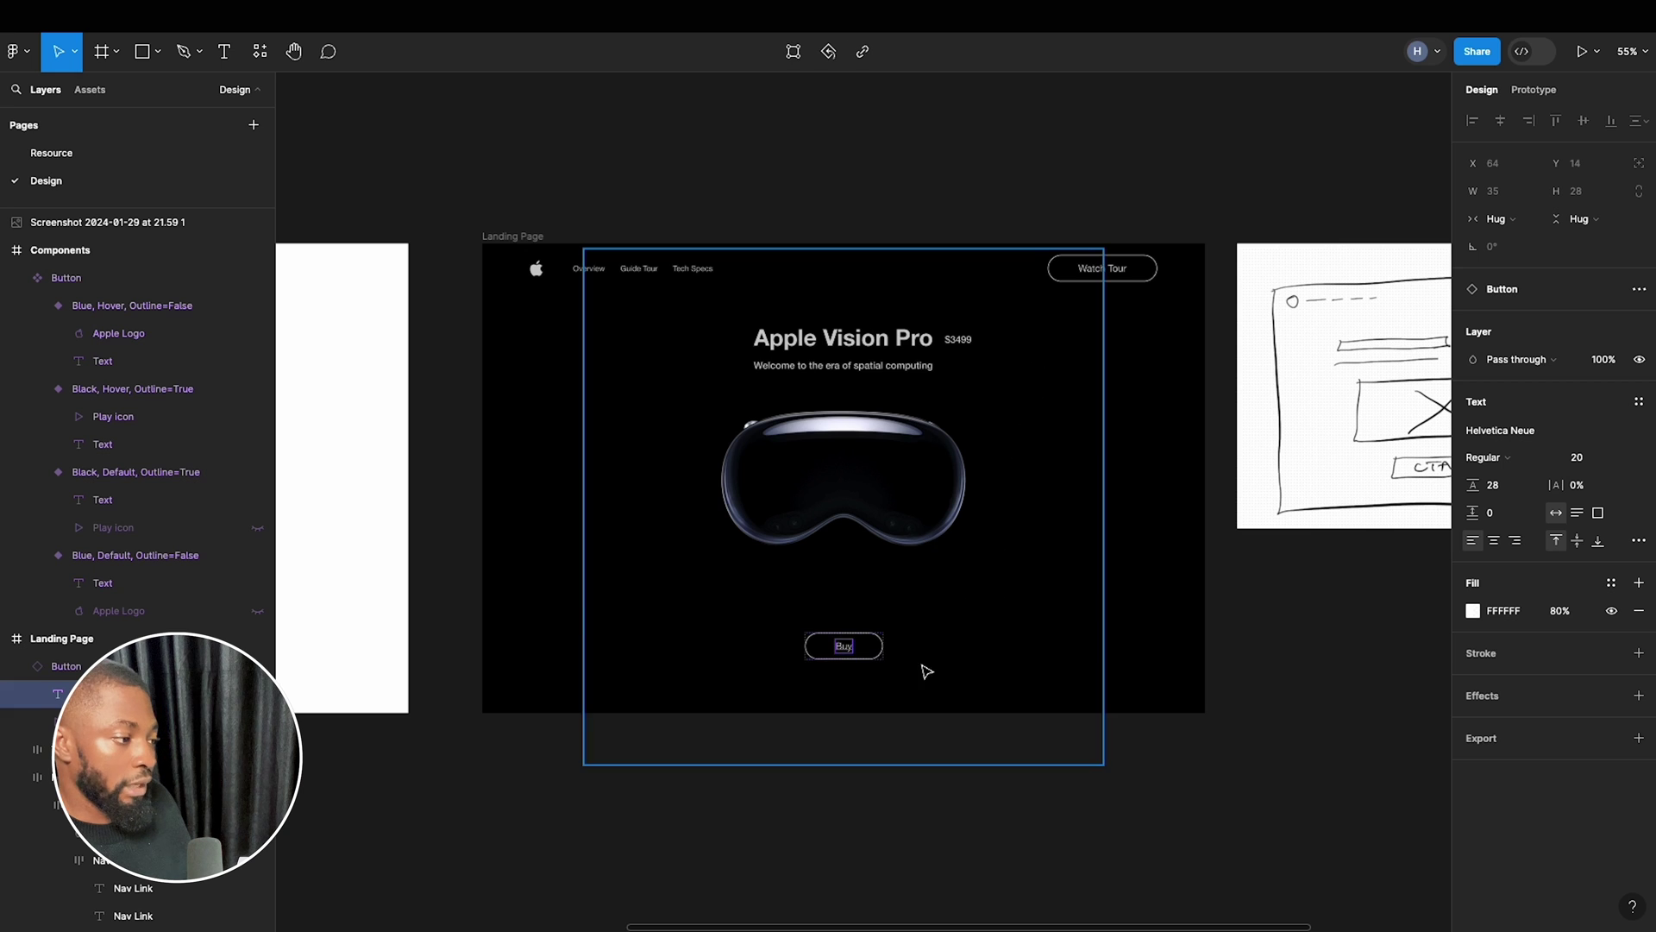
Switch the Buy button instance's Type property to Blue.
{"action": "key", "text": "Escape"}
{"action": "left_click", "coordinate": [1568, 371]}
{"action": "left_click", "coordinate": [1510, 349]}
{"action": "left_click", "coordinate": [1231, 617]}
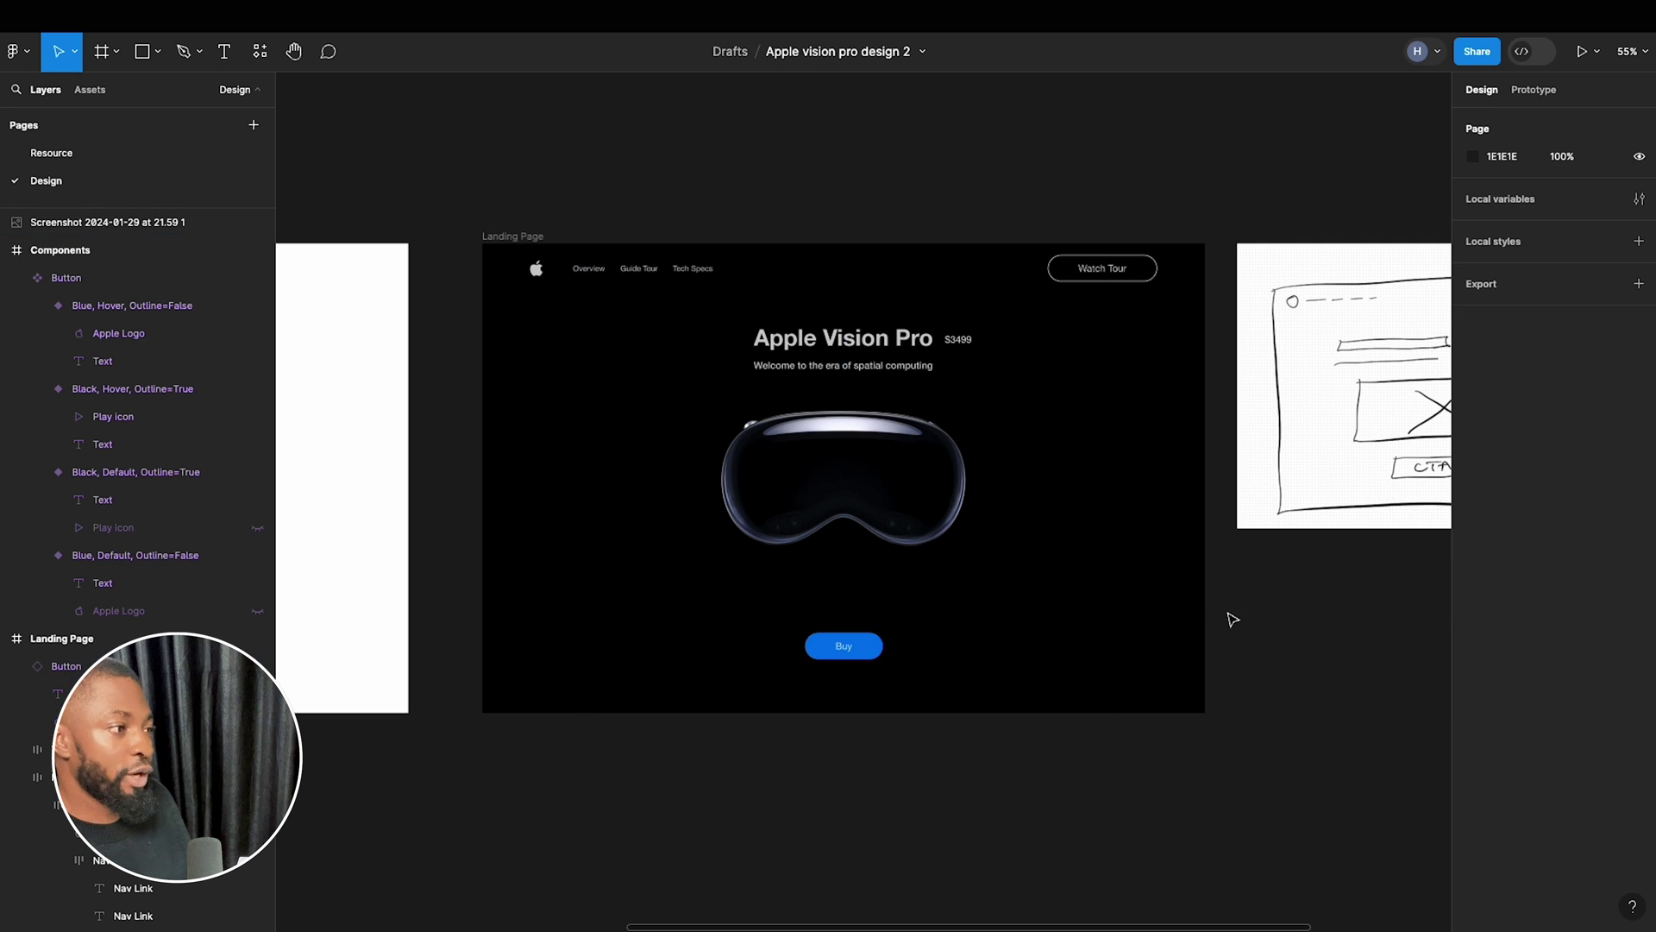
Inspect the header's Watch Tour button and the Buy button's component properties in the Landing Page frame.
{"action": "scroll", "coordinate": [1231, 580], "scroll_direction": "up", "scroll_amount": 2}
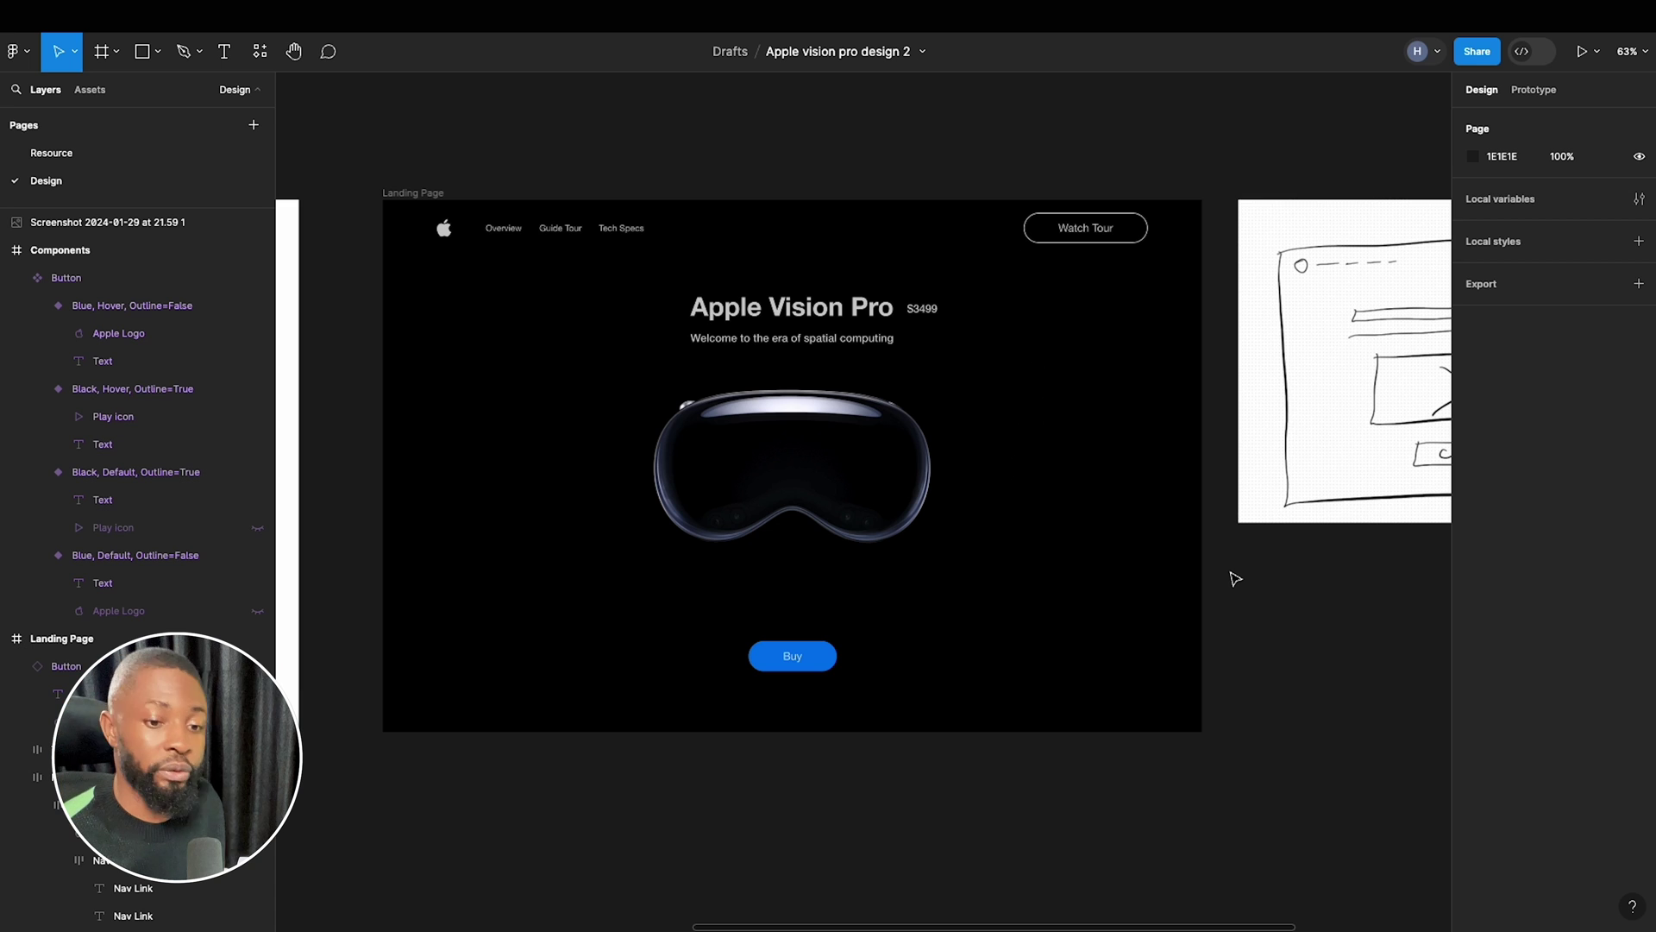
{"action": "left_click", "coordinate": [1098, 235]}
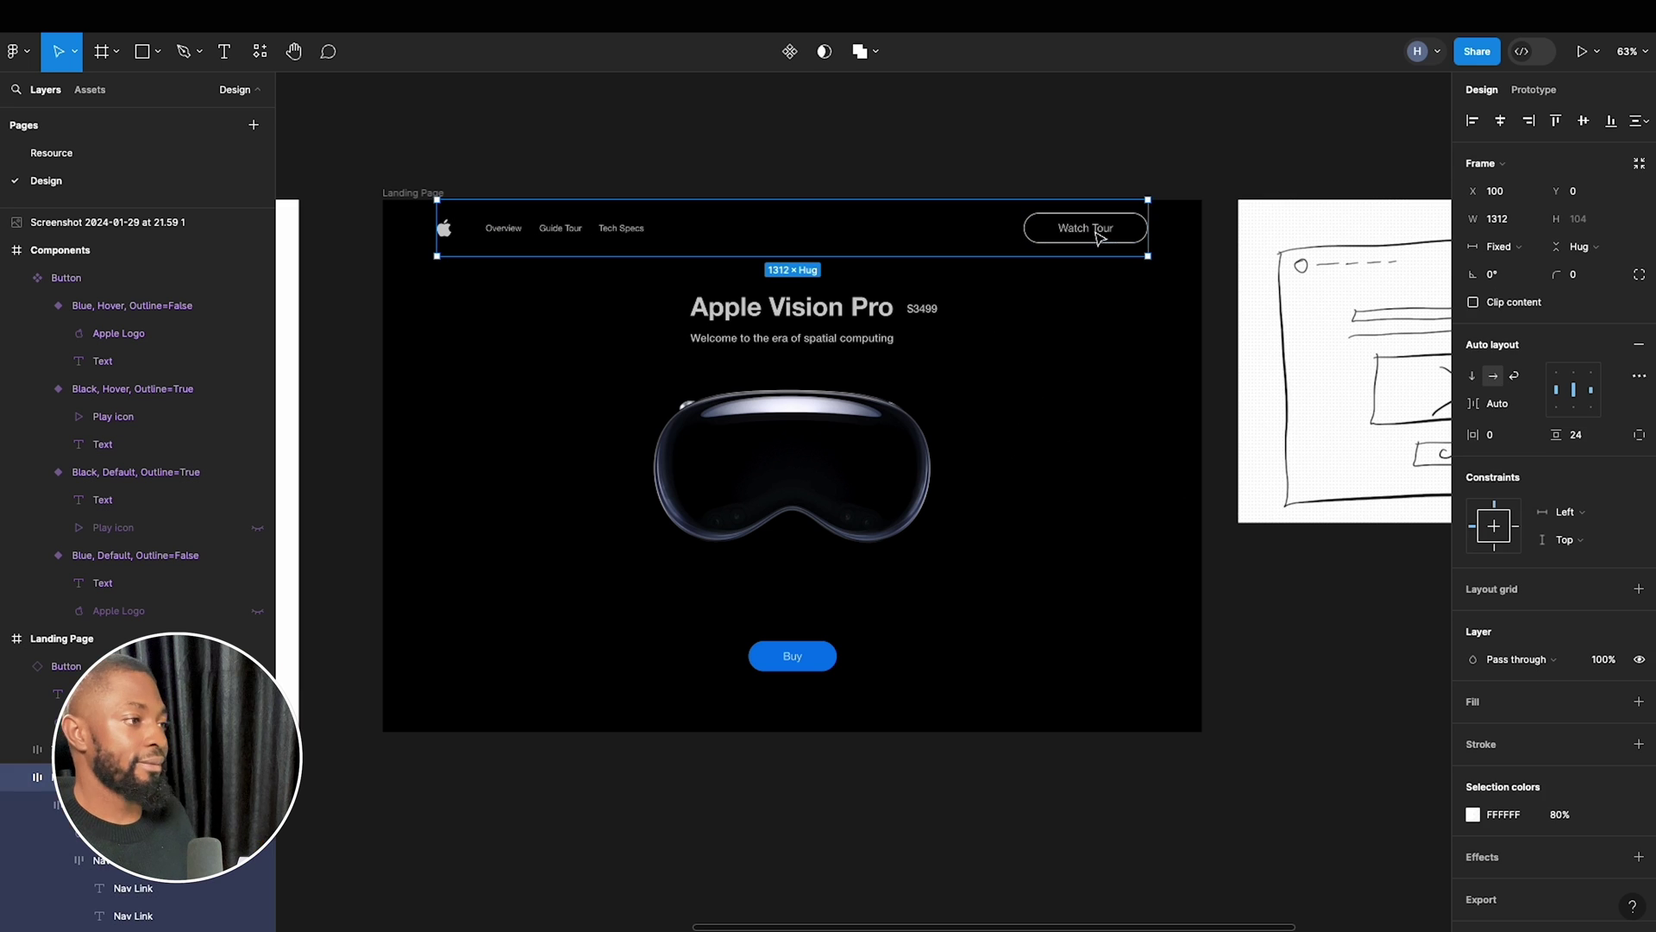
{"action": "left_click", "coordinate": [1098, 236]}
{"action": "left_click", "coordinate": [794, 662]}
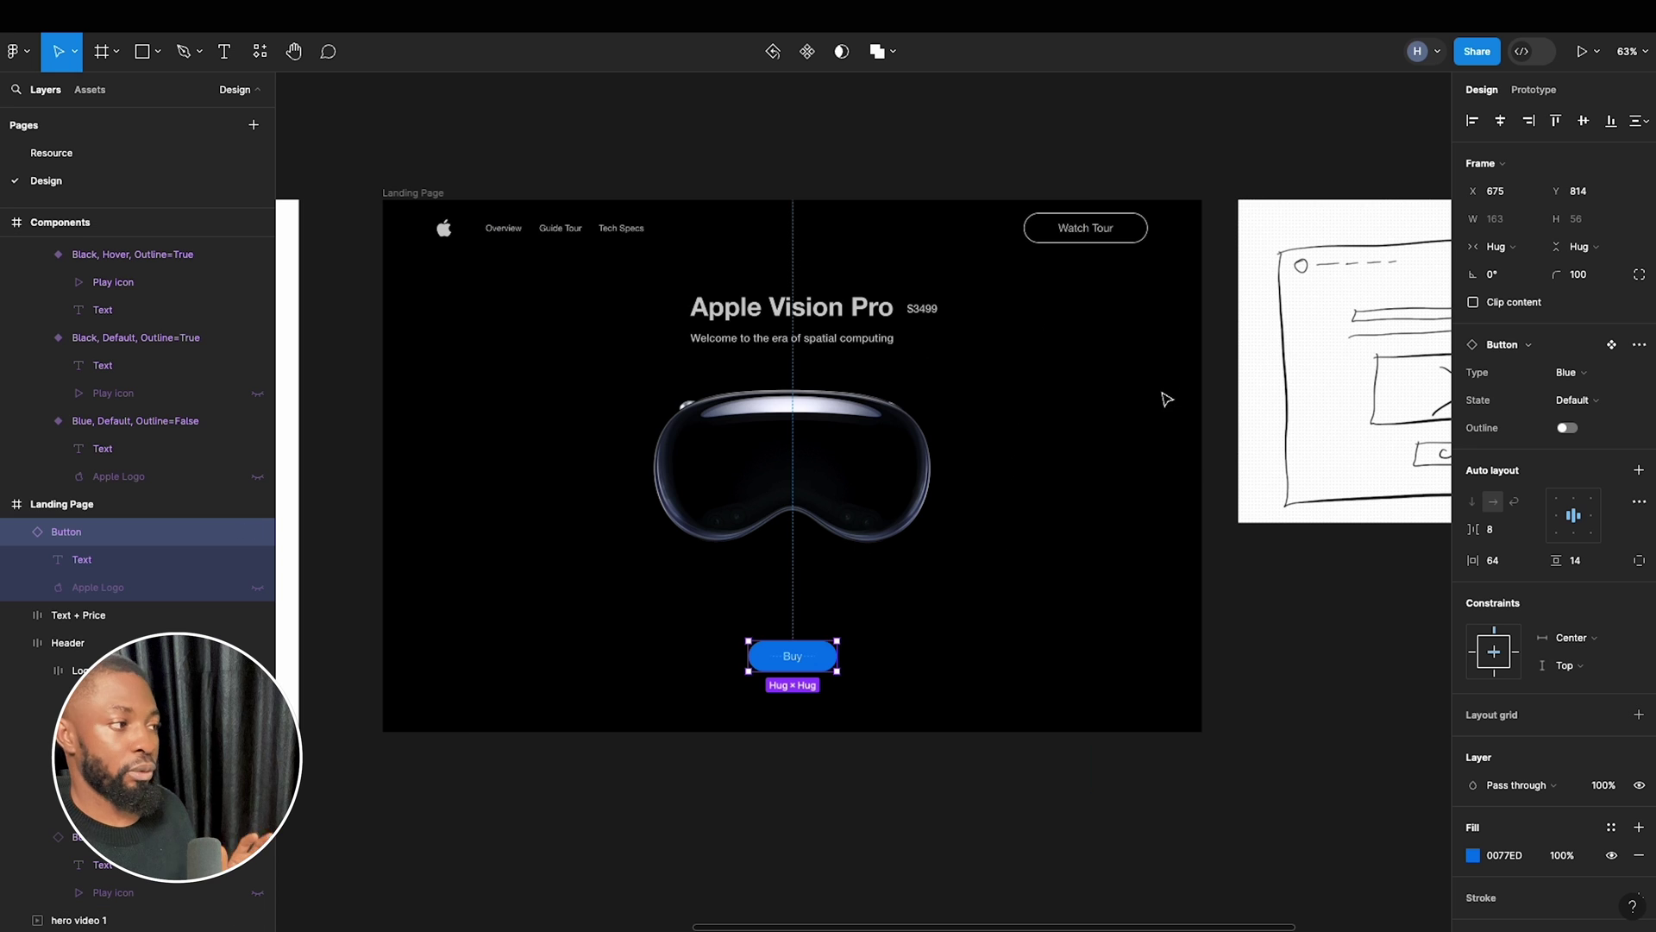
{"action": "left_click", "coordinate": [1219, 473]}
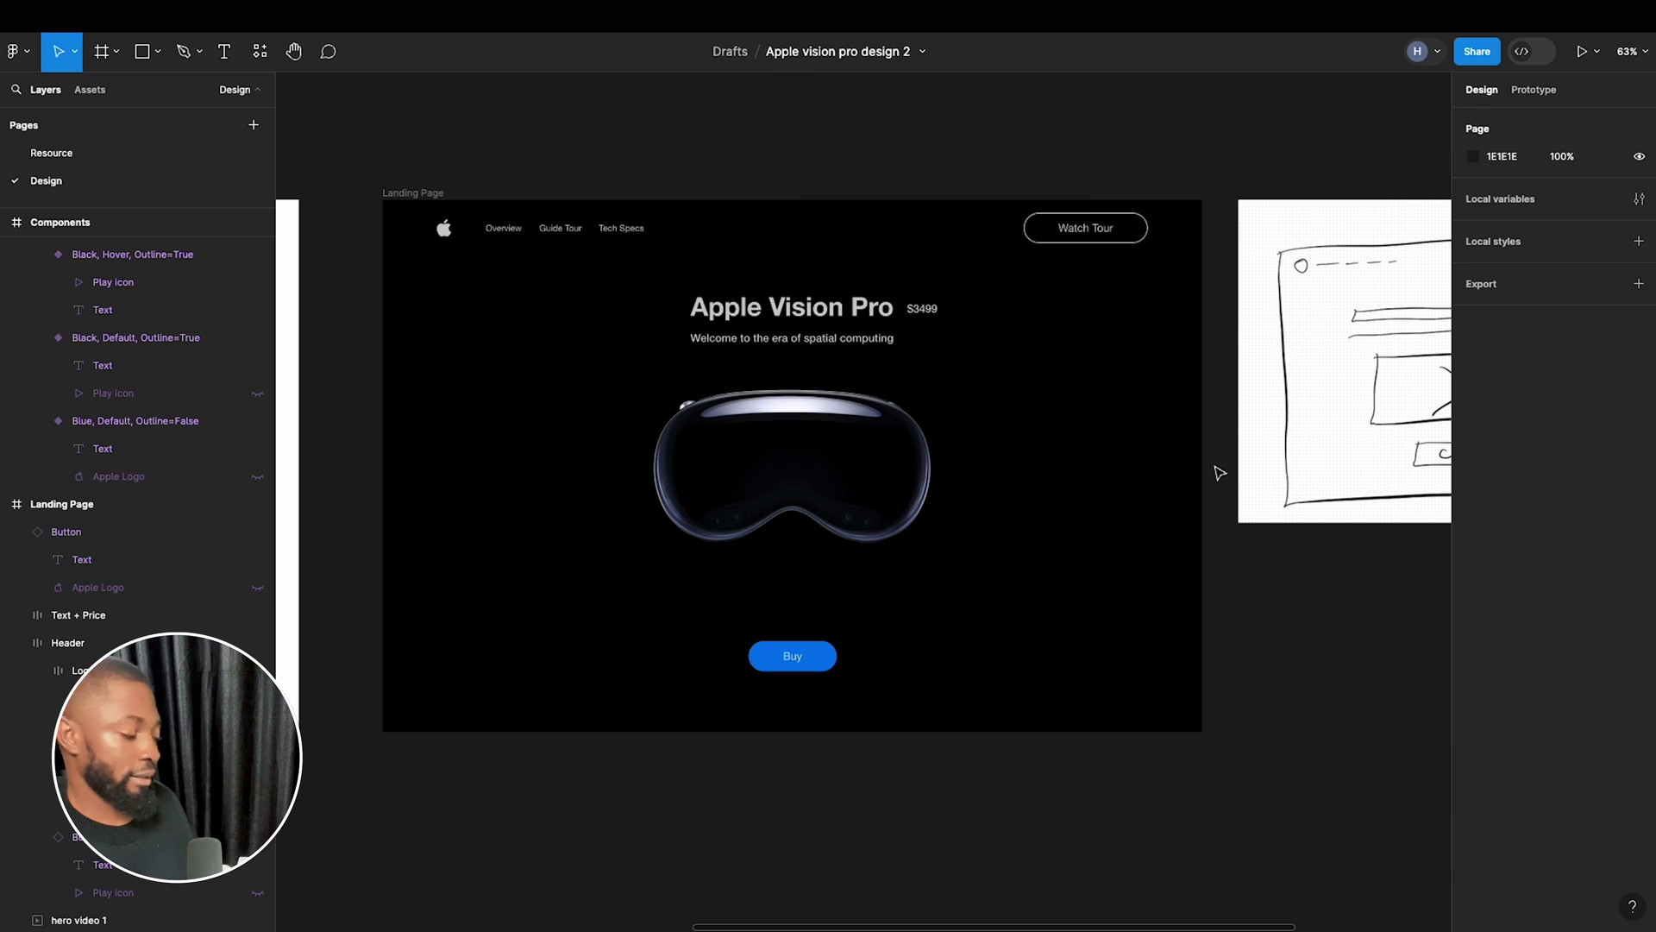
Add a prototype flow starting point to the Landing Page frame and name it Play.
{"action": "scroll", "coordinate": [1219, 473], "scroll_direction": "down", "scroll_amount": 5}
{"action": "scroll", "coordinate": [1312, 499], "scroll_direction": "up", "scroll_amount": 3}
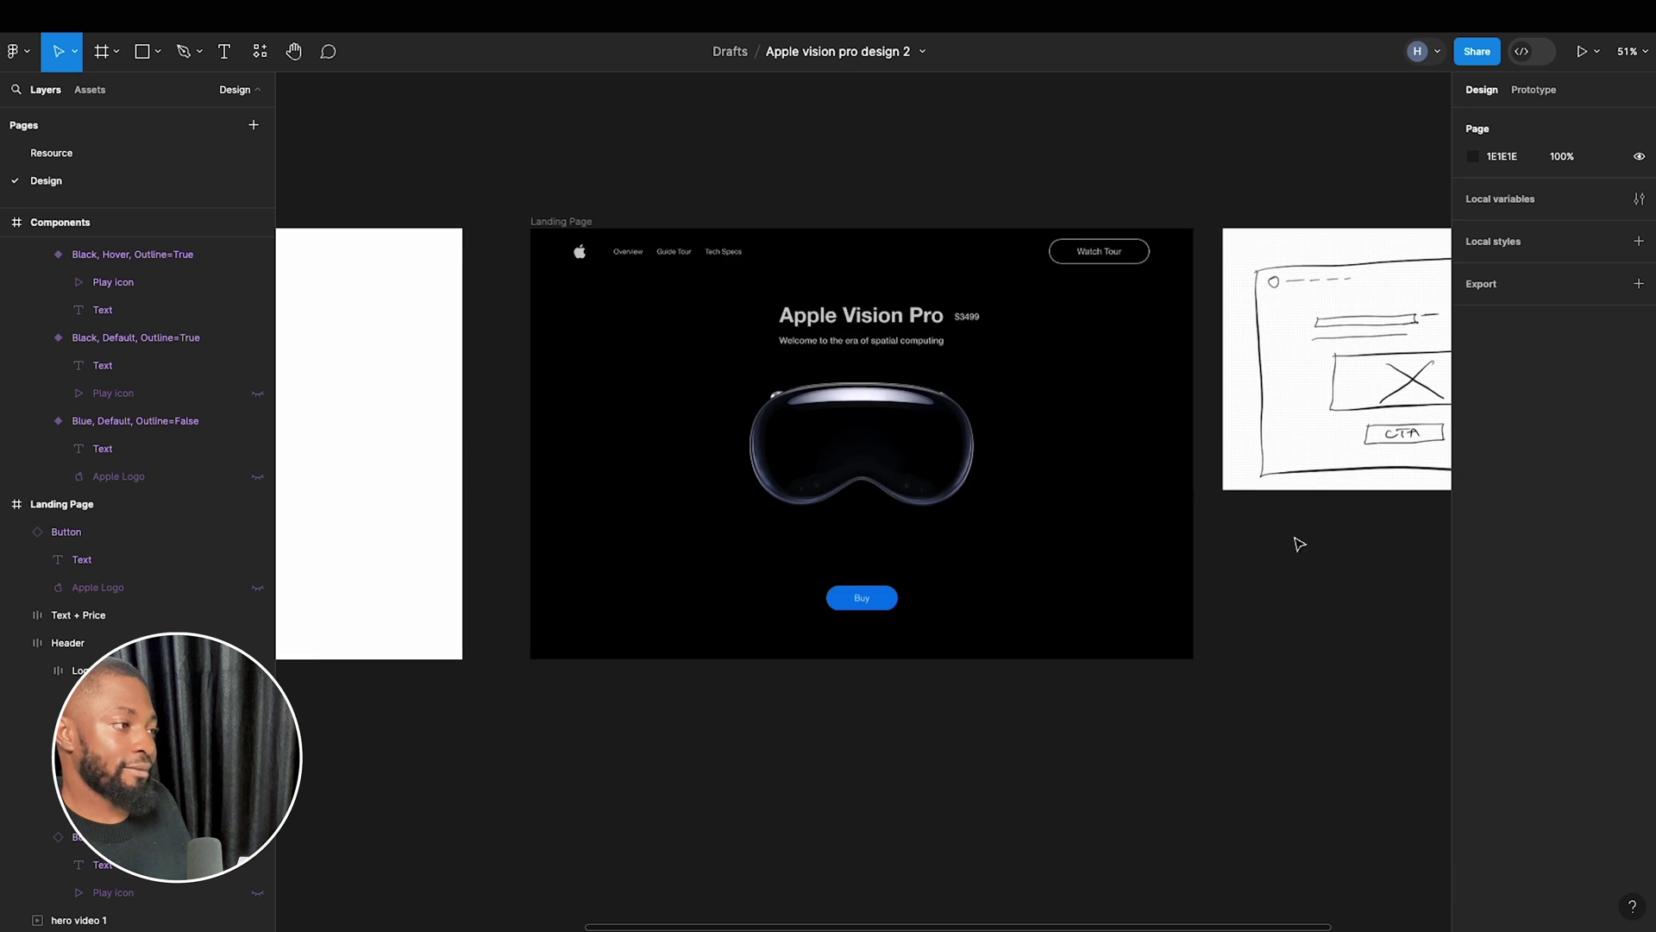
{"action": "scroll", "coordinate": [1378, 541], "scroll_direction": "down", "scroll_amount": 2}
{"action": "scroll", "coordinate": [1378, 542], "scroll_direction": "left", "scroll_amount": 3}
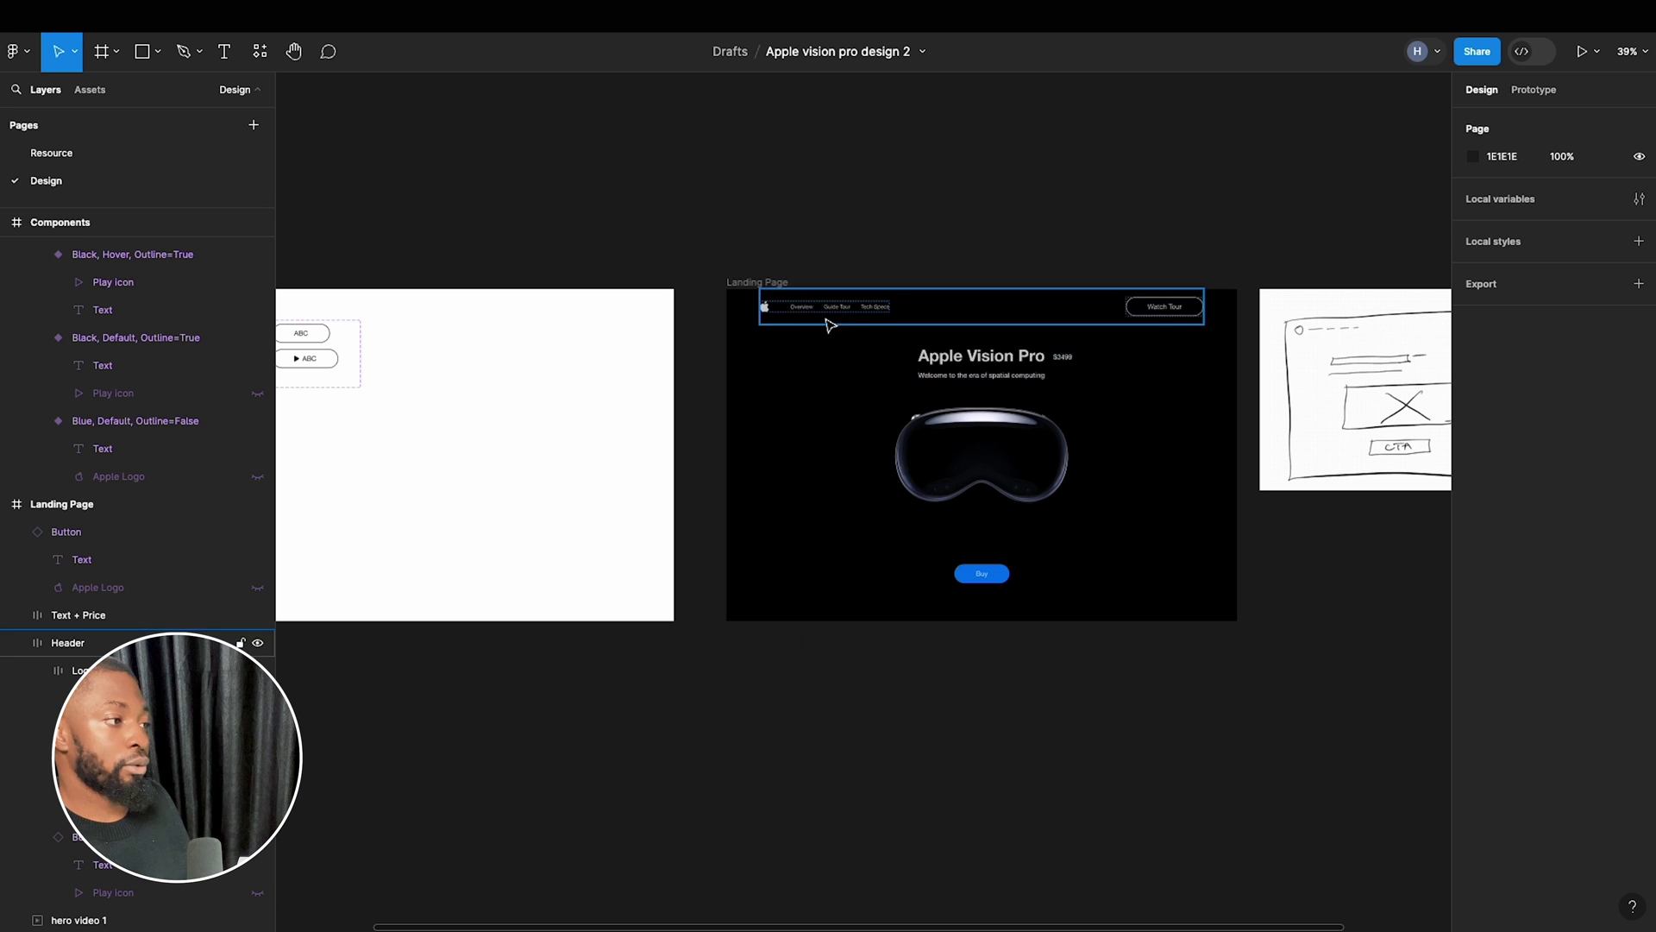
{"action": "left_click", "coordinate": [770, 283]}
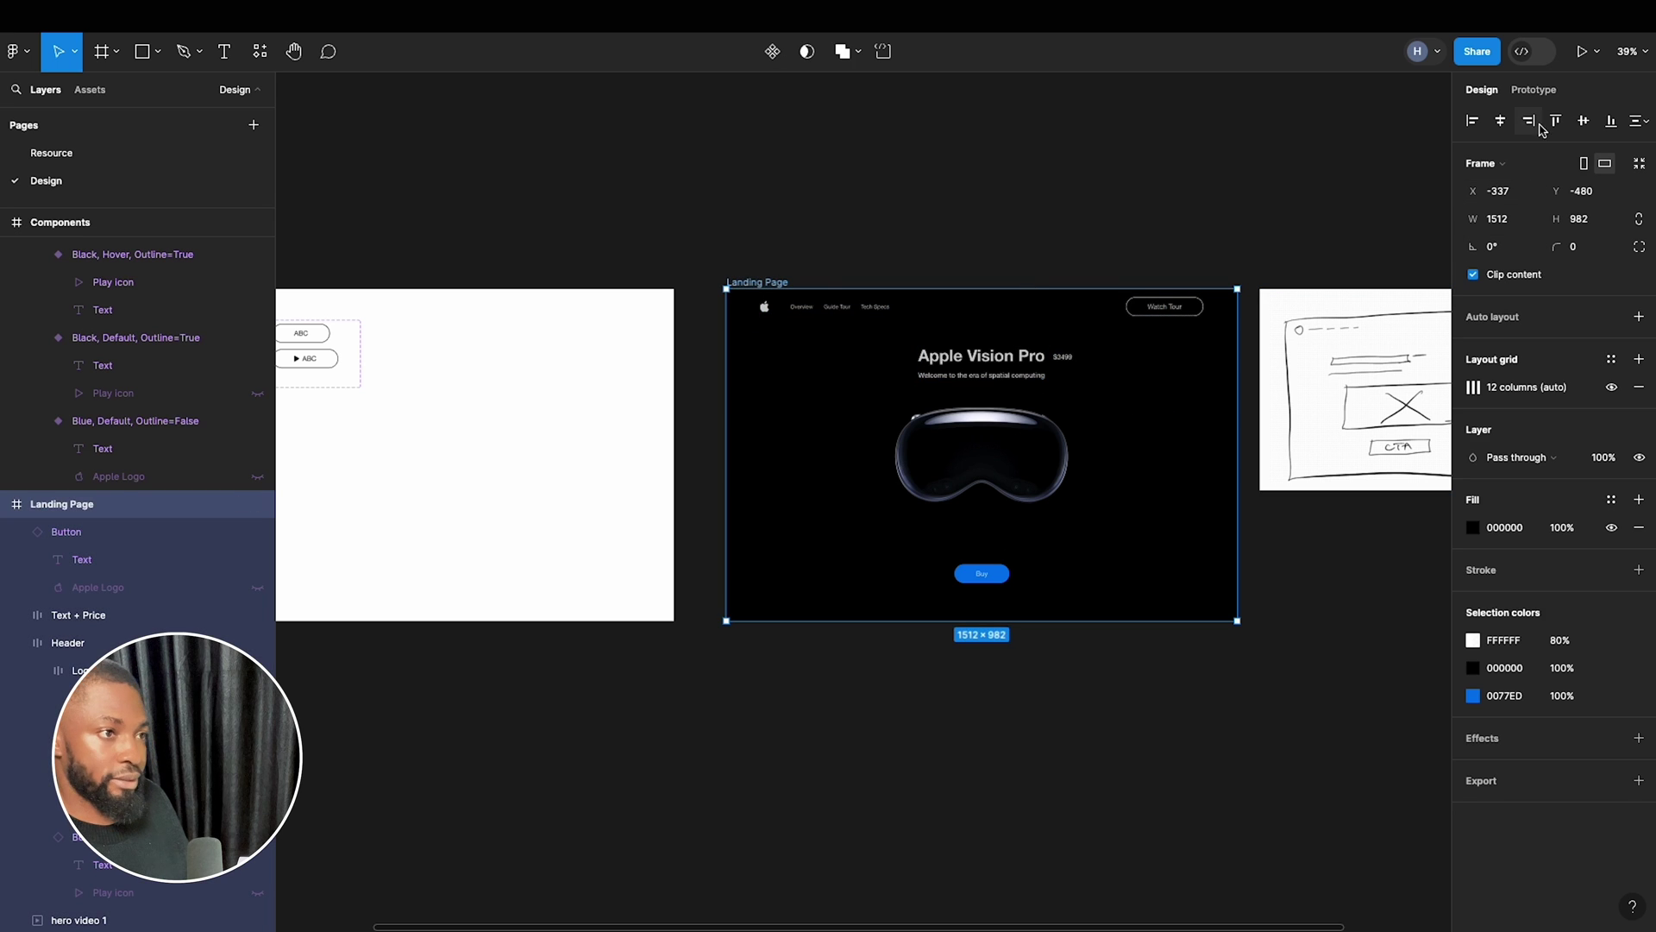
{"action": "left_click", "coordinate": [1534, 90]}
{"action": "left_click", "coordinate": [1638, 127]}
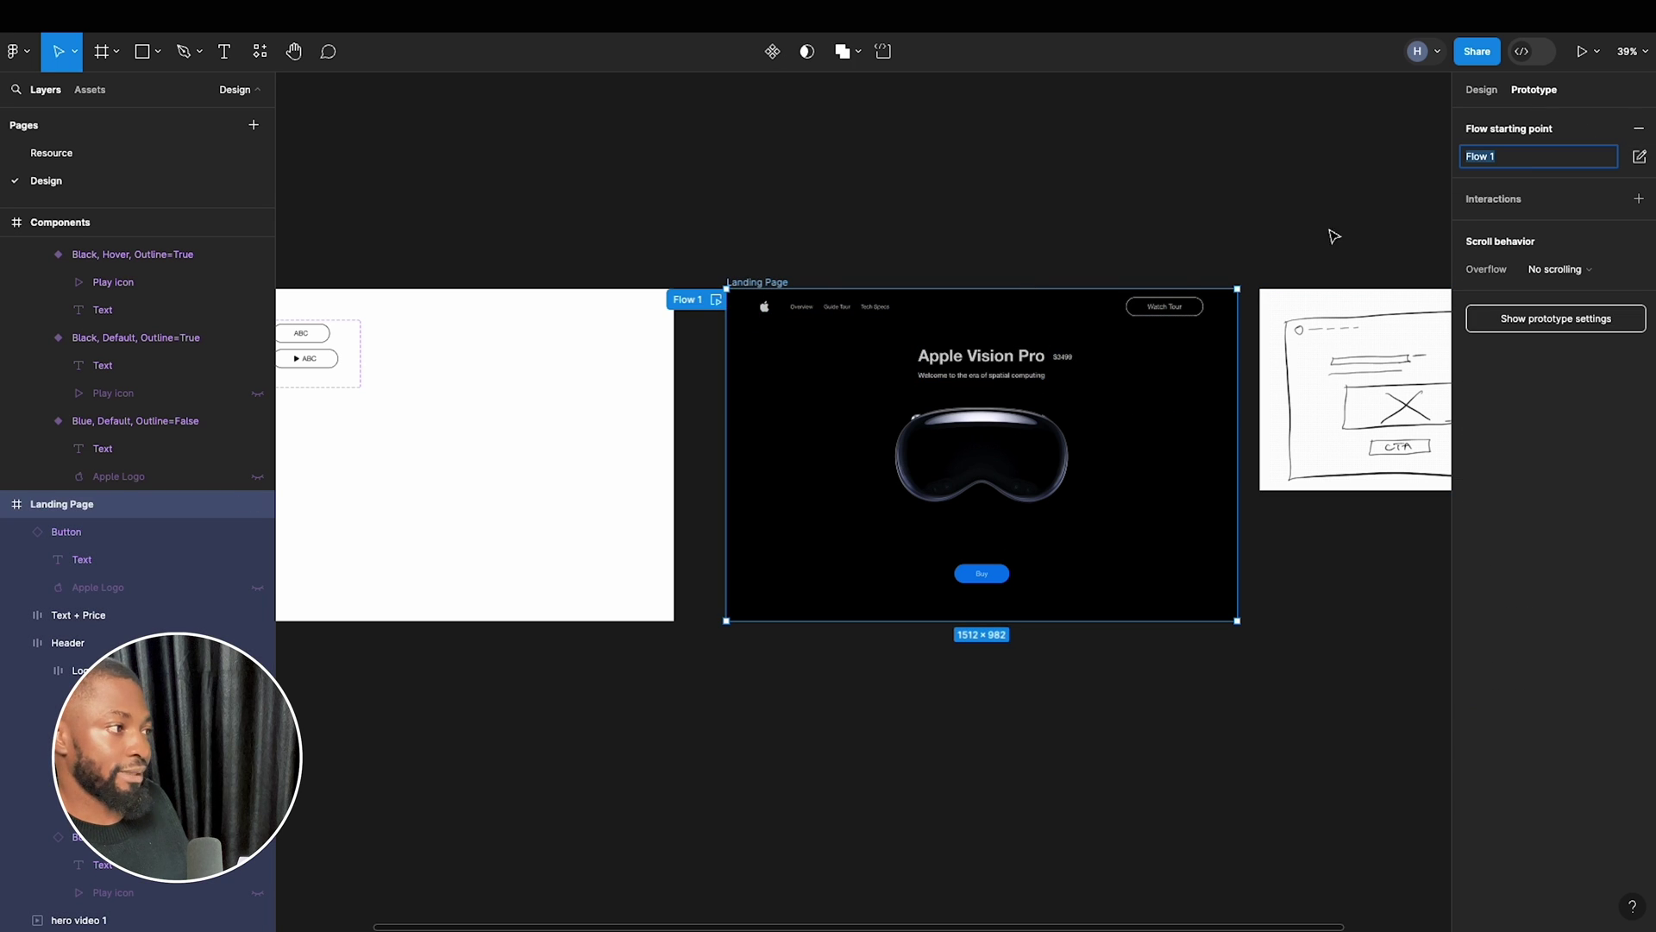
{"action": "type", "text": "Pla"}
{"action": "key", "text": "Return"}
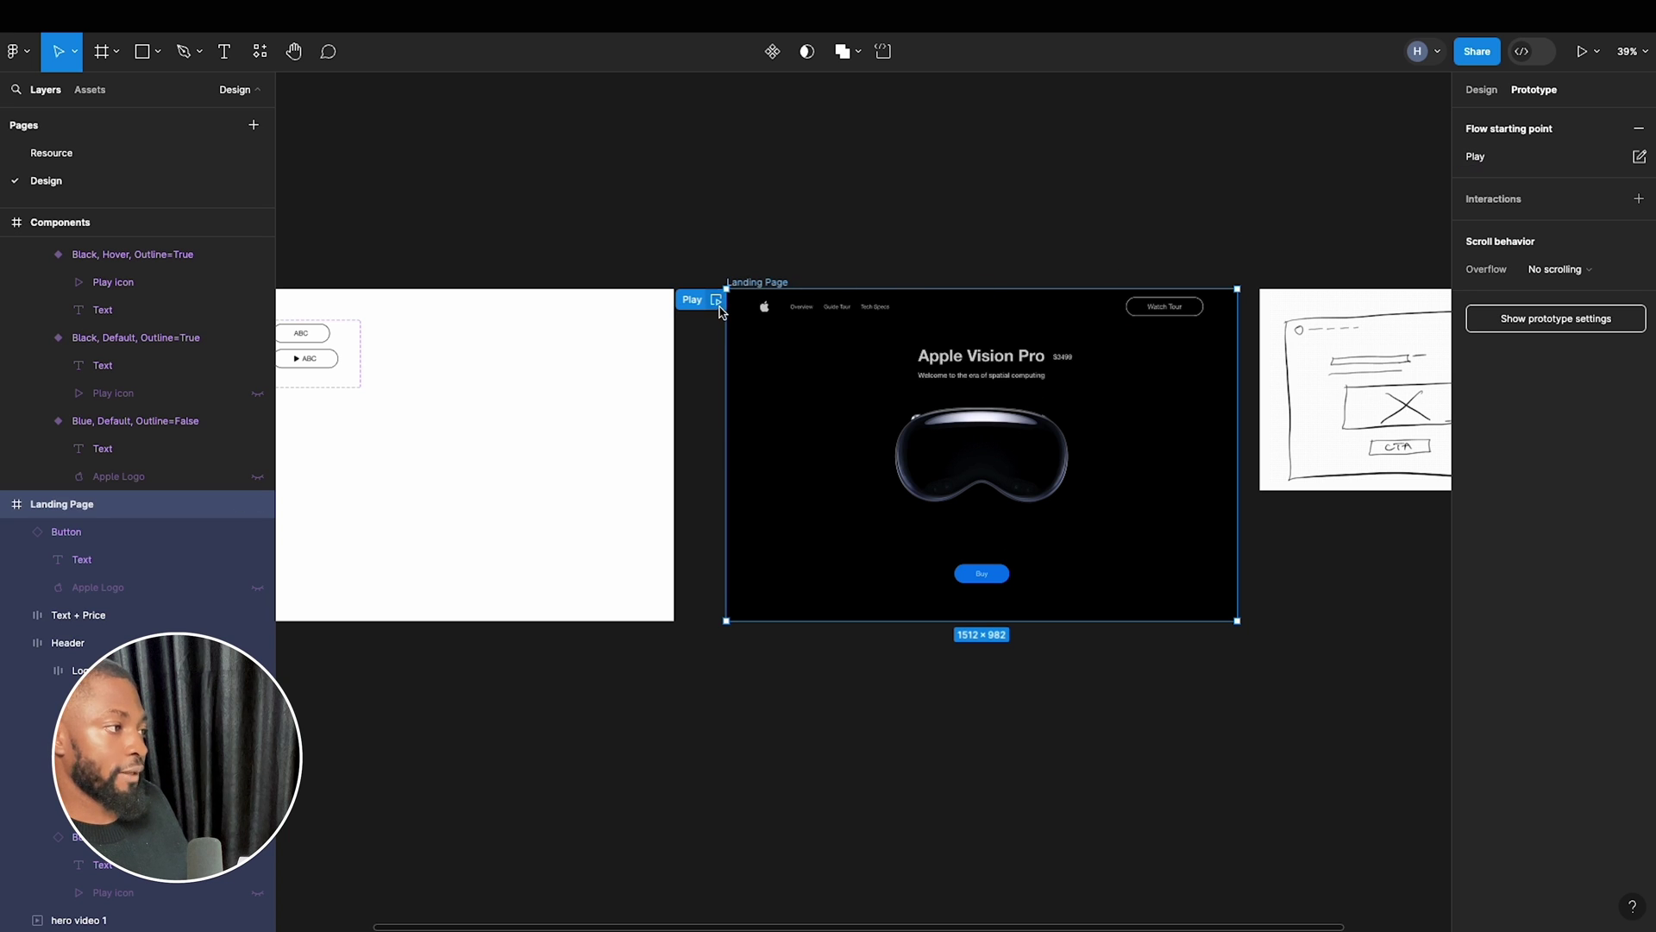
Preview the Play flow, close the preview and check hero video 1's autoplay and fill settings.
{"action": "left_click", "coordinate": [716, 302]}
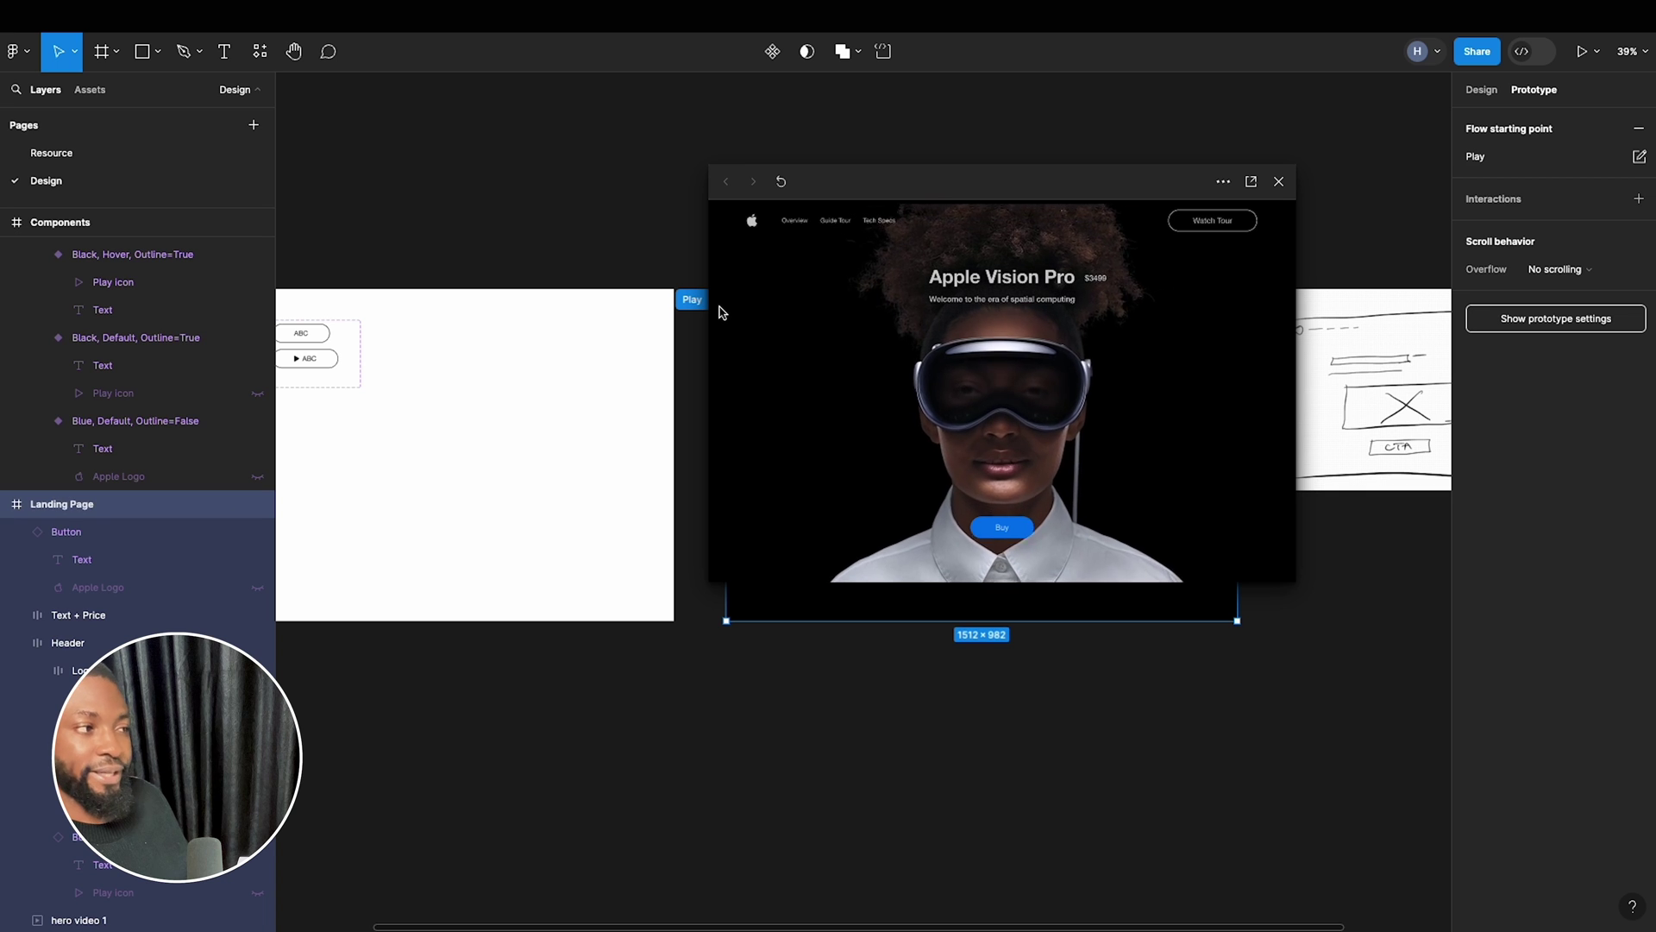
{"action": "left_click", "coordinate": [1279, 181]}
{"action": "left_click", "coordinate": [997, 444]}
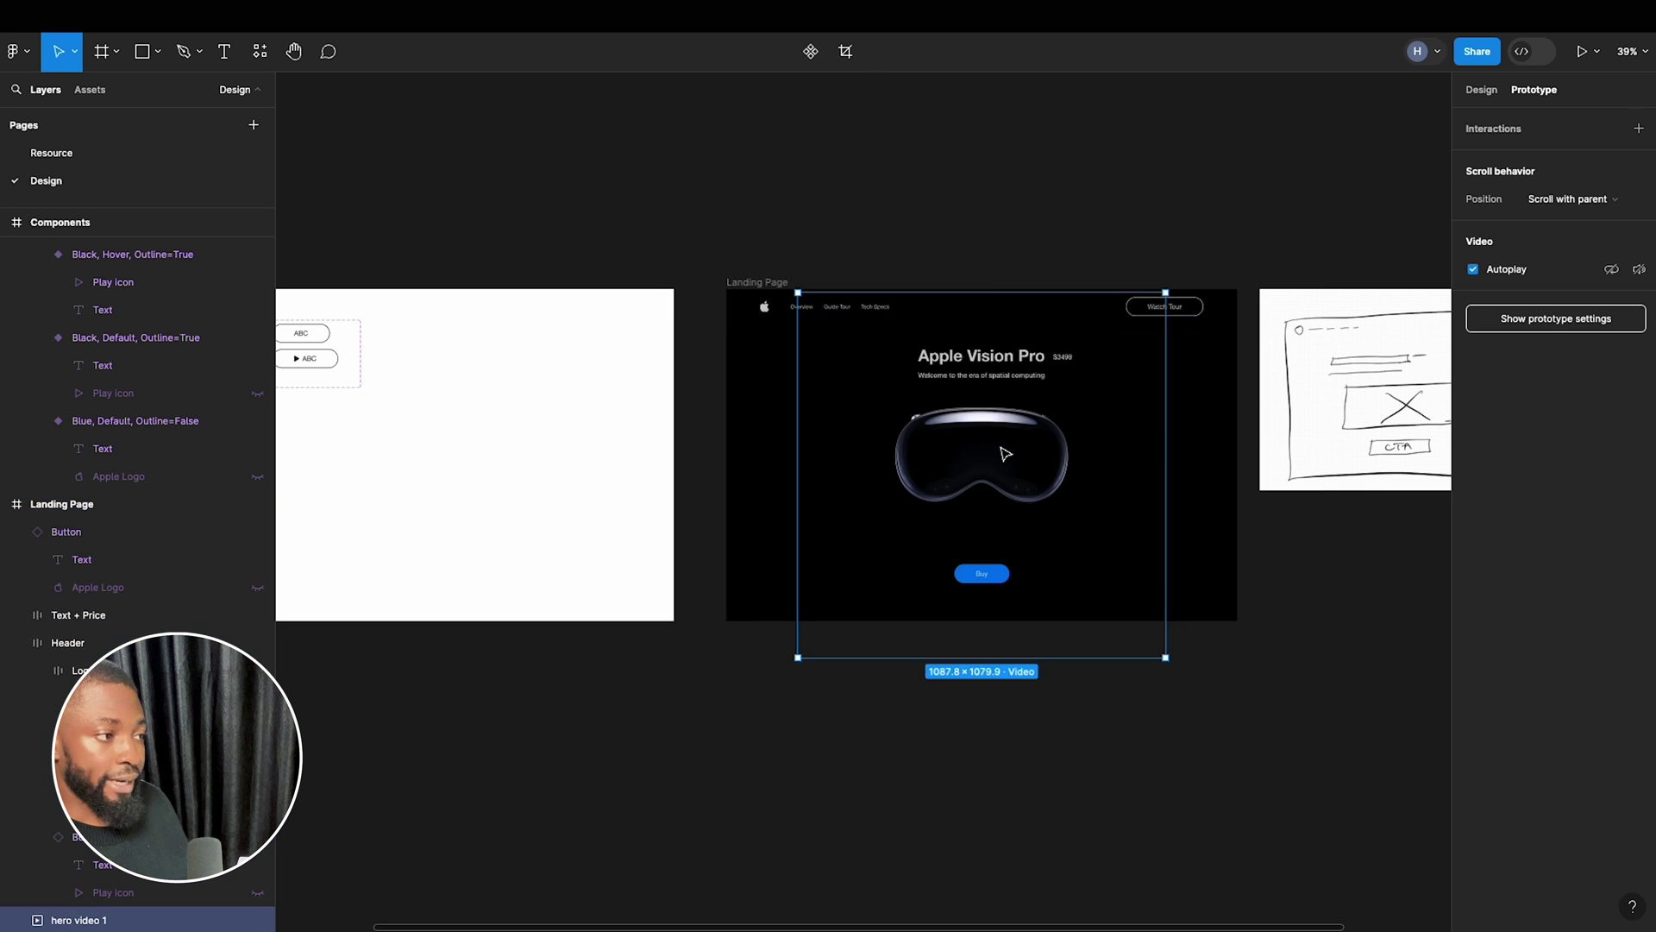
{"action": "left_click", "coordinate": [1486, 91]}
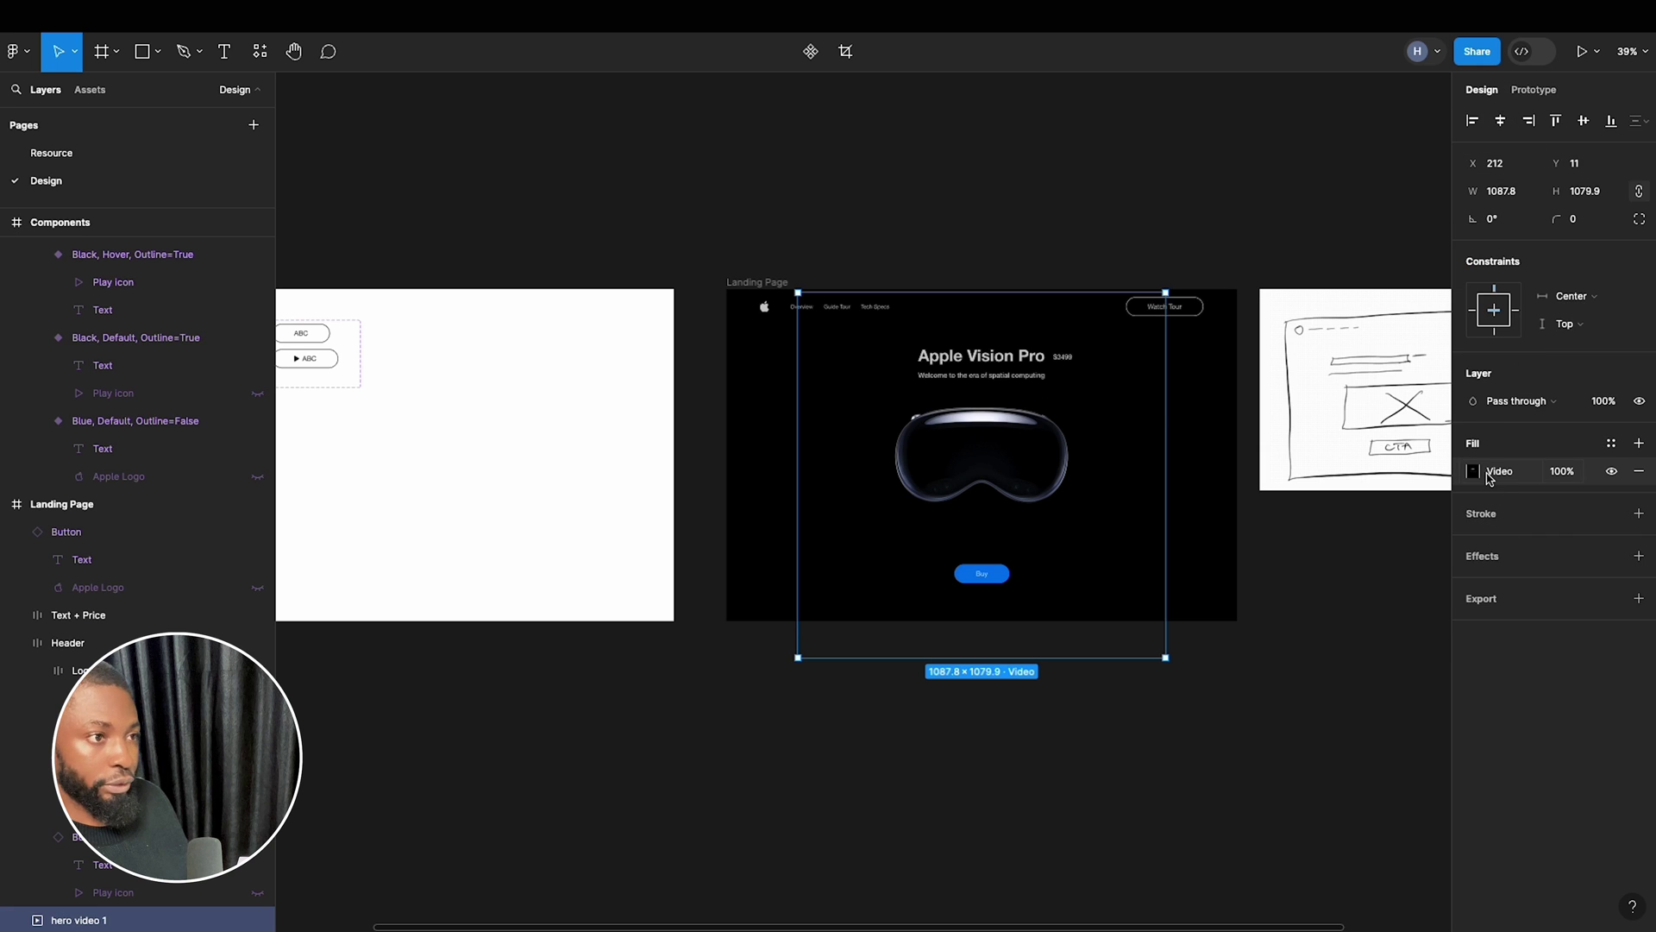
{"action": "left_click", "coordinate": [1532, 90]}
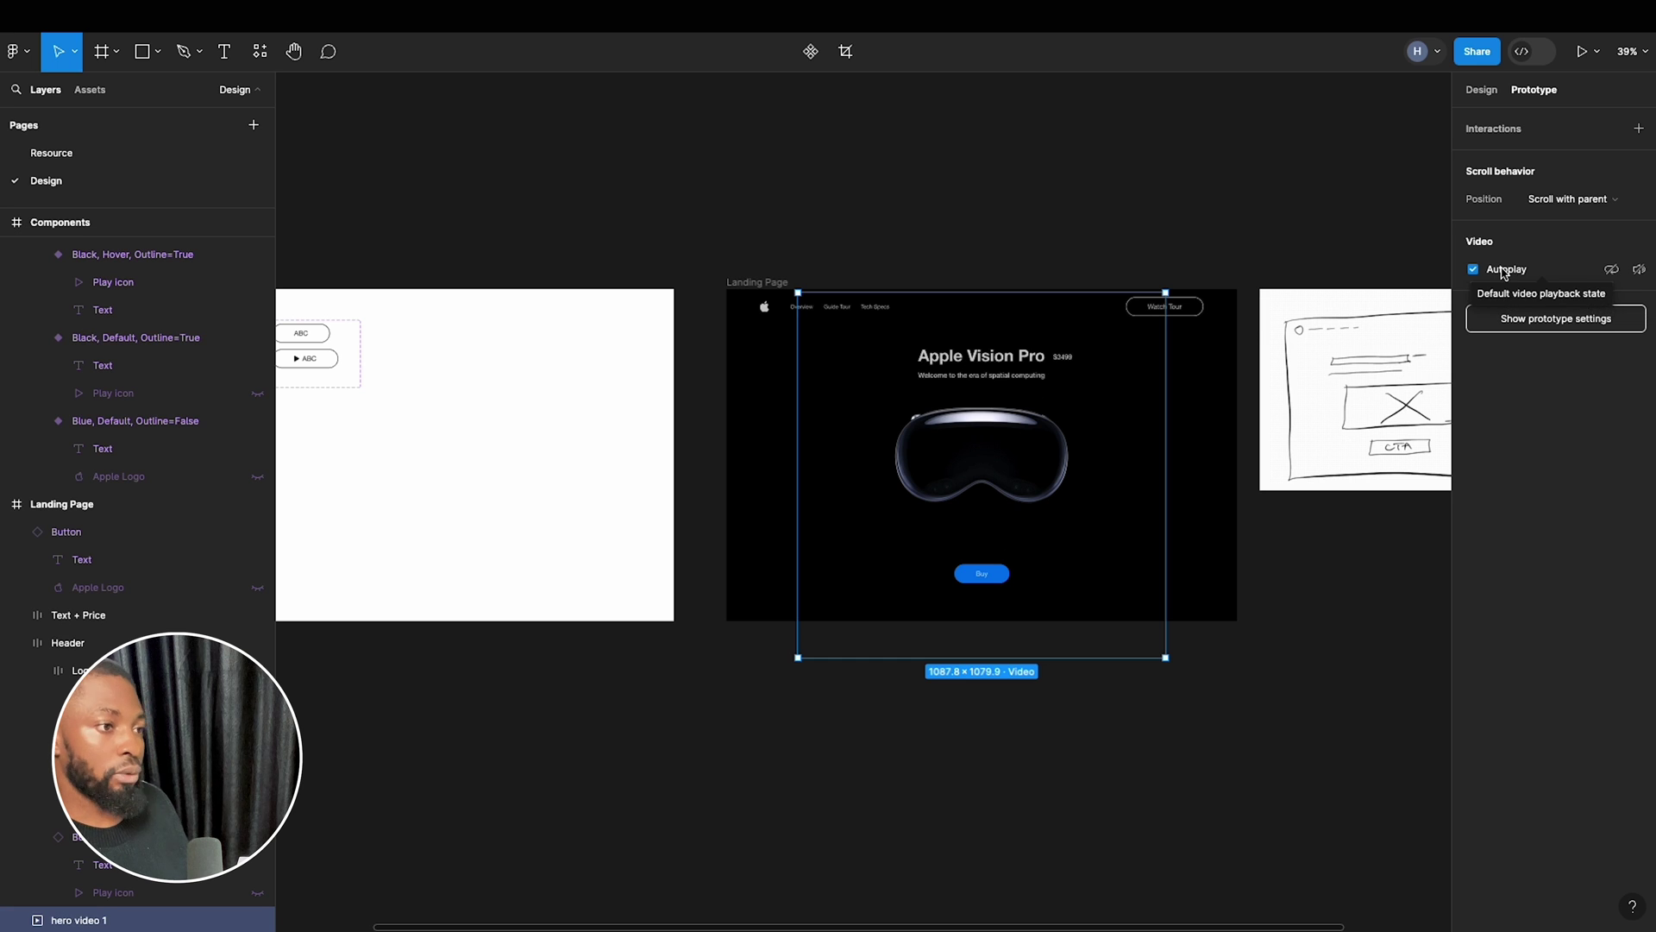
{"action": "left_click", "coordinate": [1486, 100]}
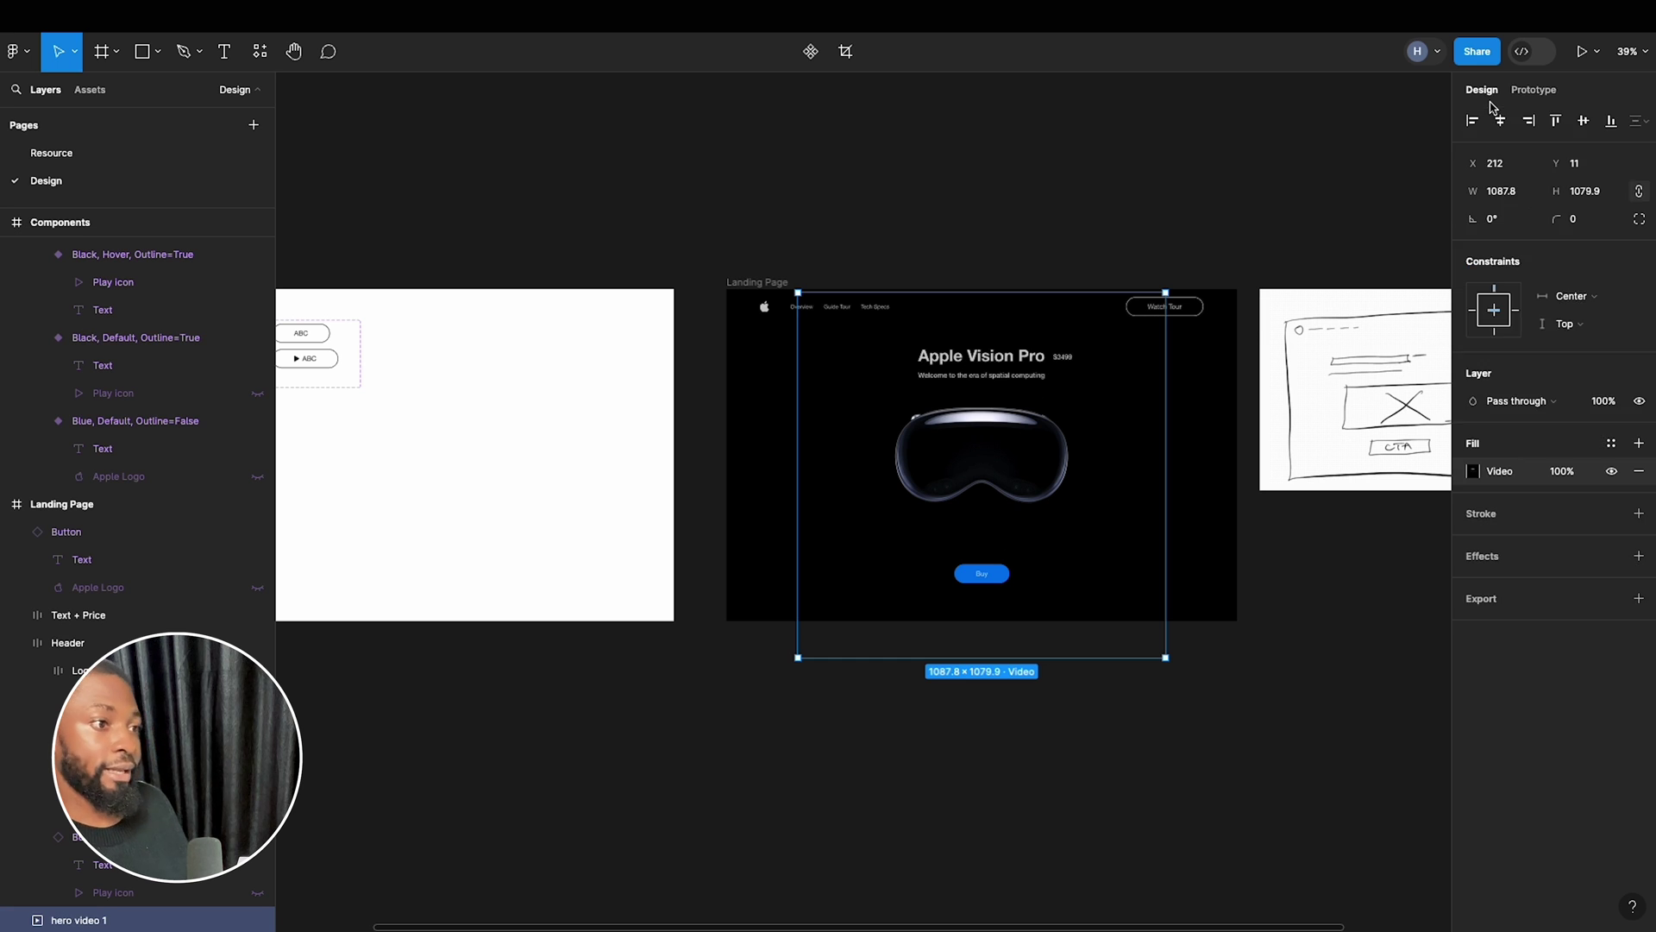
Open hero video 1's video fill settings and move the design file from Drafts to the Youtube project.
{"action": "left_click", "coordinate": [1471, 472]}
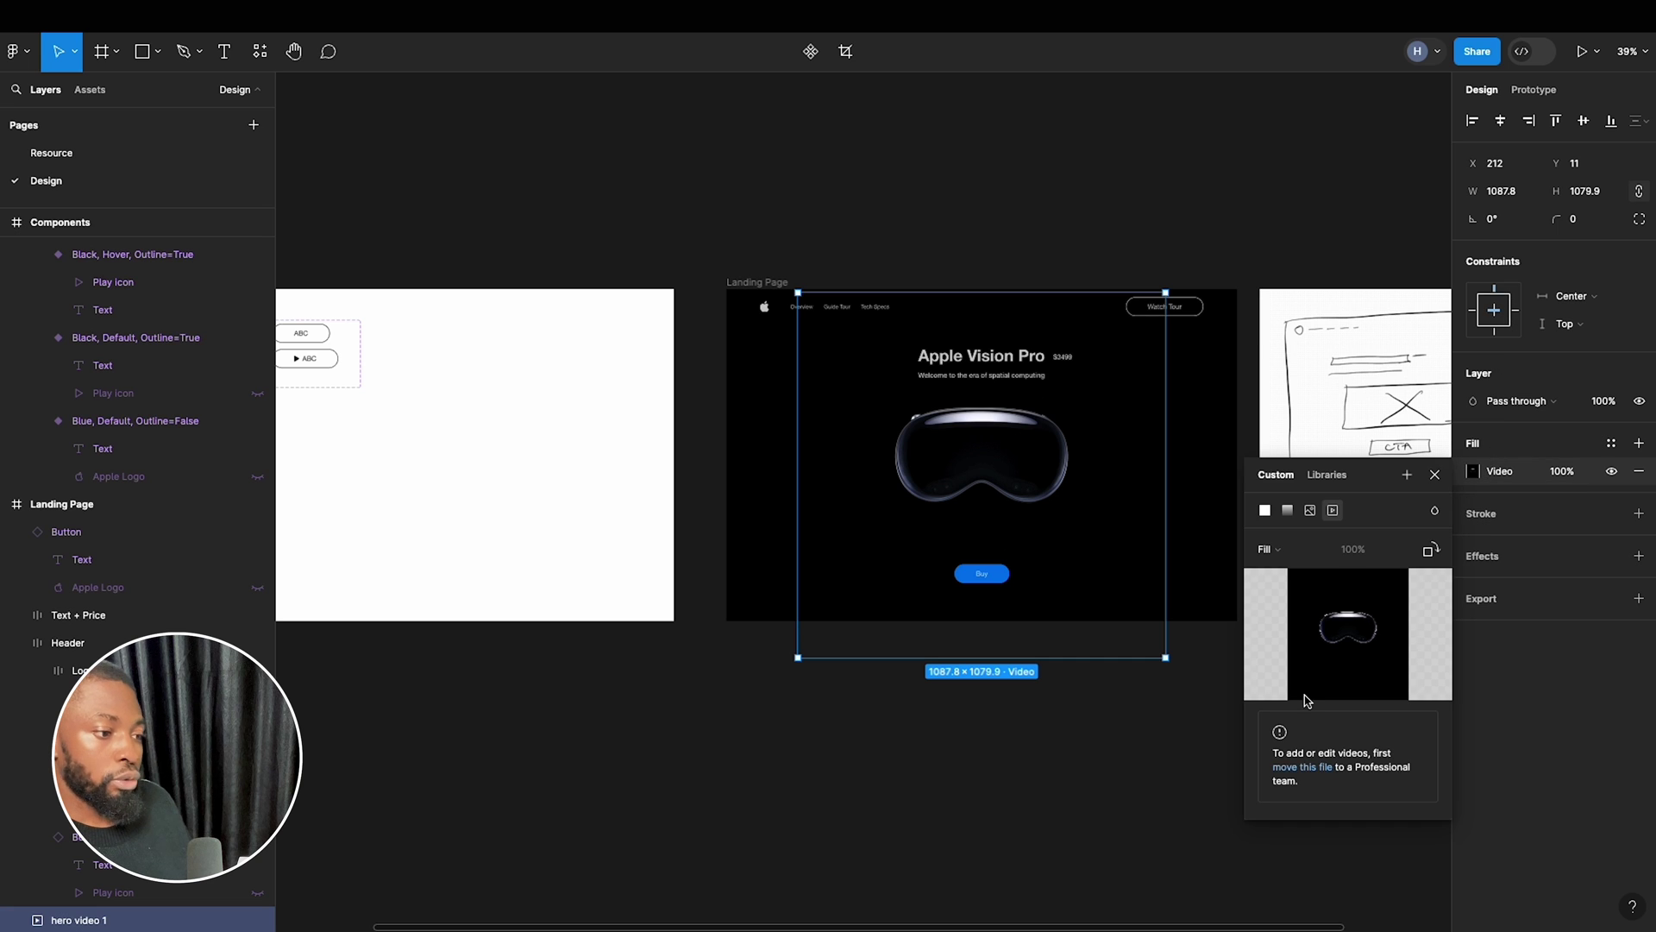
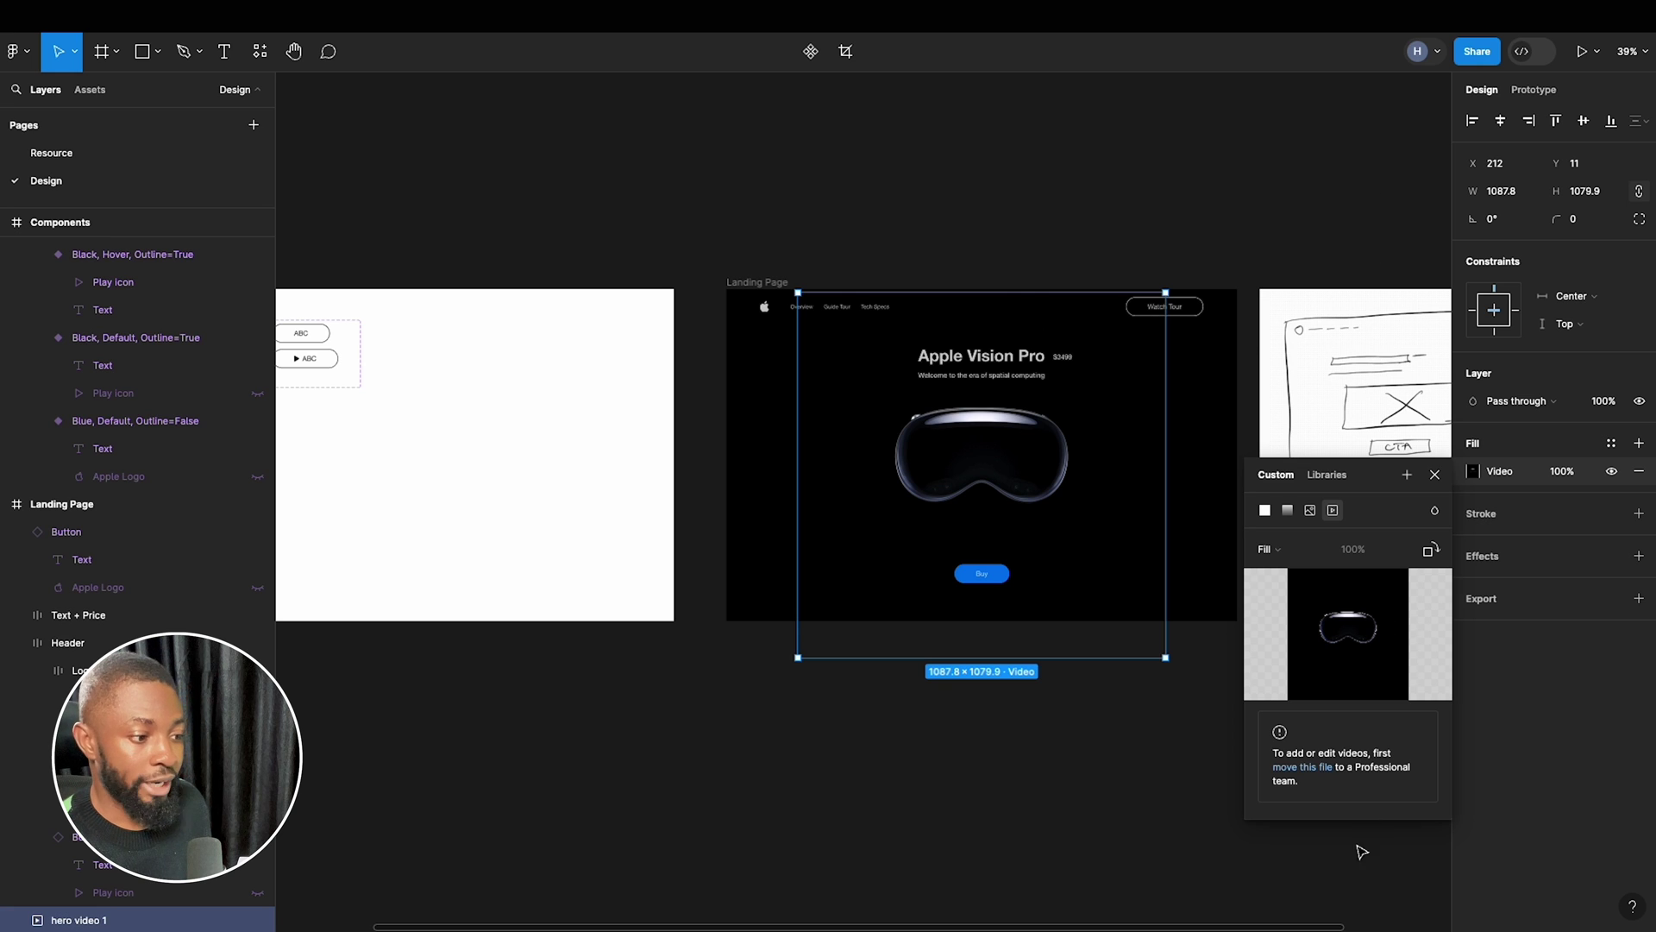
{"action": "left_click", "coordinate": [1313, 772]}
{"action": "left_click", "coordinate": [952, 536]}
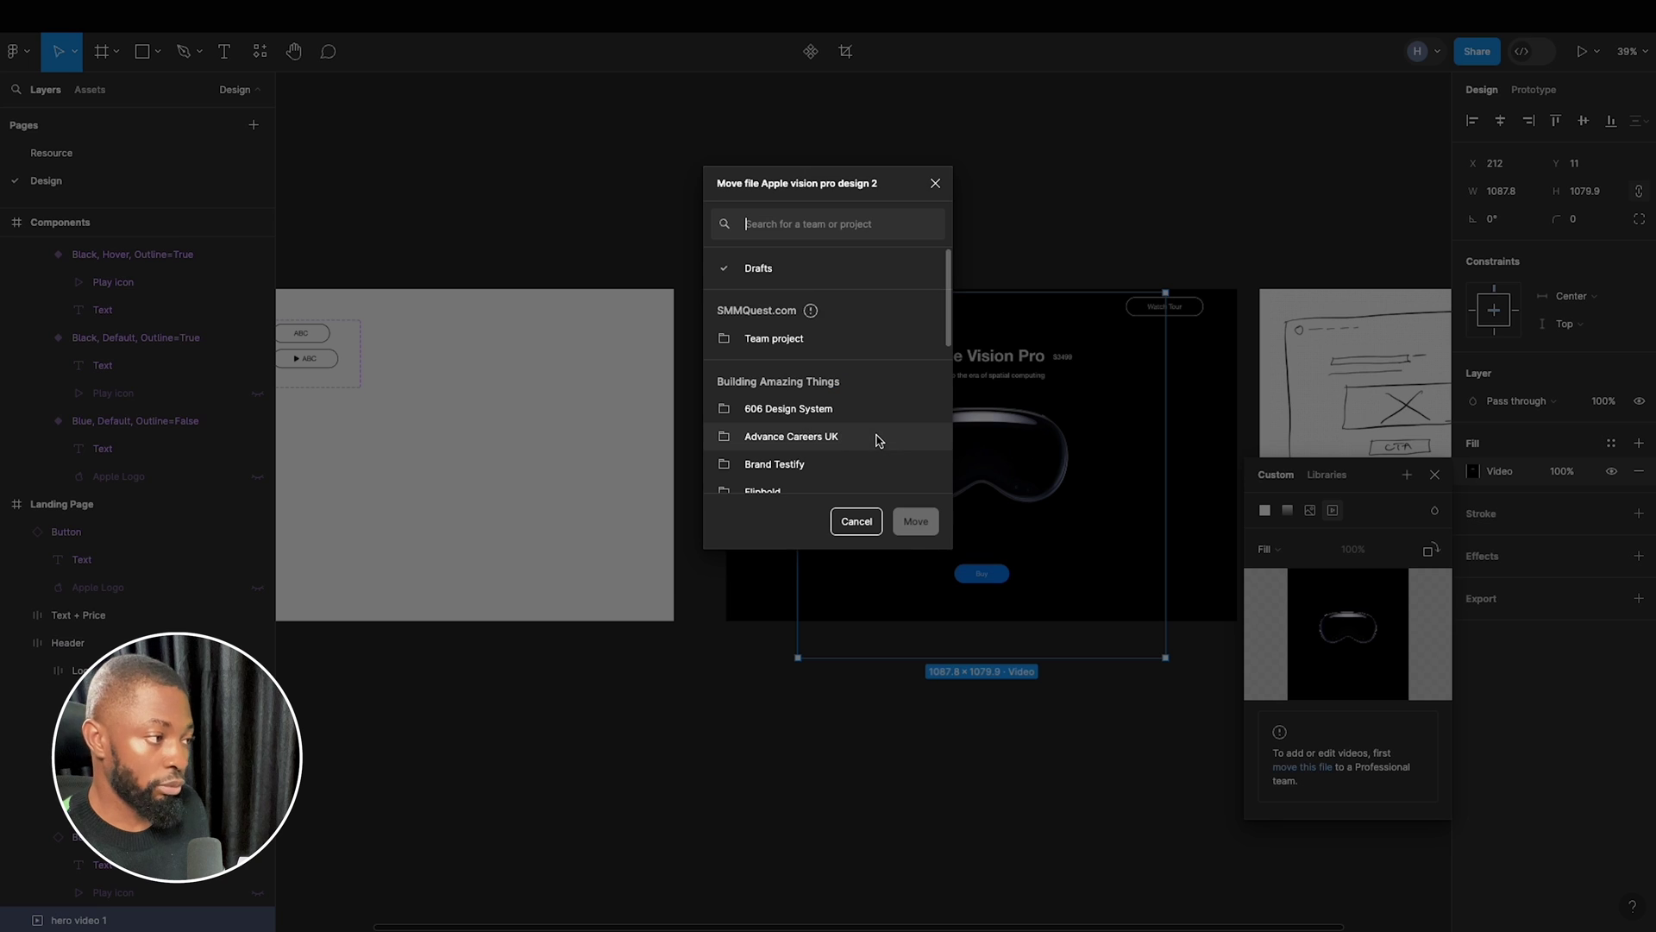
{"action": "scroll", "coordinate": [878, 440], "scroll_direction": "down", "scroll_amount": 3}
{"action": "left_click", "coordinate": [796, 346]}
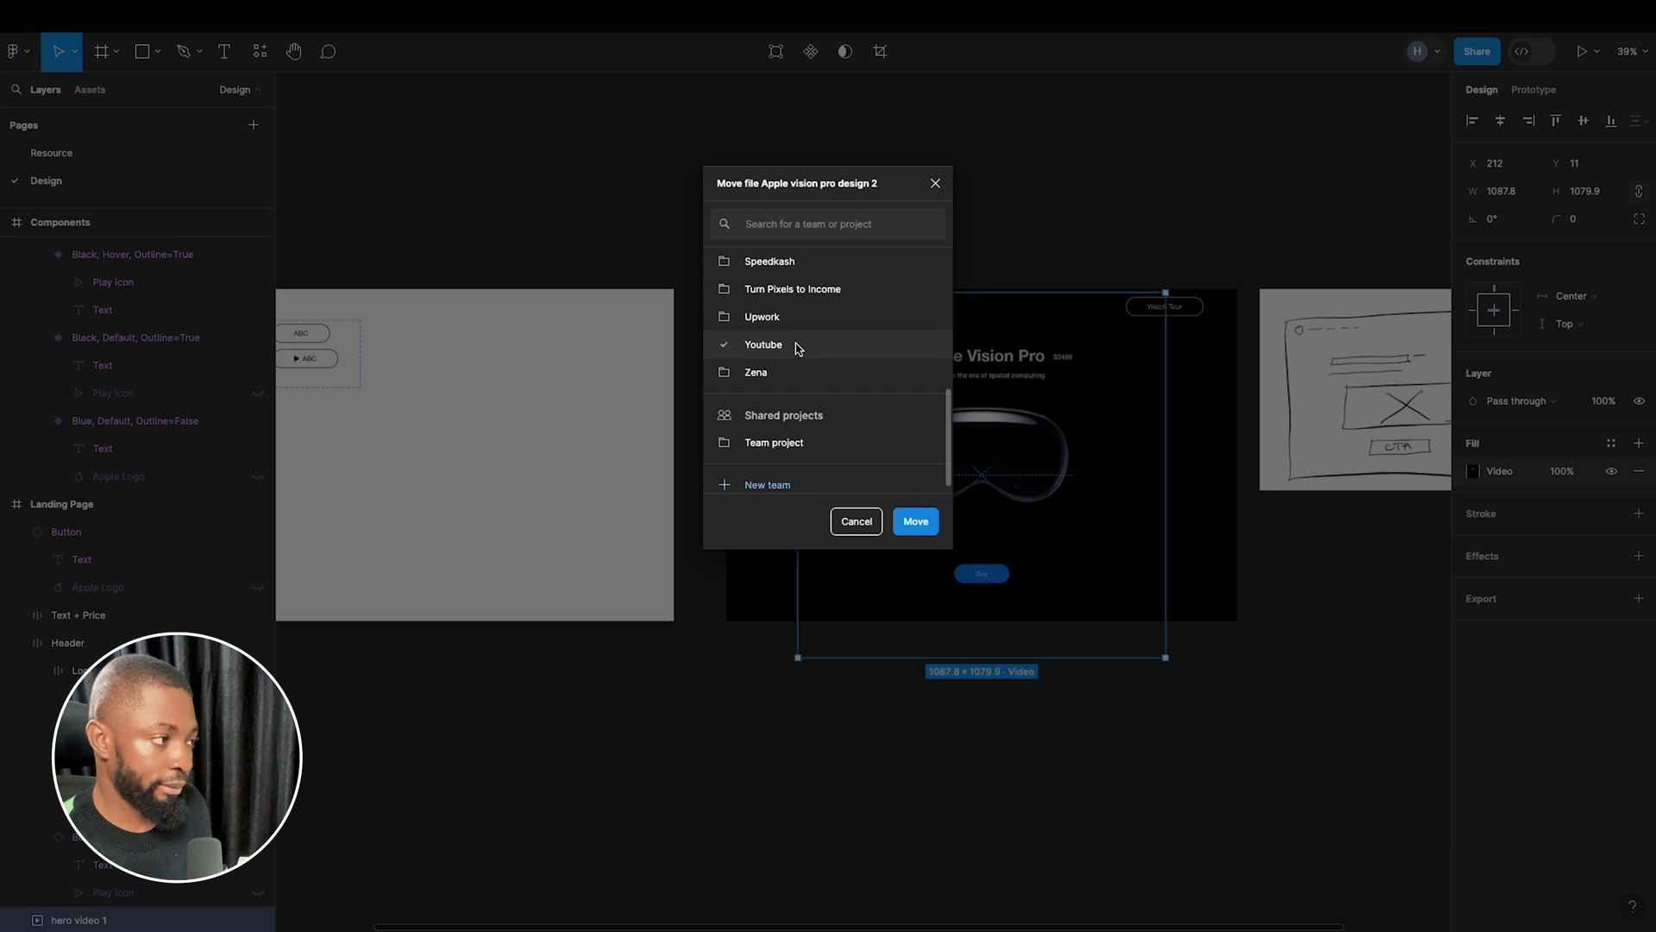
{"action": "left_click", "coordinate": [916, 521]}
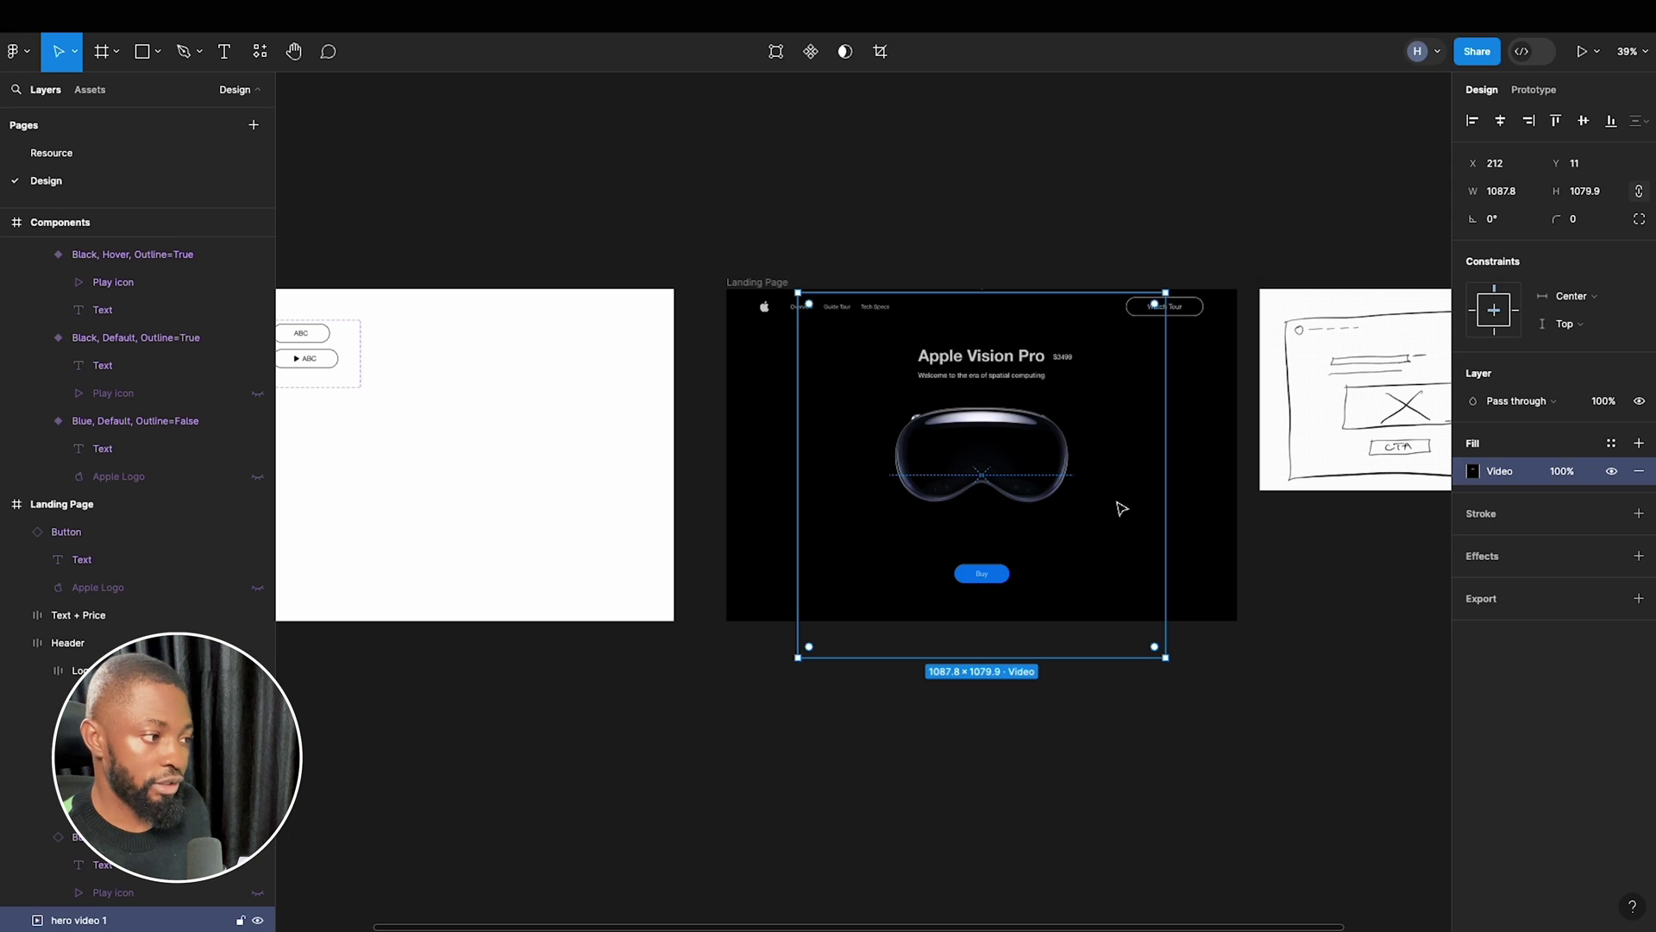
Reopen hero video 1's fill and examine the video selection and playback options.
{"action": "left_click", "coordinate": [1477, 473]}
{"action": "mouse_move", "coordinate": [1351, 654]}
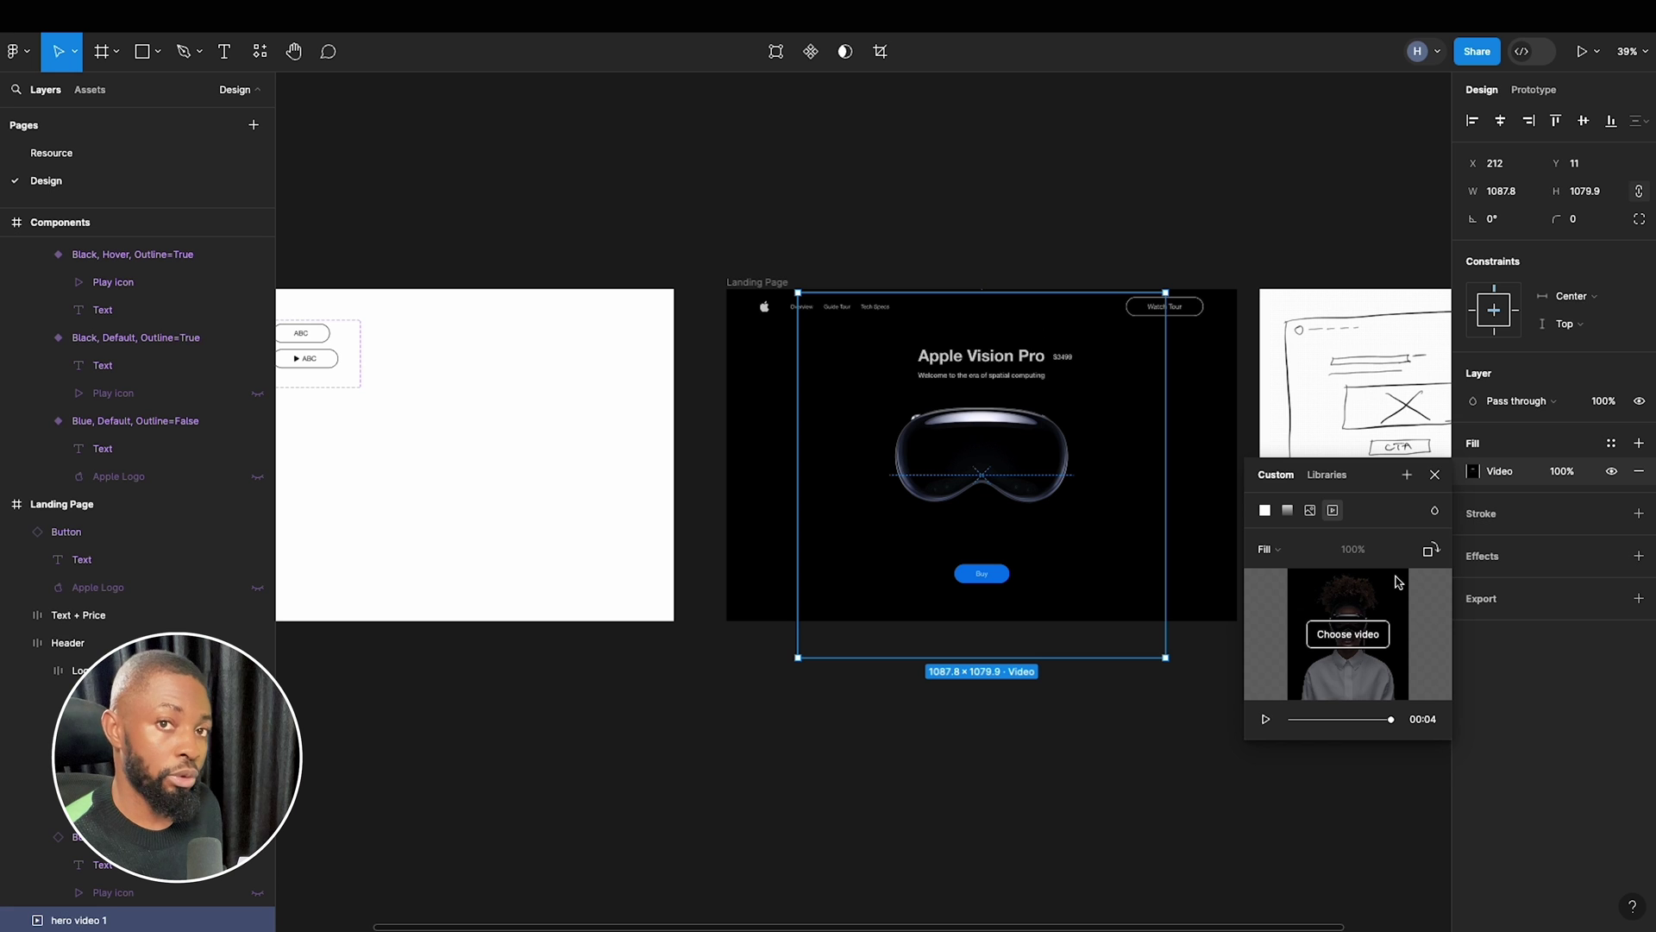
{"action": "left_click", "coordinate": [1260, 207]}
Play the Landing Page prototype inline to review the hero video behind the text and Buy button, and close the preview.
{"action": "scroll", "coordinate": [1261, 483], "scroll_direction": "up", "scroll_amount": 5}
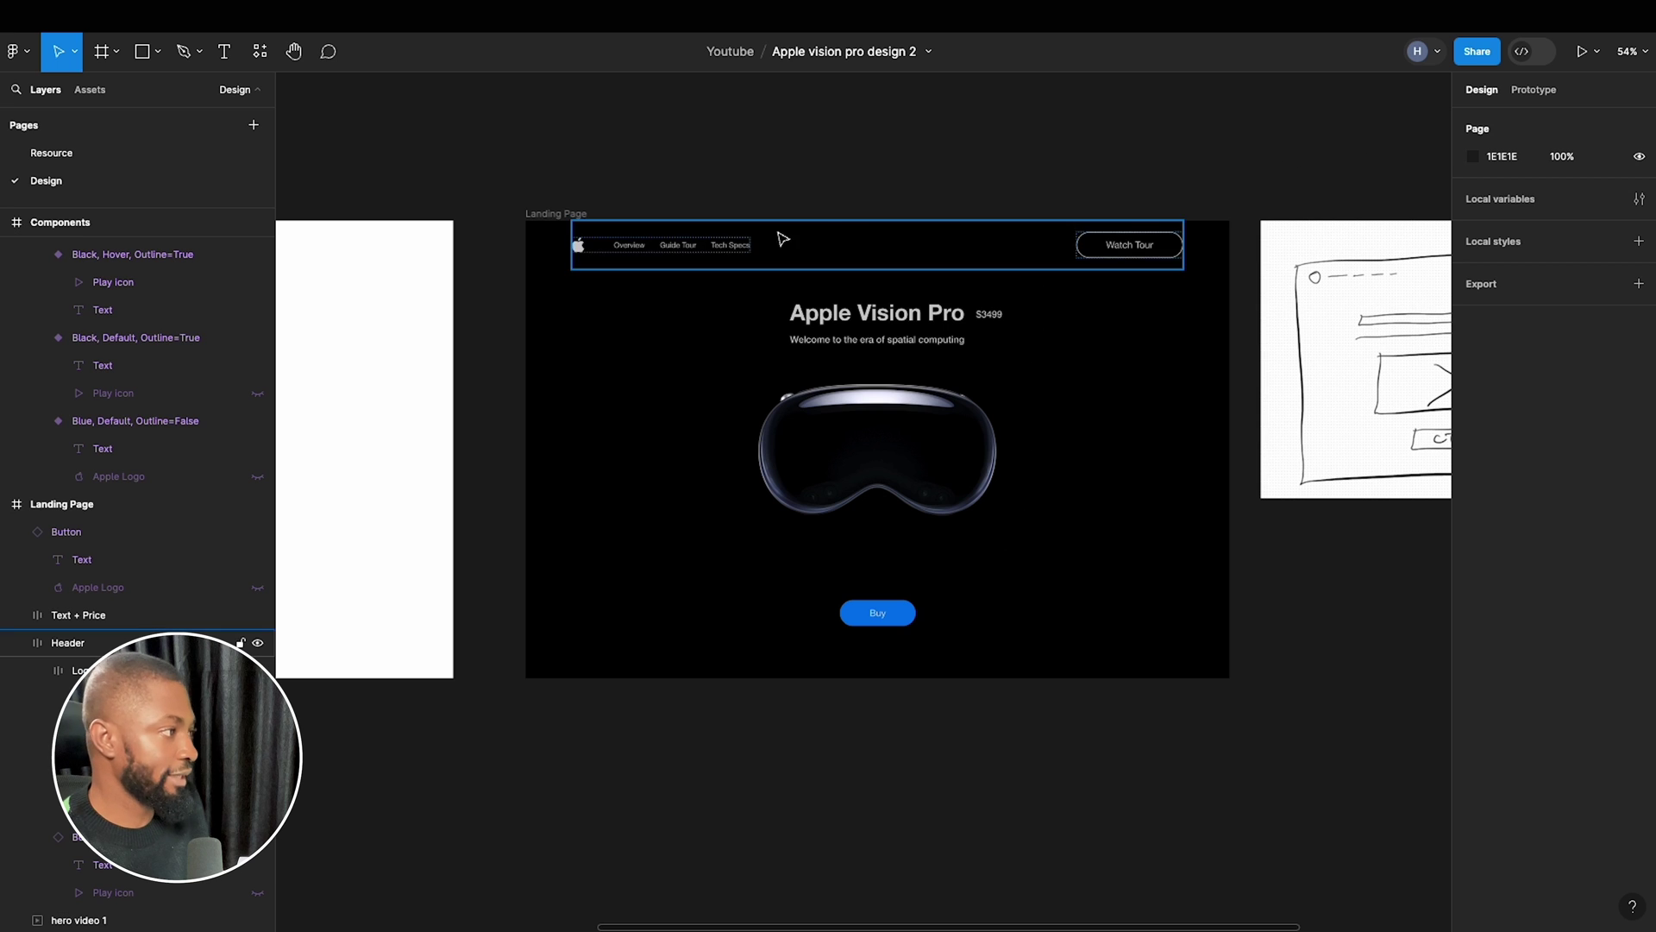
{"action": "key", "text": "shift+e"}
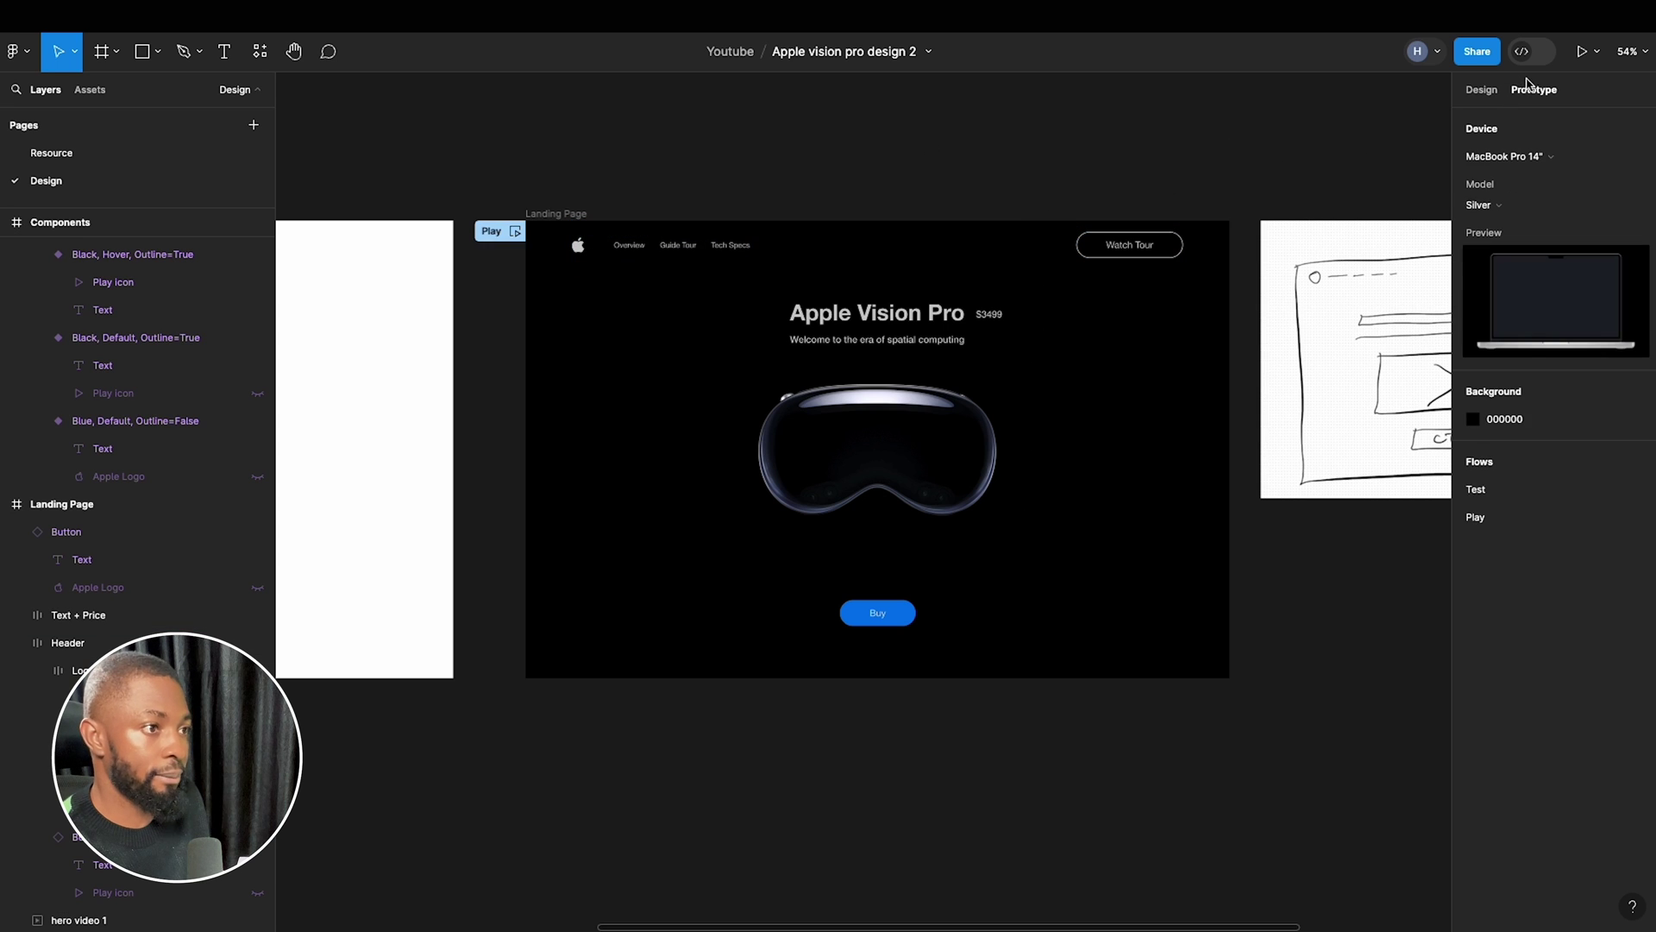
{"action": "left_click", "coordinate": [515, 231]}
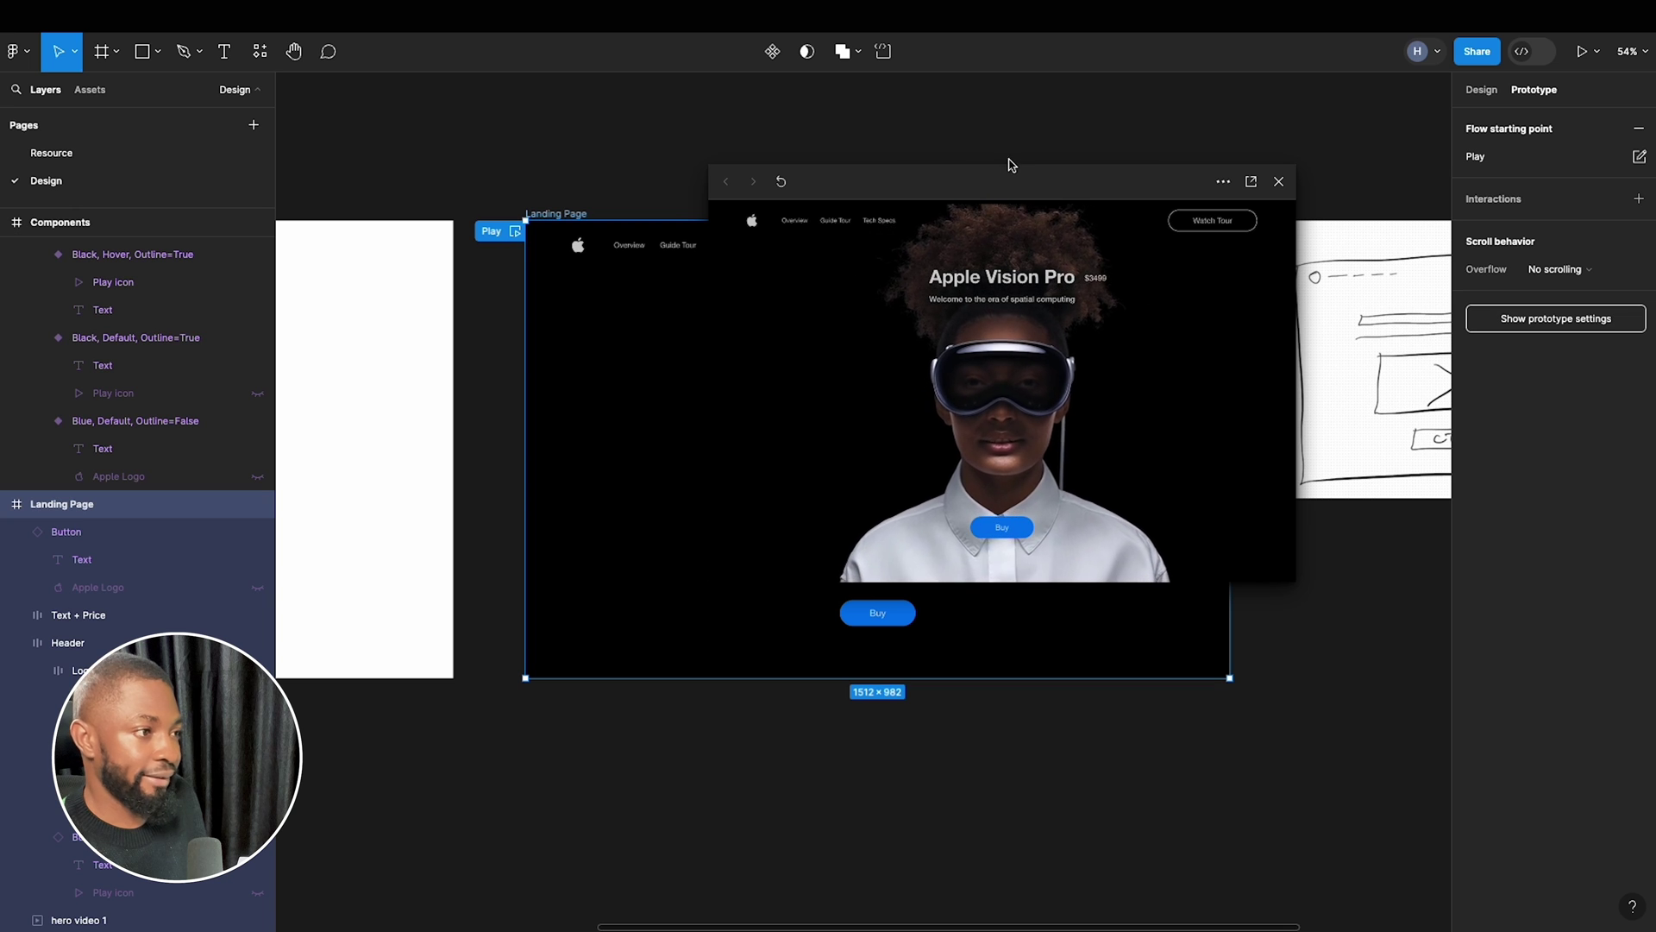
{"action": "left_click_drag", "start_coordinate": [1001, 167], "coordinate": [979, 132]}
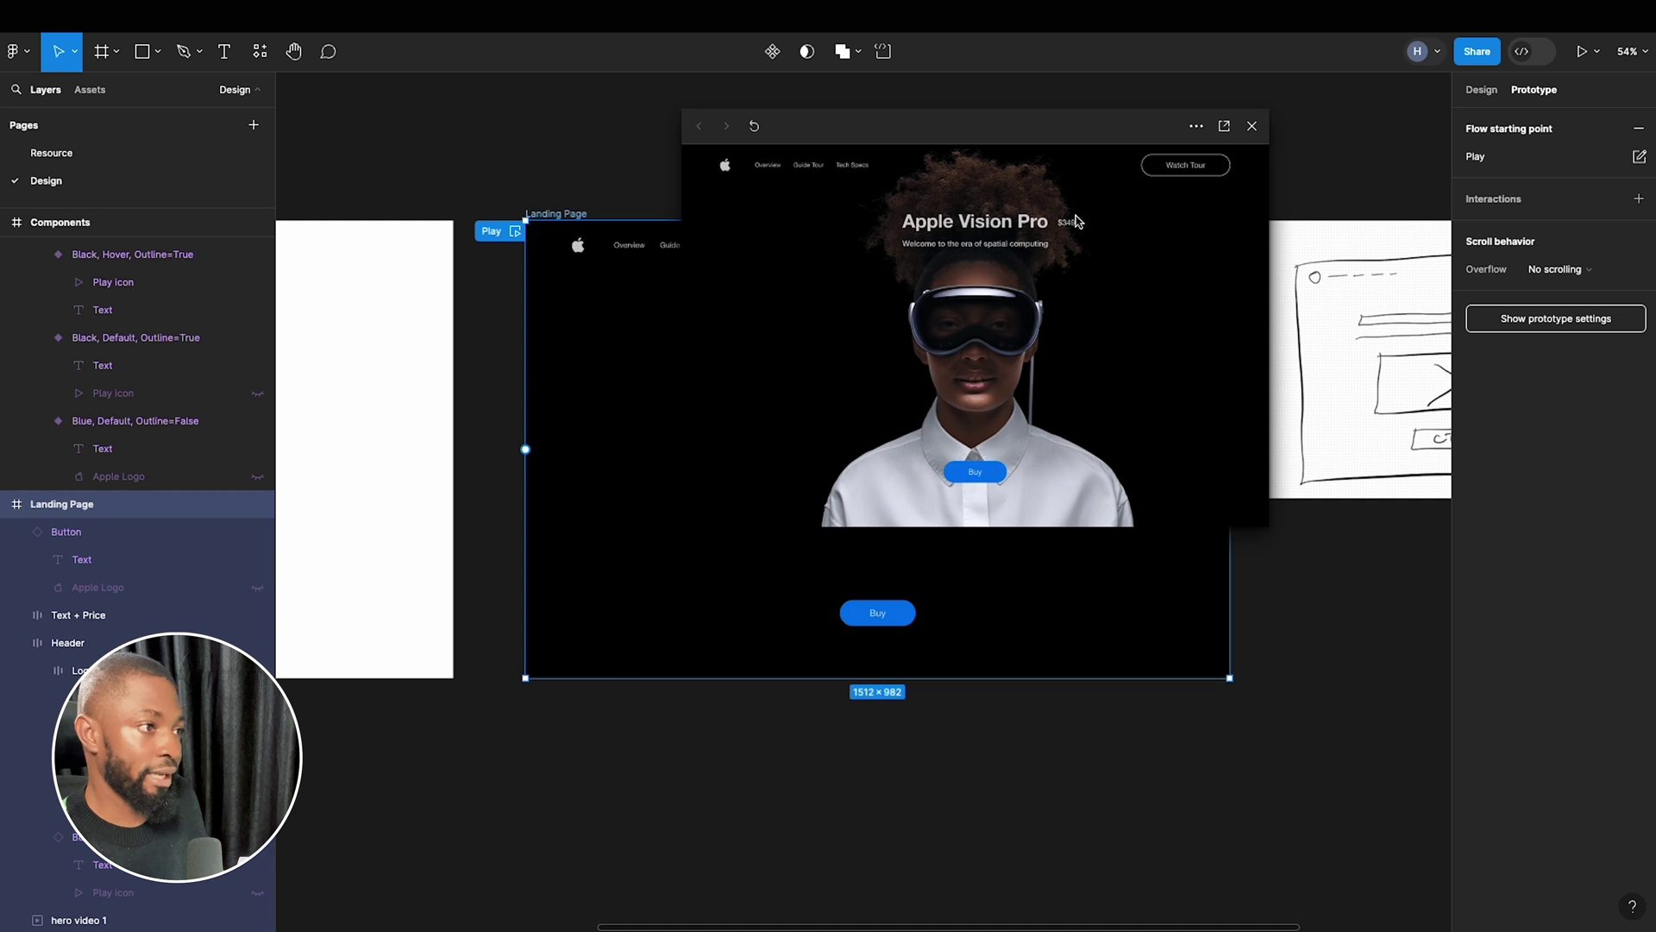
{"action": "left_click", "coordinate": [1251, 127]}
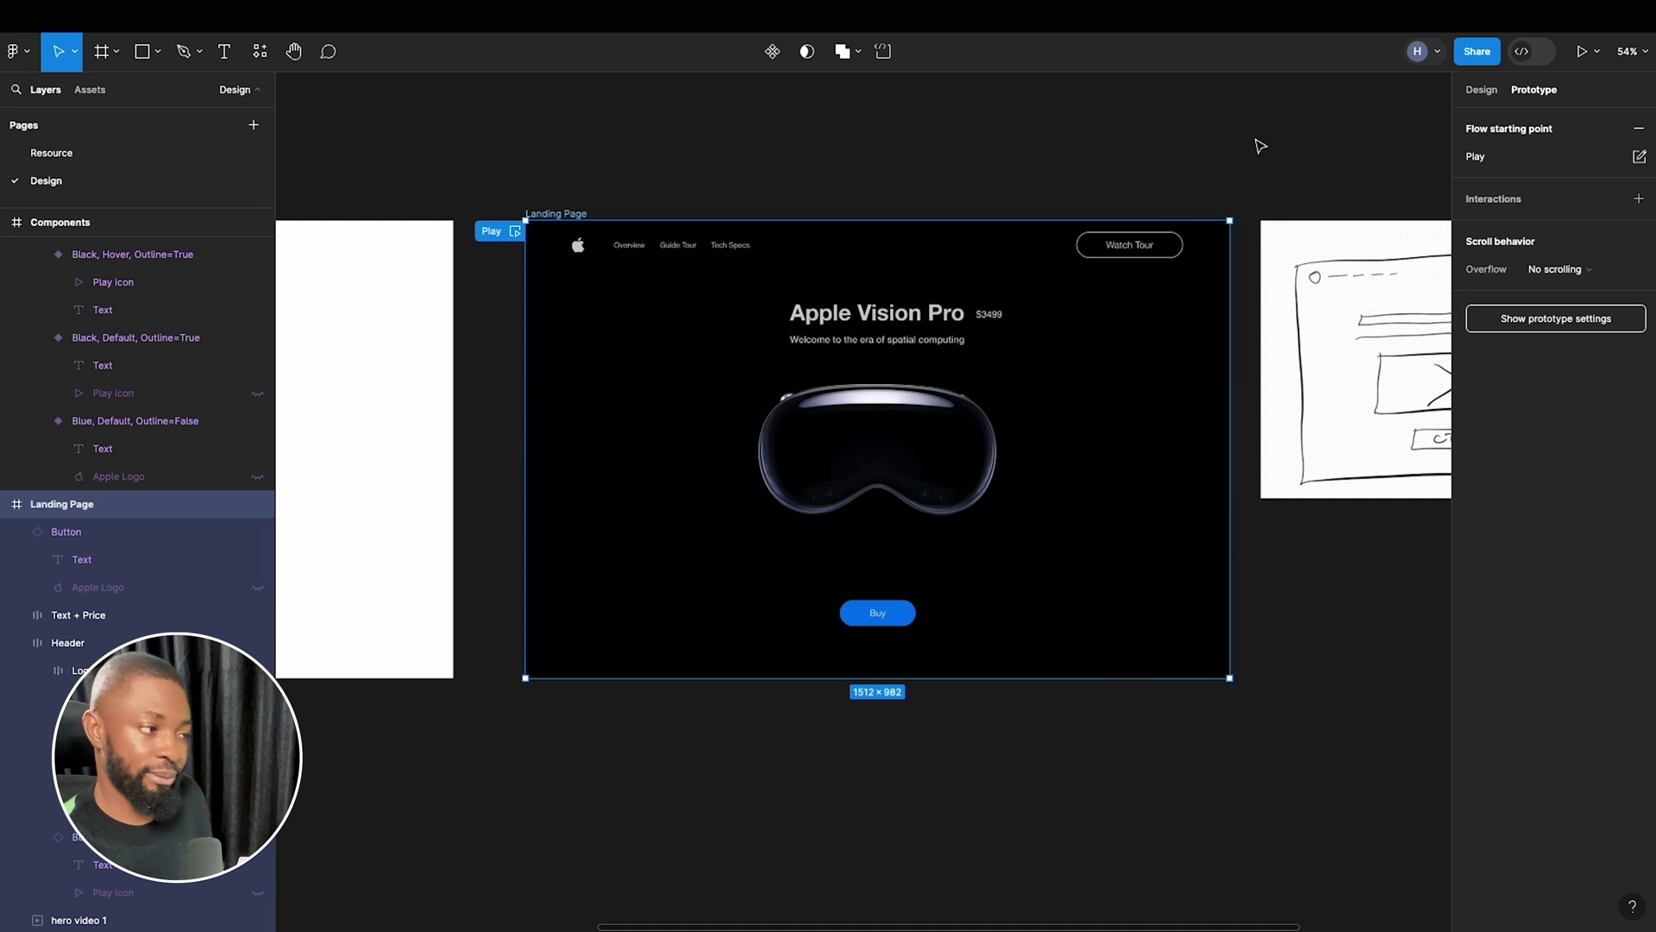
{"action": "scroll", "coordinate": [1217, 186], "scroll_direction": "down", "scroll_amount": 2}
{"action": "scroll", "coordinate": [1217, 185], "scroll_direction": "down", "scroll_amount": 3}
{"action": "left_click", "coordinate": [1158, 178]}
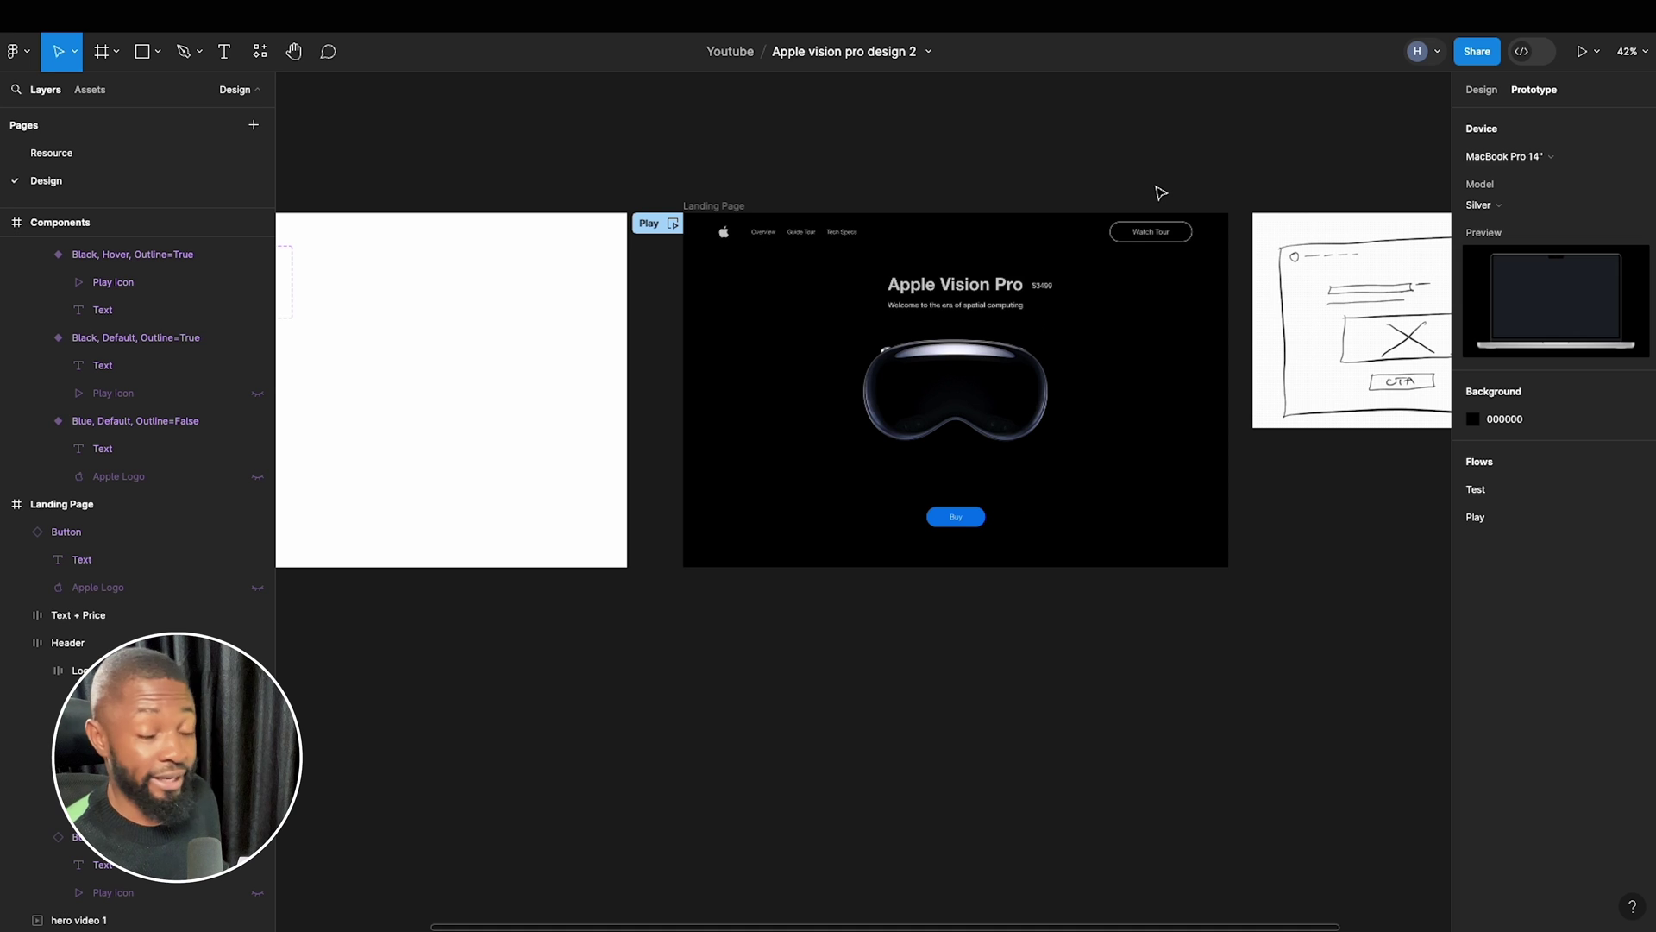
{"action": "scroll", "coordinate": [1159, 190], "scroll_direction": "left", "scroll_amount": 5}
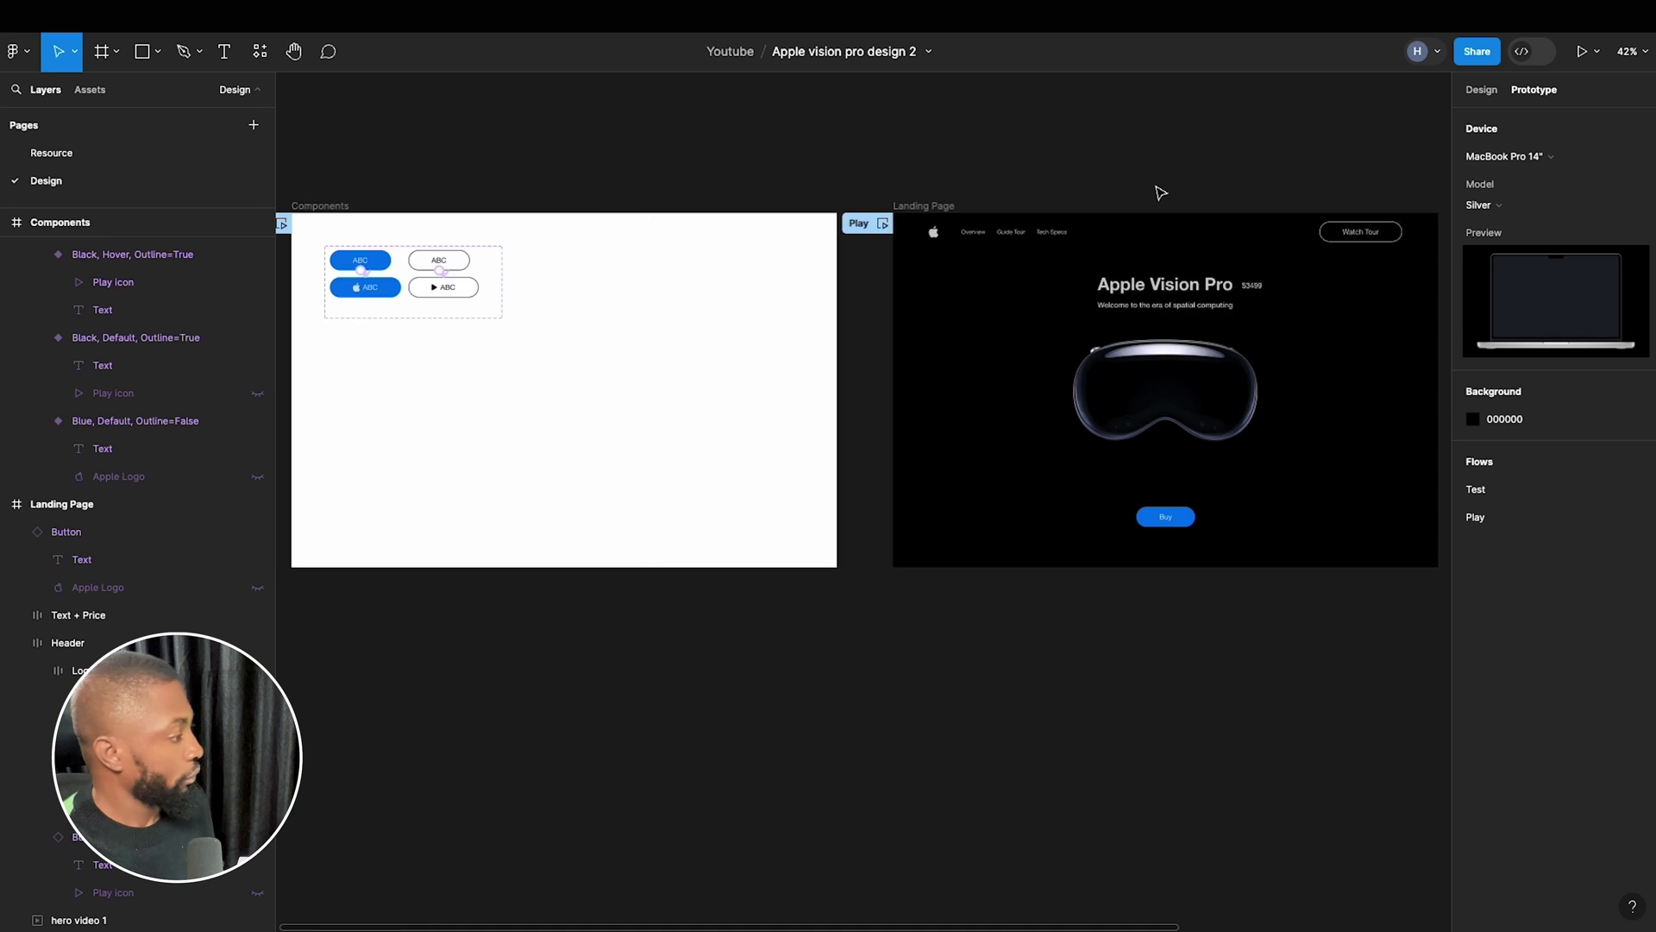
{"action": "scroll", "coordinate": [702, 225], "scroll_direction": "down", "scroll_amount": 2}
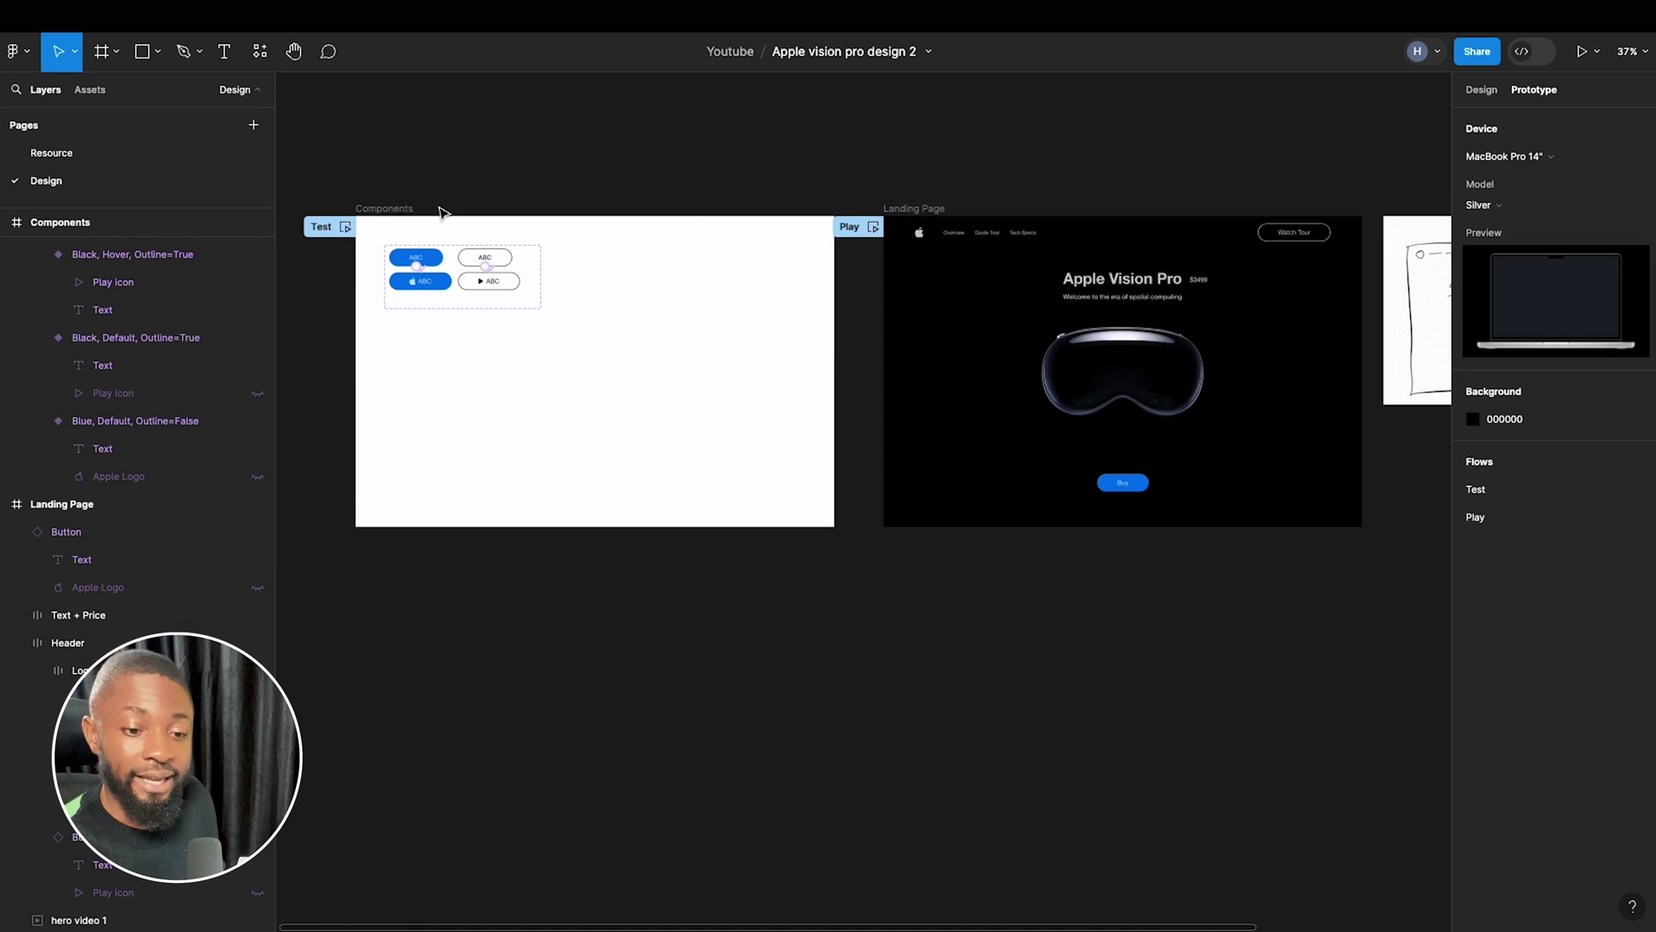
Extend the Components frame downward to a height of 2142.
{"action": "left_click", "coordinate": [406, 209]}
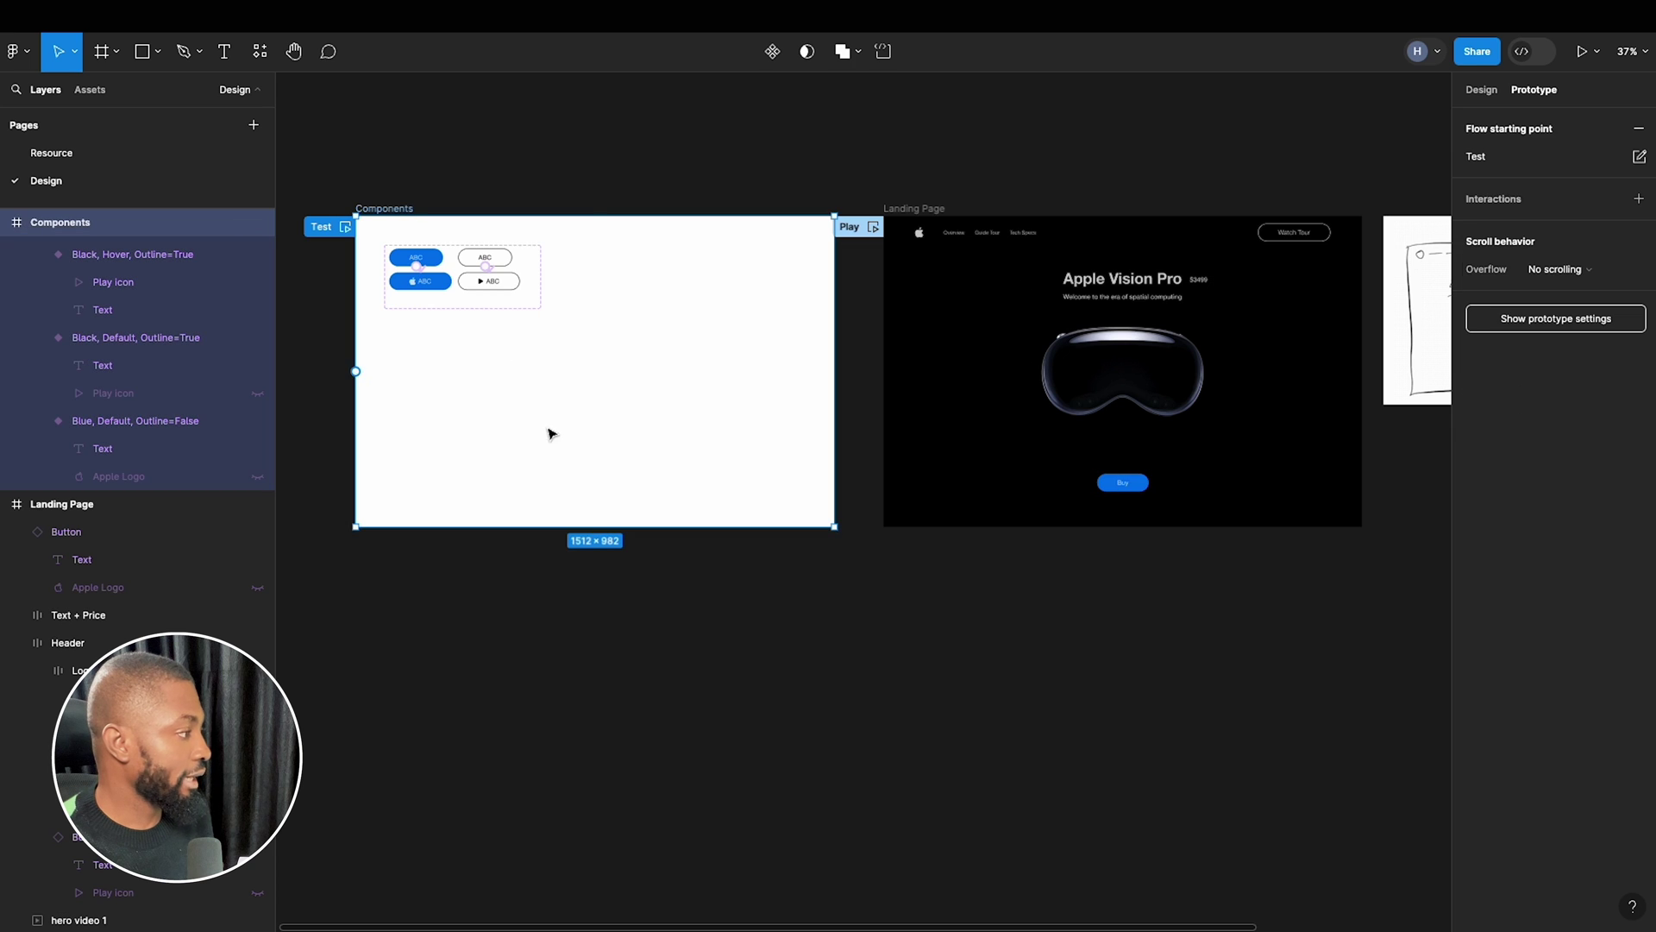
{"action": "left_click", "coordinate": [1481, 89]}
{"action": "left_click_drag", "start_coordinate": [773, 527], "coordinate": [750, 895]}
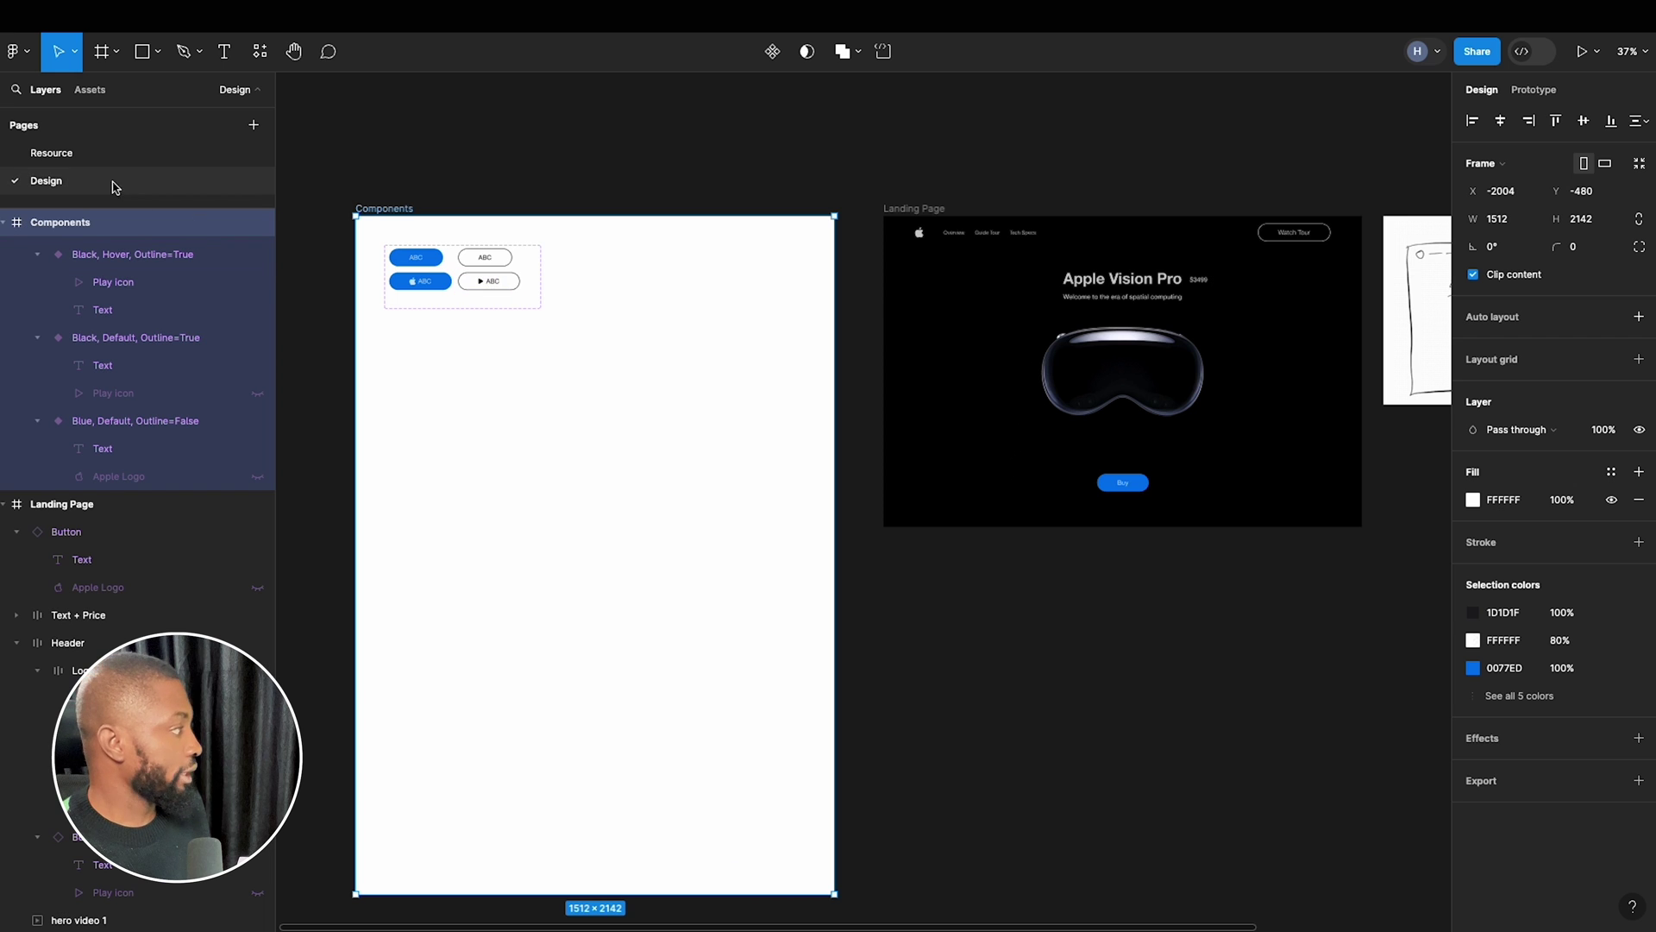
Copy the hero 2 video preview image from the Resource page and place it below the buttons in the Components frame.
{"action": "left_click", "coordinate": [137, 169]}
{"action": "left_click", "coordinate": [686, 428]}
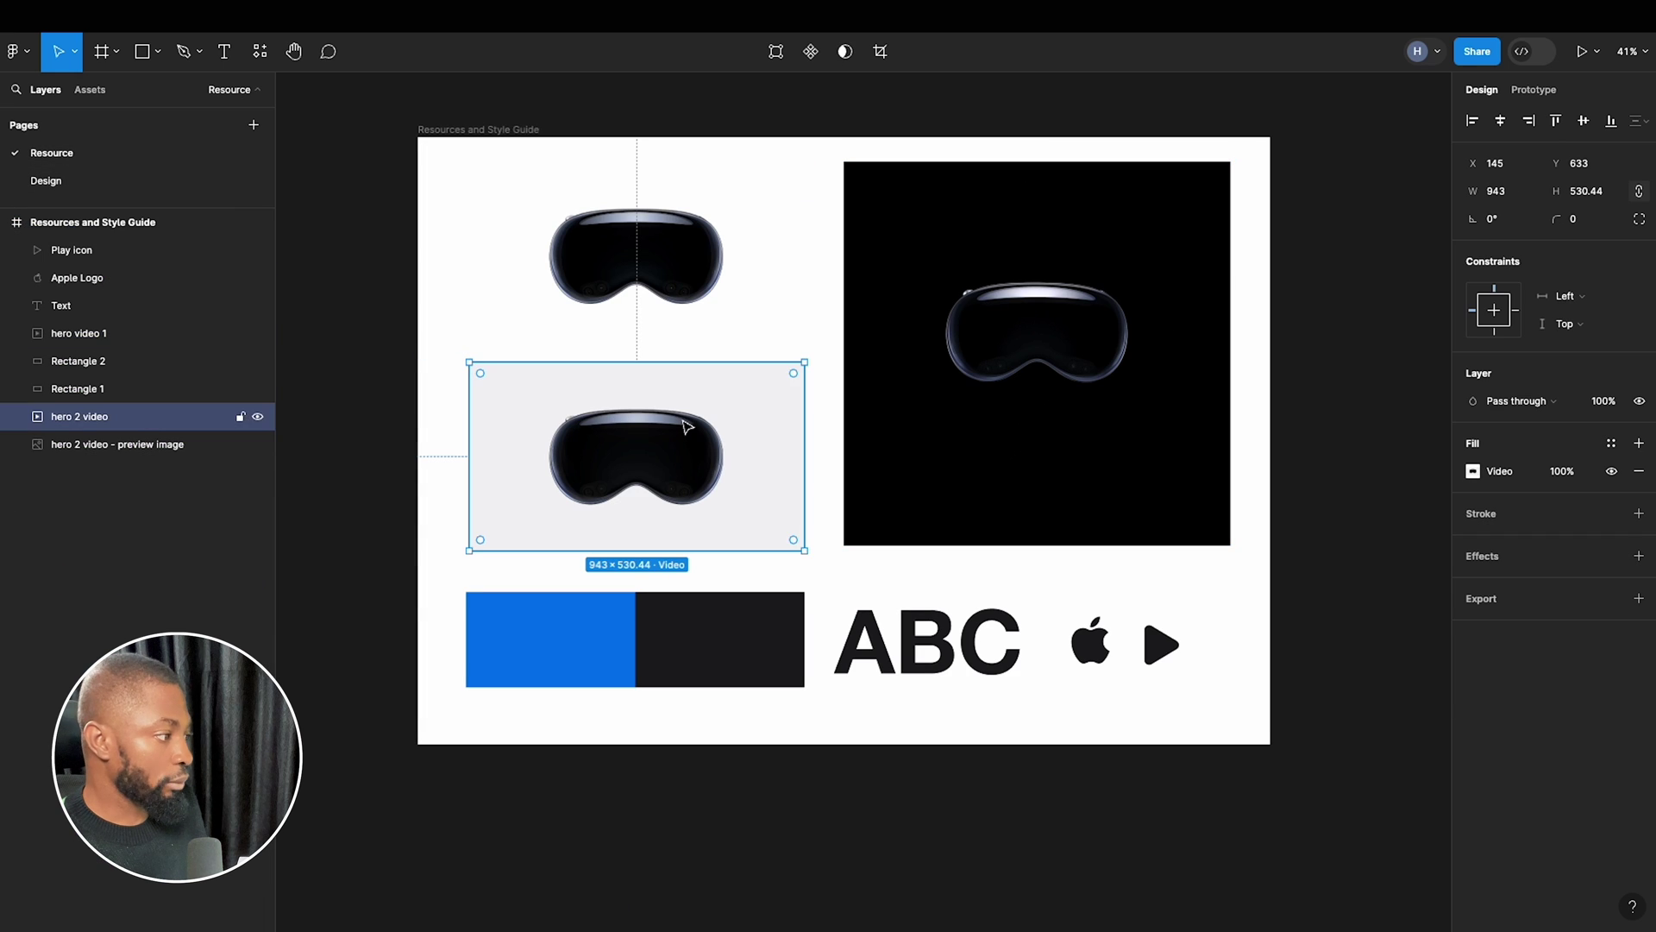
{"action": "left_click", "coordinate": [678, 287]}
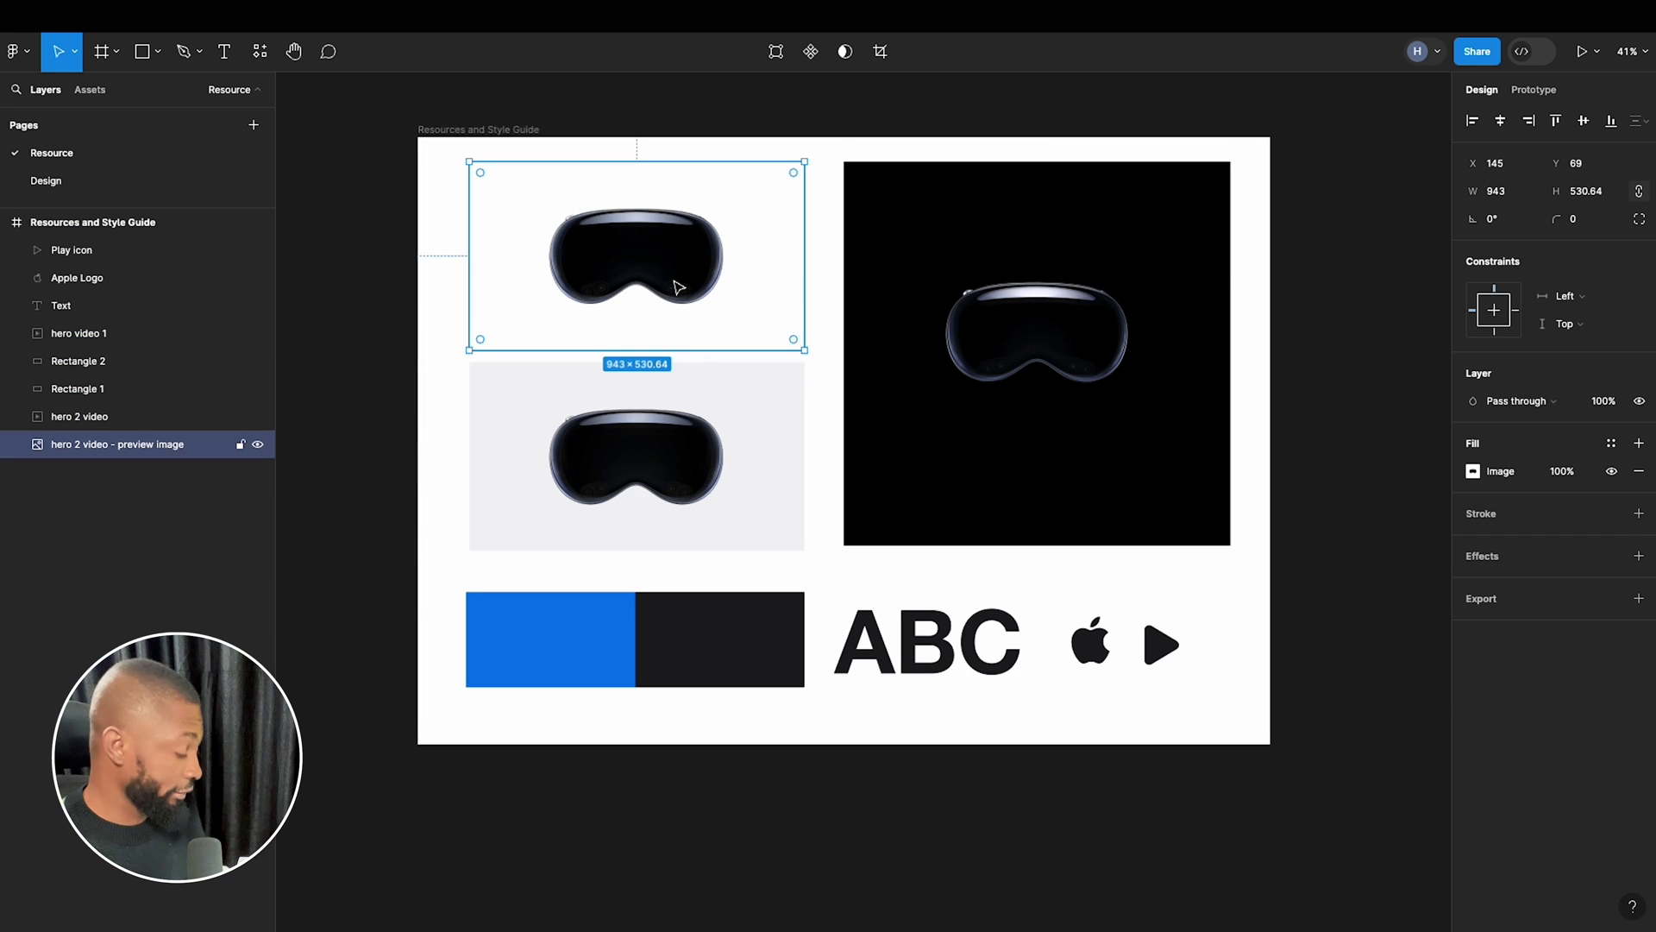
{"action": "left_click", "coordinate": [132, 182]}
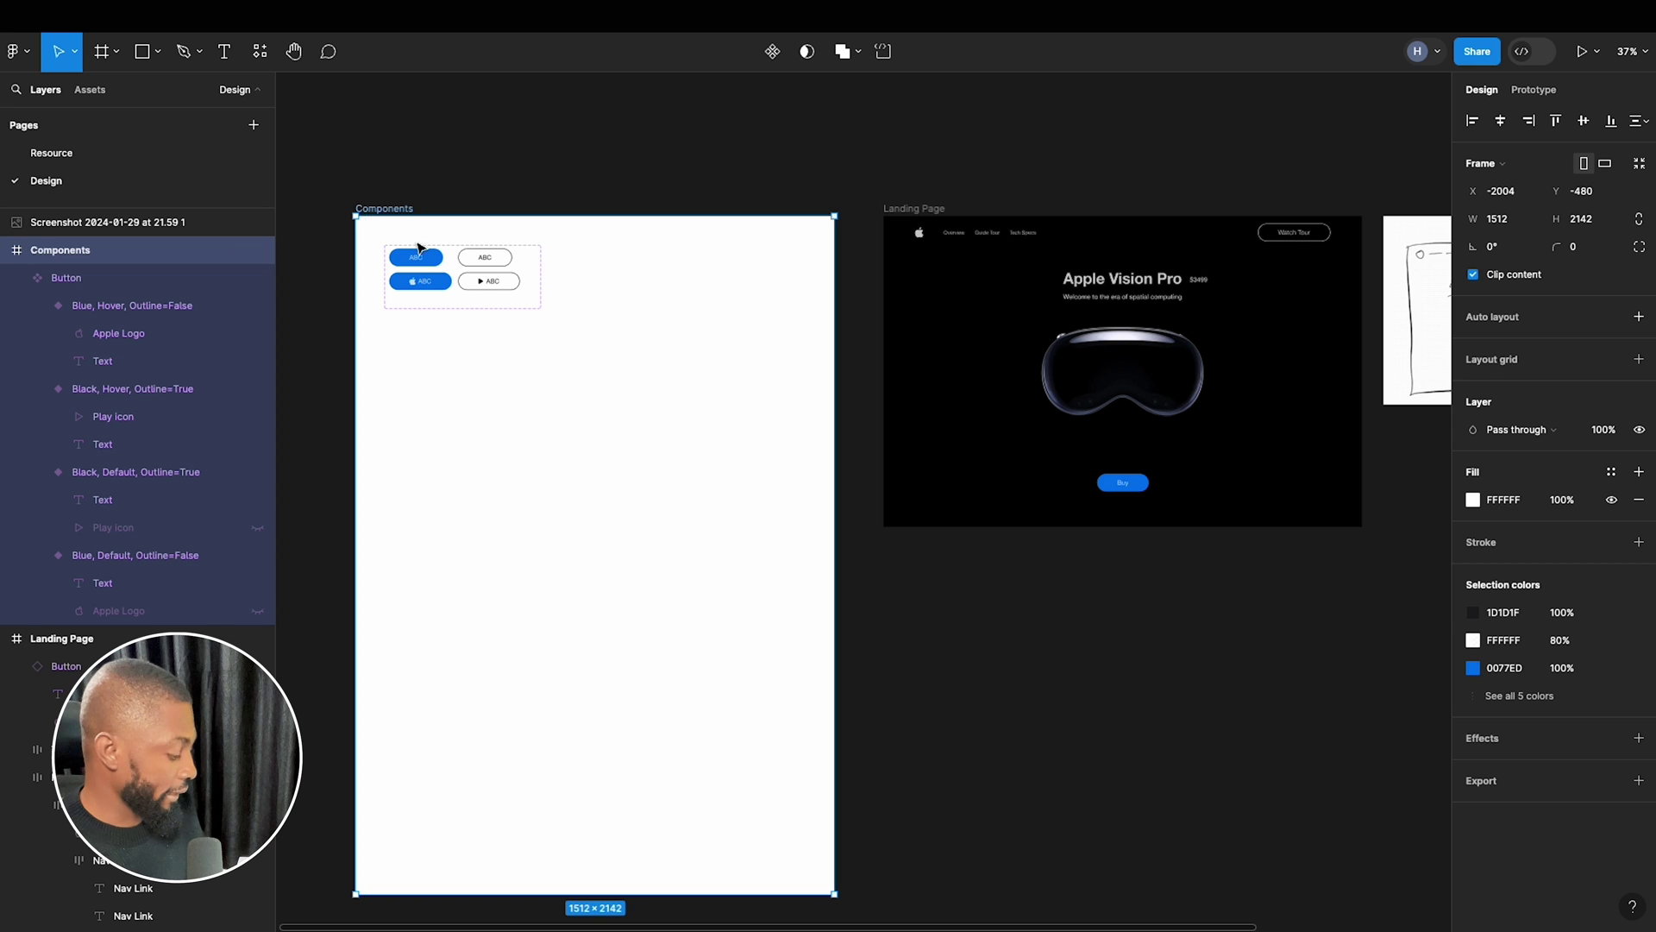
{"action": "key", "text": "ctrl+v"}
{"action": "left_click_drag", "start_coordinate": [561, 384], "coordinate": [553, 502]}
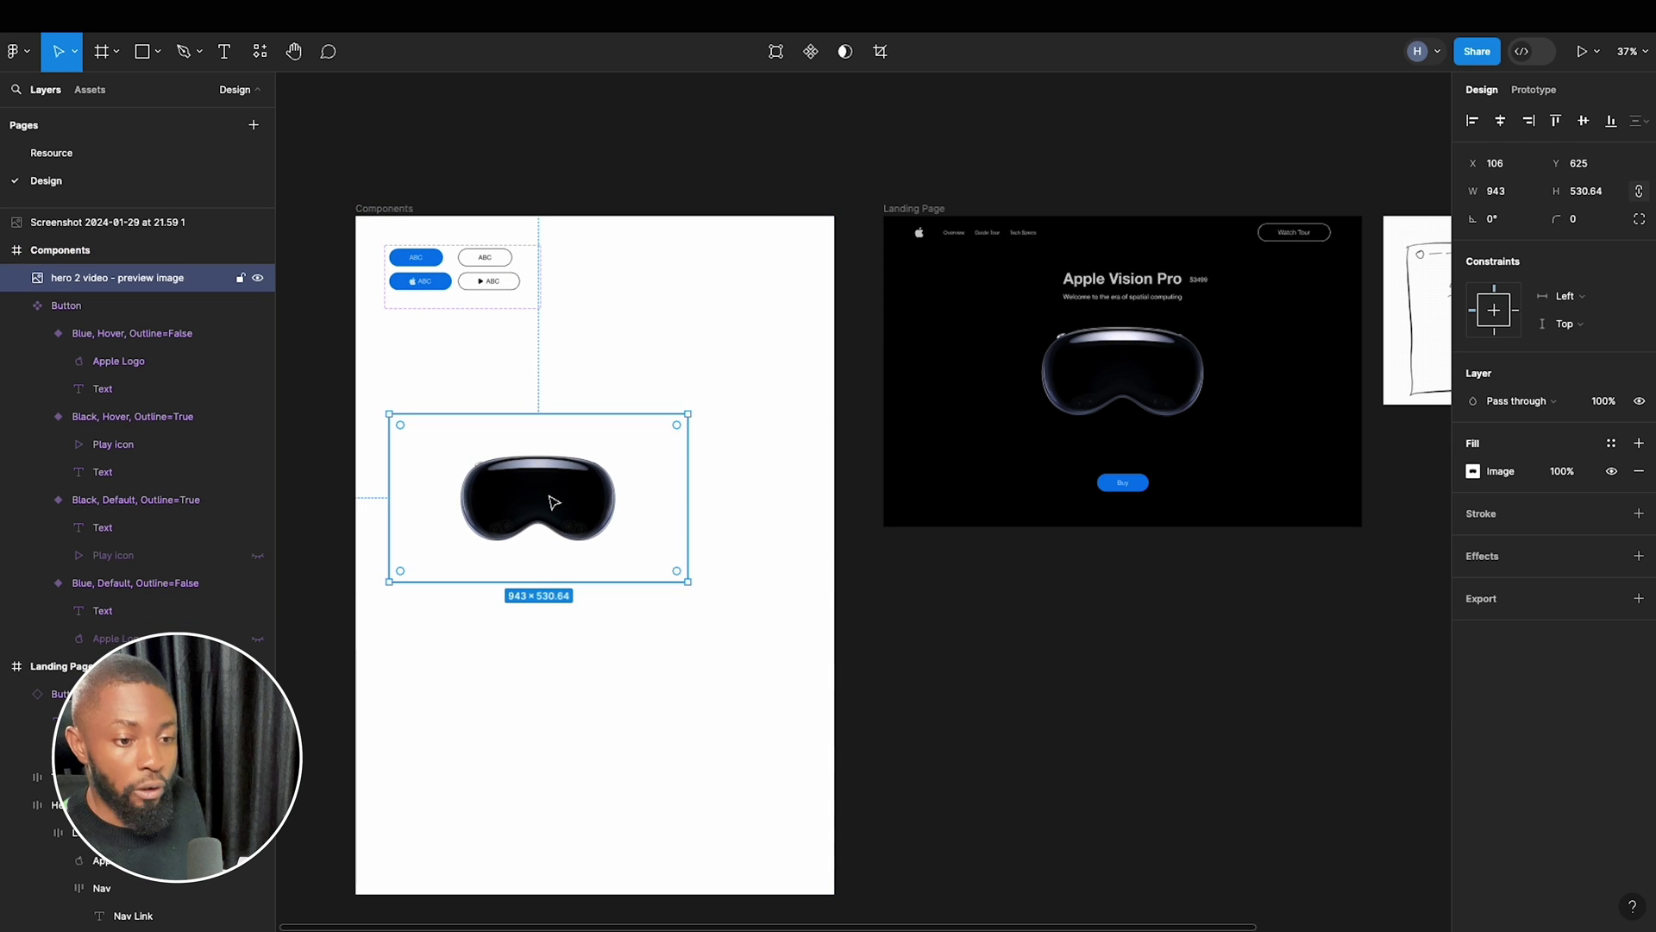
Rename the pasted preview image layer to "hero 2 video".
{"action": "double_click", "coordinate": [148, 280]}
{"action": "left_click", "coordinate": [118, 282]}
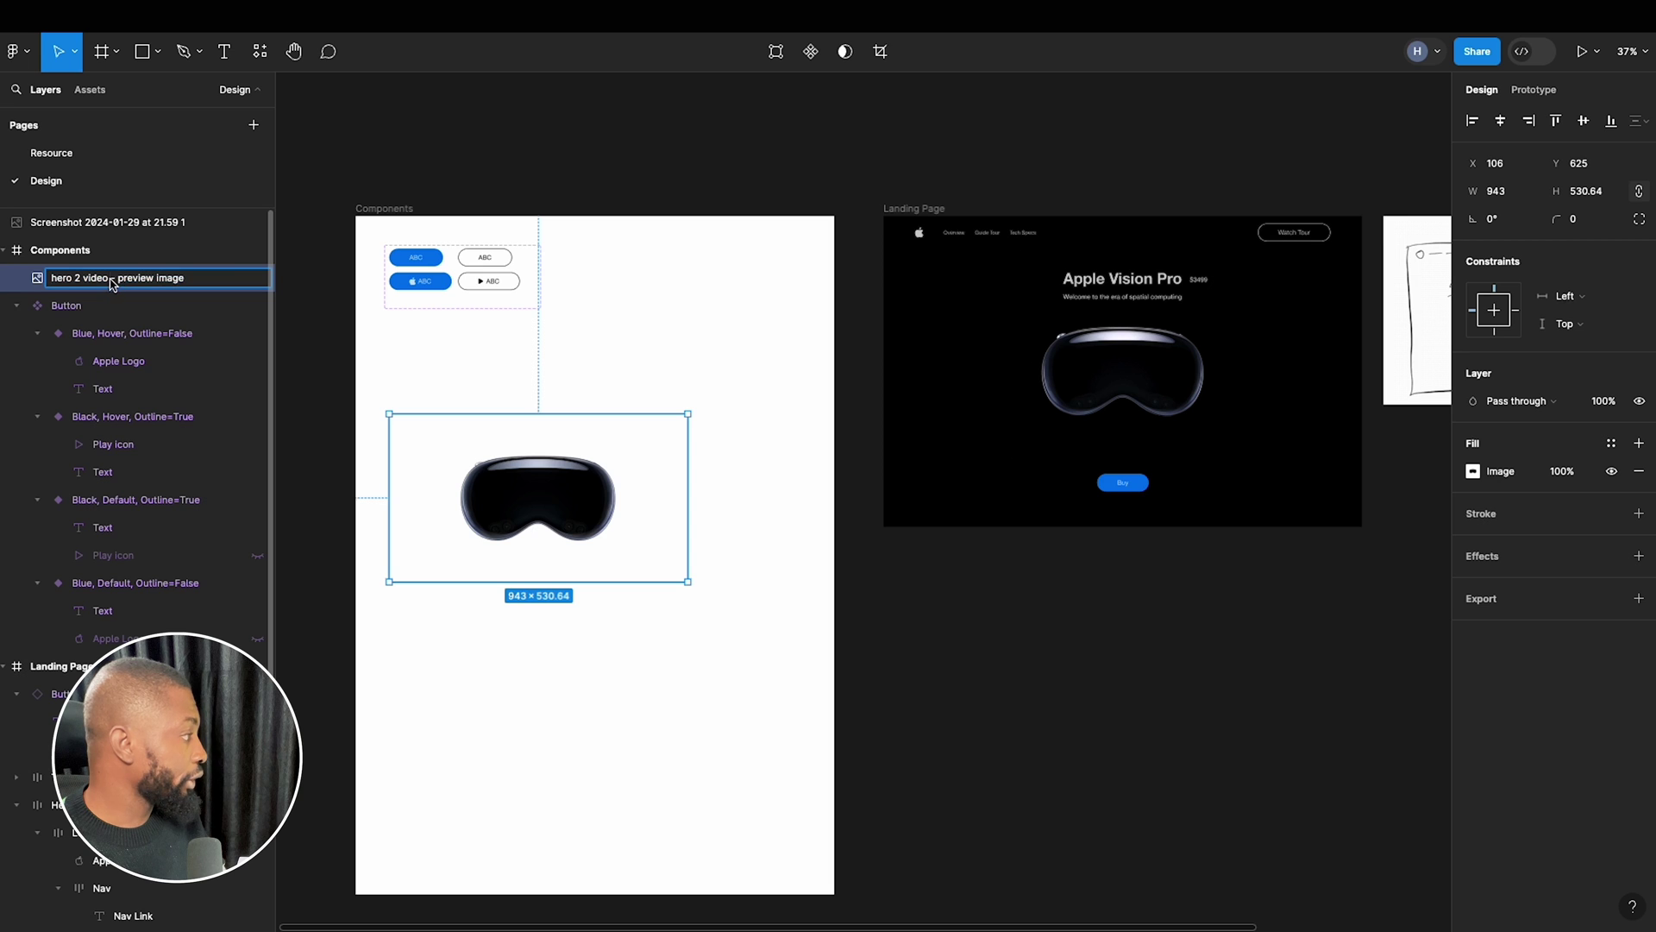
{"action": "left_click", "coordinate": [208, 281], "text": "shift"}
{"action": "key", "text": "BackSpace"}
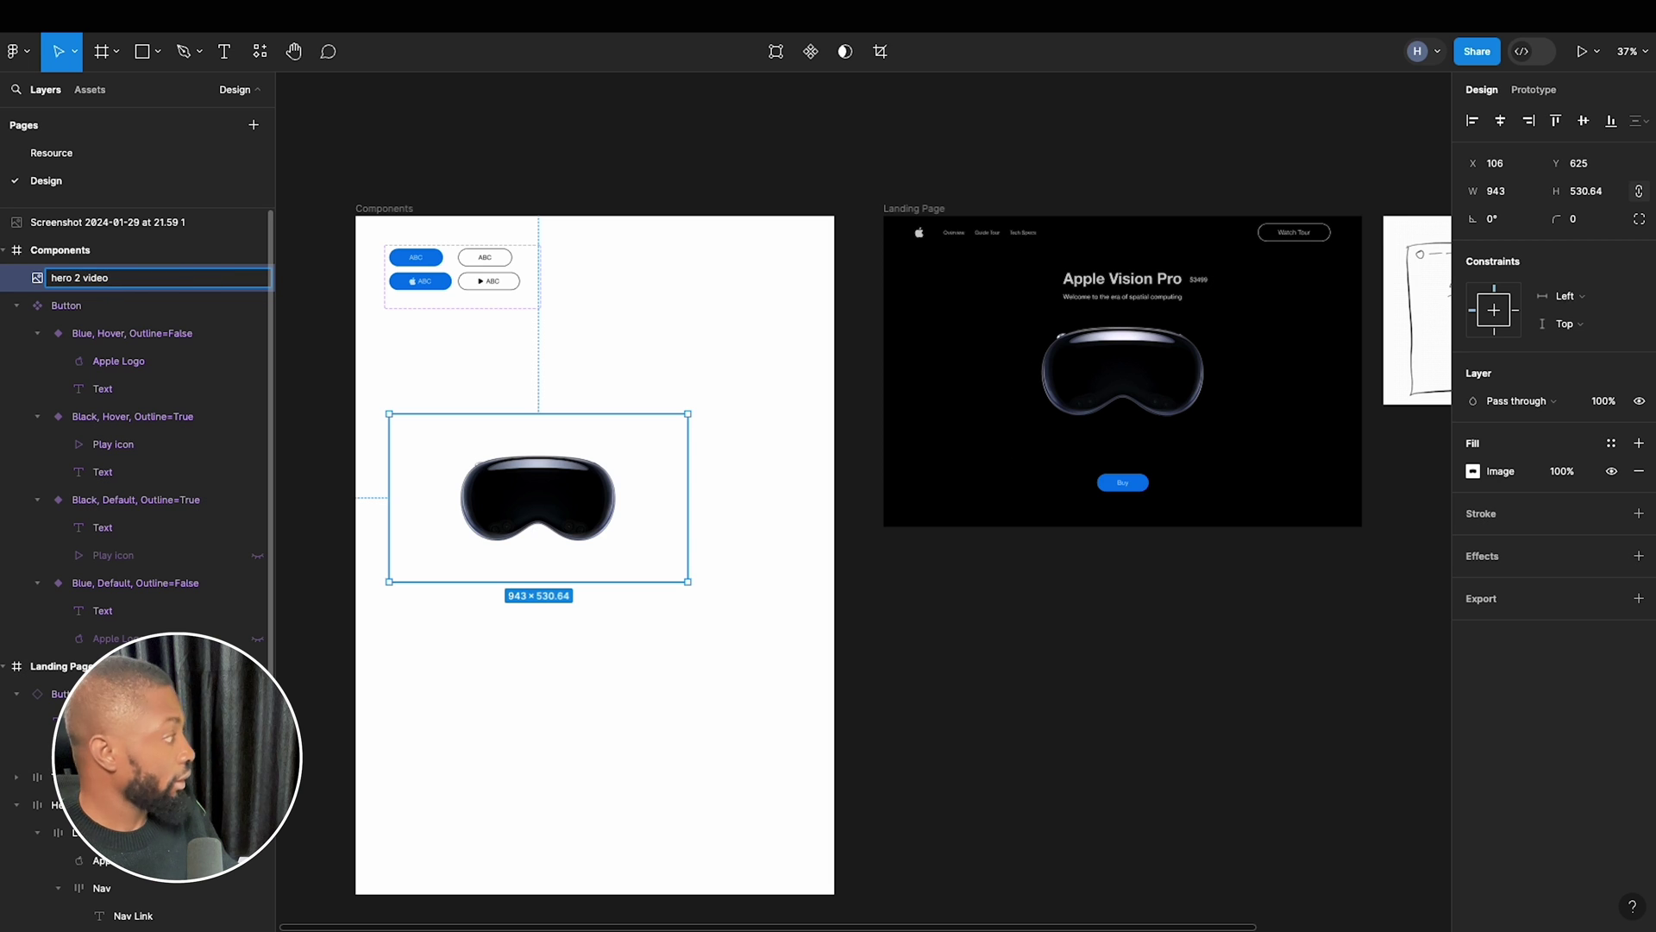
{"action": "key", "text": "Return"}
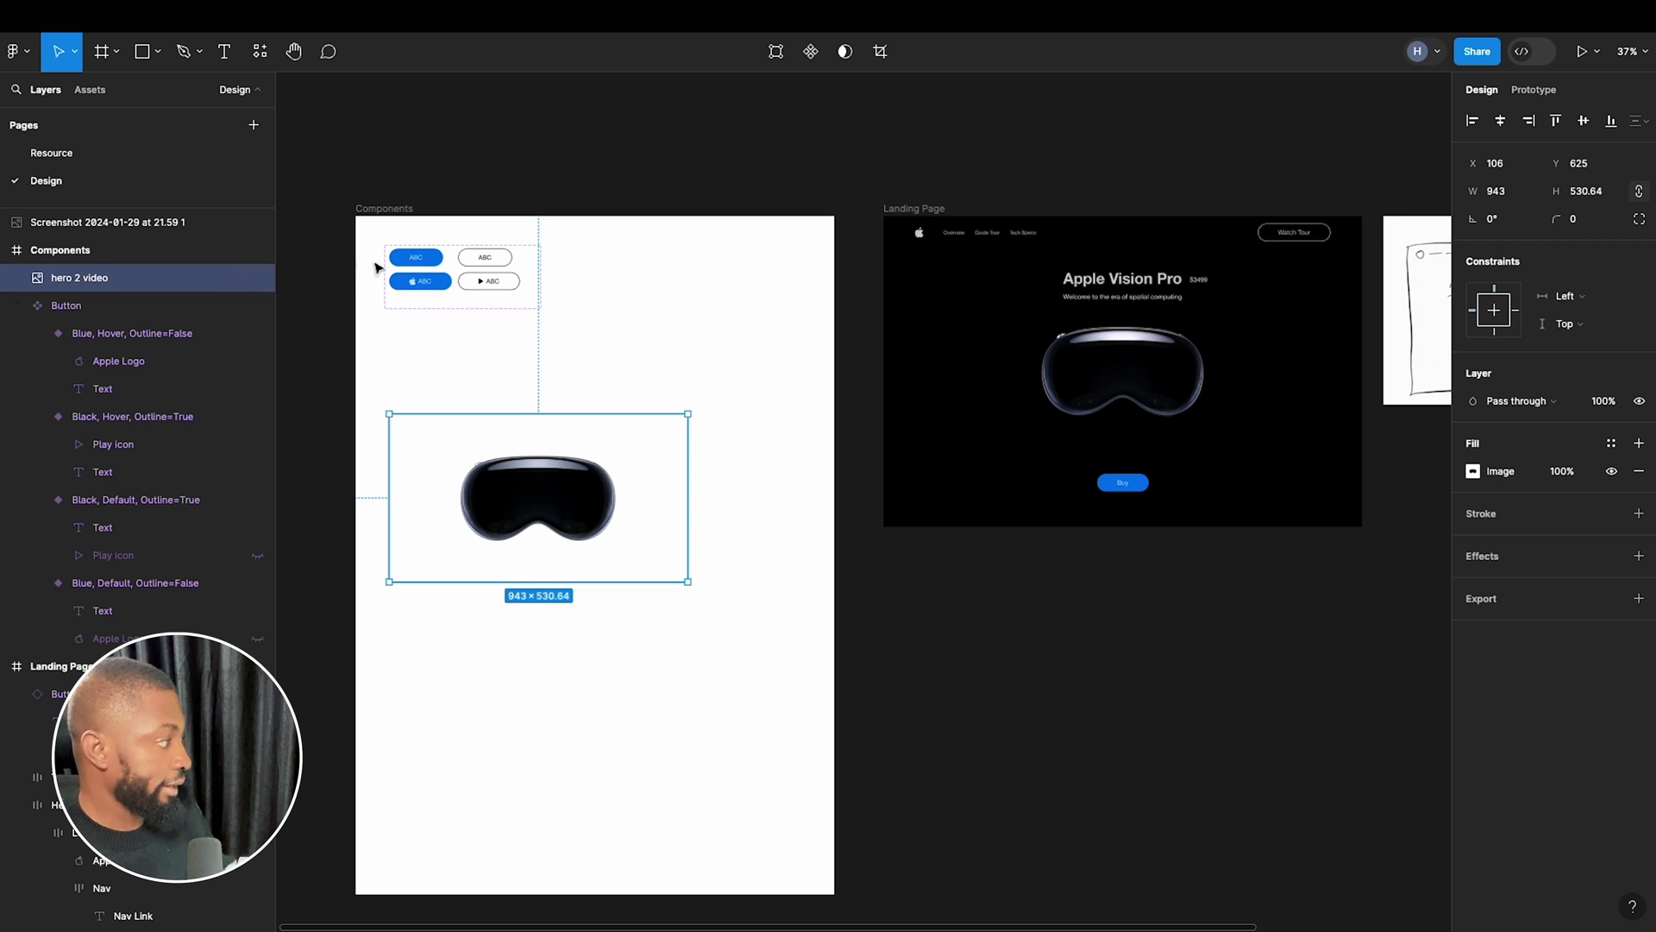
Turn the hero 2 video image into a component with a second variant and enlarge the component set to 1087 × 1177.
{"action": "left_click", "coordinate": [810, 51]}
{"action": "left_click", "coordinate": [811, 52]}
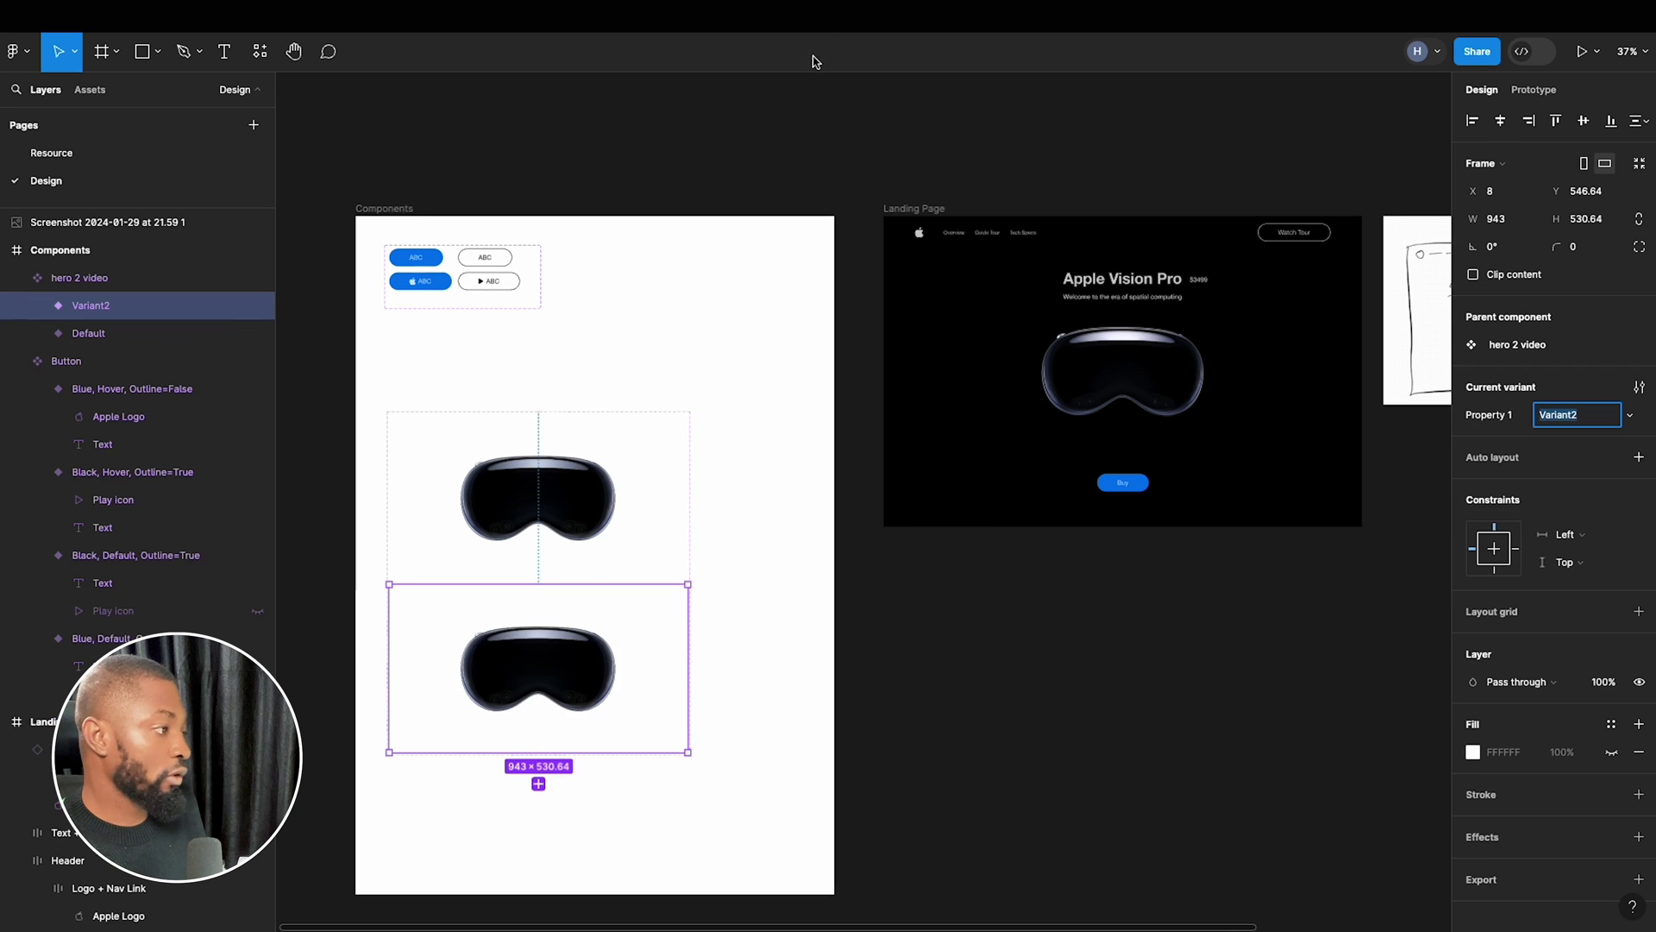
{"action": "left_click", "coordinate": [697, 520]}
{"action": "left_click", "coordinate": [678, 413]}
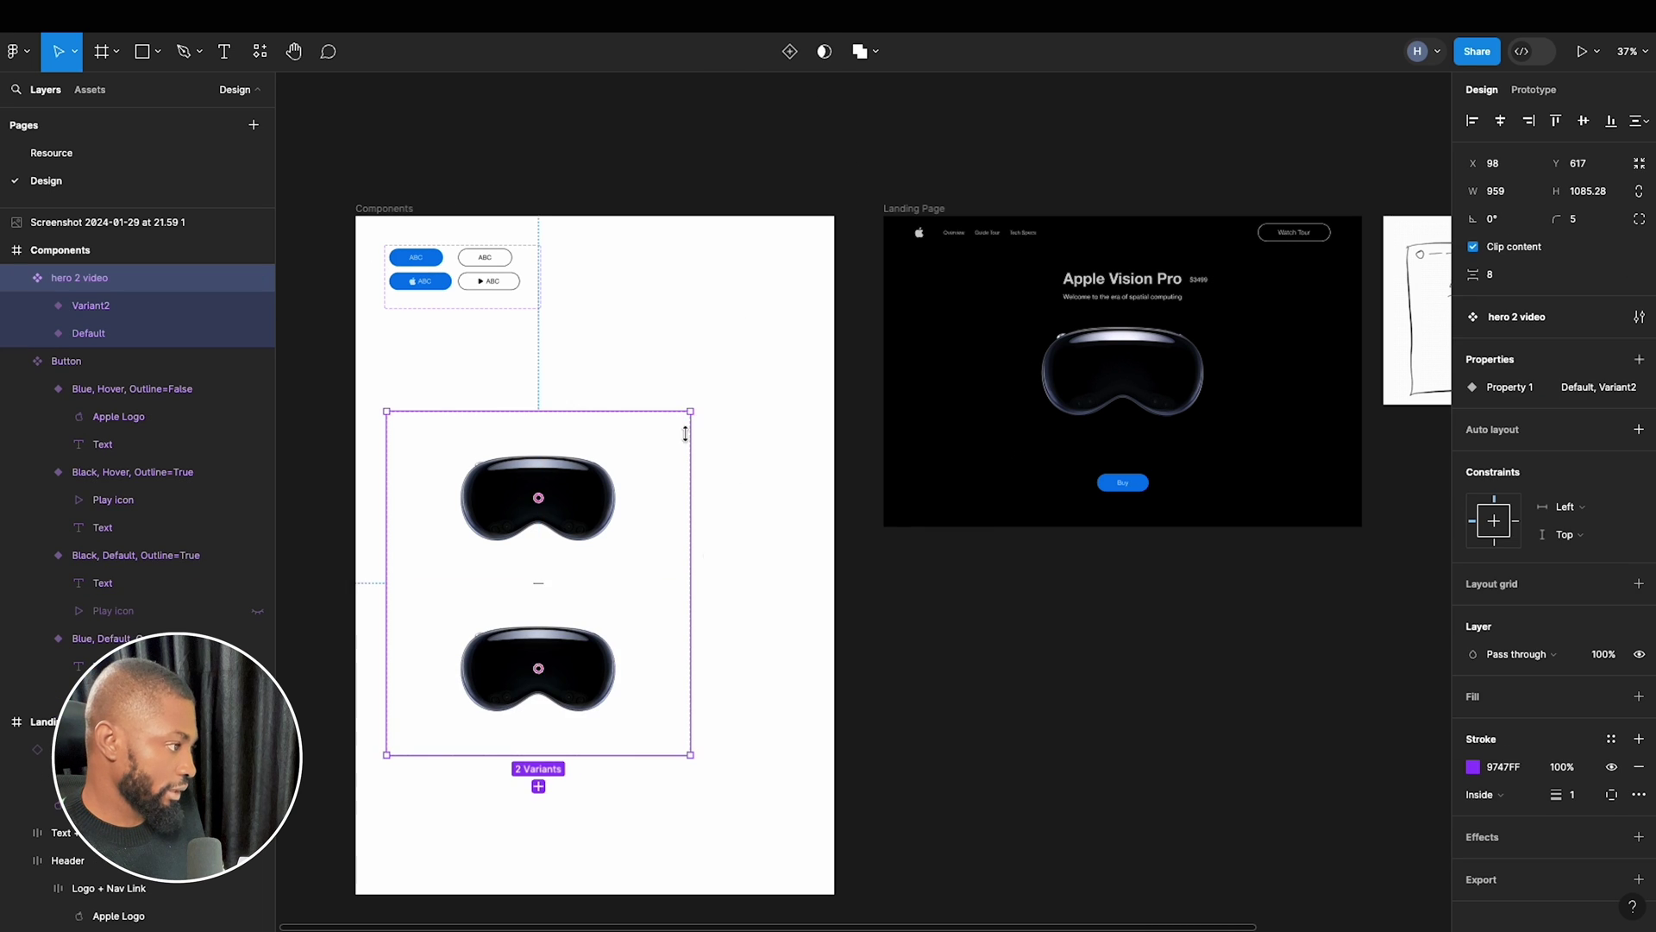
{"action": "left_click_drag", "start_coordinate": [681, 753], "coordinate": [684, 783]}
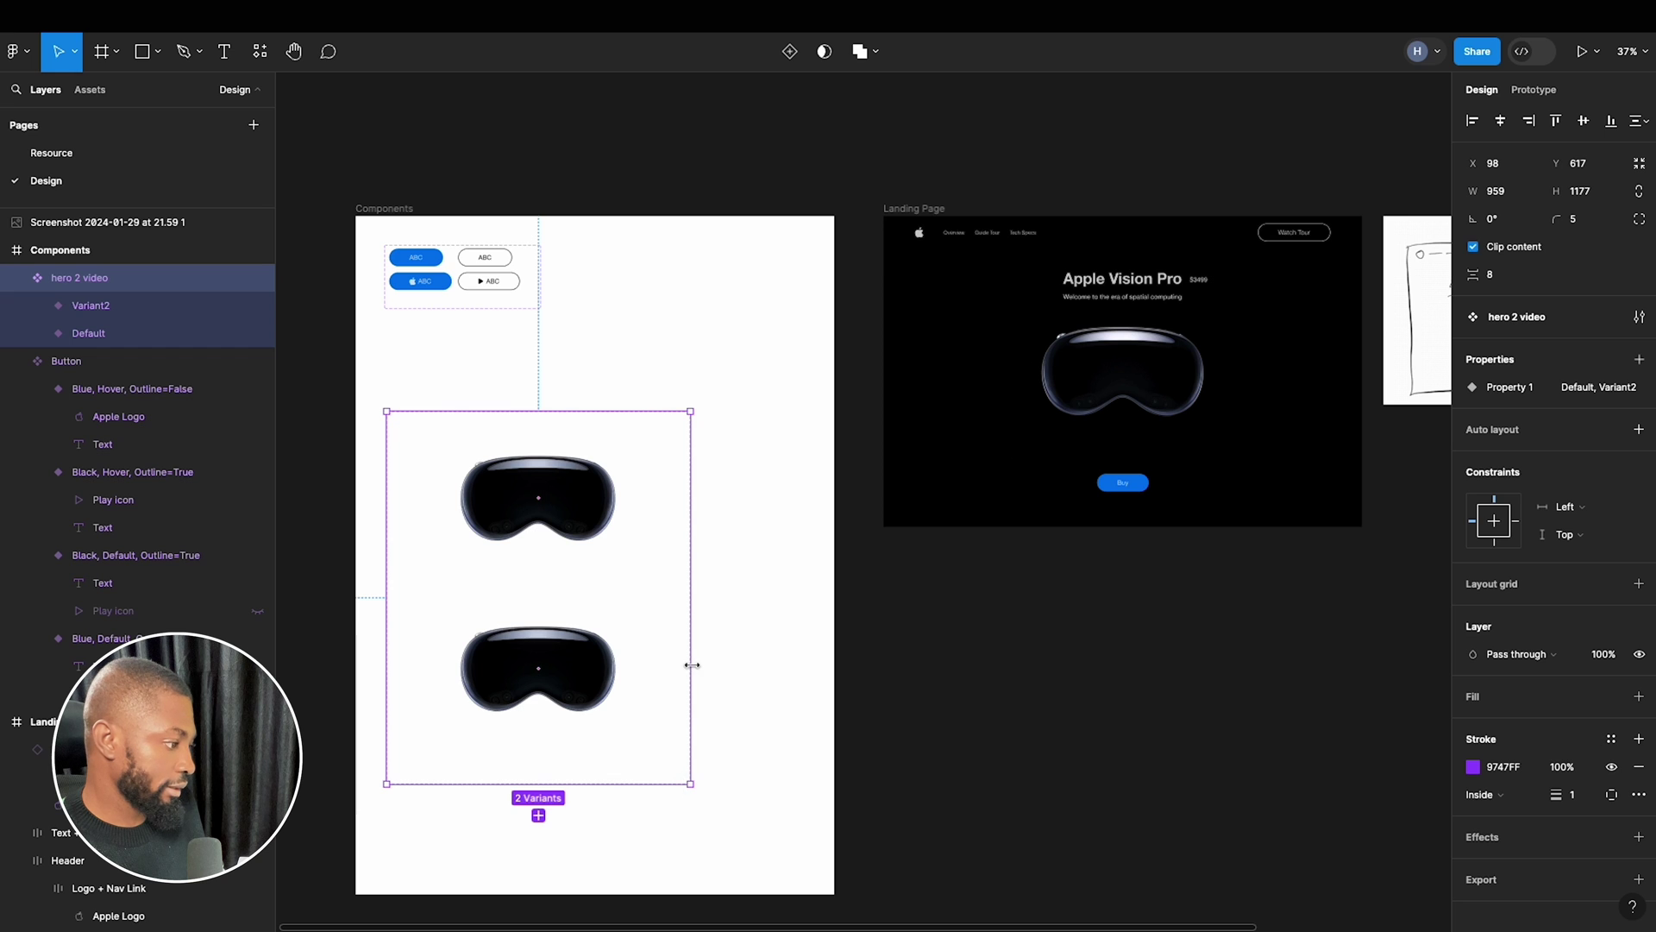
{"action": "left_click_drag", "start_coordinate": [690, 665], "coordinate": [730, 664]}
Delete the second variant and reposition the Default headset image inside the hero 2 video component set.
{"action": "left_click", "coordinate": [583, 665]}
{"action": "left_click_drag", "start_coordinate": [583, 665], "coordinate": [605, 670]}
{"action": "key", "text": "Delete"}
{"action": "left_click", "coordinate": [566, 492]}
{"action": "left_click", "coordinate": [566, 492]}
{"action": "mouse_move", "coordinate": [566, 492]}
{"action": "left_mouse_down"}
{"action": "mouse_move", "coordinate": [611, 527]}
{"action": "mouse_move", "coordinate": [581, 493]}
{"action": "left_mouse_up"}
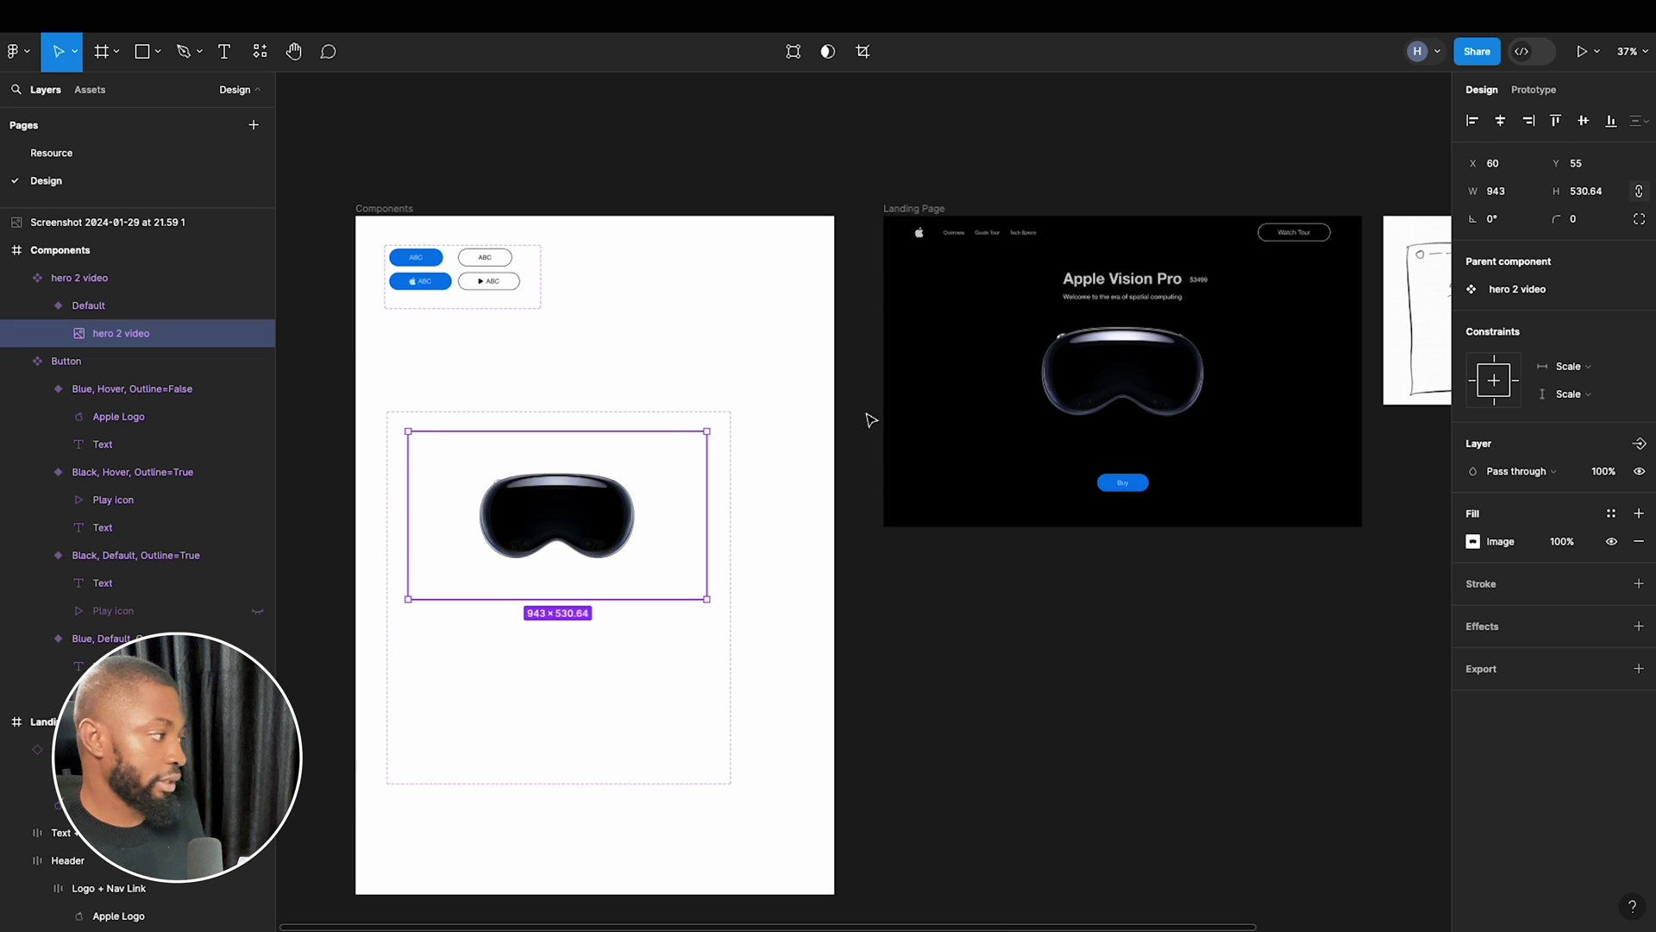
Rename the hero 2 video component set's variant property to Preview.
{"action": "left_click", "coordinate": [716, 417]}
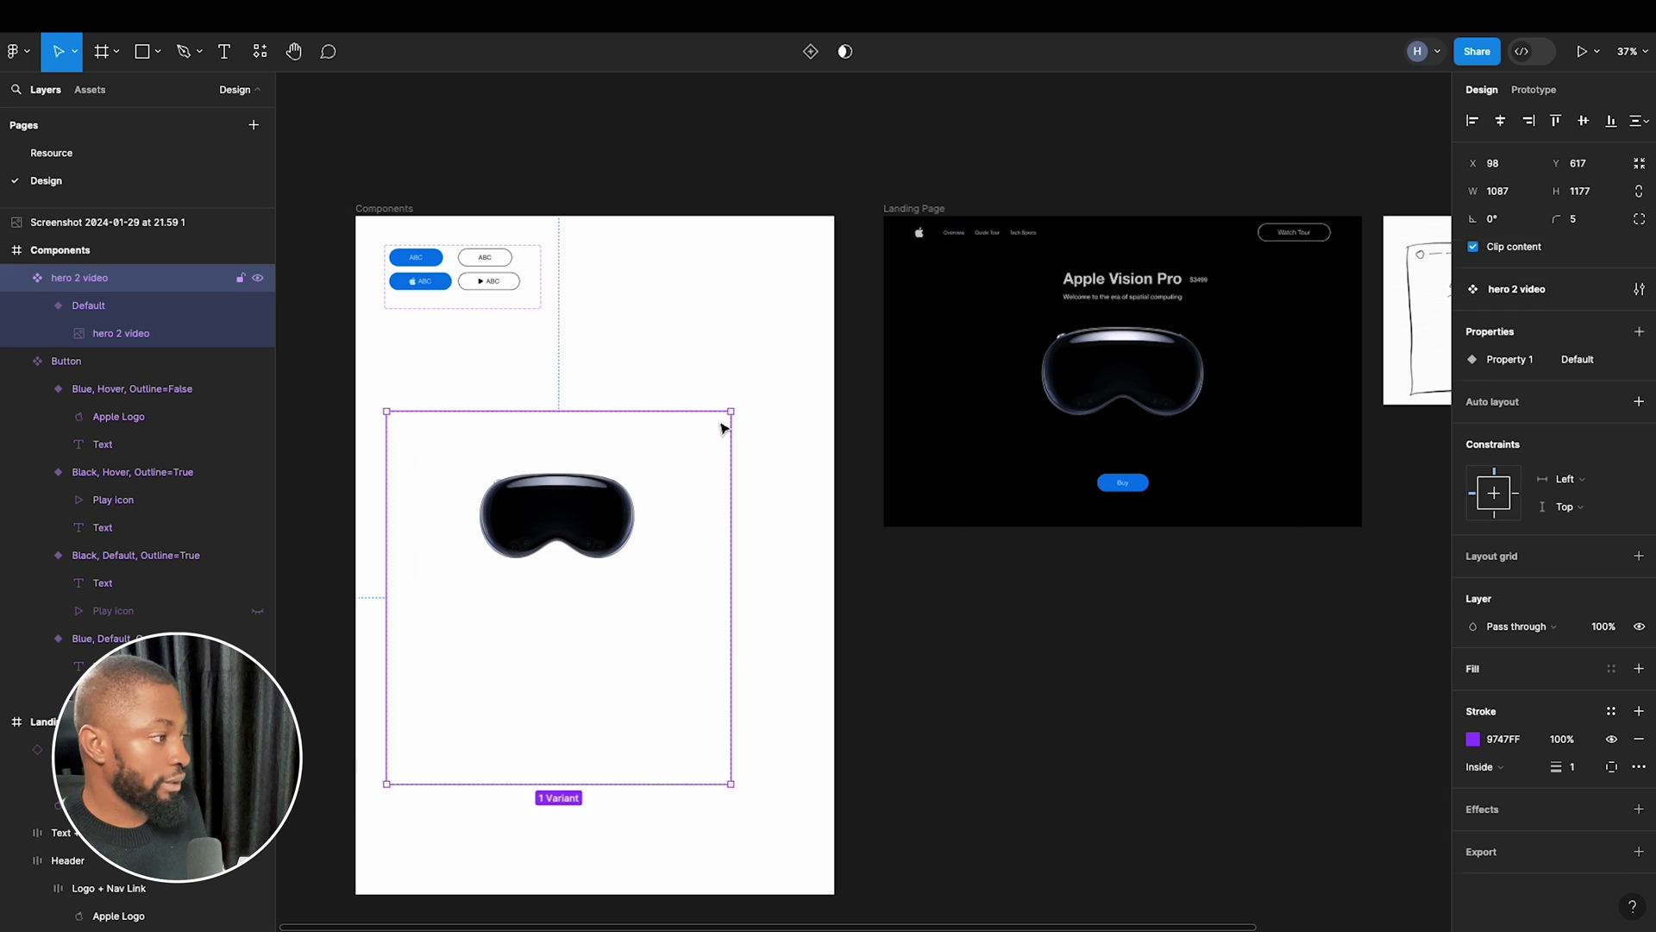
{"action": "double_click", "coordinate": [1609, 359]}
{"action": "type", "text": "Type"}
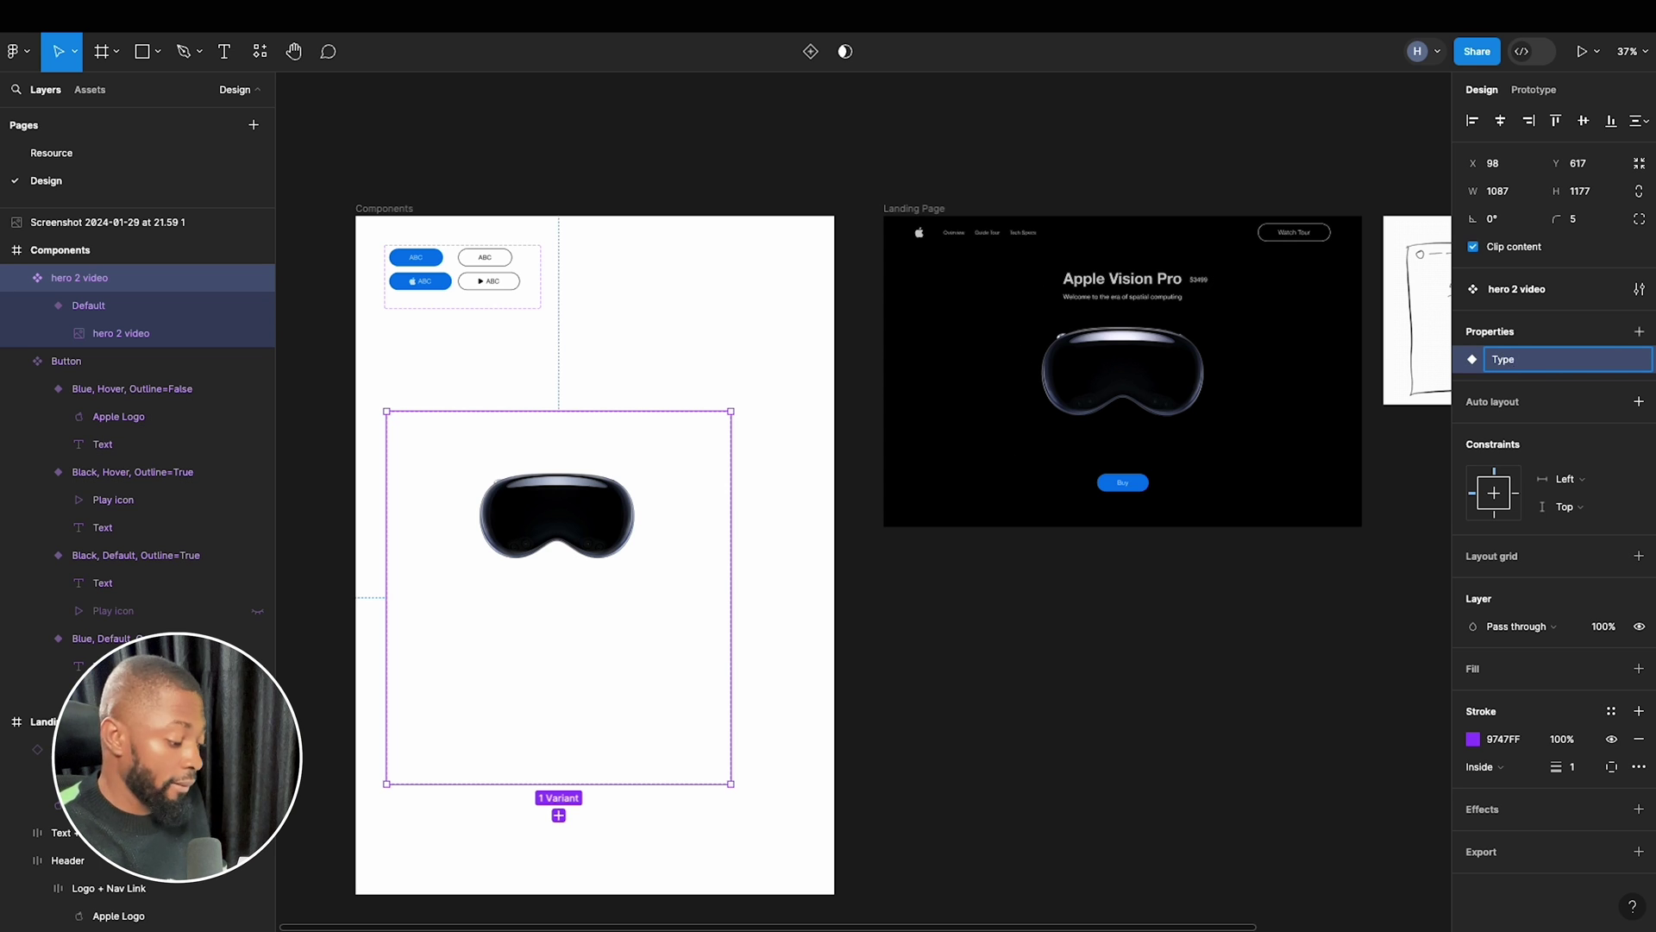
{"action": "key", "text": "Return"}
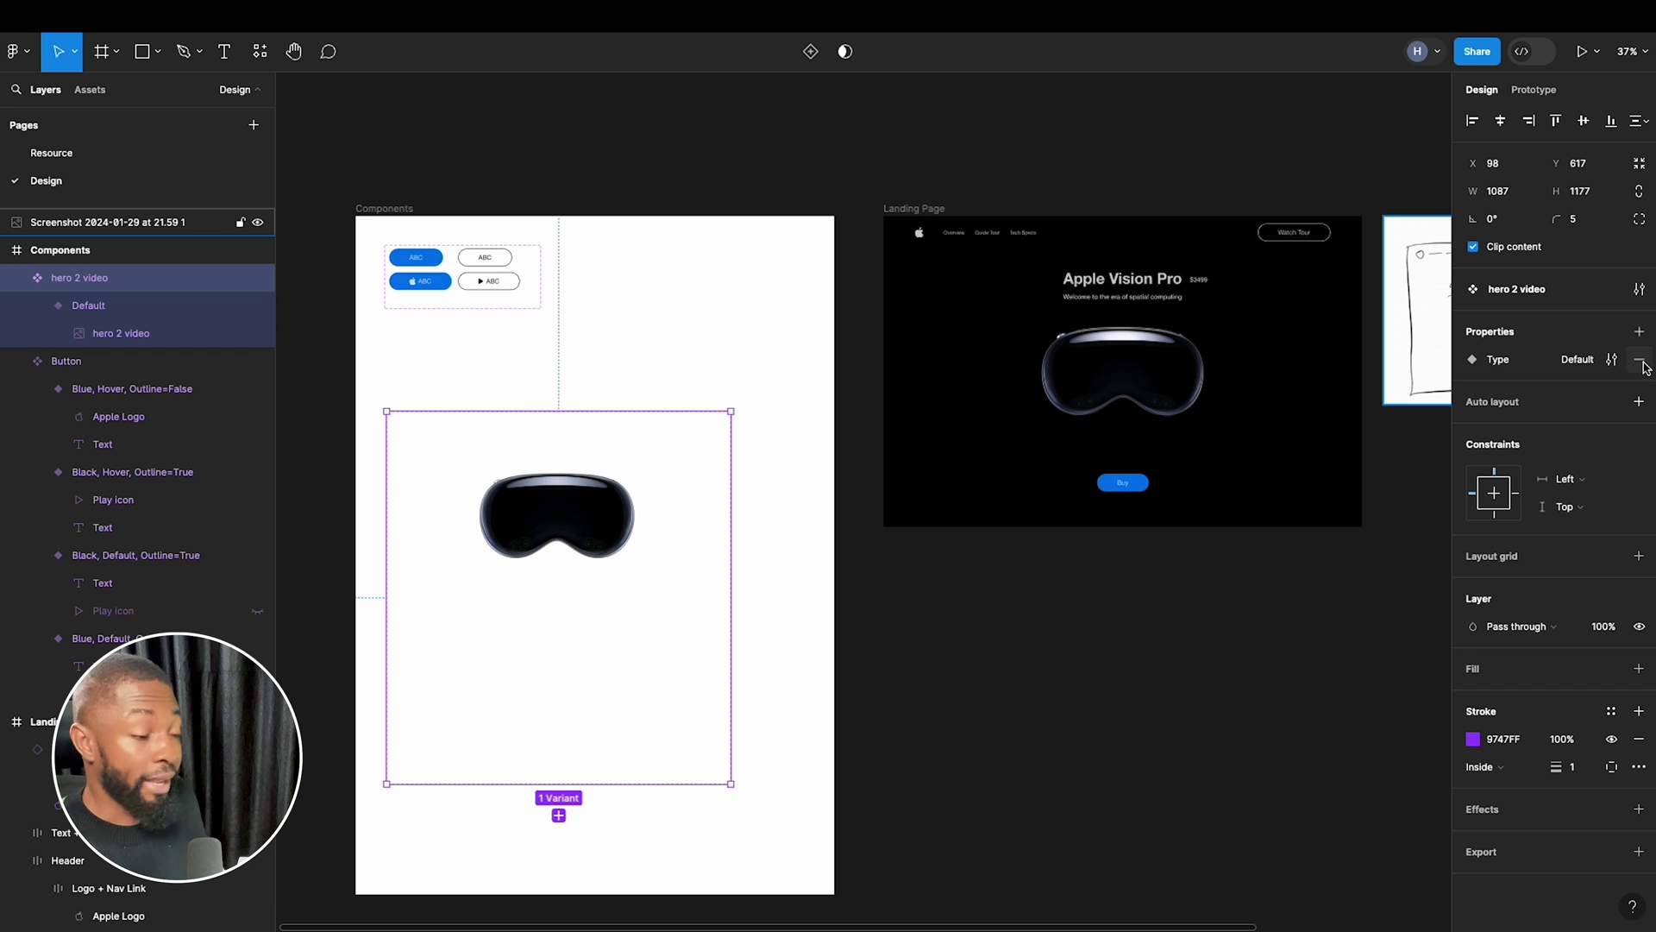
{"action": "left_click", "coordinate": [1589, 370]}
{"action": "double_click", "coordinate": [1586, 367]}
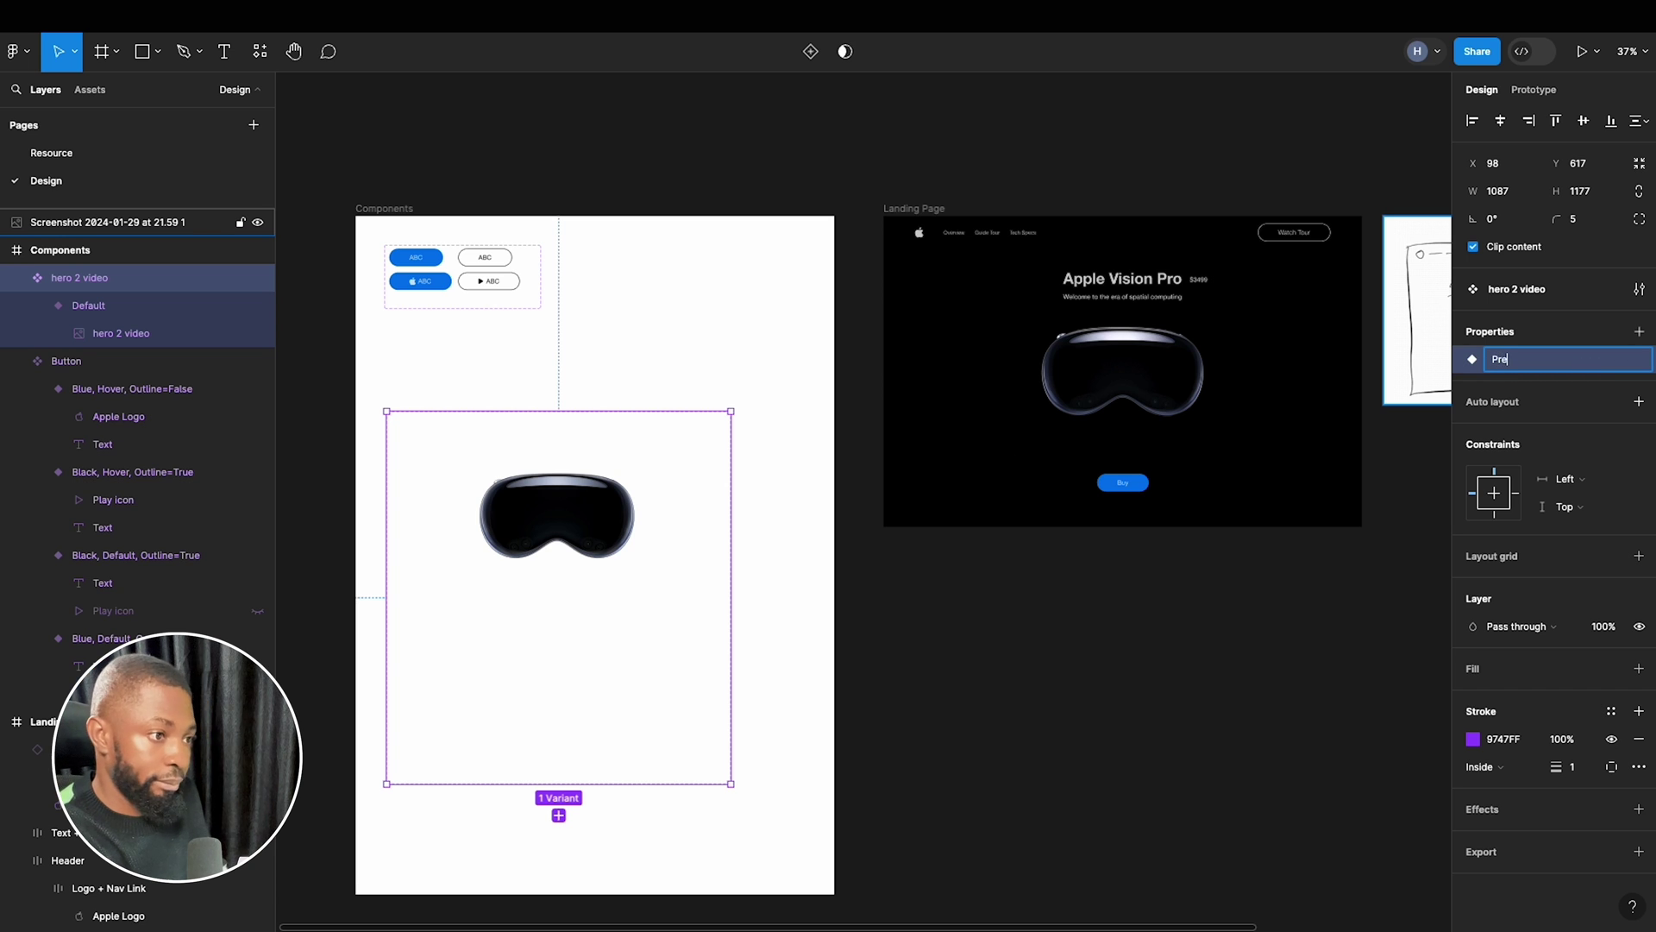
{"action": "key", "text": "Return"}
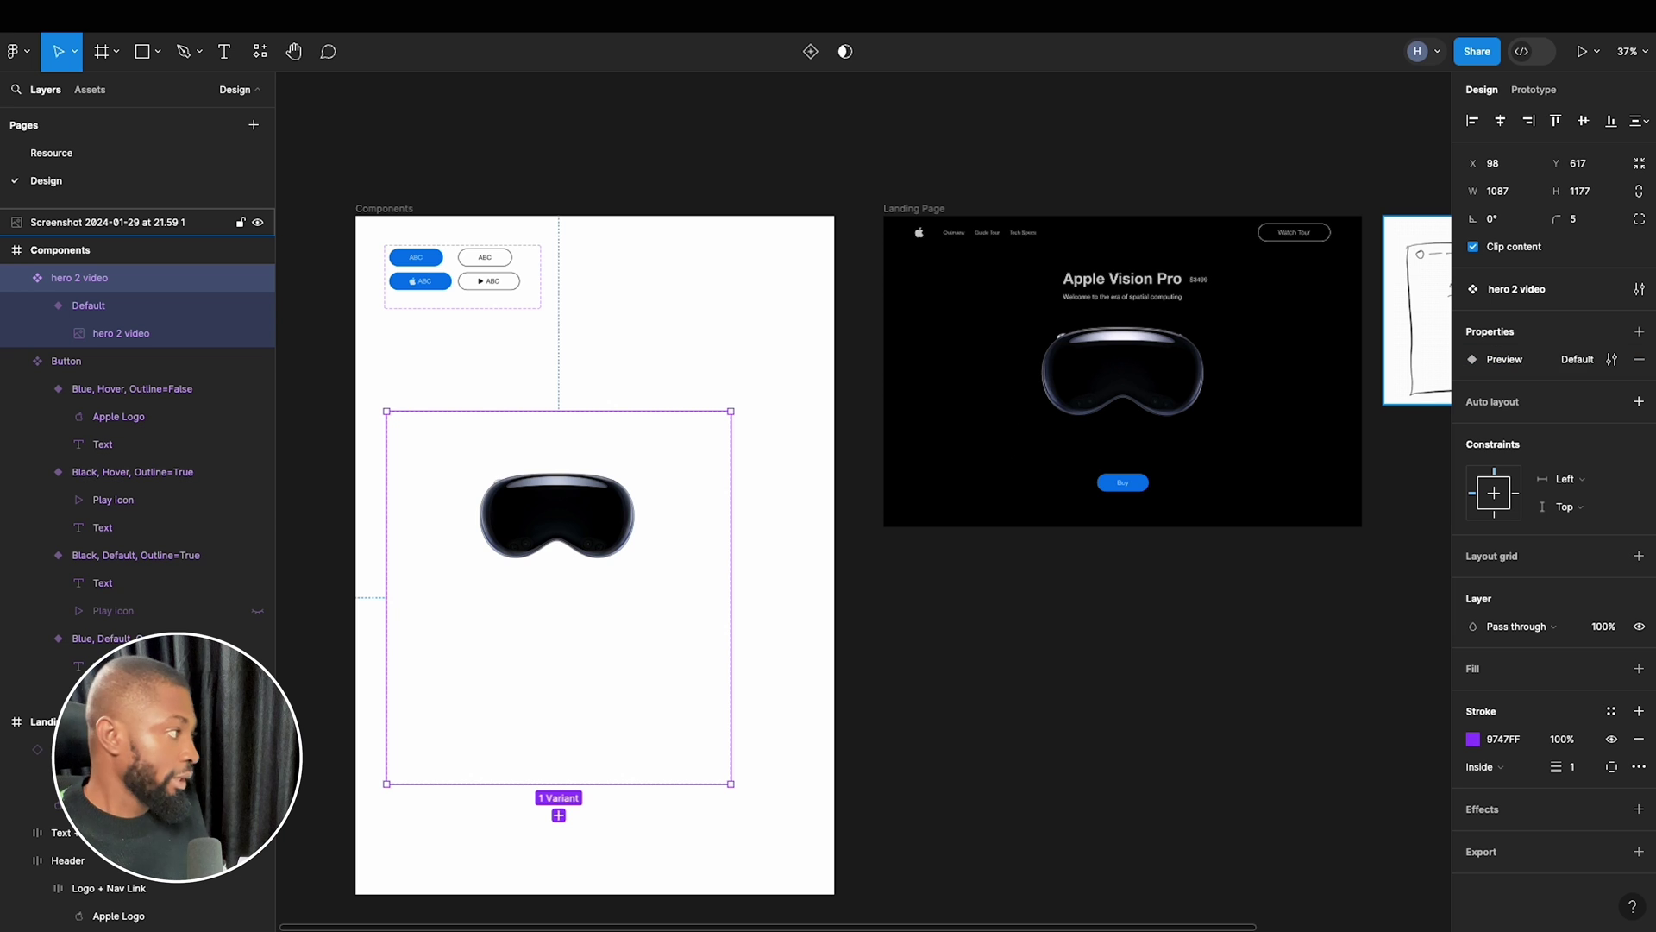
Copy the hero 2 video from the Resource page and place it beneath the preview image in the Components frame.
{"action": "left_click", "coordinate": [133, 152]}
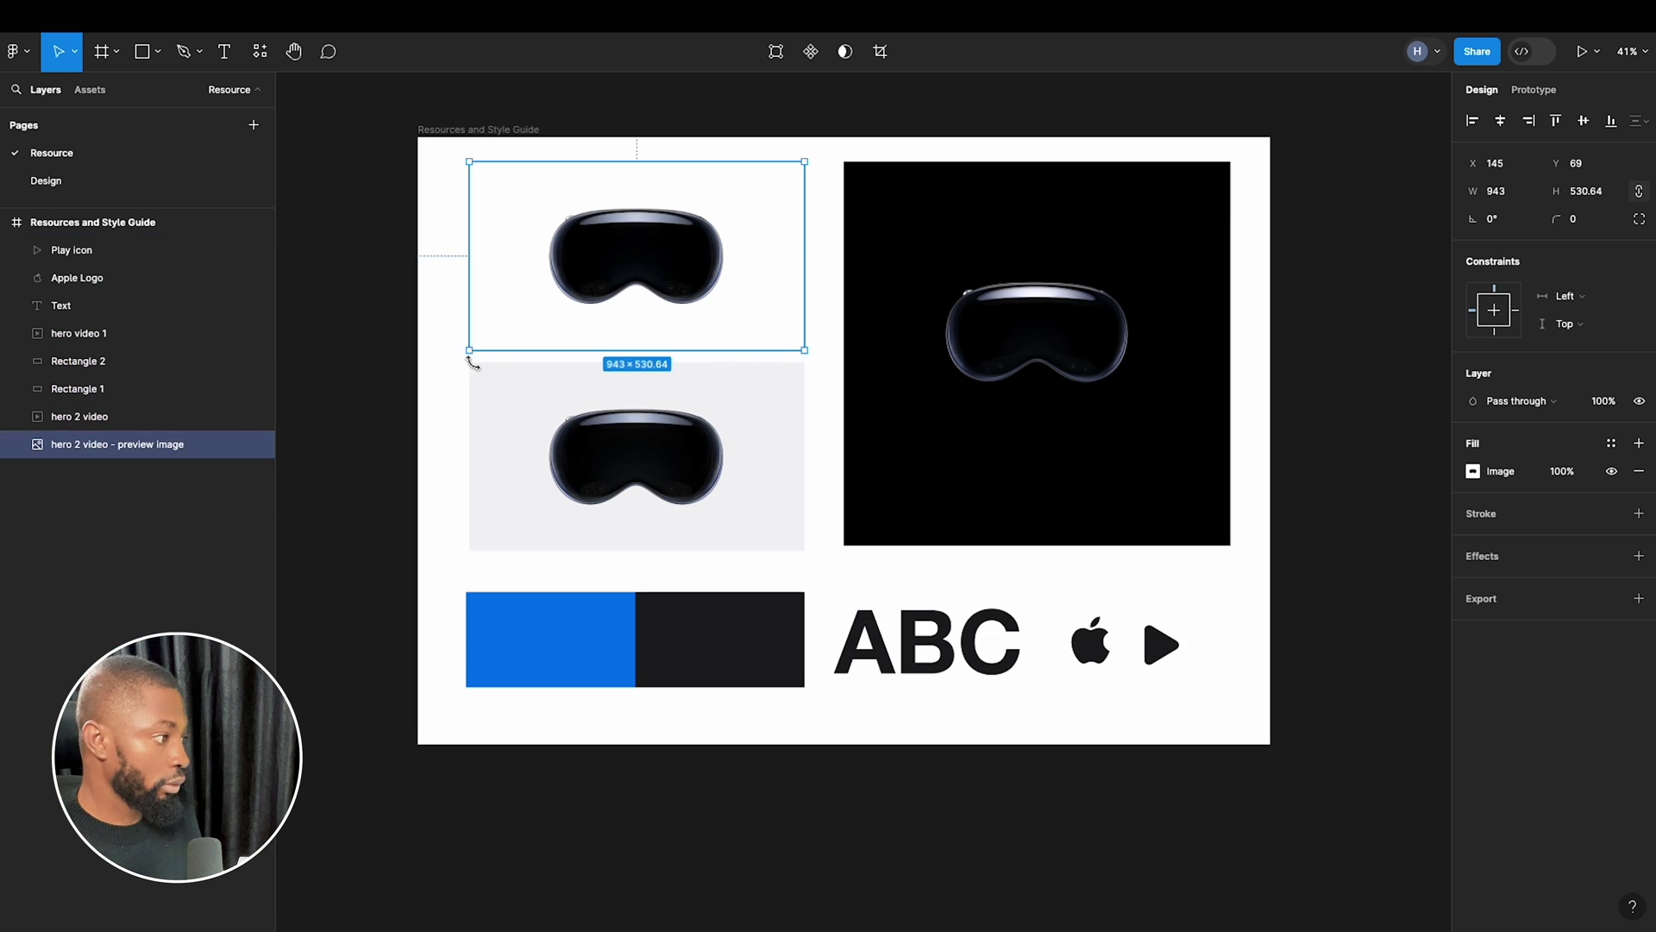
{"action": "left_click", "coordinate": [561, 396]}
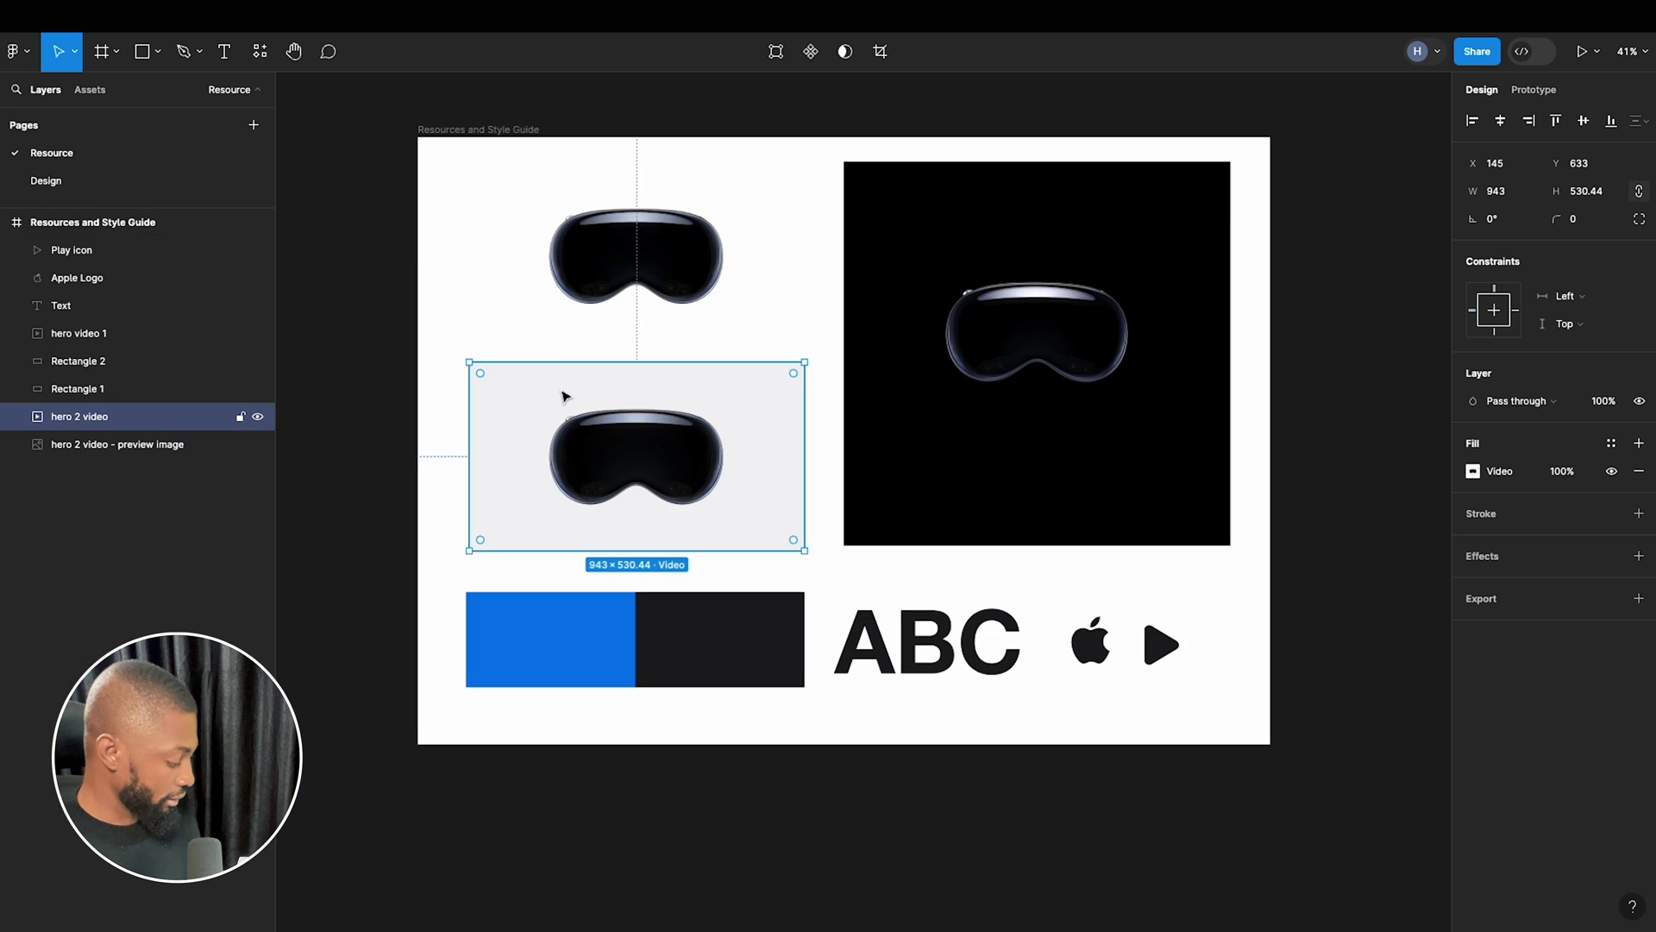
{"action": "left_click", "coordinate": [117, 180]}
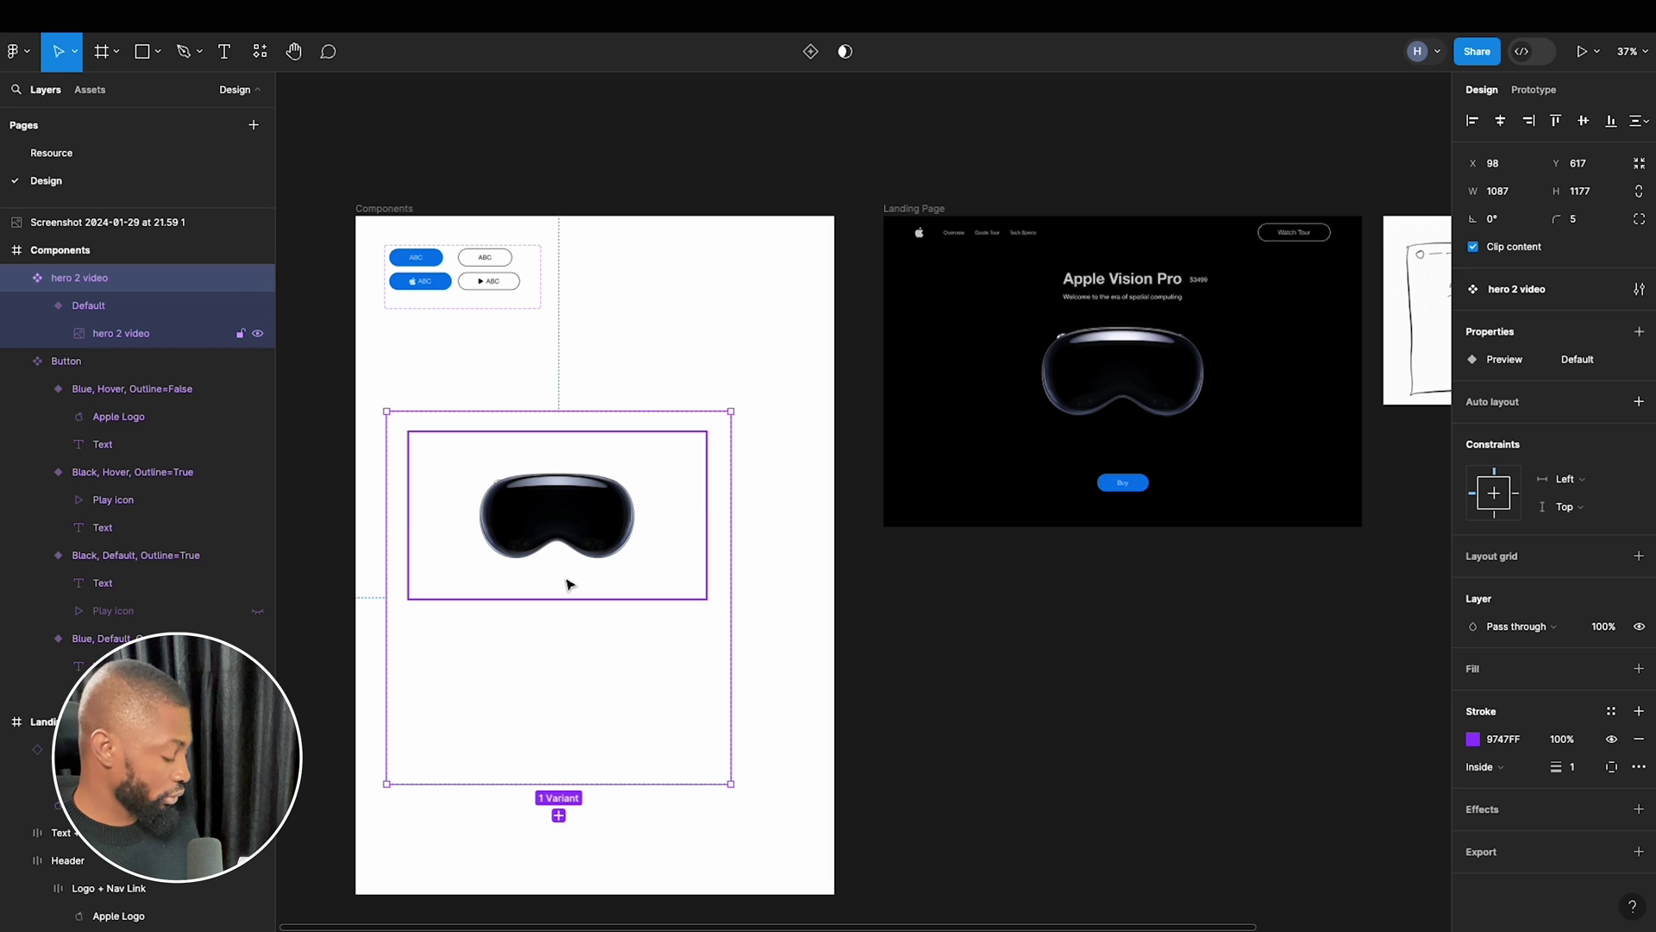
{"action": "key", "text": "ctrl+v"}
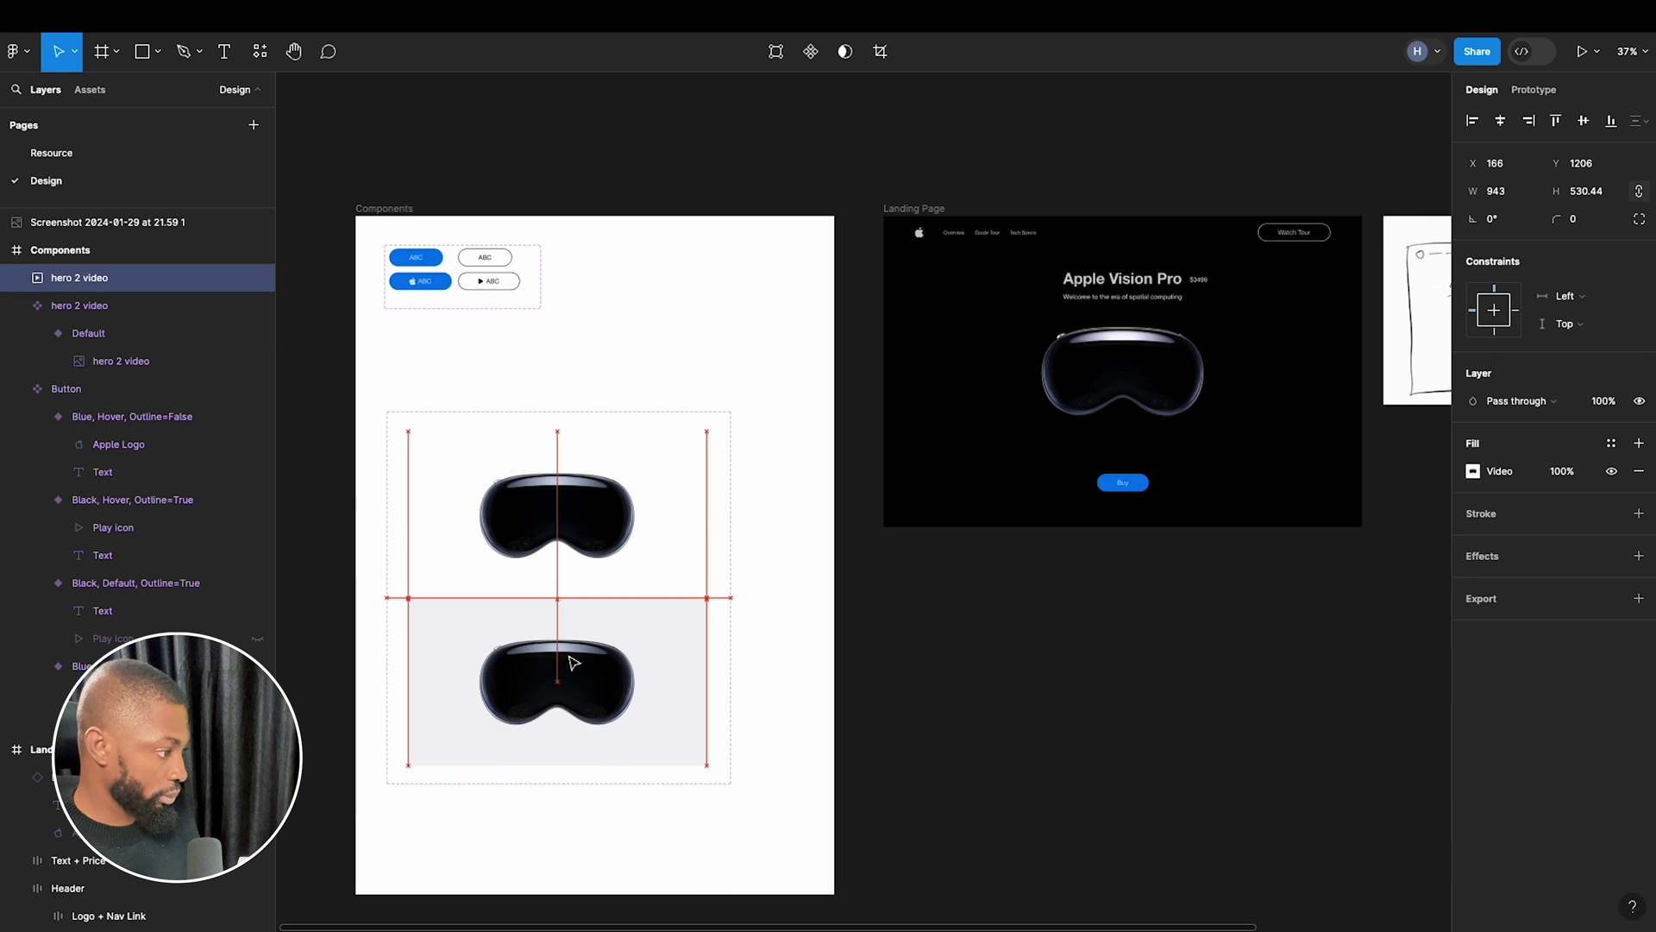
{"action": "left_click", "coordinate": [702, 481]}
{"action": "left_click", "coordinate": [569, 671]}
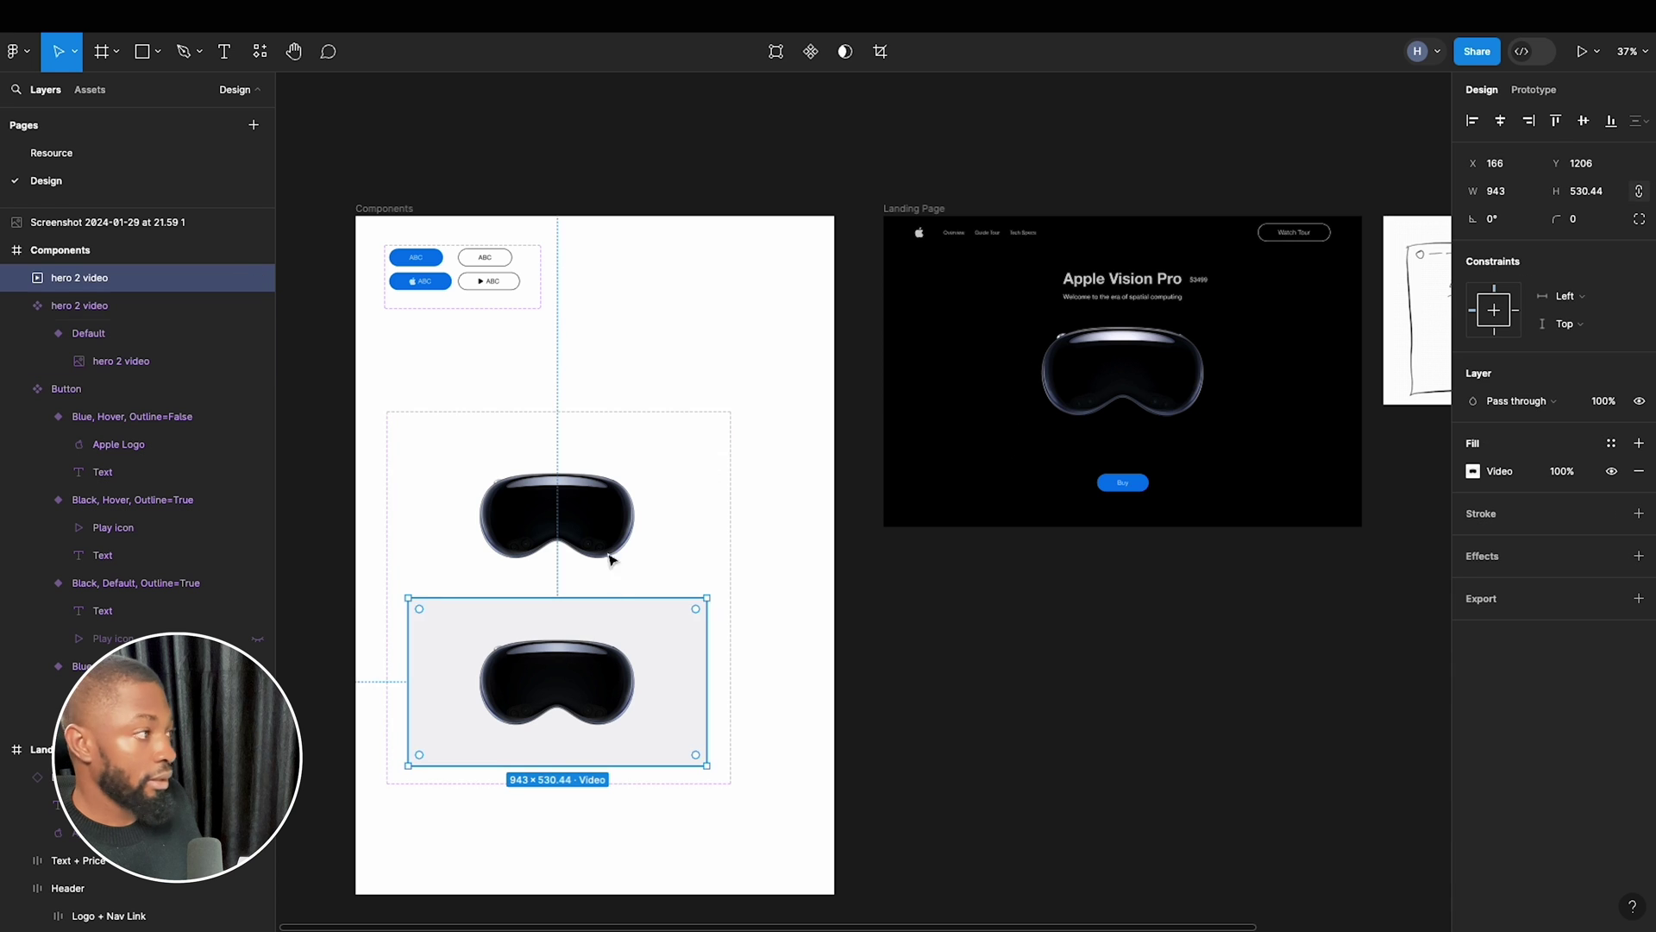
{"action": "mouse_move", "coordinate": [573, 666]}
{"action": "left_mouse_down"}
{"action": "mouse_move", "coordinate": [562, 584]}
{"action": "mouse_move", "coordinate": [587, 678]}
{"action": "left_mouse_up"}
Move the pasted video out onto the canvas, make it a component and add it to the hero 2 video component set.
{"action": "scroll", "coordinate": [612, 662], "scroll_direction": "down", "scroll_amount": 3}
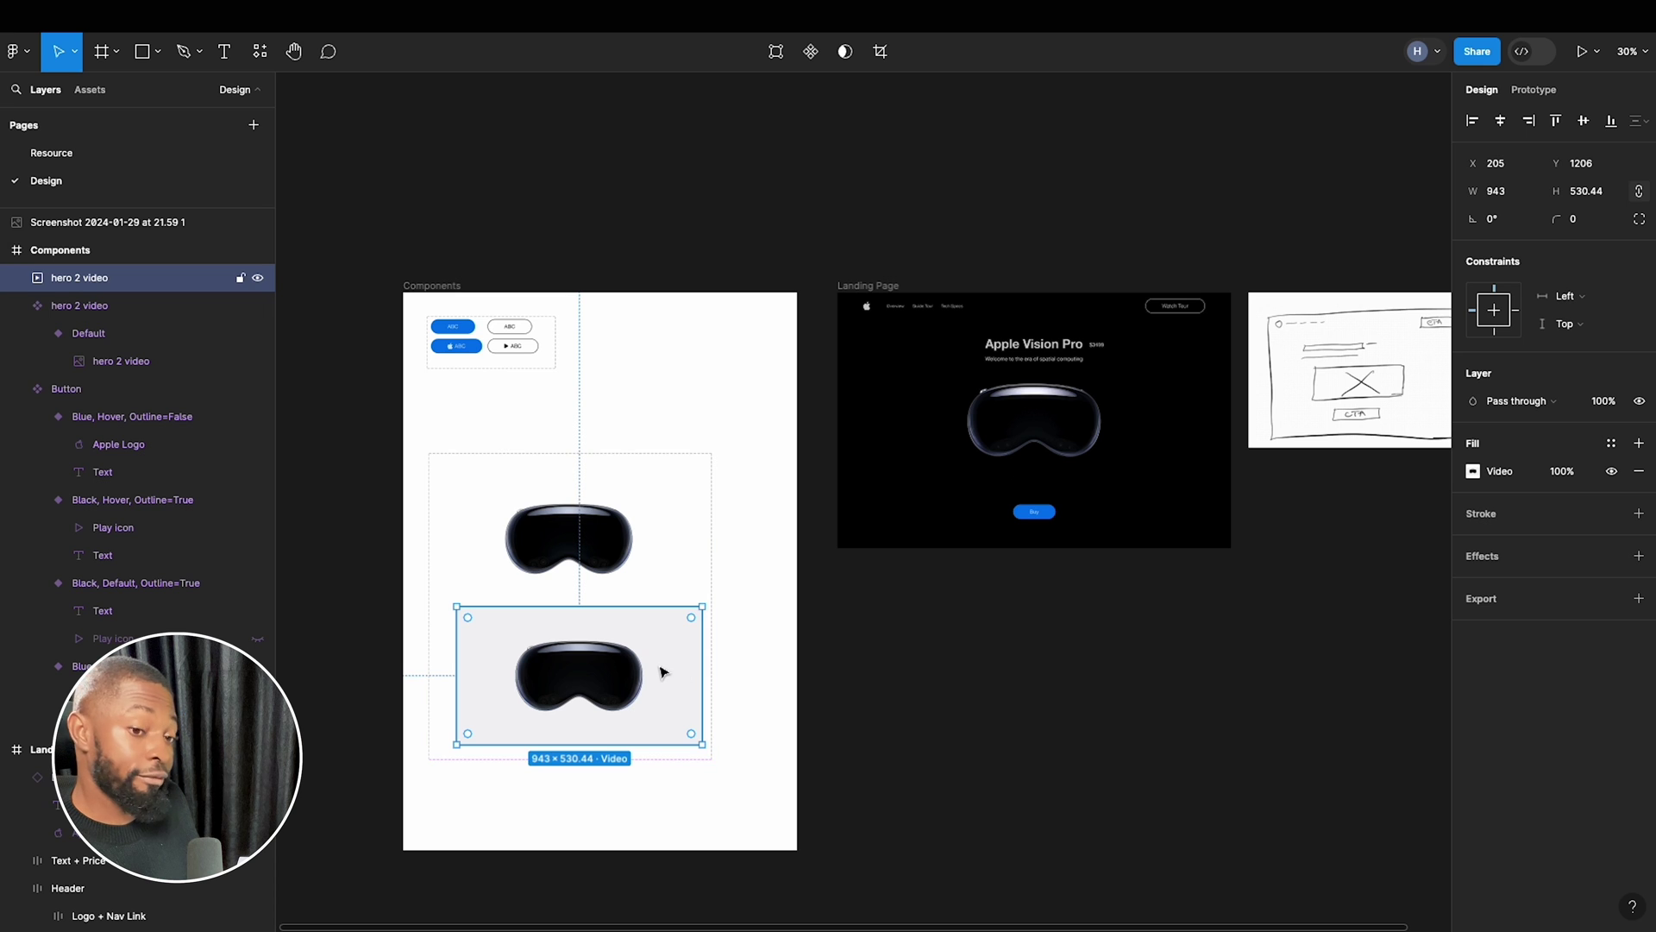
{"action": "left_click", "coordinate": [586, 501]}
{"action": "left_click_drag", "start_coordinate": [590, 643], "coordinate": [980, 700]}
{"action": "left_click", "coordinate": [592, 667]}
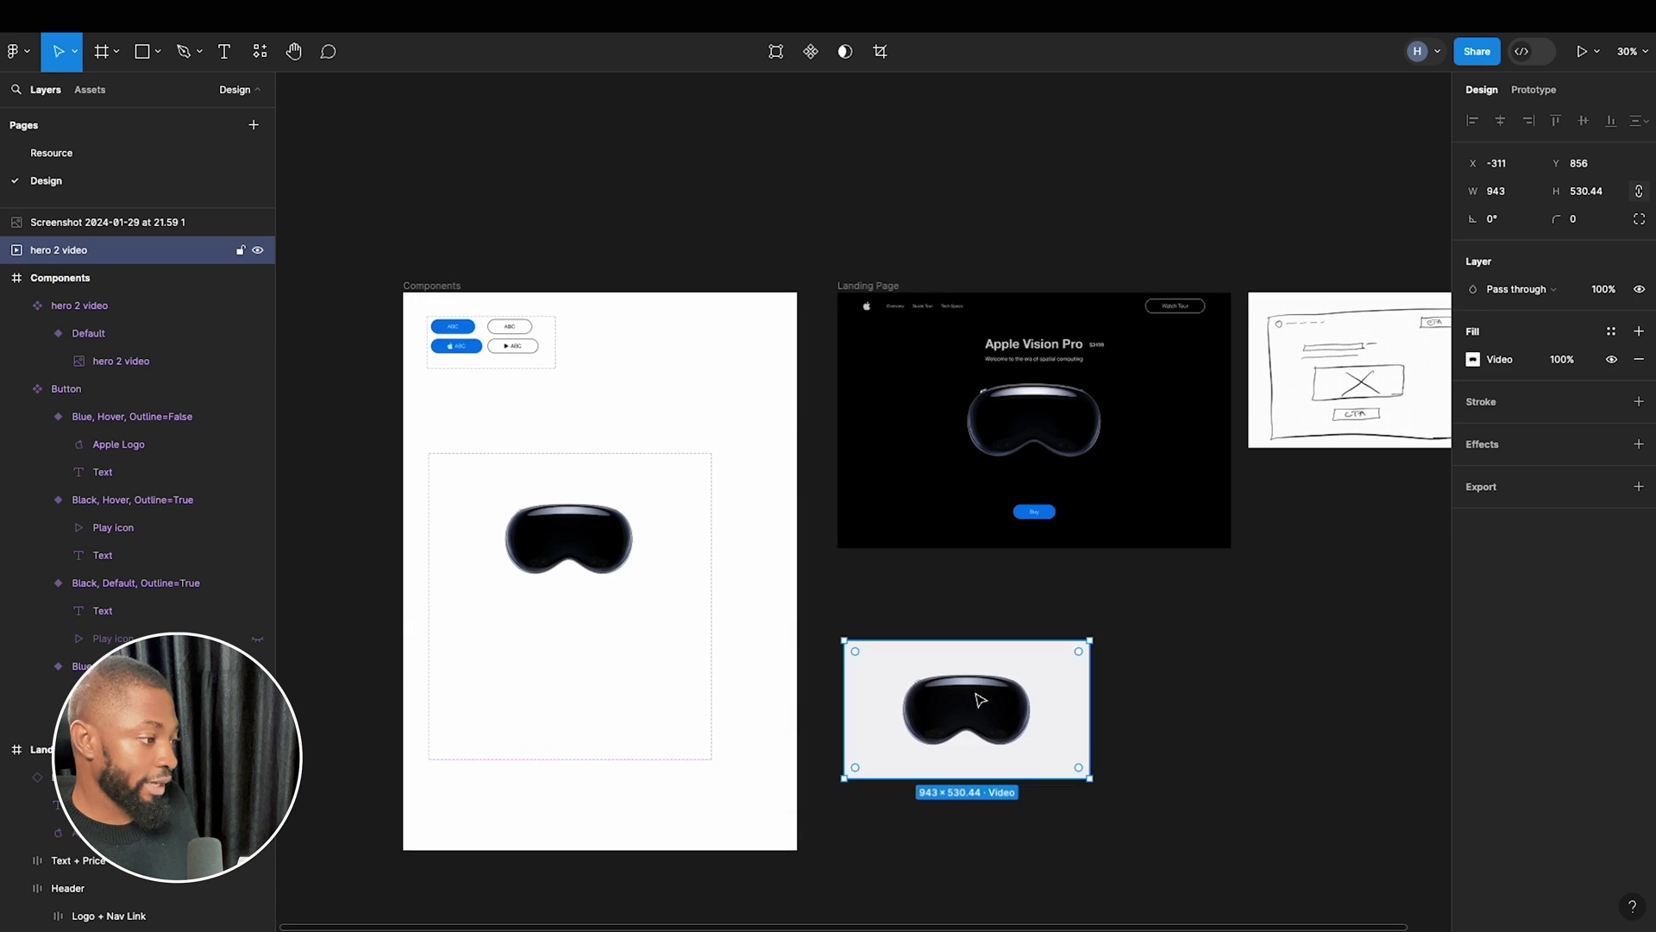
{"action": "left_click", "coordinate": [811, 51]}
{"action": "left_click_drag", "start_coordinate": [876, 670], "coordinate": [632, 613]}
Arrange the variants in the component set, with Default at X 58, Y 58 above the video variant at X 72, Y 616.
{"action": "left_click_drag", "start_coordinate": [644, 499], "coordinate": [659, 502]}
{"action": "left_click", "coordinate": [654, 665]}
{"action": "left_click_drag", "start_coordinate": [653, 667], "coordinate": [653, 674]}
{"action": "left_click_drag", "start_coordinate": [639, 582], "coordinate": [601, 521]}
{"action": "scroll", "coordinate": [655, 702], "scroll_direction": "up", "scroll_amount": 3}
{"action": "scroll", "coordinate": [654, 705], "scroll_direction": "up", "scroll_amount": 1}
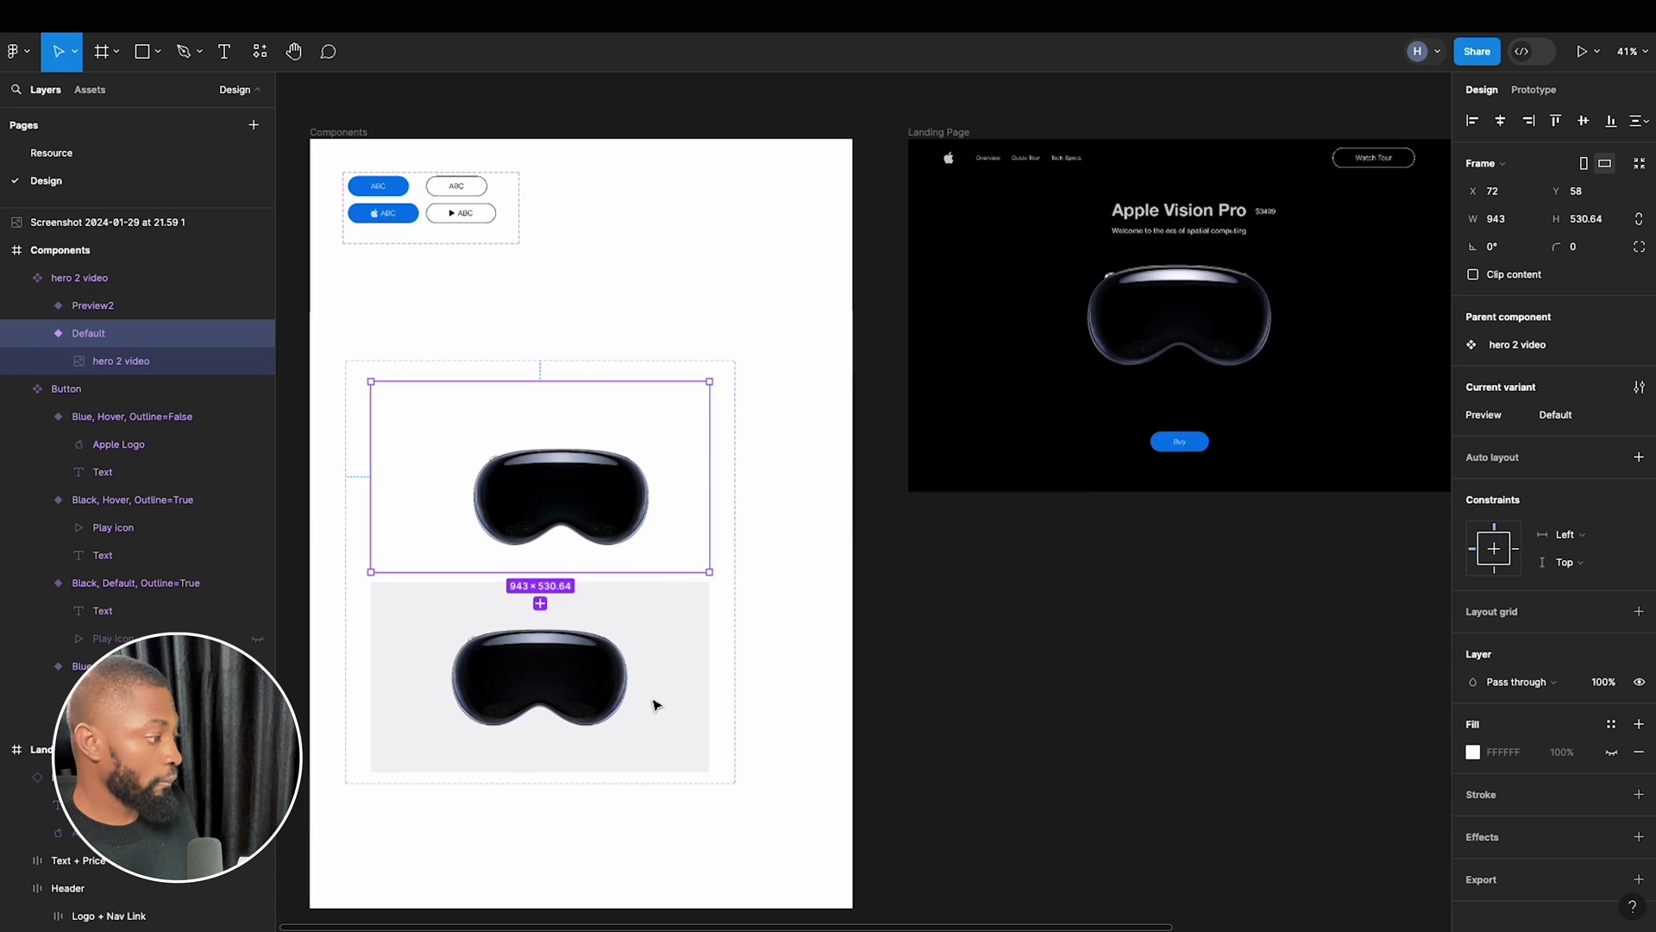
{"action": "left_click", "coordinate": [641, 666]}
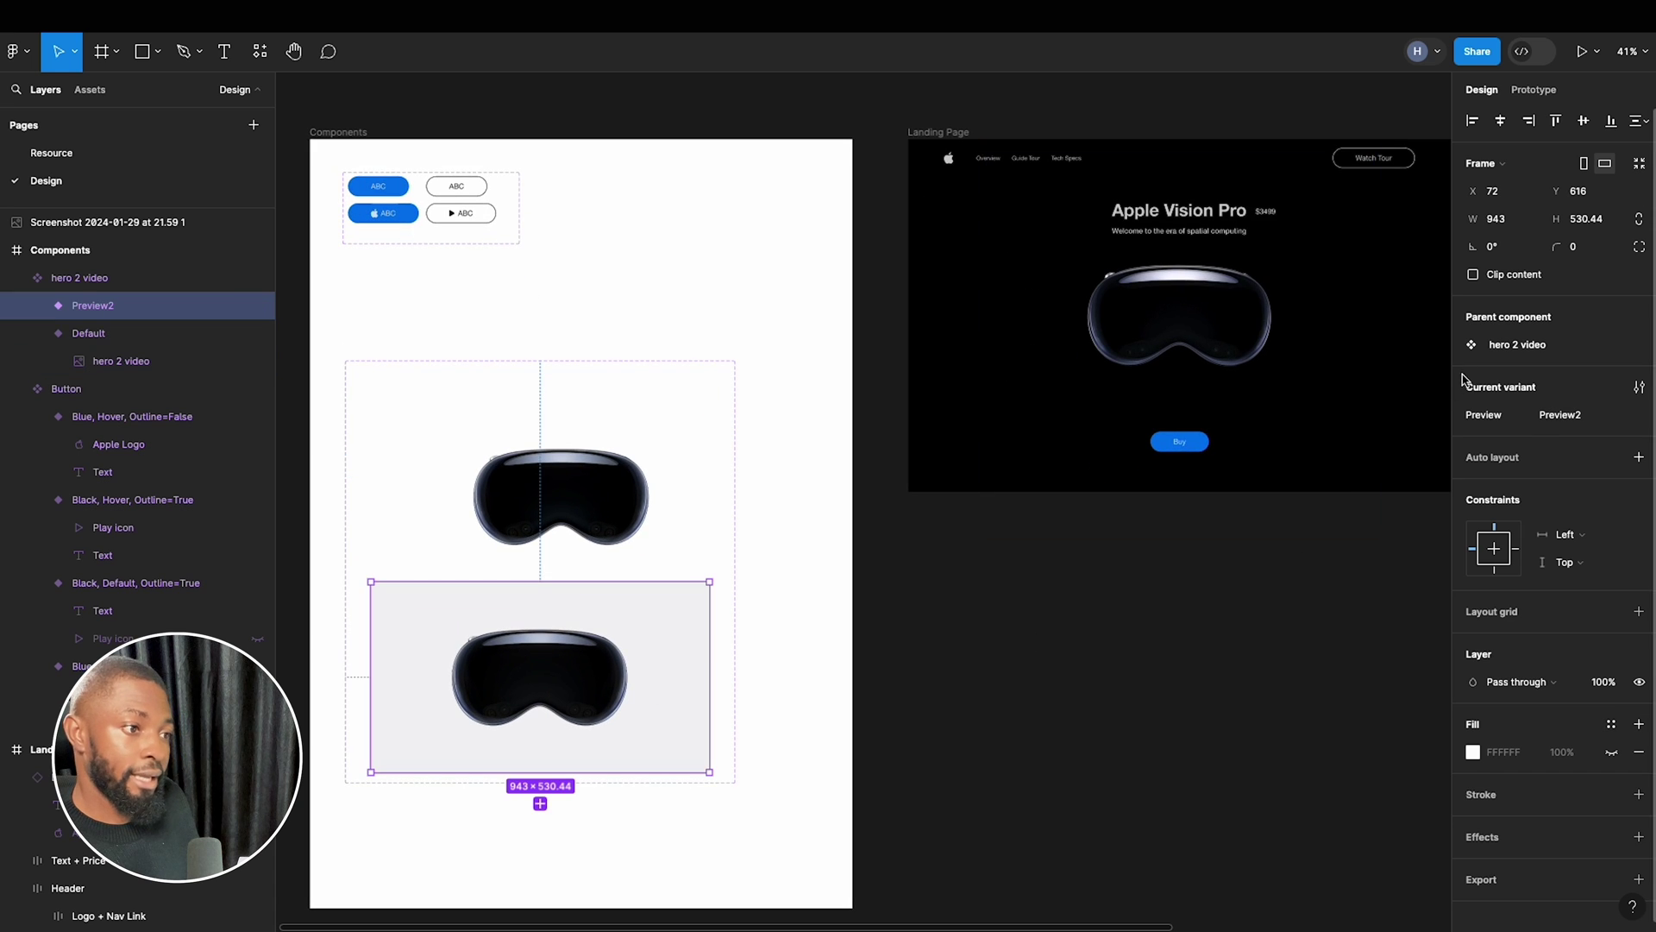
{"action": "left_click", "coordinate": [638, 462]}
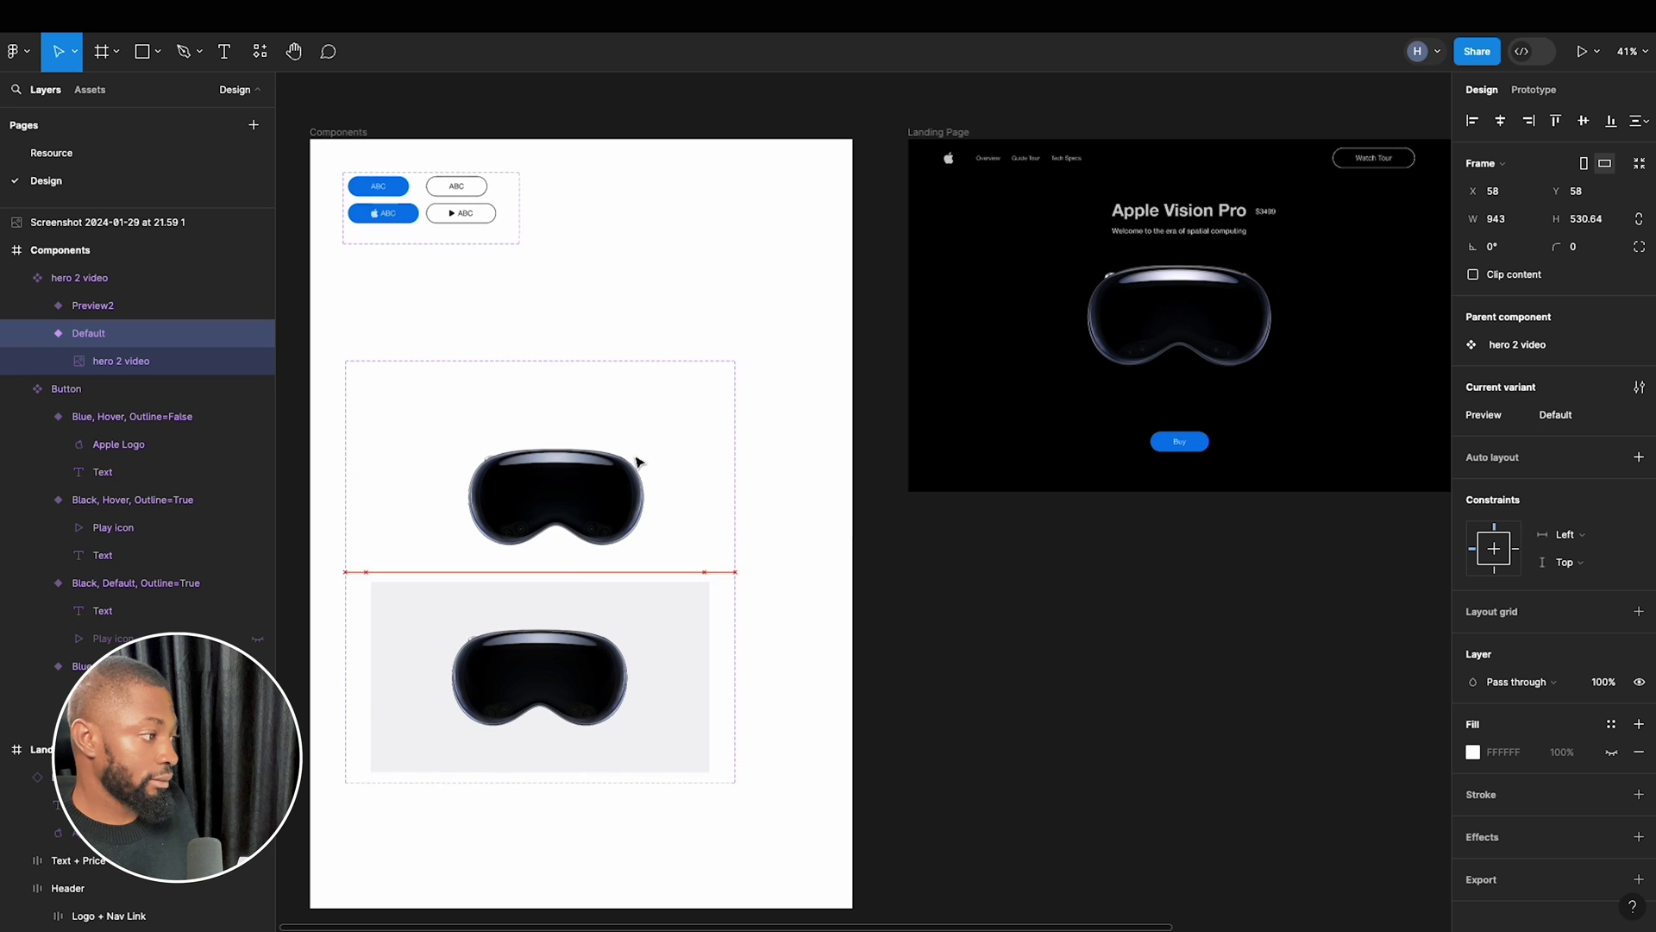
{"action": "left_click", "coordinate": [693, 601]}
{"action": "left_click", "coordinate": [640, 501]}
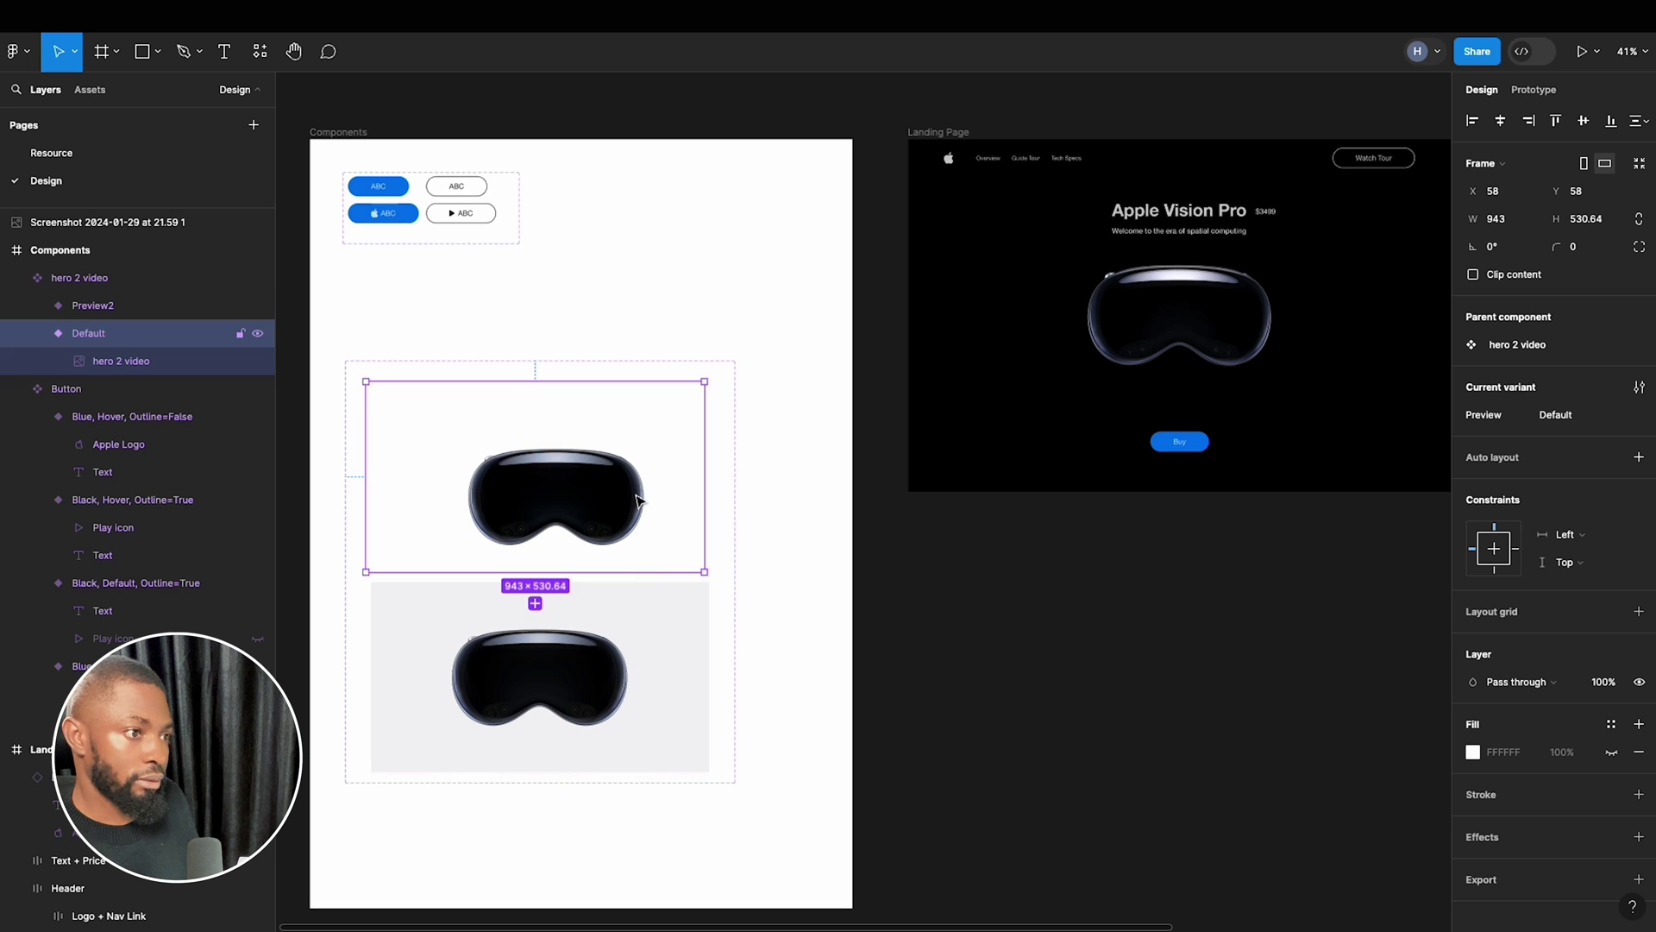
Set the video variant's Preview value to "Vidoe".
{"action": "left_click", "coordinate": [672, 647]}
{"action": "left_click", "coordinate": [1588, 414]}
{"action": "type", "text": "Vid"}
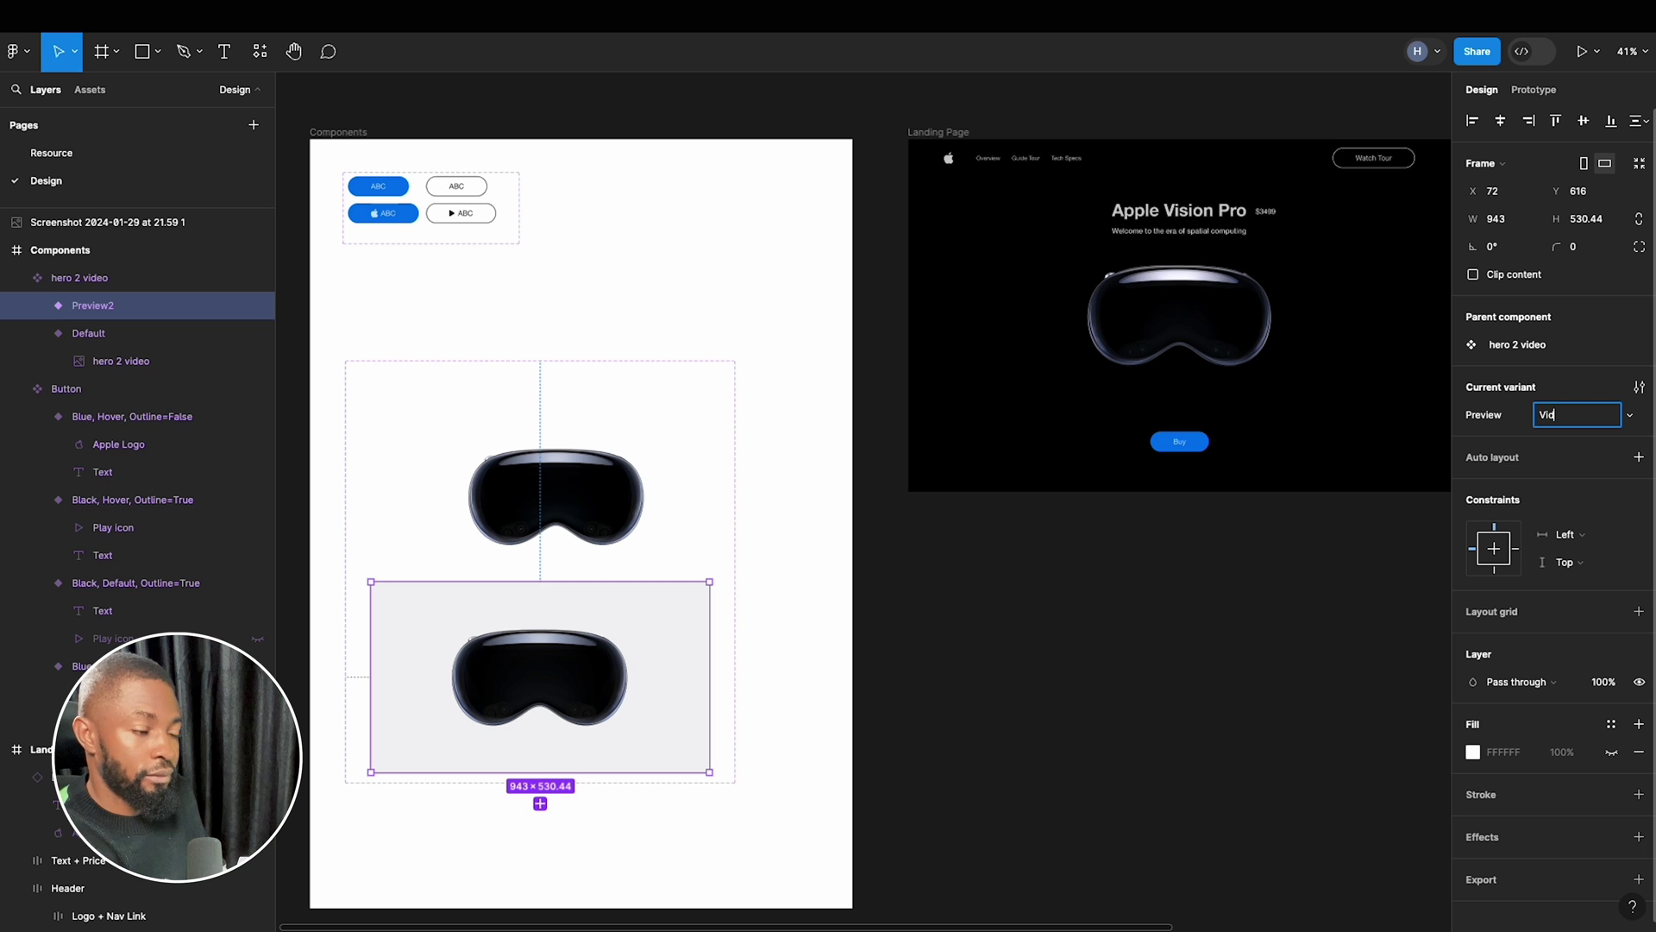
{"action": "type", "text": "oe"}
{"action": "key", "text": "Return"}
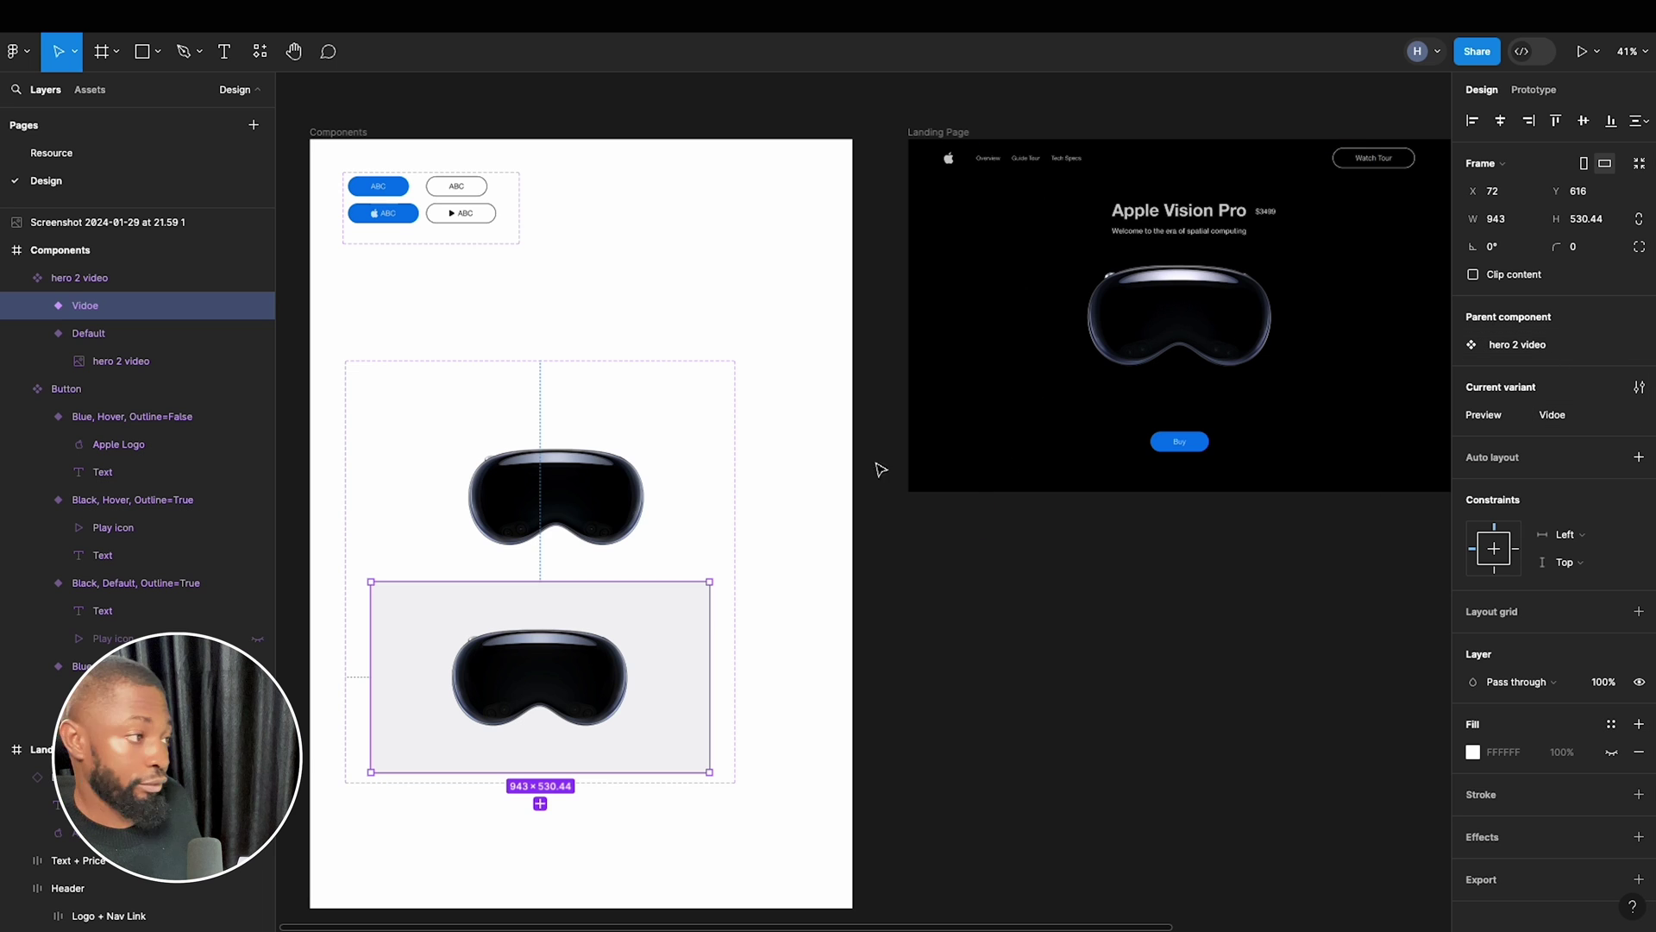
Move the hero 2 video component set up closer to the button components.
{"action": "left_click", "coordinate": [940, 764]}
{"action": "scroll", "coordinate": [949, 742], "scroll_direction": "down", "scroll_amount": 1}
{"action": "scroll", "coordinate": [952, 732], "scroll_direction": "down", "scroll_amount": 1}
{"action": "left_click_drag", "start_coordinate": [580, 470], "coordinate": [584, 420]}
{"action": "left_click", "coordinate": [635, 296]}
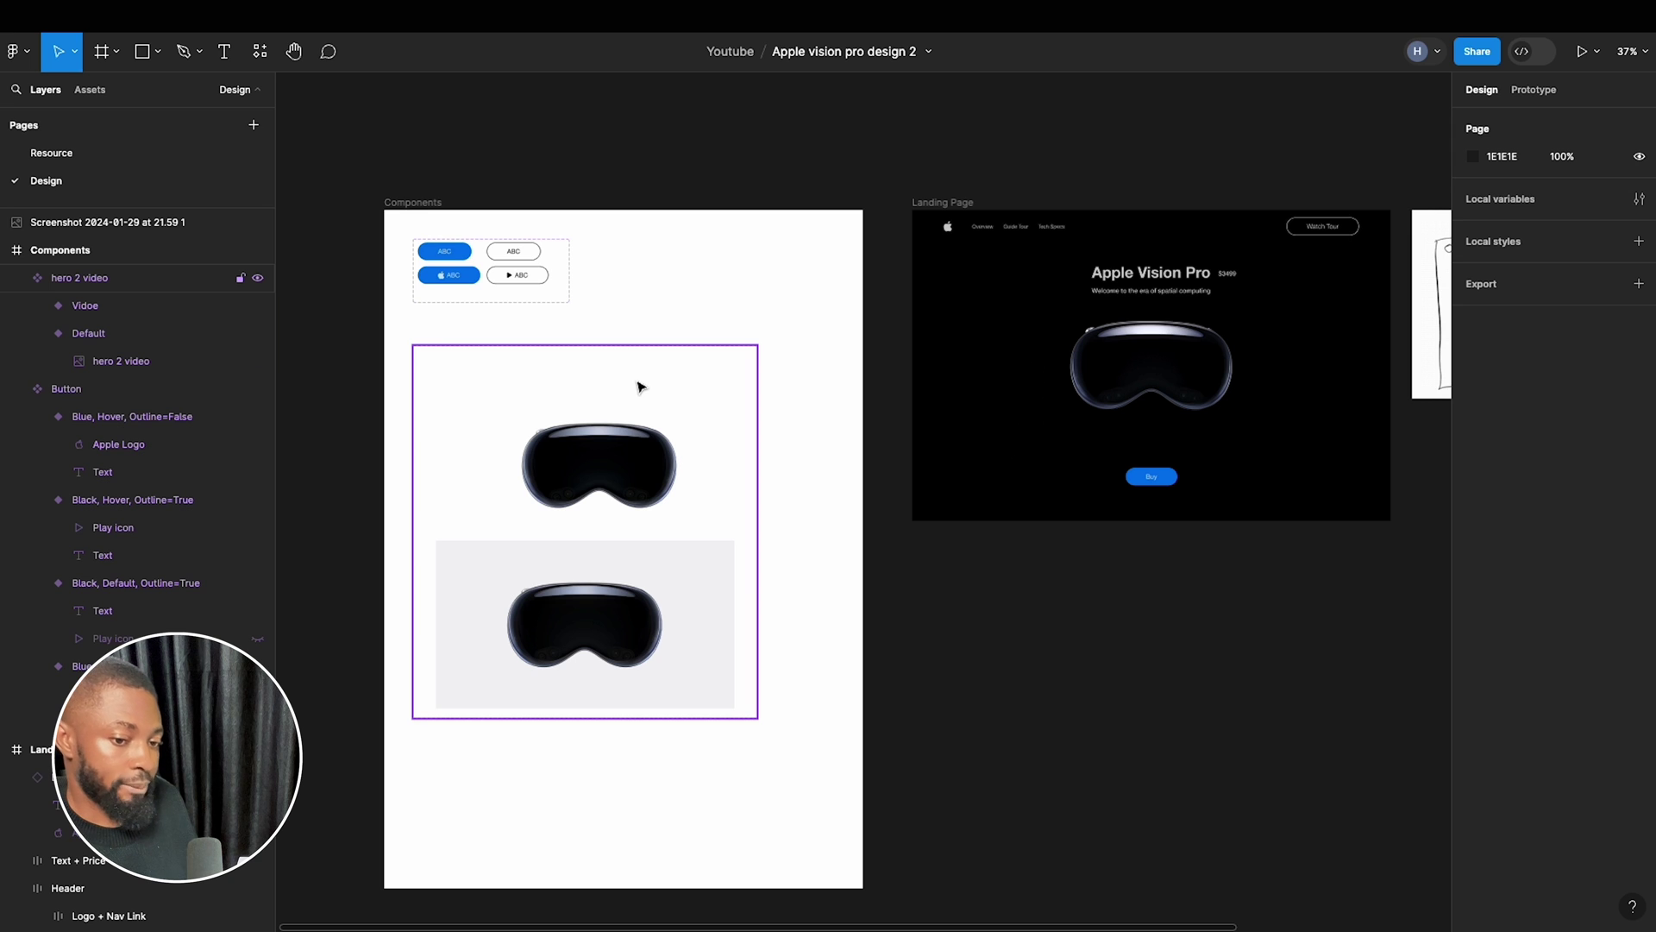
Connect the Default hero 2 video variant to the Vidoe variant with a prototype interaction triggered After delay.
{"action": "left_click", "coordinate": [556, 462]}
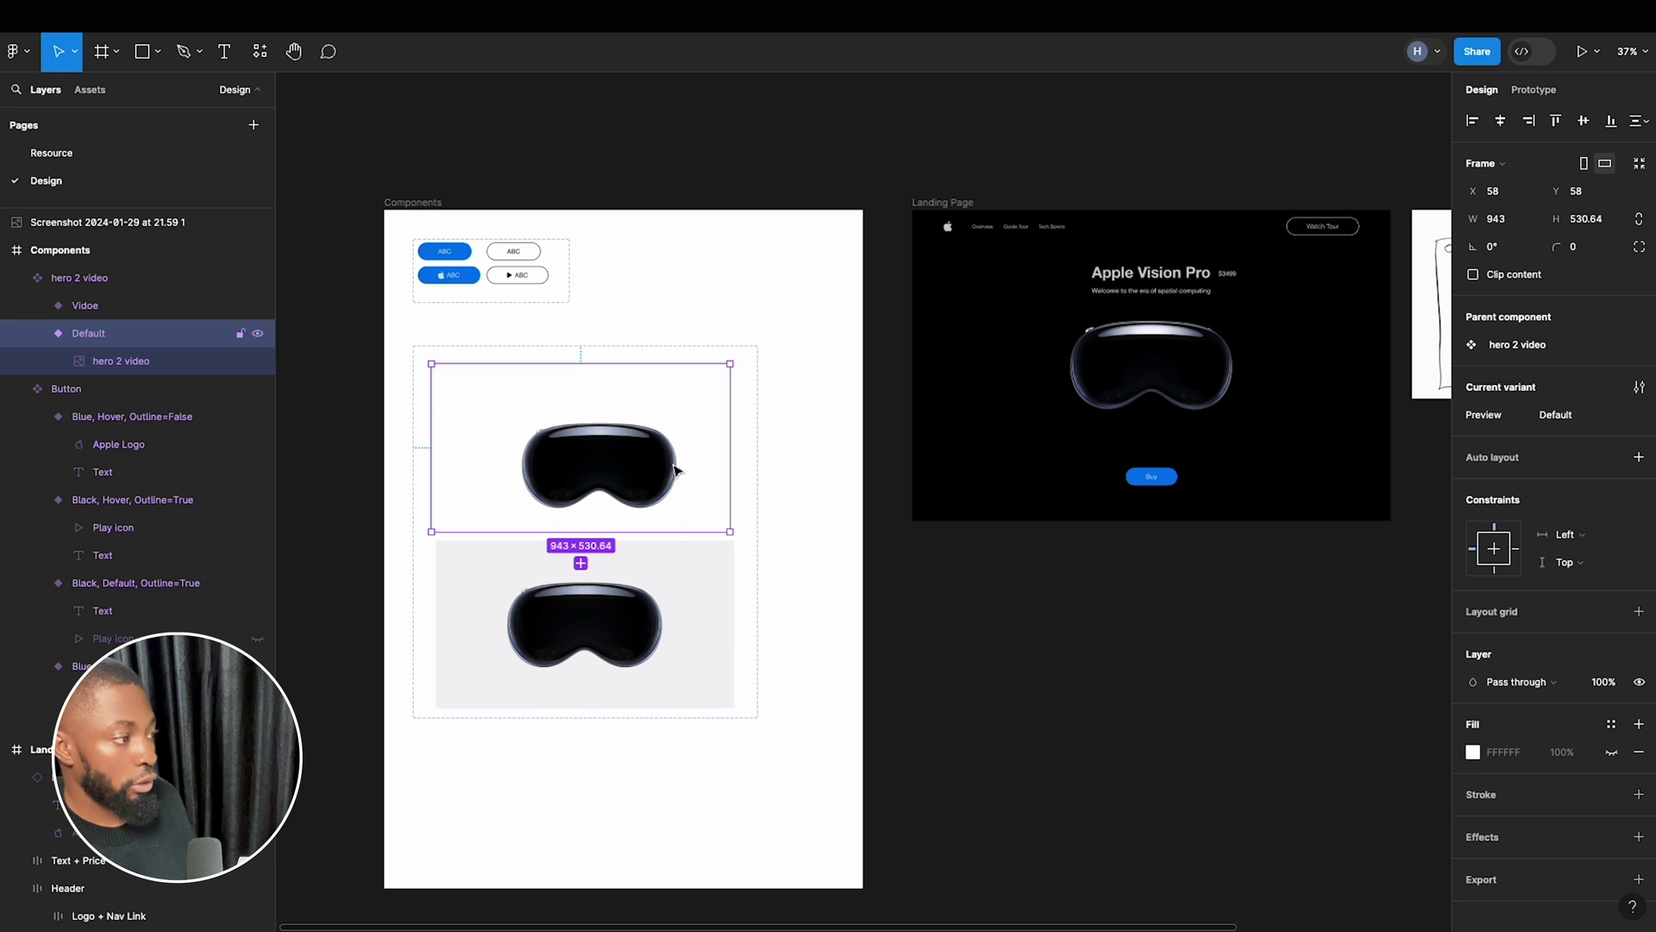
{"action": "left_click", "coordinate": [1541, 90]}
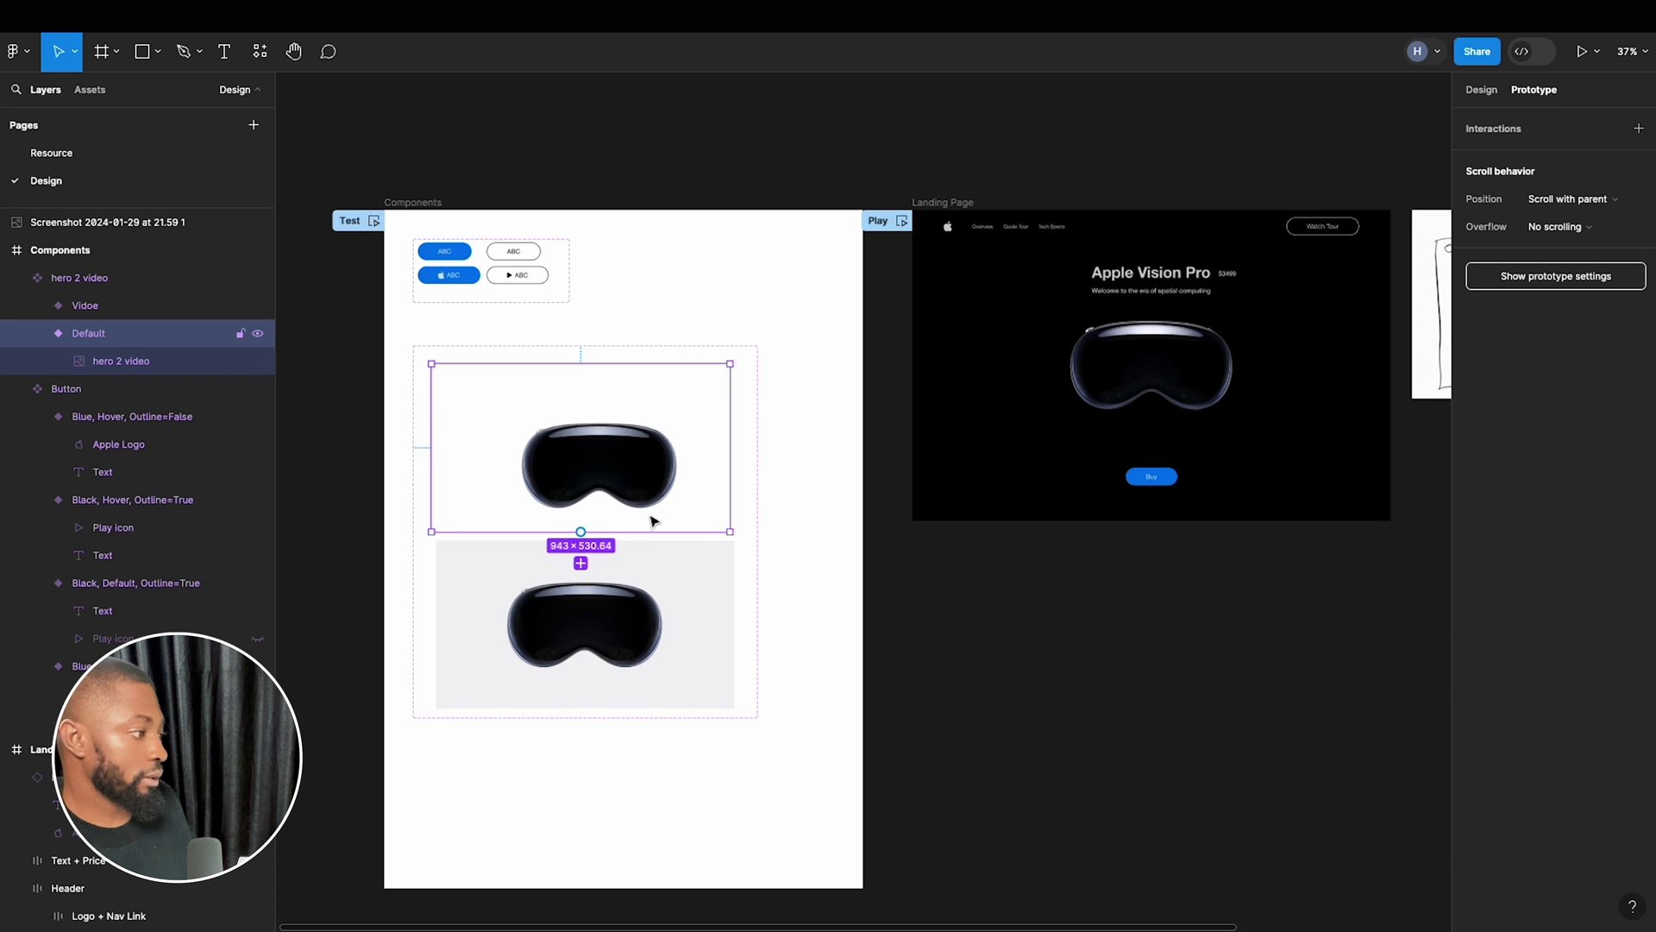
{"action": "left_click_drag", "start_coordinate": [582, 533], "coordinate": [910, 438]}
{"action": "left_click", "coordinate": [844, 444]}
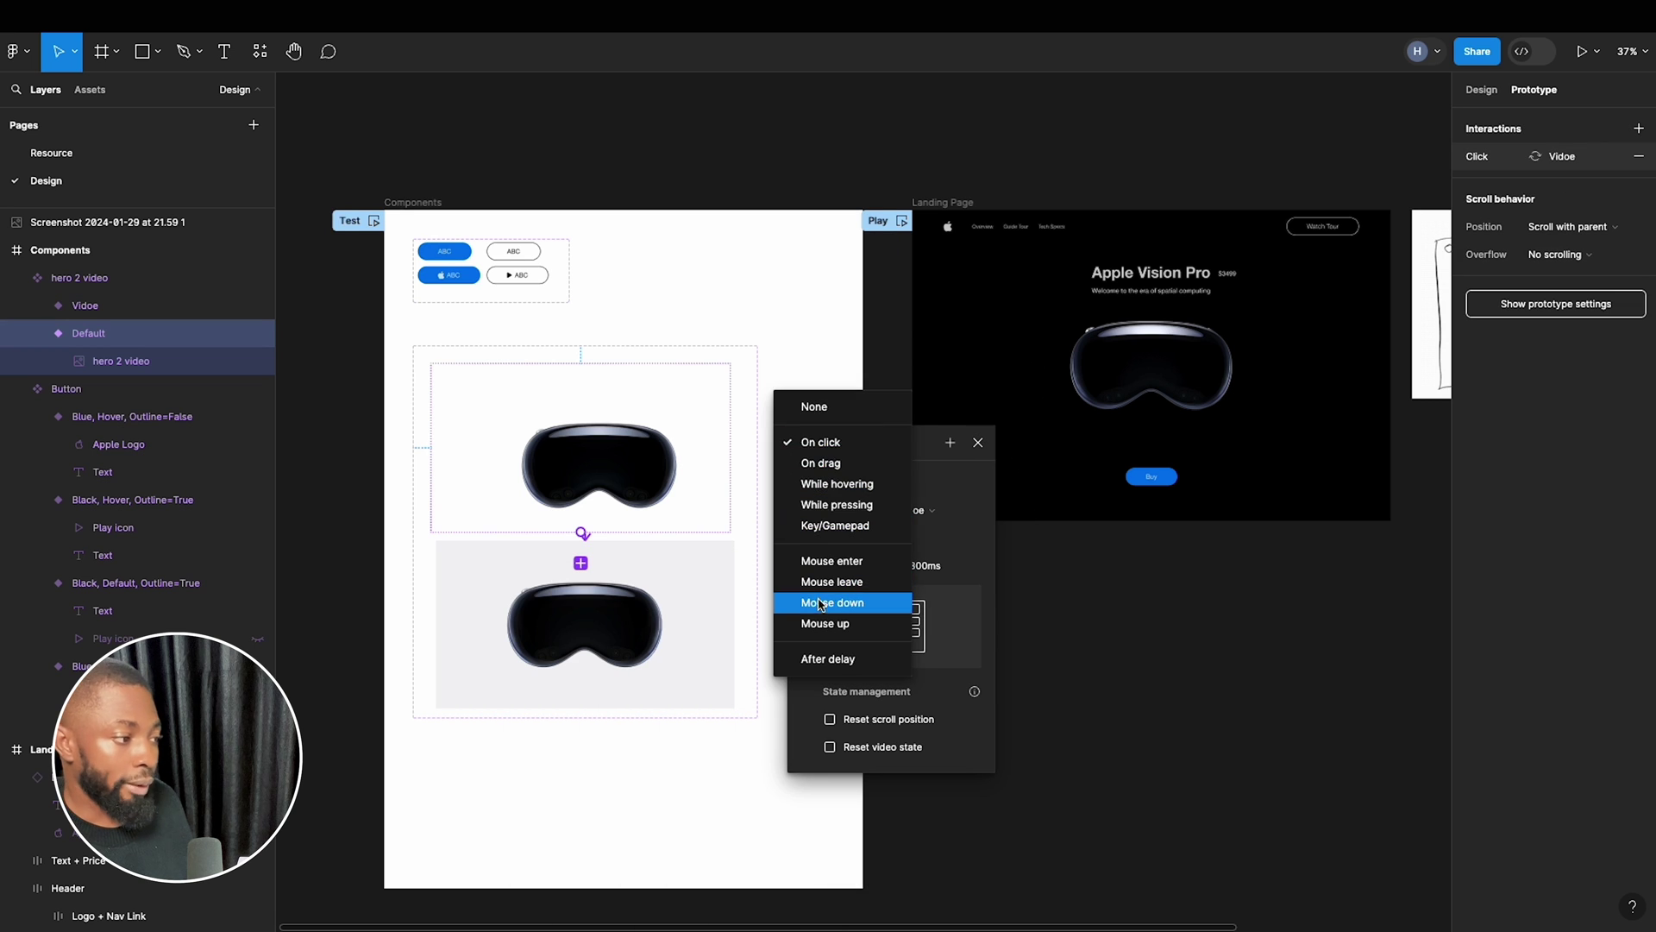
{"action": "left_click", "coordinate": [828, 659]}
Set the interaction's delay to 3100 ms and choose Vidoe as the Preview value it changes to.
{"action": "left_click", "coordinate": [827, 471]}
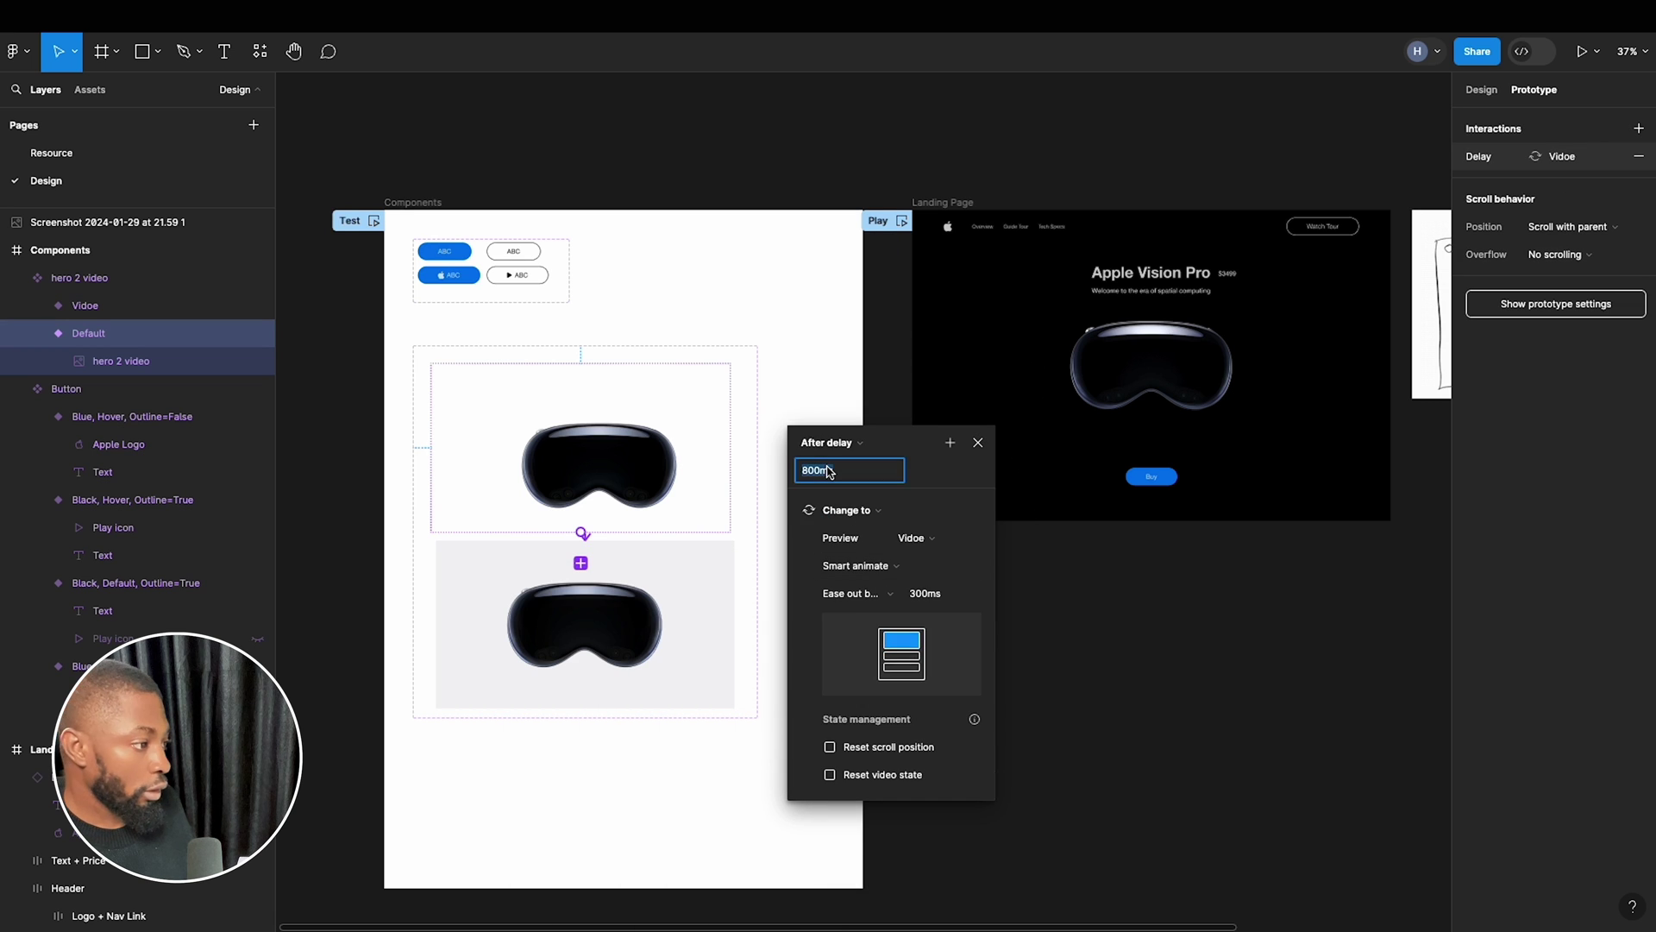
{"action": "type", "text": "3100"}
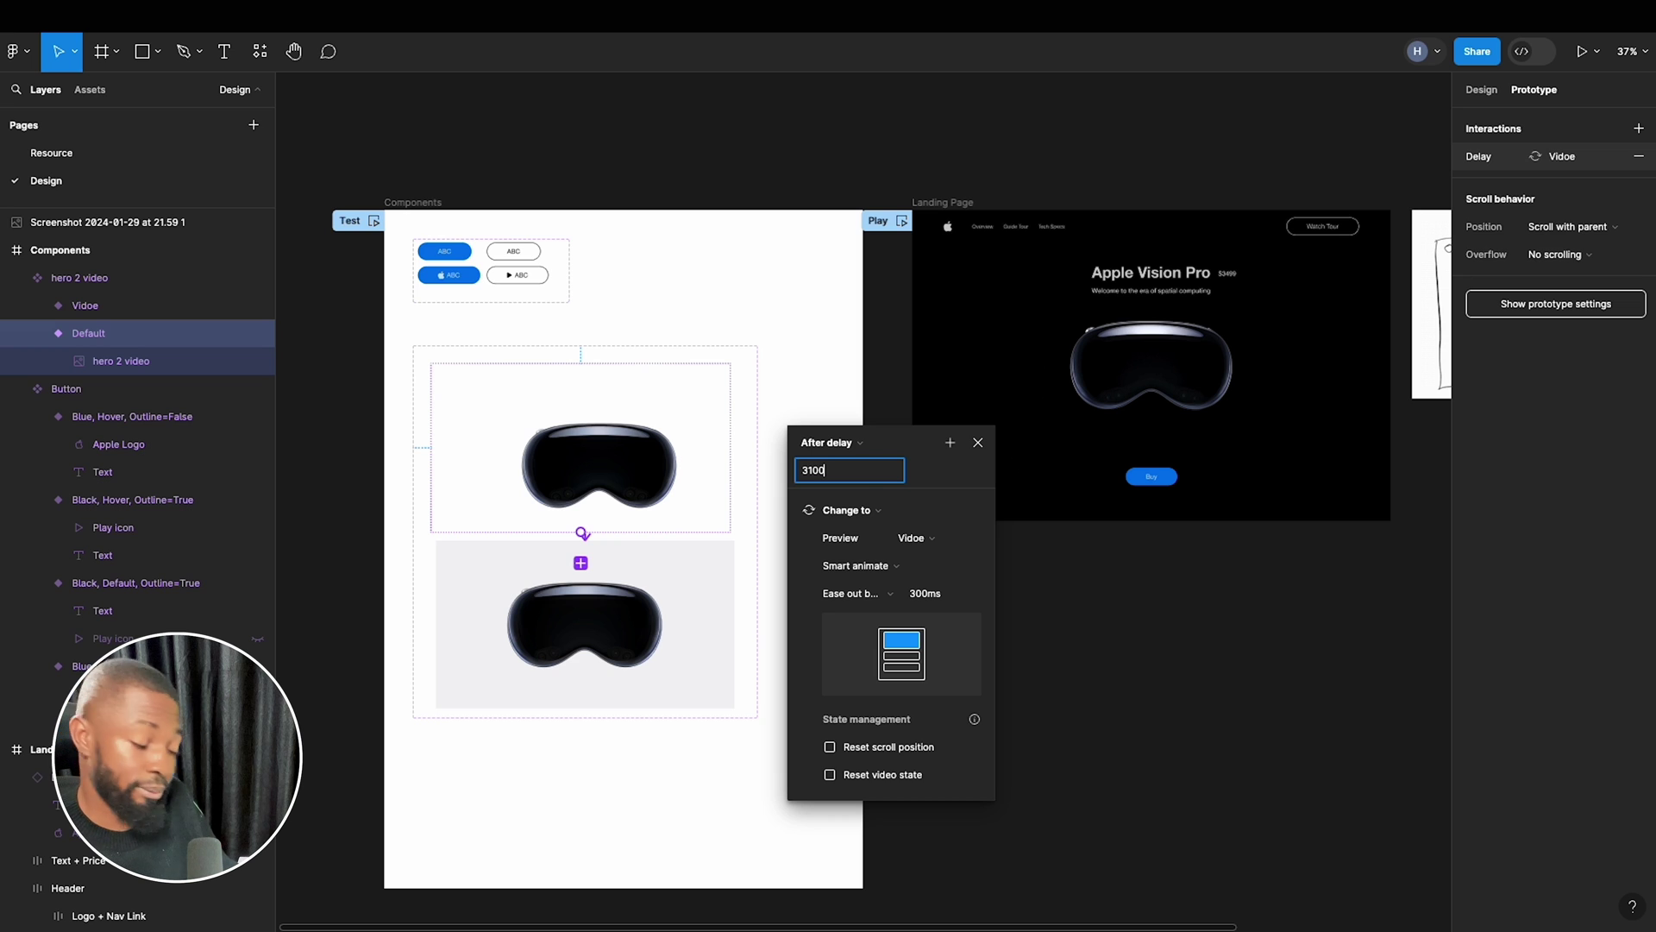
{"action": "key", "text": "Return"}
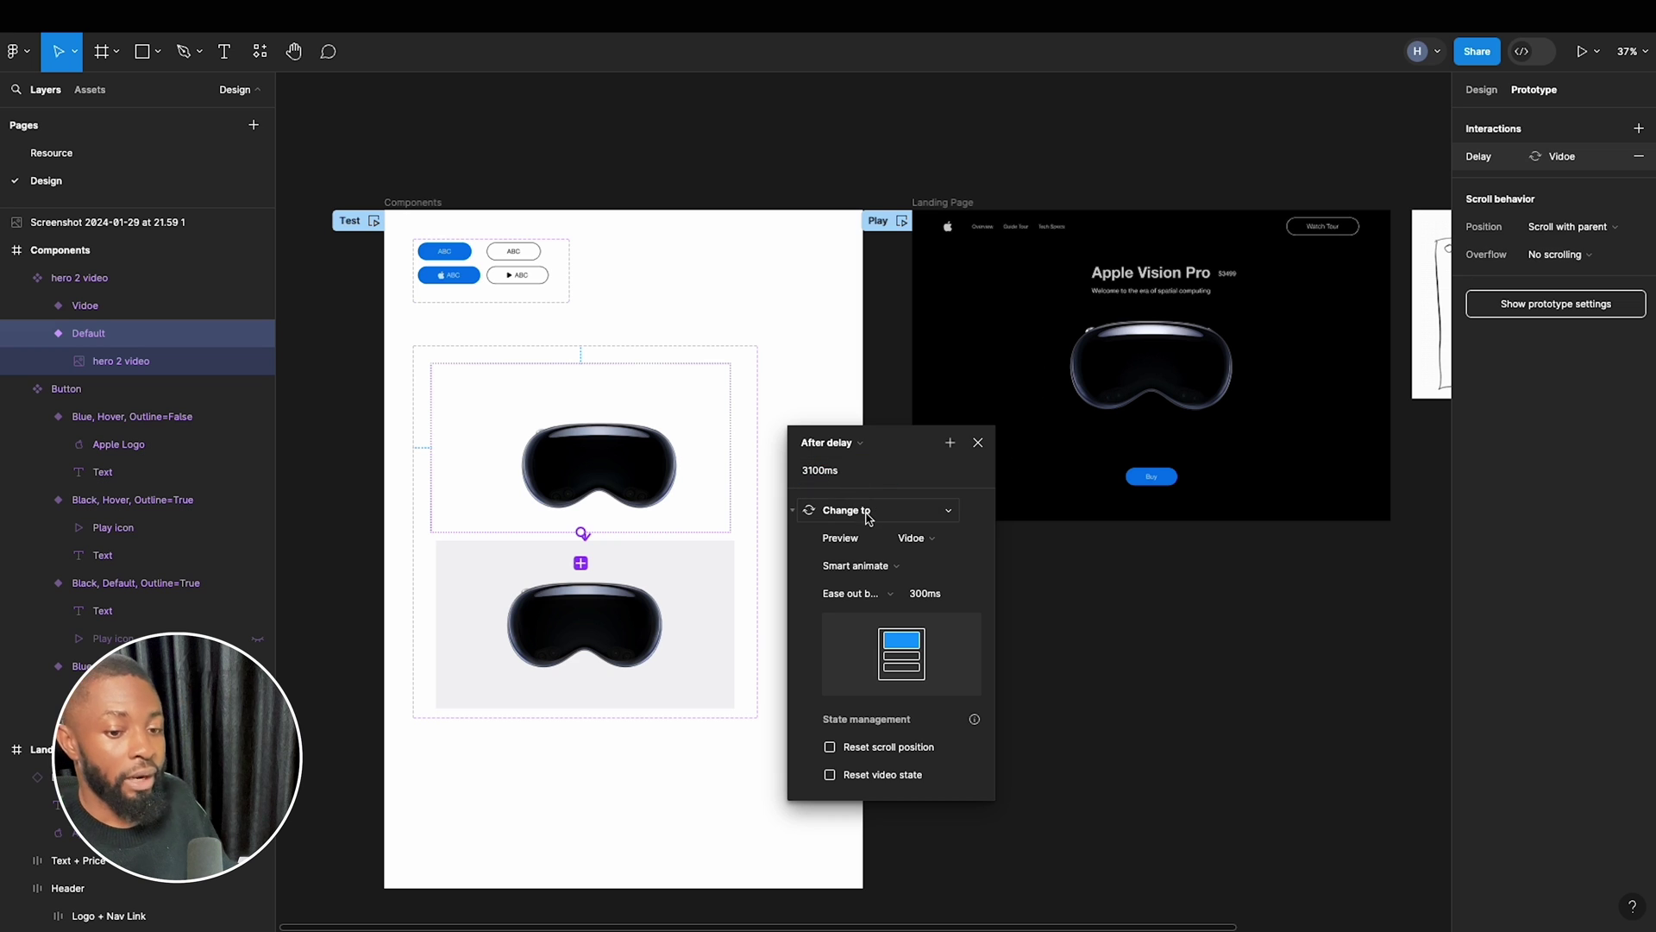
{"action": "left_click", "coordinate": [930, 546]}
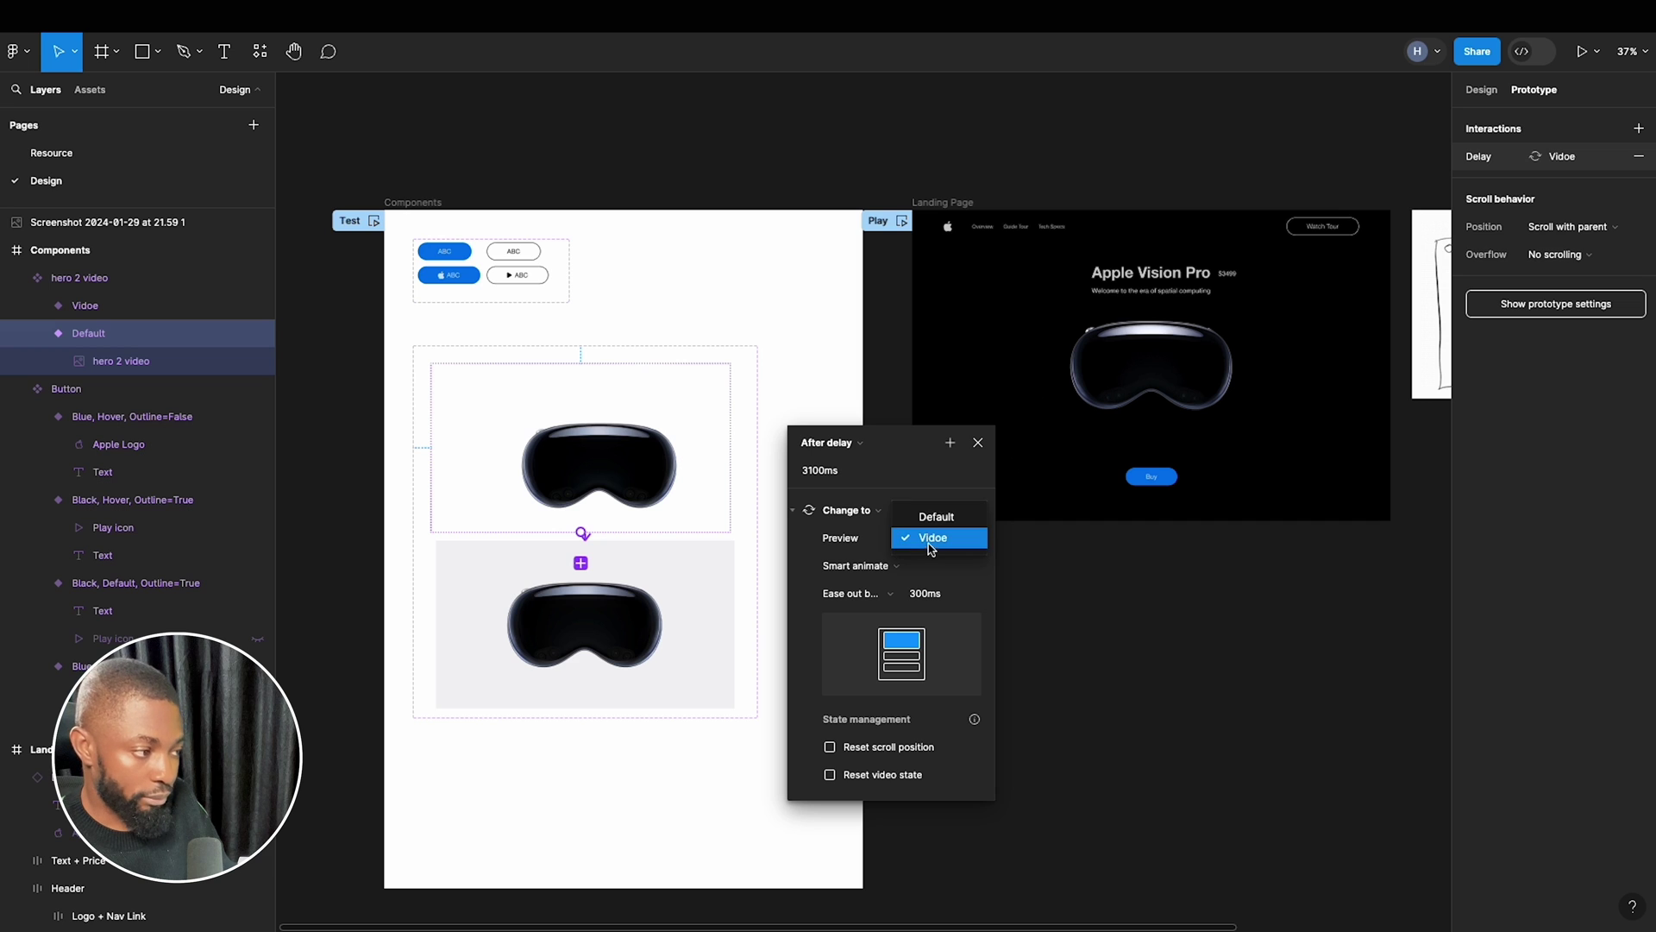
{"action": "left_click", "coordinate": [915, 540]}
{"action": "left_click", "coordinate": [643, 434]}
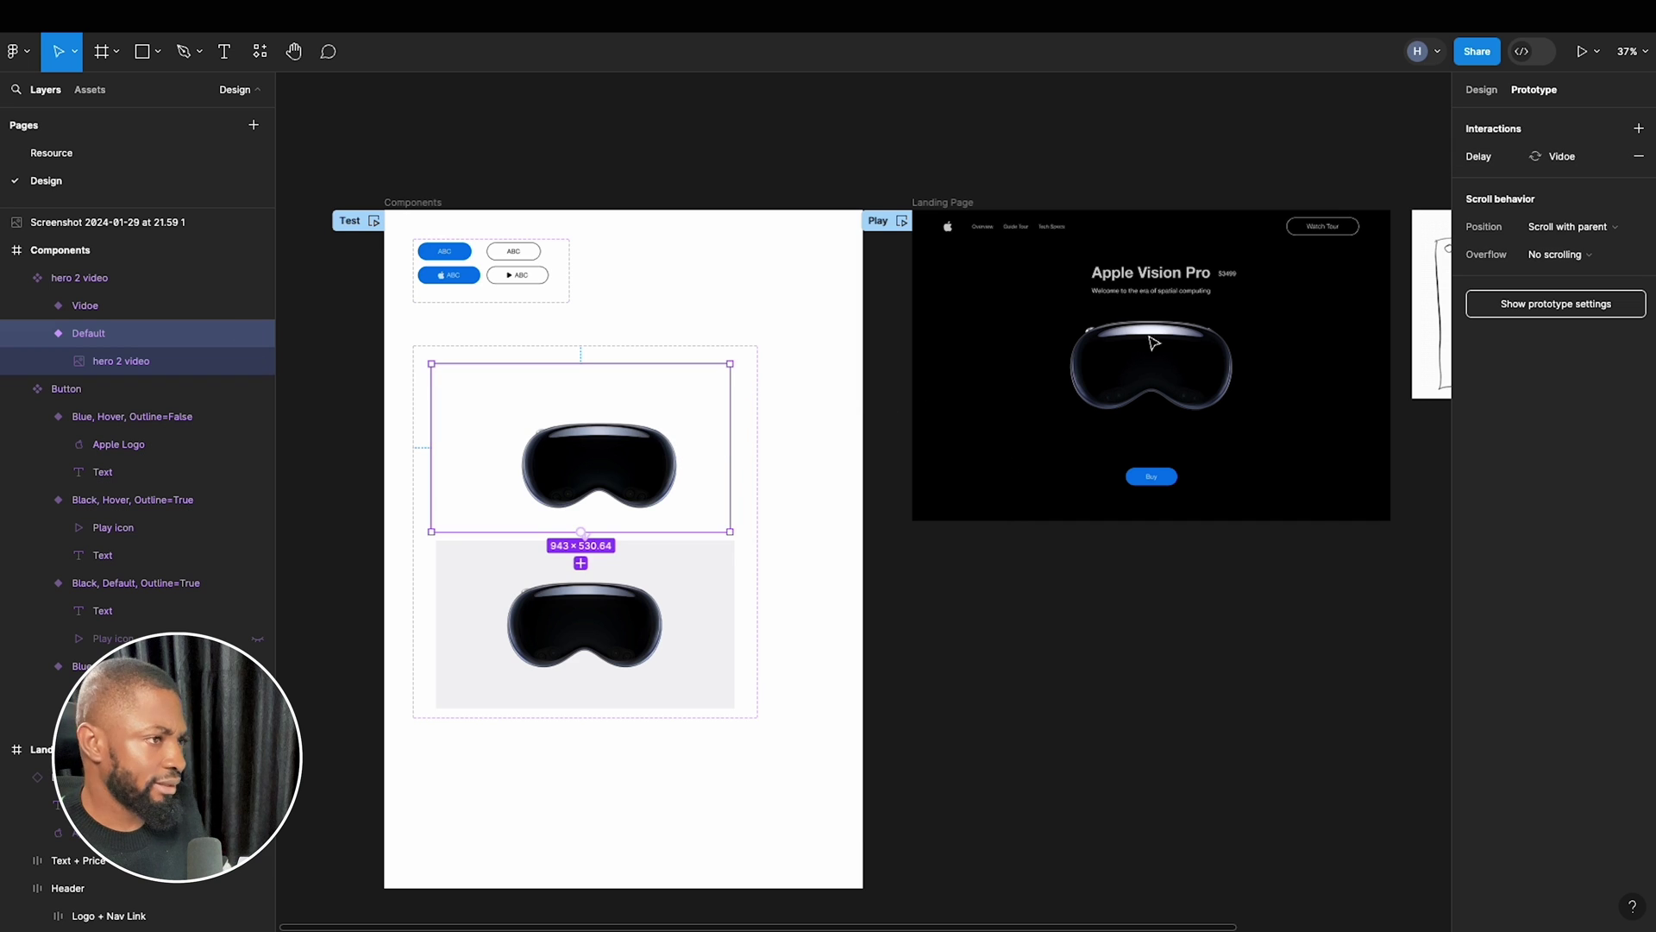
Rename the Default variant's Preview property value as "Preview".
{"action": "left_click", "coordinate": [1481, 89]}
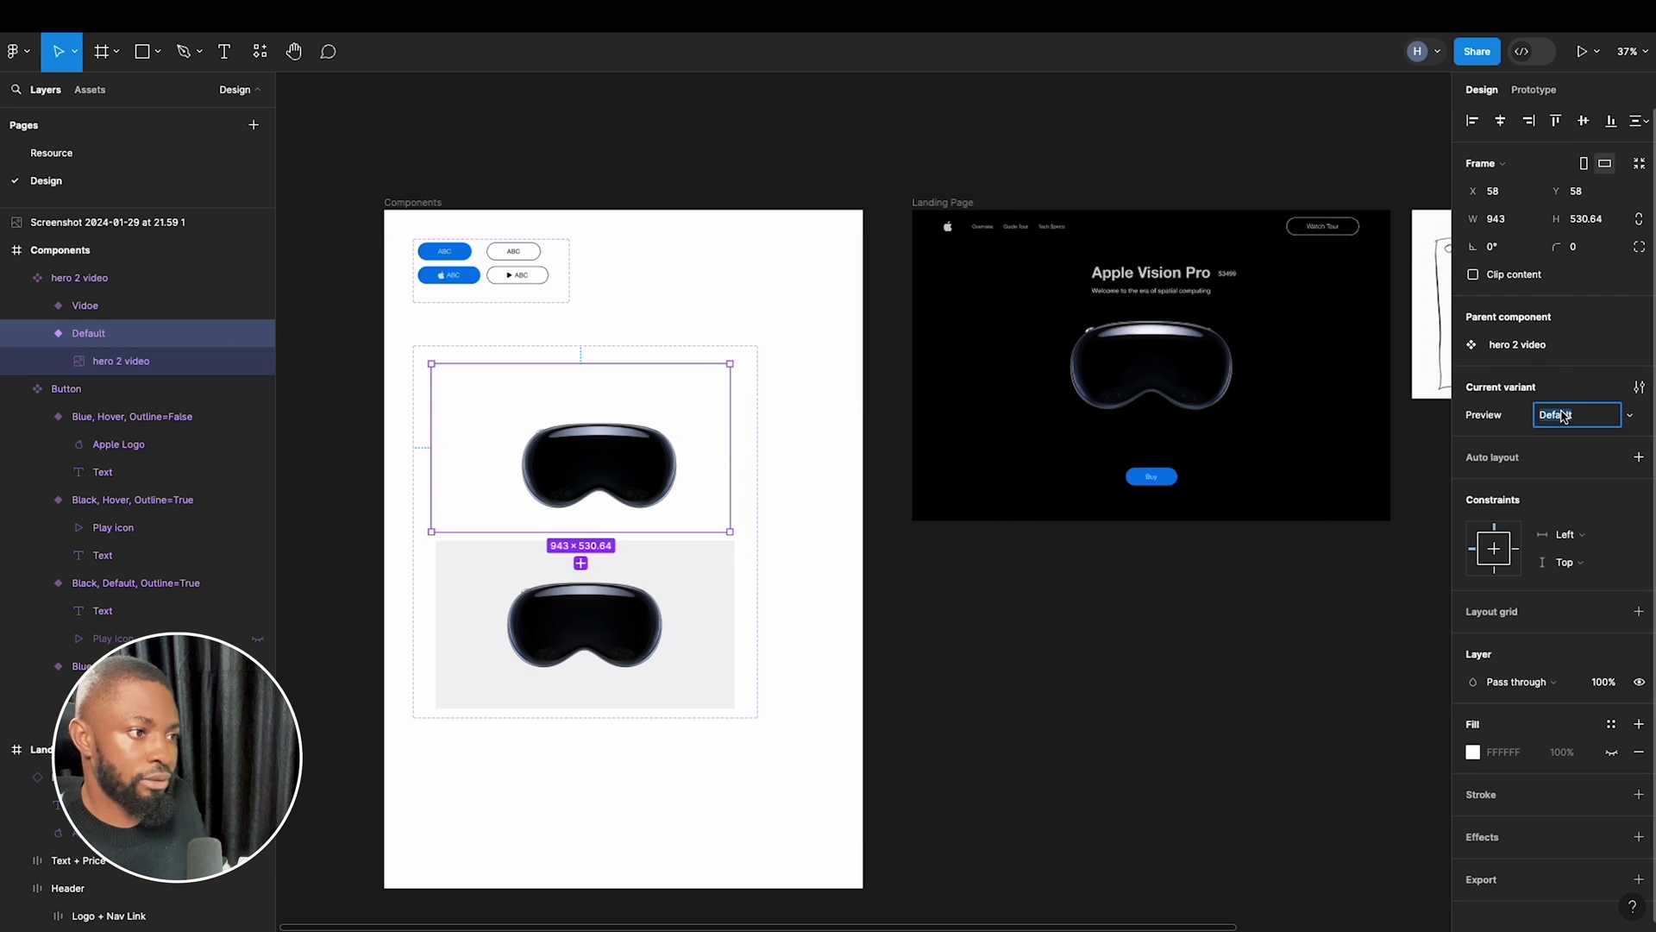
{"action": "type", "text": "Preview"}
{"action": "key", "text": "Return"}
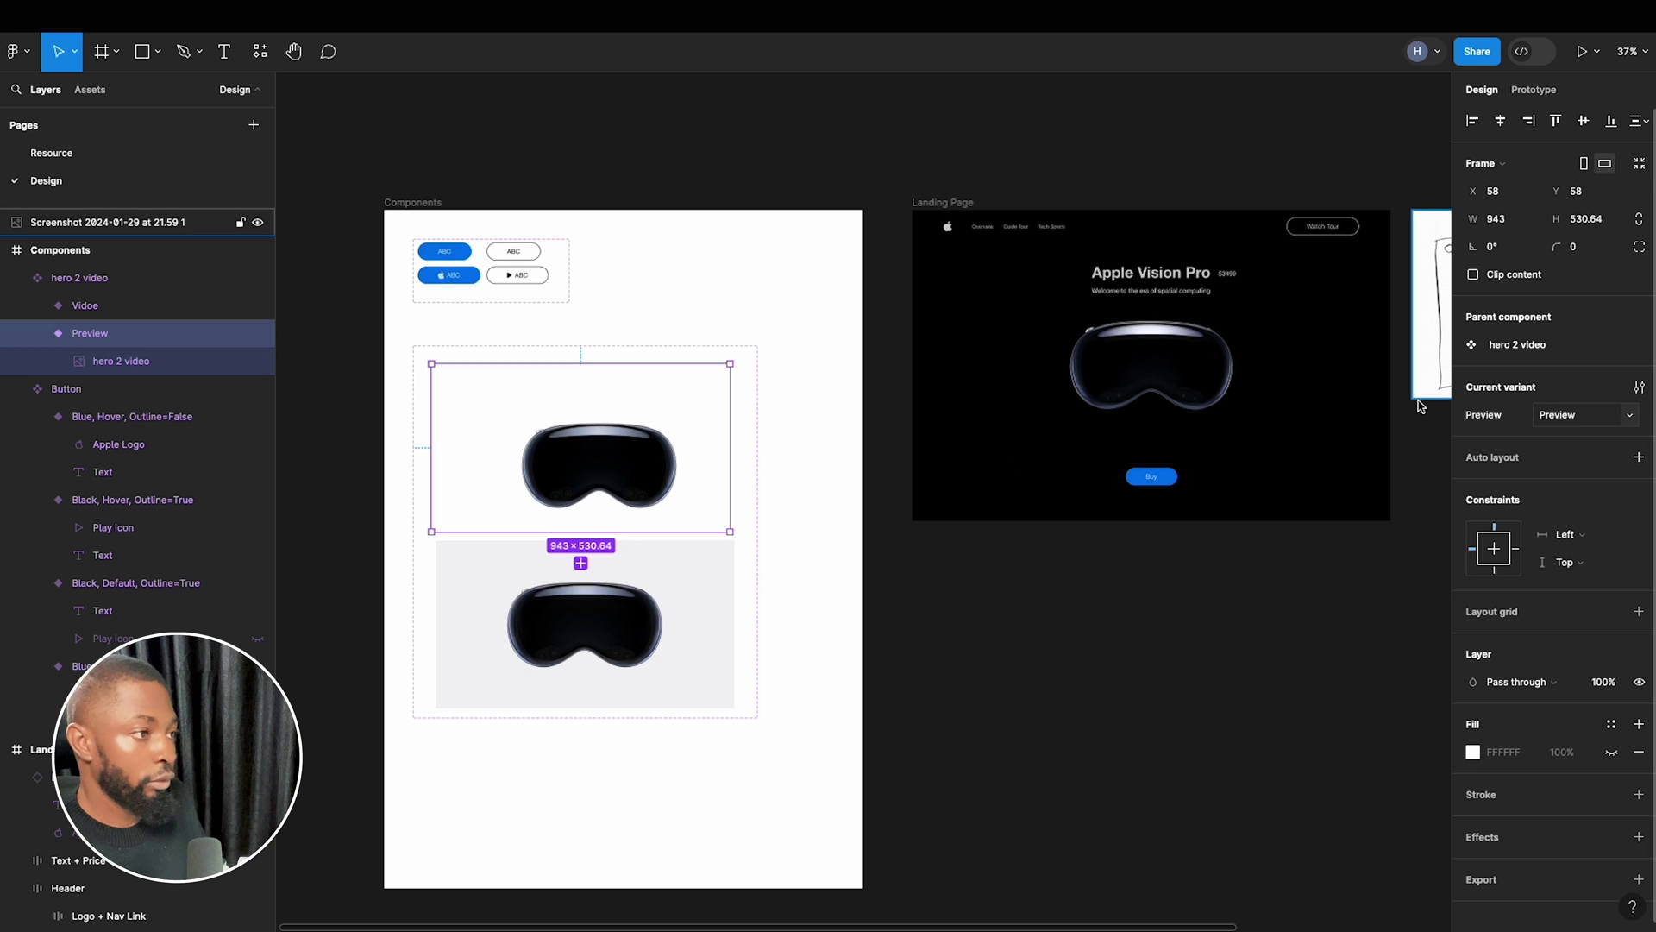
{"action": "left_click", "coordinate": [605, 560]}
{"action": "left_click", "coordinate": [814, 570]}
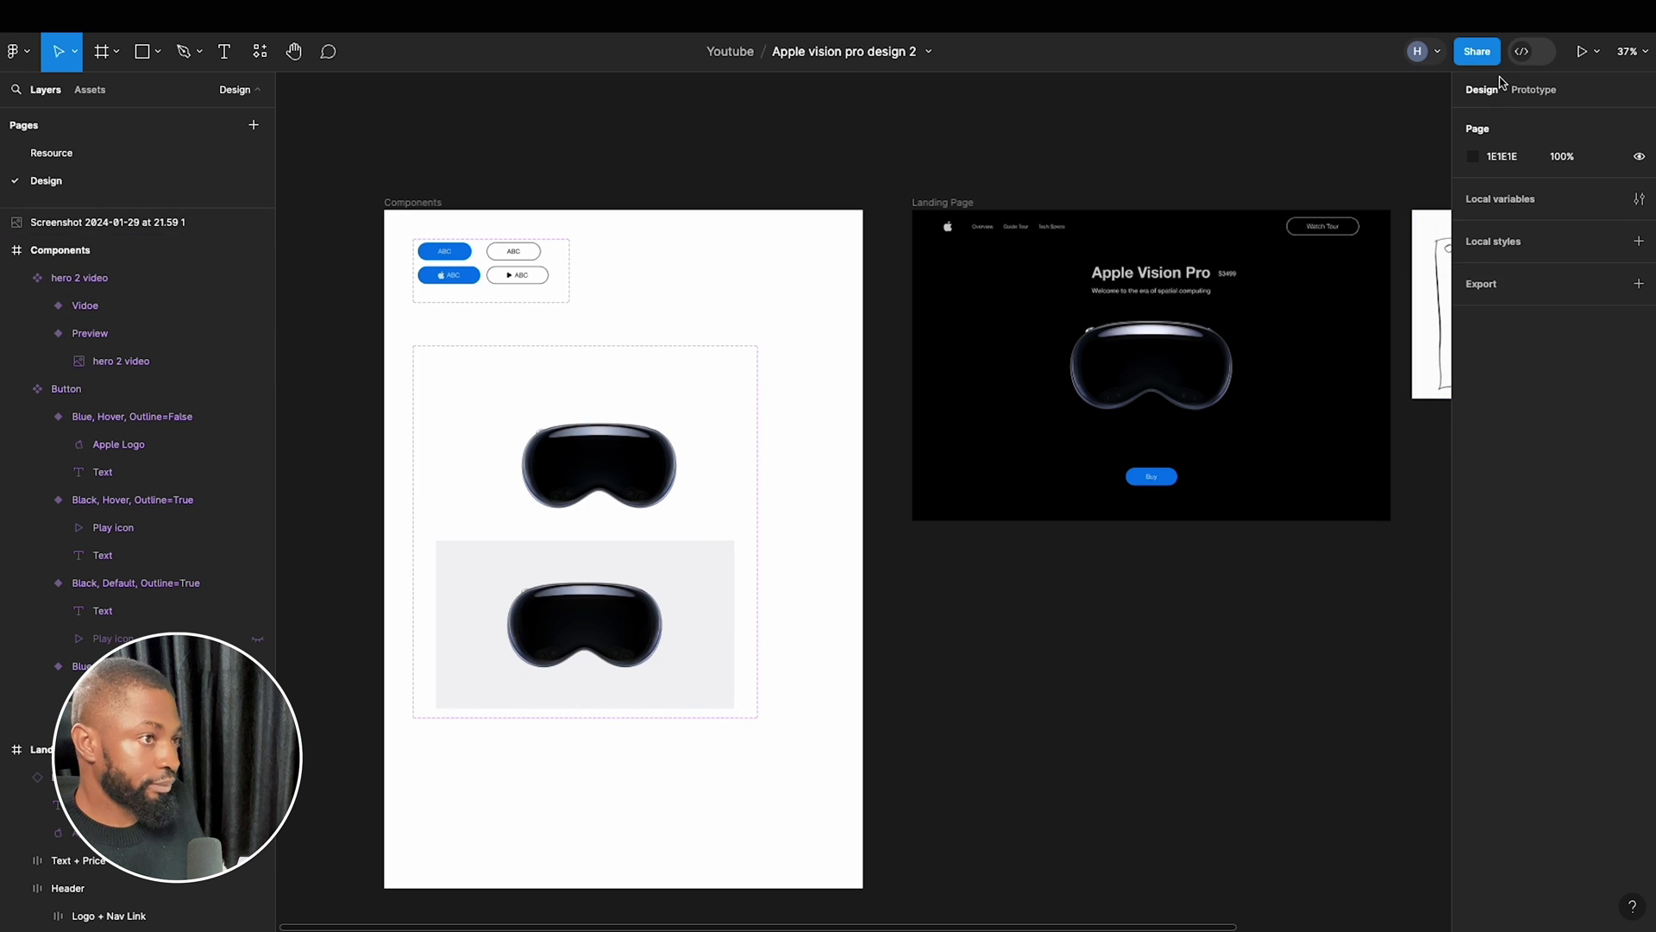
Reopen the Preview variant's after-delay interaction and choose Vidoe again as the value it changes to.
{"action": "left_click", "coordinate": [1534, 90]}
{"action": "left_click", "coordinate": [598, 542]}
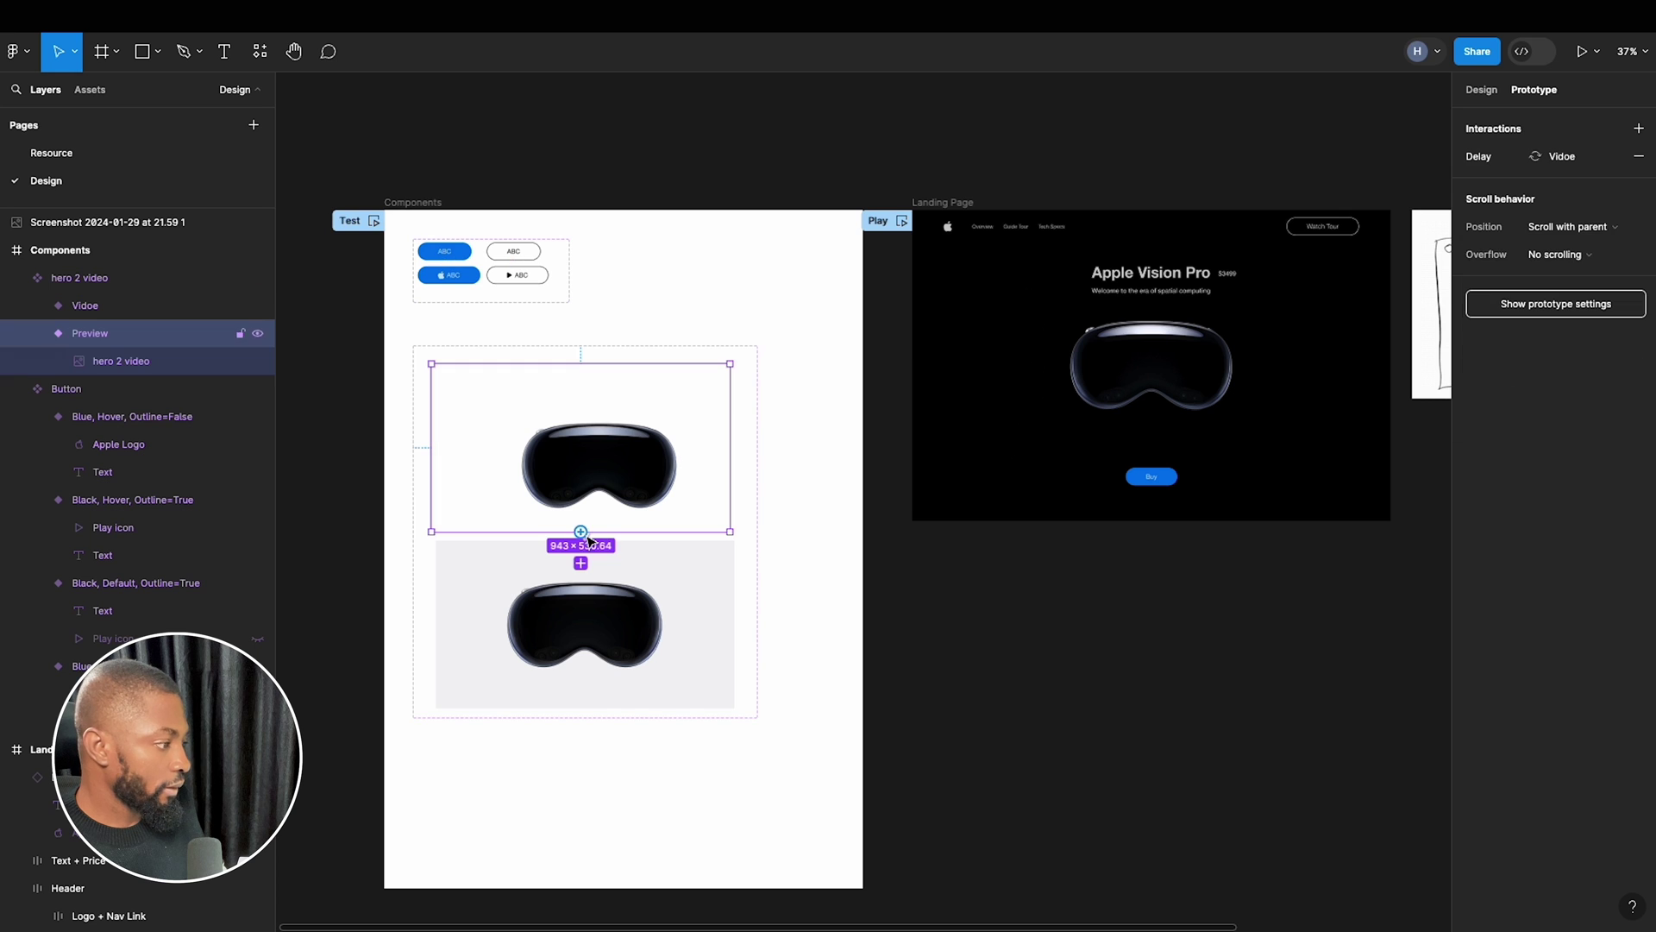
{"action": "scroll", "coordinate": [651, 578], "scroll_direction": "up", "scroll_amount": 5}
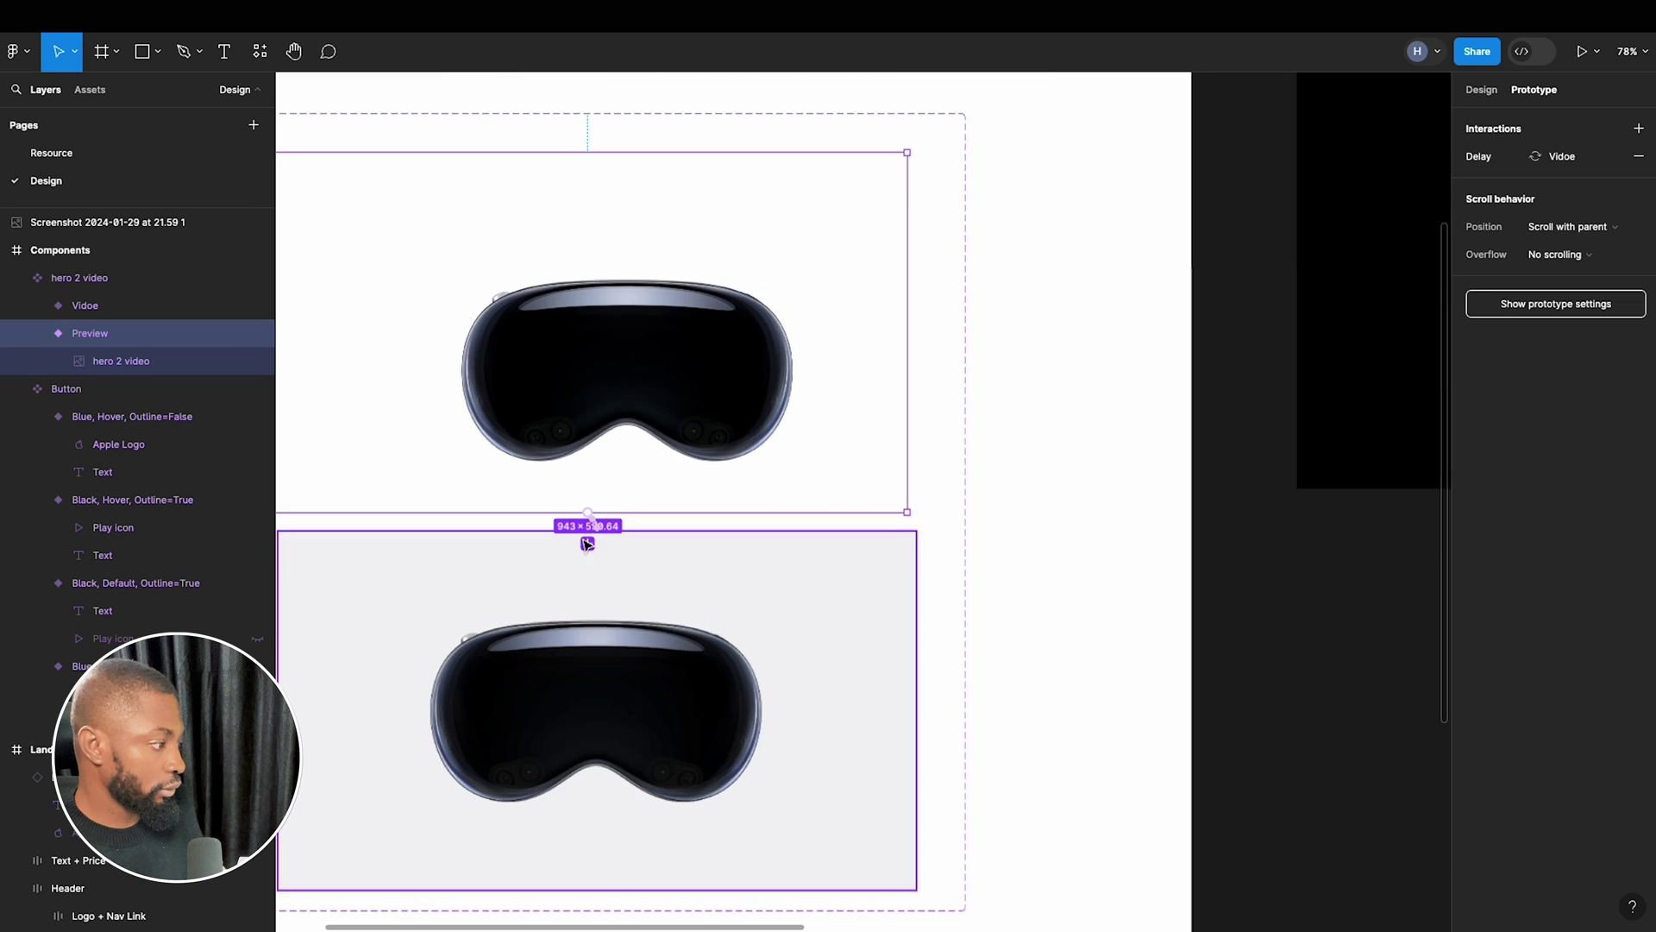
{"action": "left_click", "coordinate": [600, 531]}
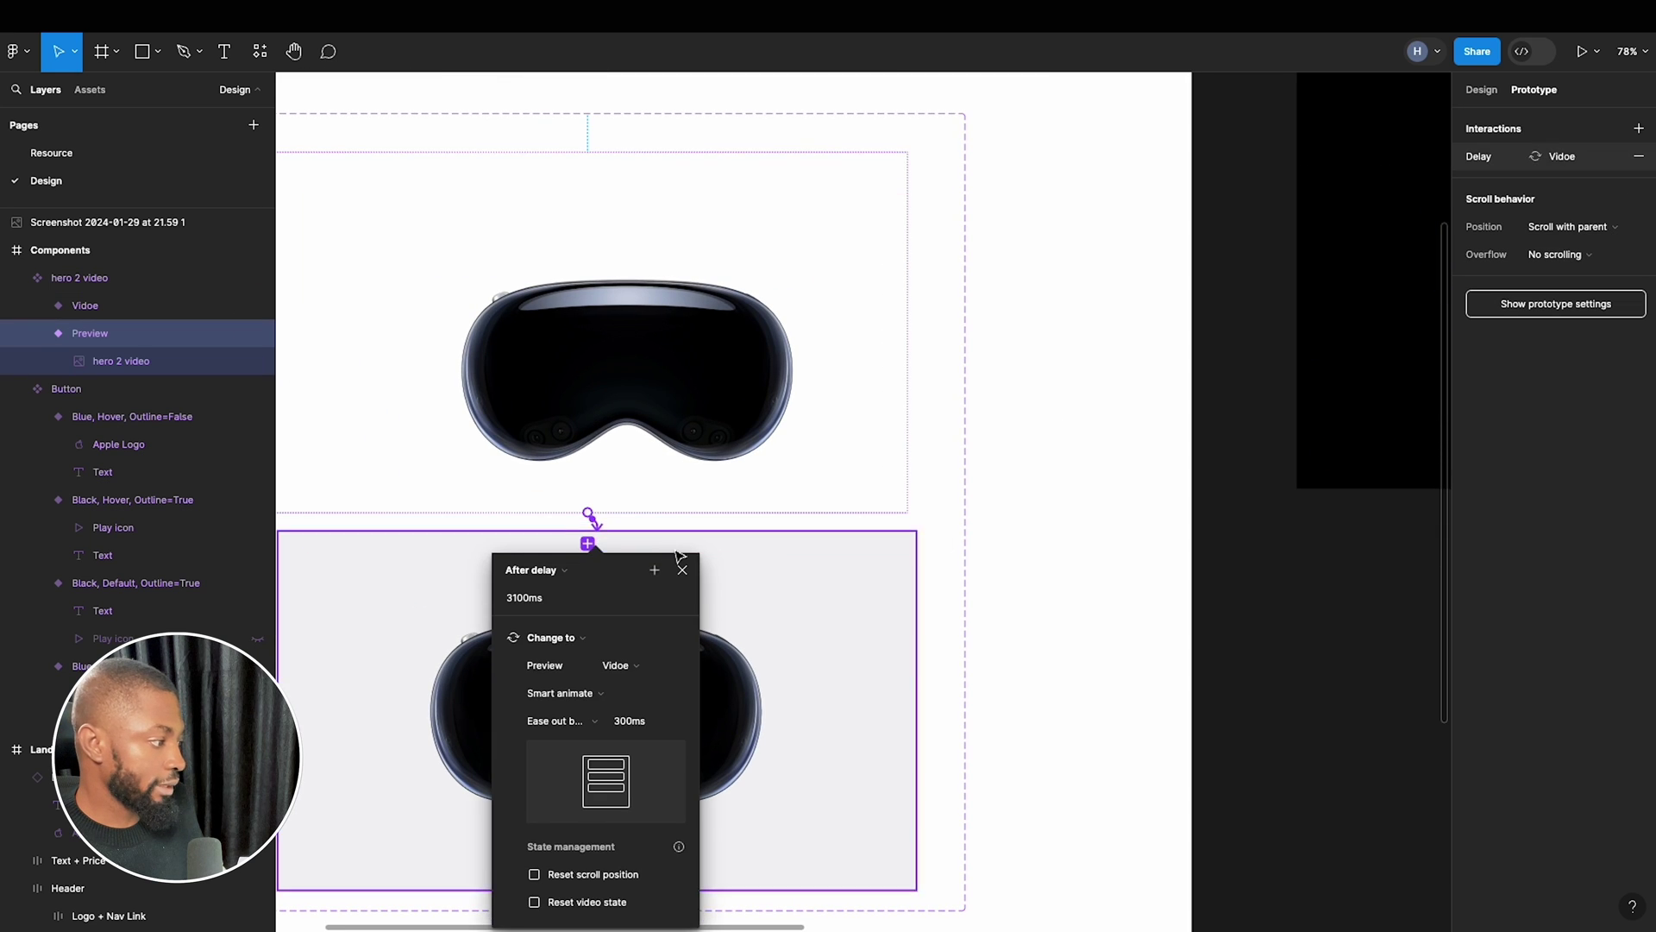
{"action": "scroll", "coordinate": [621, 517], "scroll_direction": "down", "scroll_amount": 5}
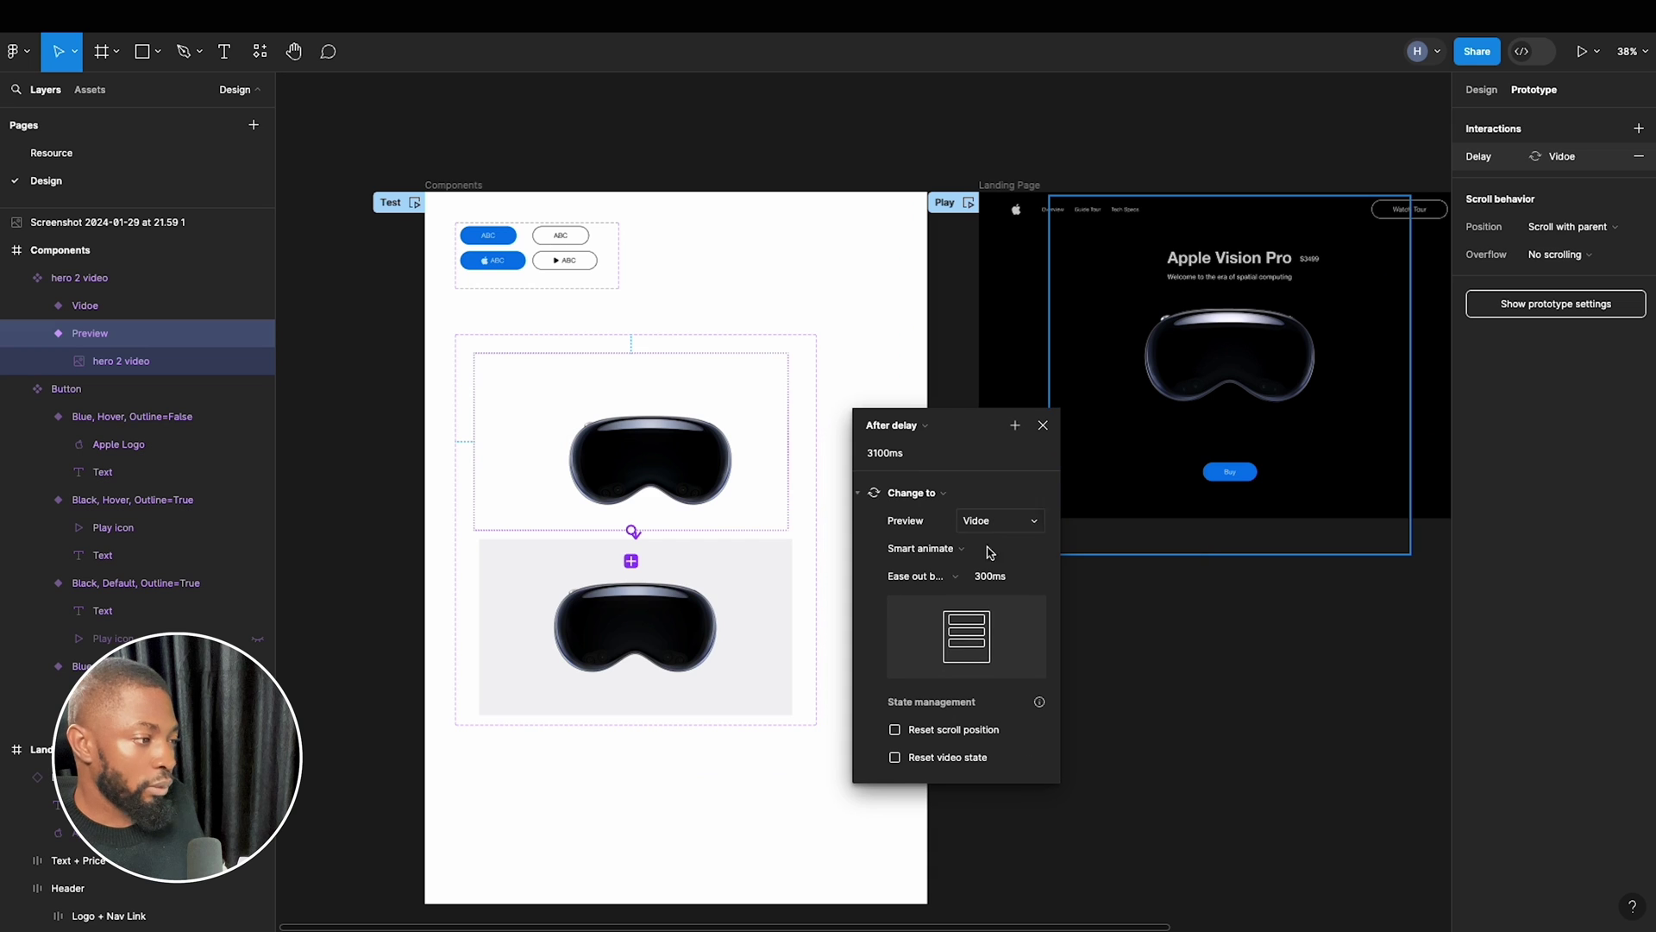
{"action": "left_click", "coordinate": [981, 521]}
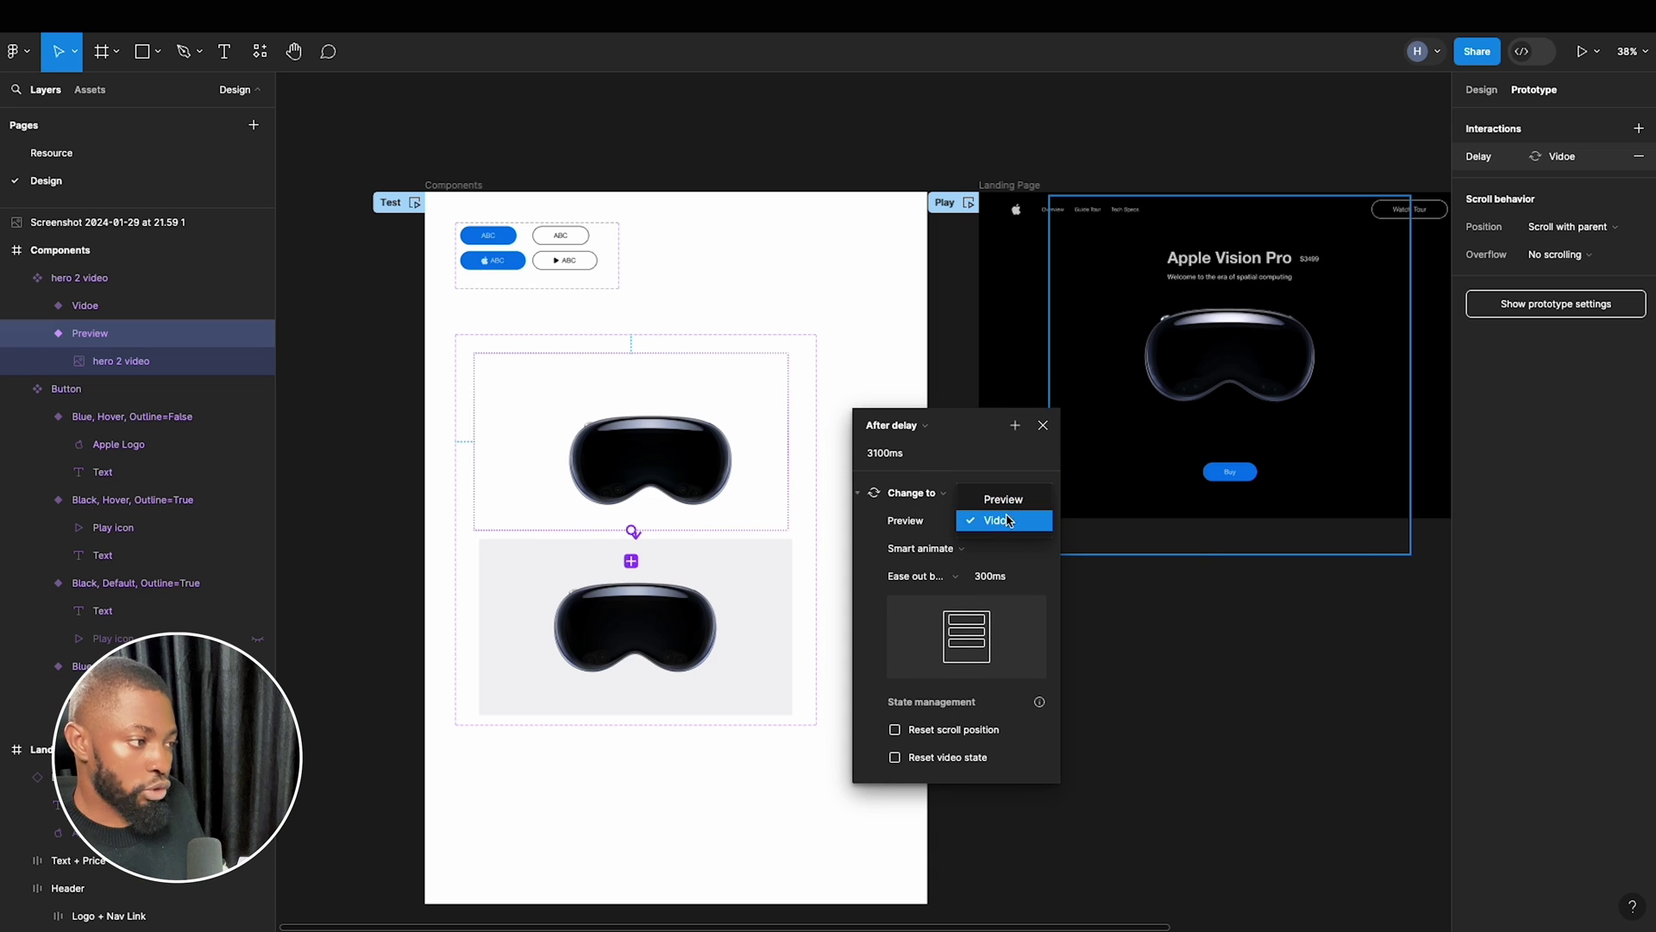
{"action": "left_click", "coordinate": [1010, 521]}
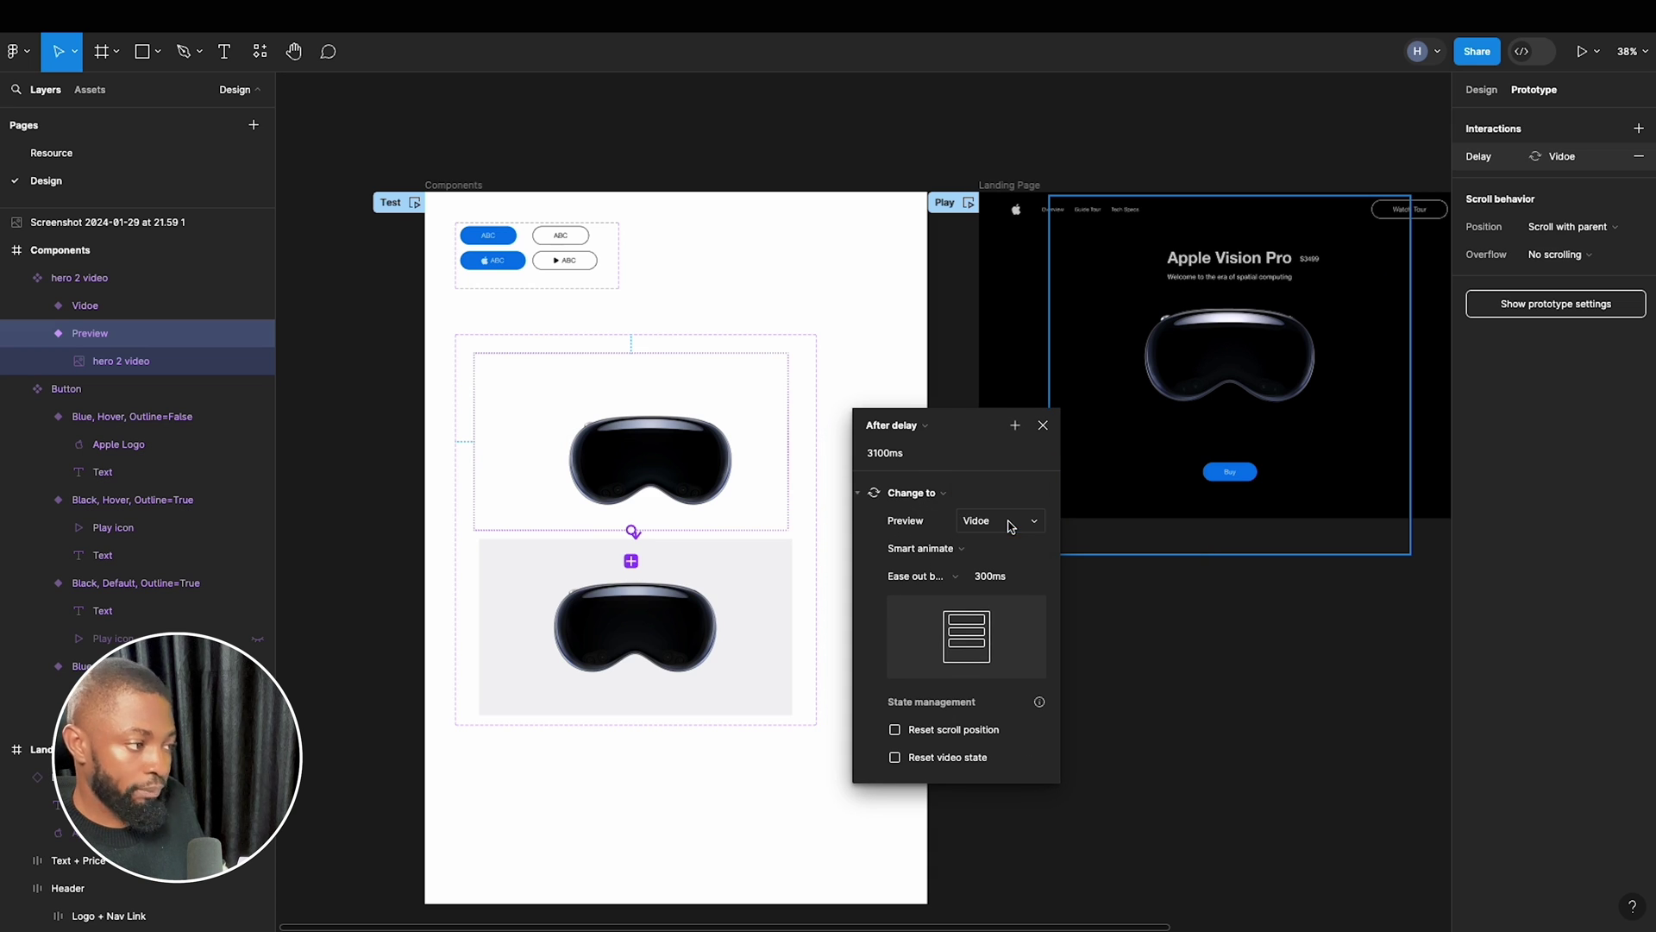
Set the interaction's animation to Dissolve with Ease in easing and close its settings.
{"action": "left_click", "coordinate": [953, 552]}
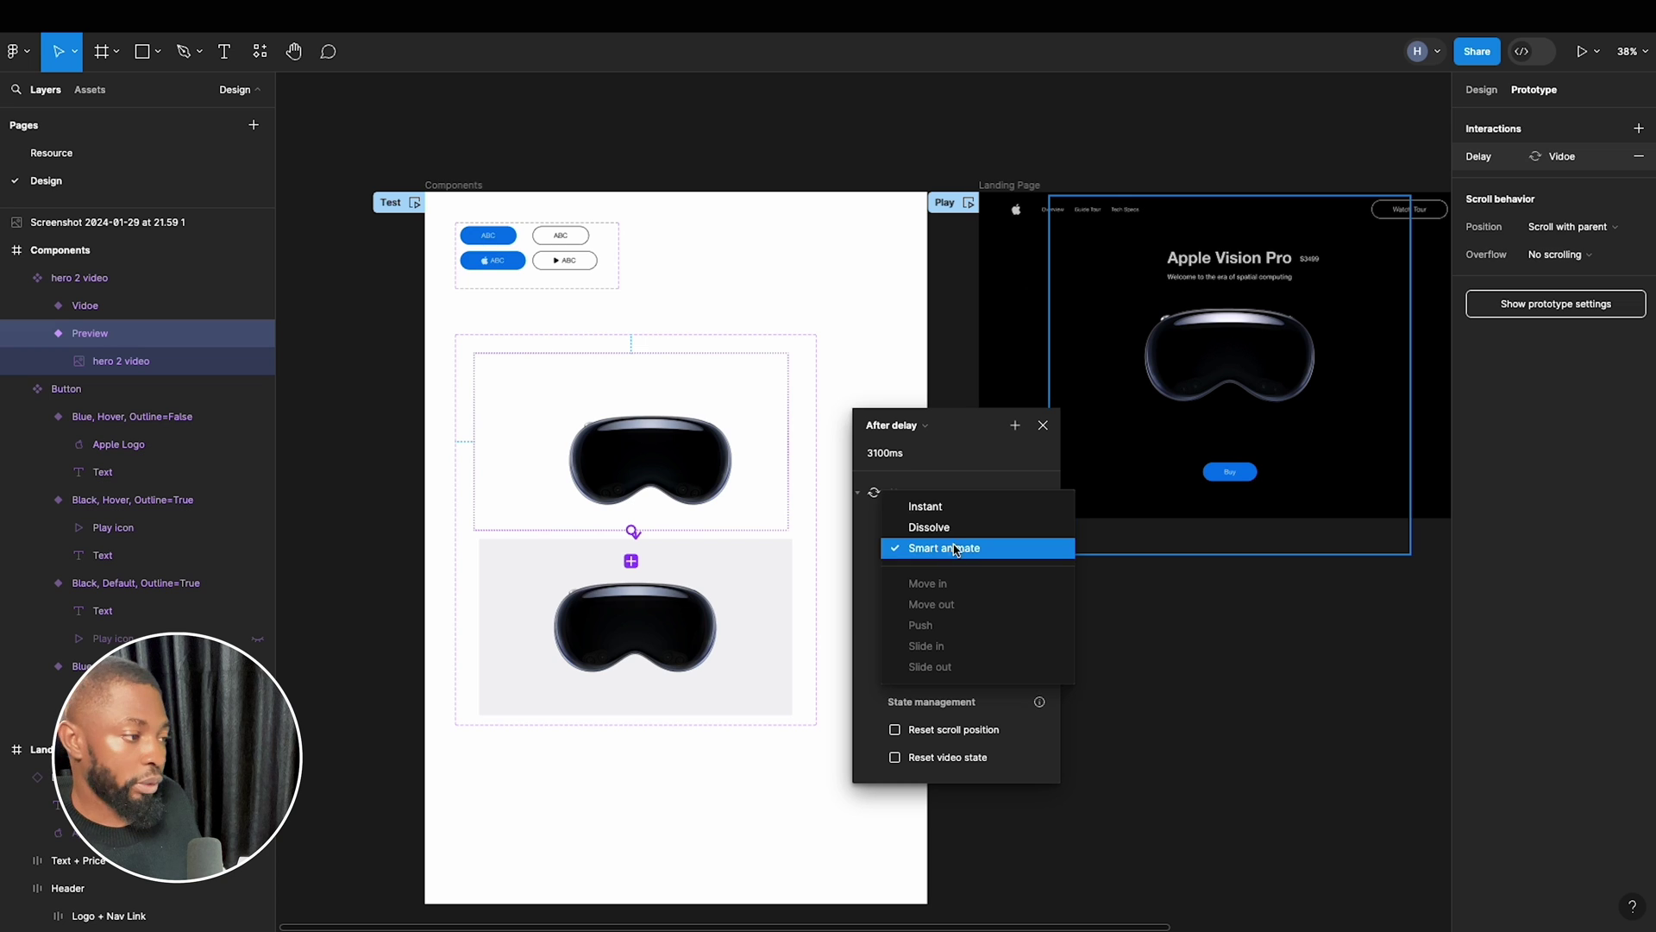
{"action": "left_click", "coordinate": [944, 528]}
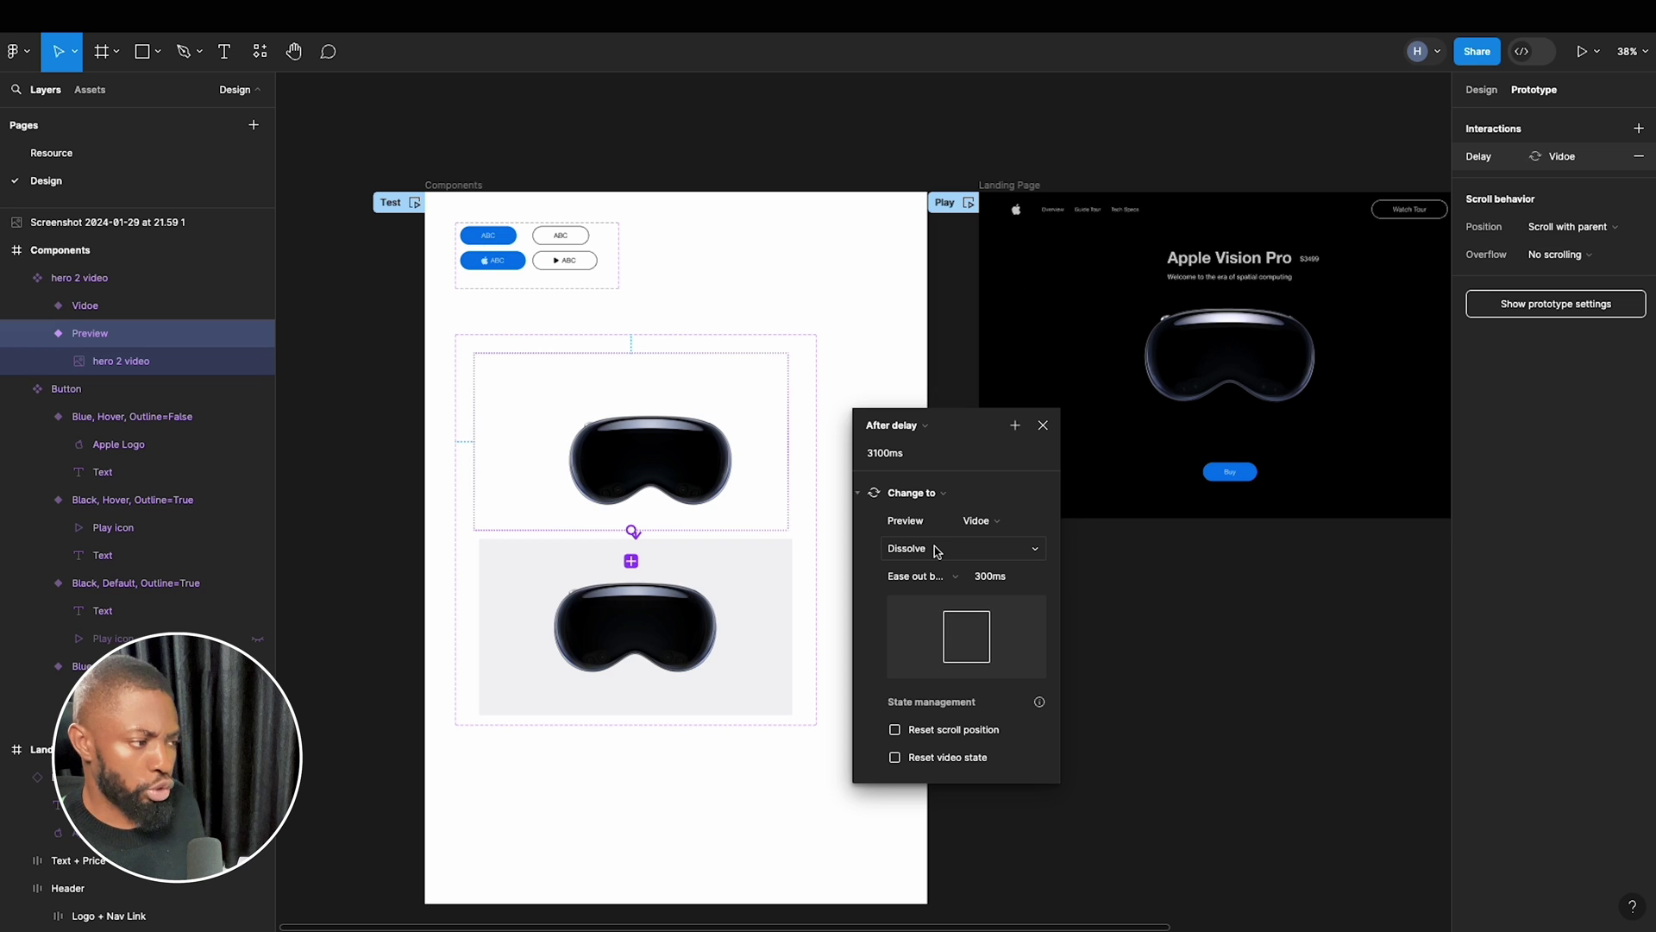
{"action": "left_click", "coordinate": [937, 551]}
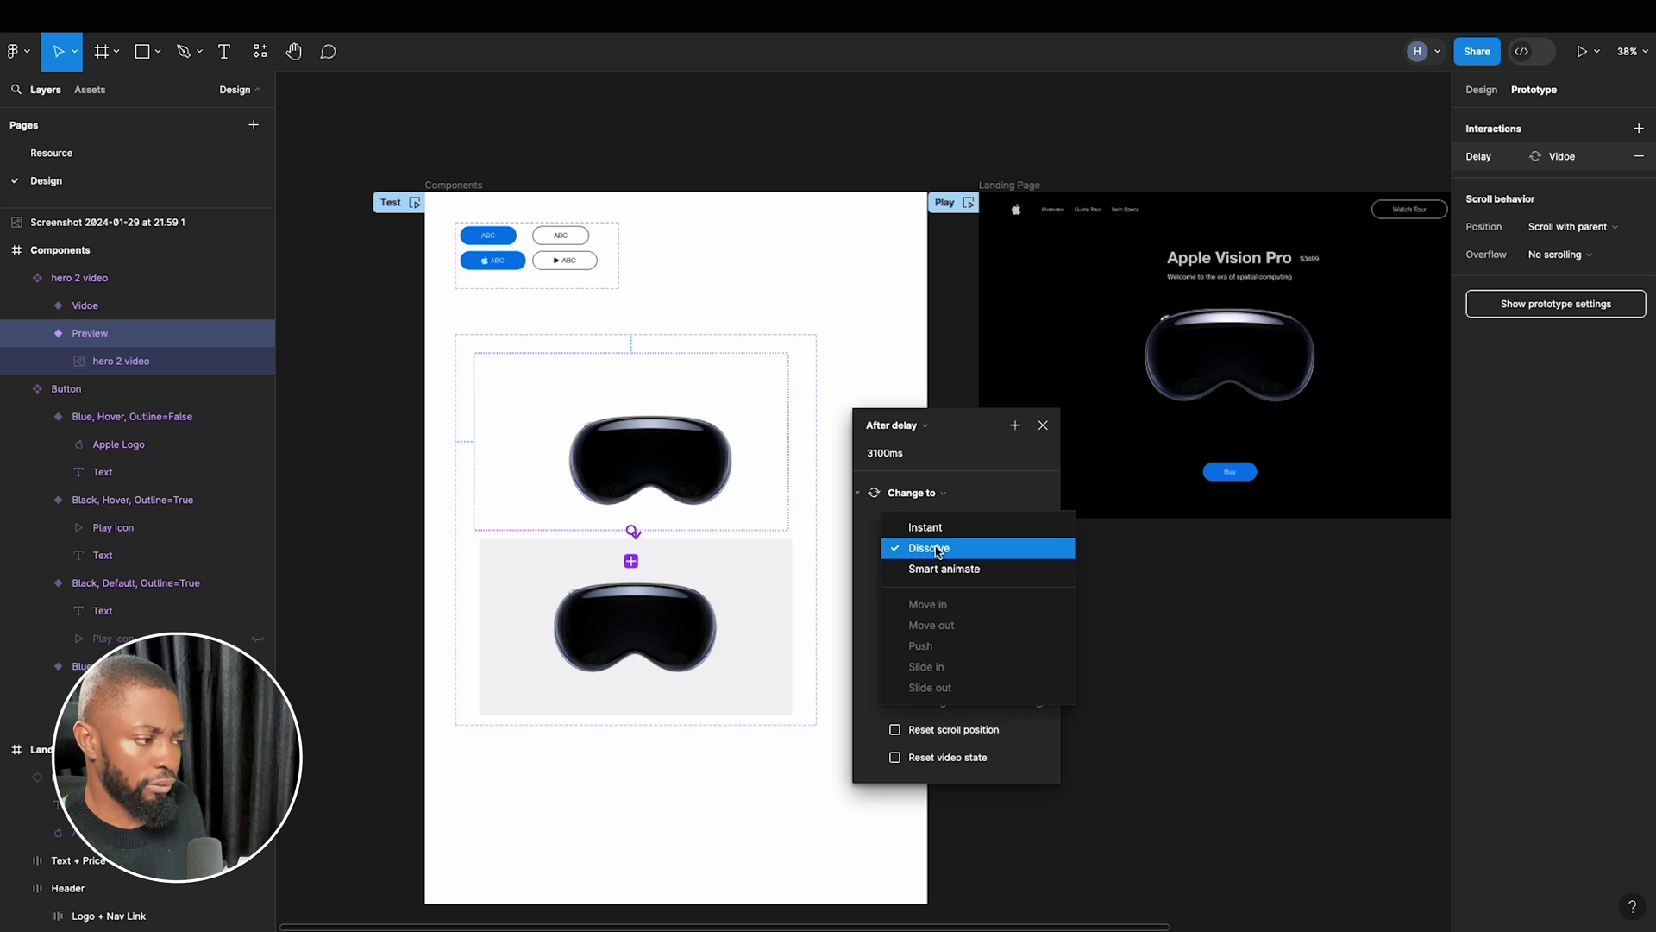
{"action": "left_click", "coordinate": [938, 549]}
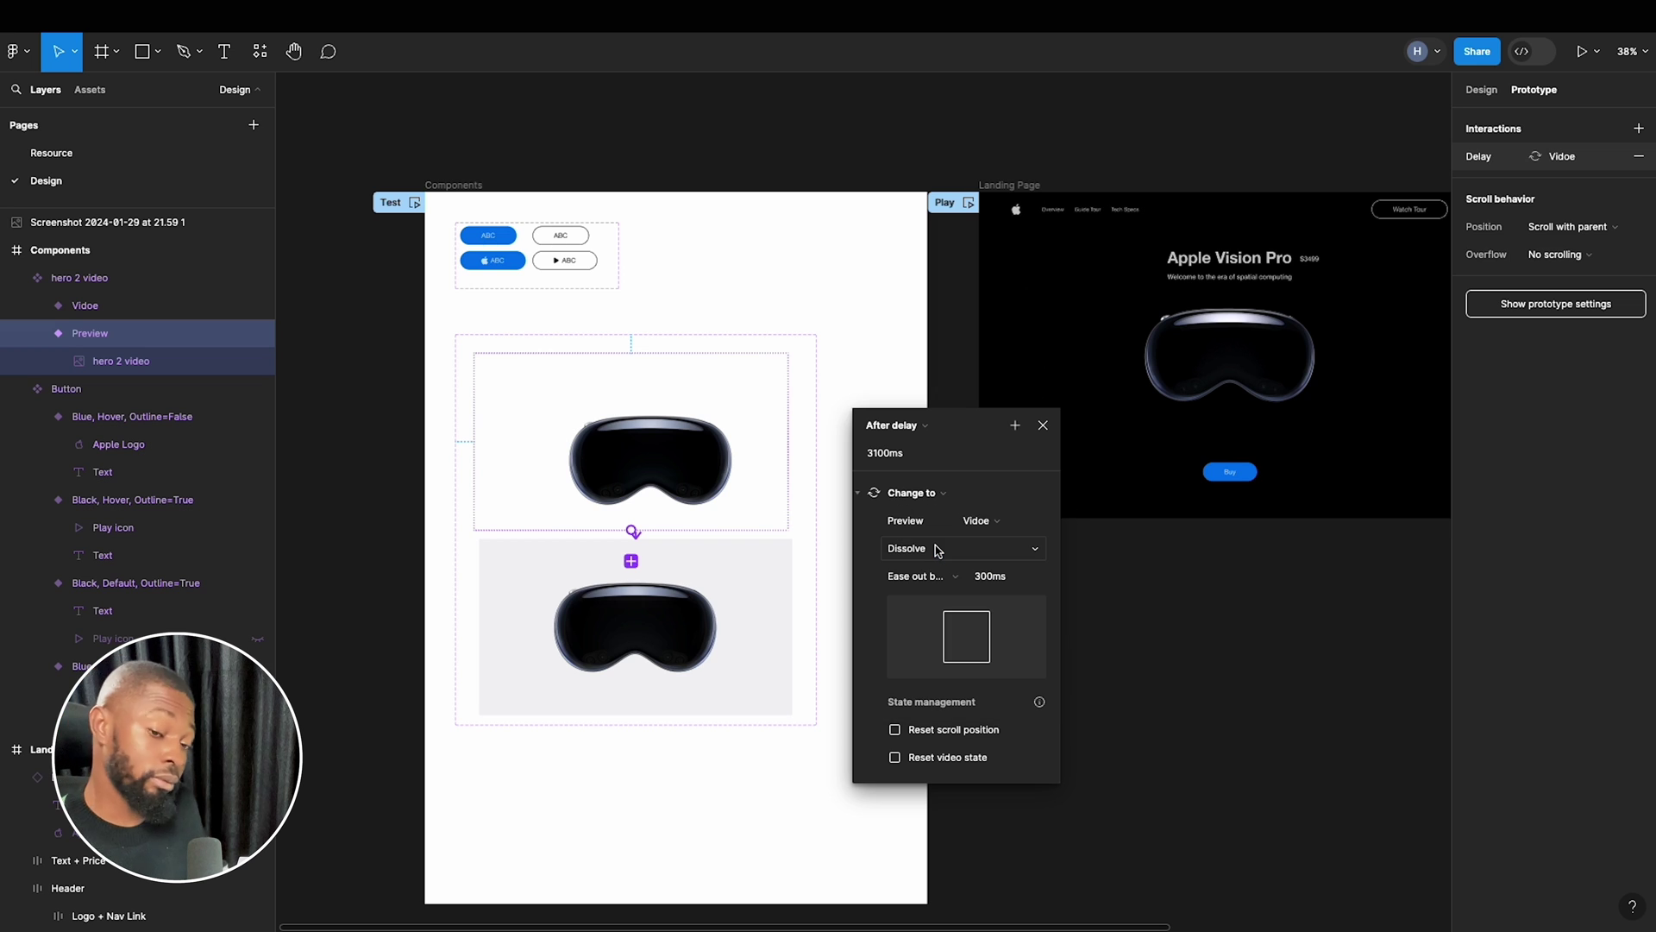
{"action": "left_click", "coordinate": [932, 570]}
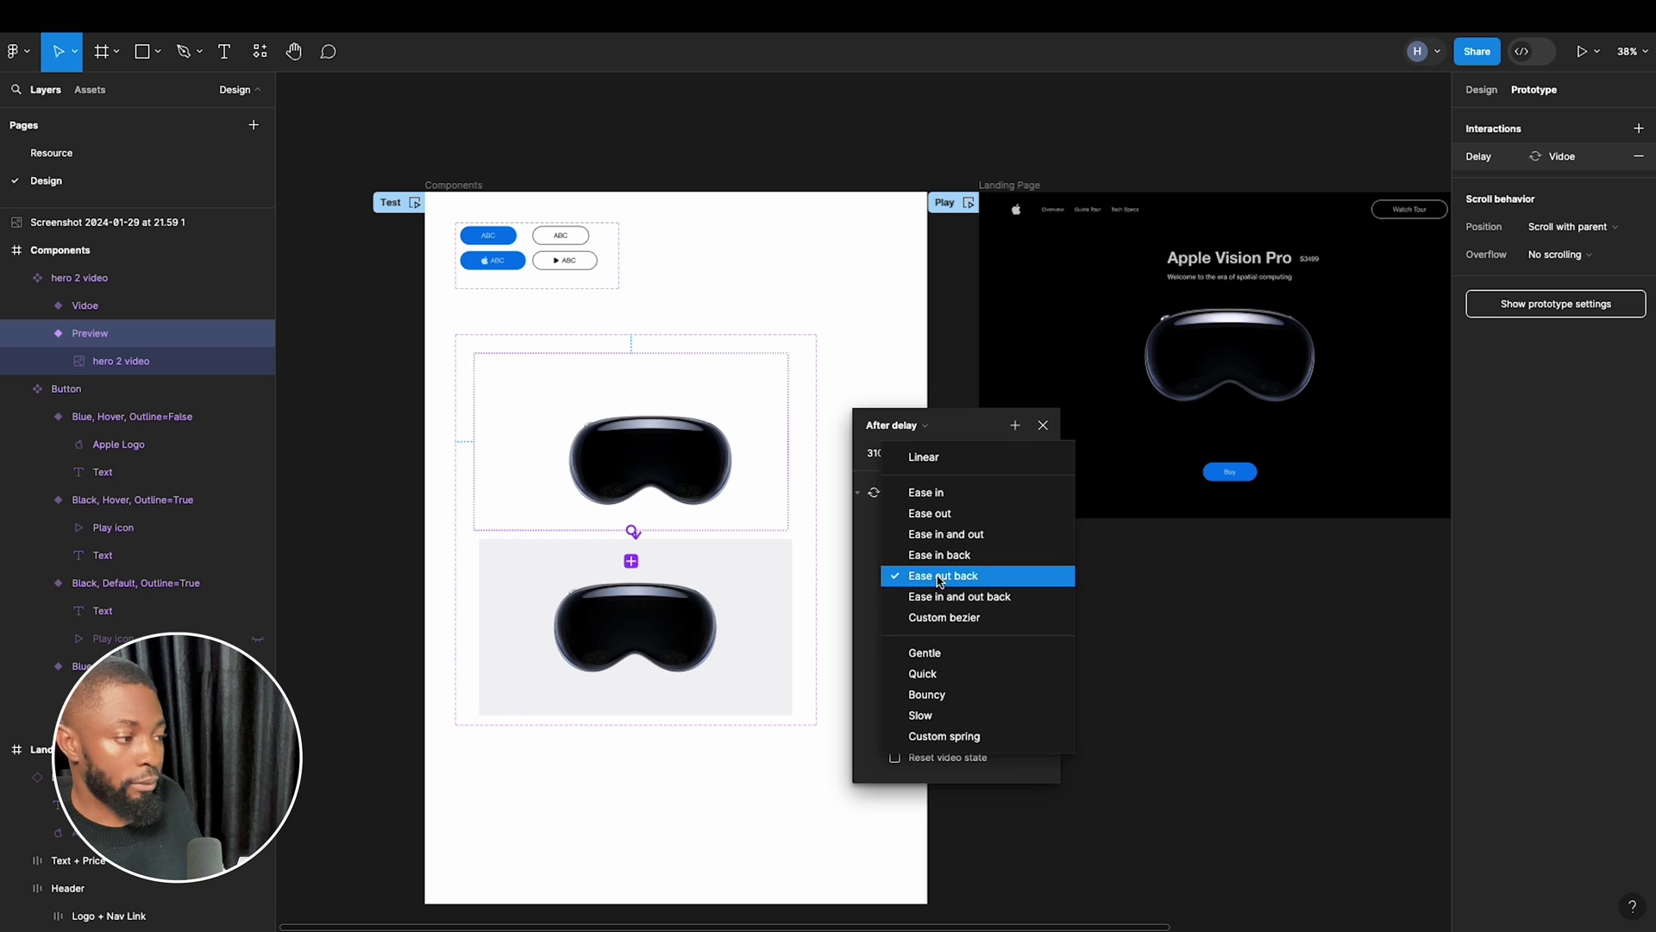
{"action": "left_click", "coordinate": [940, 490]}
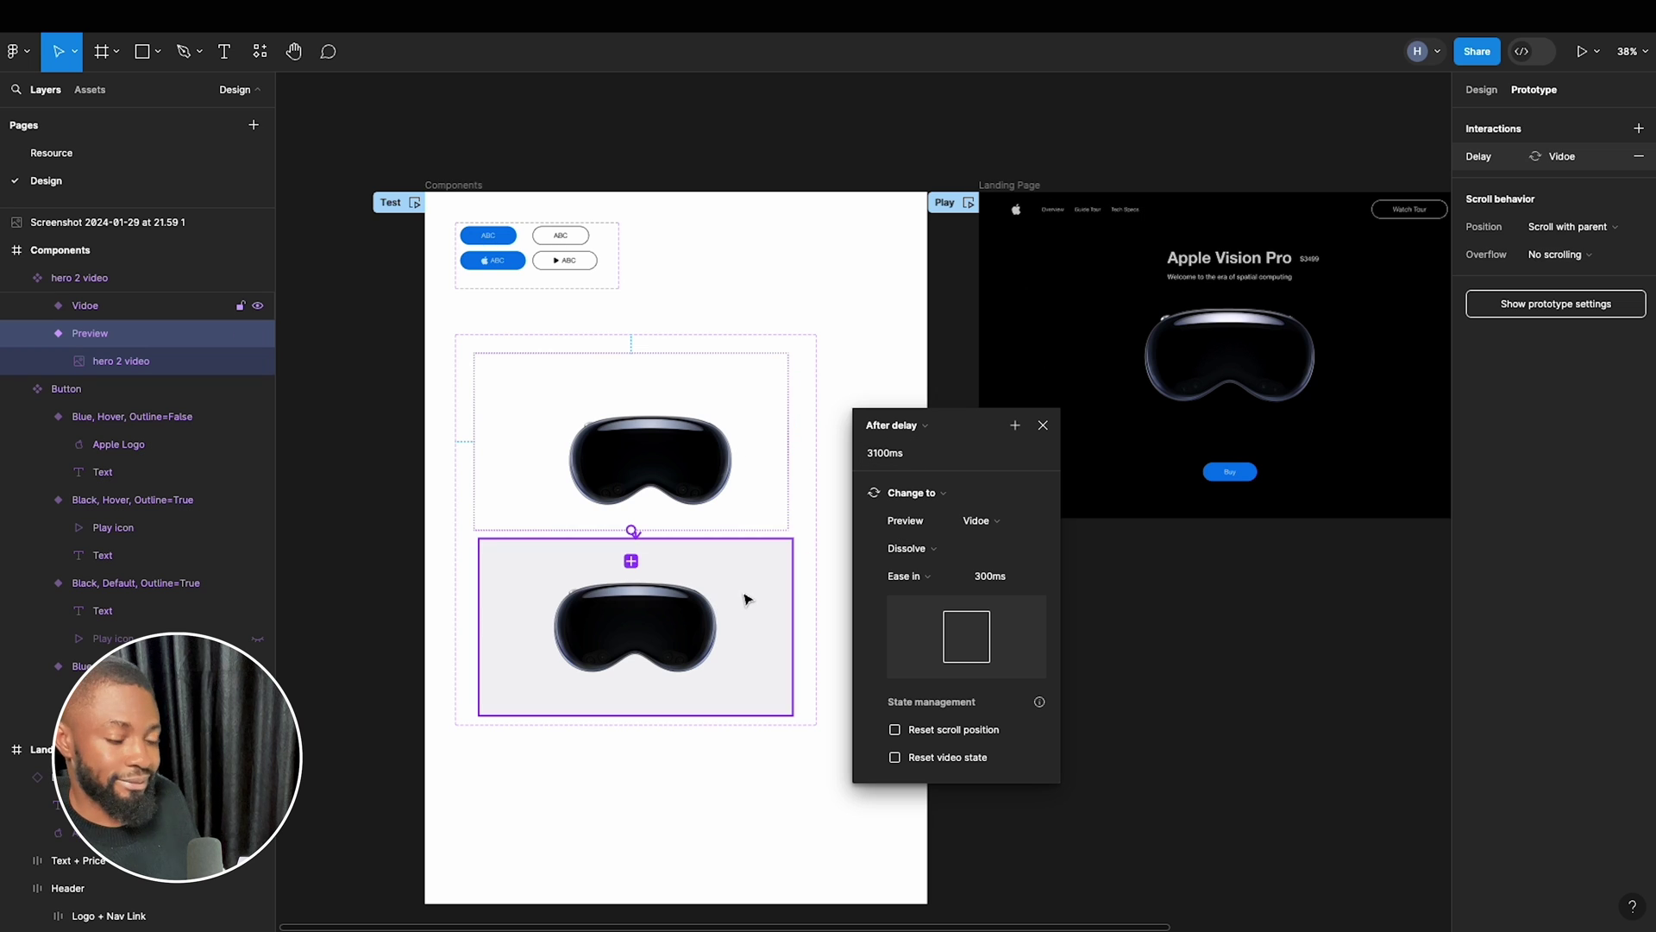
{"action": "left_click", "coordinate": [1043, 425]}
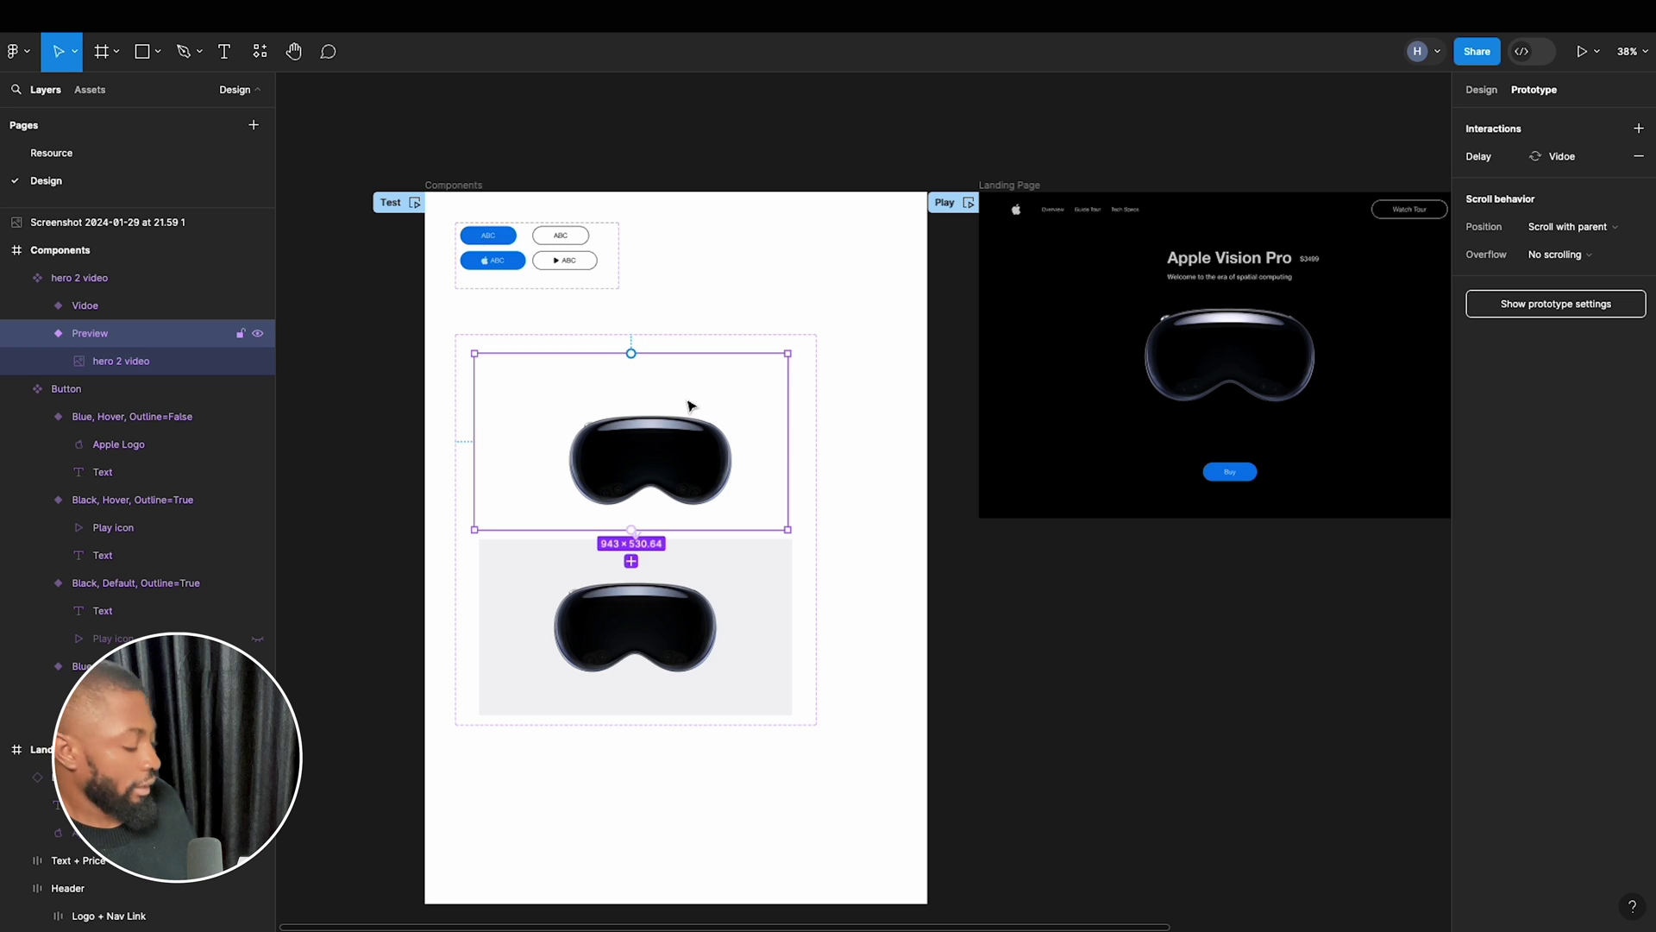
Examine the Landing Page frame and the hero 2 video component set with its design properties.
{"action": "scroll", "coordinate": [448, 362], "scroll_direction": "down", "scroll_amount": 3}
{"action": "left_click", "coordinate": [919, 218]}
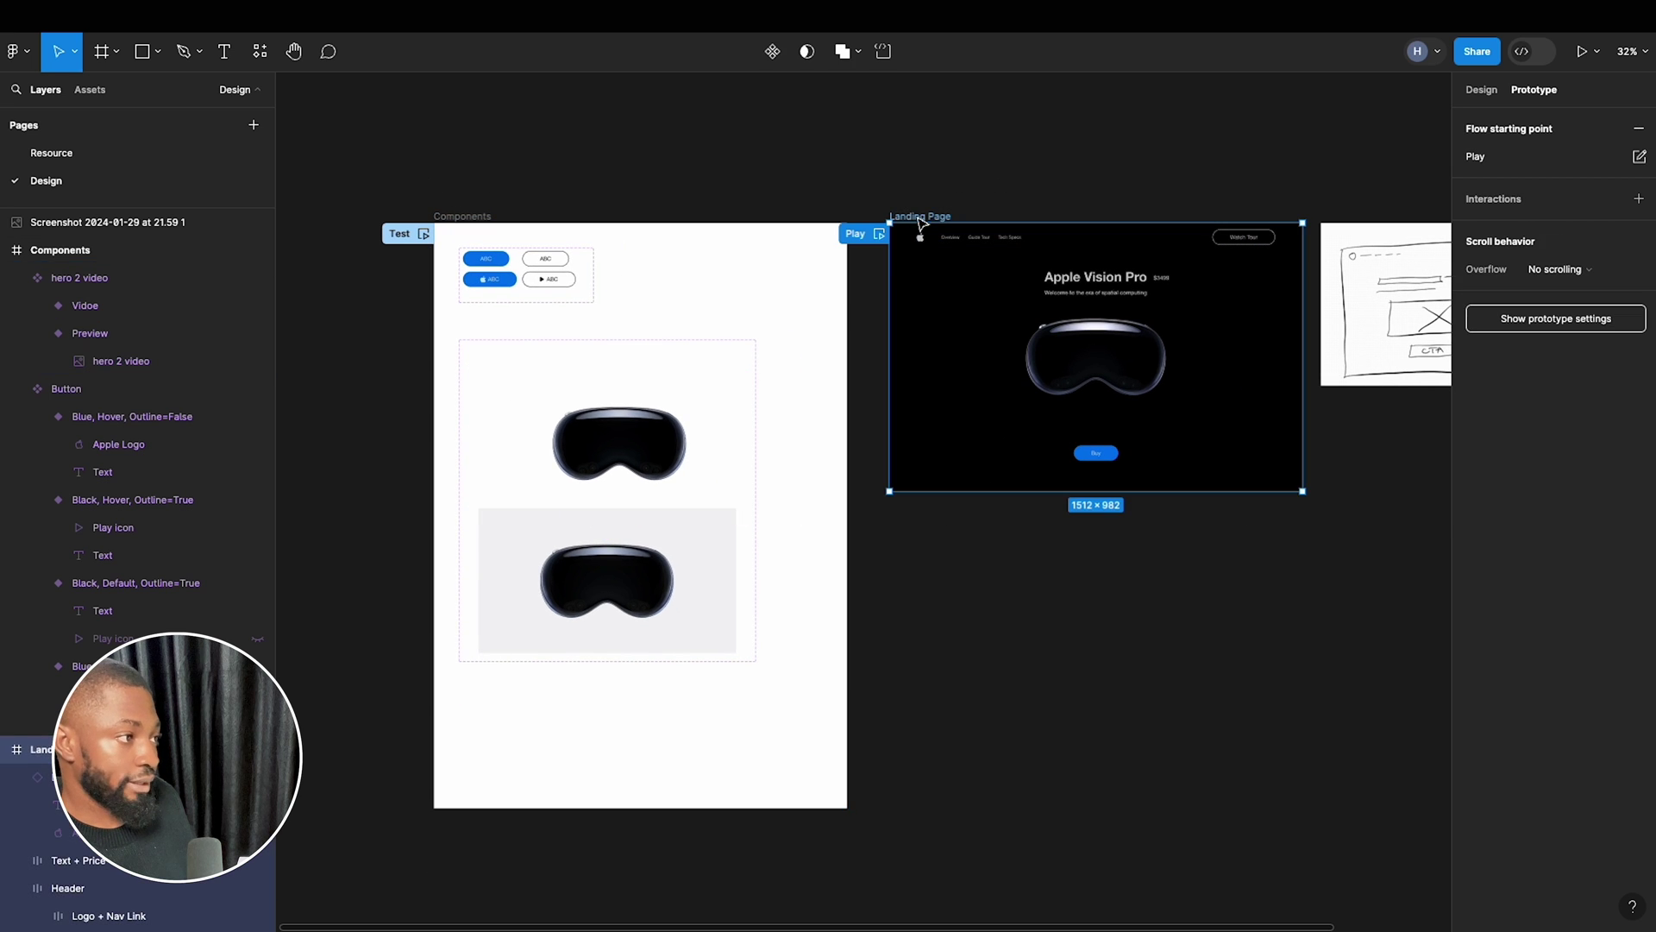
{"action": "left_click", "coordinate": [623, 442]}
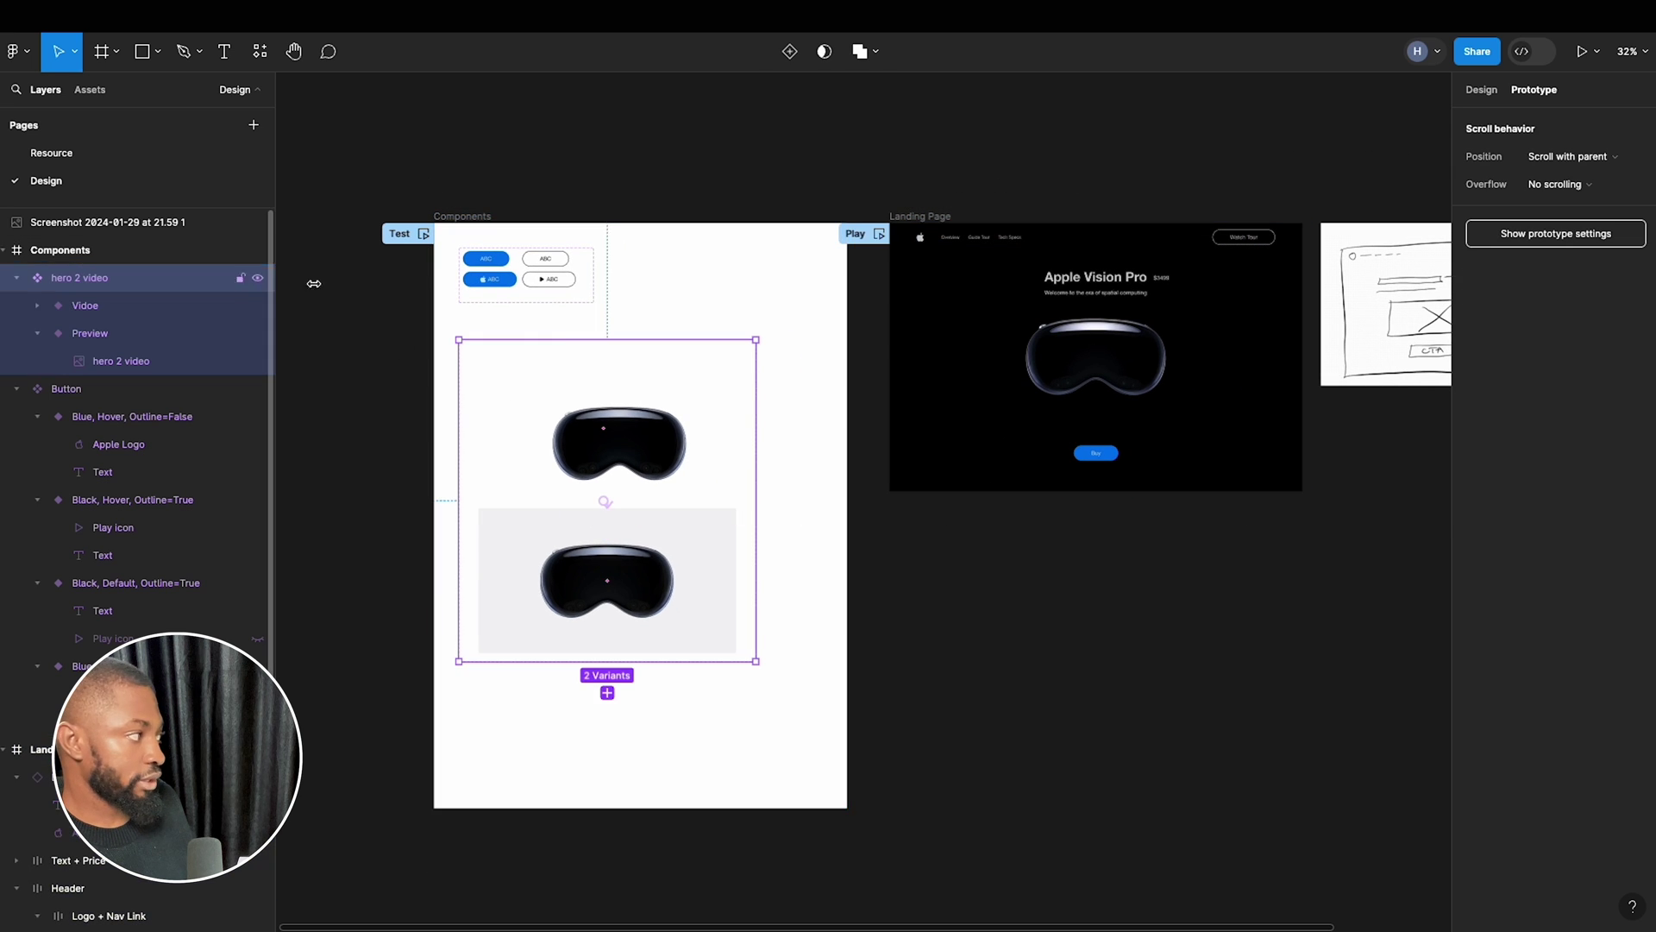
{"action": "left_click", "coordinate": [1481, 90]}
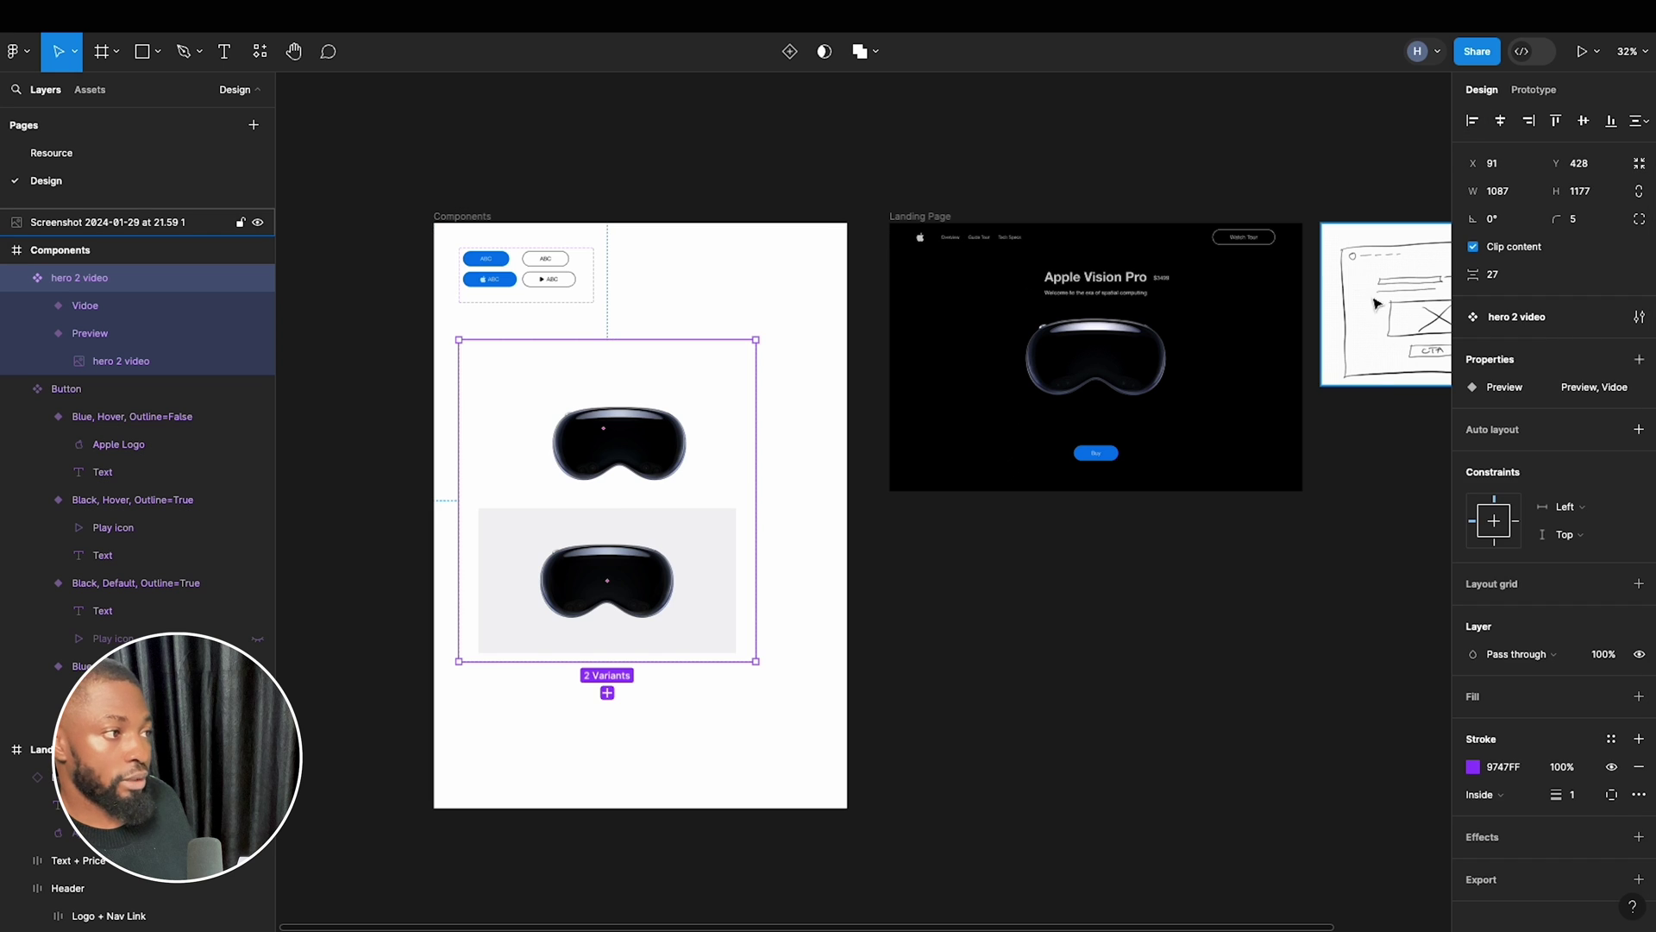
{"action": "scroll", "coordinate": [1377, 395], "scroll_direction": "up", "scroll_amount": 1}
{"action": "scroll", "coordinate": [1376, 397], "scroll_direction": "up", "scroll_amount": 1}
{"action": "scroll", "coordinate": [1396, 403], "scroll_direction": "up", "scroll_amount": 1}
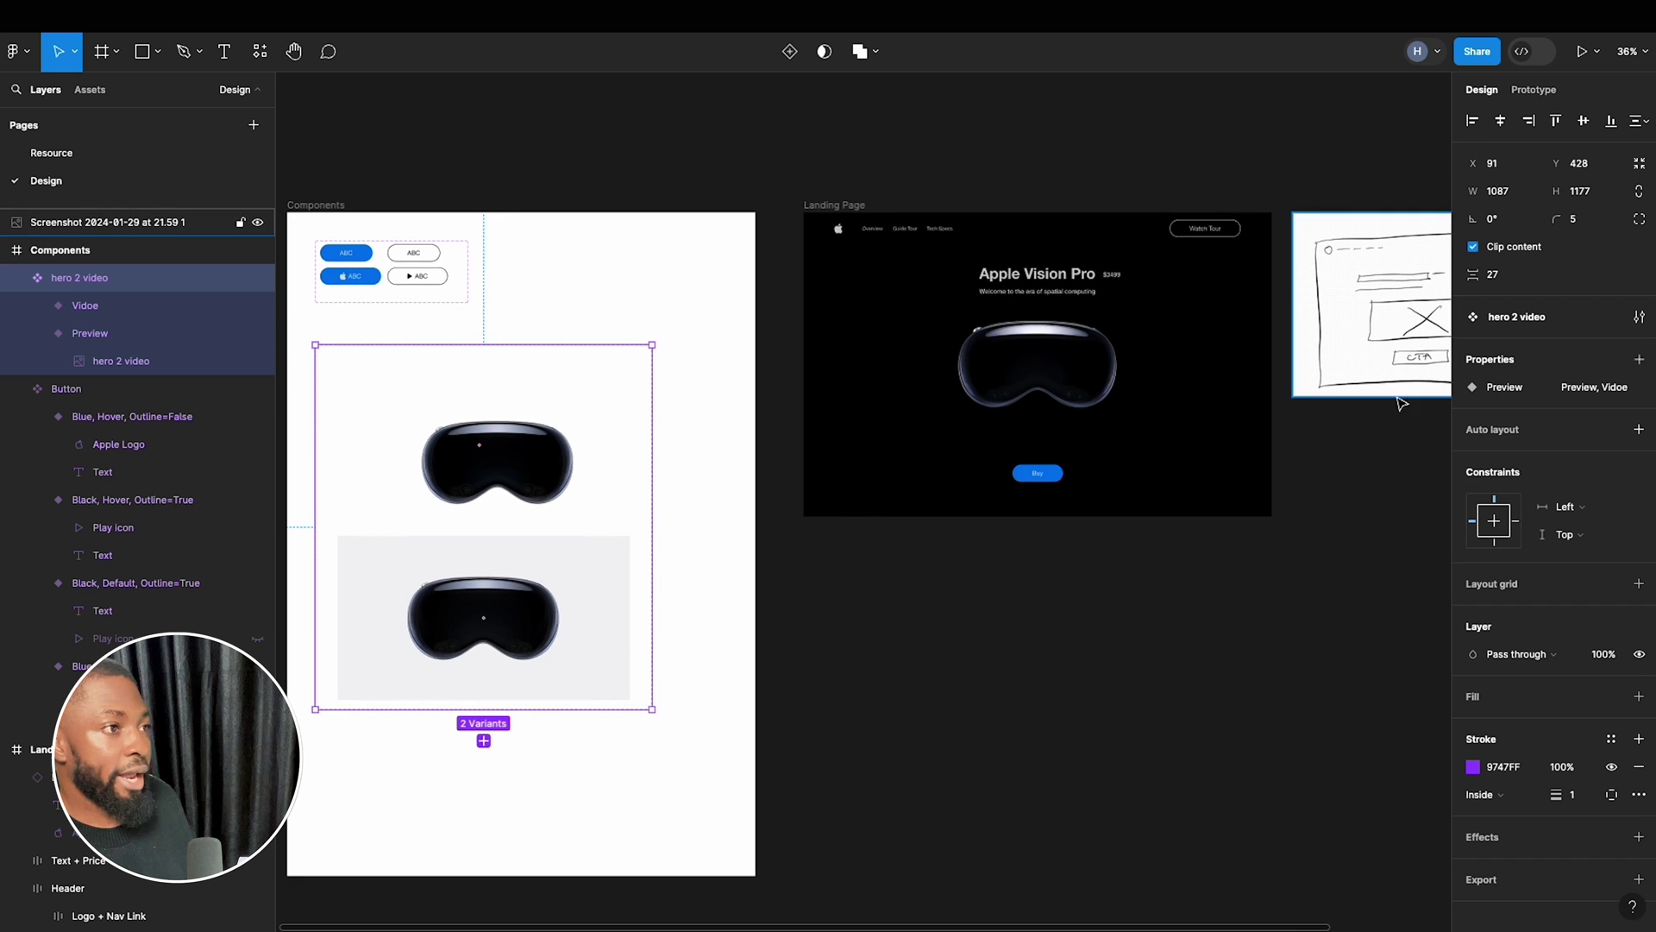
{"action": "scroll", "coordinate": [1346, 431], "scroll_direction": "right", "scroll_amount": 2}
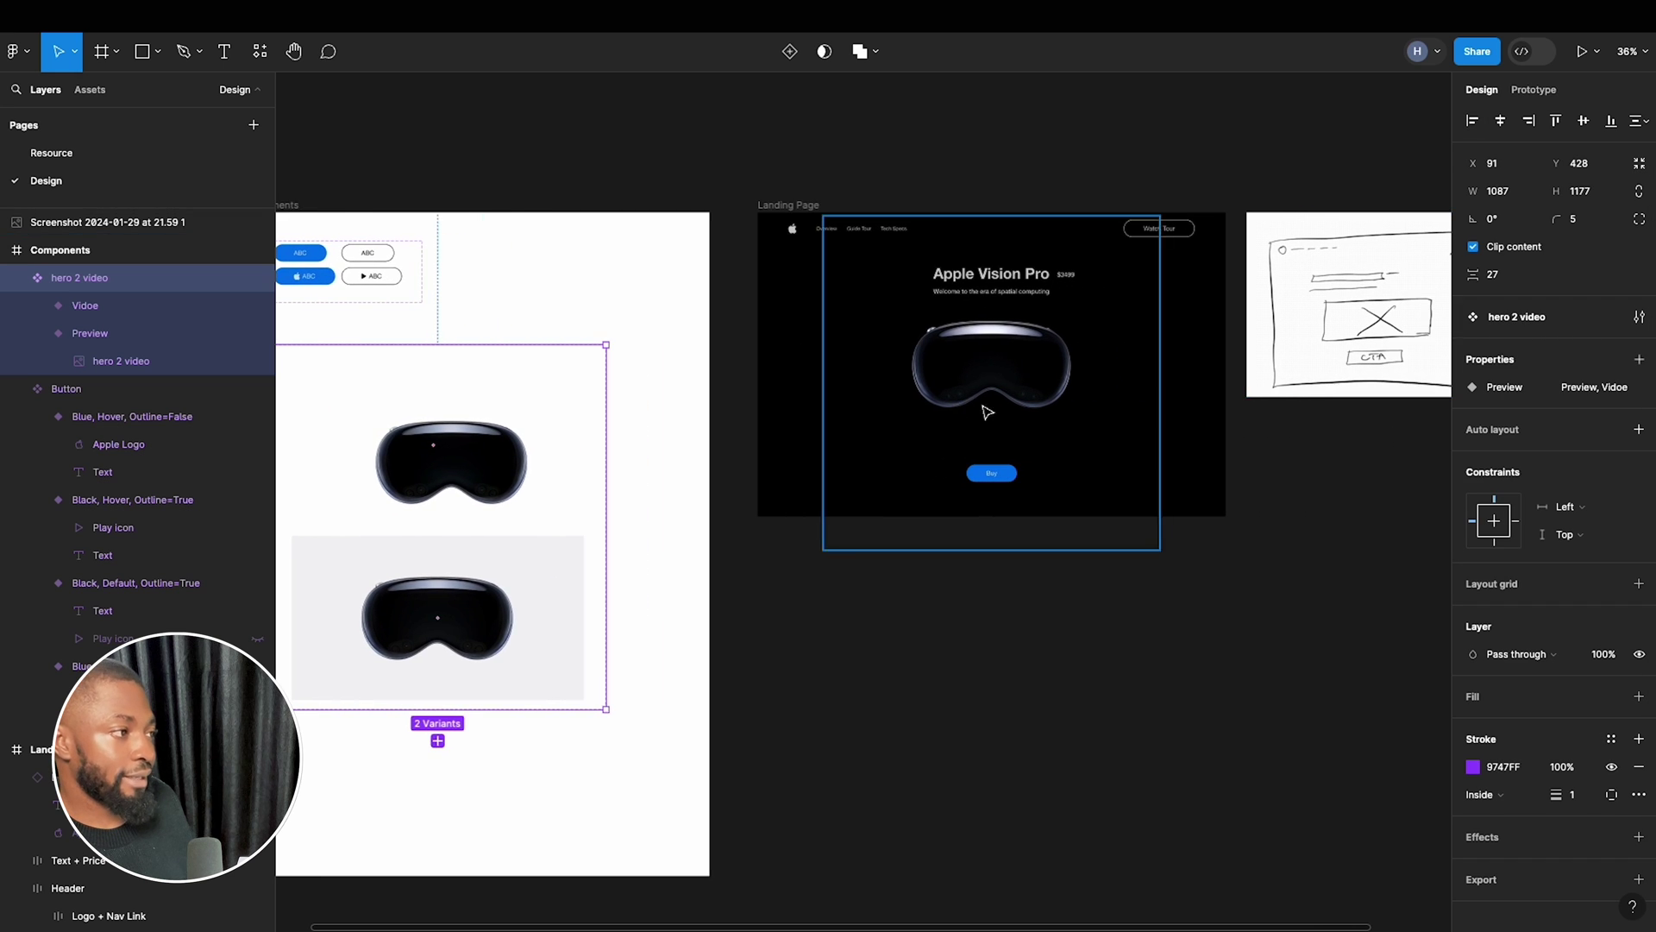
{"action": "scroll", "coordinate": [1253, 418], "scroll_direction": "up", "scroll_amount": 1}
{"action": "scroll", "coordinate": [1252, 417], "scroll_direction": "up", "scroll_amount": 2}
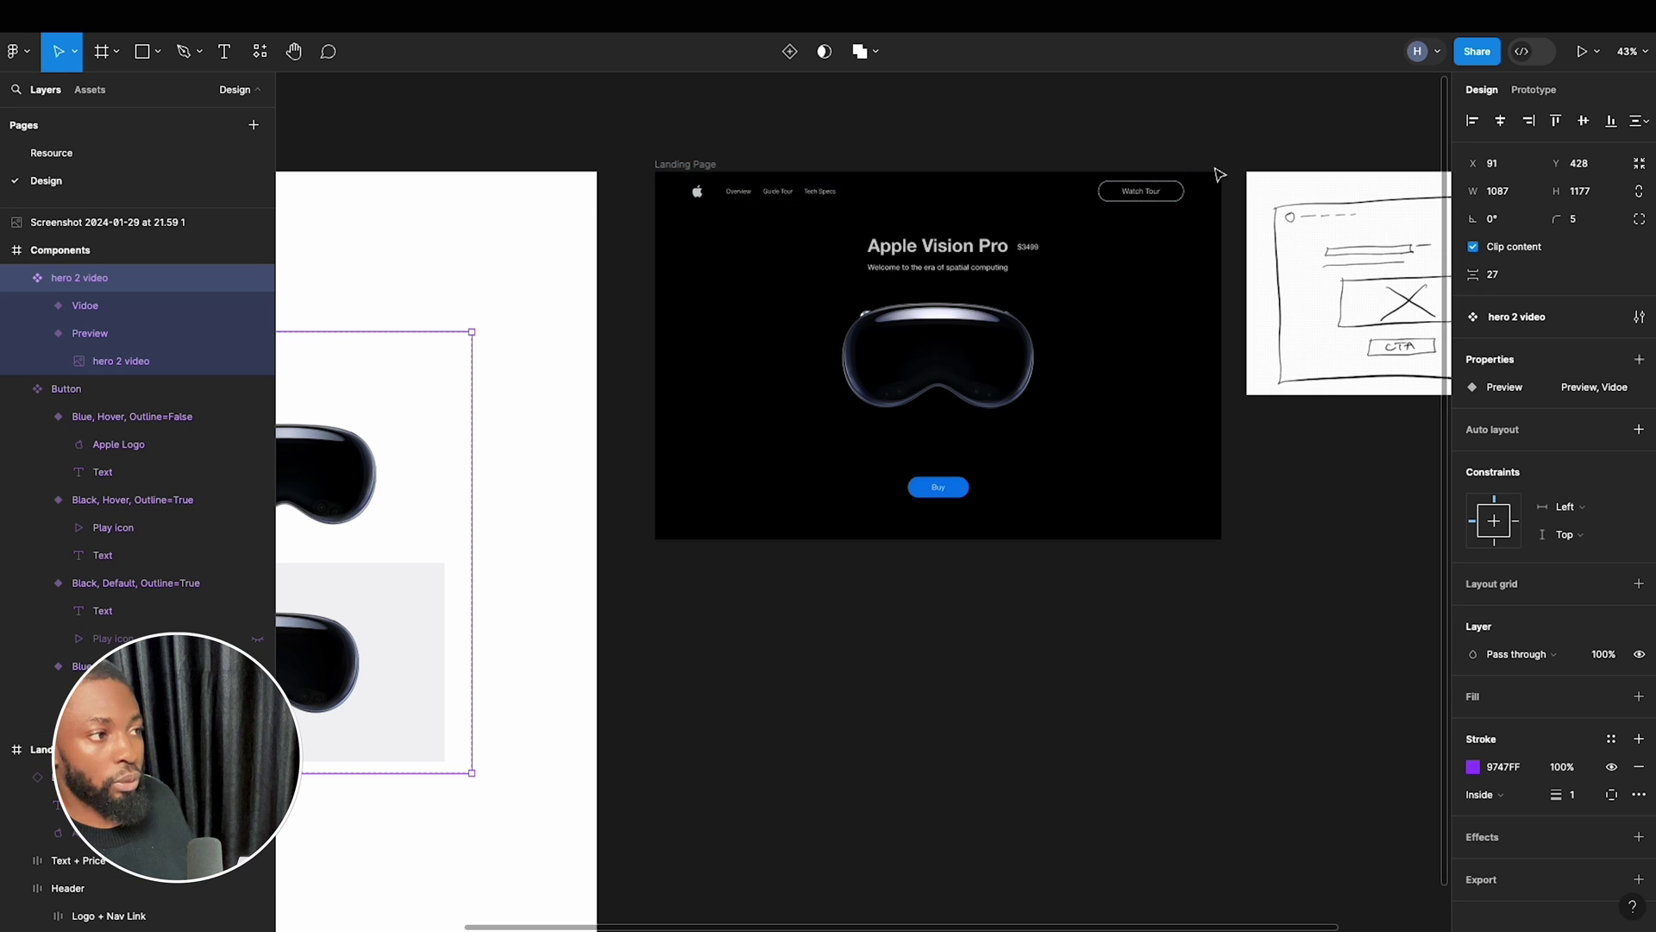
{"action": "scroll", "coordinate": [751, 323], "scroll_direction": "down", "scroll_amount": 2}
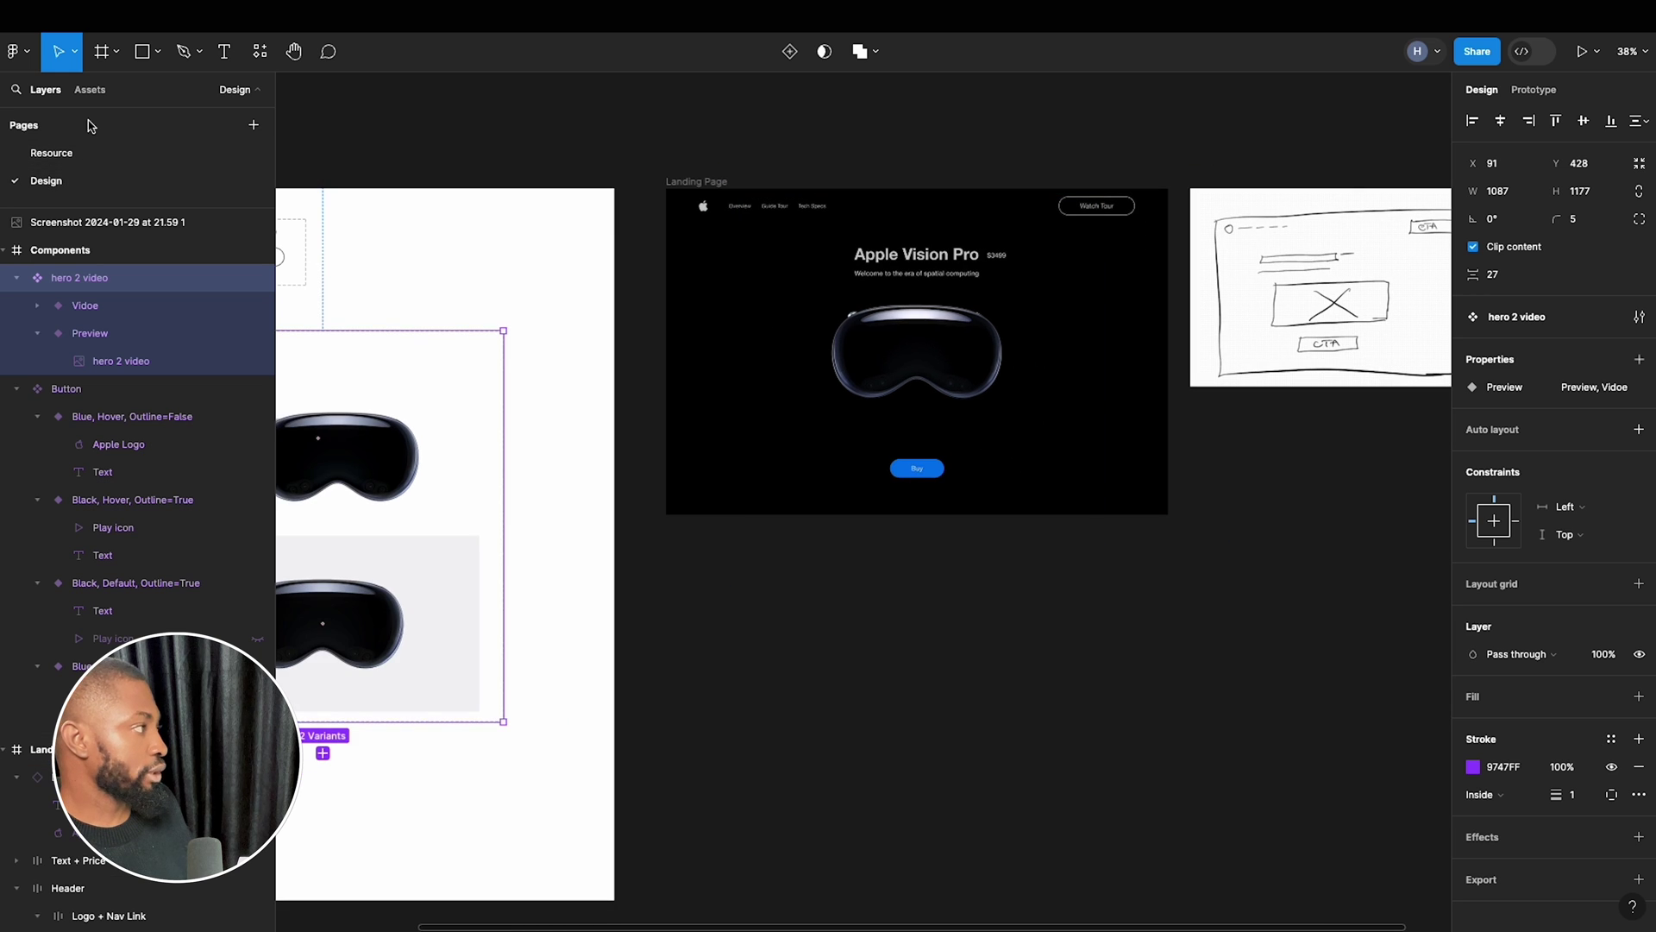
Draw a rectangle about 957 × 309 in the empty area below the Landing Page frame.
{"action": "left_click", "coordinate": [103, 57]}
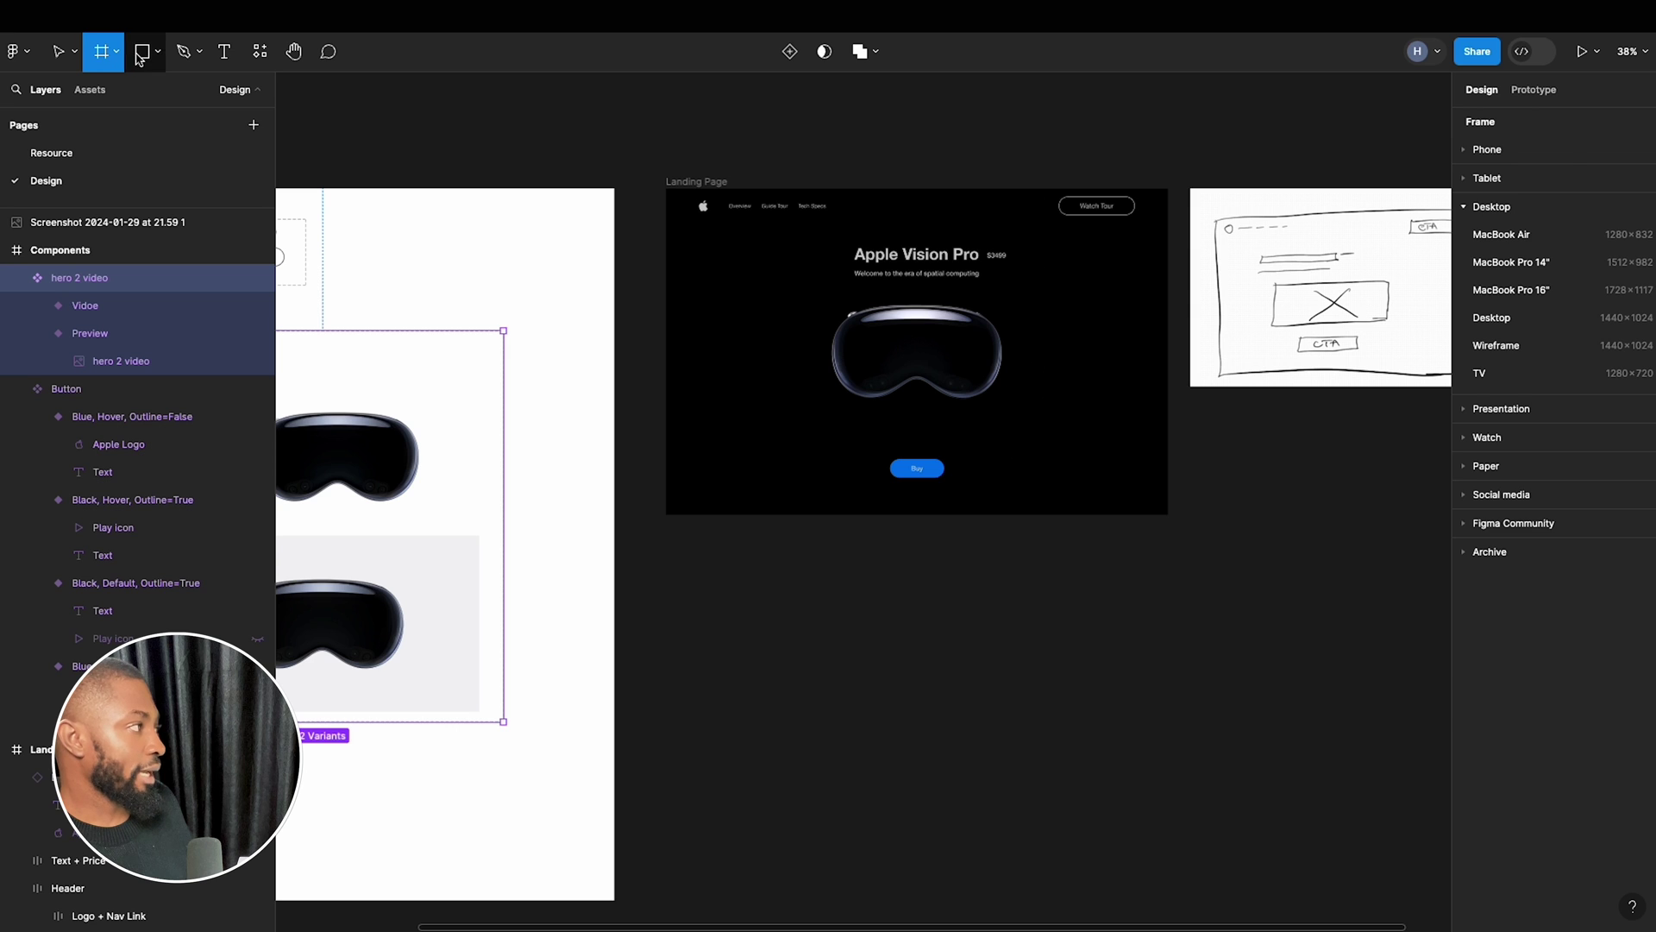
{"action": "left_click", "coordinate": [141, 55]}
{"action": "left_click_drag", "start_coordinate": [699, 544], "coordinate": [1017, 647]}
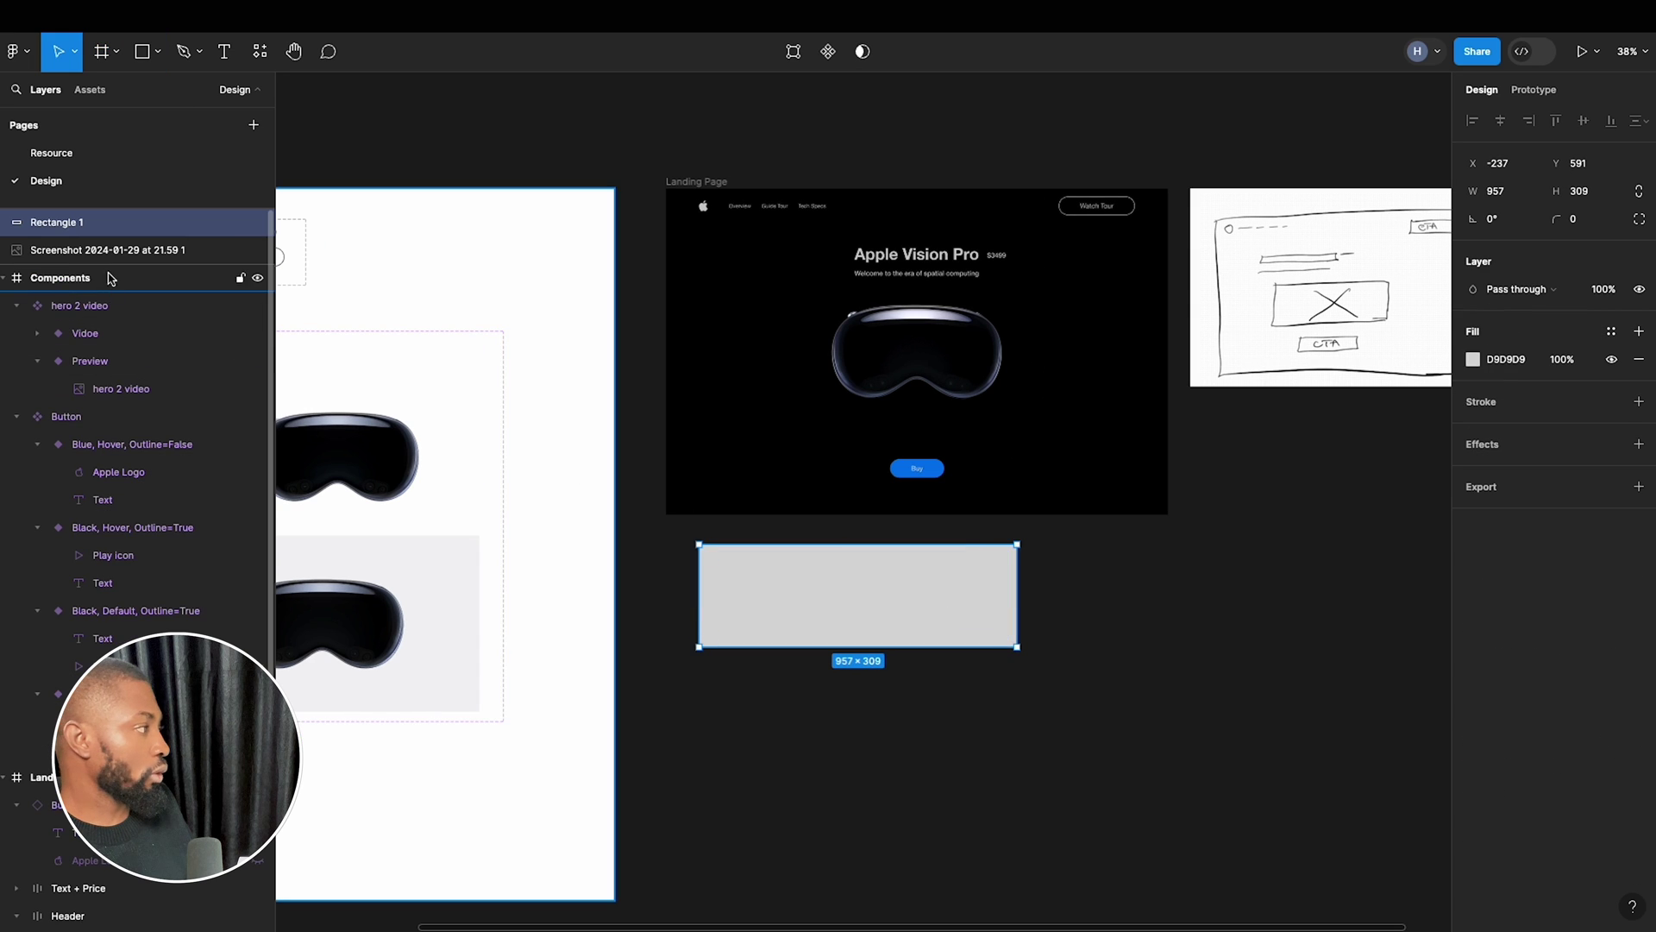
Rename the new rectangle layer as "Background".
{"action": "double_click", "coordinate": [86, 223]}
{"action": "type", "text": "B"}
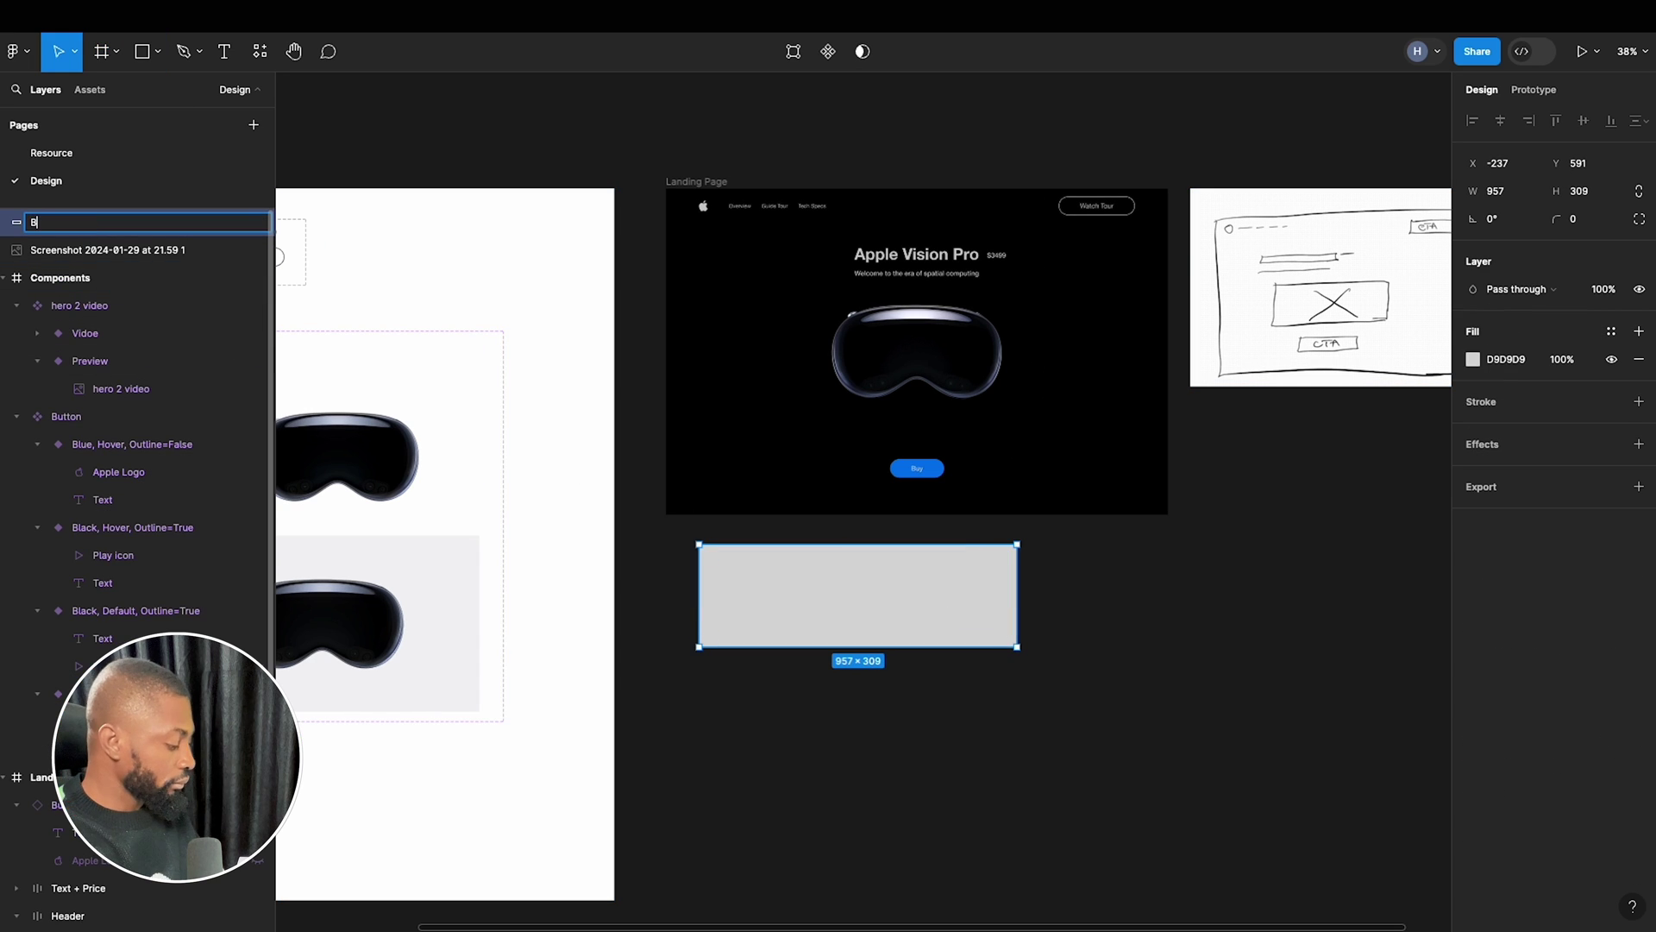
{"action": "type", "text": "ackgrou"}
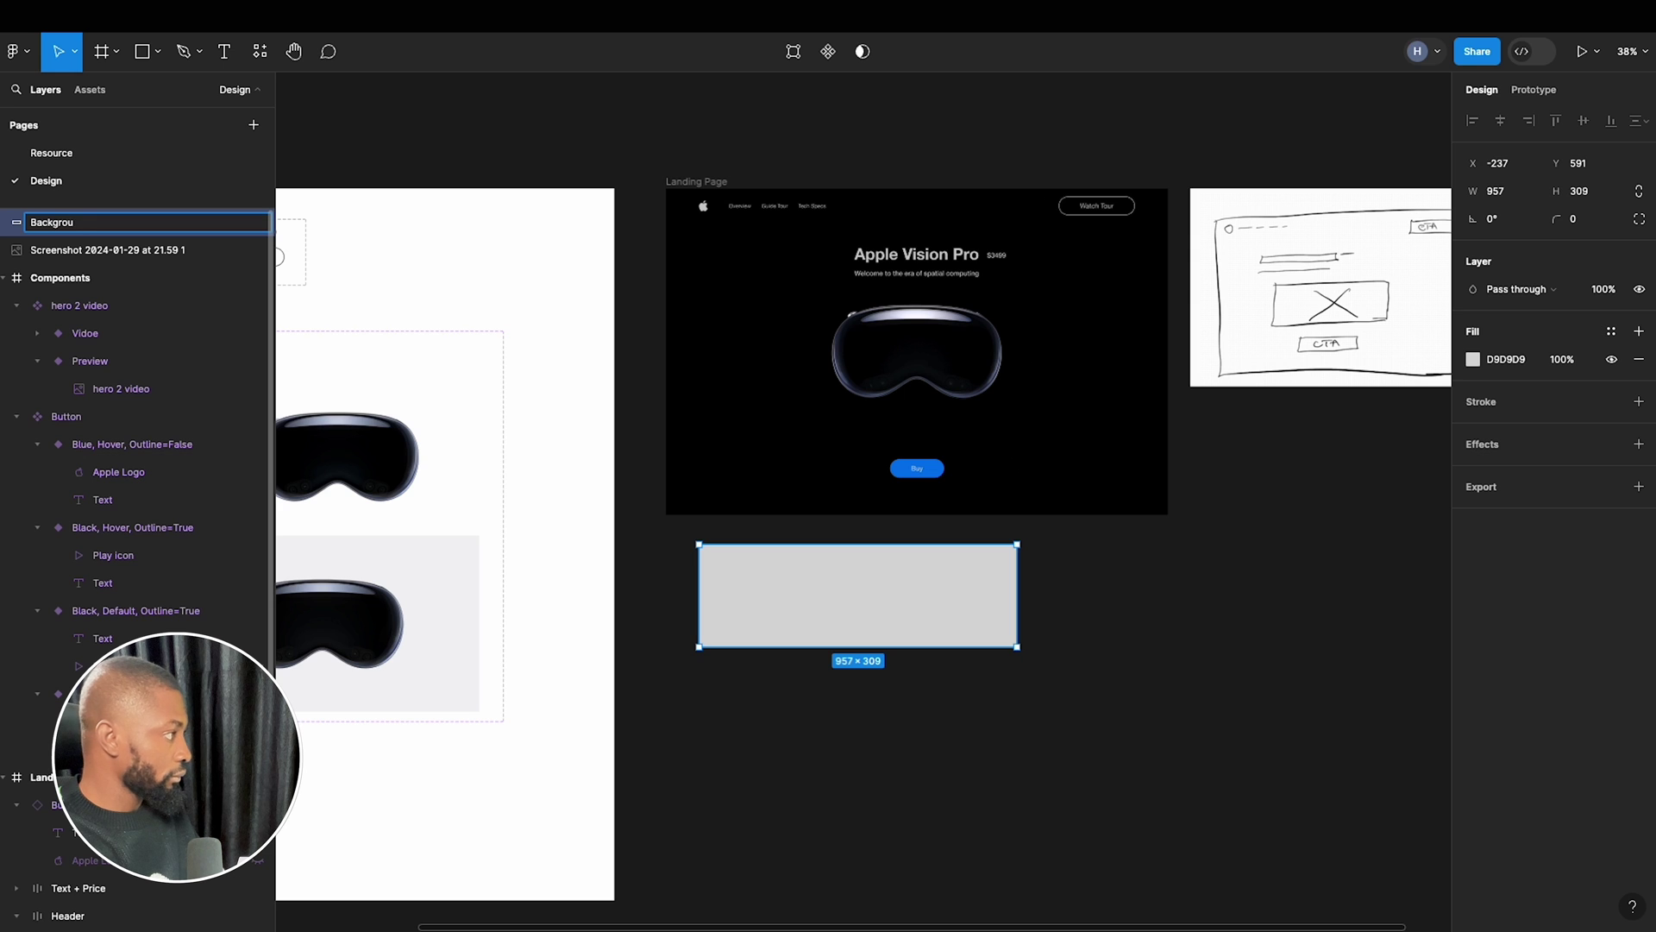
{"action": "type", "text": "nd"}
{"action": "key", "text": "Return"}
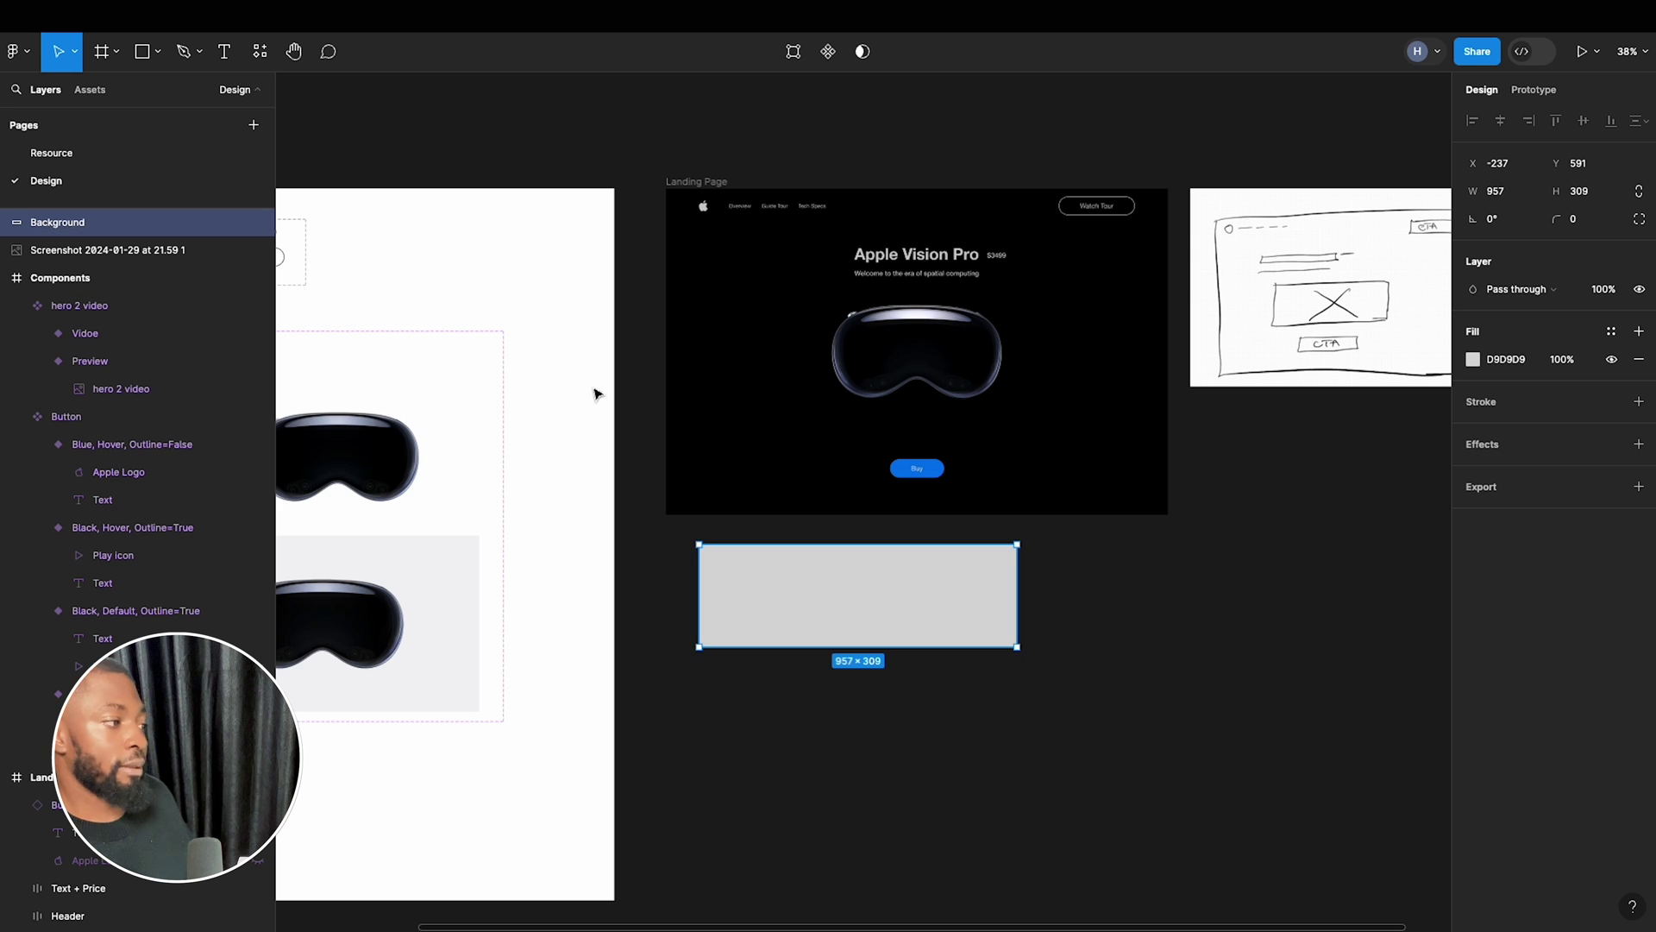
Fill the Background rectangle with F3F3F5 sampled from the hero 2 video component's light grey variant, and shift it slightly left.
{"action": "left_click", "coordinate": [1473, 359]}
{"action": "left_click", "coordinate": [1268, 657]}
{"action": "left_click", "coordinate": [433, 595]}
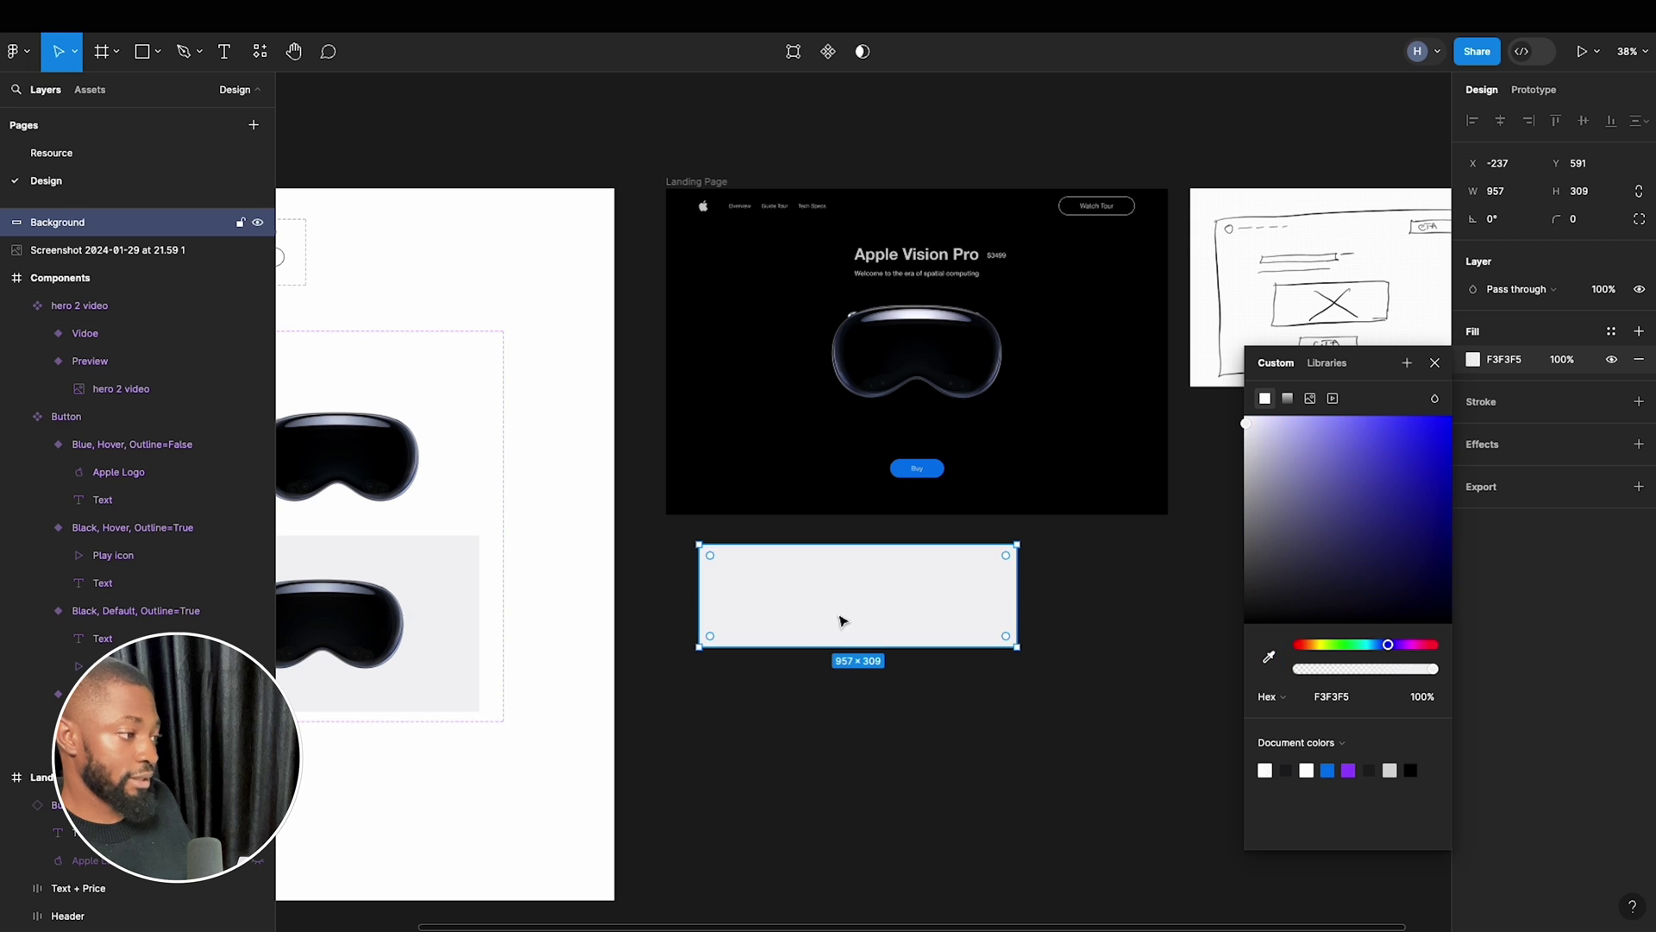
{"action": "left_click", "coordinate": [416, 588]}
{"action": "left_click_drag", "start_coordinate": [948, 587], "coordinate": [938, 588]}
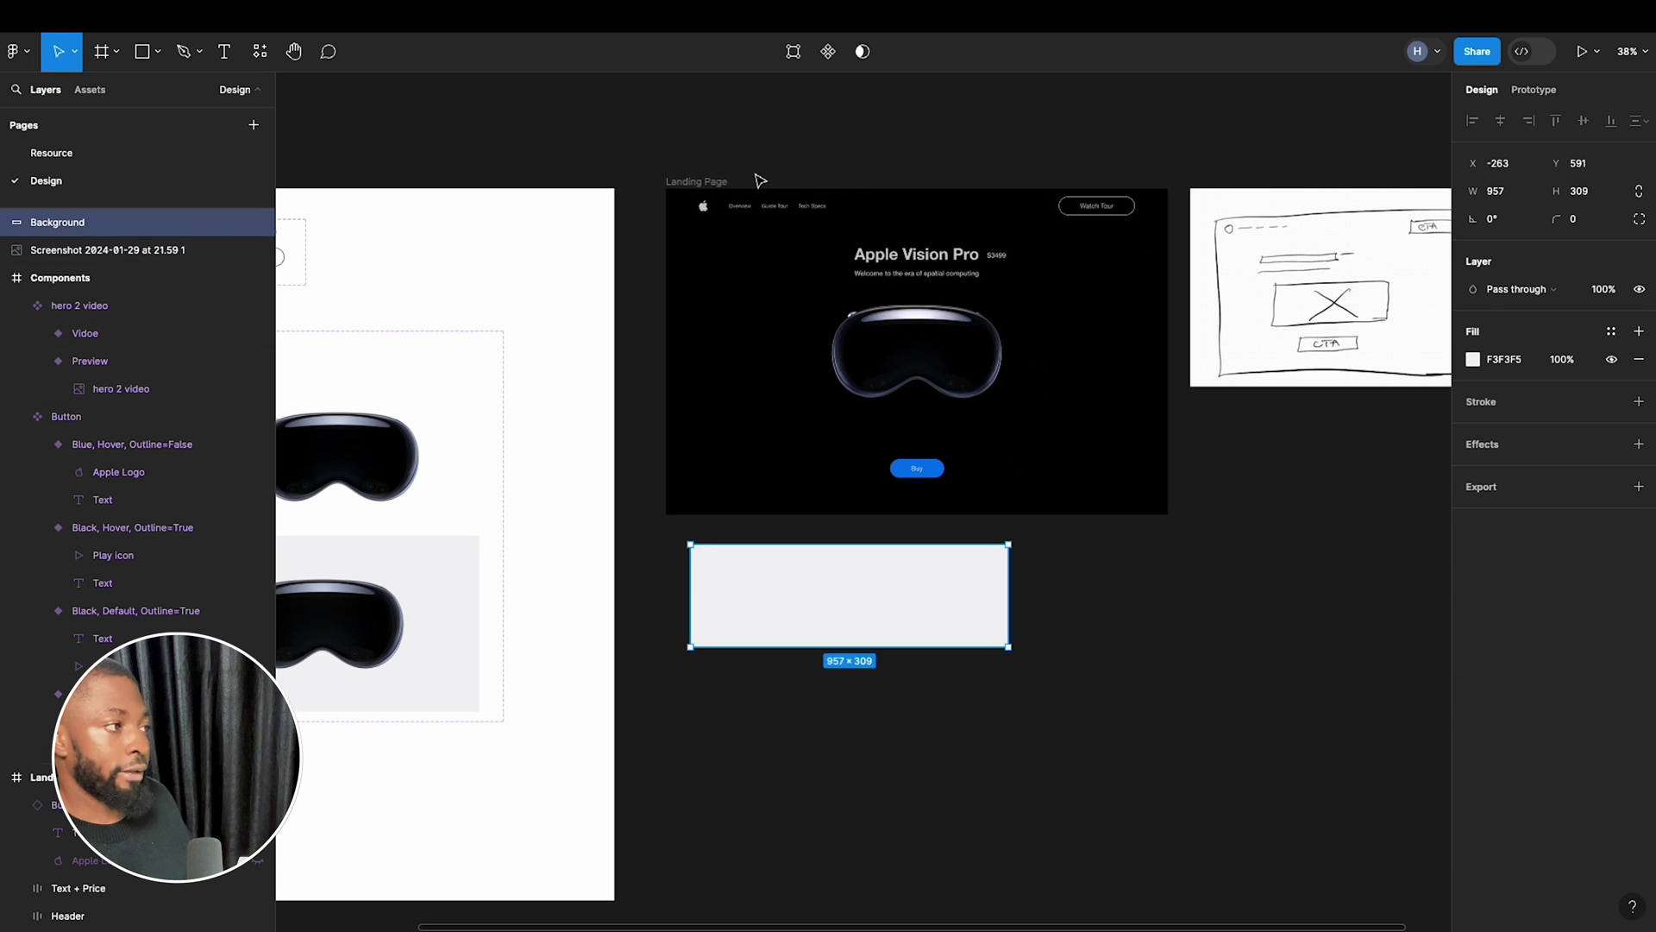
Set the Background rectangle's width to 1512 to match the Landing Page frame.
{"action": "left_click", "coordinate": [781, 191]}
{"action": "left_click", "coordinate": [1525, 227]}
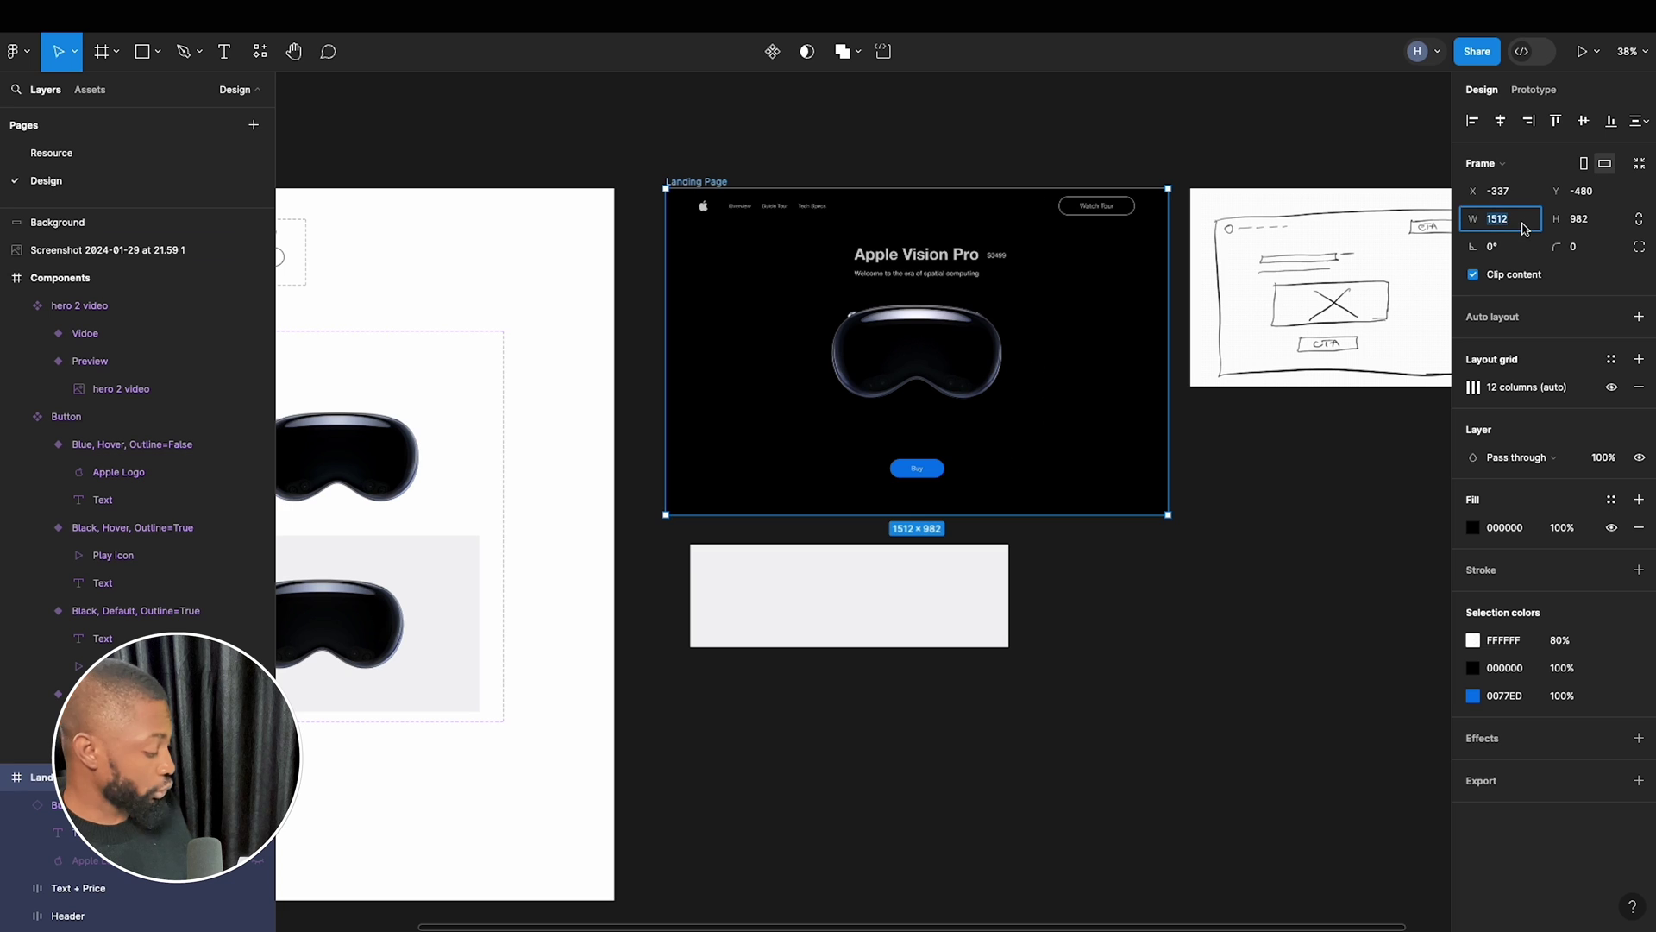
{"action": "left_click", "coordinate": [909, 565]}
{"action": "left_click", "coordinate": [1517, 194]}
{"action": "type", "text": "1512"}
{"action": "key", "text": "Return"}
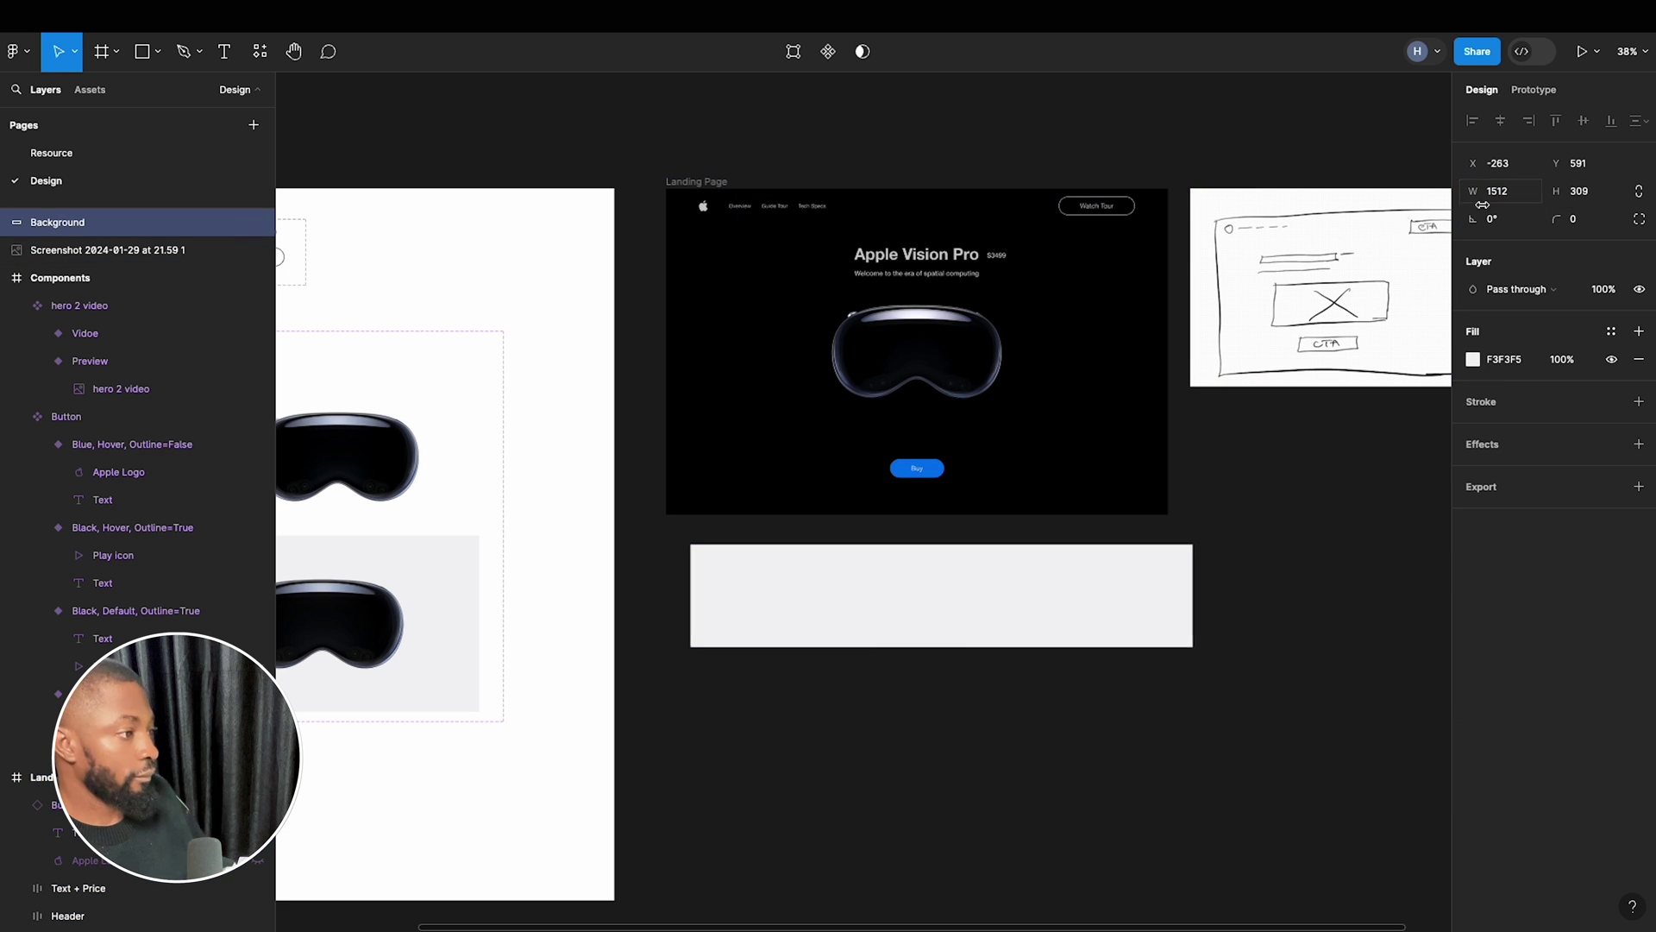
Set the Background rectangle's height to 982 to match the Landing Page frame, and align it directly beneath that frame.
{"action": "left_click", "coordinate": [723, 209]}
{"action": "left_click", "coordinate": [1597, 229]}
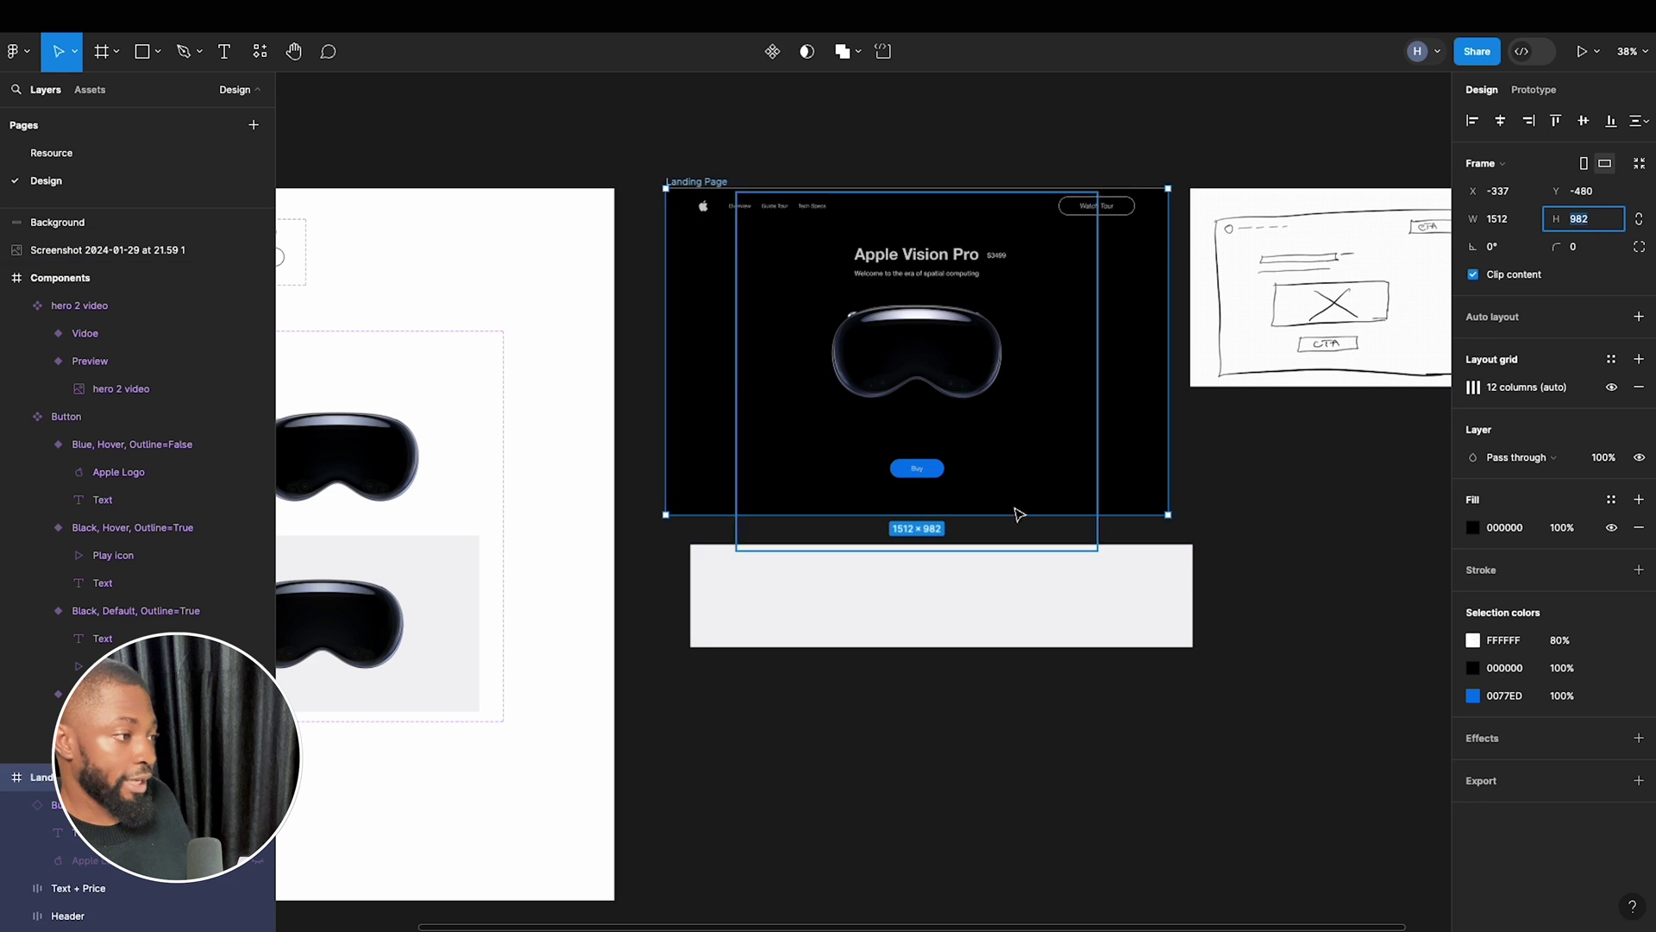
{"action": "left_click", "coordinate": [1035, 566]}
{"action": "left_click", "coordinate": [1579, 197]}
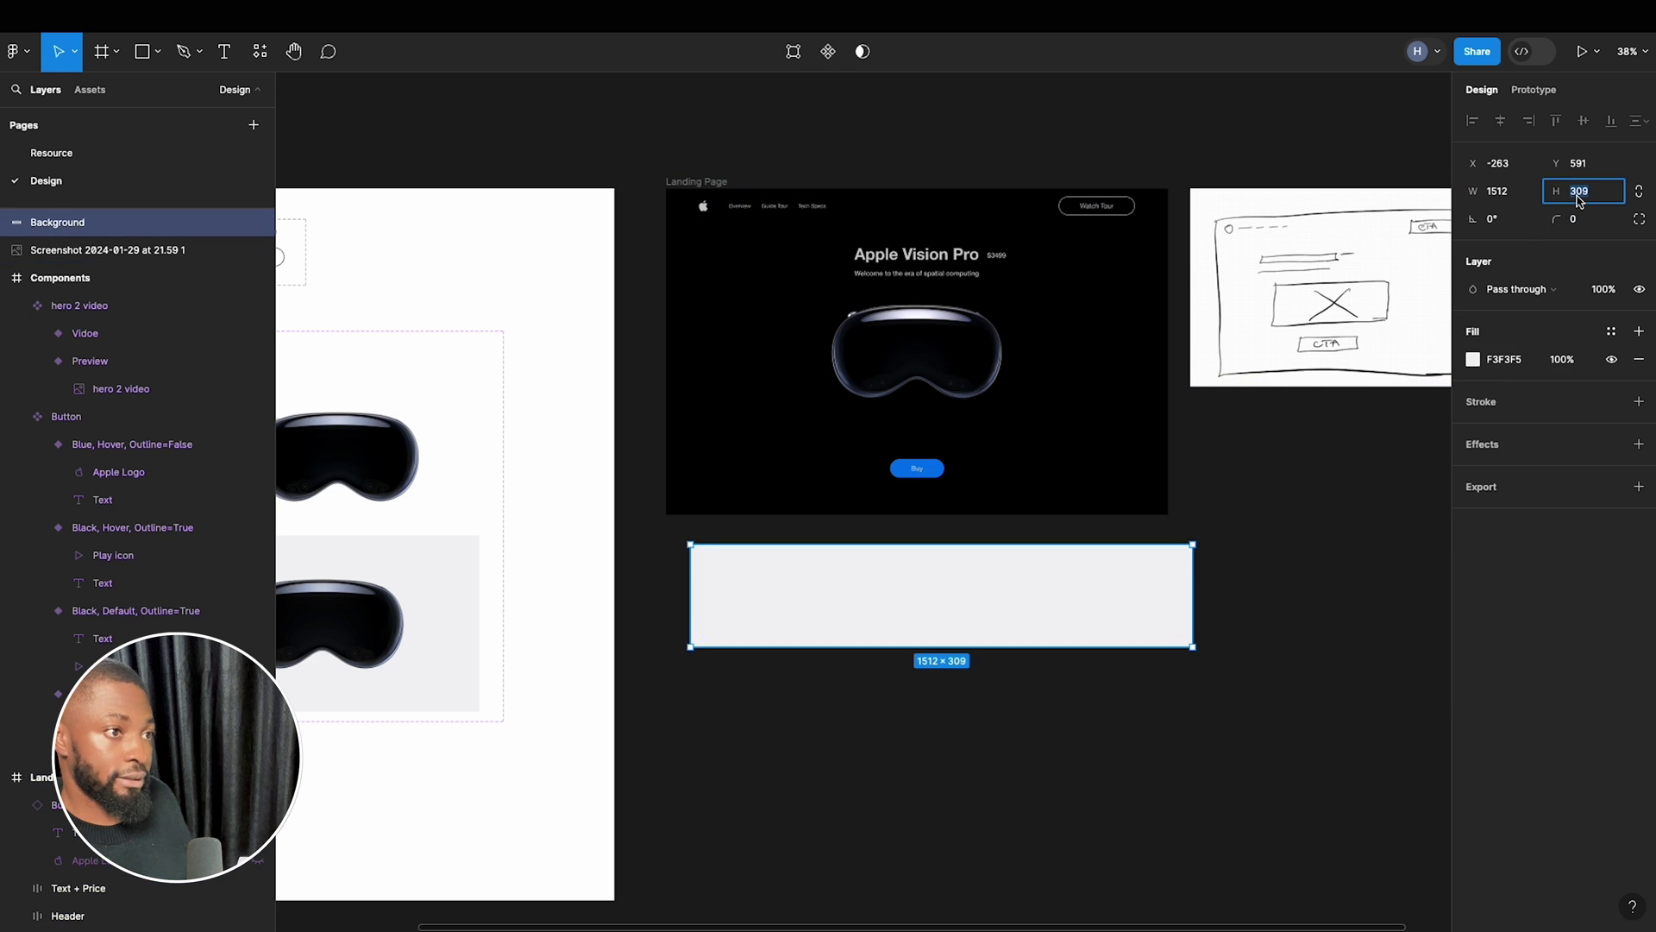
{"action": "key", "text": "Return"}
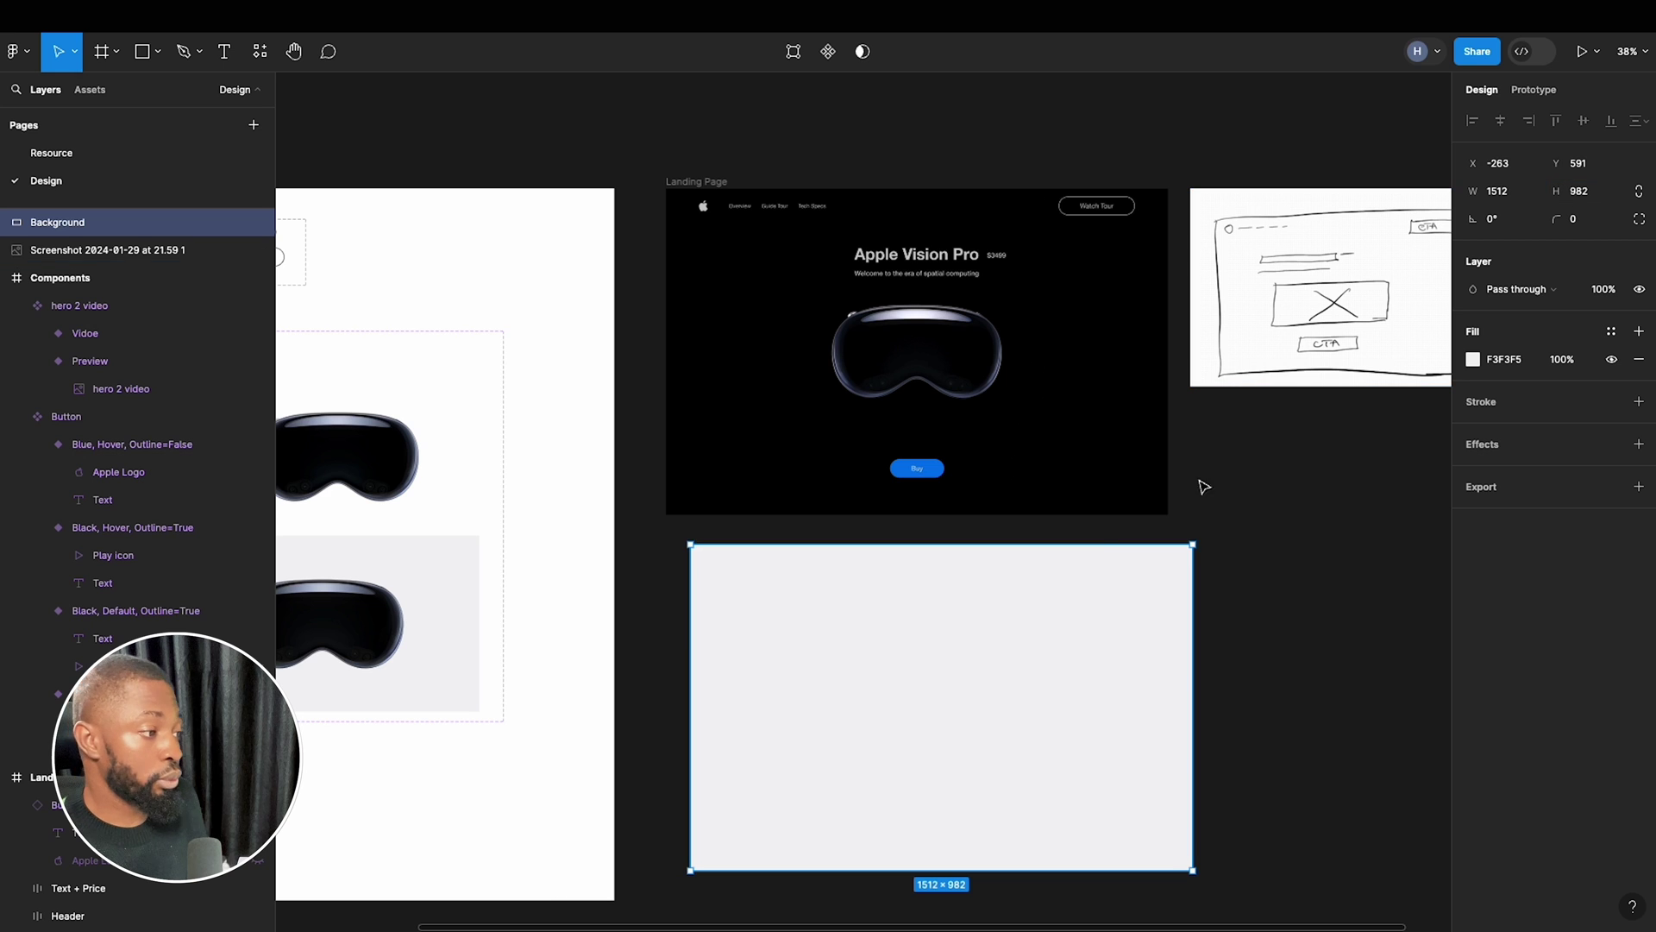
{"action": "scroll", "coordinate": [1103, 512], "scroll_direction": "down", "scroll_amount": 3}
{"action": "left_click_drag", "start_coordinate": [1079, 592], "coordinate": [1070, 594]}
{"action": "scroll", "coordinate": [1107, 669], "scroll_direction": "up", "scroll_amount": 2}
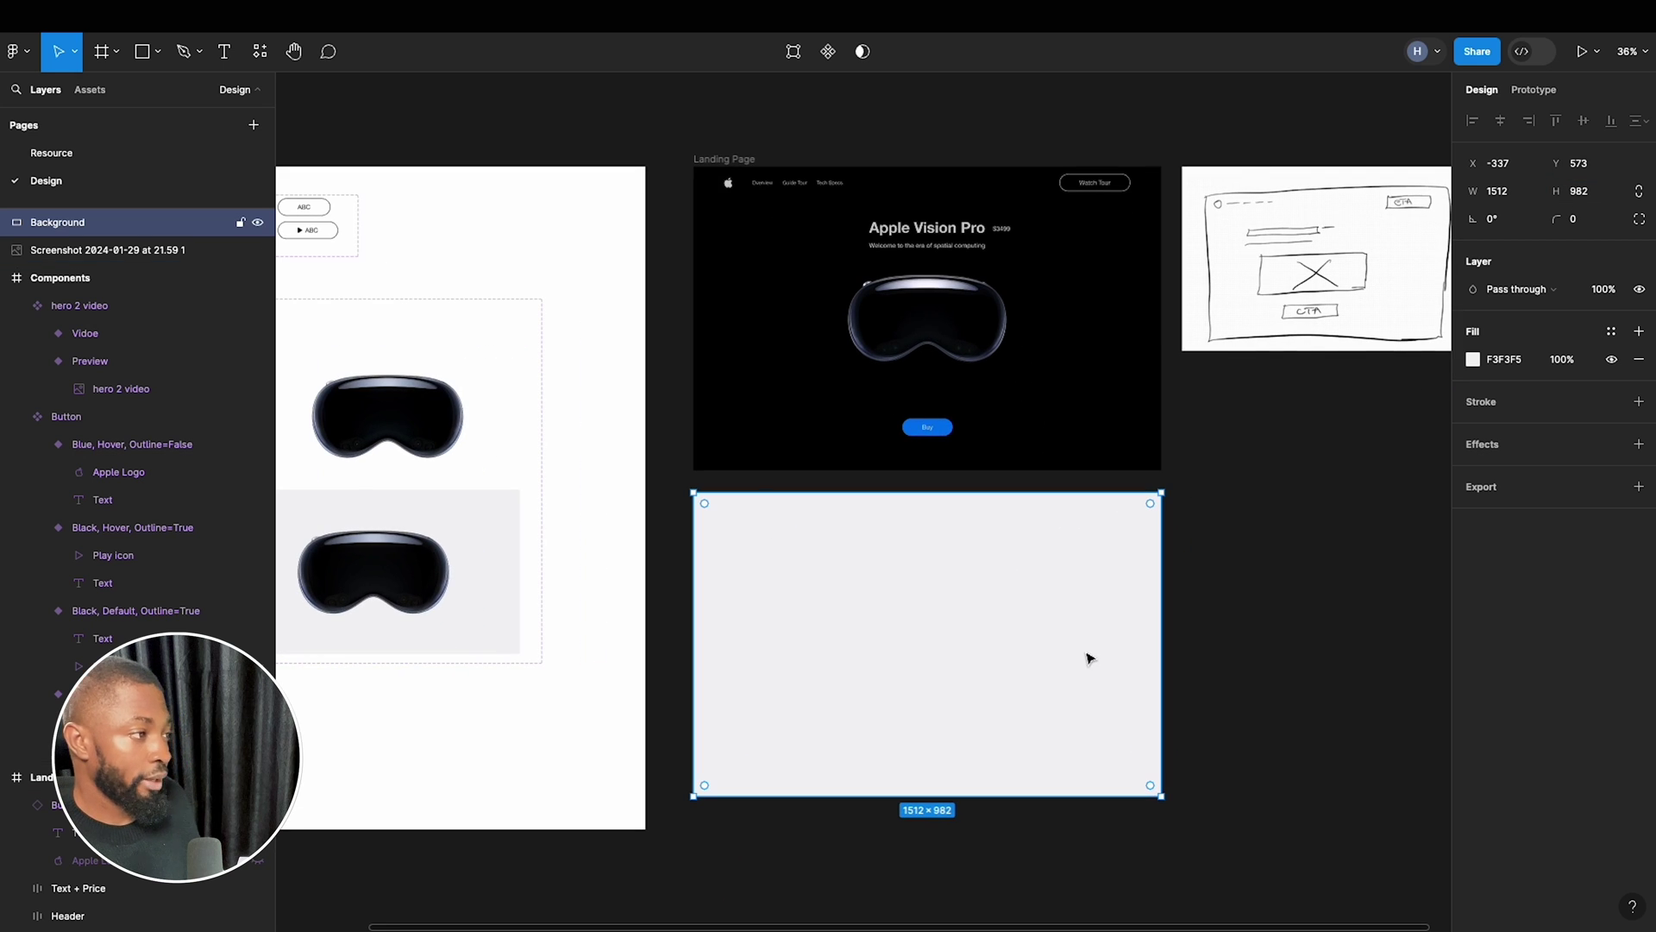
Cut the Background rectangle and paste it inside the Landing Page frame at X 0, Y 0.
{"action": "left_click", "coordinate": [725, 160]}
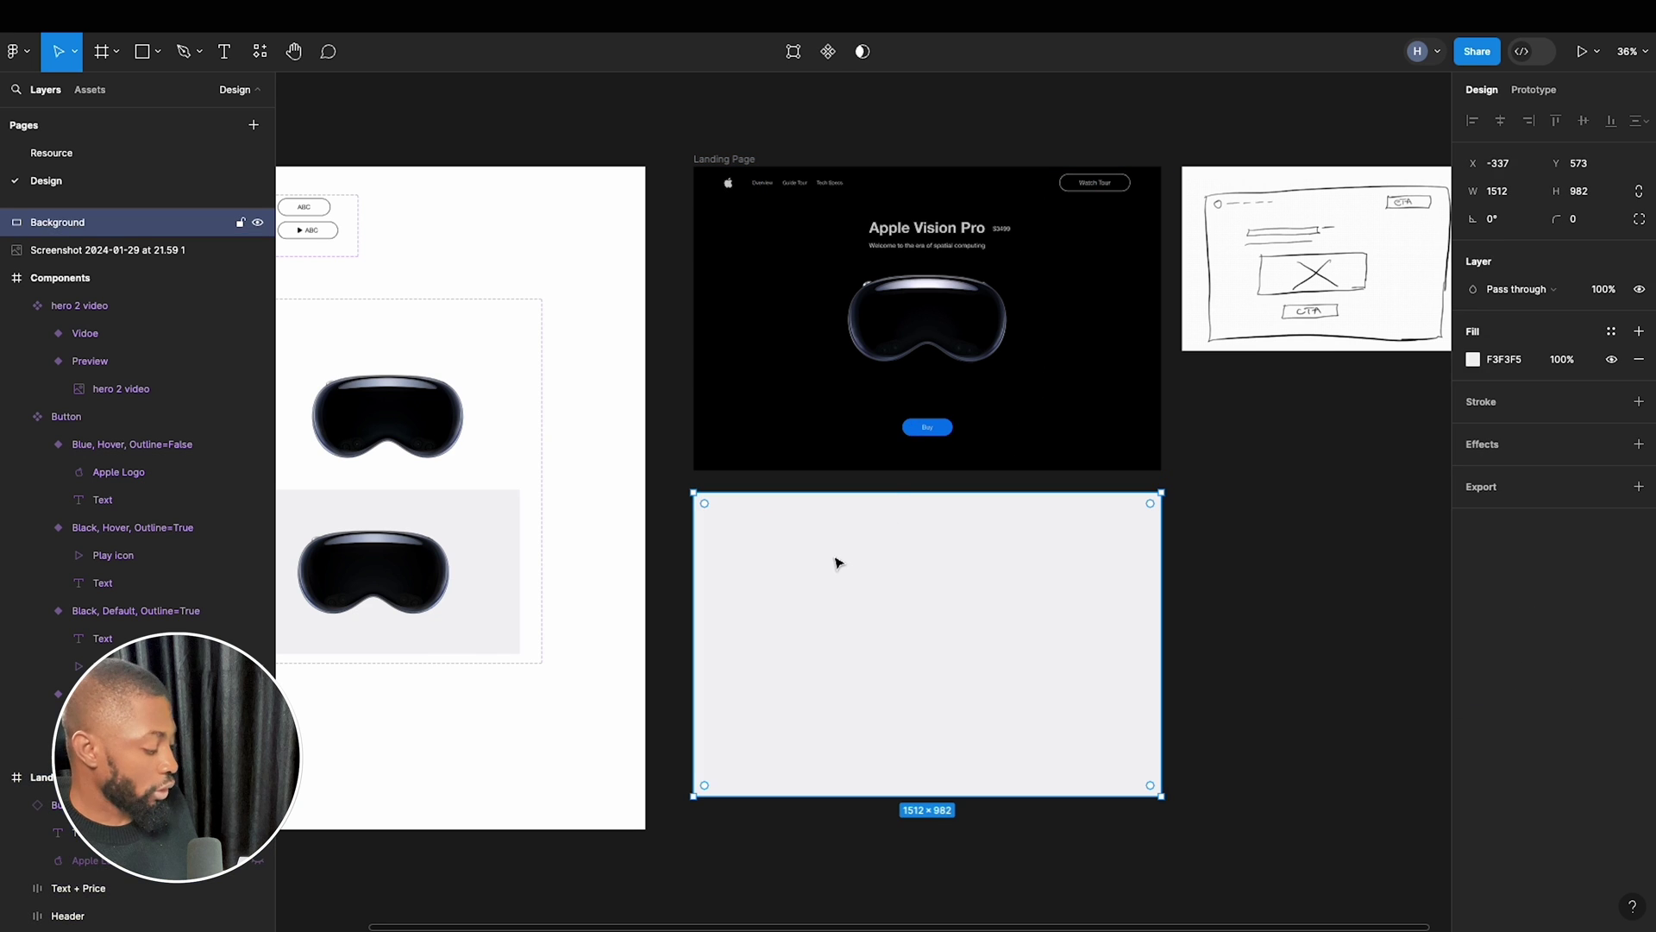
{"action": "key", "text": "Delete"}
{"action": "left_click", "coordinate": [725, 164]}
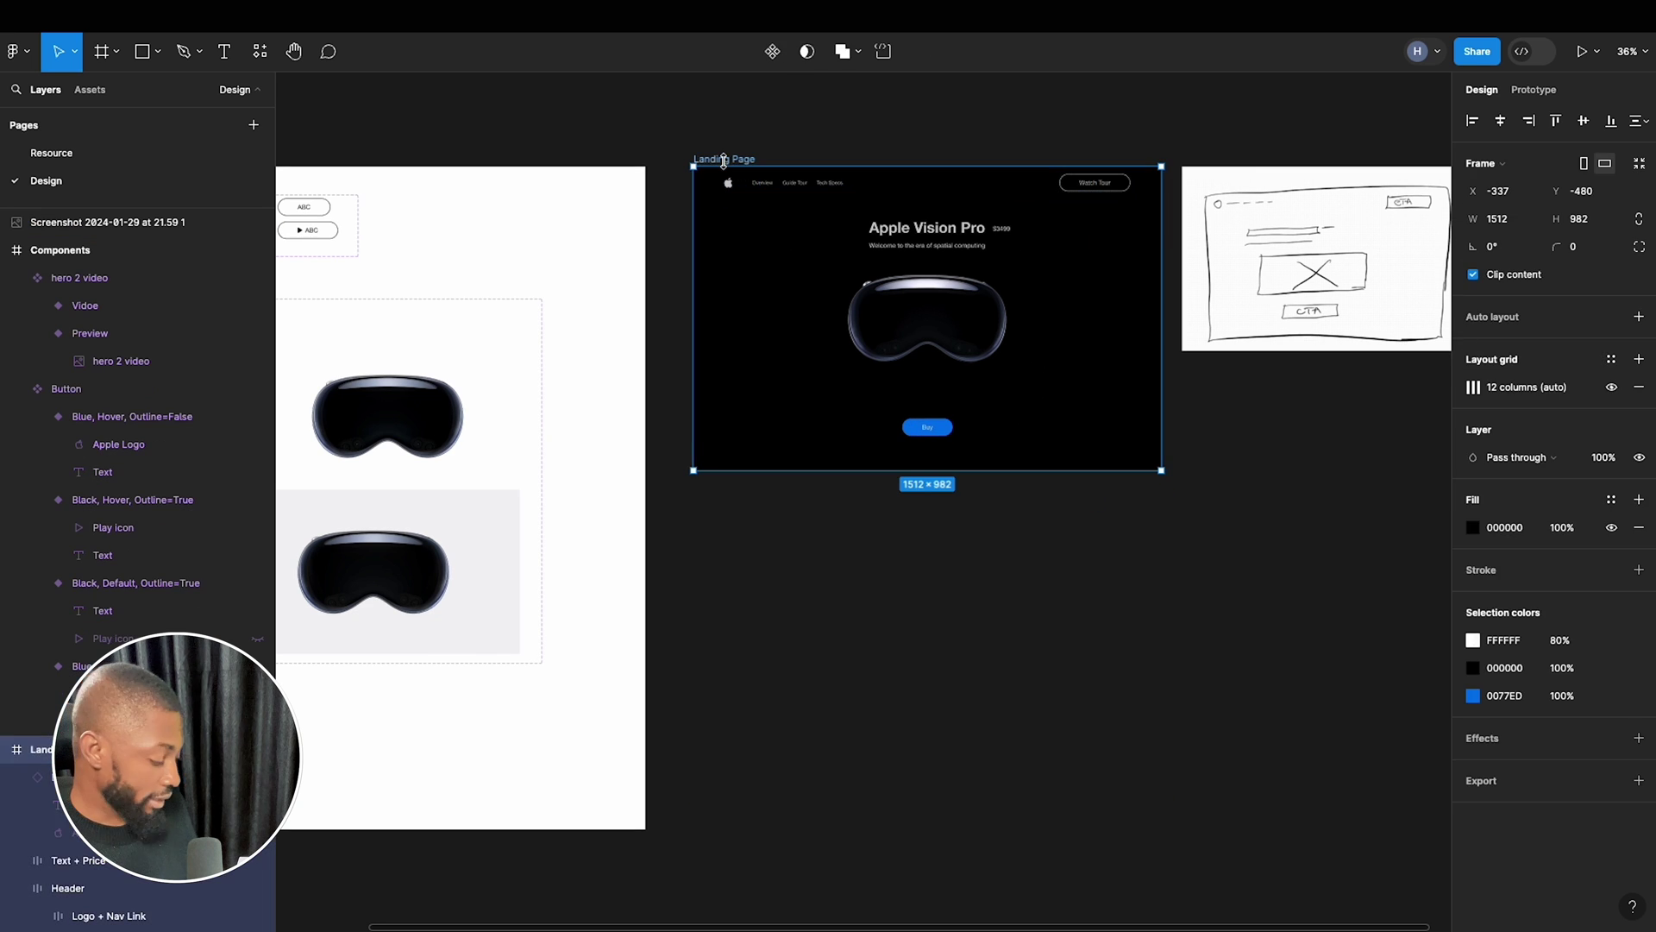
{"action": "key", "text": "ctrl+v"}
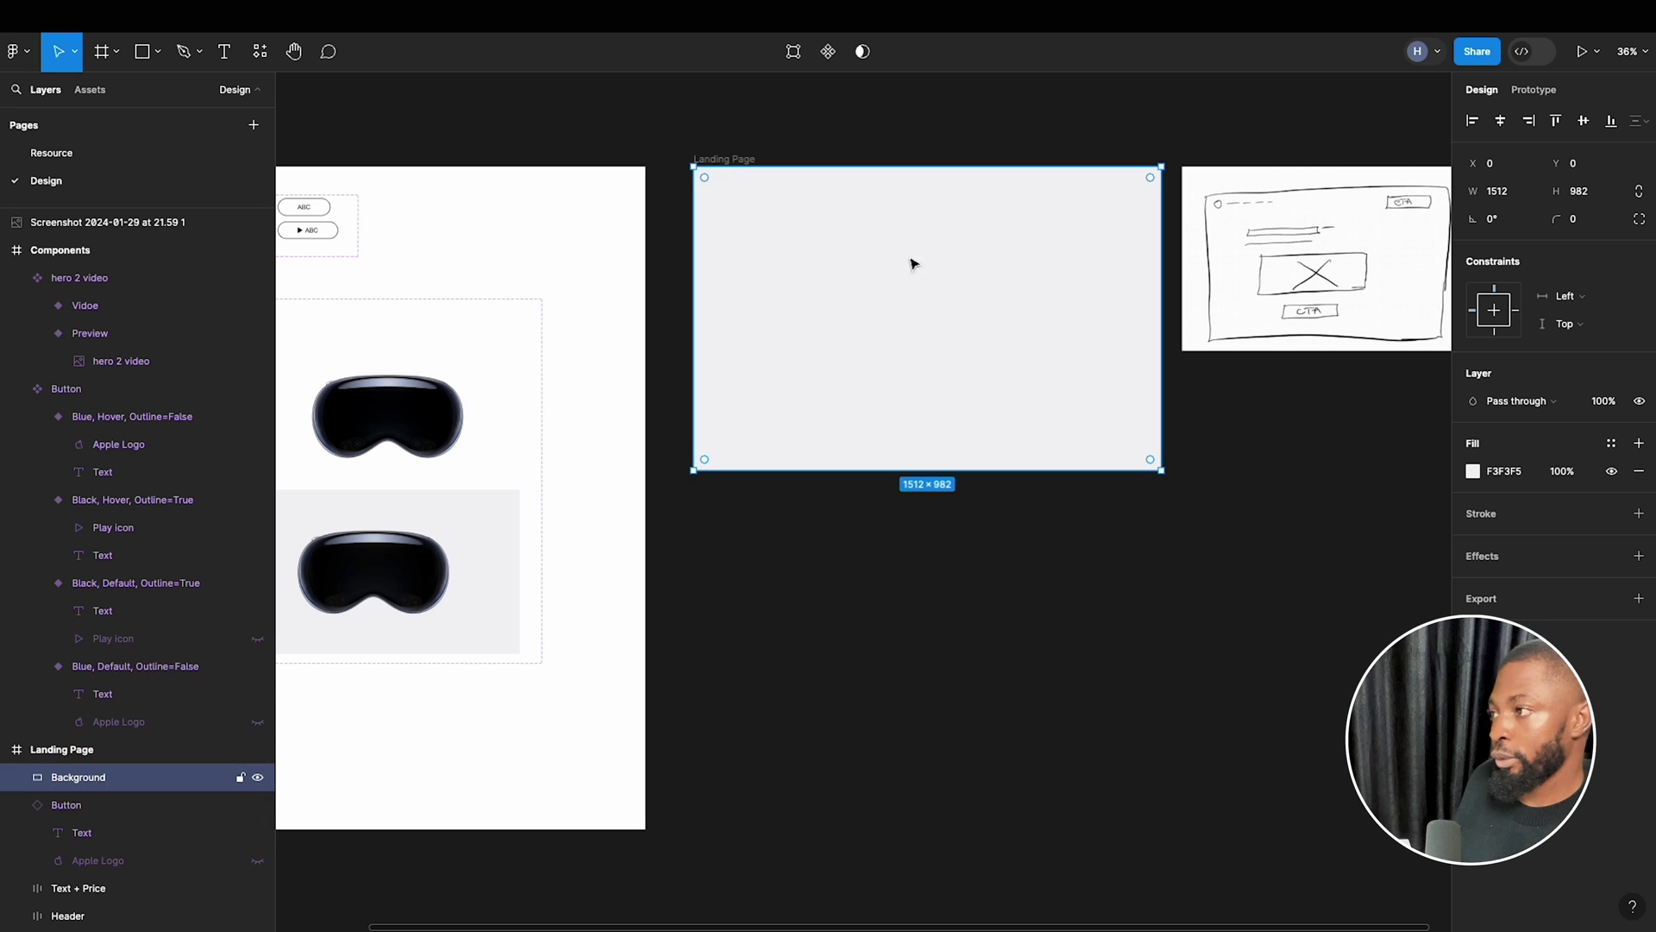
Shift the Background rectangle left to X -544 and collapse the layer groups inside the Landing Page frame.
{"action": "left_click_drag", "start_coordinate": [1002, 280], "coordinate": [834, 290]}
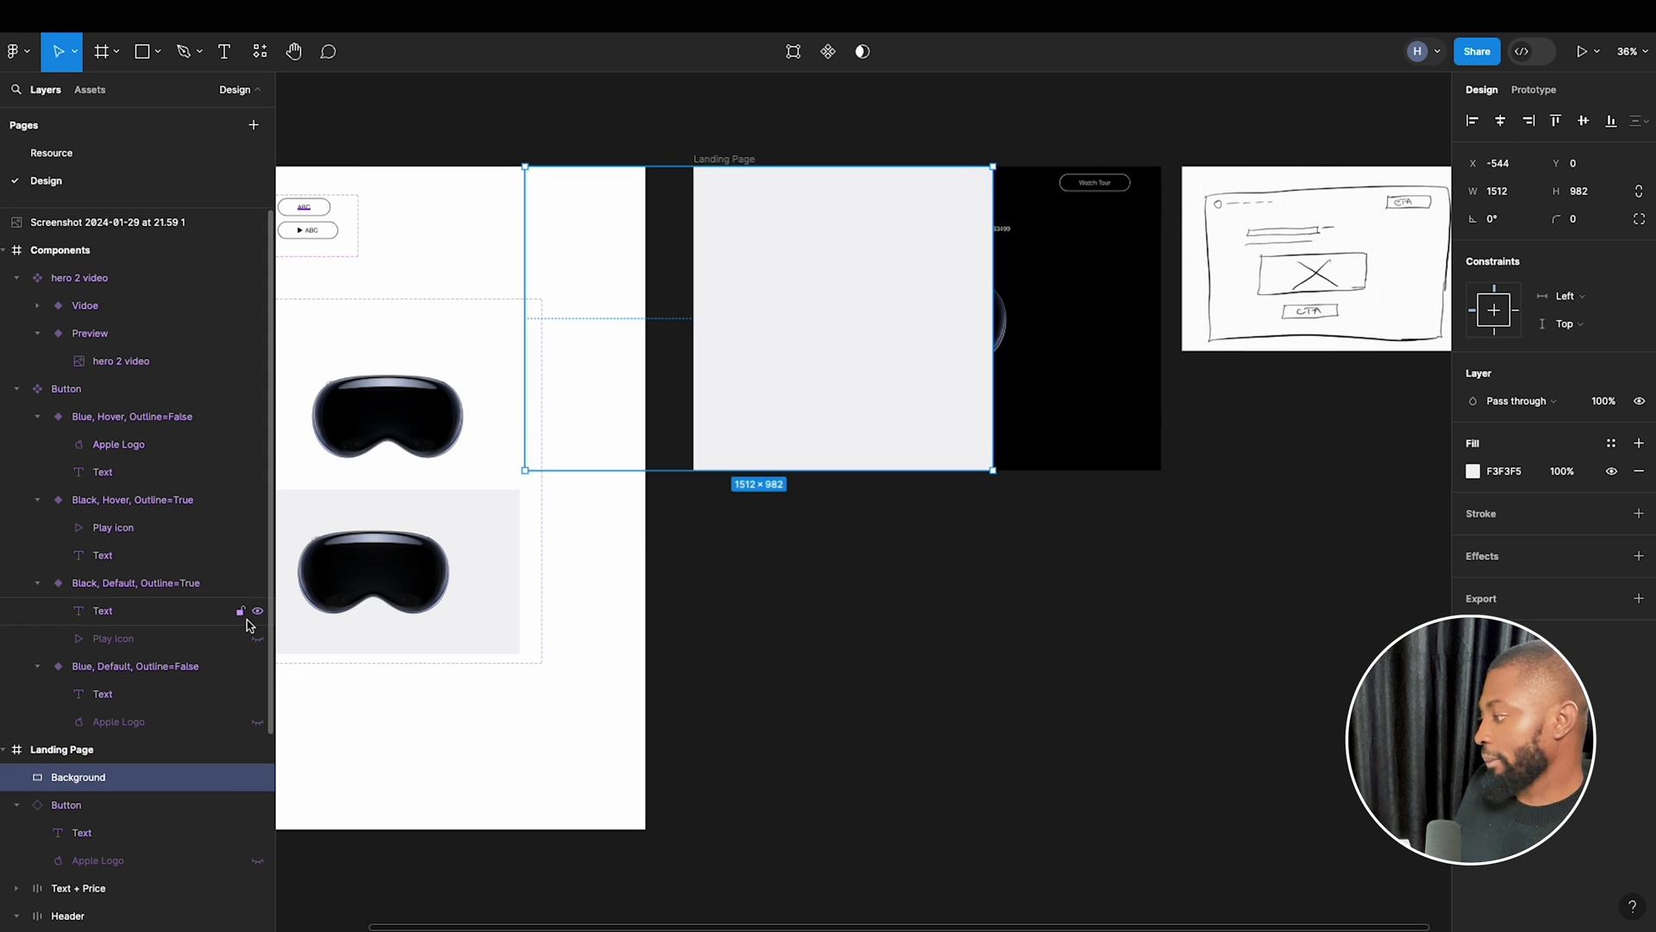
{"action": "left_click", "coordinate": [16, 805]}
{"action": "scroll", "coordinate": [22, 806], "scroll_direction": "down", "scroll_amount": 1}
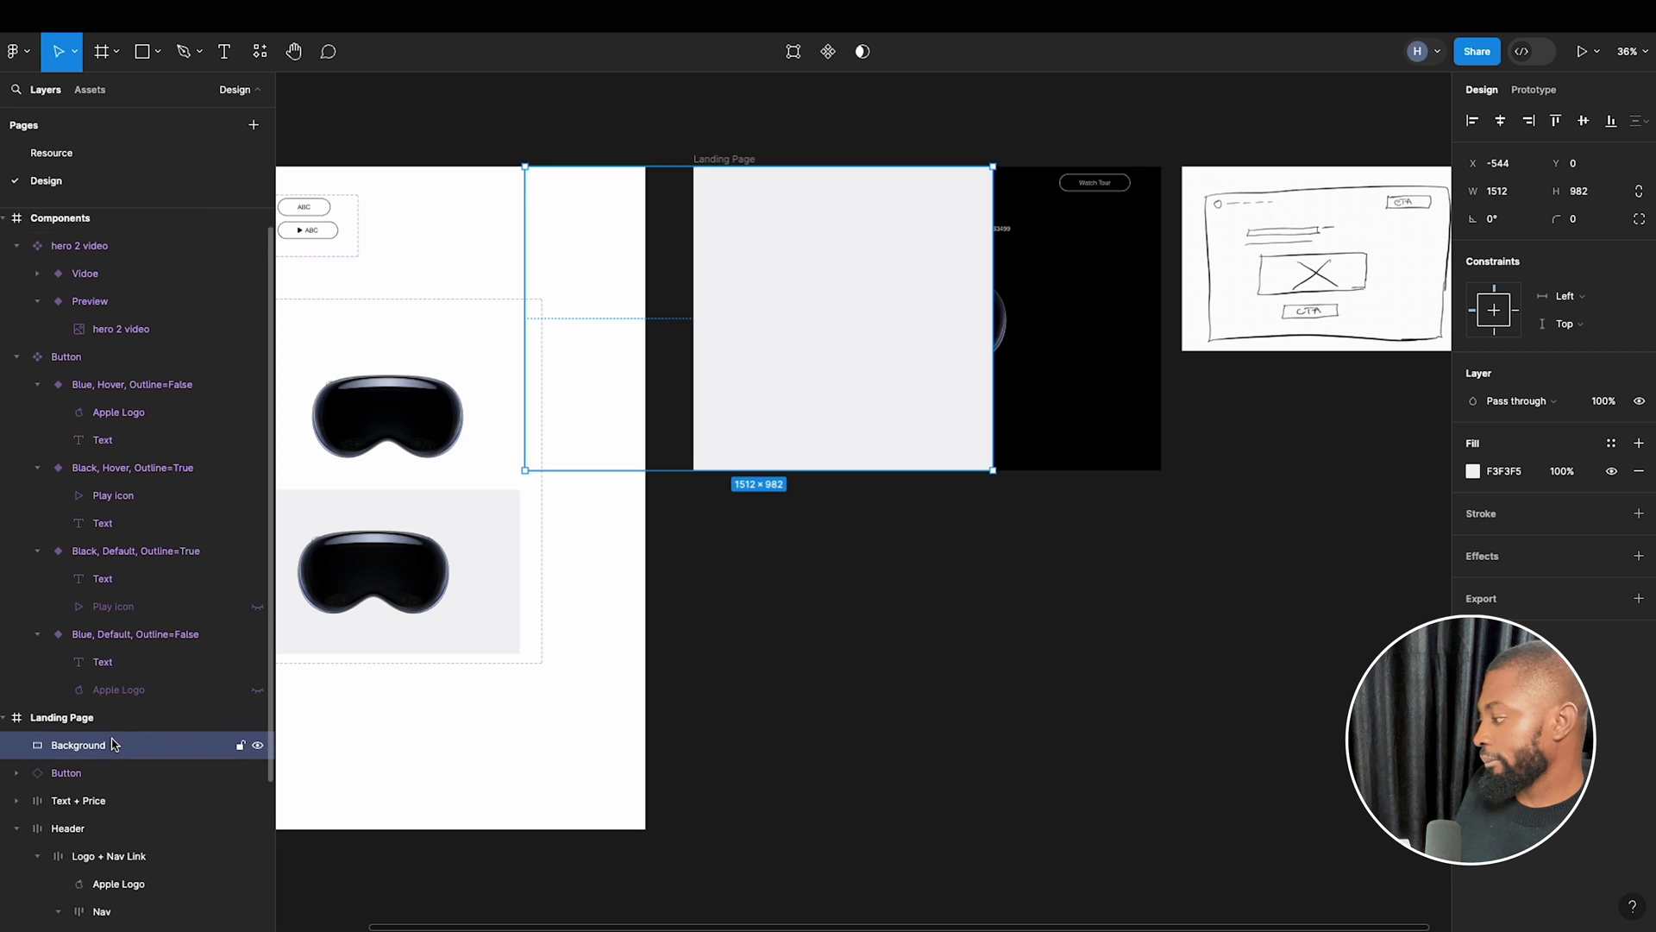
{"action": "left_click", "coordinate": [18, 804]}
Try the Background layer beneath hero video 1, then return it to the top of the Landing Page layers.
{"action": "left_click_drag", "start_coordinate": [57, 724], "coordinate": [56, 858]}
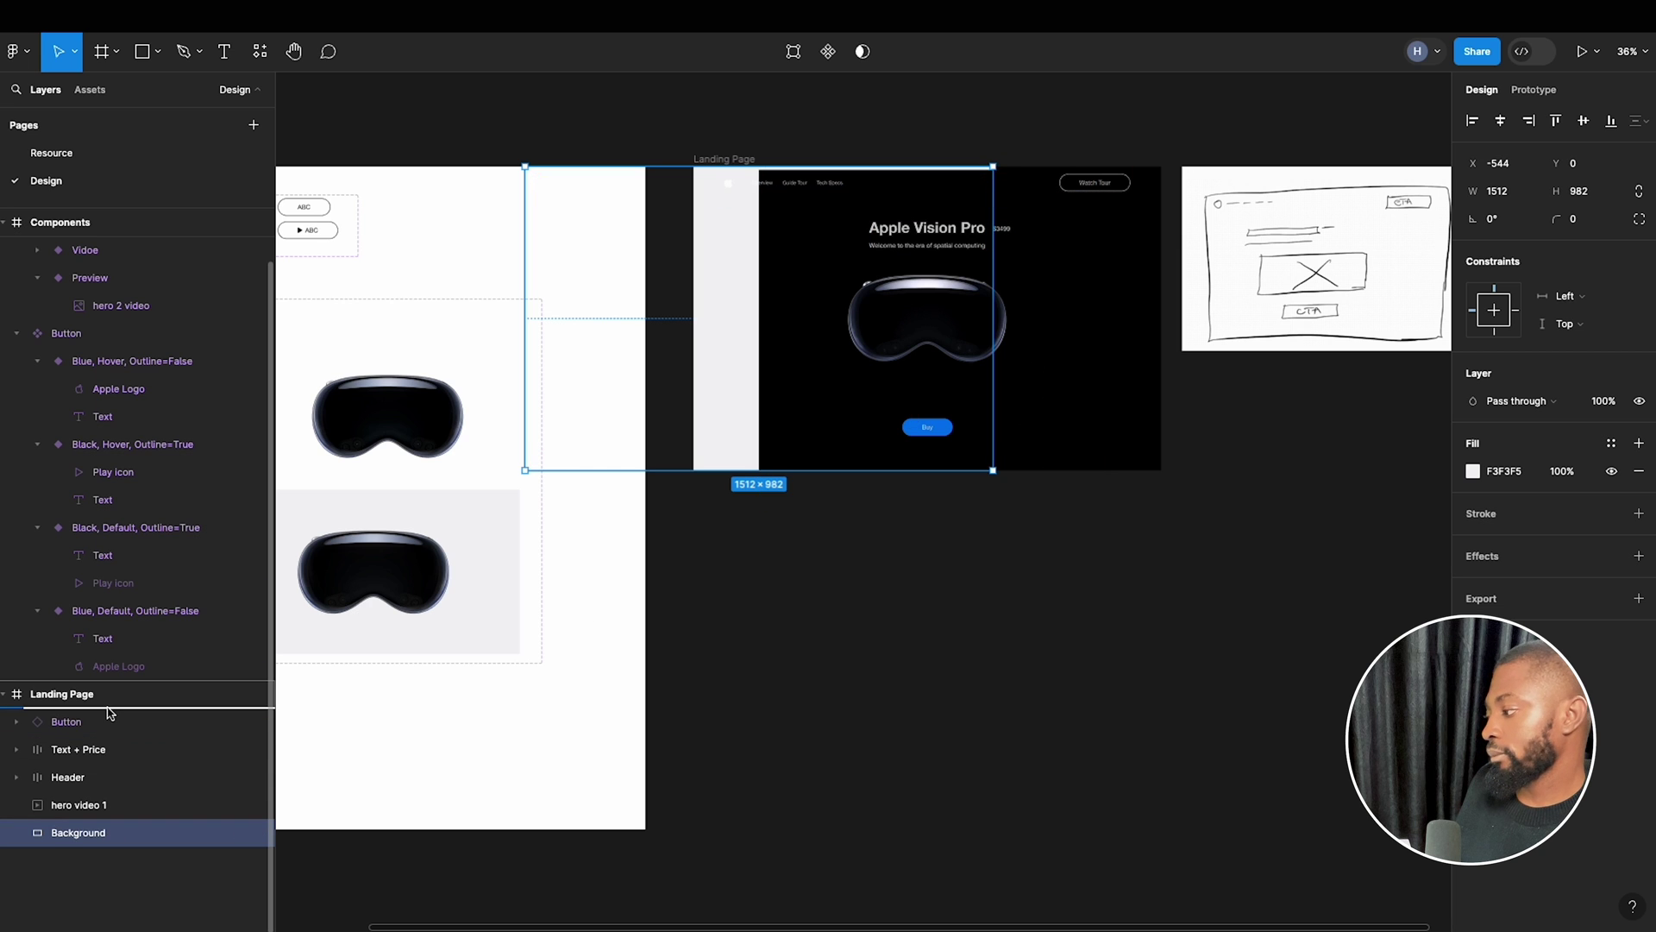
{"action": "left_click_drag", "start_coordinate": [109, 713], "coordinate": [109, 713]}
{"action": "left_click", "coordinate": [1070, 444]}
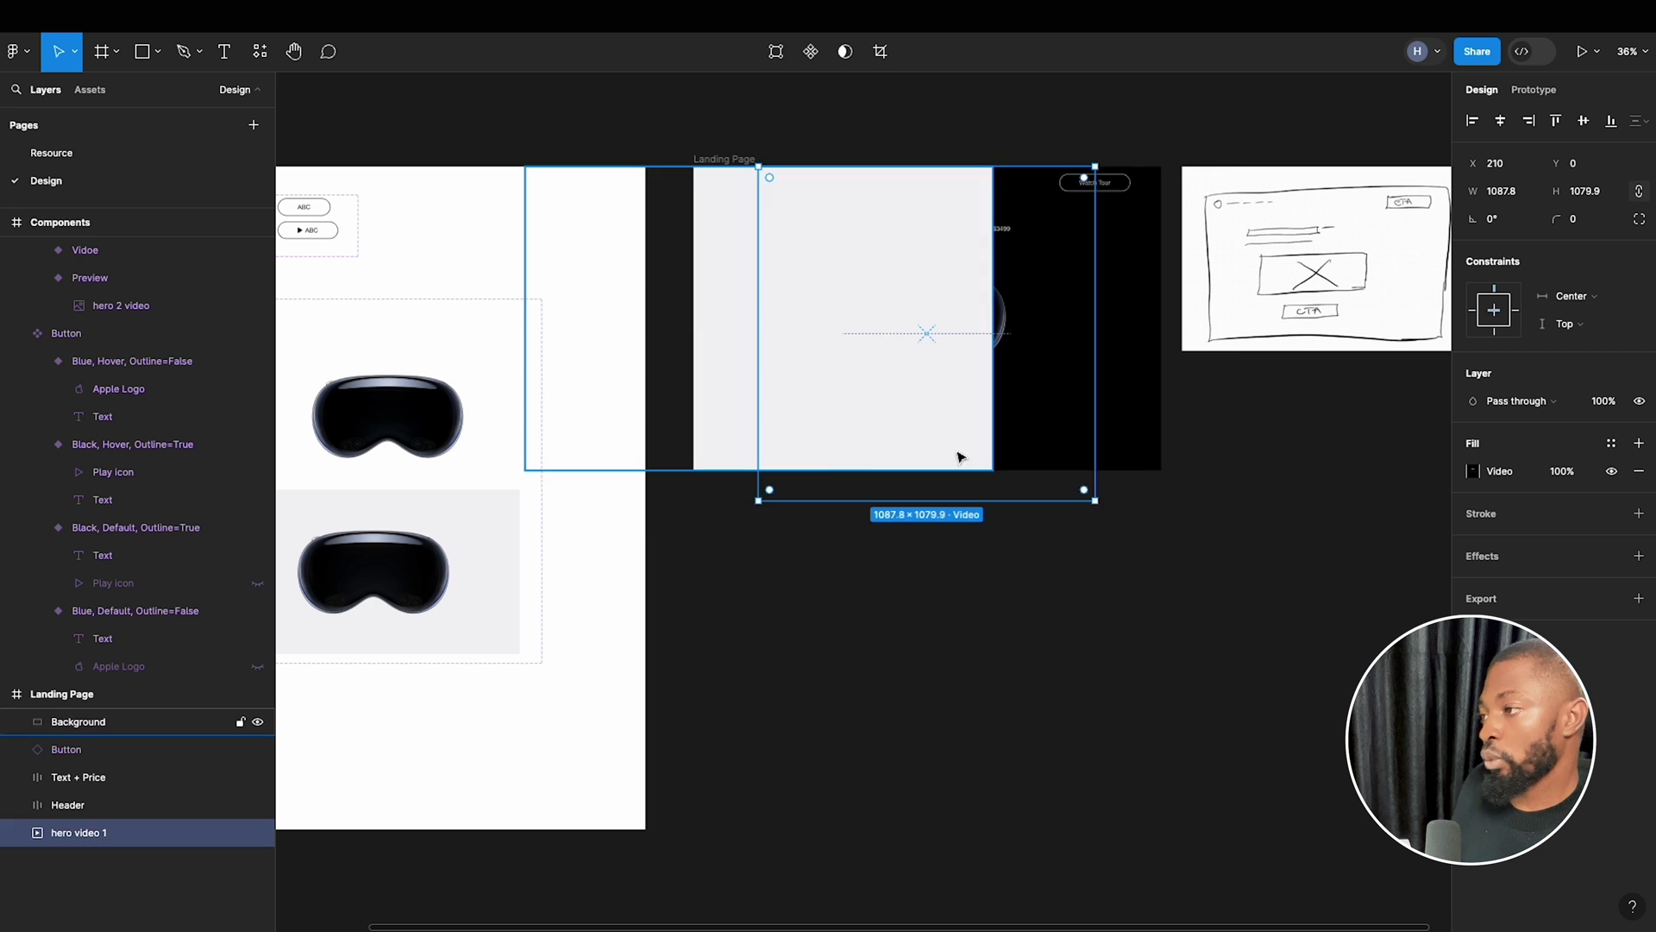
{"action": "left_click", "coordinate": [1147, 344]}
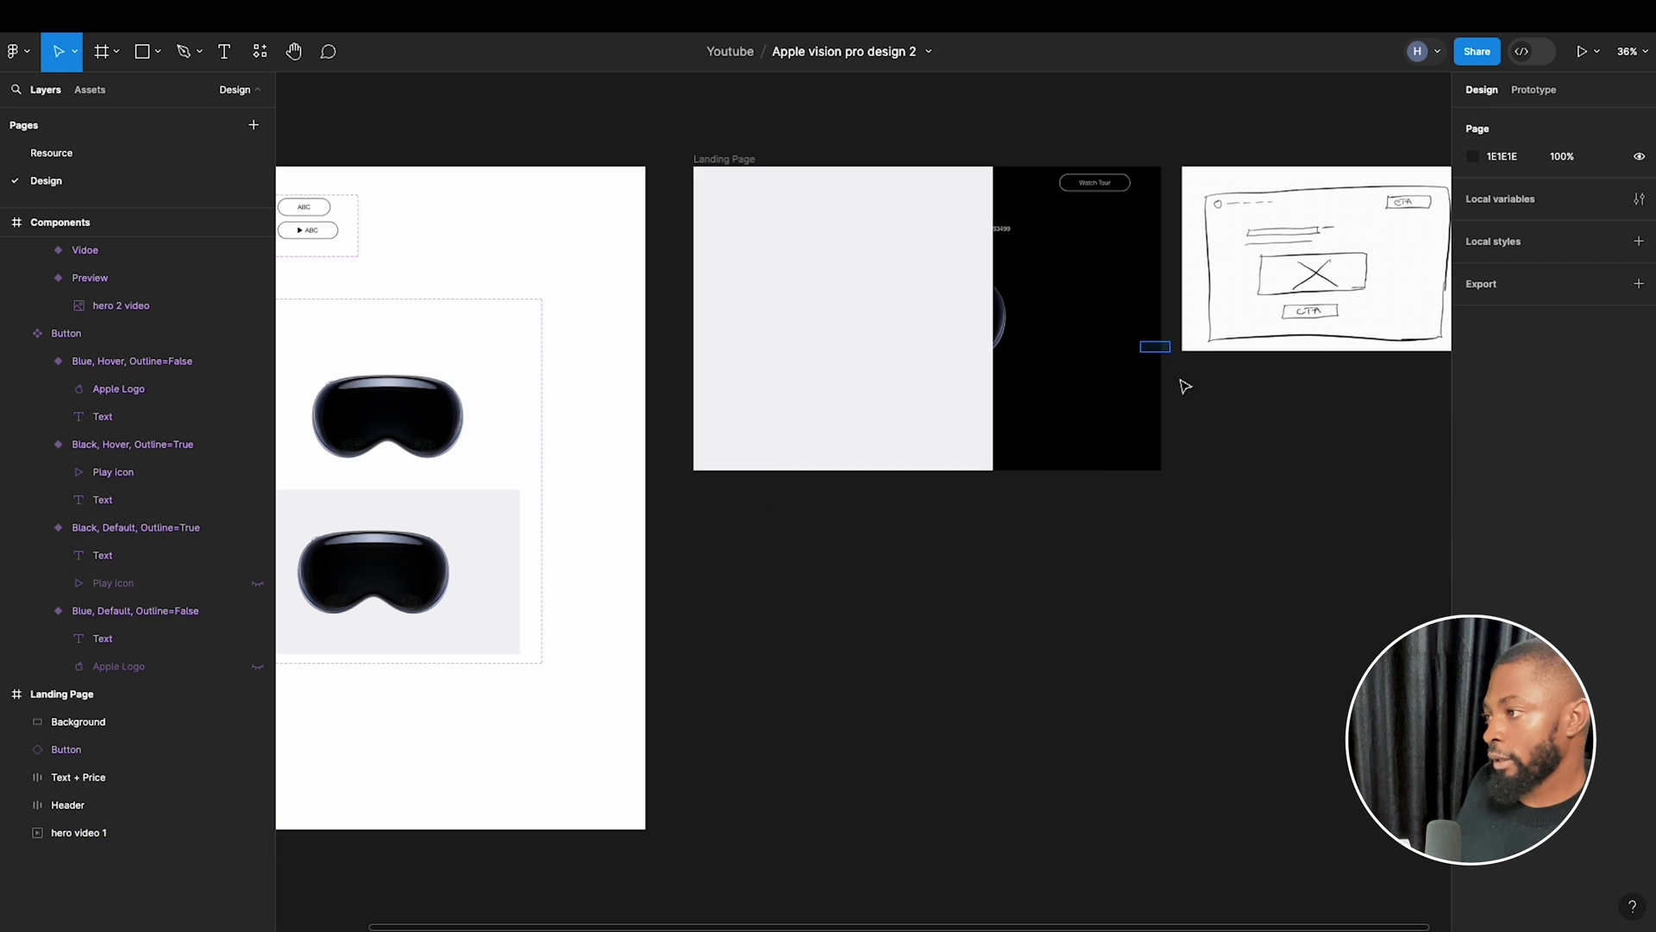
Move the Background rectangle fully past the left edge of the Landing Page frame so it is clipped out of view.
{"action": "scroll", "coordinate": [1115, 152], "scroll_direction": "up", "scroll_amount": 3}
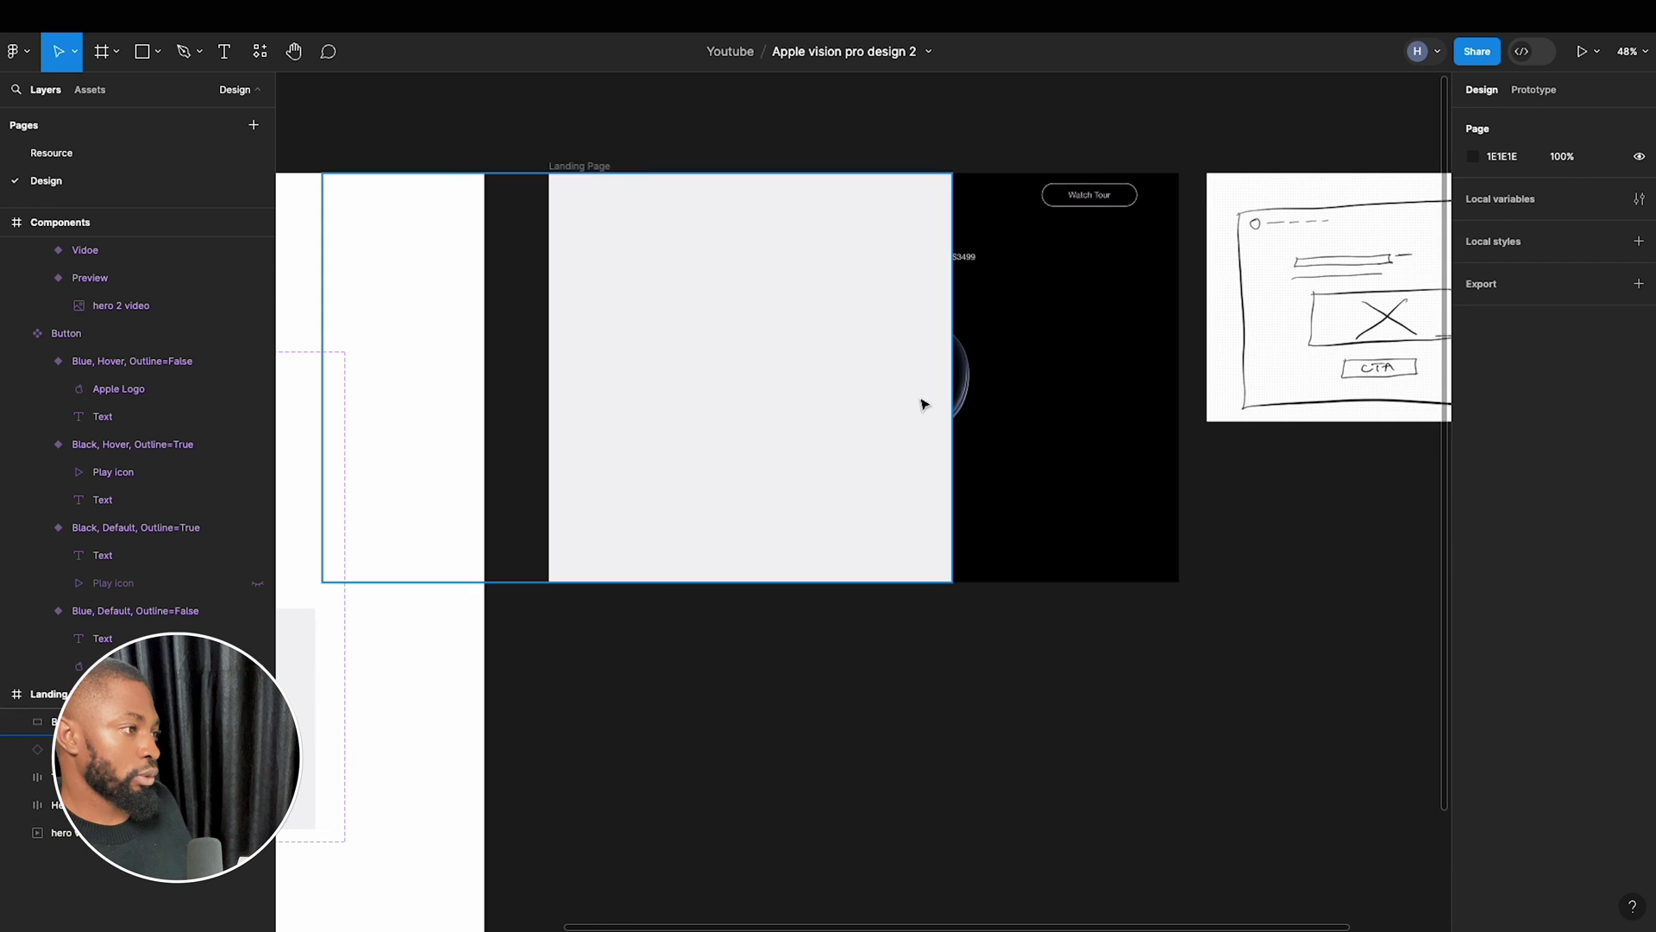
{"action": "left_click_drag", "start_coordinate": [806, 392], "coordinate": [441, 411]}
{"action": "left_click", "coordinate": [964, 670]}
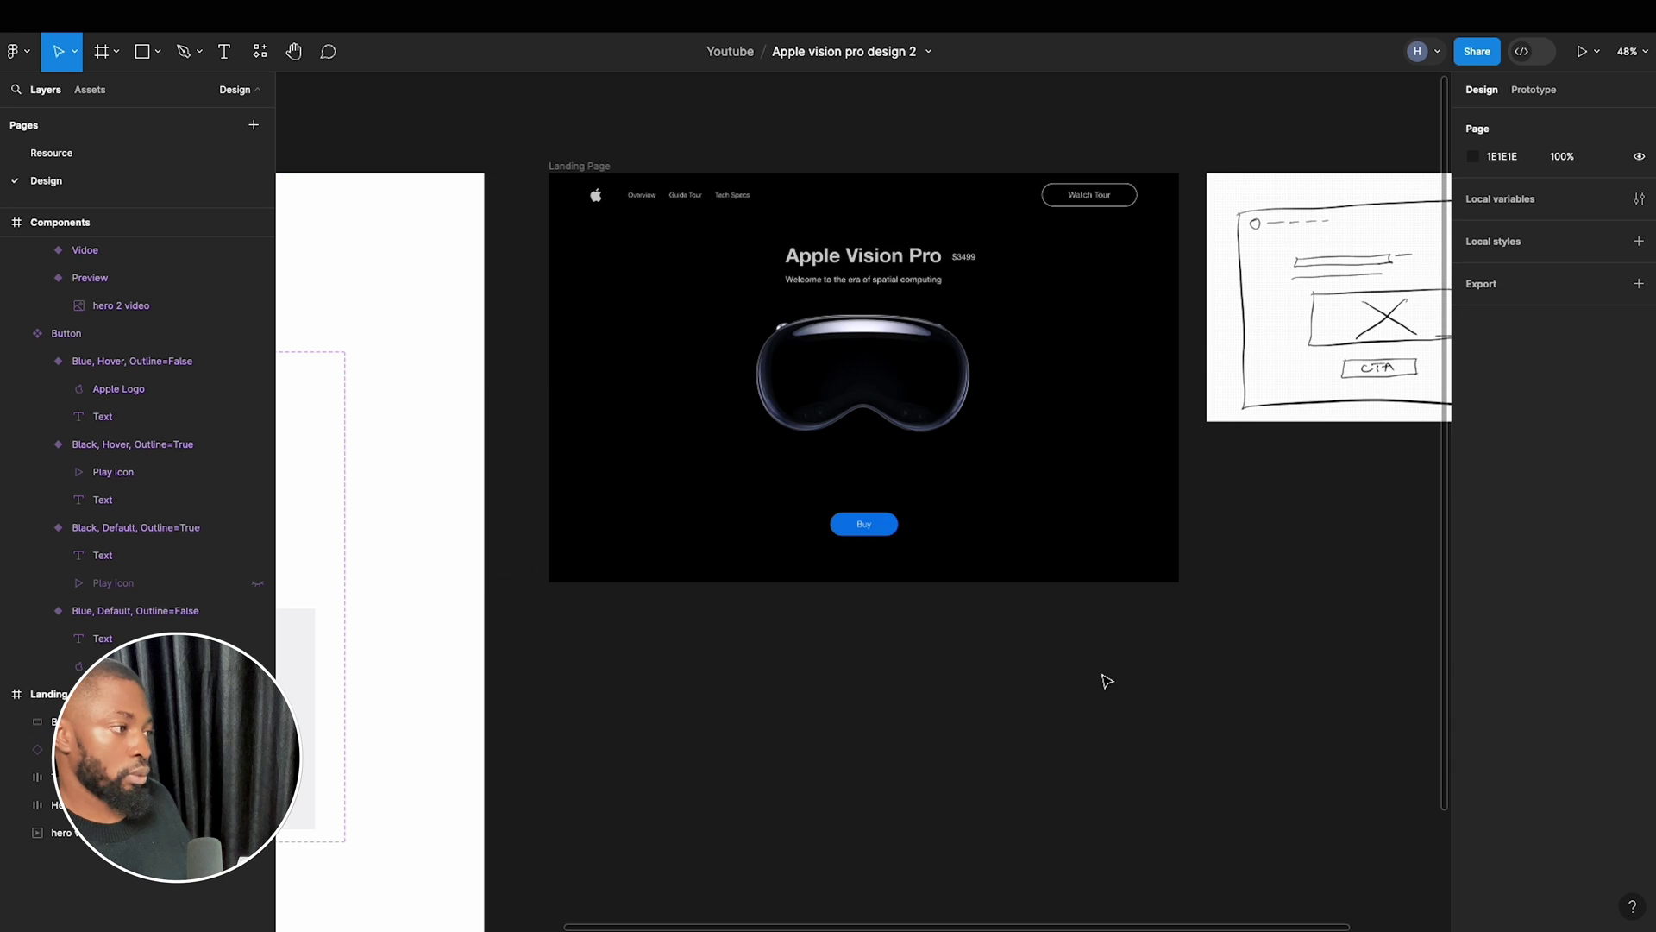
Place an instance of the hero 2 video component from the local assets onto the Landing Page frame.
{"action": "scroll", "coordinate": [1201, 640], "scroll_direction": "down", "scroll_amount": 3}
{"action": "left_click", "coordinate": [611, 563]}
{"action": "left_click", "coordinate": [614, 563]}
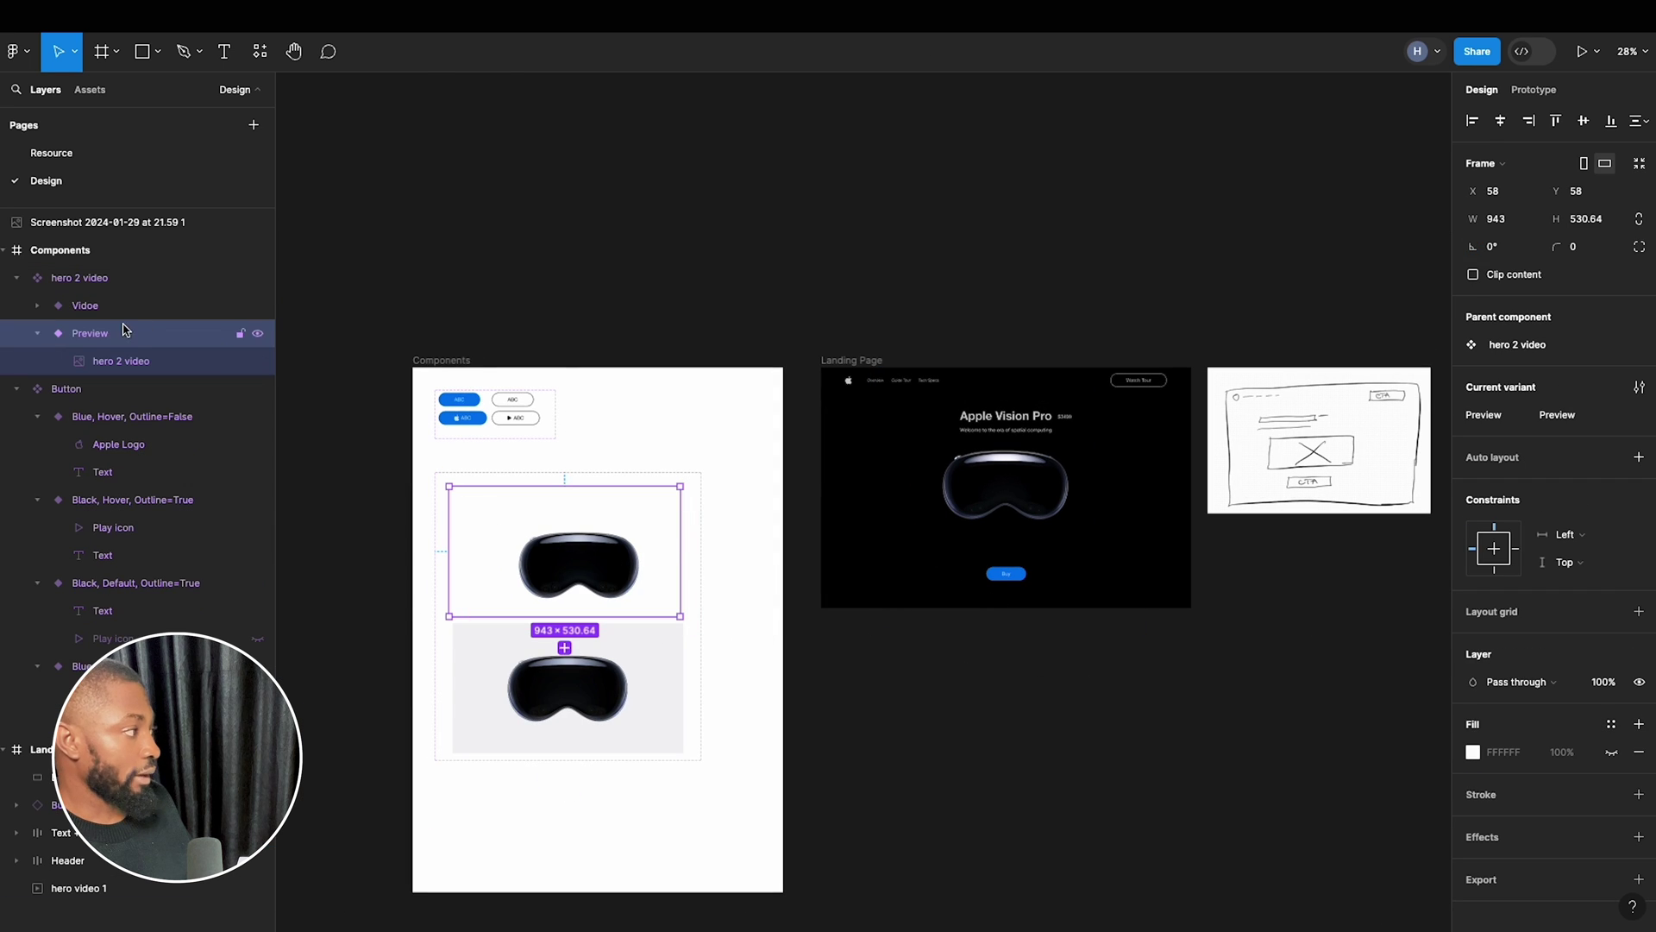
{"action": "left_click", "coordinate": [89, 89]}
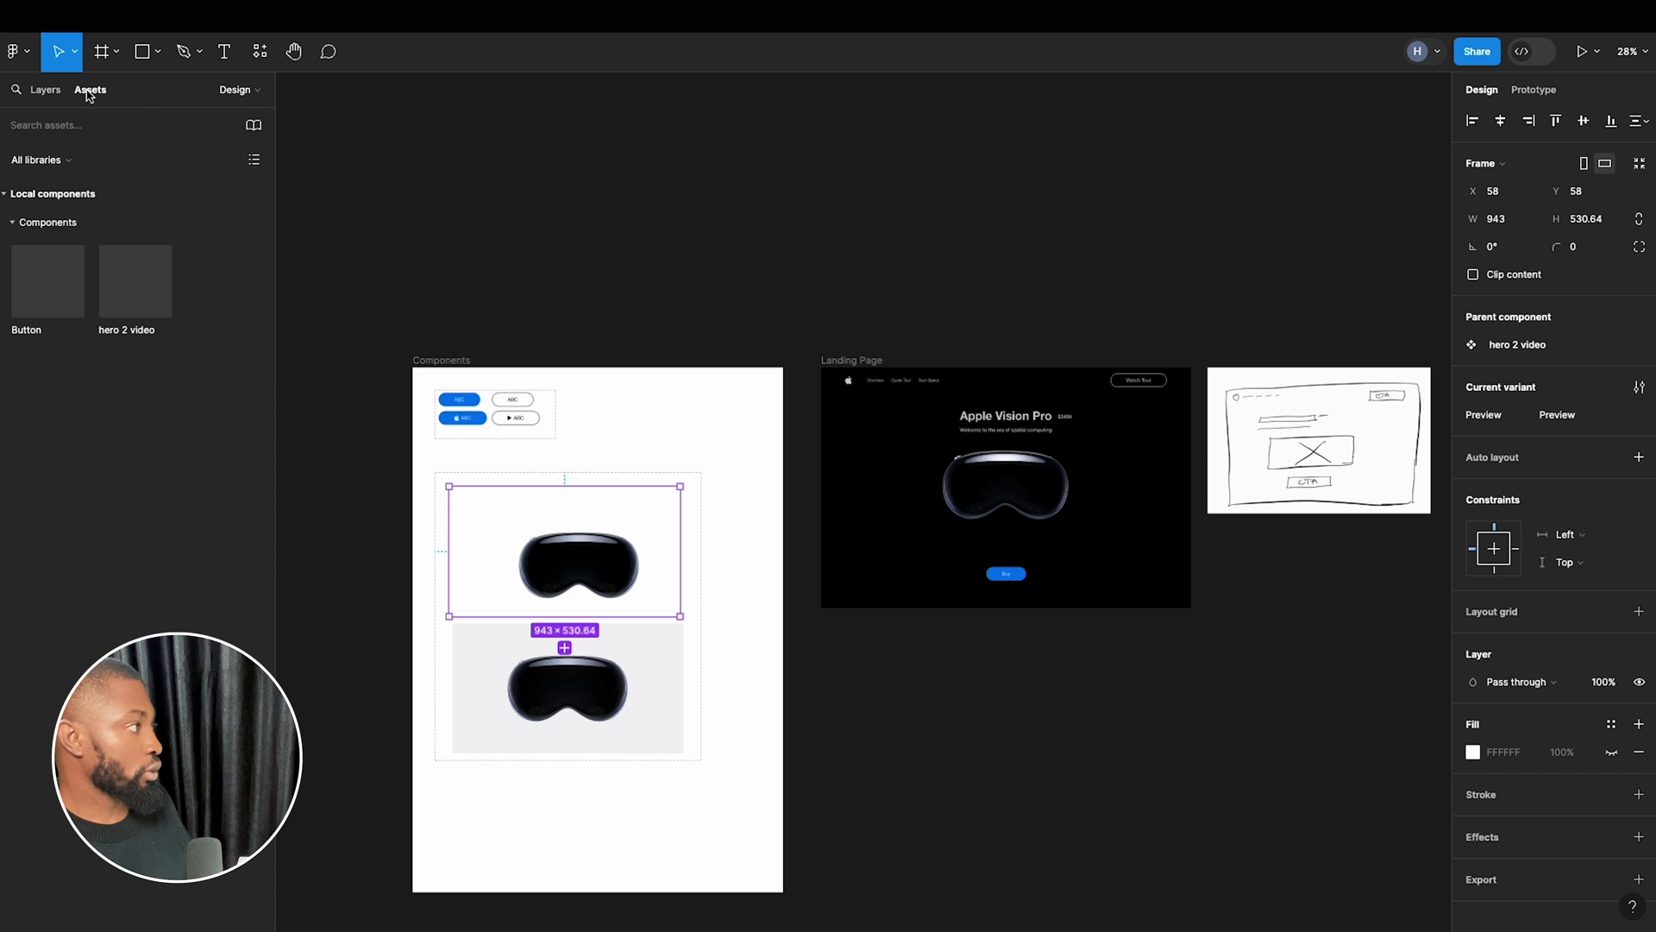
{"action": "left_click_drag", "start_coordinate": [123, 289], "coordinate": [999, 526]}
{"action": "scroll", "coordinate": [1213, 590], "scroll_direction": "up", "scroll_amount": 5}
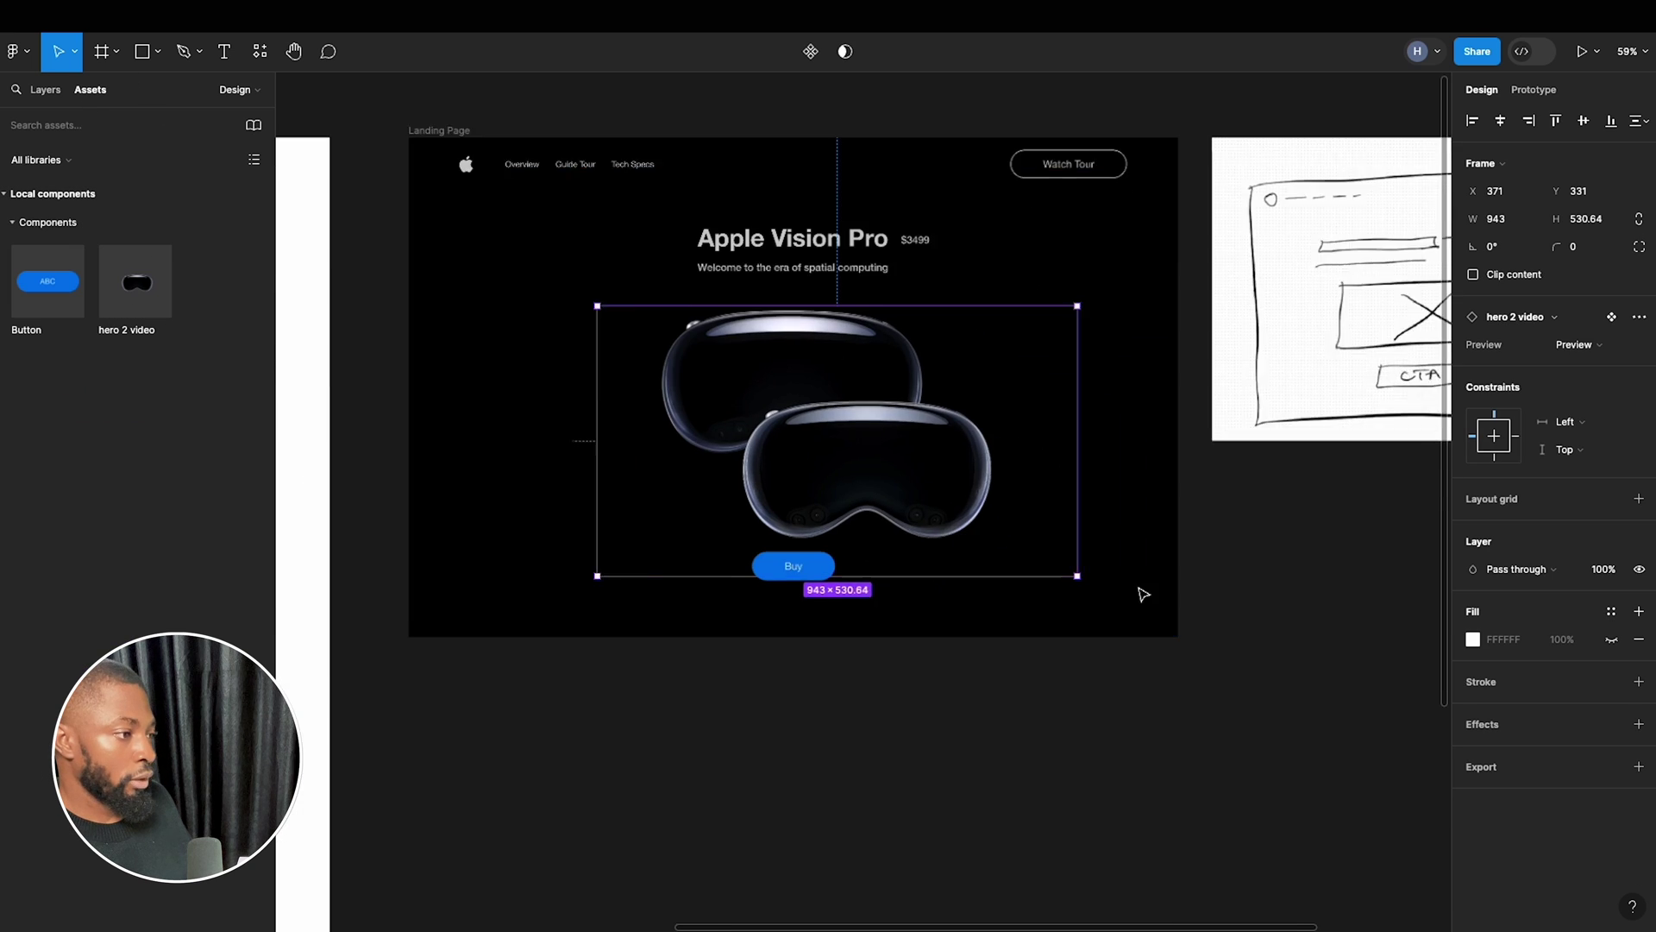
Align the hero 2 video instance over the existing headset and scale it proportionally to about 983 × 553.
{"action": "left_click_drag", "start_coordinate": [846, 472], "coordinate": [759, 373]}
{"action": "scroll", "coordinate": [790, 347], "scroll_direction": "up", "scroll_amount": 3}
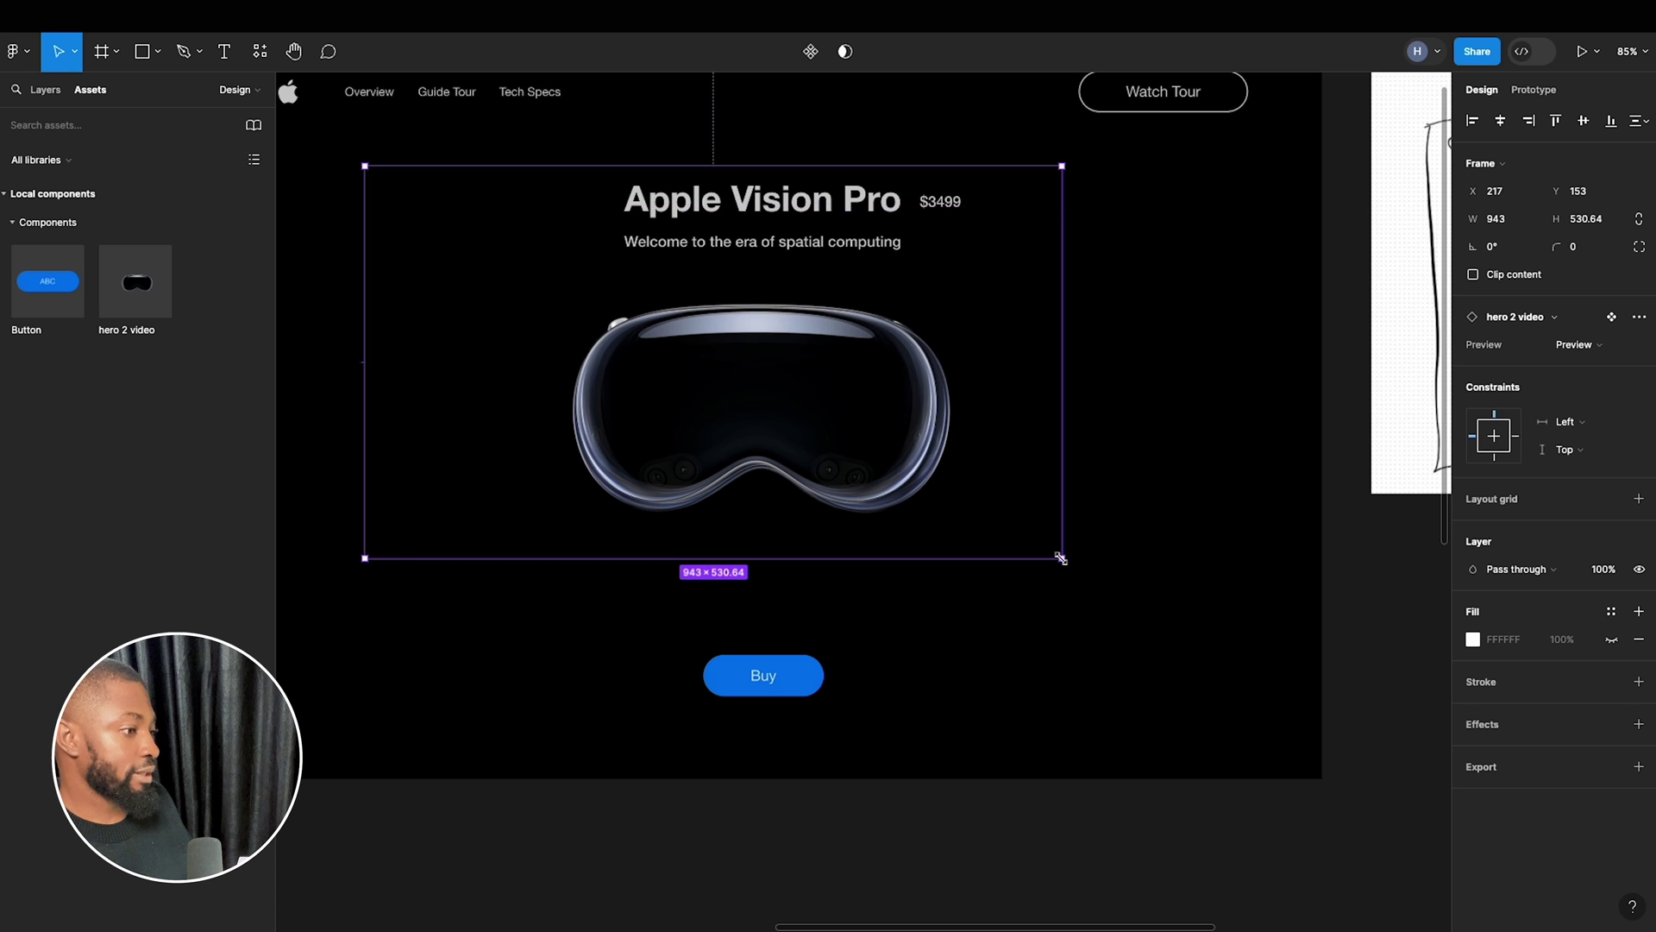
{"action": "key", "text": "k"}
{"action": "mouse_move", "coordinate": [1060, 557]}
{"action": "left_mouse_down"}
{"action": "mouse_move", "coordinate": [1091, 569]}
{"action": "mouse_move", "coordinate": [1076, 566]}
{"action": "left_mouse_up"}
{"action": "left_click_drag", "start_coordinate": [755, 388], "coordinate": [762, 386]}
{"action": "left_click_drag", "start_coordinate": [588, 561], "coordinate": [586, 572]}
{"action": "left_click_drag", "start_coordinate": [835, 414], "coordinate": [842, 400]}
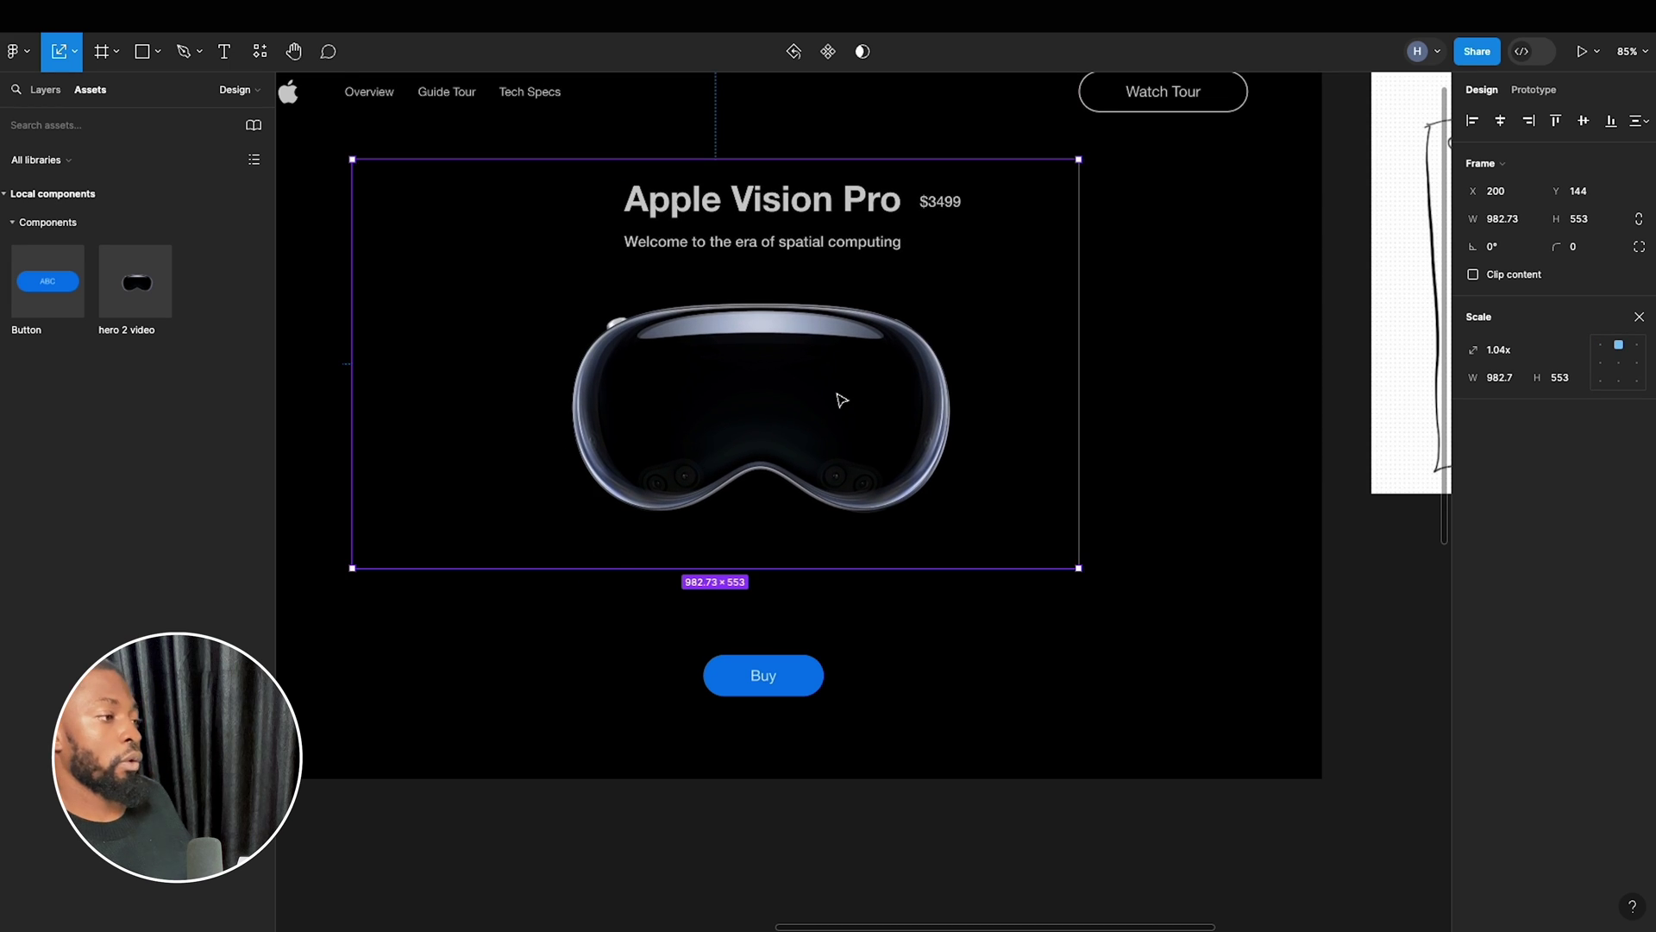
Move the hero 2 video instance past the right edge of the Landing Page frame so it is clipped out of view.
{"action": "scroll", "coordinate": [842, 396], "scroll_direction": "down", "scroll_amount": 5}
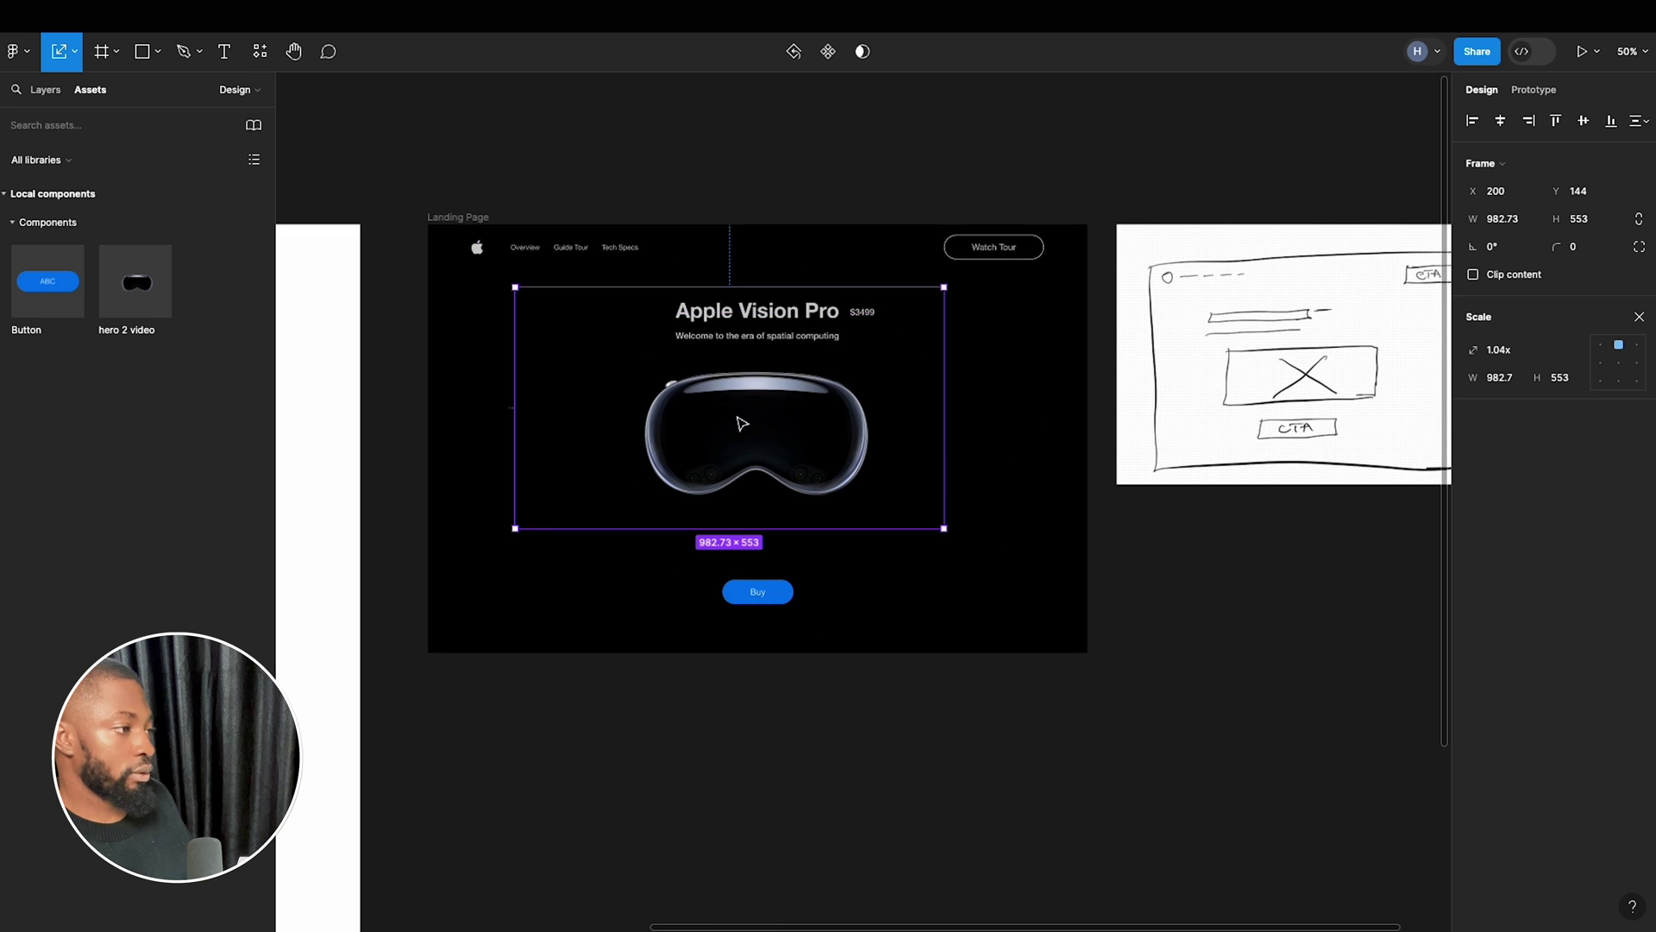
{"action": "left_click_drag", "start_coordinate": [733, 430], "coordinate": [1298, 458], "text": "alt"}
{"action": "left_click", "coordinate": [1191, 743]}
{"action": "scroll", "coordinate": [931, 690], "scroll_direction": "down", "scroll_amount": 5}
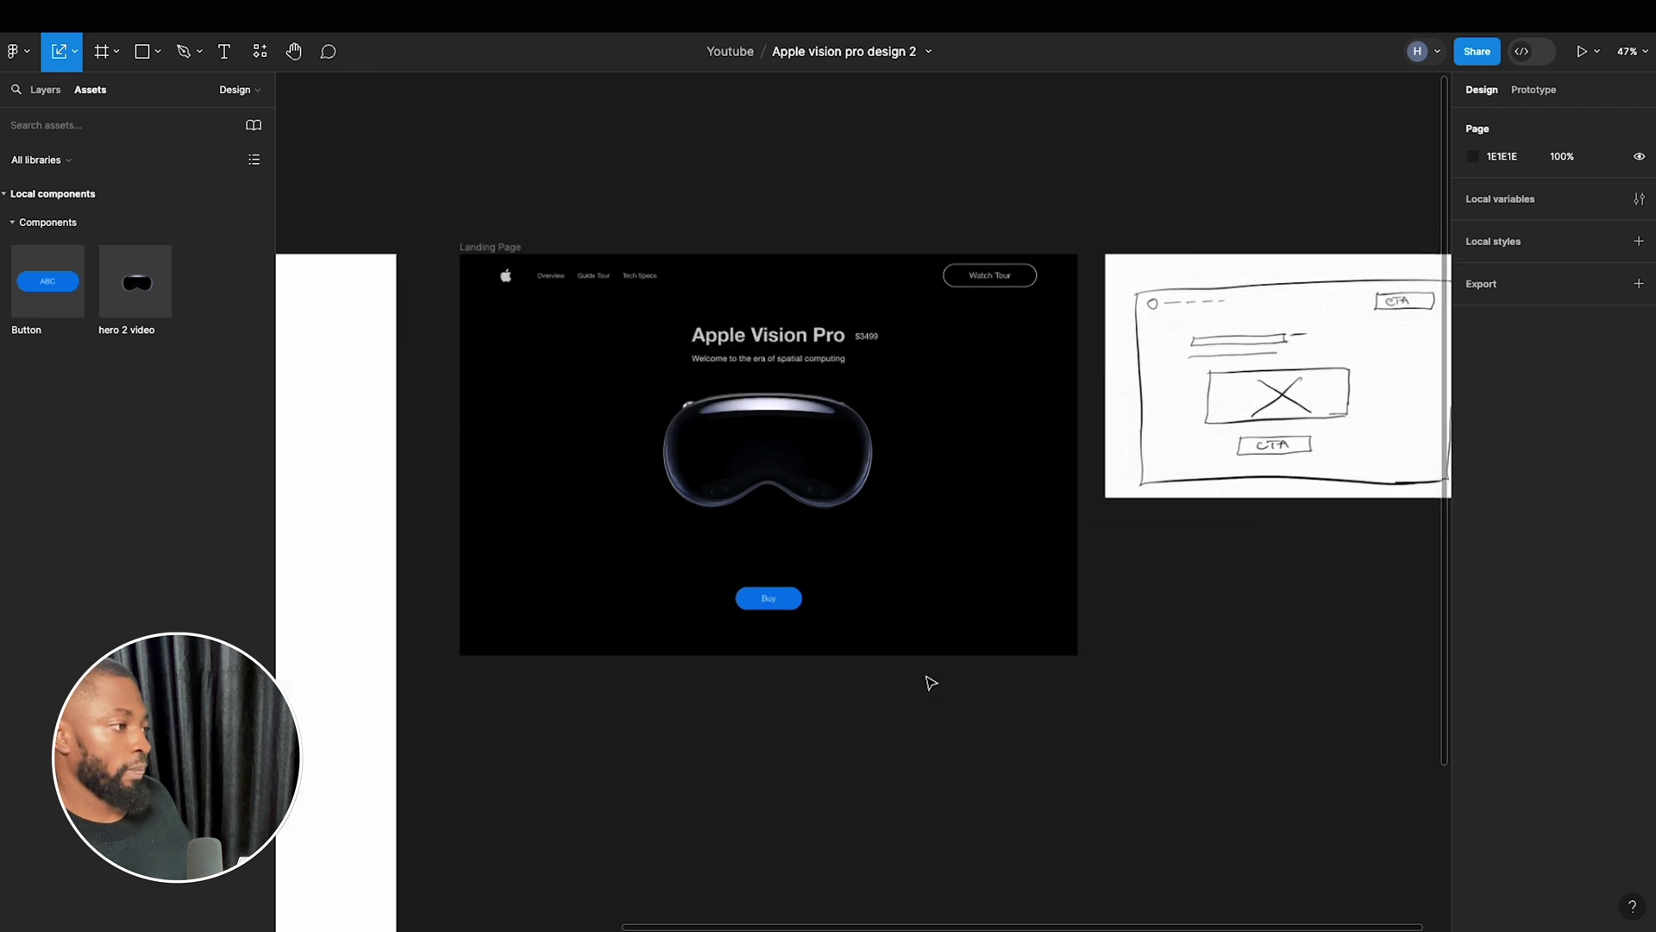
Duplicate the Landing Page frame and place the copy directly below the original at X -337, Y 683.
{"action": "left_click", "coordinate": [649, 384]}
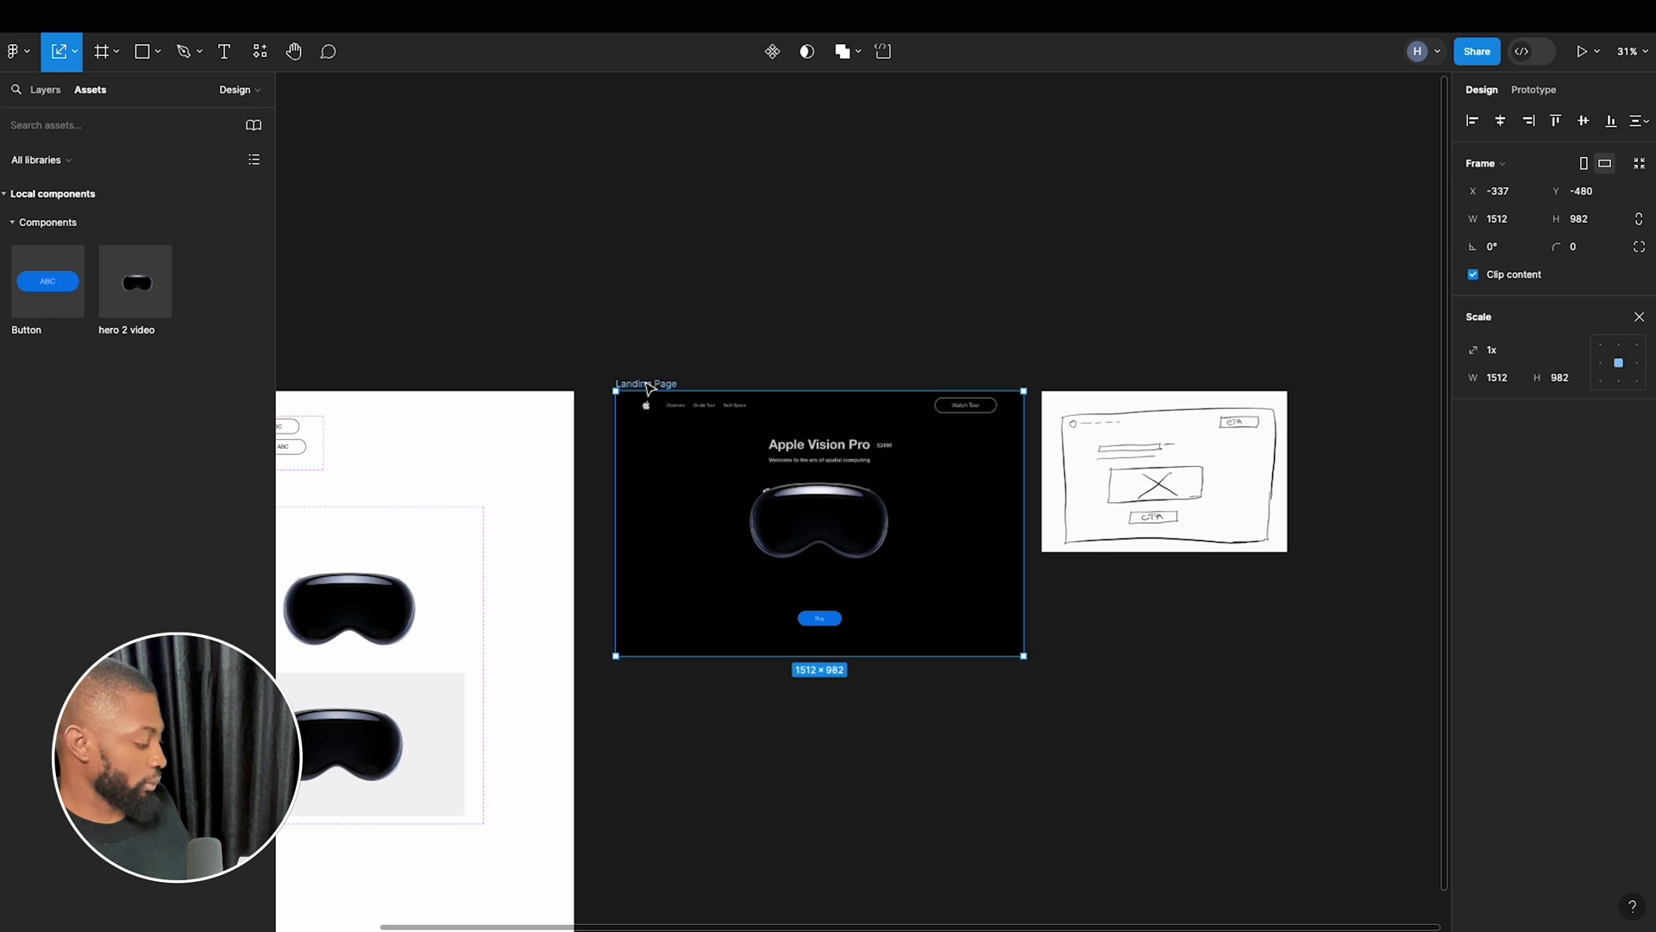
{"action": "left_click_drag", "start_coordinate": [649, 386], "coordinate": [513, 701], "text": "alt"}
{"action": "scroll", "coordinate": [740, 570], "scroll_direction": "down", "scroll_amount": 3}
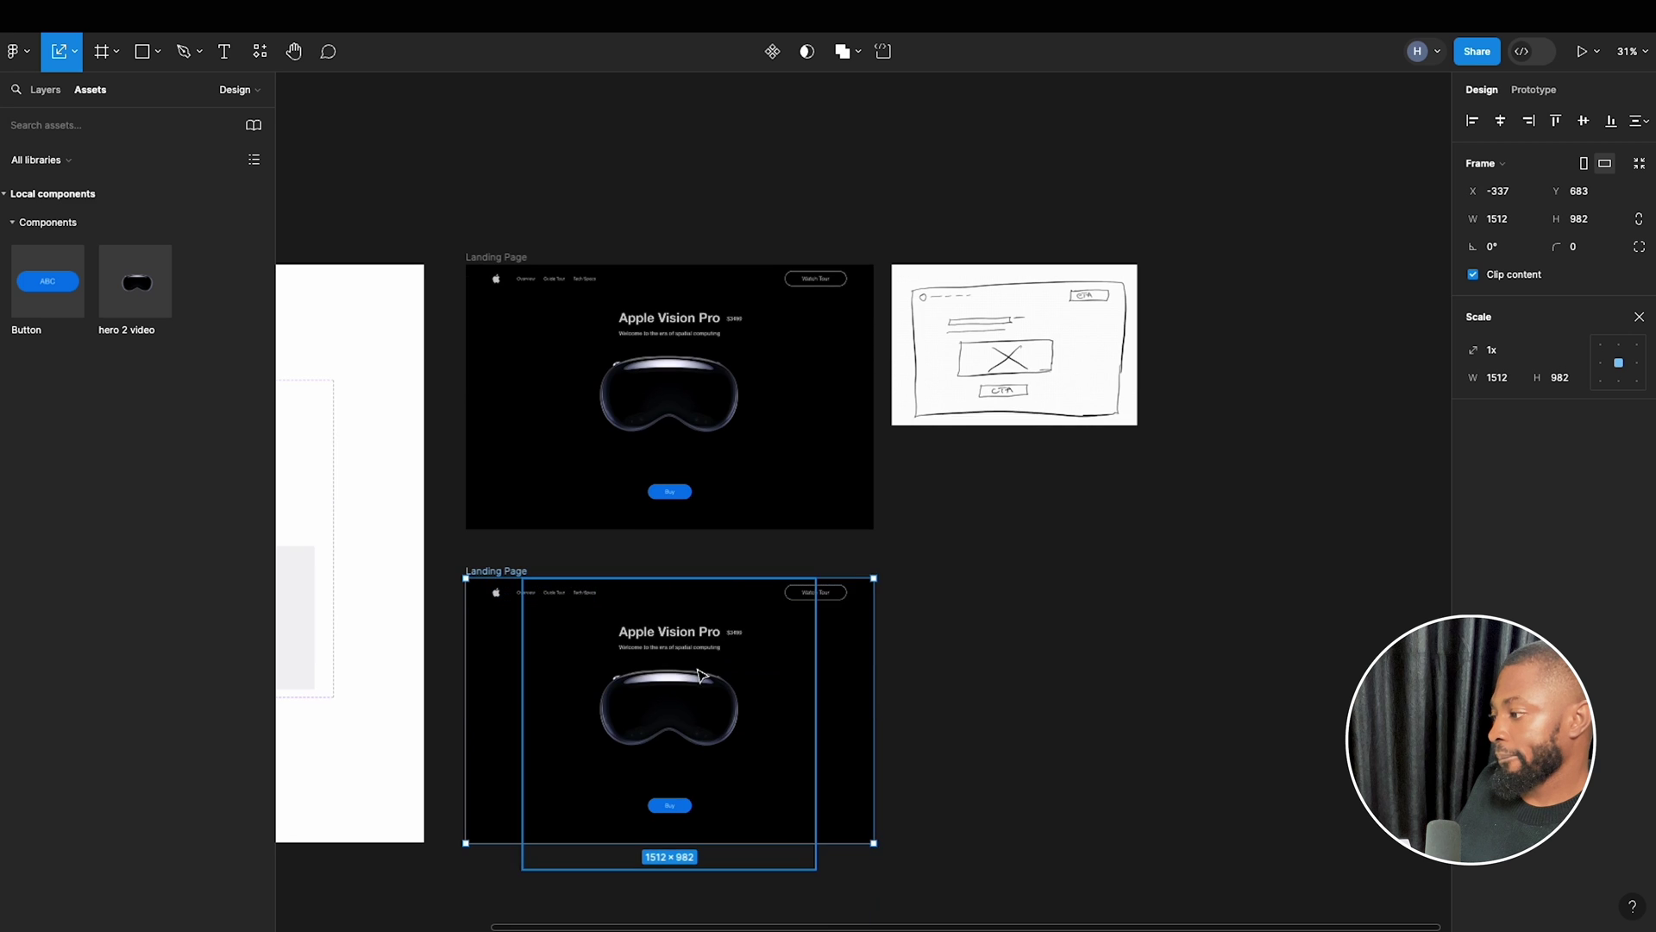
{"action": "scroll", "coordinate": [672, 692], "scroll_direction": "down", "scroll_amount": 2}
{"action": "scroll", "coordinate": [591, 784], "scroll_direction": "up", "scroll_amount": 2}
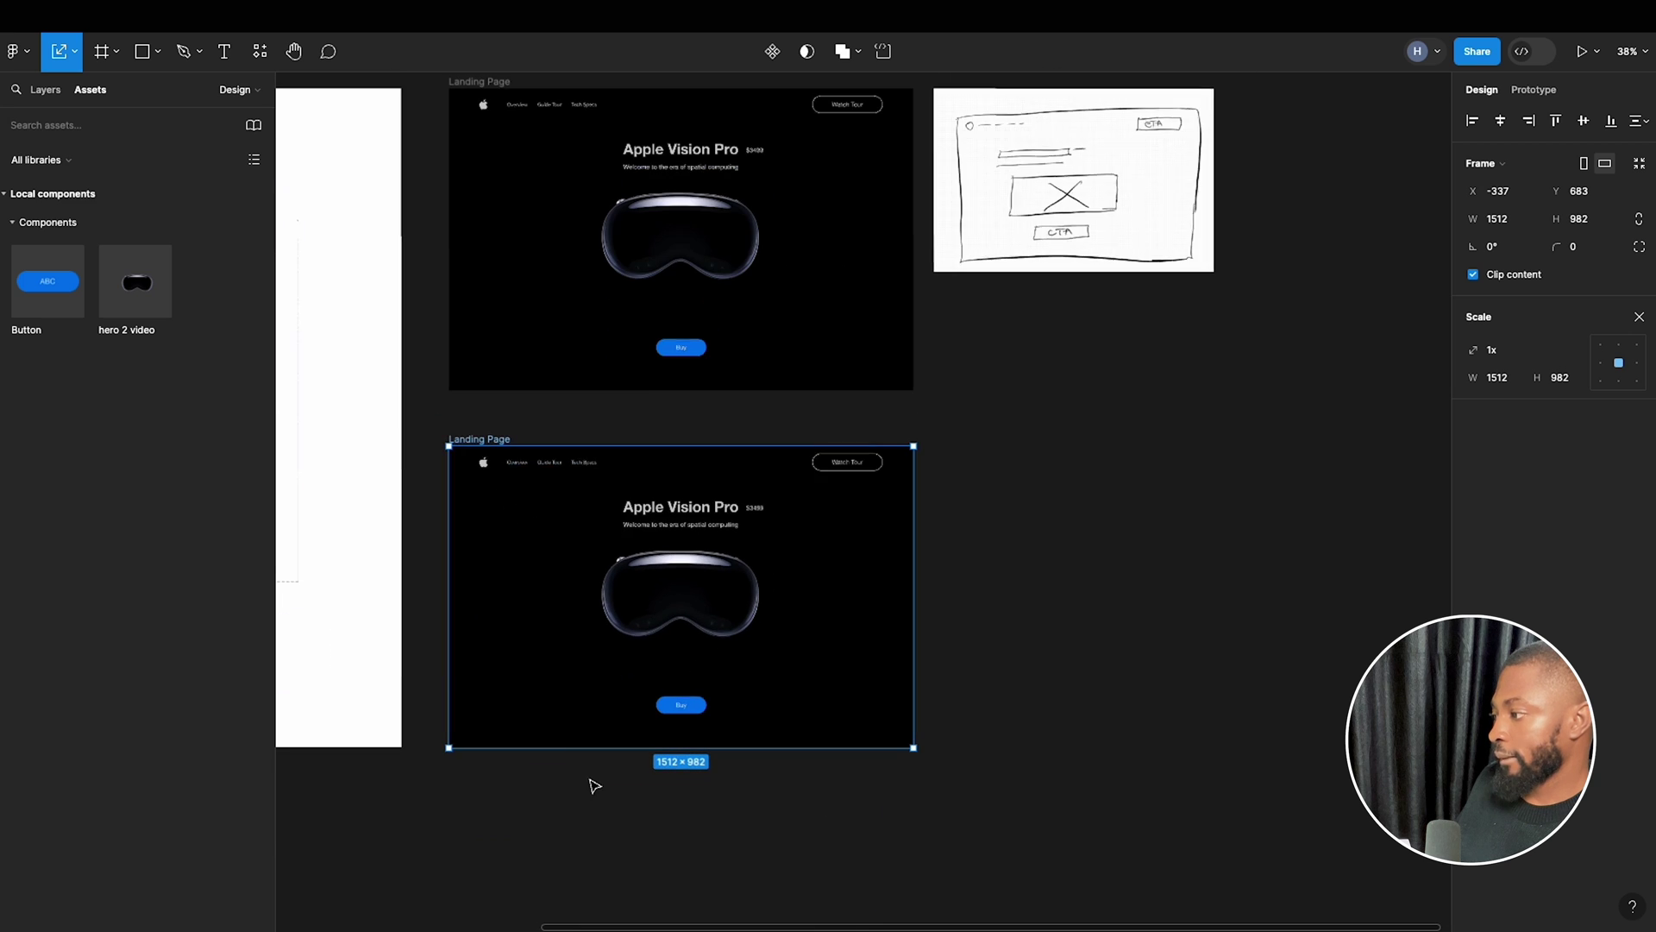
Rename the duplicated frame as Landing Page 2 and the original frame as Landing Page 1.
{"action": "left_click", "coordinate": [47, 90]}
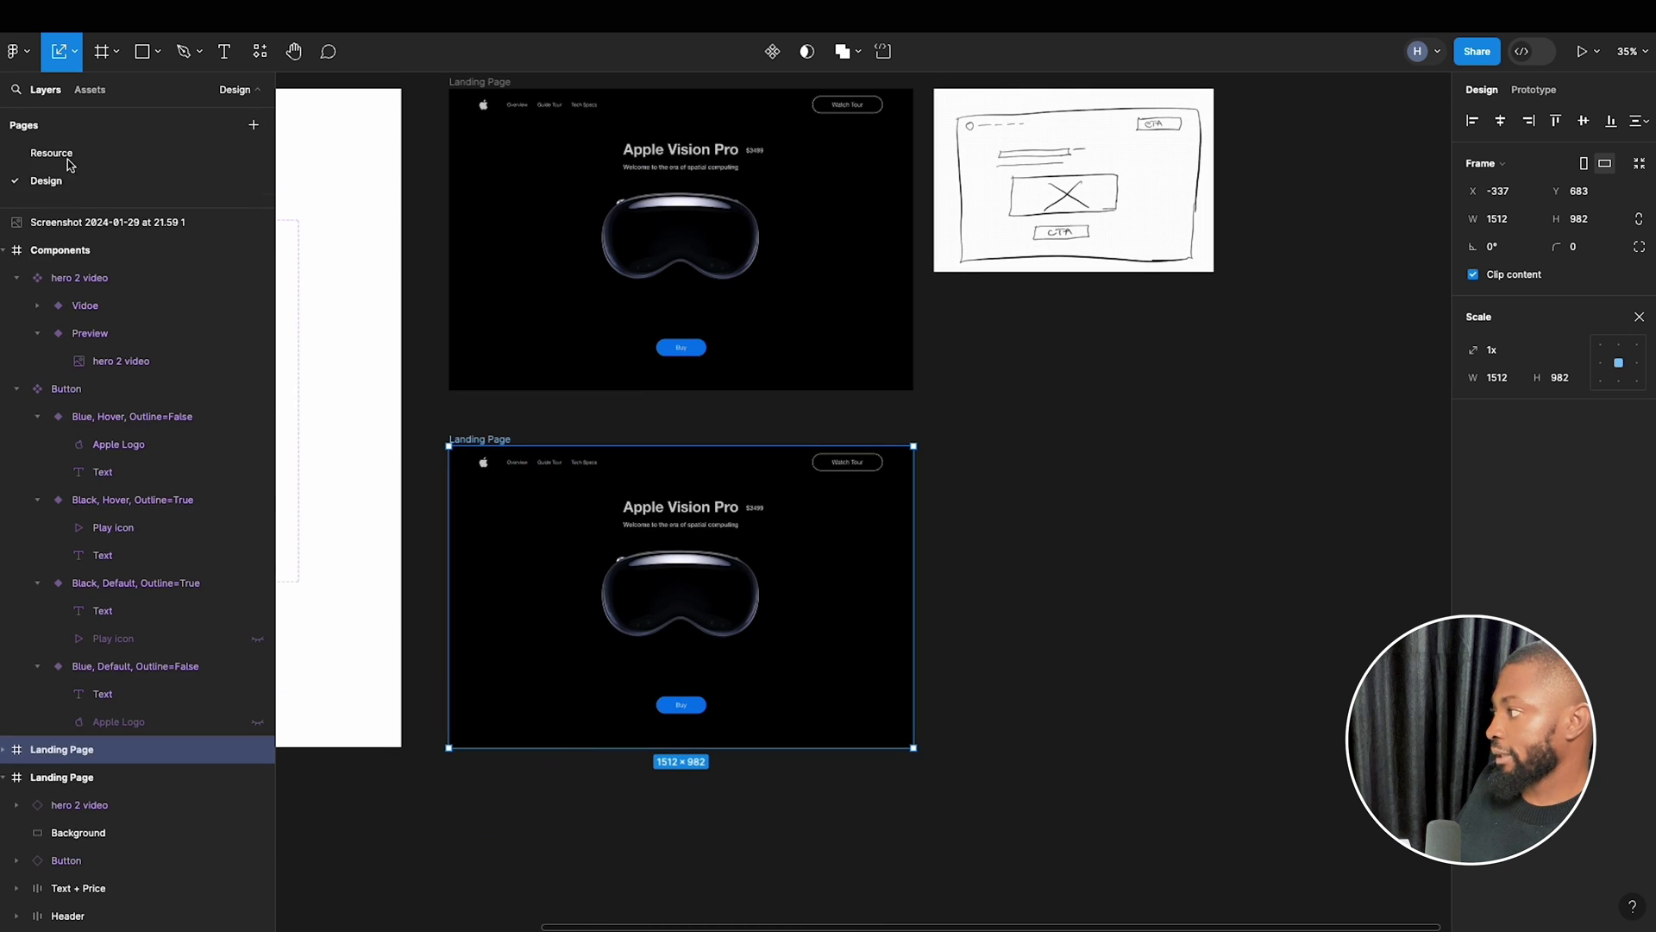
{"action": "double_click", "coordinate": [120, 751]}
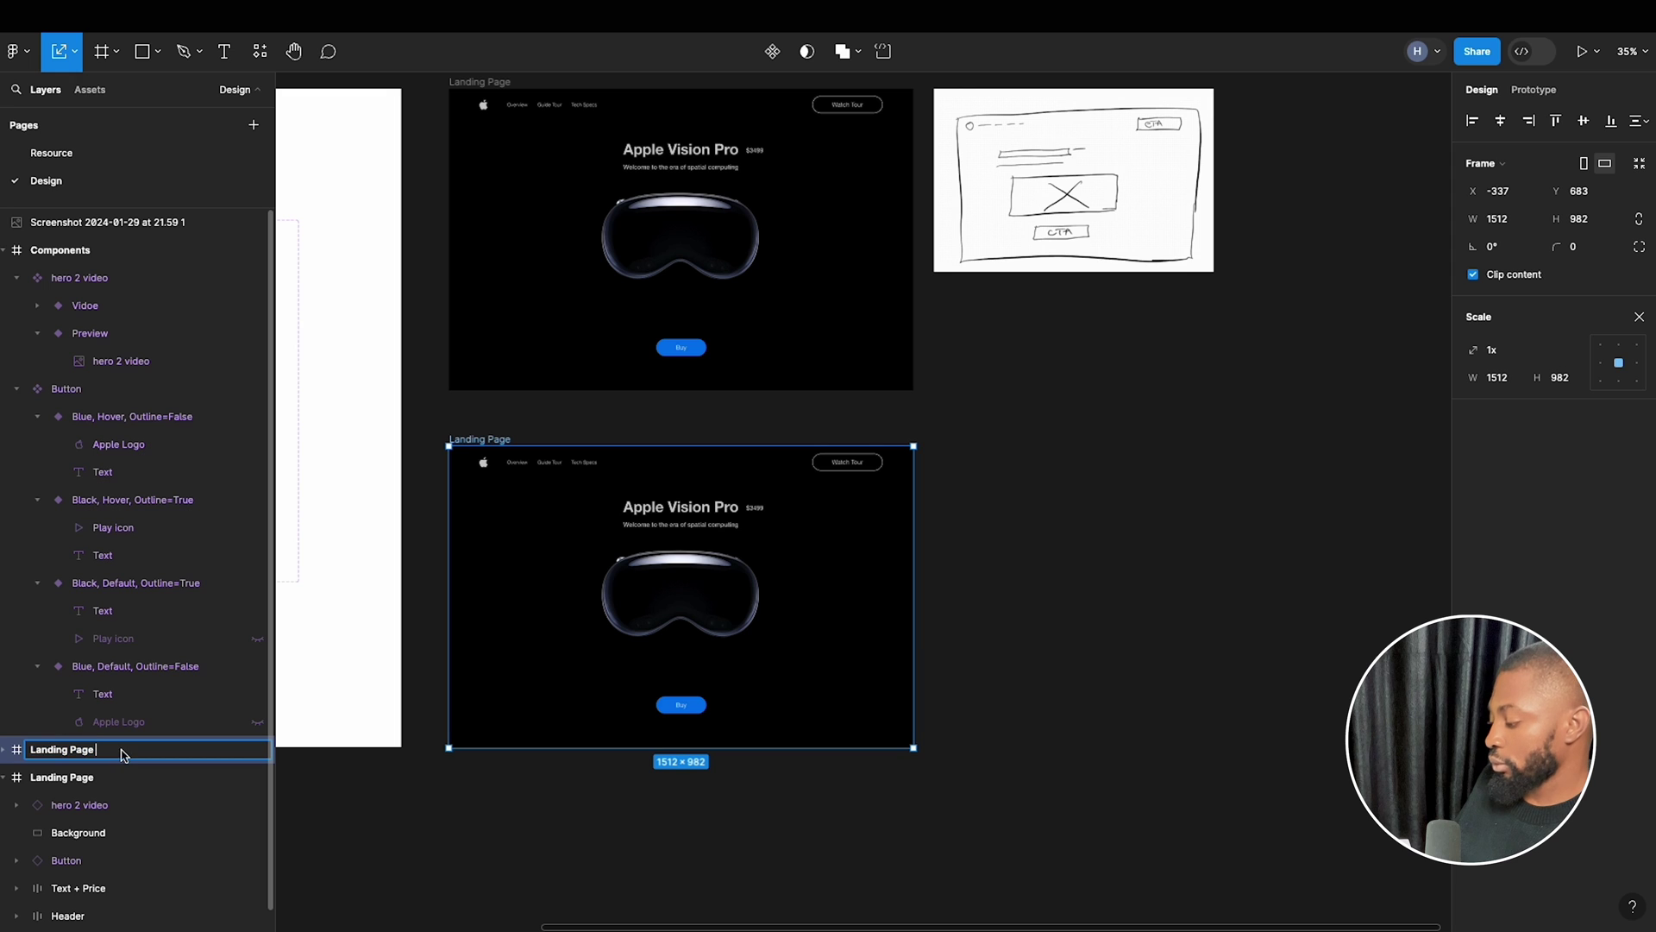
{"action": "type", "text": "2"}
{"action": "key", "text": "Return"}
{"action": "left_click", "coordinate": [467, 93]}
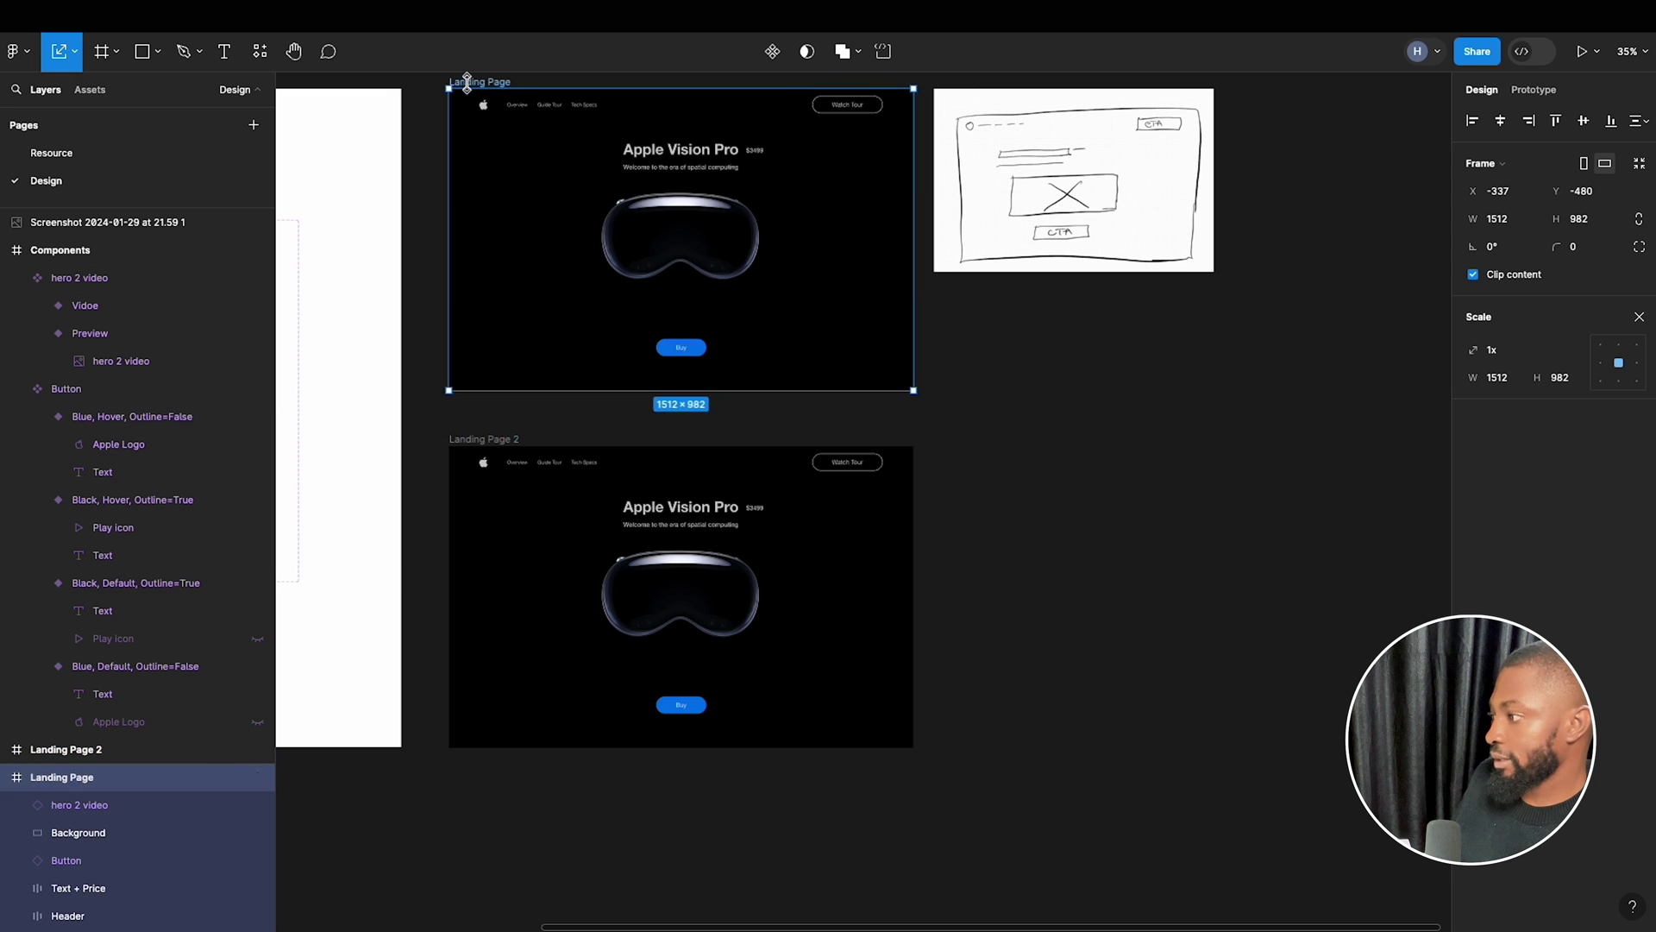
{"action": "double_click", "coordinate": [120, 779]}
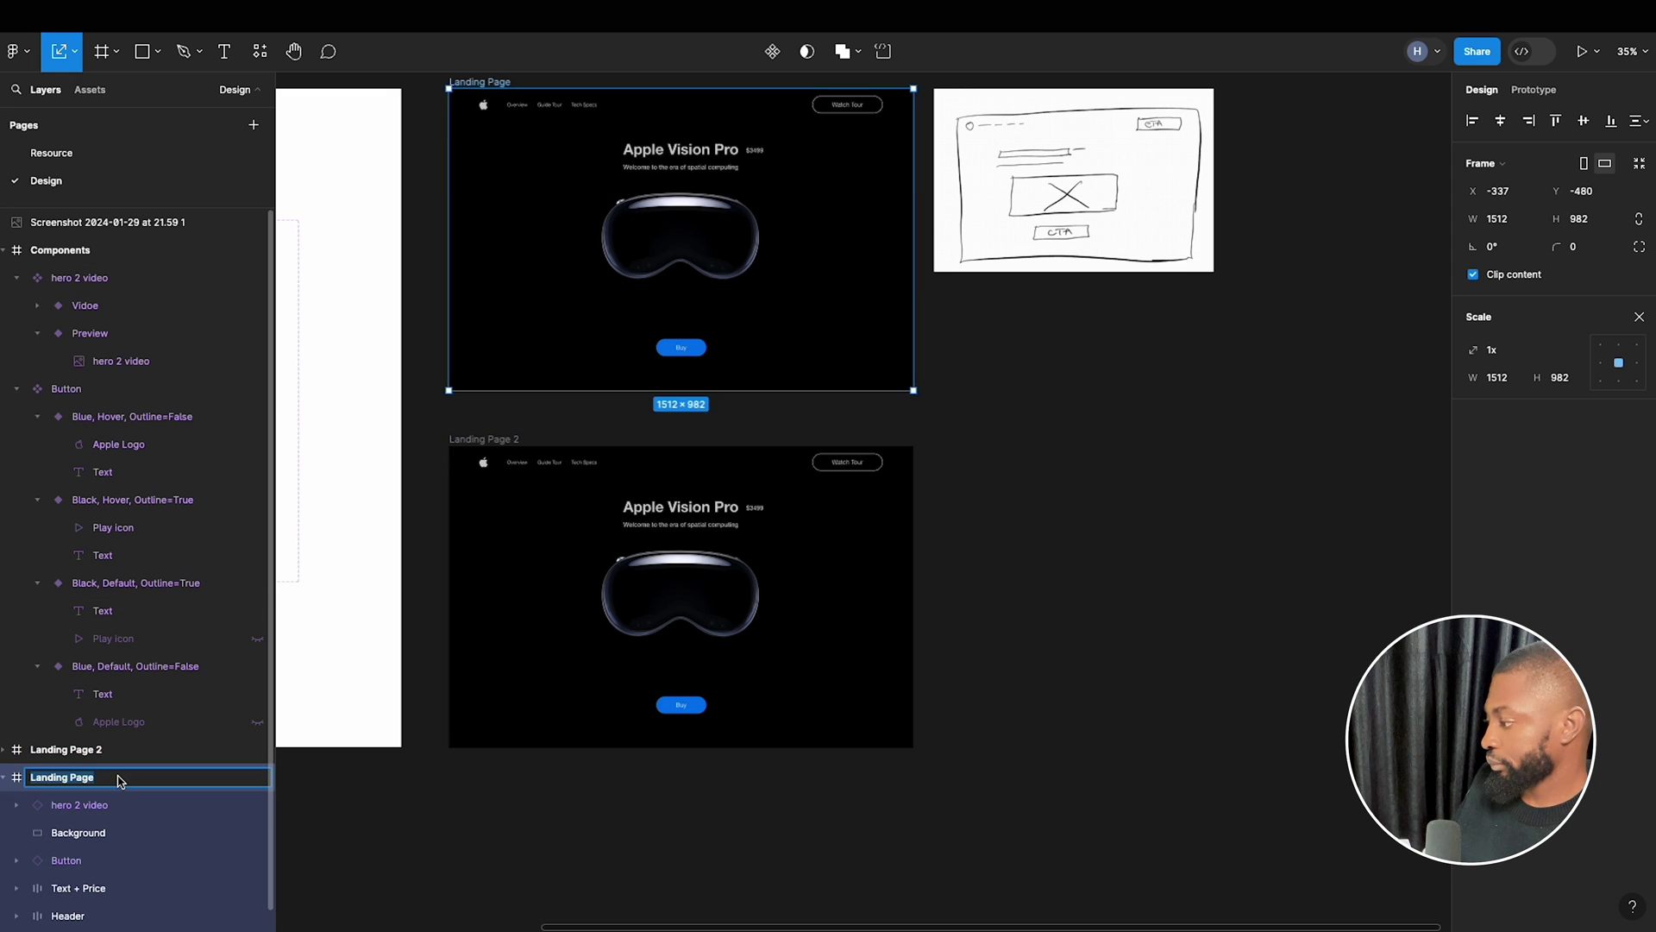
{"action": "left_click", "coordinate": [120, 780]}
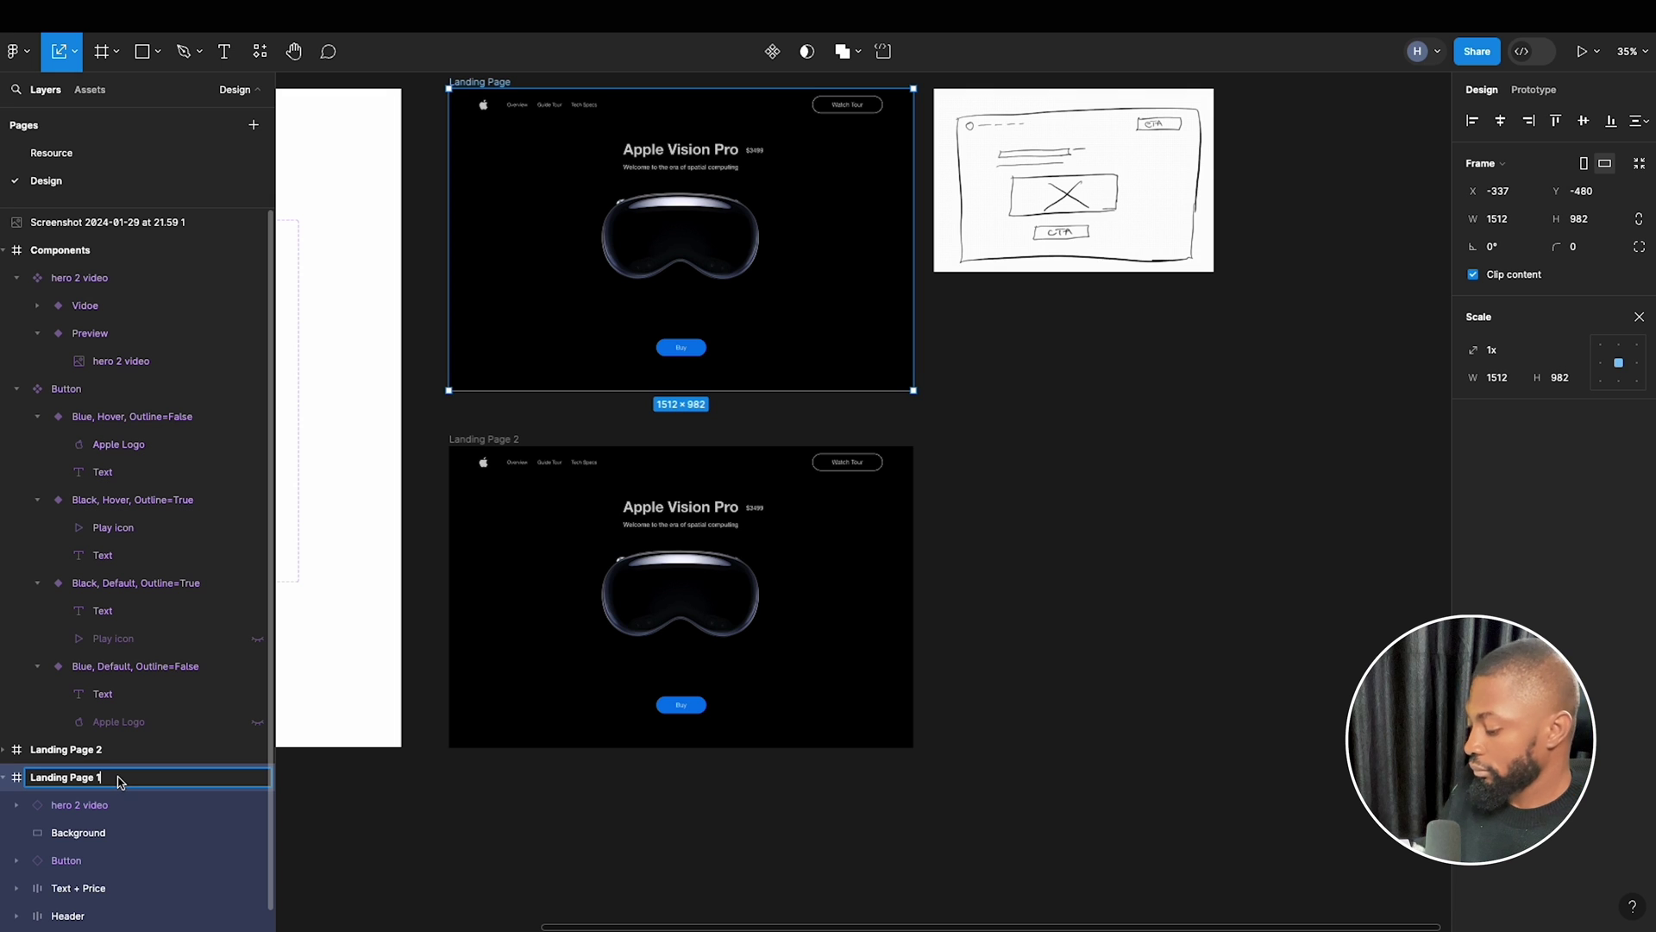
{"action": "left_click", "coordinate": [938, 544]}
Centre the Background rectangle horizontally in Landing Page 2 and place it at the bottom of that frame's layer stack.
{"action": "scroll", "coordinate": [942, 545], "scroll_direction": "up", "scroll_amount": 2}
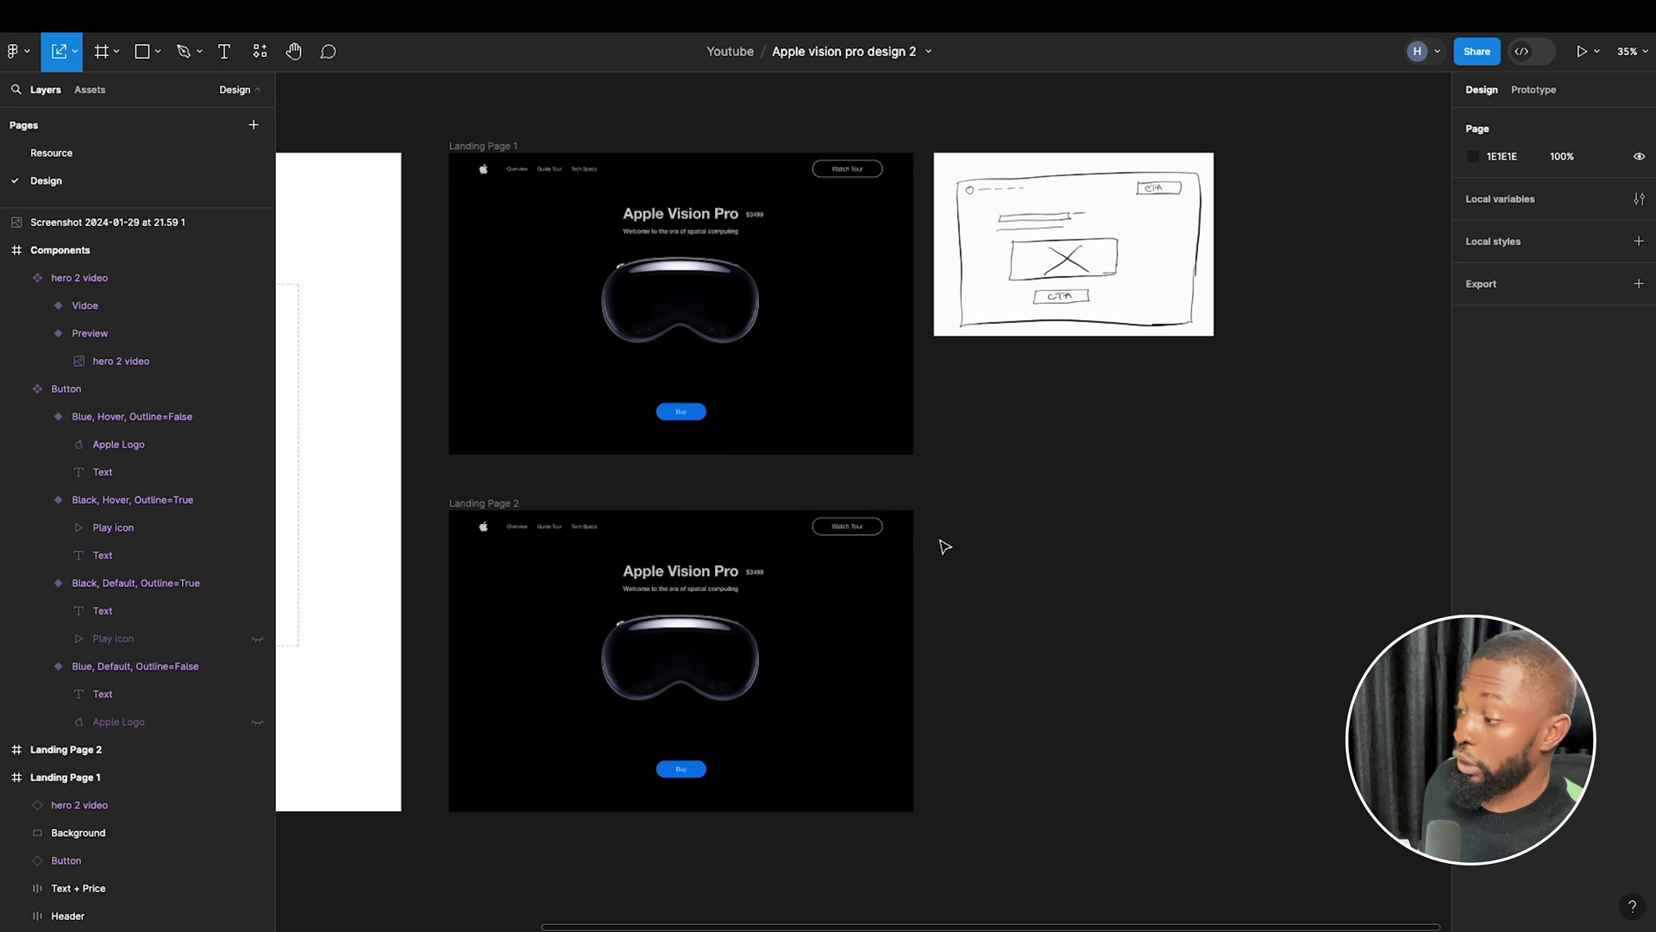
{"action": "scroll", "coordinate": [539, 638], "scroll_direction": "up", "scroll_amount": 3}
{"action": "scroll", "coordinate": [569, 734], "scroll_direction": "up", "scroll_amount": 2}
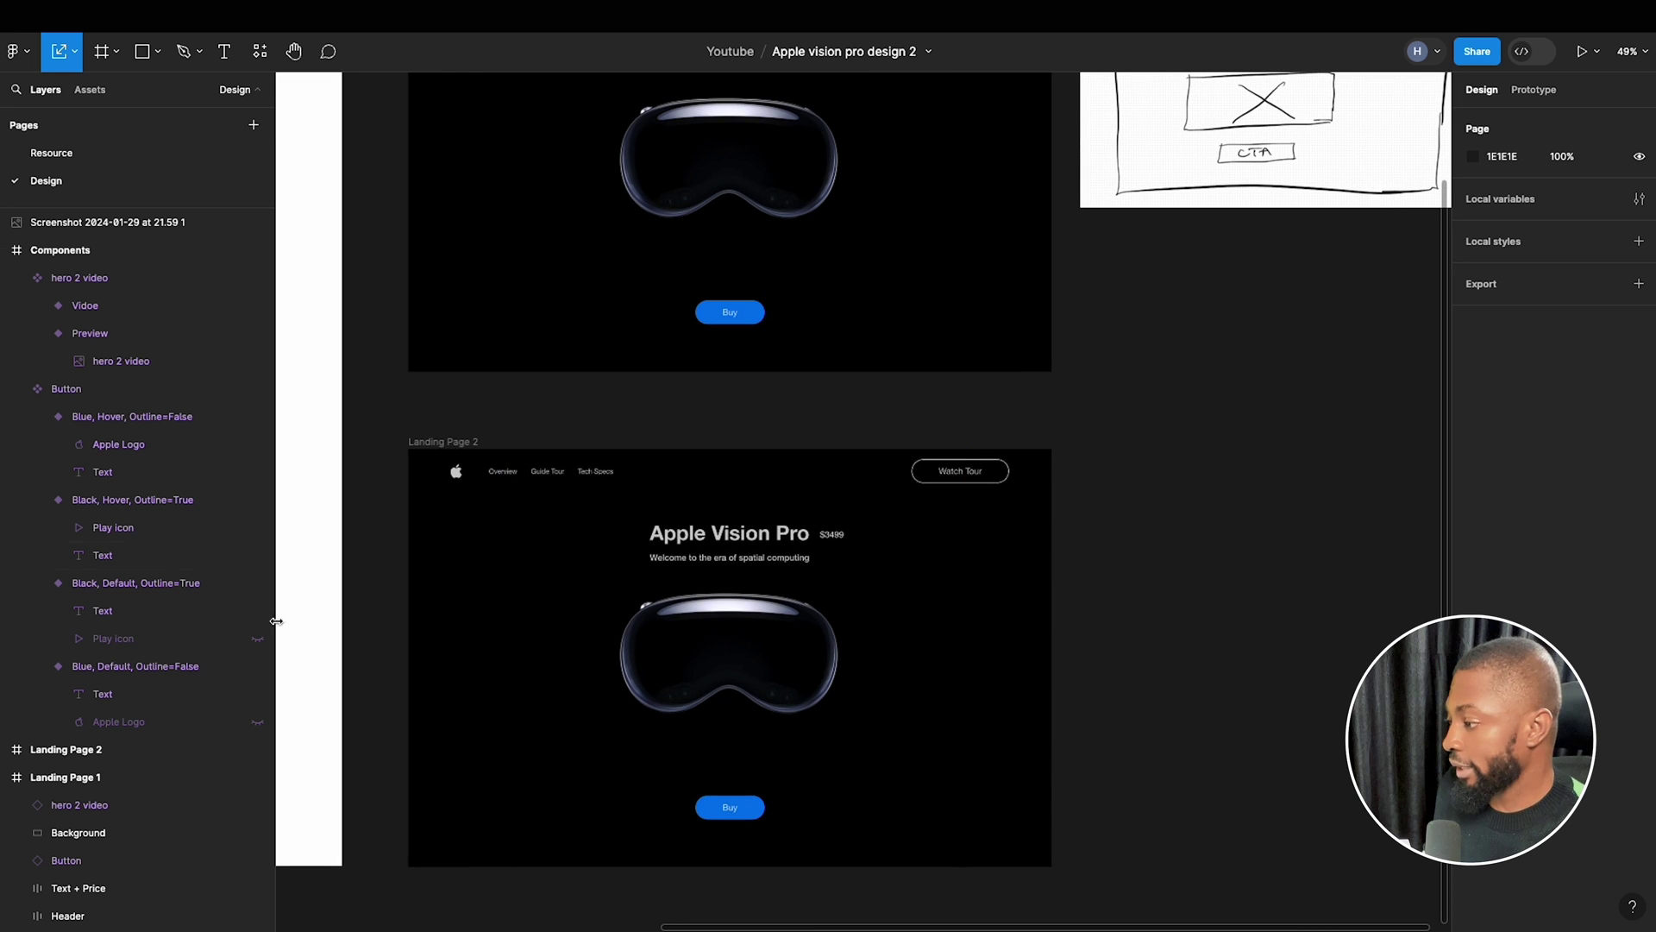
{"action": "left_click", "coordinate": [459, 443]}
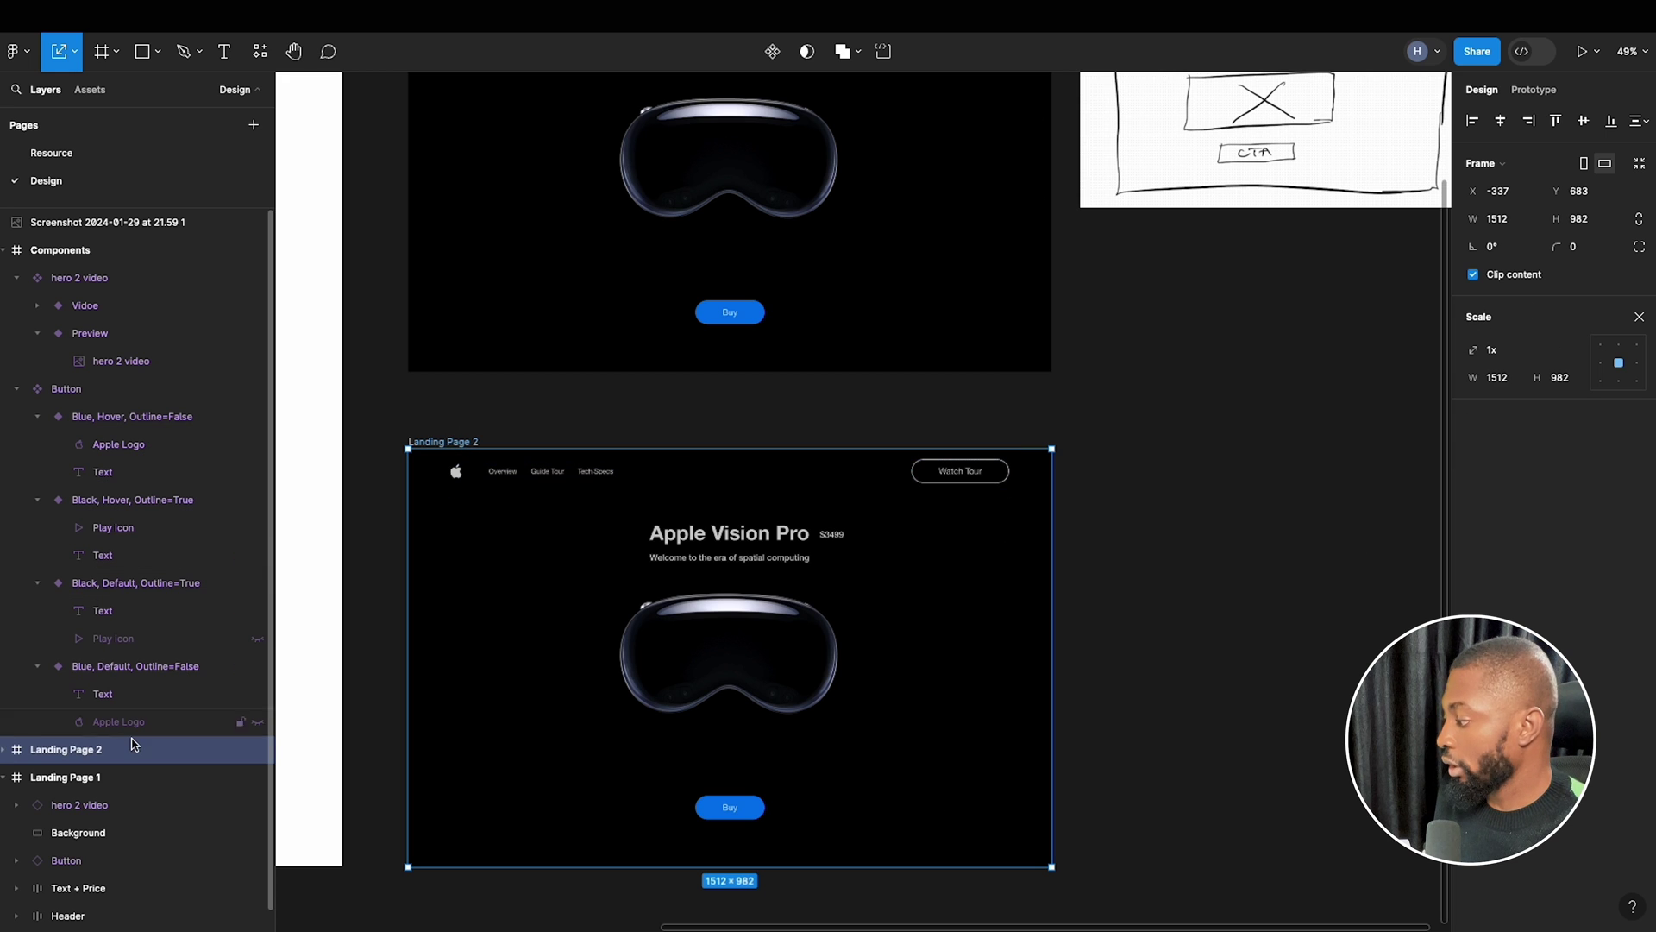
{"action": "left_click", "coordinate": [5, 750]}
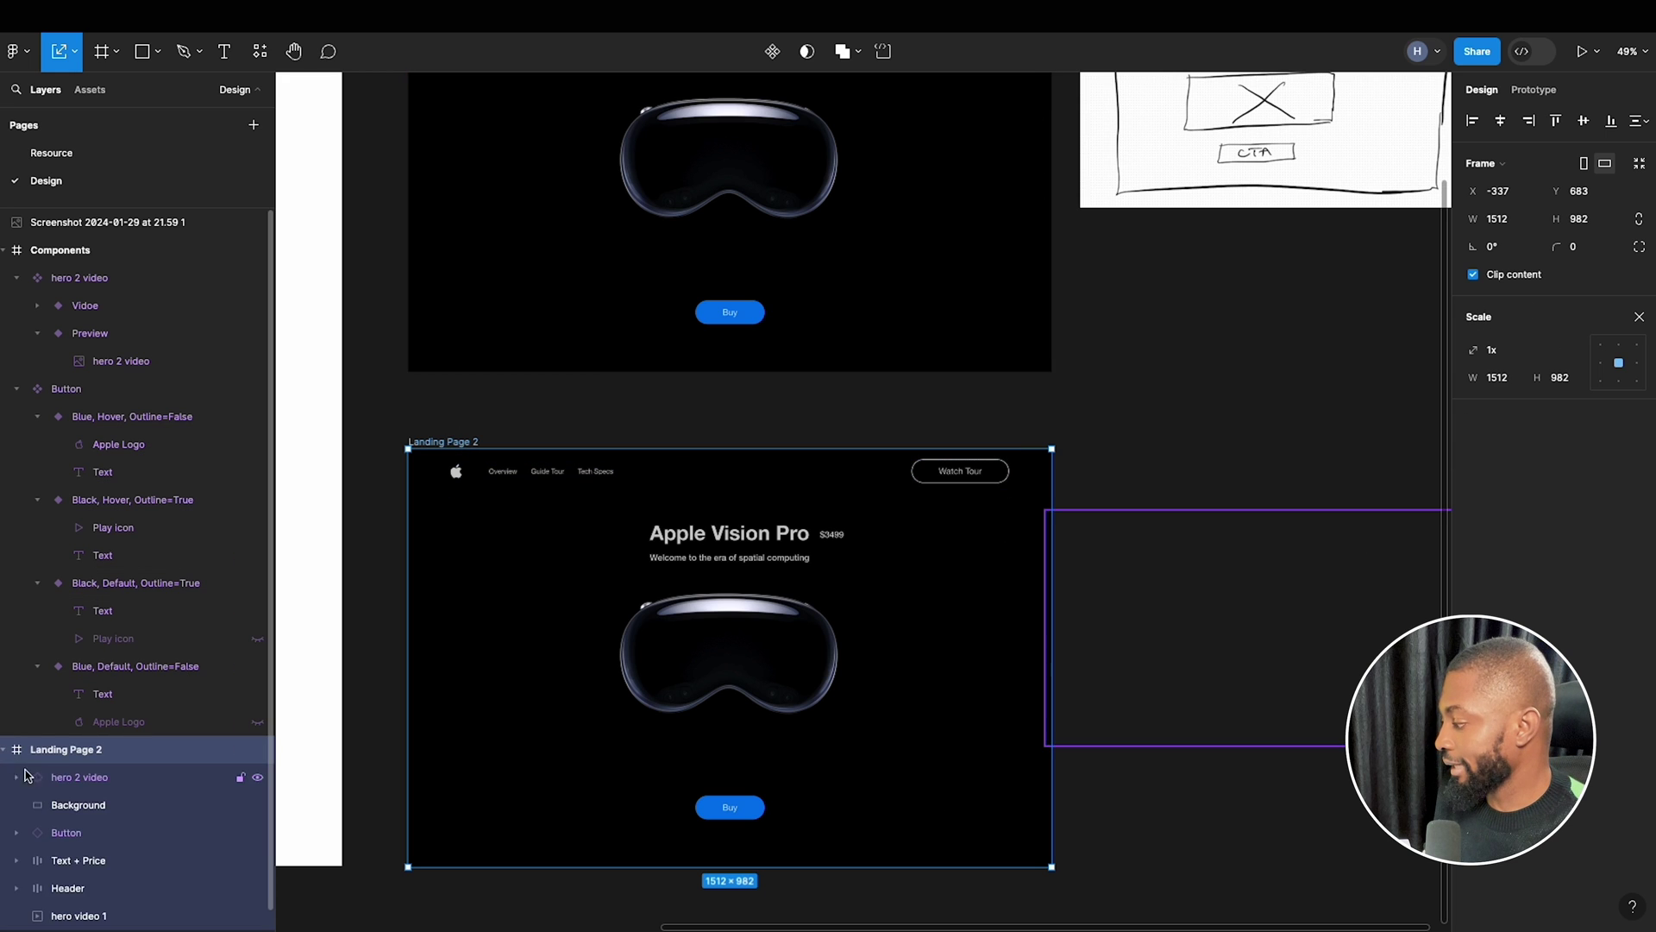
{"action": "scroll", "coordinate": [103, 776], "scroll_direction": "down", "scroll_amount": 1}
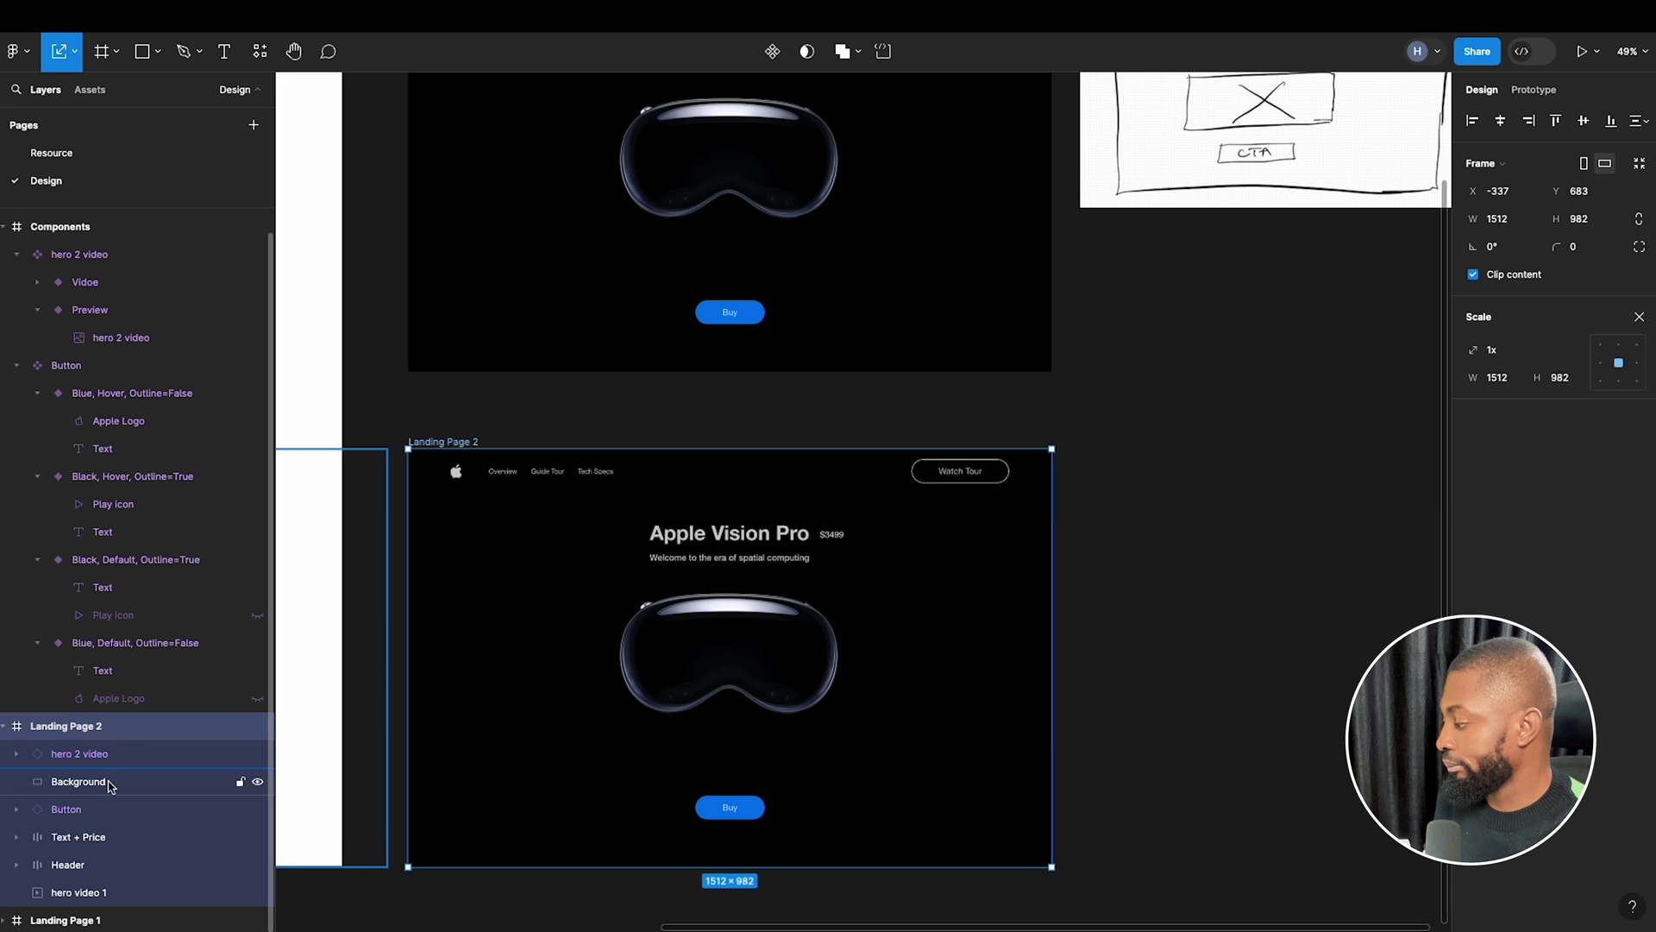
{"action": "left_click", "coordinate": [108, 784]}
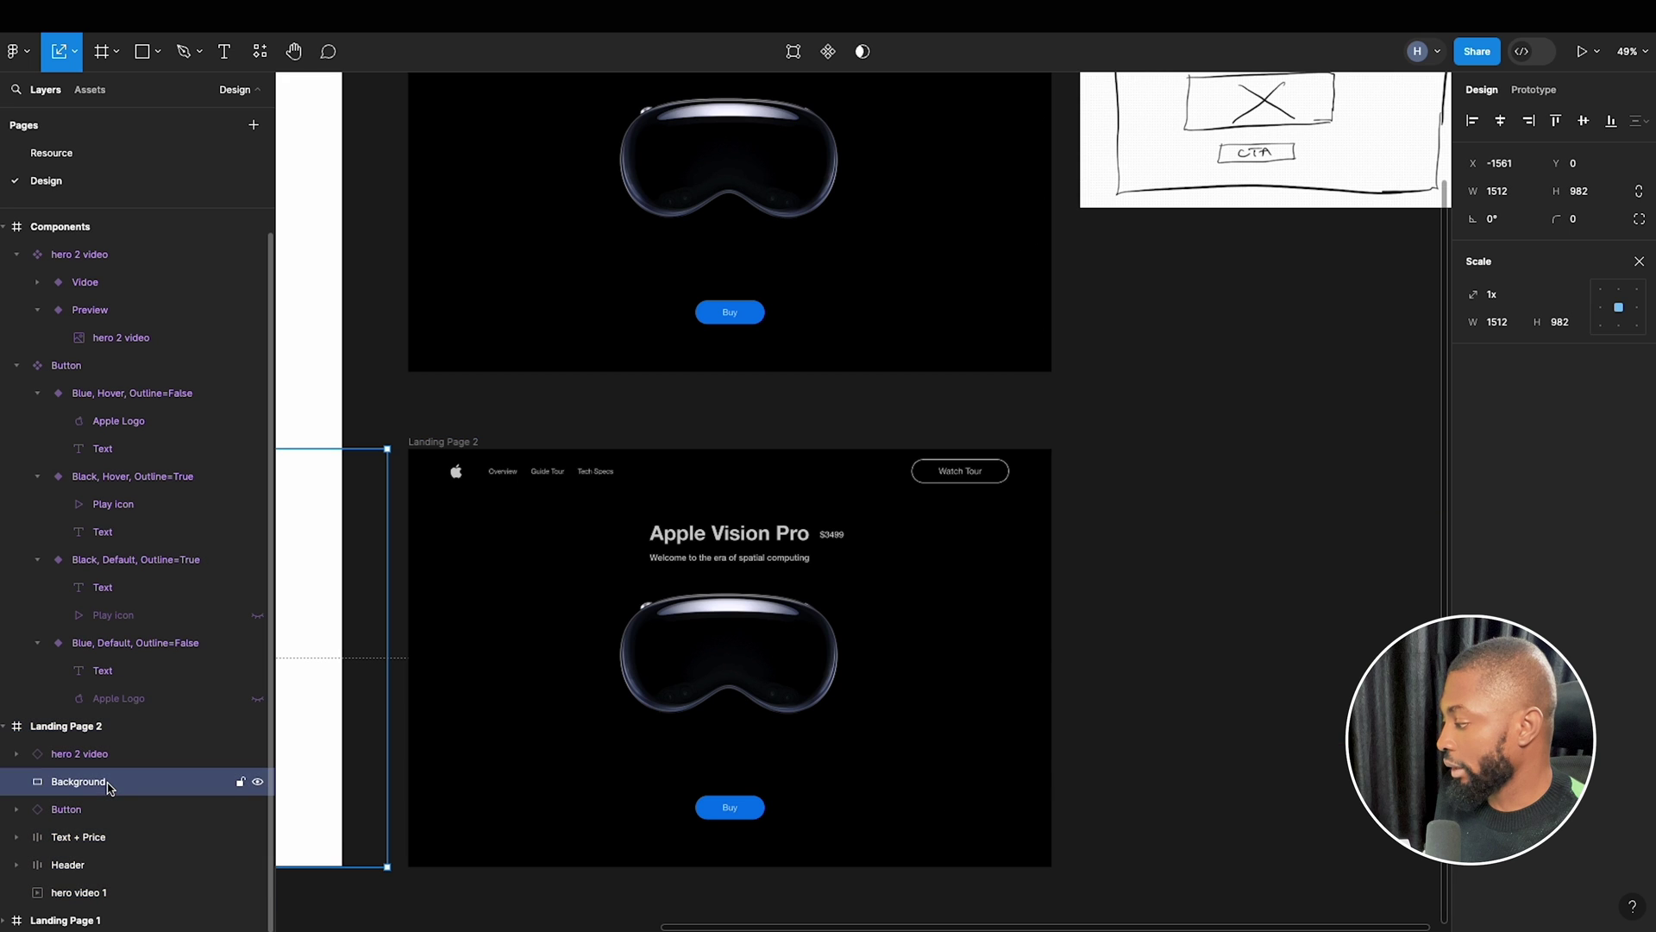
{"action": "left_click", "coordinate": [1507, 124]}
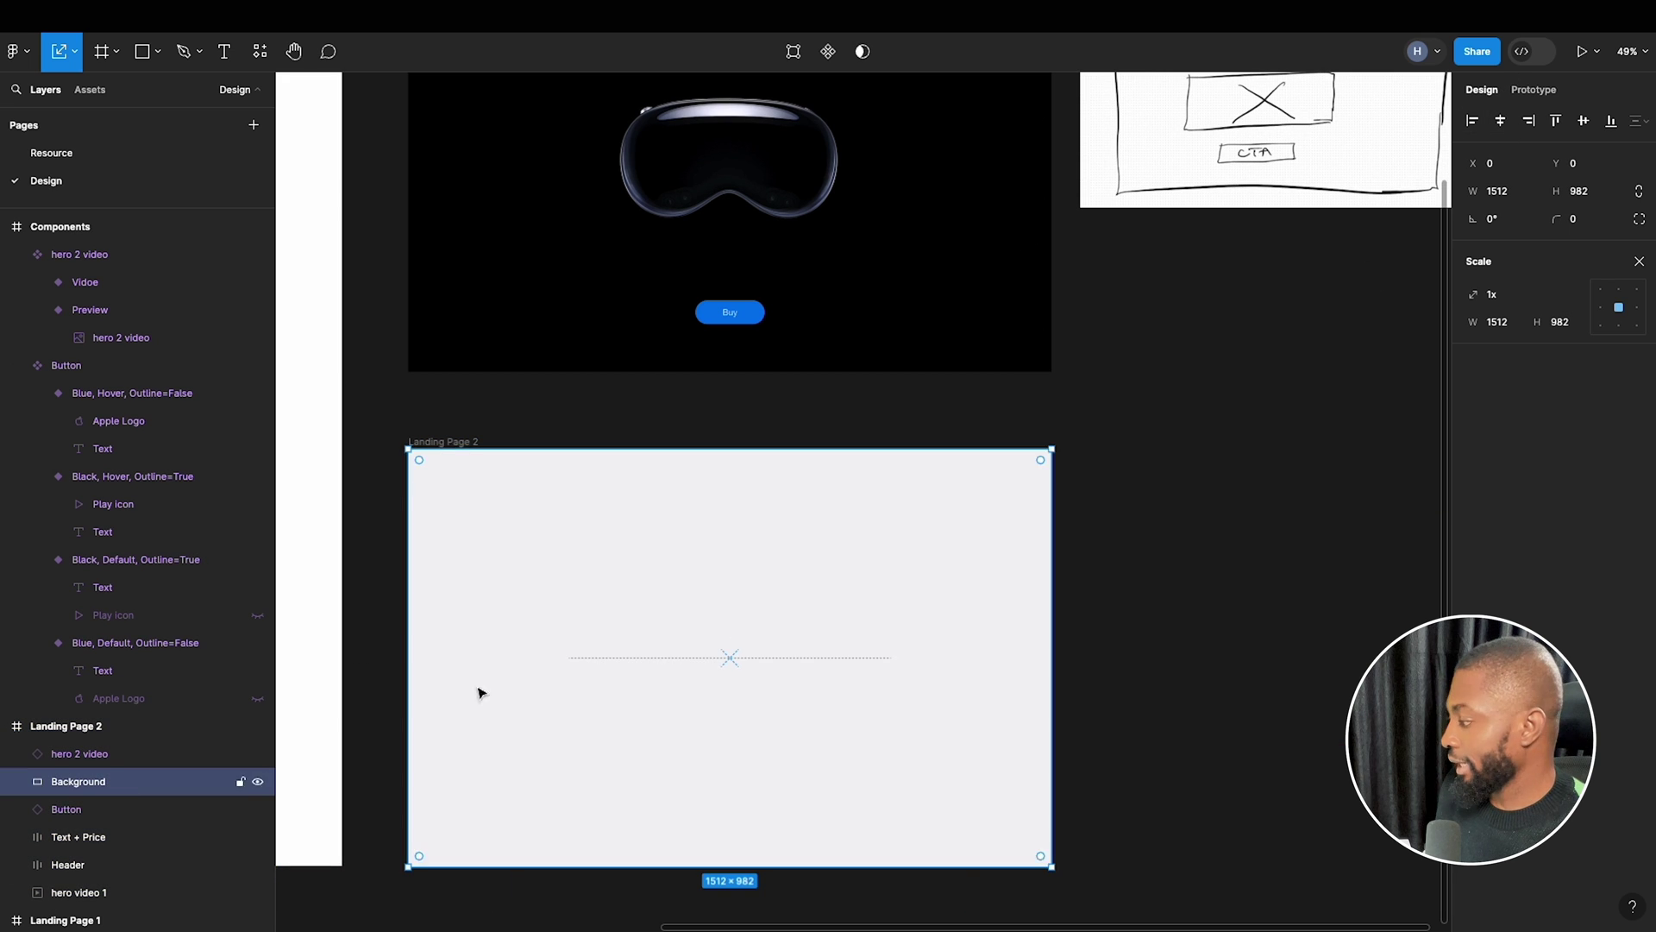
{"action": "left_click_drag", "start_coordinate": [123, 783], "coordinate": [119, 893]}
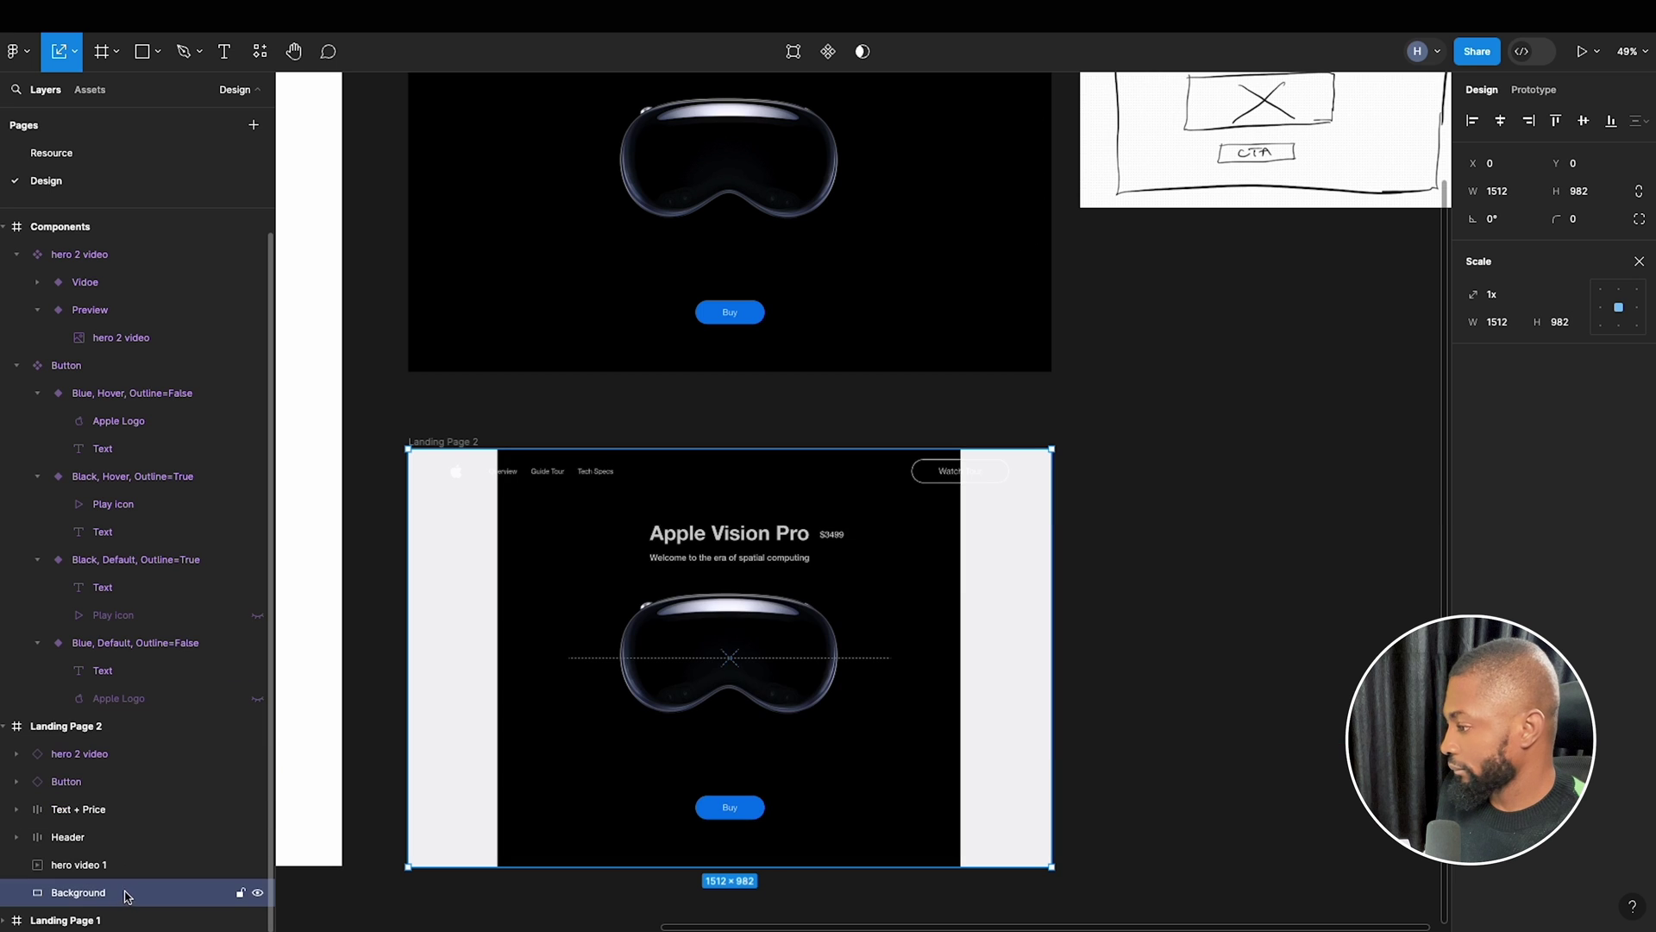
Hide the hero video 1 layer in Landing Page 2.
{"action": "scroll", "coordinate": [802, 515], "scroll_direction": "down", "scroll_amount": 3}
{"action": "left_click", "coordinate": [939, 540]}
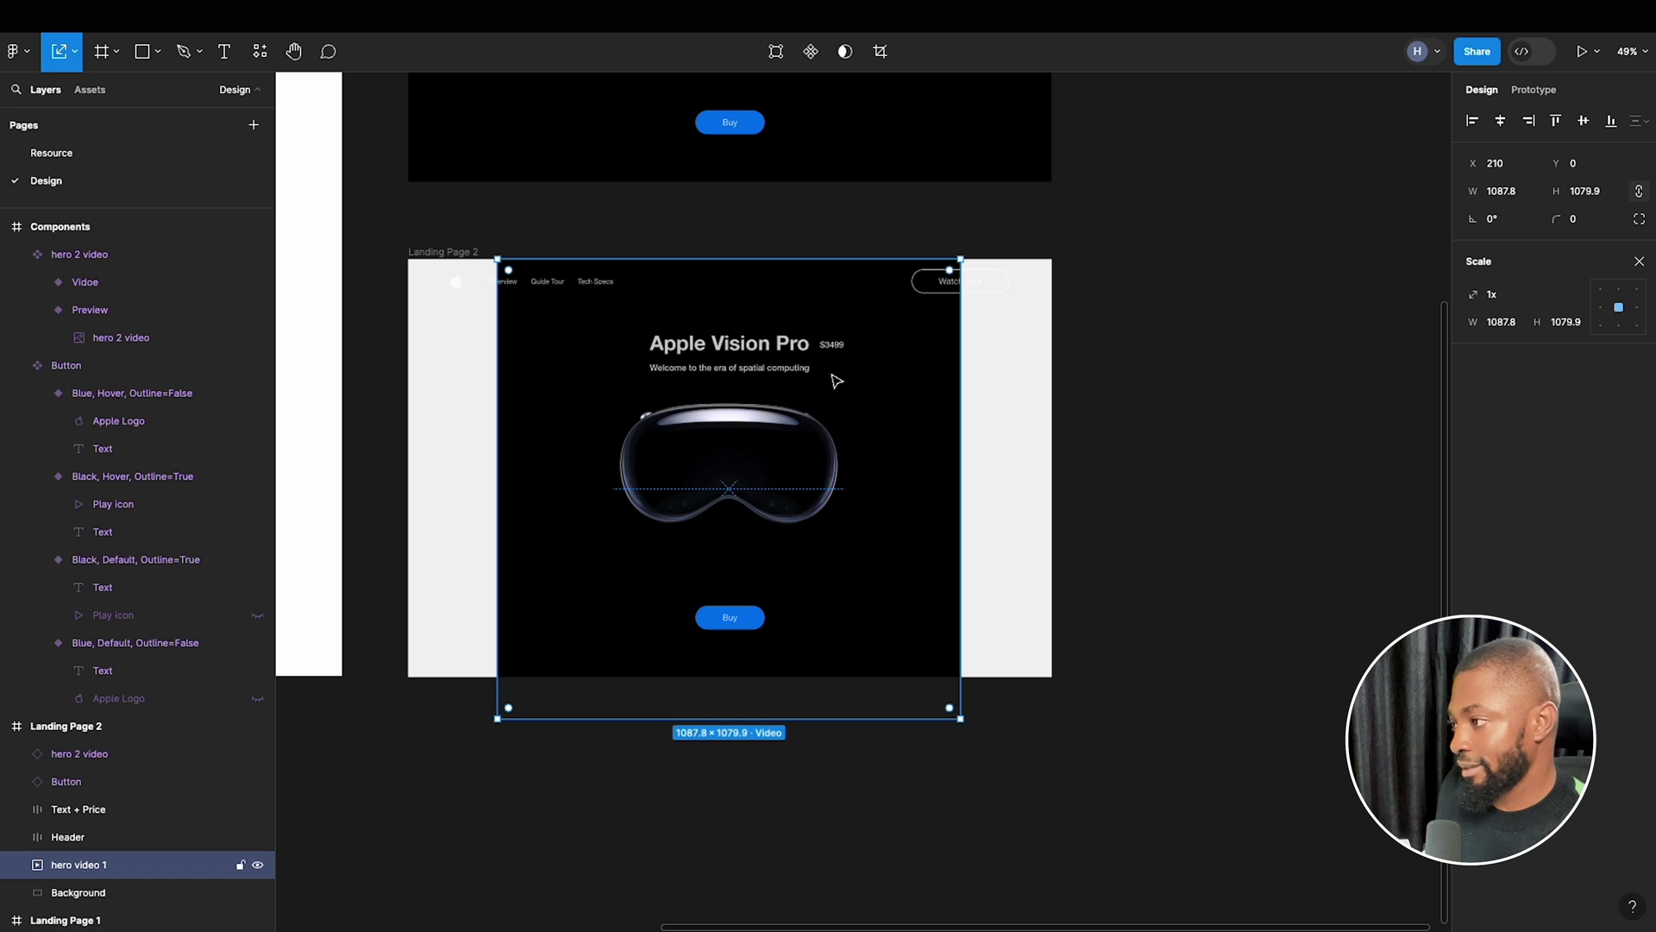
{"action": "left_click", "coordinate": [257, 865]}
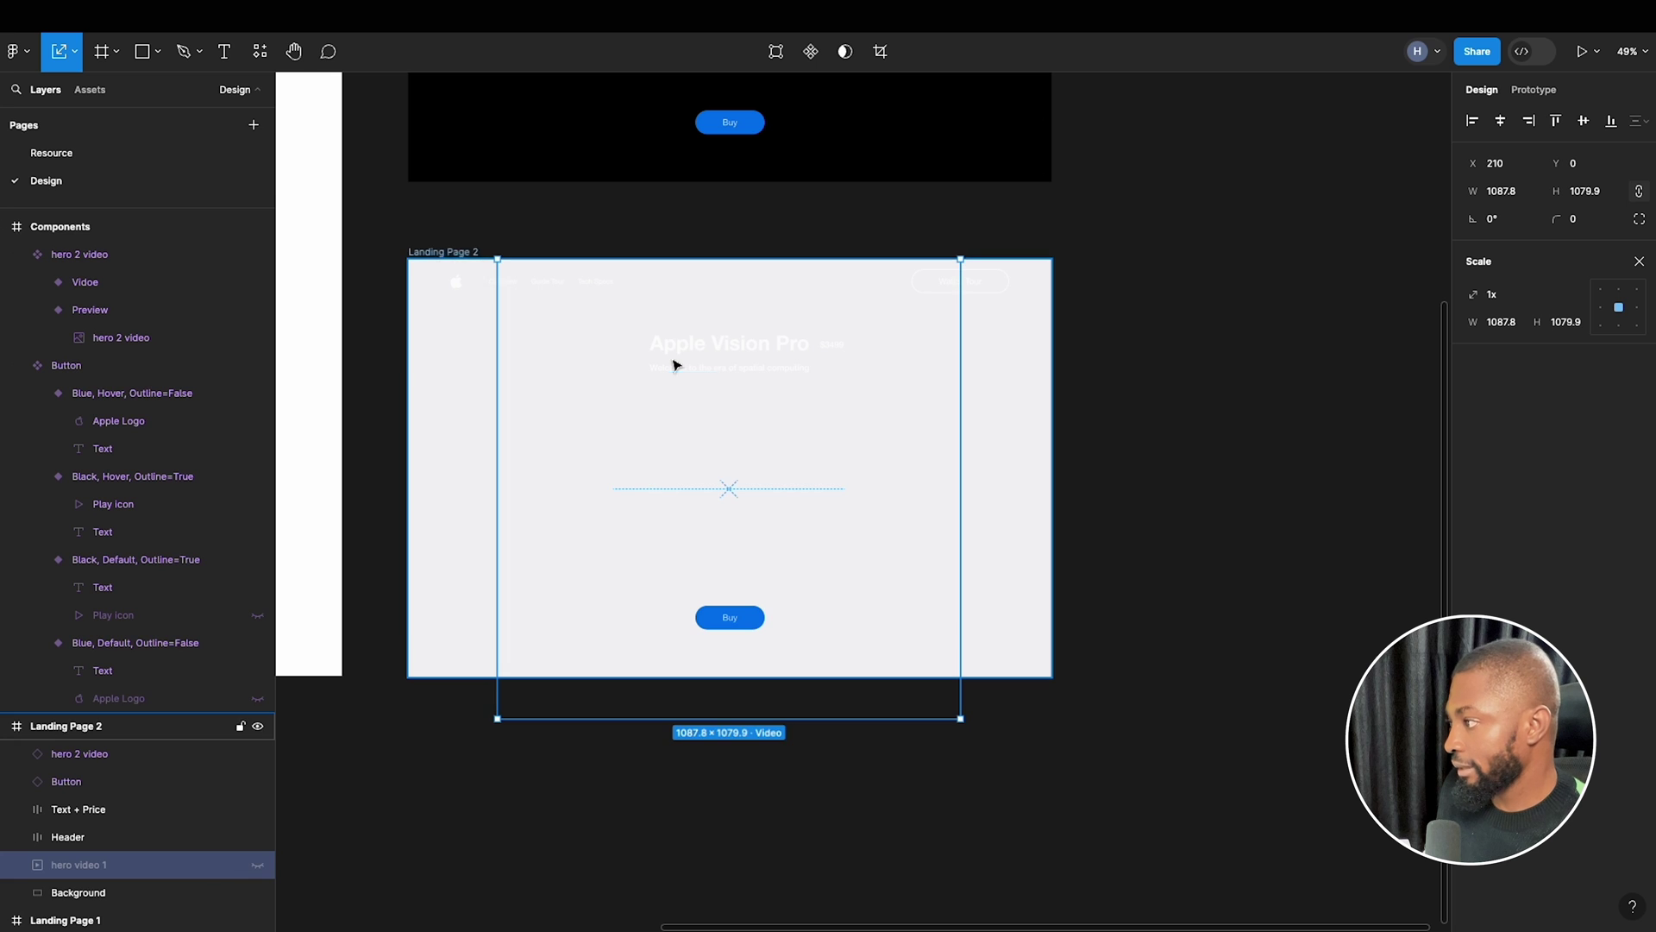
Copy the 1D1D1F fill value from the dark colour swatch on the Resource page.
{"action": "left_click", "coordinate": [678, 363]}
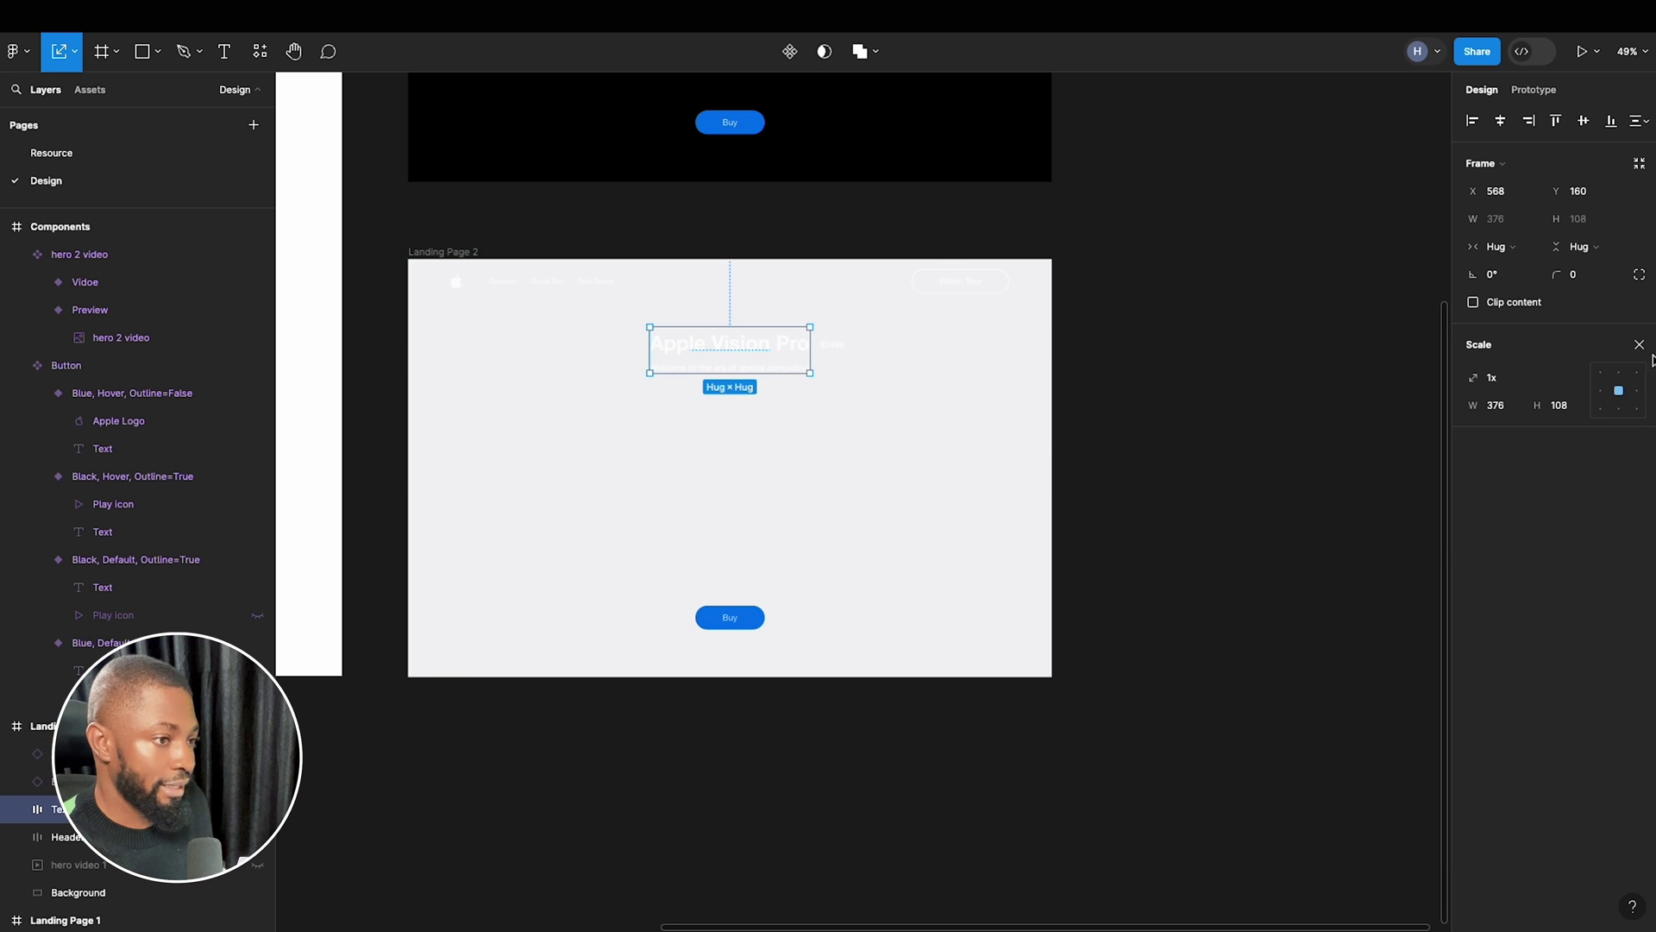
{"action": "left_click", "coordinate": [111, 154]}
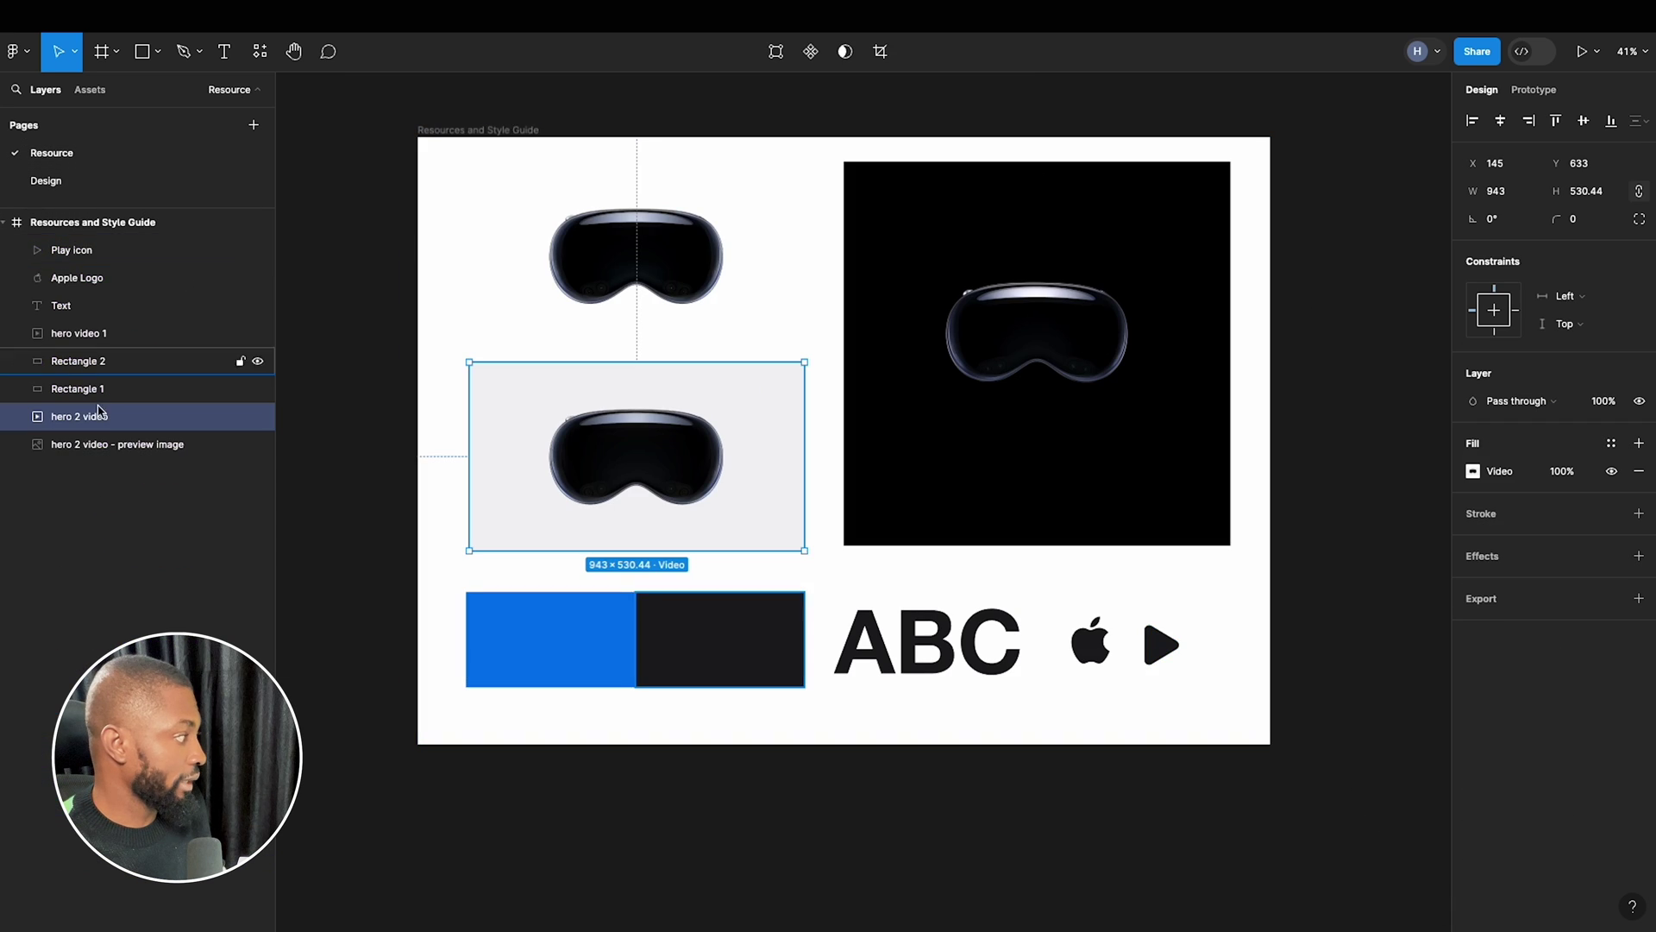
{"action": "left_click", "coordinate": [691, 662]}
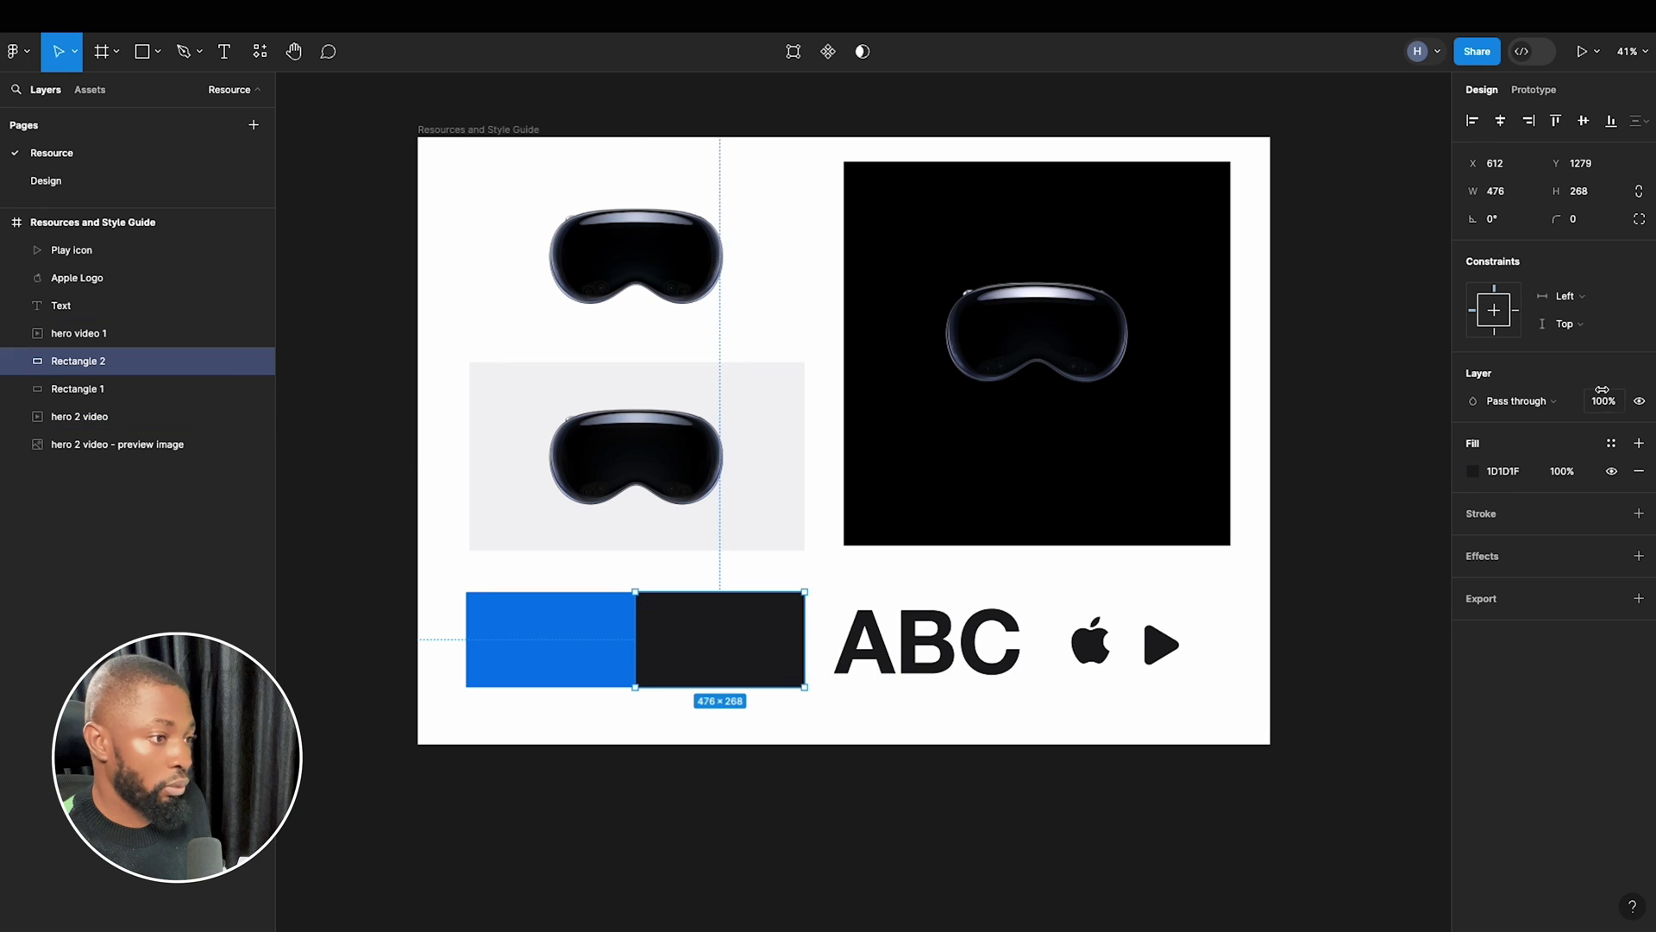
{"action": "left_click", "coordinate": [1529, 473]}
{"action": "key", "text": "ctrl+c"}
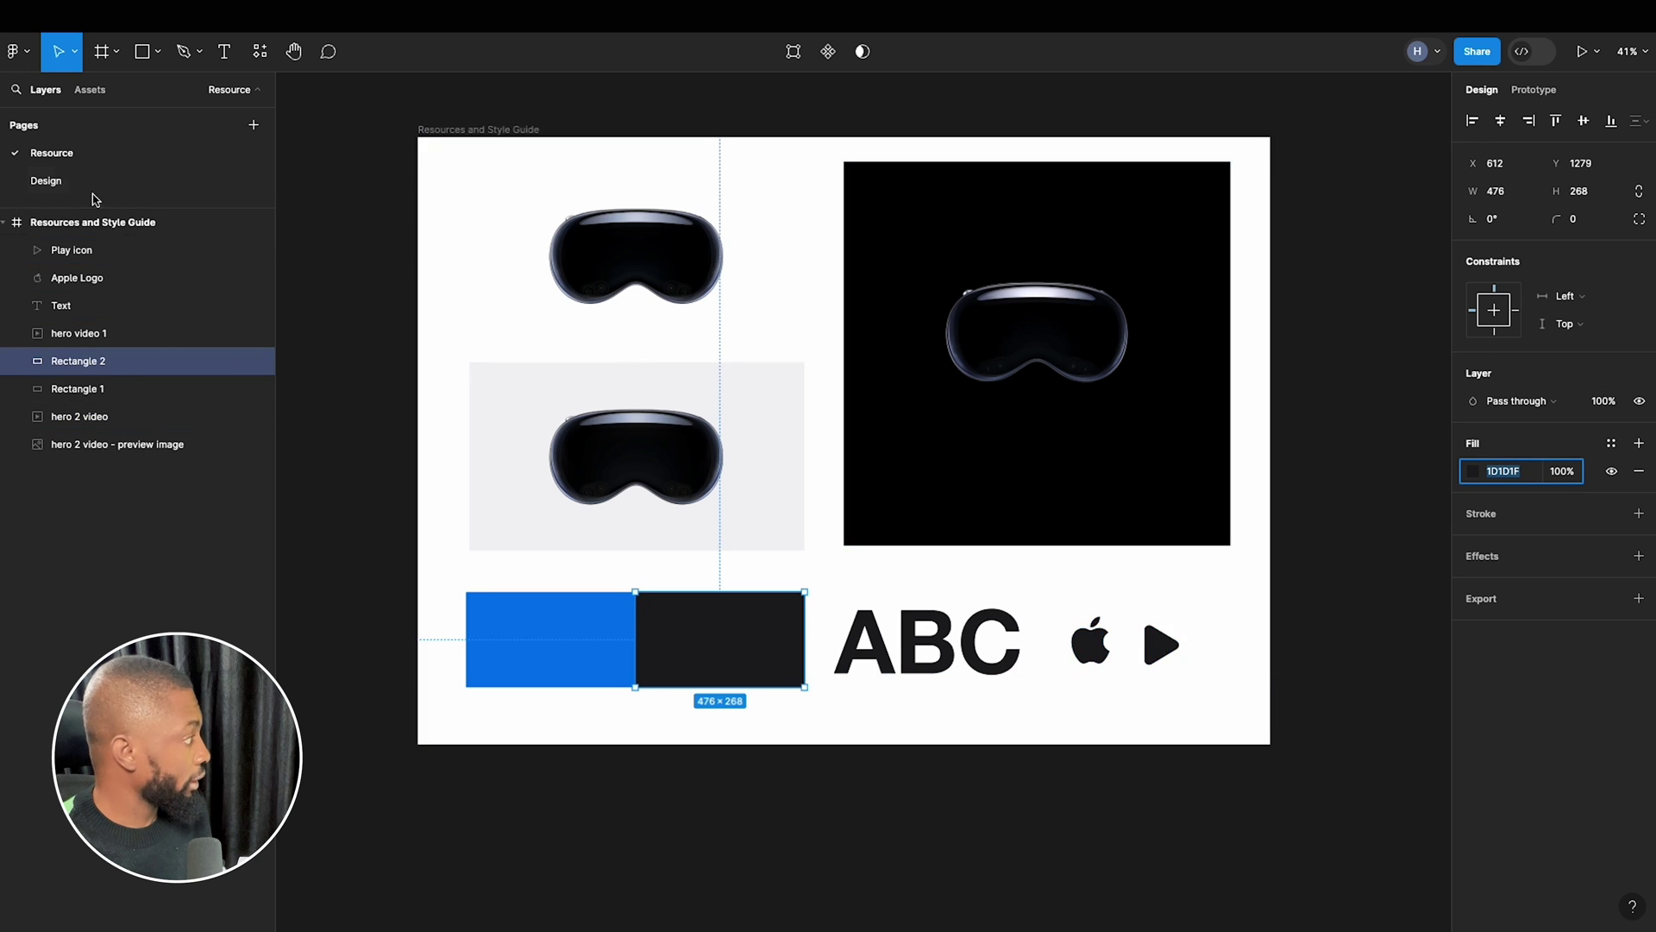
Set the colour of the Text + Price group in Landing Page 2 to 1D1D1F at 100% opacity.
{"action": "left_click", "coordinate": [46, 180]}
{"action": "scroll", "coordinate": [1526, 776], "scroll_direction": "down", "scroll_amount": 1}
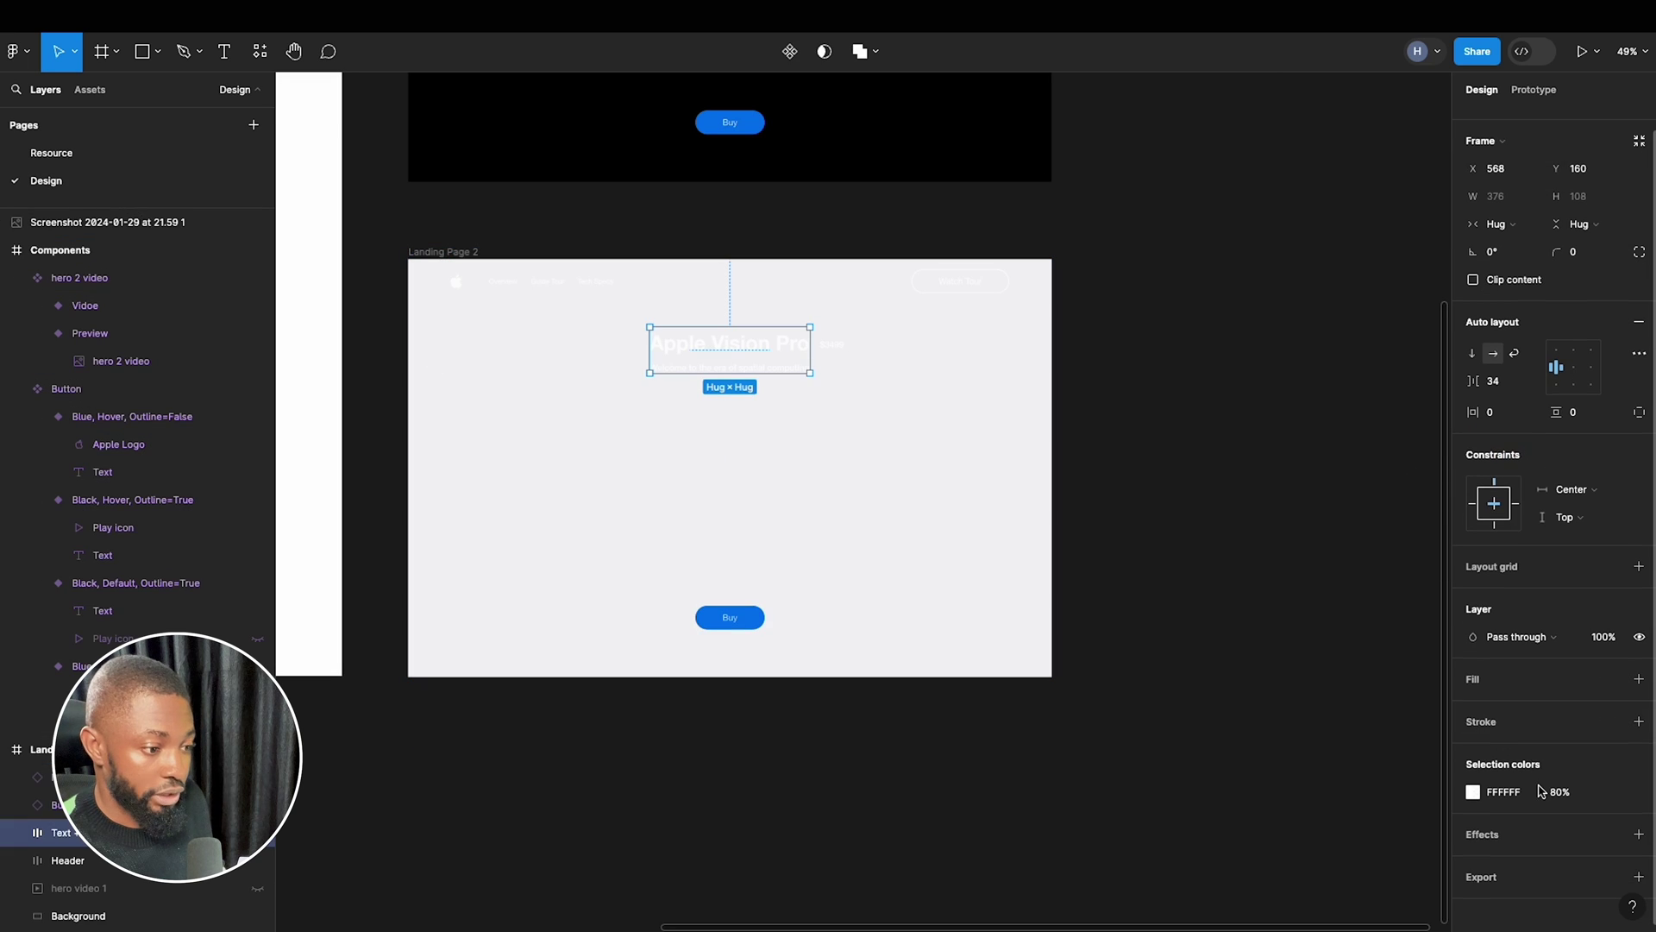
{"action": "left_click", "coordinate": [1523, 795]}
{"action": "type", "text": "1D1D1F"}
{"action": "key", "text": "Return"}
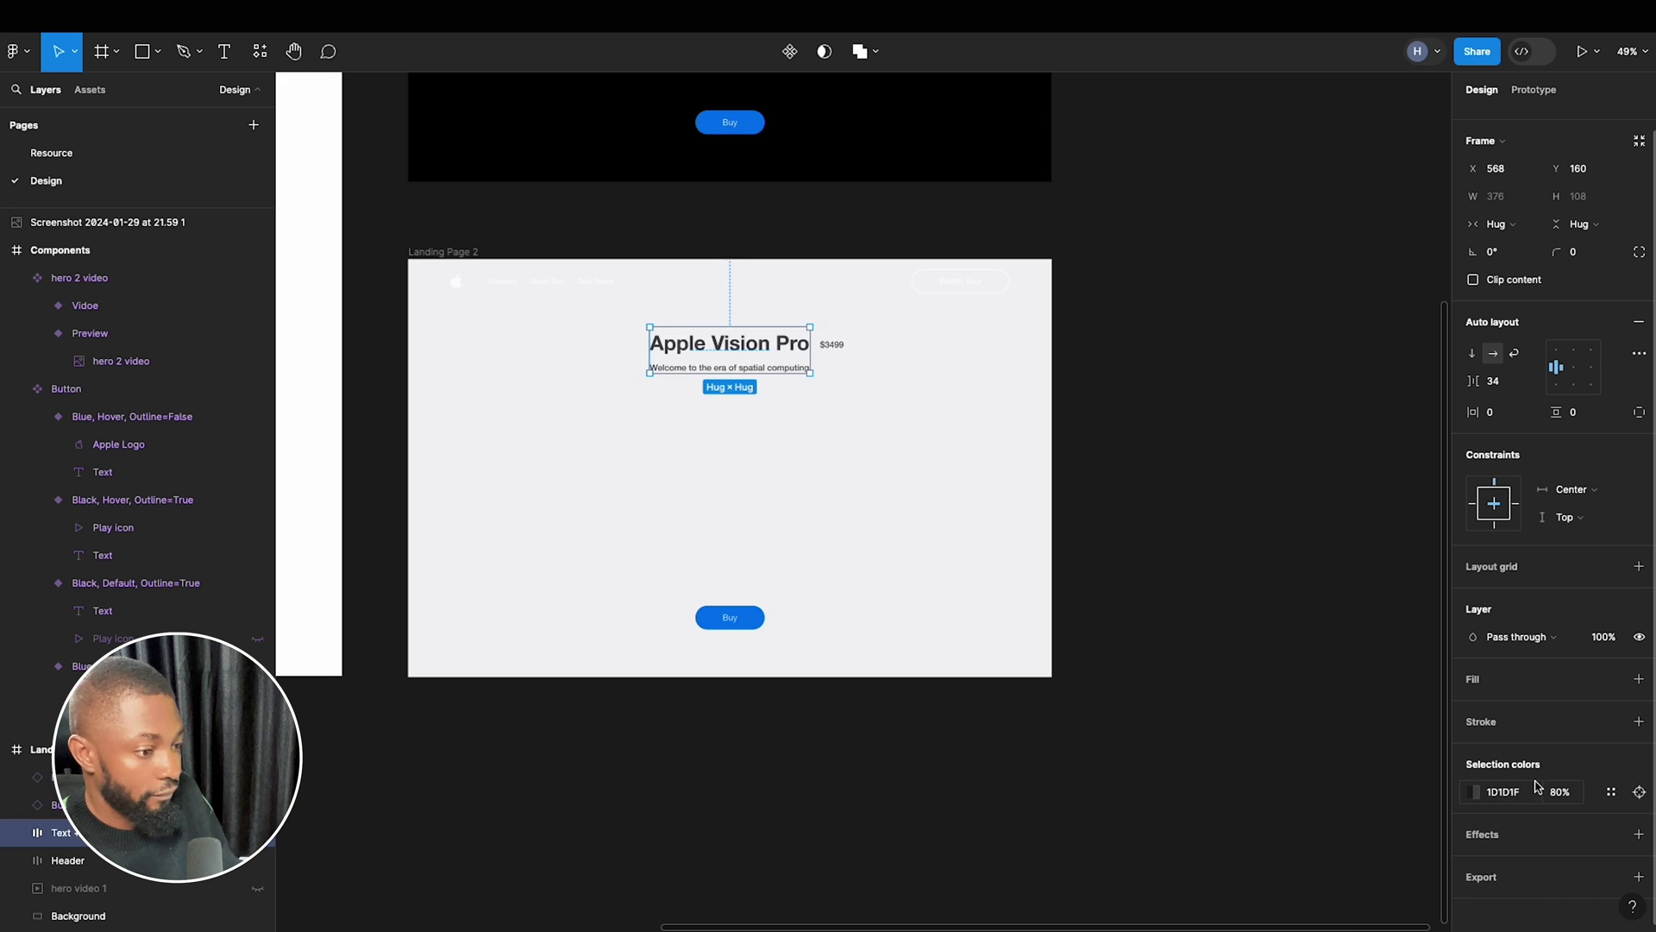
{"action": "left_click", "coordinate": [1556, 794]}
{"action": "type", "text": "100"}
{"action": "key", "text": "Return"}
Recolour the Header group of Landing Page 2 with the copied 1D1D1F value, keeping 80% opacity.
{"action": "left_click", "coordinate": [603, 285]}
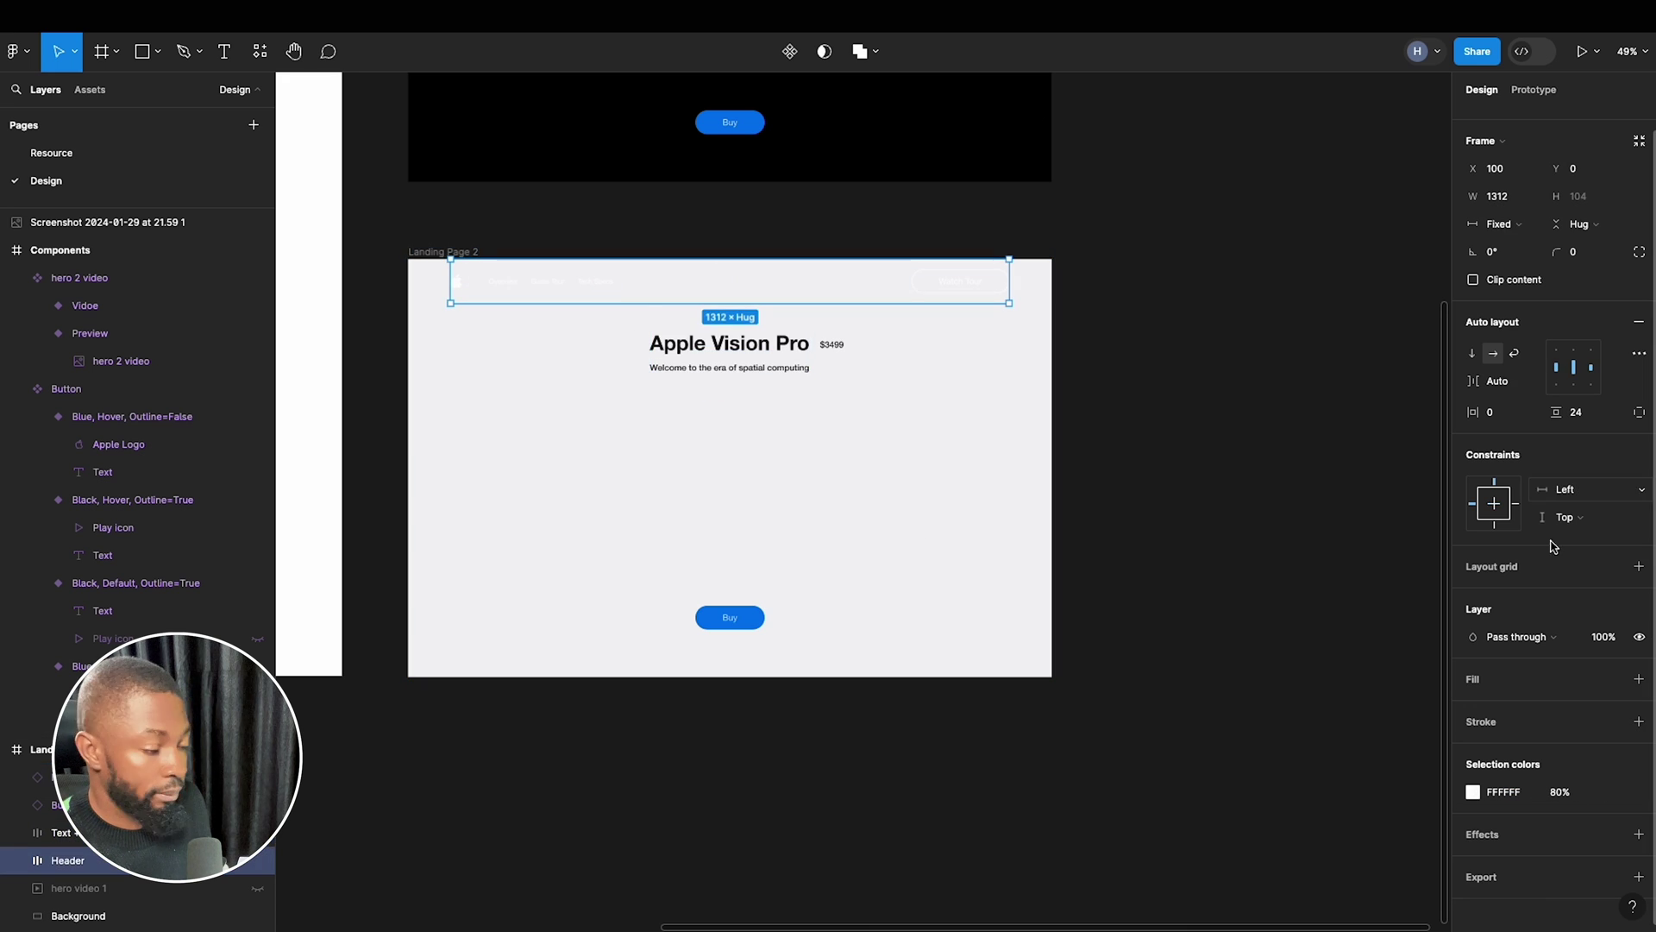
{"action": "left_click", "coordinate": [1518, 793]}
{"action": "key", "text": "ctrl+v"}
{"action": "left_click", "coordinate": [1568, 793]}
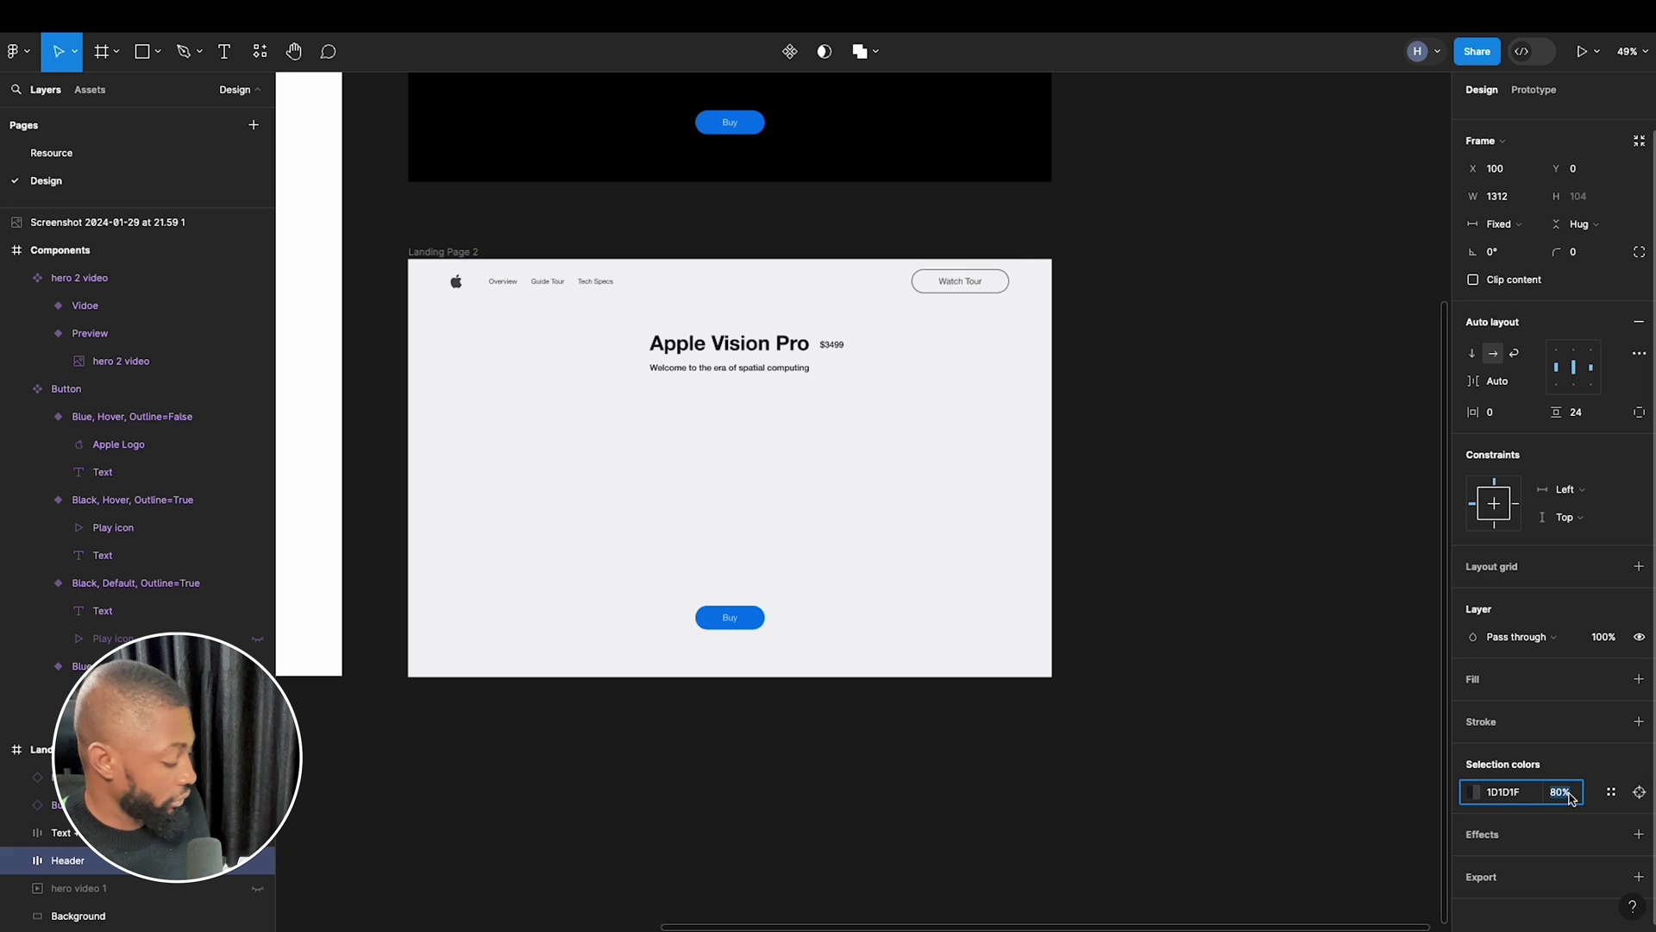
{"action": "key", "text": "Escape"}
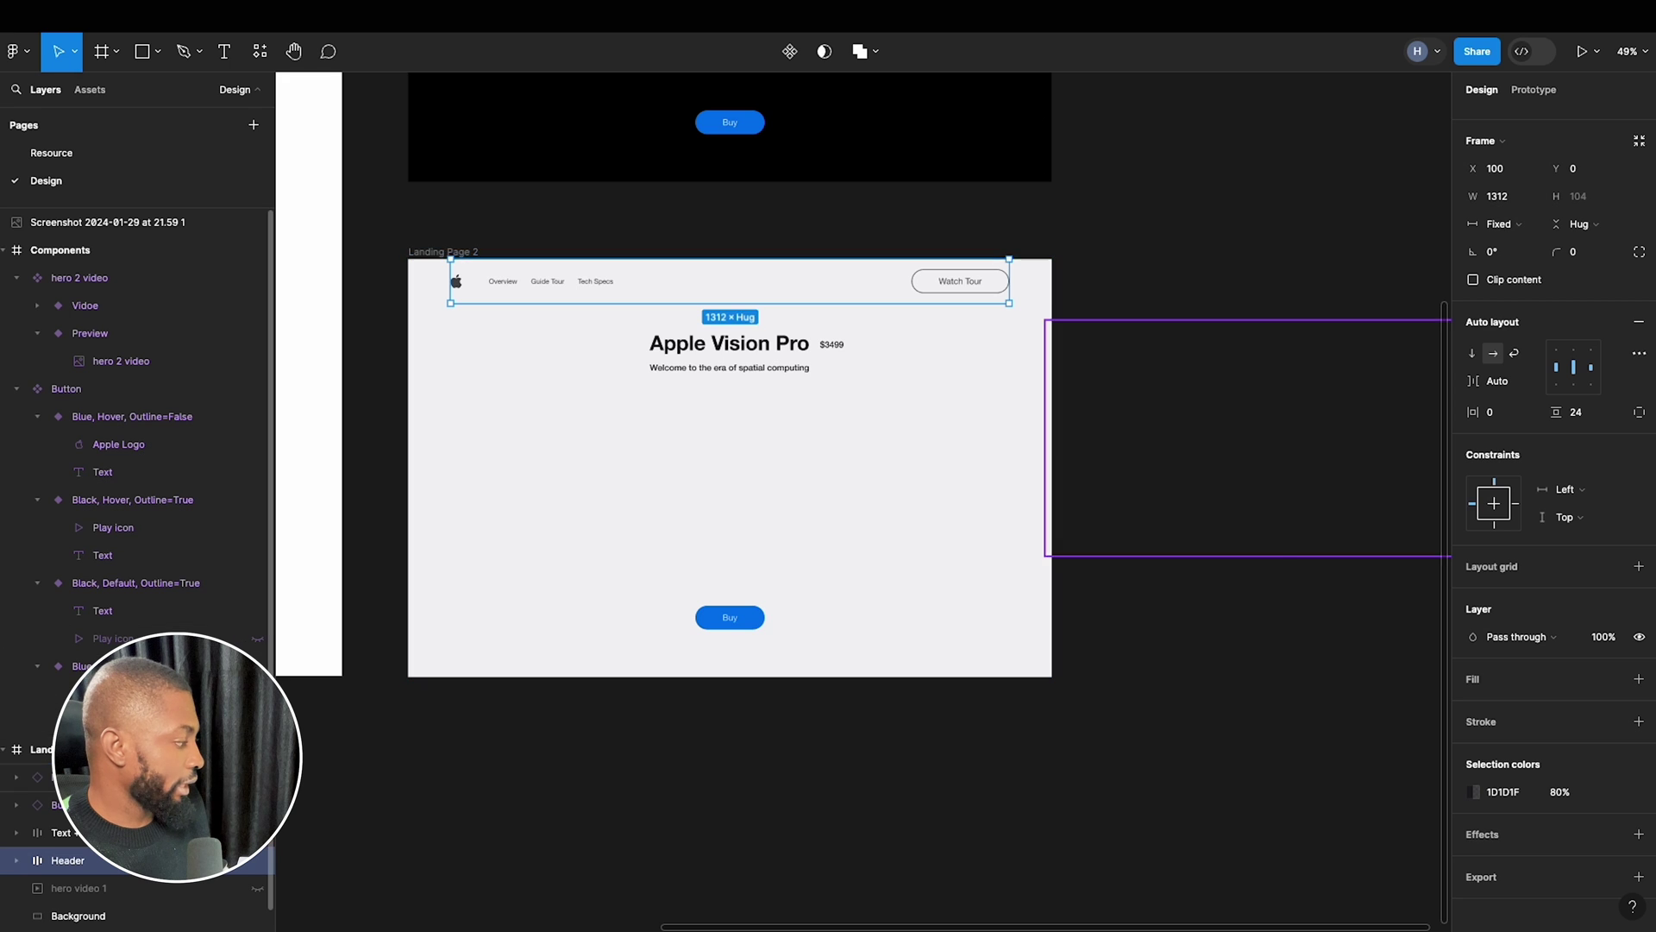
Centre the off-frame hero 2 video instance horizontally in Landing Page 2.
{"action": "left_click", "coordinate": [104, 777]}
{"action": "scroll", "coordinate": [138, 518], "scroll_direction": "down", "scroll_amount": 1}
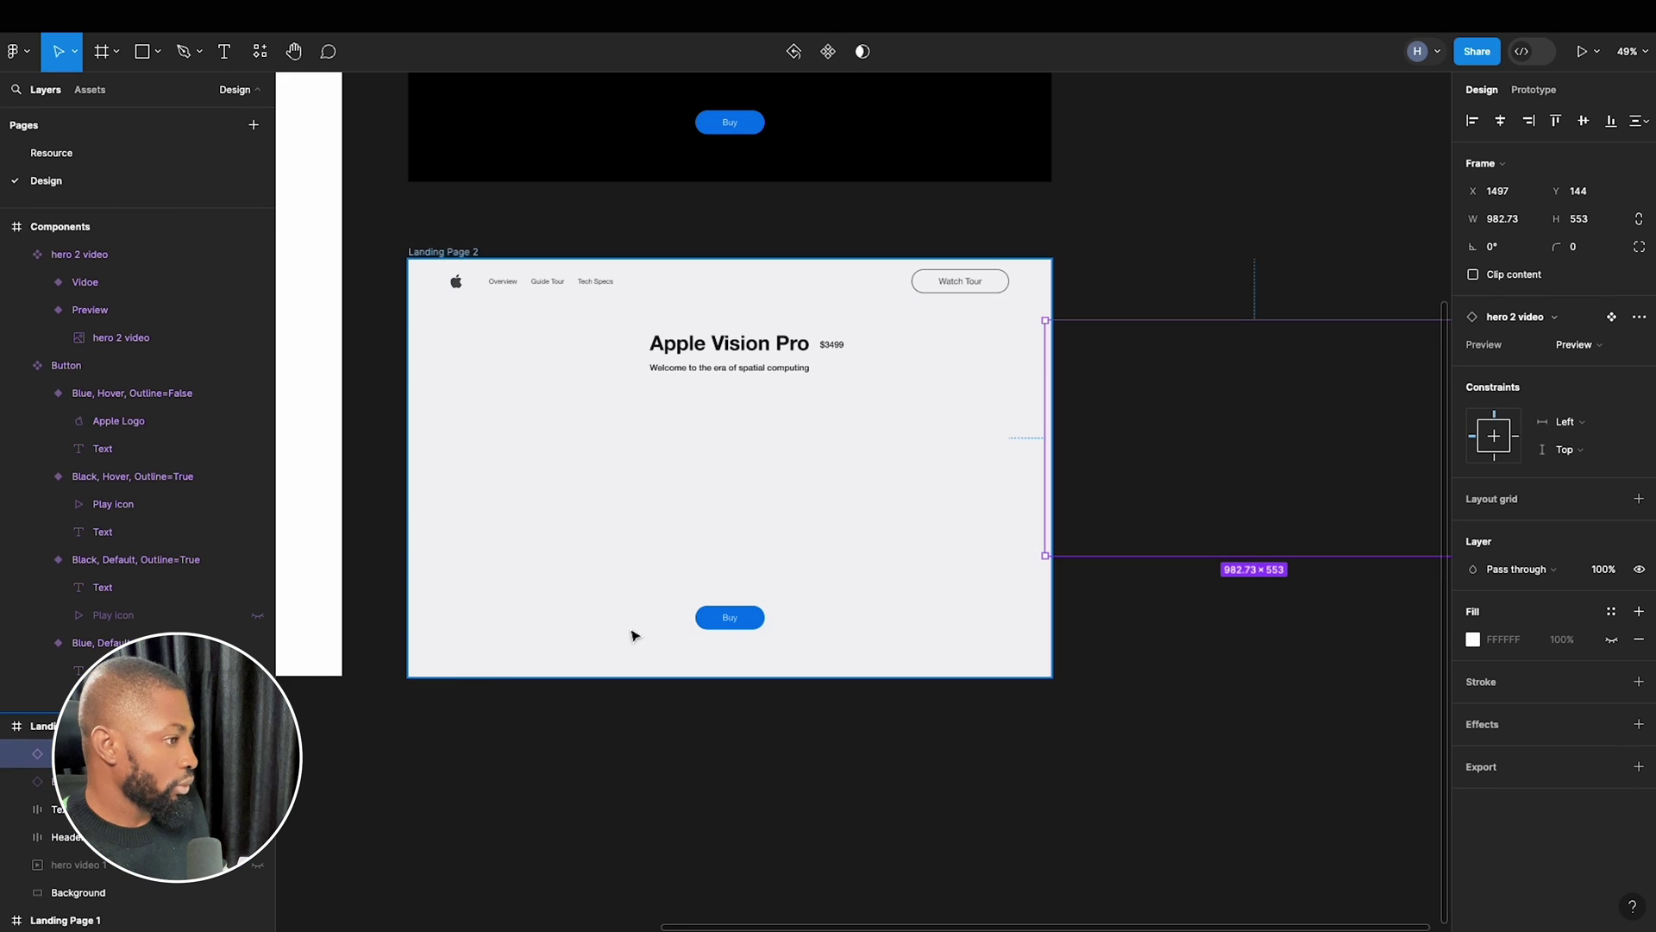
{"action": "left_click", "coordinate": [1502, 123]}
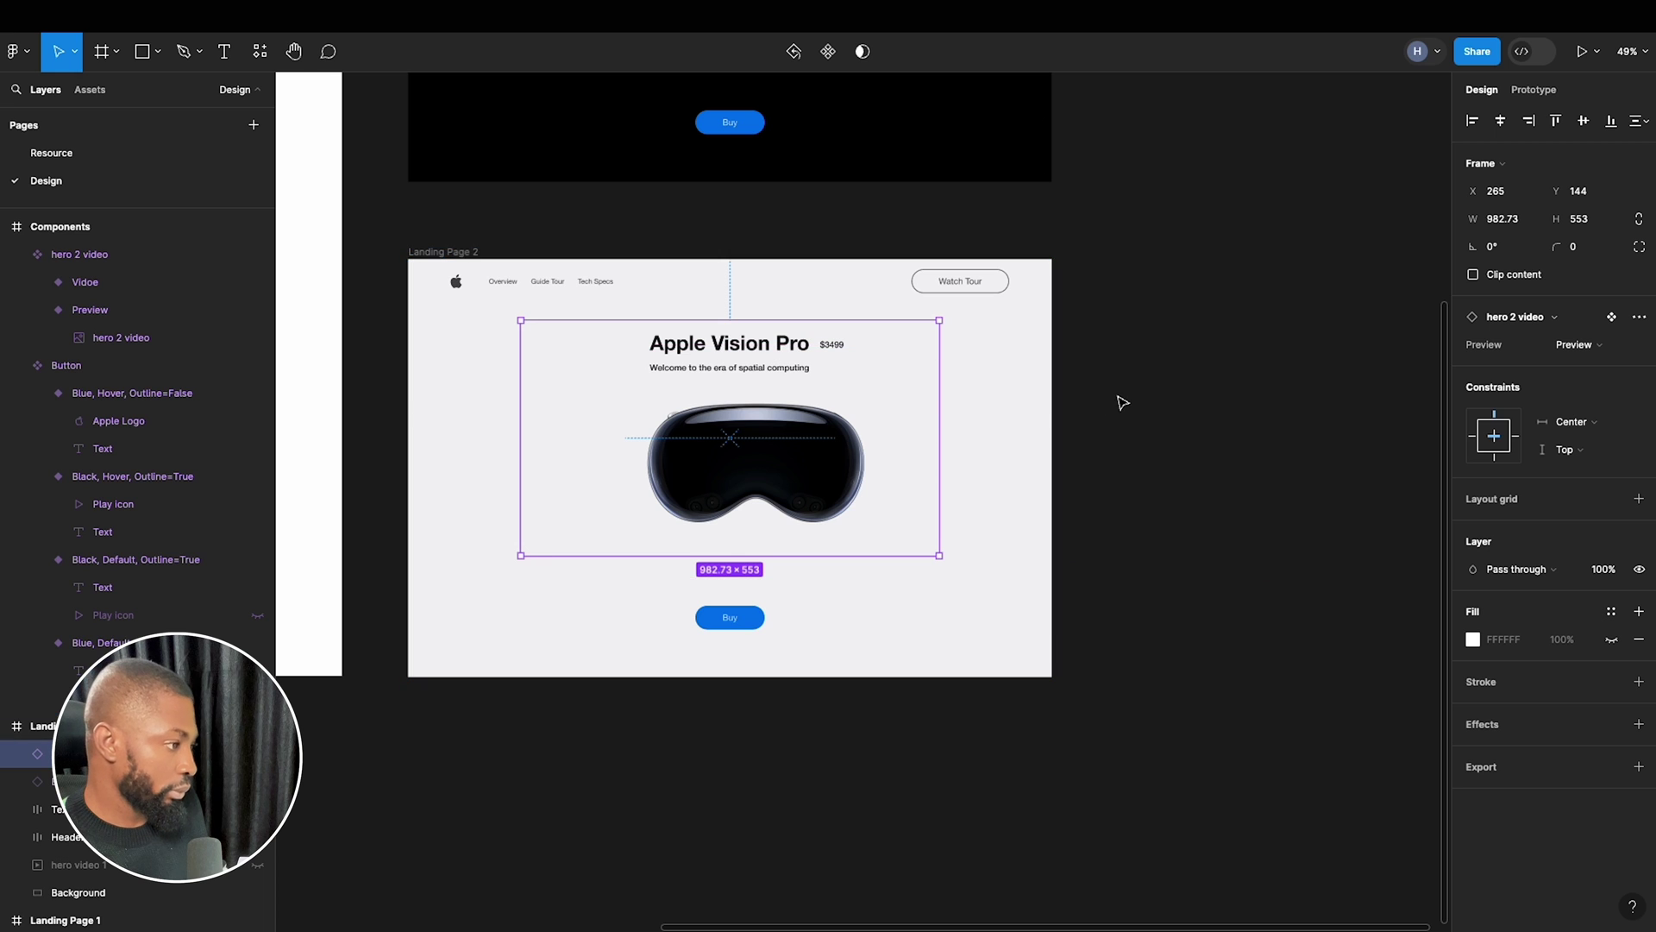
Move the wireframe sketch screenshot above the Components frame, aligned with that frame's left edge at X -2004, Y -1281.
{"action": "scroll", "coordinate": [1132, 415], "scroll_direction": "up", "scroll_amount": 5}
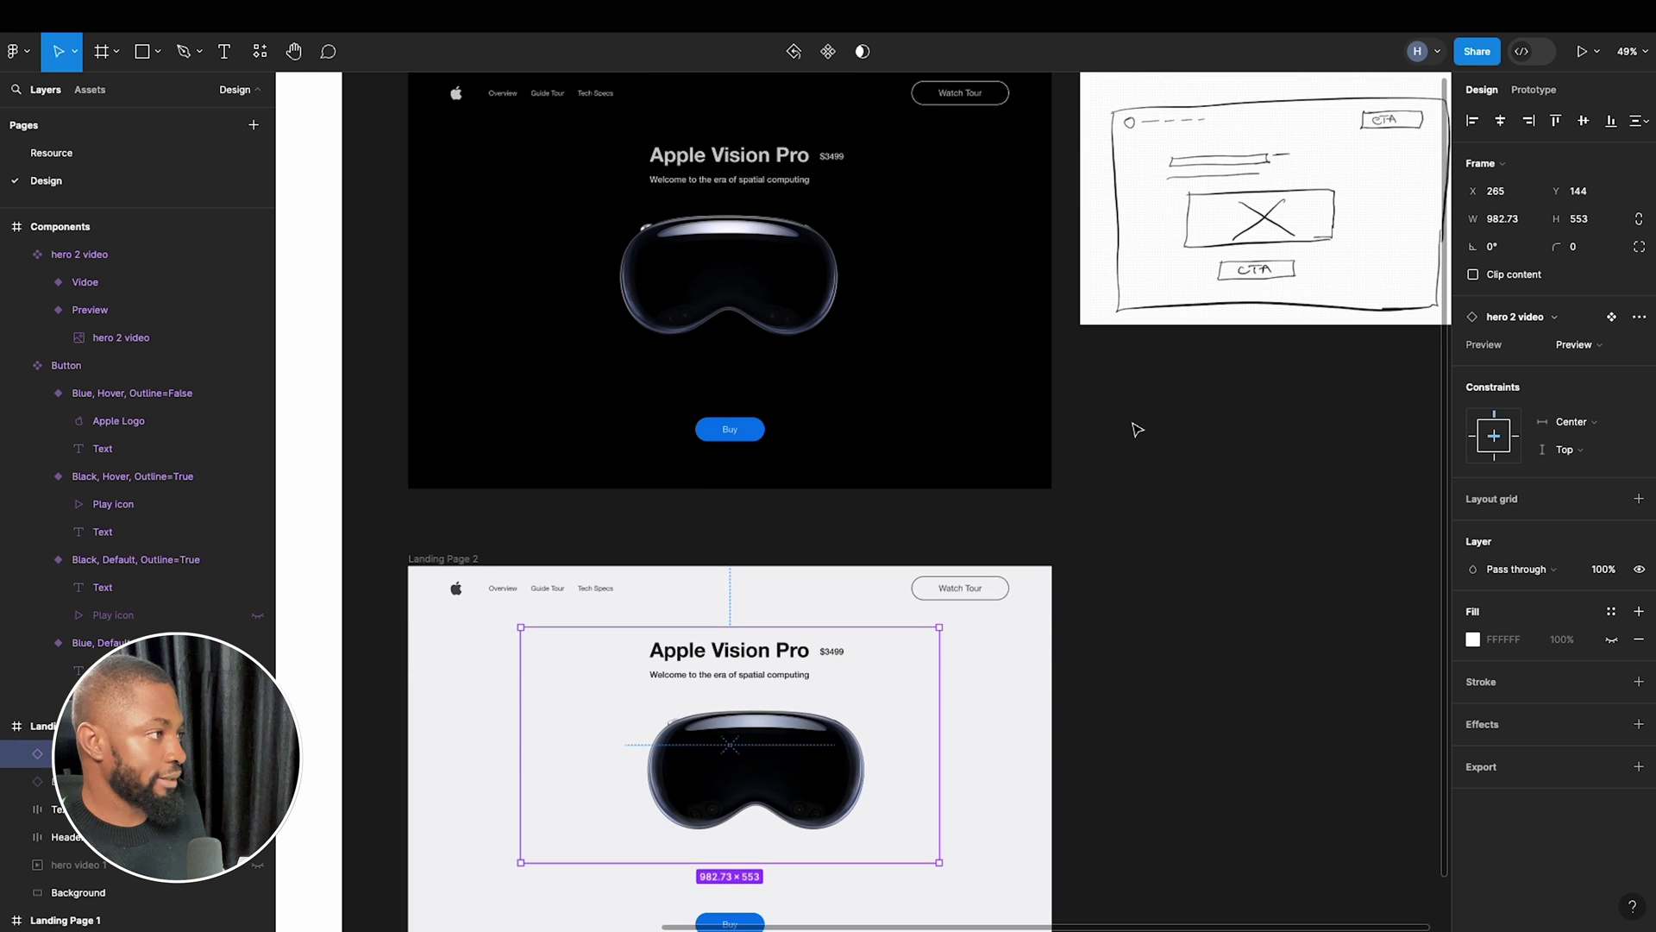
{"action": "scroll", "coordinate": [1127, 483], "scroll_direction": "down", "scroll_amount": 1}
{"action": "scroll", "coordinate": [1127, 483], "scroll_direction": "down", "scroll_amount": 3}
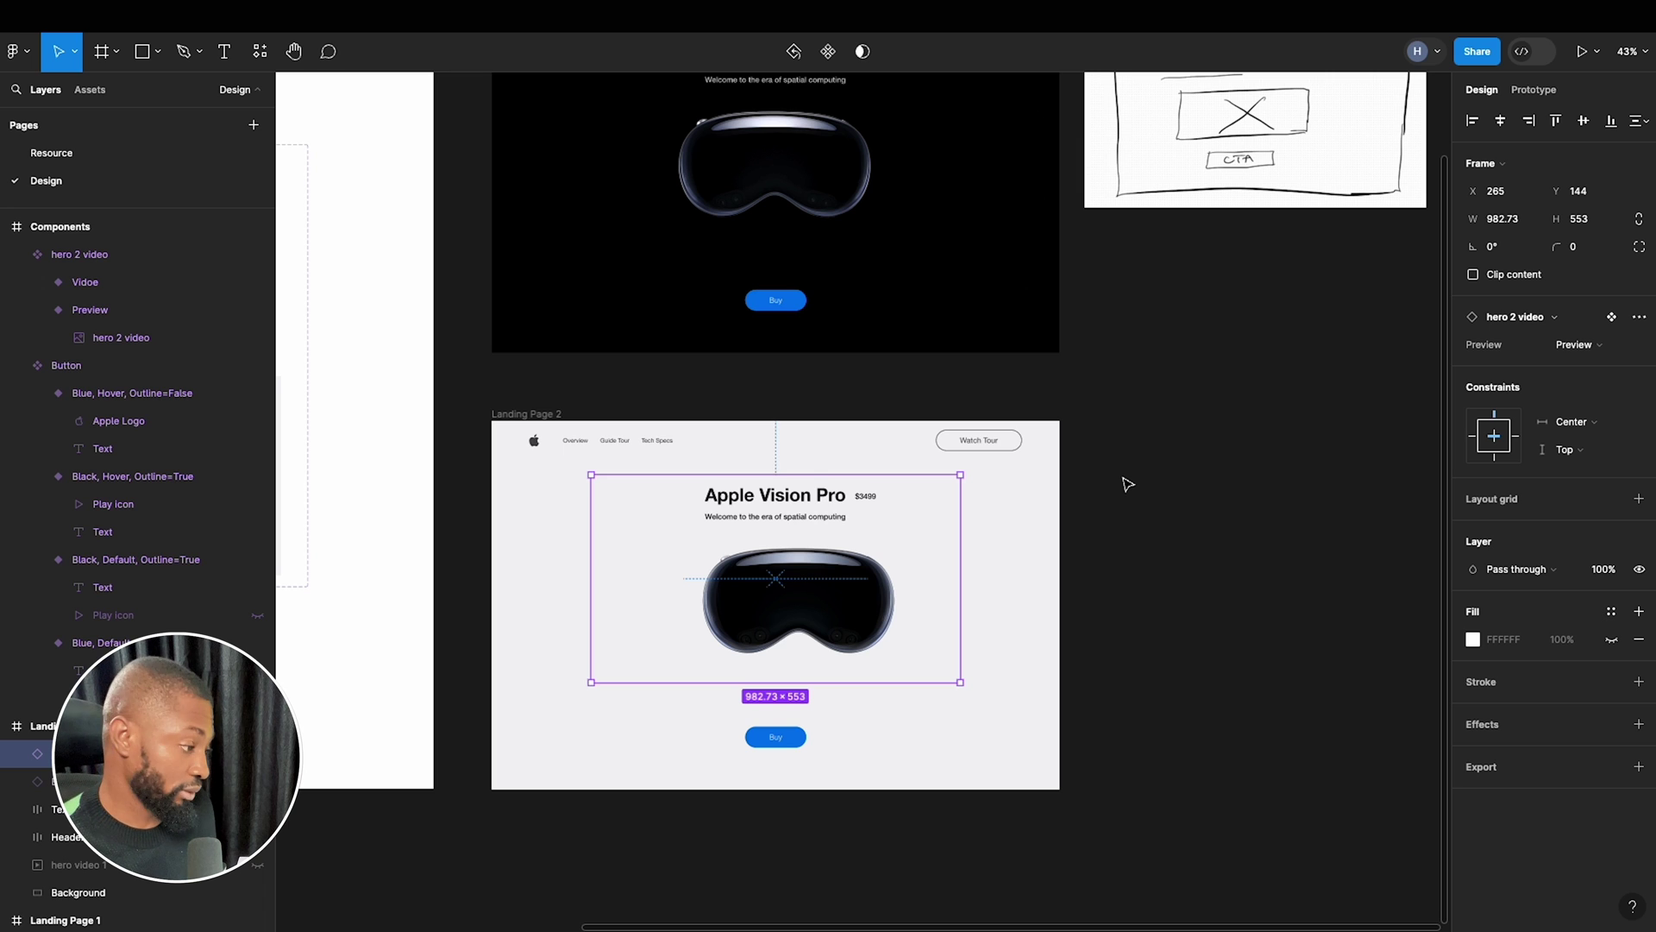
{"action": "scroll", "coordinate": [1127, 483], "scroll_direction": "down", "scroll_amount": 1}
{"action": "scroll", "coordinate": [1127, 483], "scroll_direction": "up", "scroll_amount": 7}
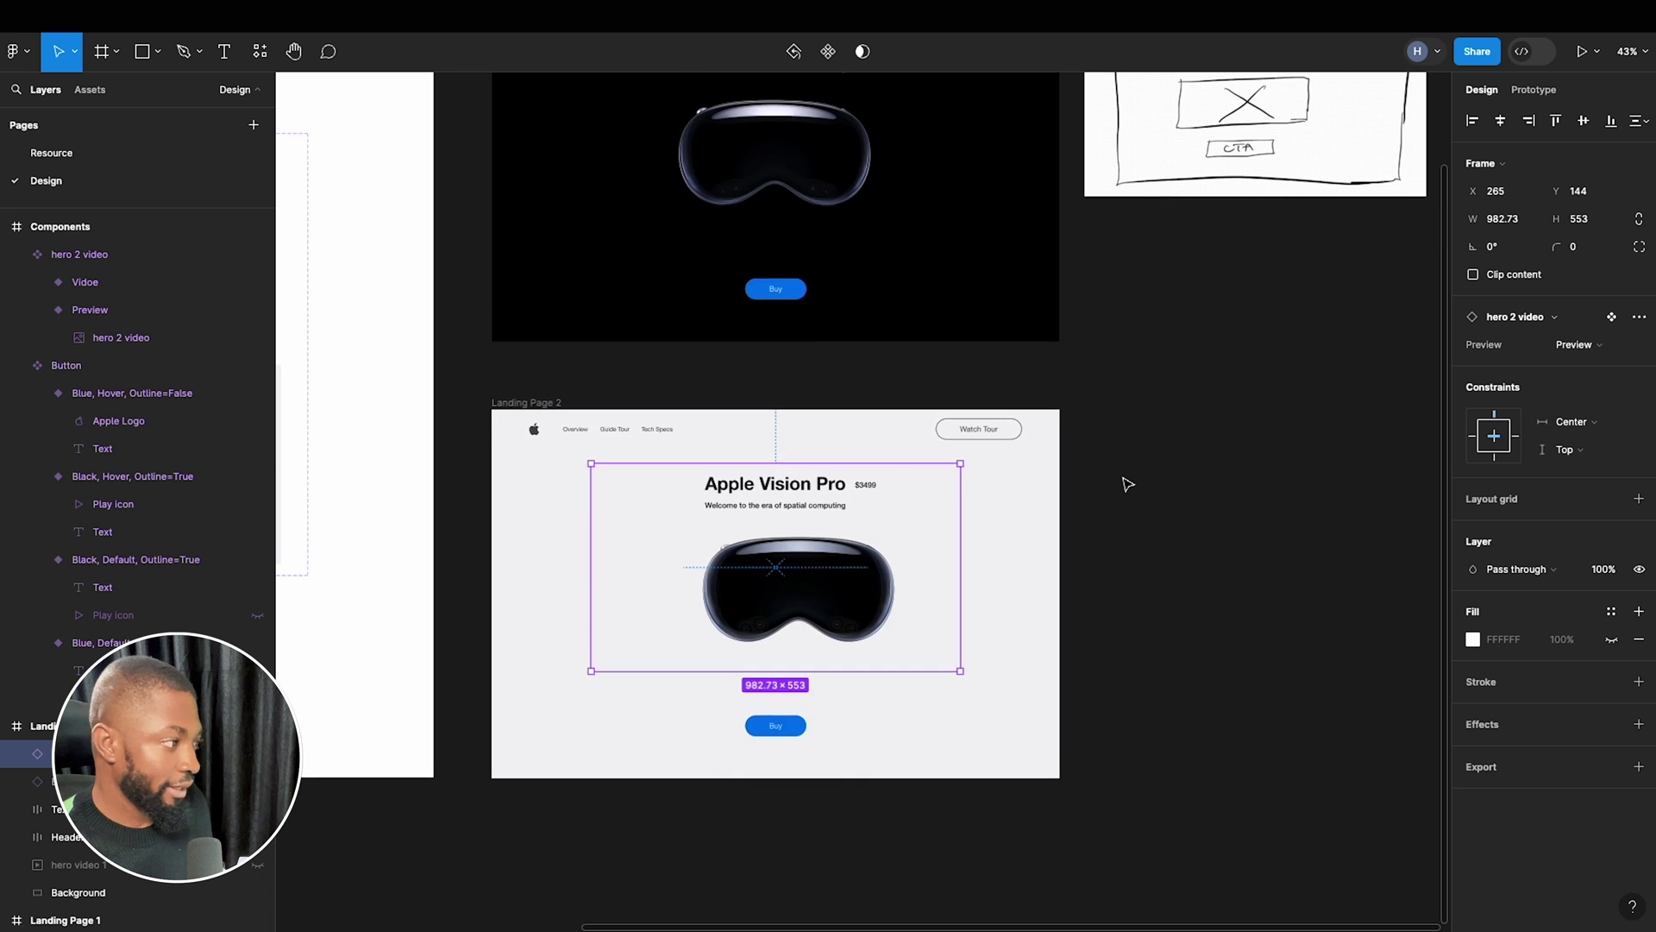
{"action": "key", "text": "shift+1"}
{"action": "mouse_move", "coordinate": [1133, 364]}
{"action": "left_mouse_down"}
{"action": "mouse_move", "coordinate": [1080, 304]}
{"action": "mouse_move", "coordinate": [669, 212]}
{"action": "mouse_move", "coordinate": [672, 250]}
{"action": "left_mouse_up"}
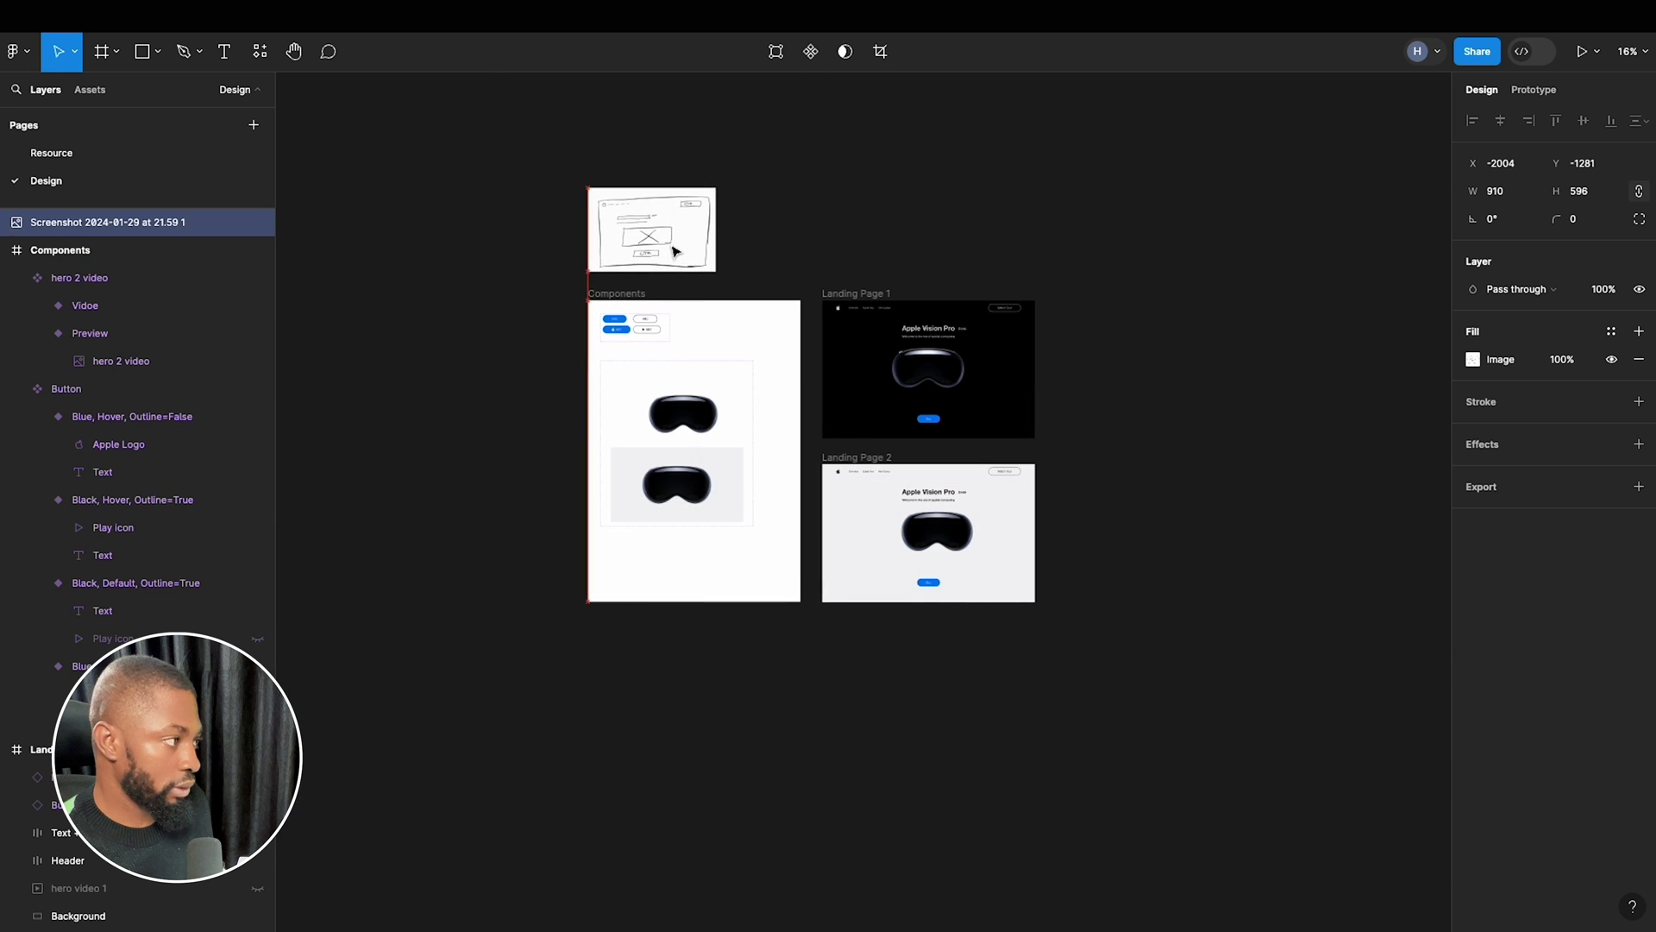
Add a prototype connection from Landing Page 1 to Landing Page 2 and set its trigger to After delay.
{"action": "scroll", "coordinate": [1156, 559], "scroll_direction": "up", "scroll_amount": 3}
{"action": "scroll", "coordinate": [998, 523], "scroll_direction": "up", "scroll_amount": 1}
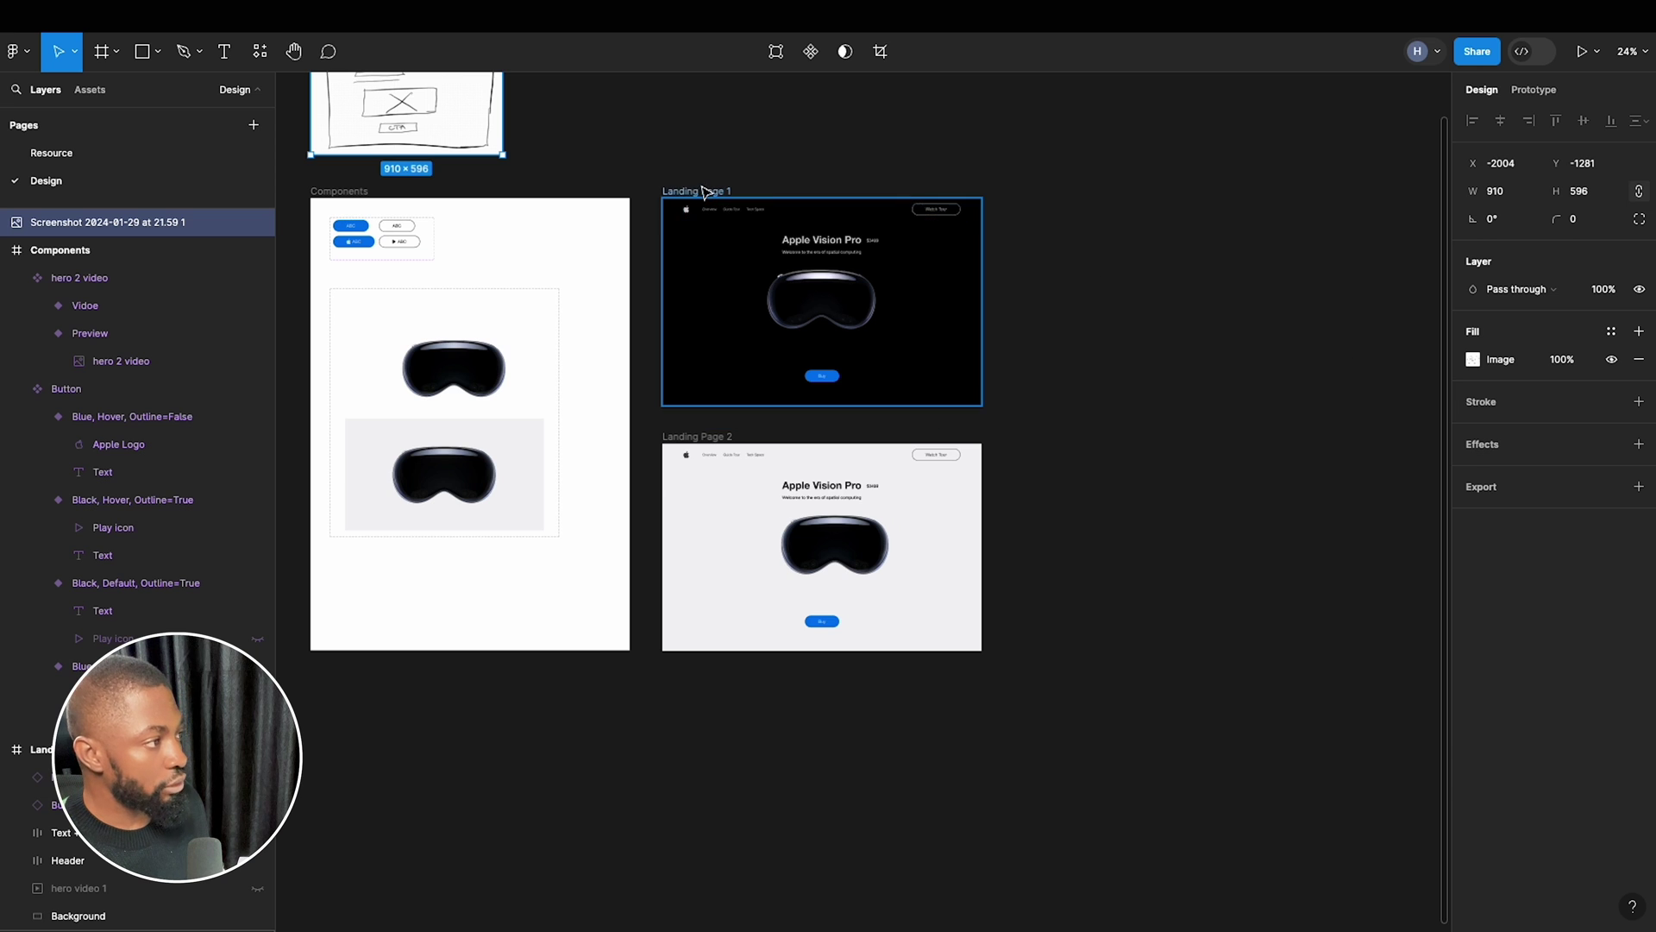
{"action": "left_click", "coordinate": [740, 242]}
{"action": "scroll", "coordinate": [880, 388], "scroll_direction": "up", "scroll_amount": 2}
{"action": "key", "text": "shift+e"}
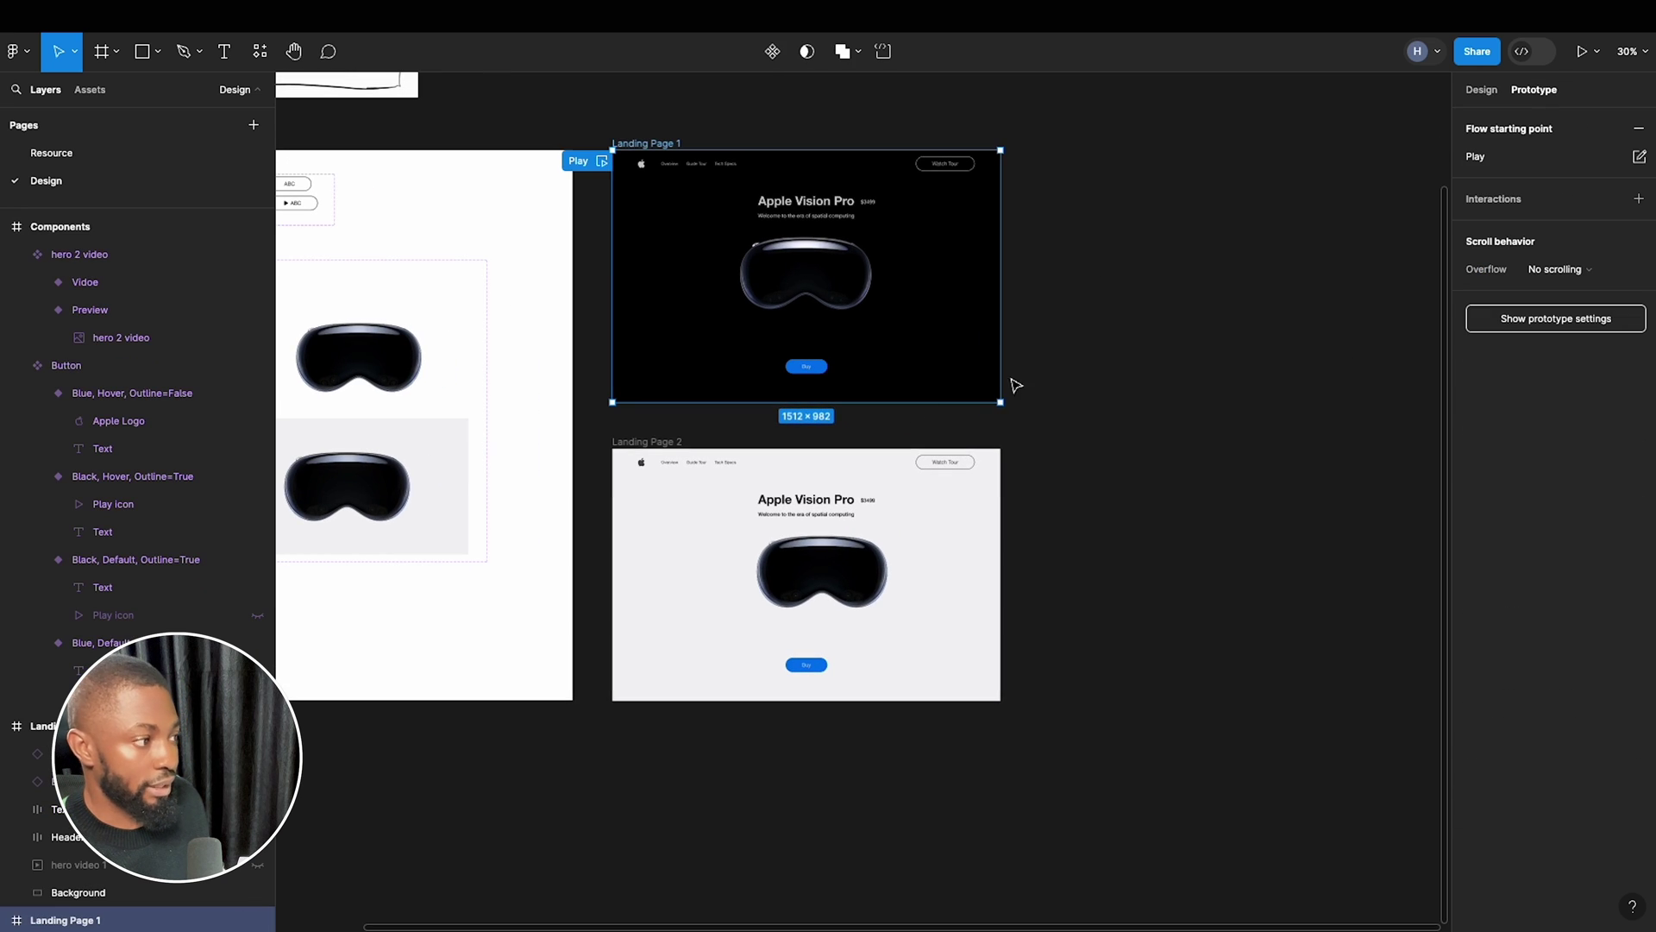
{"action": "left_click_drag", "start_coordinate": [807, 402], "coordinate": [1175, 353]}
{"action": "scroll", "coordinate": [878, 582], "scroll_direction": "up", "scroll_amount": 1}
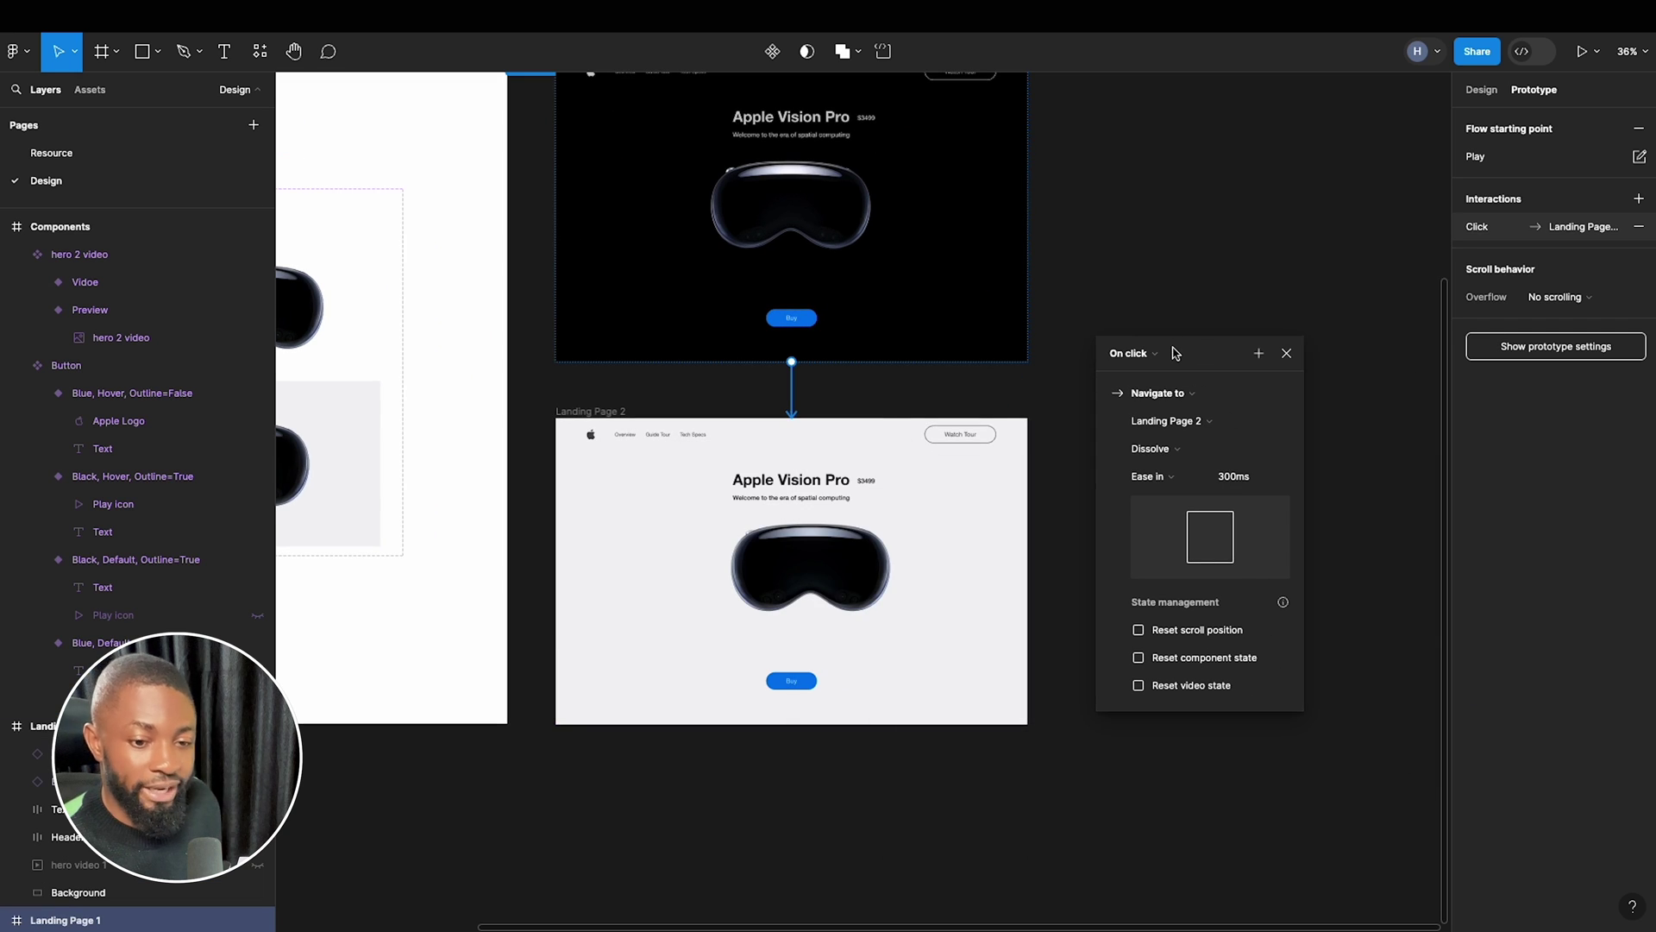
{"action": "left_click", "coordinate": [1160, 354]}
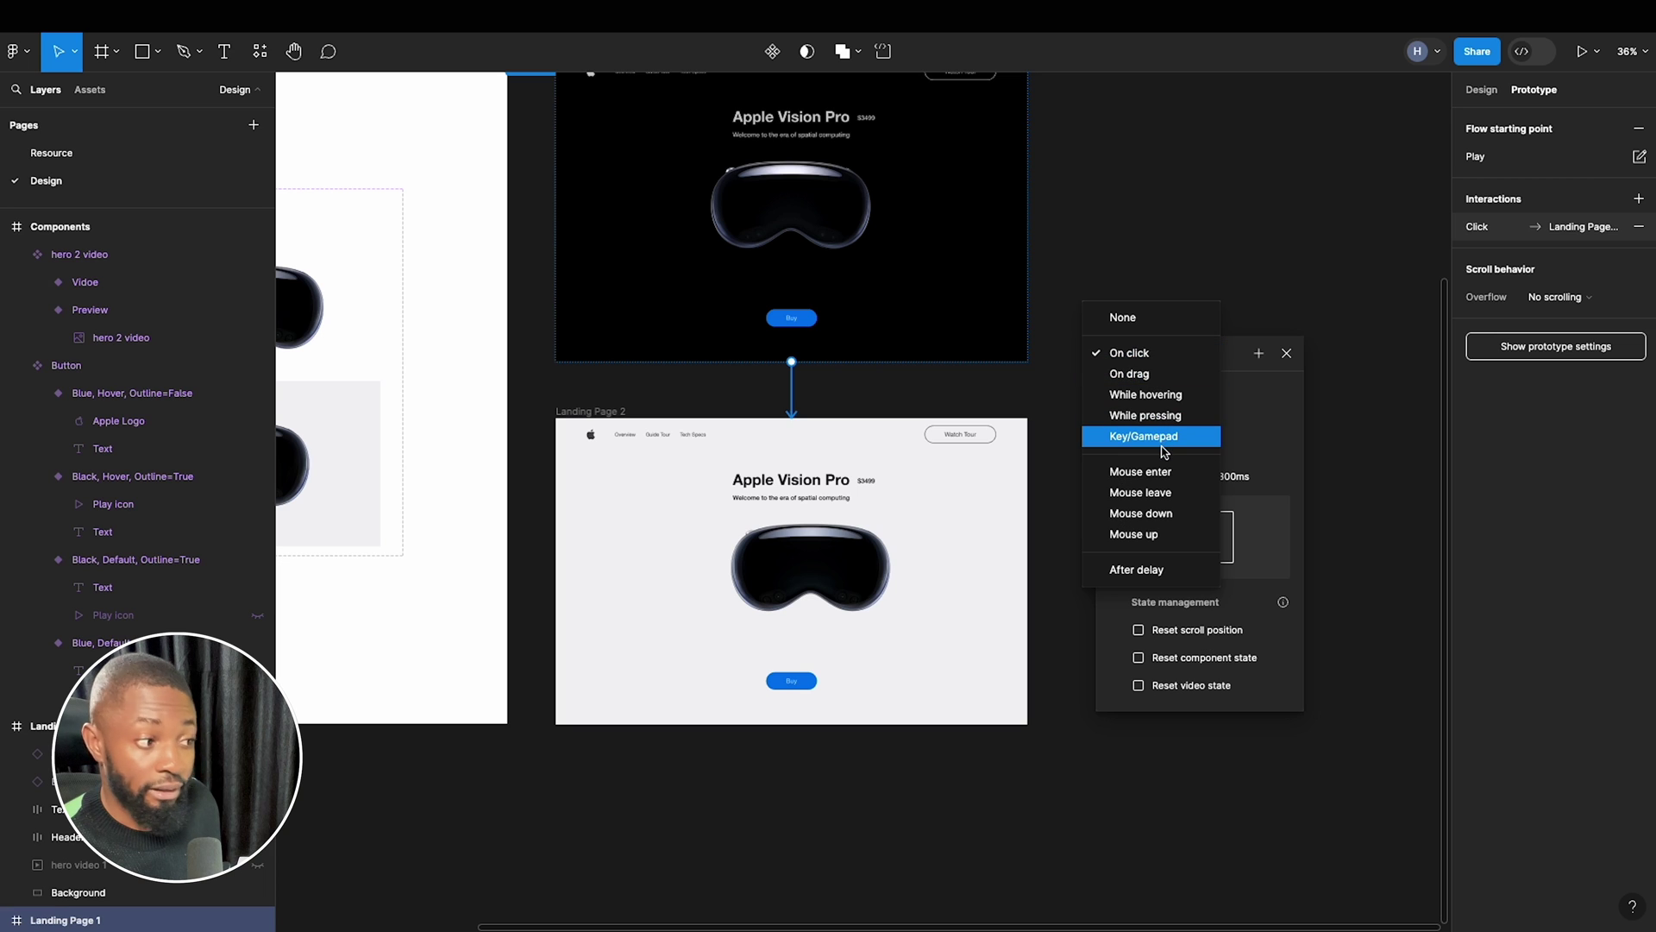
{"action": "left_click", "coordinate": [1148, 571]}
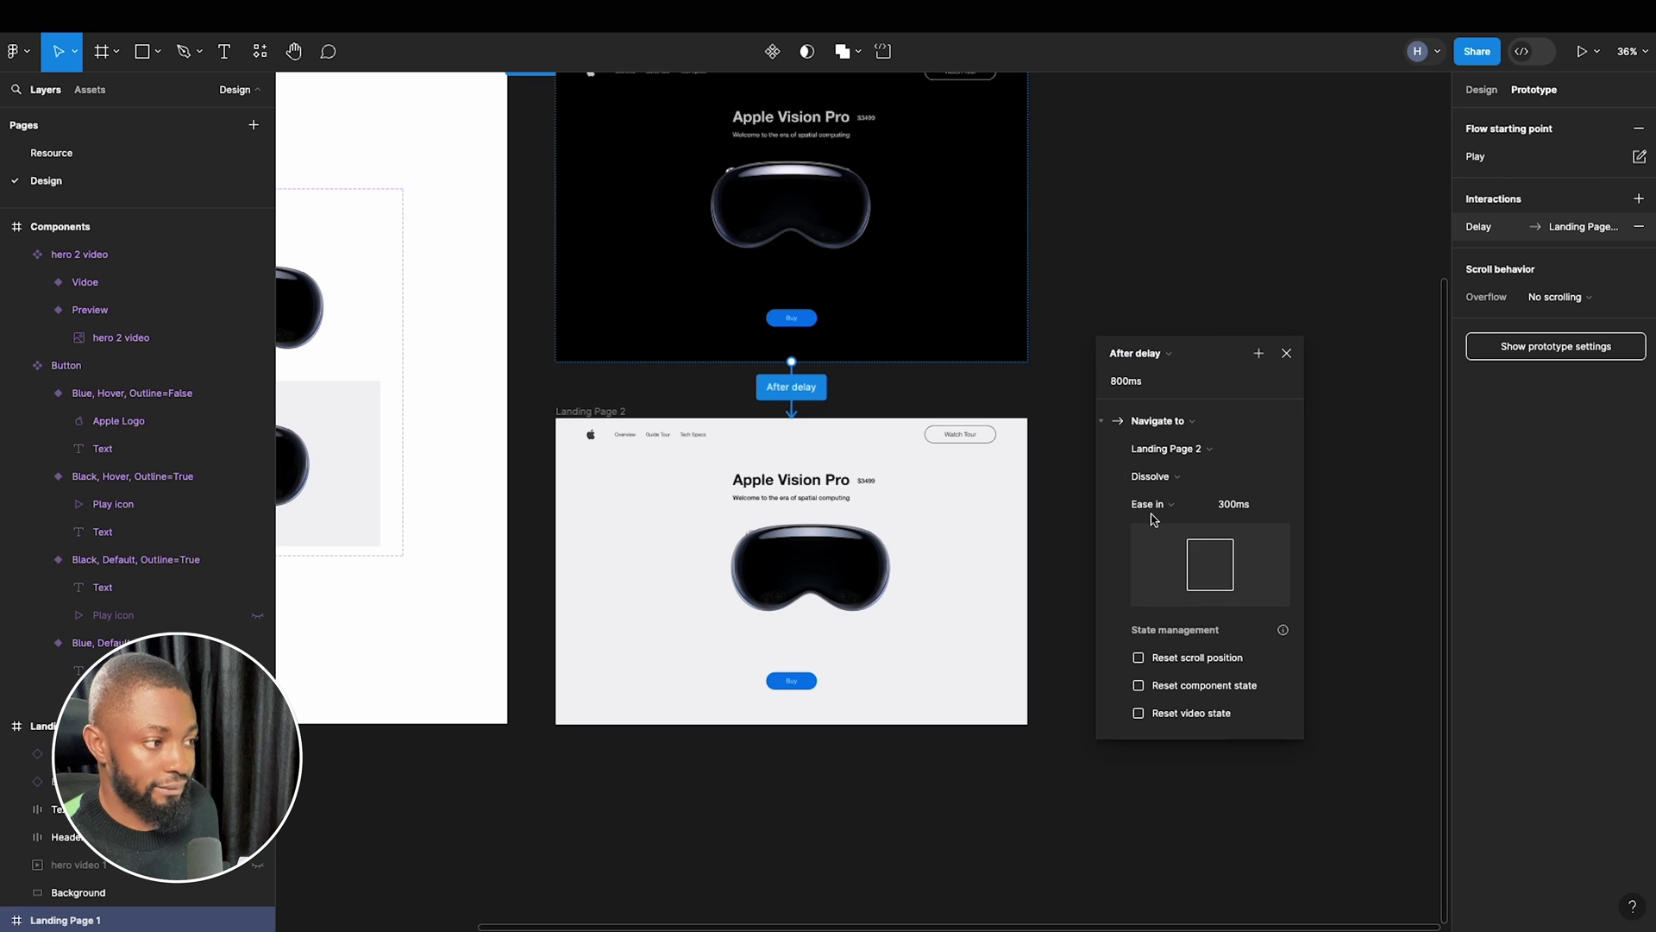
Set the transition's delay to 3000 ms and its animation to Move in from the right, with matching layers animated.
{"action": "left_click", "coordinate": [1149, 383]}
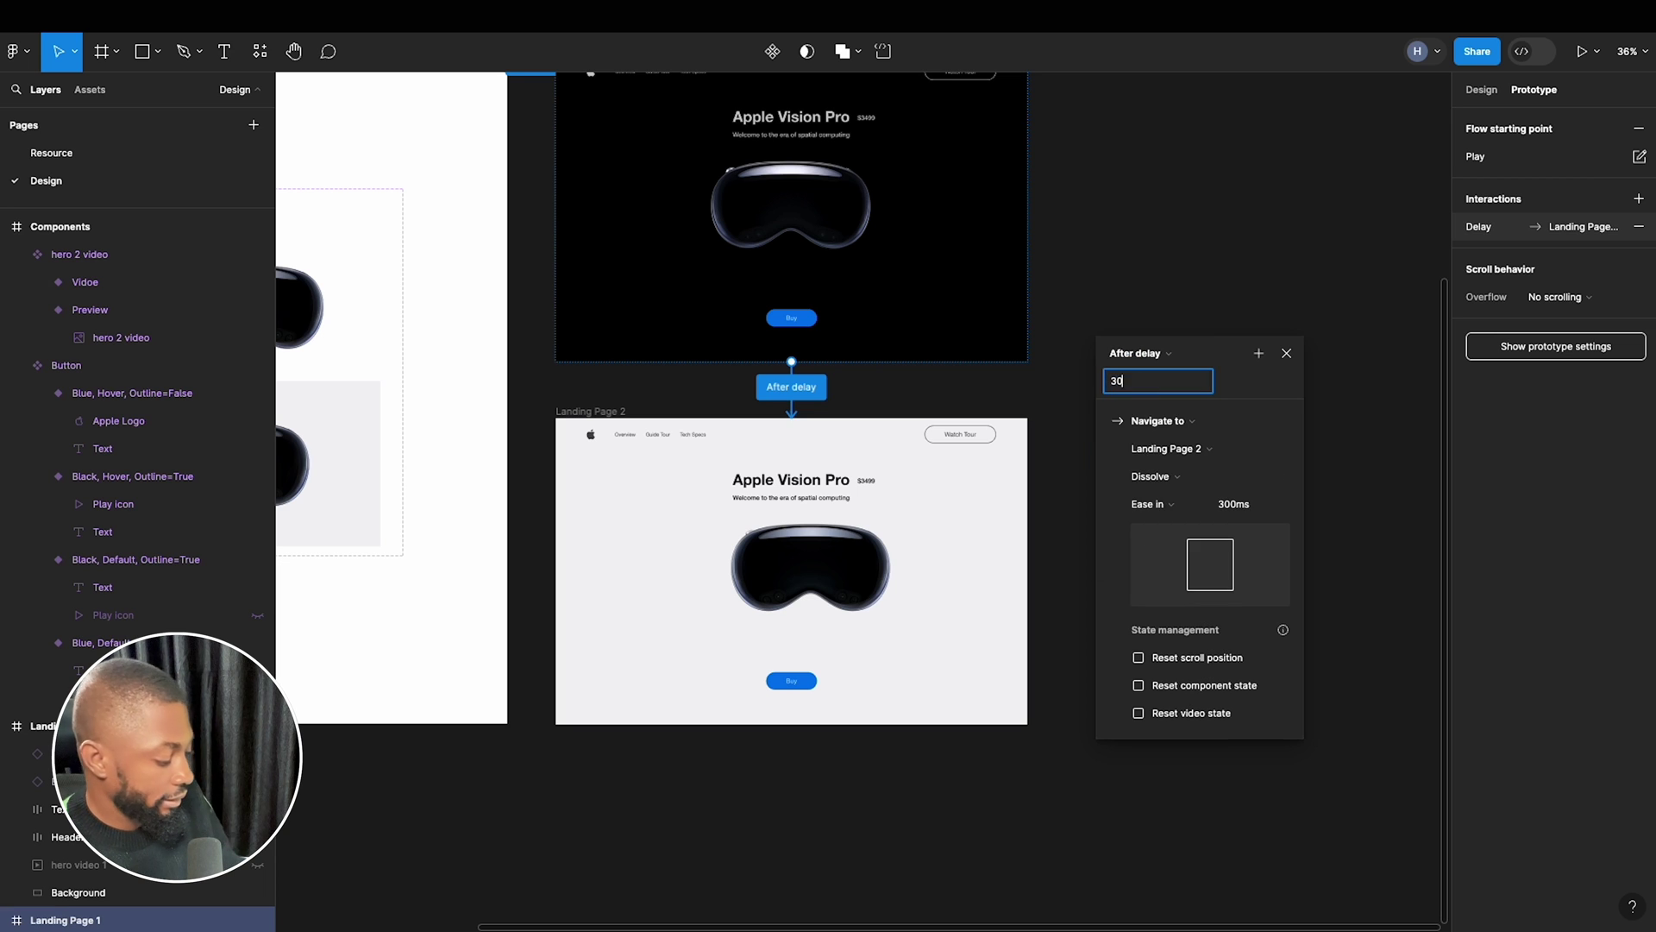
{"action": "key", "text": "Return"}
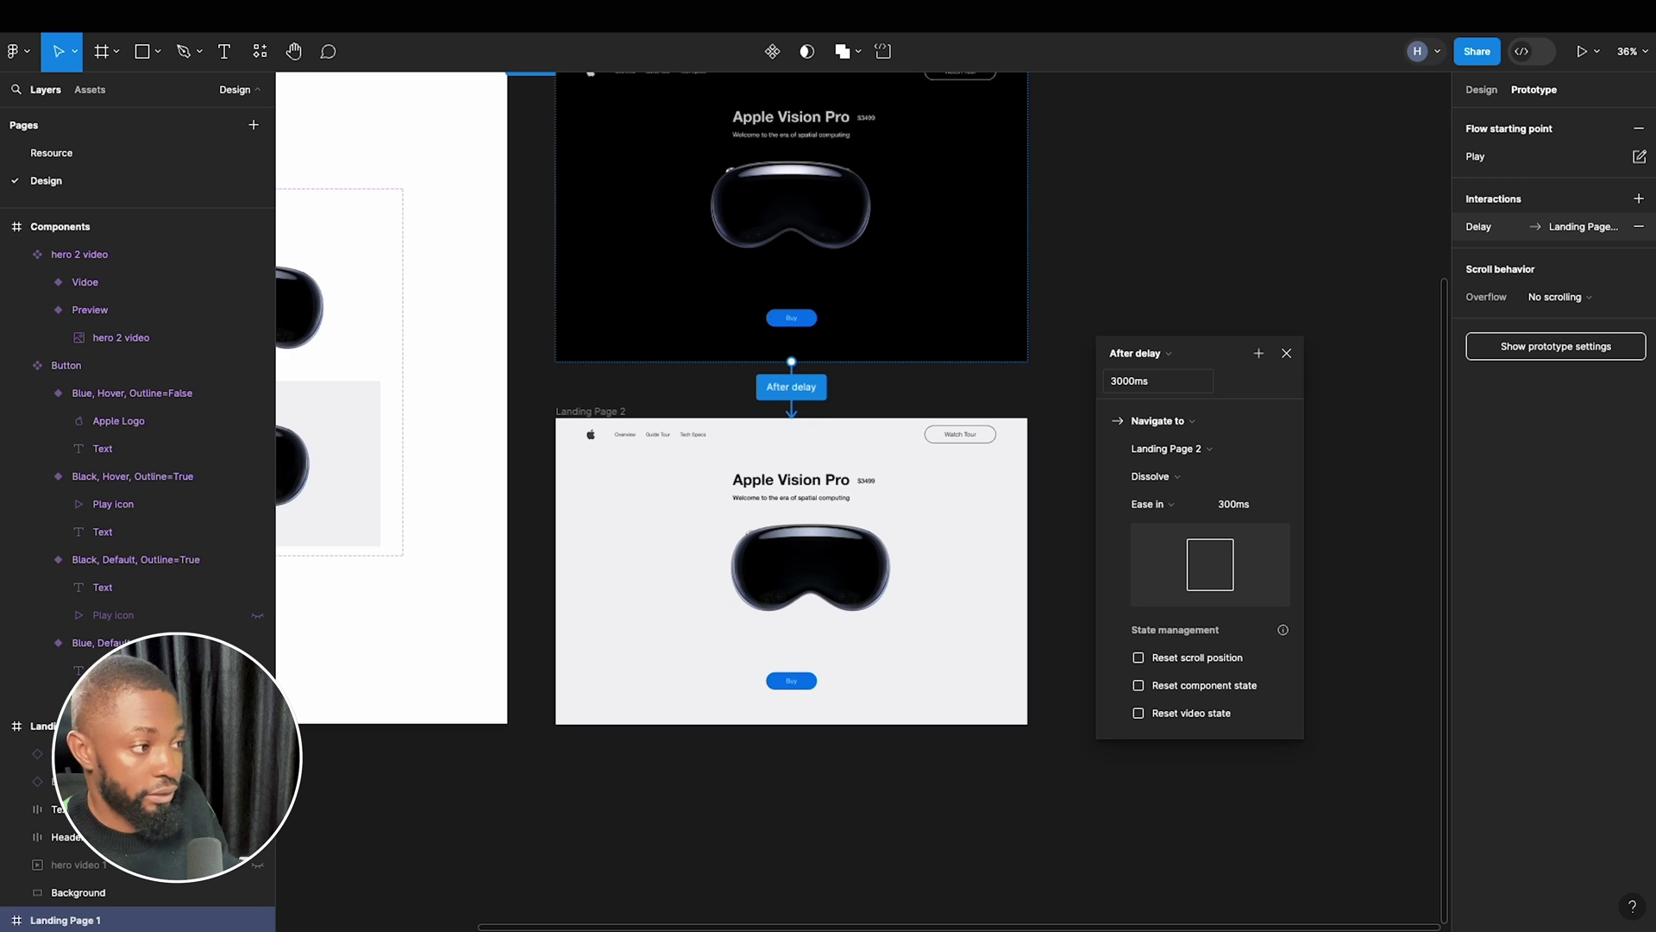
{"action": "left_click", "coordinate": [1197, 480]}
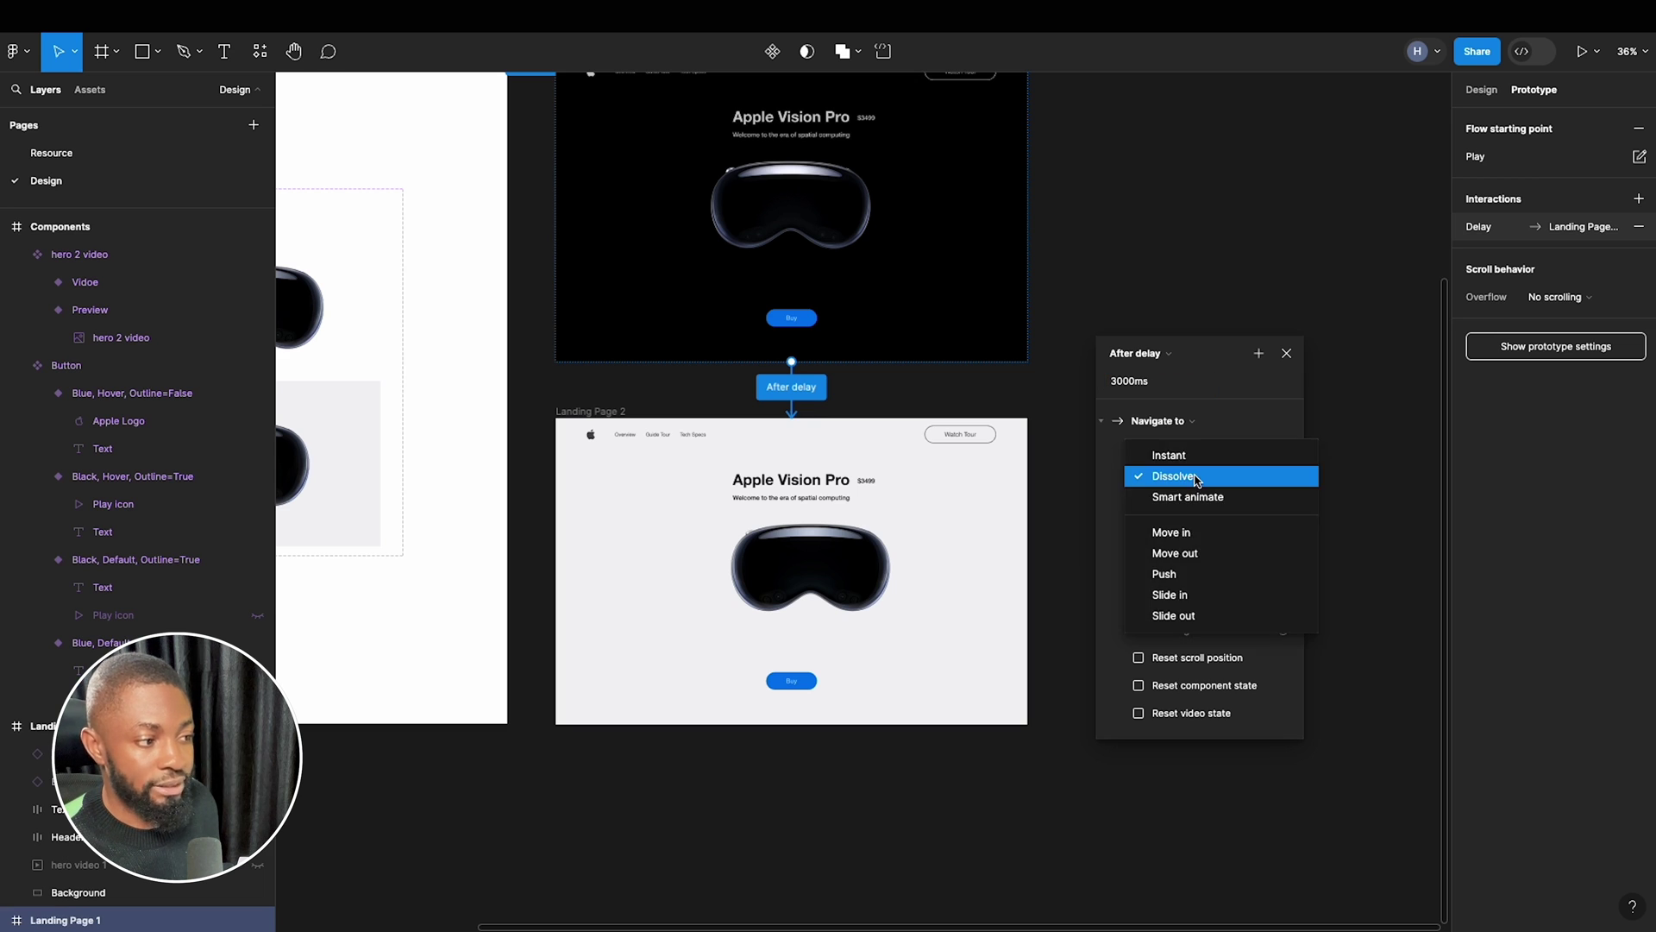
{"action": "left_click", "coordinate": [1190, 533]}
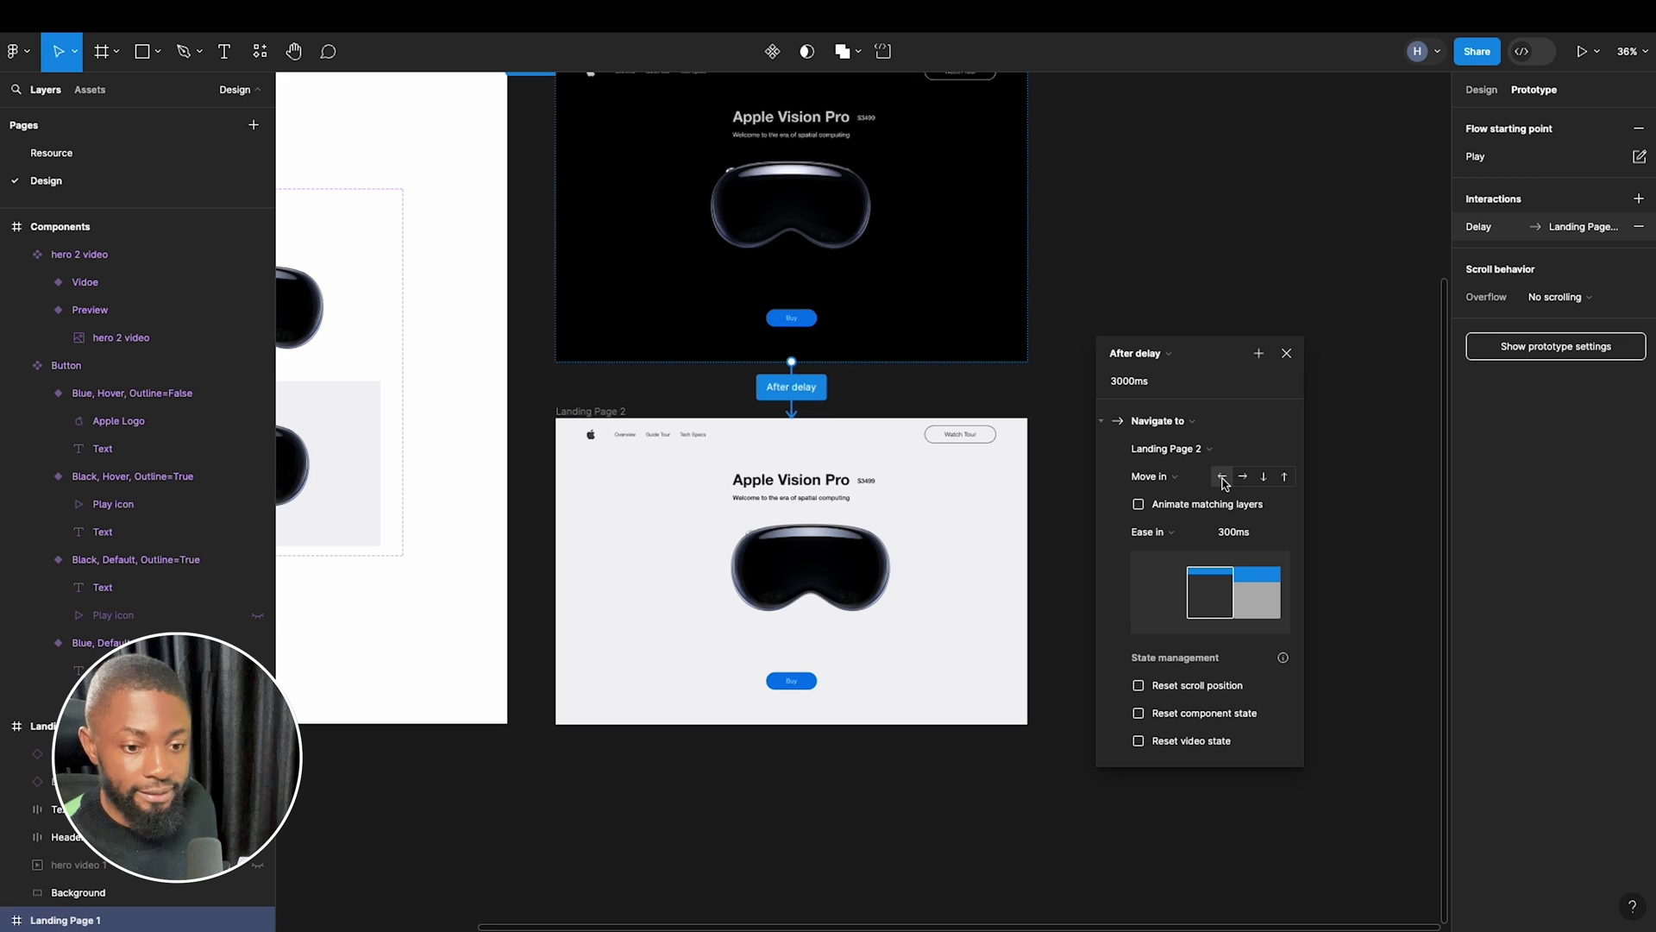
{"action": "left_click", "coordinate": [1167, 514]}
{"action": "scroll", "coordinate": [824, 333], "scroll_direction": "up", "scroll_amount": 1}
{"action": "scroll", "coordinate": [824, 332], "scroll_direction": "up", "scroll_amount": 1}
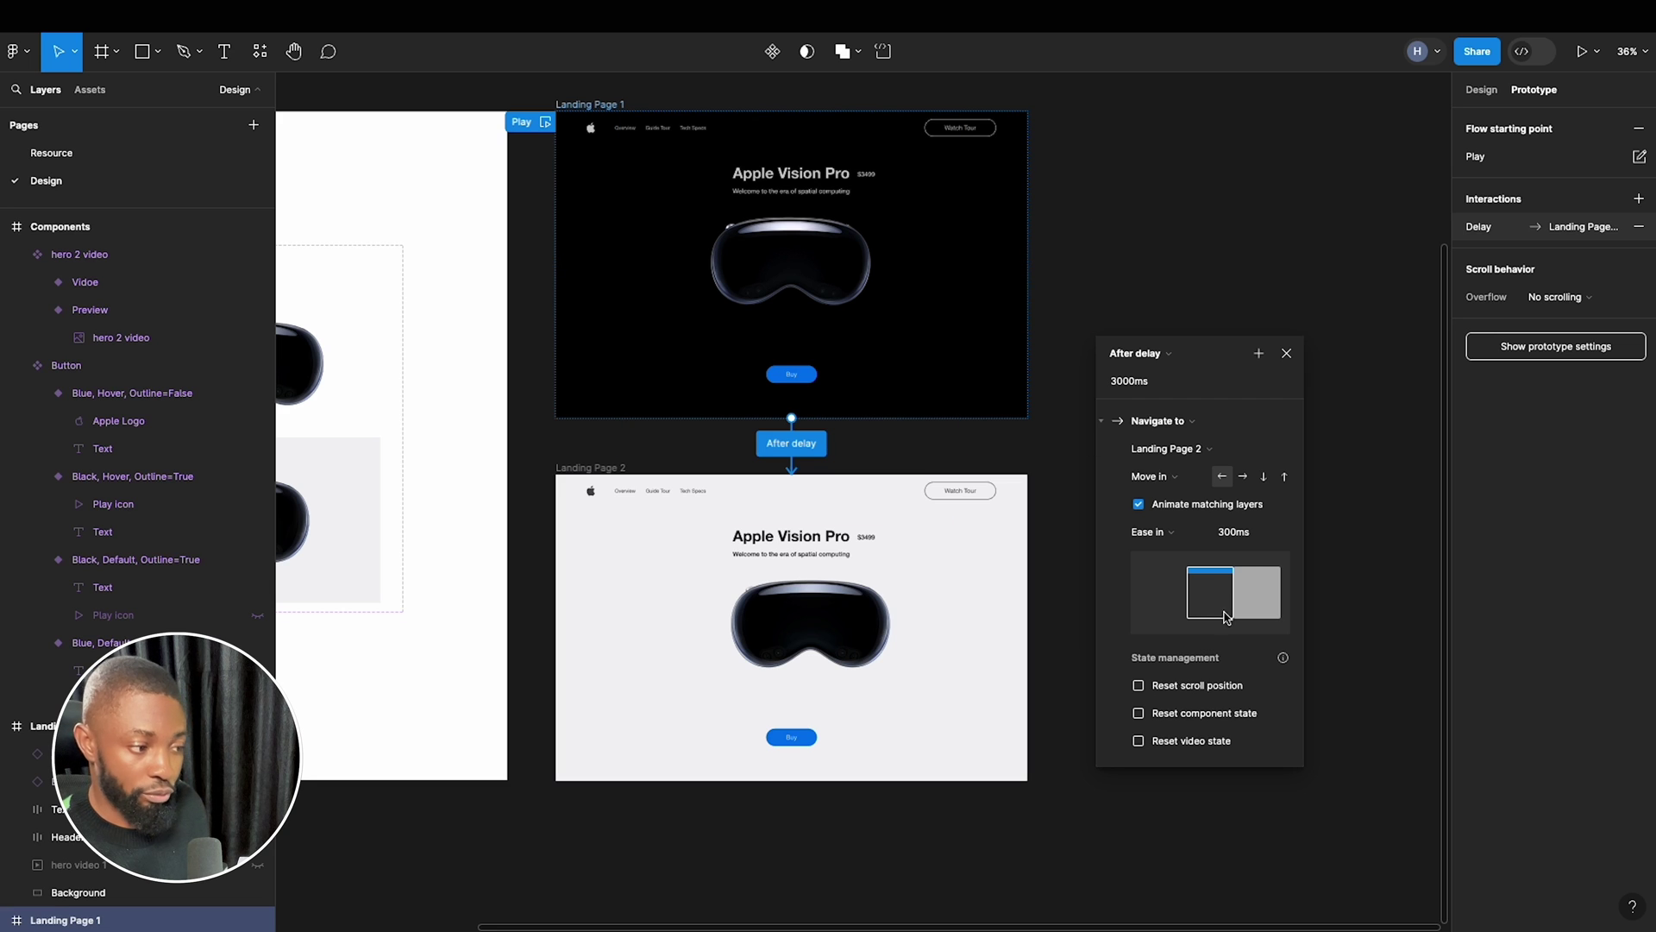
{"action": "scroll", "coordinate": [1231, 638], "scroll_direction": "down", "scroll_amount": 1}
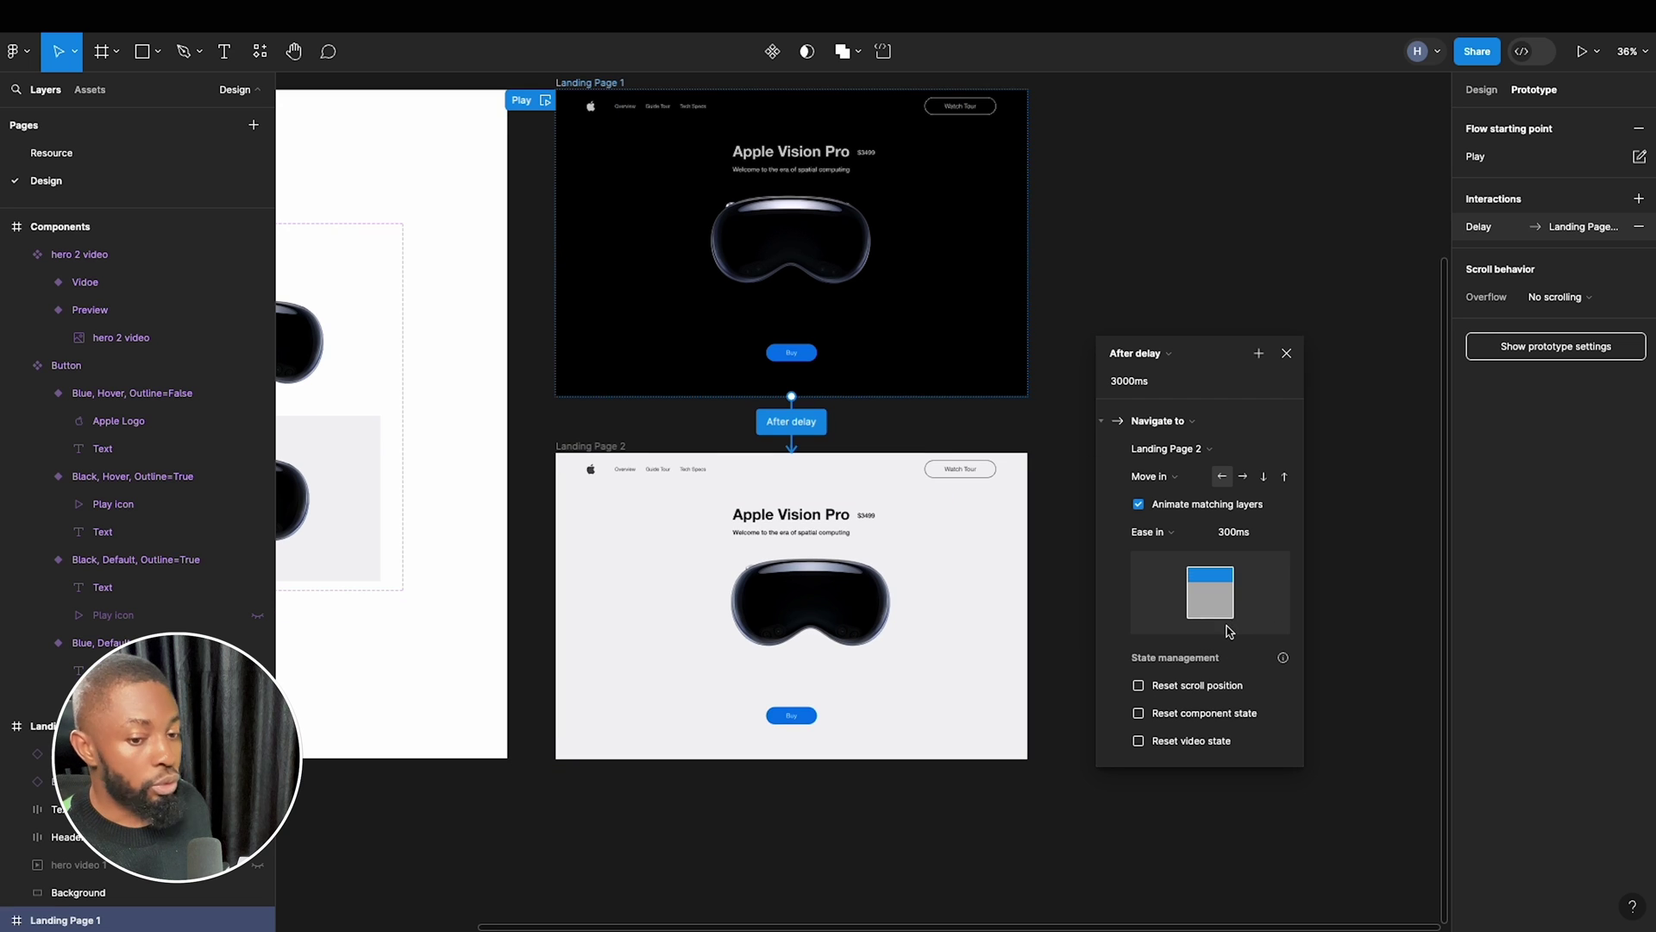
Change the transition's easing to a custom bezier curve of about 0.53, 0.02, 0.55, 0.99.
{"action": "left_click", "coordinate": [1150, 529]}
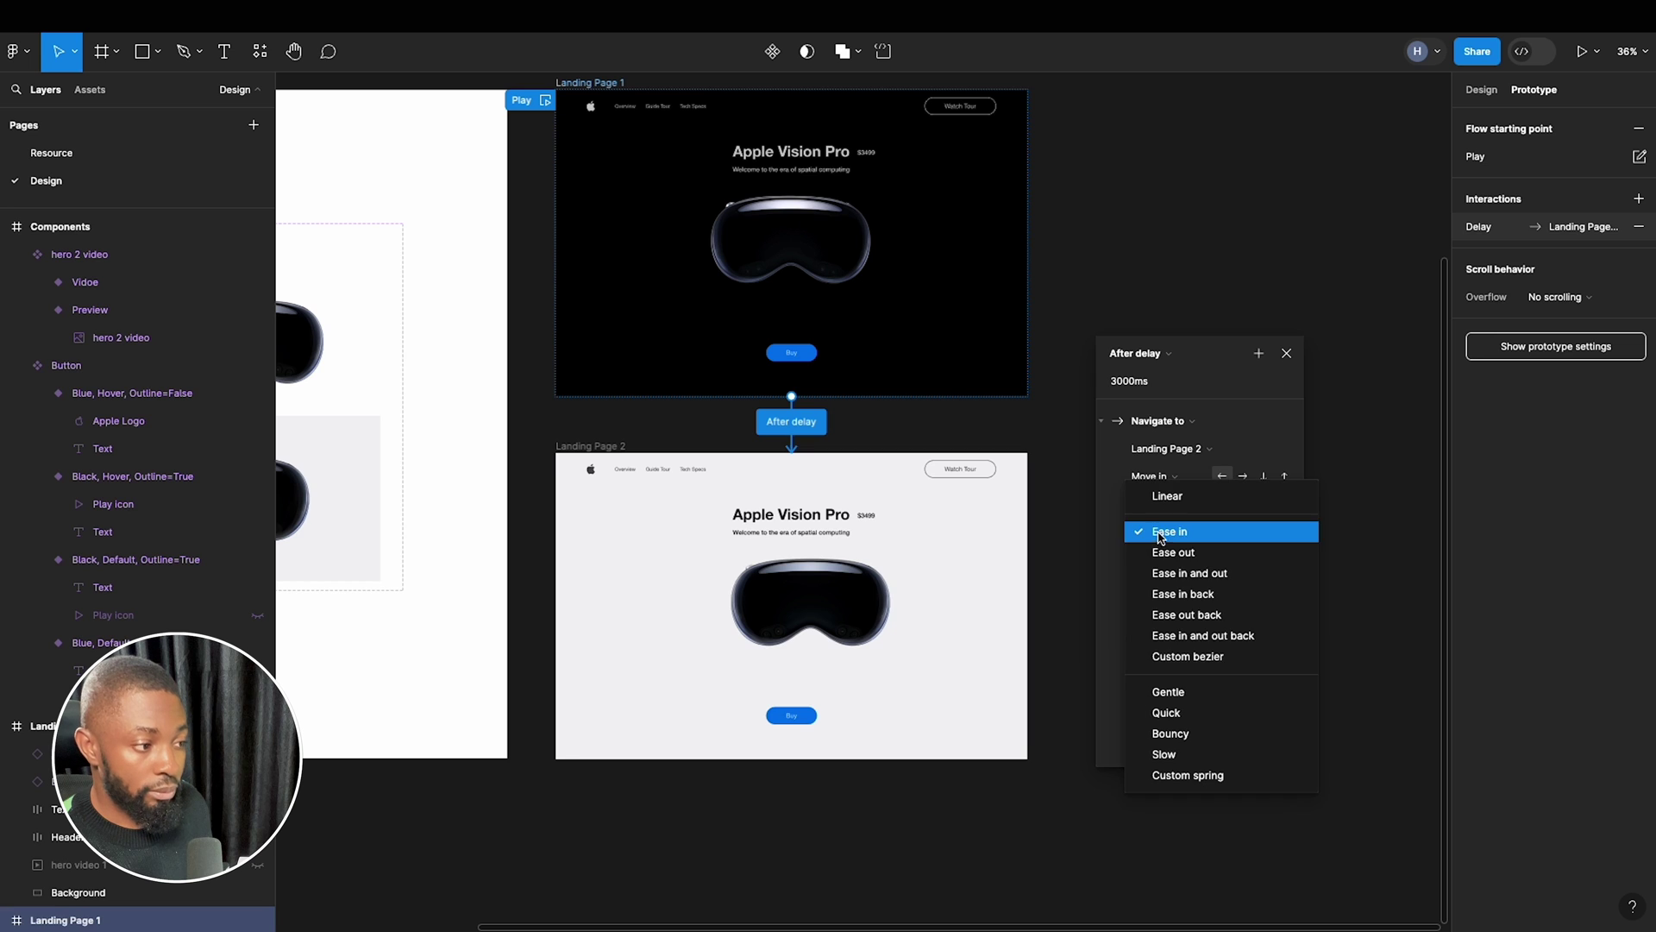
{"action": "left_click", "coordinate": [1178, 653]}
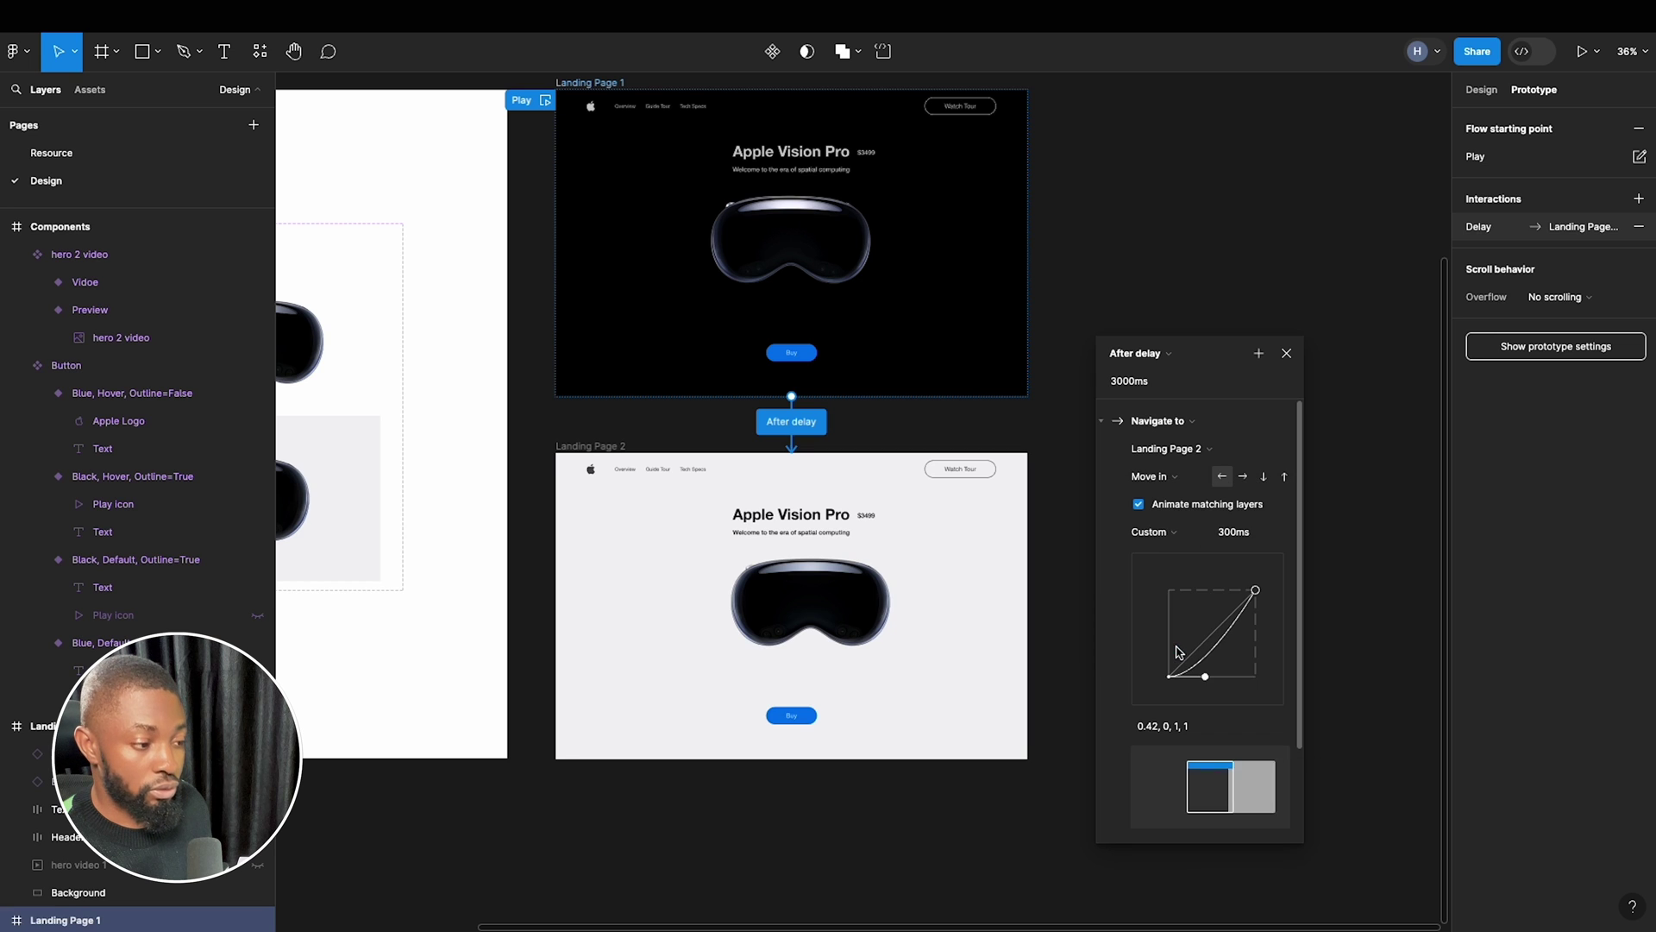
{"action": "left_click_drag", "start_coordinate": [1253, 594], "coordinate": [1226, 592]}
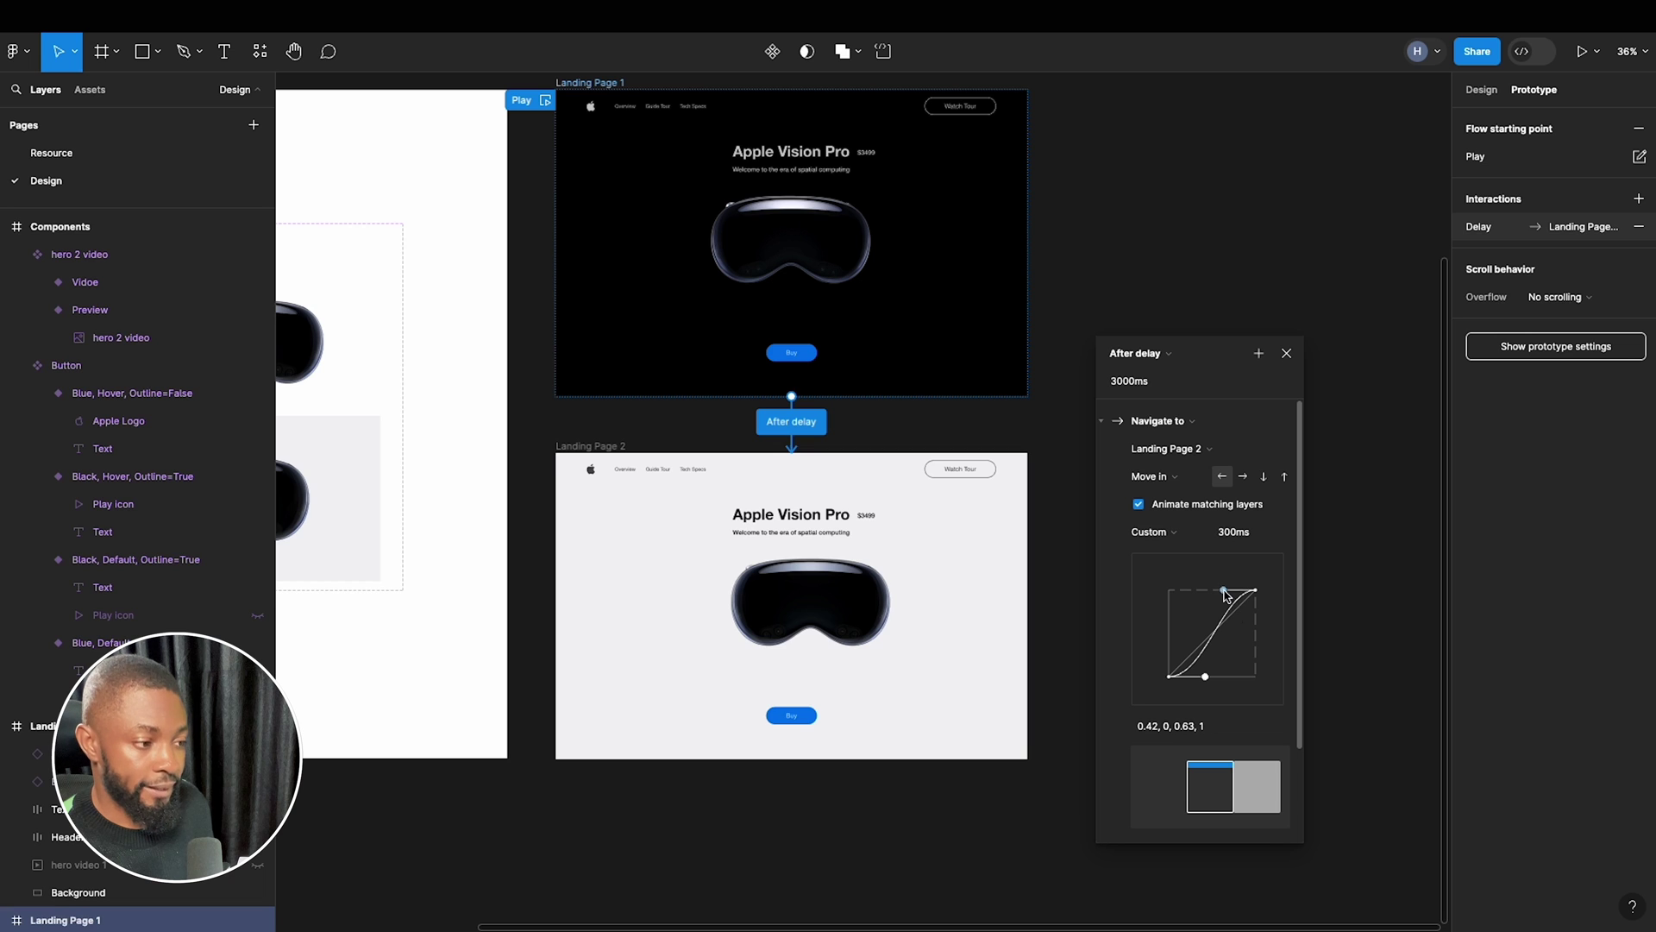
{"action": "left_click_drag", "start_coordinate": [1205, 678], "coordinate": [1215, 676]}
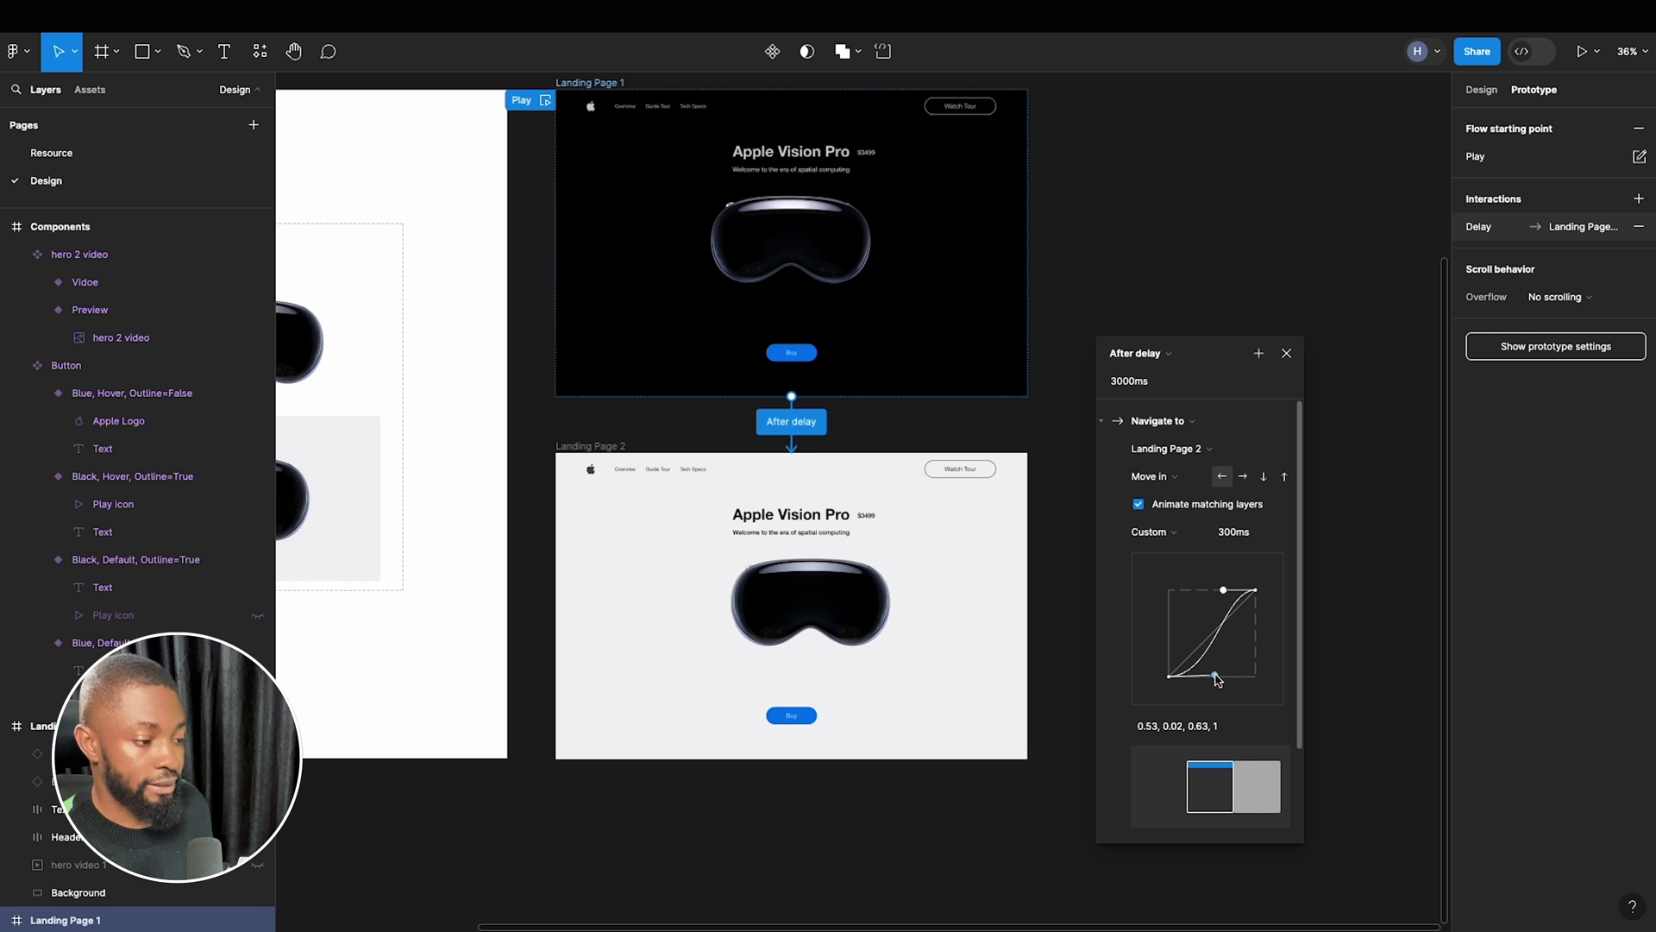
{"action": "left_click_drag", "start_coordinate": [1223, 590], "coordinate": [1216, 590]}
{"action": "scroll", "coordinate": [1266, 669], "scroll_direction": "down", "scroll_amount": 1}
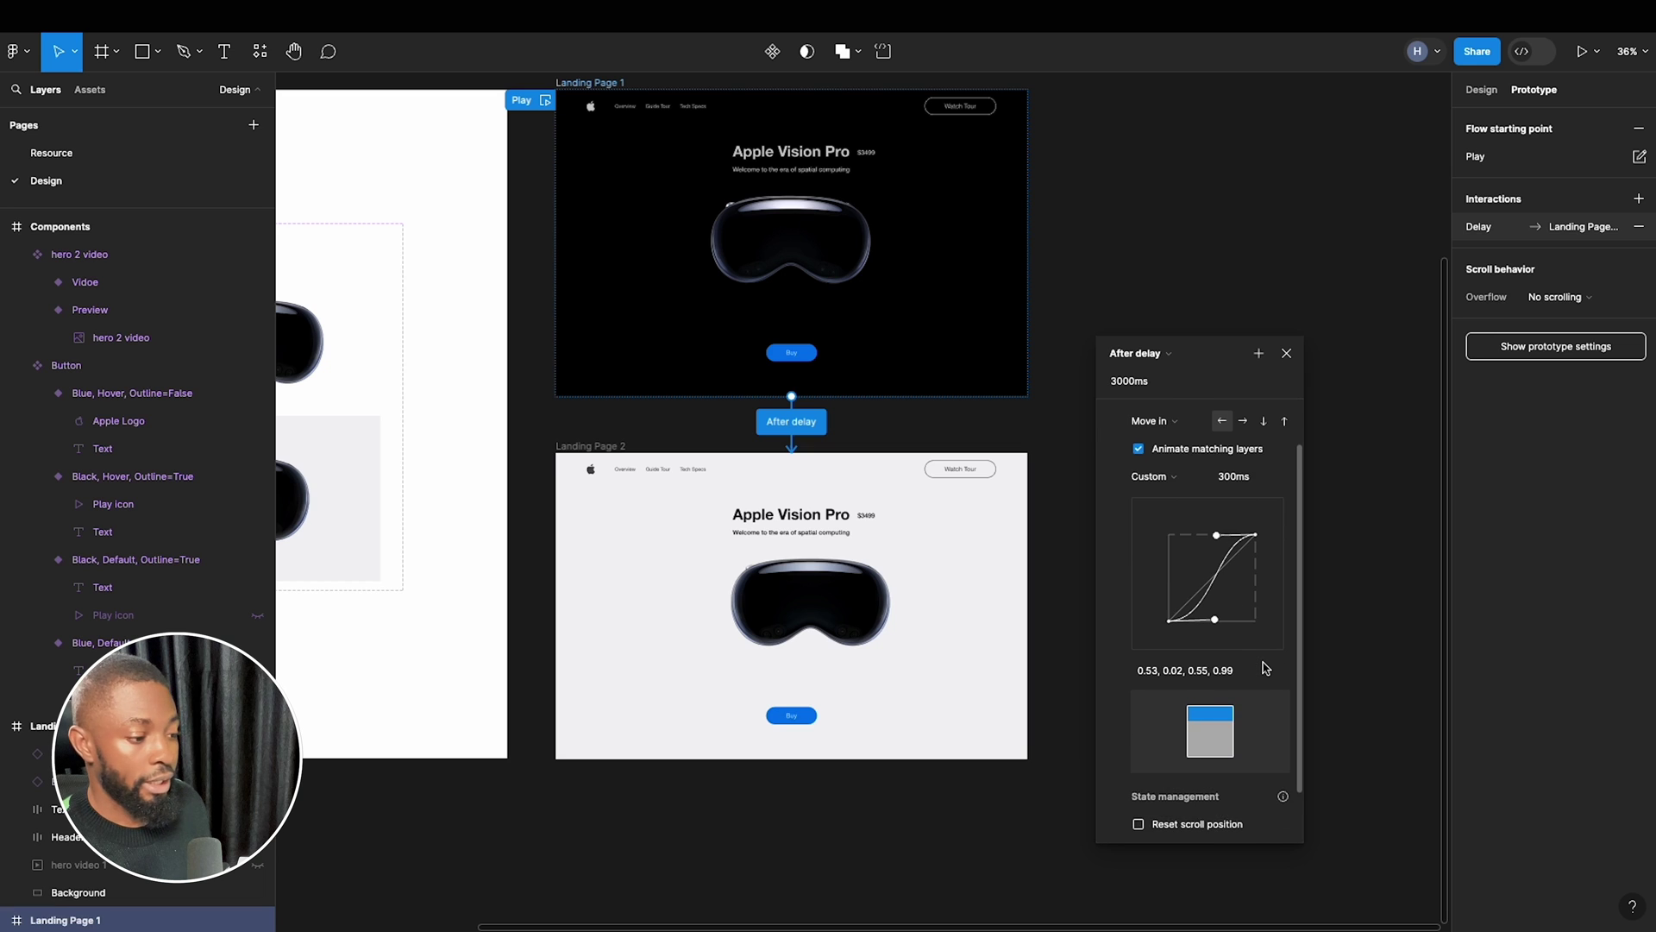
{"action": "scroll", "coordinate": [1265, 669], "scroll_direction": "down", "scroll_amount": 1}
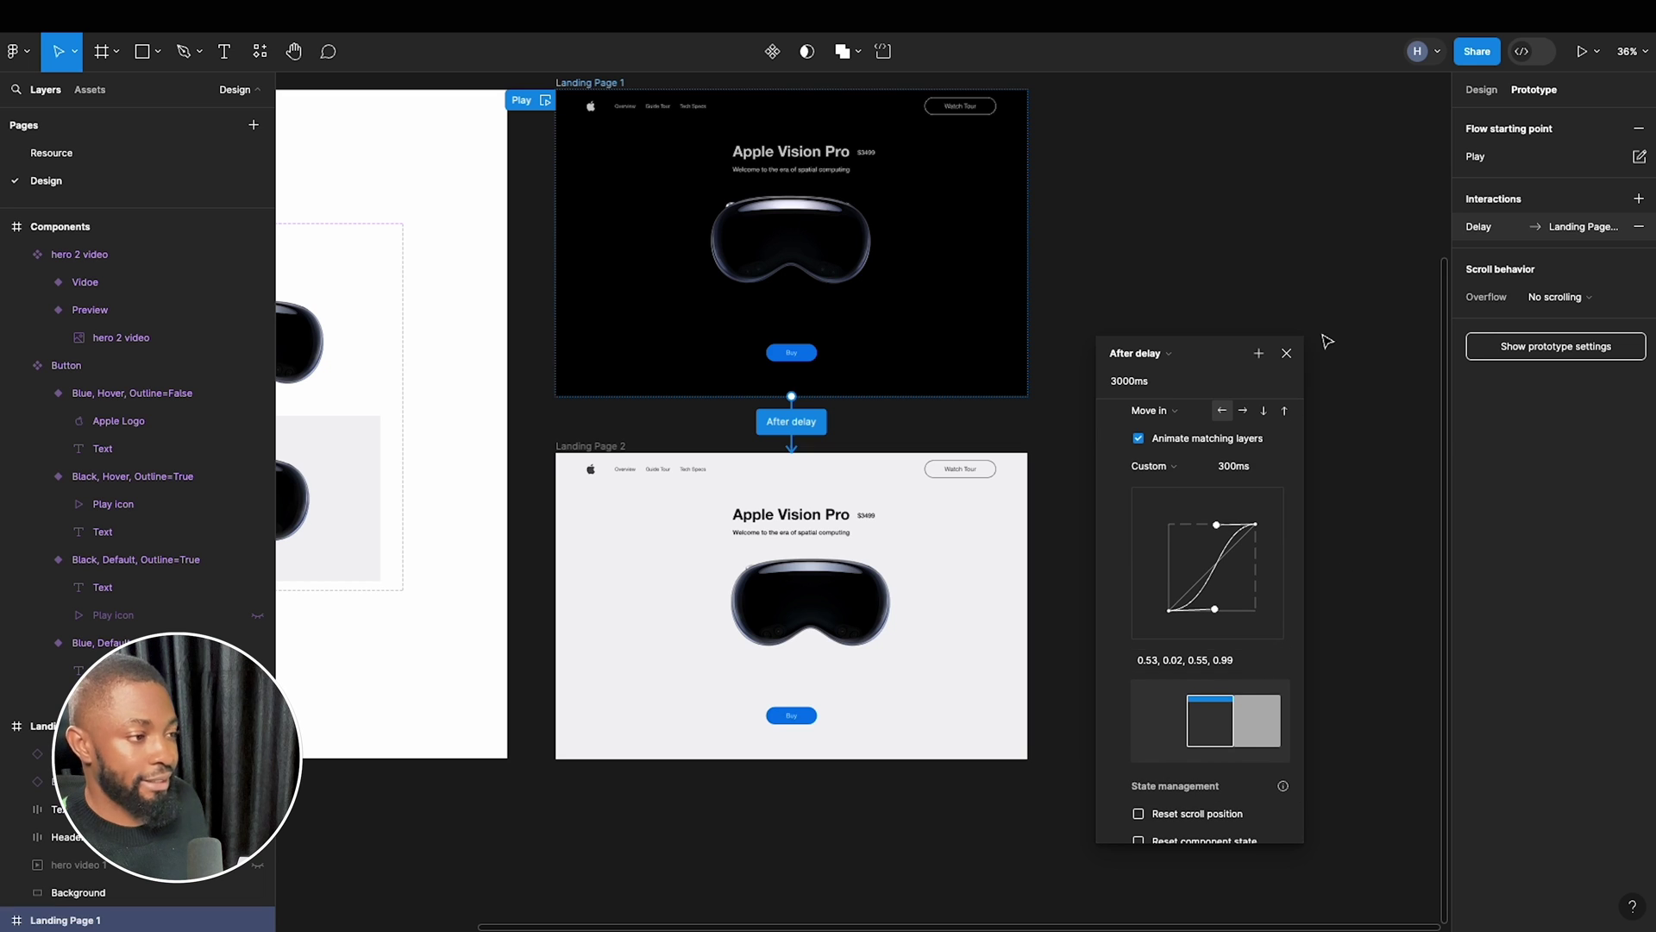
{"action": "left_click", "coordinate": [1299, 287]}
Compare the design positions of the Buy buttons and hero videos in Landing Page 1 and Landing Page 2.
{"action": "scroll", "coordinate": [1167, 381], "scroll_direction": "up", "scroll_amount": 1}
{"action": "scroll", "coordinate": [1166, 380], "scroll_direction": "up", "scroll_amount": 2}
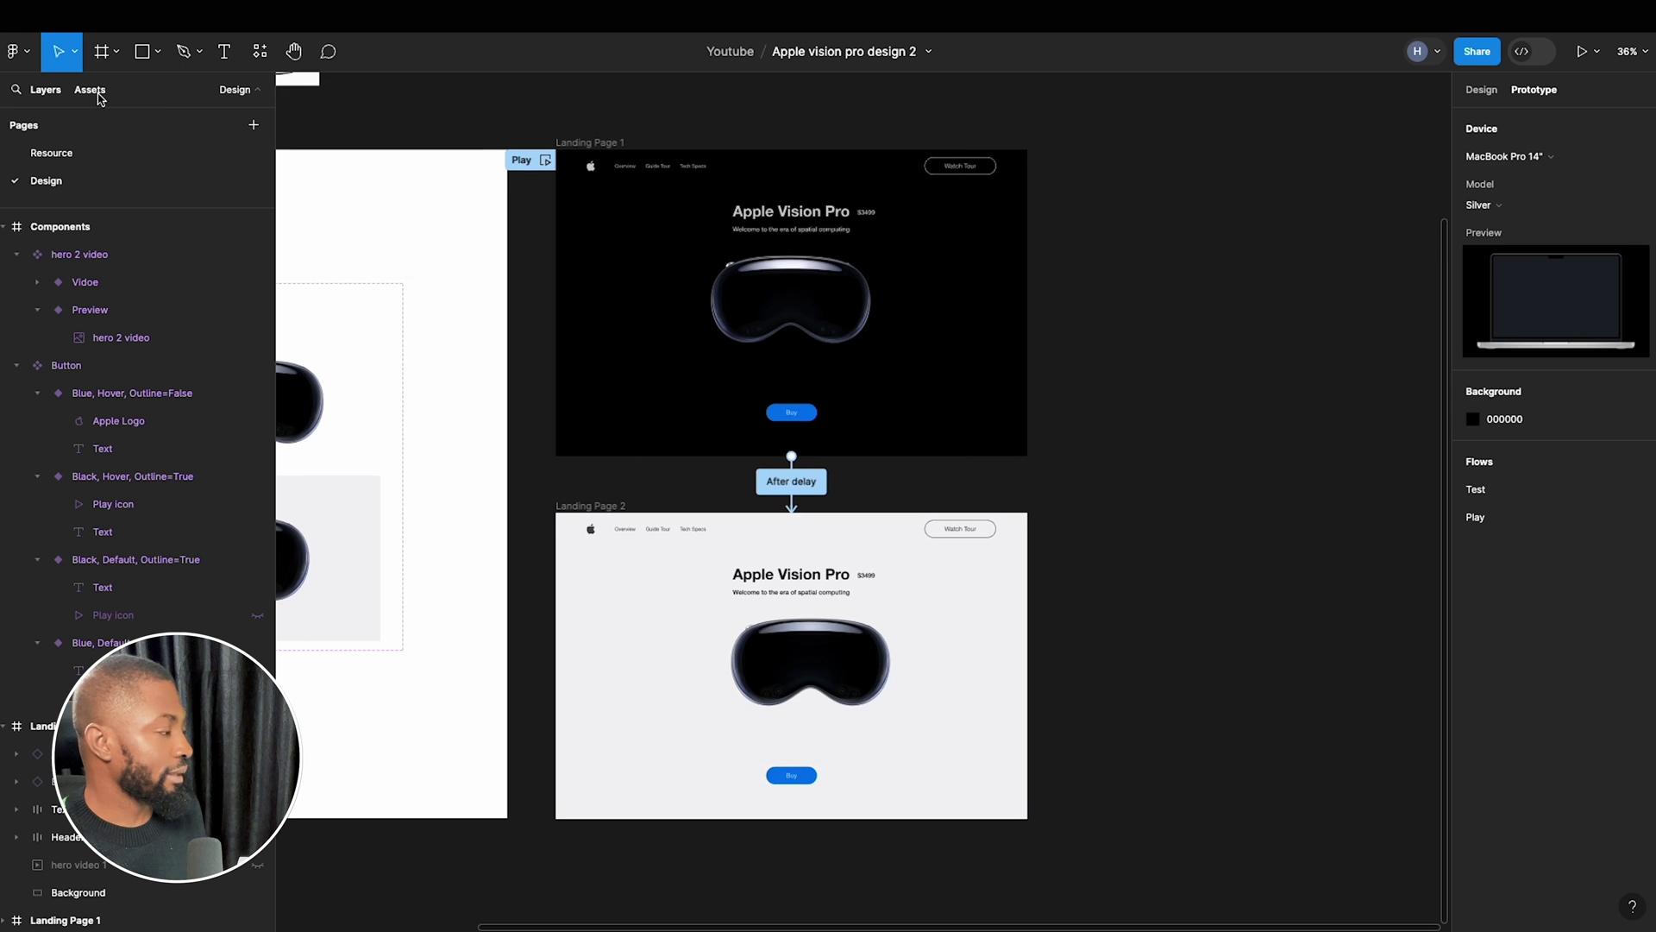
{"action": "left_click", "coordinate": [802, 420]}
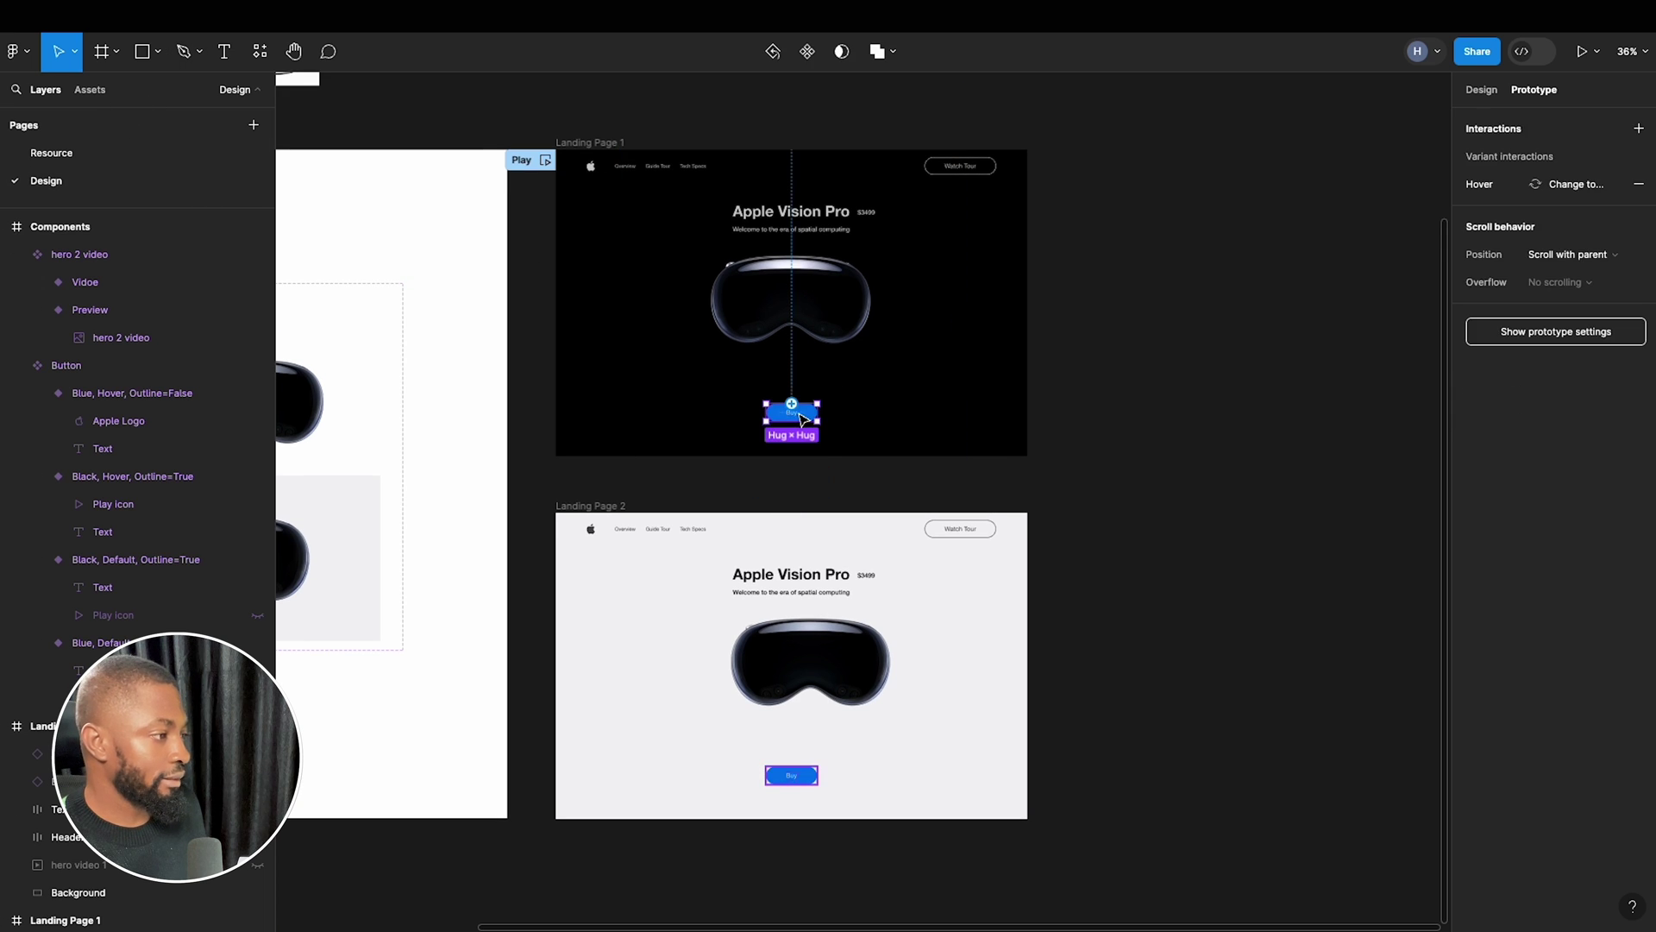
{"action": "left_click", "coordinate": [1475, 93]}
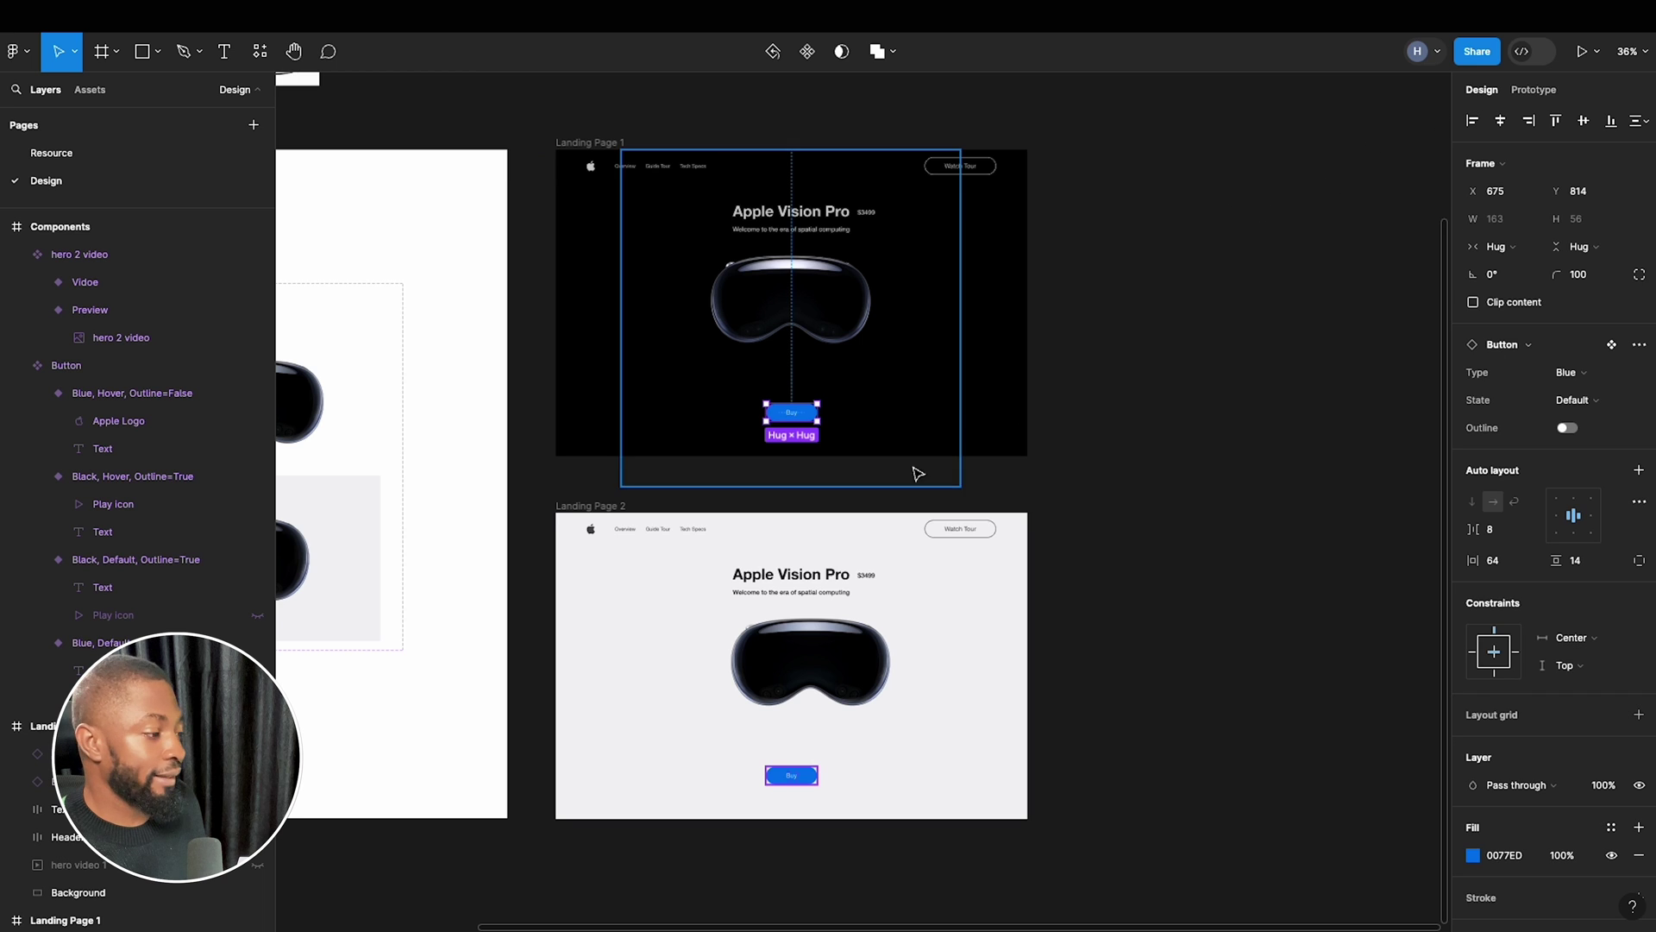
{"action": "scroll", "coordinate": [799, 488], "scroll_direction": "up", "scroll_amount": 4}
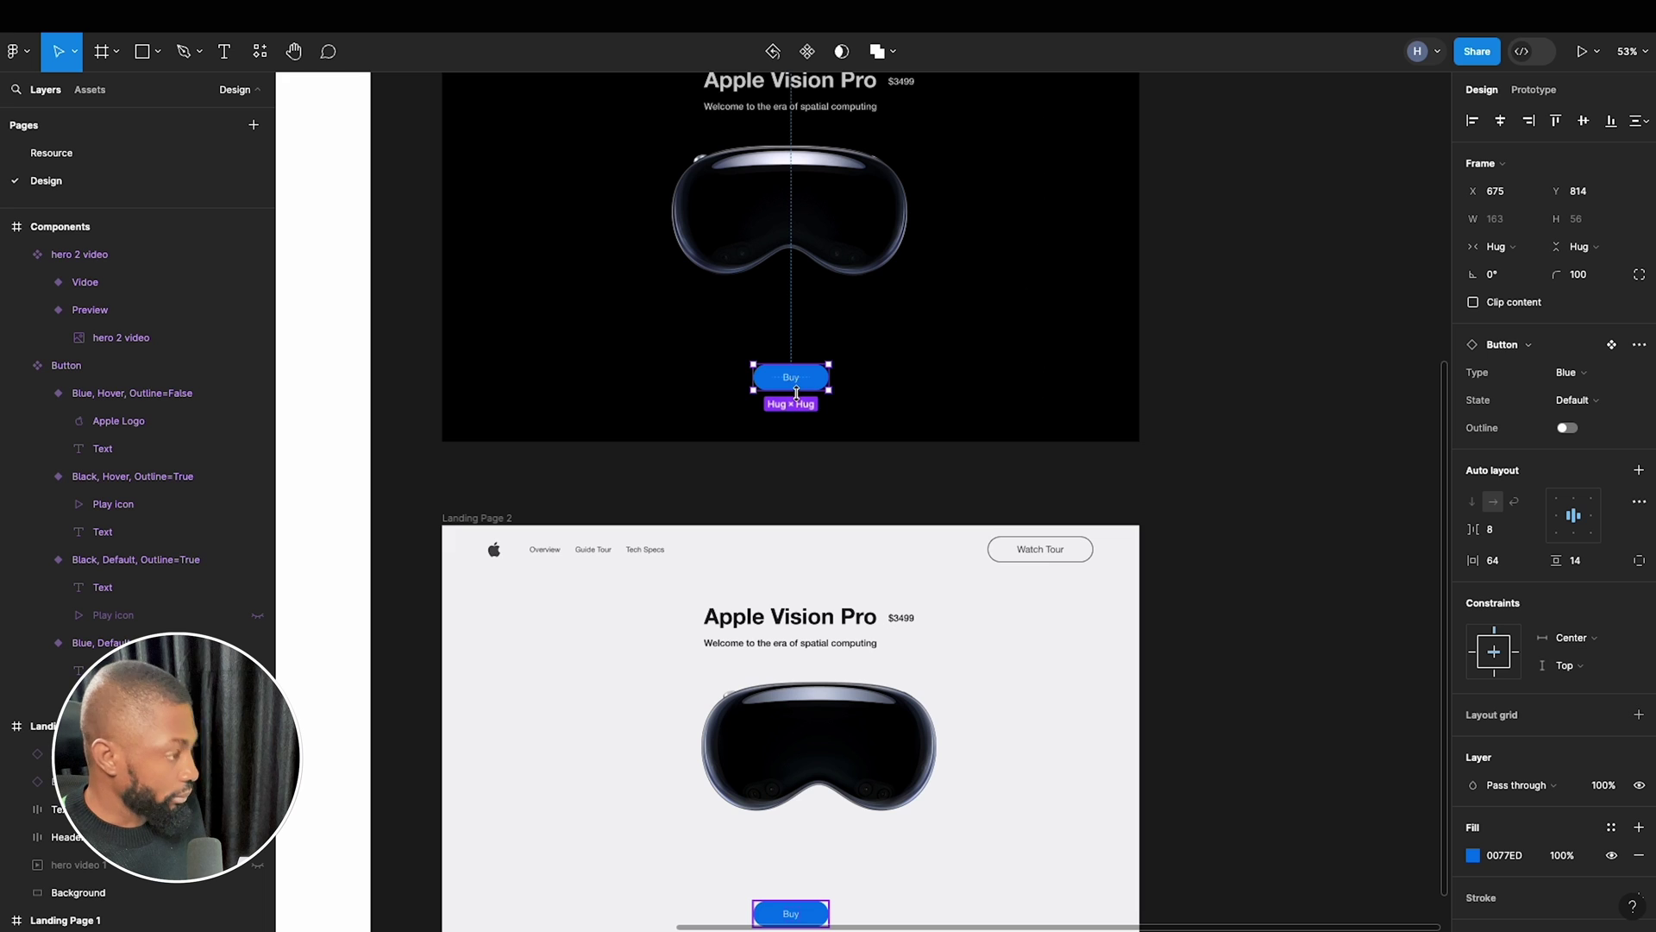
{"action": "scroll", "coordinate": [894, 322], "scroll_direction": "down", "scroll_amount": 2}
{"action": "scroll", "coordinate": [913, 385], "scroll_direction": "down", "scroll_amount": 3}
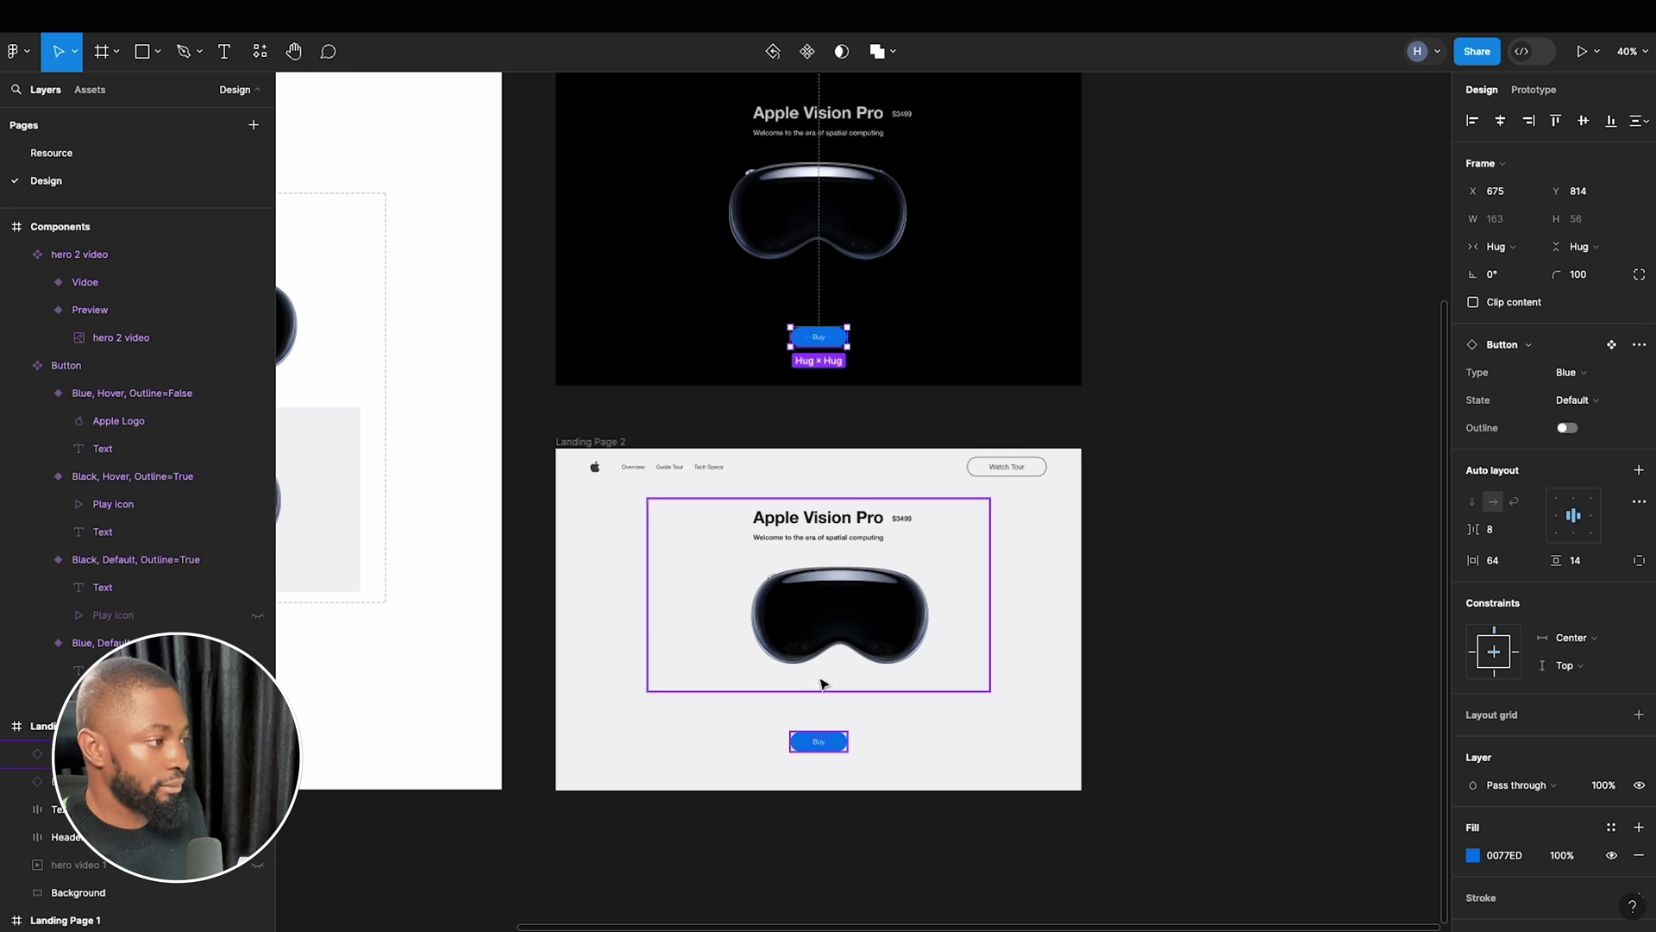
{"action": "left_click", "coordinate": [821, 750]}
{"action": "scroll", "coordinate": [966, 786], "scroll_direction": "up", "scroll_amount": 5}
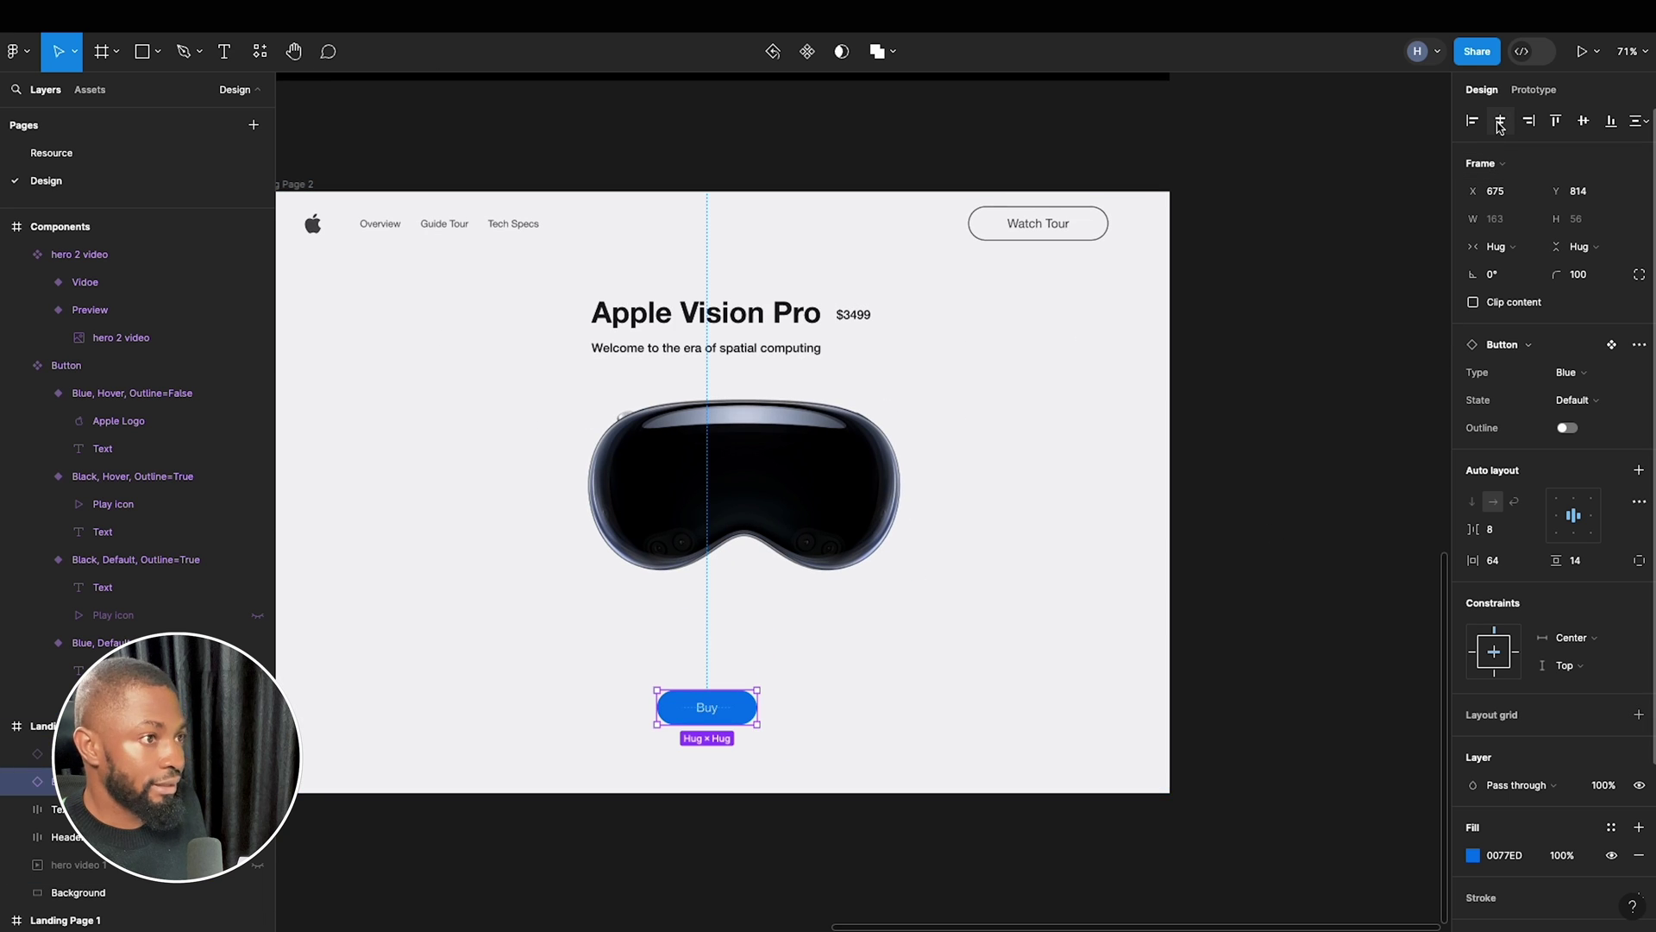
{"action": "scroll", "coordinate": [1208, 443], "scroll_direction": "down", "scroll_amount": 5}
{"action": "scroll", "coordinate": [1193, 500], "scroll_direction": "up", "scroll_amount": 4}
{"action": "scroll", "coordinate": [1201, 504], "scroll_direction": "up", "scroll_amount": 1}
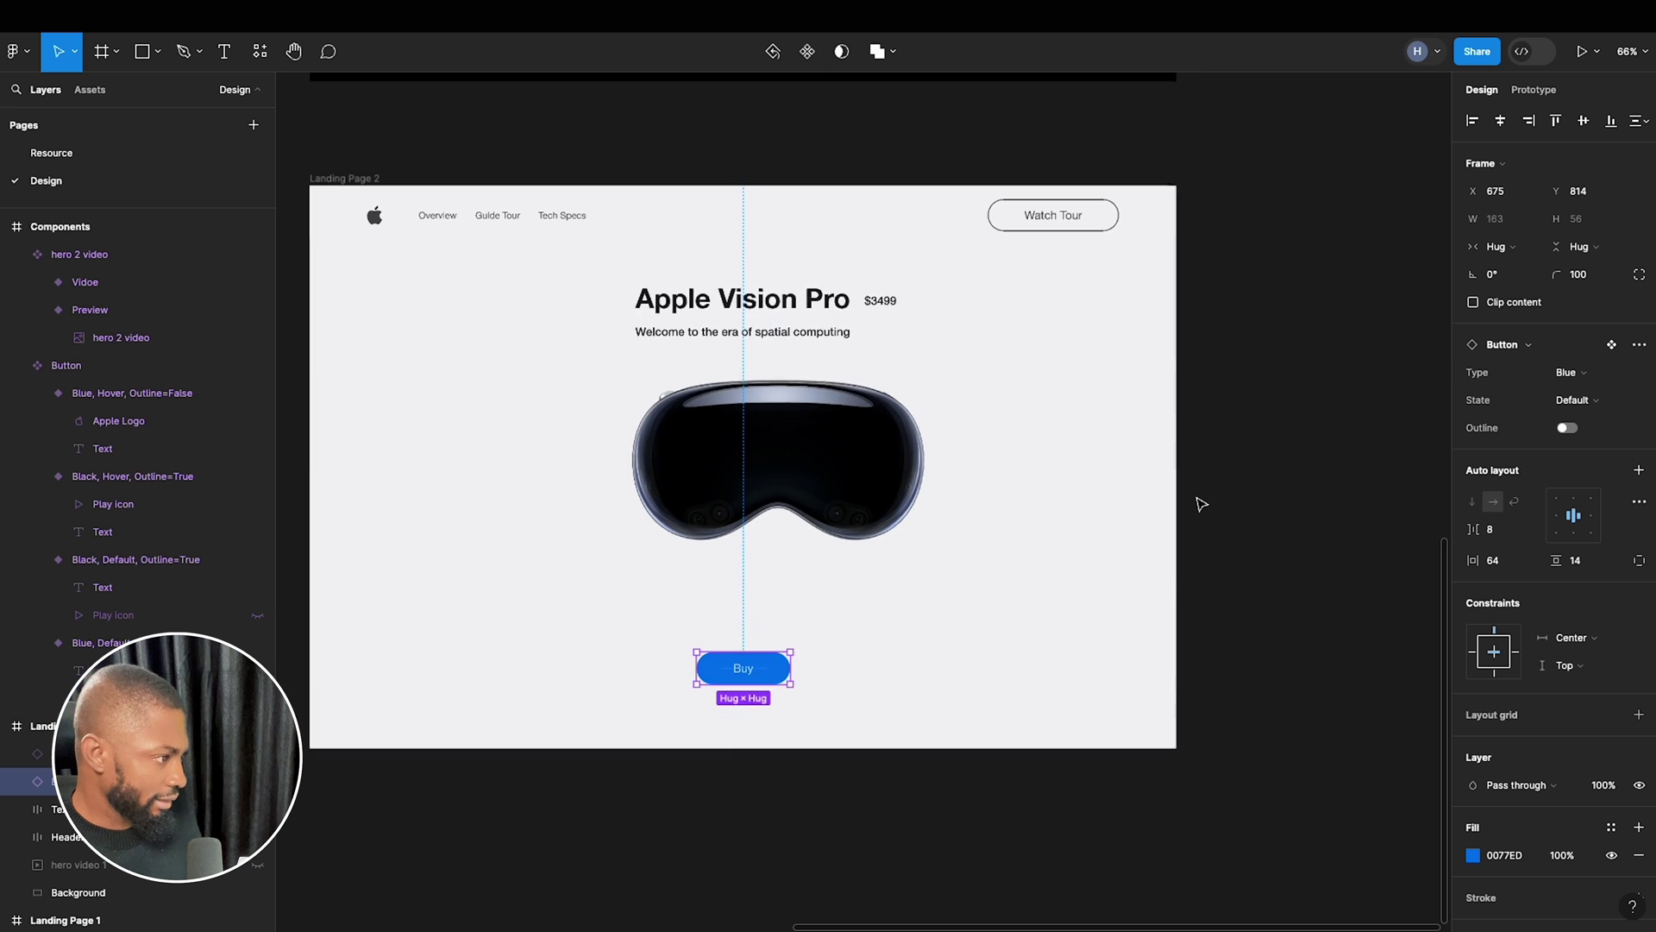
{"action": "left_click", "coordinate": [860, 482]}
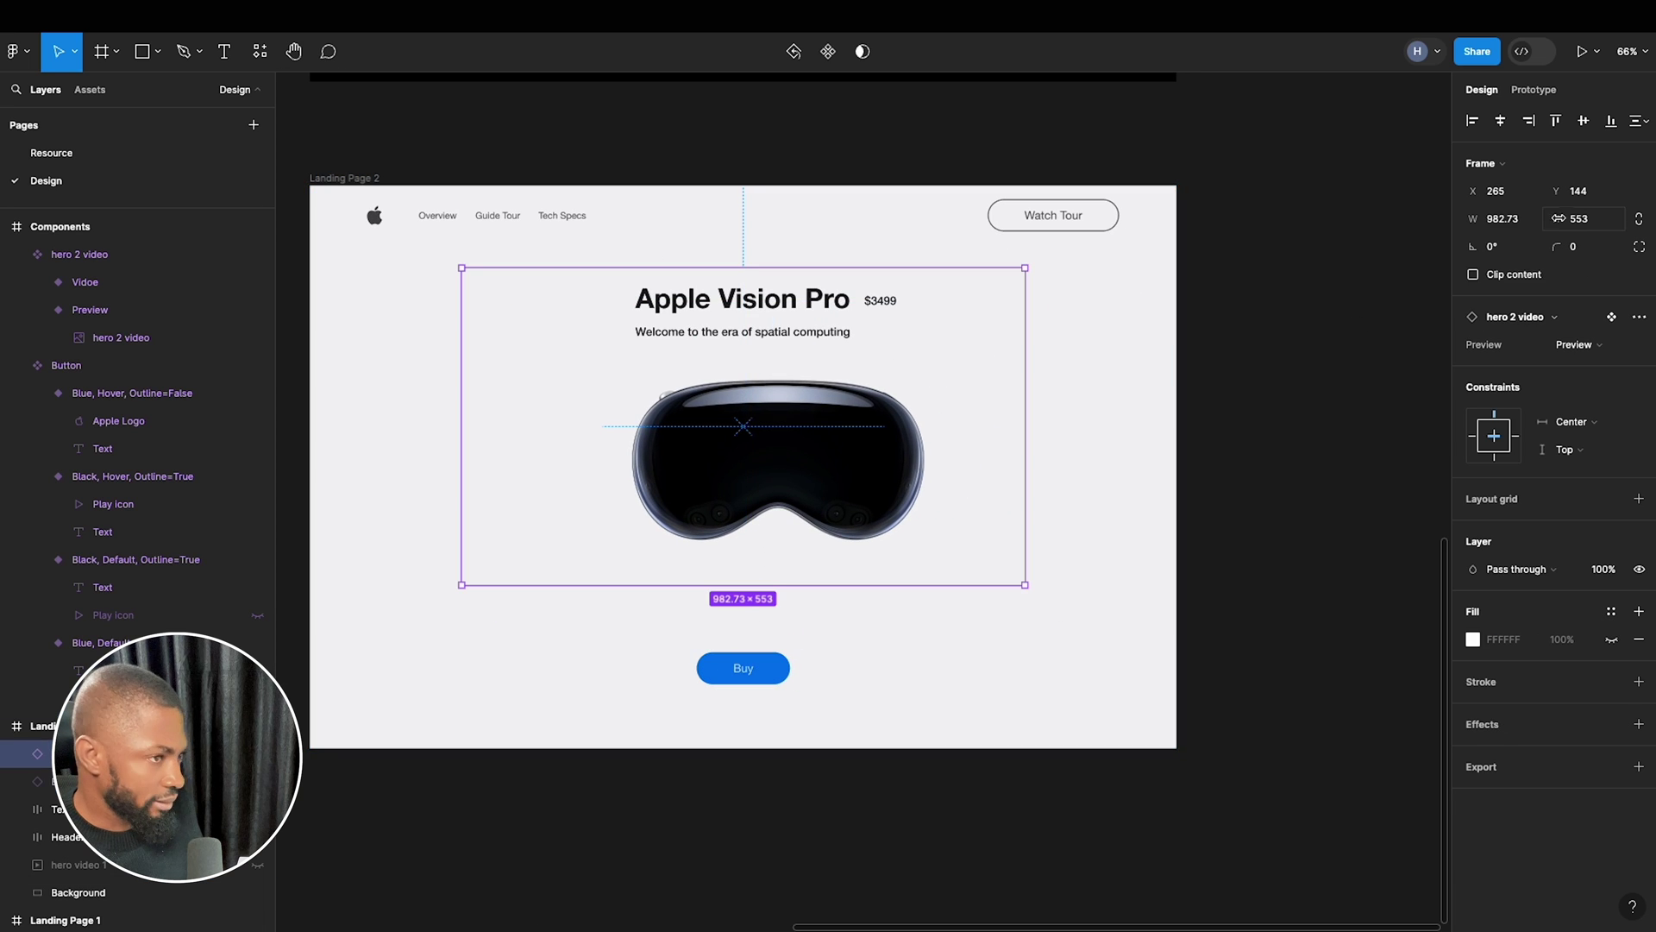
{"action": "left_click", "coordinate": [1342, 443]}
{"action": "scroll", "coordinate": [1099, 548], "scroll_direction": "up", "scroll_amount": 7}
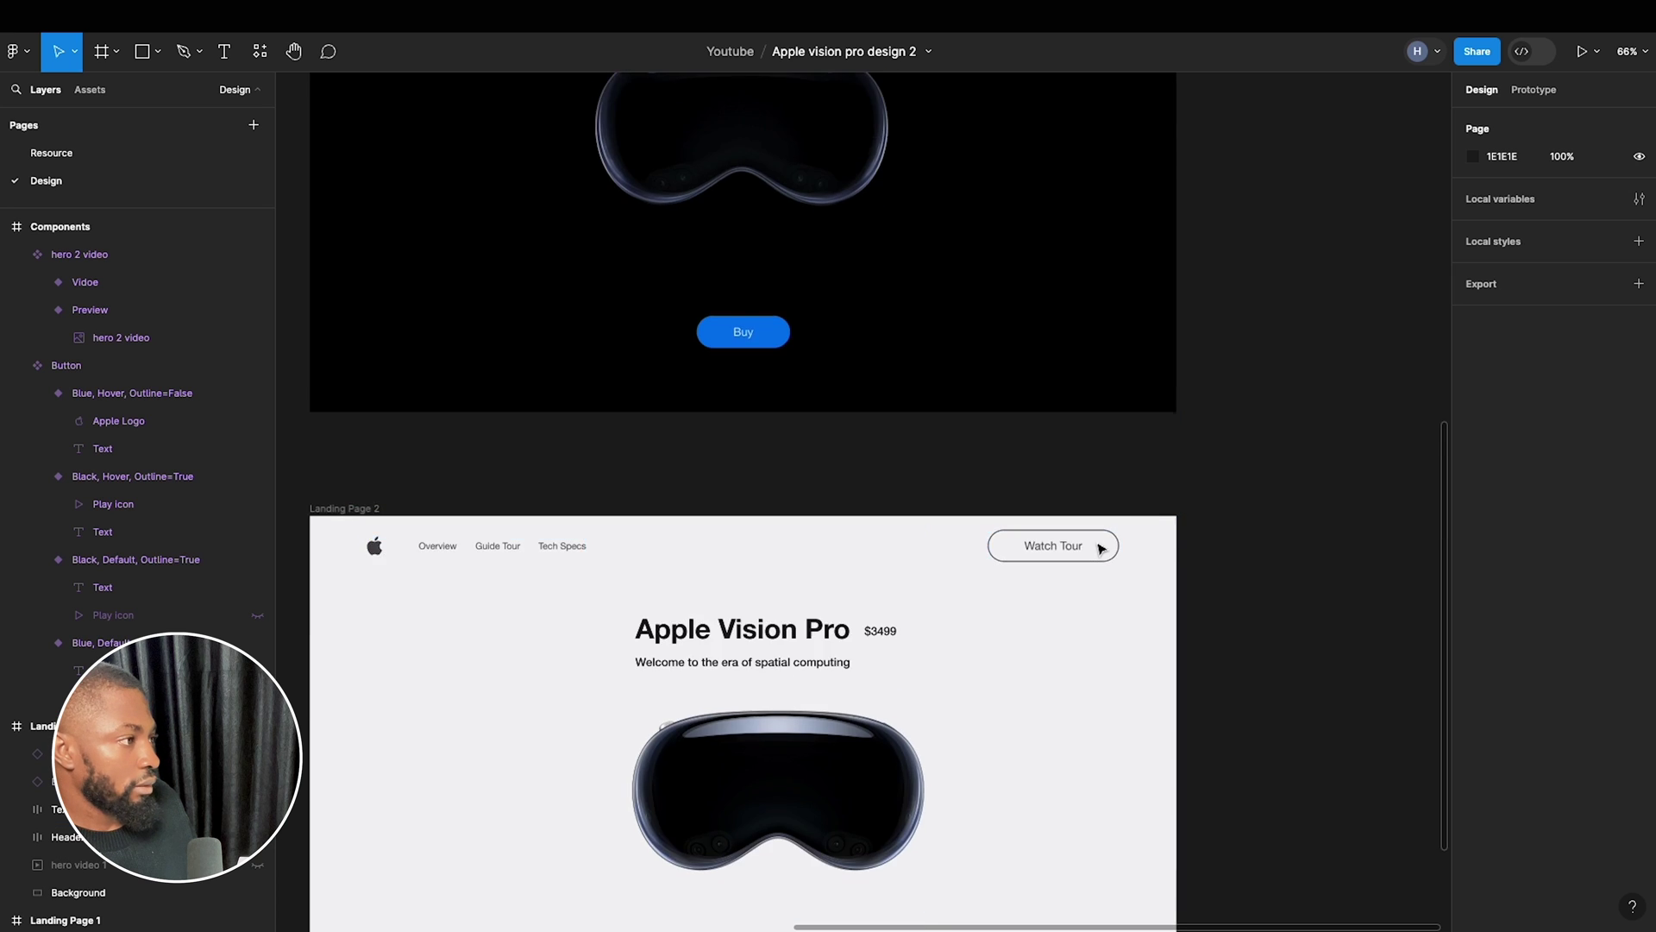
{"action": "left_click", "coordinate": [873, 473]}
{"action": "scroll", "coordinate": [876, 444], "scroll_direction": "down", "scroll_amount": 7}
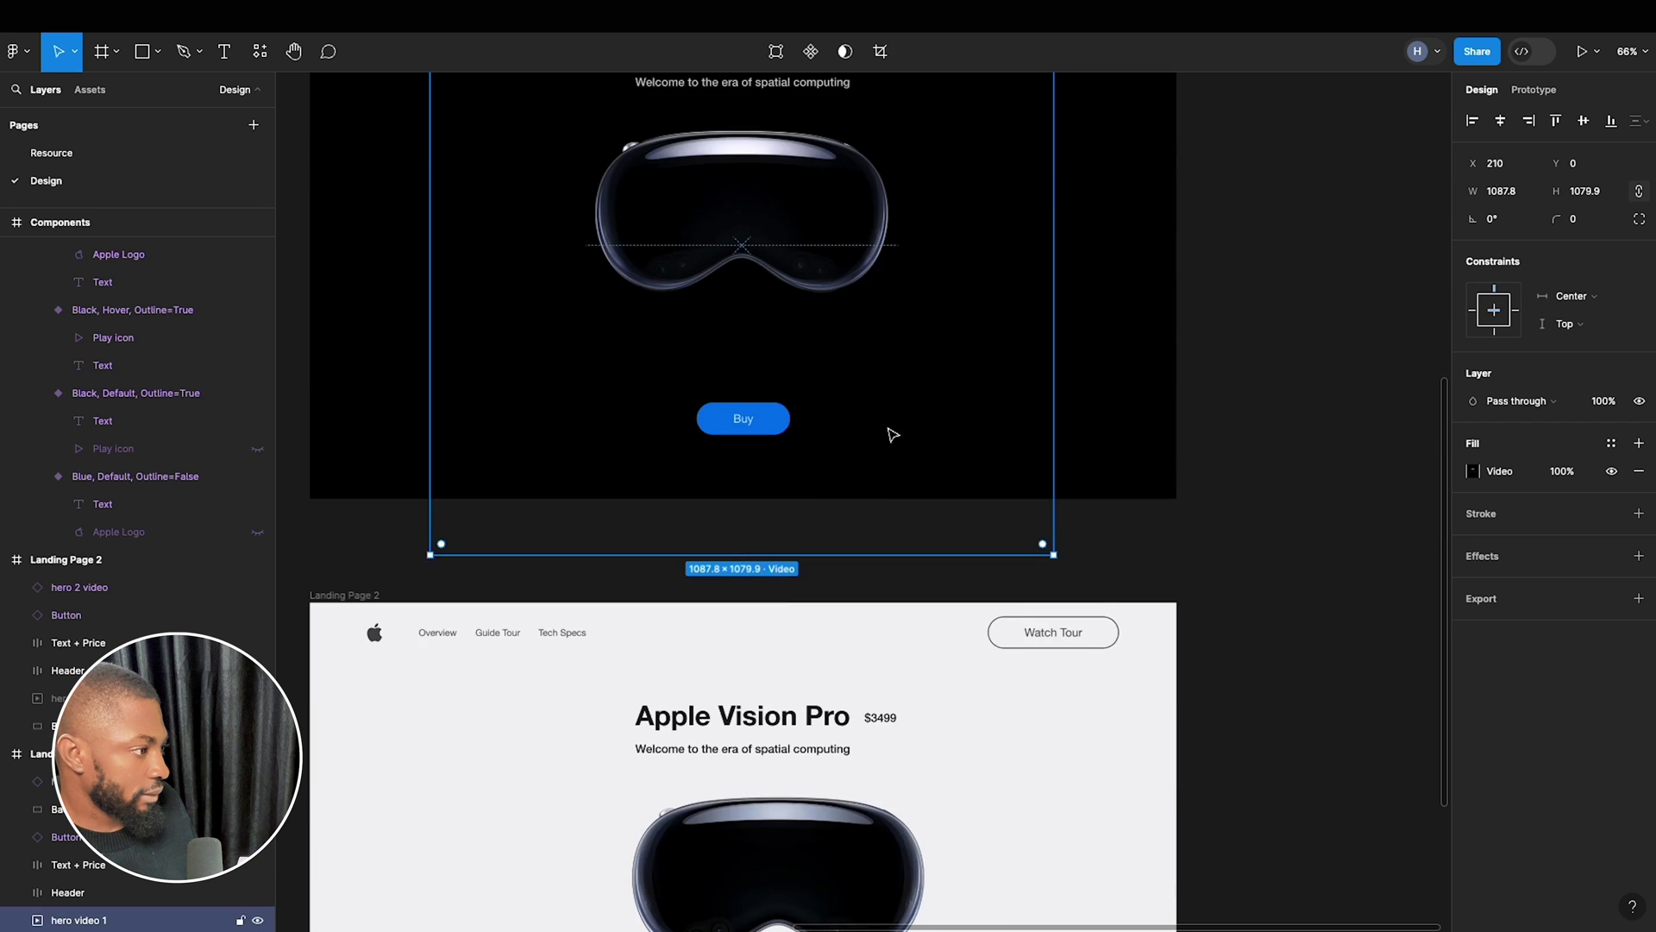
Temporarily show hero video 1 in Landing Page 2 and align the hero 2 video headset with it at X 200, Y 144.
{"action": "left_click", "coordinate": [871, 450]}
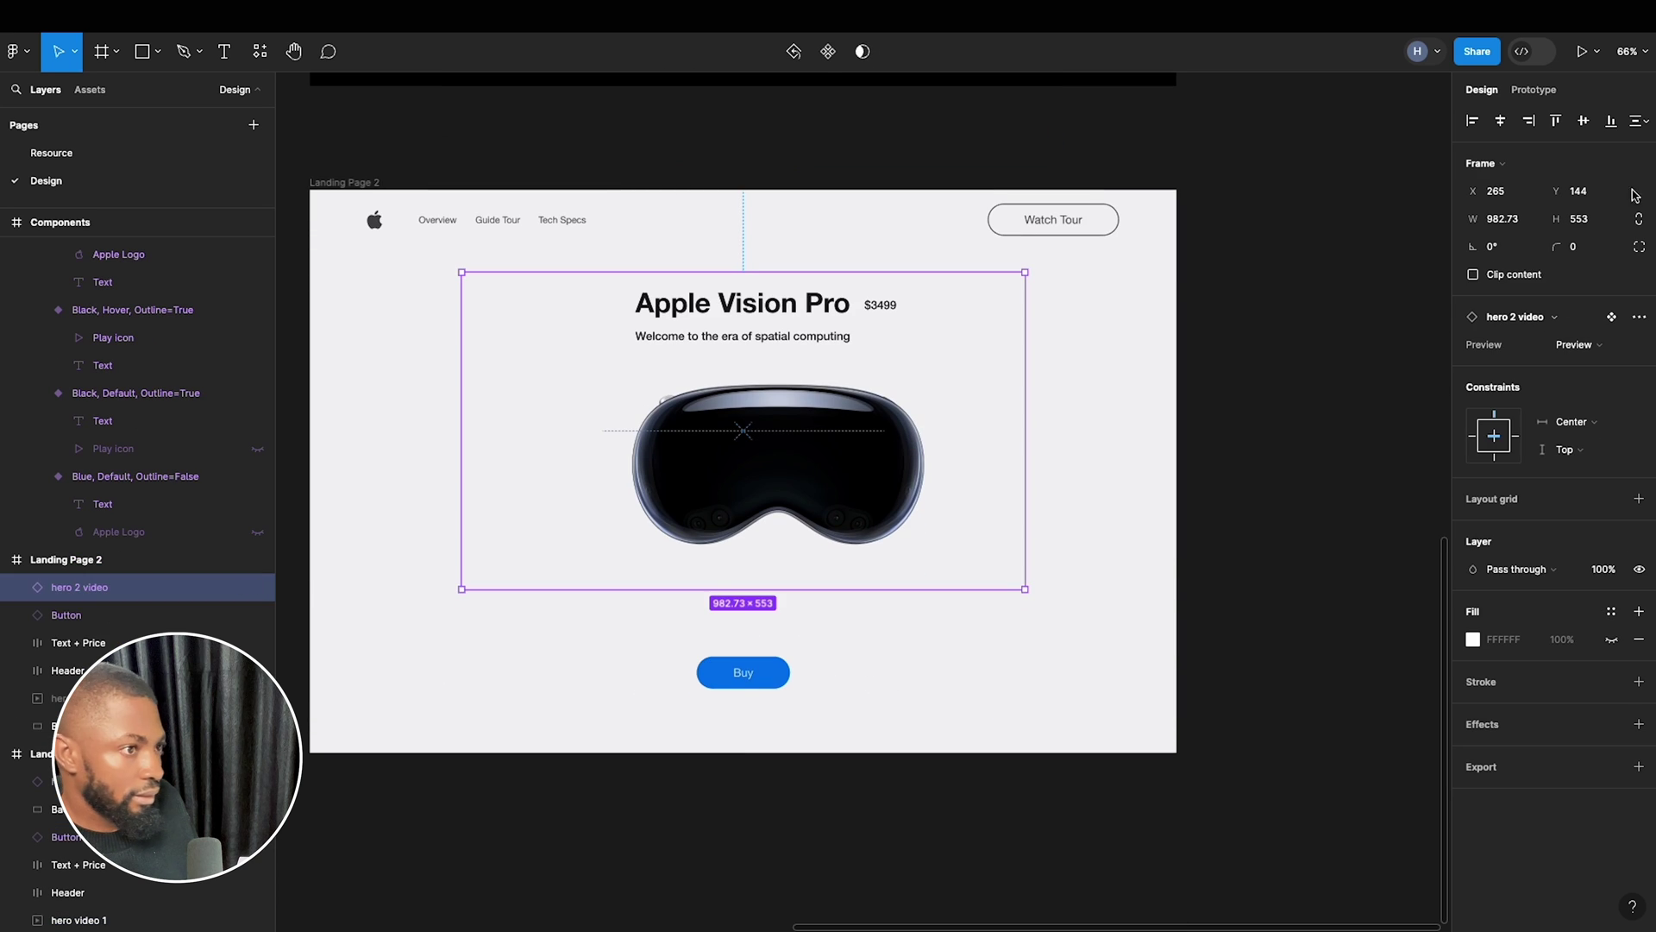
{"action": "left_click_drag", "start_coordinate": [841, 442], "coordinate": [1006, 436]}
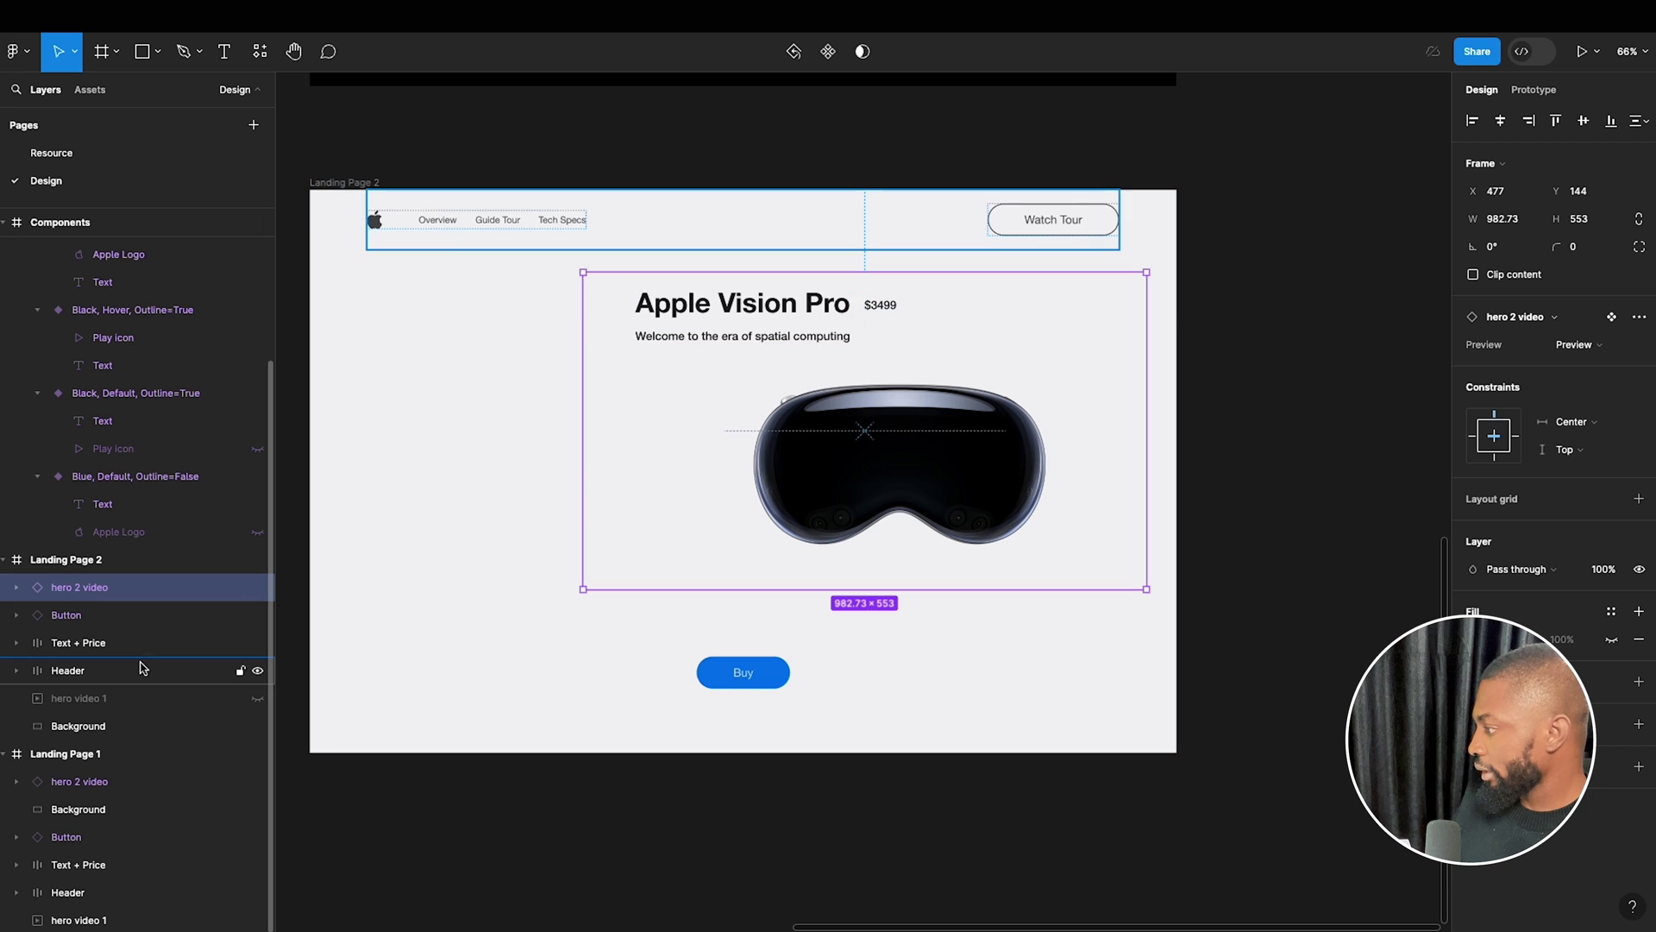
{"action": "left_click", "coordinate": [258, 699]}
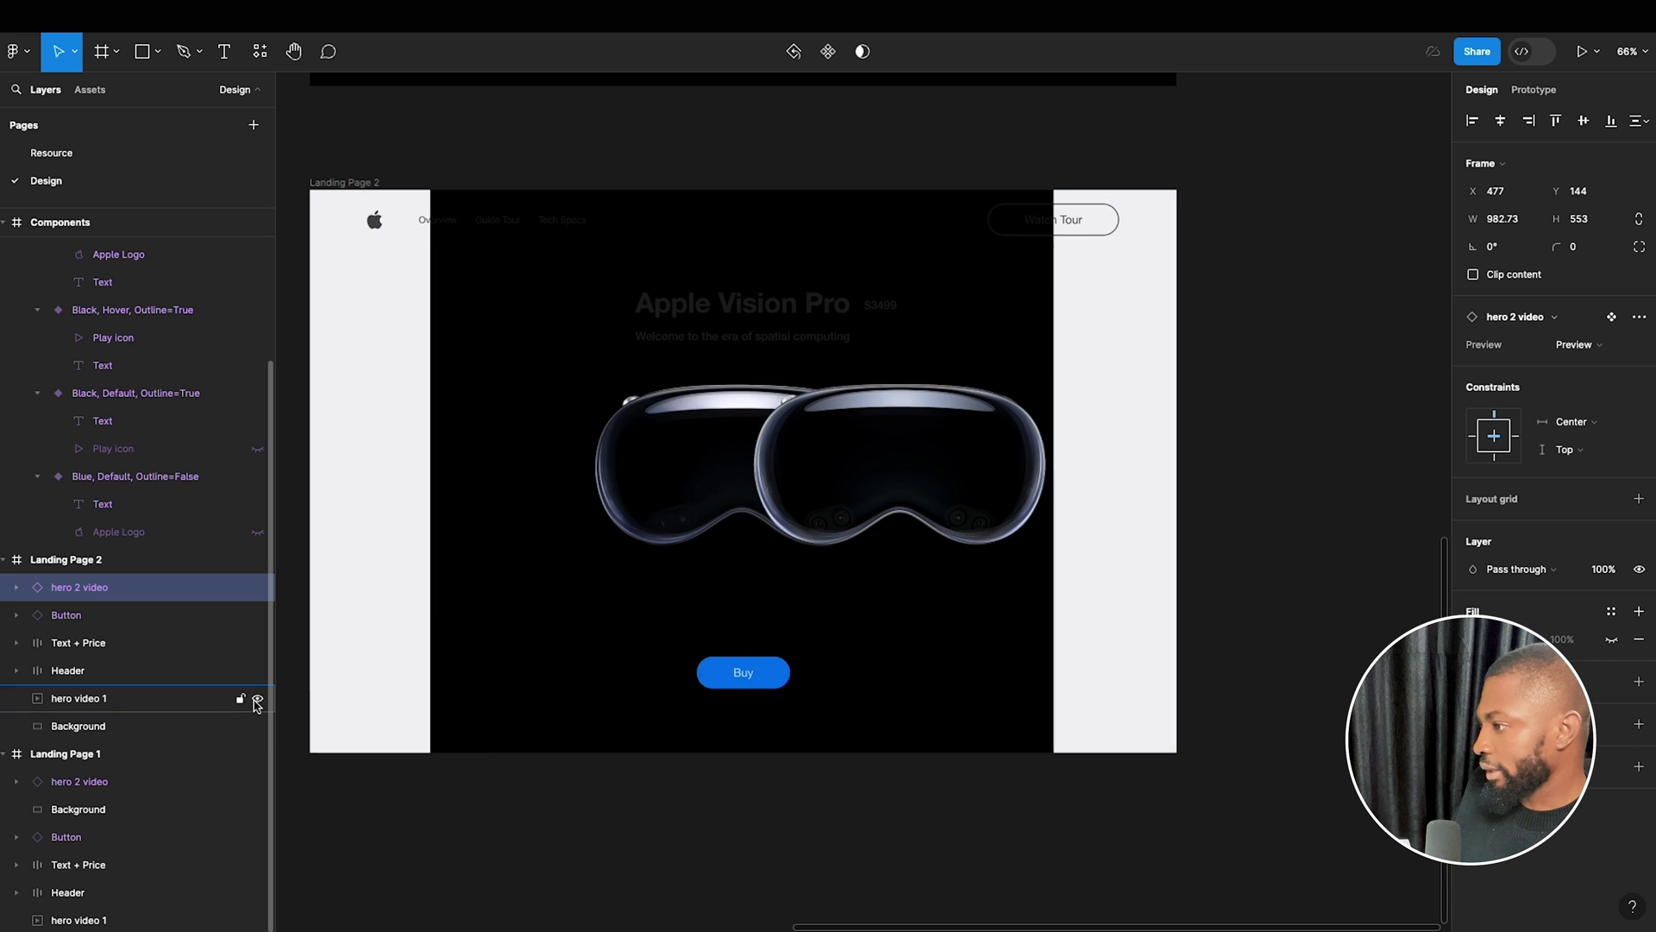
{"action": "left_click_drag", "start_coordinate": [895, 517], "coordinate": [738, 492]}
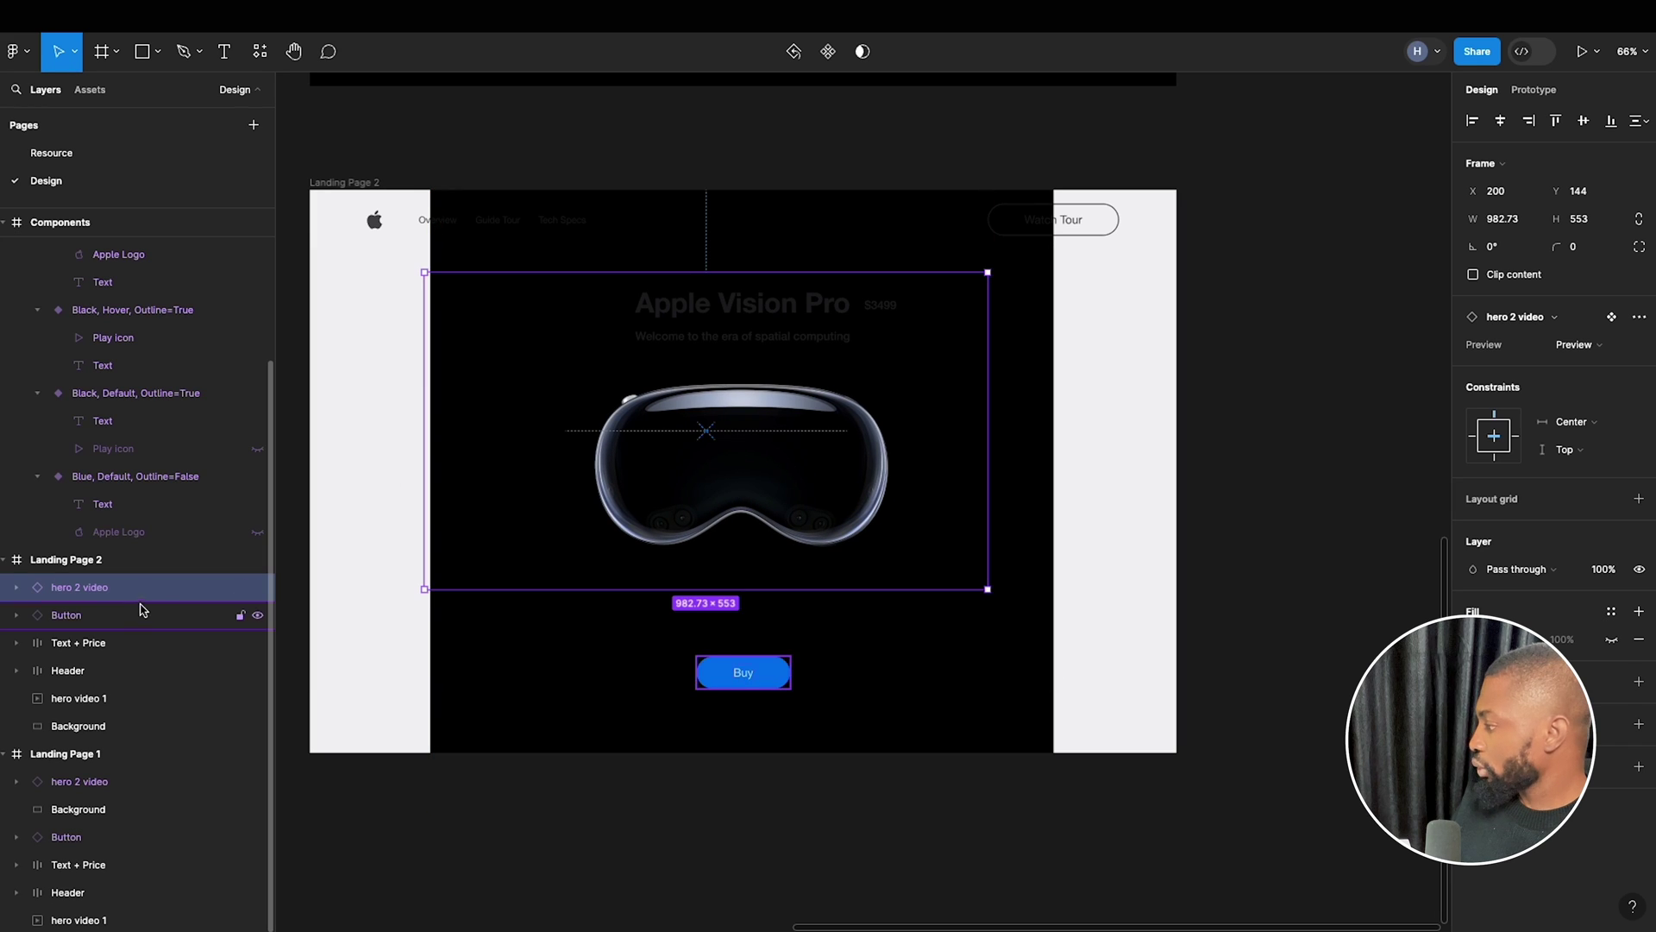
{"action": "left_click", "coordinate": [153, 703]}
{"action": "left_click", "coordinate": [258, 700]}
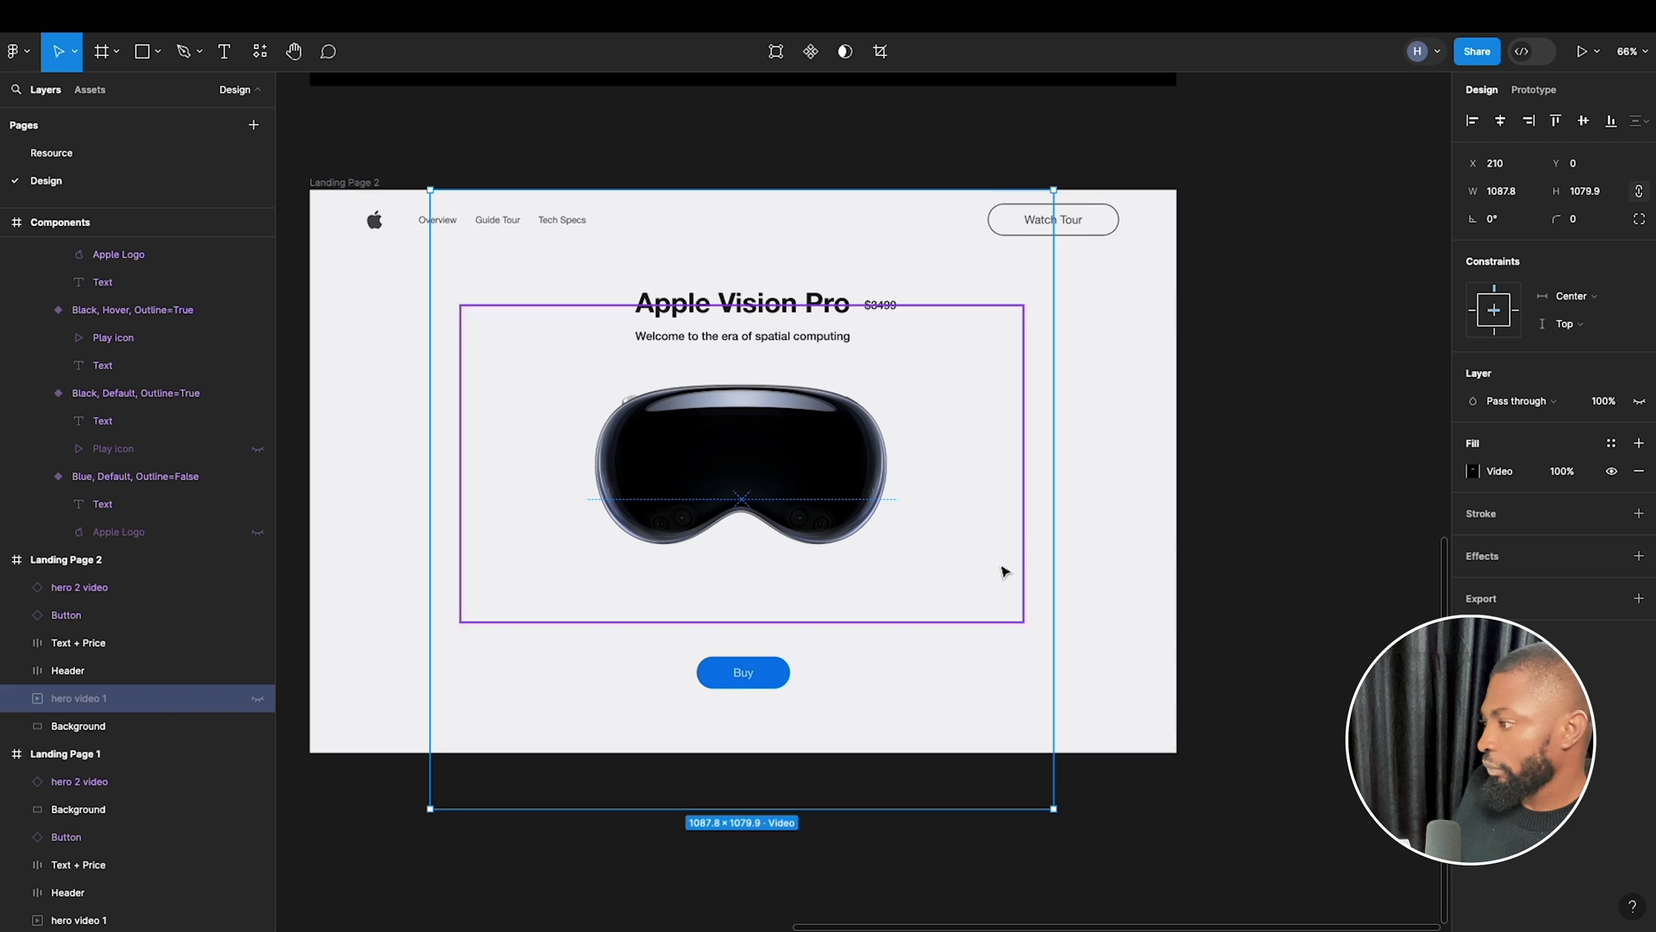
{"action": "left_click", "coordinate": [1271, 610]}
Move Landing Page 1's Buy button just below the visible frame, to X 675, Y 1004, keeping it nested in that frame.
{"action": "scroll", "coordinate": [1272, 609], "scroll_direction": "down", "scroll_amount": 2, "text": "ctrl"}
{"action": "scroll", "coordinate": [1275, 610], "scroll_direction": "up", "scroll_amount": 3}
{"action": "scroll", "coordinate": [1275, 610], "scroll_direction": "up", "scroll_amount": 5}
{"action": "scroll", "coordinate": [1250, 592], "scroll_direction": "down", "scroll_amount": 2, "text": "ctrl"}
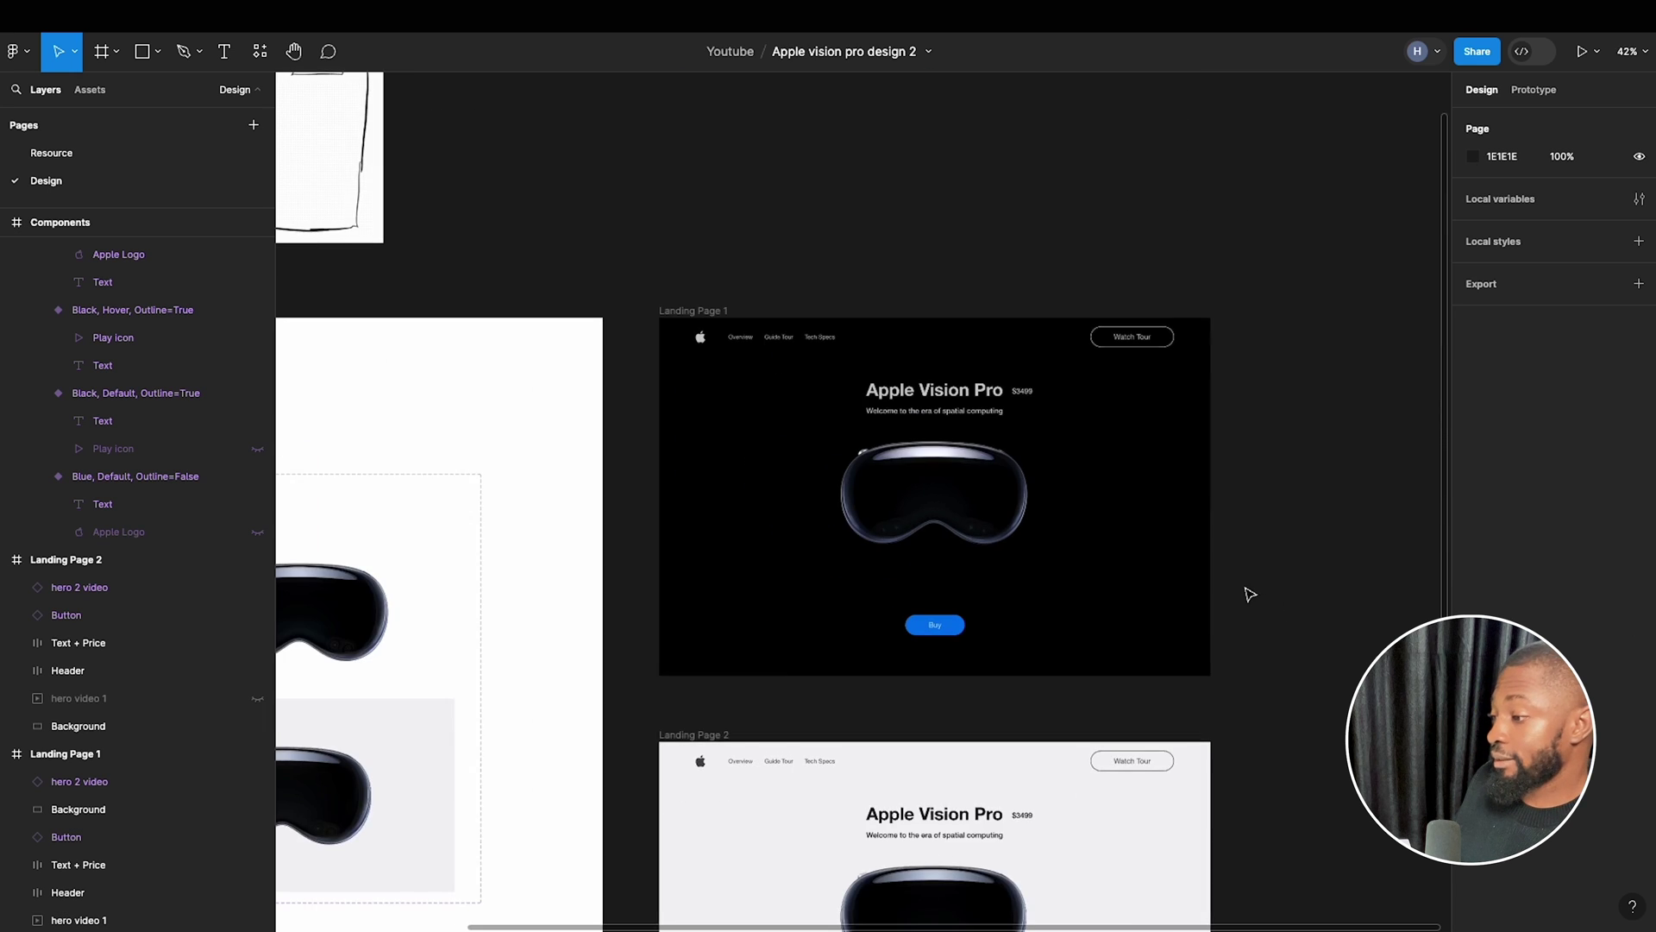
{"action": "scroll", "coordinate": [1285, 597], "scroll_direction": "down", "scroll_amount": 3}
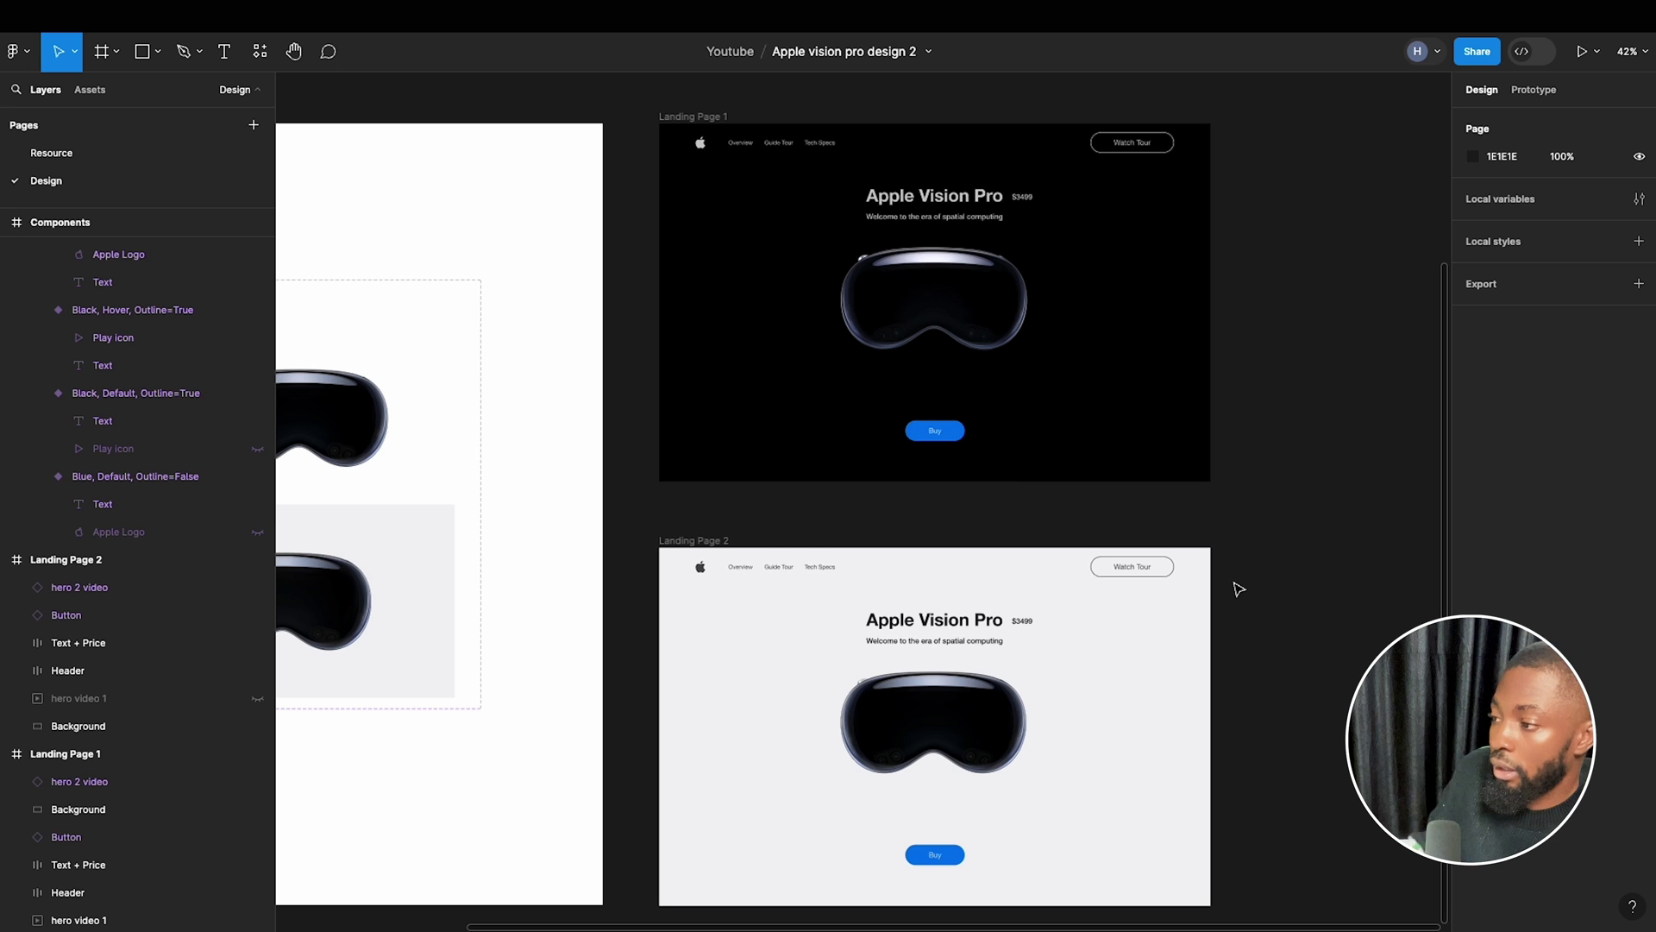
{"action": "left_click", "coordinate": [942, 430]}
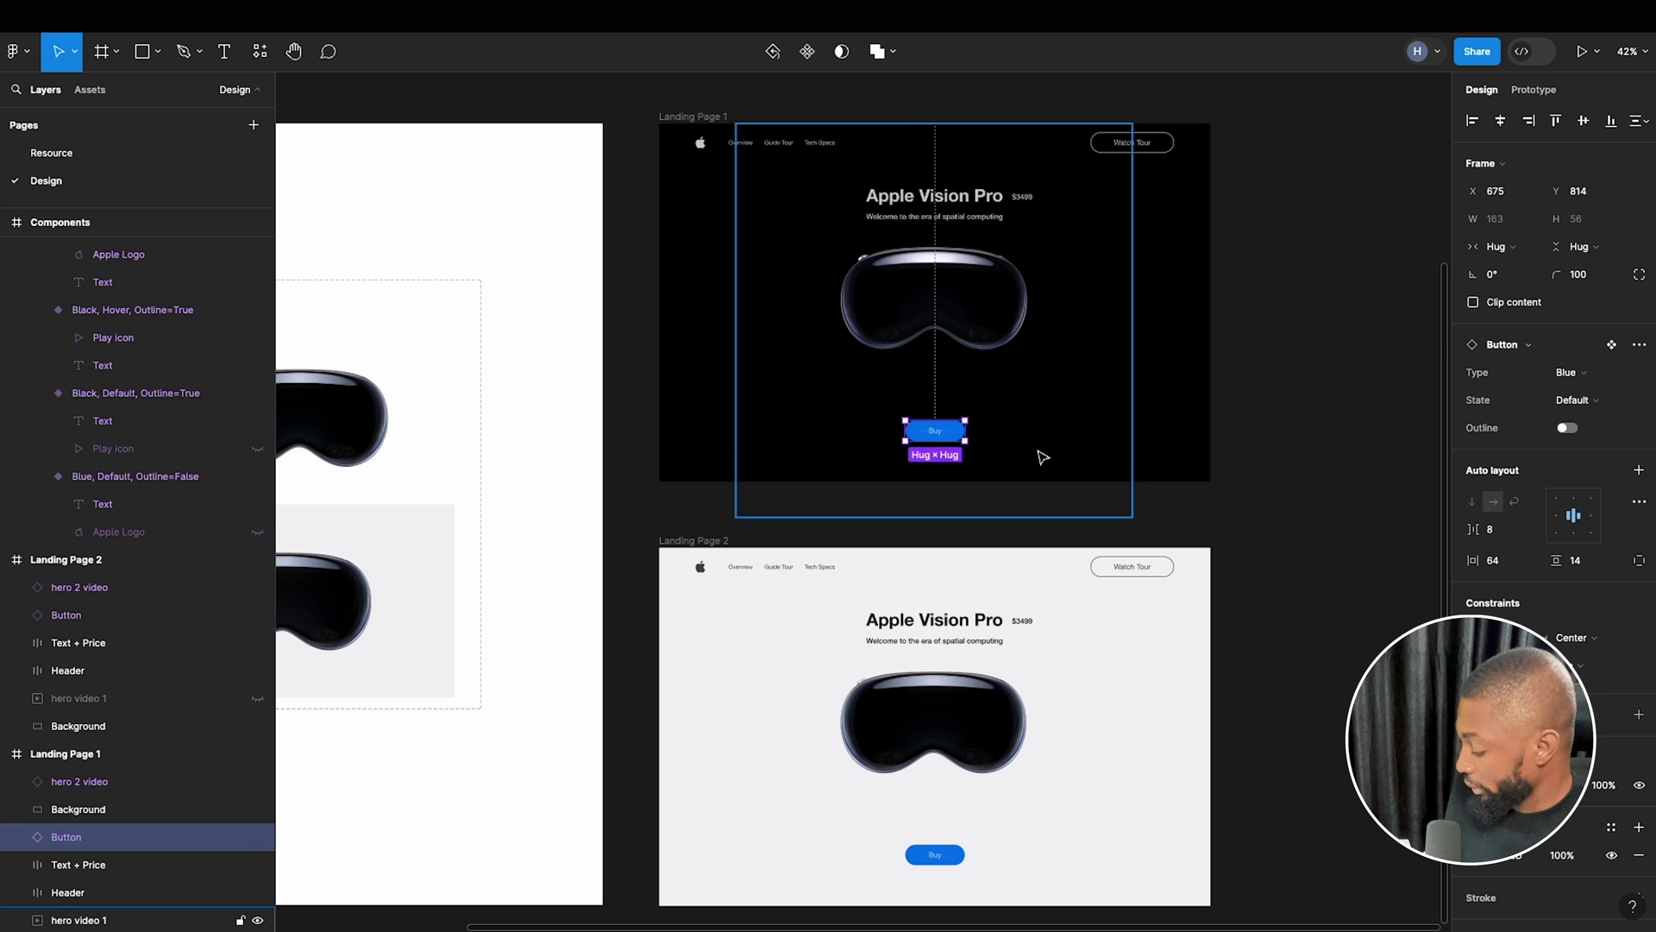
{"action": "scroll", "coordinate": [1042, 458], "scroll_direction": "up", "scroll_amount": 3}
{"action": "left_click_drag", "start_coordinate": [921, 435], "coordinate": [918, 529]}
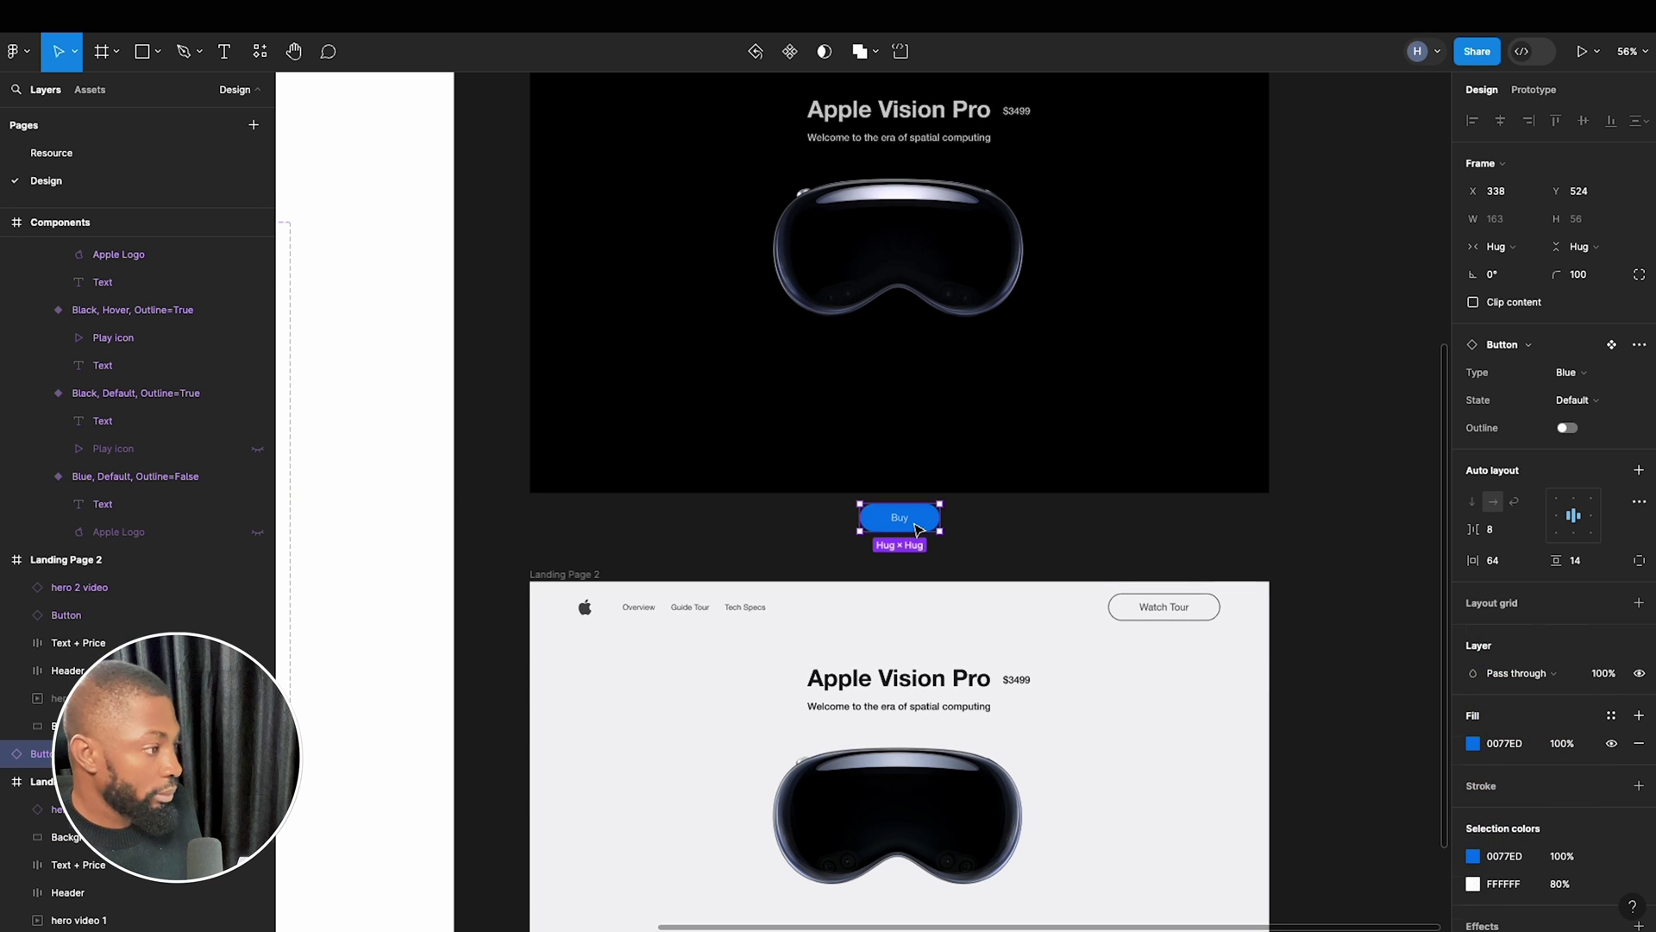
{"action": "key", "text": "ctrl+z"}
{"action": "left_click_drag", "start_coordinate": [912, 429], "coordinate": [920, 525]}
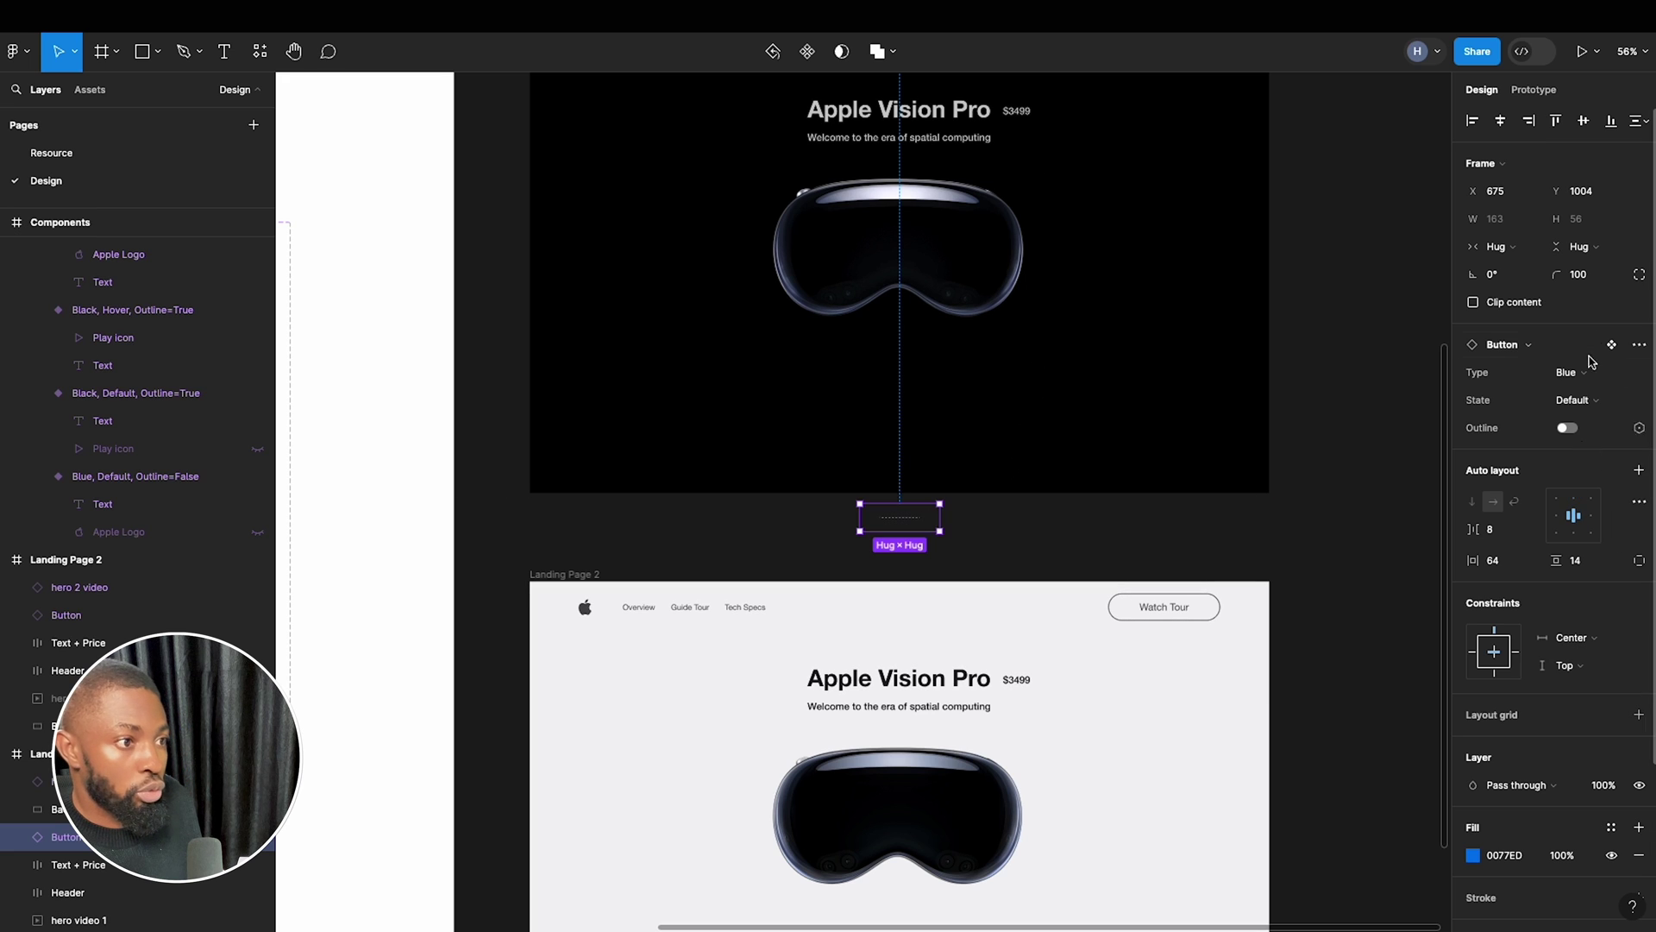
Set the opacity of Landing Page 1's off-frame Buy button to 0%.
{"action": "scroll", "coordinate": [1619, 678], "scroll_direction": "down", "scroll_amount": 1}
{"action": "left_click", "coordinate": [1613, 752]}
{"action": "type", "text": "0"}
{"action": "key", "text": "Return"}
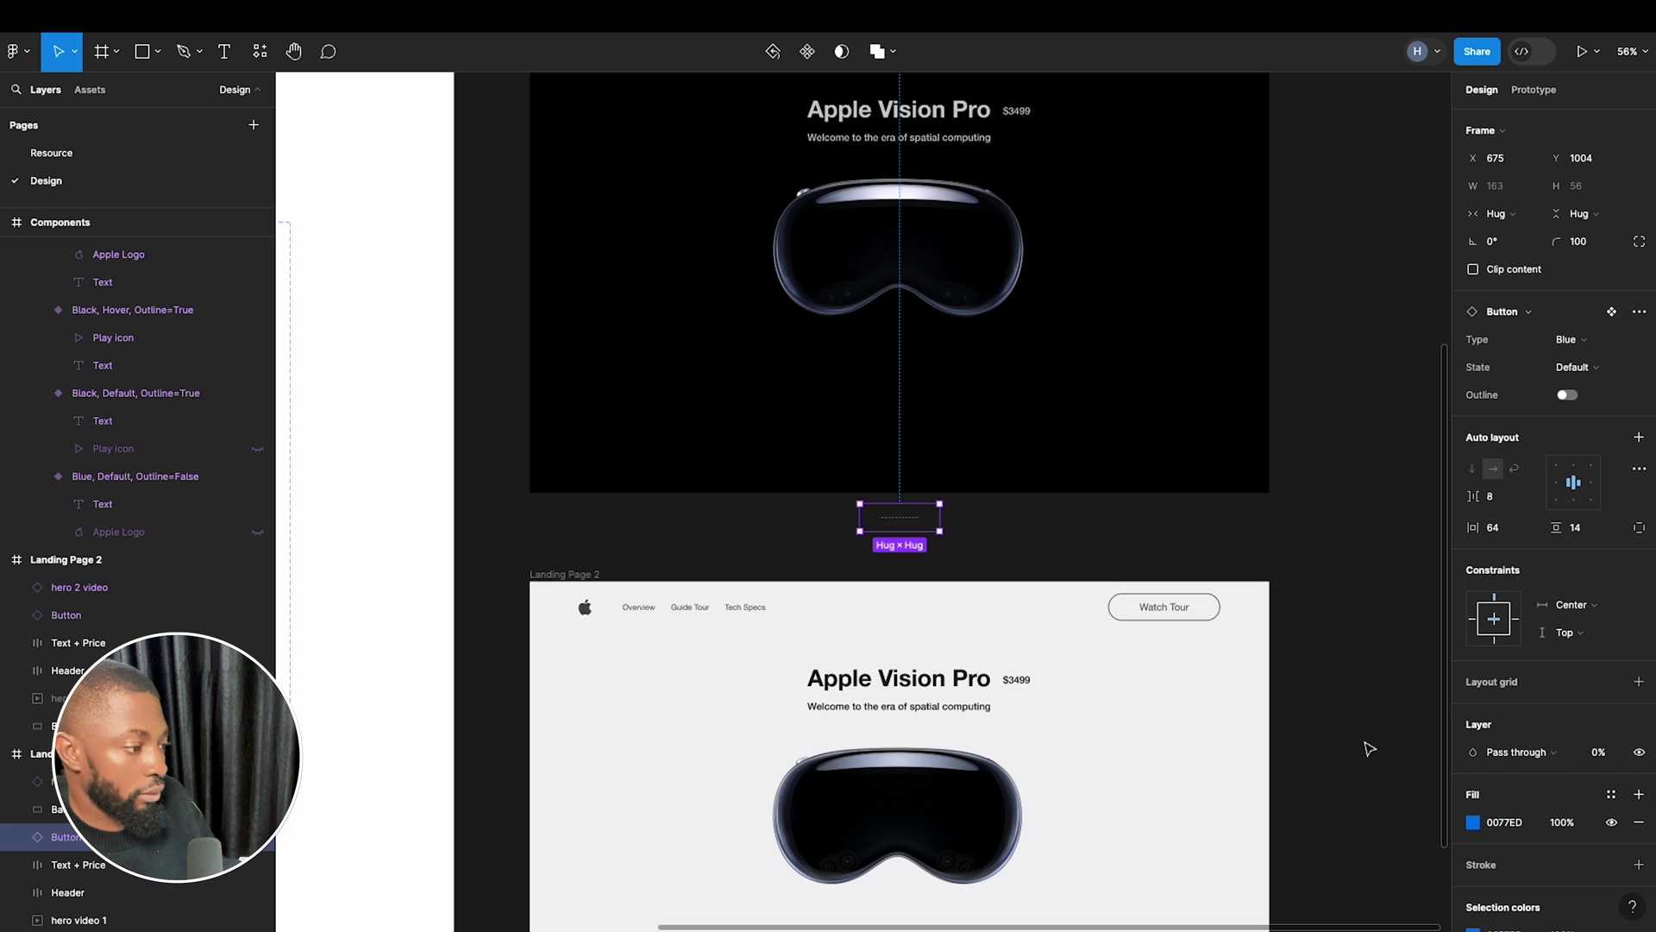
{"action": "scroll", "coordinate": [1100, 645], "scroll_direction": "down", "scroll_amount": 5}
{"action": "left_click", "coordinate": [66, 615]}
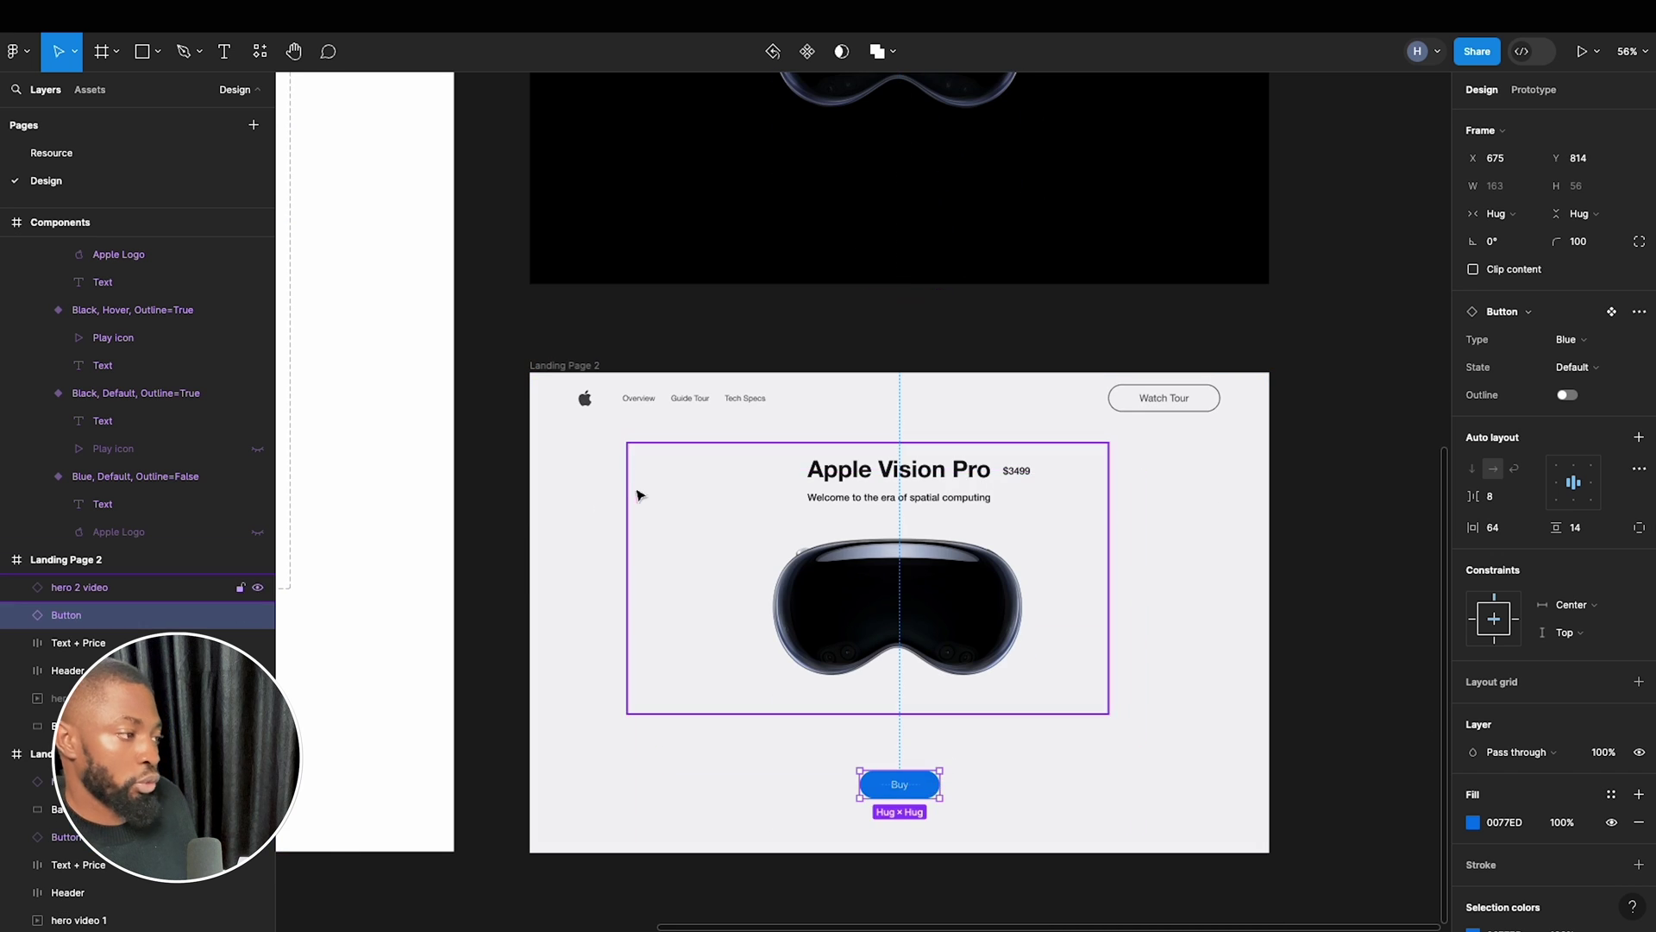
{"action": "scroll", "coordinate": [739, 521], "scroll_direction": "down", "scroll_amount": 2}
{"action": "scroll", "coordinate": [1089, 423], "scroll_direction": "up", "scroll_amount": 2}
{"action": "scroll", "coordinate": [1089, 422], "scroll_direction": "up", "scroll_amount": 2}
{"action": "left_click", "coordinate": [1136, 158]}
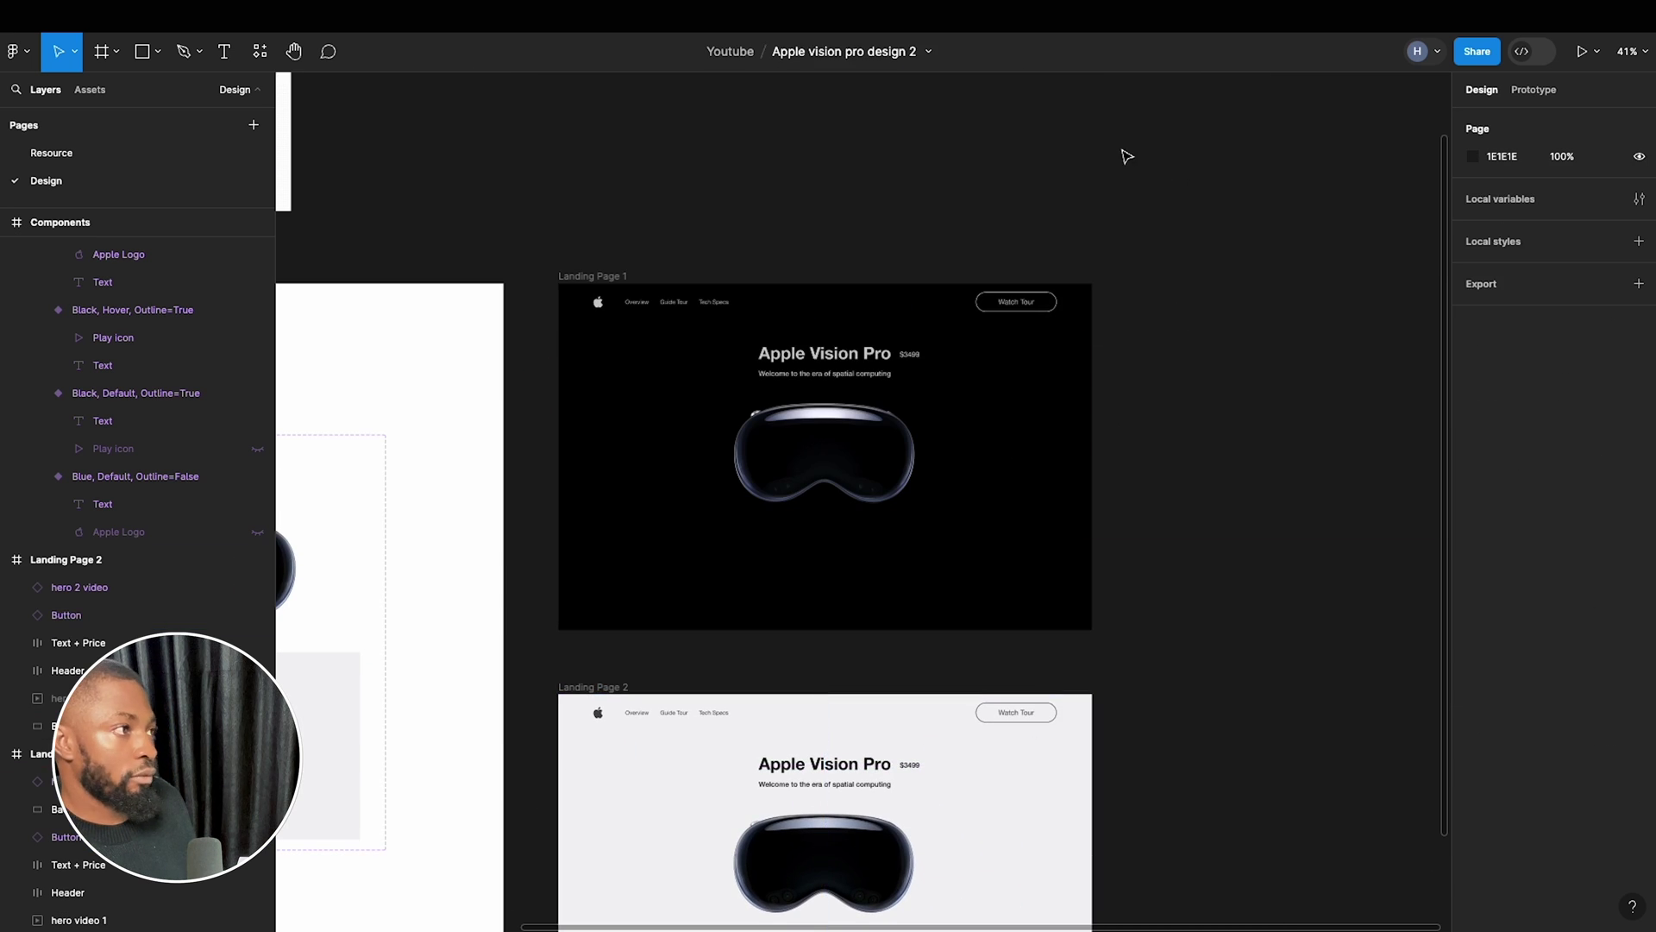
Play the prototype flow starting at Landing Page 1 in presentation view to check its transition to Landing Page 2.
{"action": "left_click", "coordinate": [1533, 90]}
{"action": "left_click", "coordinate": [548, 294]}
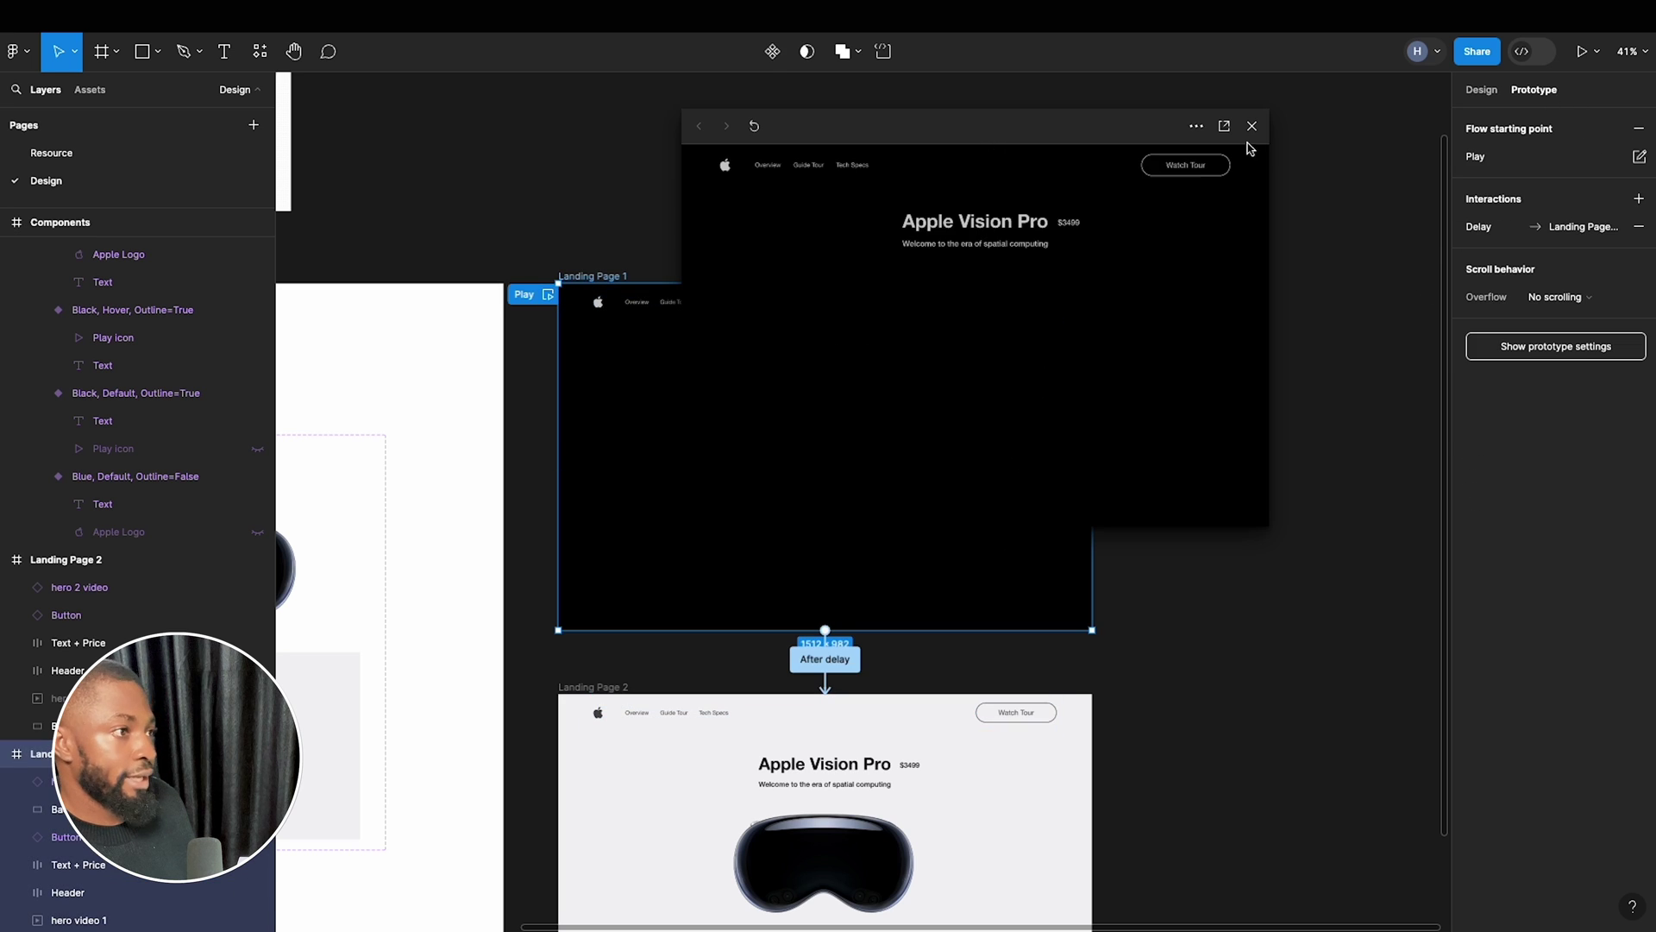
{"action": "left_click", "coordinate": [1223, 127]}
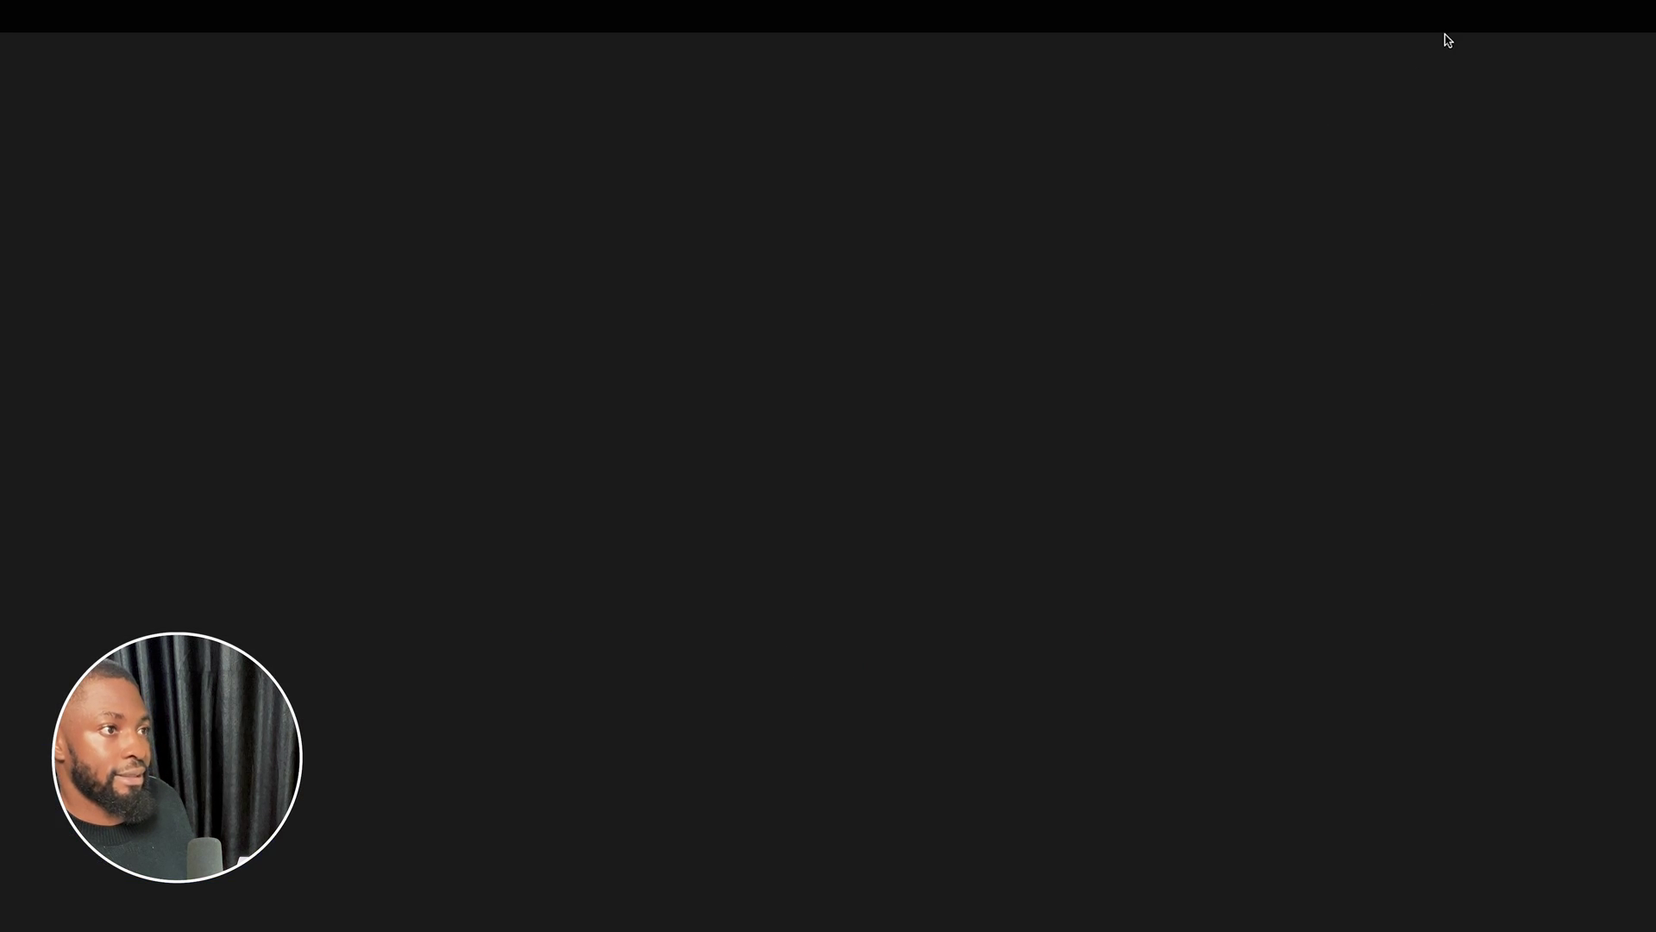
{"action": "key", "text": "Escape"}
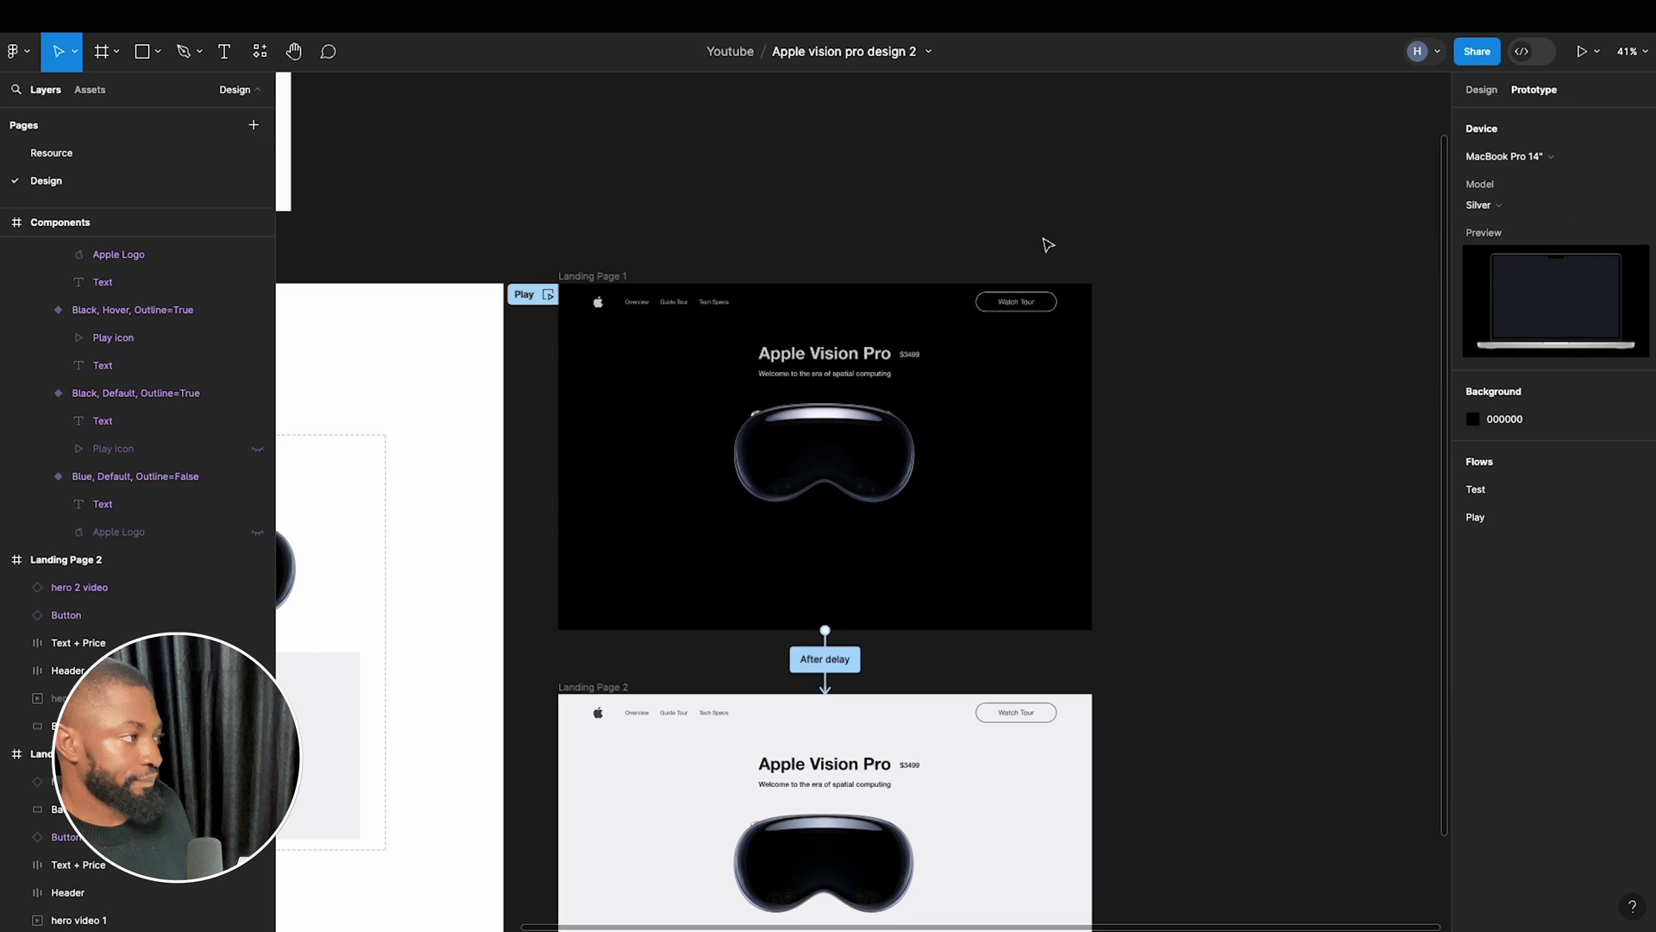
{"action": "left_click", "coordinate": [1582, 51]}
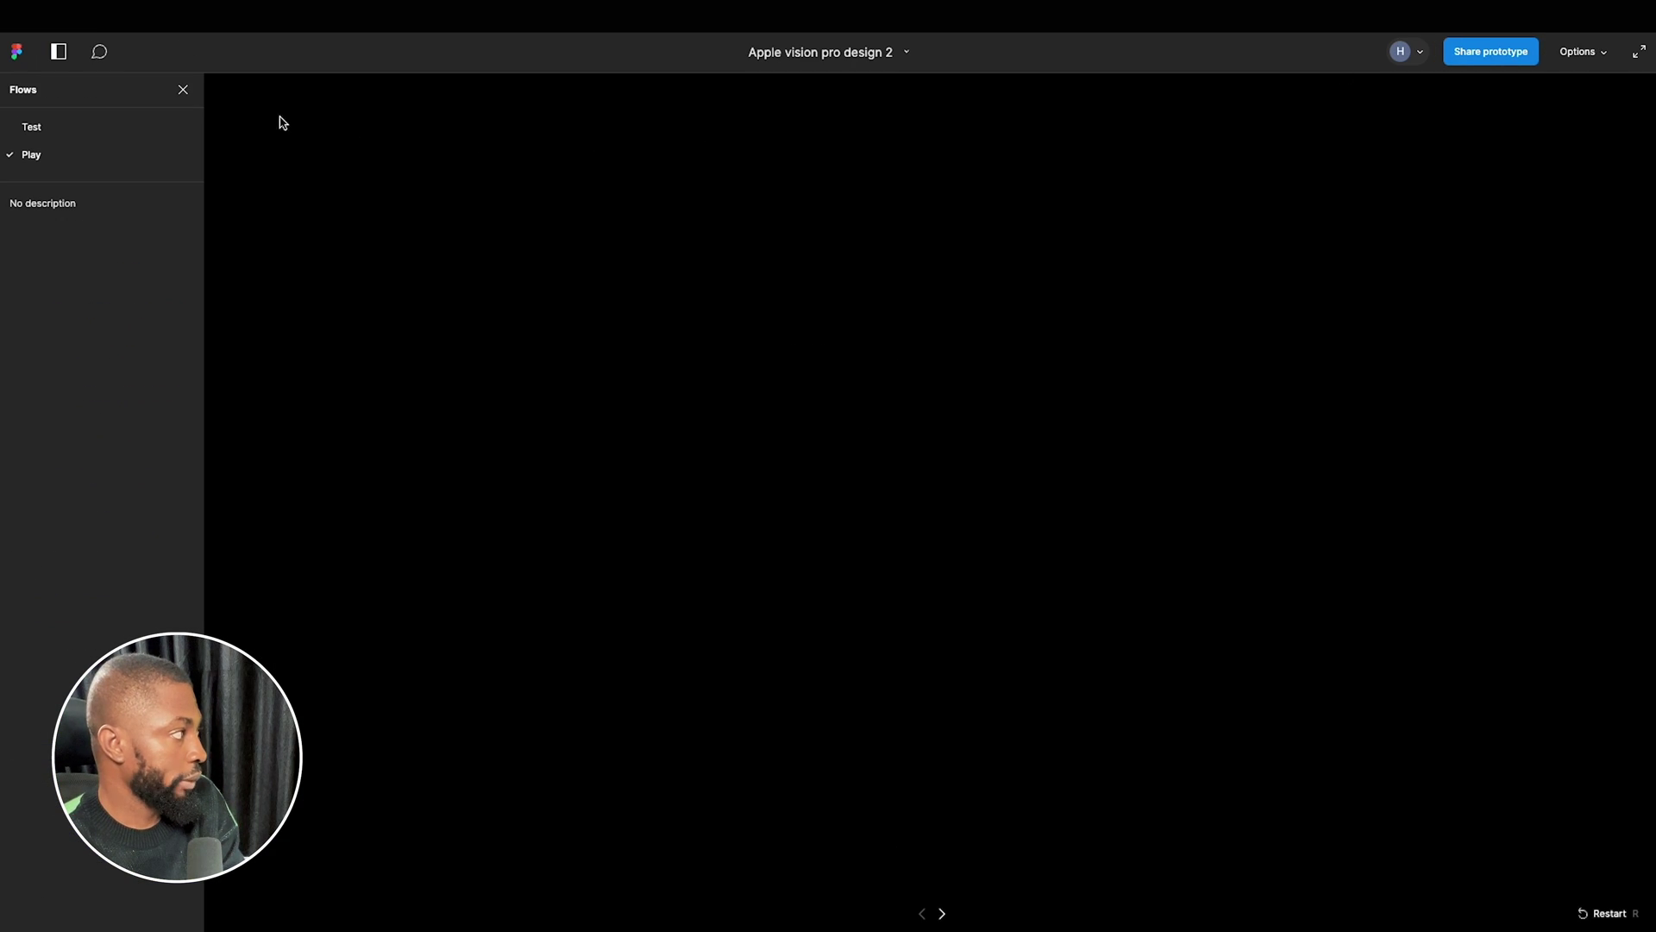
{"action": "left_click", "coordinate": [187, 90]}
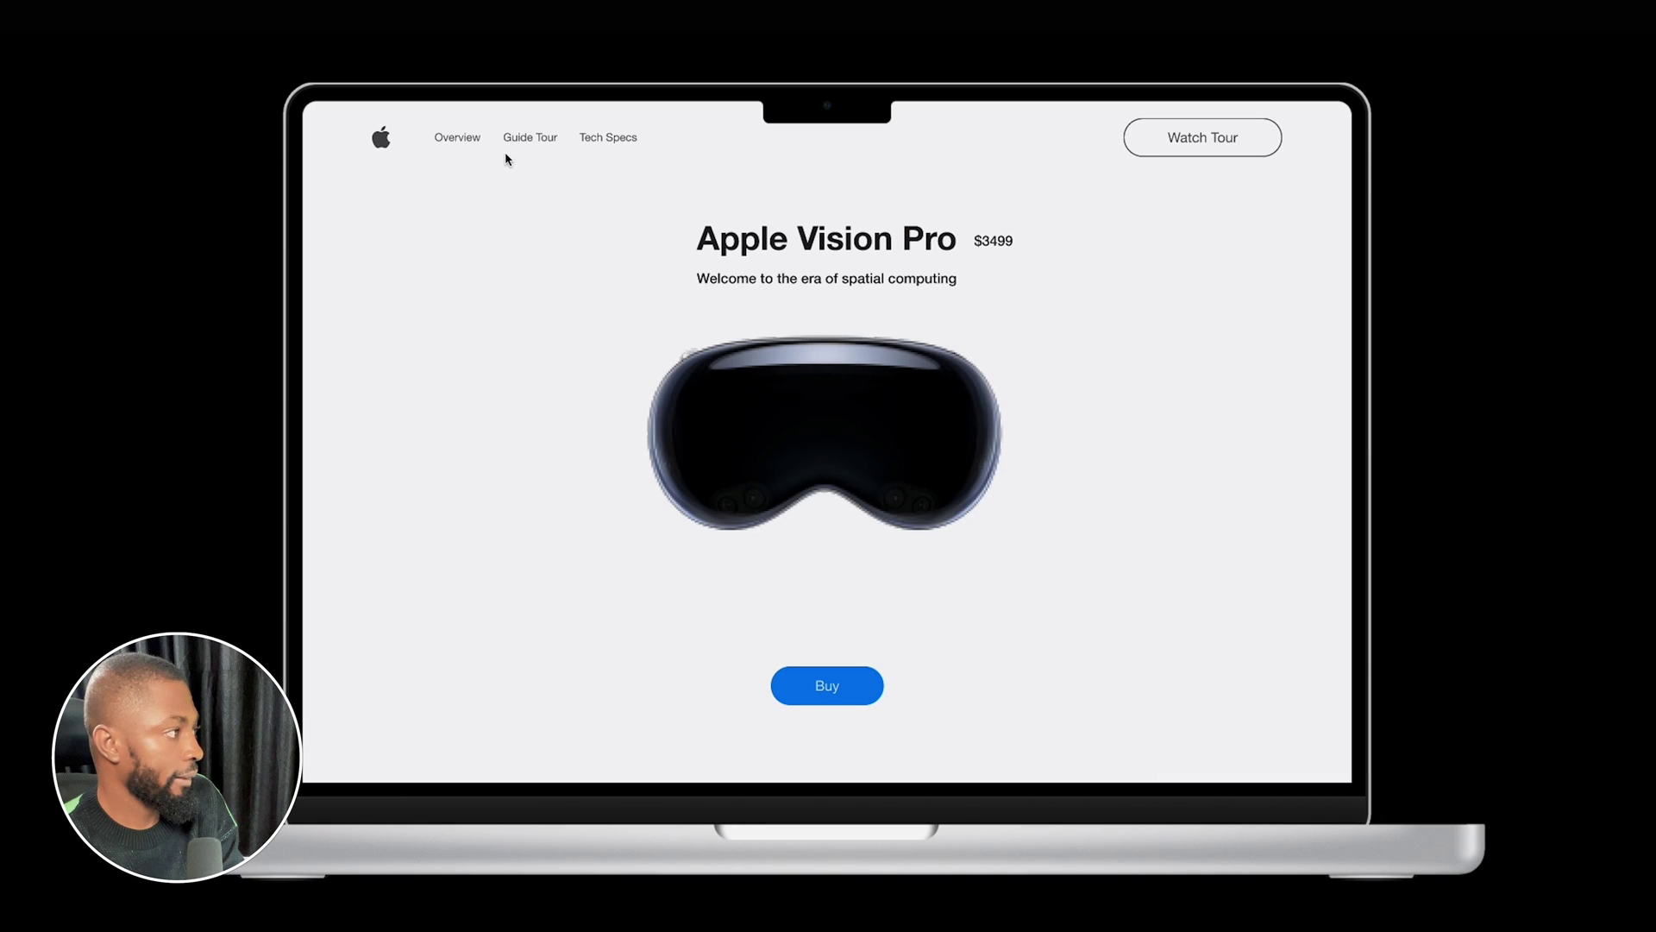
{"action": "left_click", "coordinate": [1459, 21]}
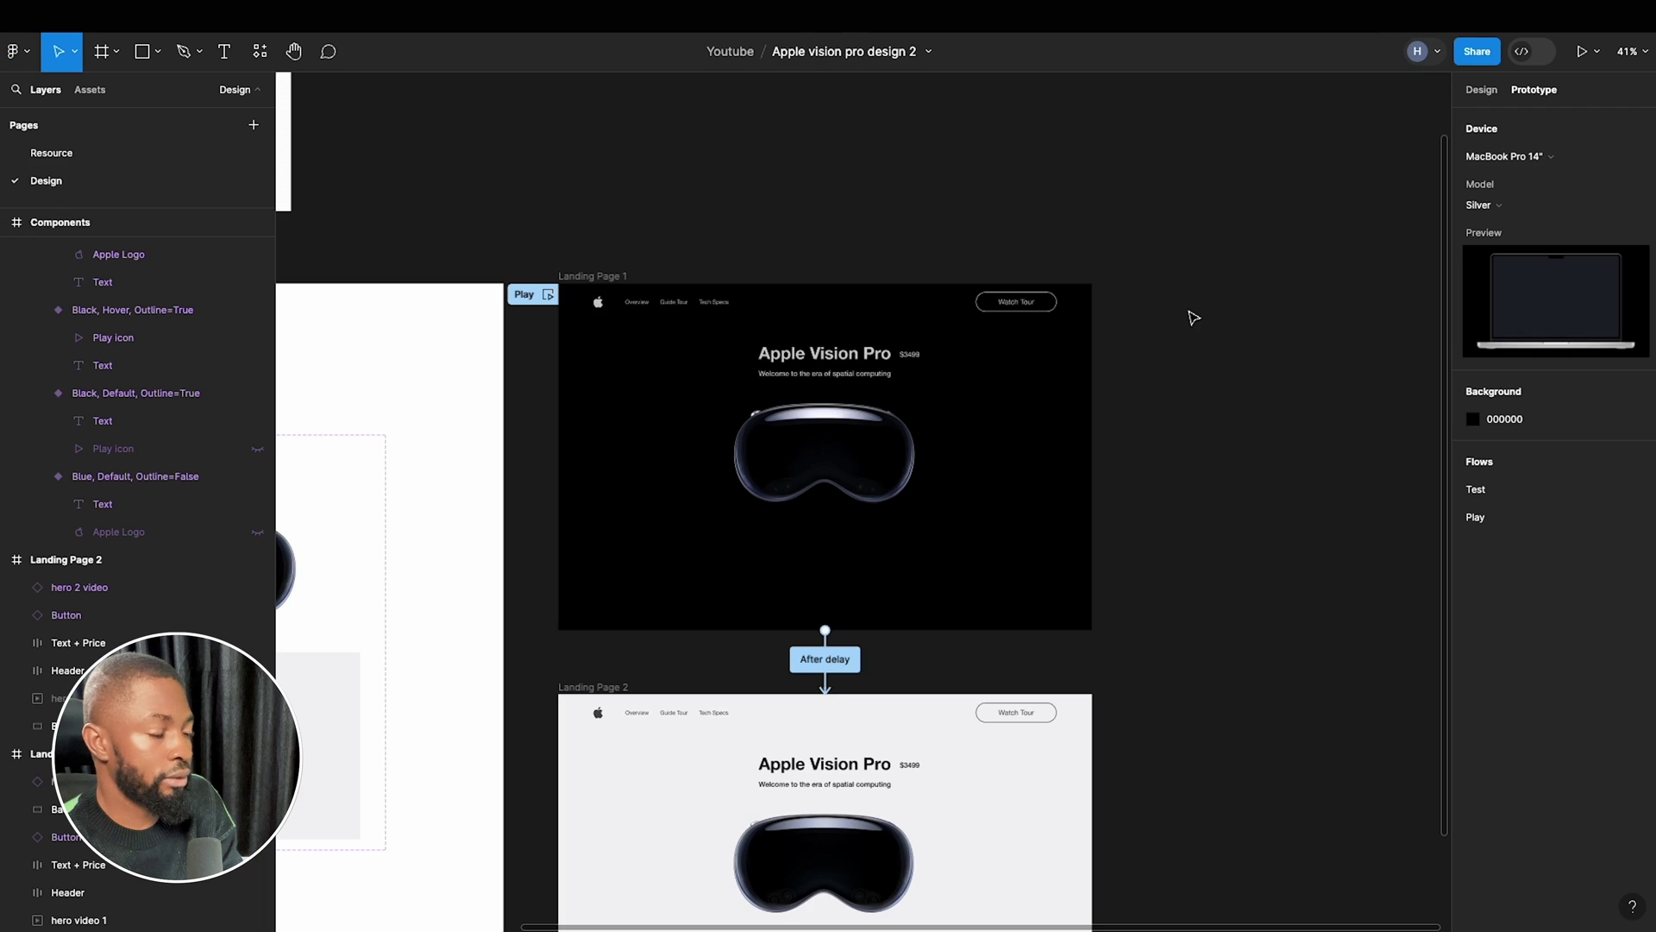
Set the prototype device to Custom size and preview the landing page flow without a laptop mockup.
{"action": "left_click", "coordinate": [1481, 91]}
{"action": "left_click", "coordinate": [1534, 89]}
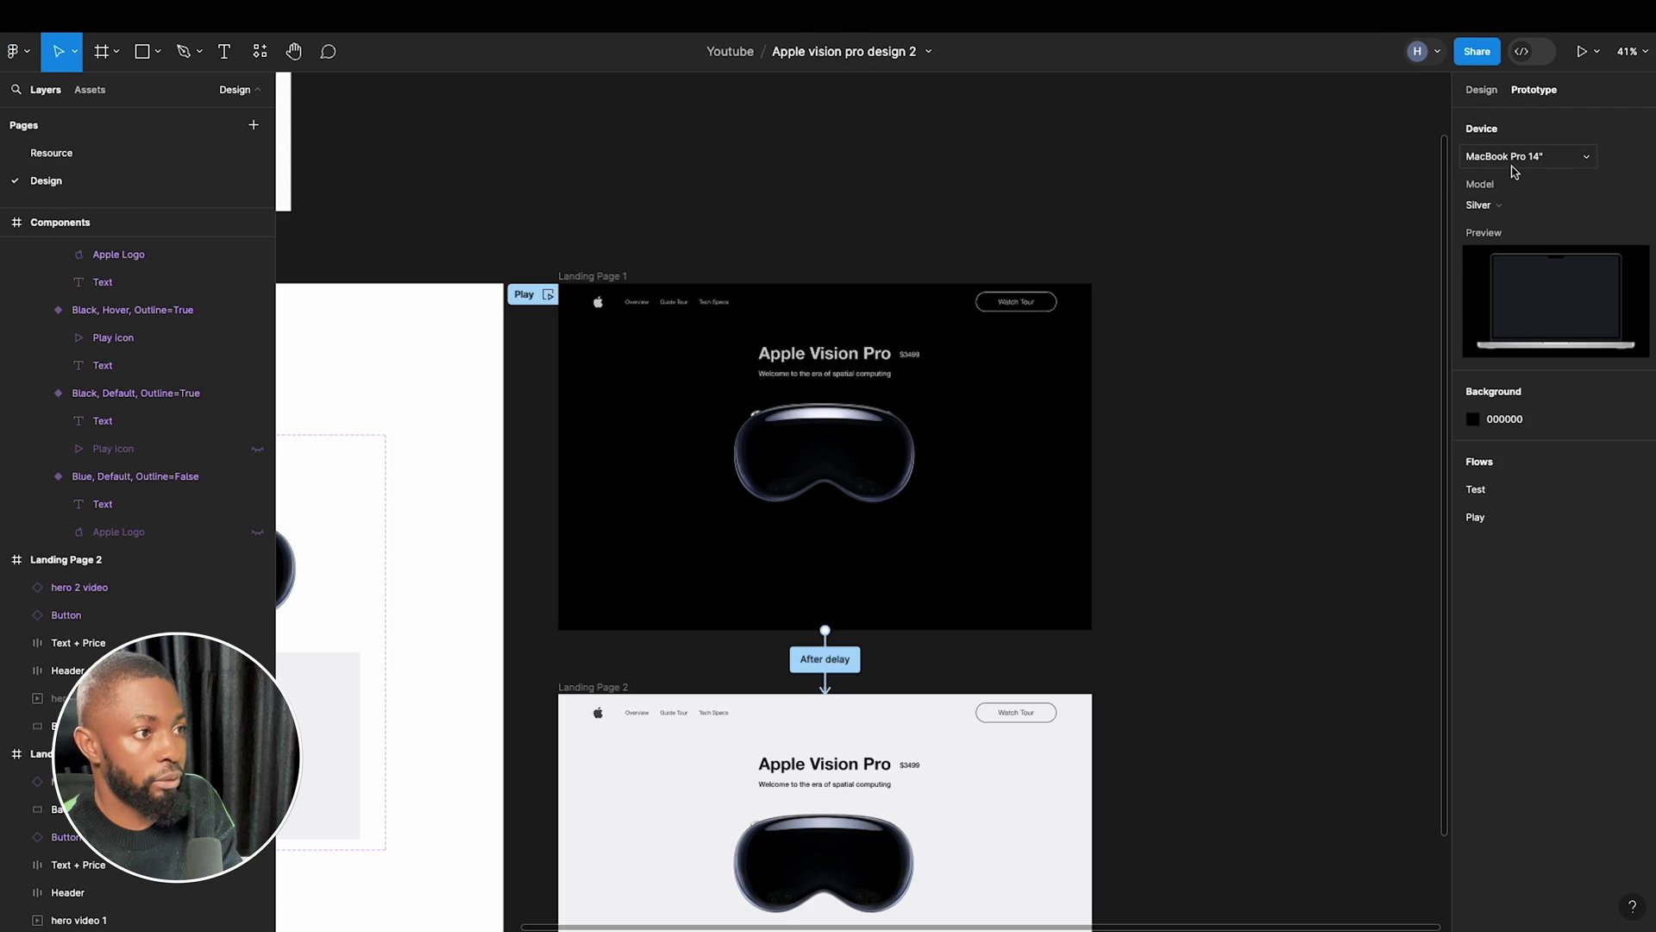
{"action": "left_click", "coordinate": [1518, 159]}
{"action": "scroll", "coordinate": [1519, 160], "scroll_direction": "up", "scroll_amount": 4}
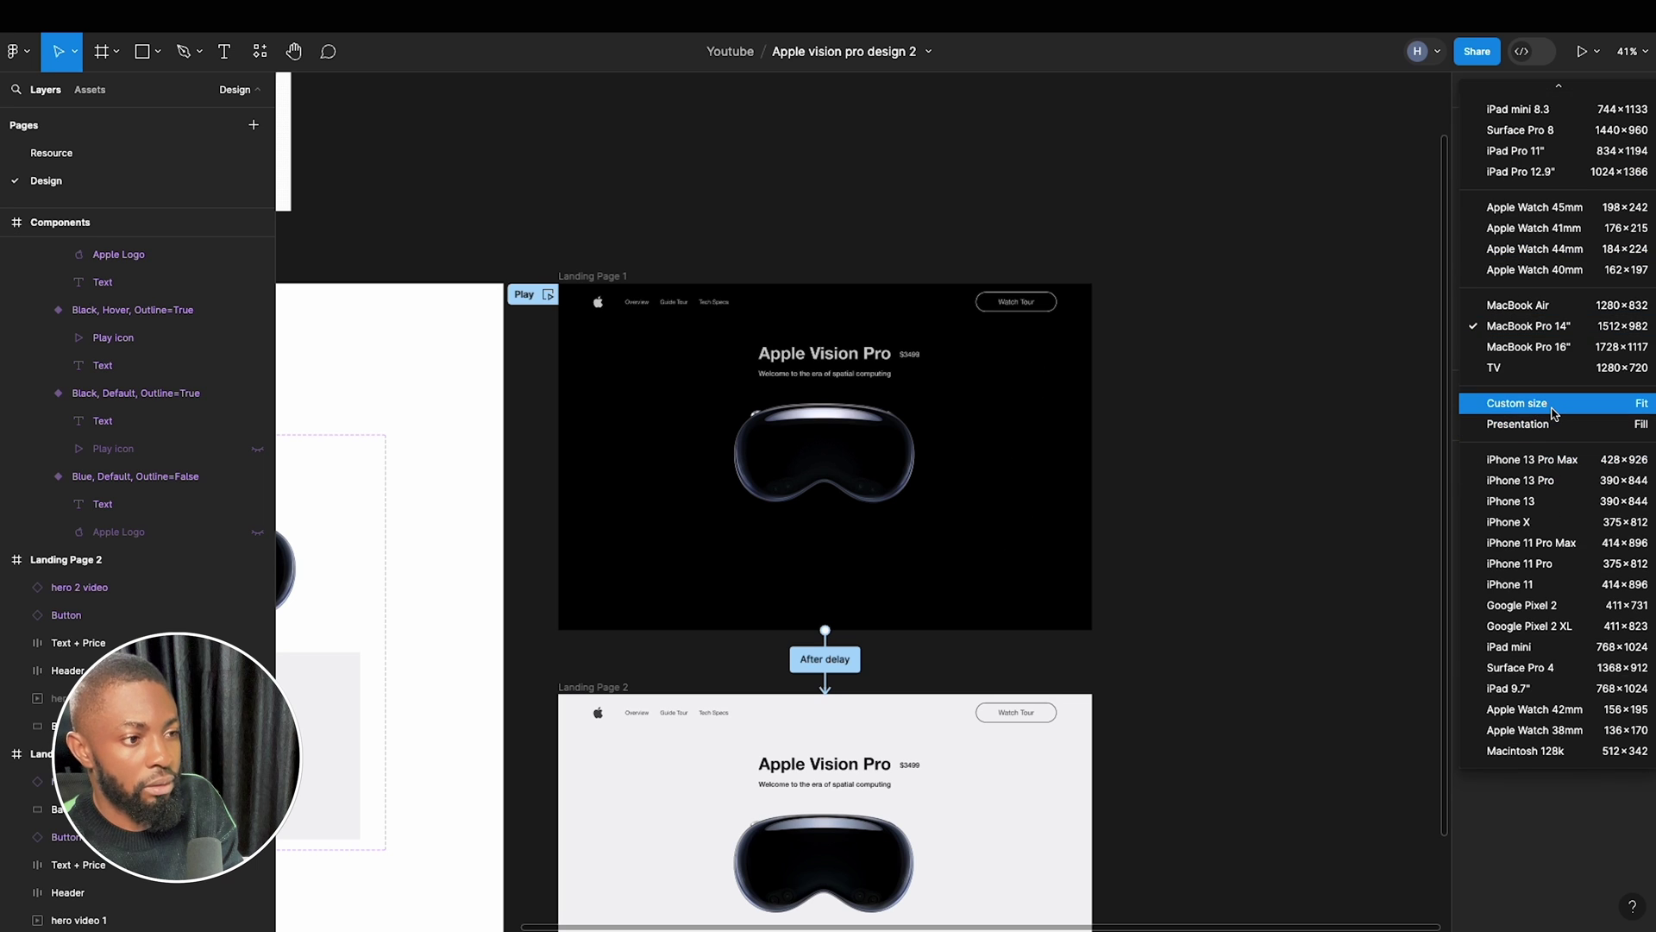
{"action": "left_click", "coordinate": [1554, 413]}
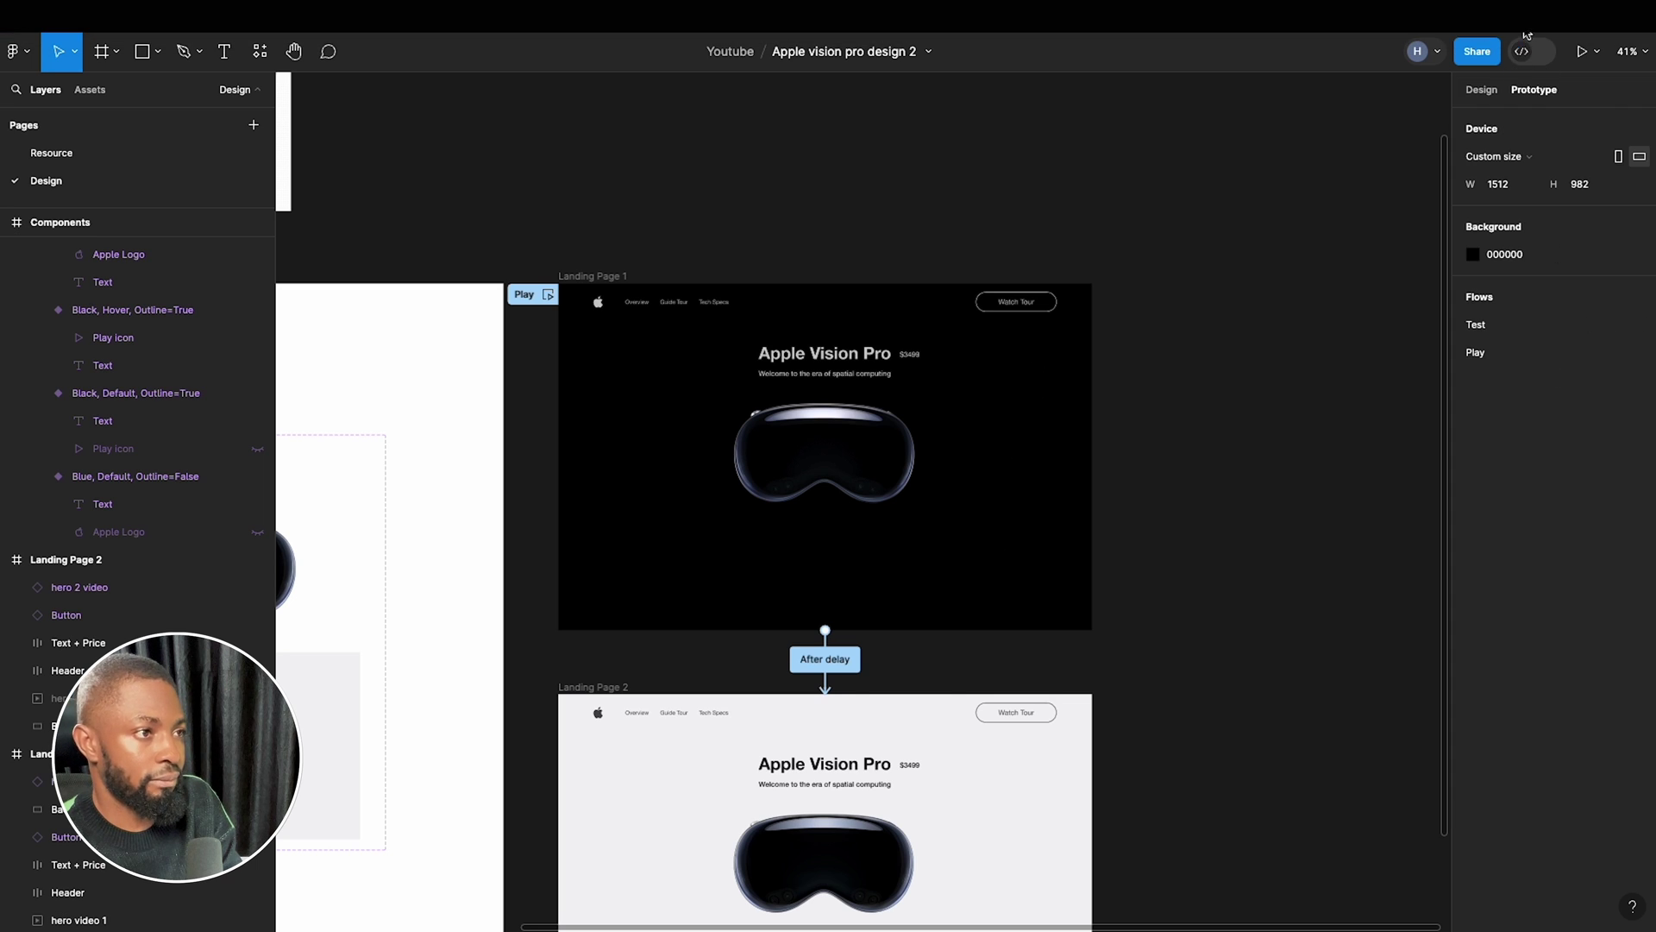
{"action": "key", "text": "ctrl+alt+Return"}
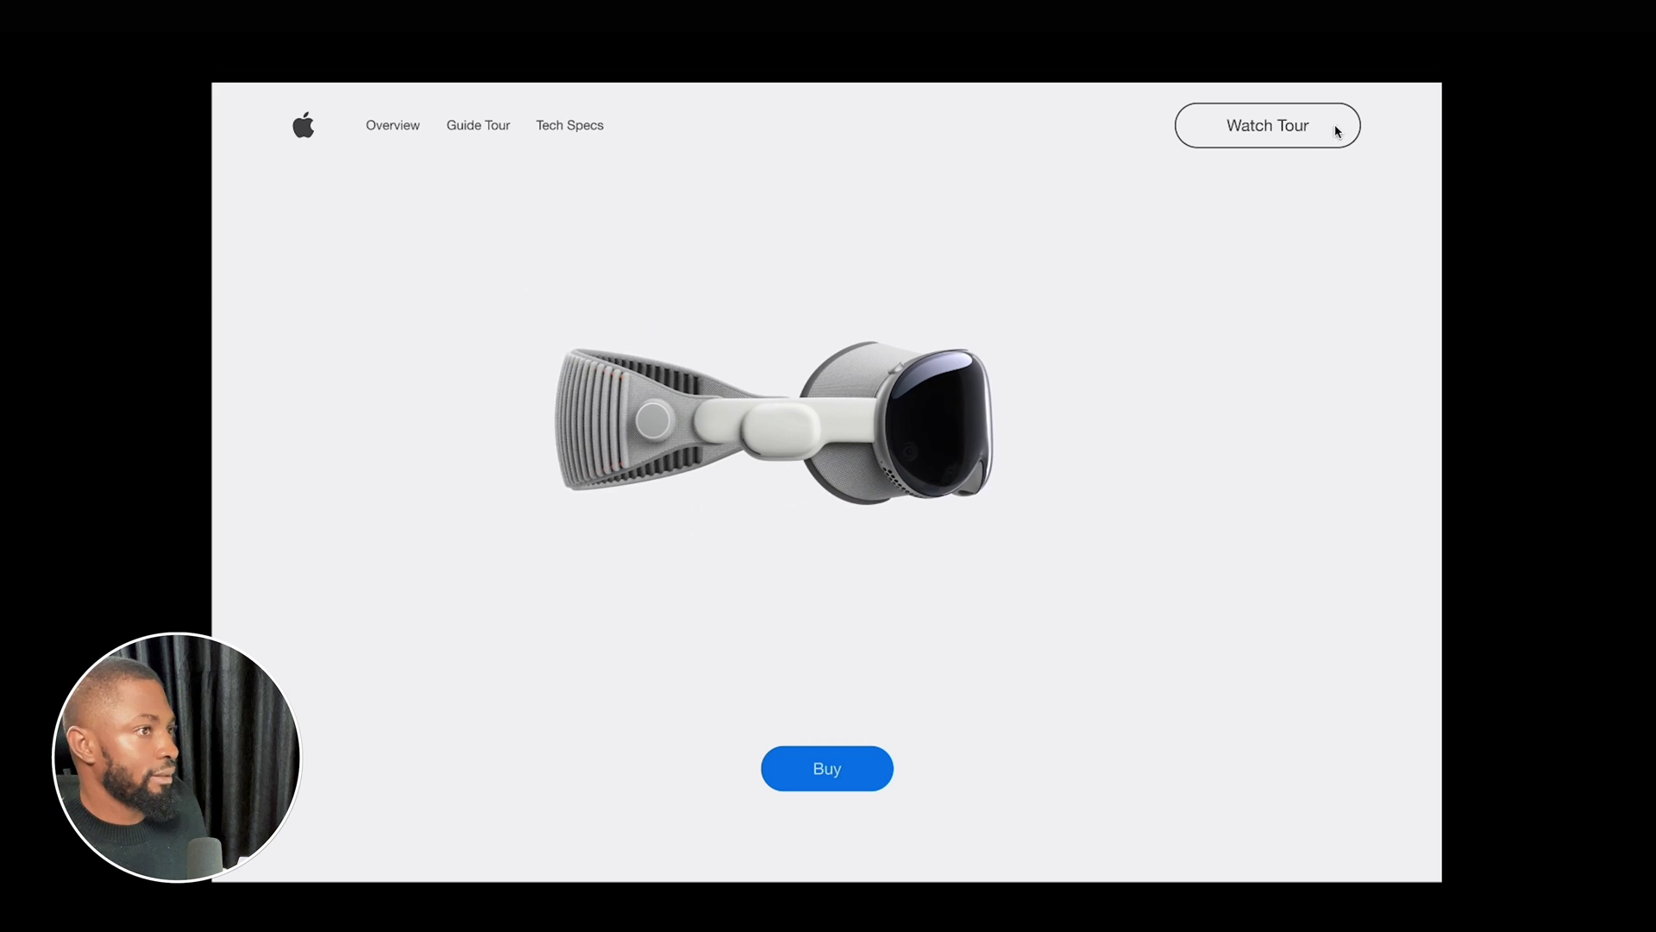
{"action": "key", "text": "Escape"}
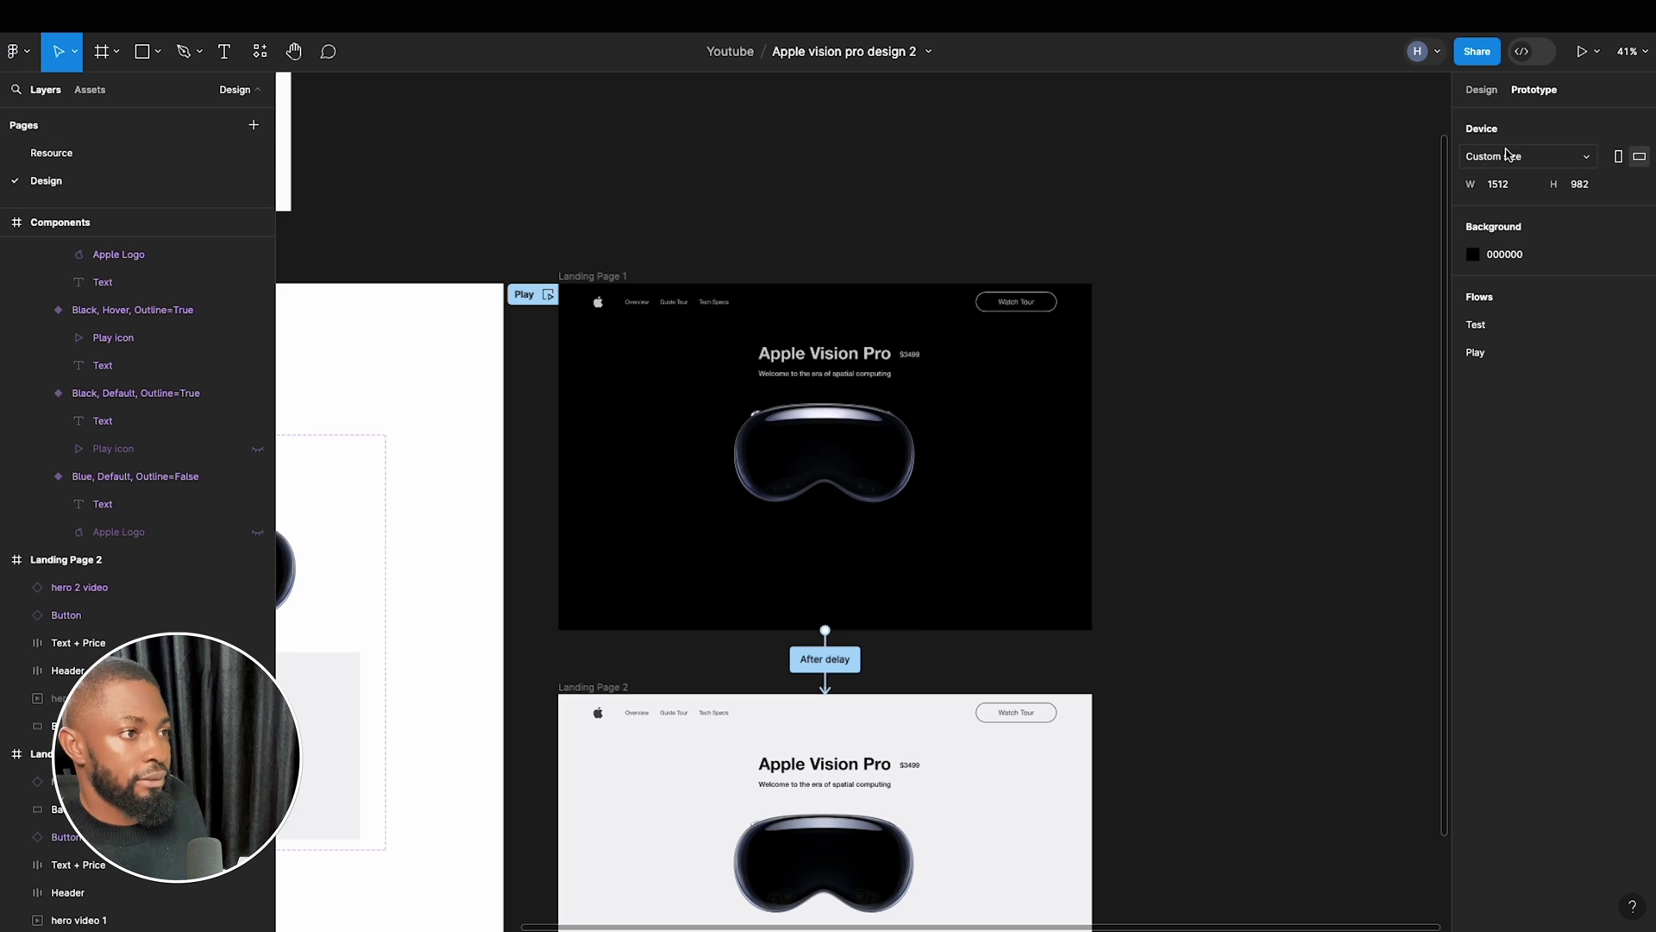
Copy the fill hex code 1D1D1F from the dark rectangle, Rectangle 2, on the Resource page.
{"action": "left_click", "coordinate": [51, 153]}
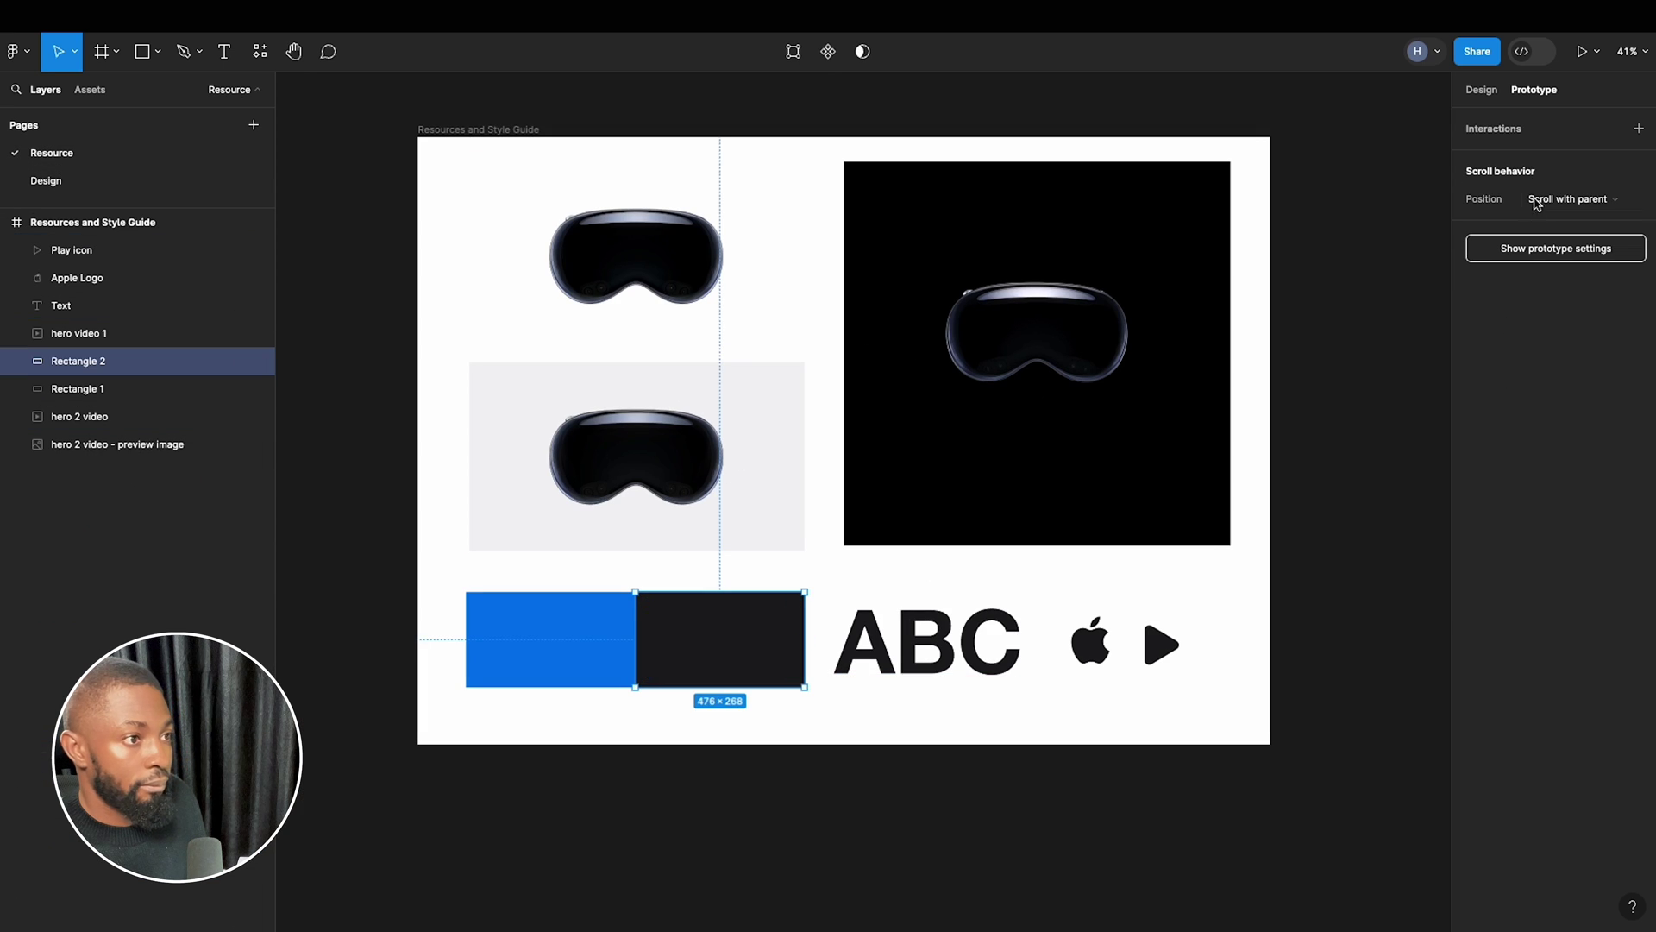
{"action": "left_click", "coordinate": [1482, 89]}
{"action": "left_click", "coordinate": [1519, 477]}
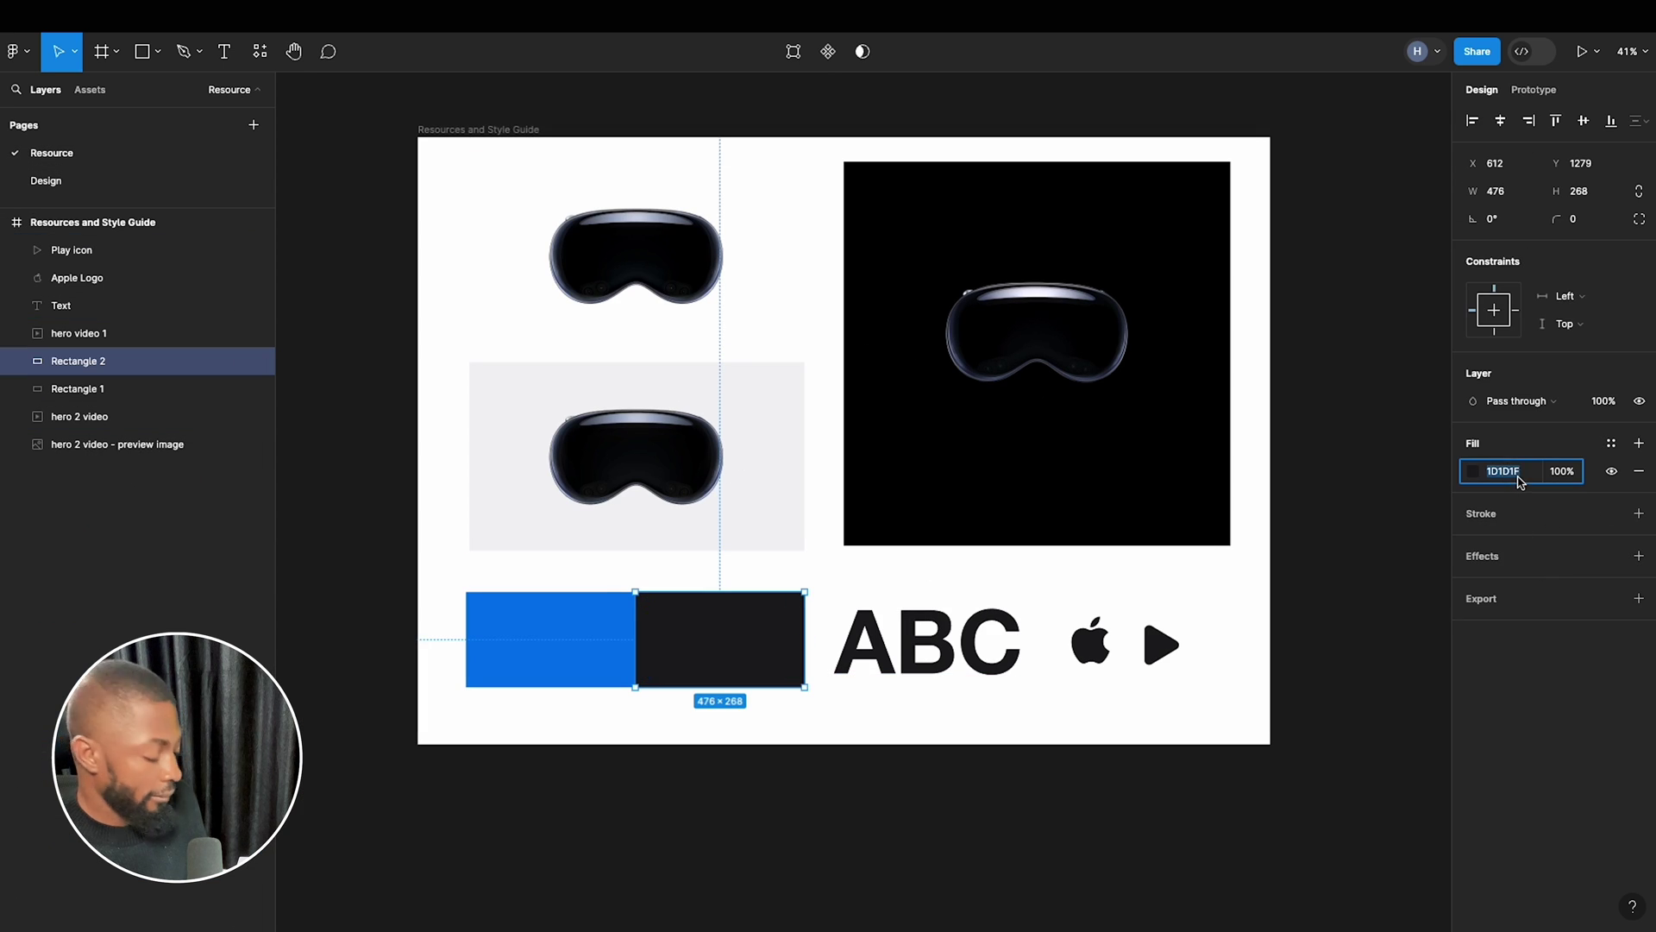
{"action": "left_click", "coordinate": [1348, 433]}
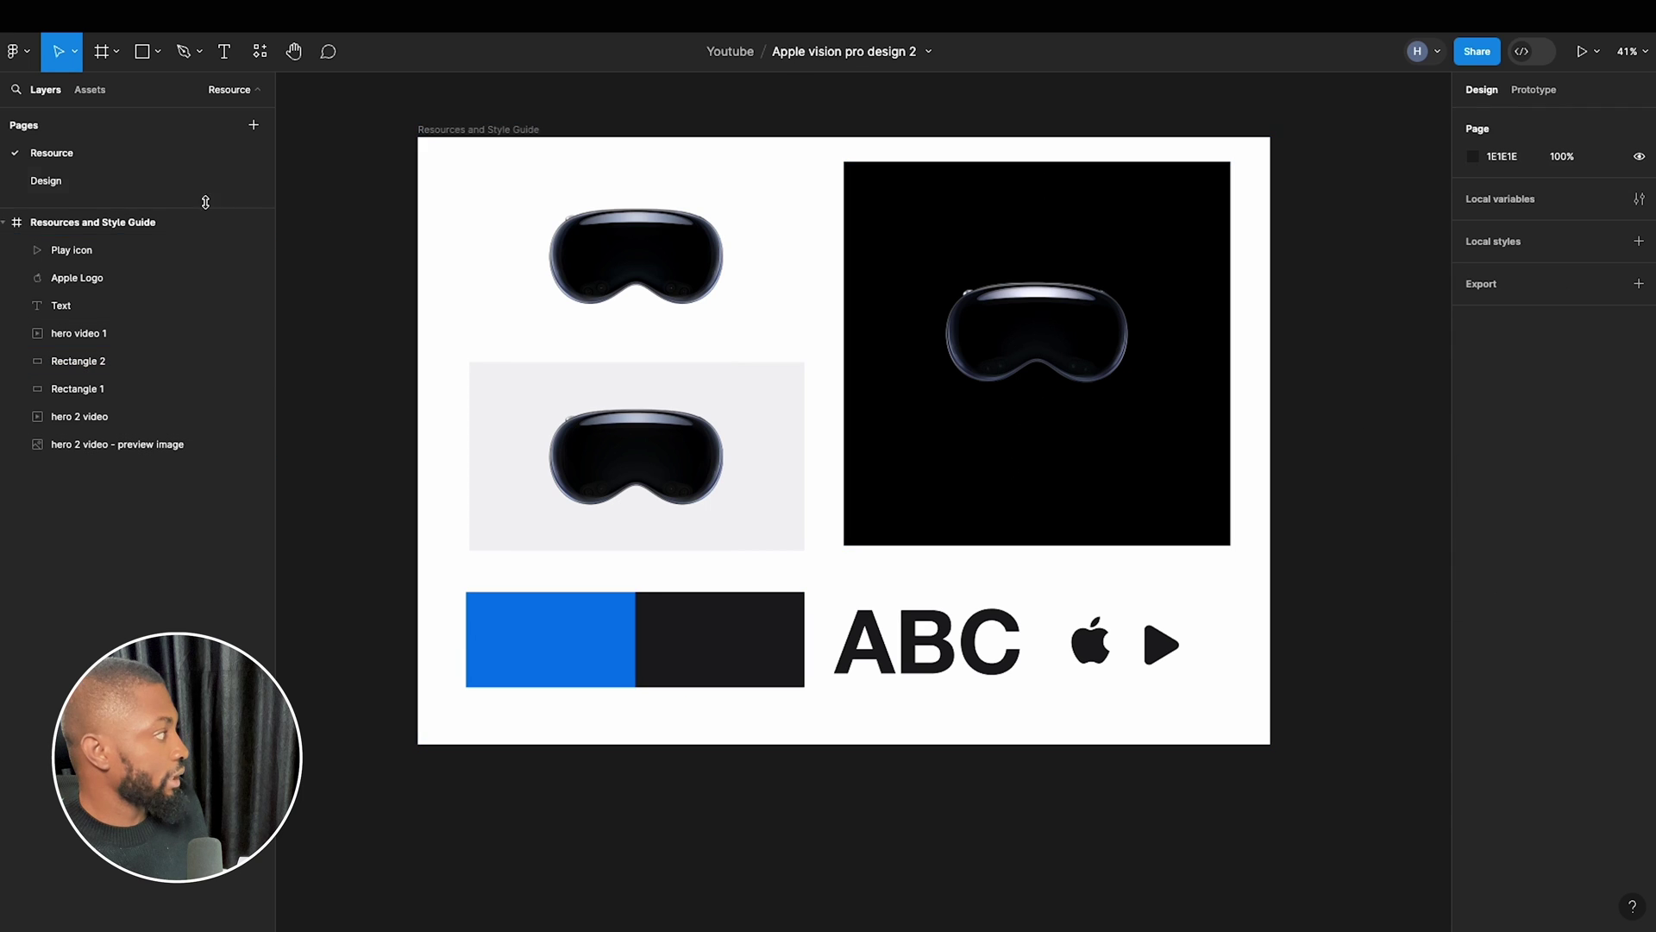
Set the Design page's prototype background to 1D1D1F and preview the landing page flow.
{"action": "left_click", "coordinate": [46, 180]}
{"action": "left_click", "coordinate": [1534, 90]}
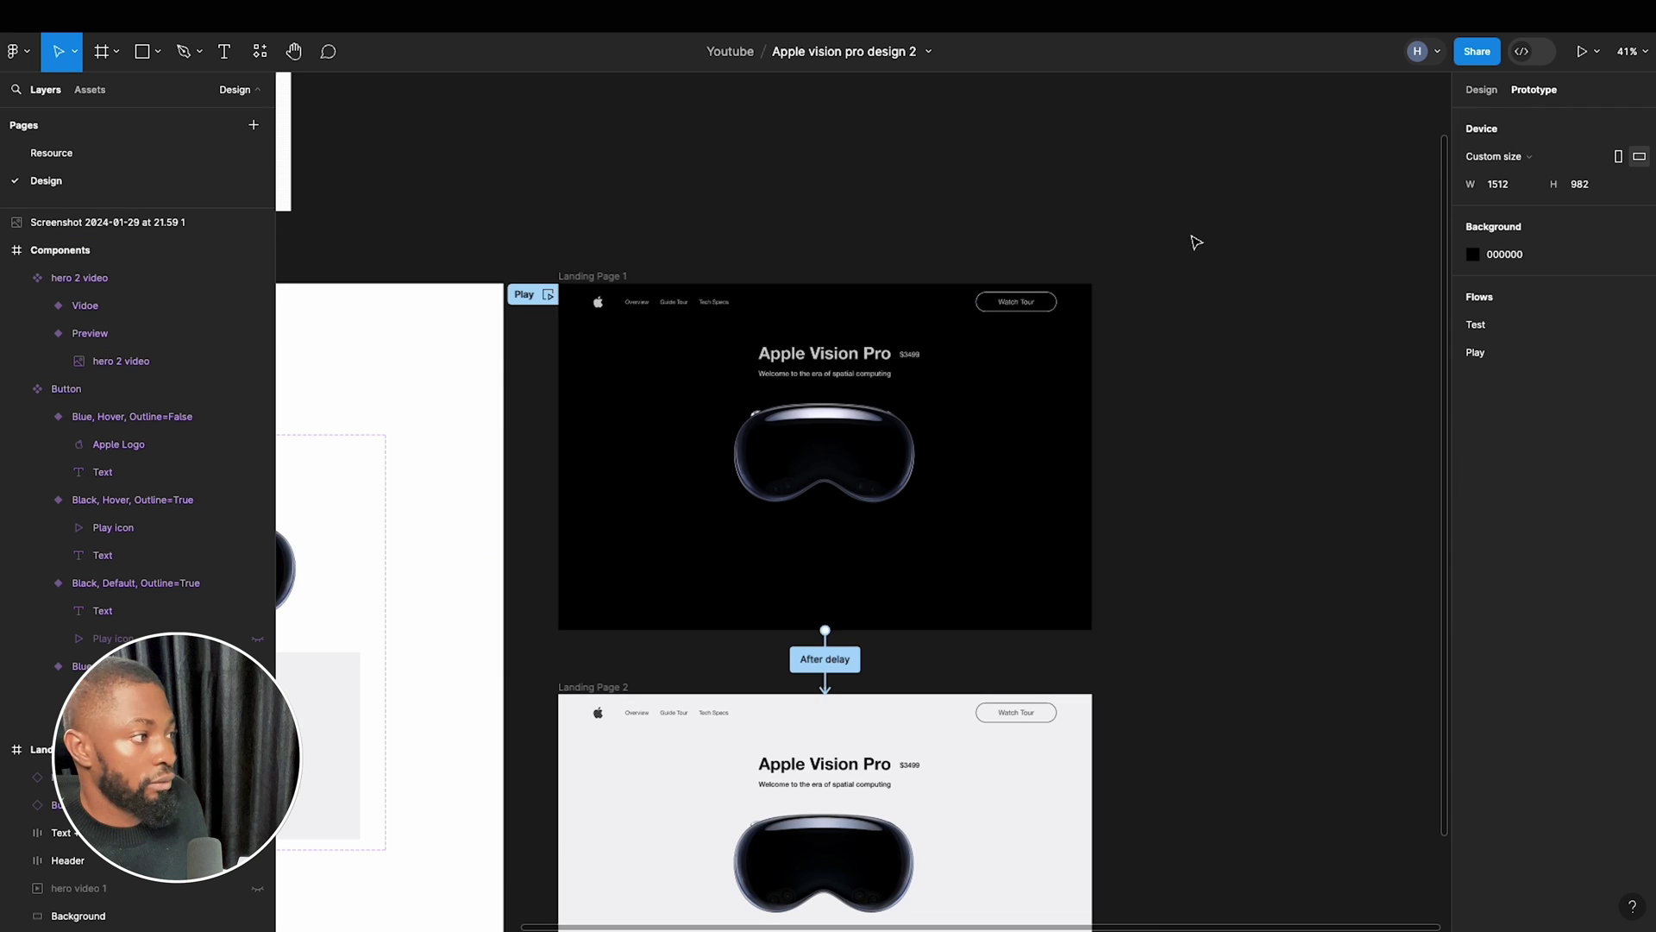
{"action": "left_click", "coordinate": [1517, 253]}
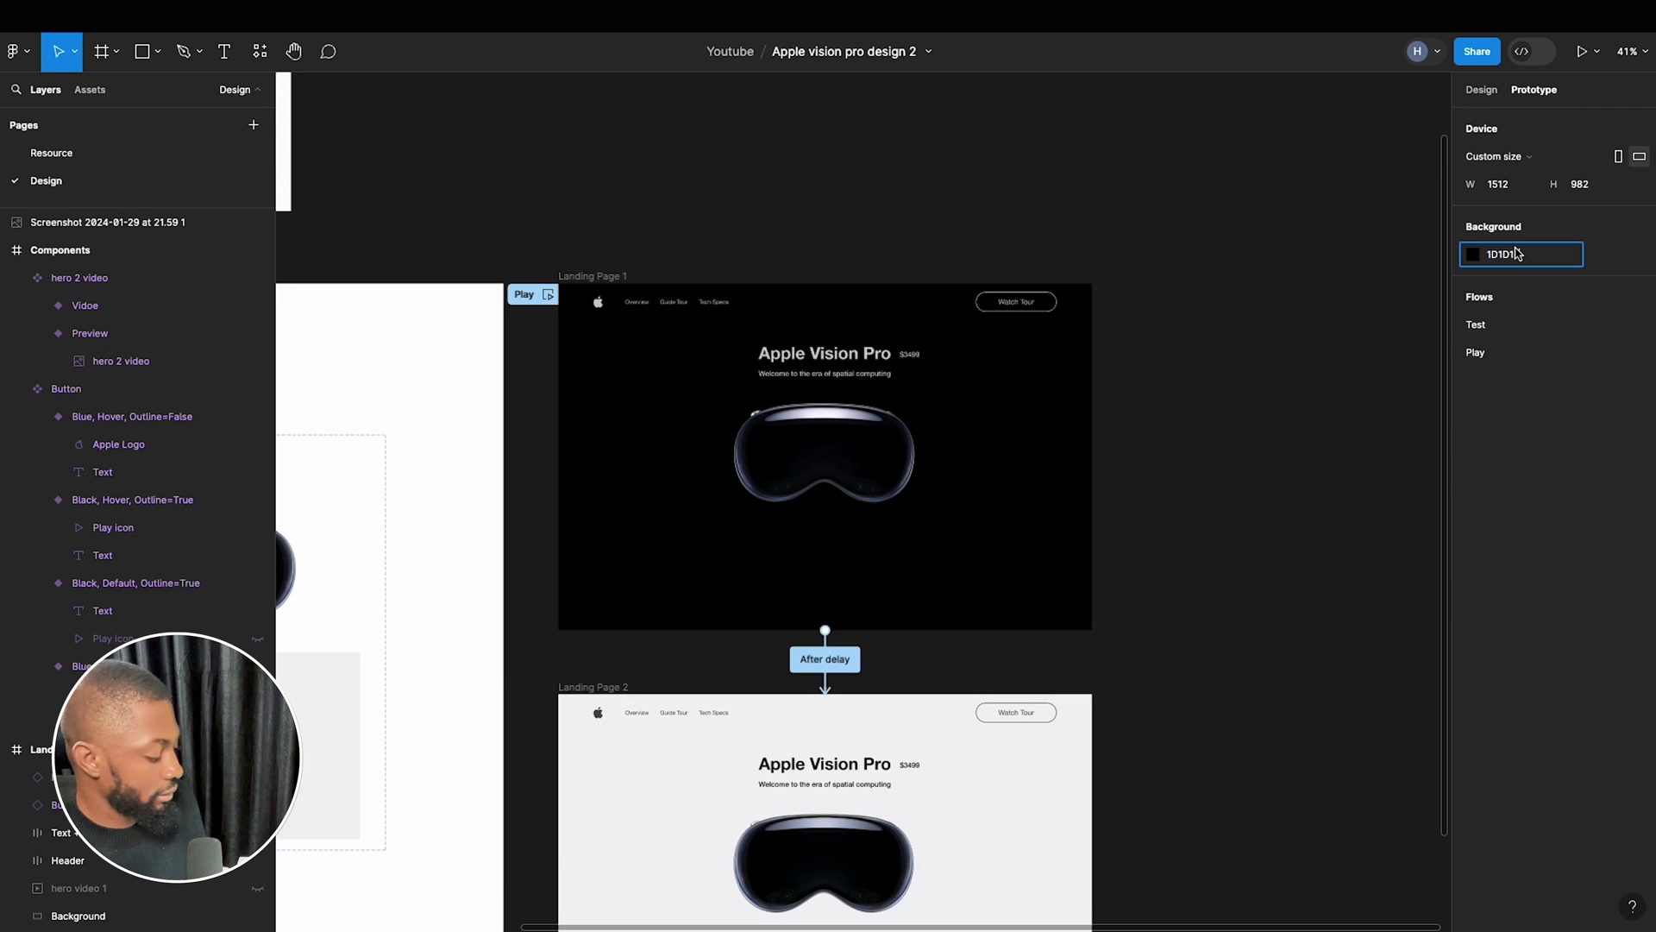
{"action": "type", "text": "1D1D1F"}
{"action": "key", "text": "Return"}
{"action": "left_click", "coordinate": [1581, 51]}
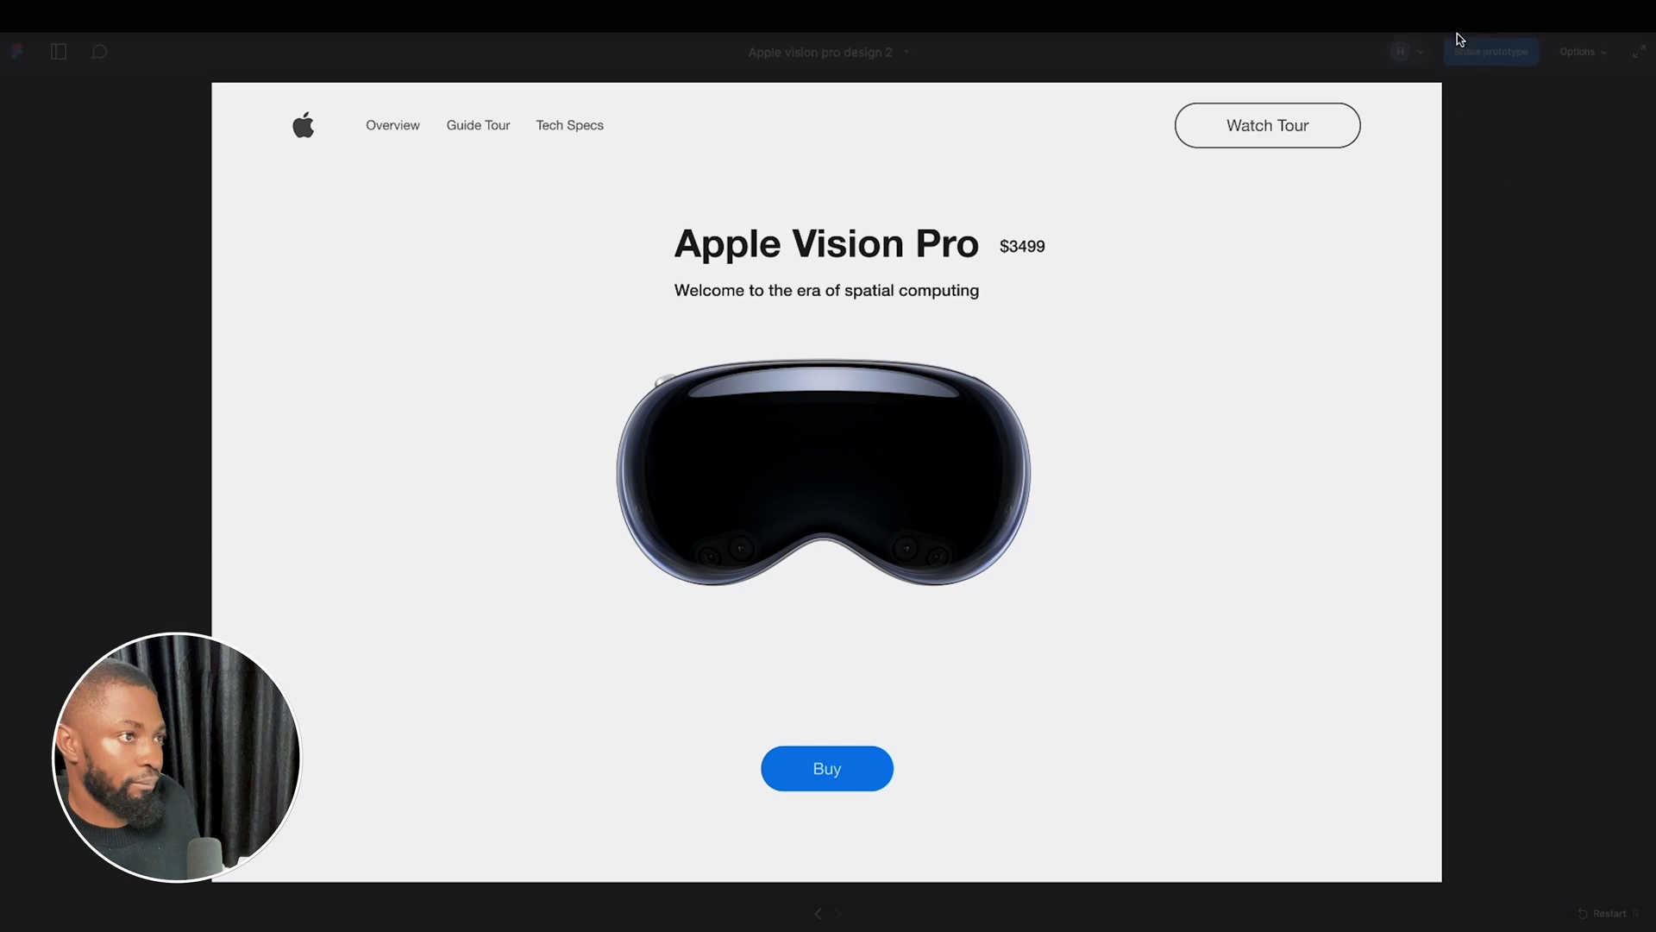
{"action": "key", "text": "Escape"}
Set the animation duration of the After delay transition between the landing pages to 2000 ms and play the prototype.
{"action": "scroll", "coordinate": [1251, 458], "scroll_direction": "down", "scroll_amount": 5}
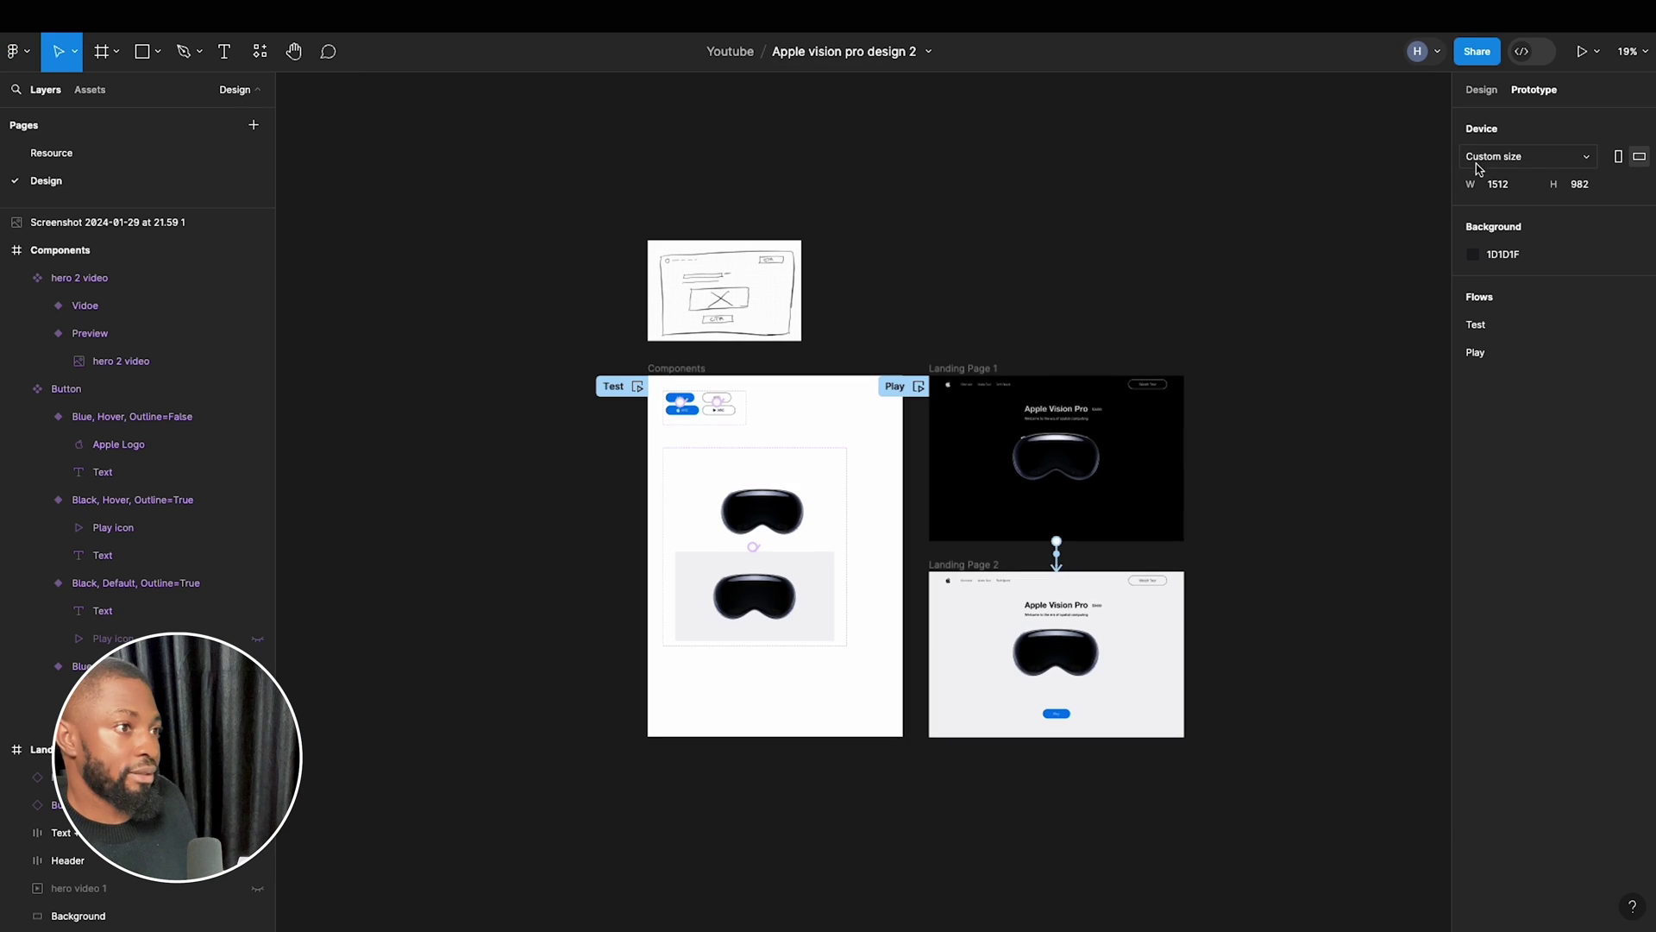
{"action": "left_click", "coordinate": [1481, 91]}
{"action": "scroll", "coordinate": [1337, 499], "scroll_direction": "up", "scroll_amount": 6}
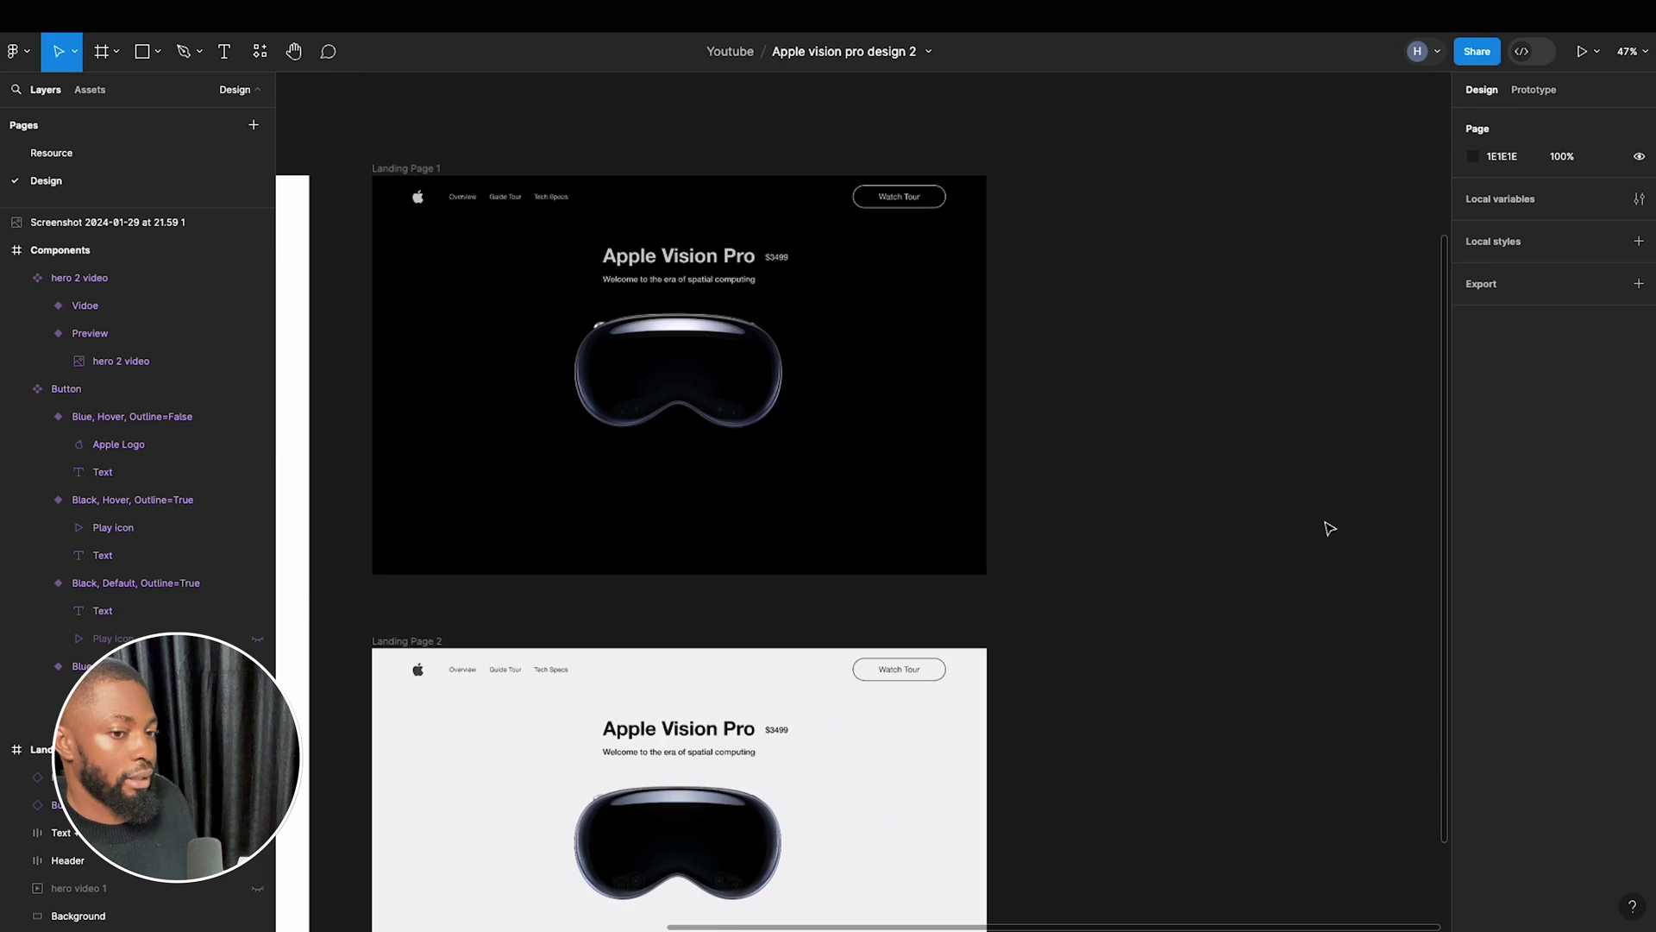
{"action": "left_click", "coordinate": [1518, 89]}
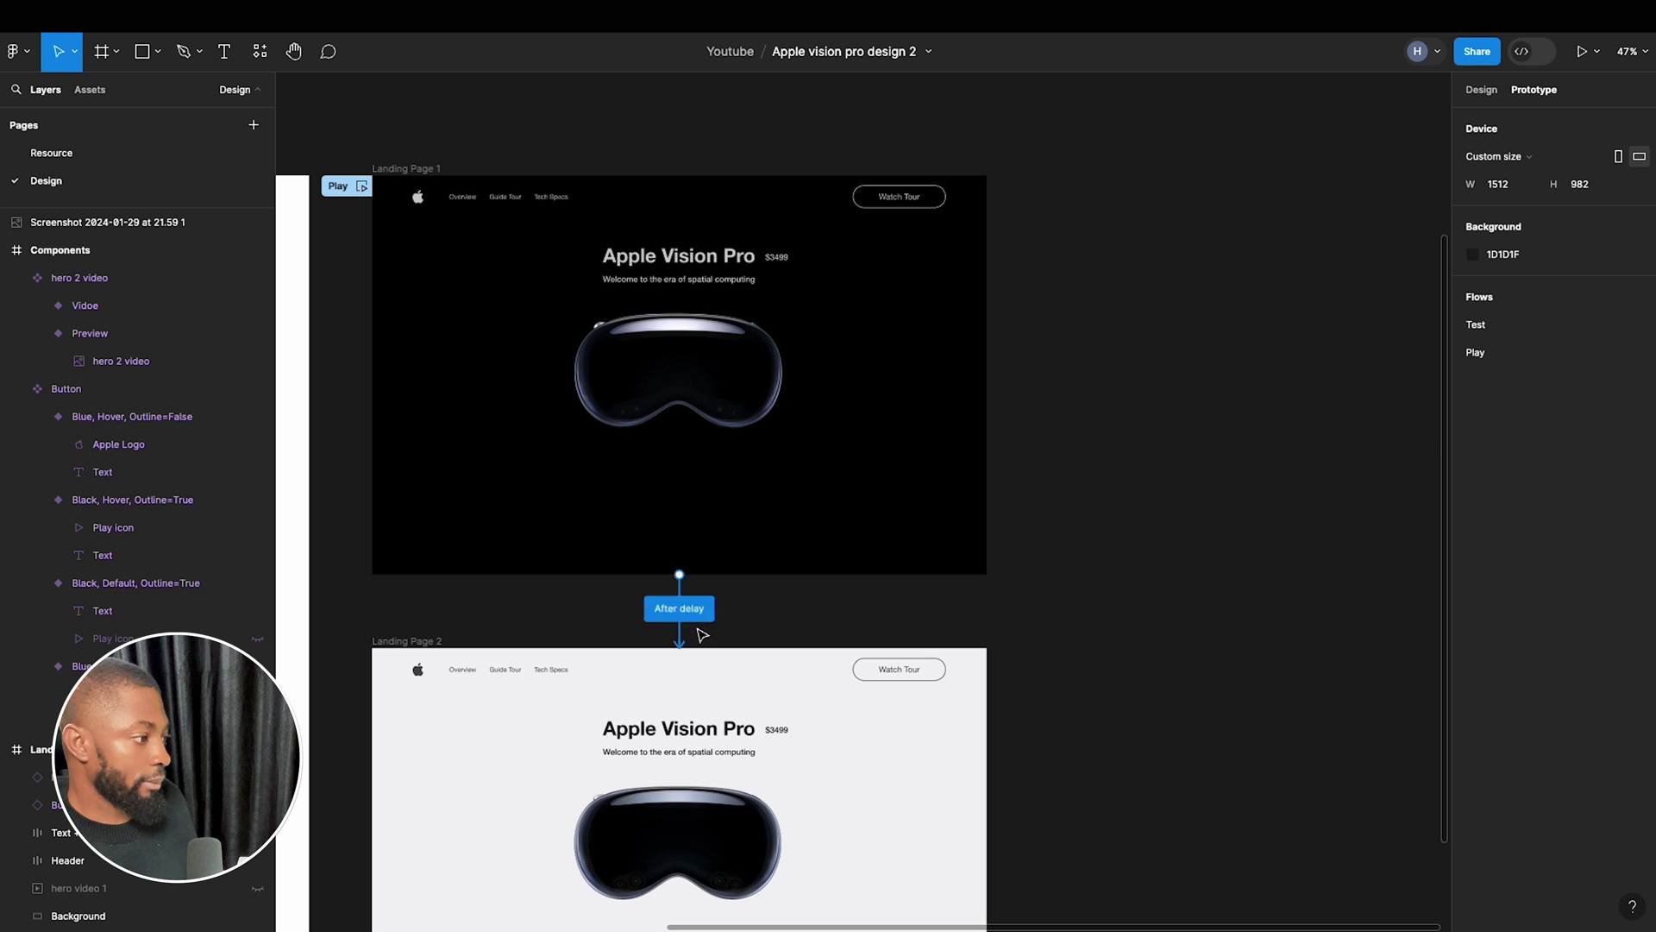
{"action": "left_click", "coordinate": [679, 639]}
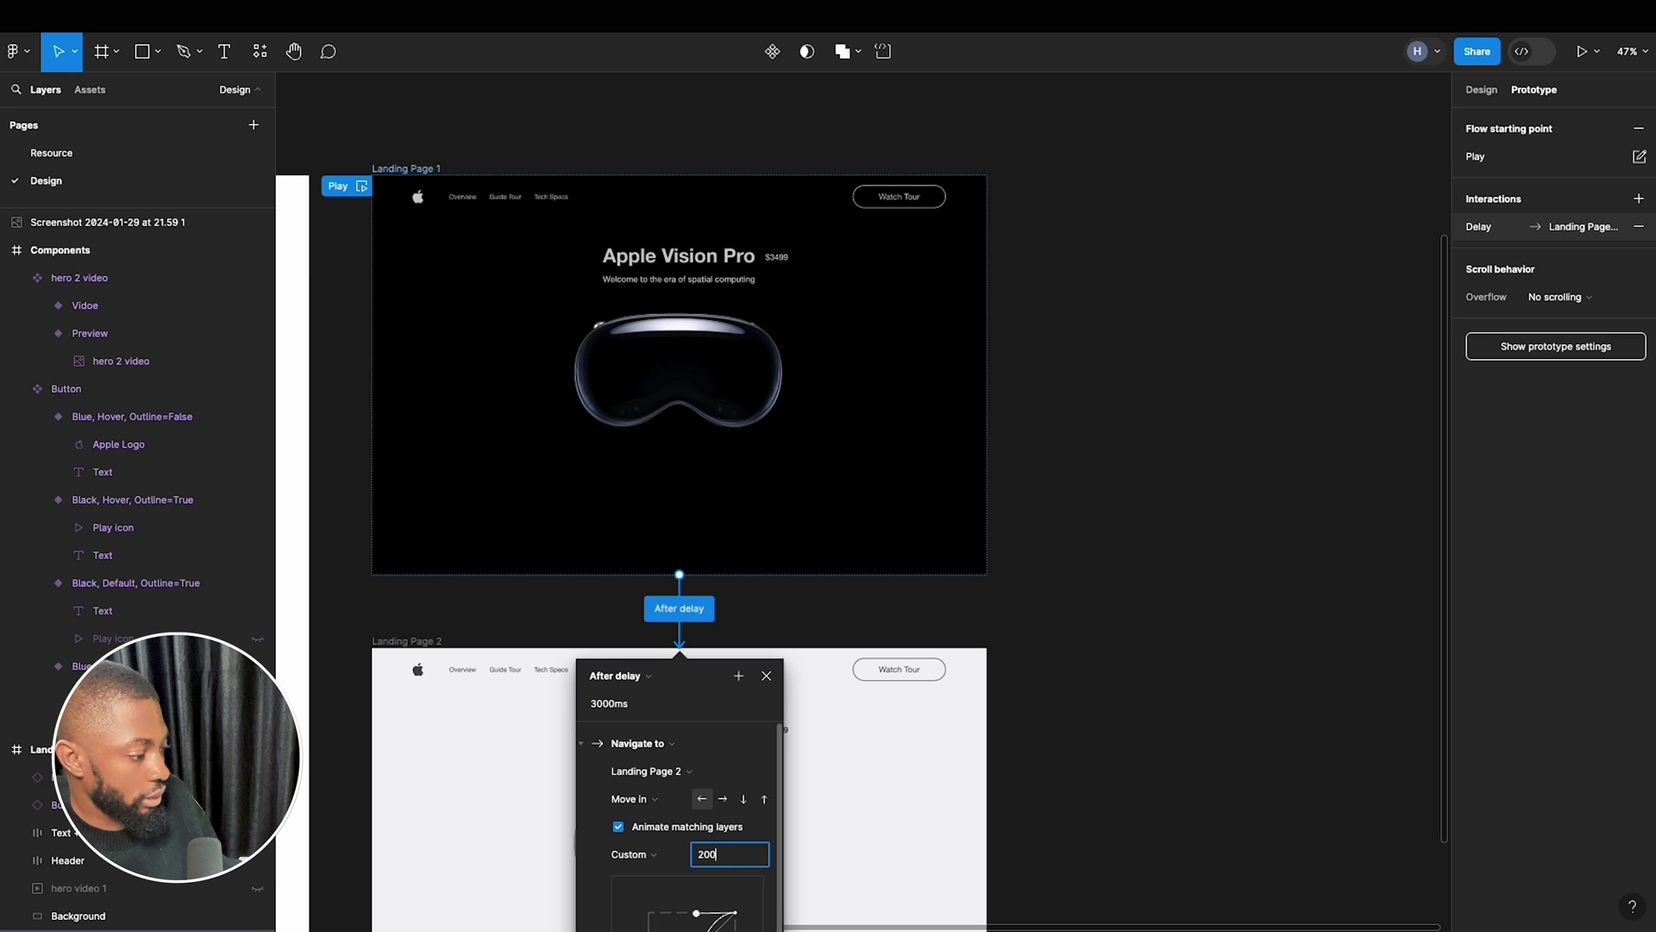
{"action": "key", "text": "Return"}
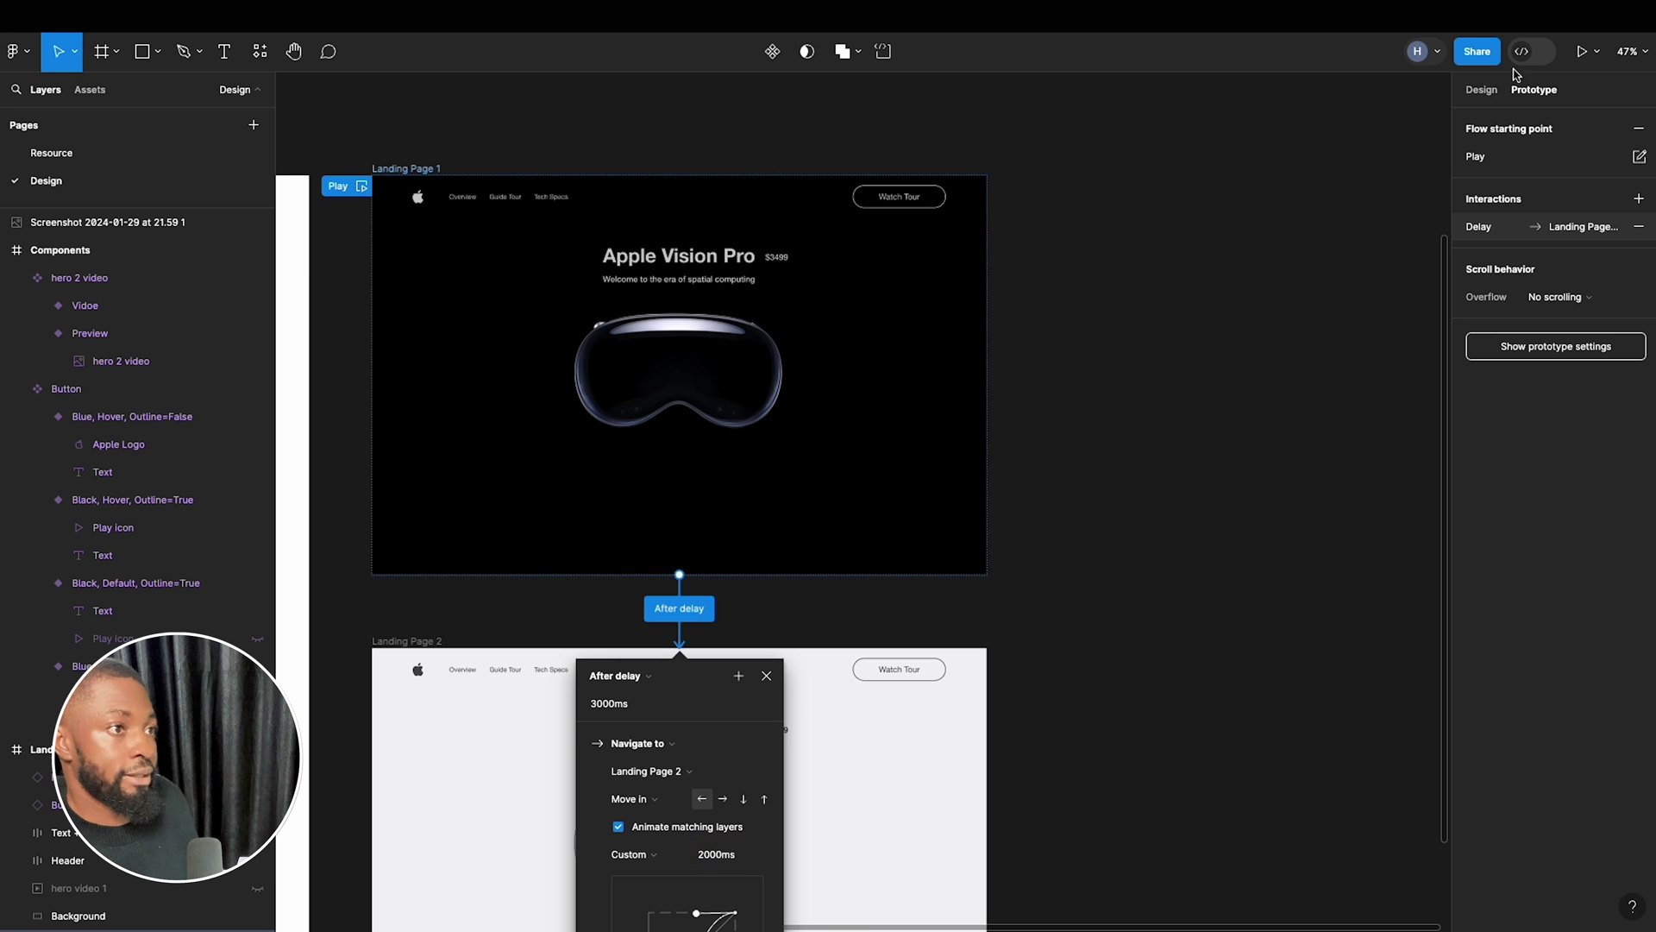
{"action": "key", "text": "super+alt+Return"}
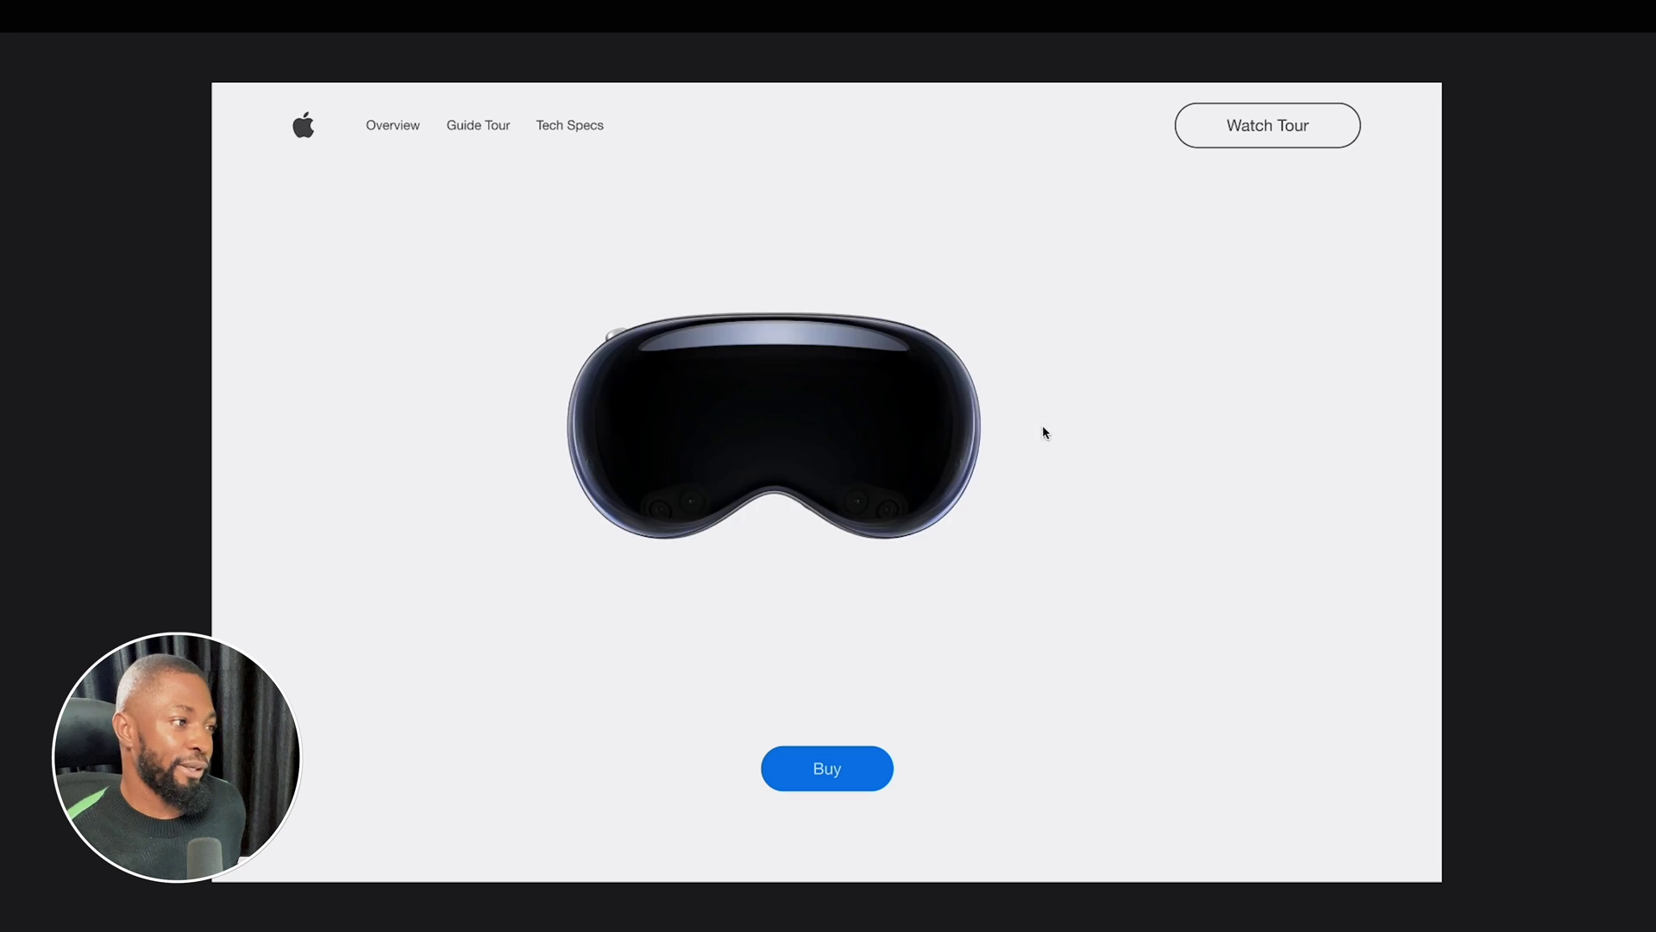
{"action": "mouse_move", "coordinate": [1472, 63]}
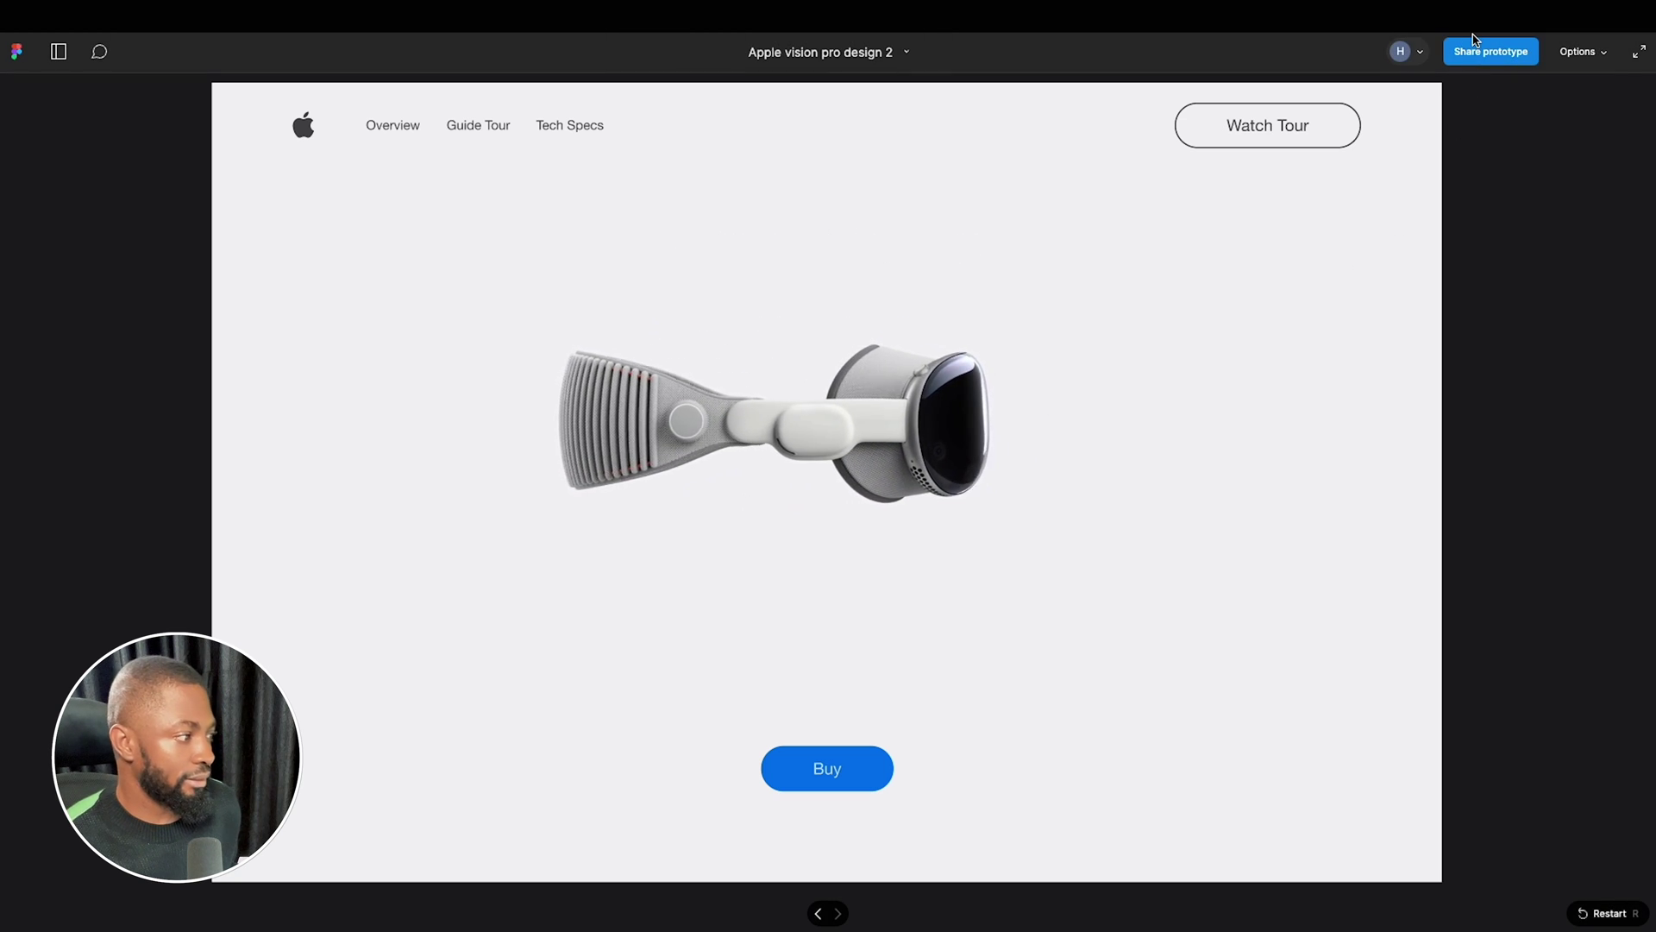